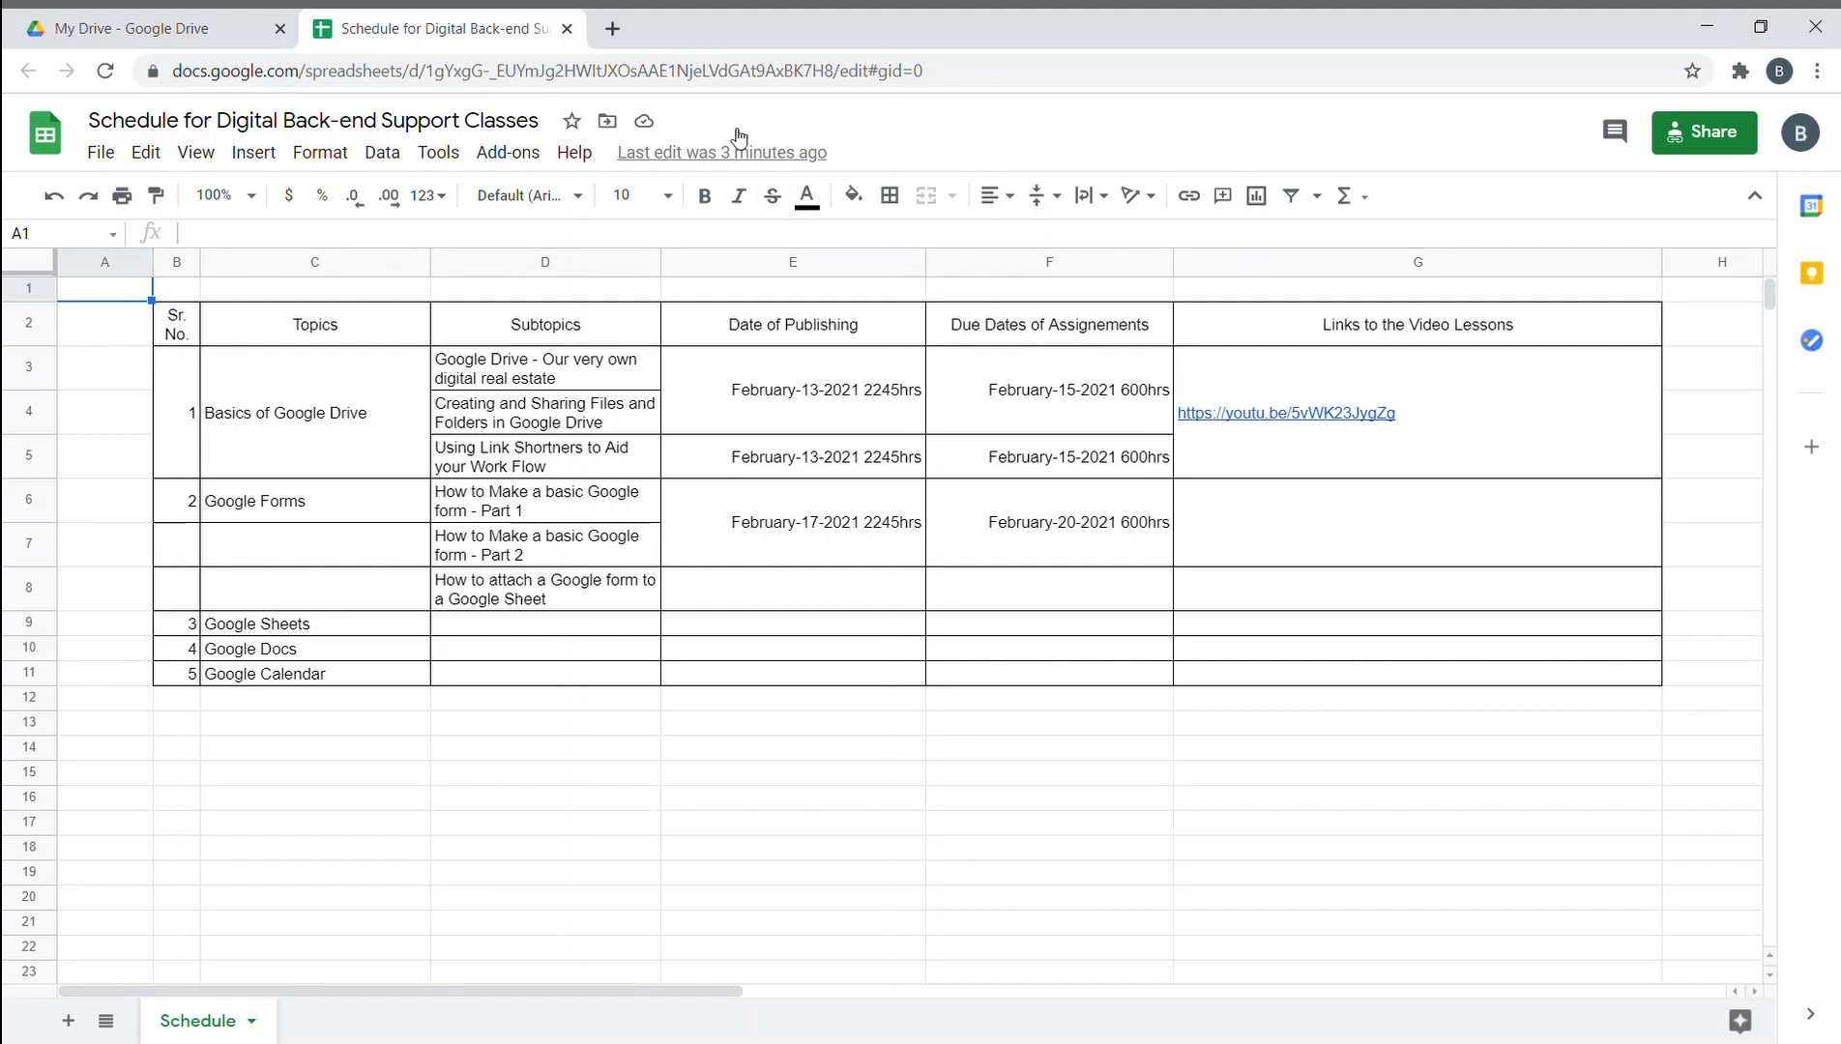
- Close the Schedule spreadsheet tab and open a blank new browser tab beside My Drive
left_click(568, 29)
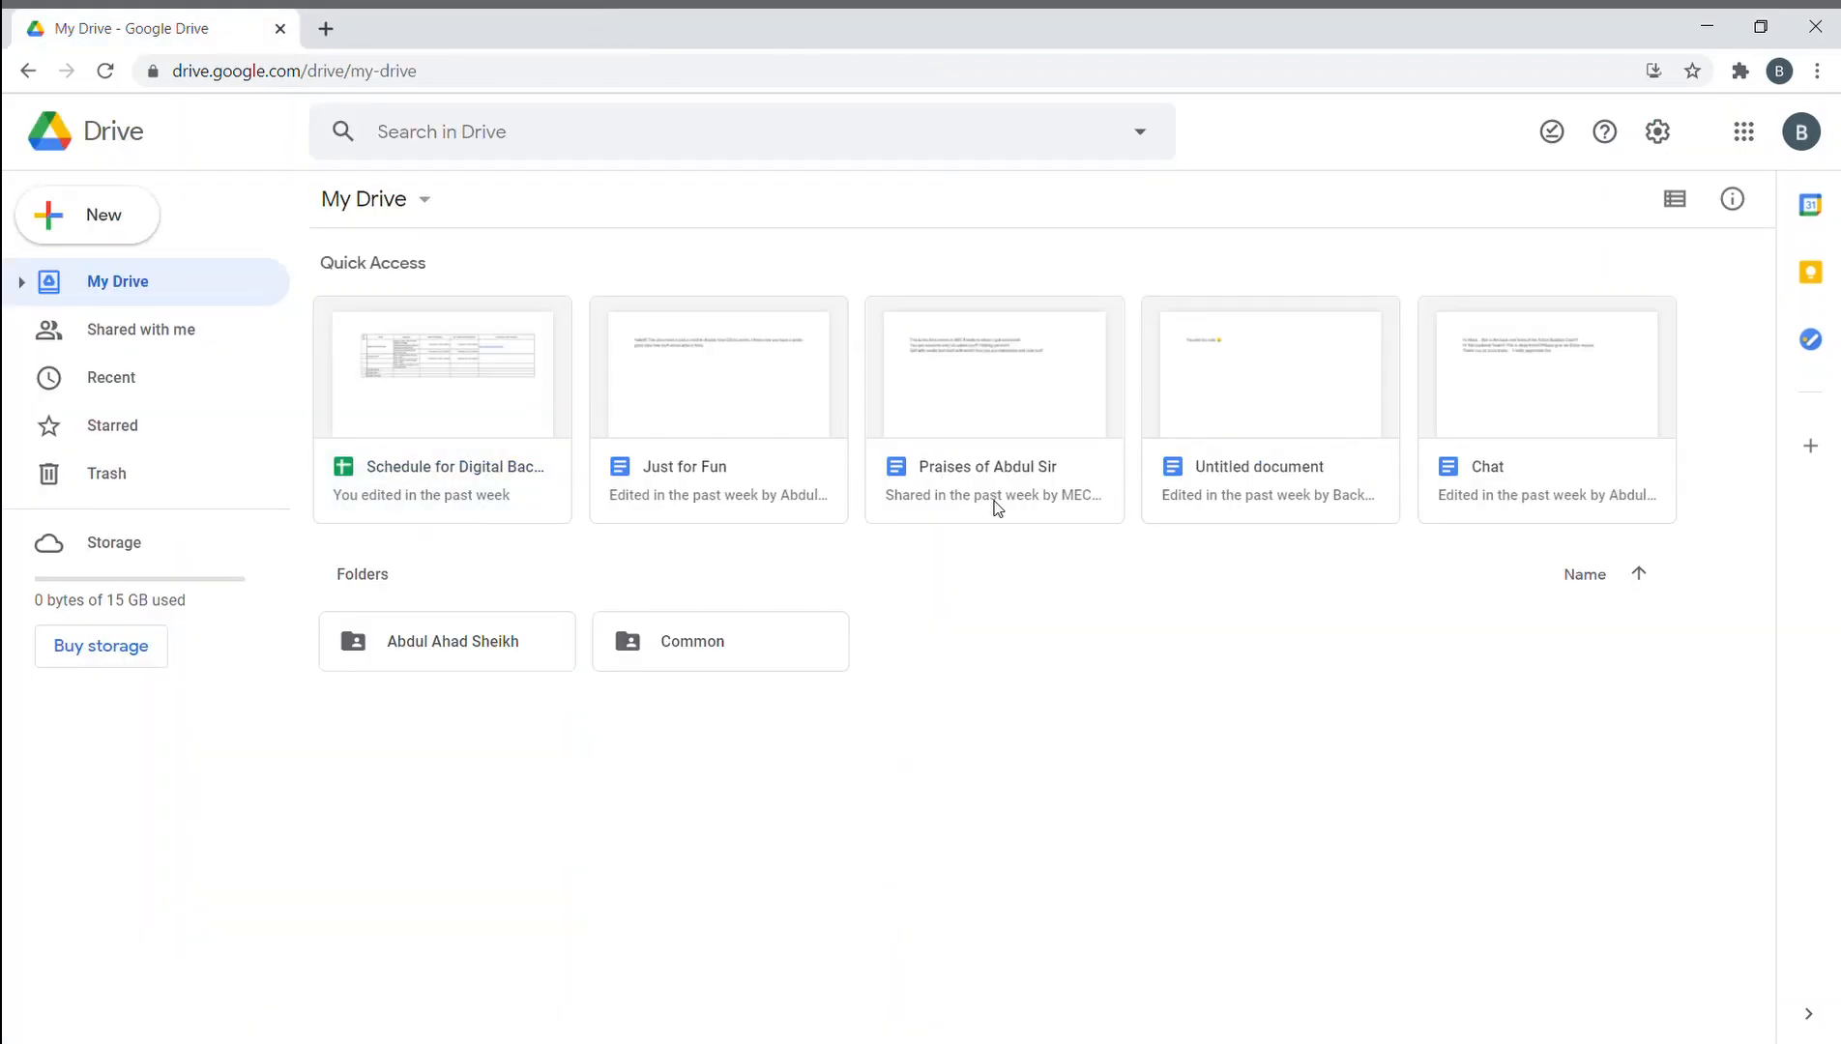
right_click(986, 694)
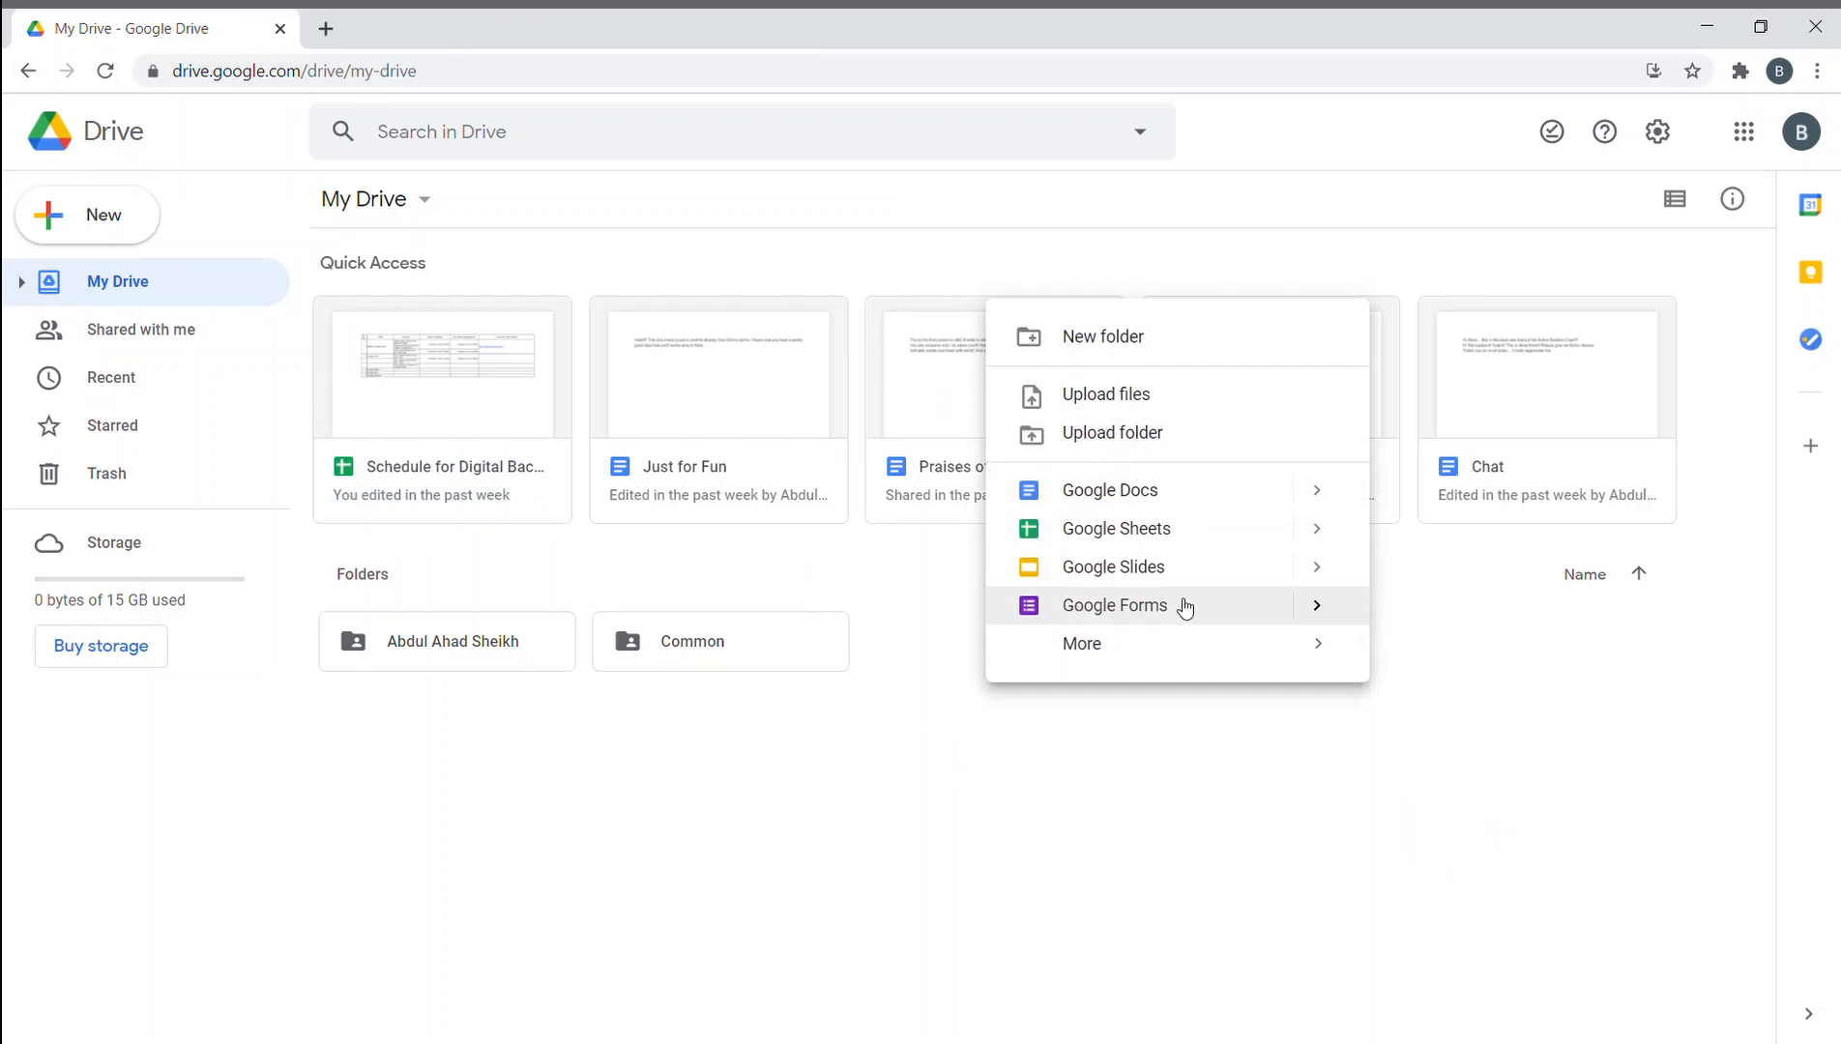
left_click(1072, 686)
left_click(324, 28)
left_click(393, 72)
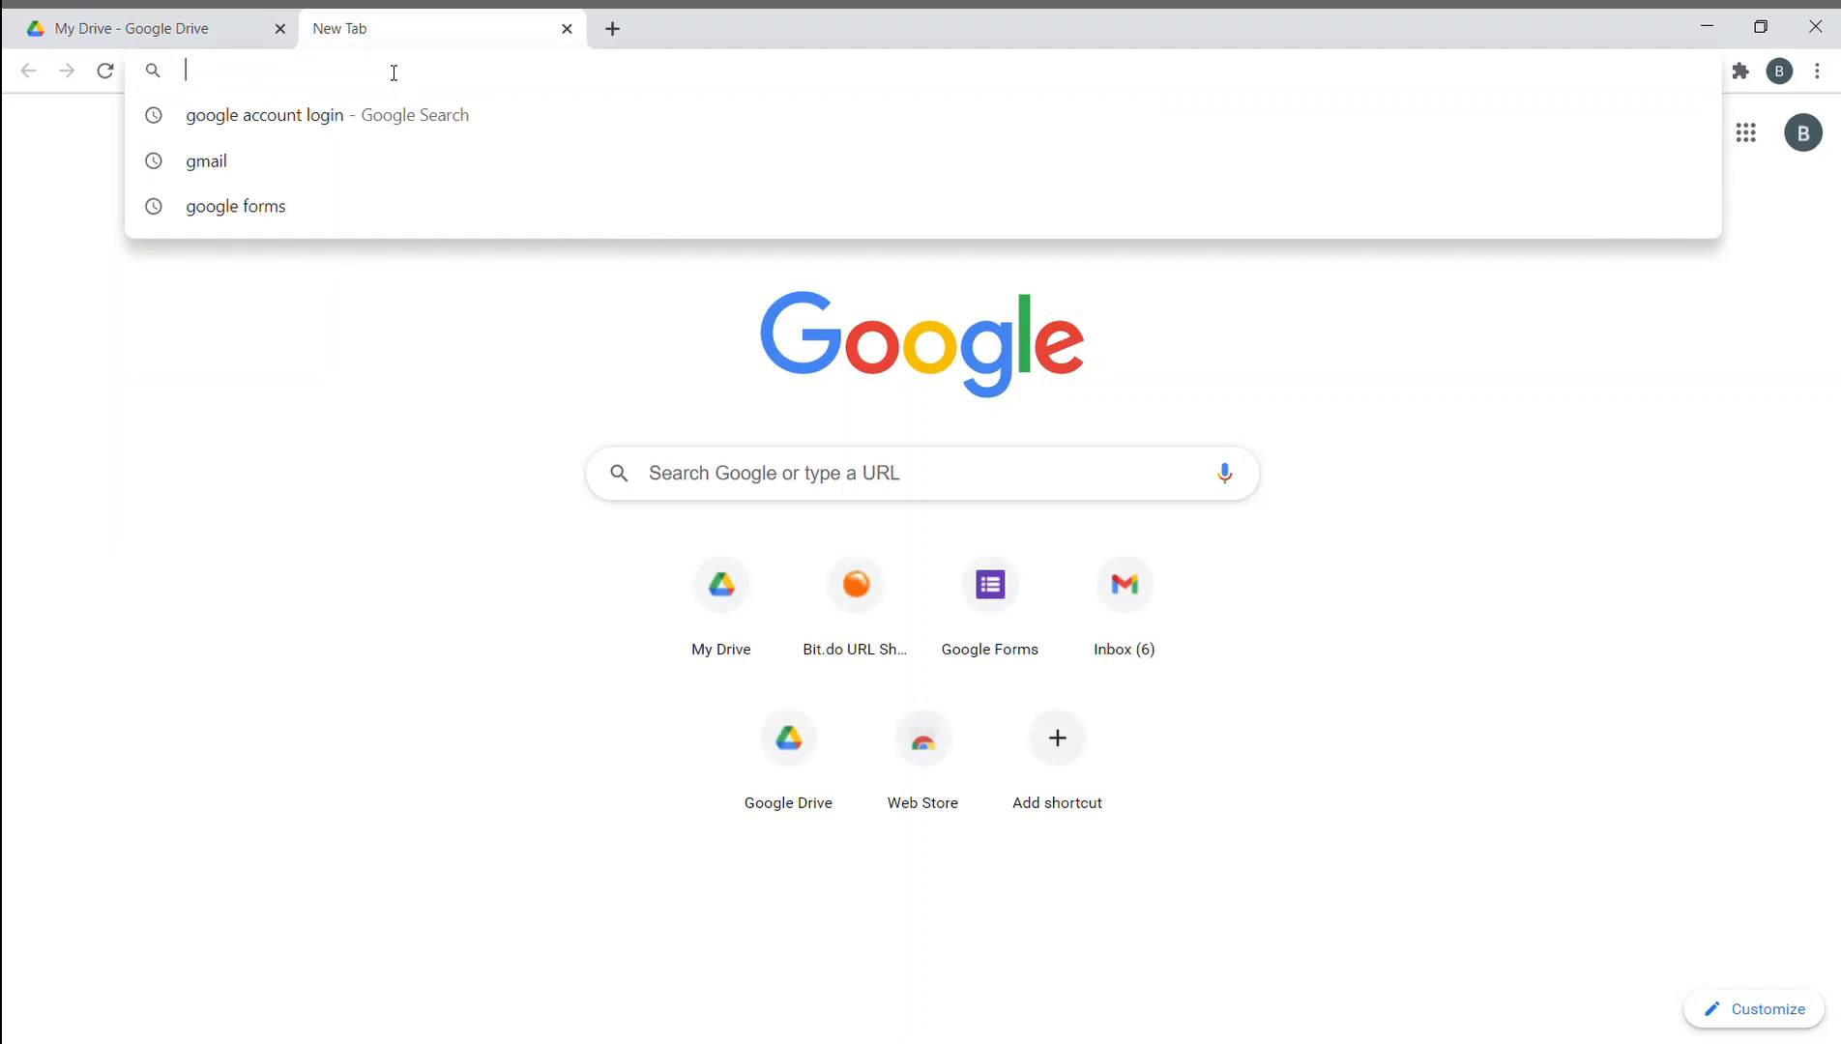
- Load forms.google.com, then close that page in favour of a fresh tab
type("for")
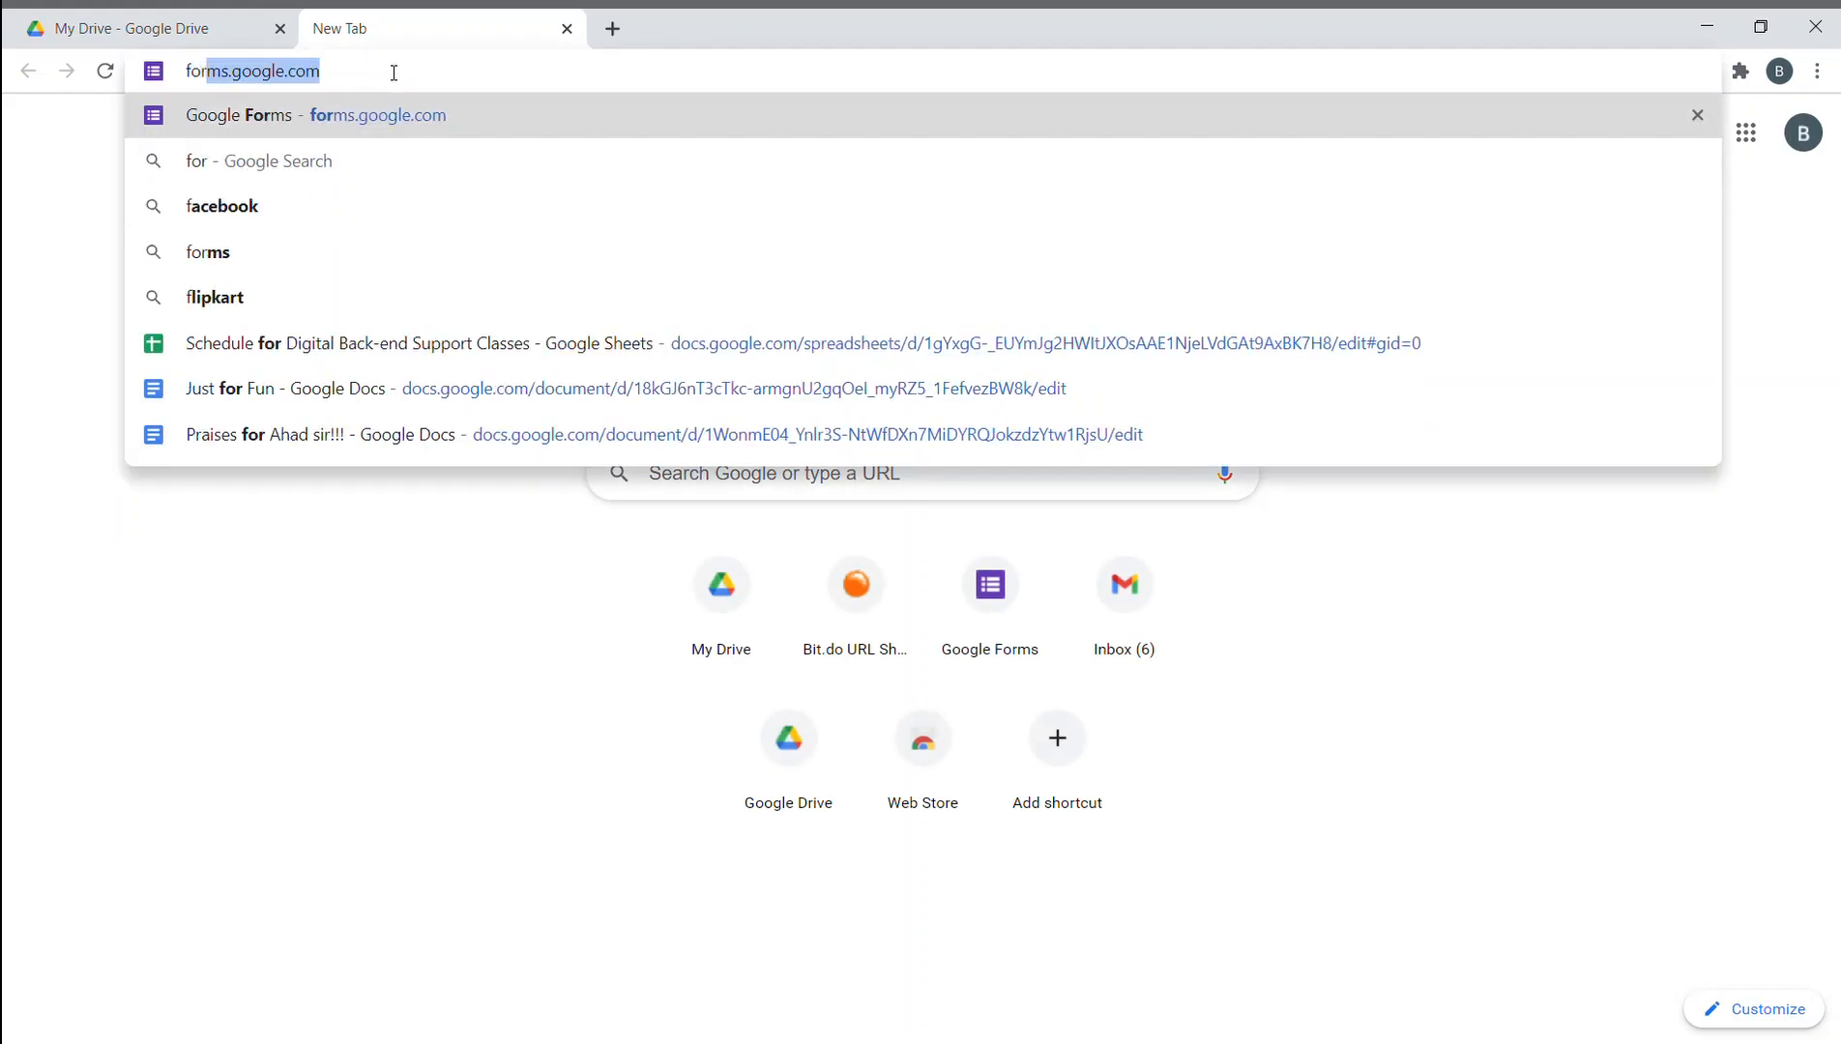
type("ms.google.com")
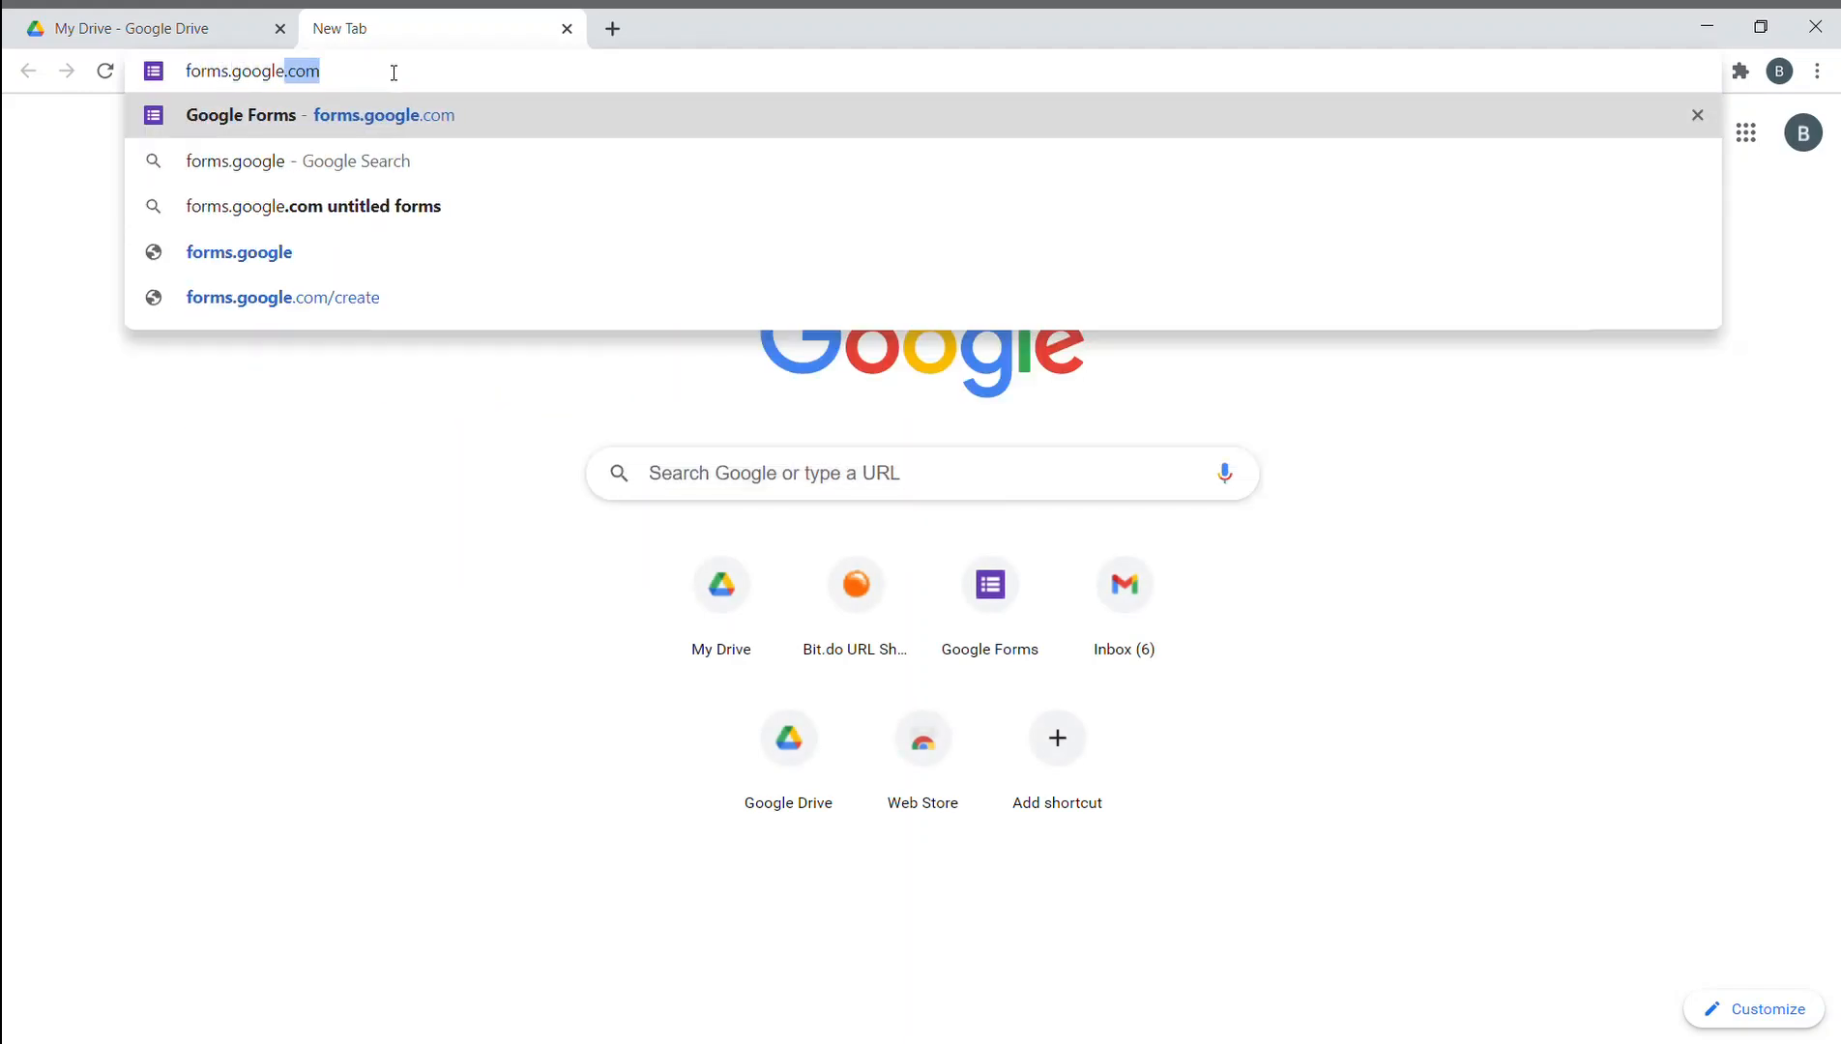
key("Return")
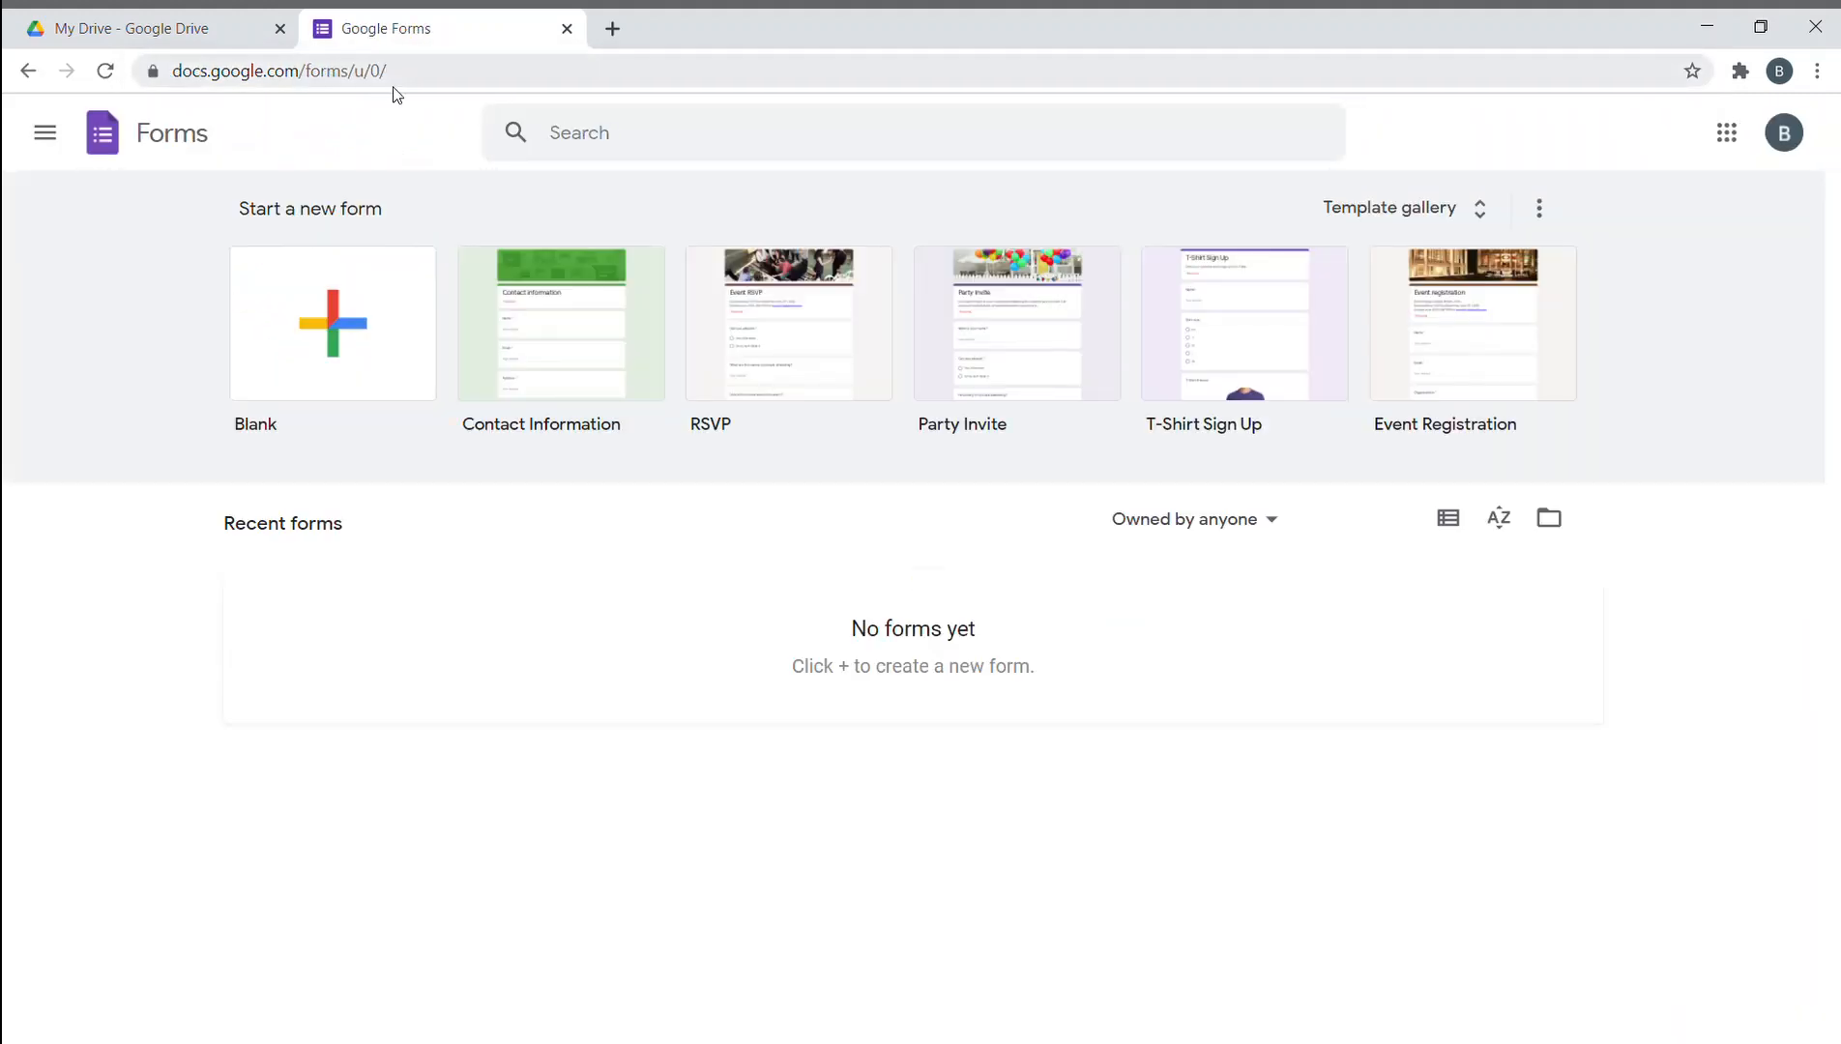
left_click(612, 28)
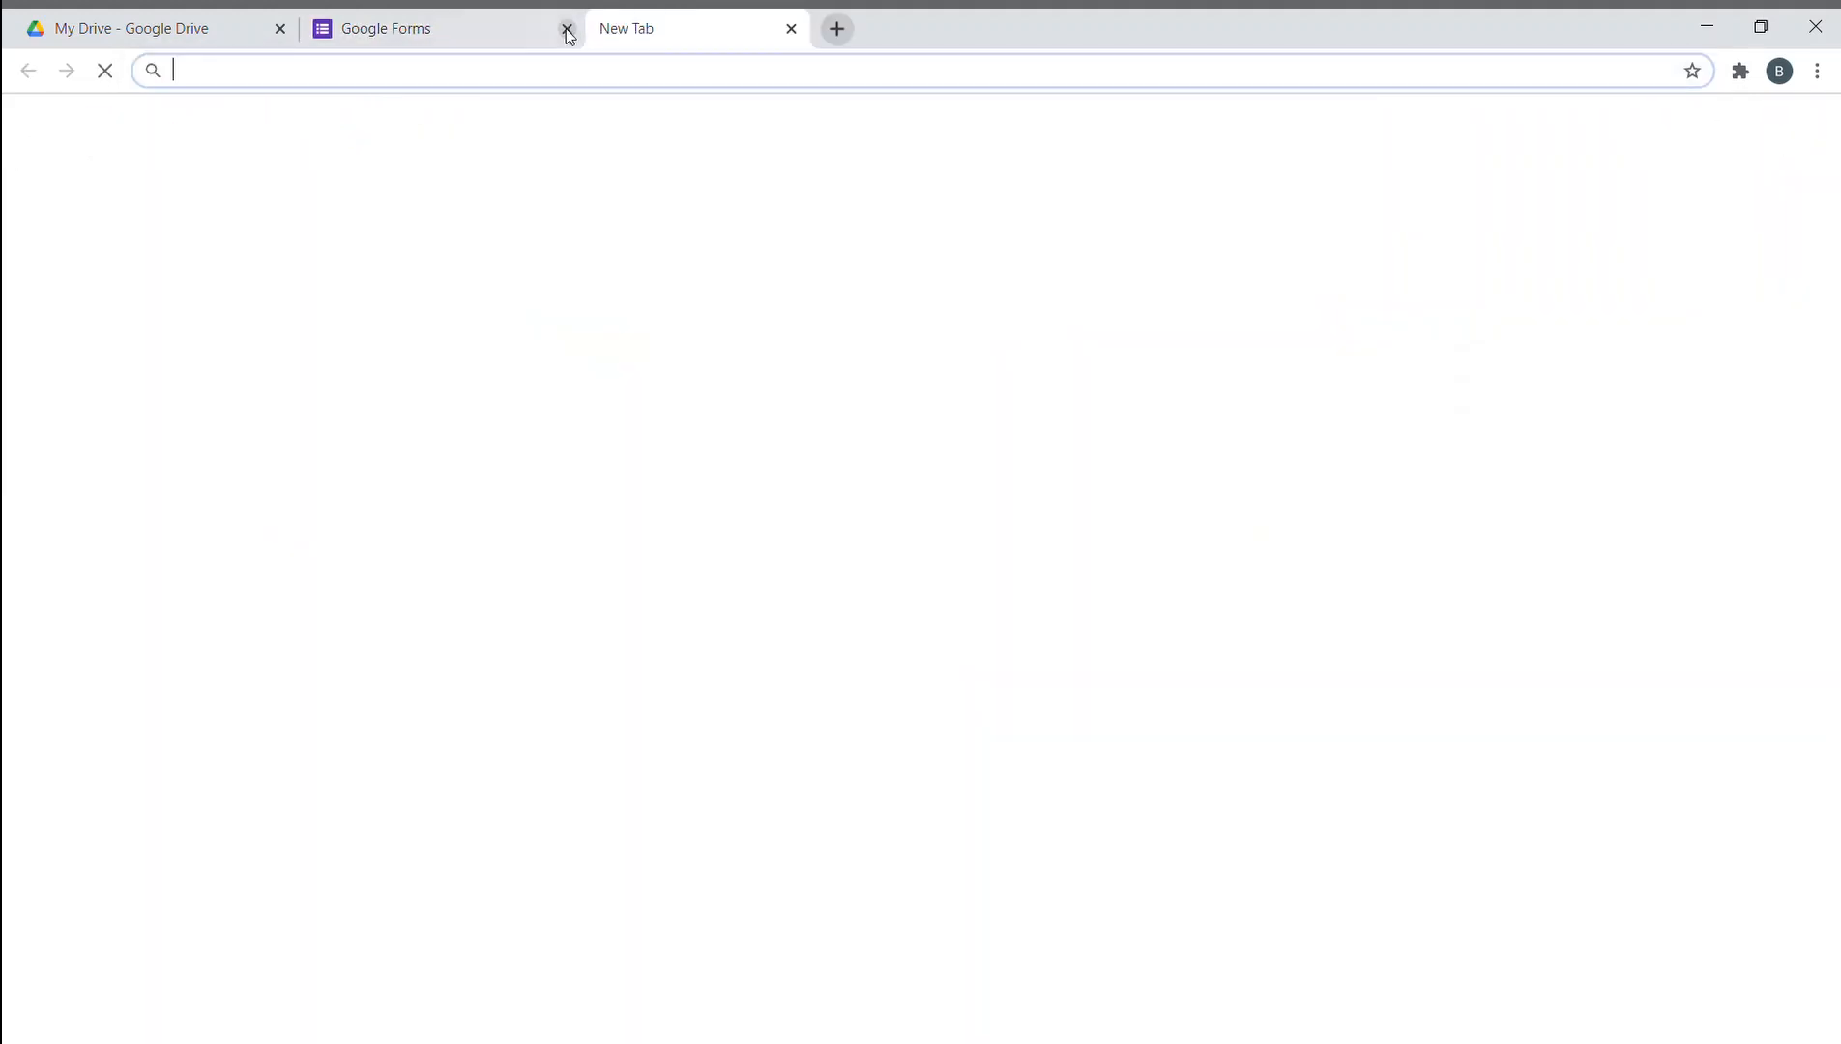
left_click(566, 28)
- Search the web for 'google forms', open its about page, then close it
left_click(606, 70)
type("google forms")
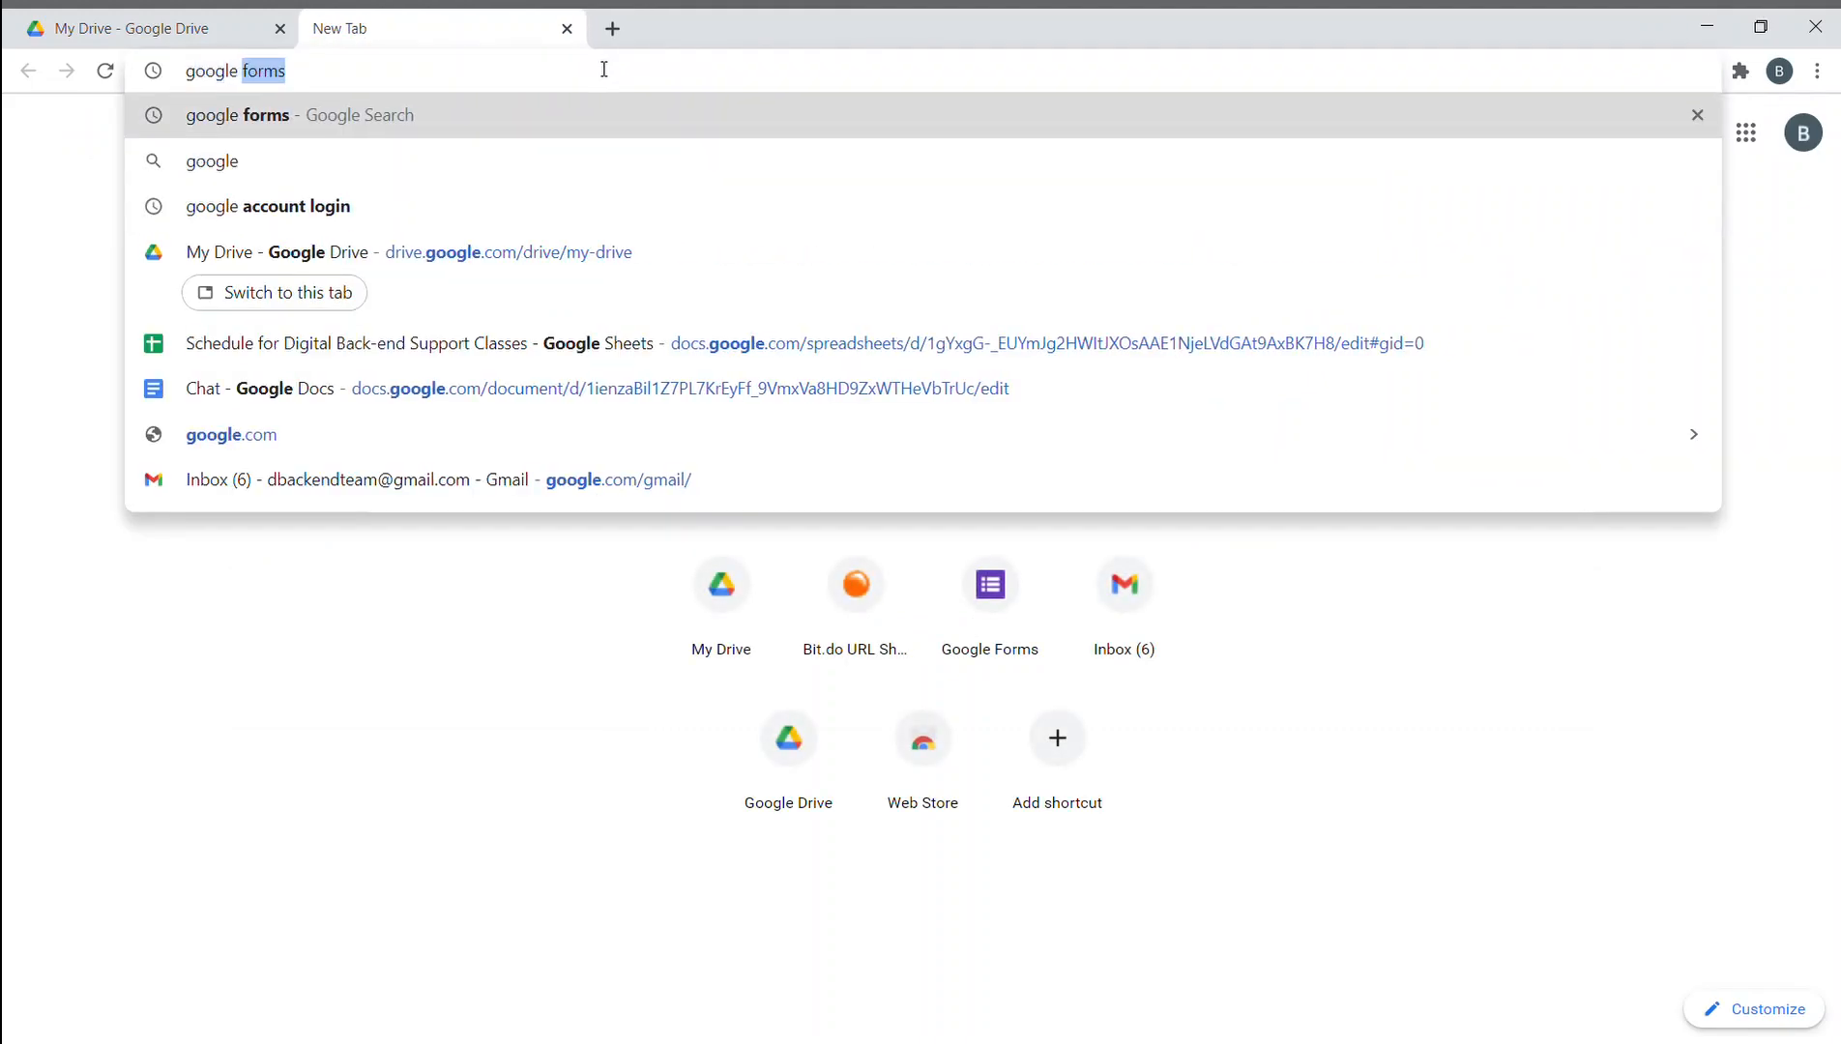
key("Return")
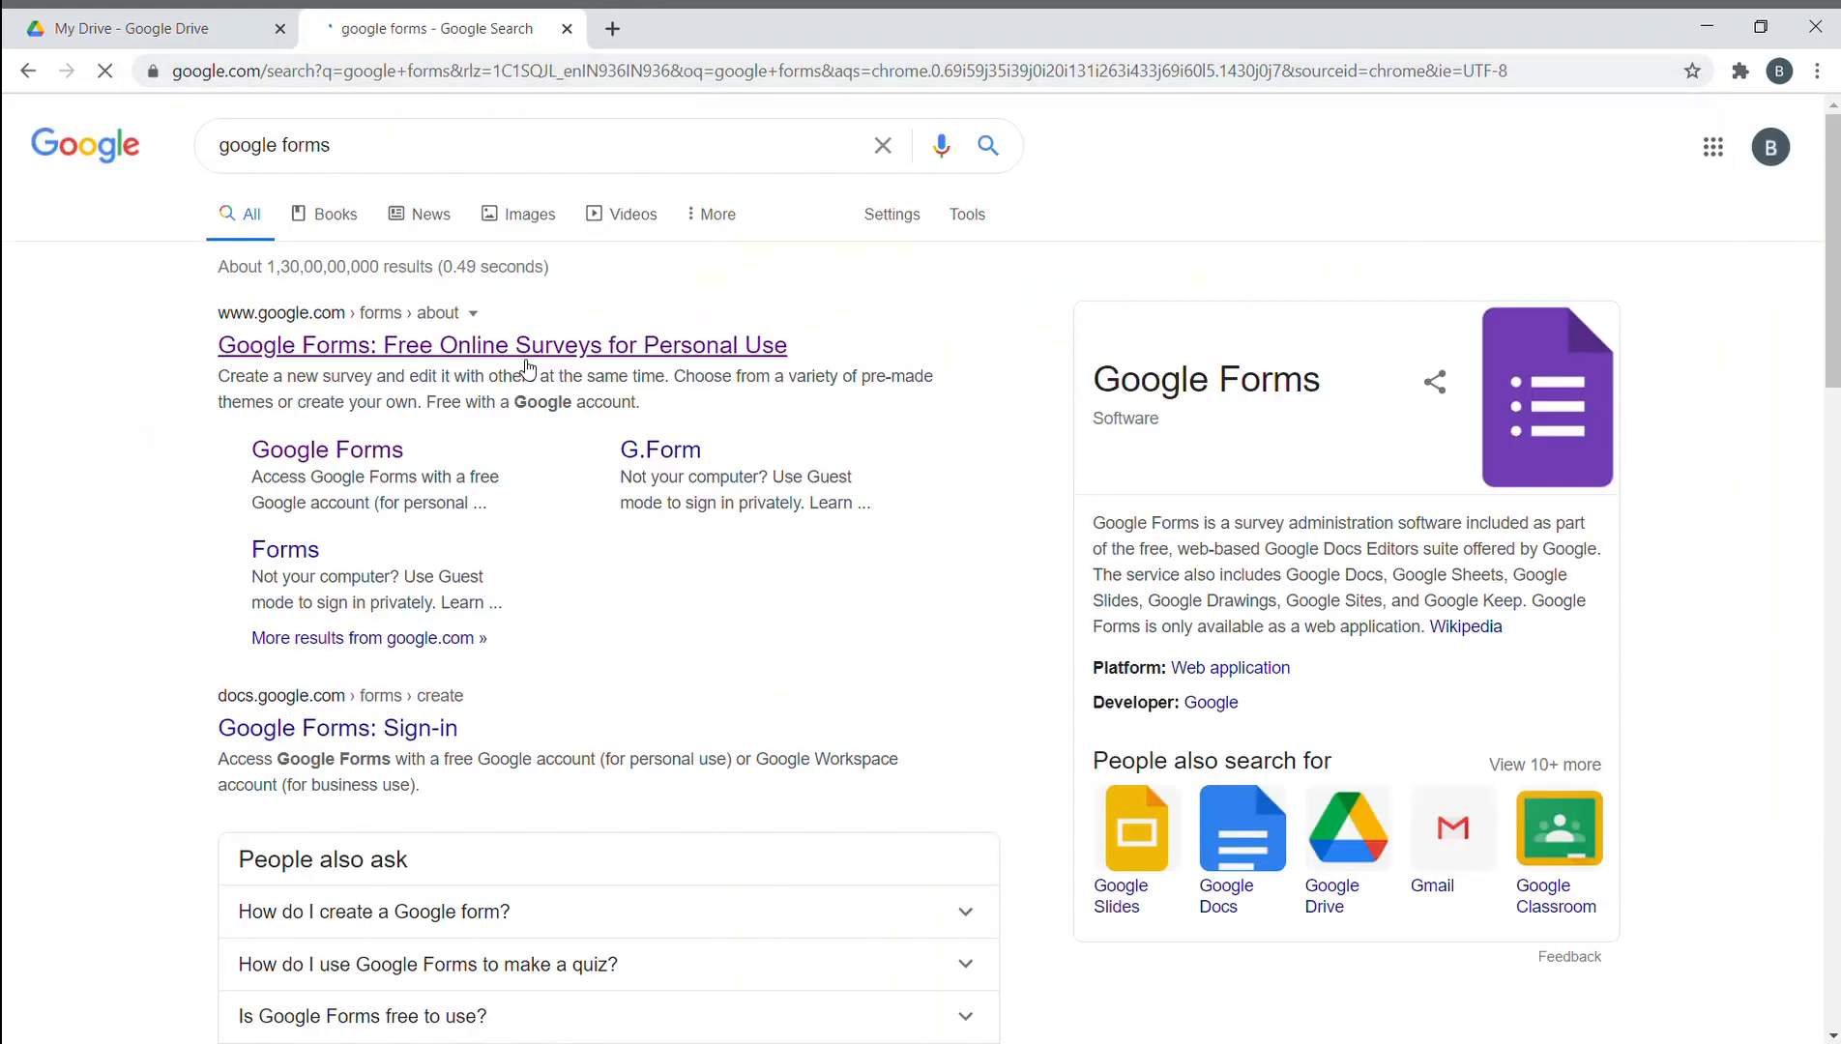
left_click(522, 348)
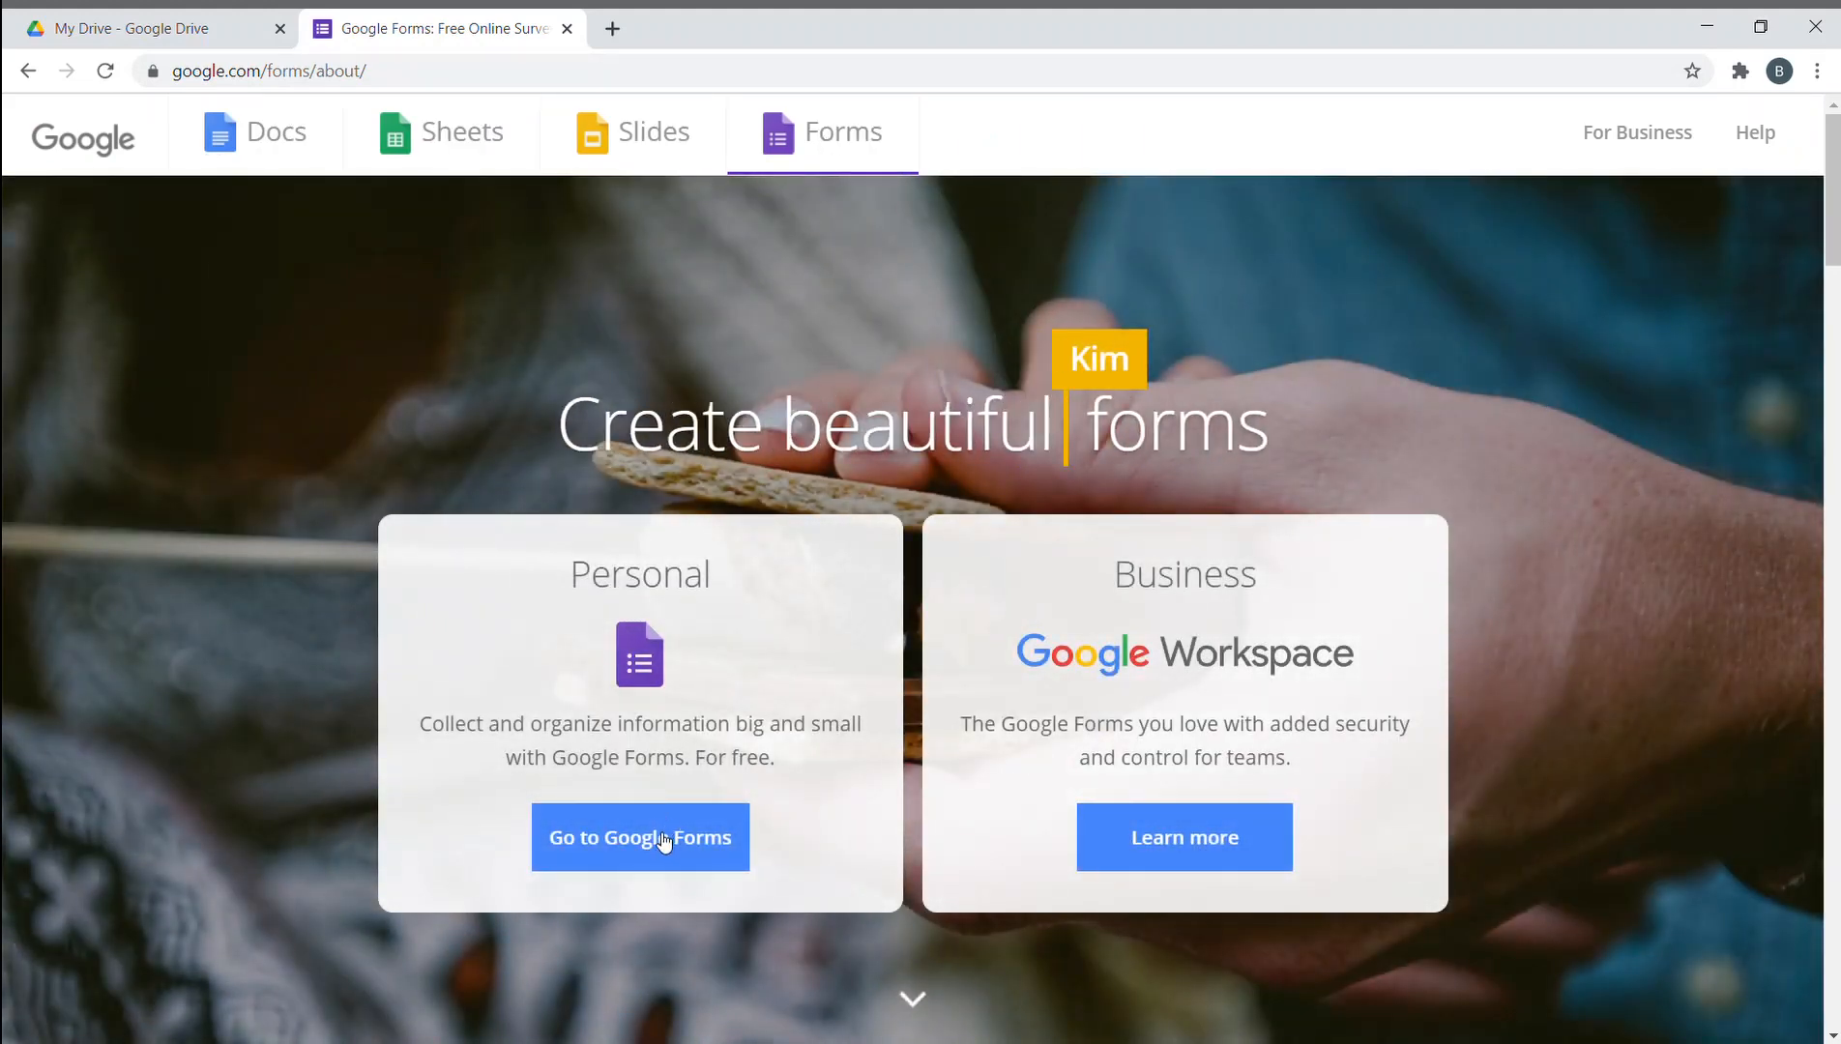
left_click(566, 30)
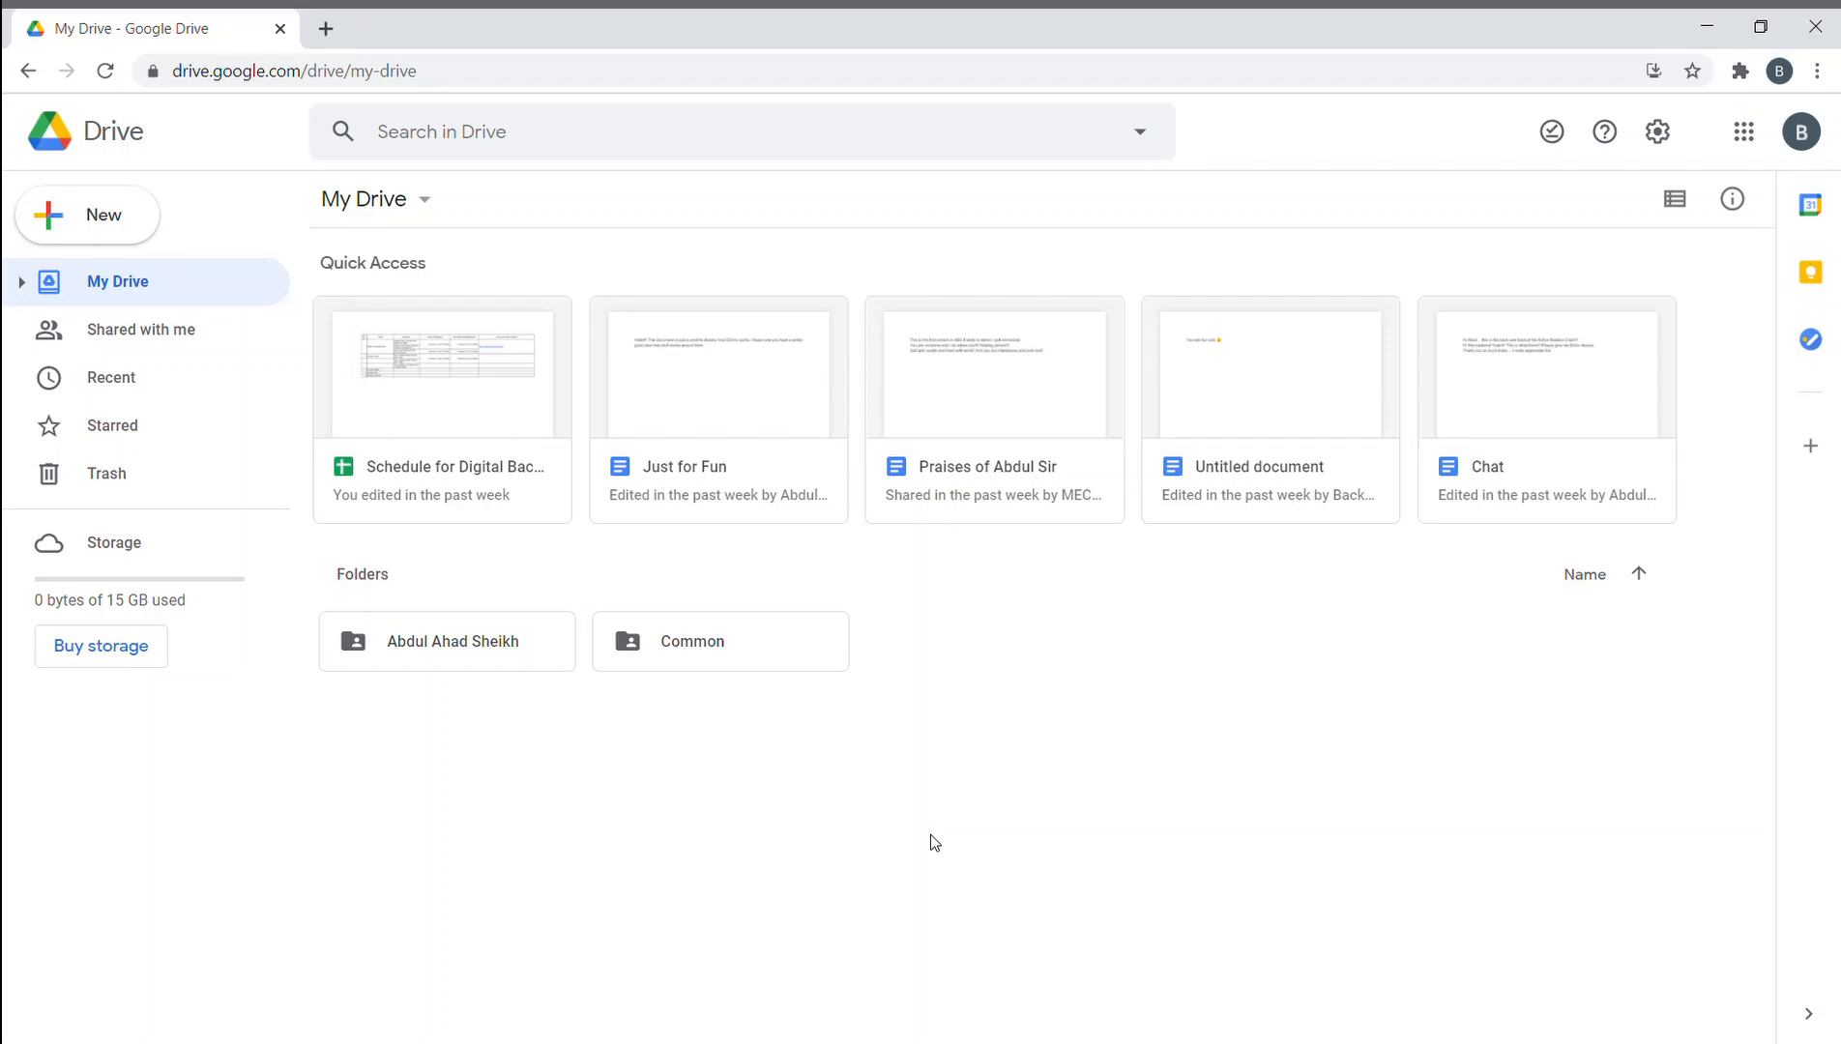
- Create a new My Drive folder named 'Google form'
right_click(867, 688)
left_click(969, 354)
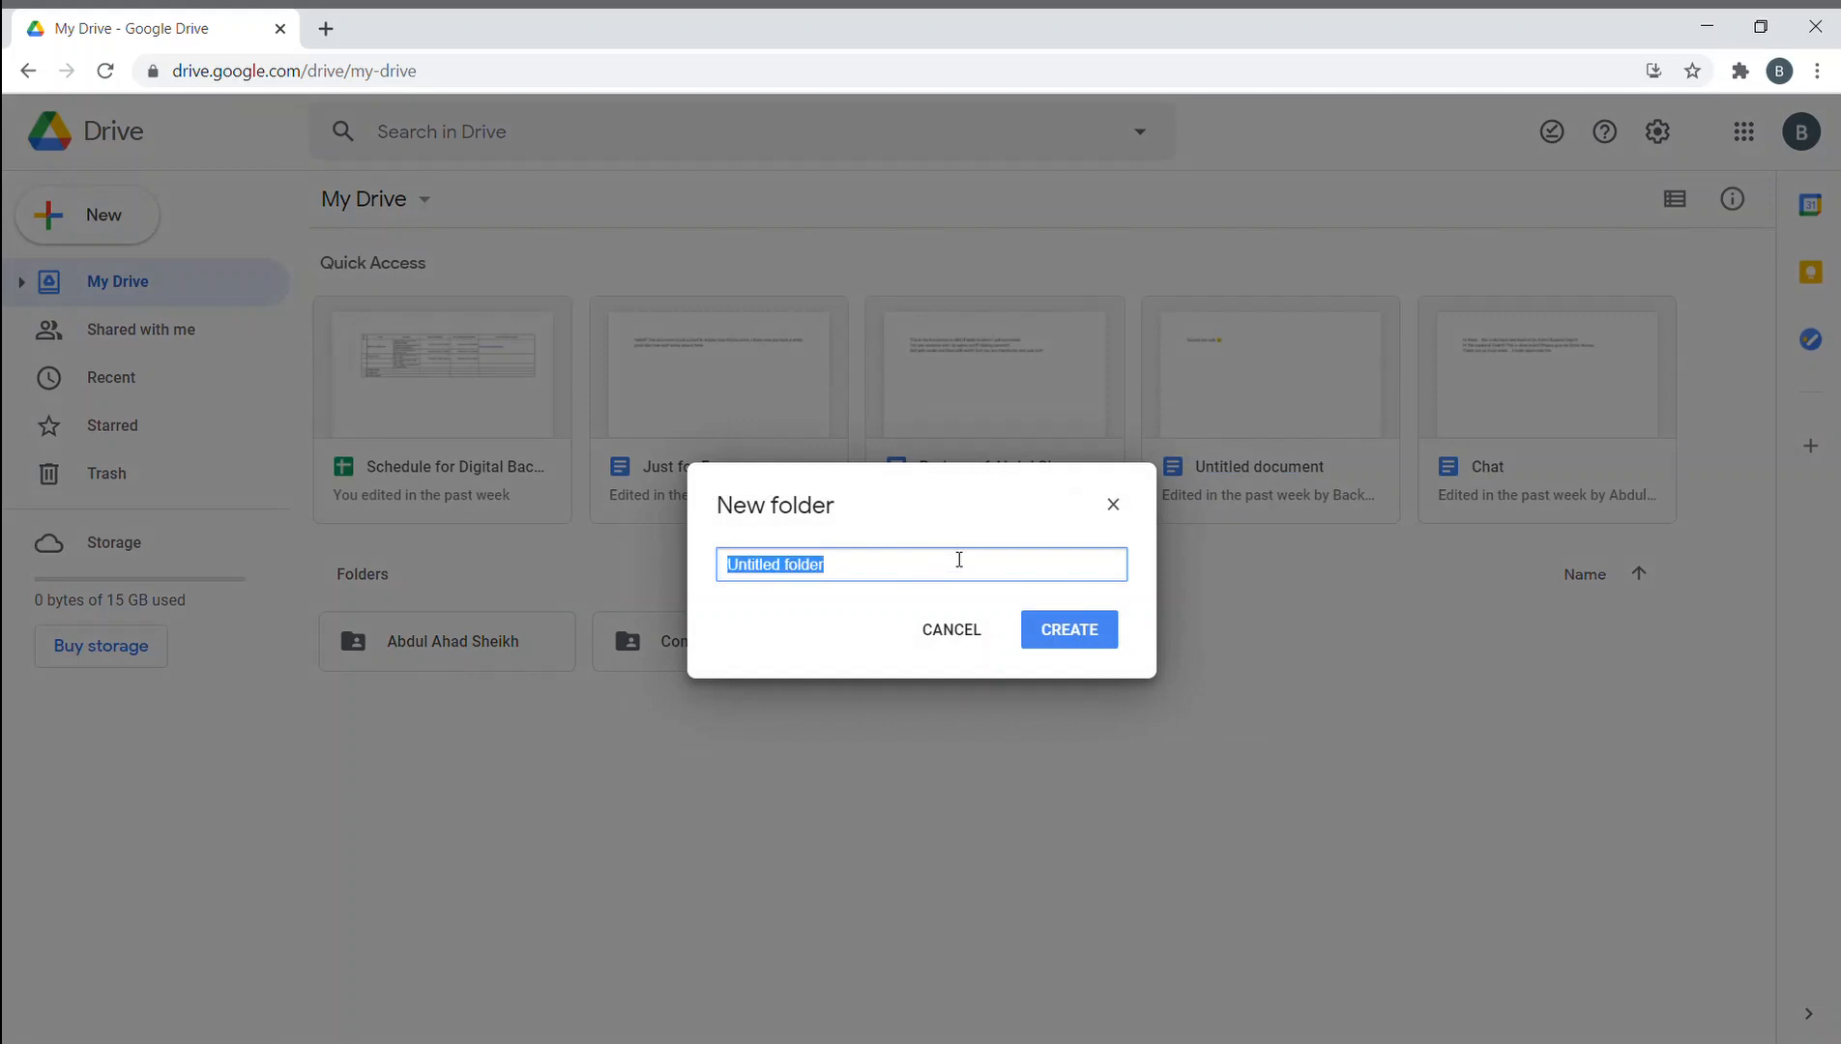
key("BackSpace")
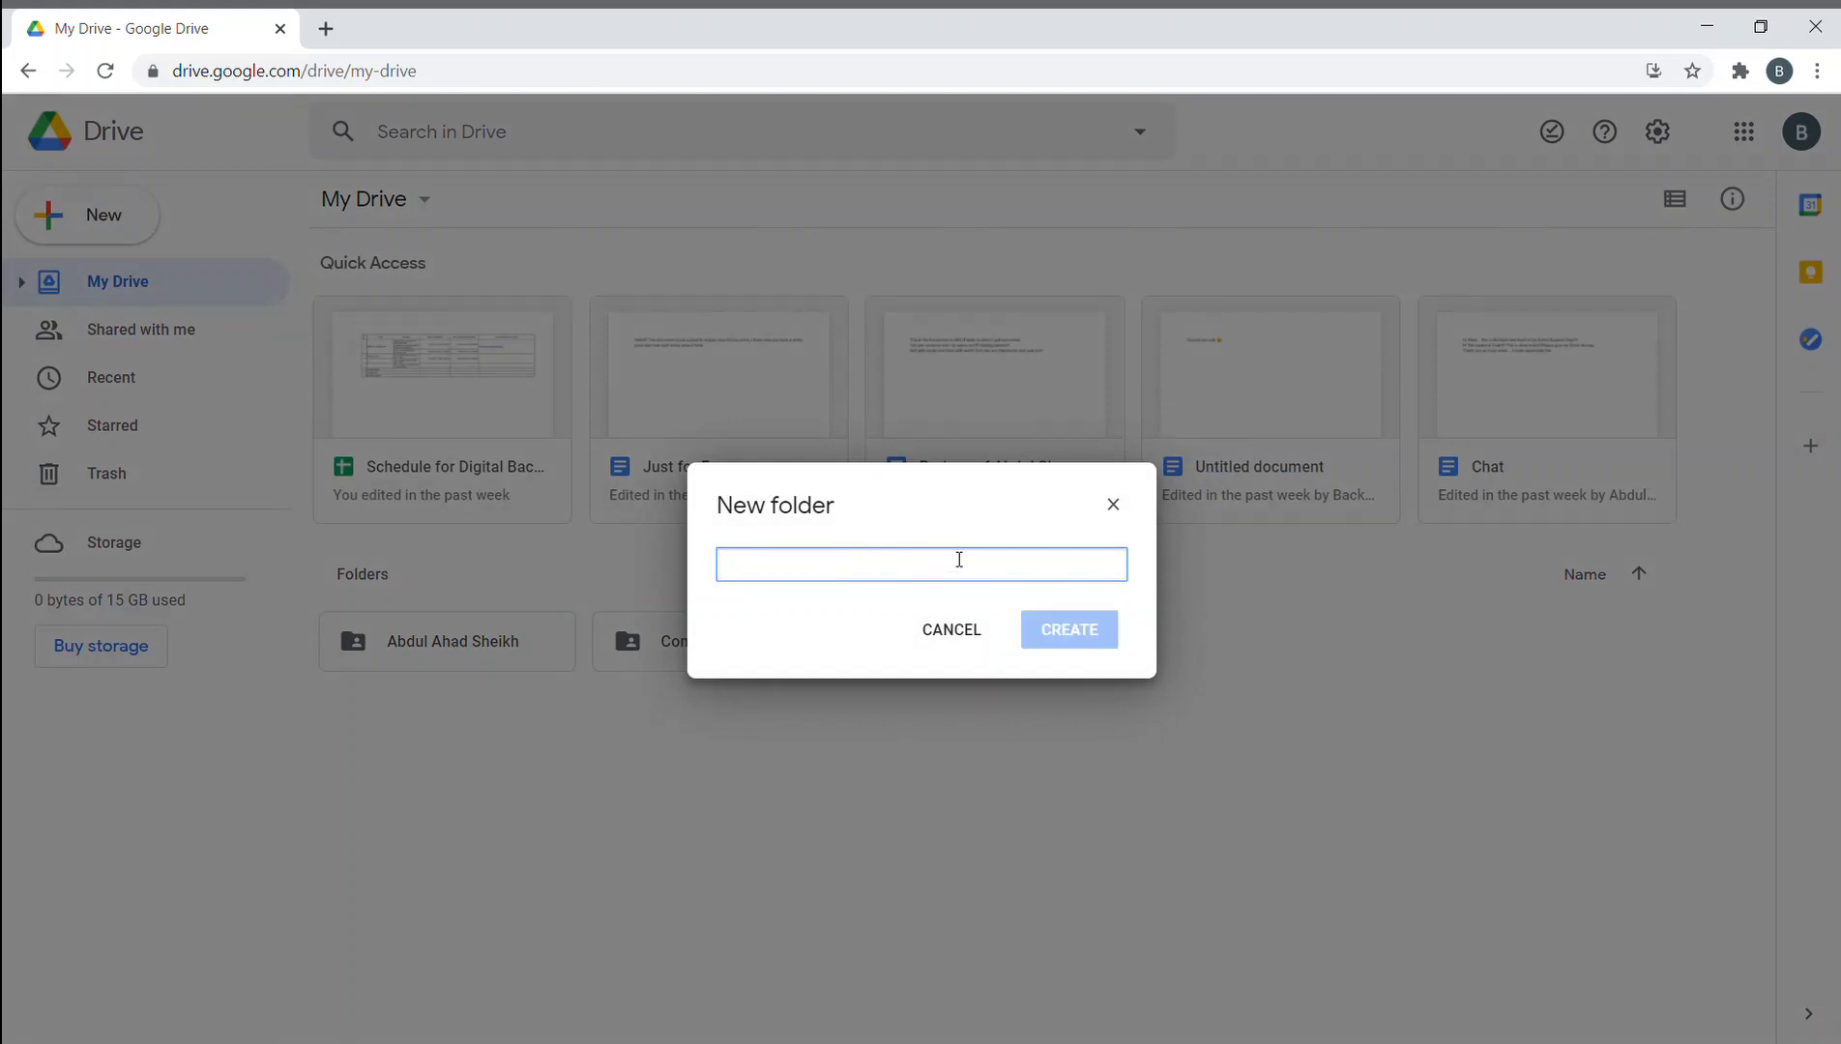
type("Google")
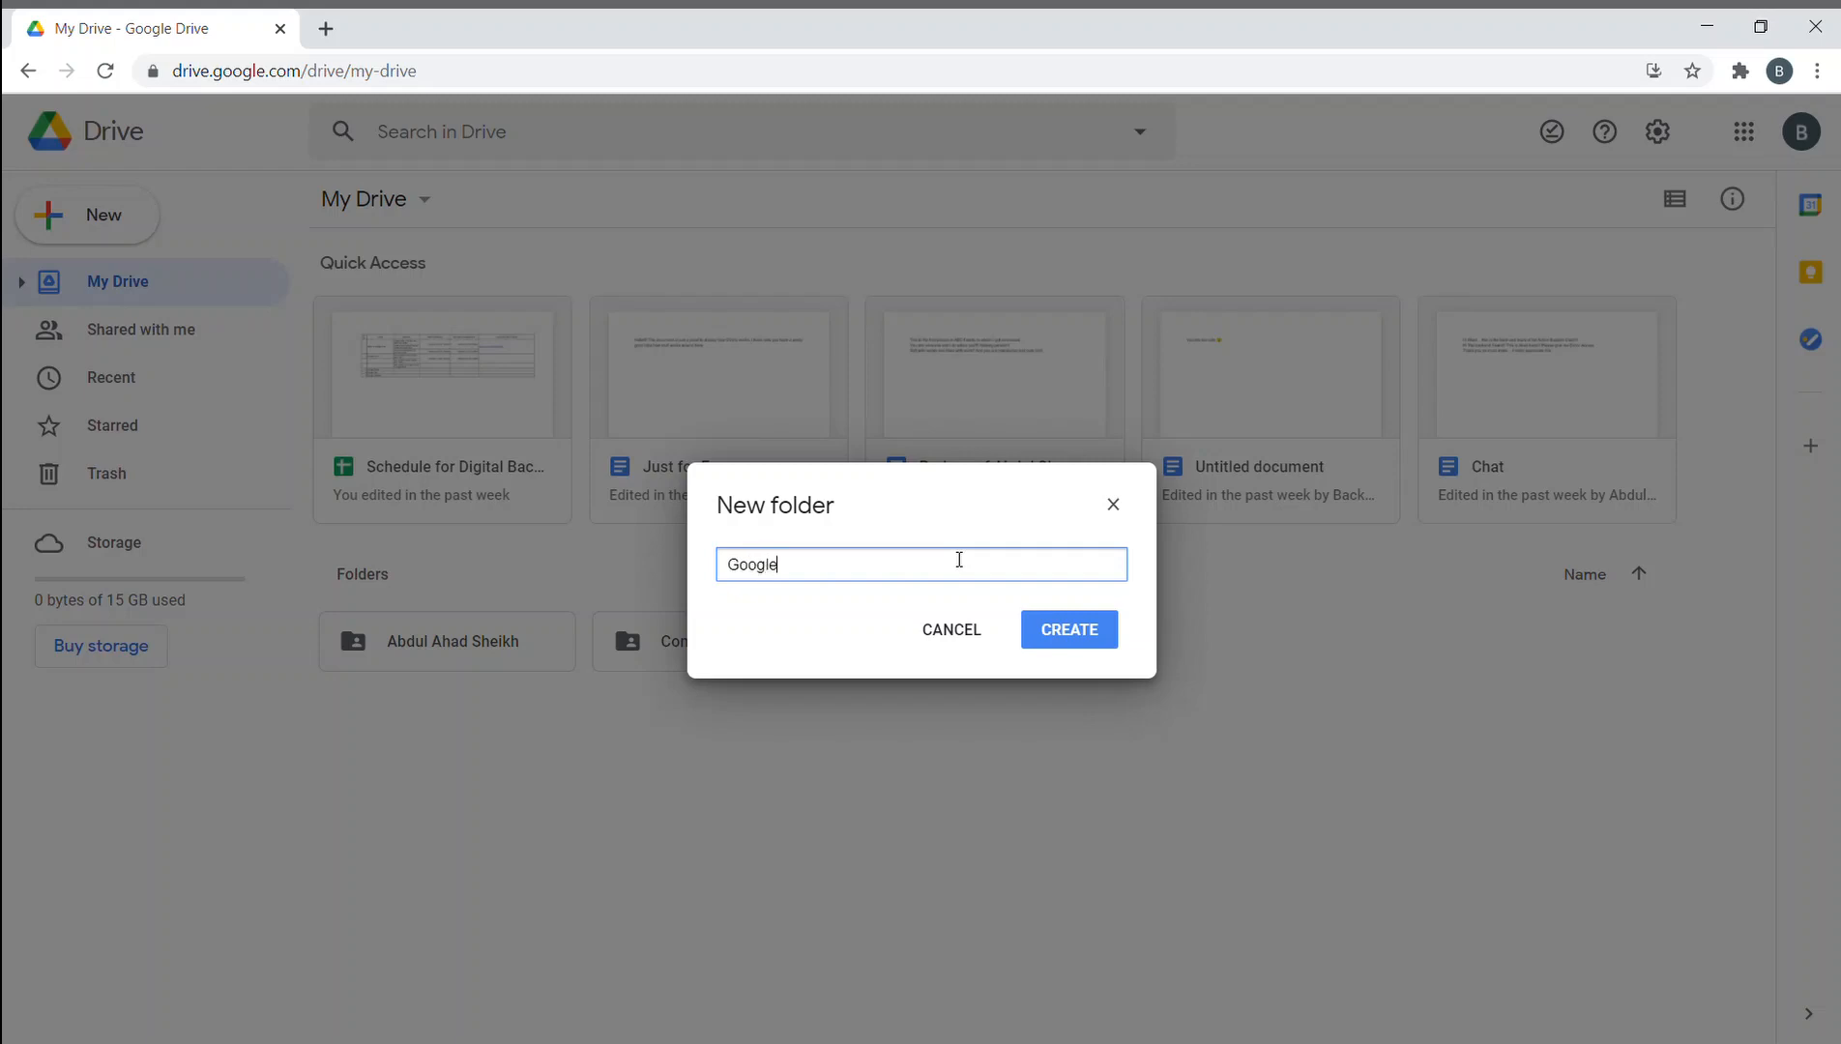
type(" form")
key("Return")
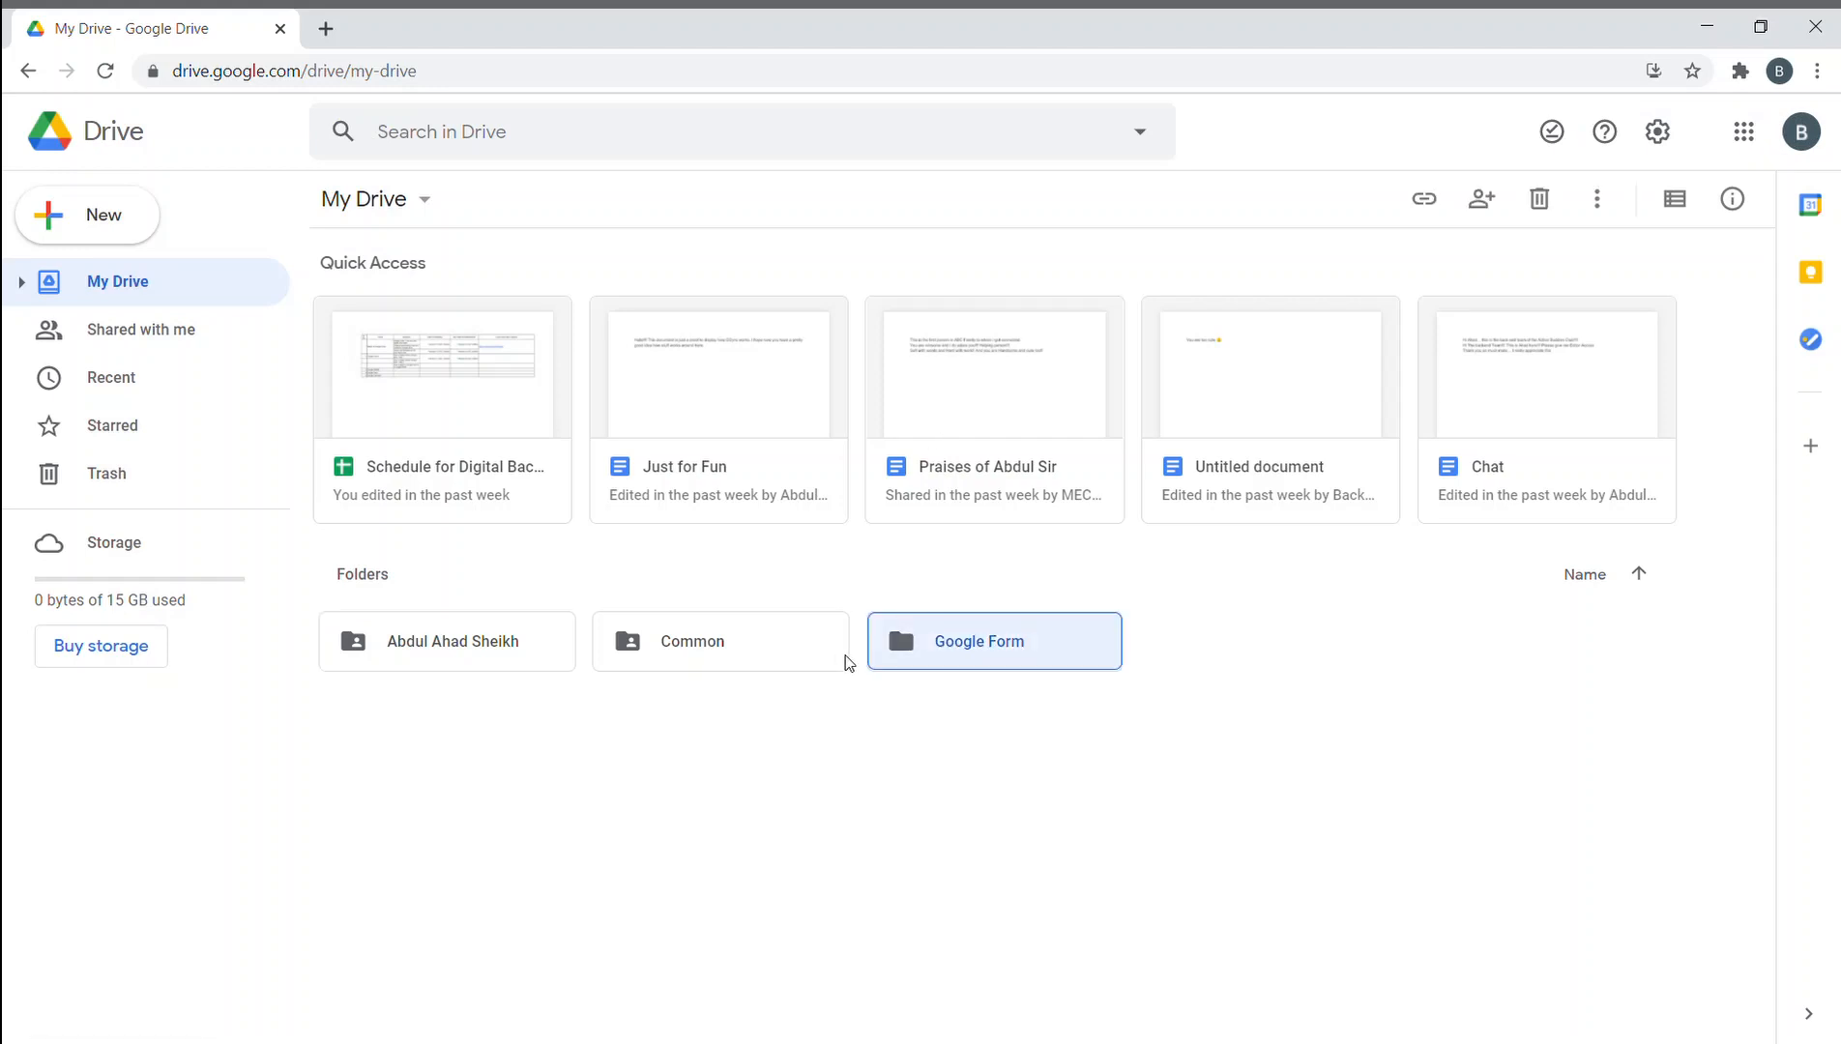
- Open the Google form folder and create a blank Google Form inside it
double_click(931, 645)
right_click(737, 429)
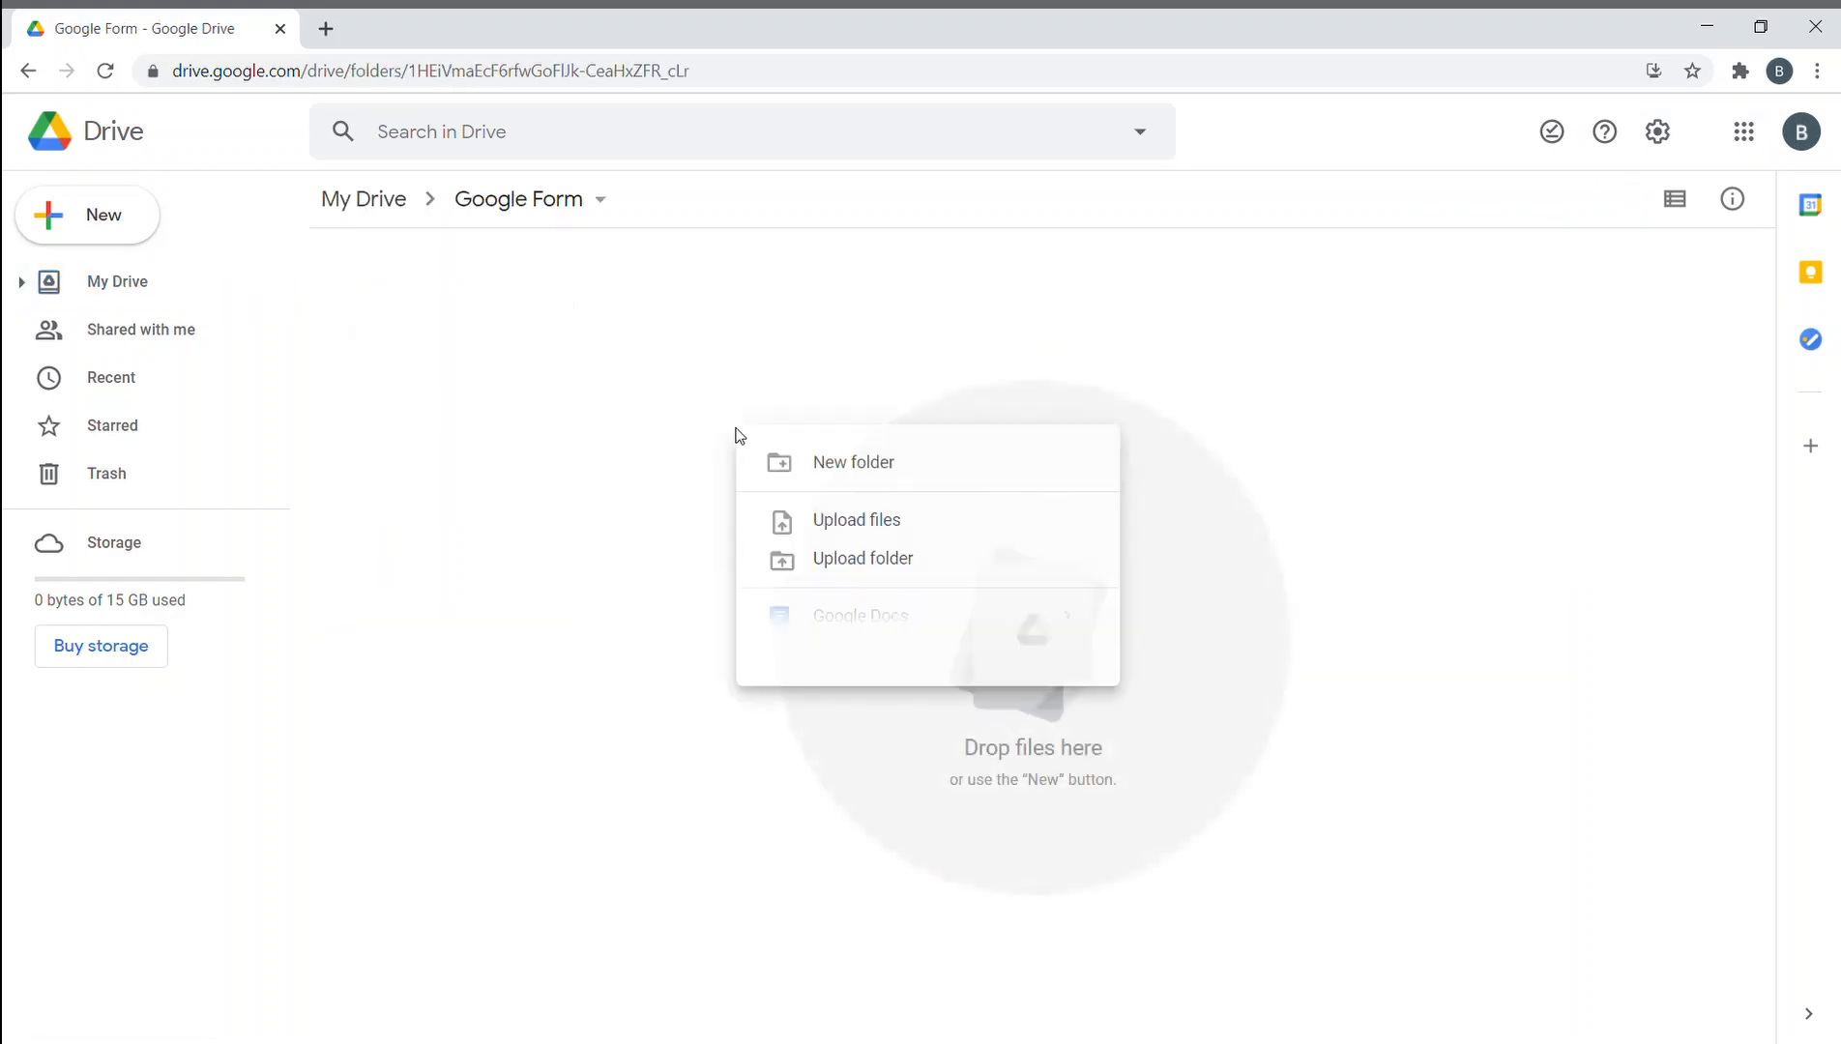
left_click(933, 739)
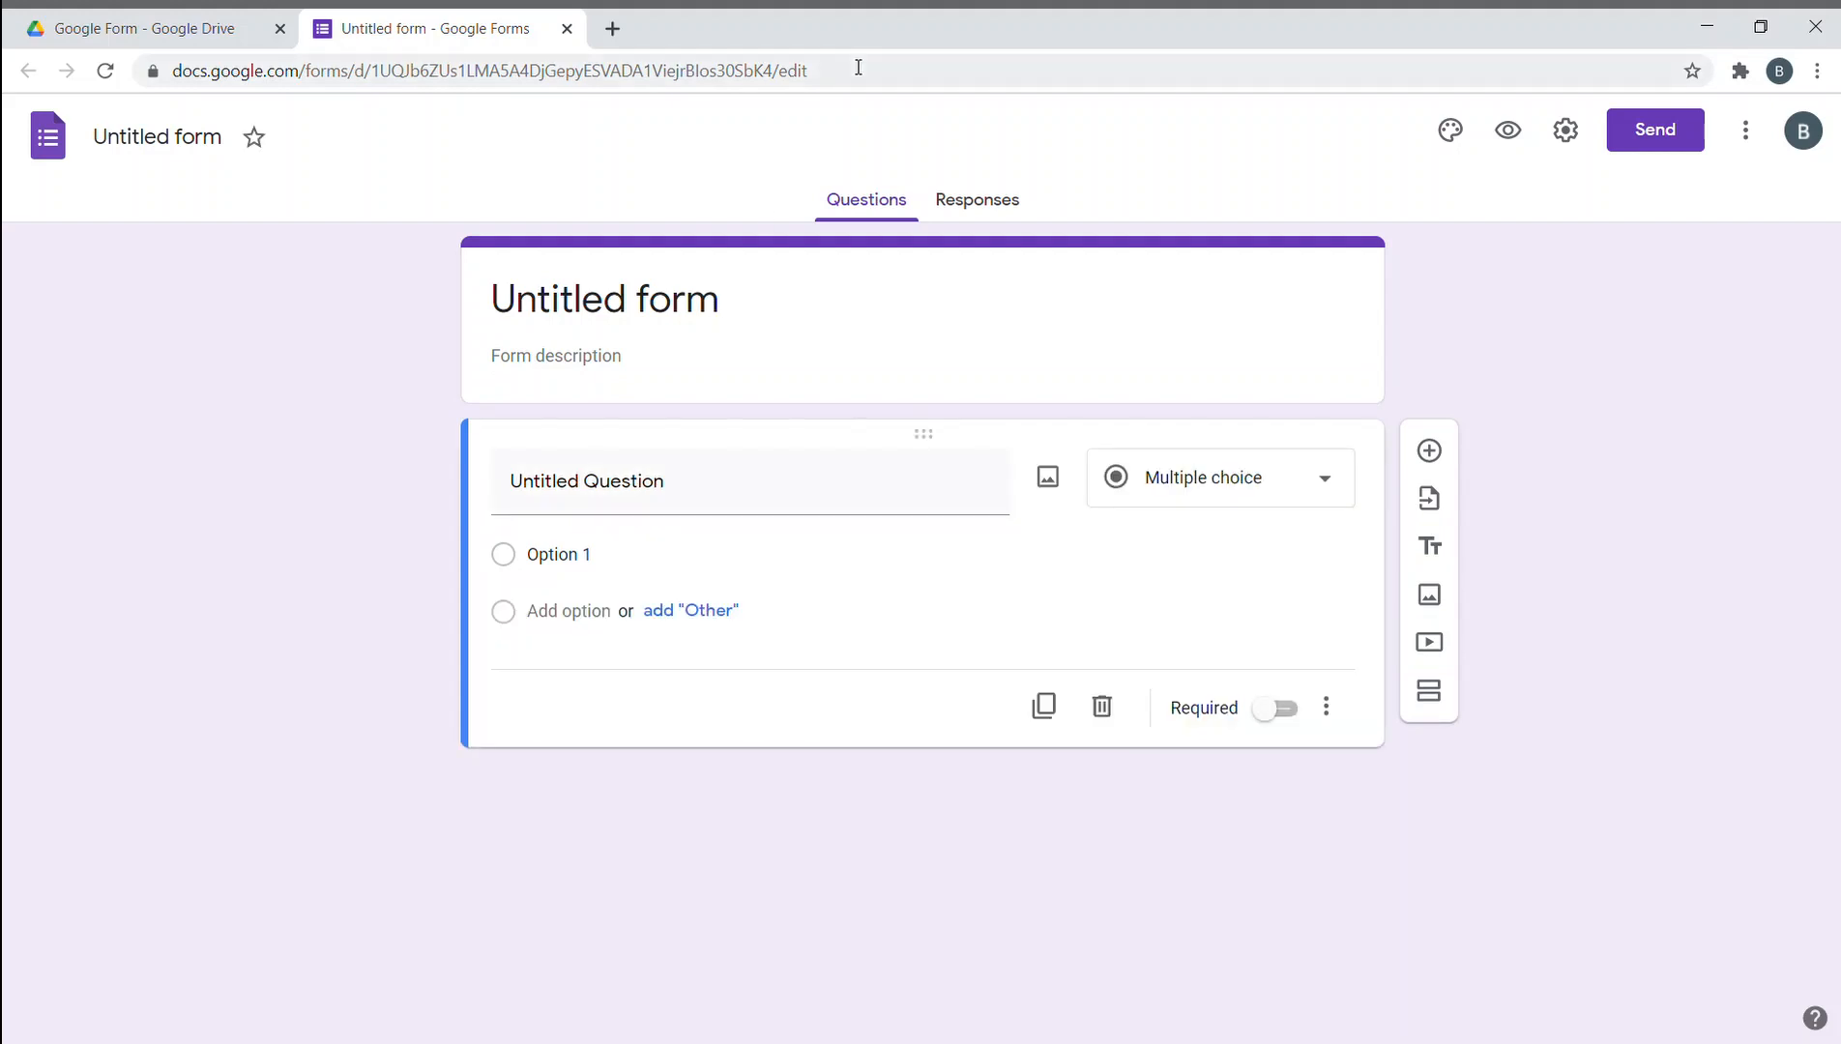
- Retitle the untitled form 'Data Entry for practice' and decline the introductory tour
left_click(189, 142)
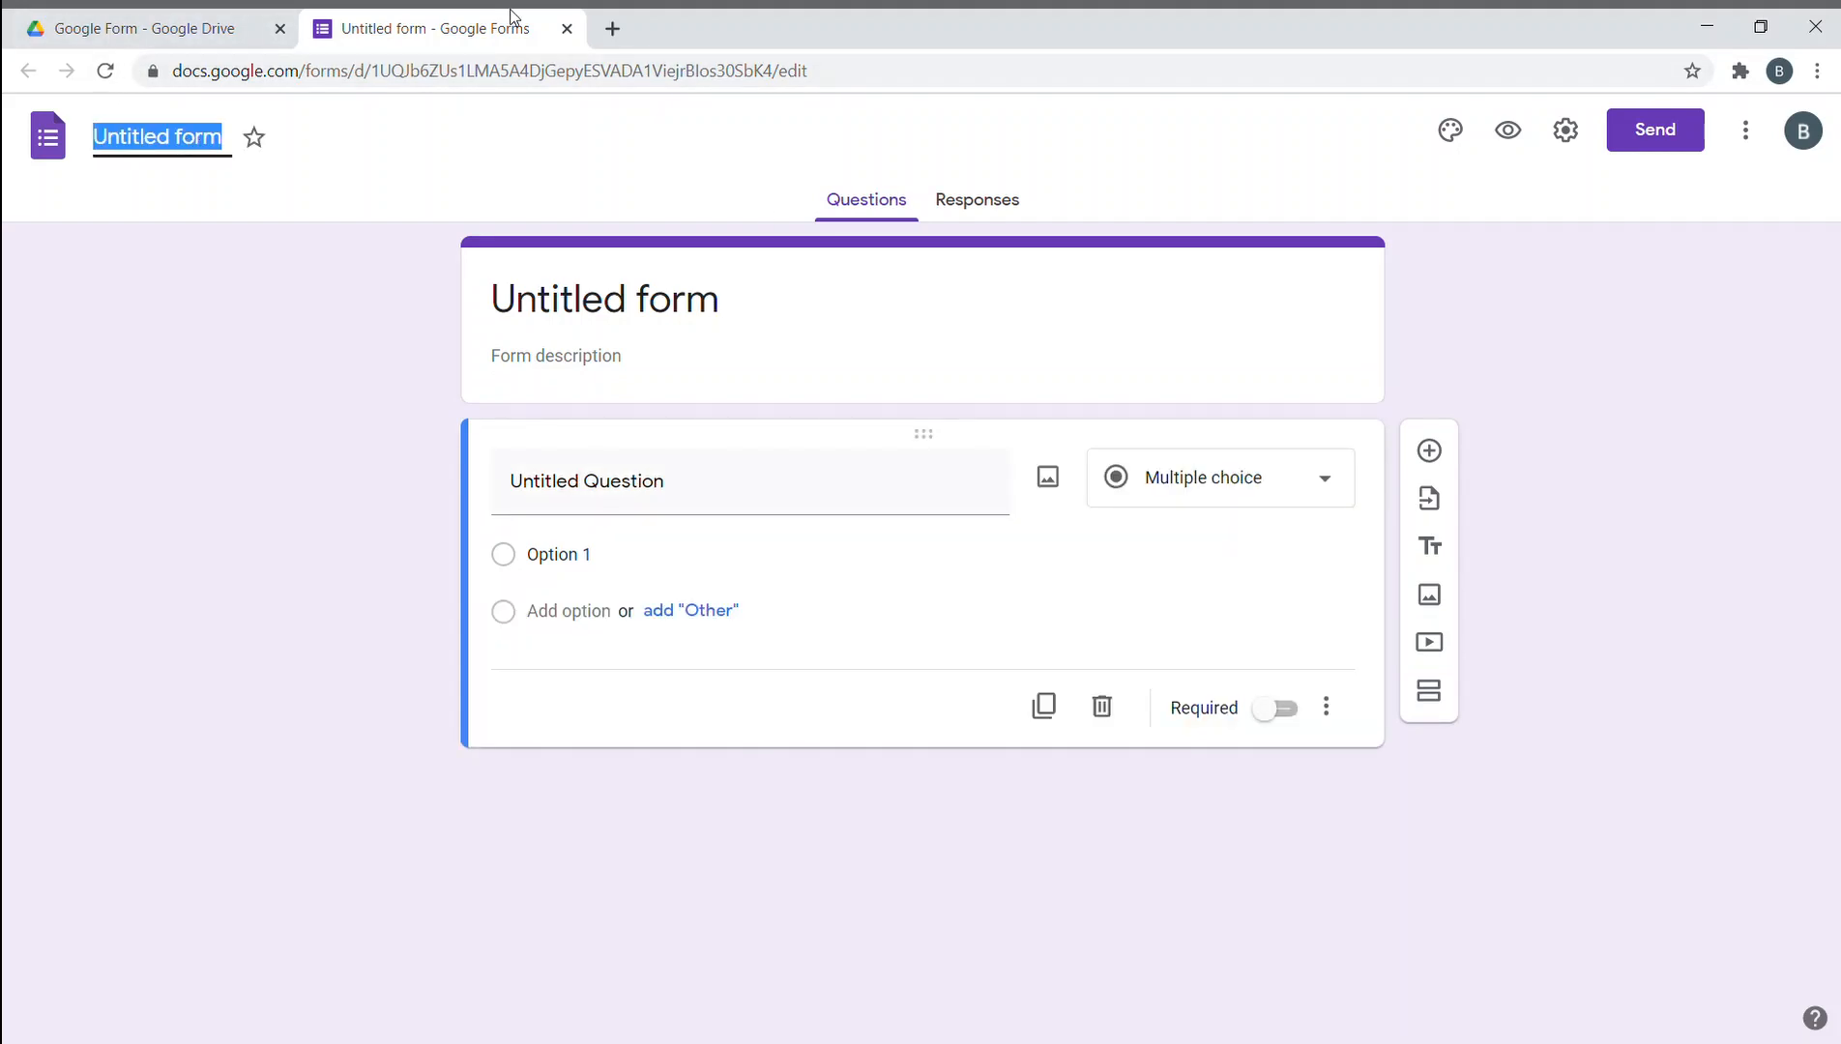
left_click(186, 137)
type("Dat")
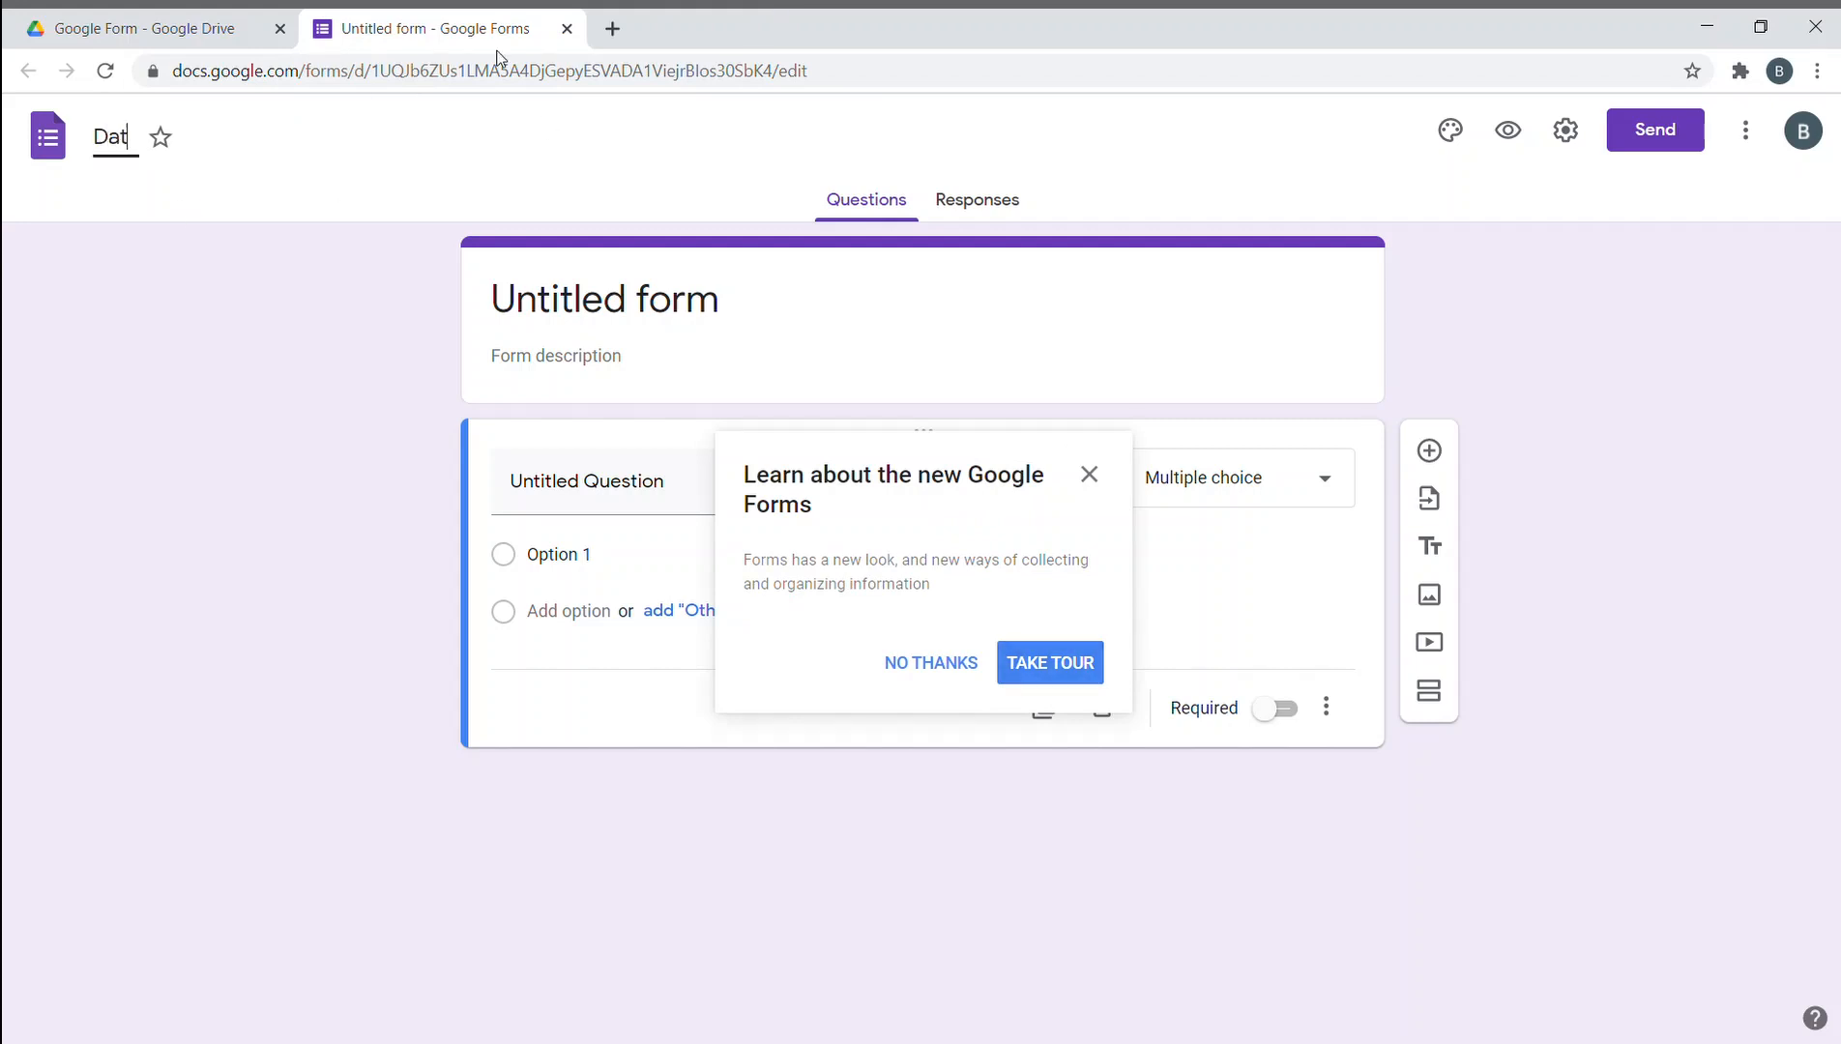
type("a Entry form")
key("BackSpace")
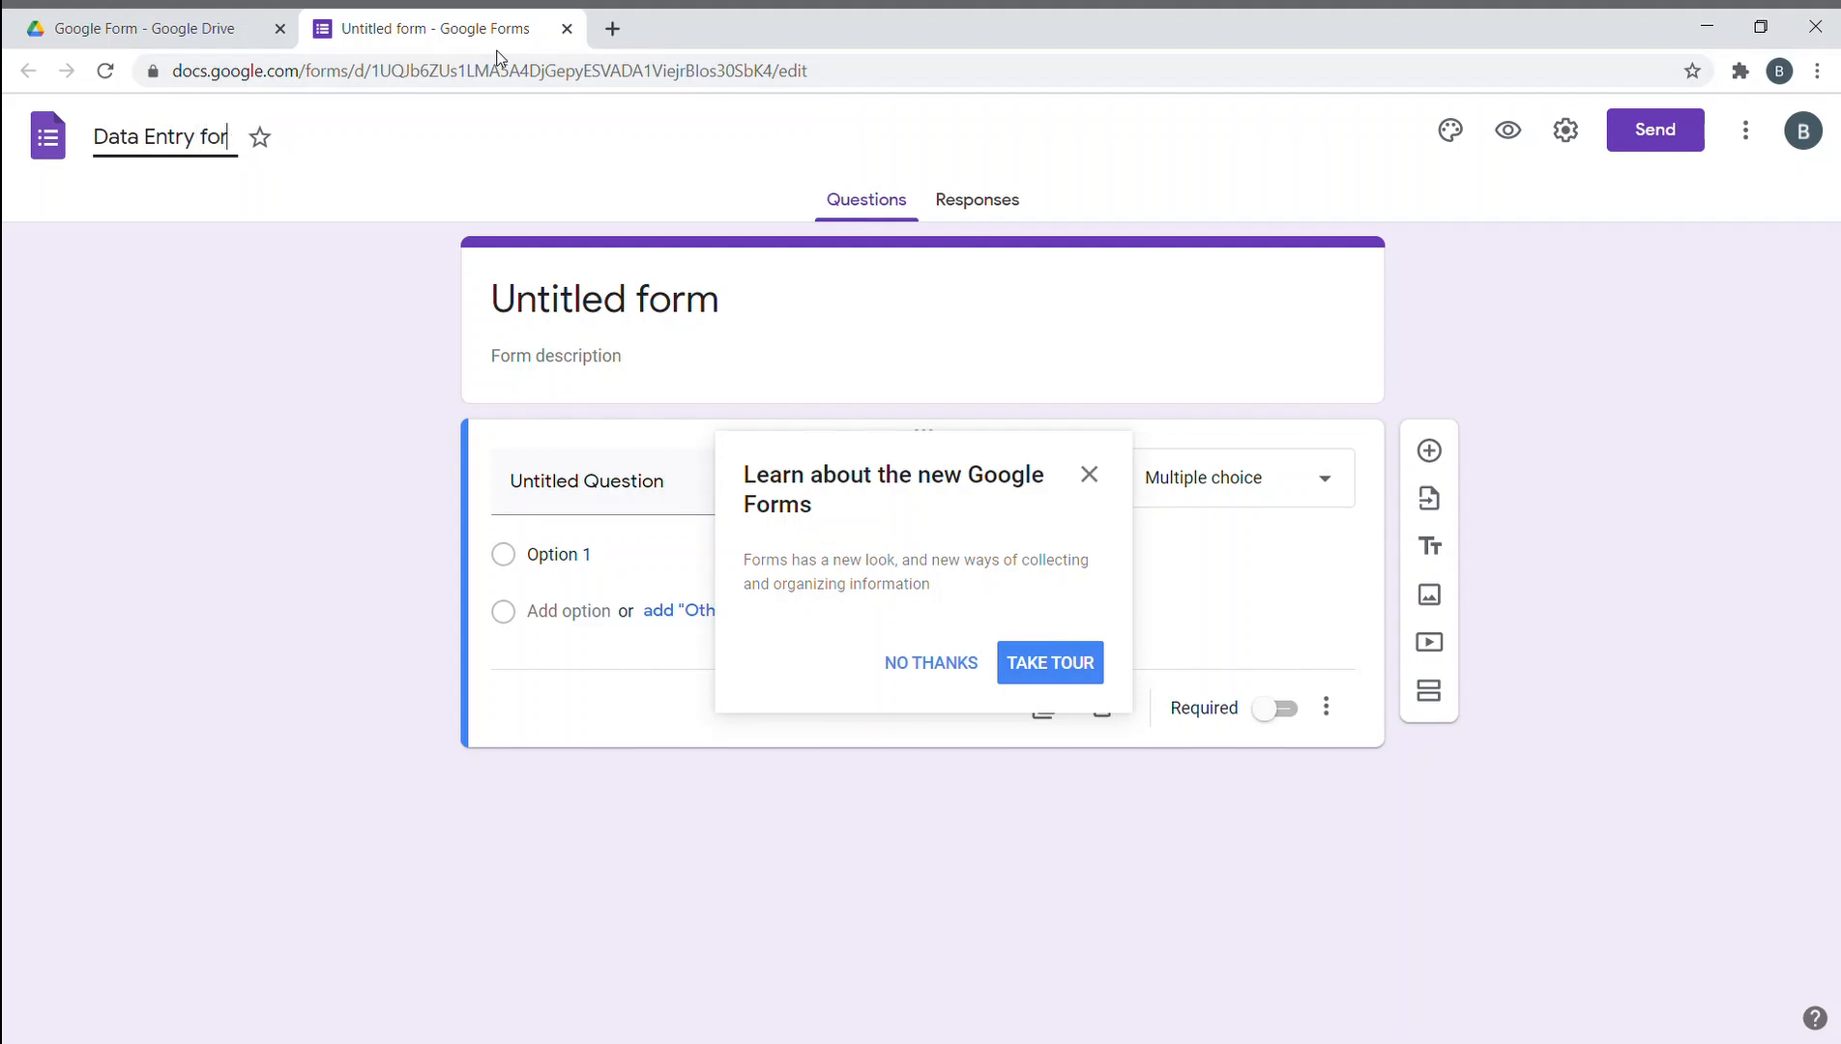
type("practis")
type("e")
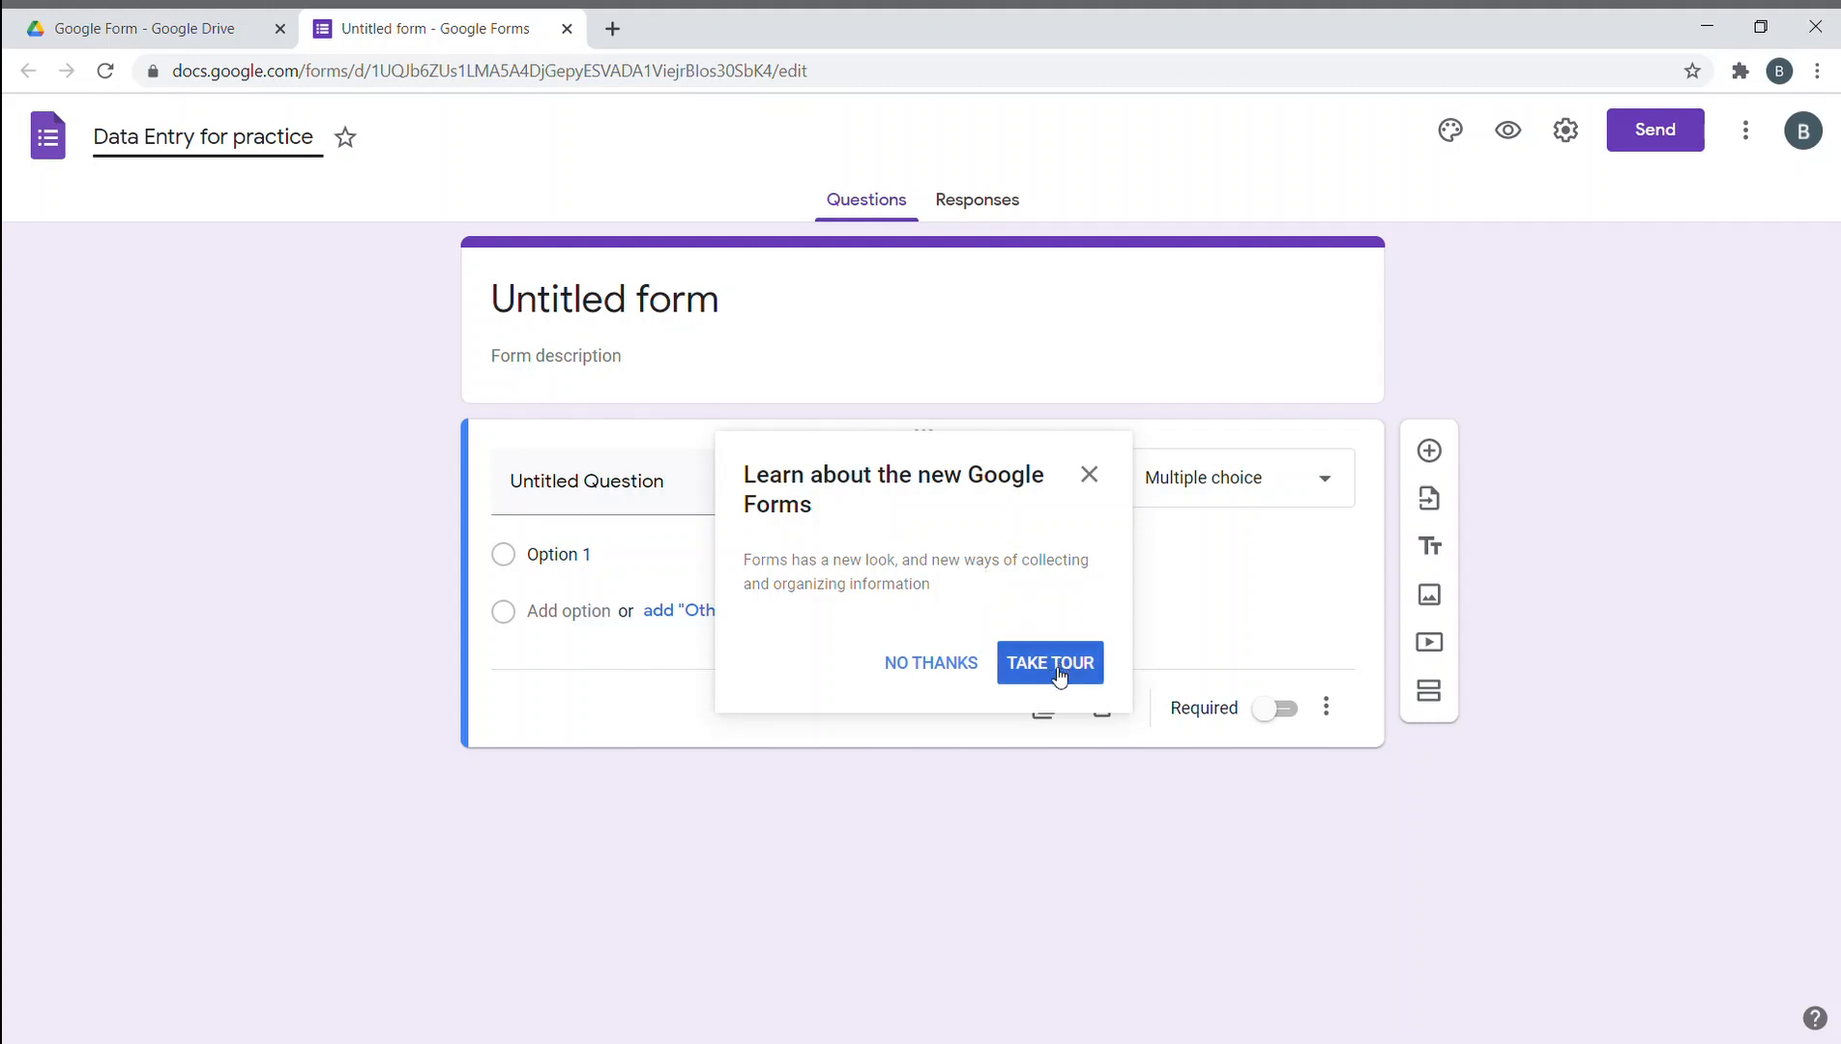
left_click(975, 665)
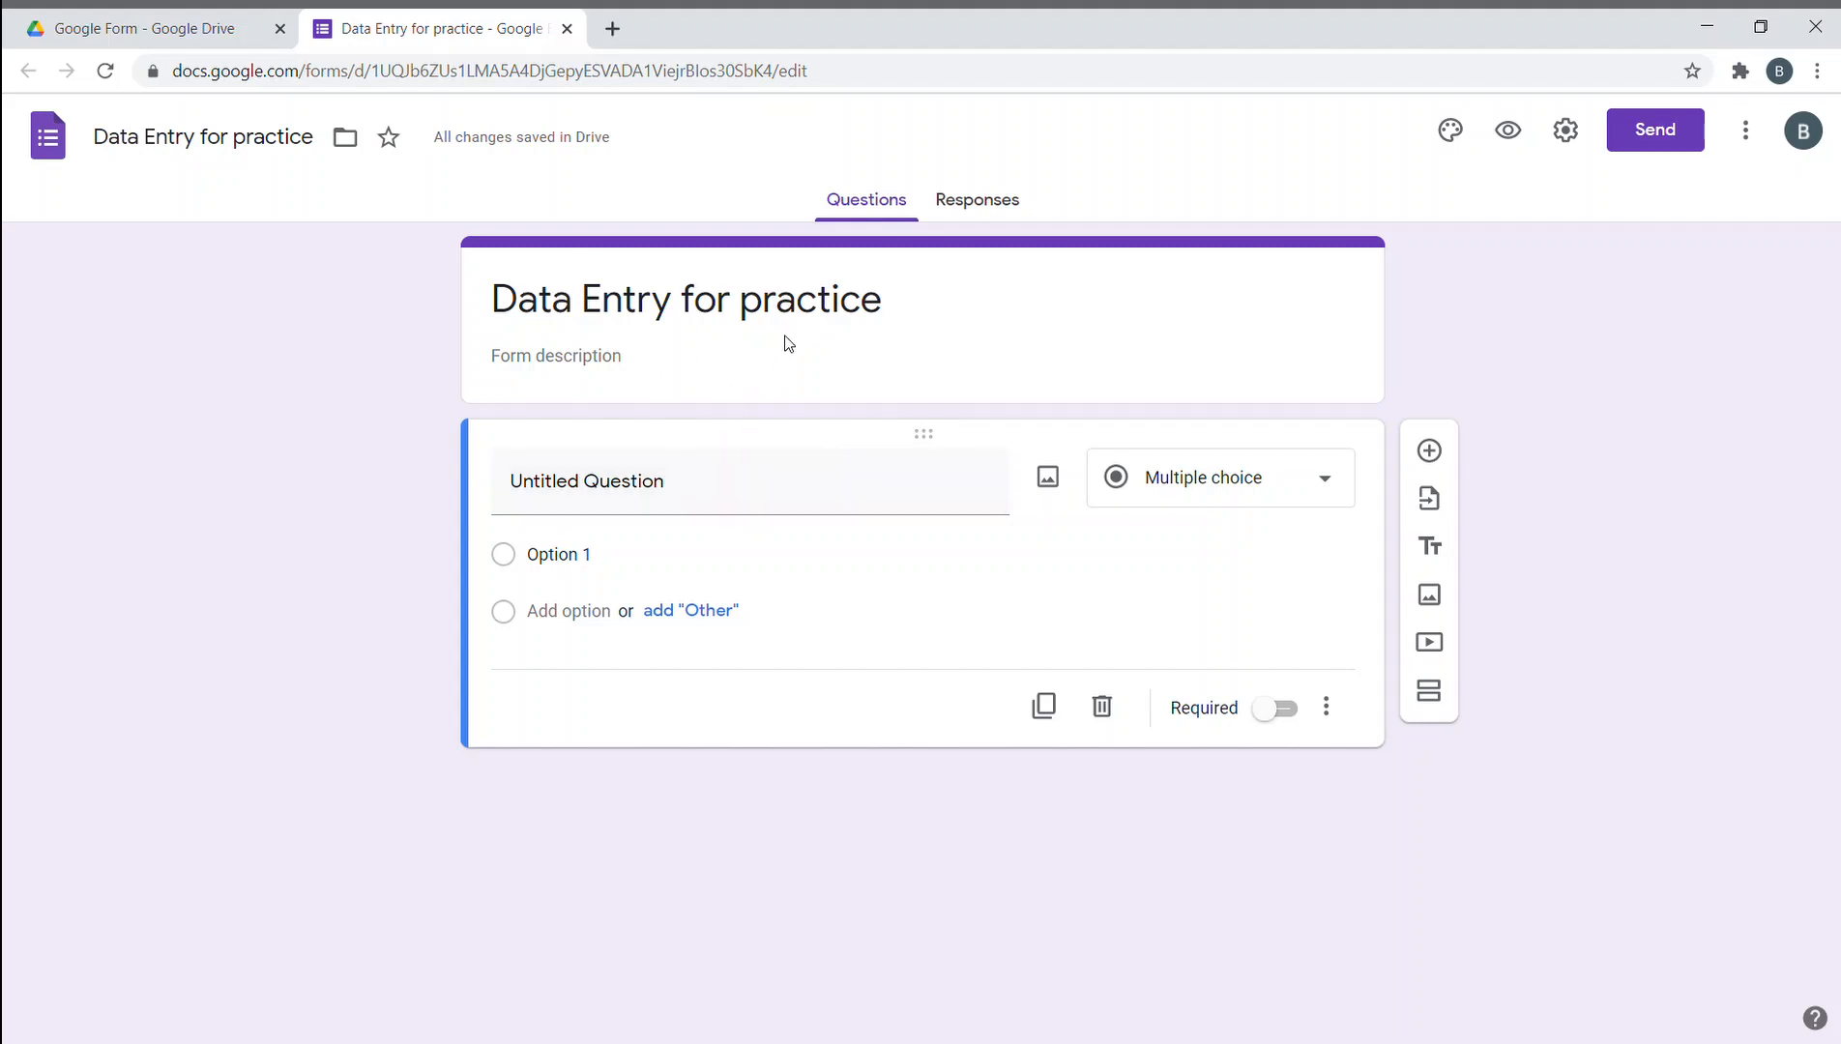
left_click(676, 343)
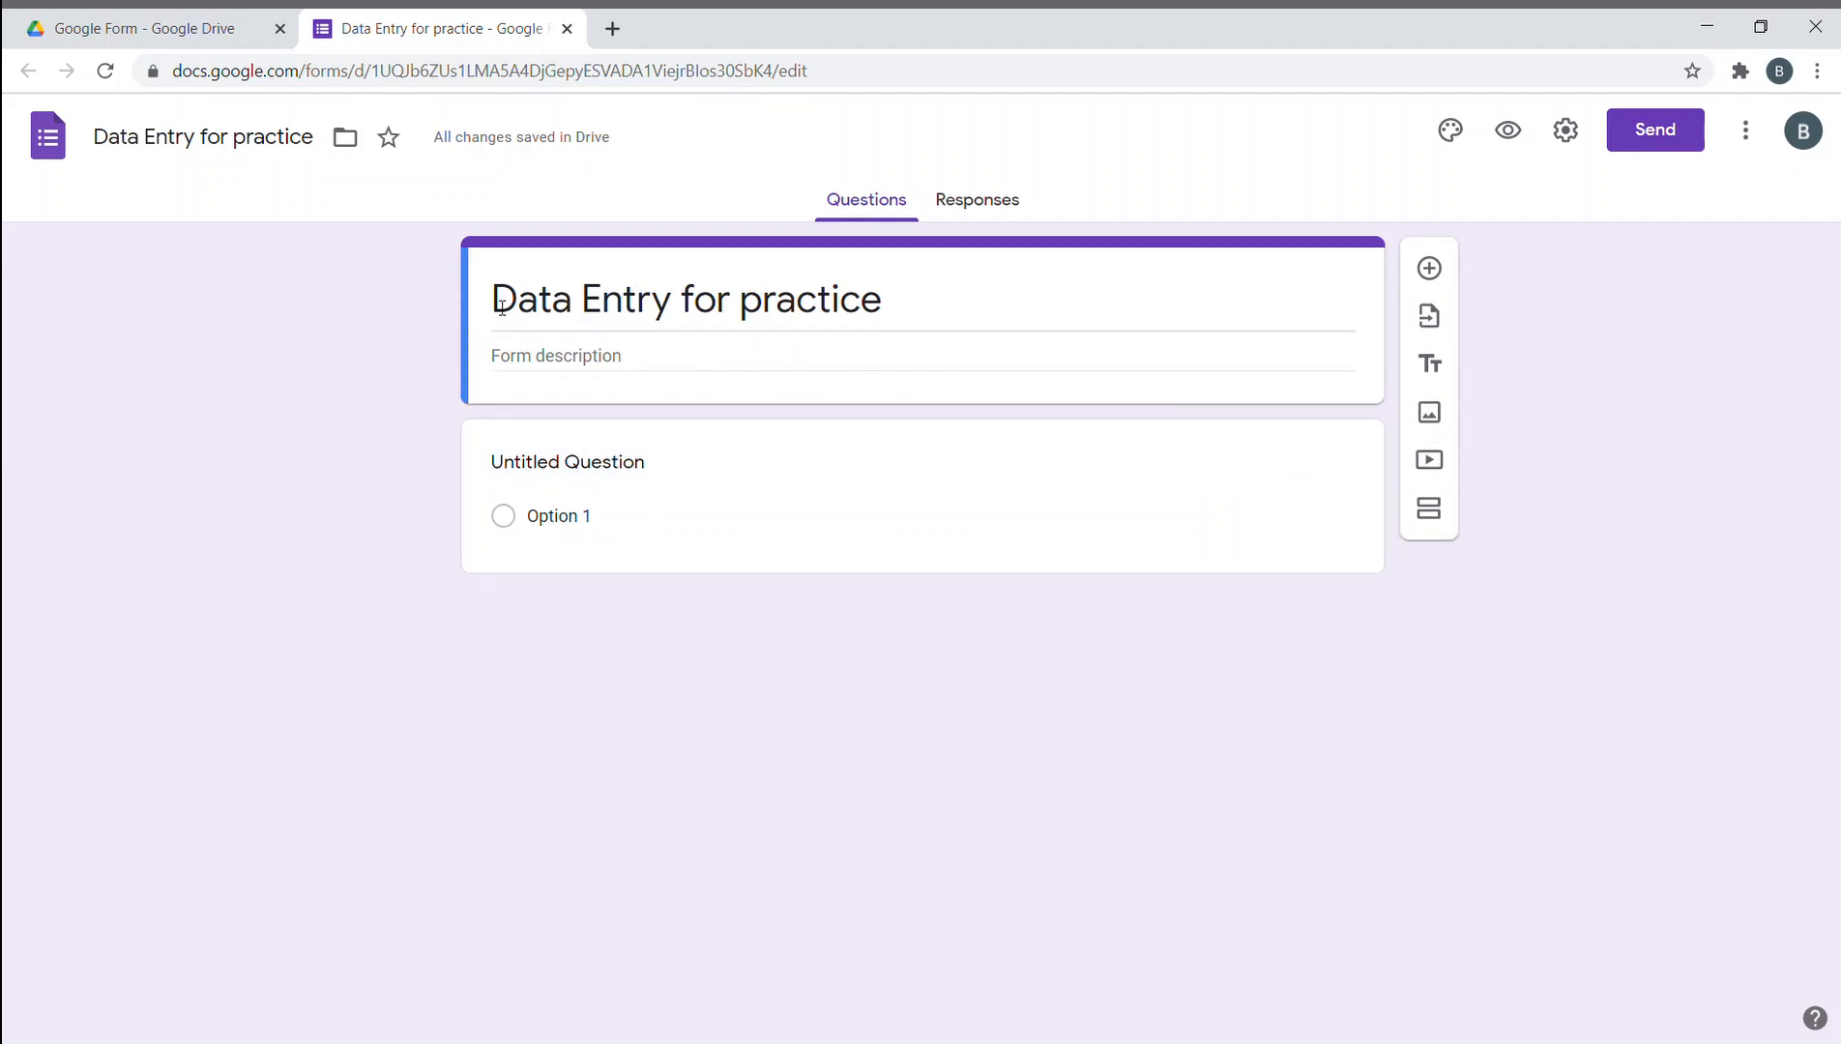
- Type the form description 'Why are we doing what we are doing goes here?'
triple_click(502, 308)
left_click(692, 351)
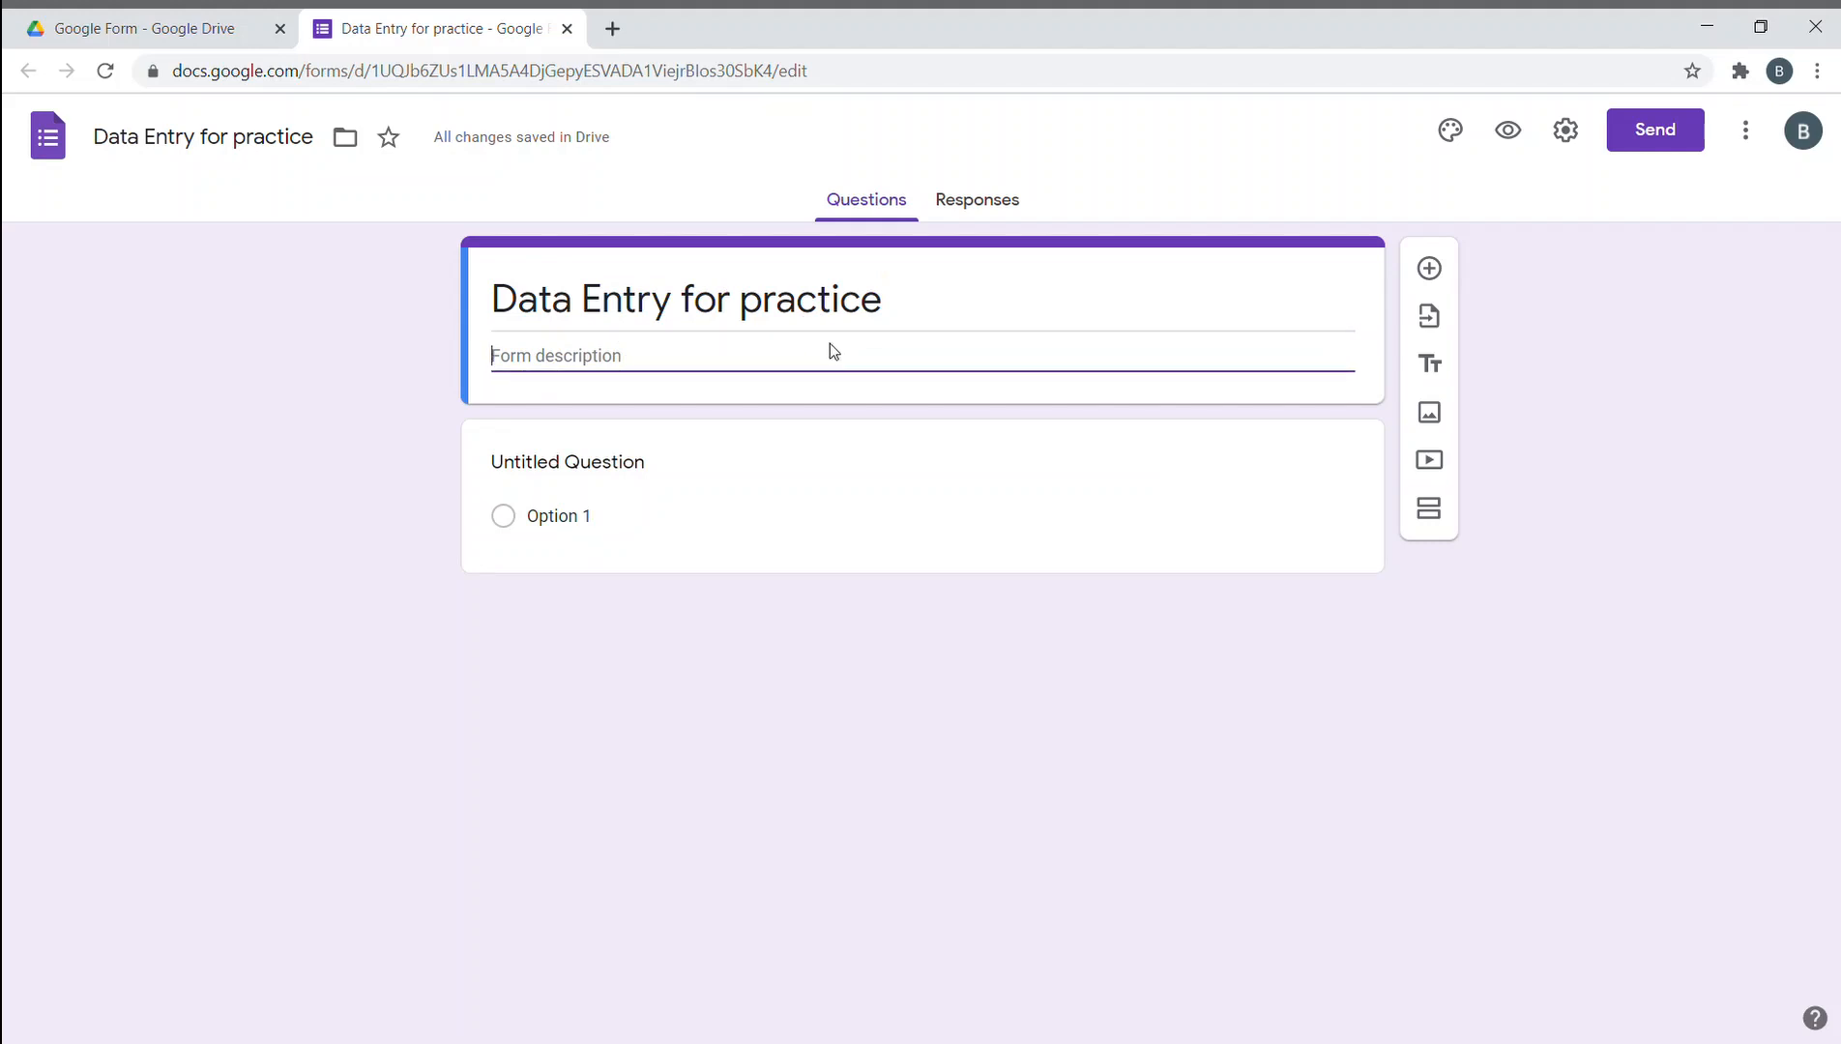
type("Why are ewe")
key("BackSpace")
key("BackSpace")
key("BackSpace")
key("BackSpace")
type("we")
key("BackSpace")
key("BackSpace")
type("we doing what we are ")
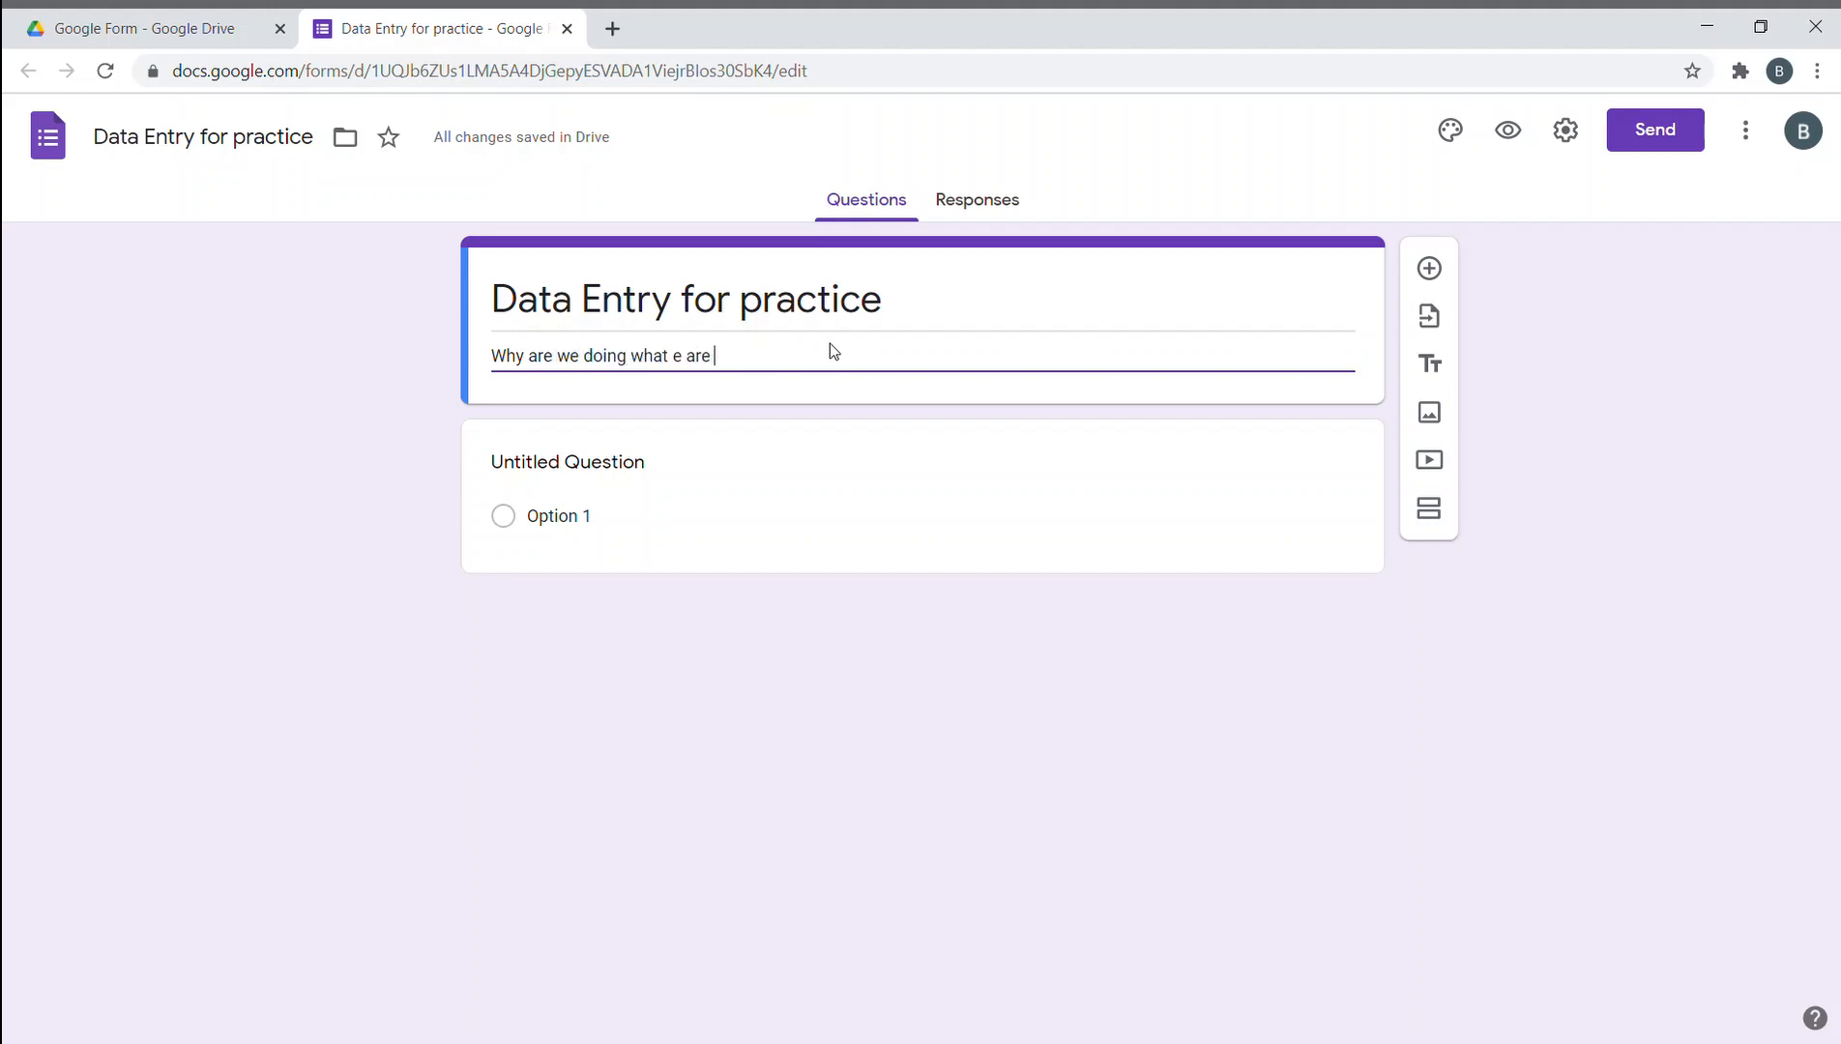
type("doing goe")
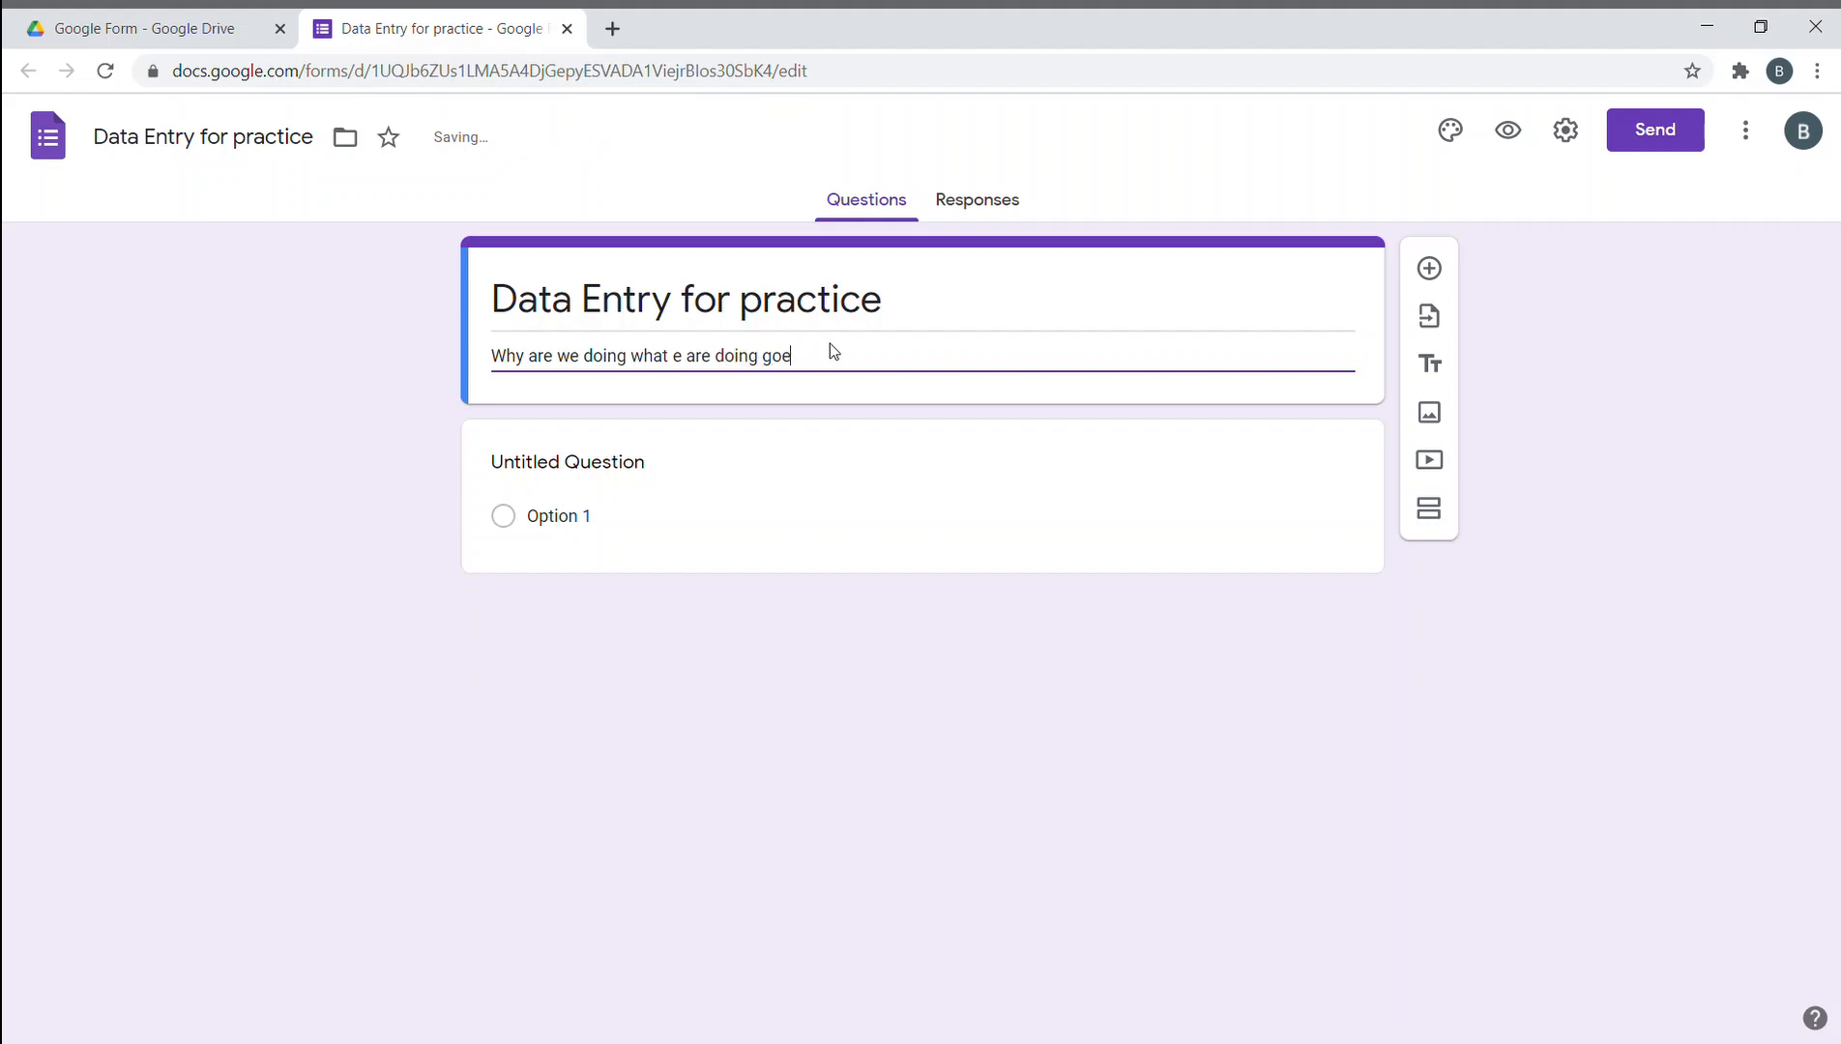
type("s here")
key("ctrl+Left")
key("ctrl+Left")
key("ctrl+Left")
key("ctrl+Left")
key("ctrl+Left")
type("w")
- Delete and restore the description text, then add a new multiple-choice question
left_click_drag(936, 356, 336, 360)
key("BackSpace")
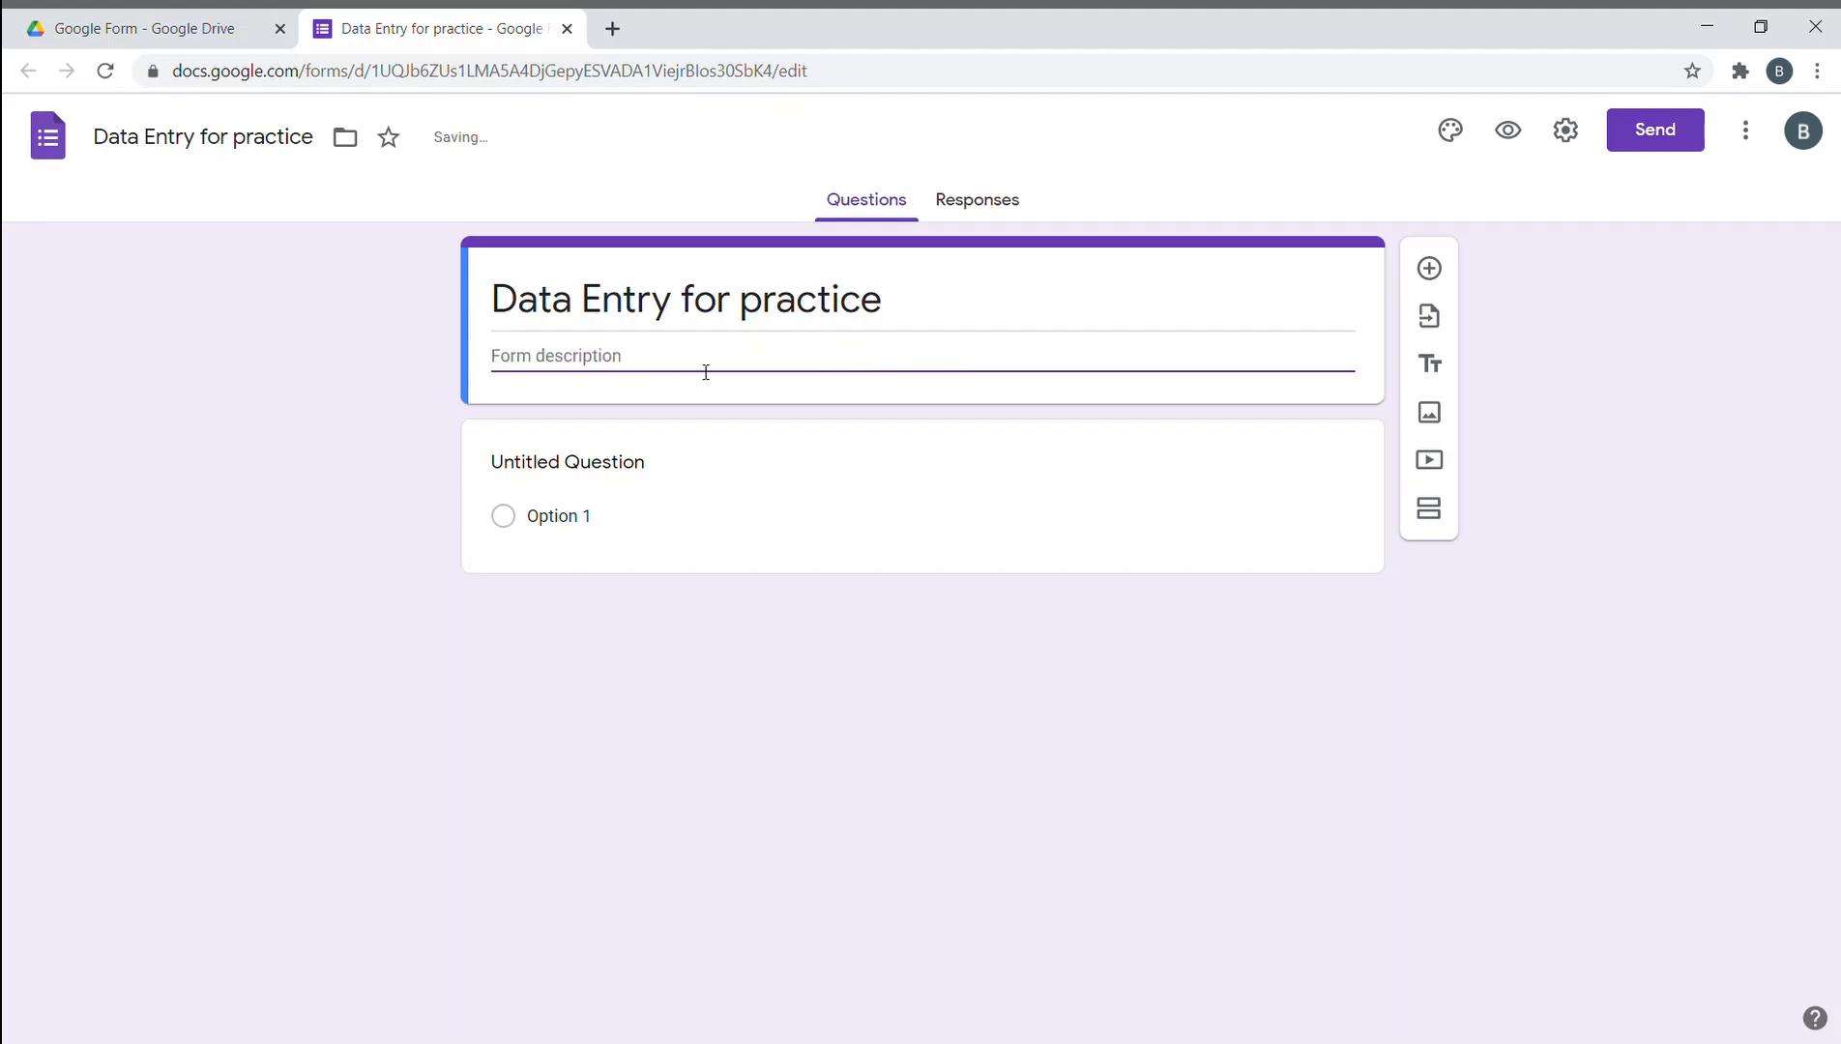
key("ctrl+z")
left_click(416, 448)
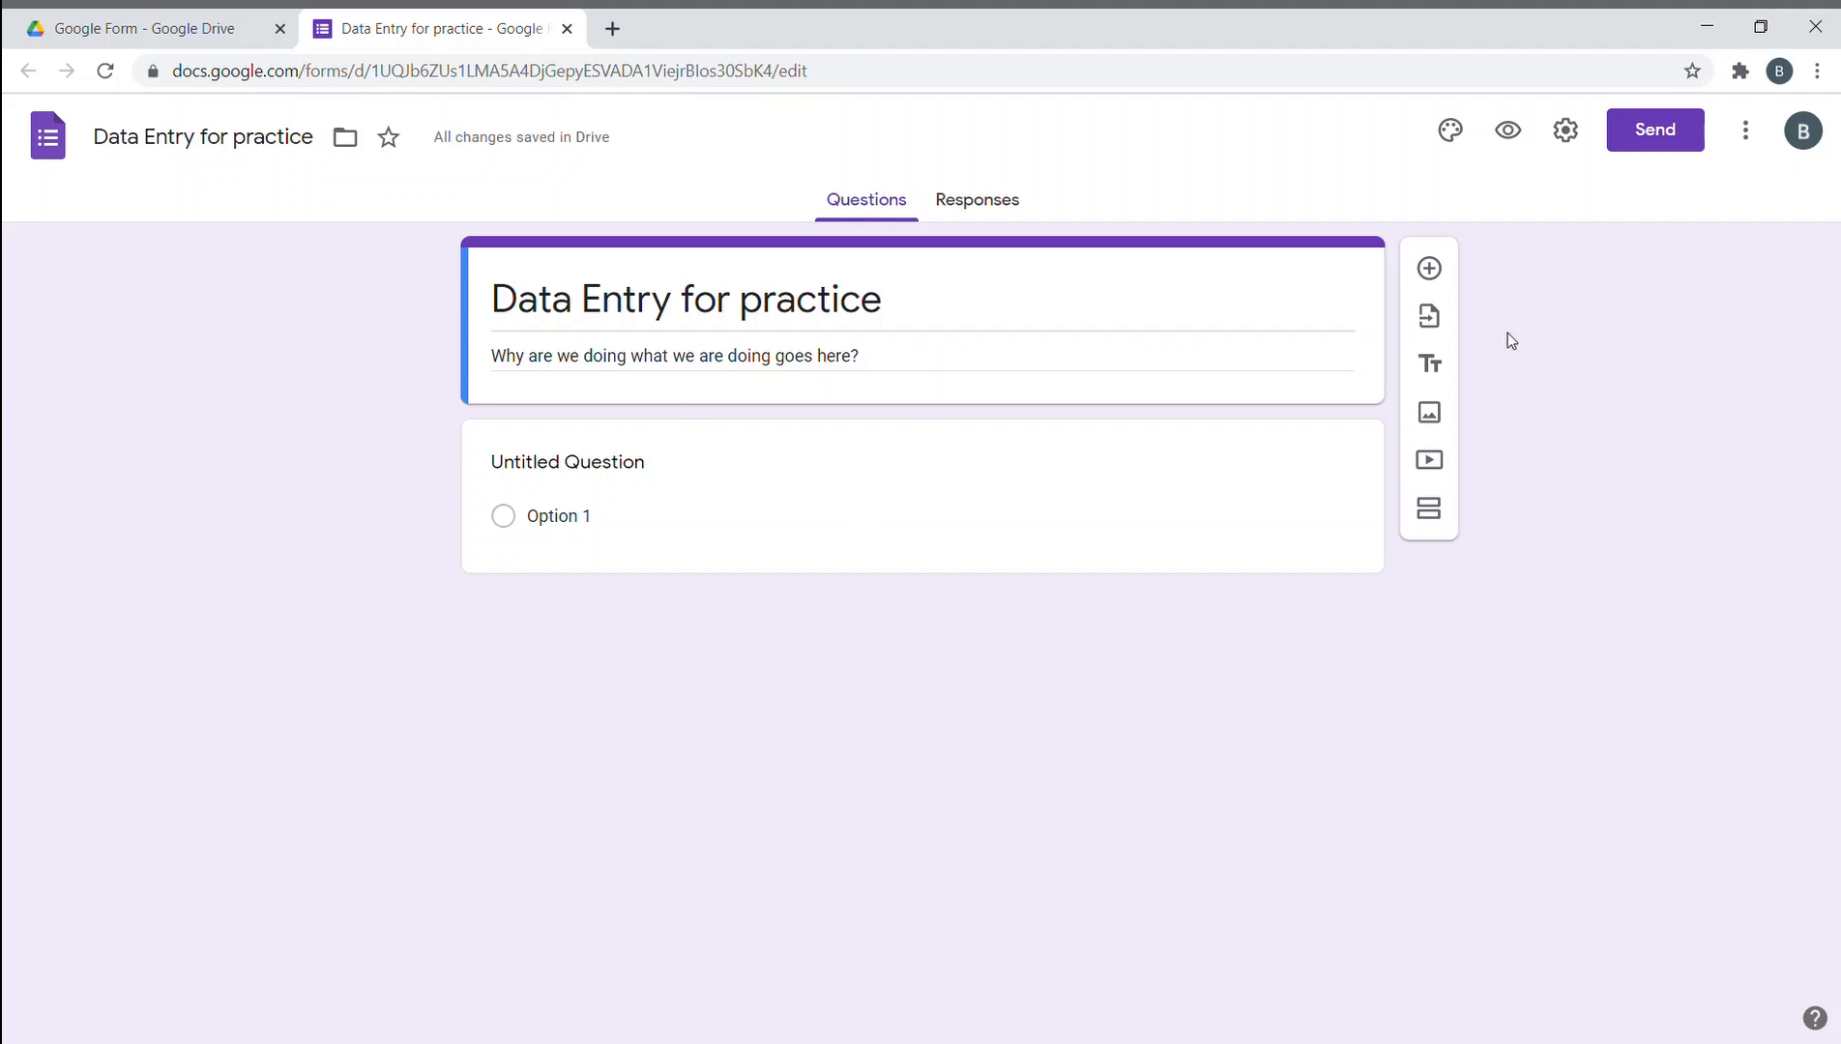
left_click(1442, 274)
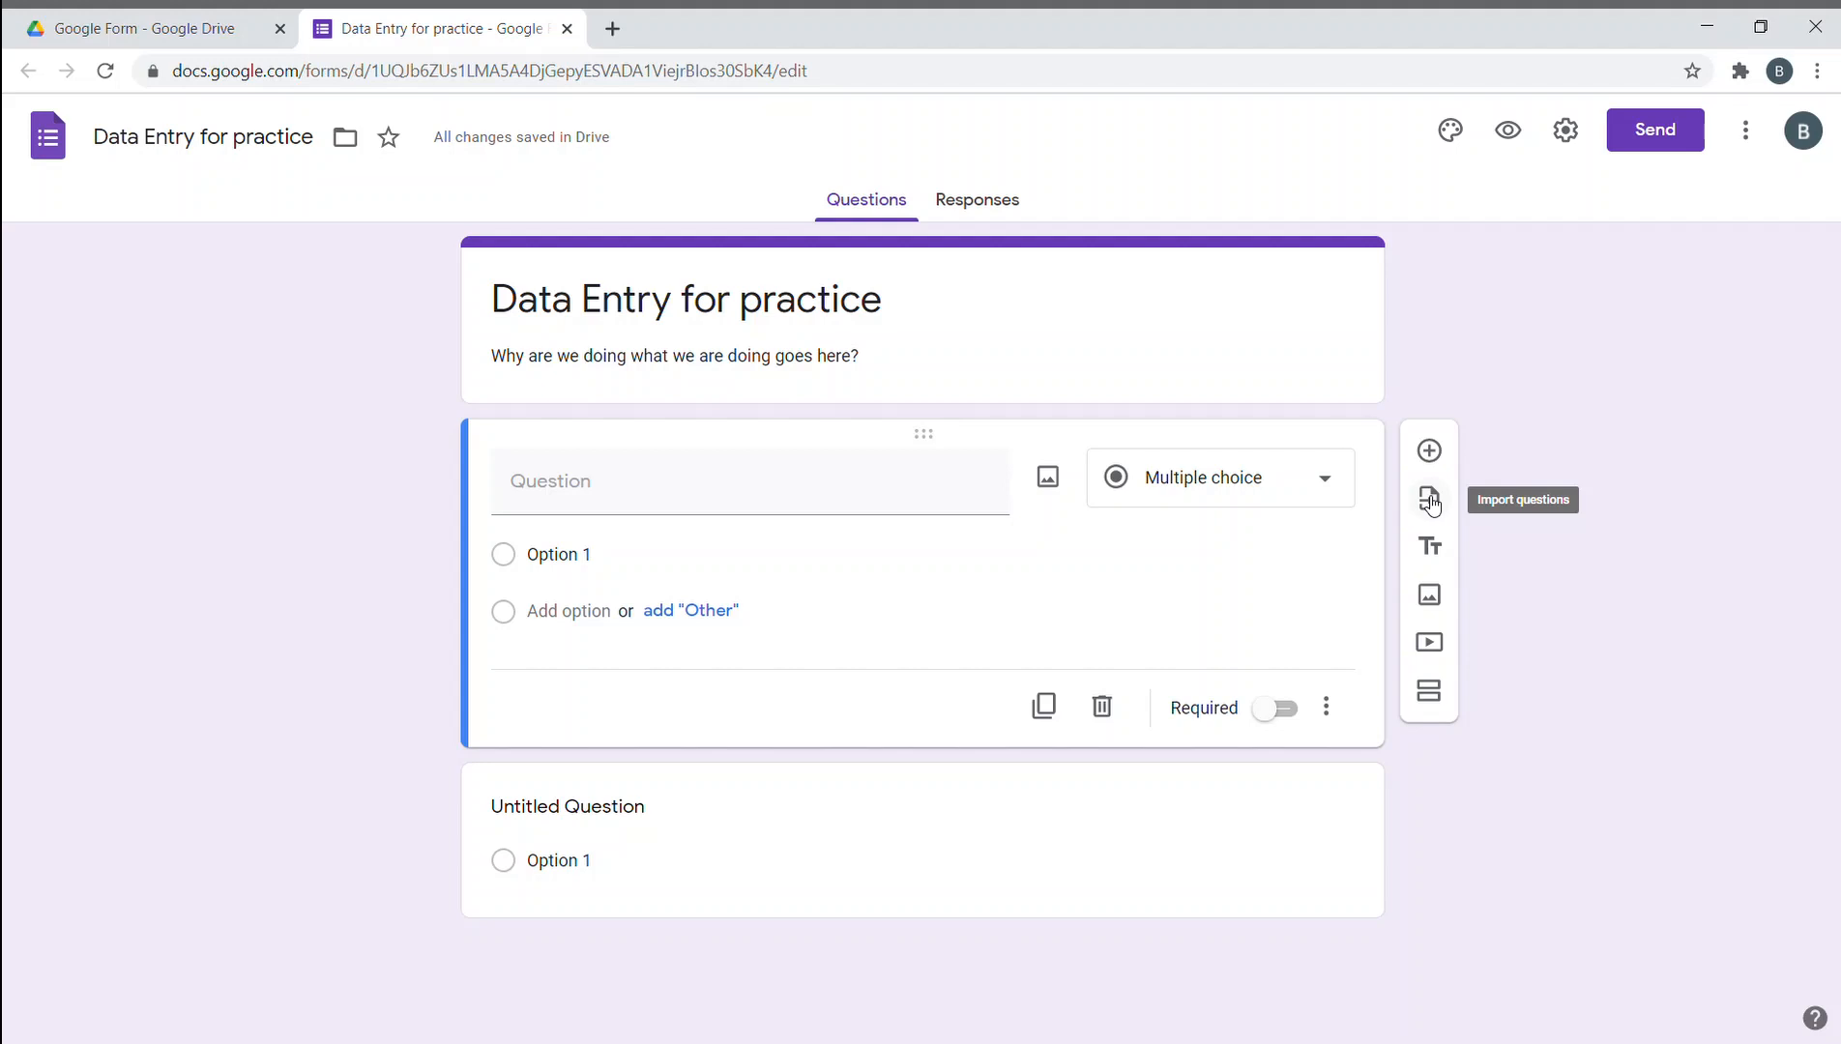
left_click(253, 23)
left_click(389, 215)
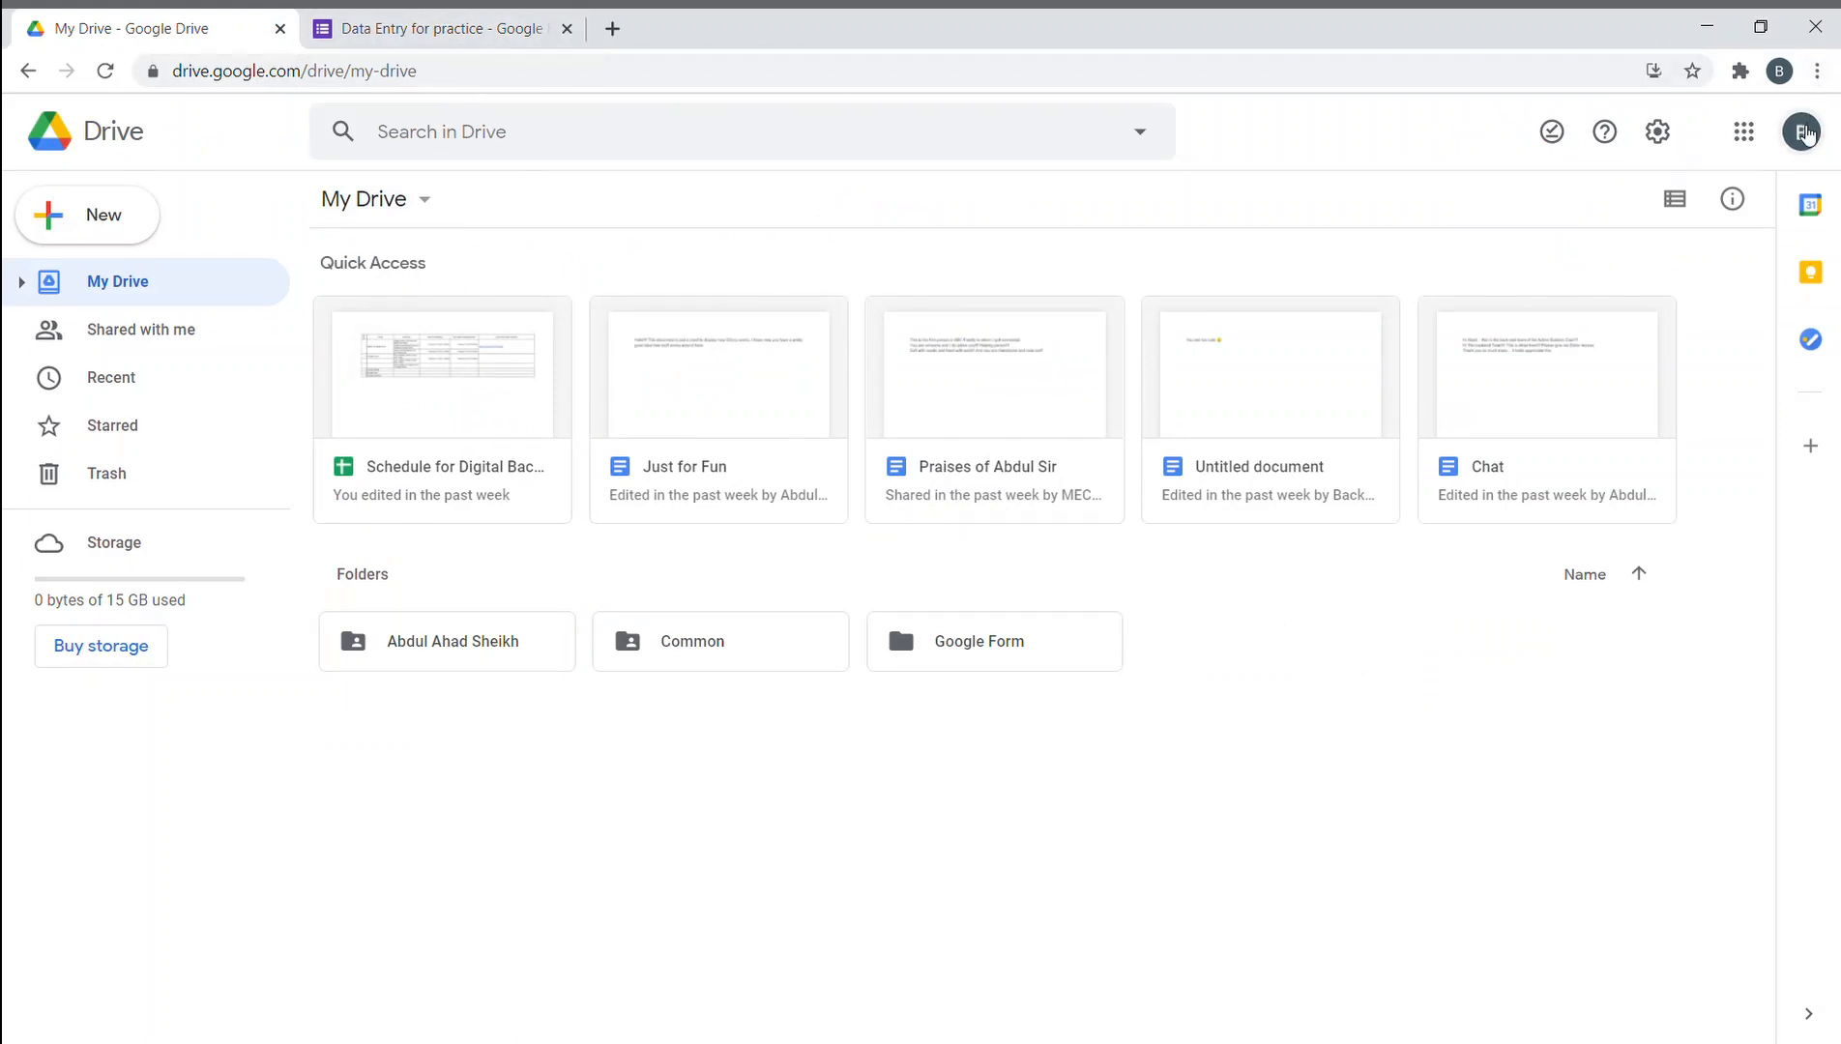
left_click(1800, 132)
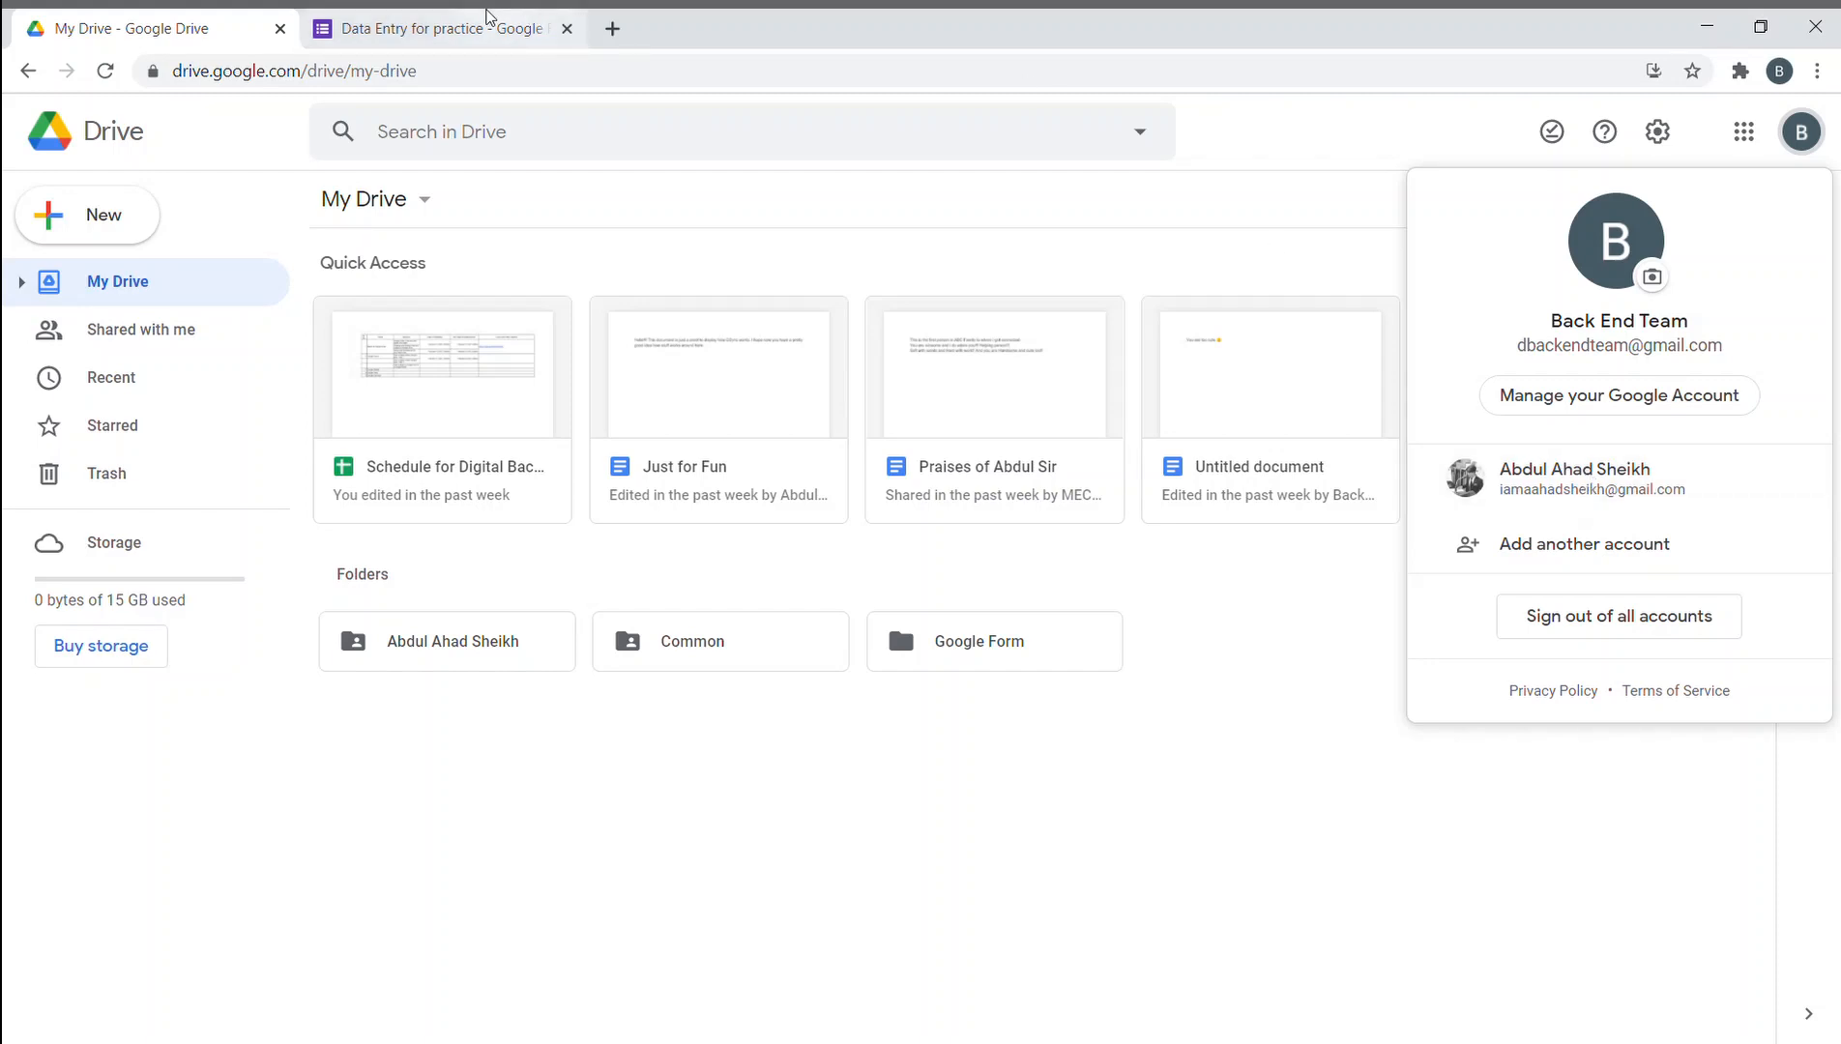
left_click(486, 17)
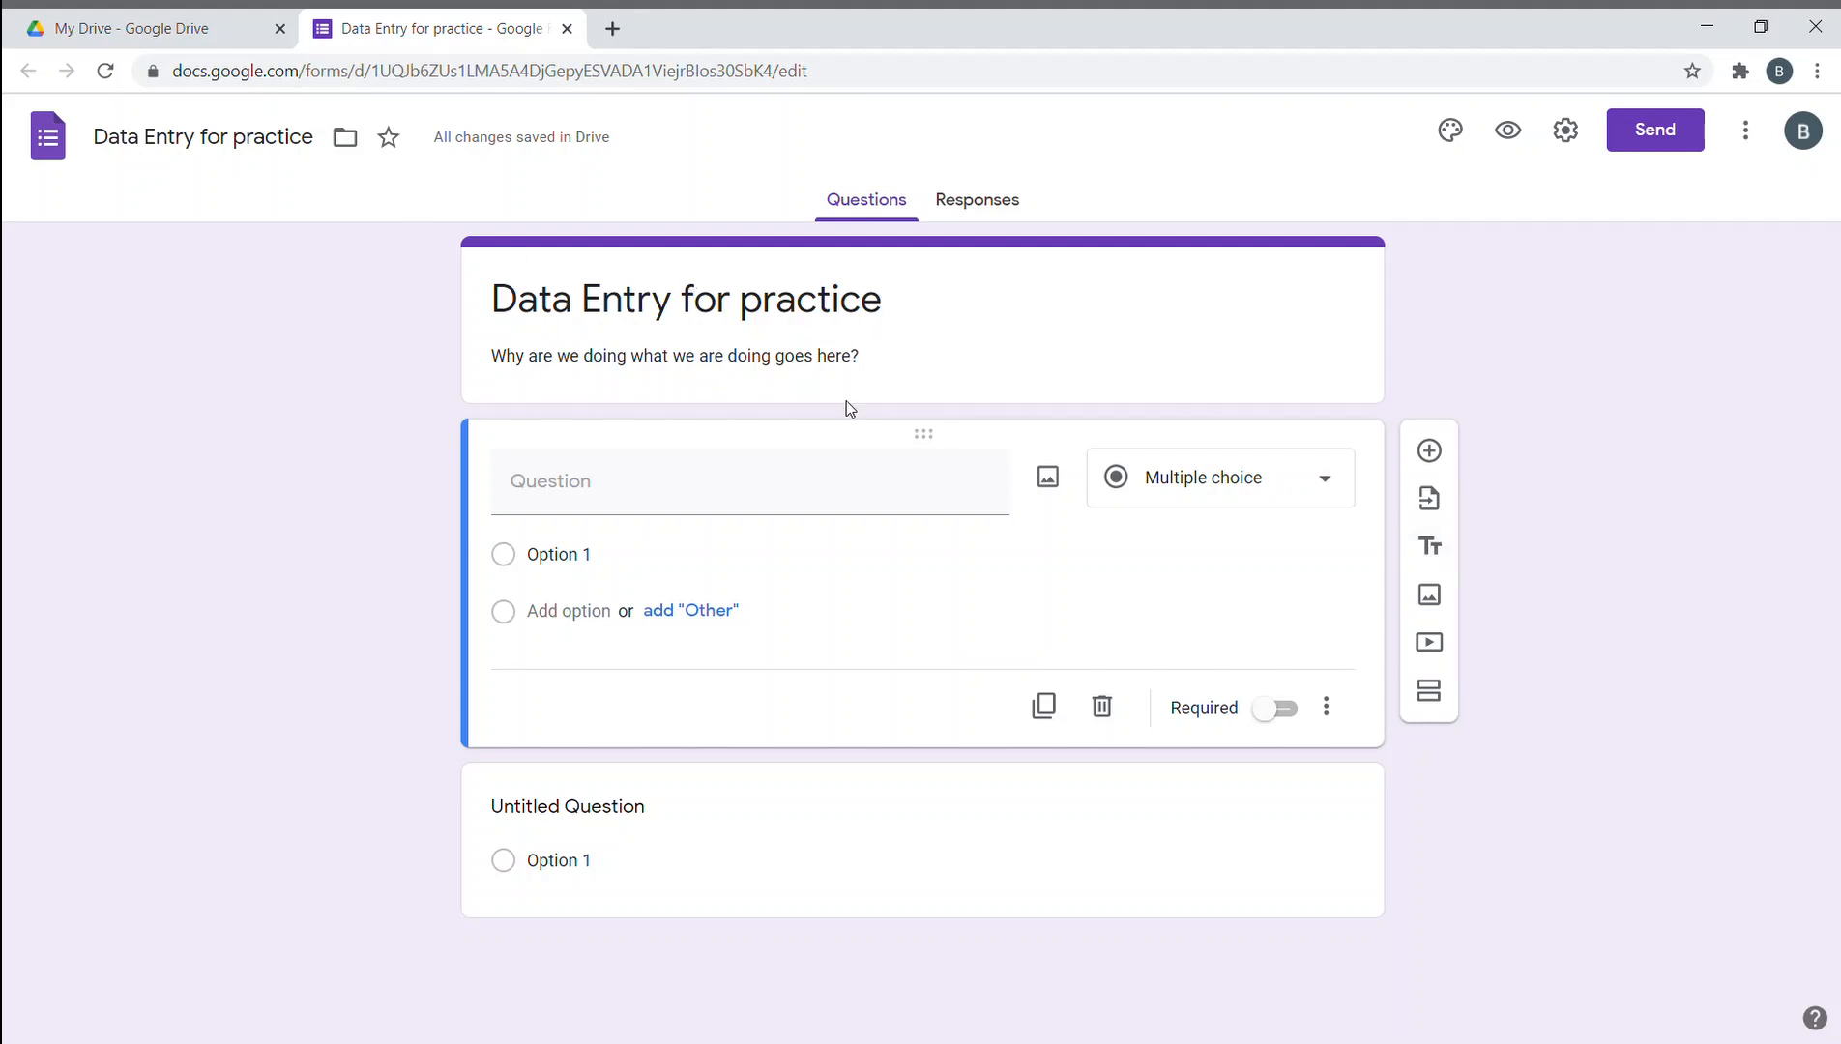
left_click(1444, 562)
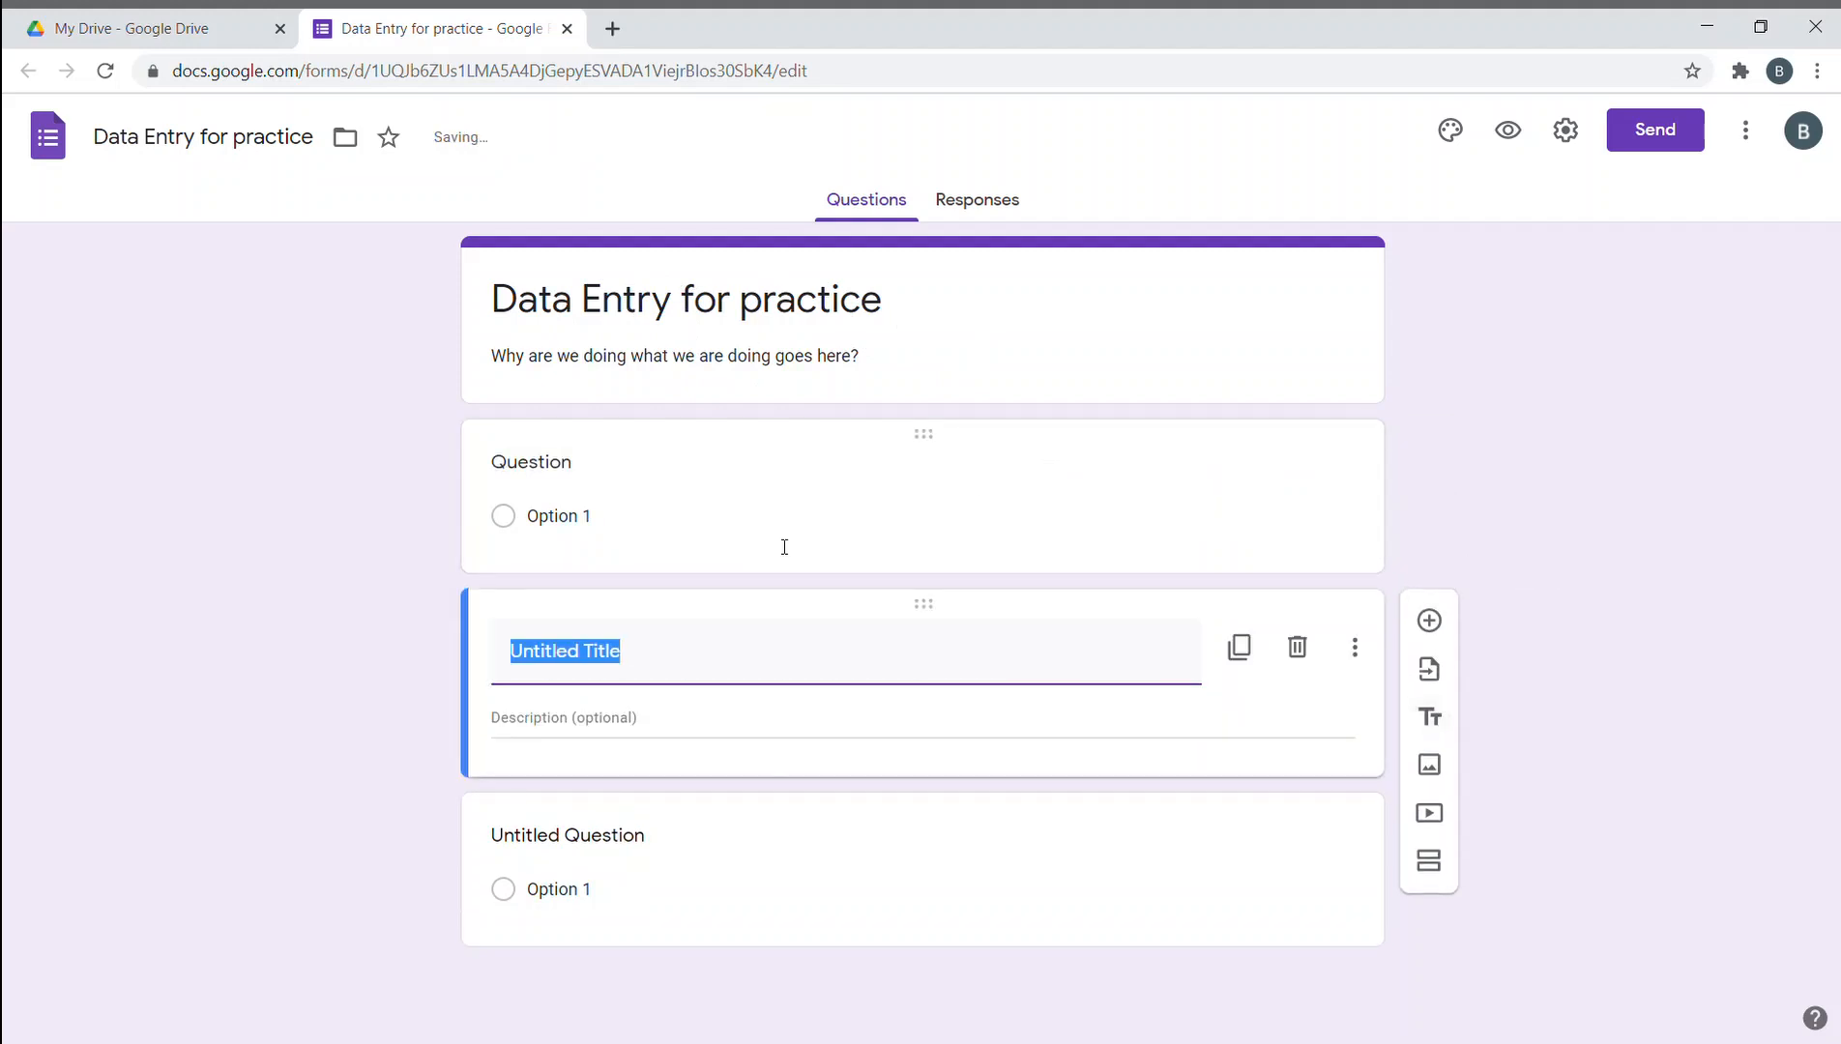
left_click(475, 729)
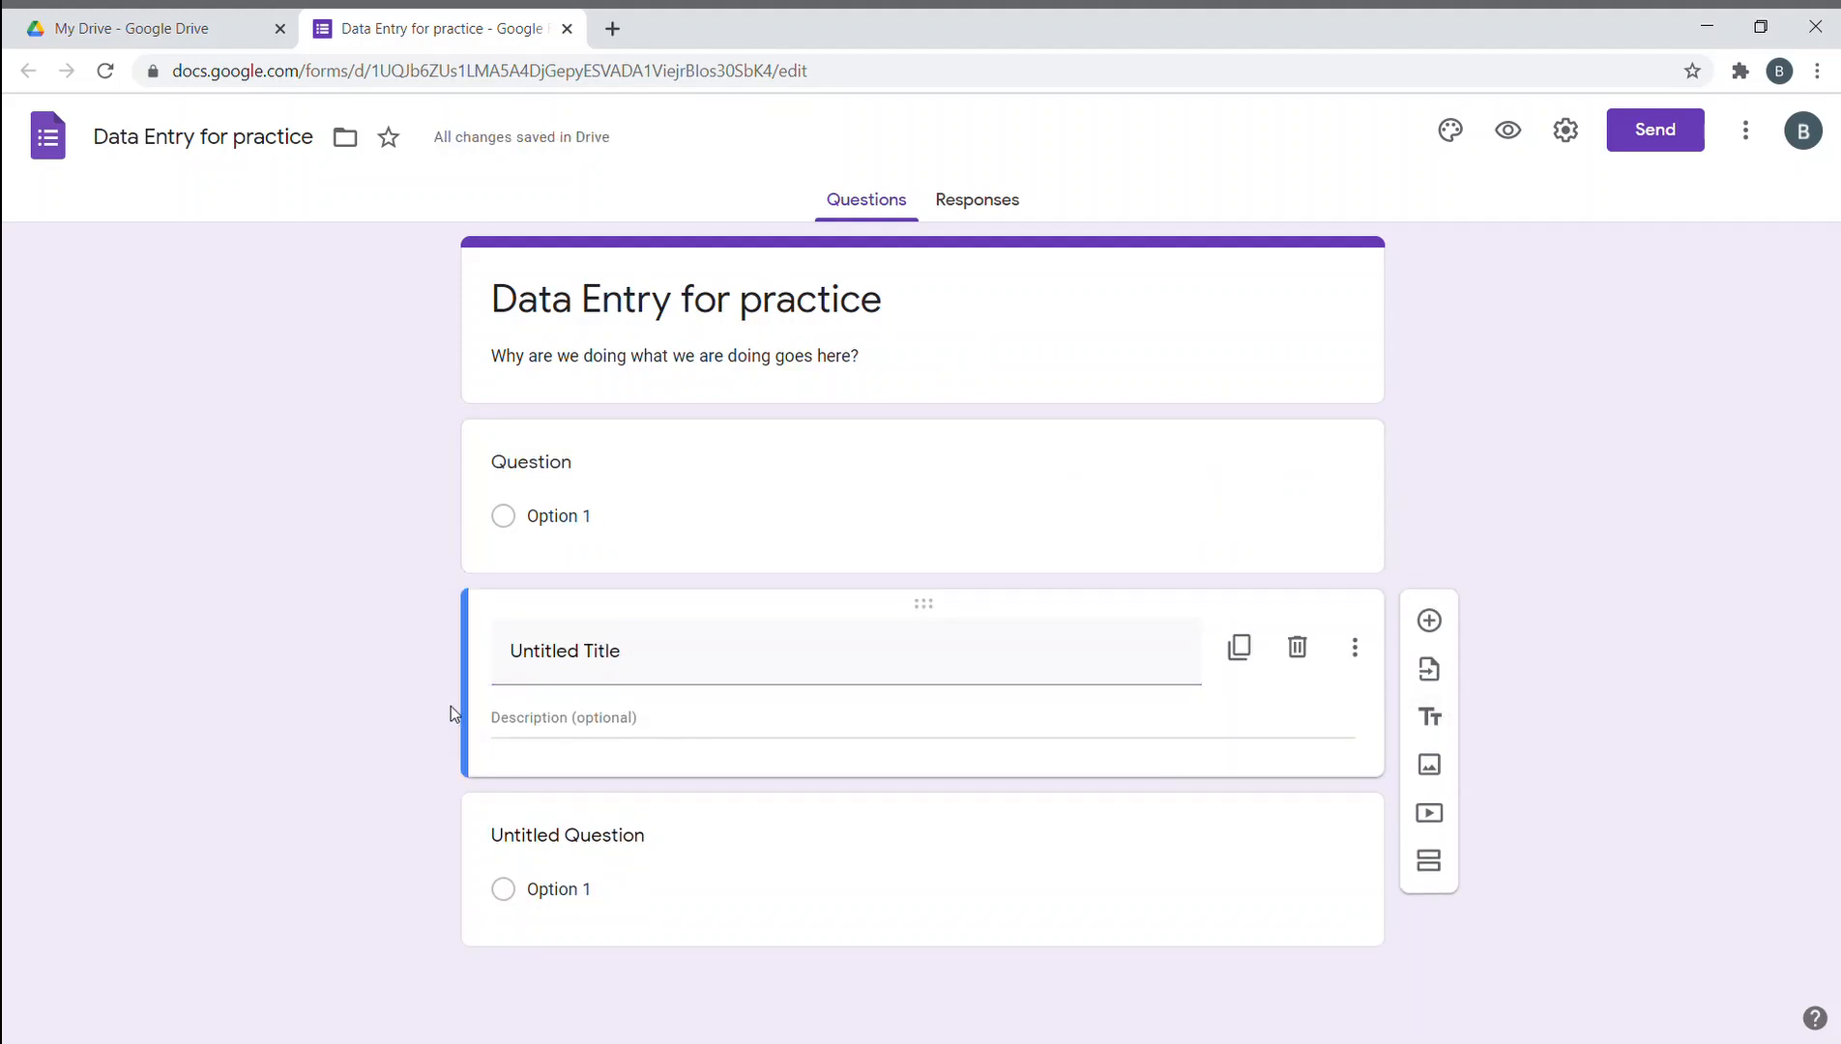
left_click(1297, 647)
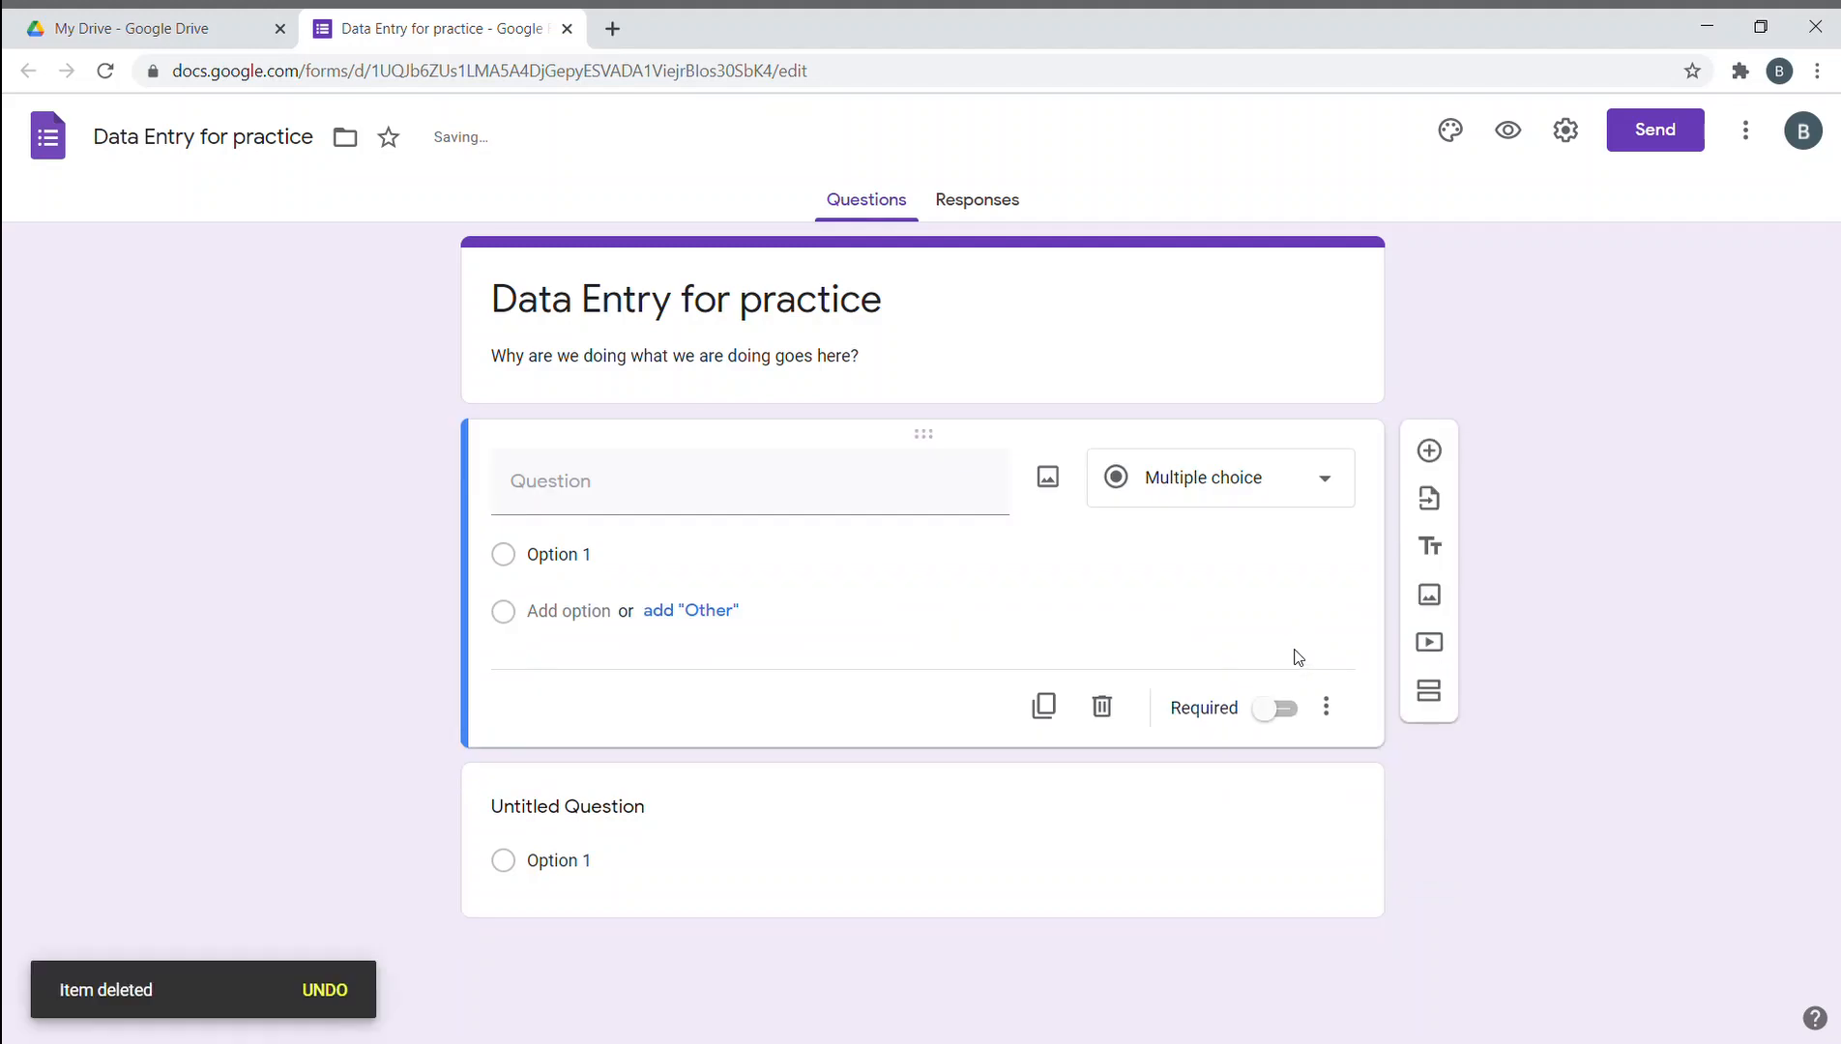
left_click(1433, 599)
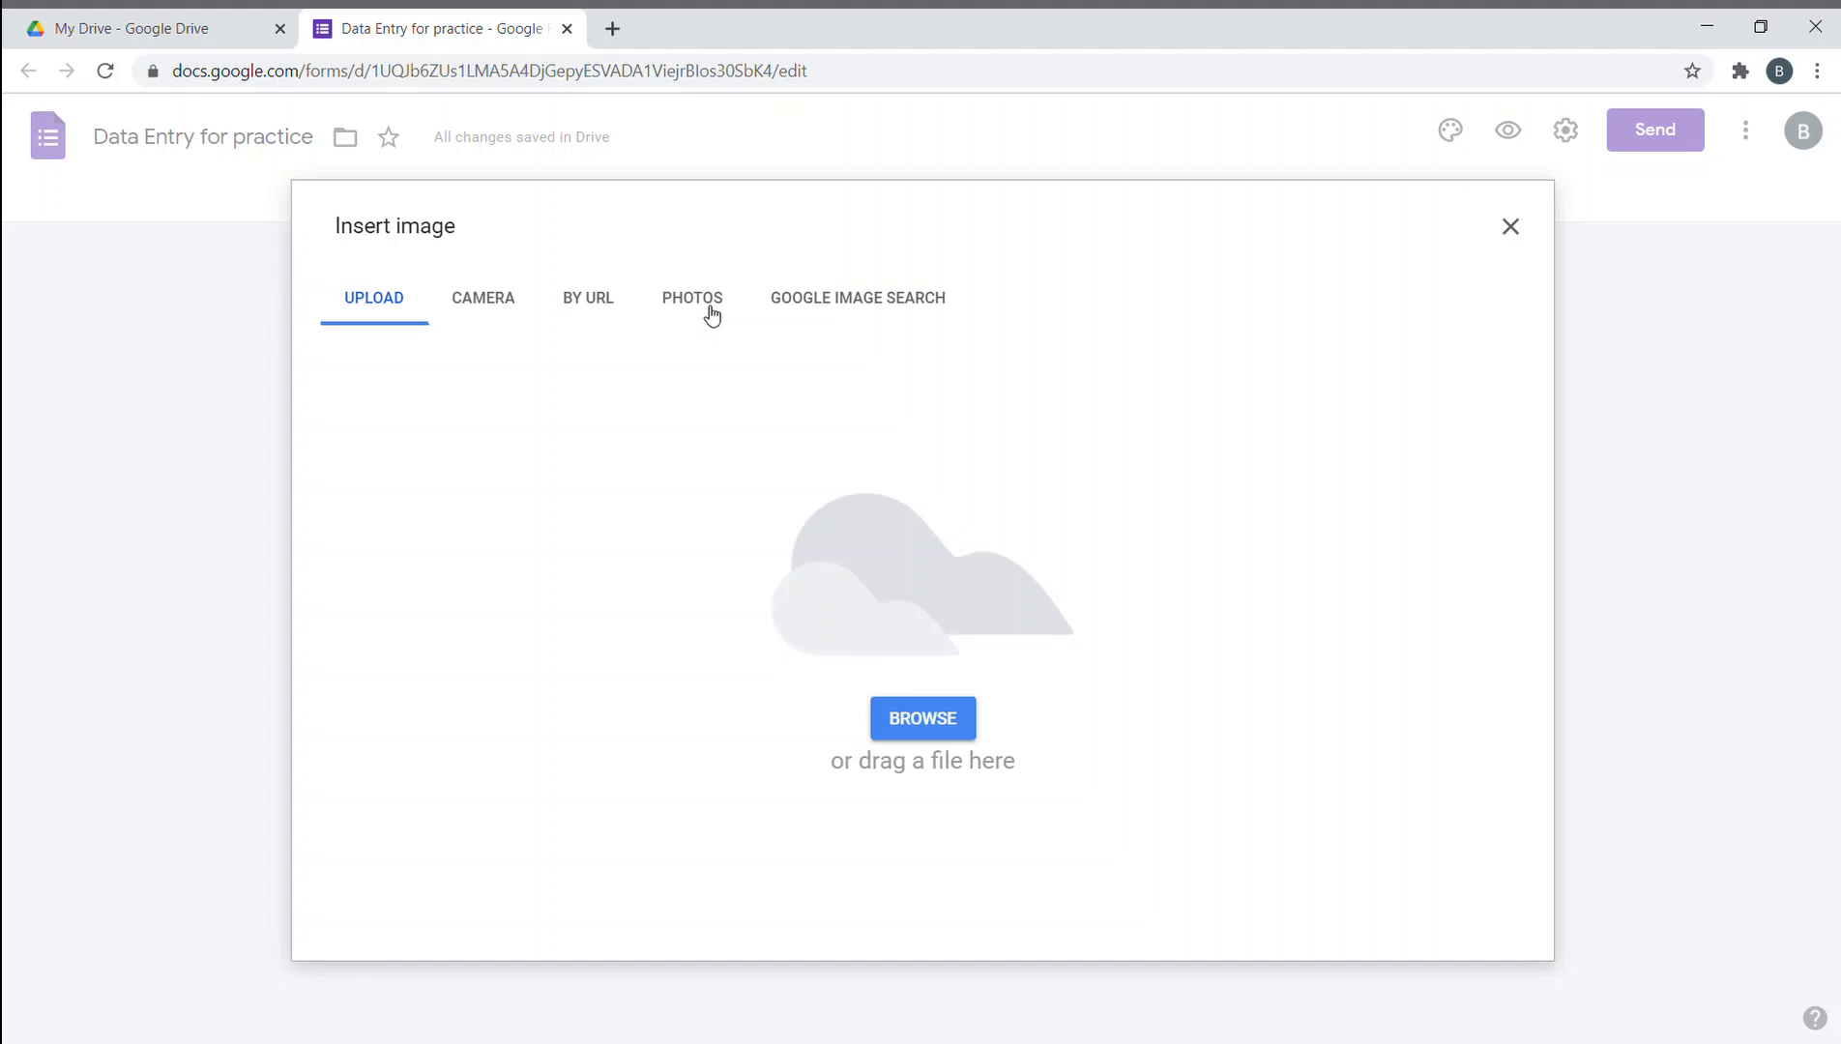
left_click(1509, 228)
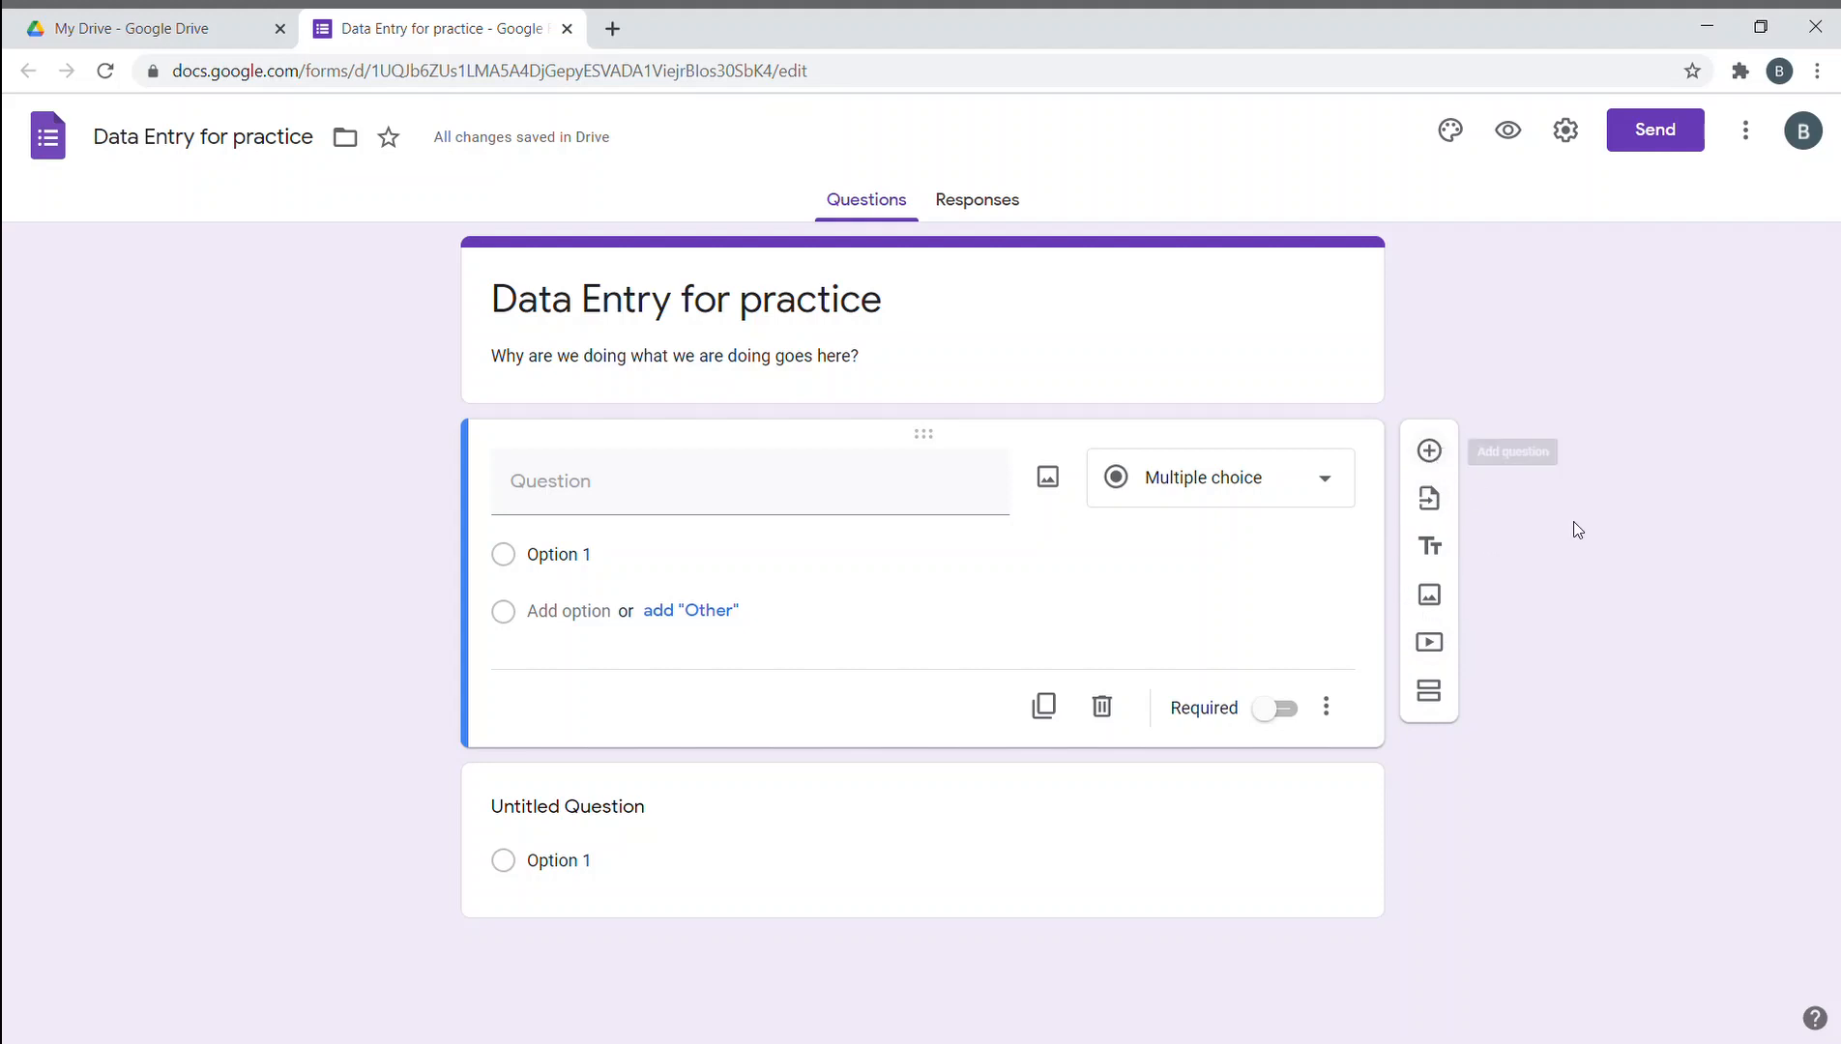
- Title the first question 'Name', keep it as Short answer, and mark it required
left_click(875, 483)
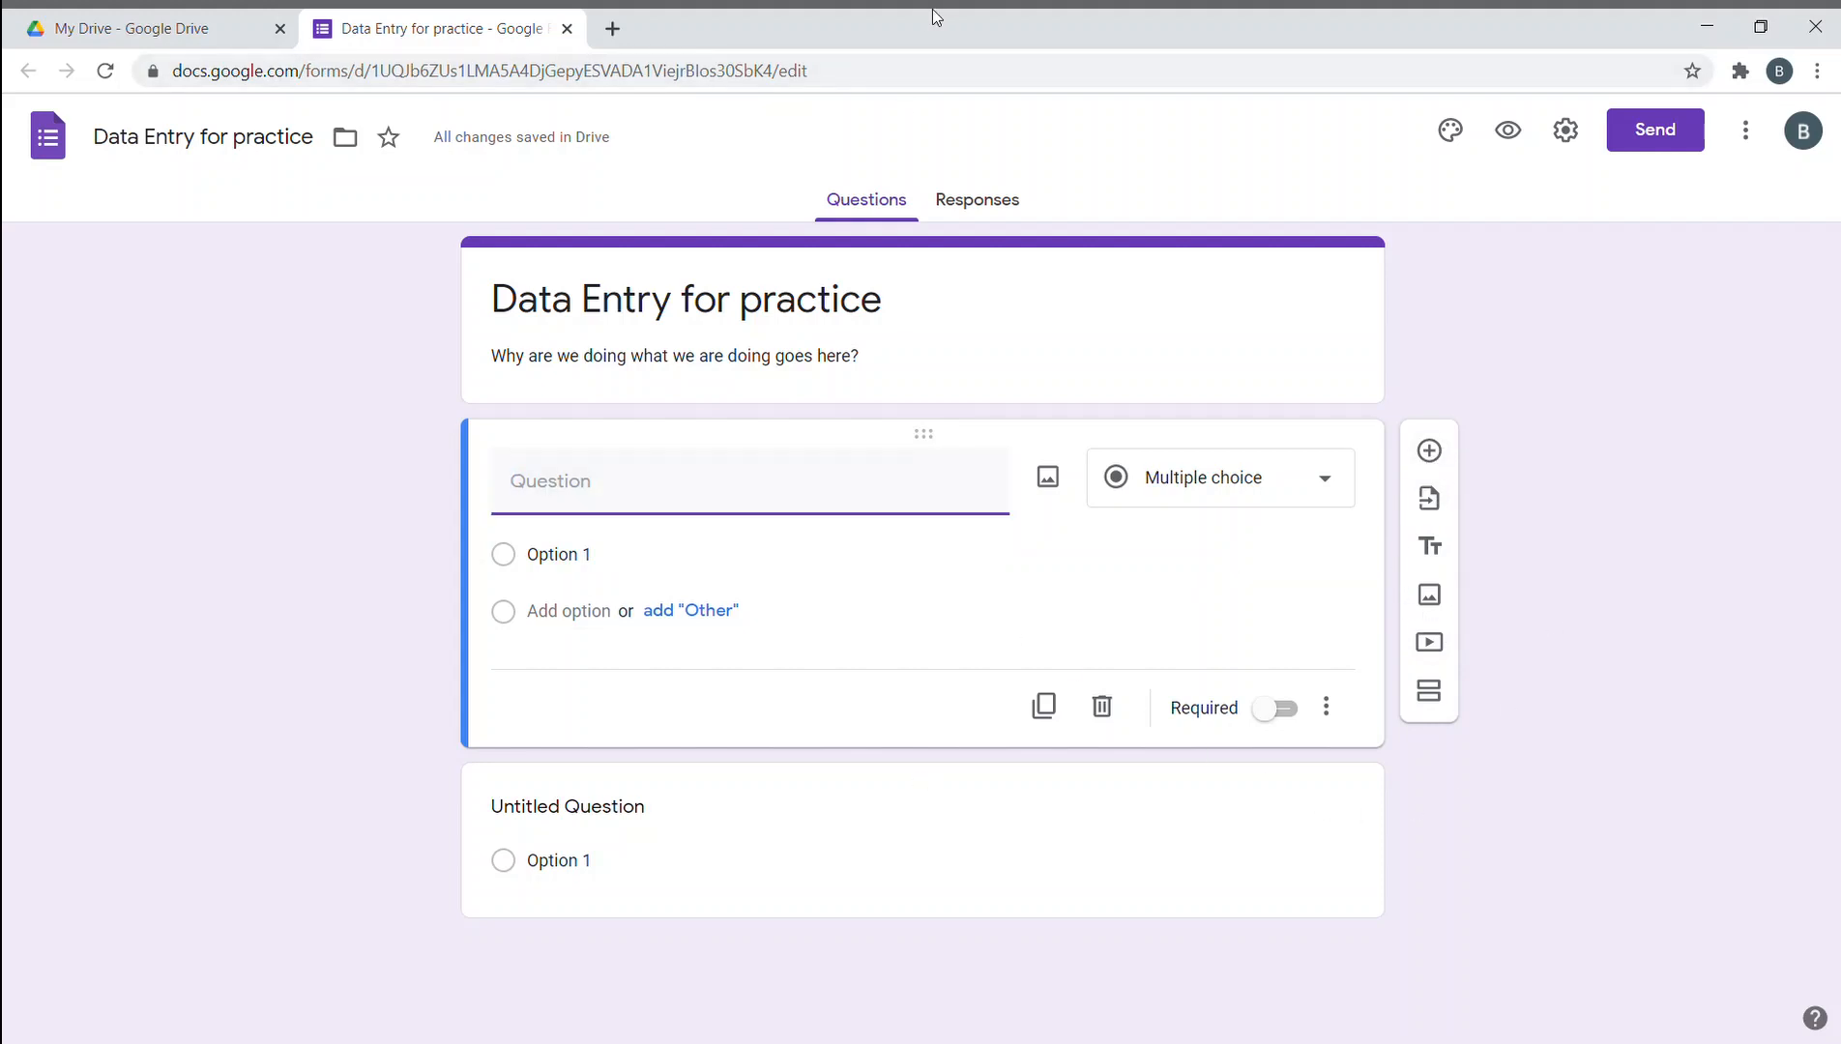
type("name")
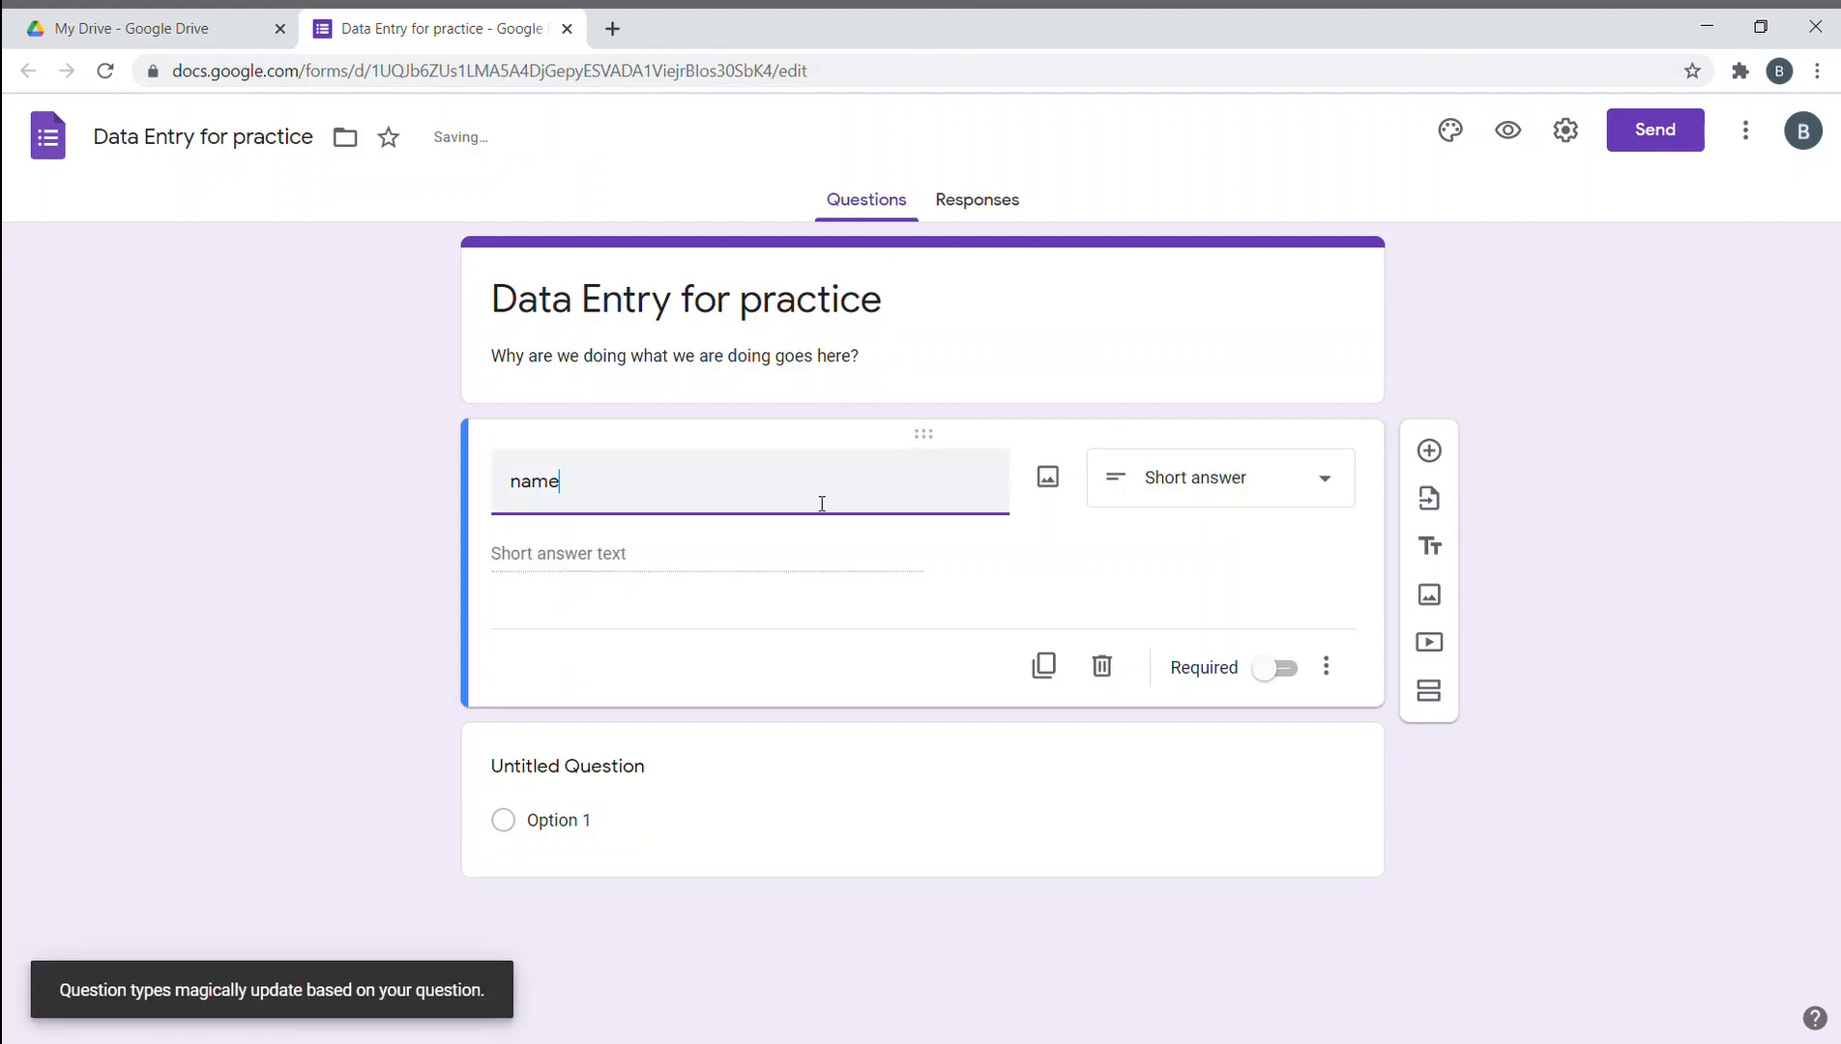
left_click_drag(628, 500, 484, 499)
type("Name")
left_click(1321, 486)
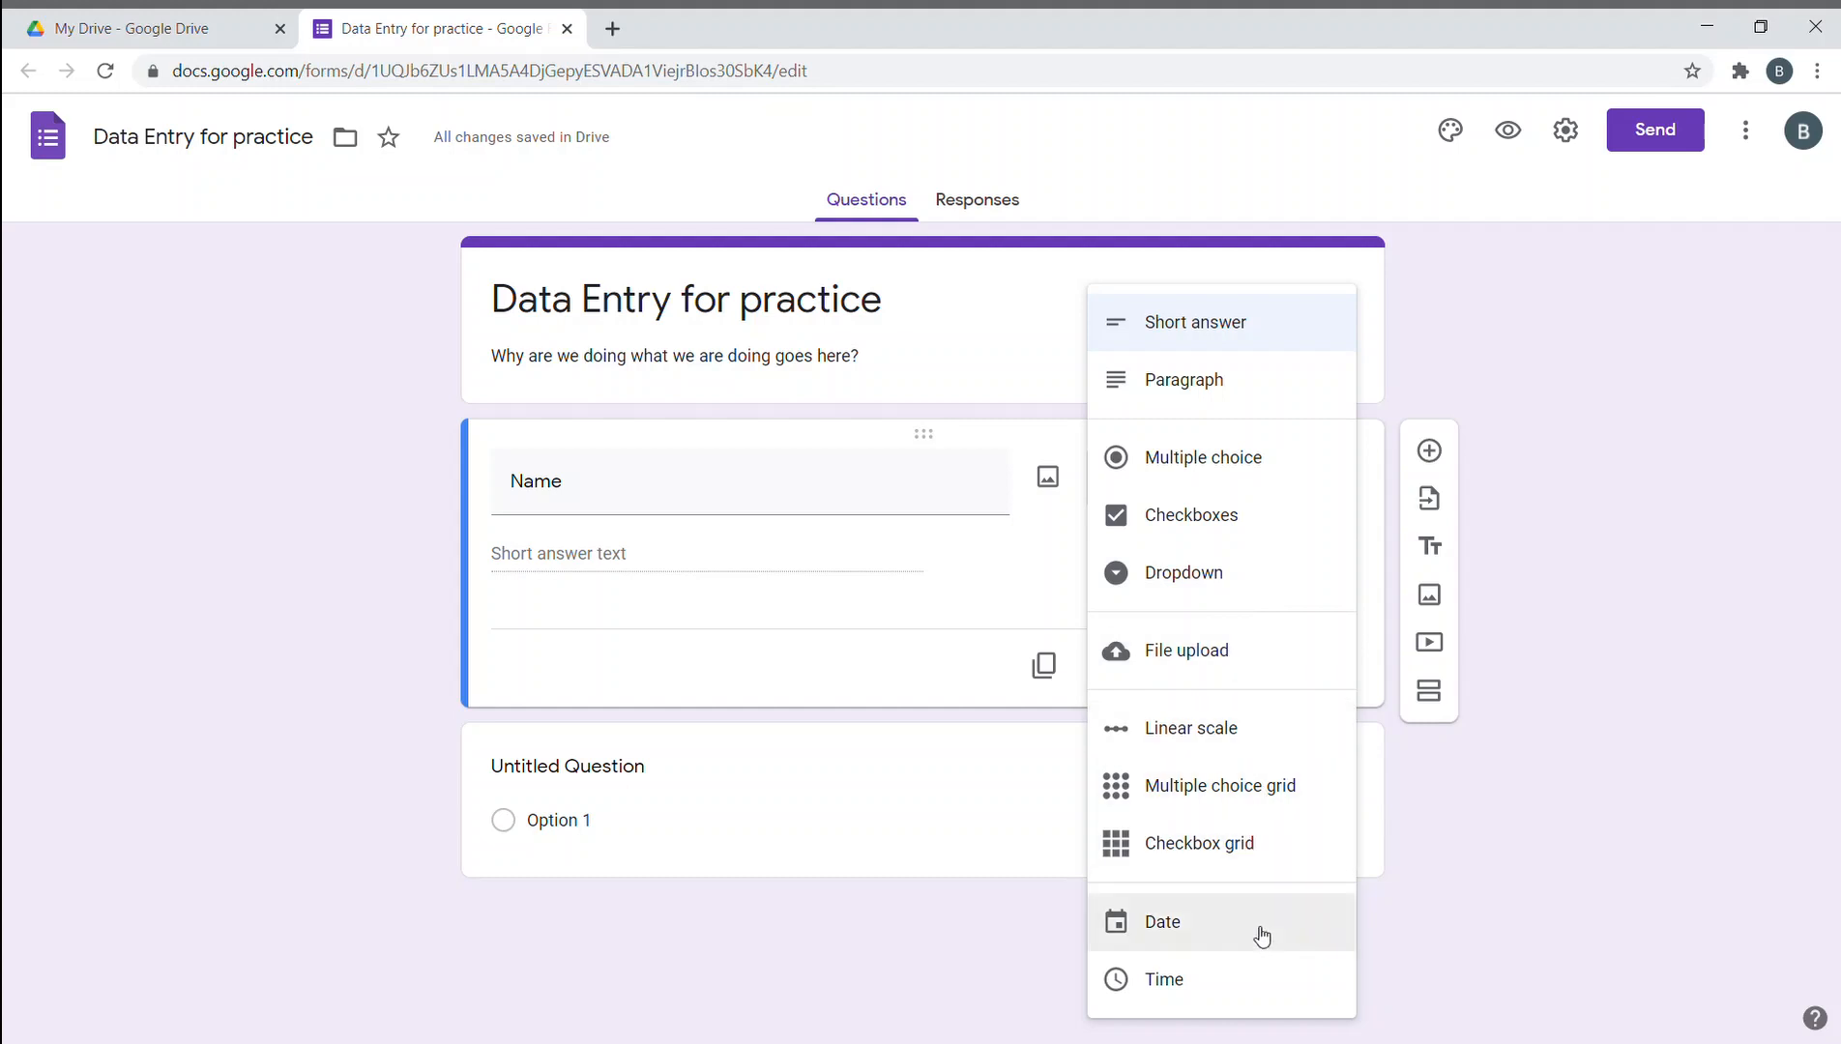
left_click(278, 617)
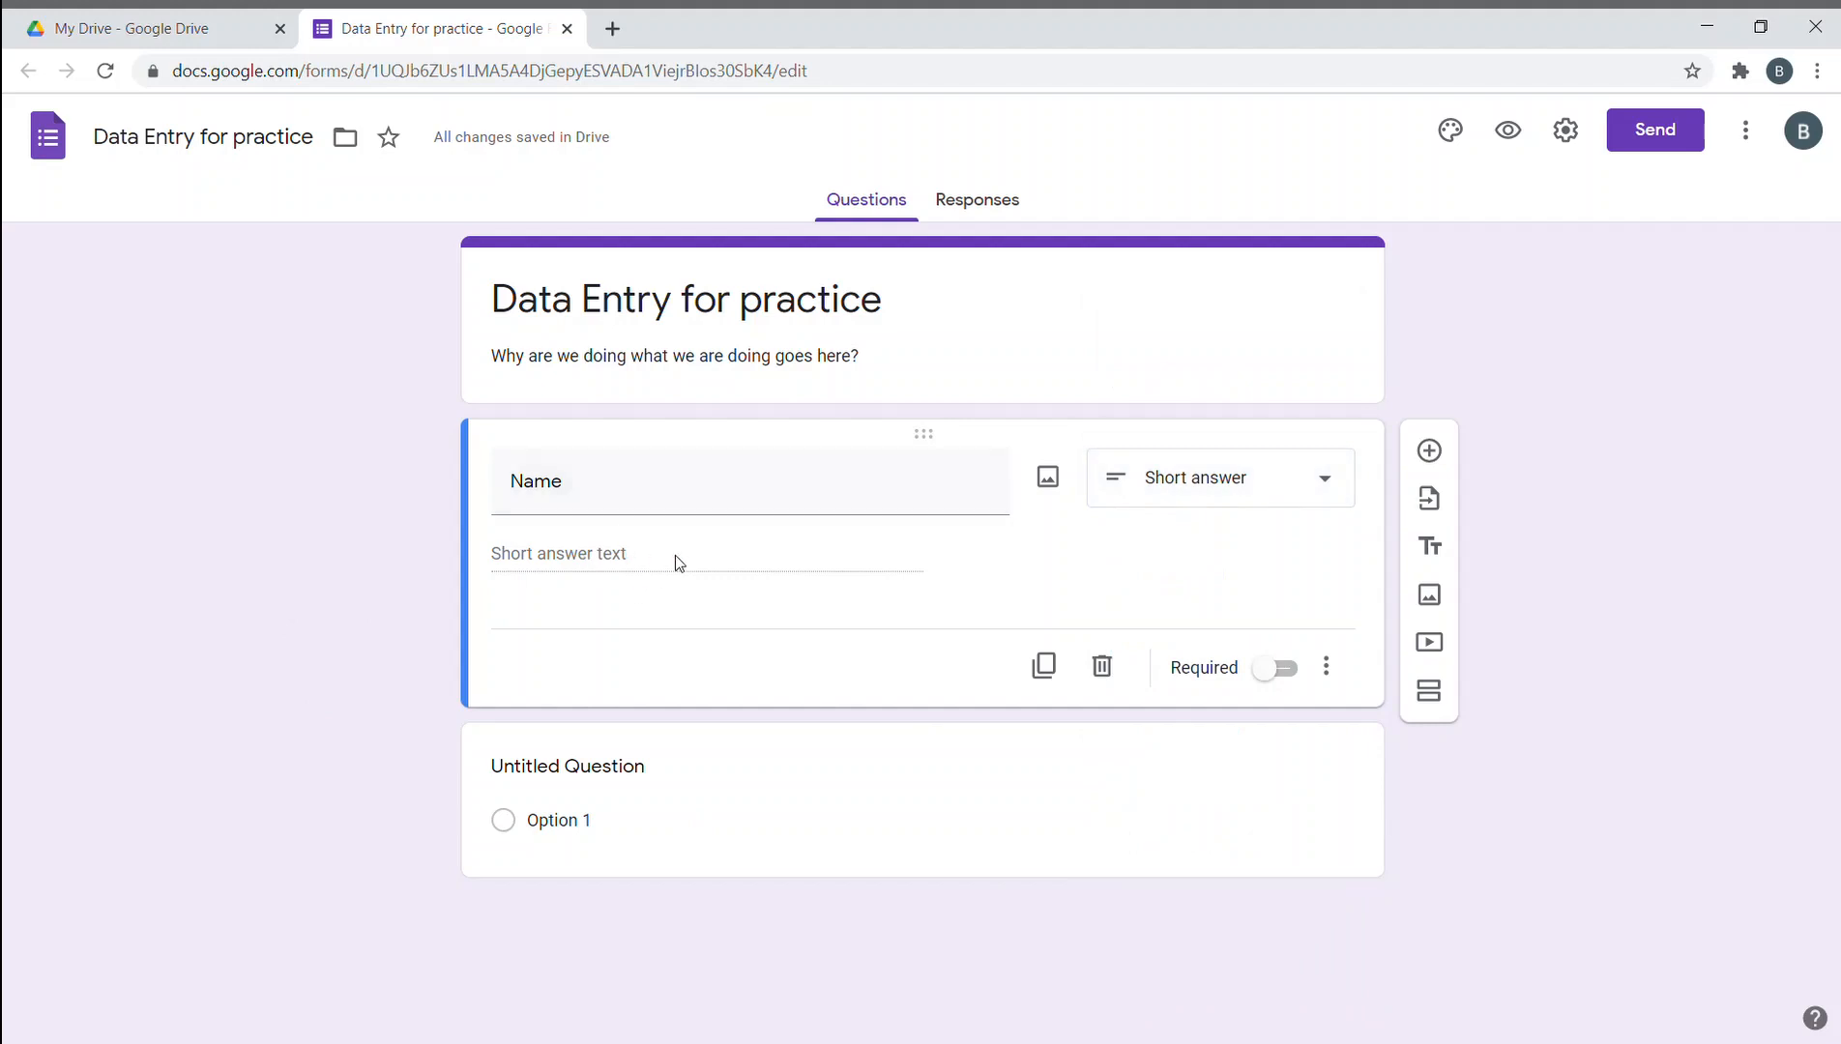
left_click(1240, 468)
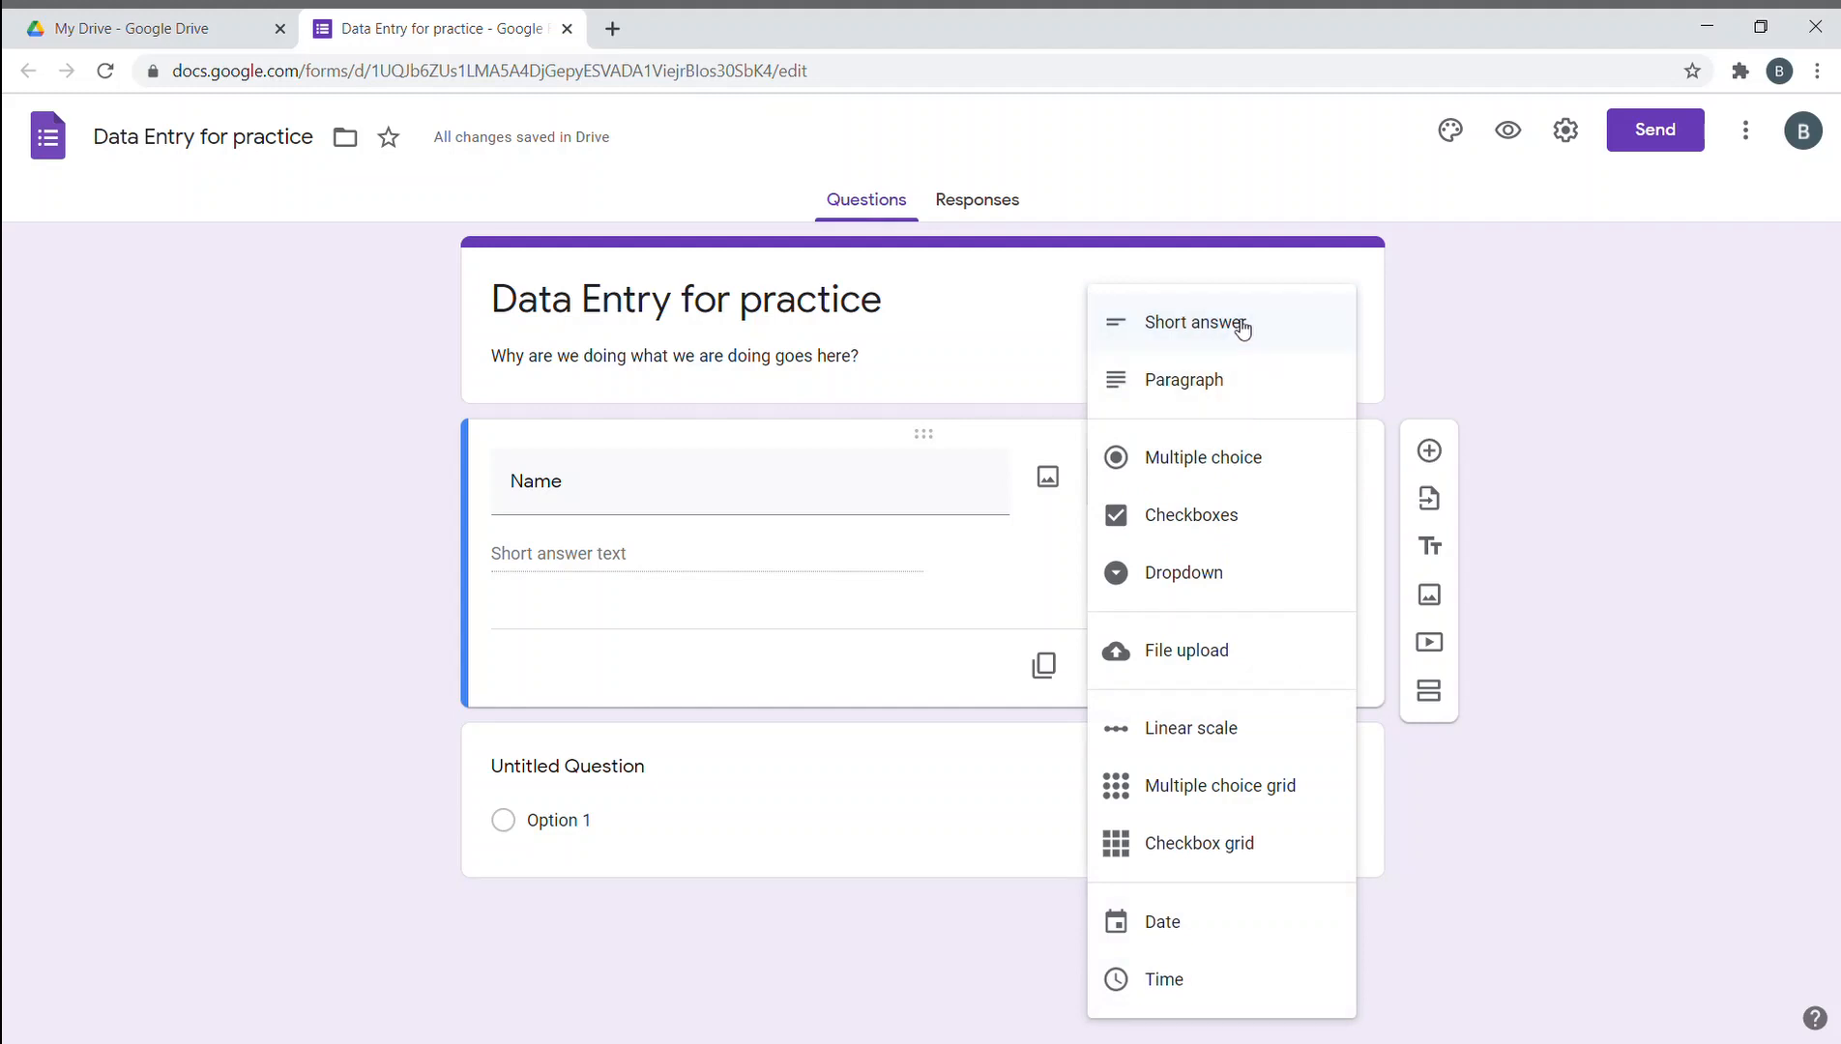
left_click(341, 490)
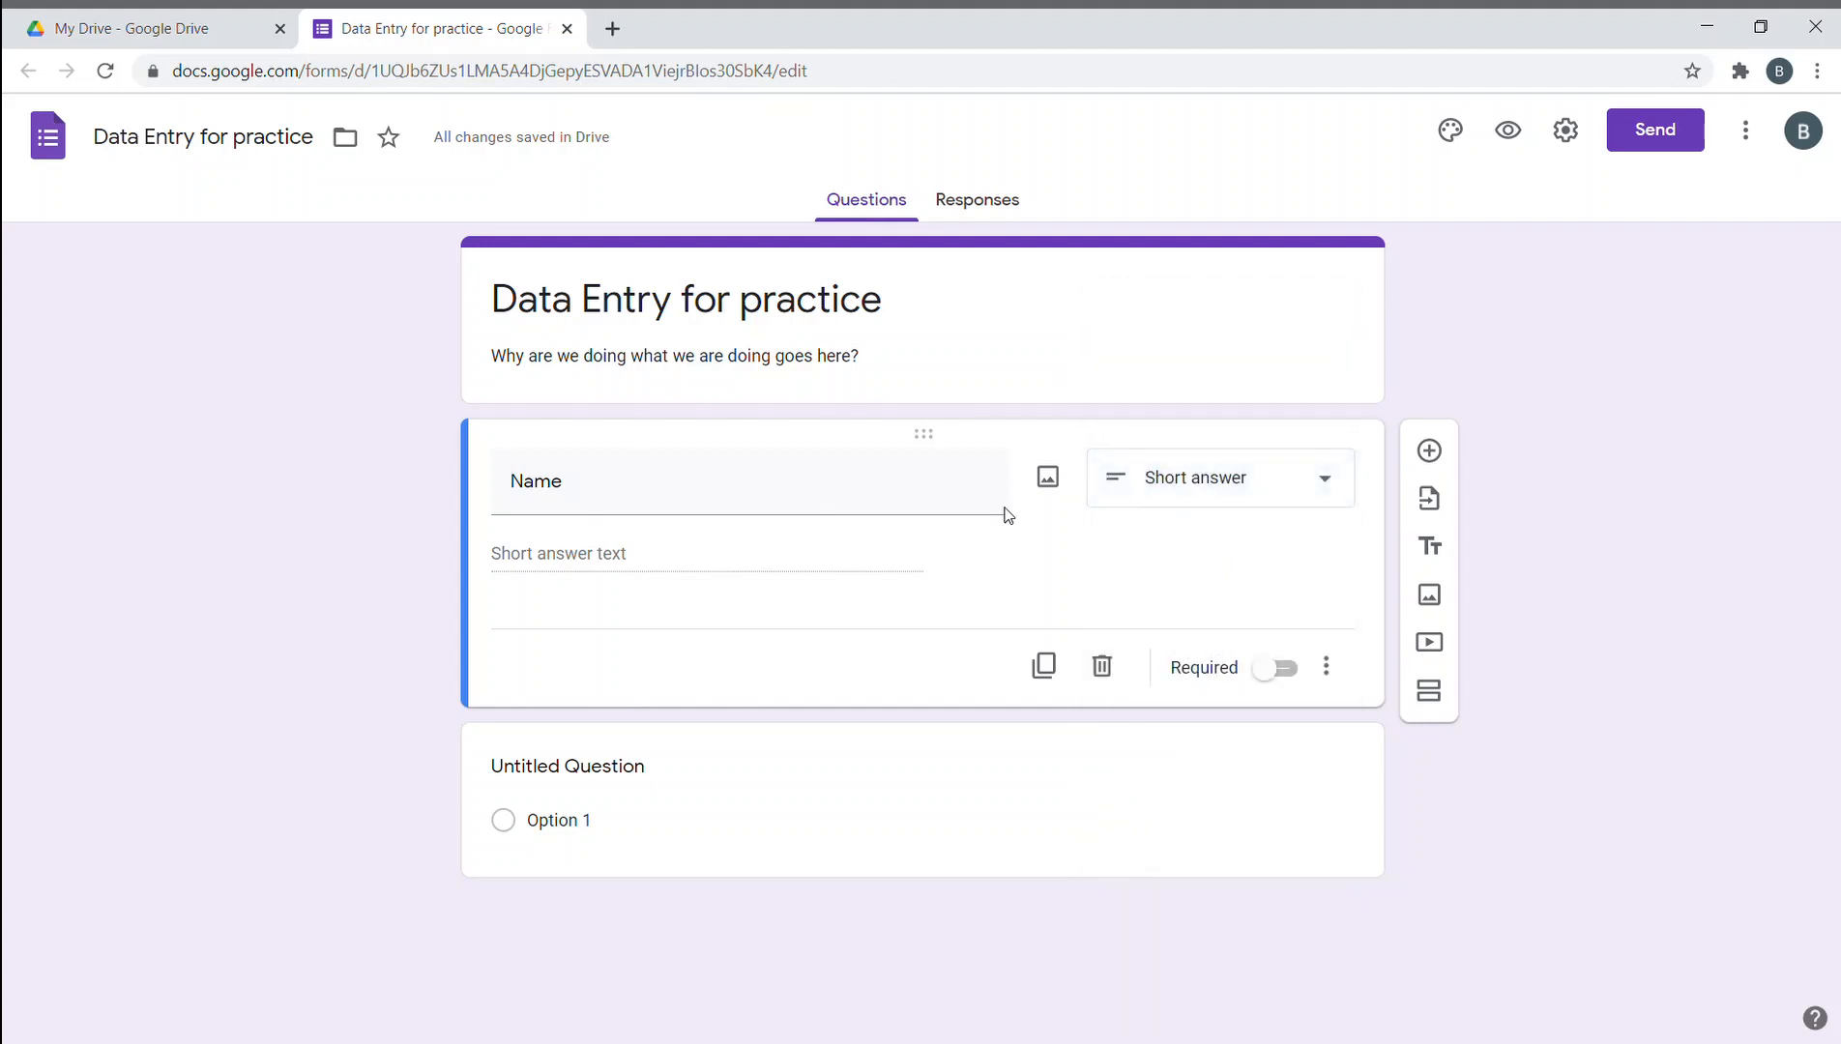
left_click(818, 474)
left_click(798, 483)
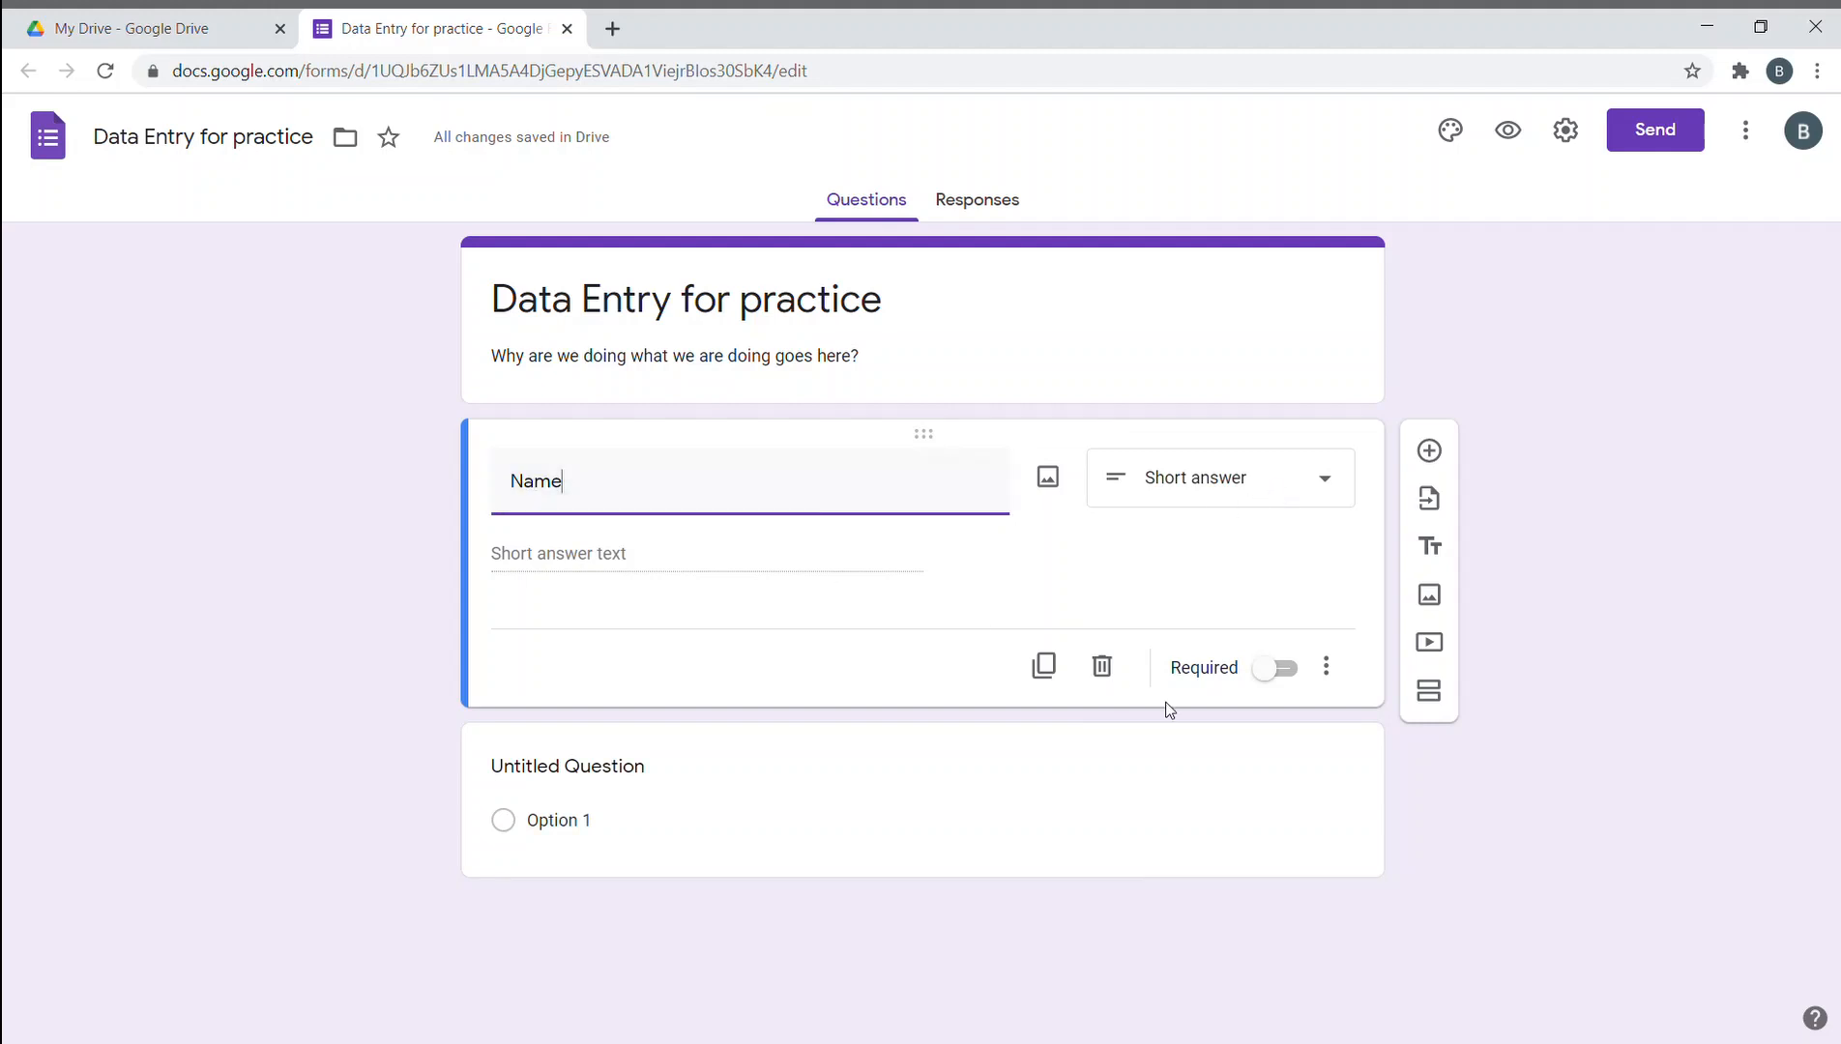
left_click(1278, 676)
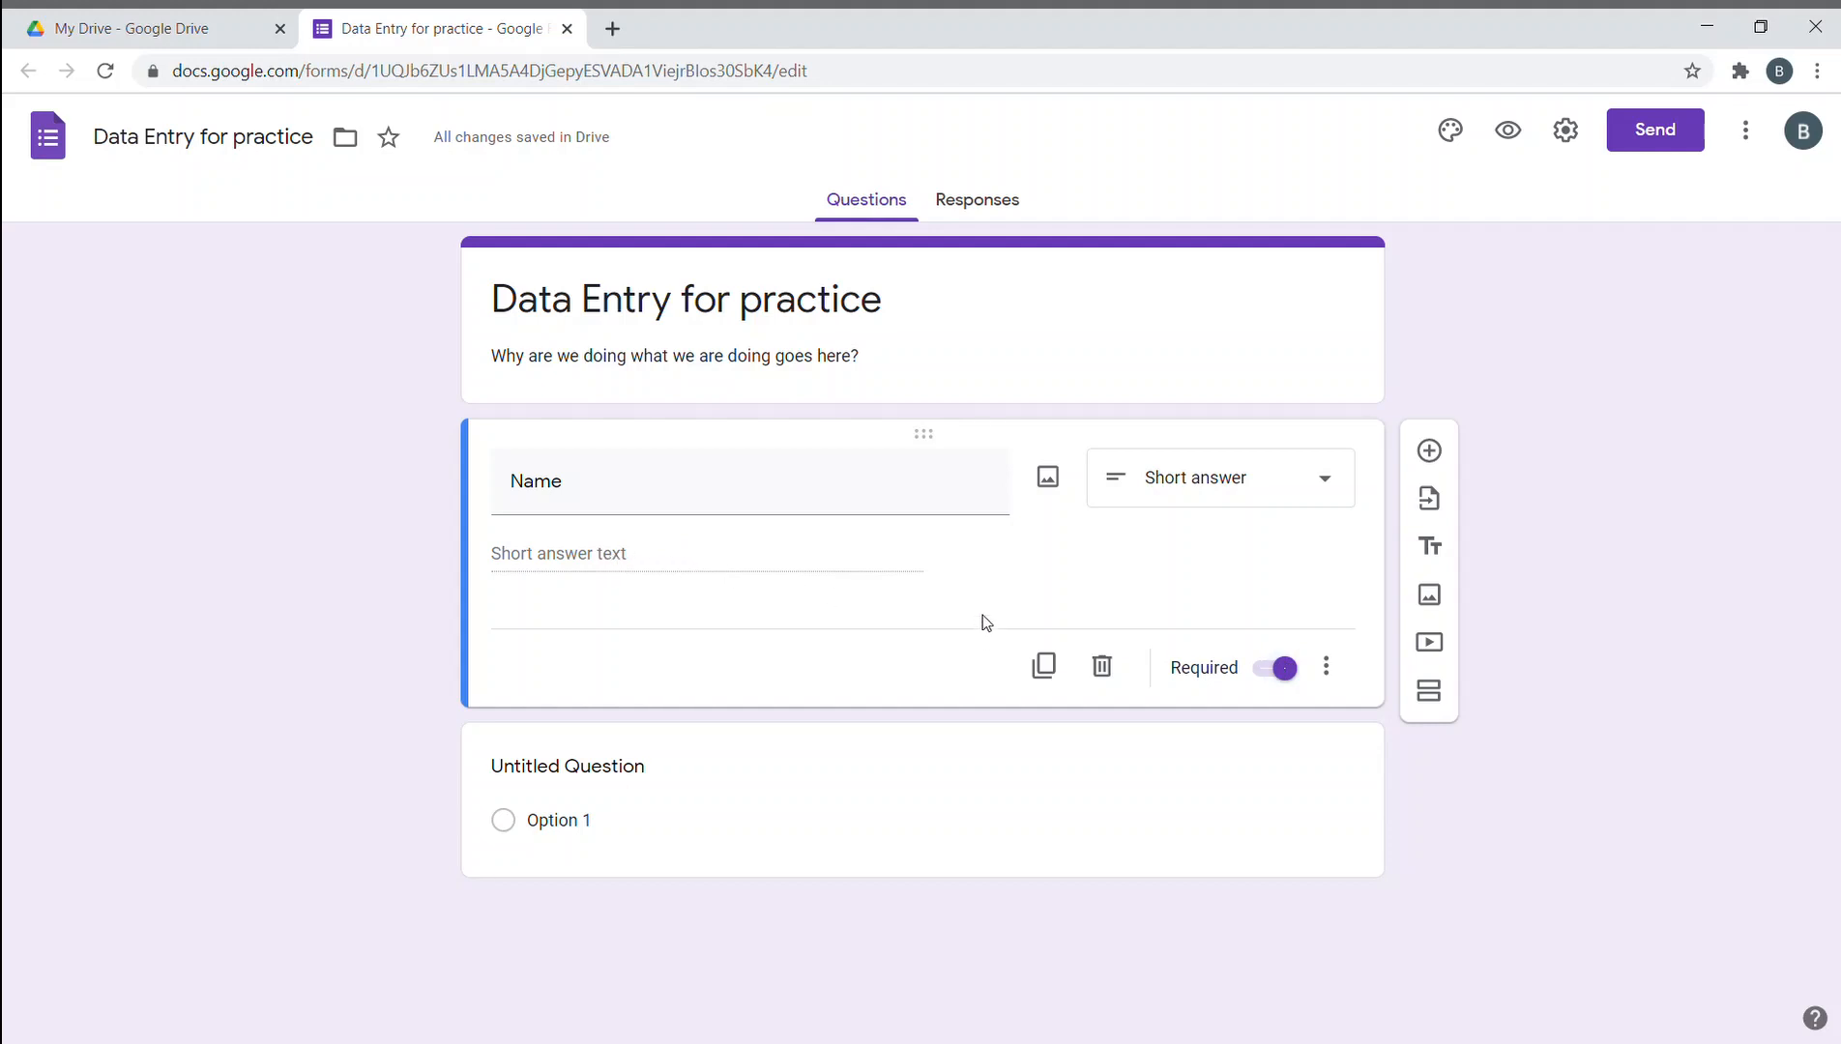
- Duplicate the Name question, toggling Required off and back on so both stay required
left_click(1051, 669)
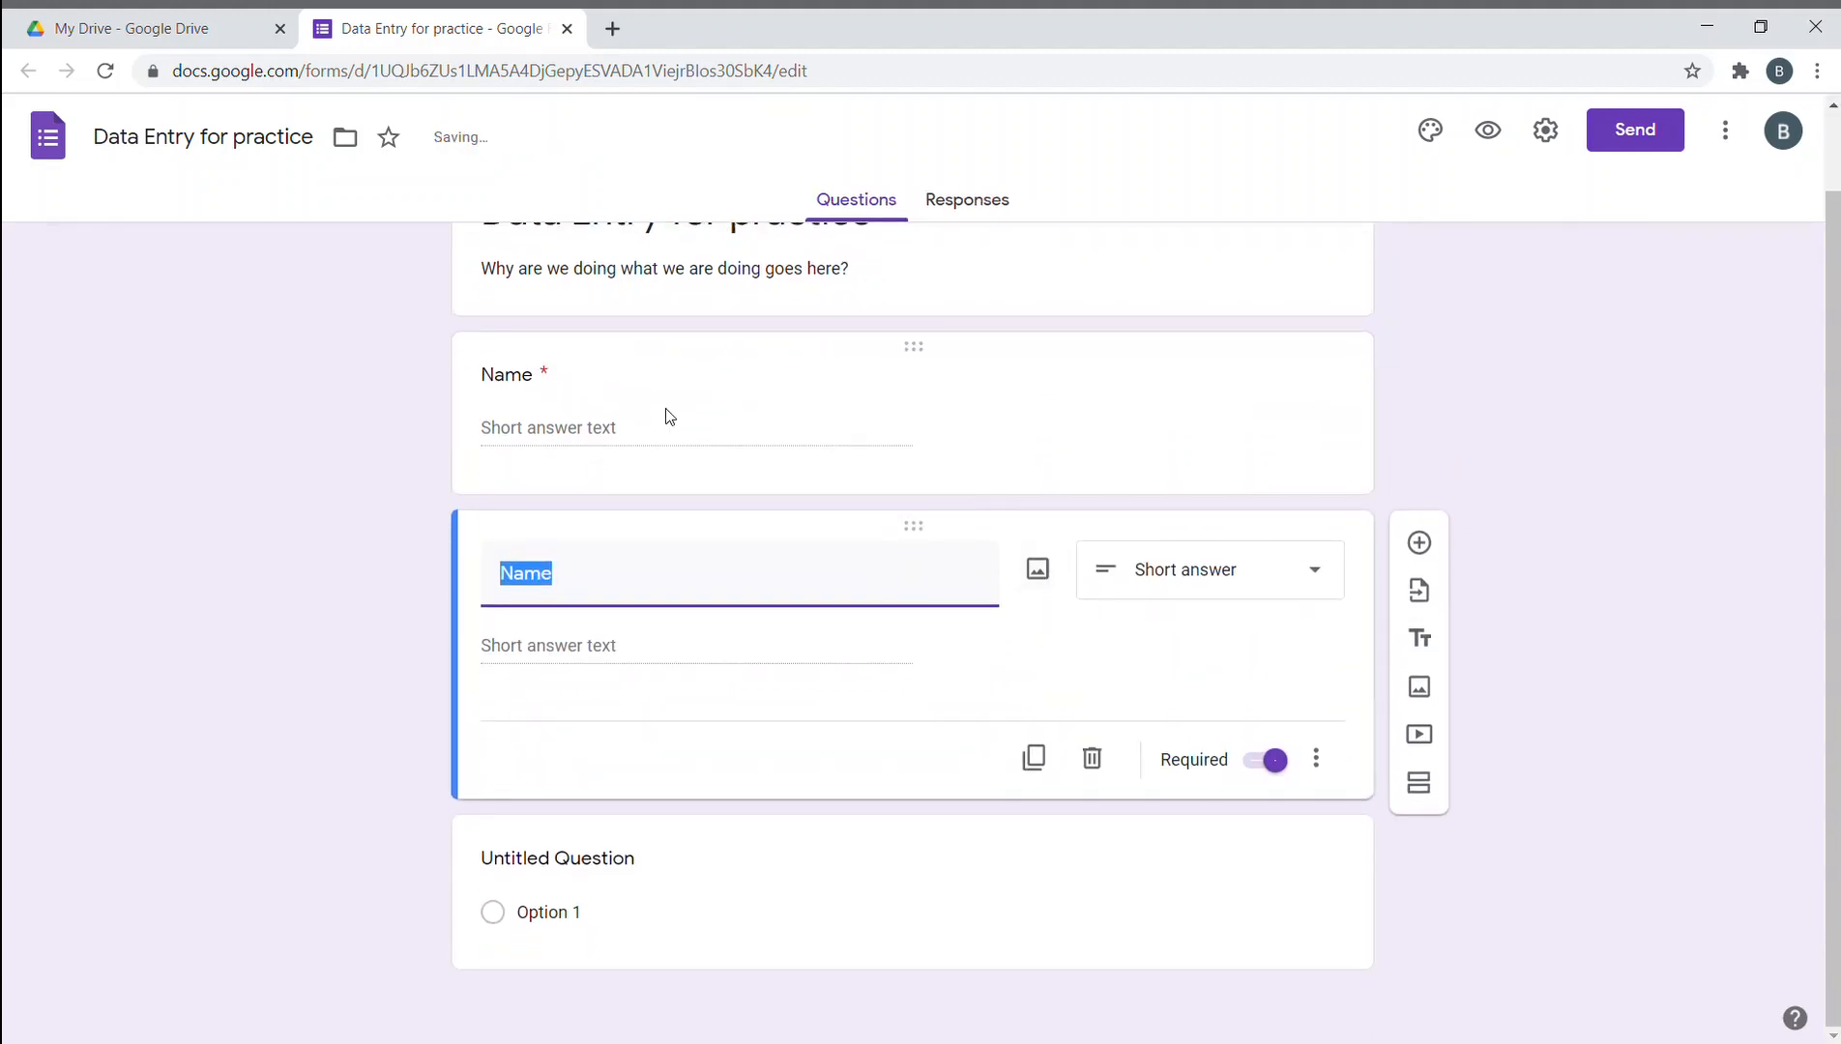
left_click(408, 664)
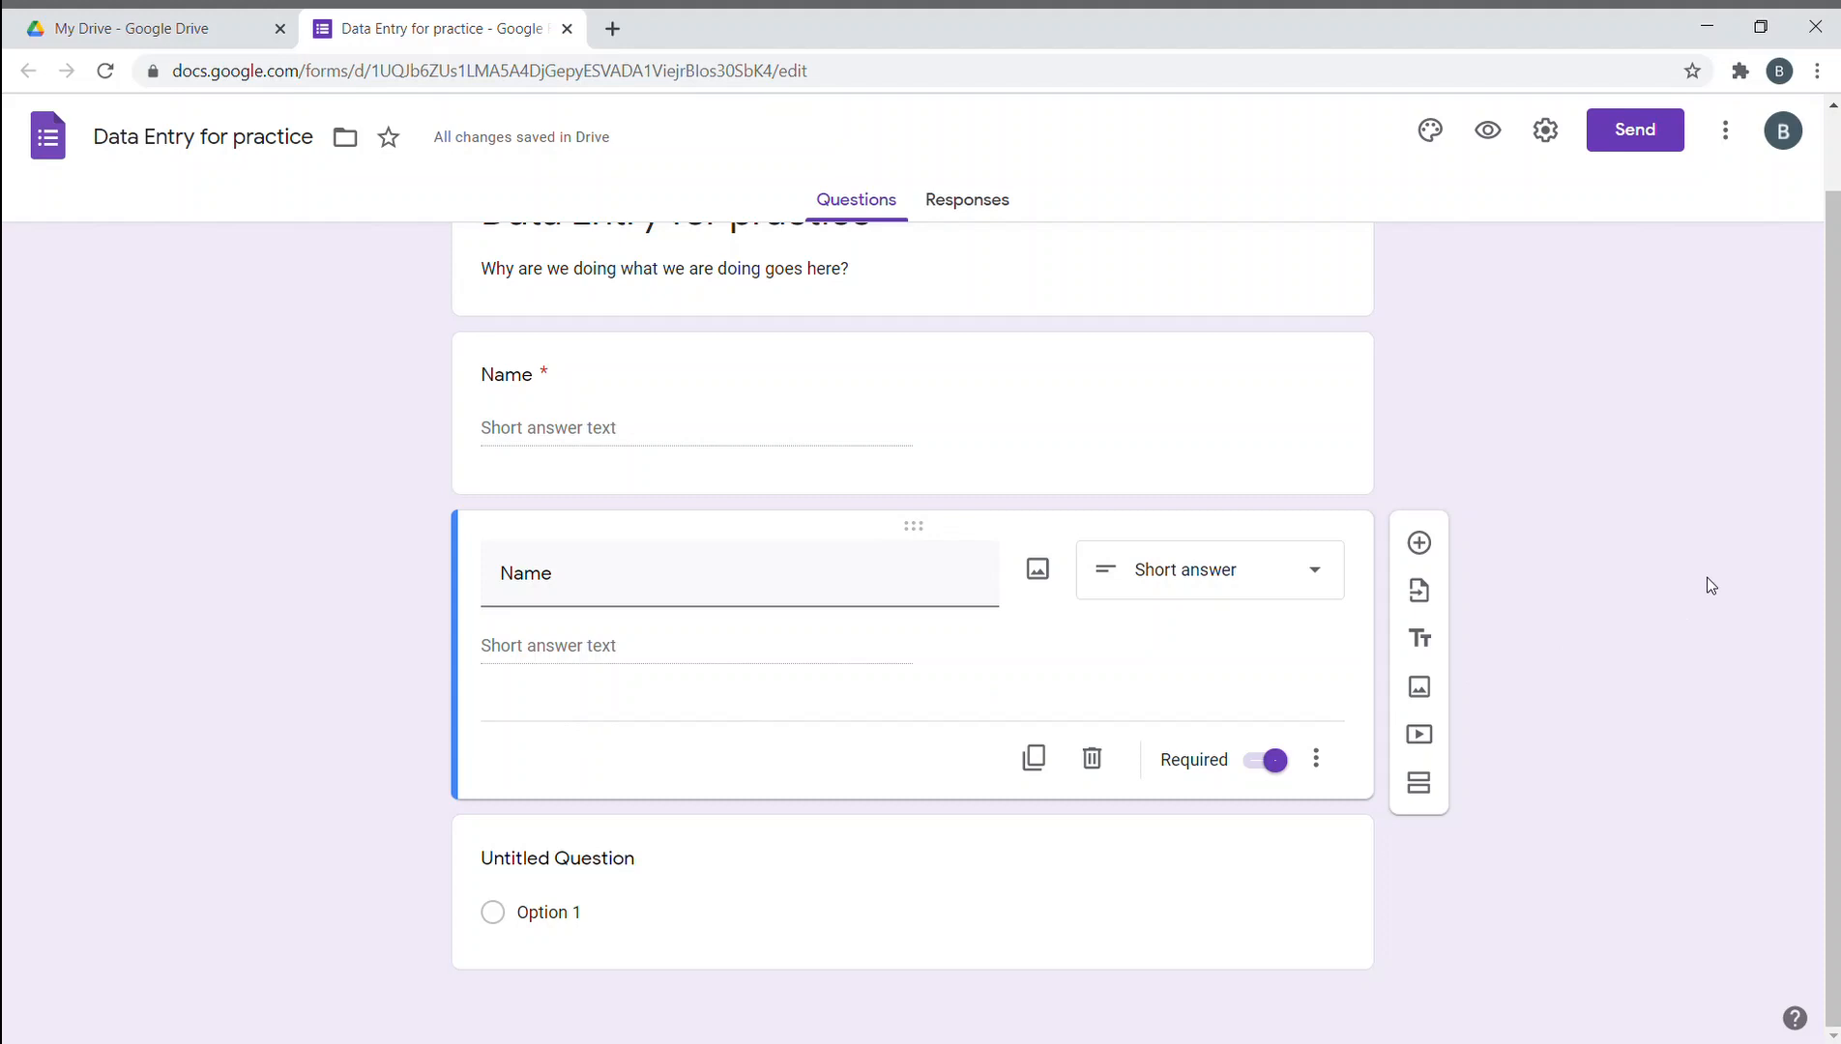
left_click(546, 375)
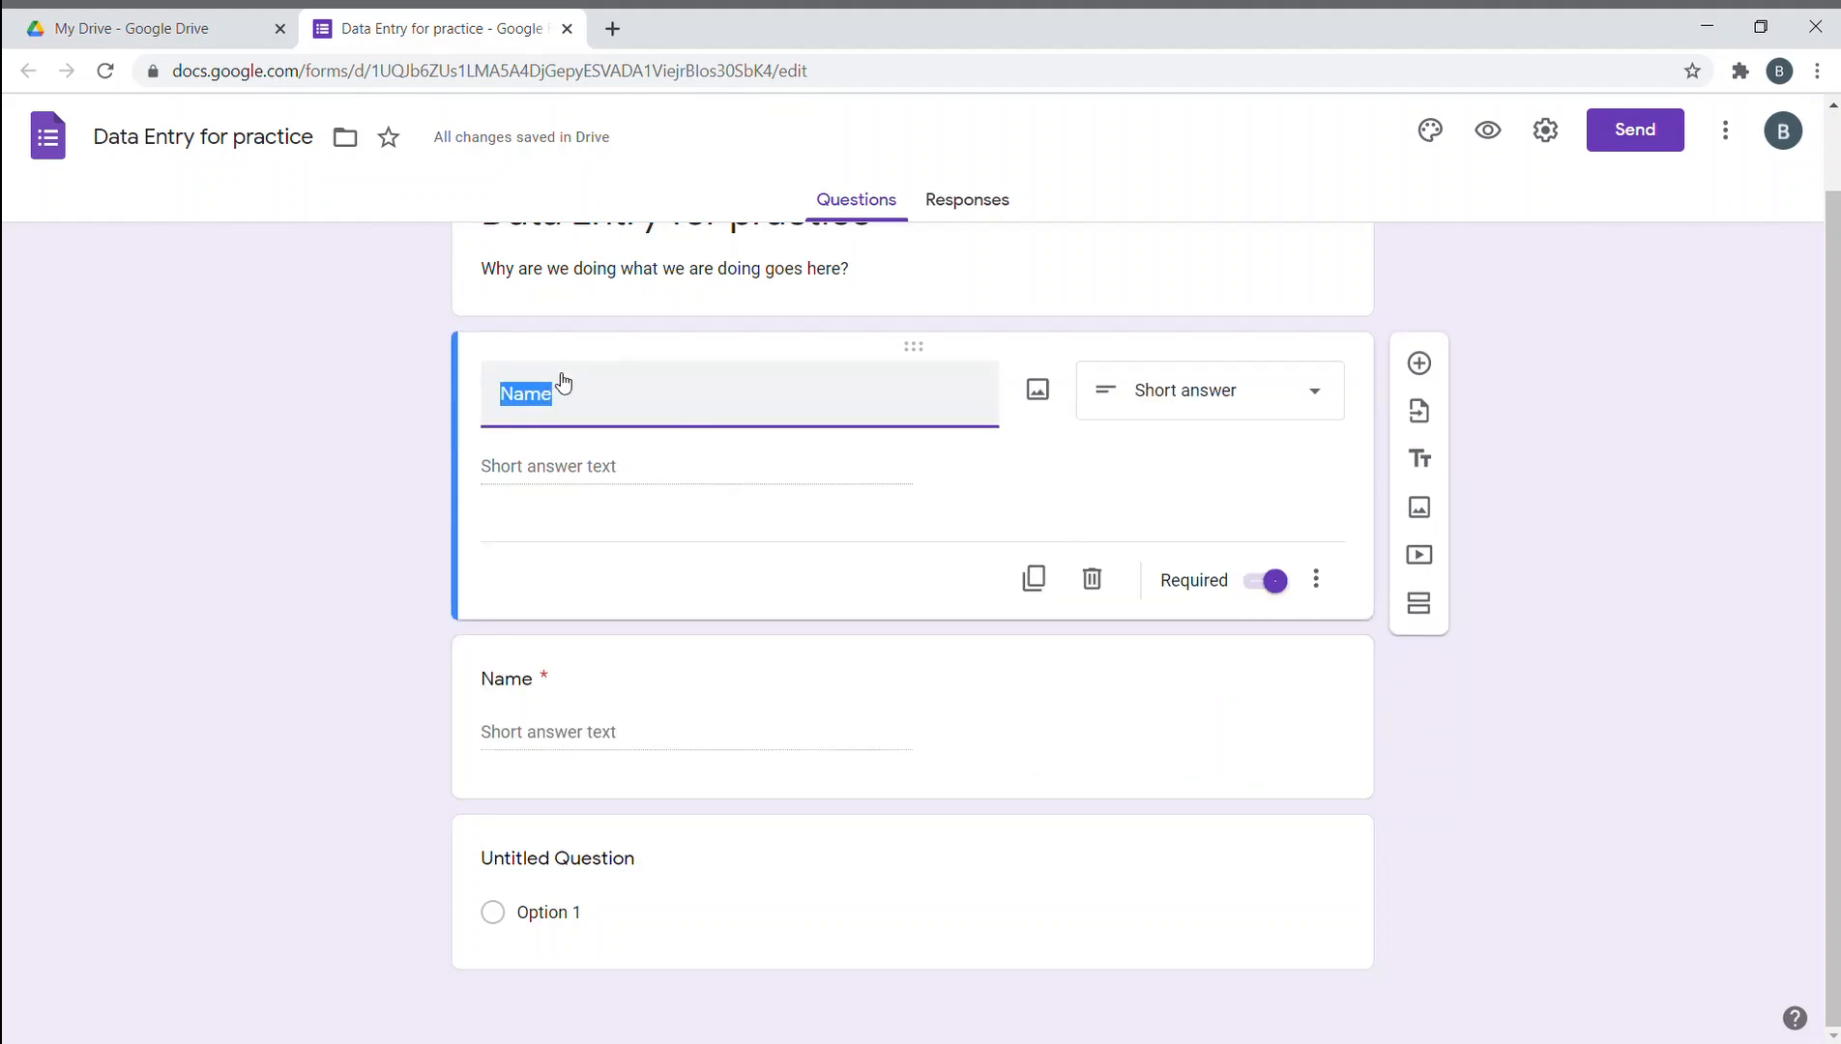
left_click(317, 520)
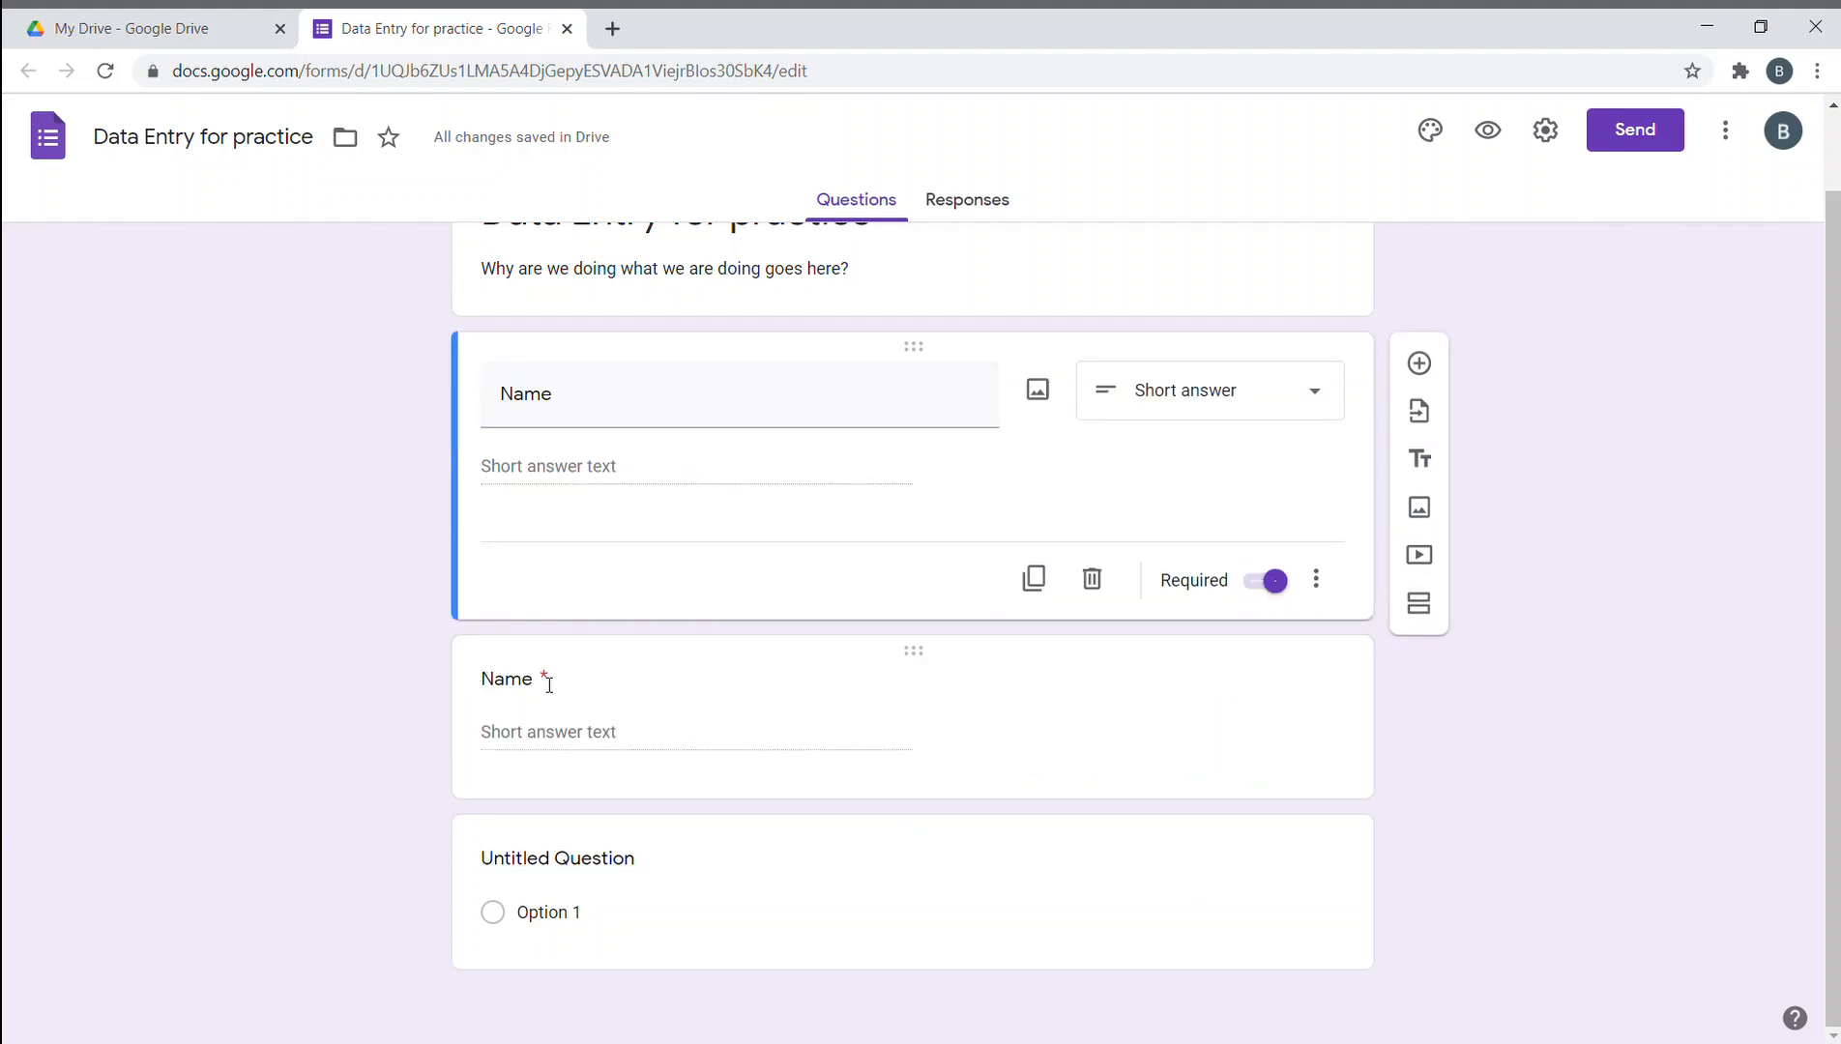
left_click(1277, 583)
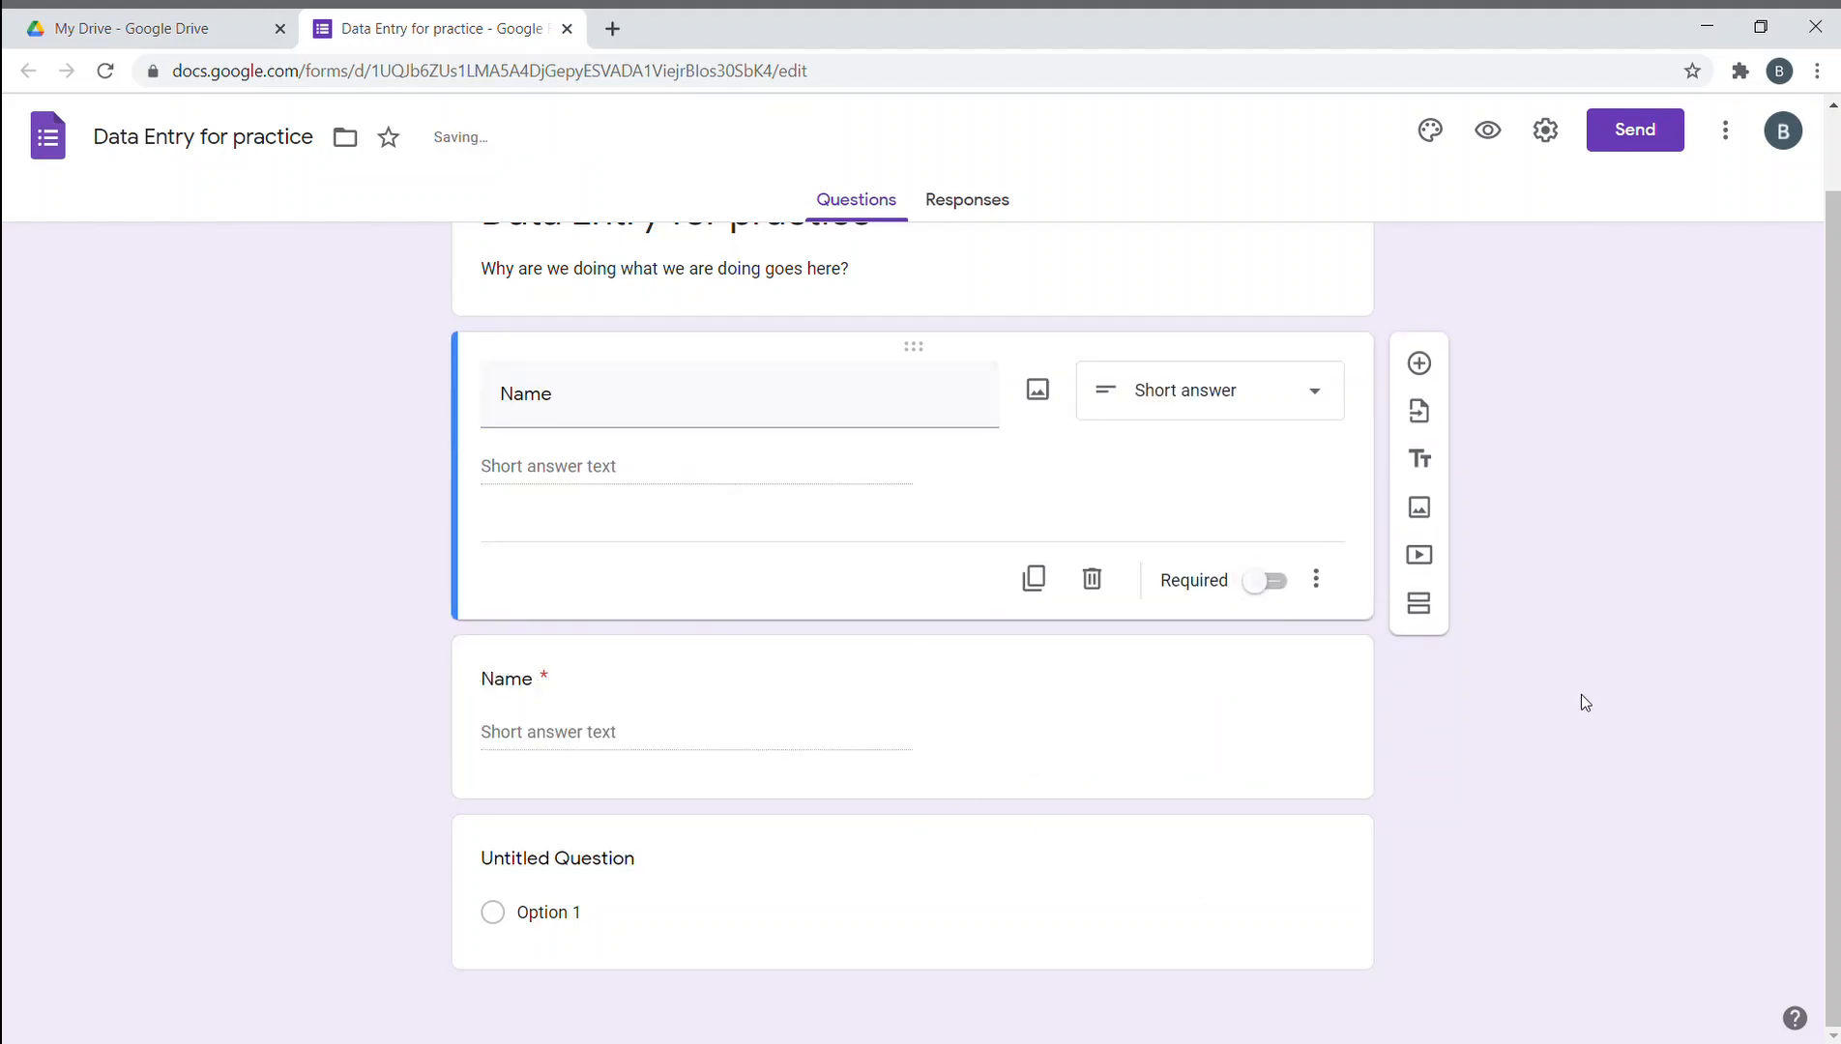
left_click(1317, 725)
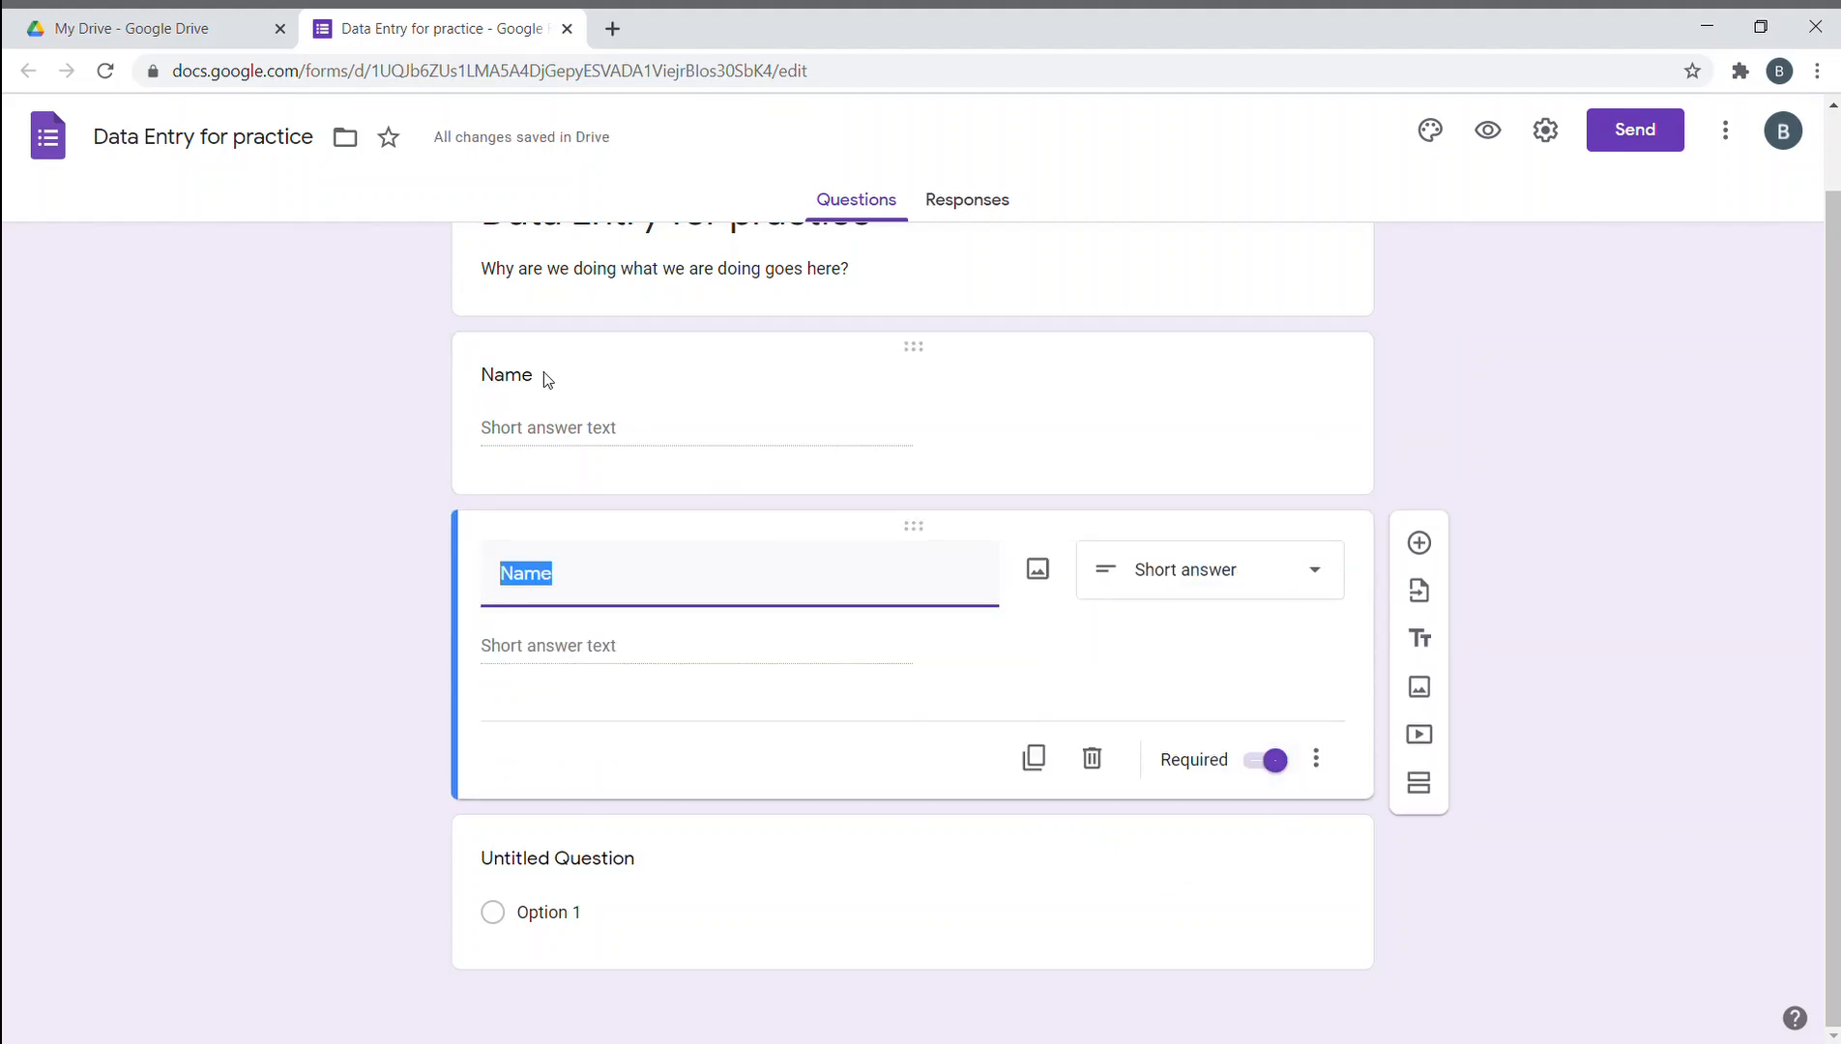
left_click(1223, 459)
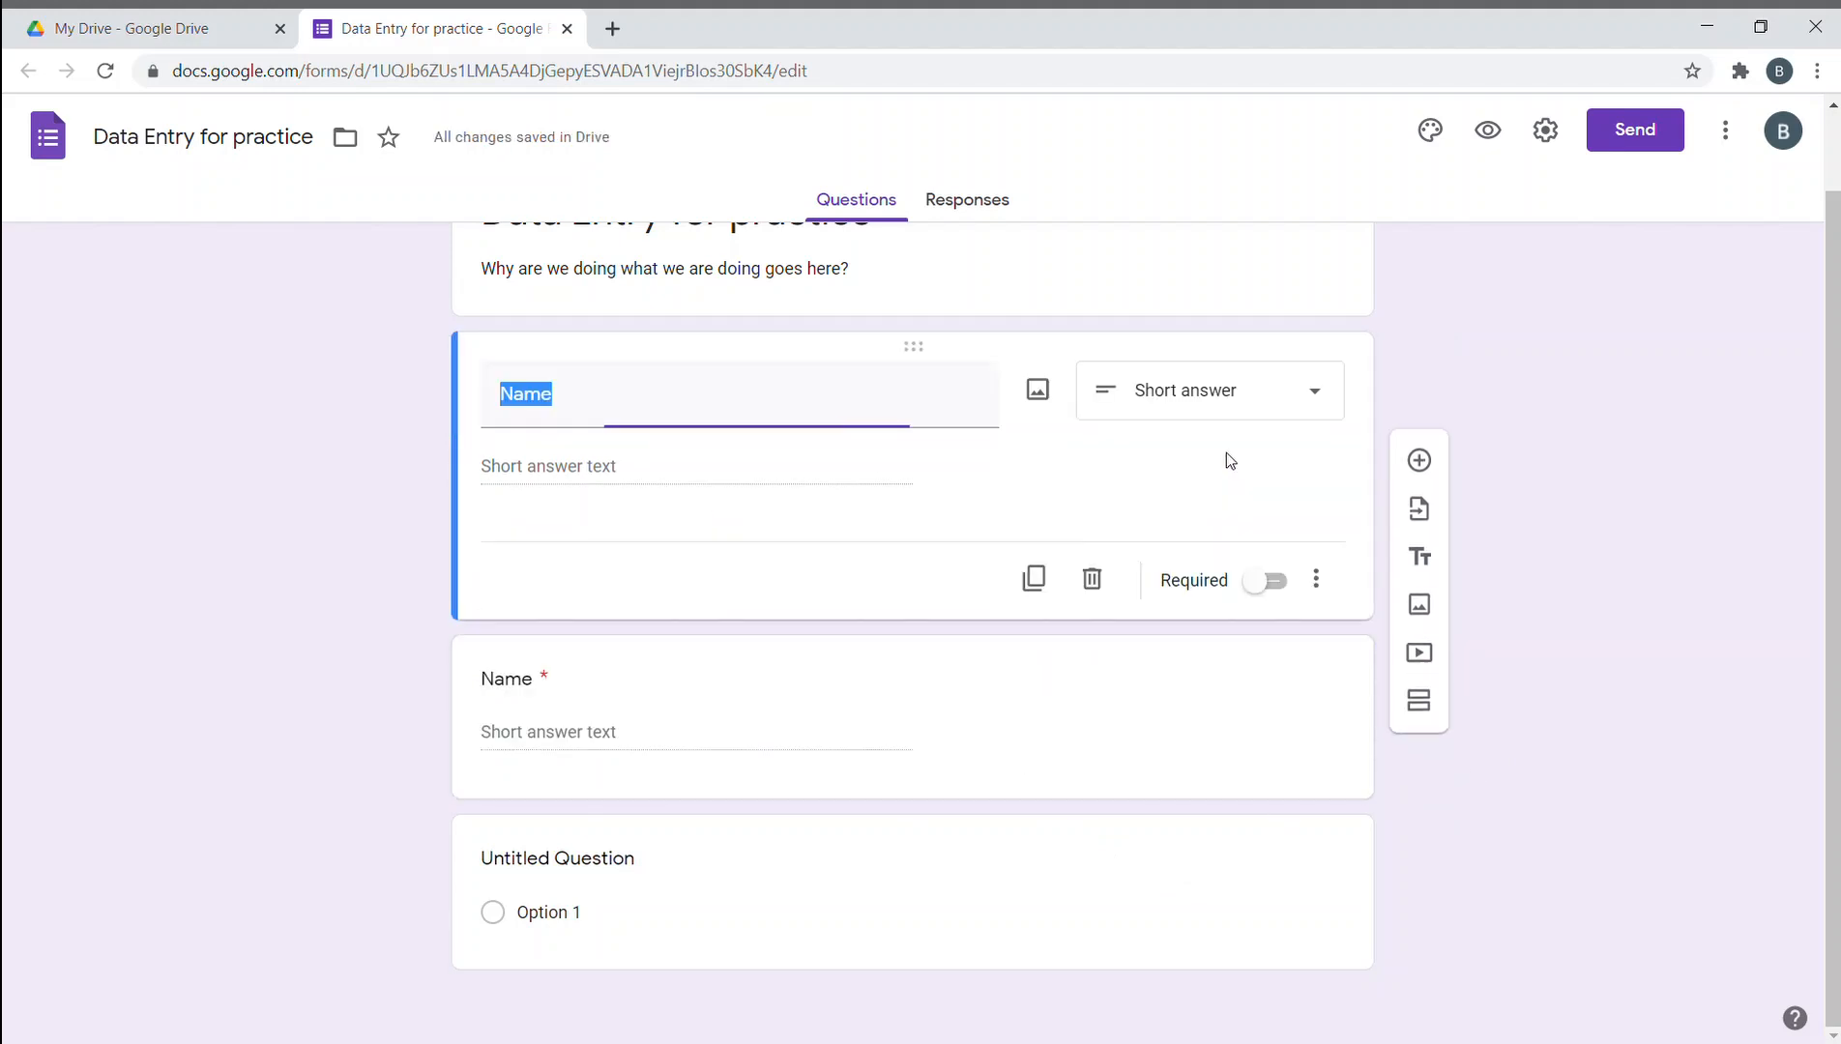
left_click(1278, 586)
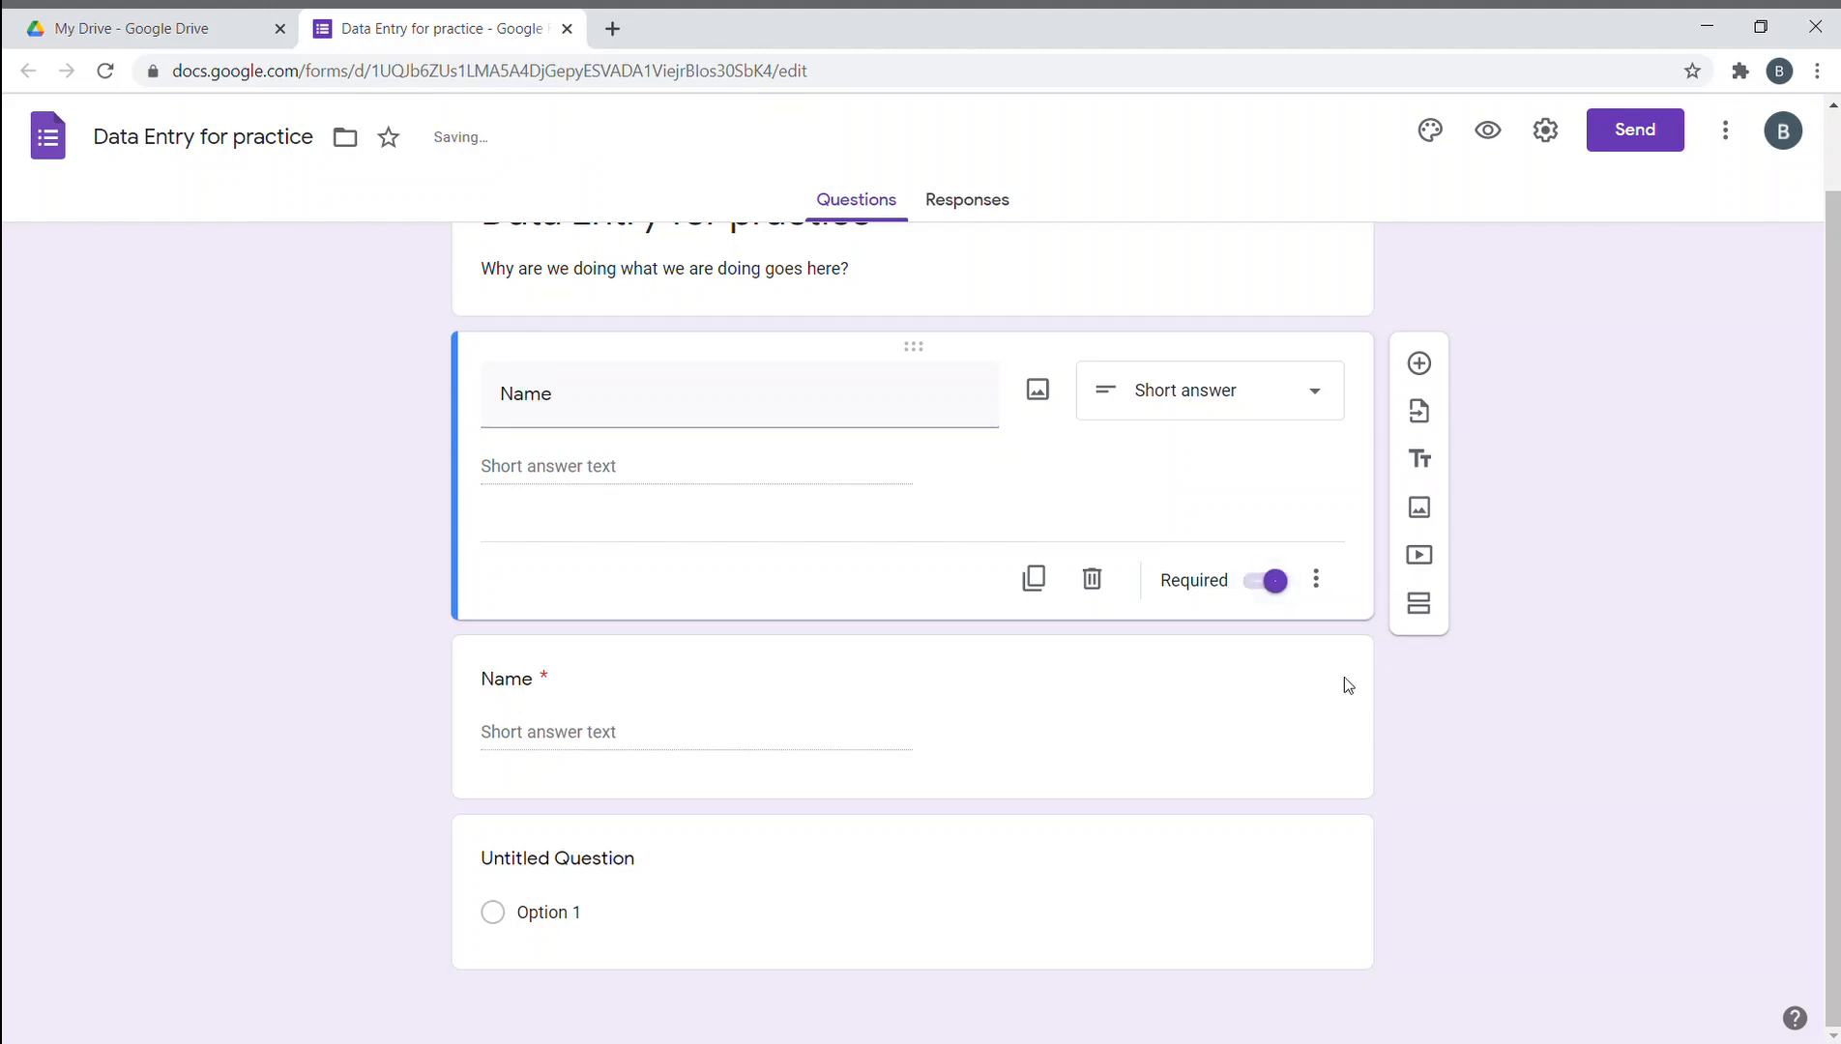
left_click(1172, 946)
left_click(1114, 293)
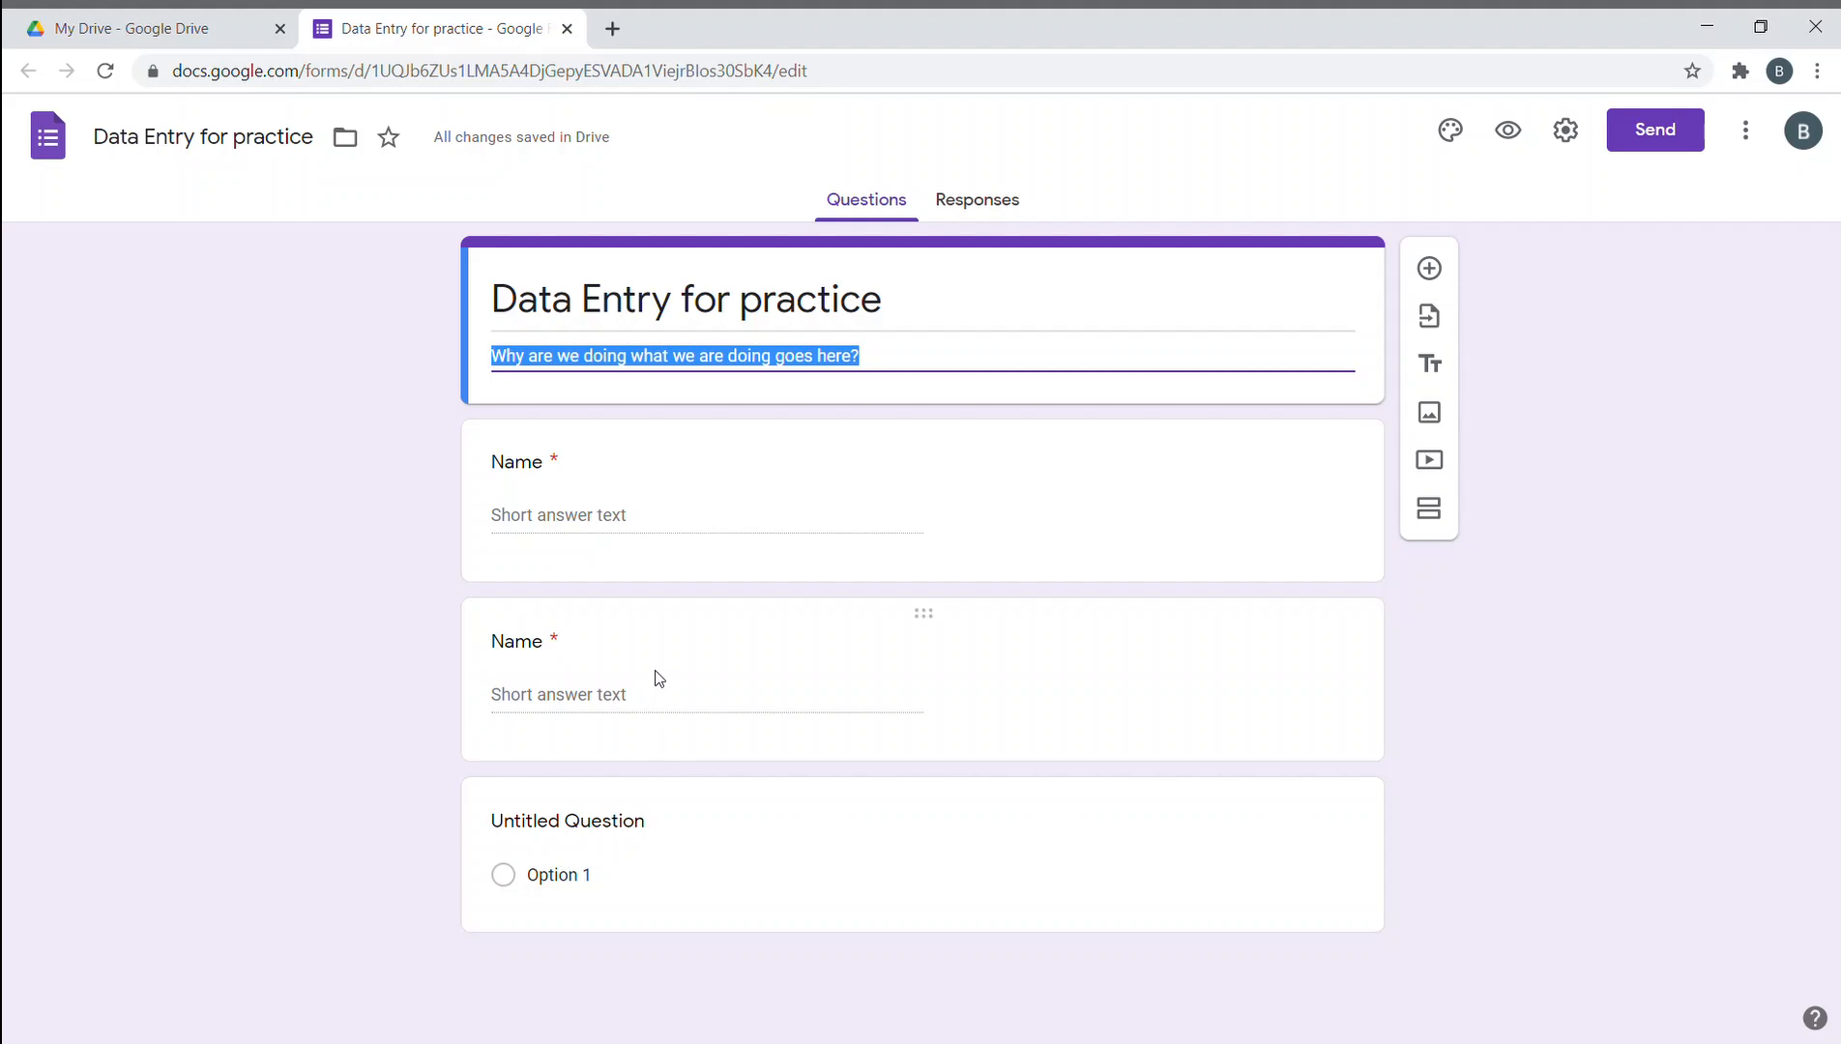
- Rename the duplicated Name question to 'Age'
left_click(532, 645)
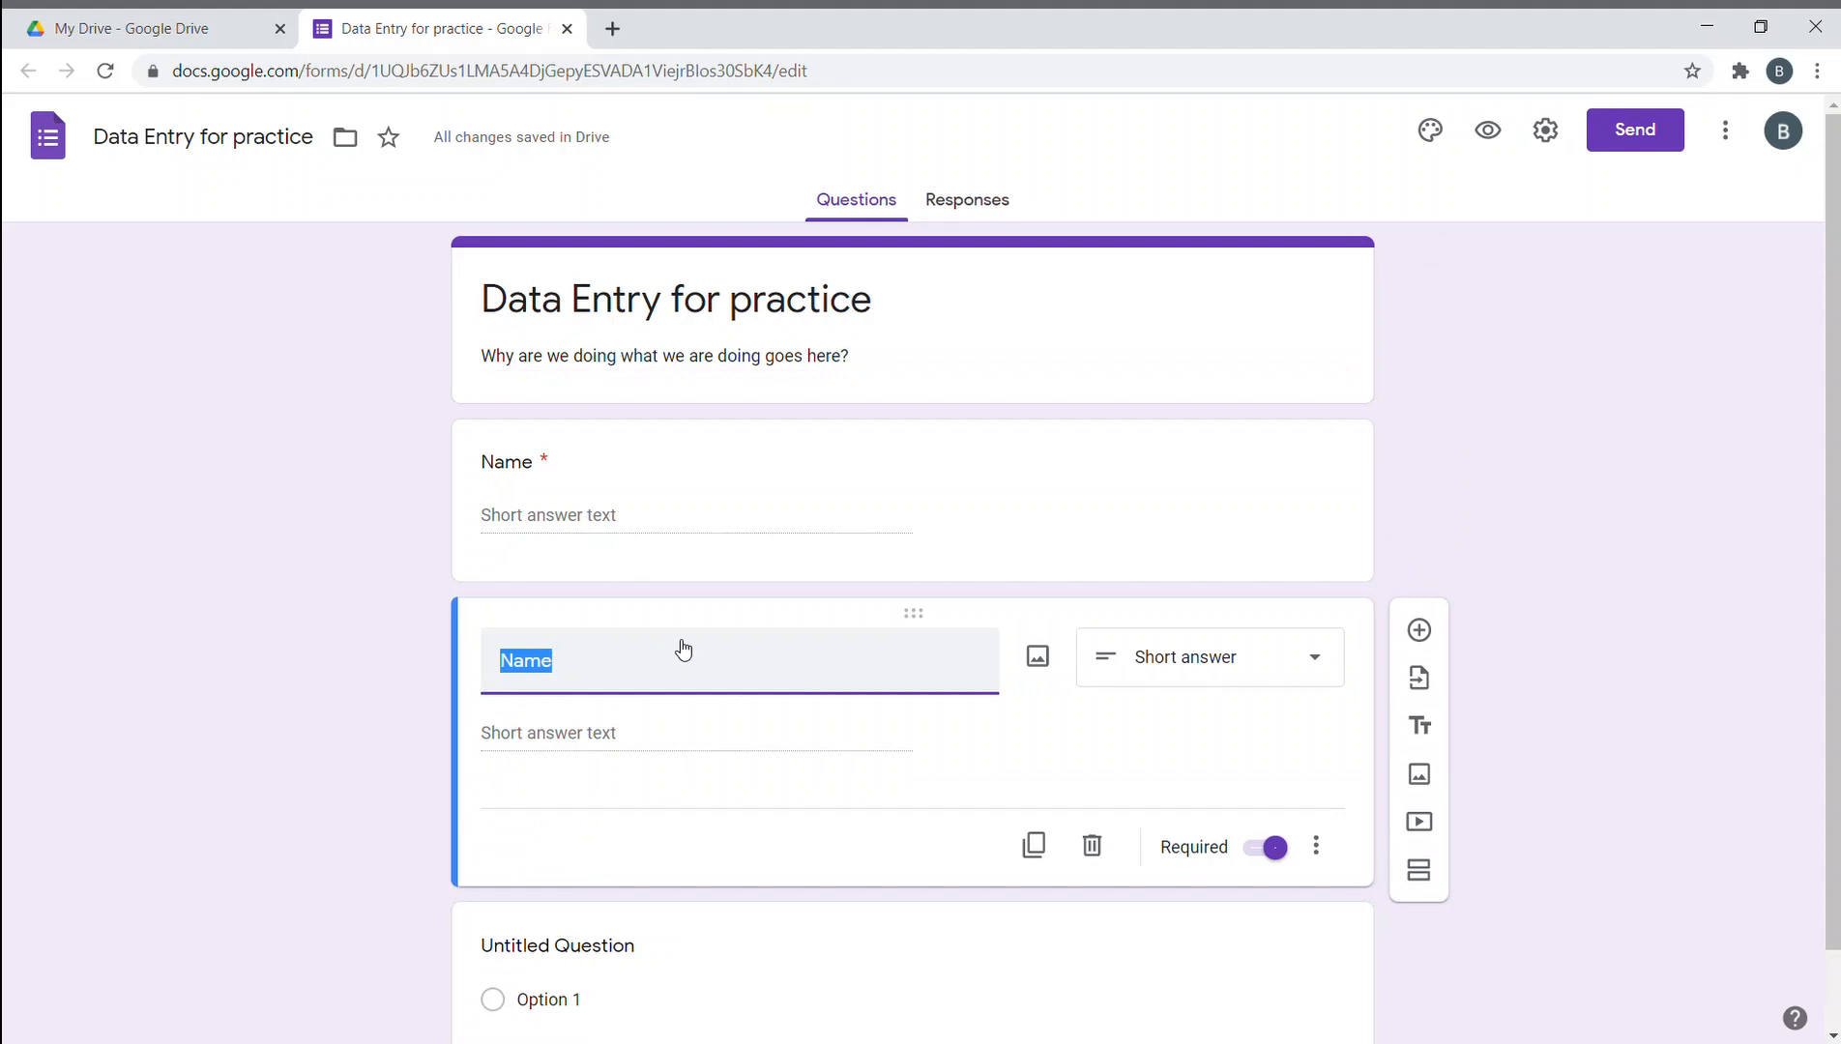
type("Age")
scroll(687, 638, "down", 1)
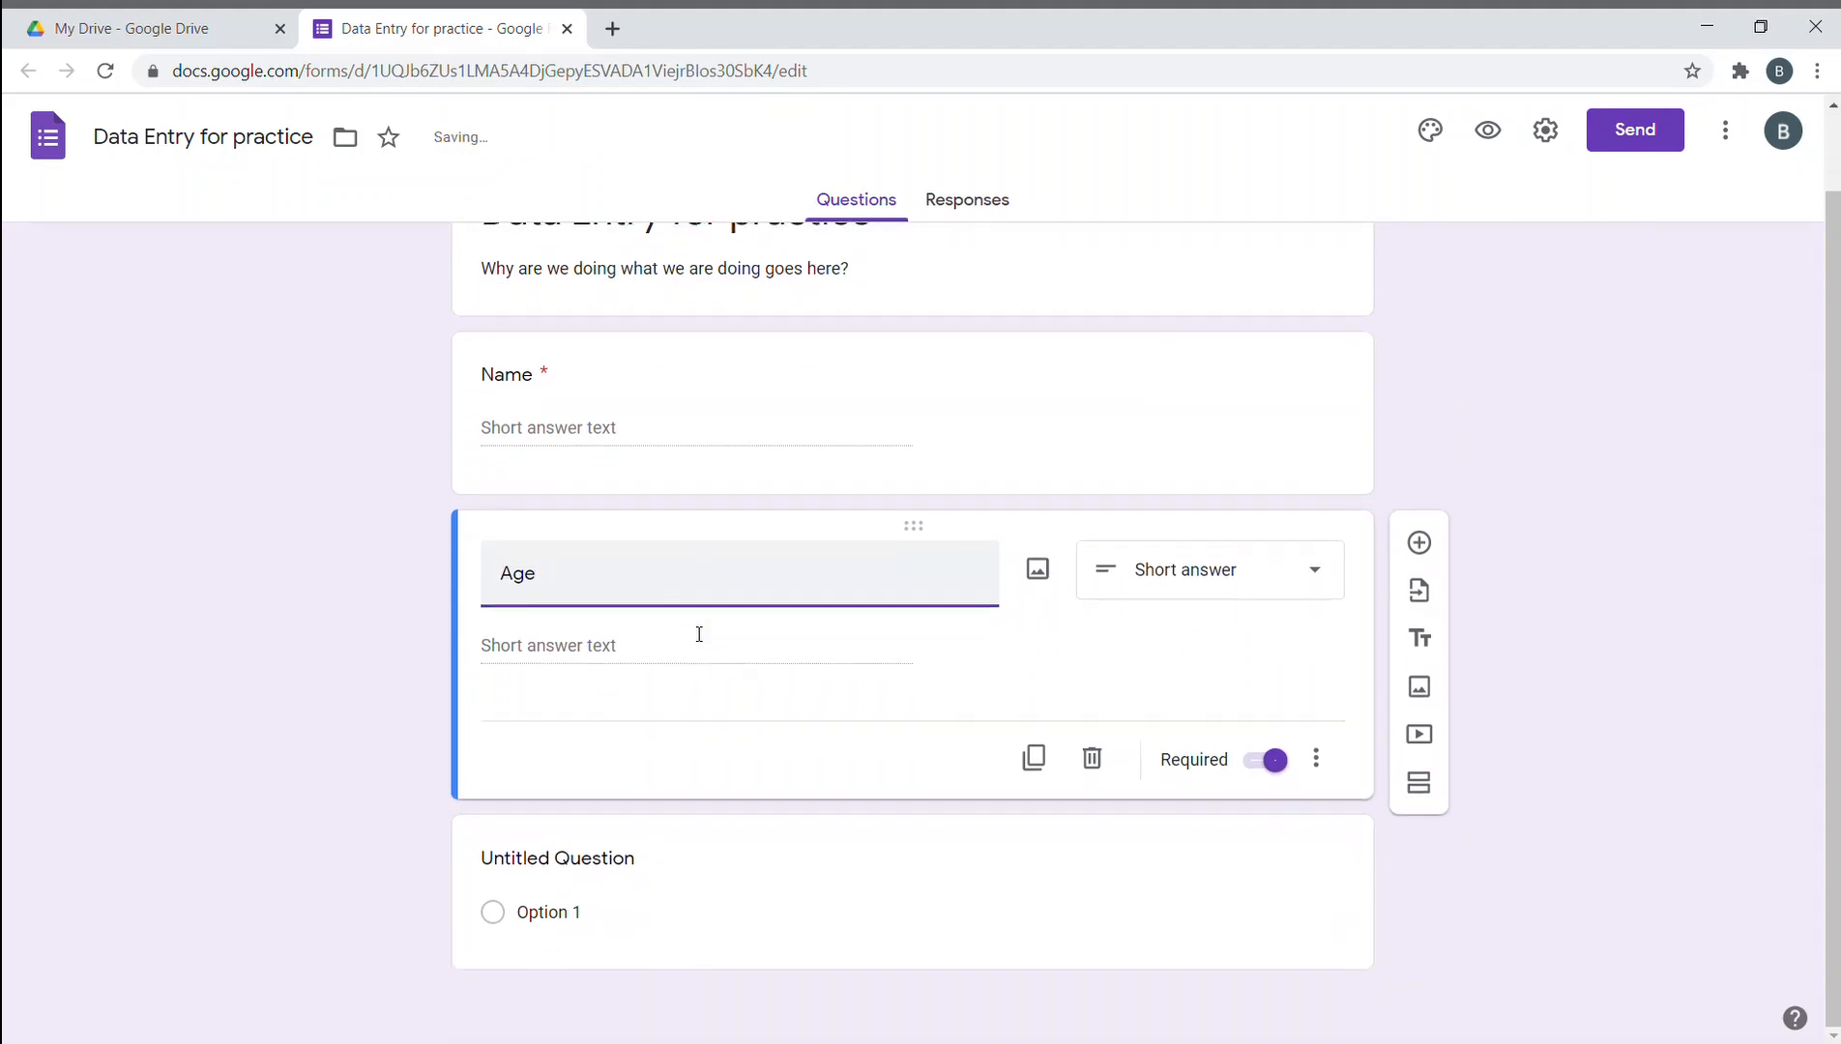
left_click(27, 549)
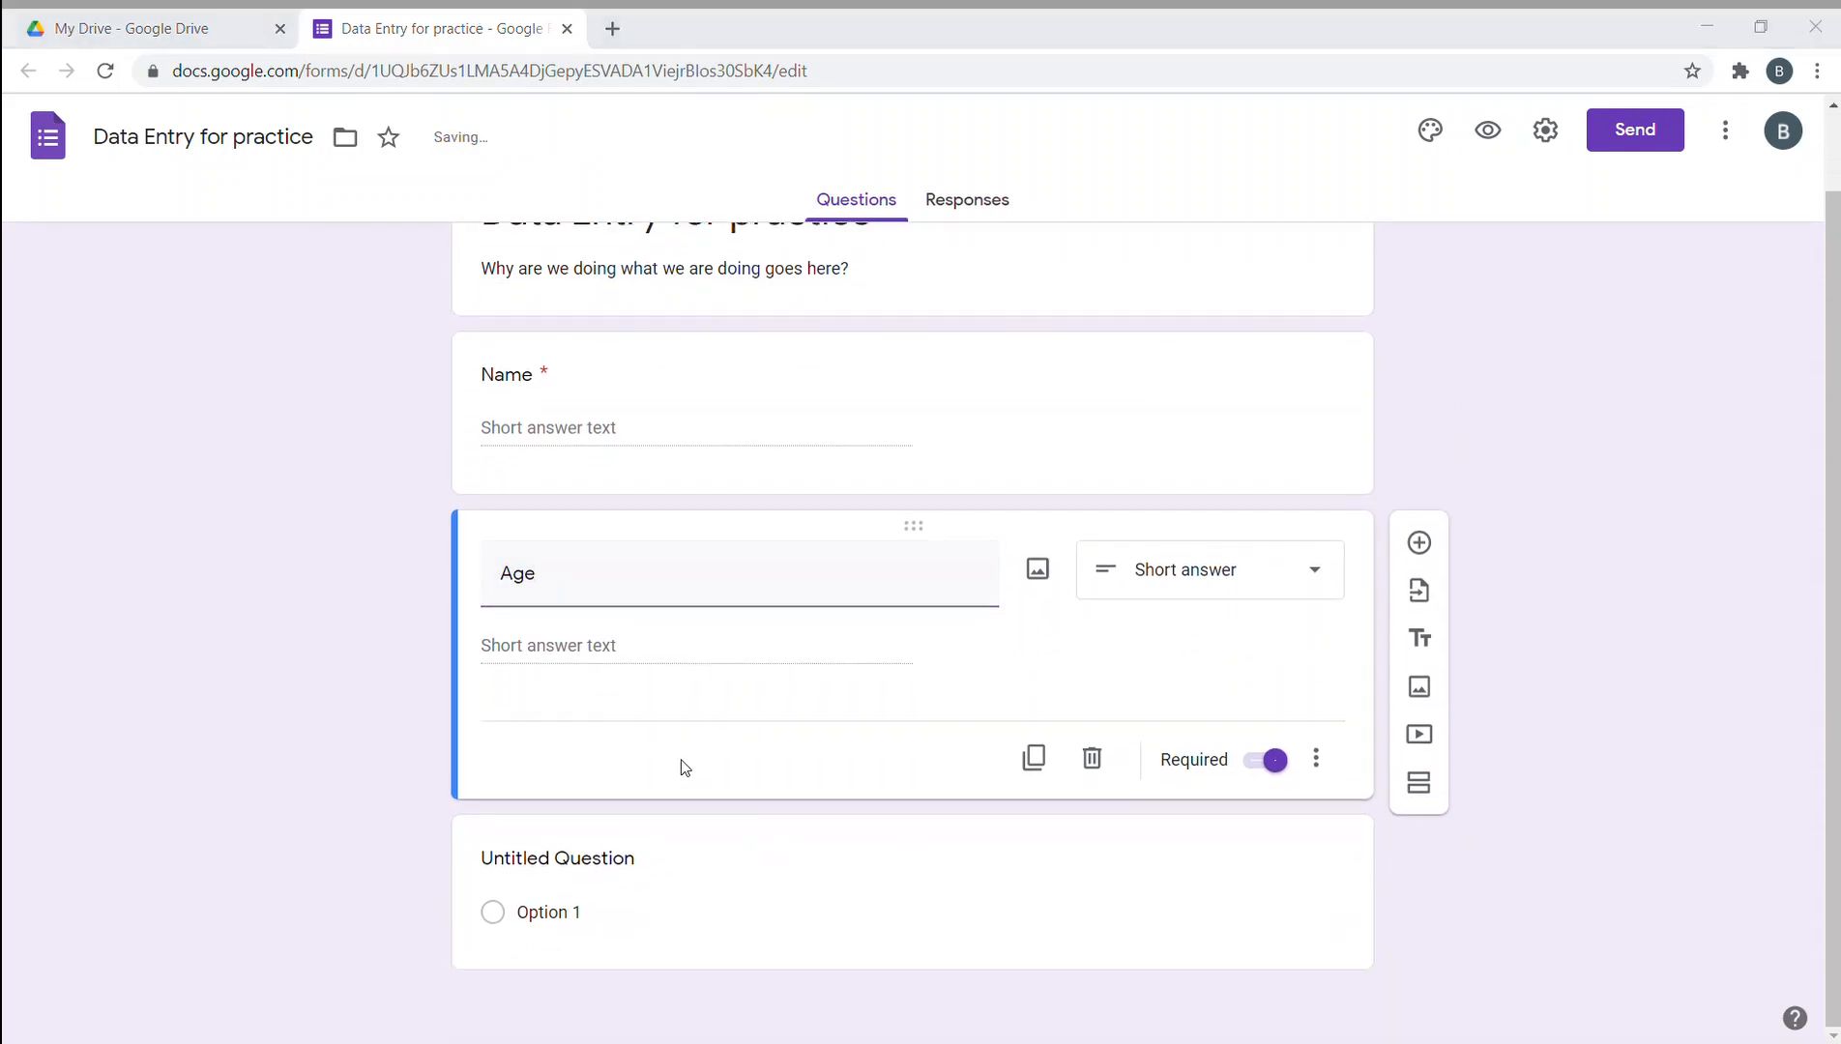
- Title the untitled question 'Mobile Number' and make it required
left_click(638, 864)
type("Mobil")
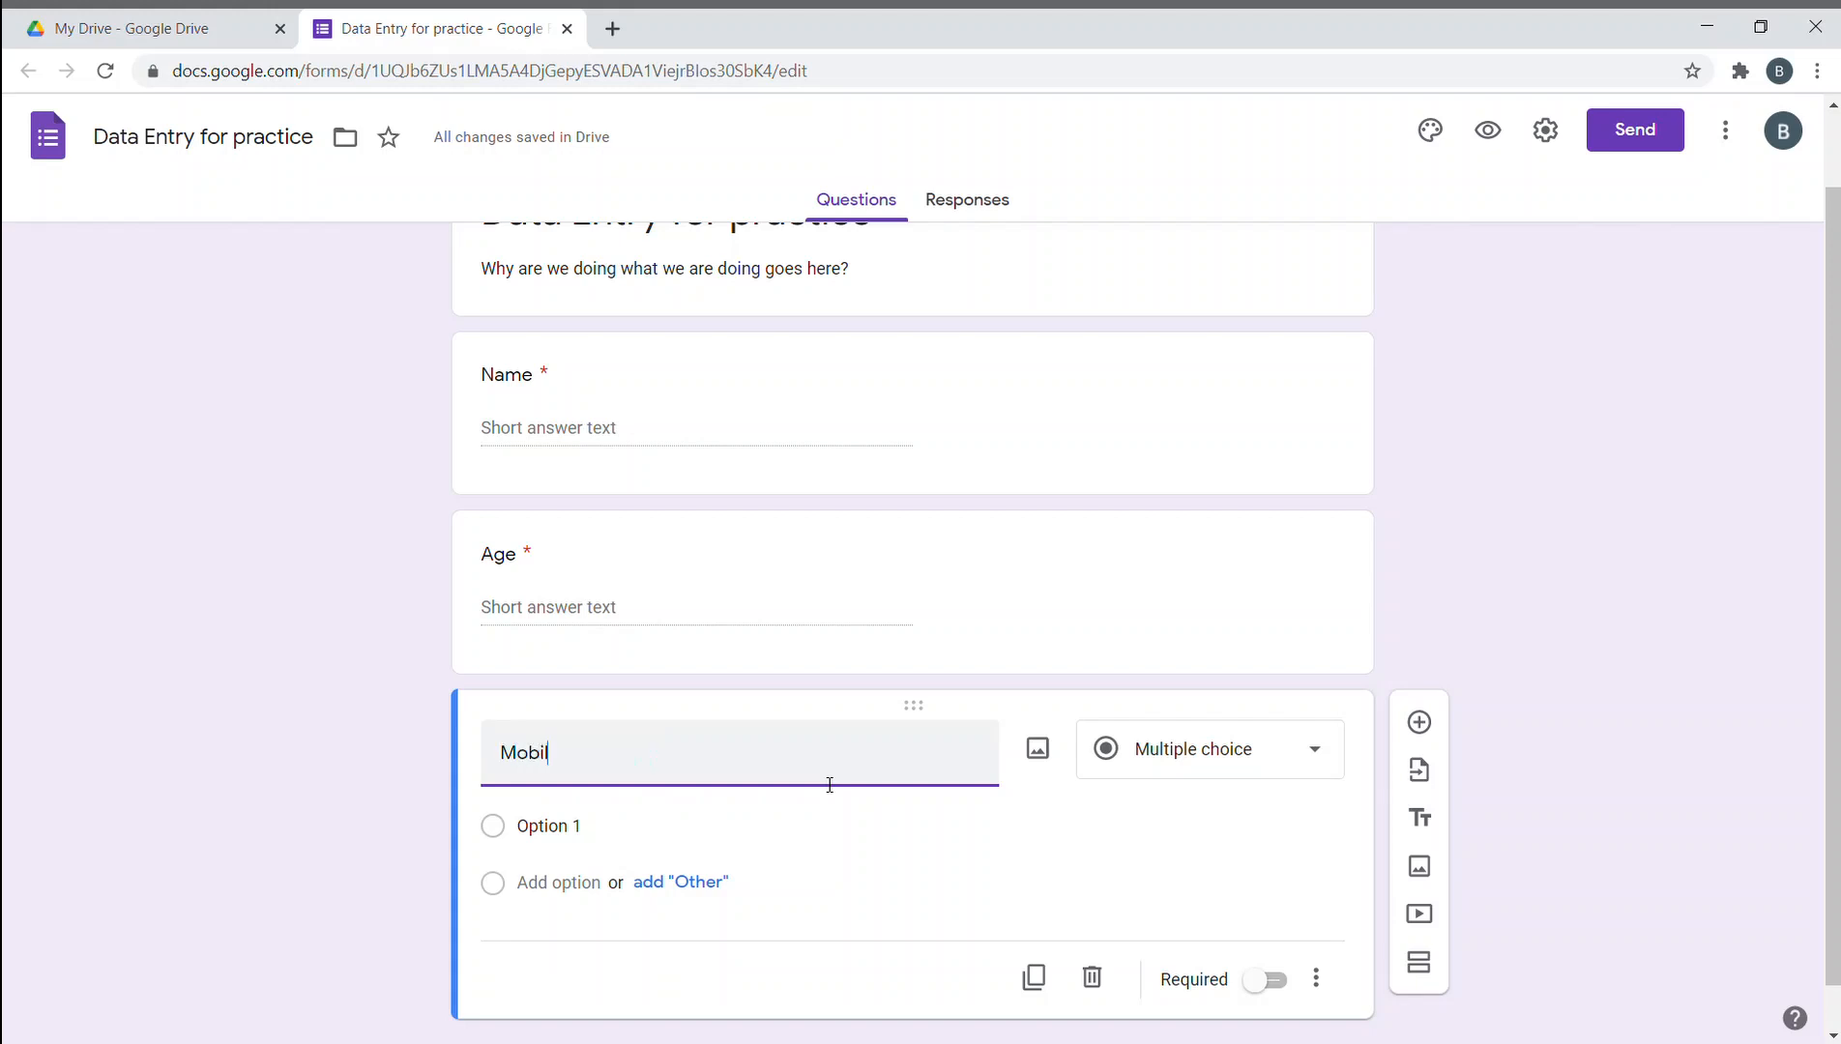
type("e Number")
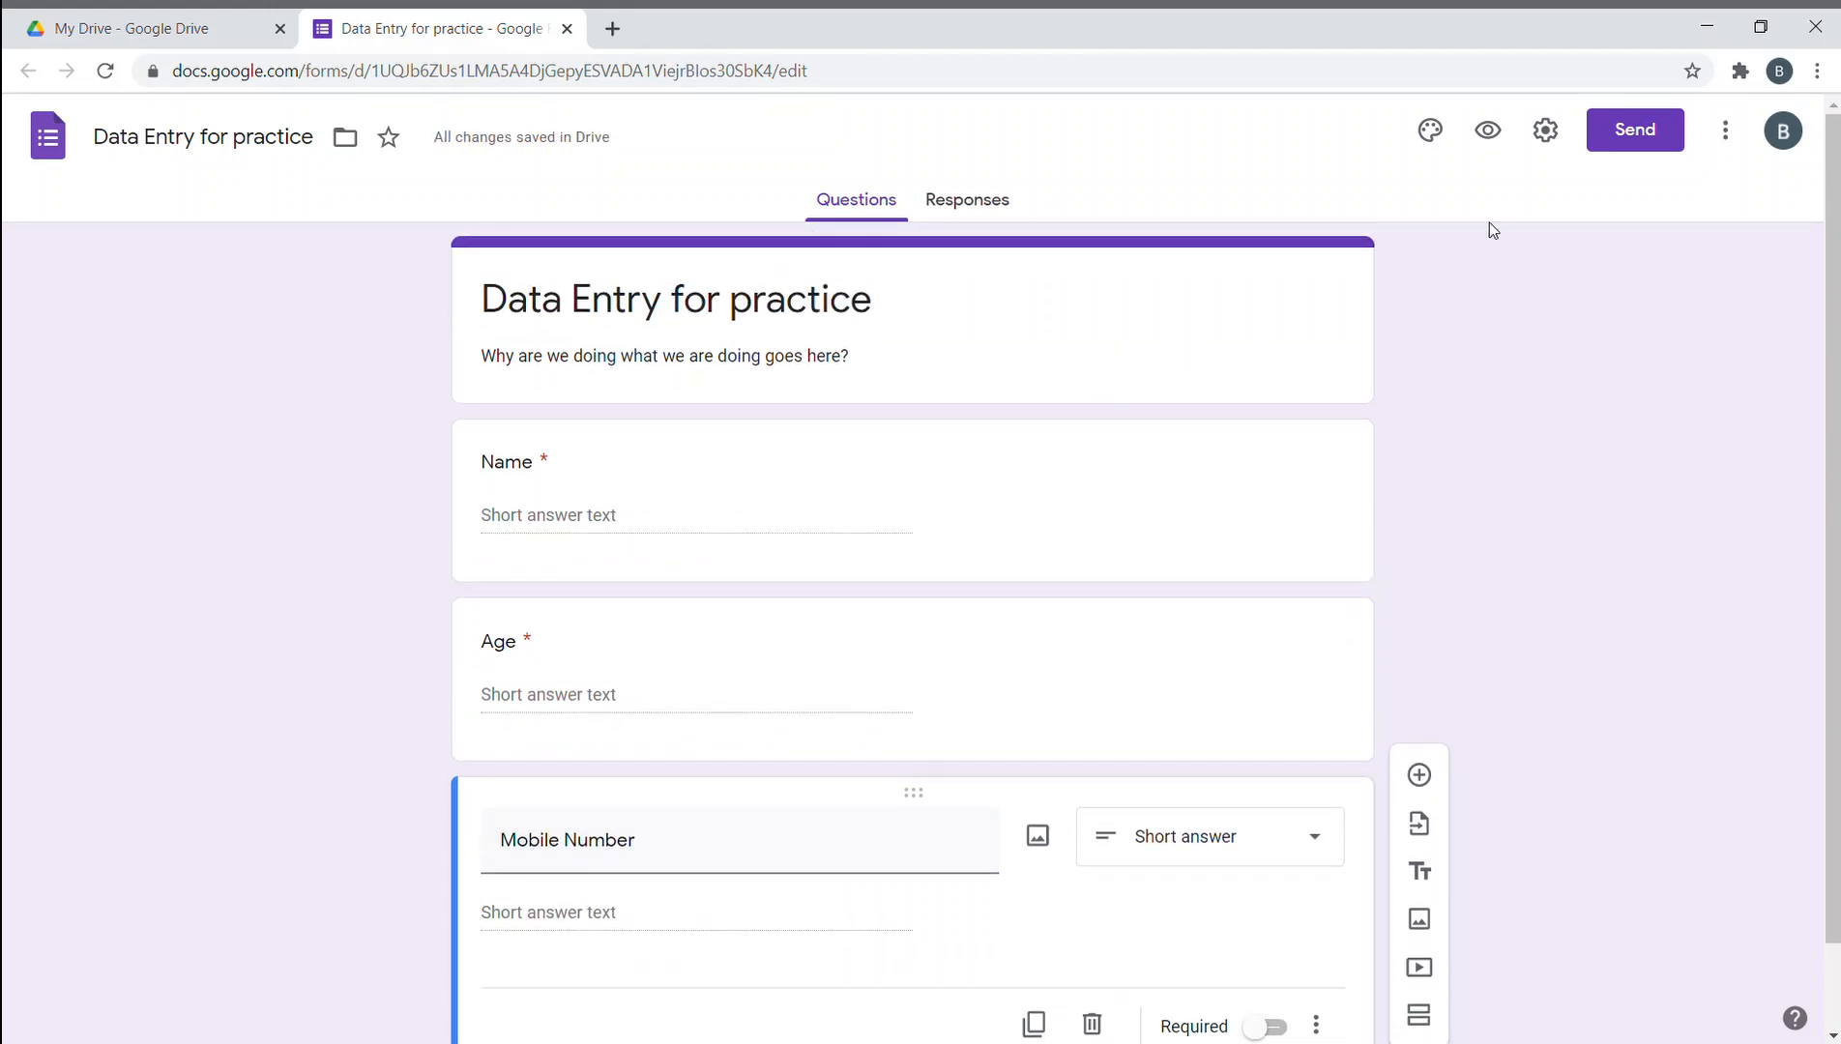
scroll(1450, 452, "down", 1)
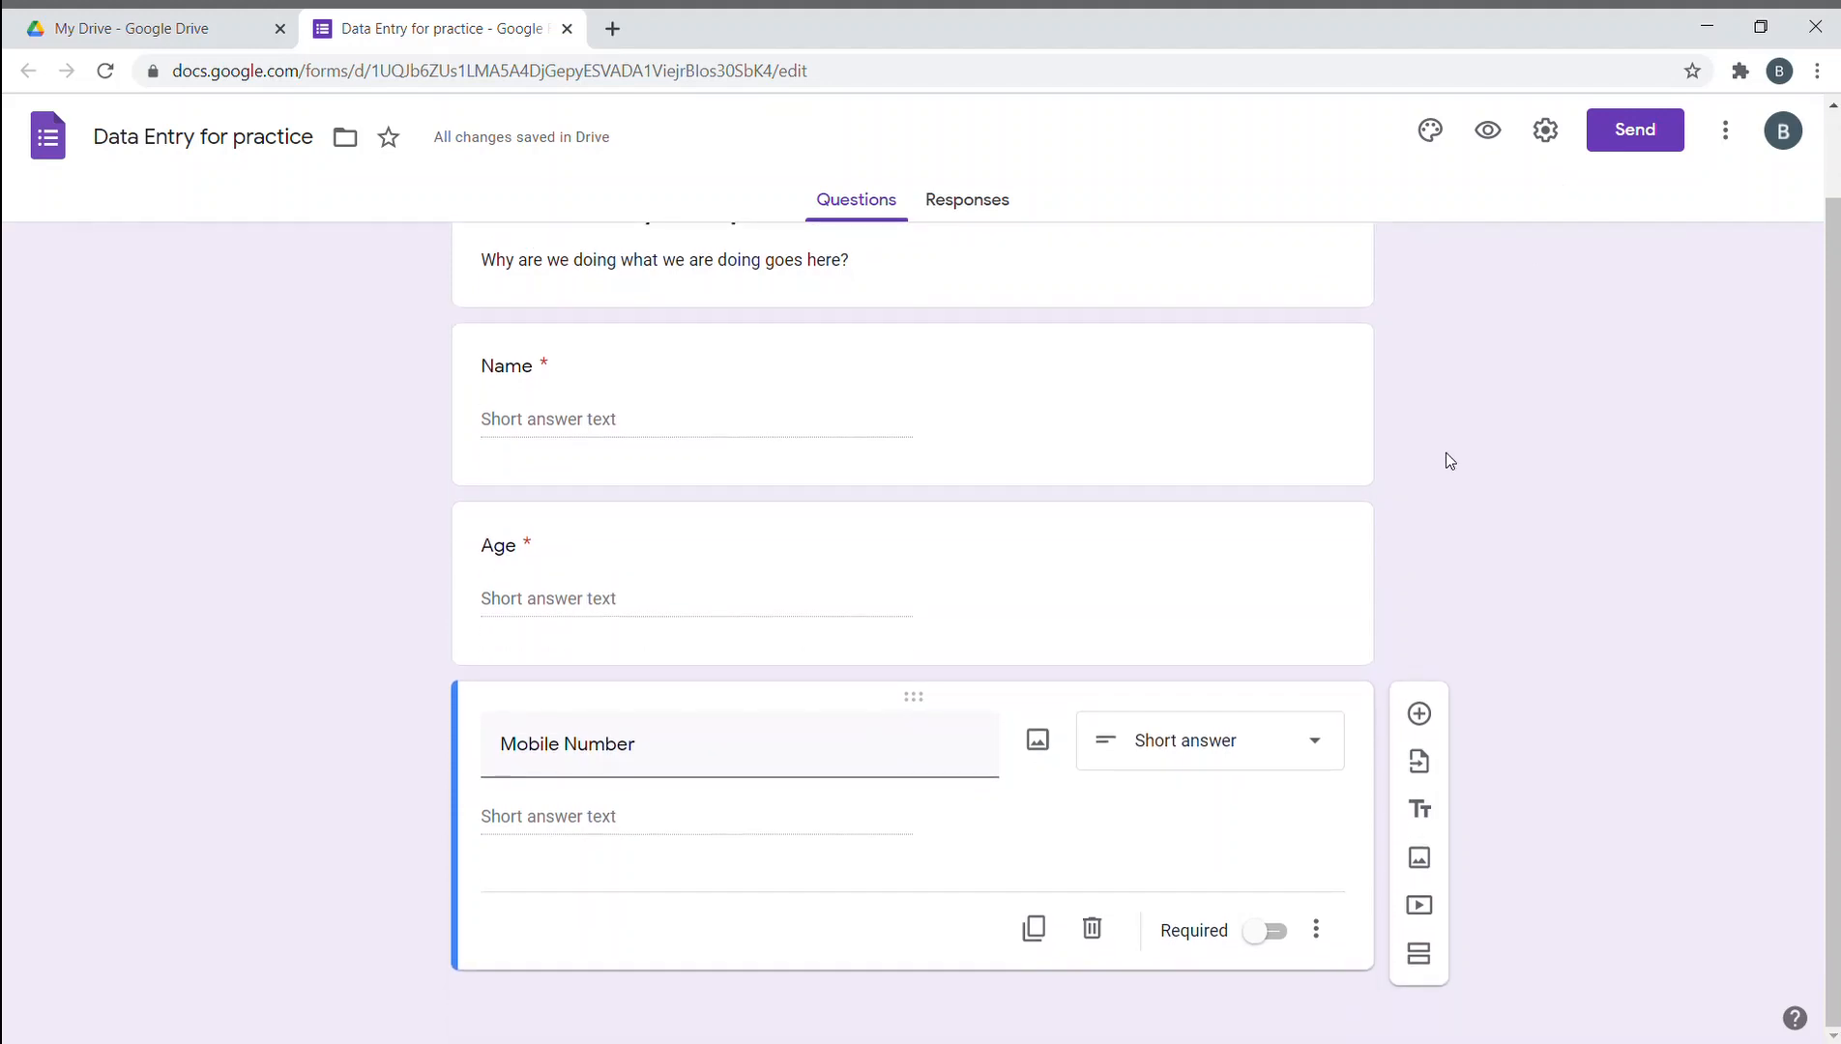
left_click(1268, 932)
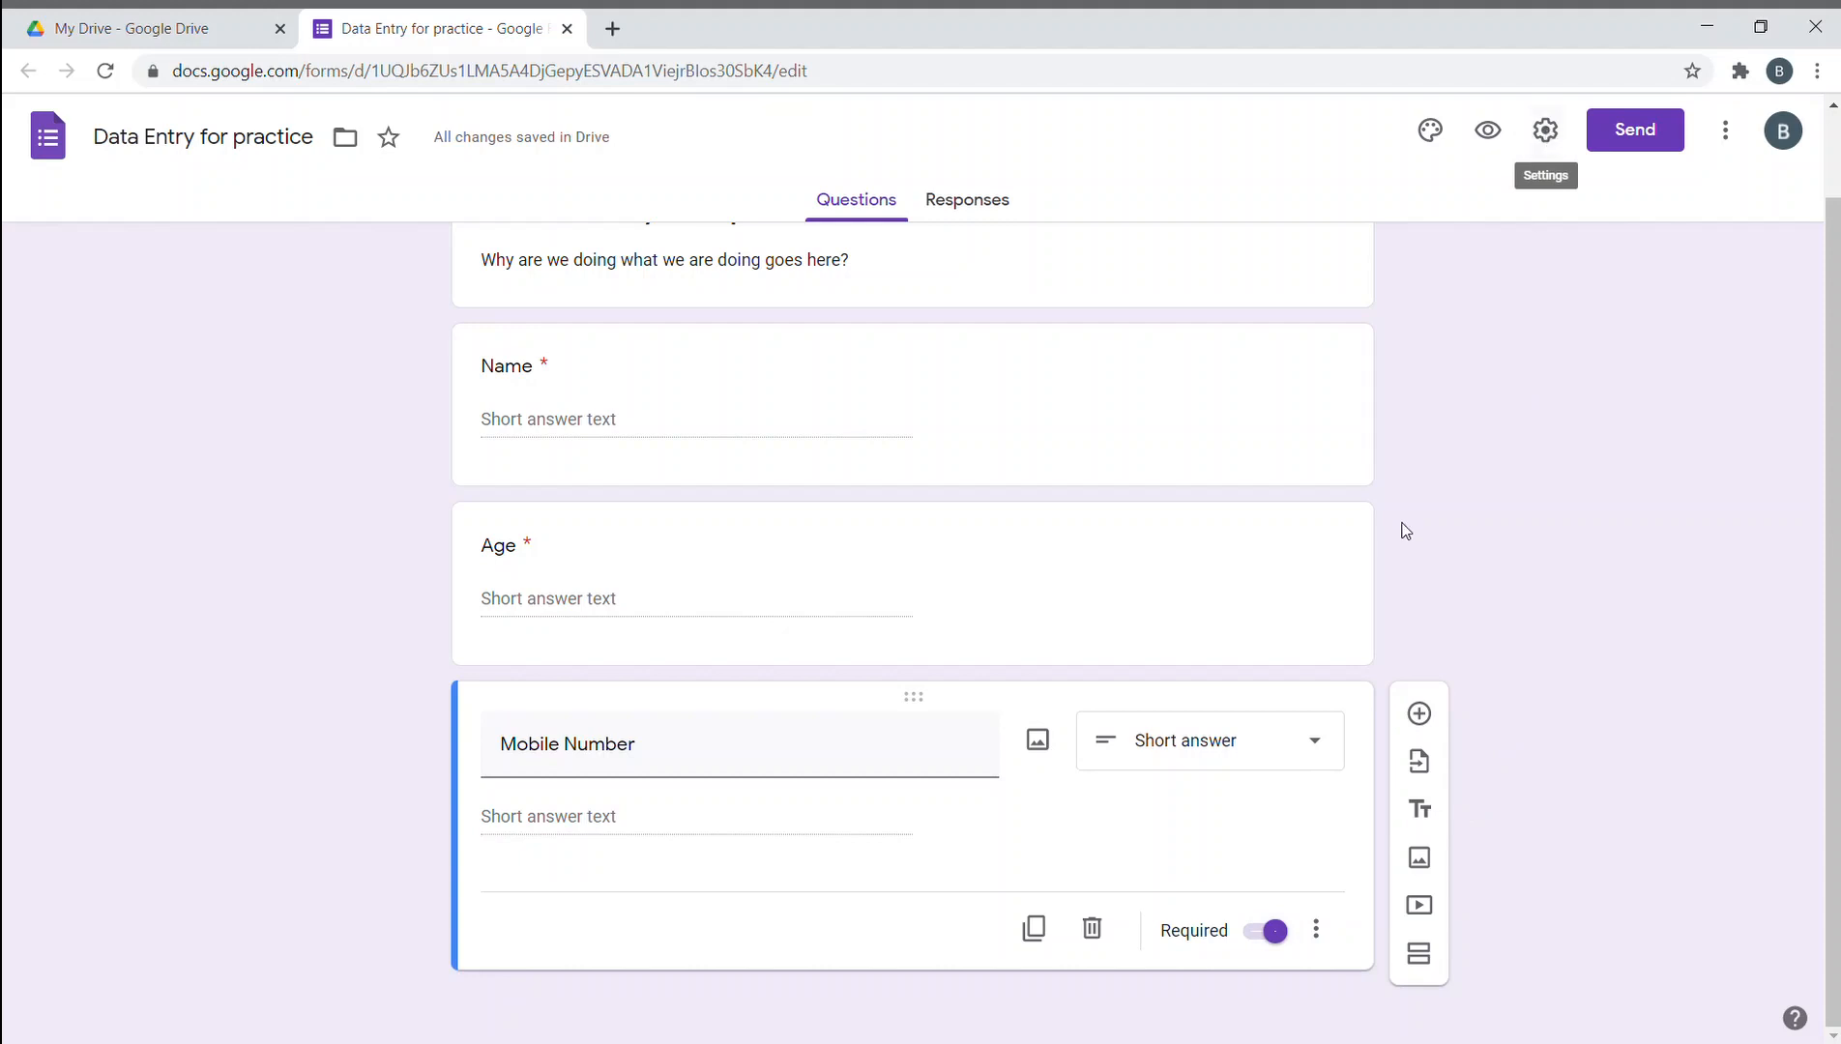
scroll(1407, 517, "up", 1)
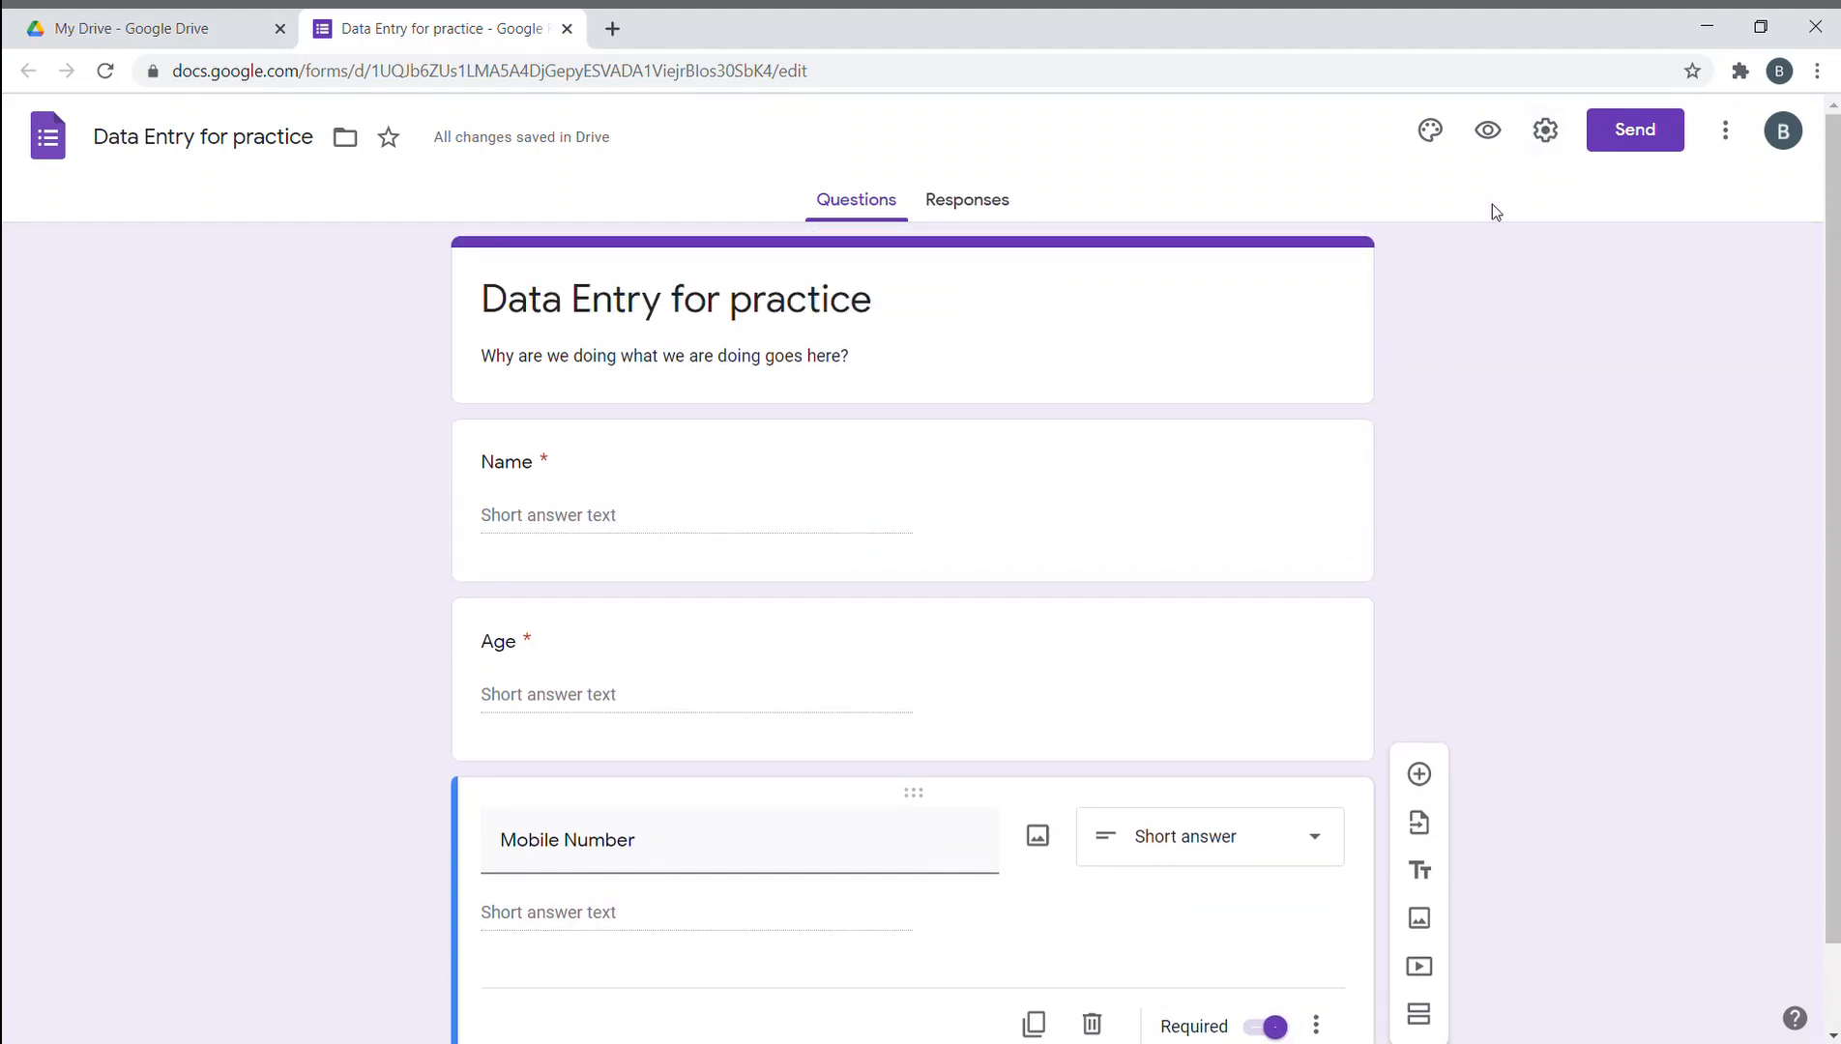
- Turn on email collection, a limit of one response, and response receipts set to Always
left_click(1547, 139)
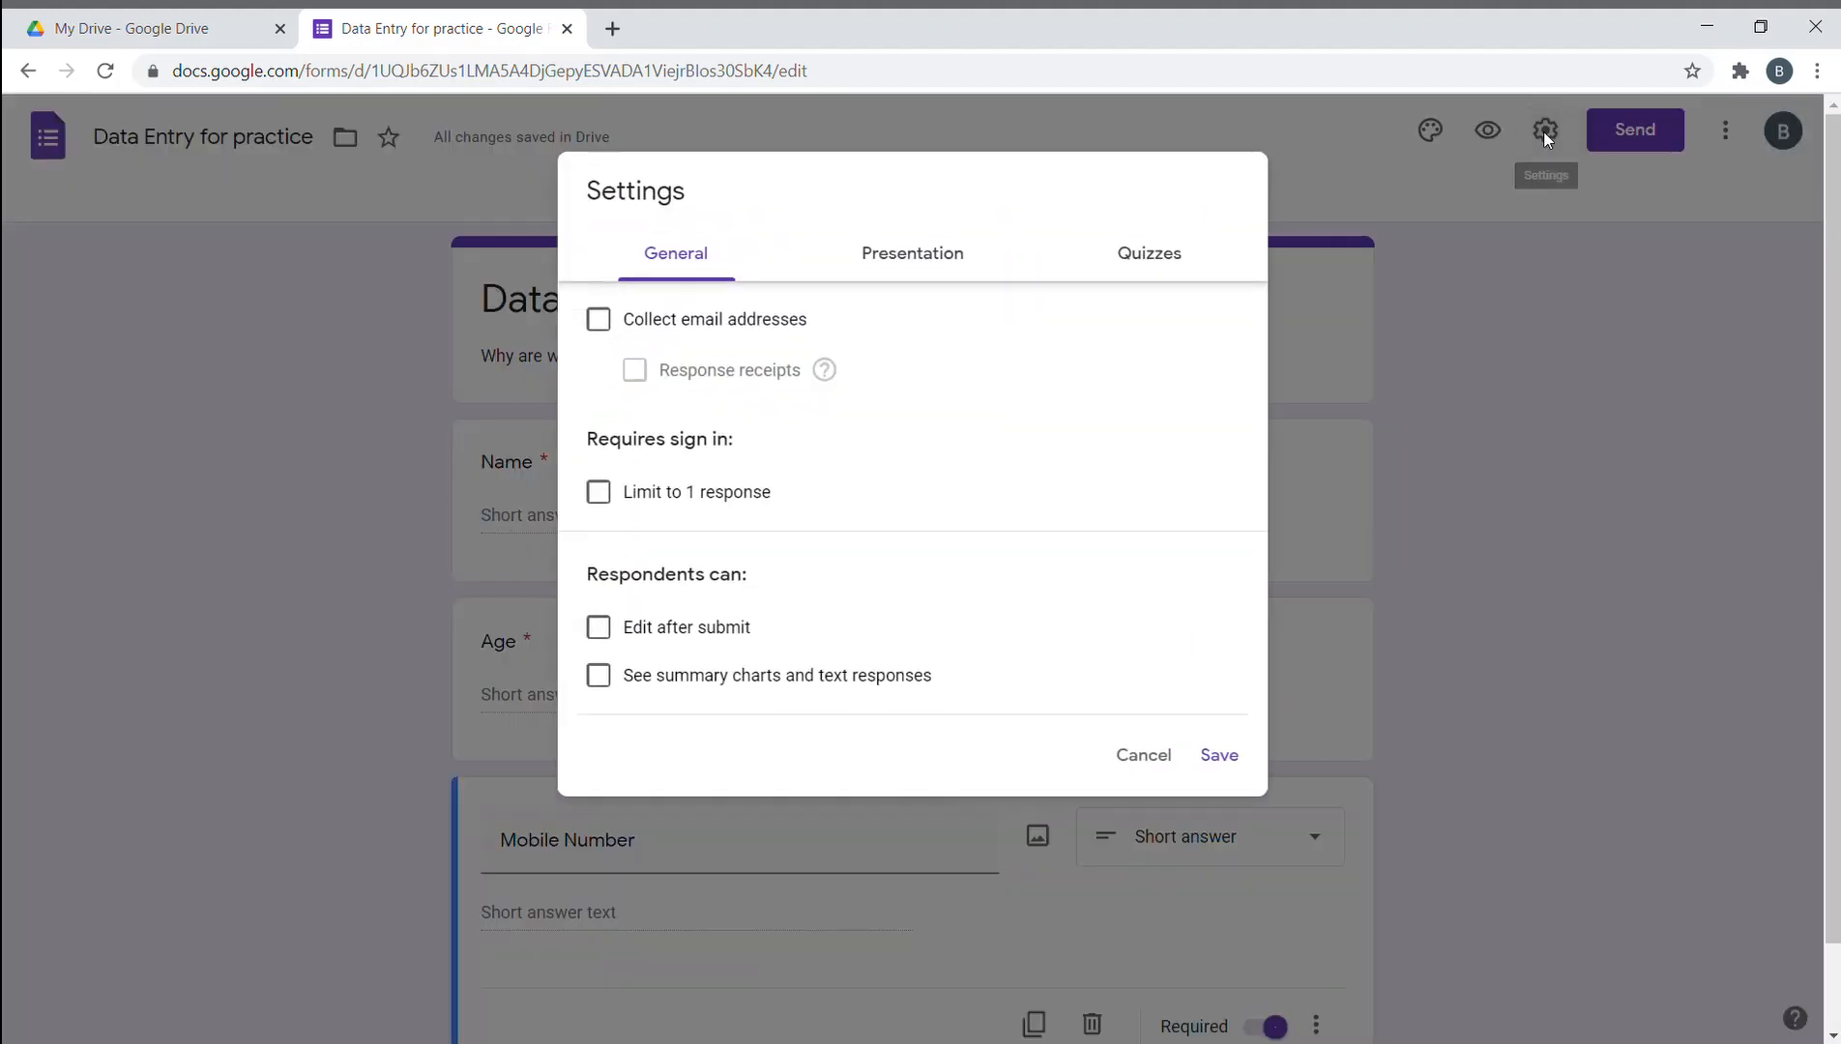
left_click(607, 333)
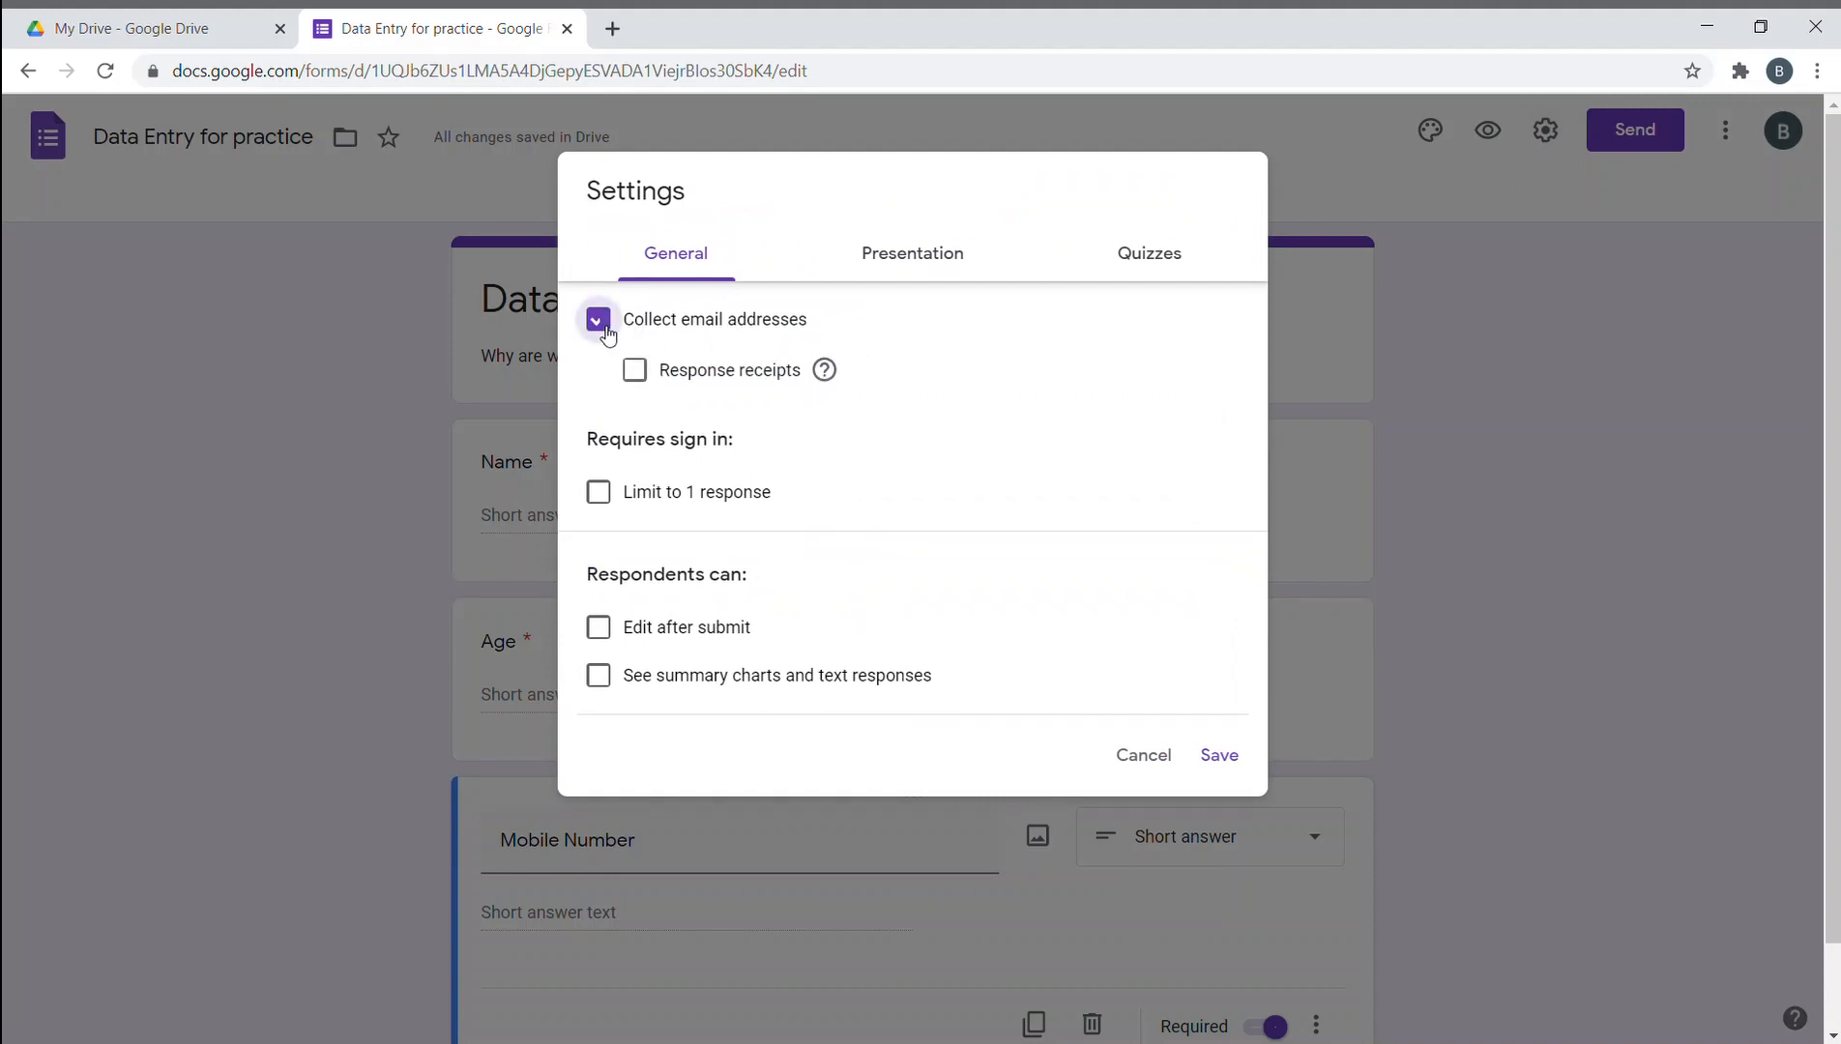
left_click(599, 493)
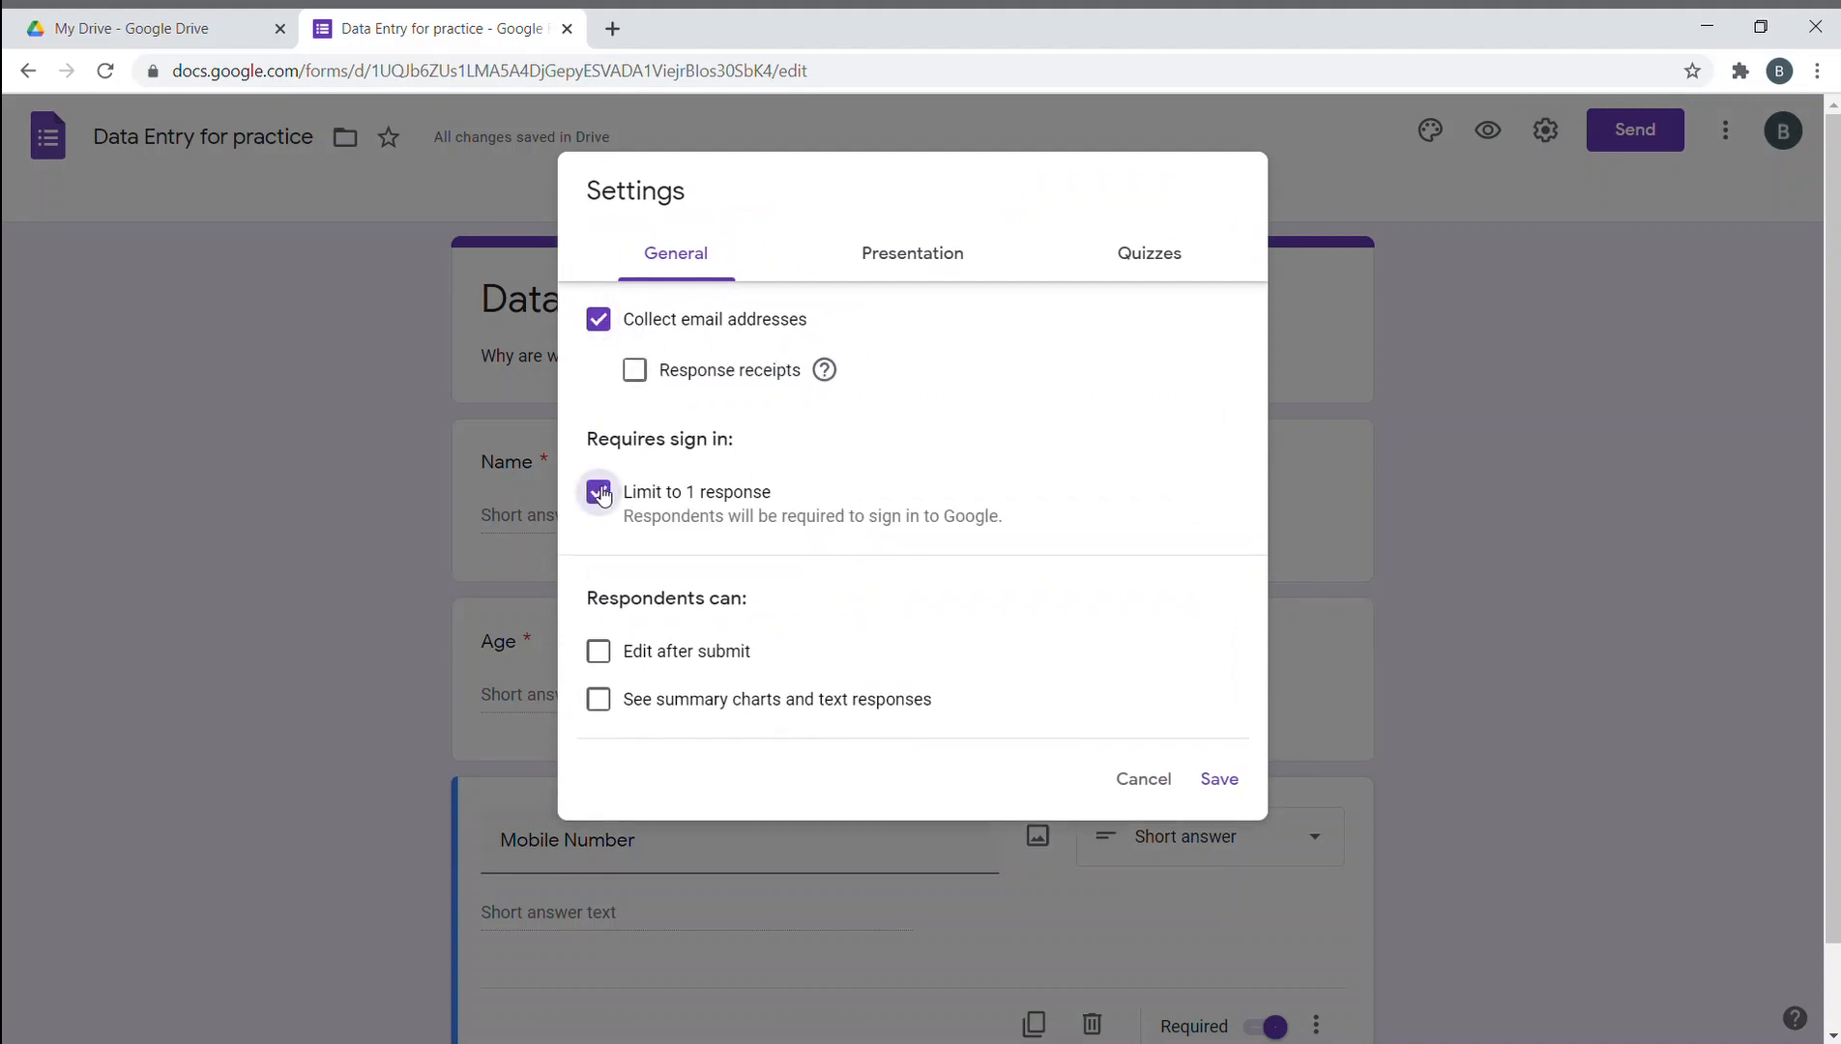
left_click(638, 377)
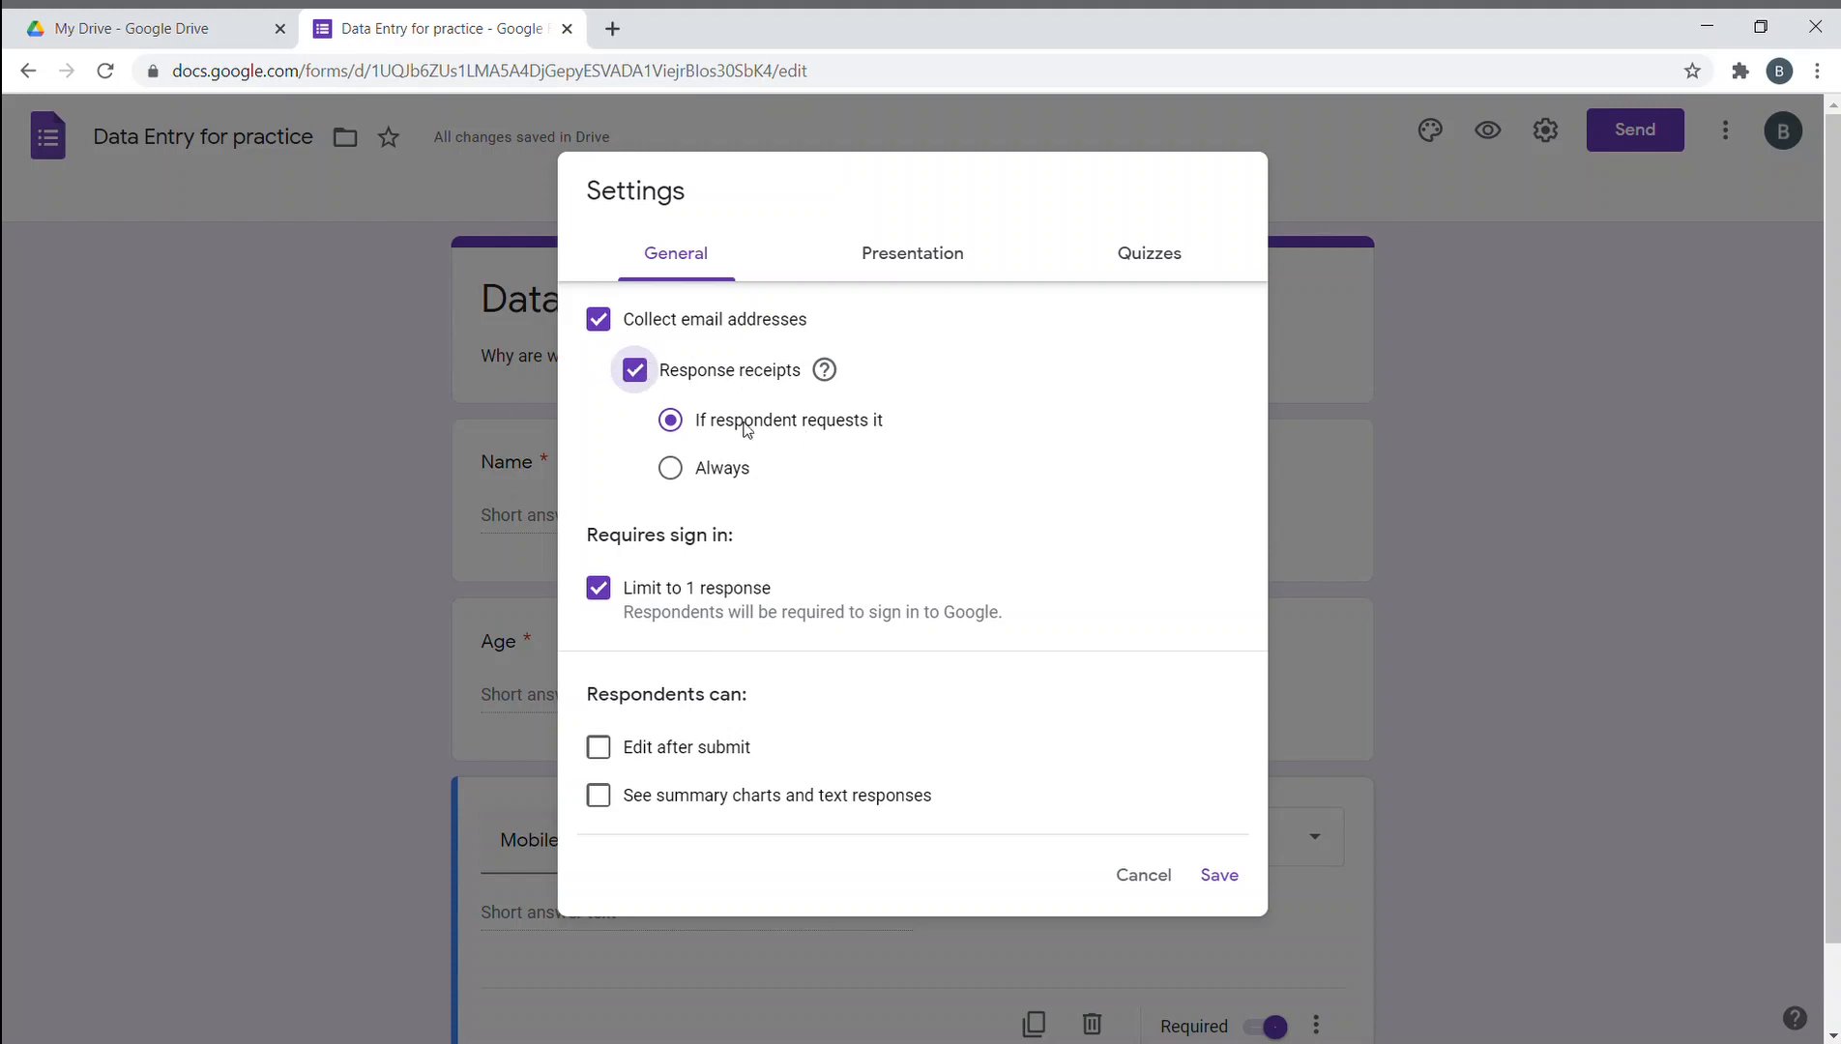
left_click(690, 470)
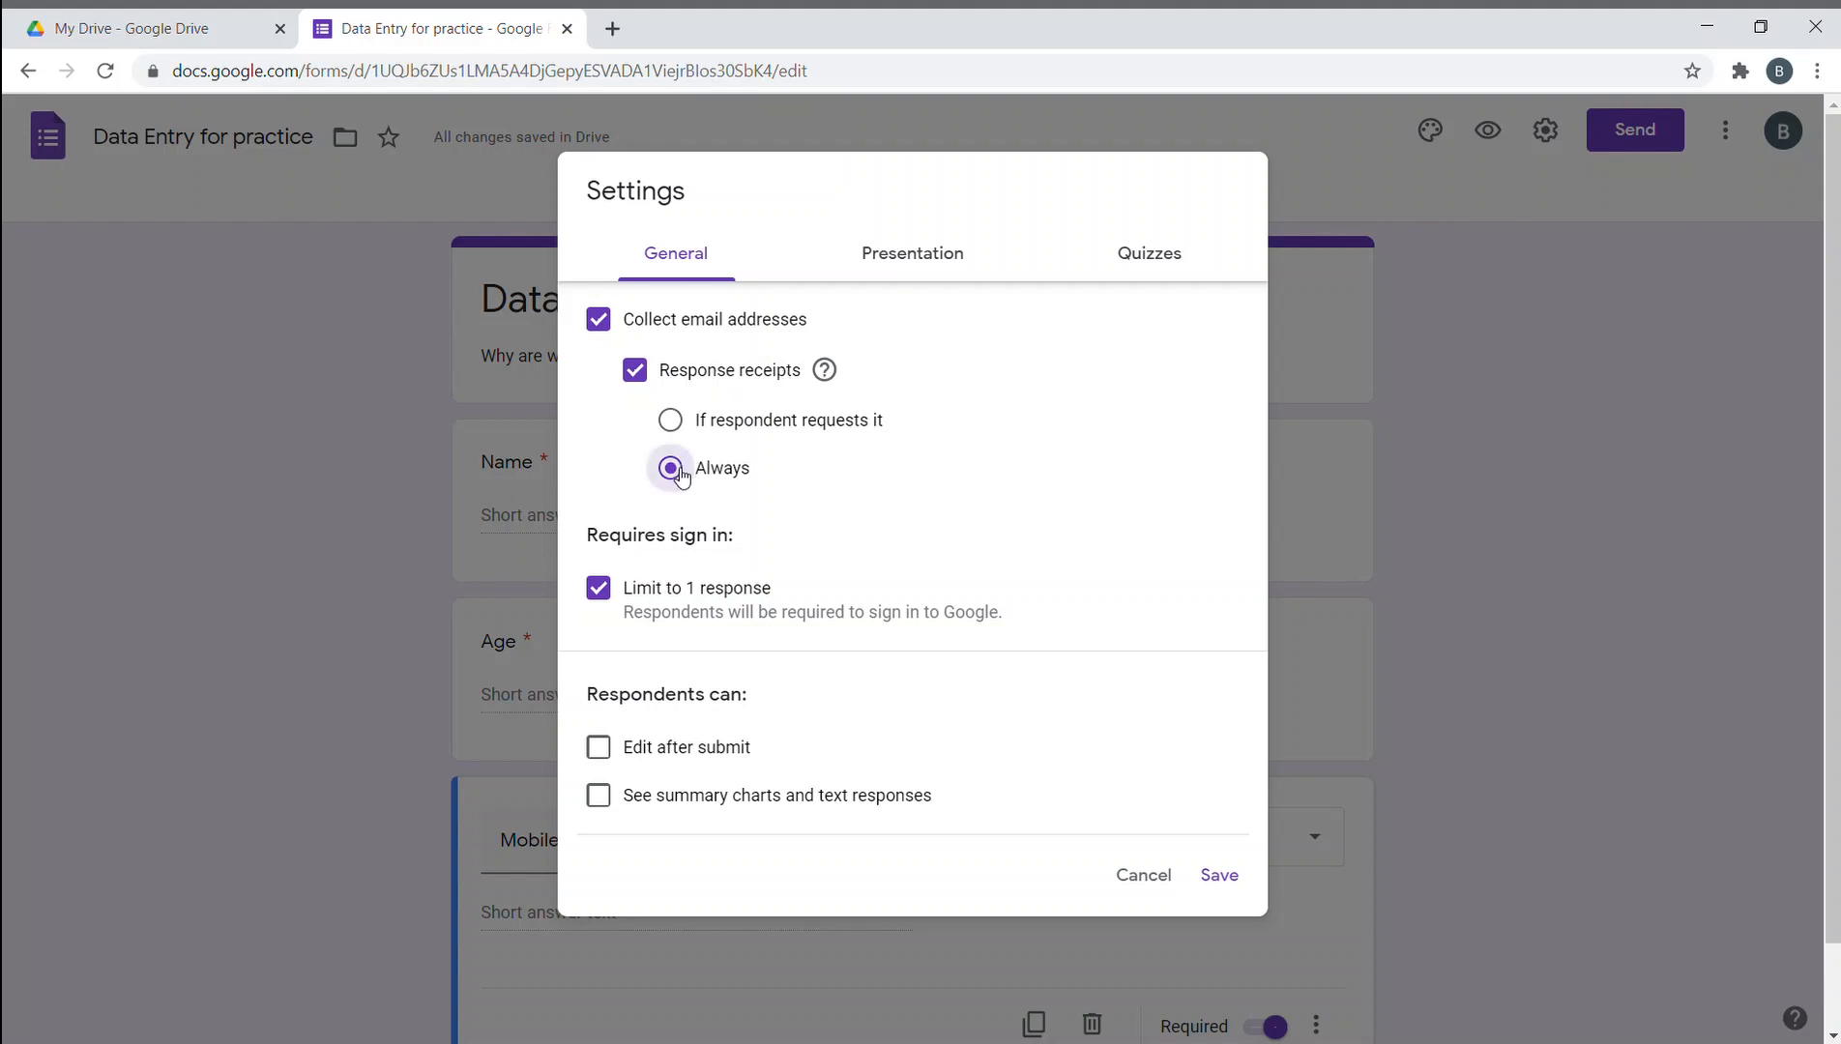
left_click(609, 592)
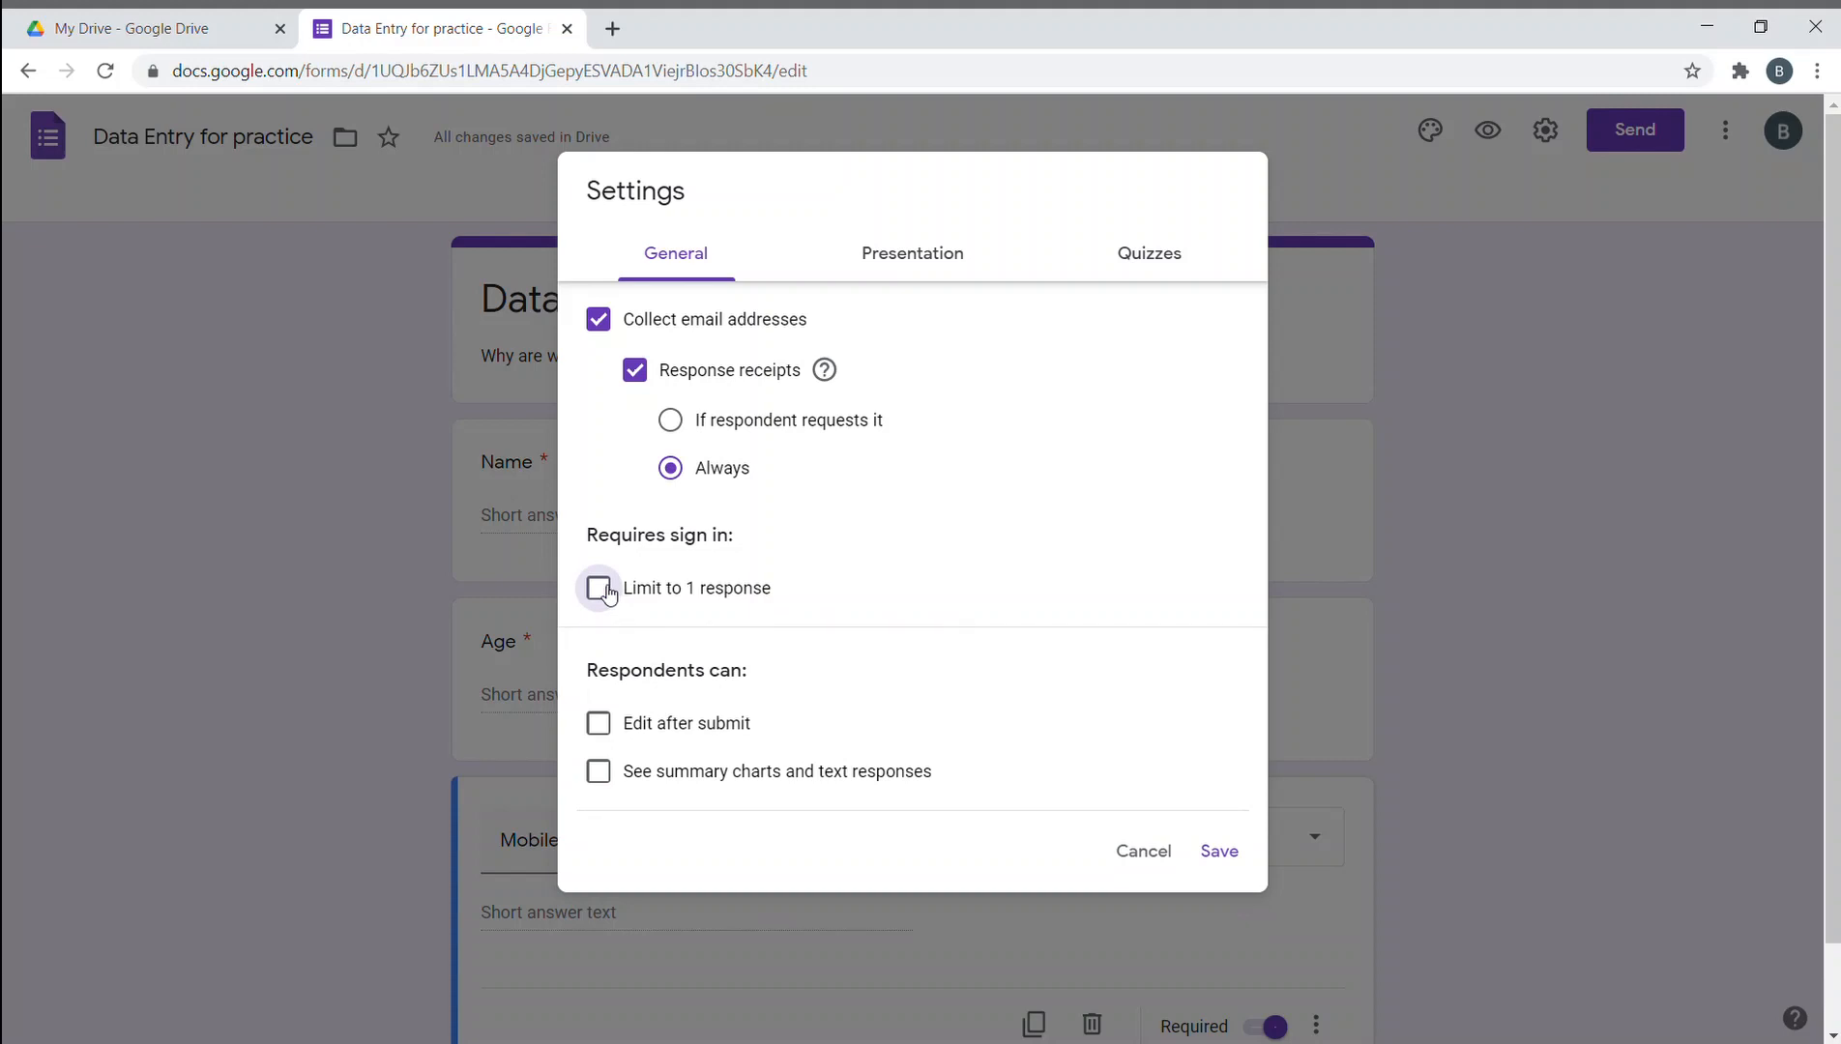
left_click(604, 589)
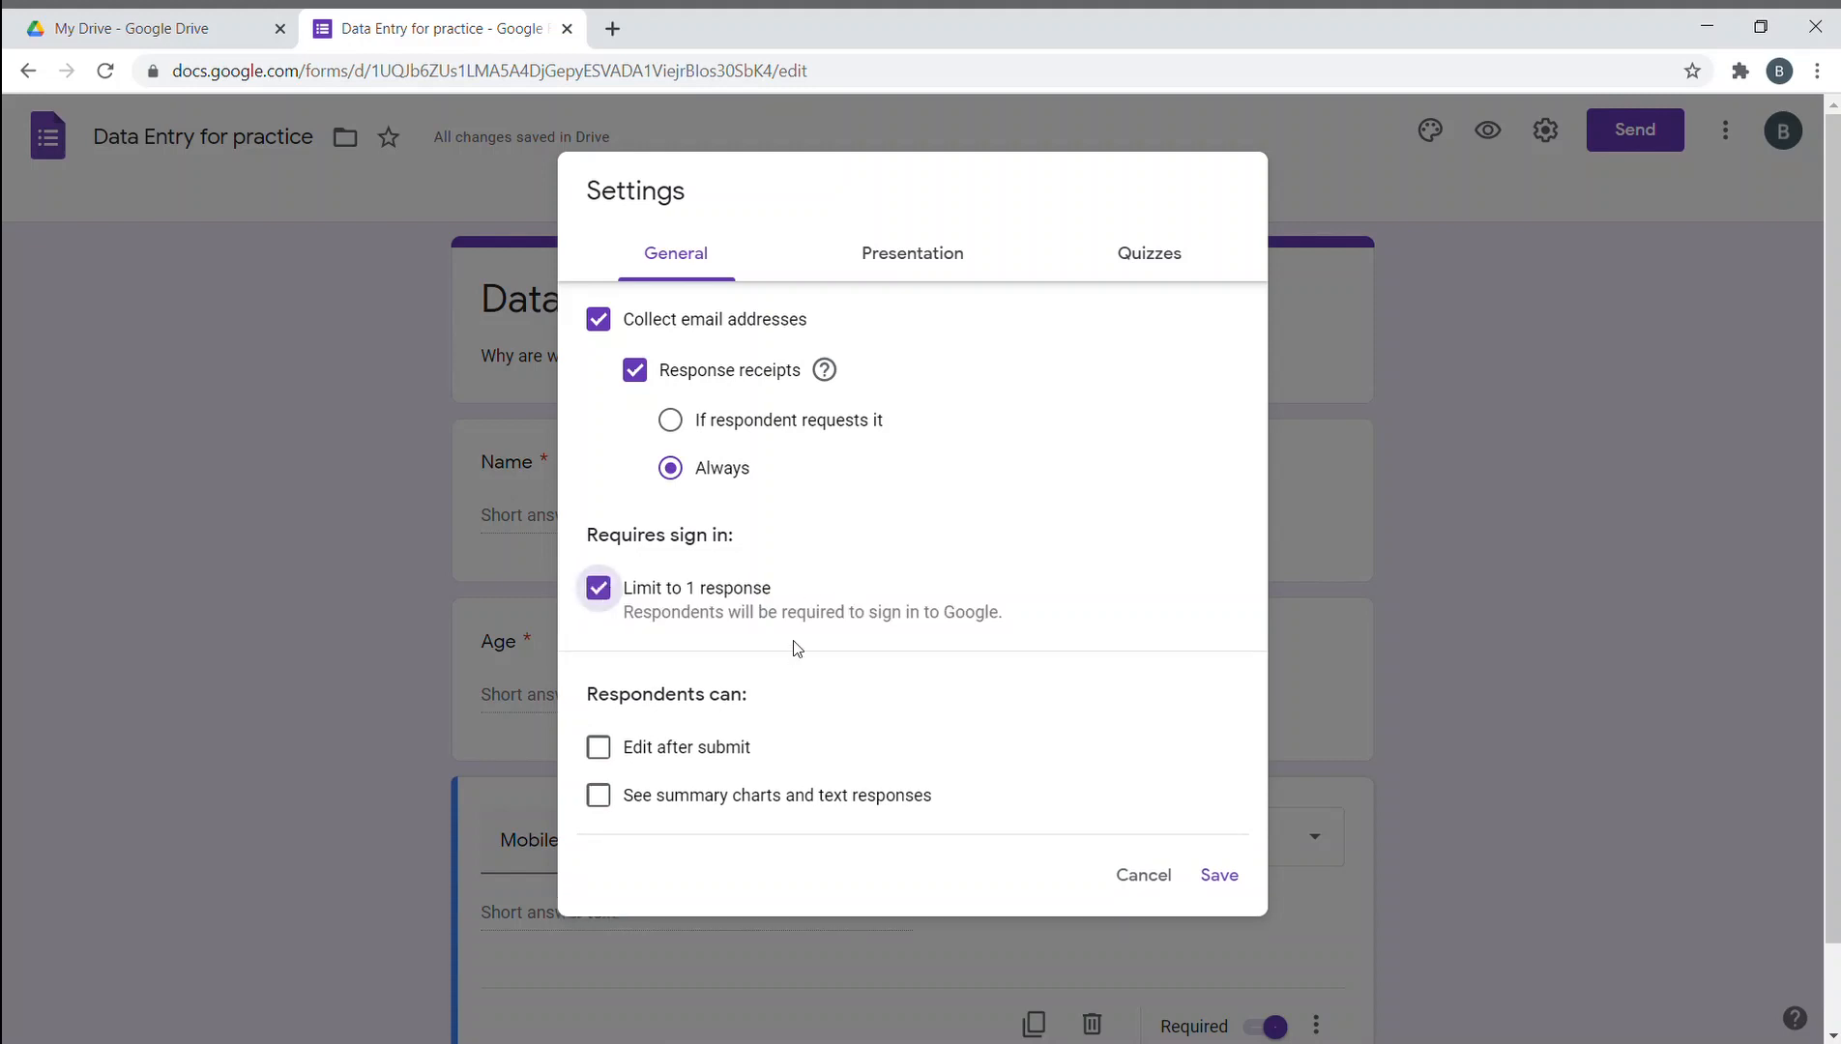
left_click(601, 759)
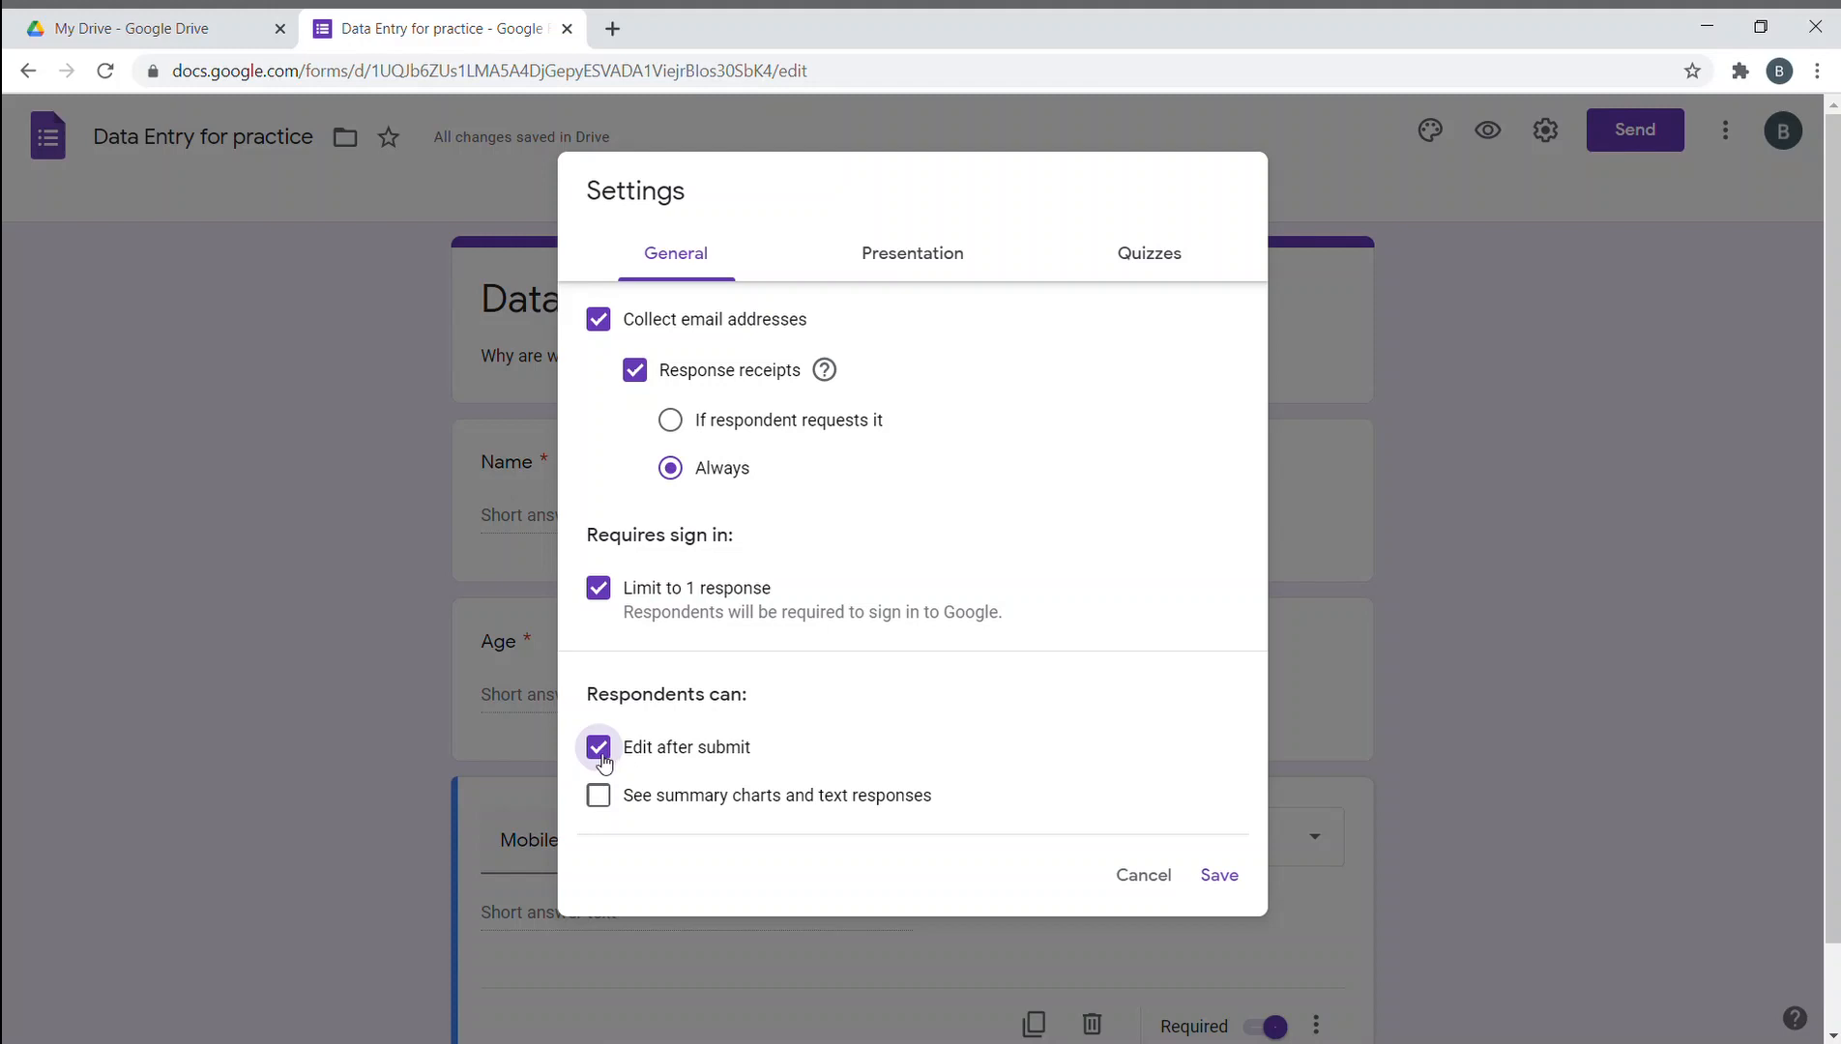
left_click(598, 748)
left_click(609, 798)
left_click(609, 797)
- Enable Show progress bar and enter confirmation message 'Your Response has been submitted... P.s. you are cute:)'
left_click(924, 273)
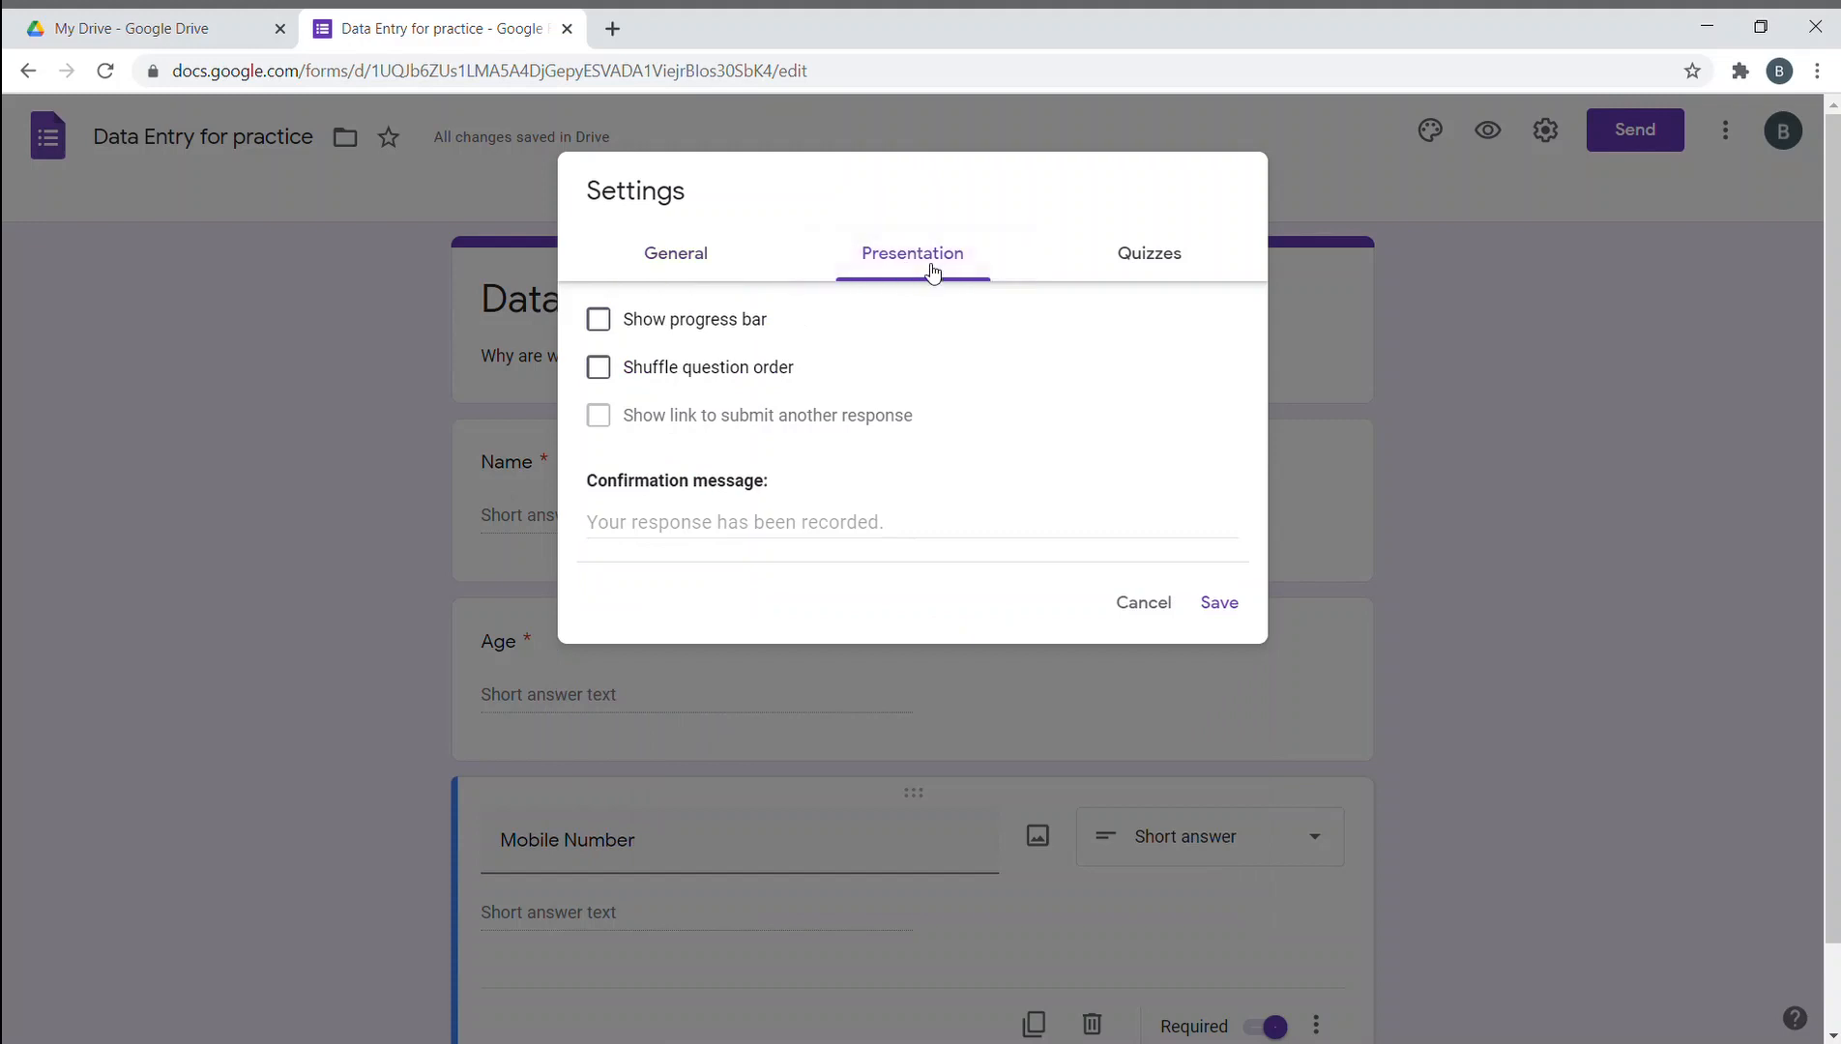
left_click(605, 338)
left_click(962, 539)
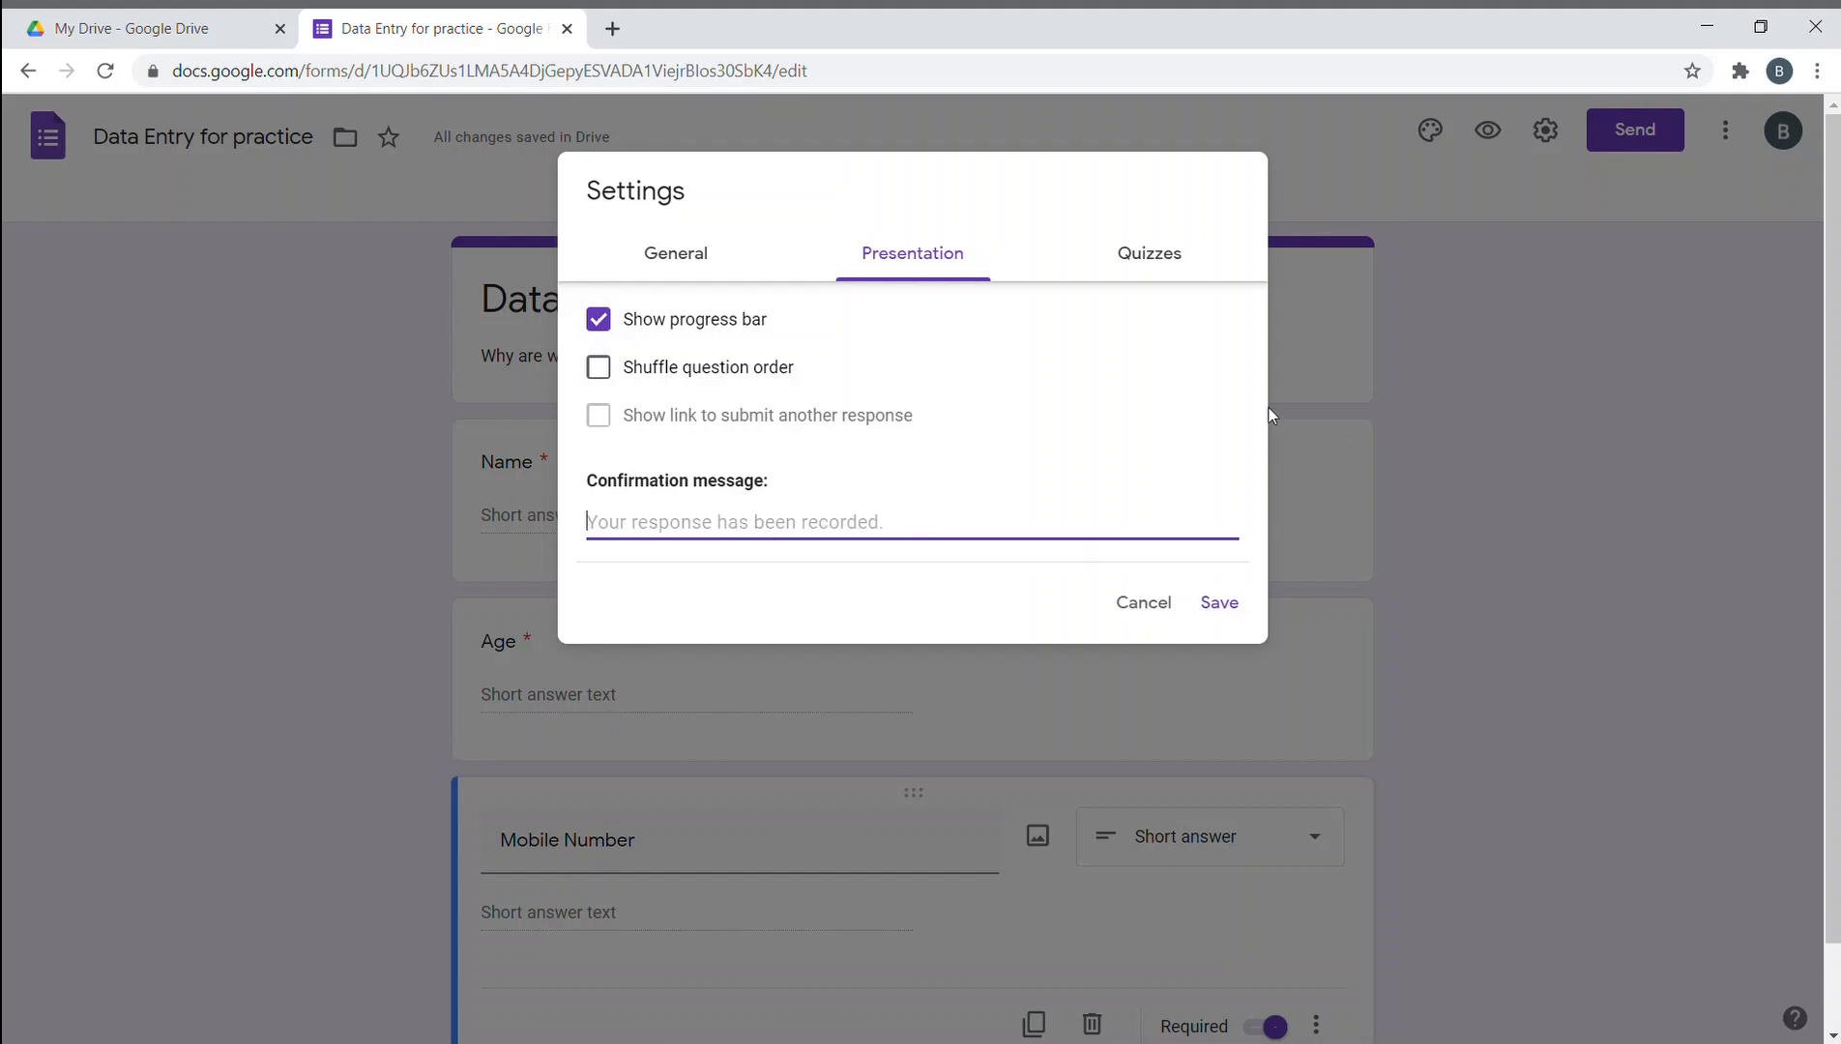
type("Your Re")
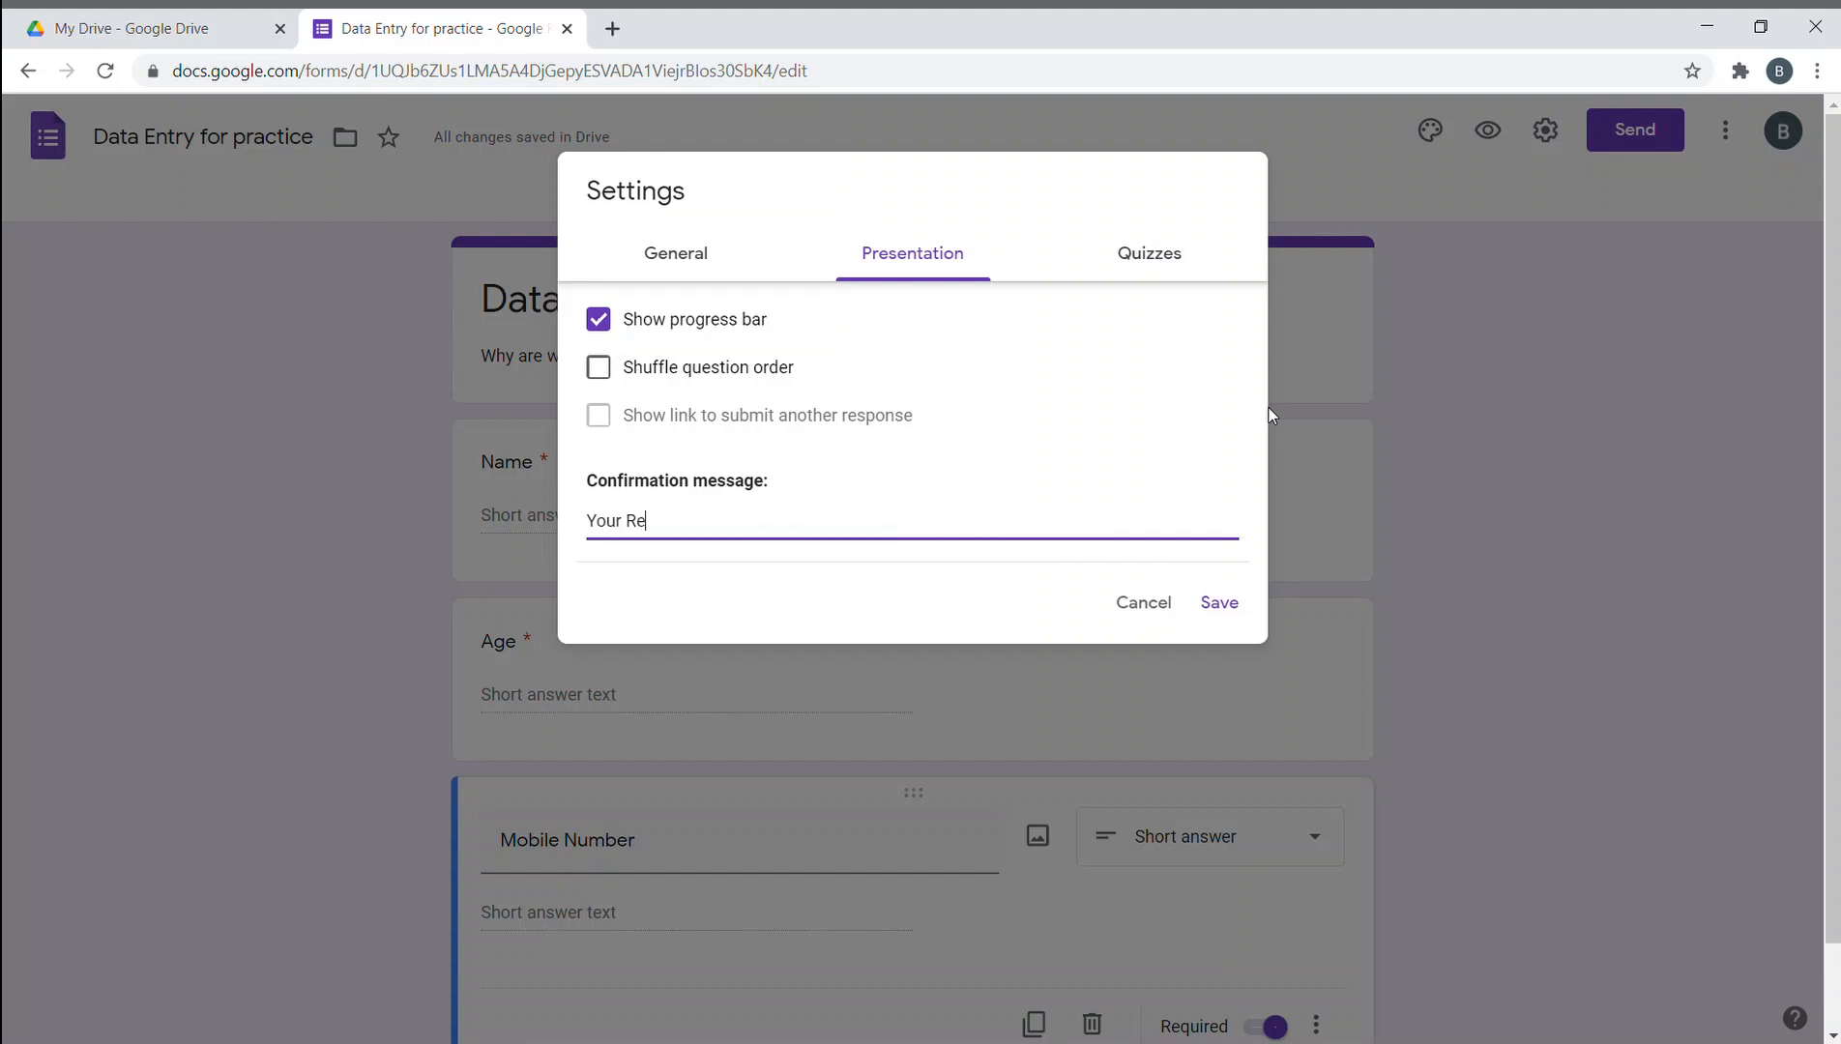
type("sponse has been submit")
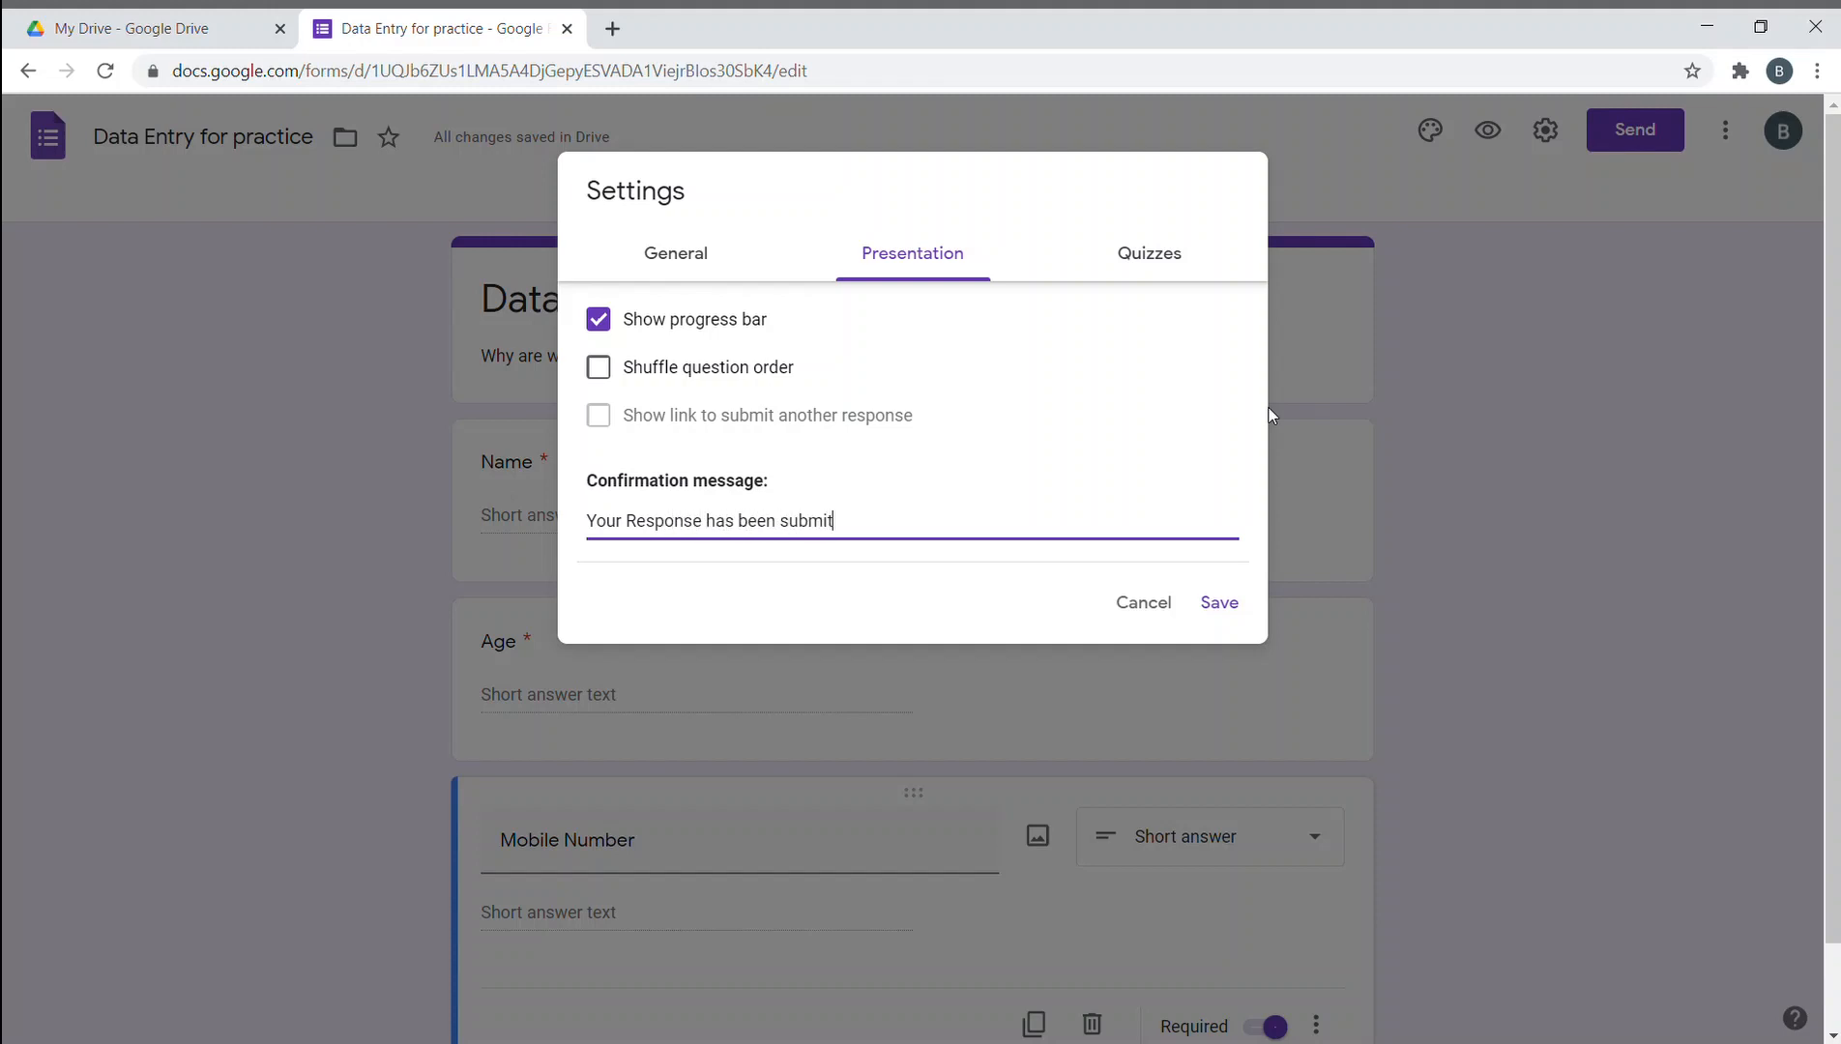
type("ted... P.s. you are cute:)")
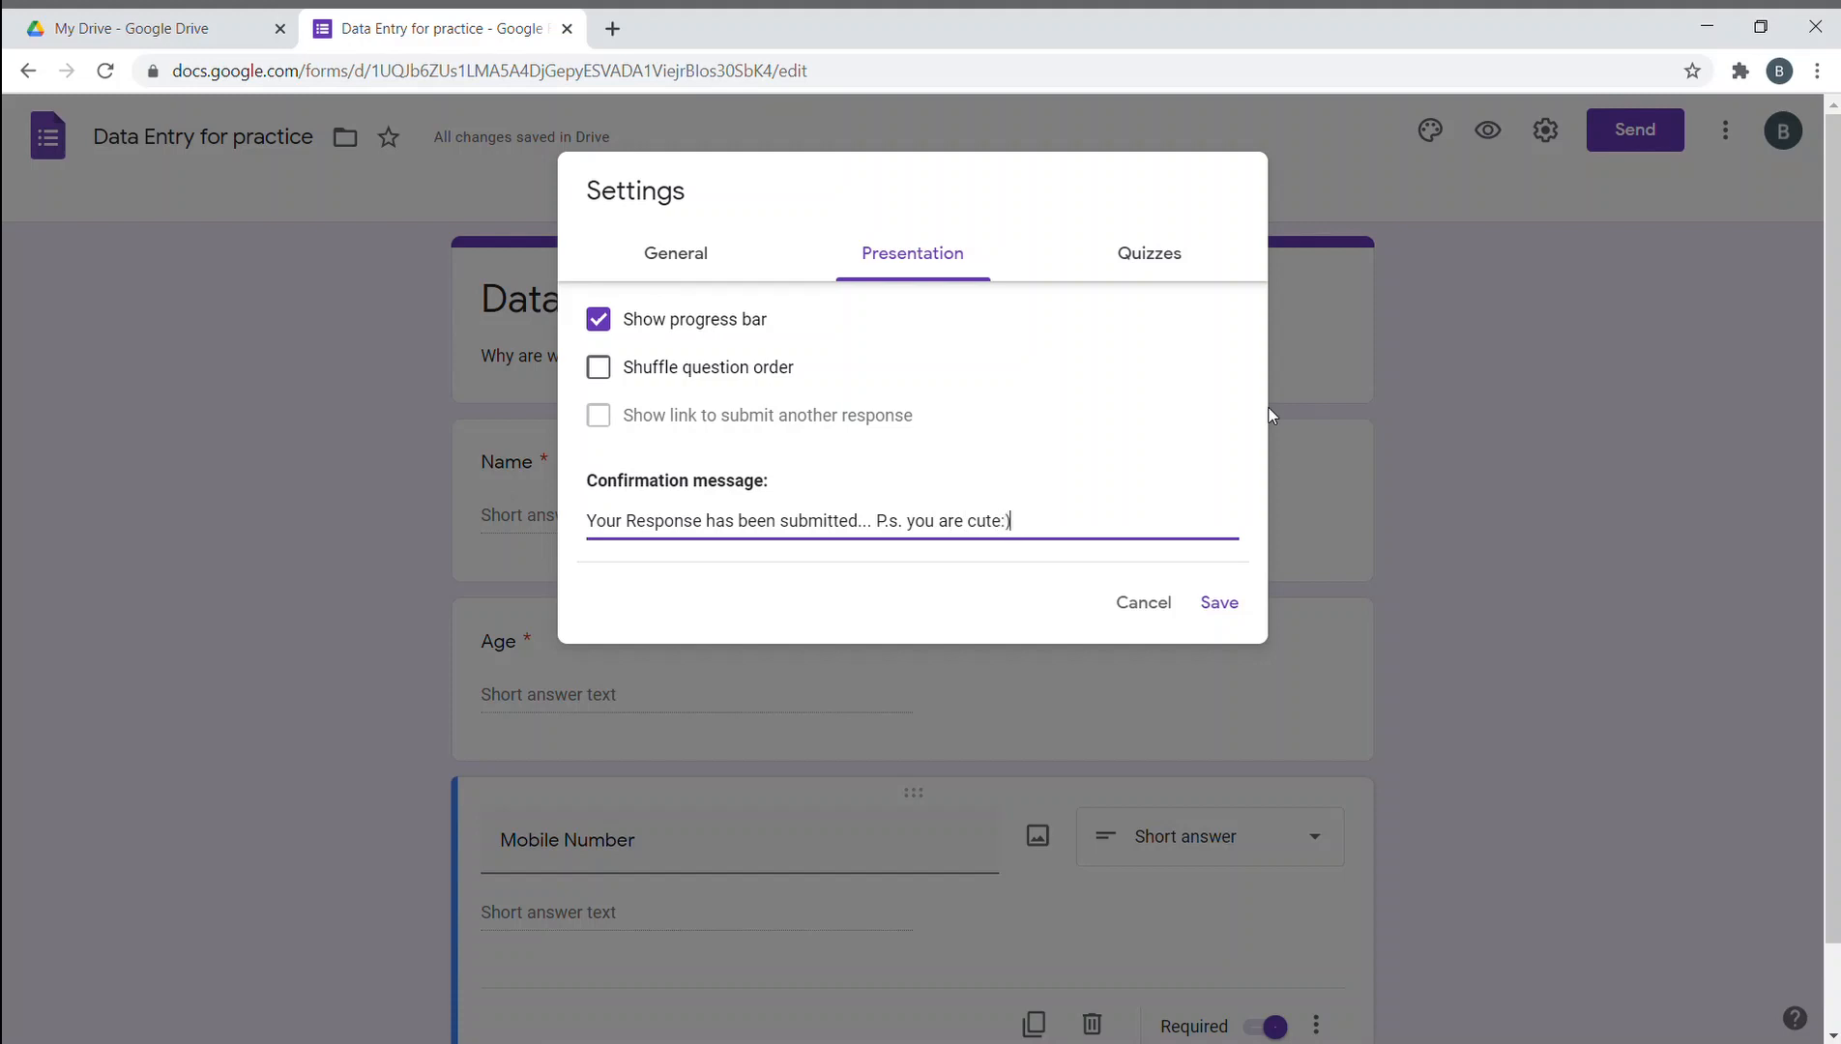
left_click(1136, 257)
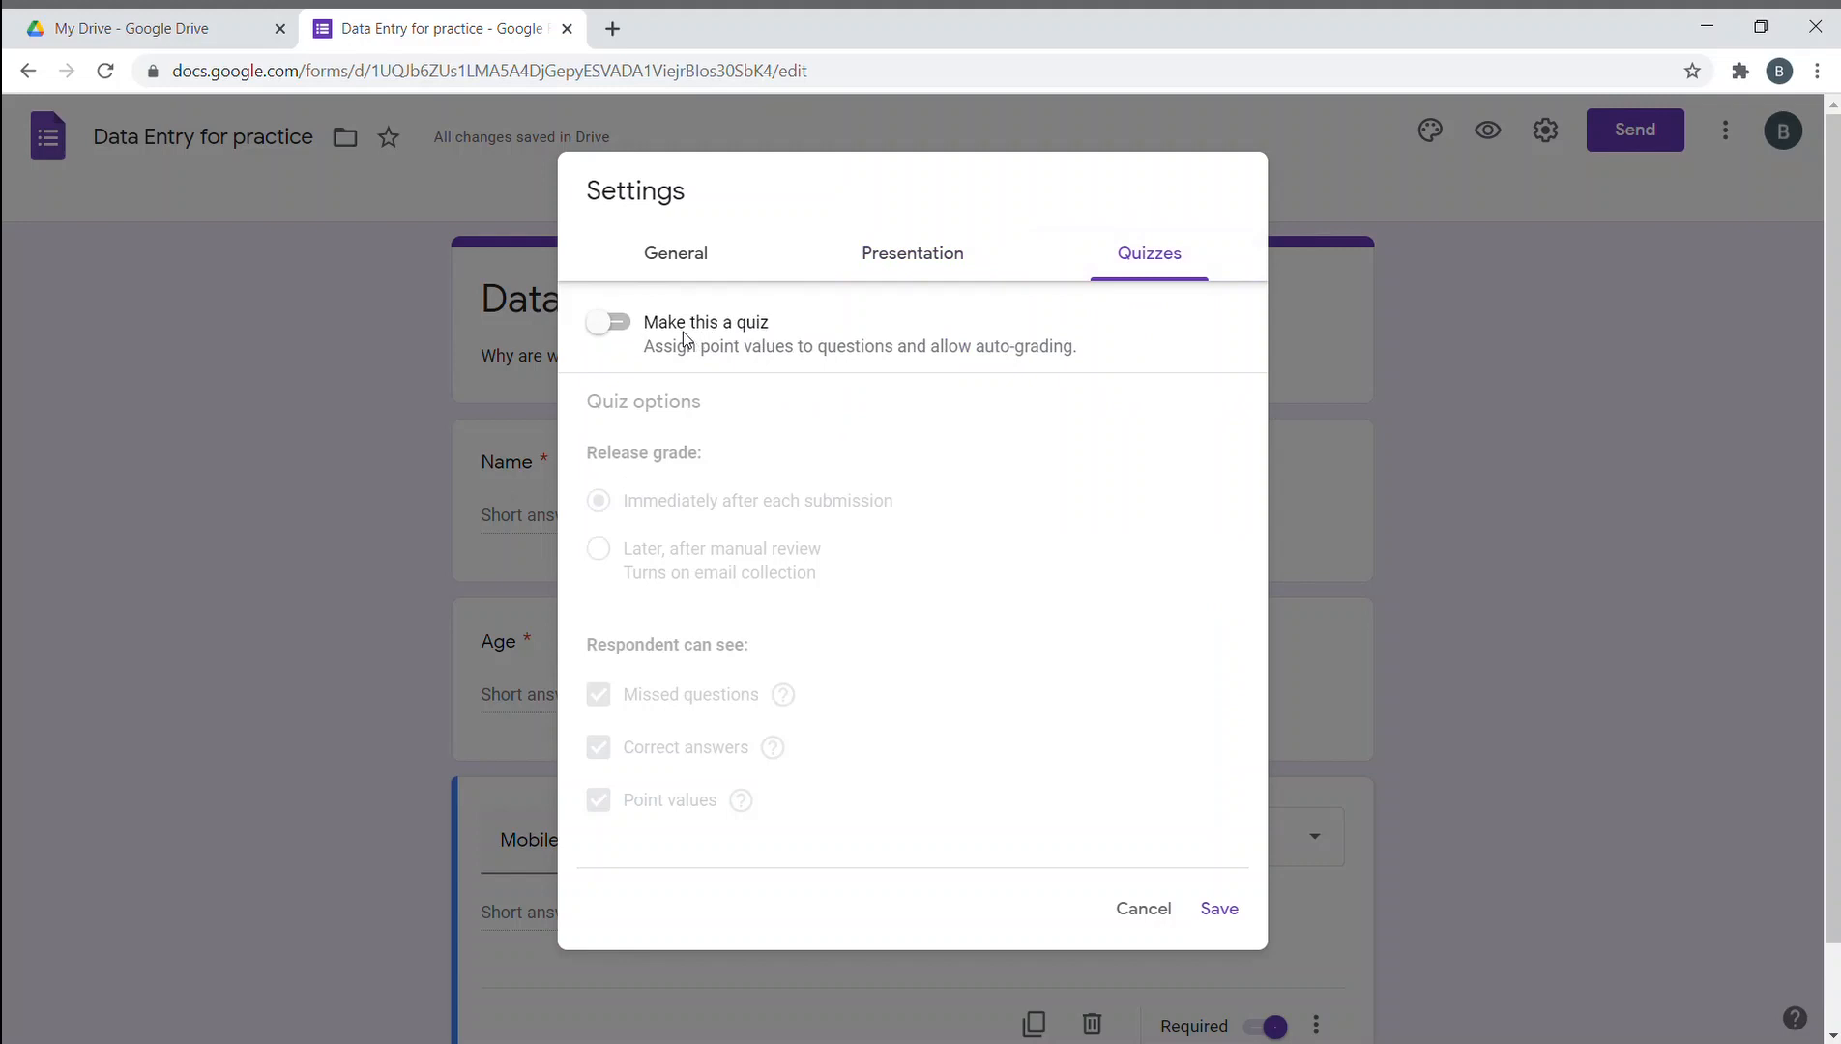
- Switch quiz mode on and back off, then save the settings so respondents' email addresses are collected
left_click(628, 327)
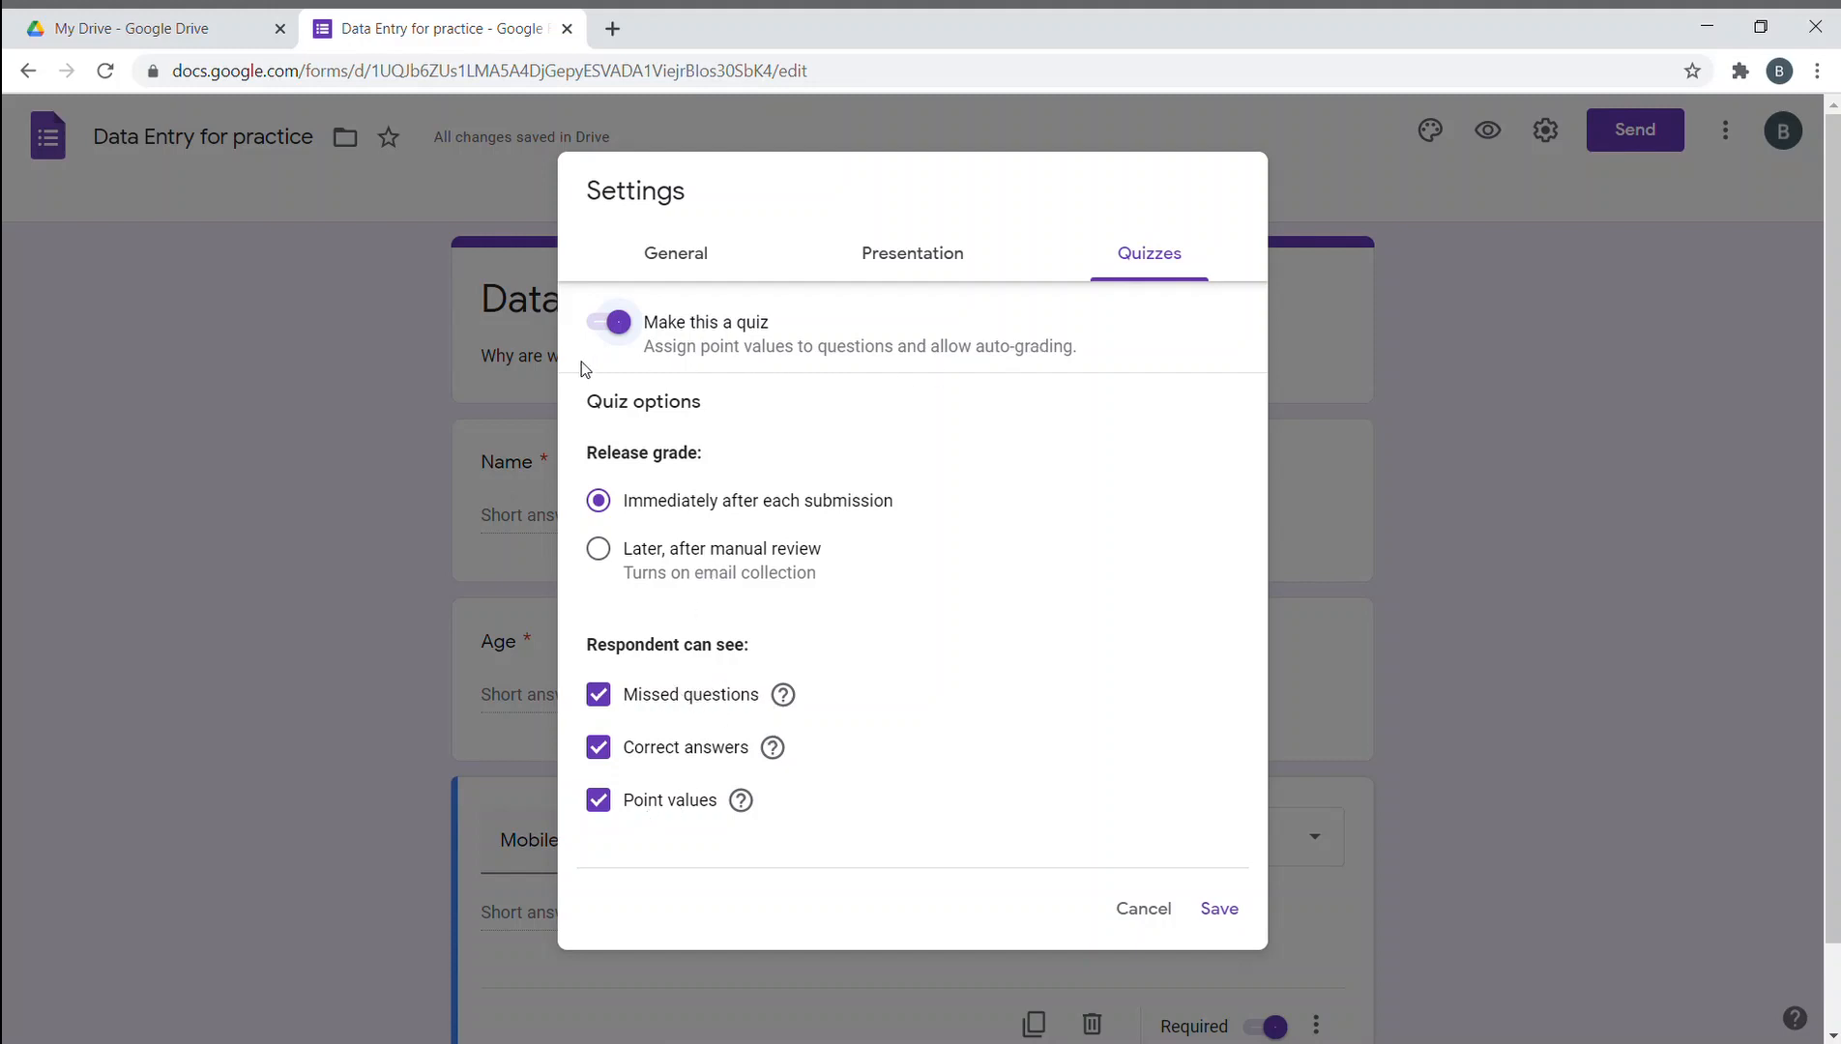
left_click(630, 337)
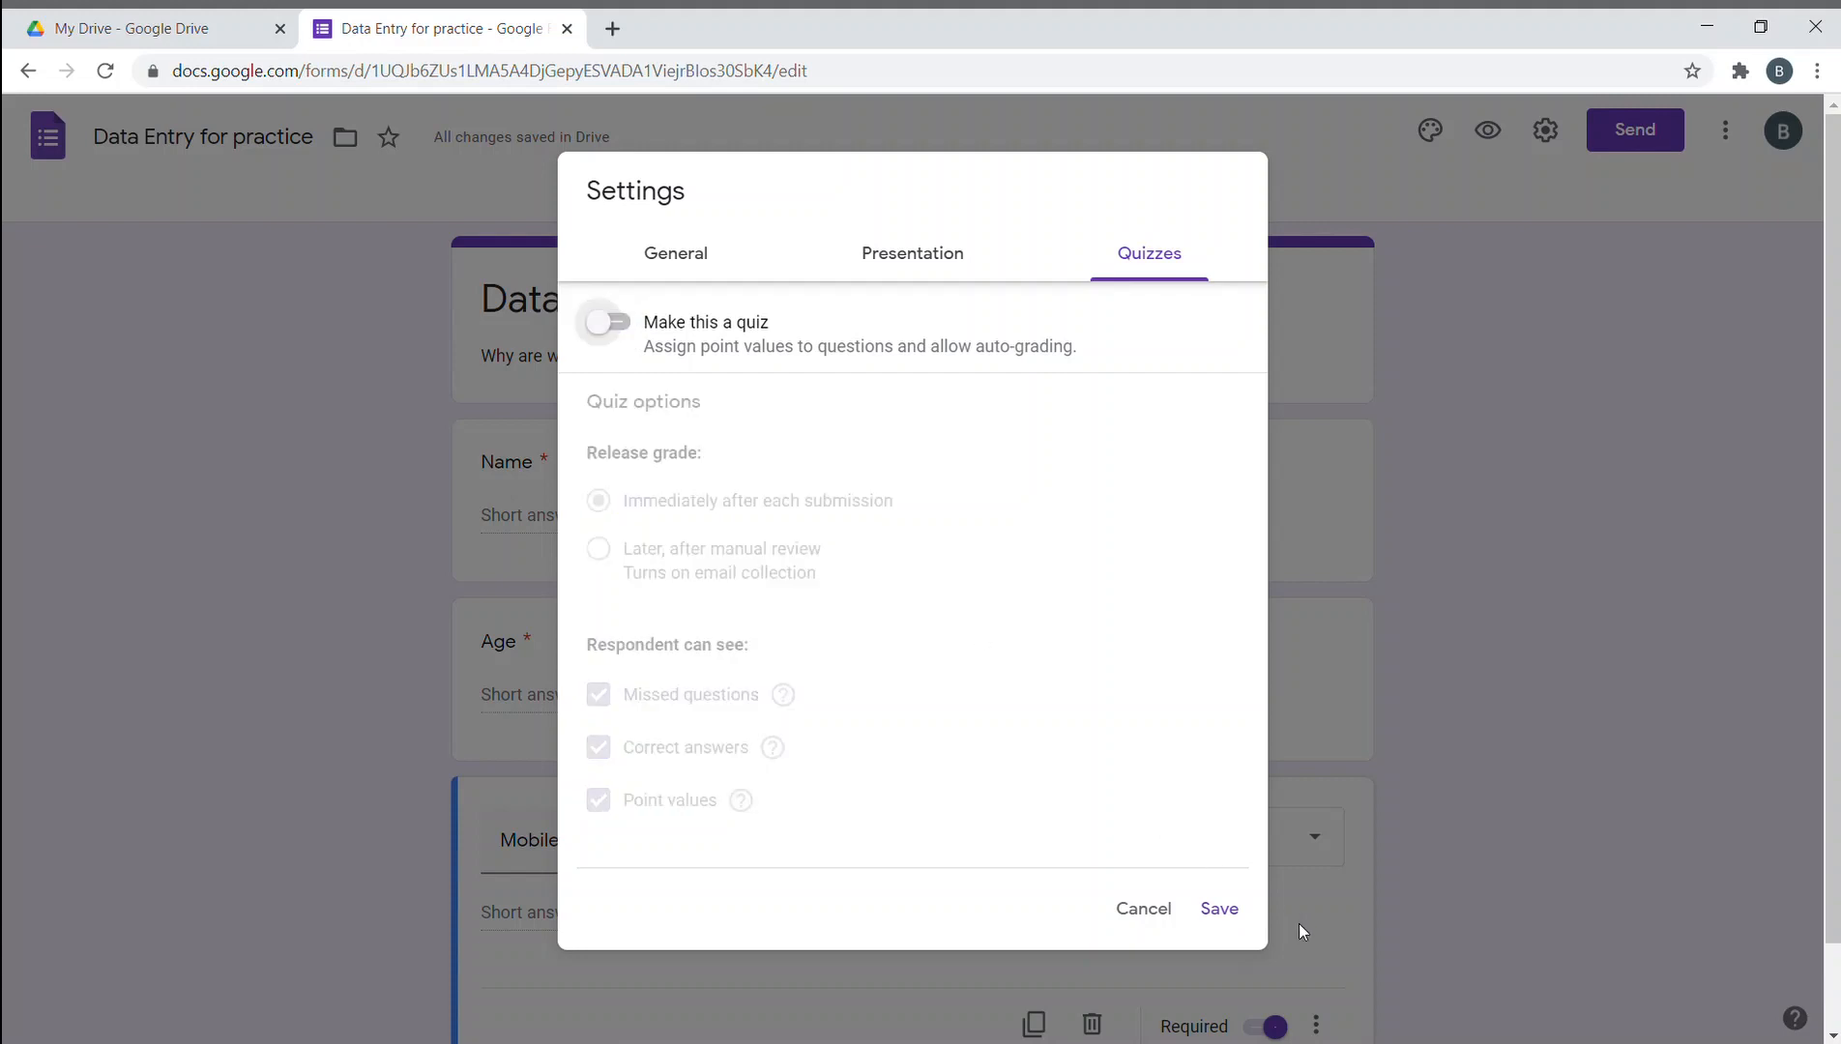
left_click(1235, 921)
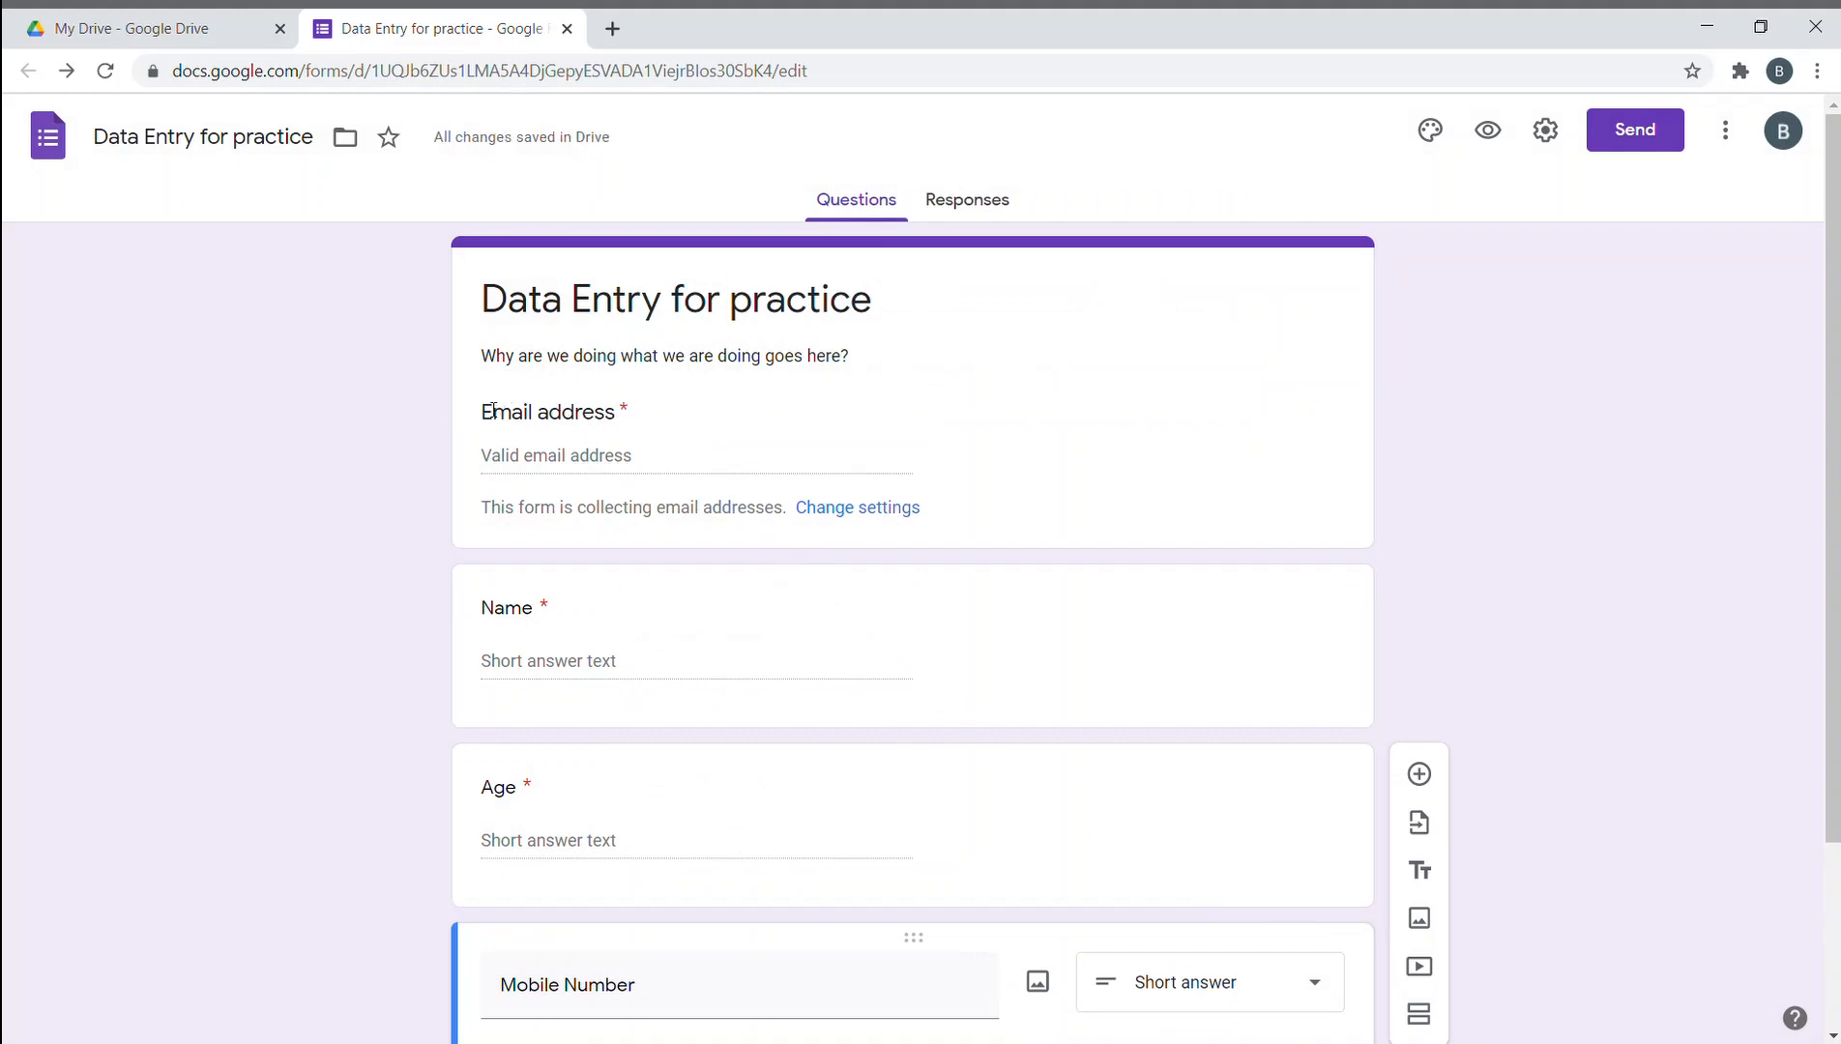
left_click_drag(468, 399, 628, 443)
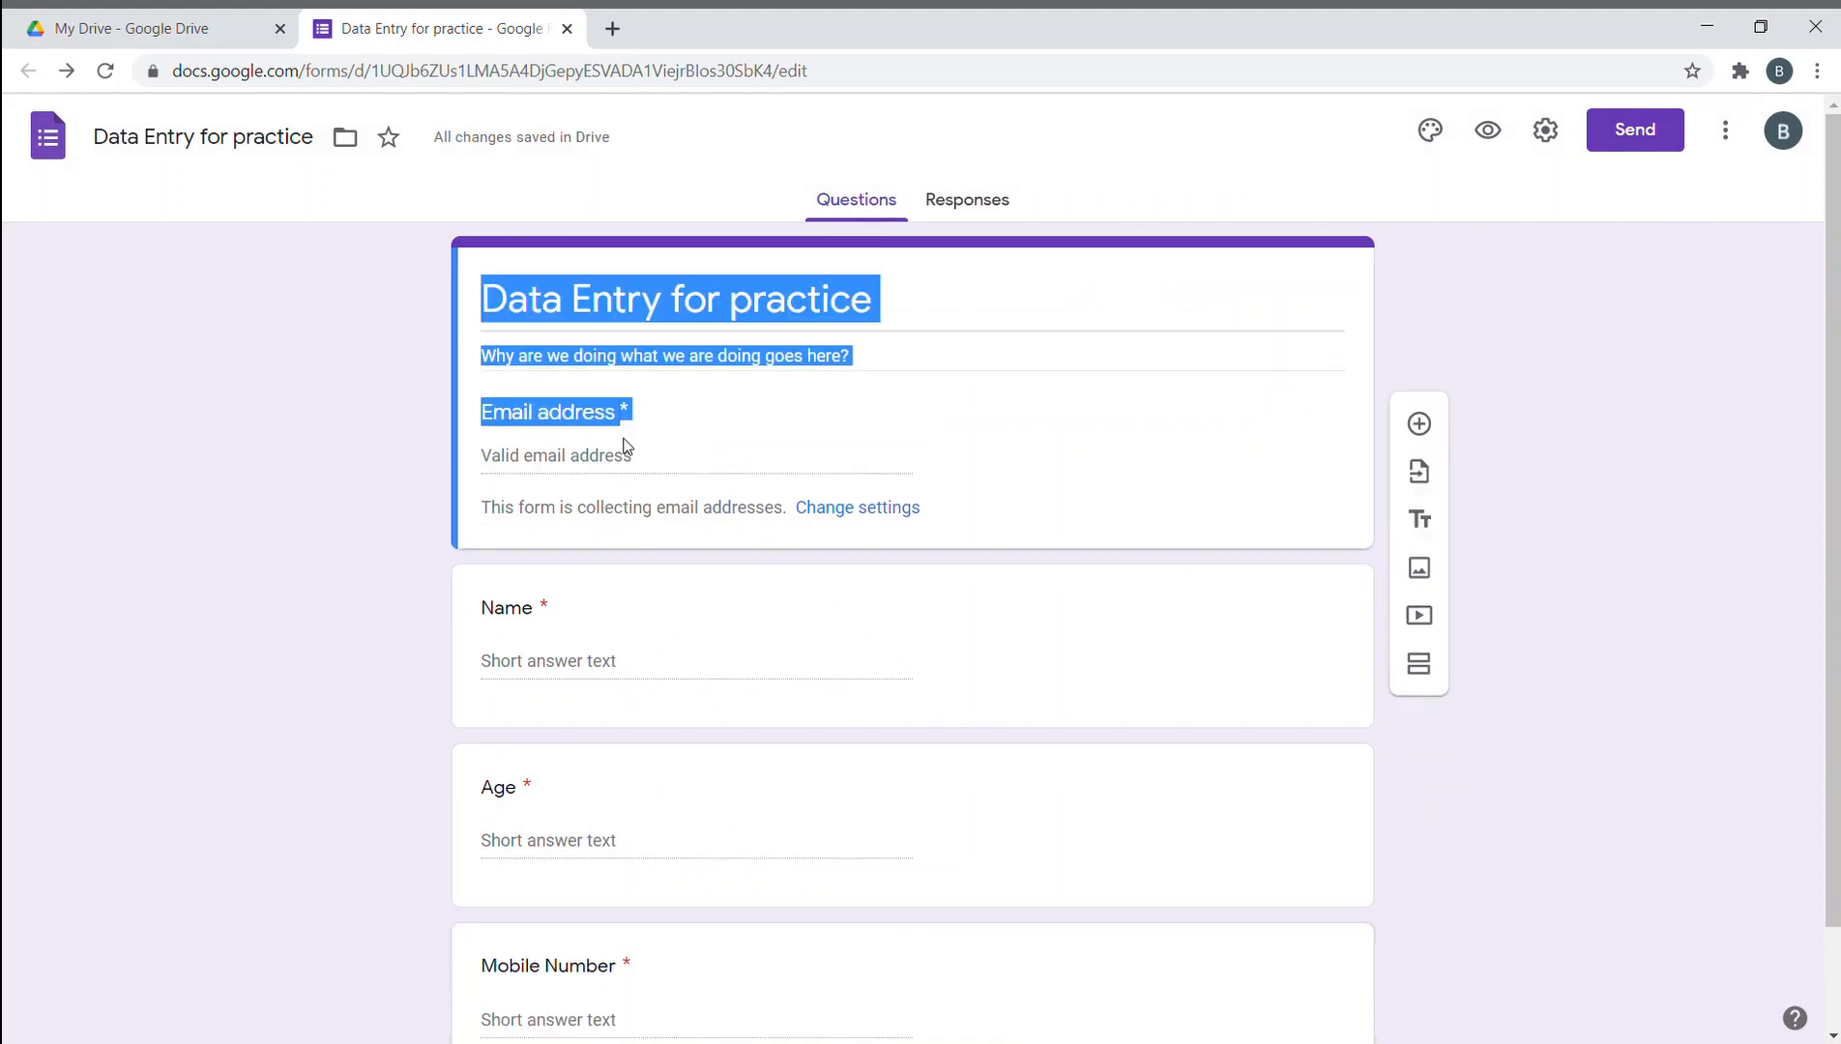
left_click(302, 473)
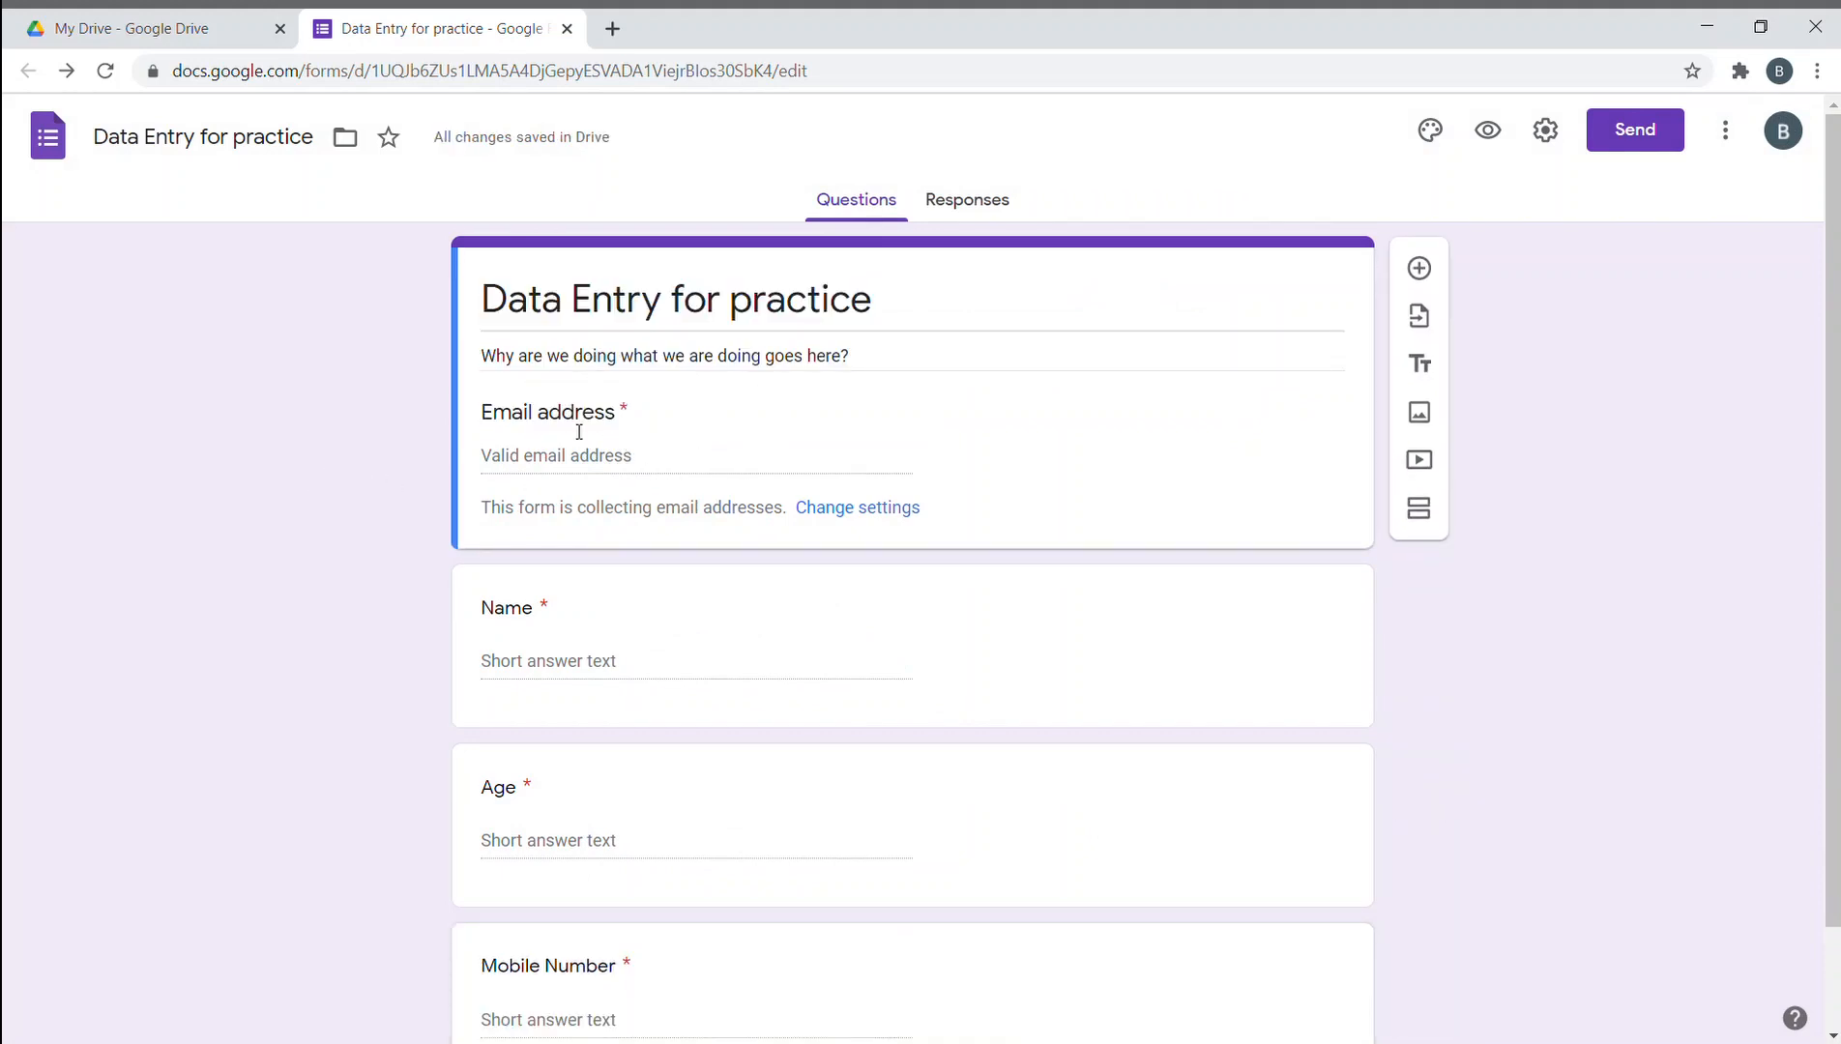
scroll(621, 634, "down", 2)
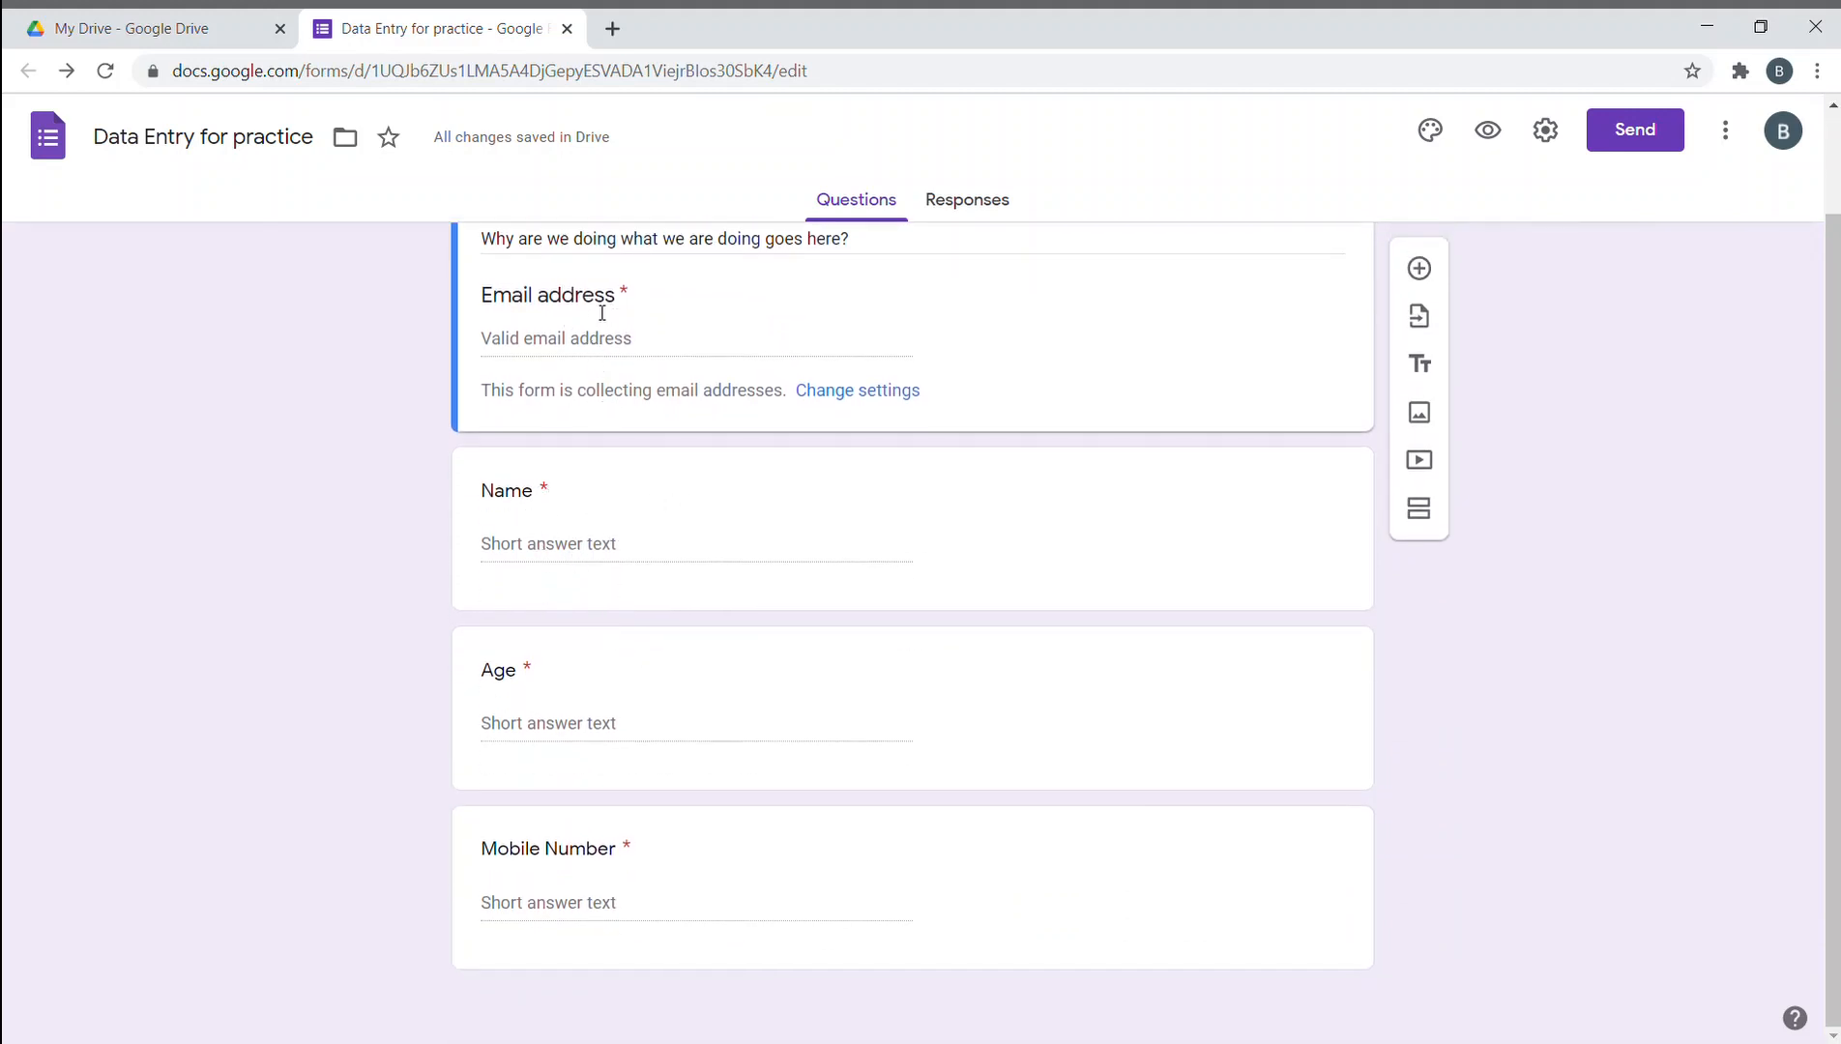
double_click(547, 302)
left_click(520, 309)
double_click(627, 293)
left_click(1547, 630)
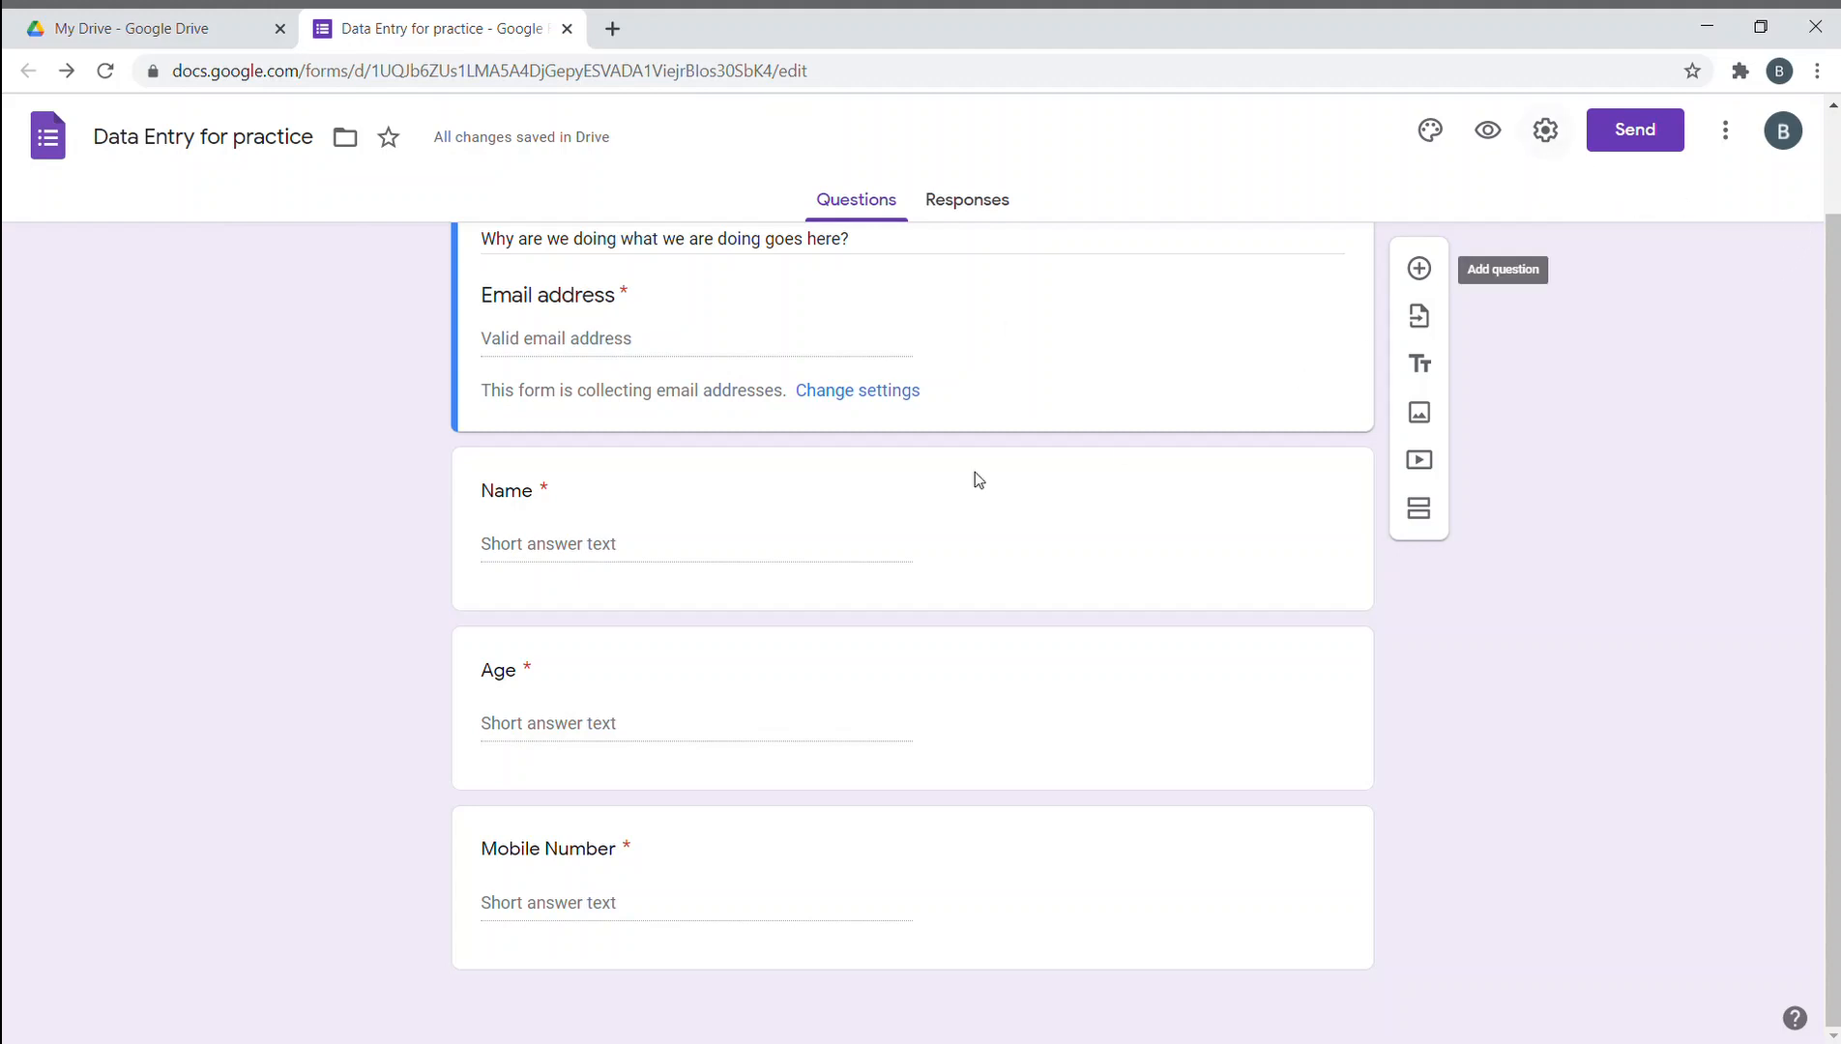
scroll(595, 602, "up", 1)
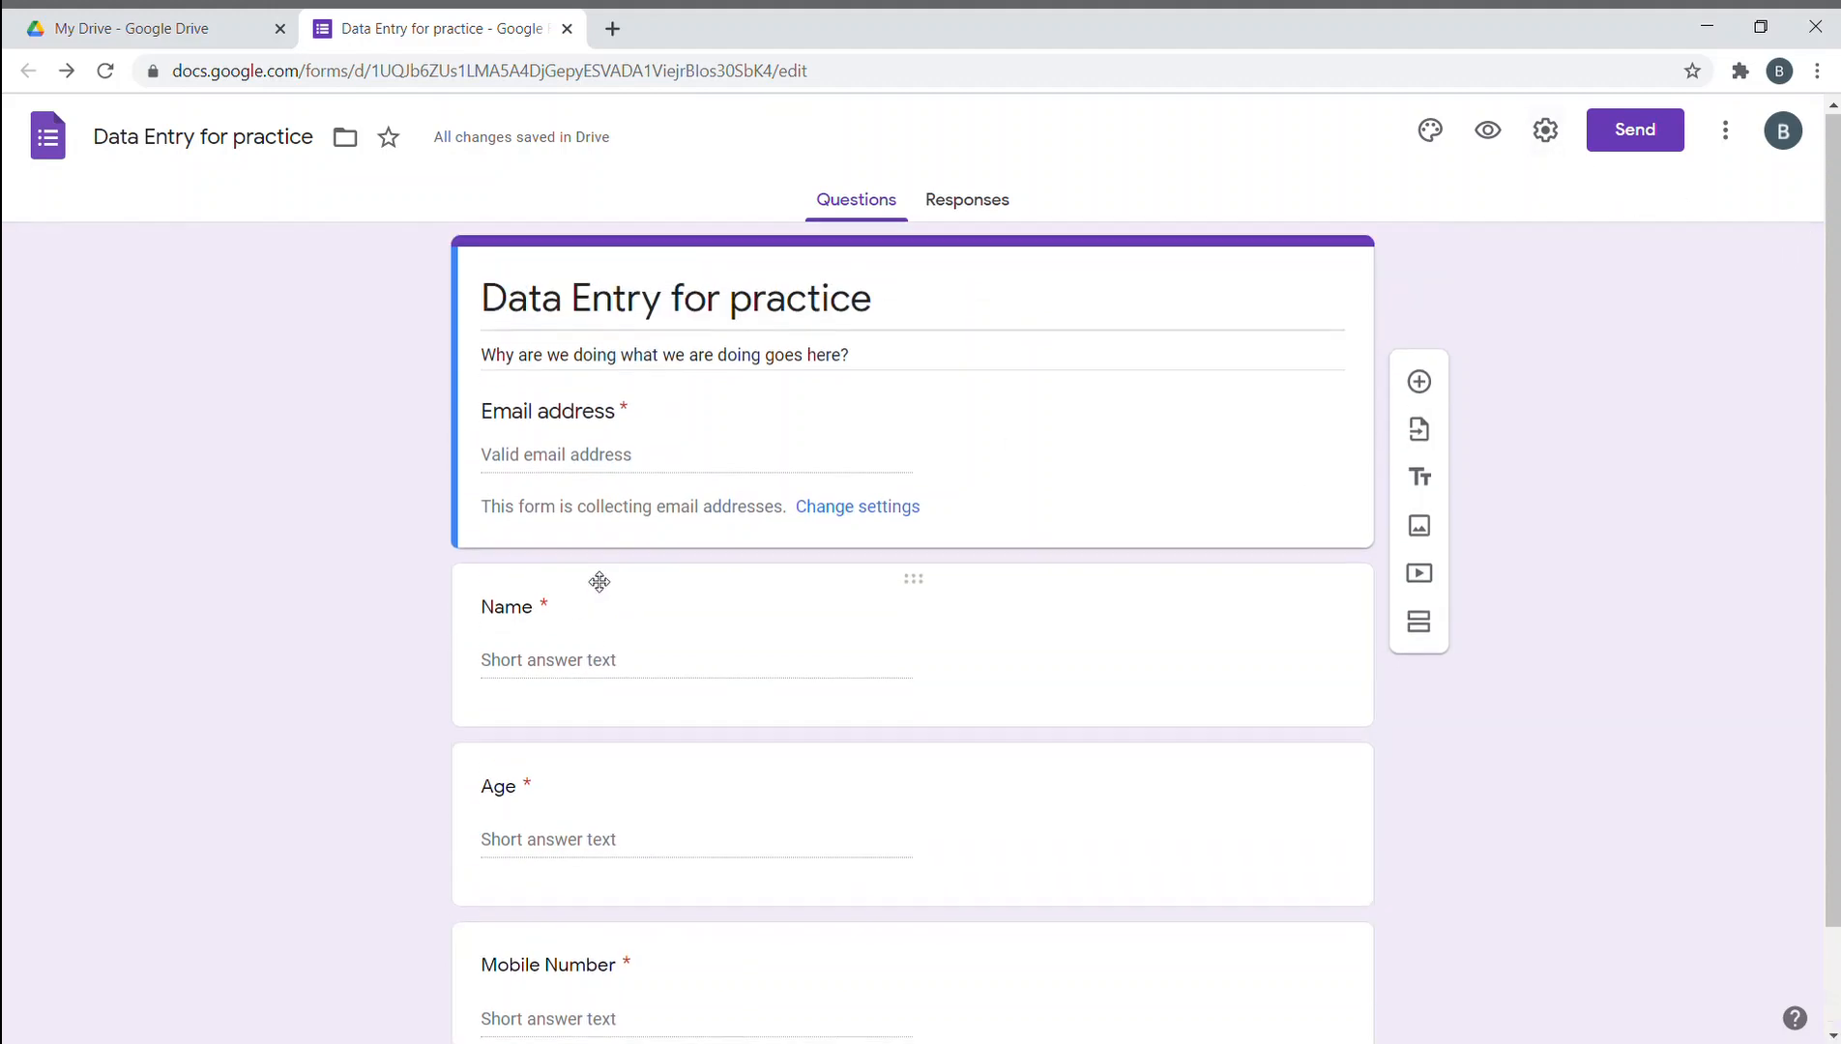
scroll(576, 656, "down", 1)
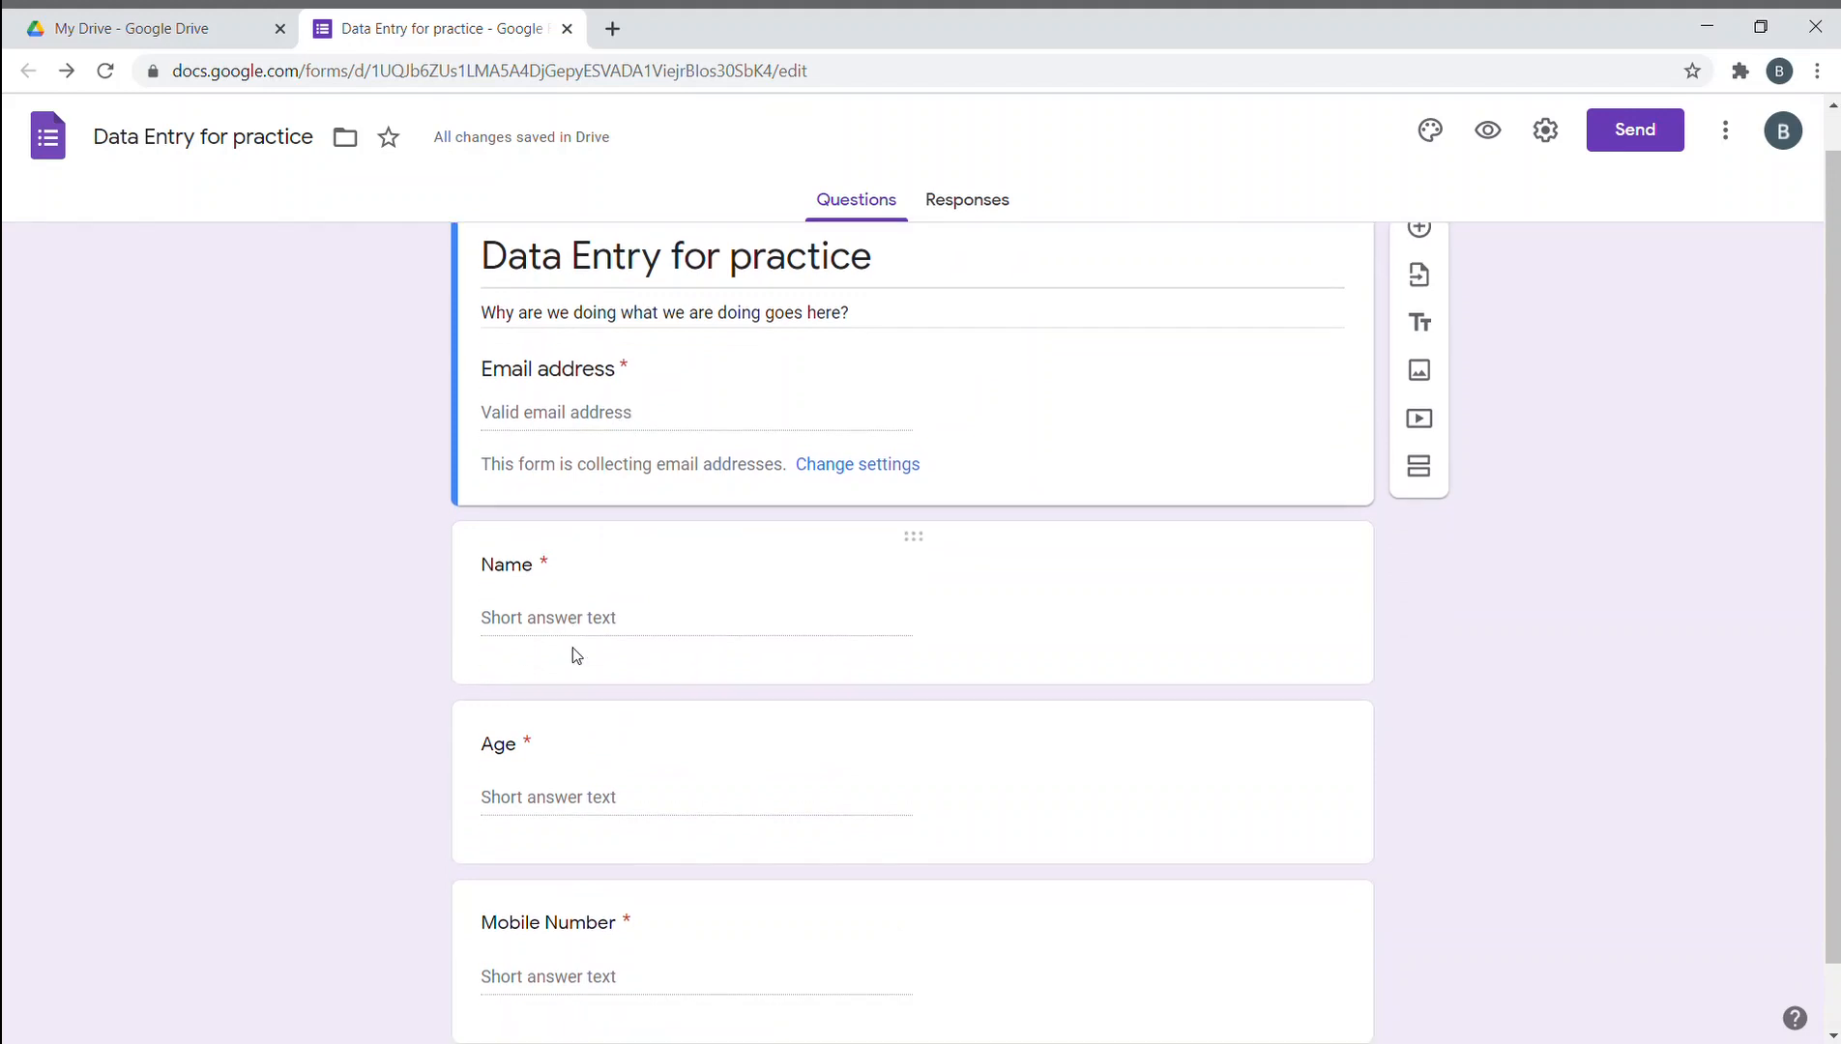
scroll(576, 656, "down", 1)
left_click(1235, 912)
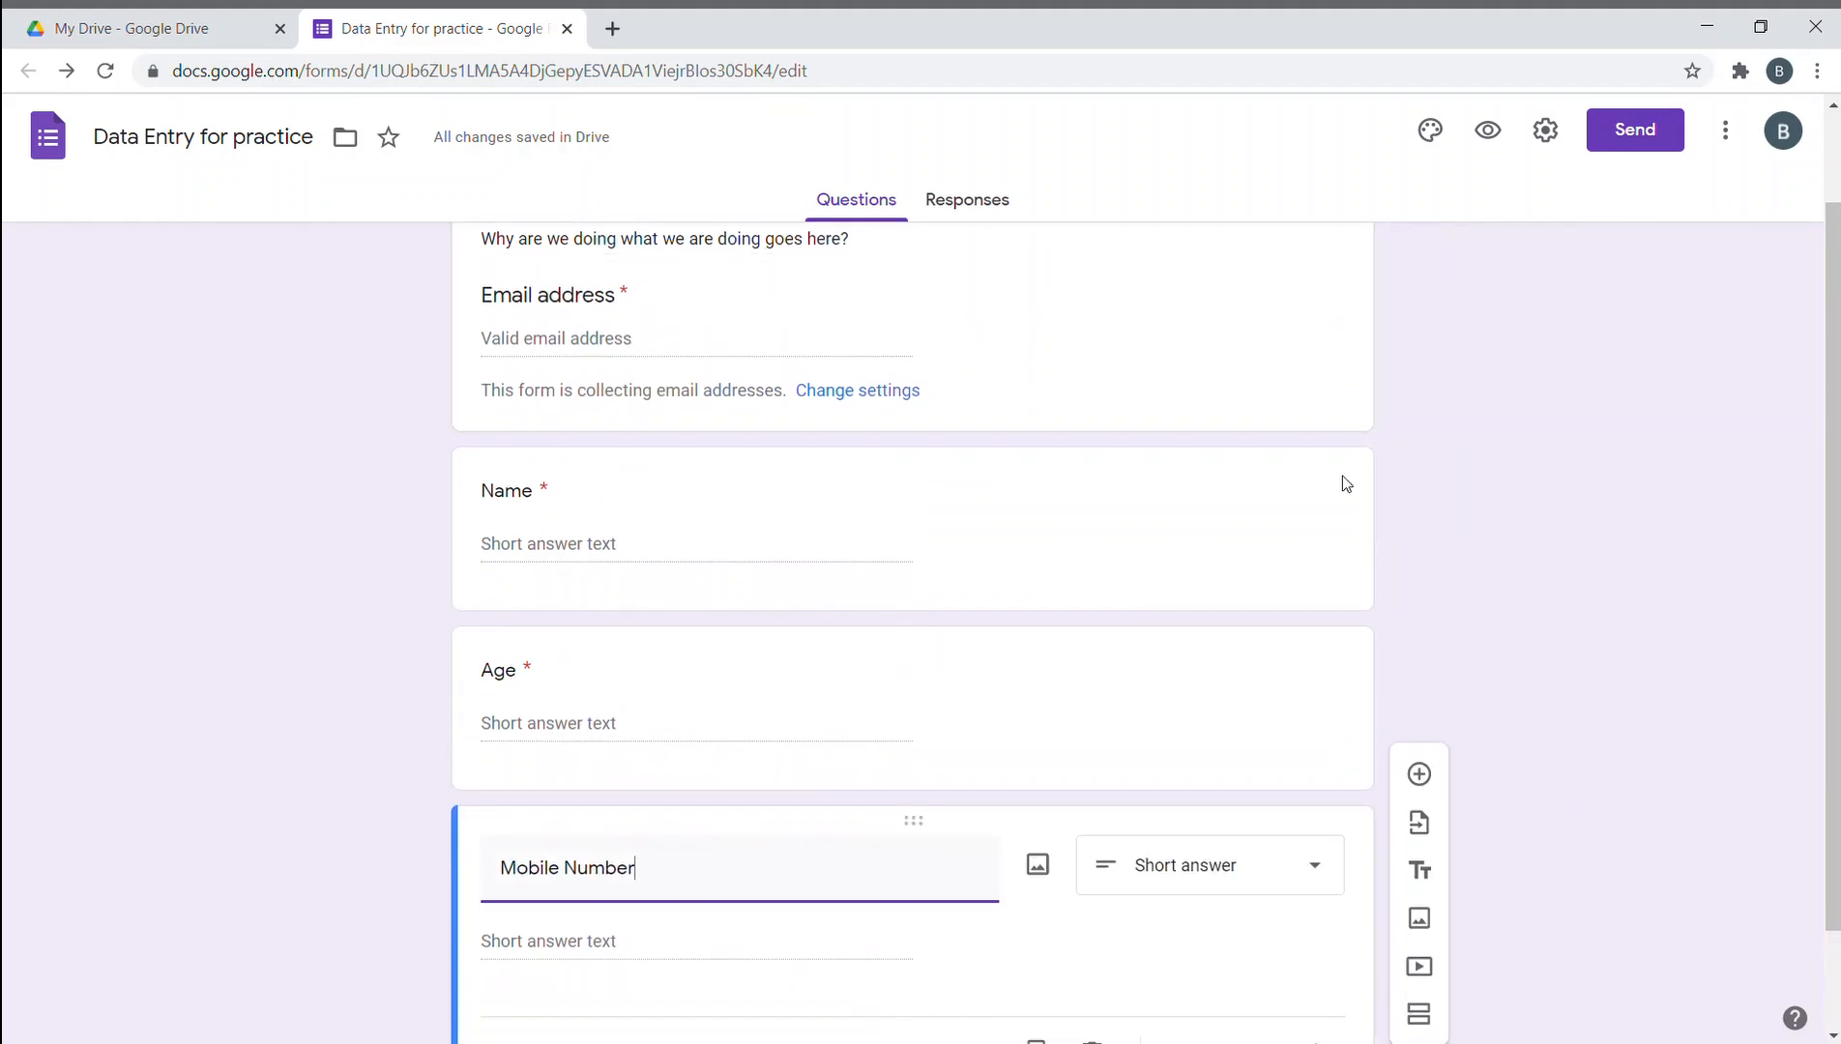
- Add a question titled 'Education Details' and make it a multiple choice grid
left_click(1418, 774)
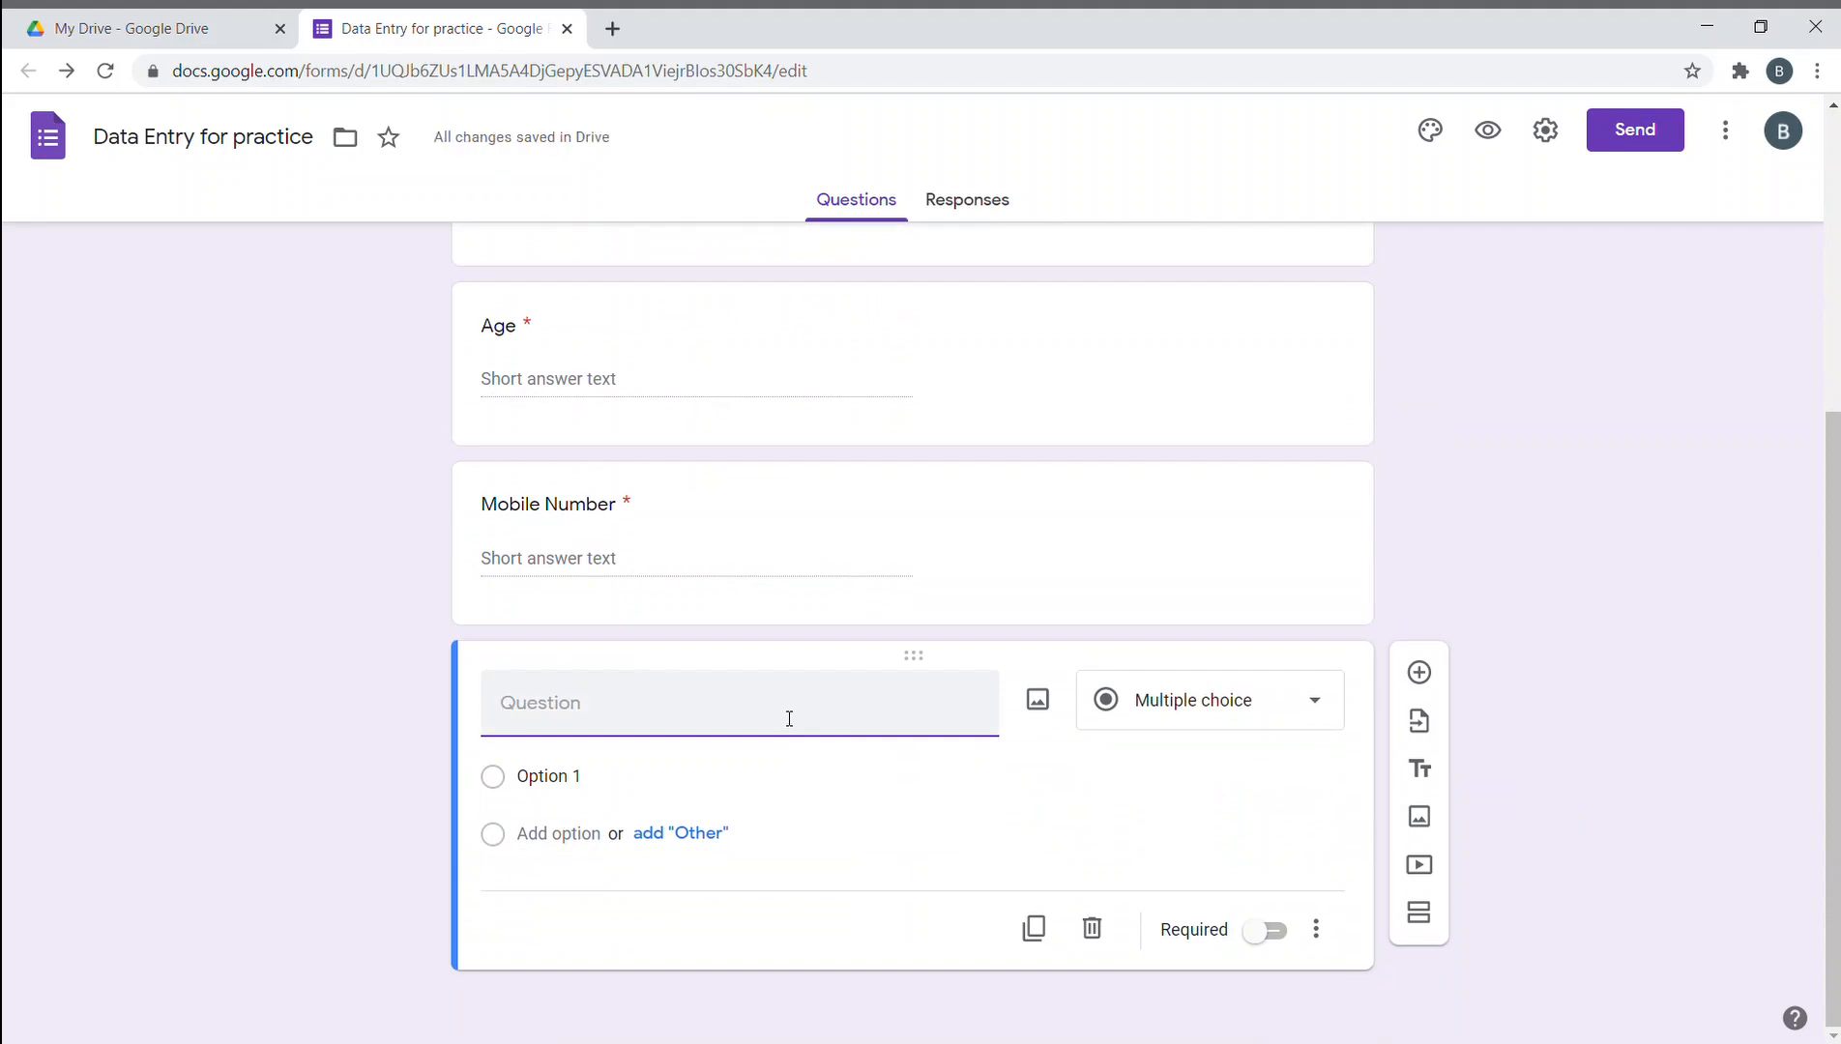
type("Education Deatil")
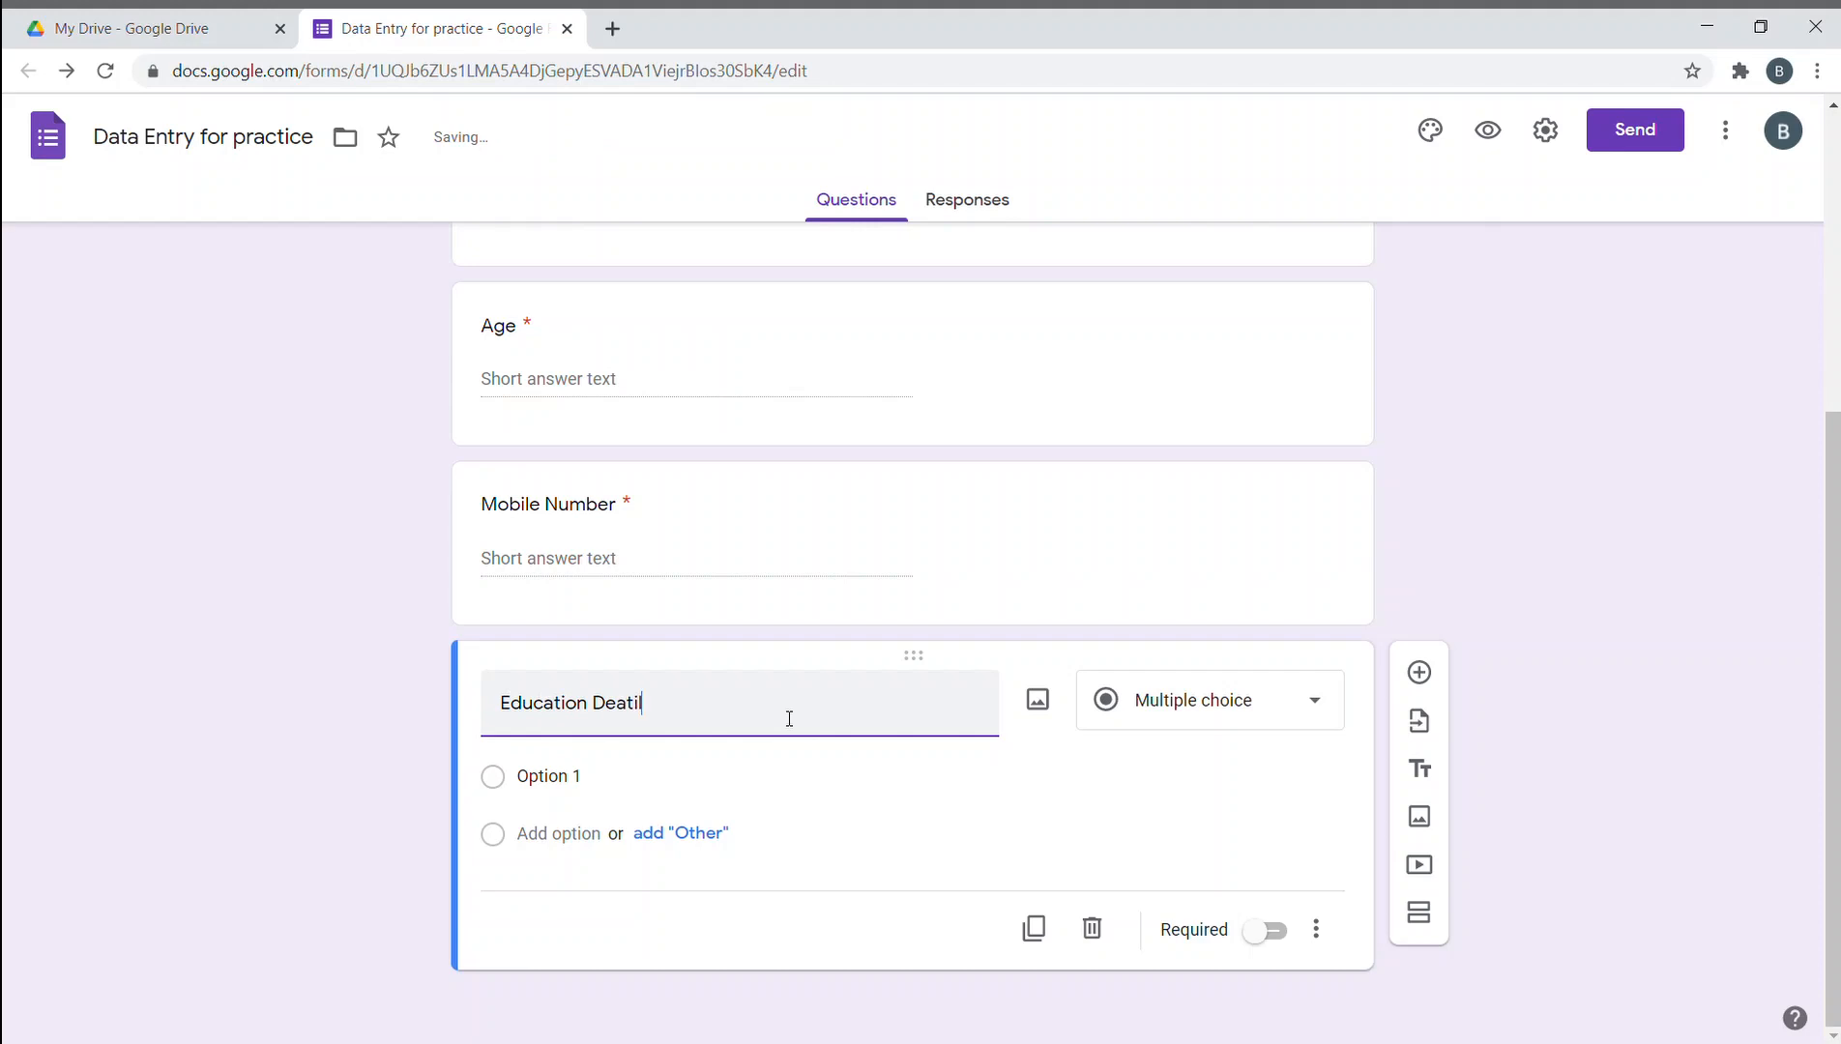
key("BackSpace")
key("BackSpace")
key("BackSpace")
key("BackSpace")
type("tails")
left_click(1655, 750)
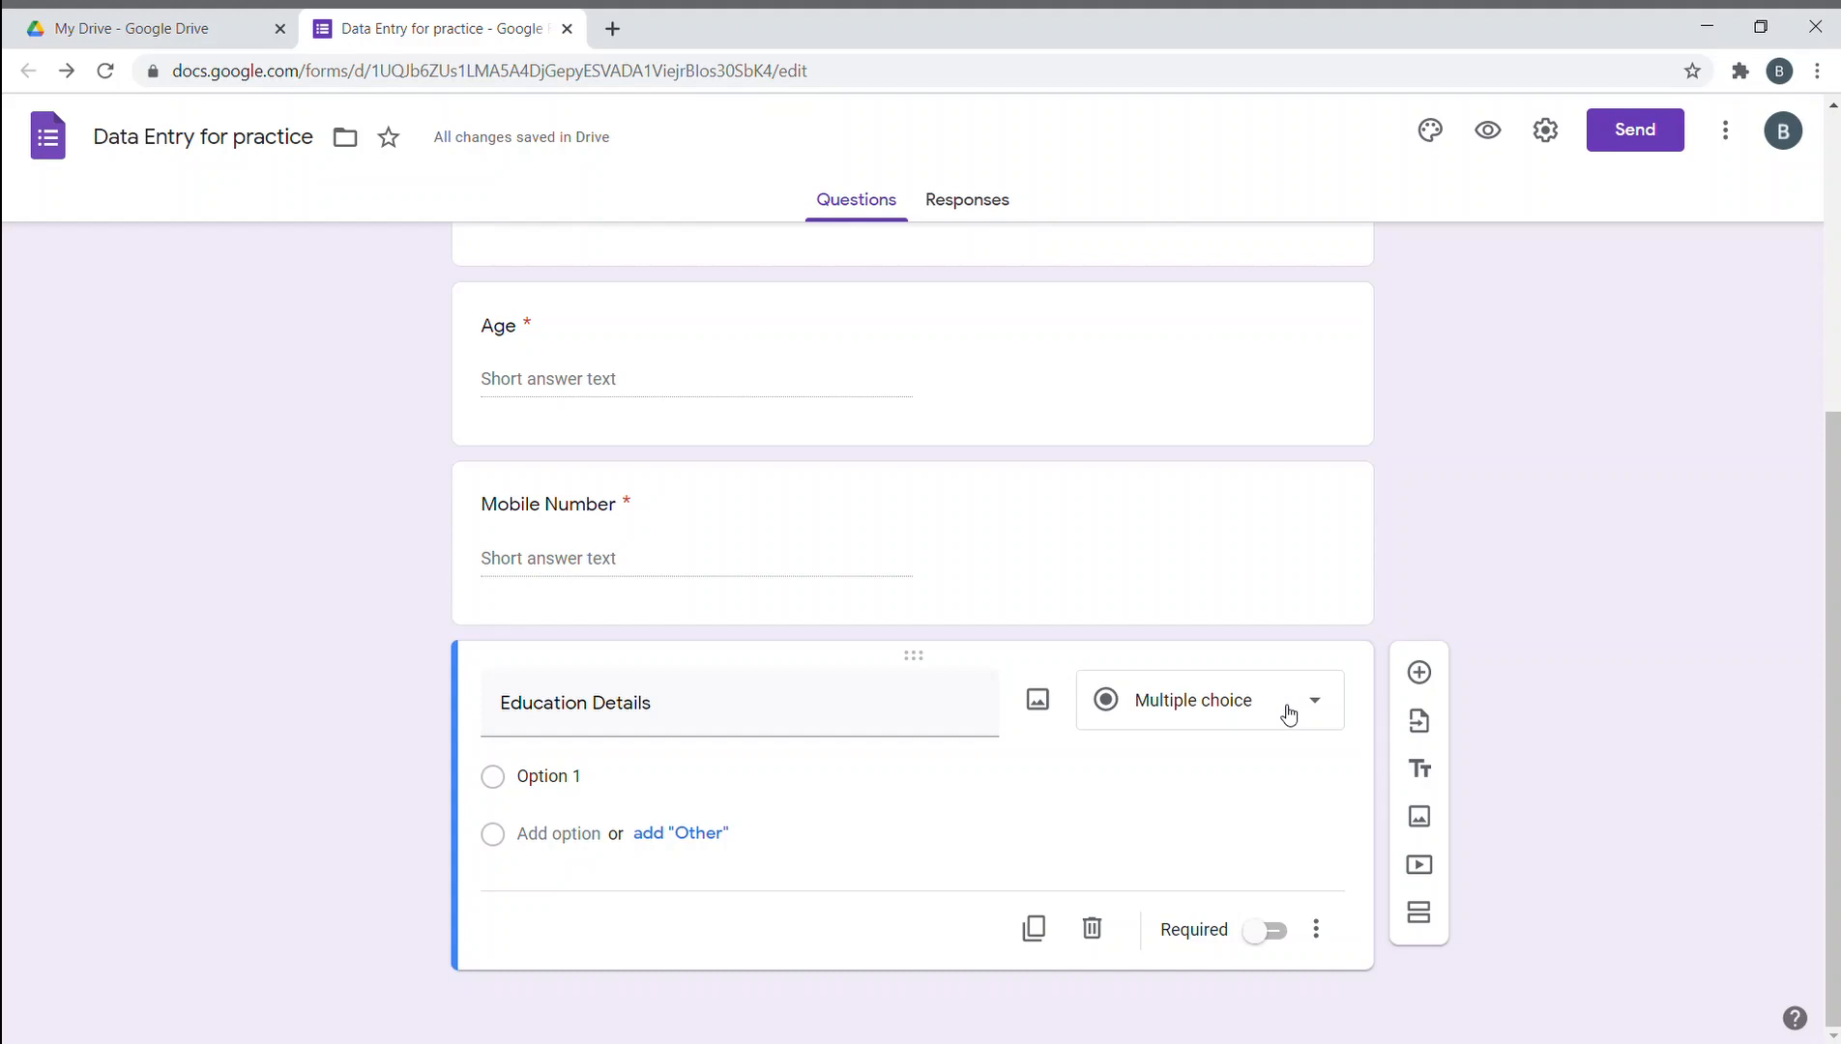
left_click(1288, 715)
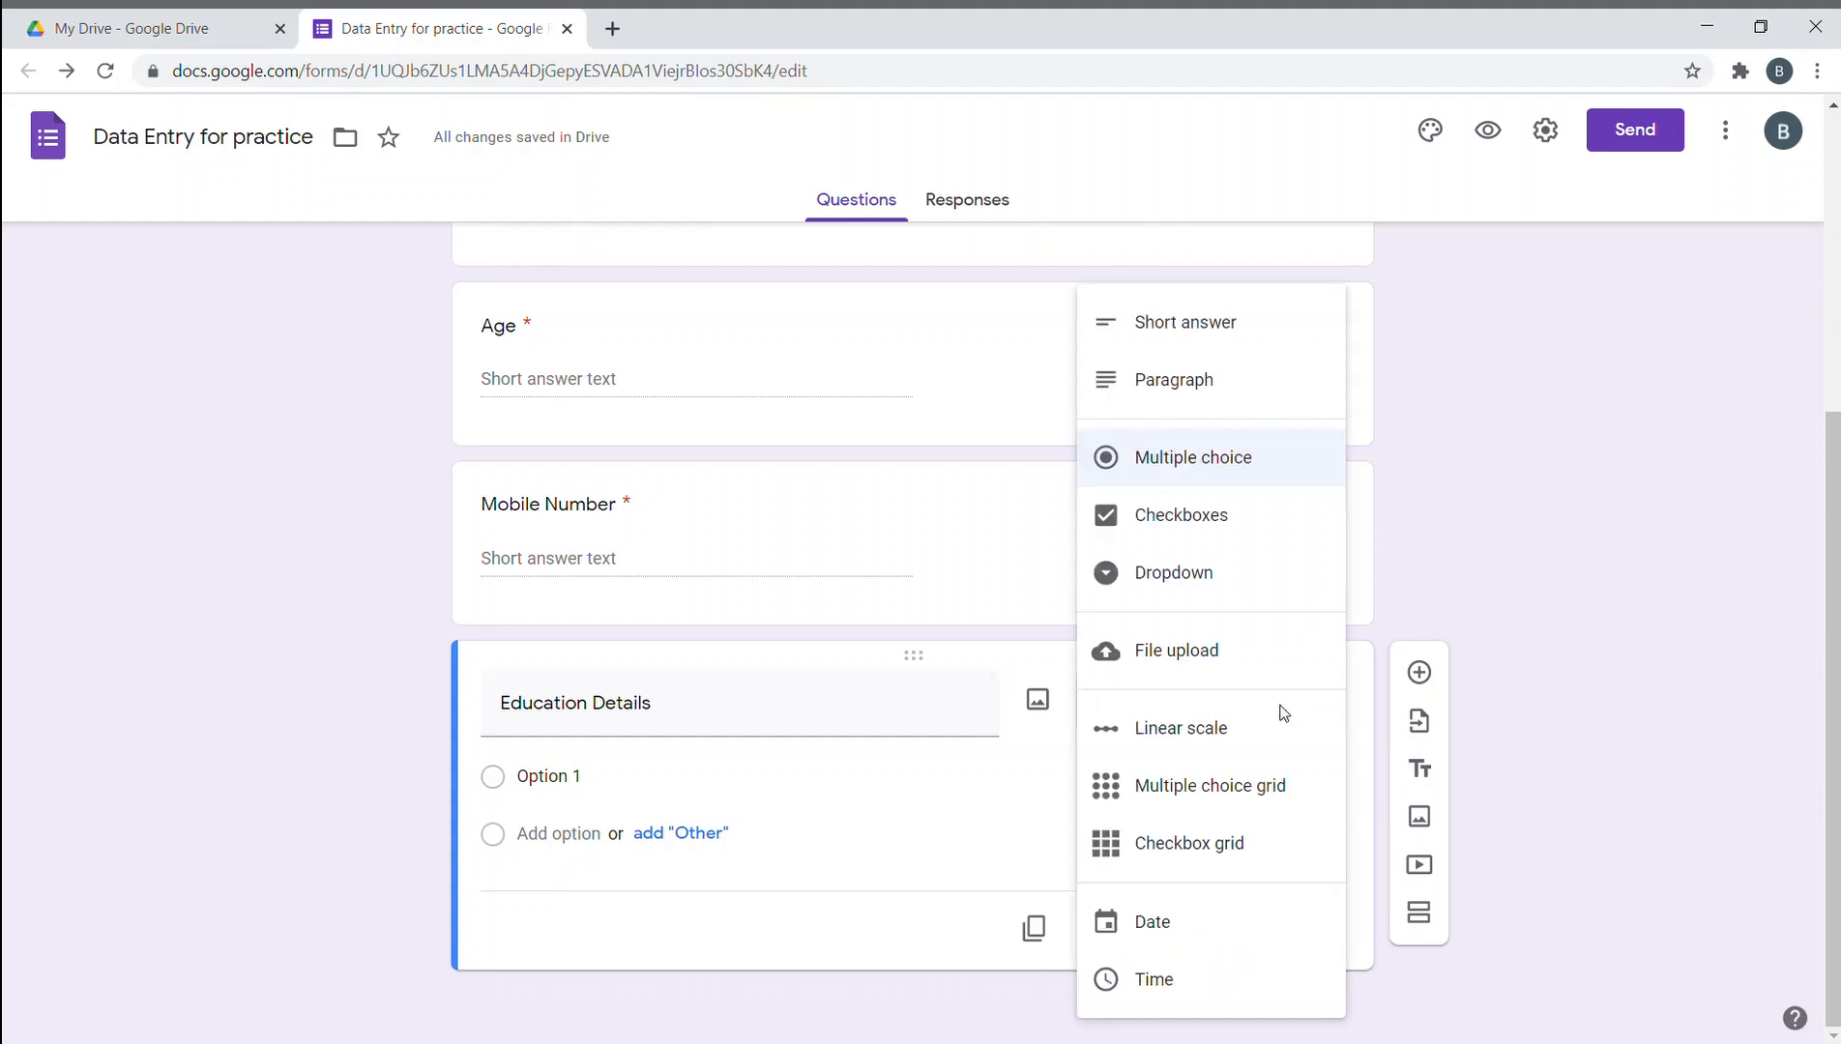
left_click(1236, 808)
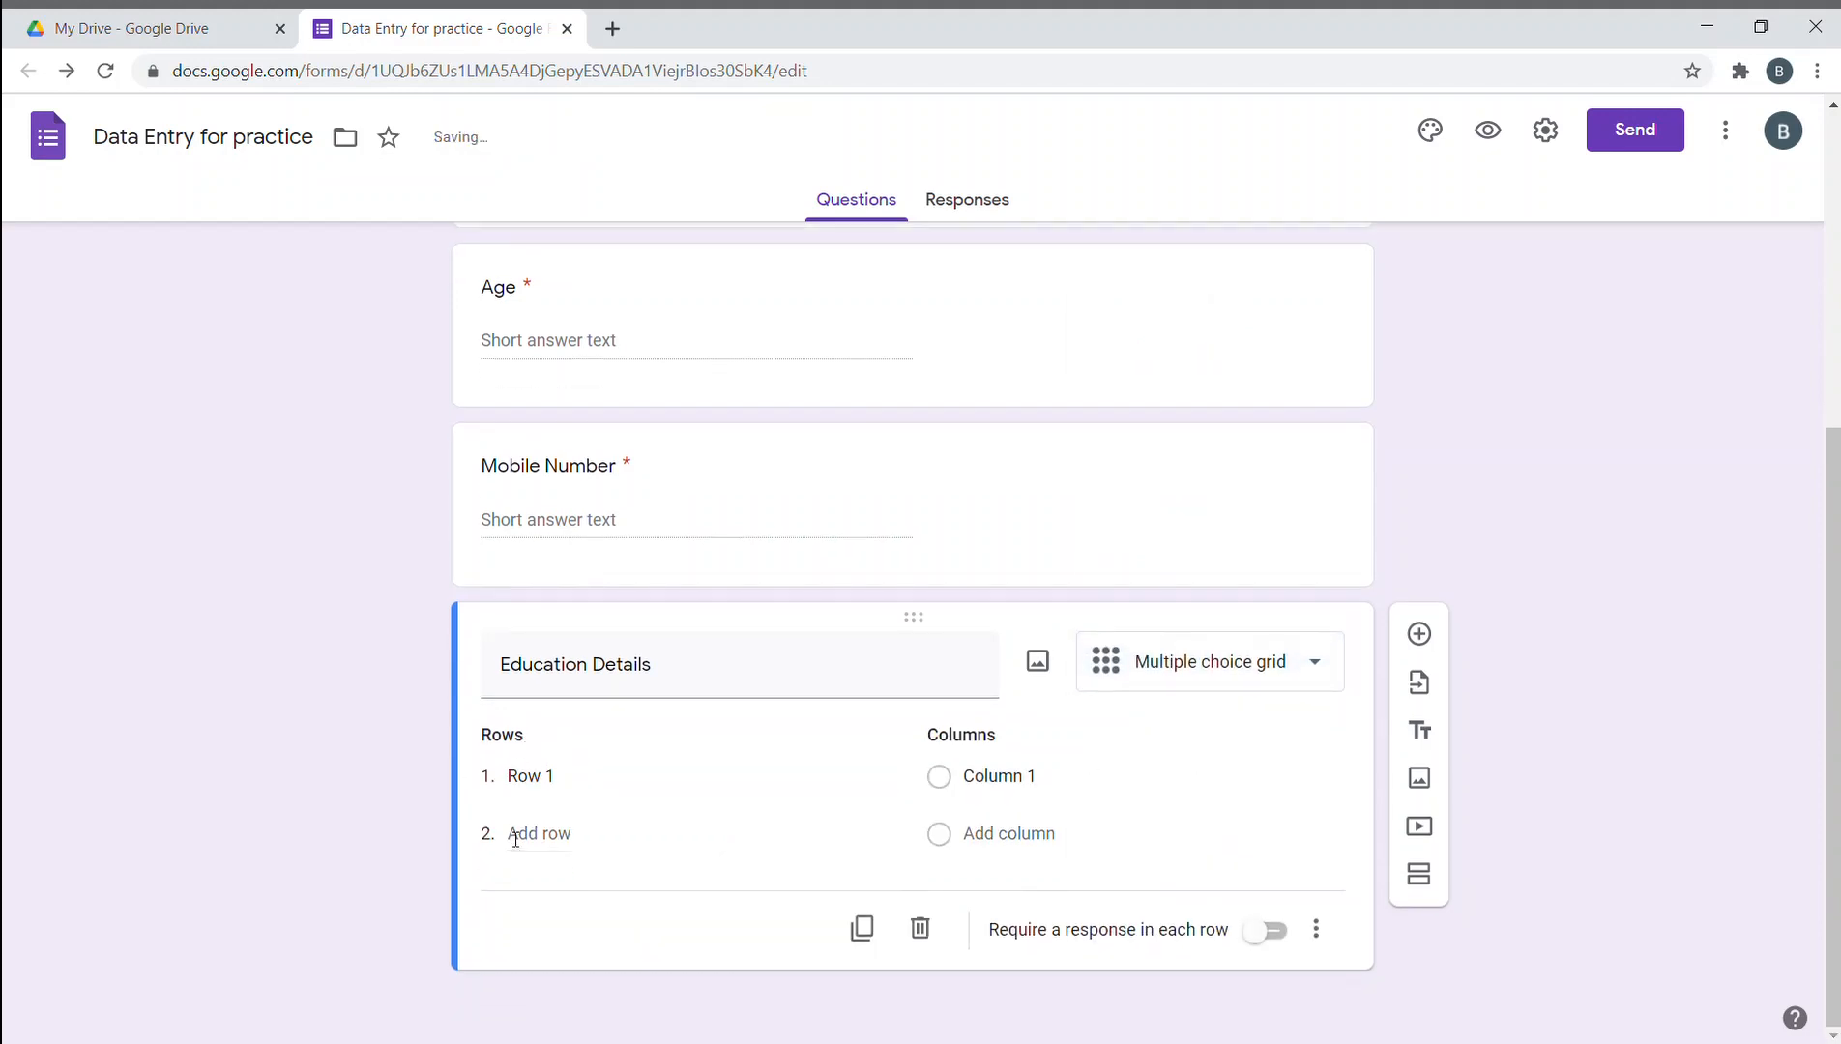
- Enter the grid rows IX, X, XI and XII
left_click(613, 786)
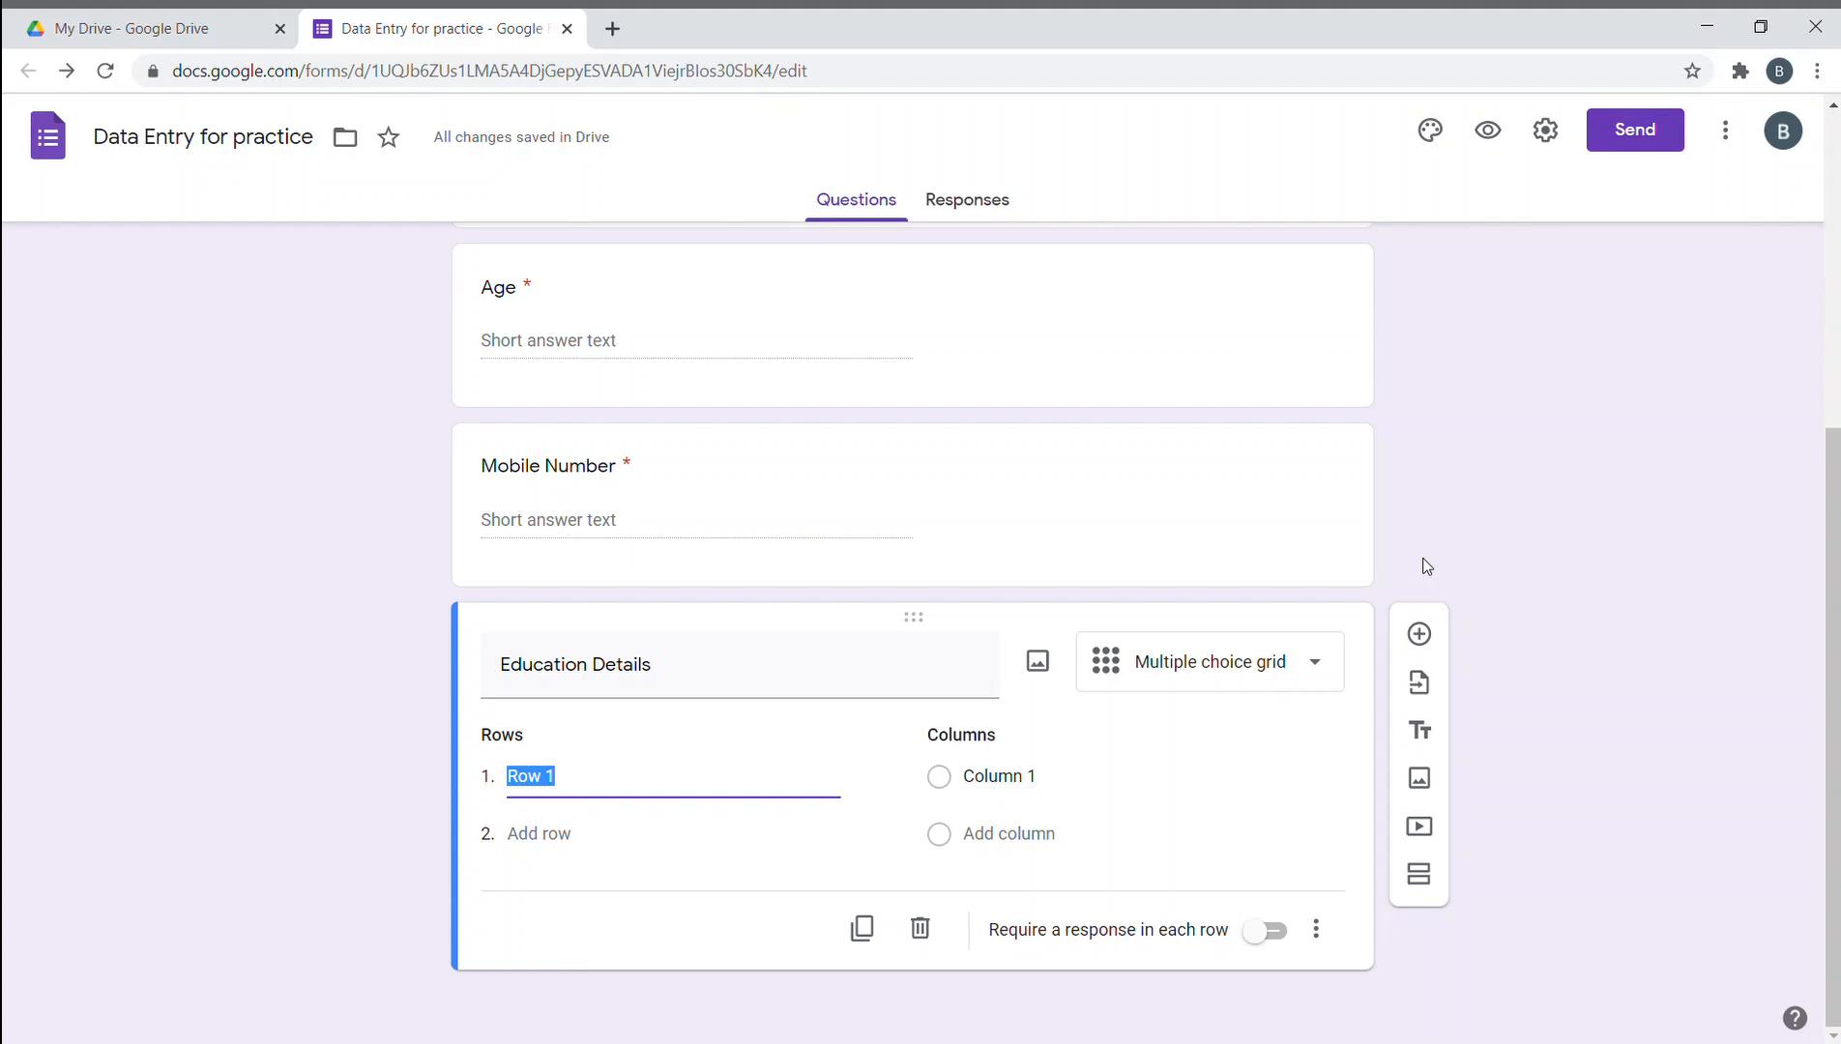
key("BackSpace")
key("BackSpace")
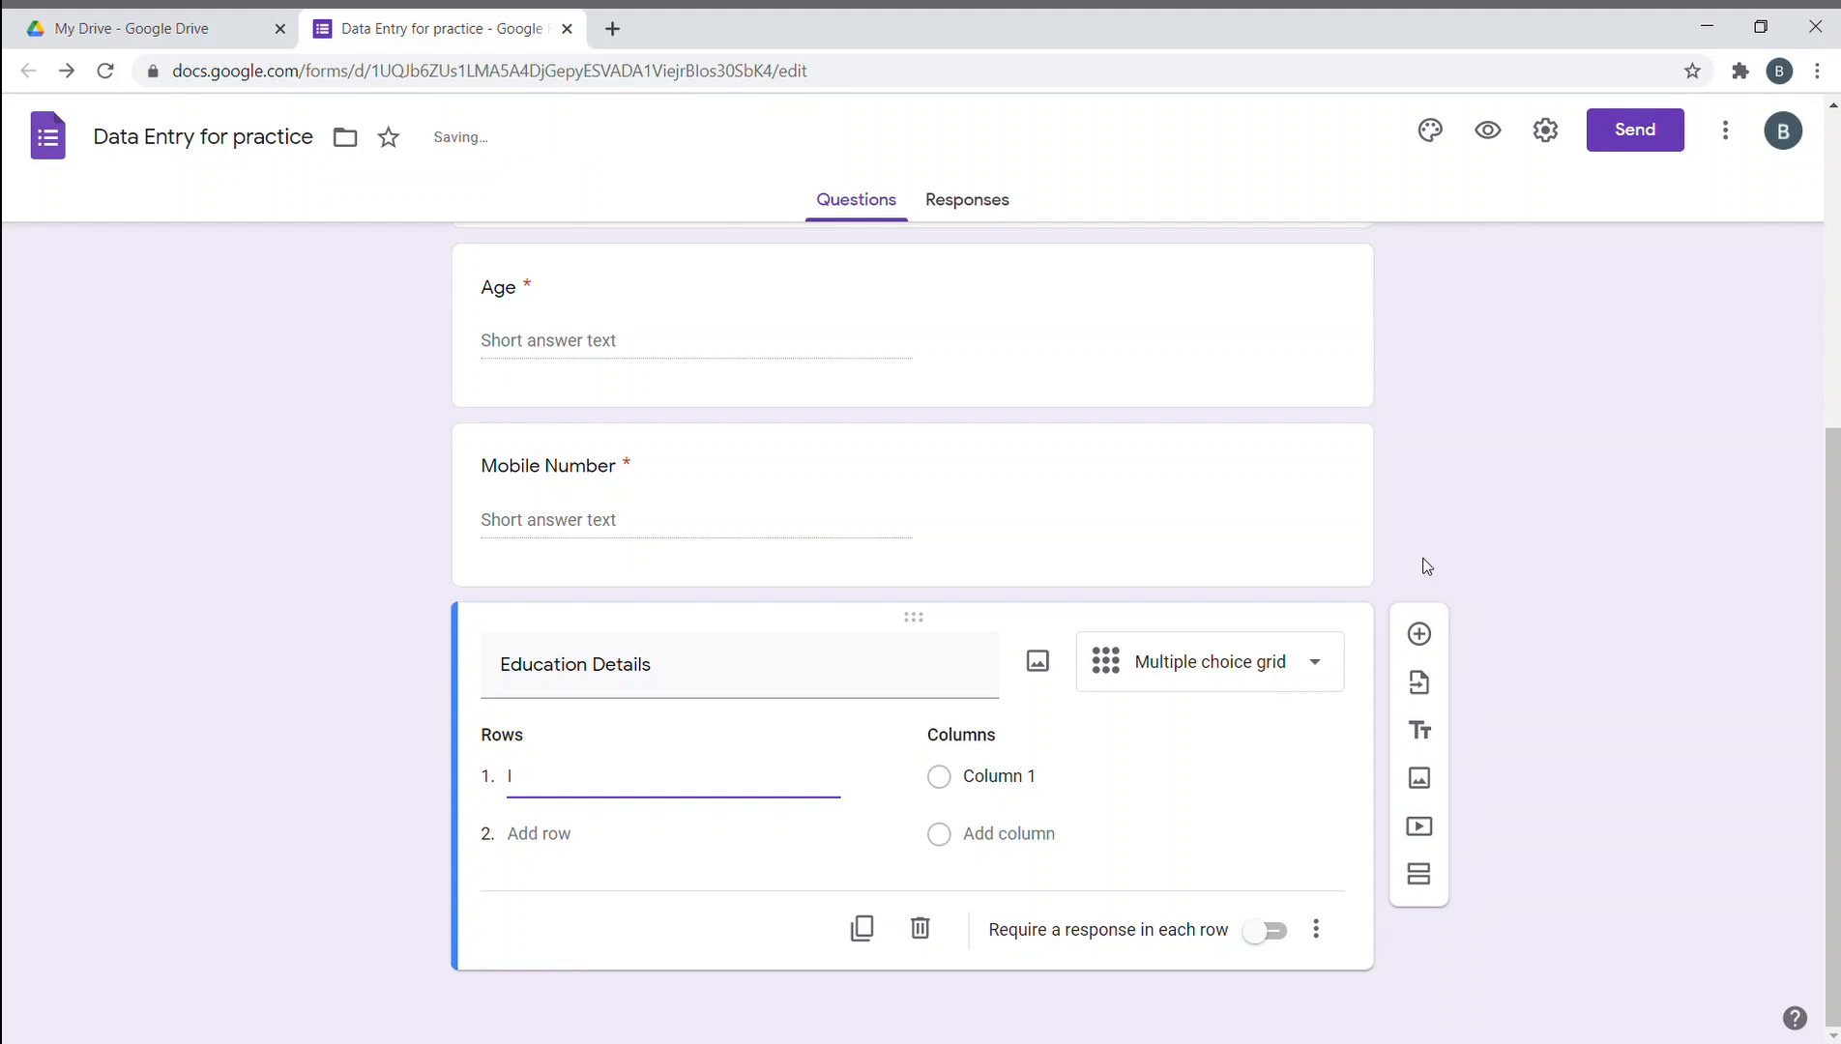
type("X")
key("Return")
type("X")
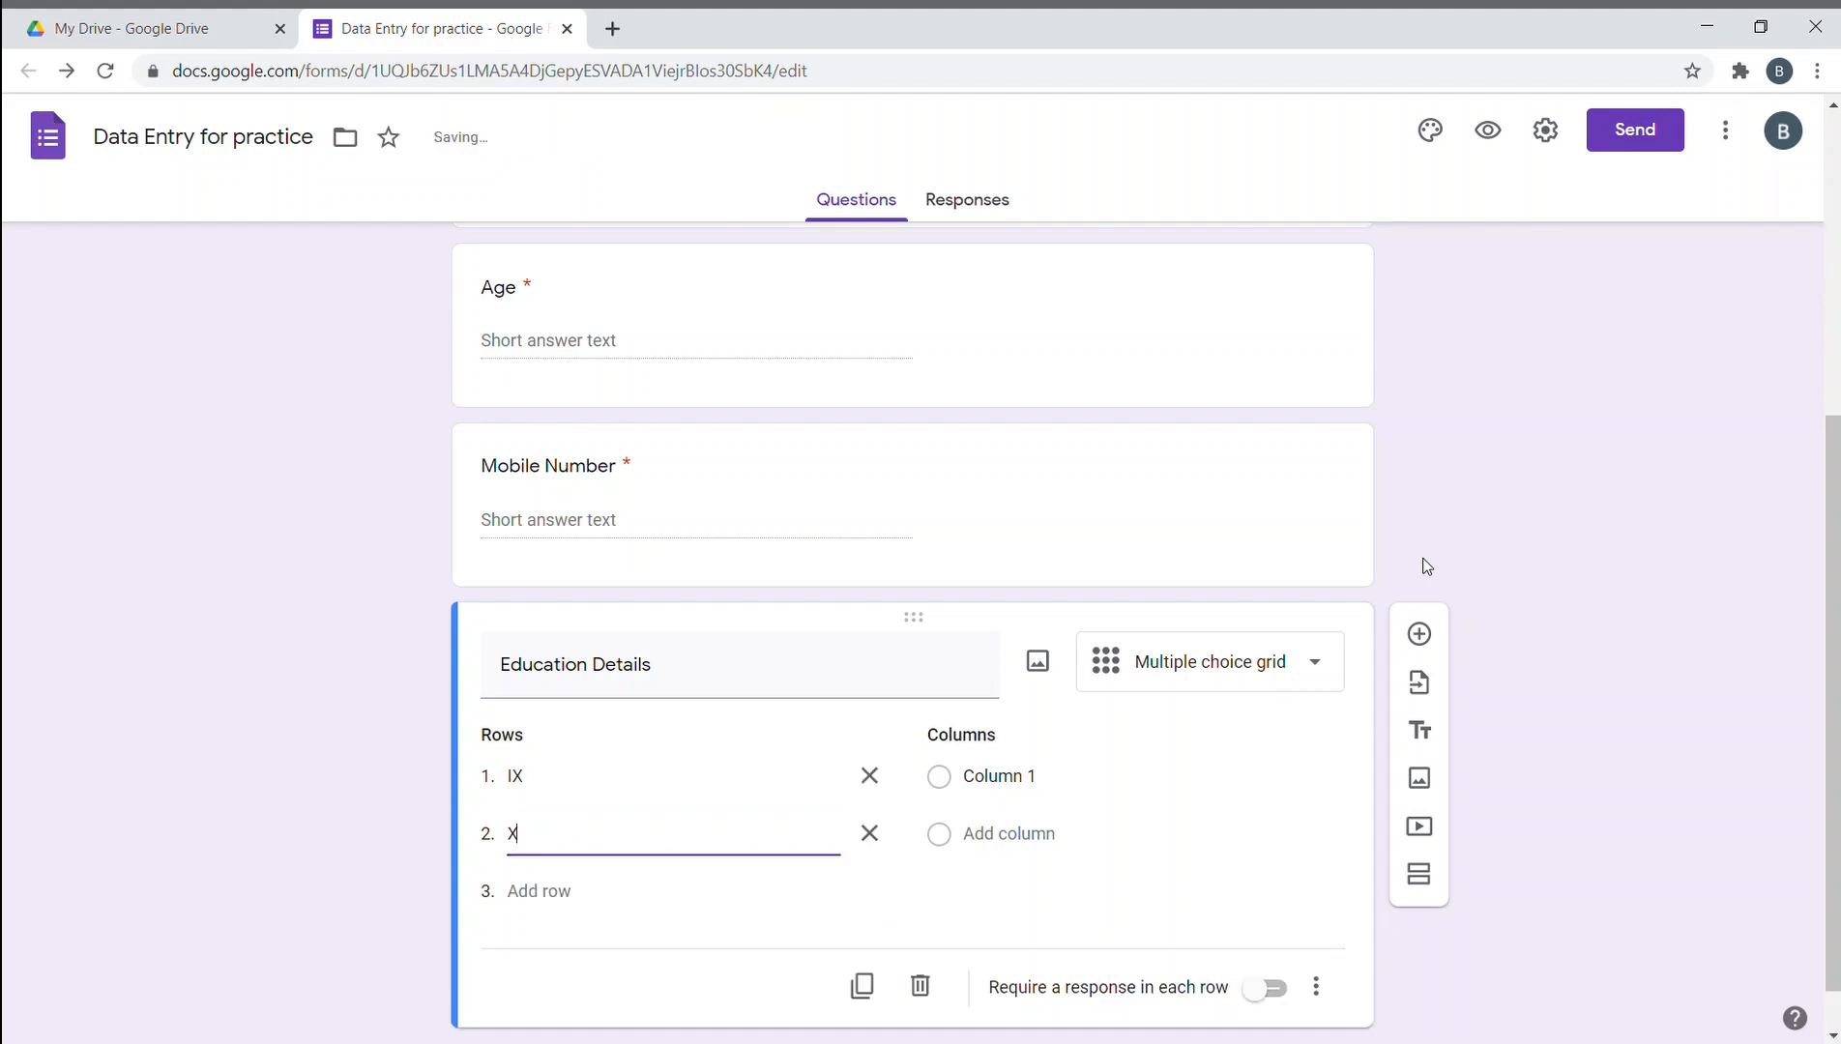
key("Return")
type("XI")
key("Return")
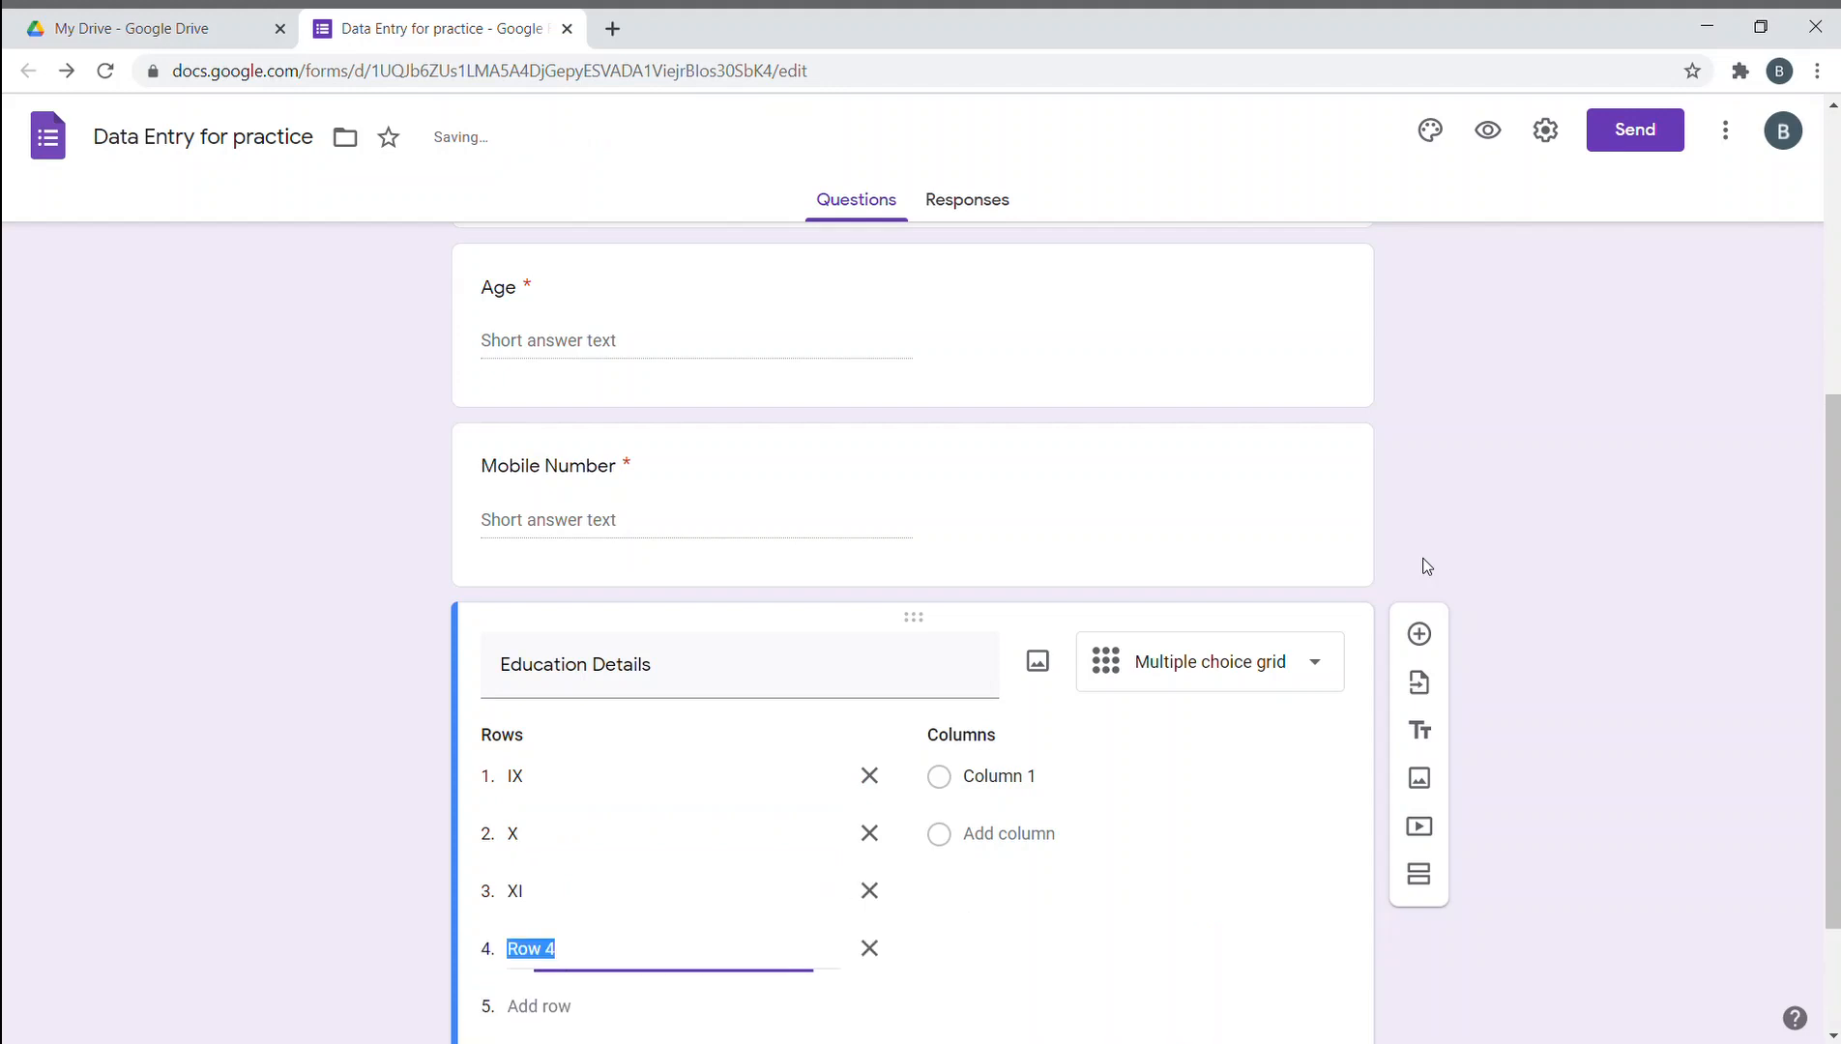
type("XII")
- Enter the grid columns CBSE, ICSE and State, then preview the finished grid
left_click(1022, 776)
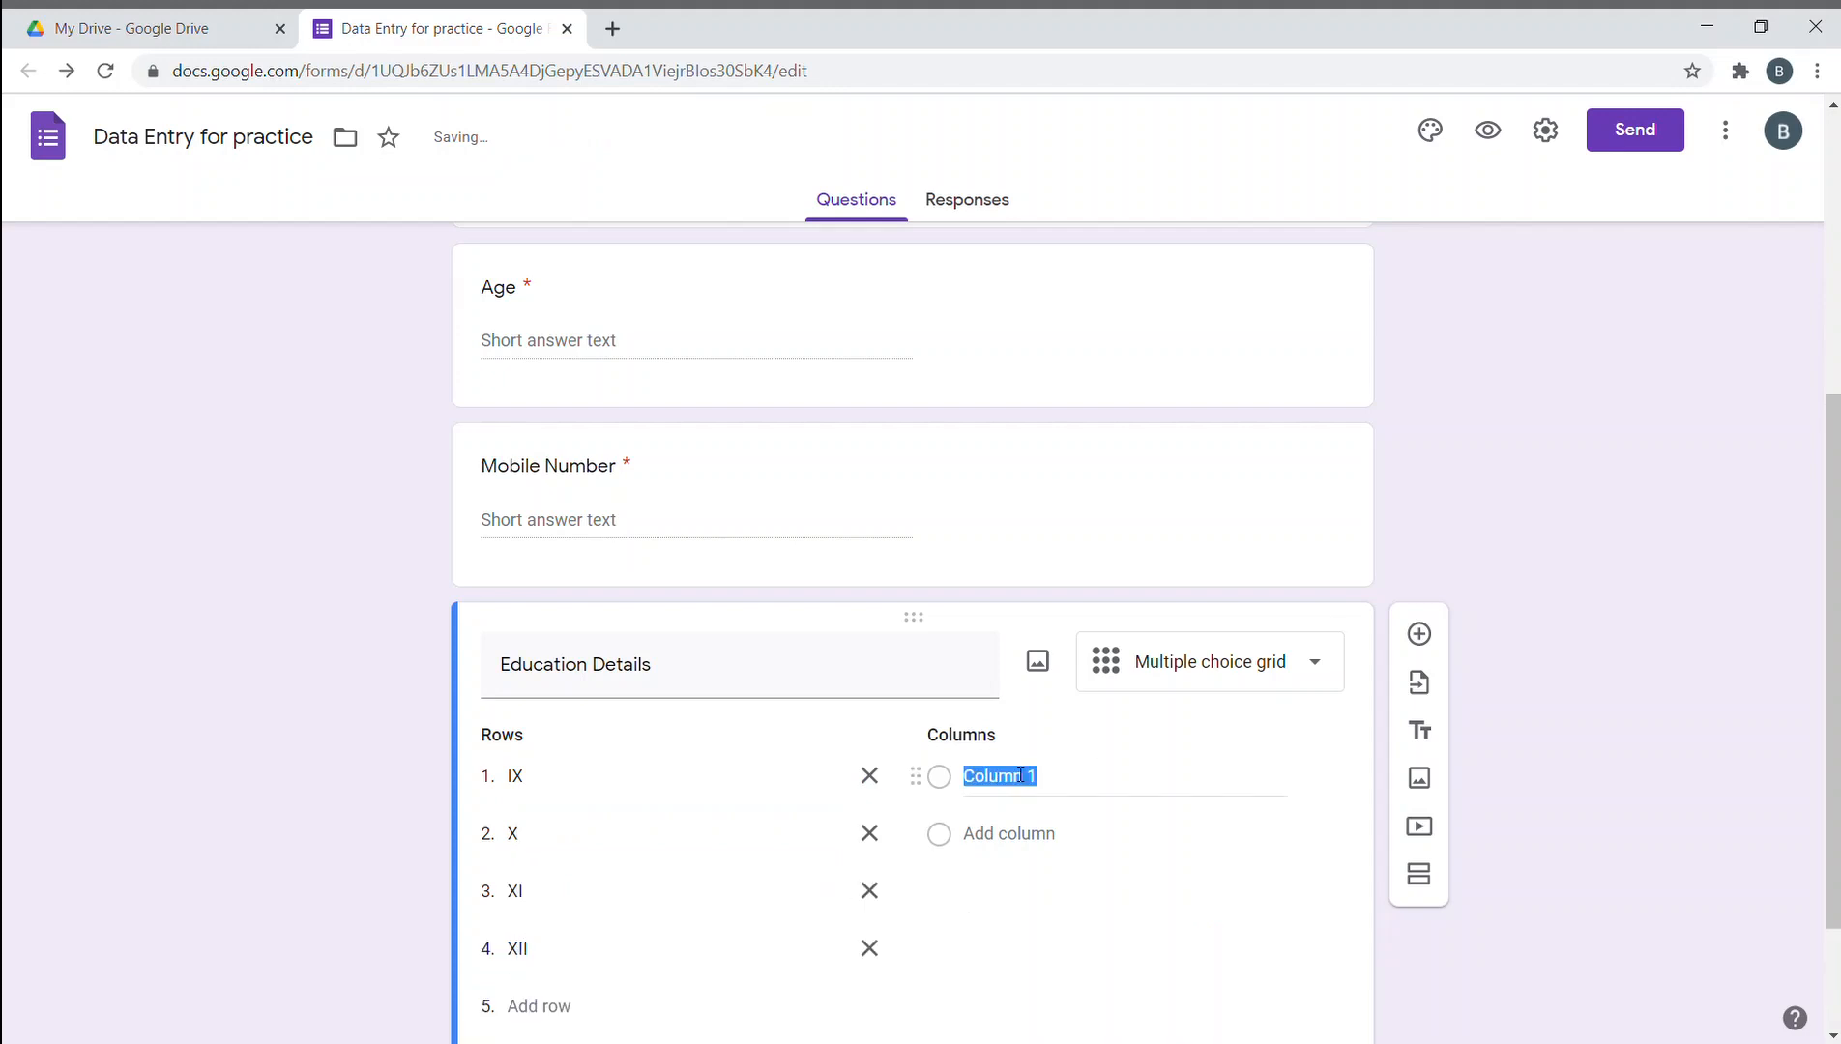
type("CBSE")
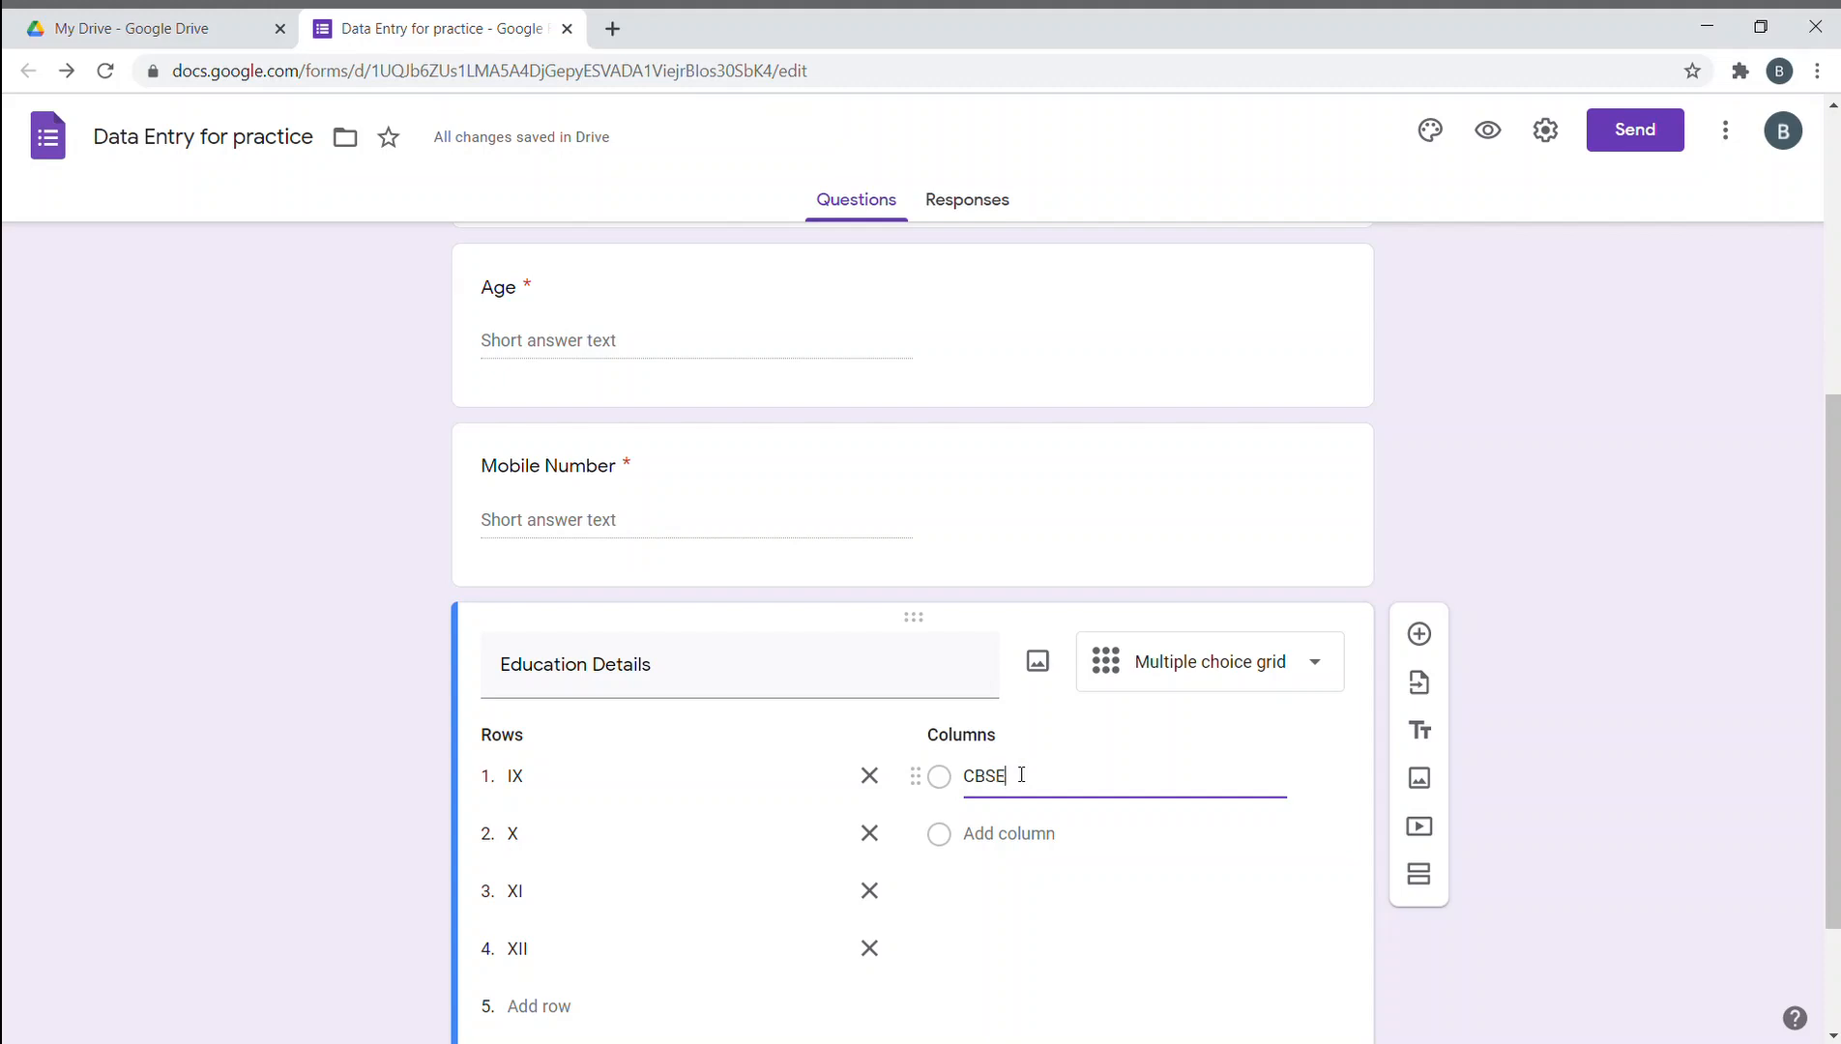
key("Return")
type("ICSE")
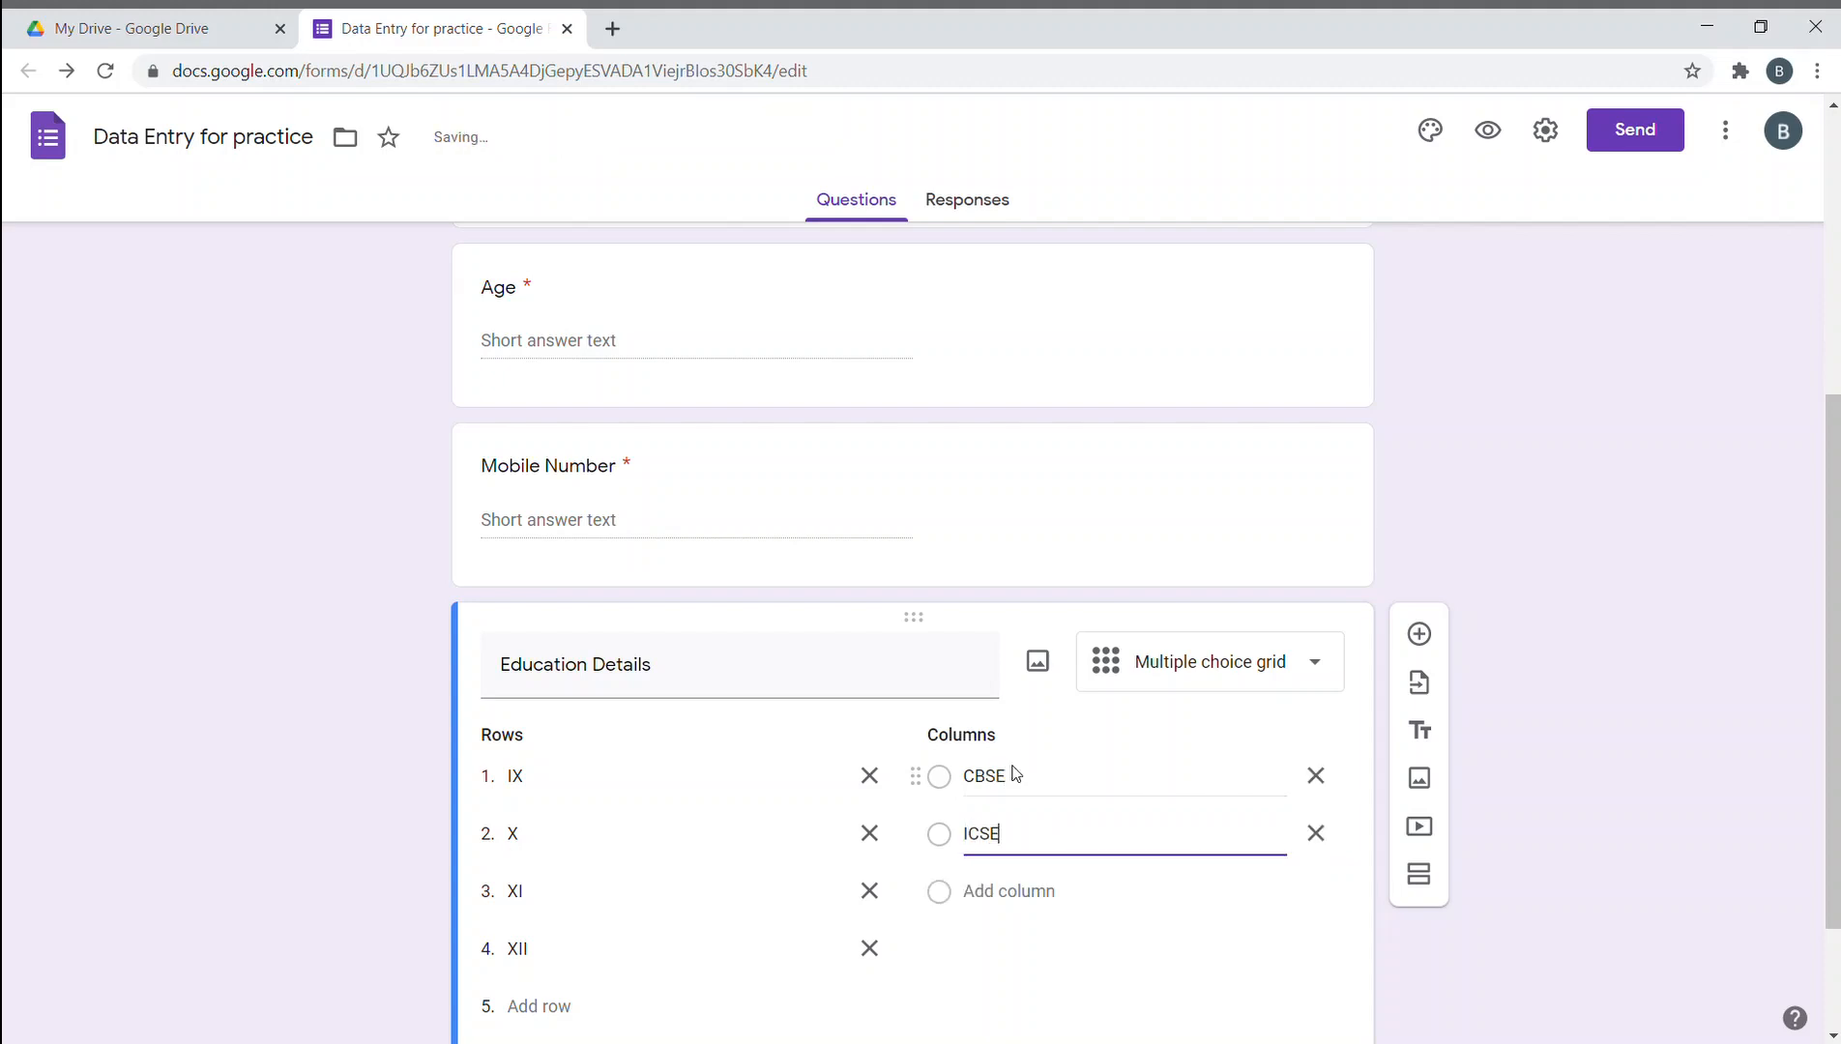
key("Return")
type("State")
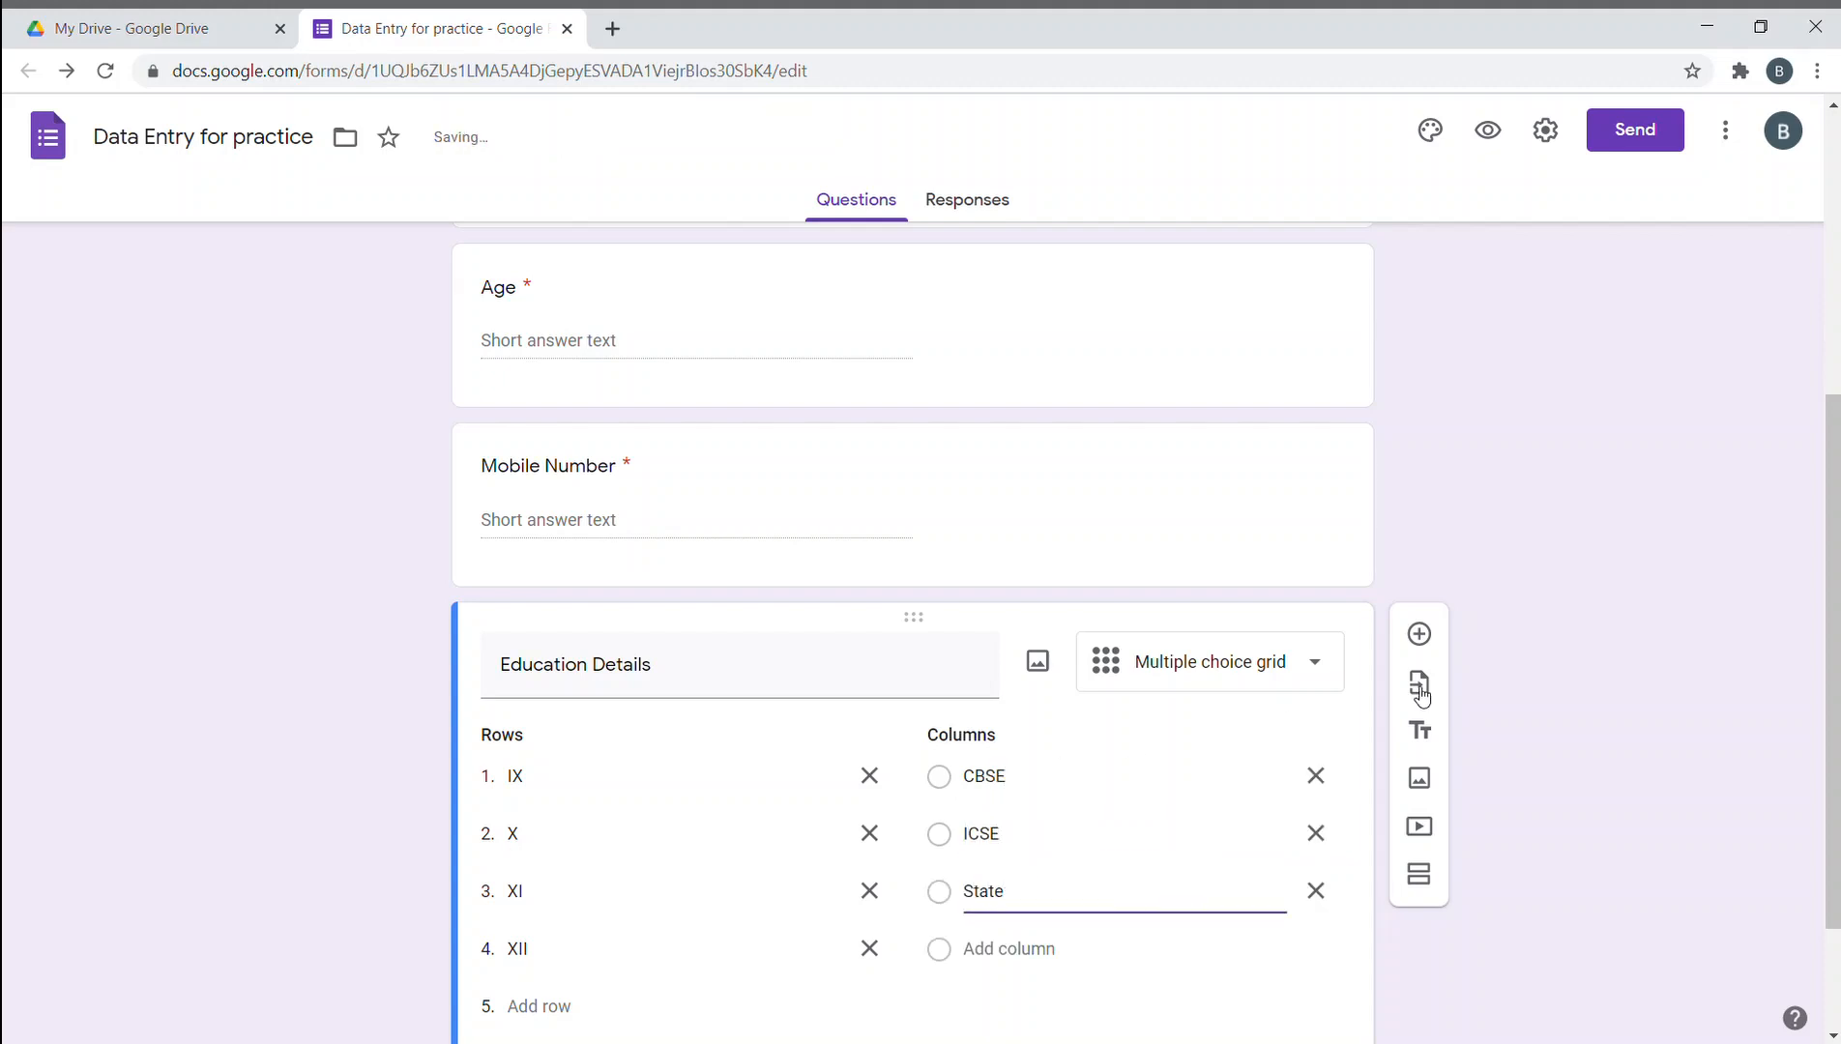
left_click(1535, 645)
scroll(1533, 677, "down", 2)
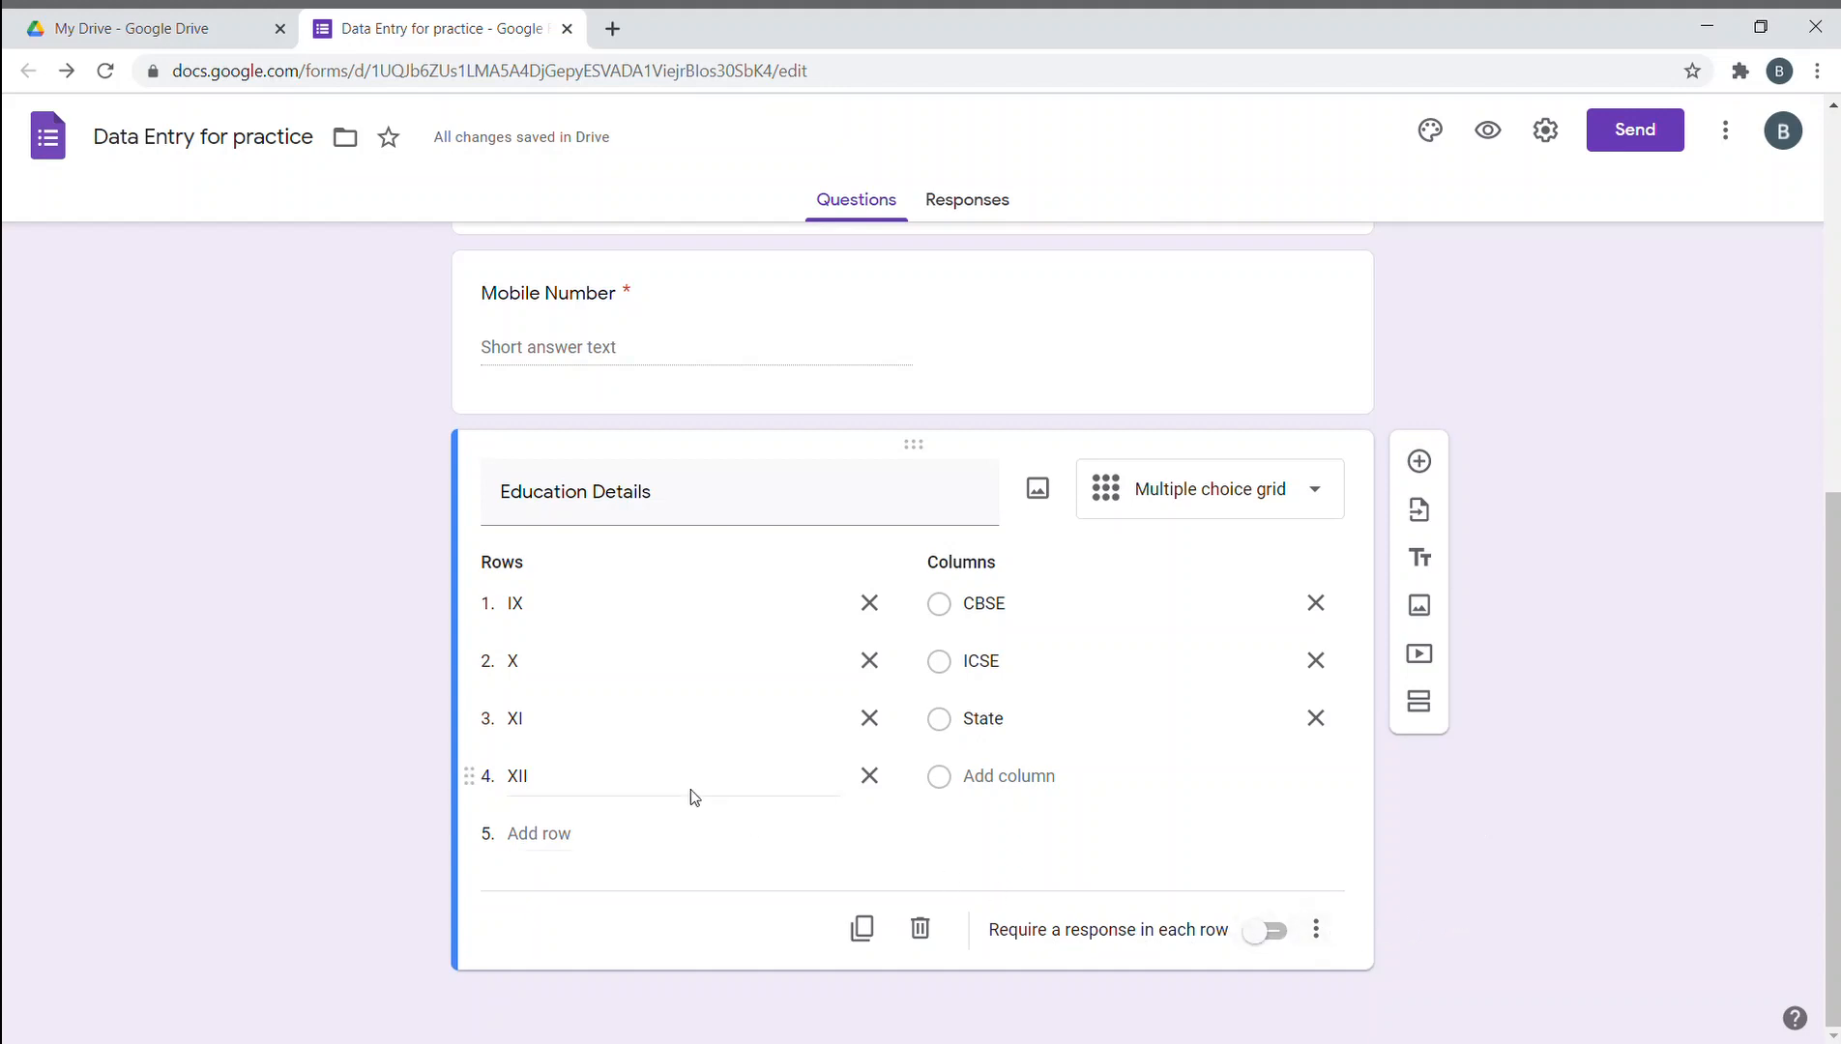
left_click(1320, 370)
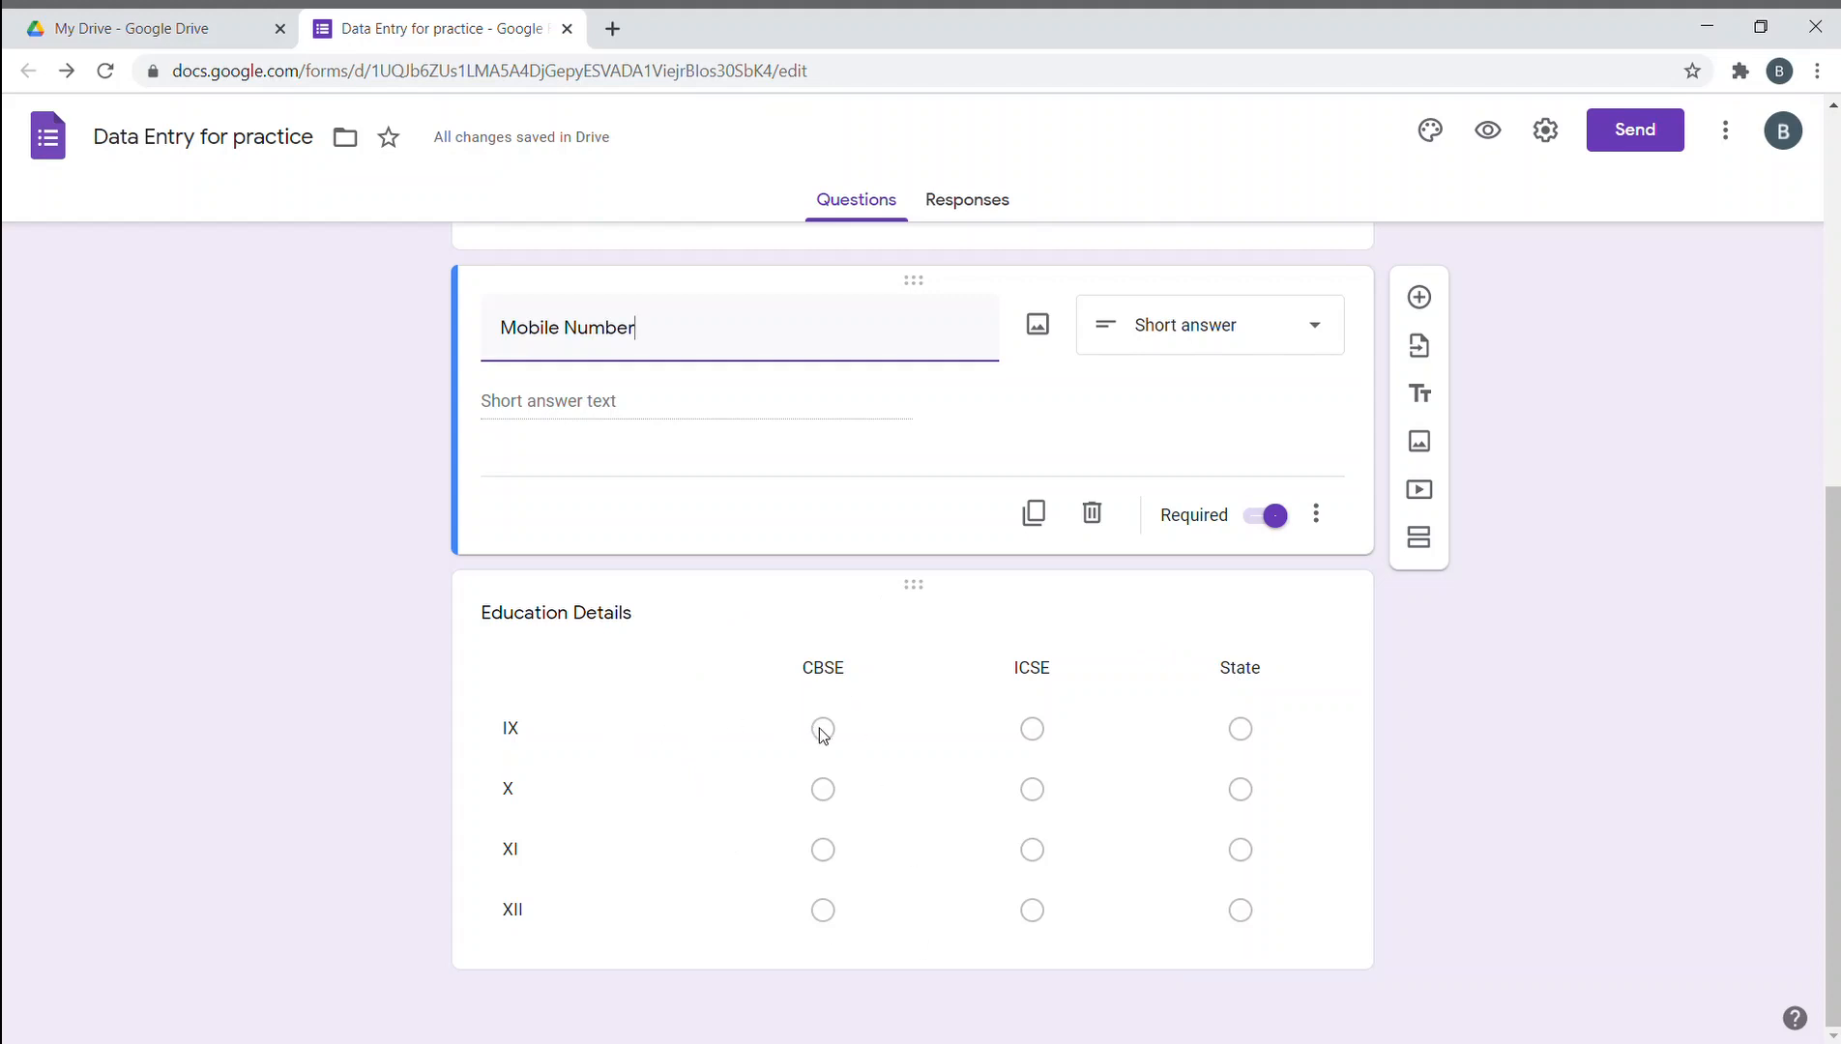
- Rename the Education Details grid question to 'How satisfied are you with our services', keeping it a grid
left_click(1359, 635)
left_click(1296, 521)
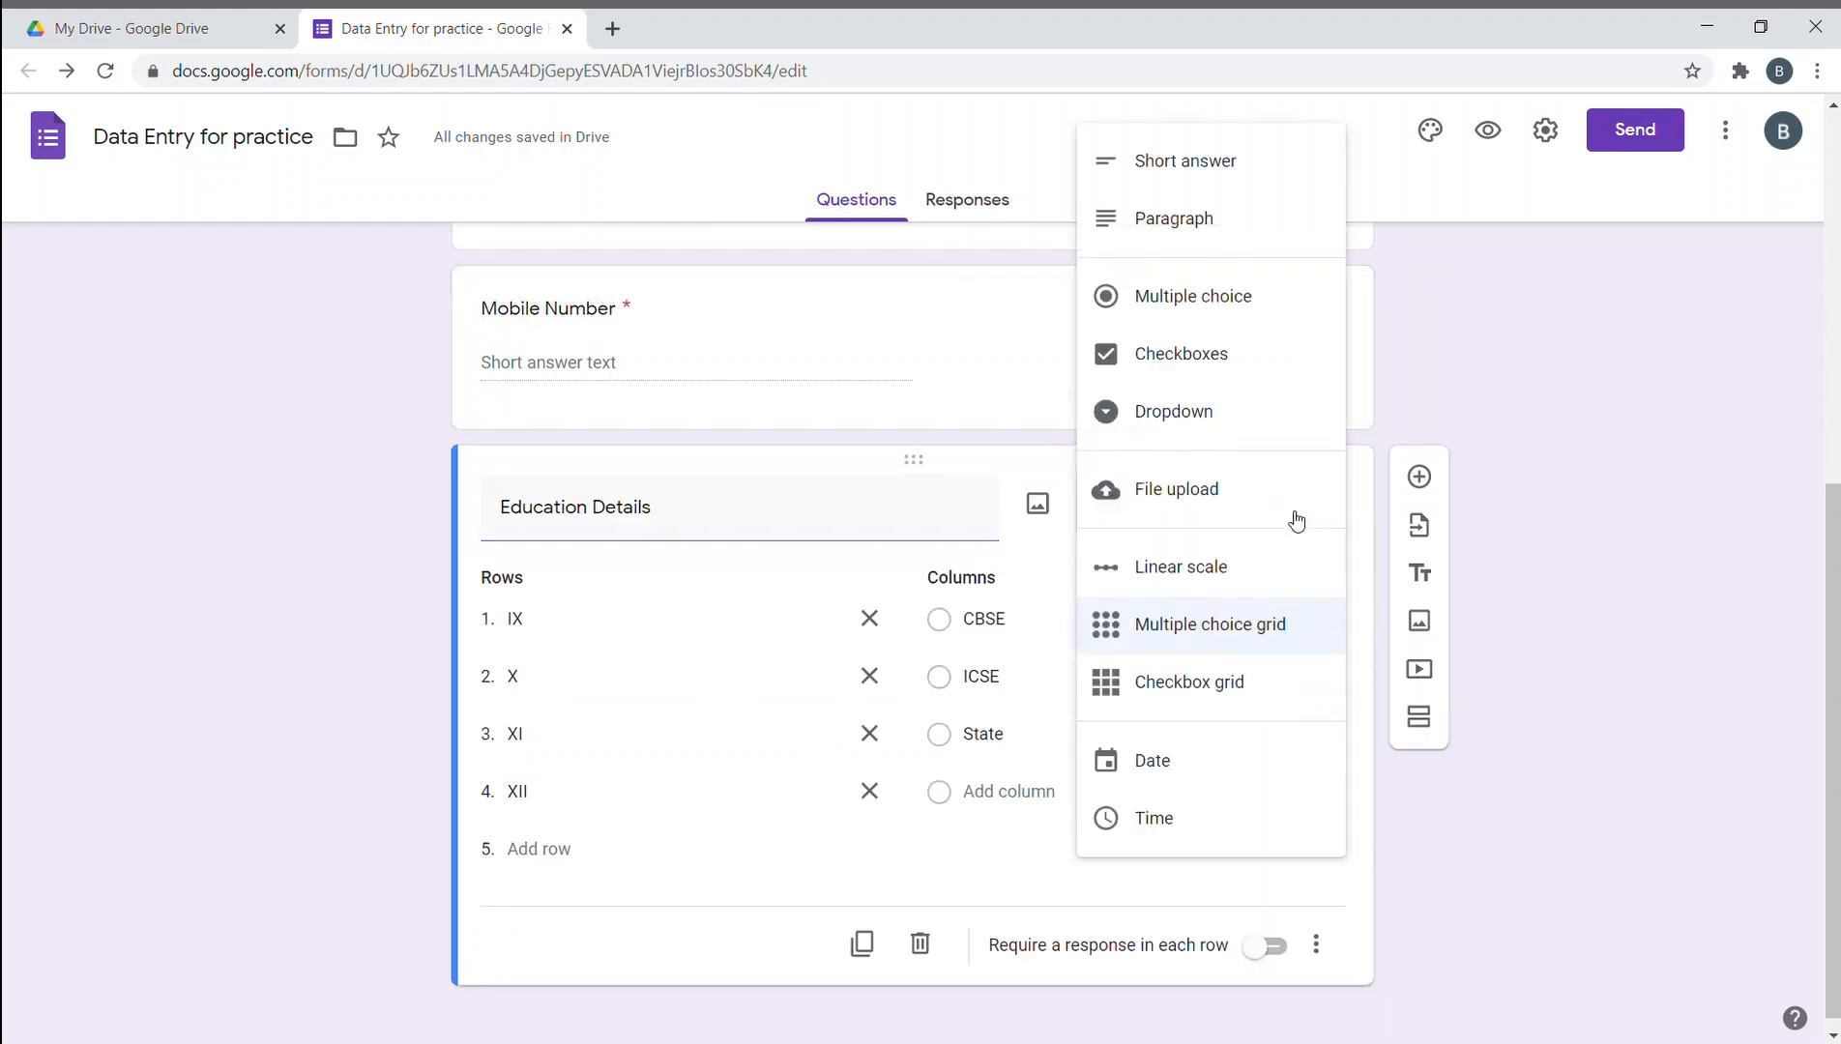
left_click(1254, 635)
triple_click(846, 530)
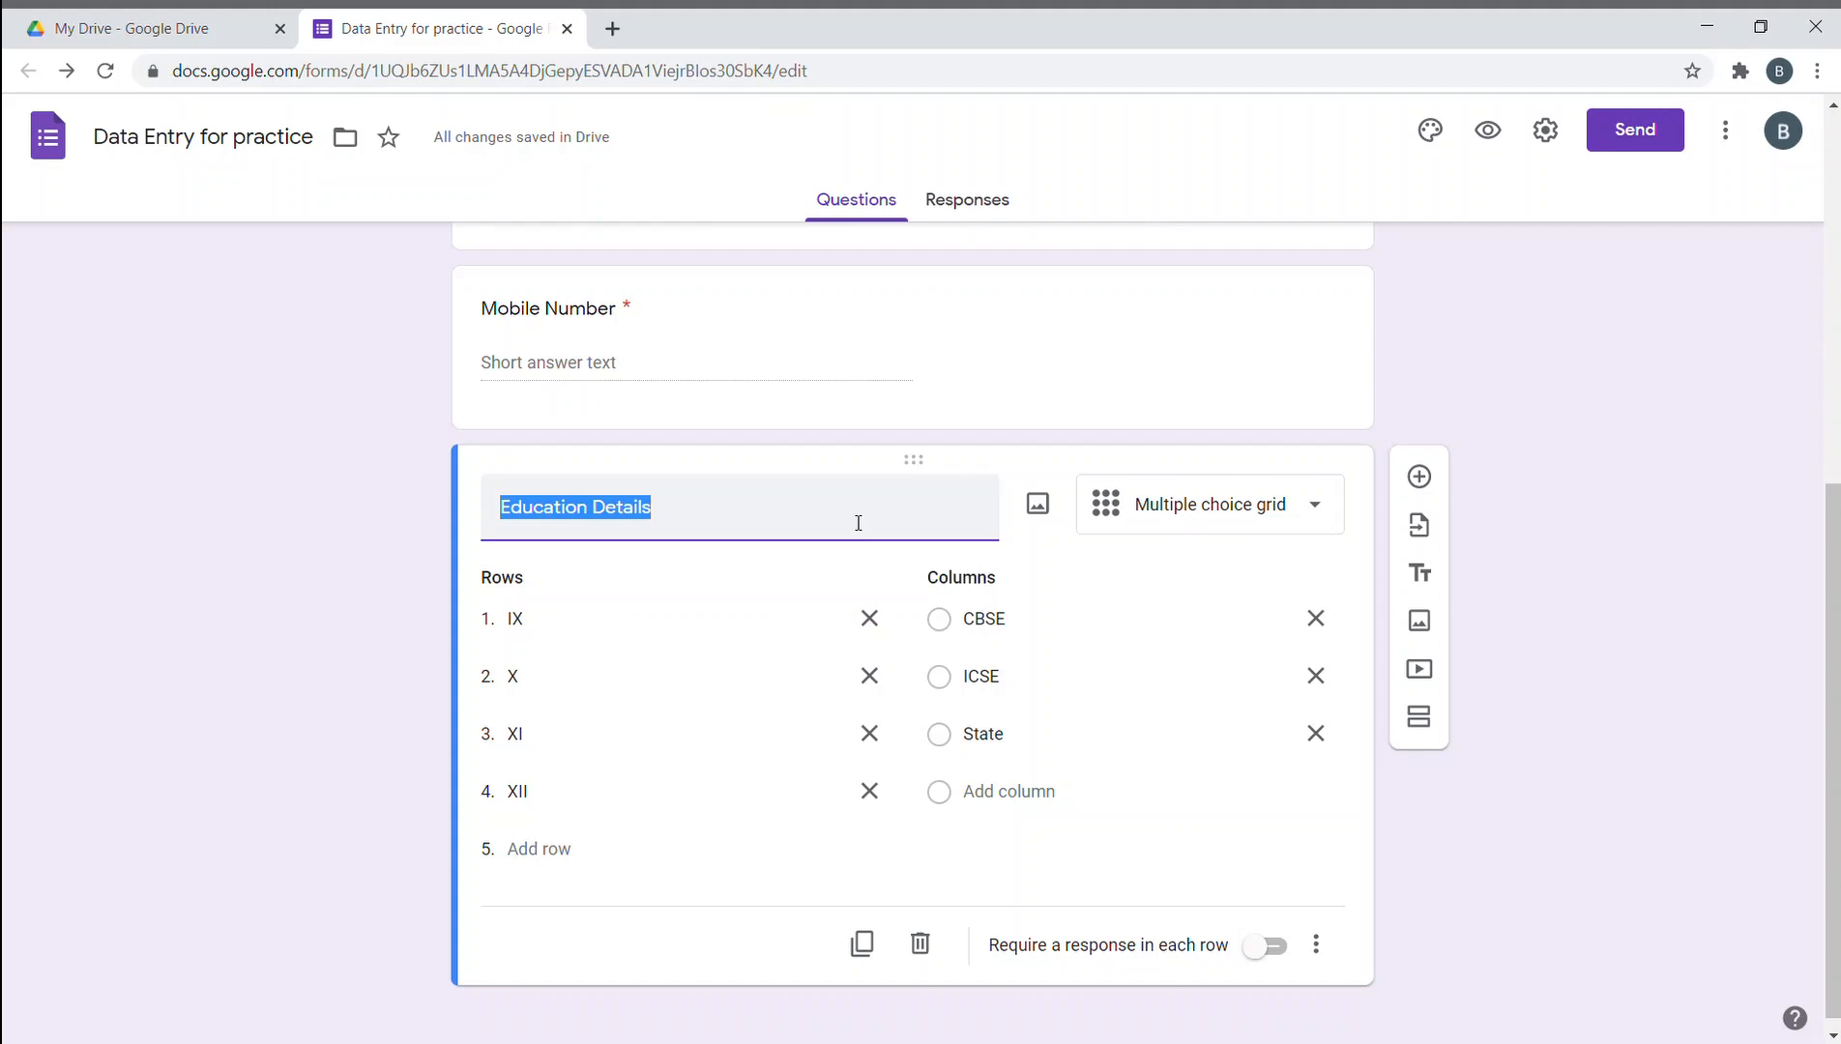
type("How satisf")
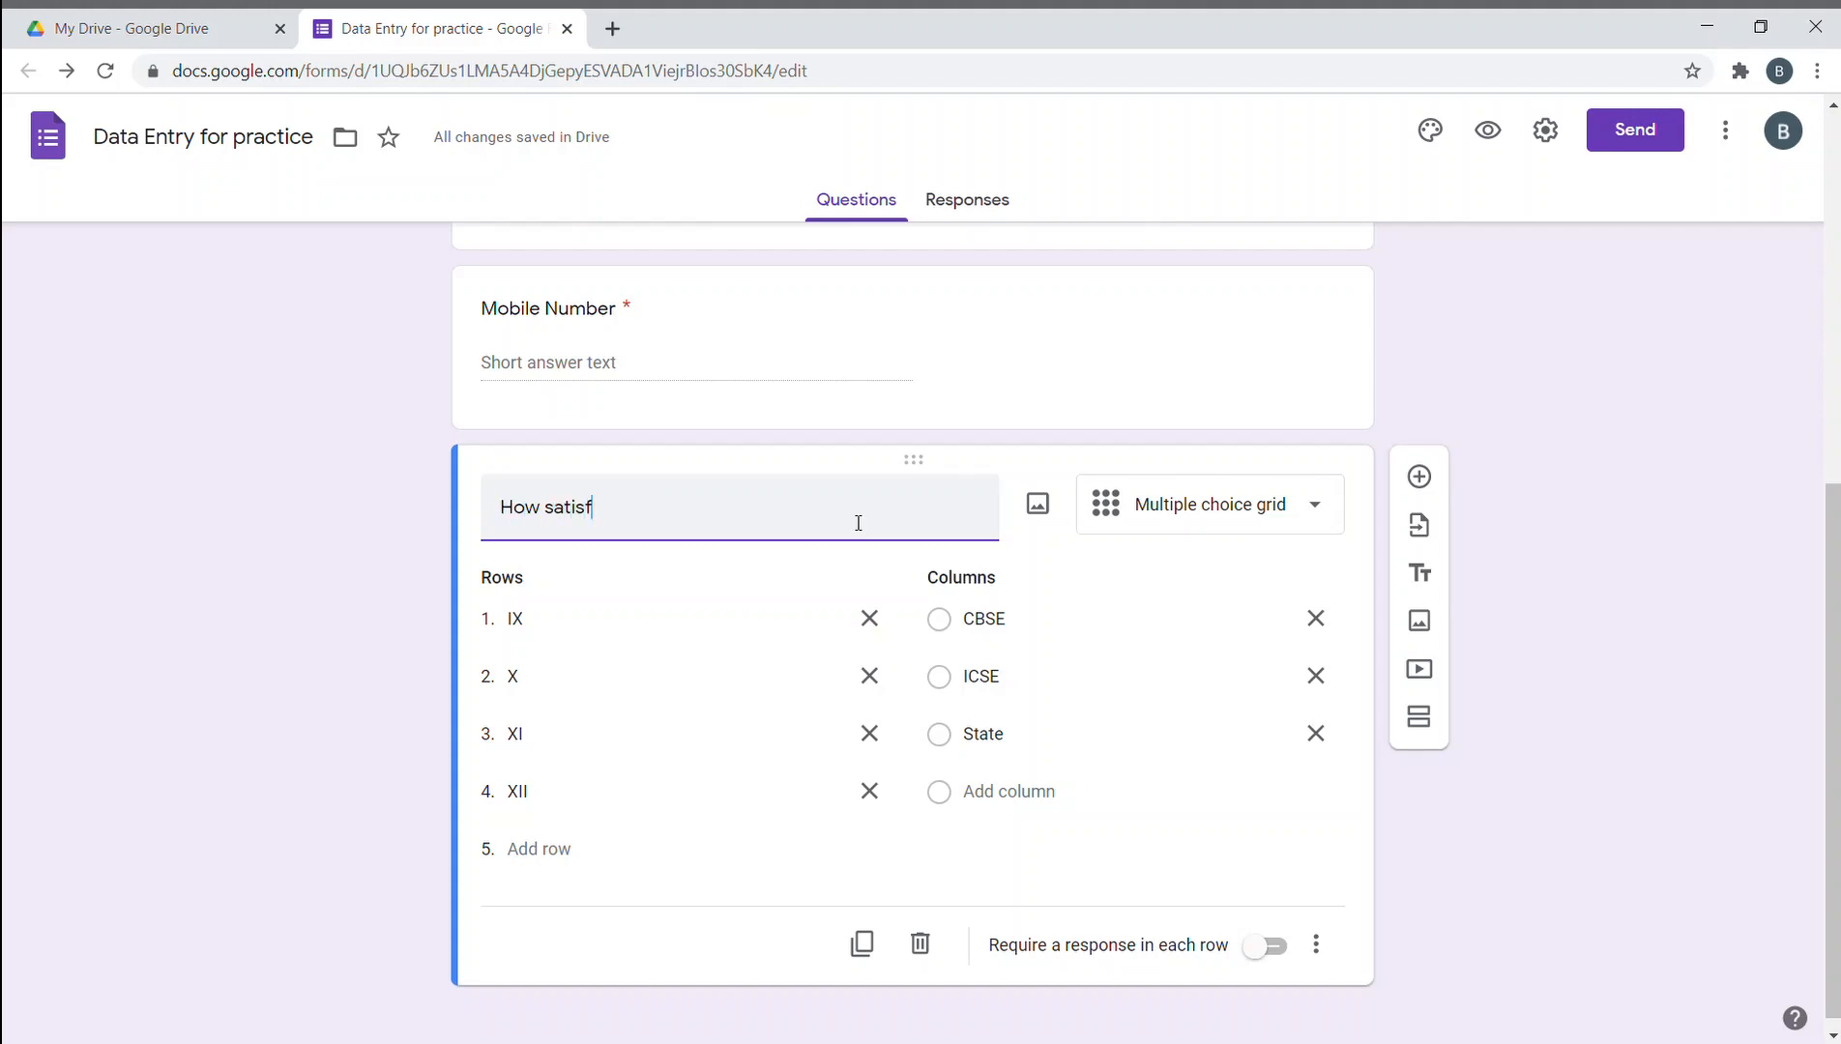
type("ied ar")
key("BackSpace")
type("ed are you ei")
type("ith our")
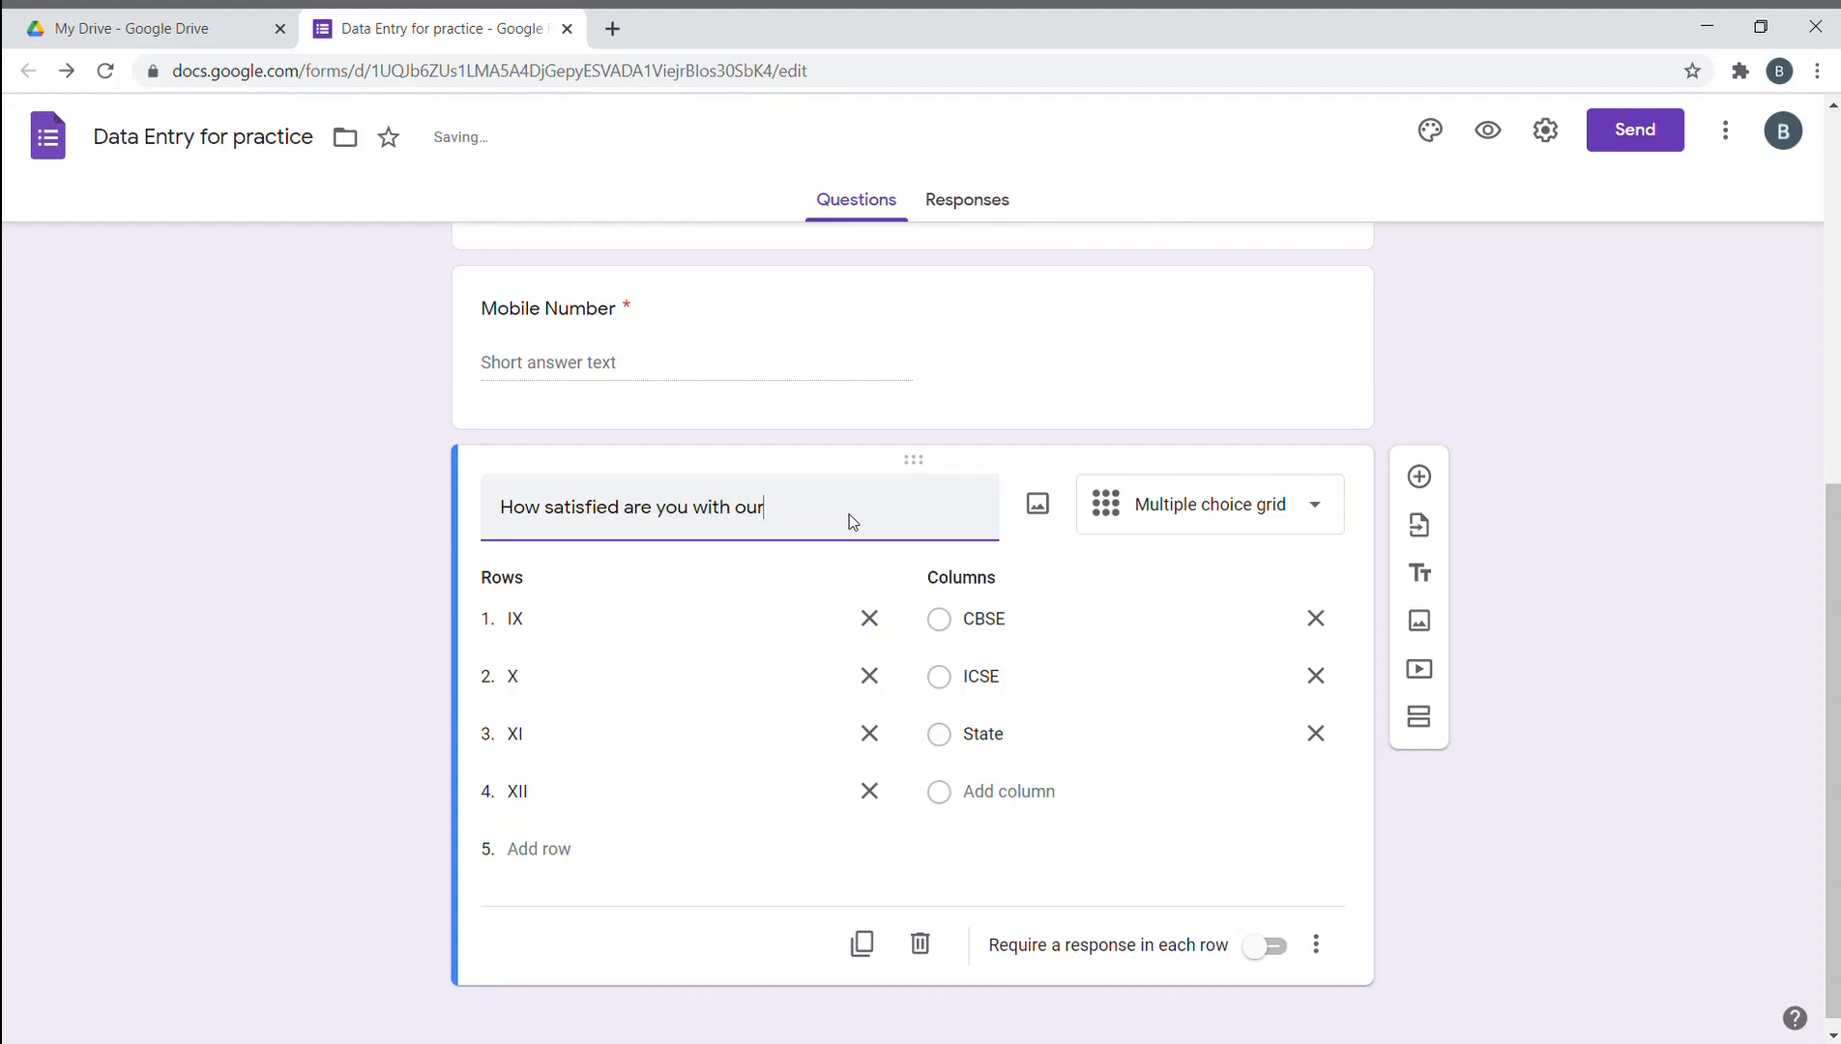
type(" services")
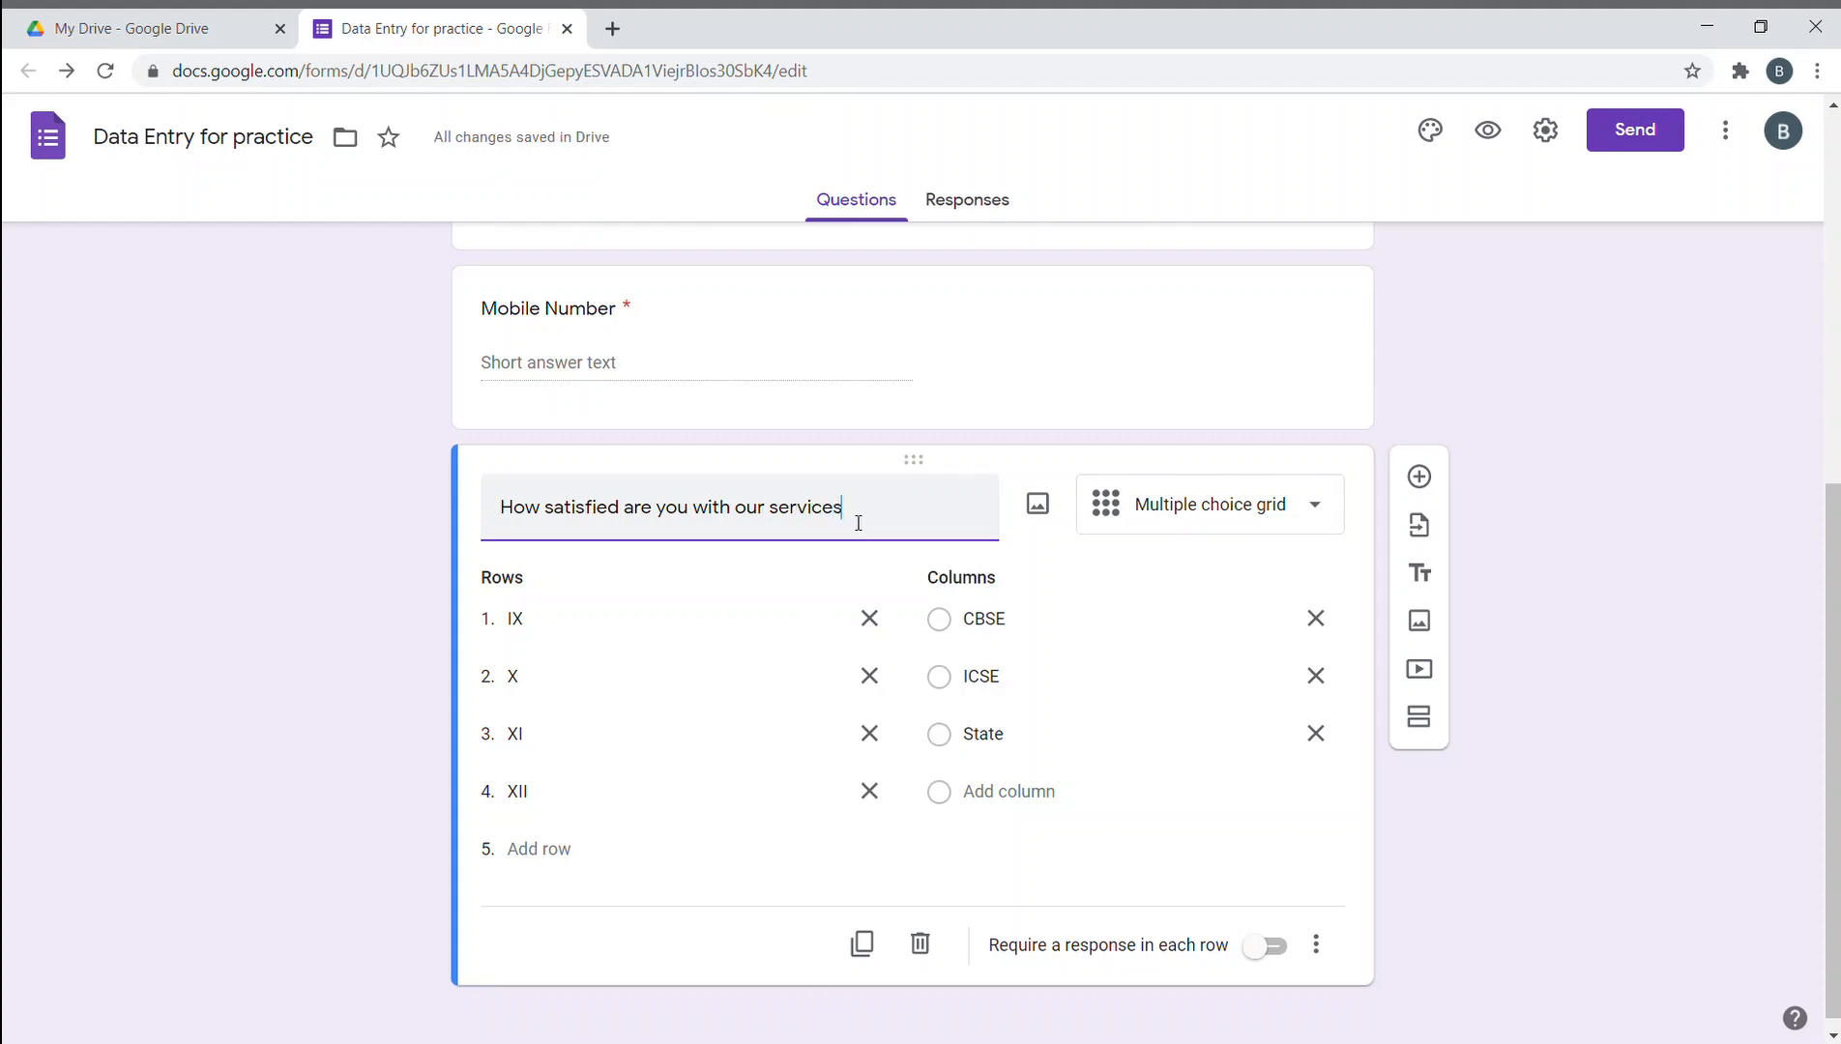
left_click(1303, 504)
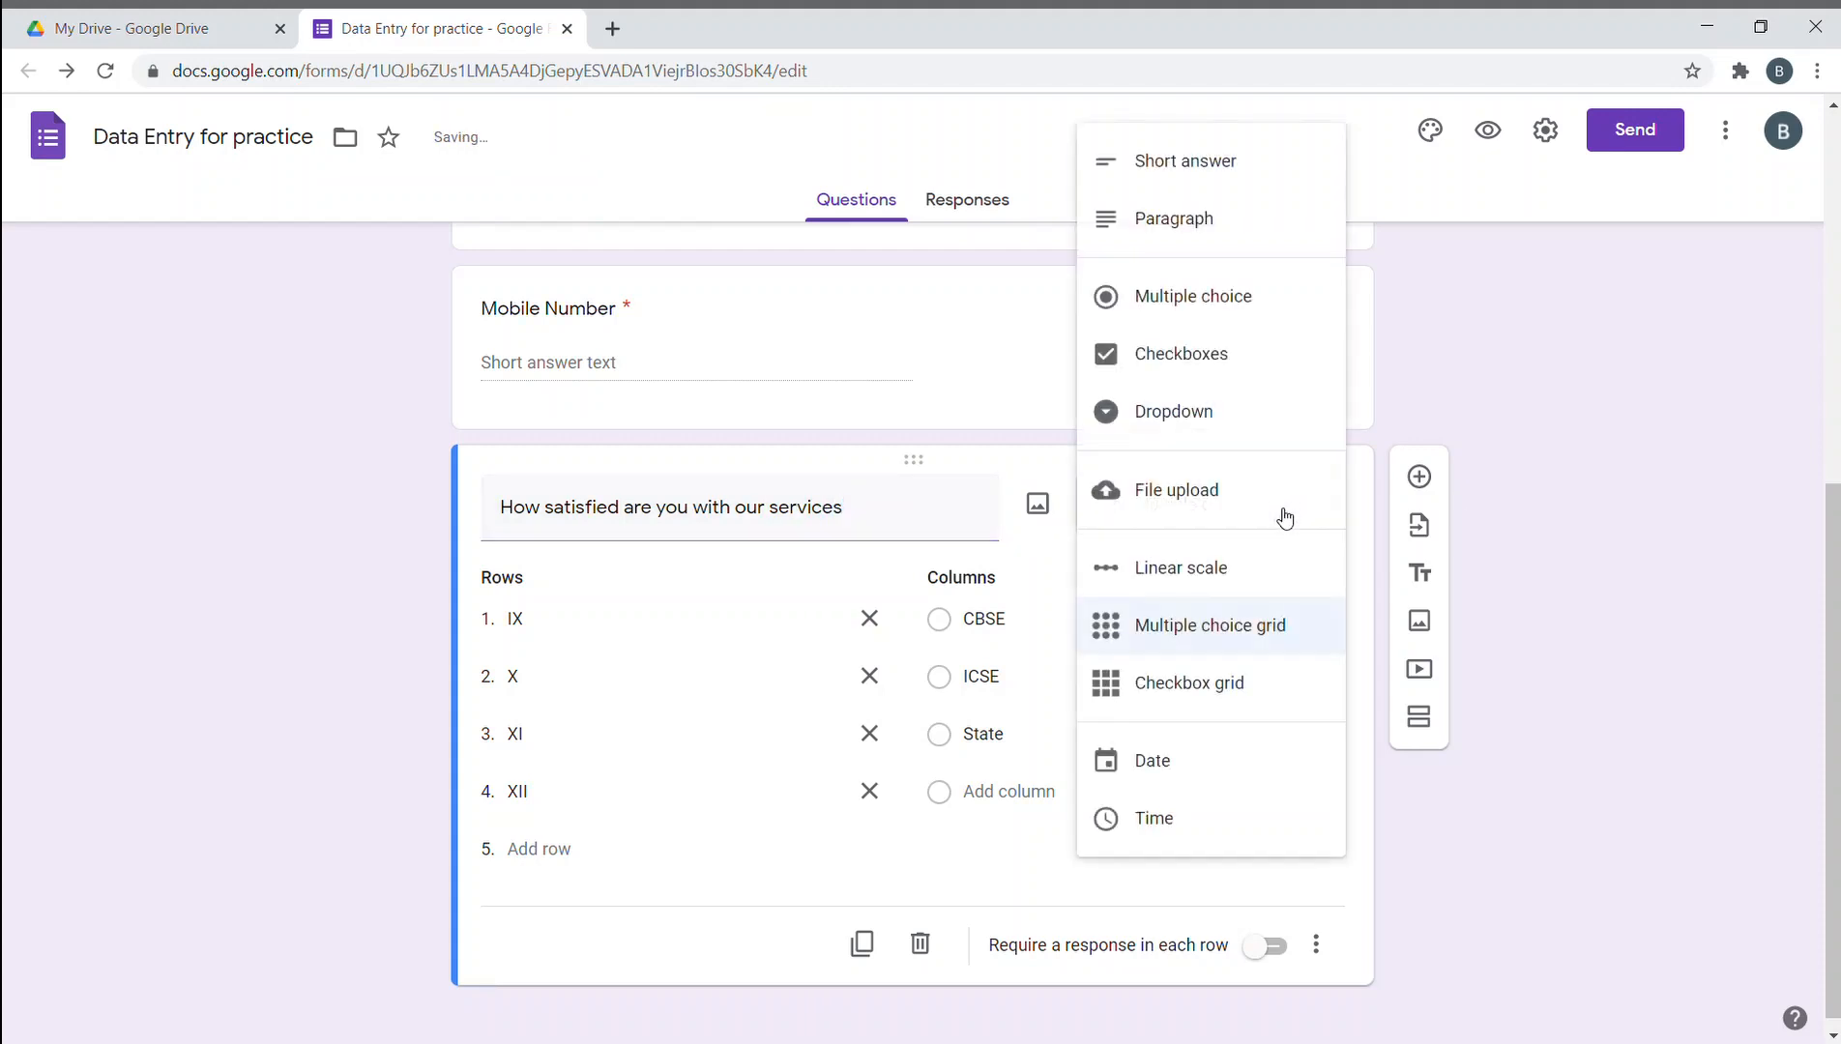
- Turn the satisfaction question into a 1–5 linear scale with value 1 labelled 'Poor'
left_click(1242, 570)
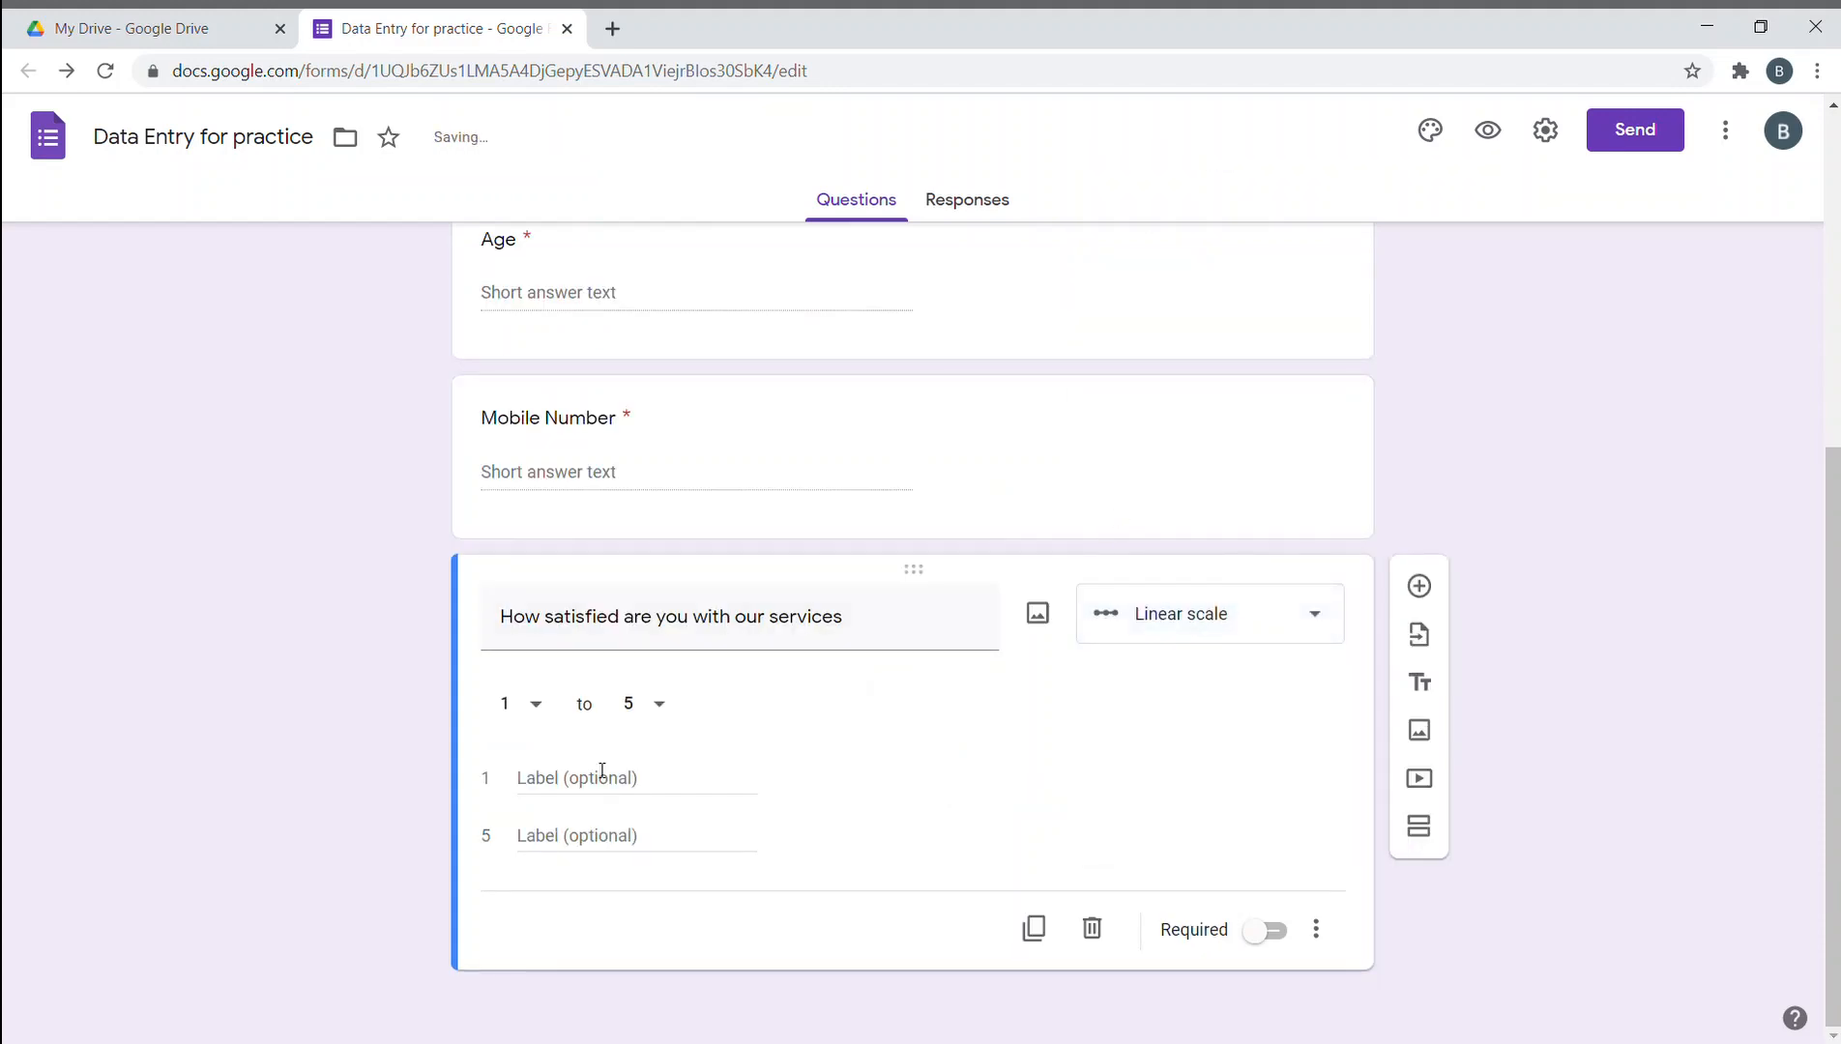
left_click(636, 781)
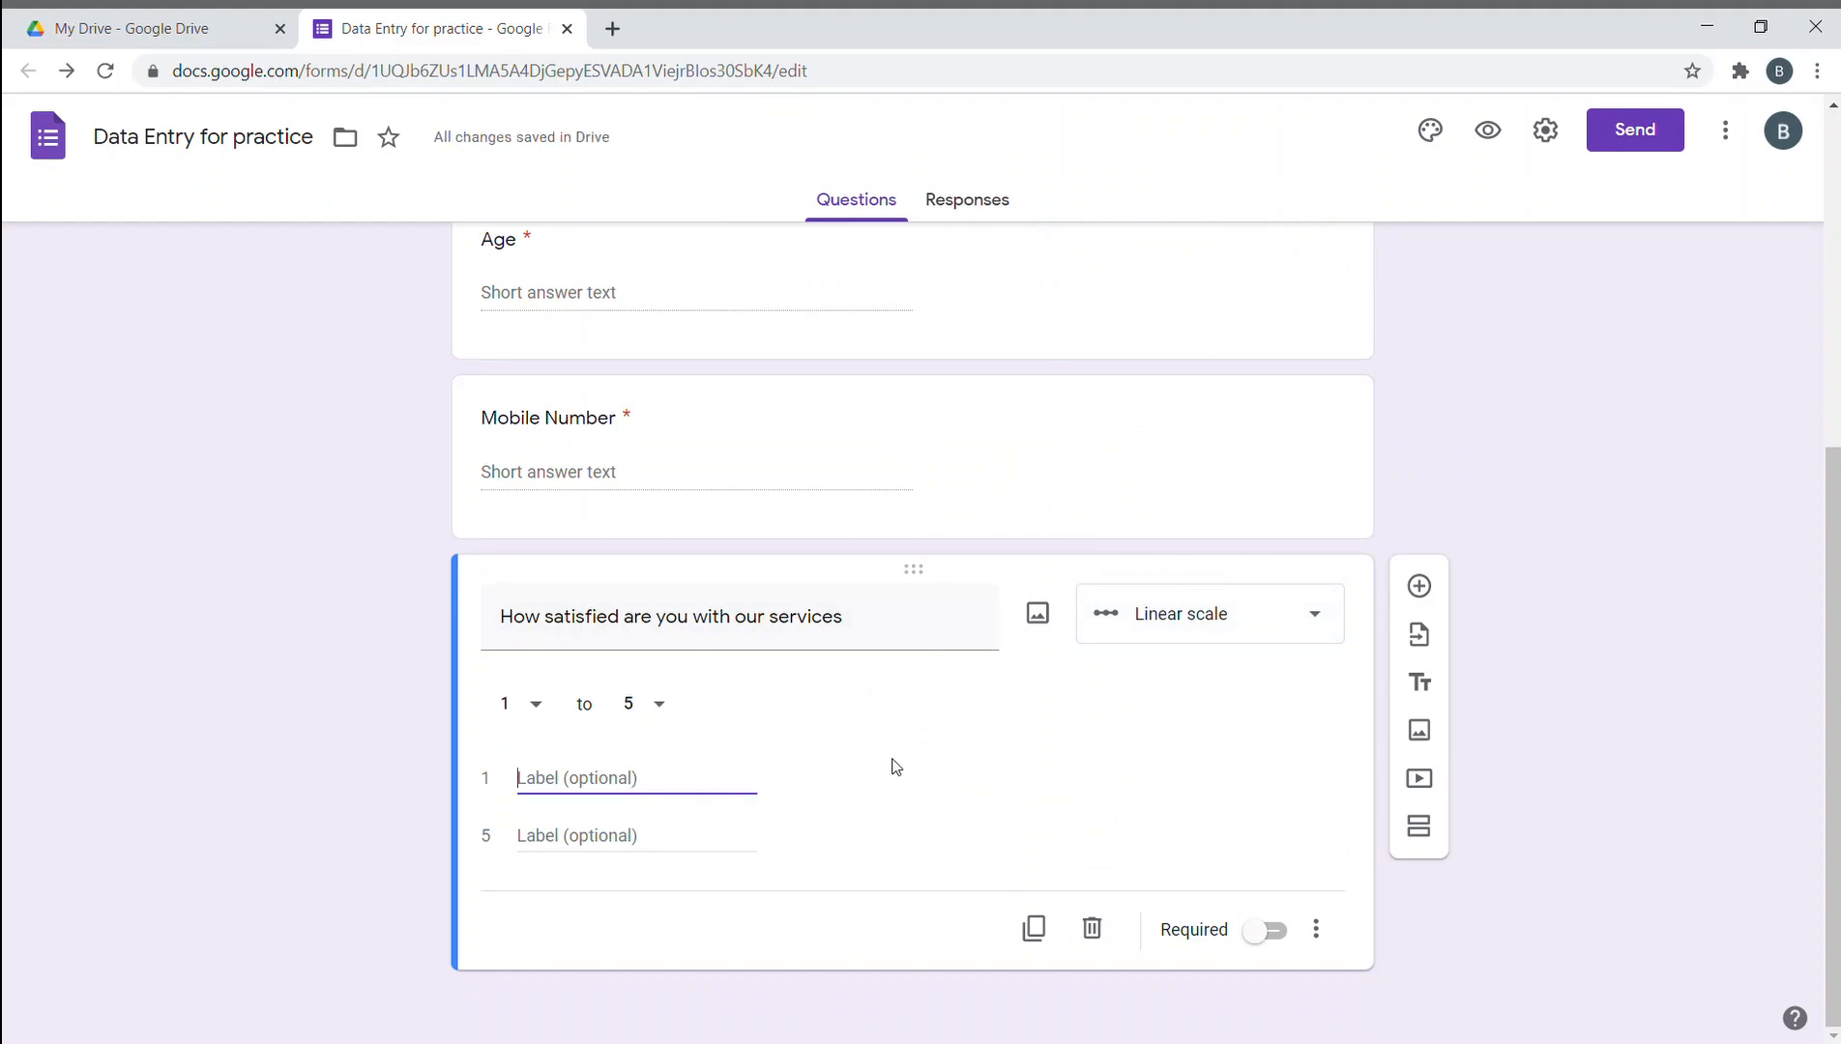
type("Good")
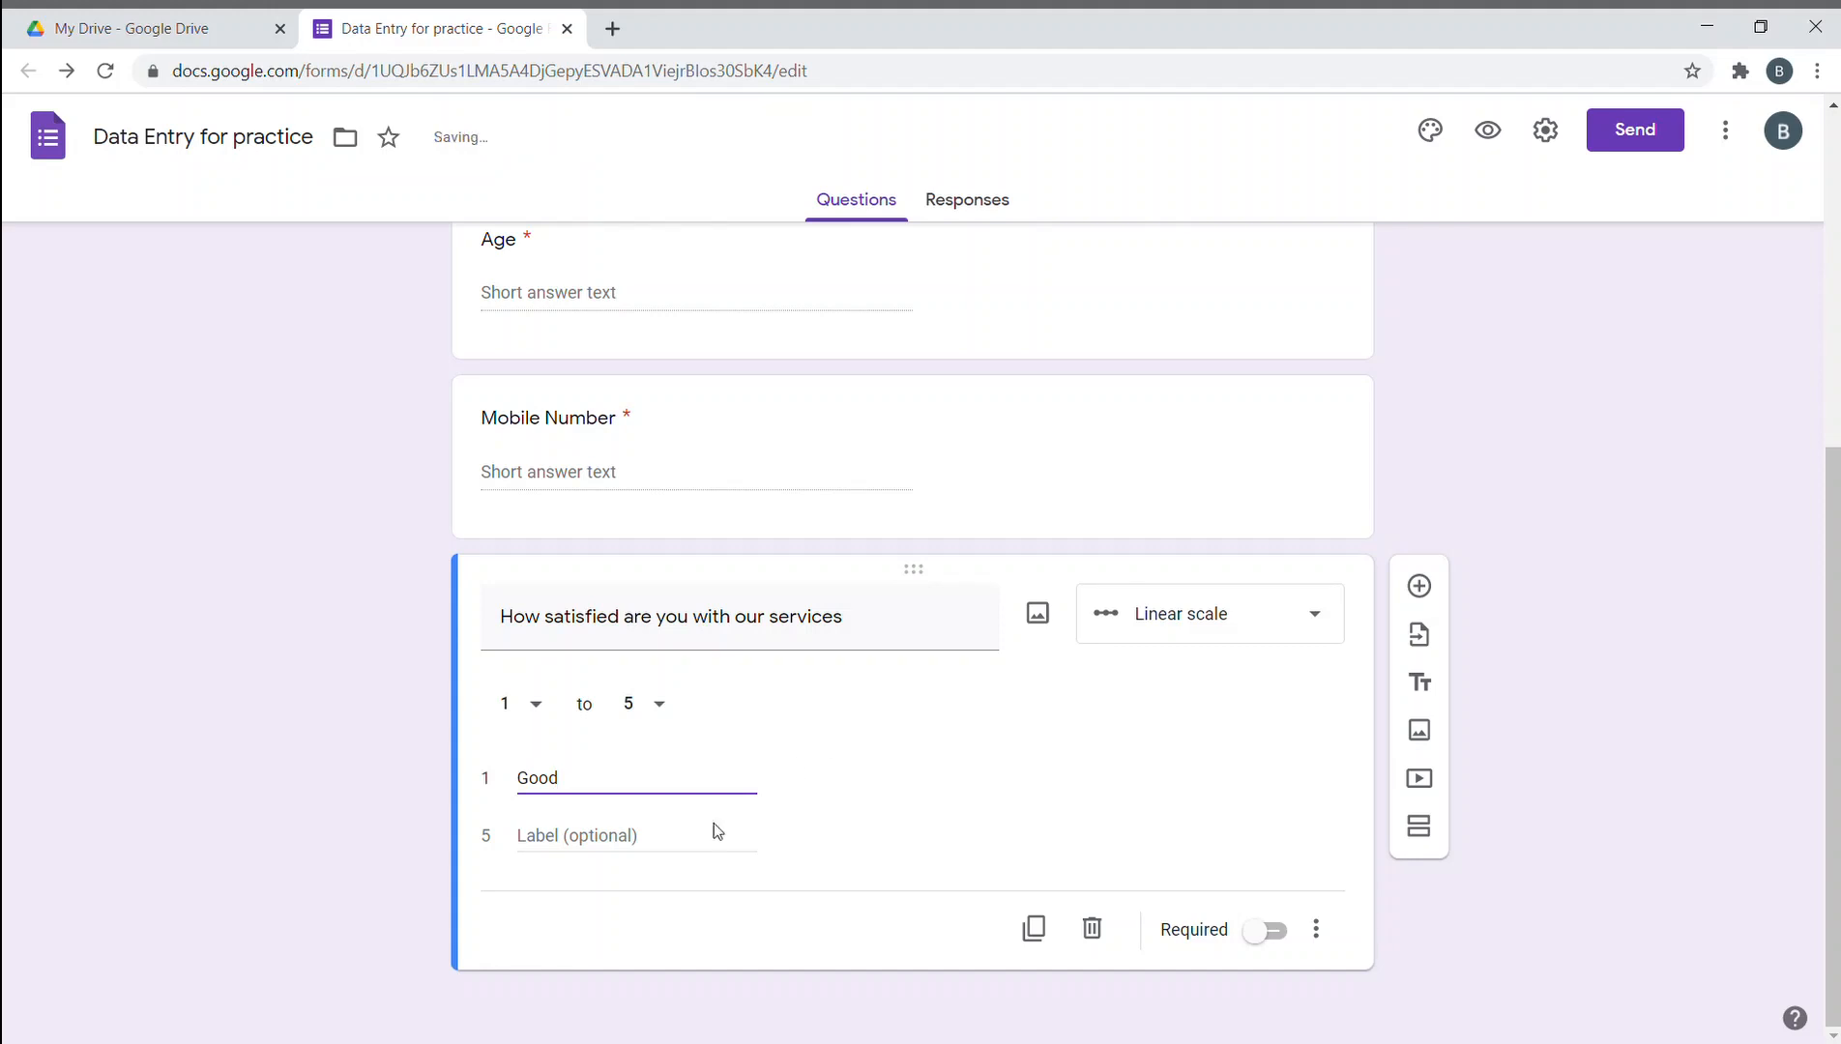
left_click(699, 844)
double_click(653, 791)
type("Poor")
- Label value 5 'Outstanding' and mark the satisfaction question as required
left_click(636, 830)
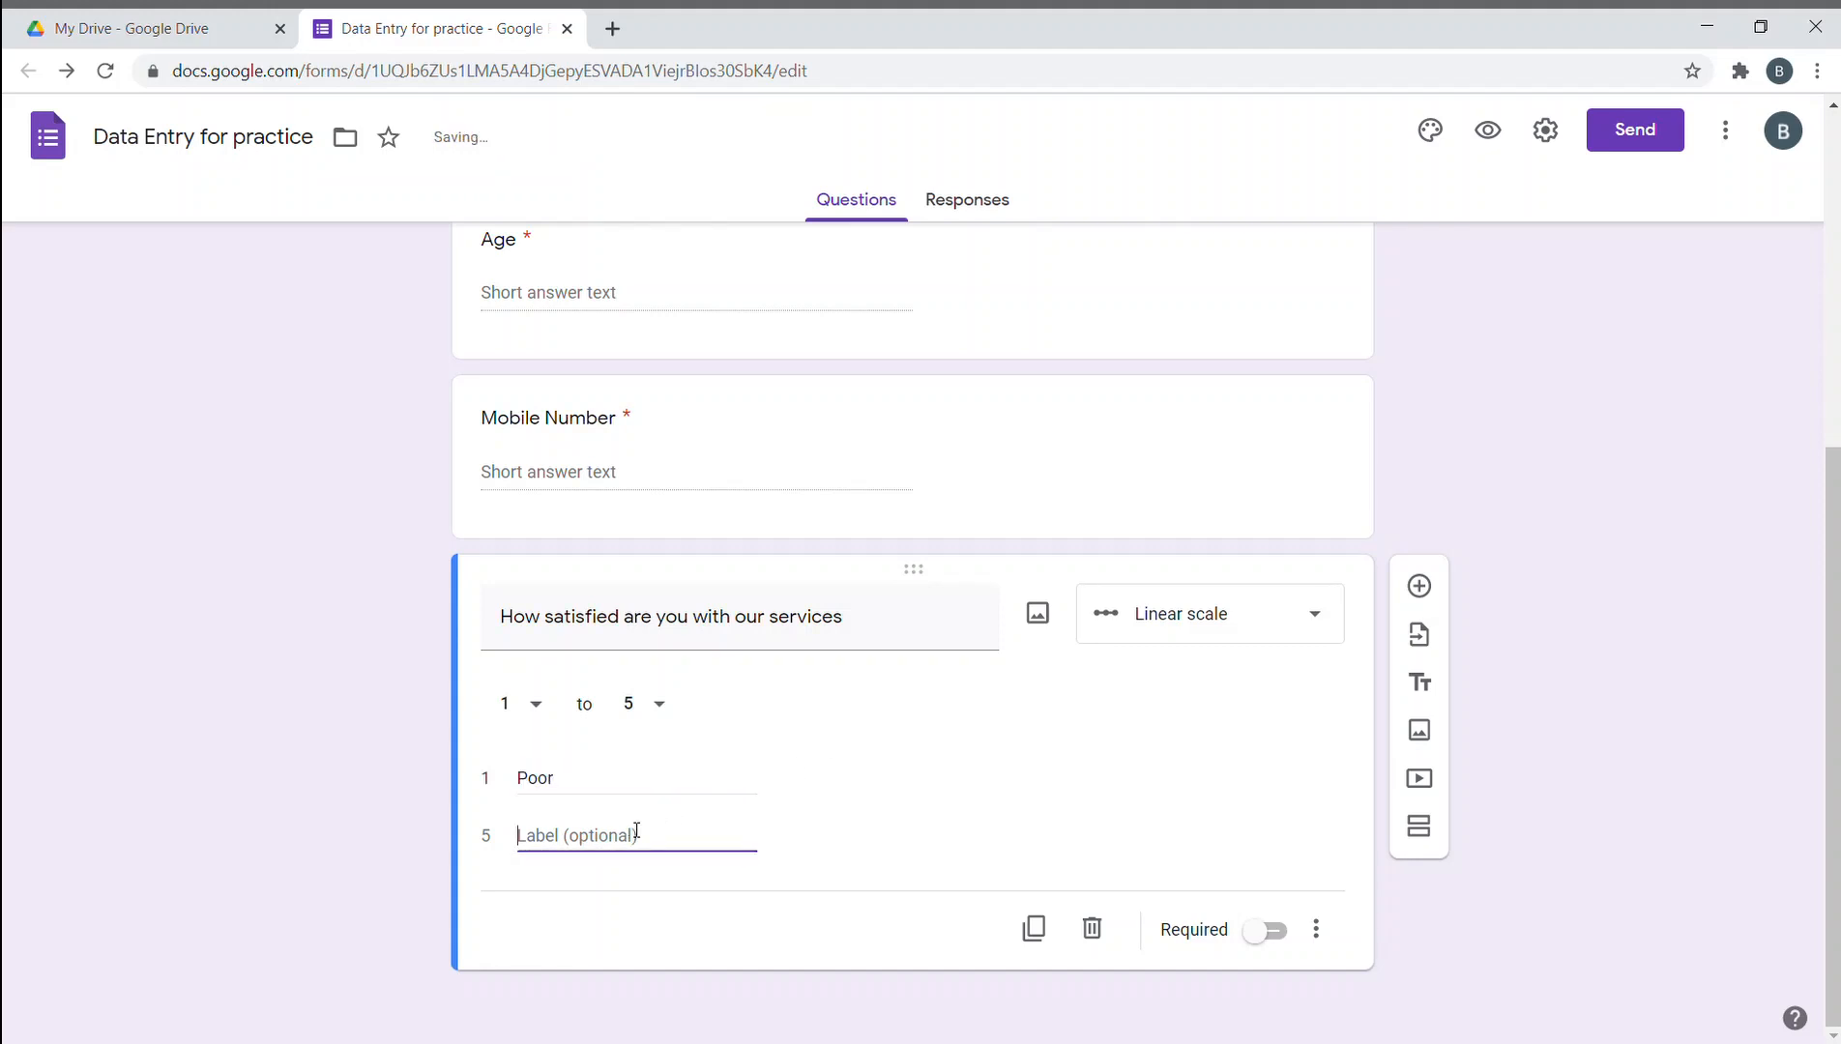
type("Outs")
key("BackSpace")
type("s")
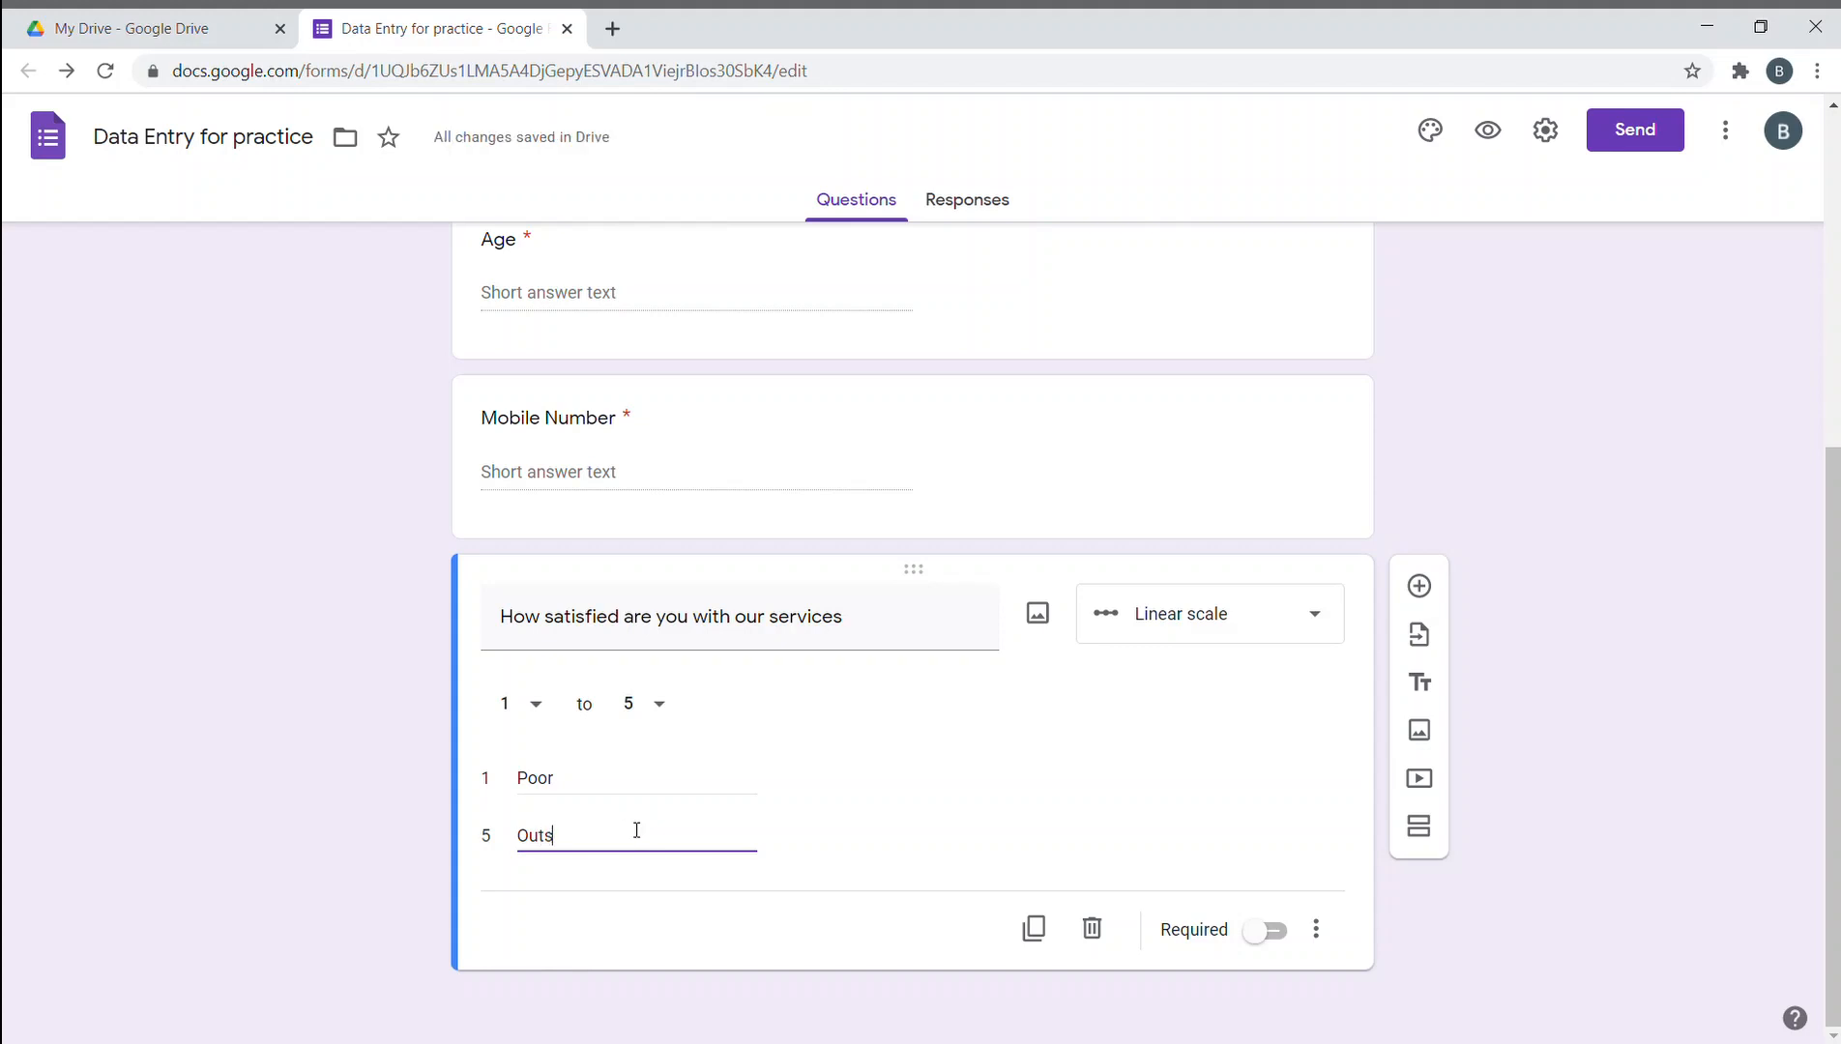
type("tanding")
left_click(358, 837)
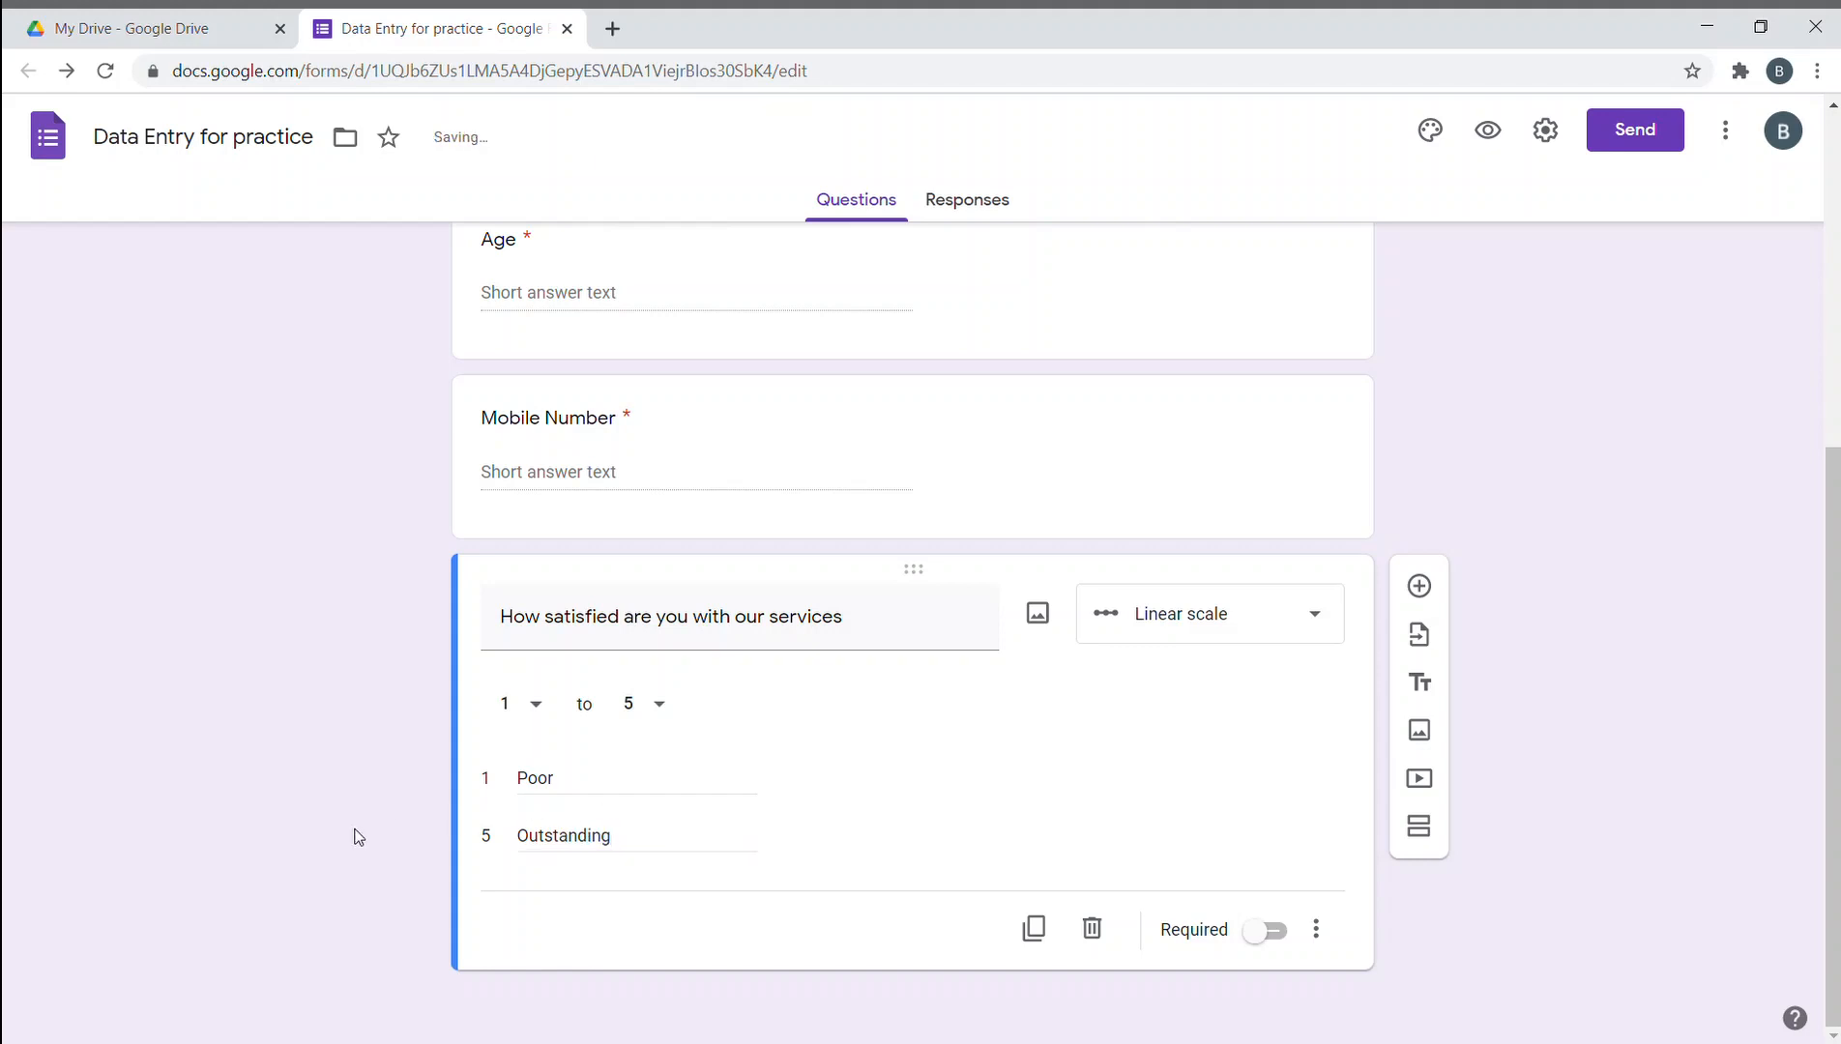
left_click(1267, 930)
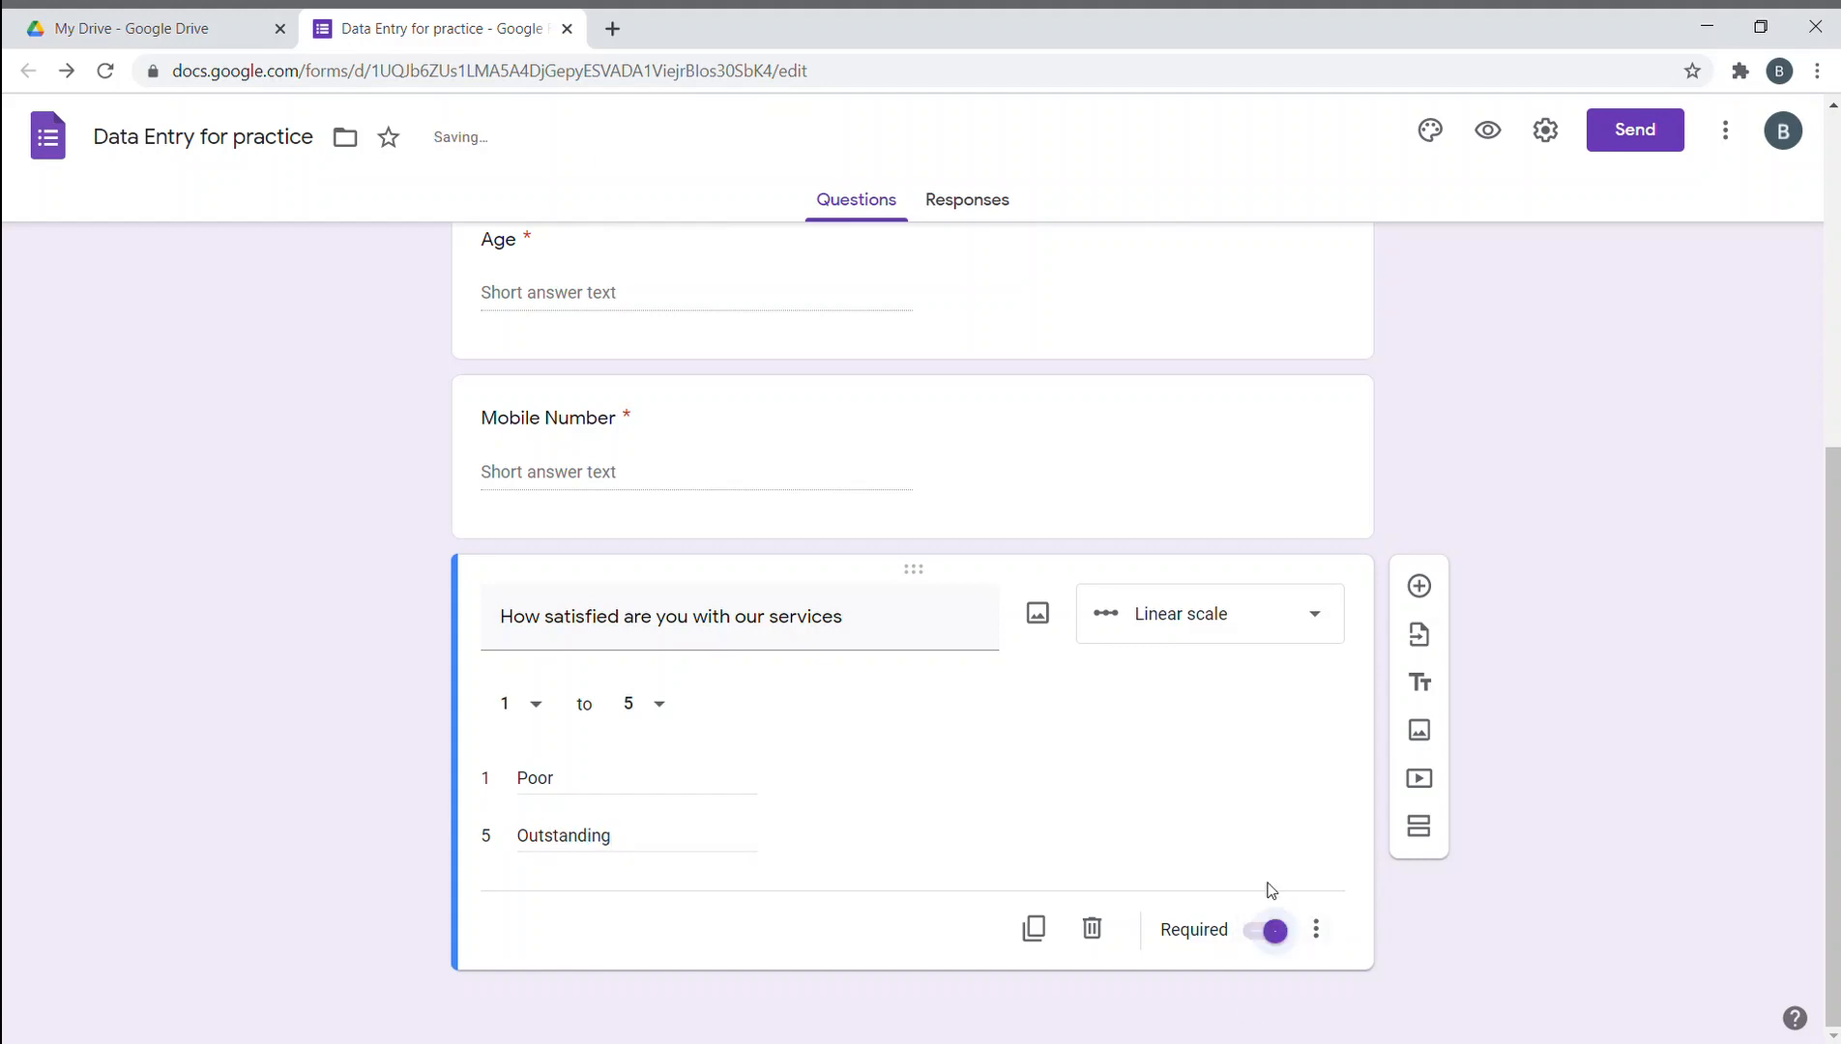
left_click(1213, 502)
left_click(1490, 907)
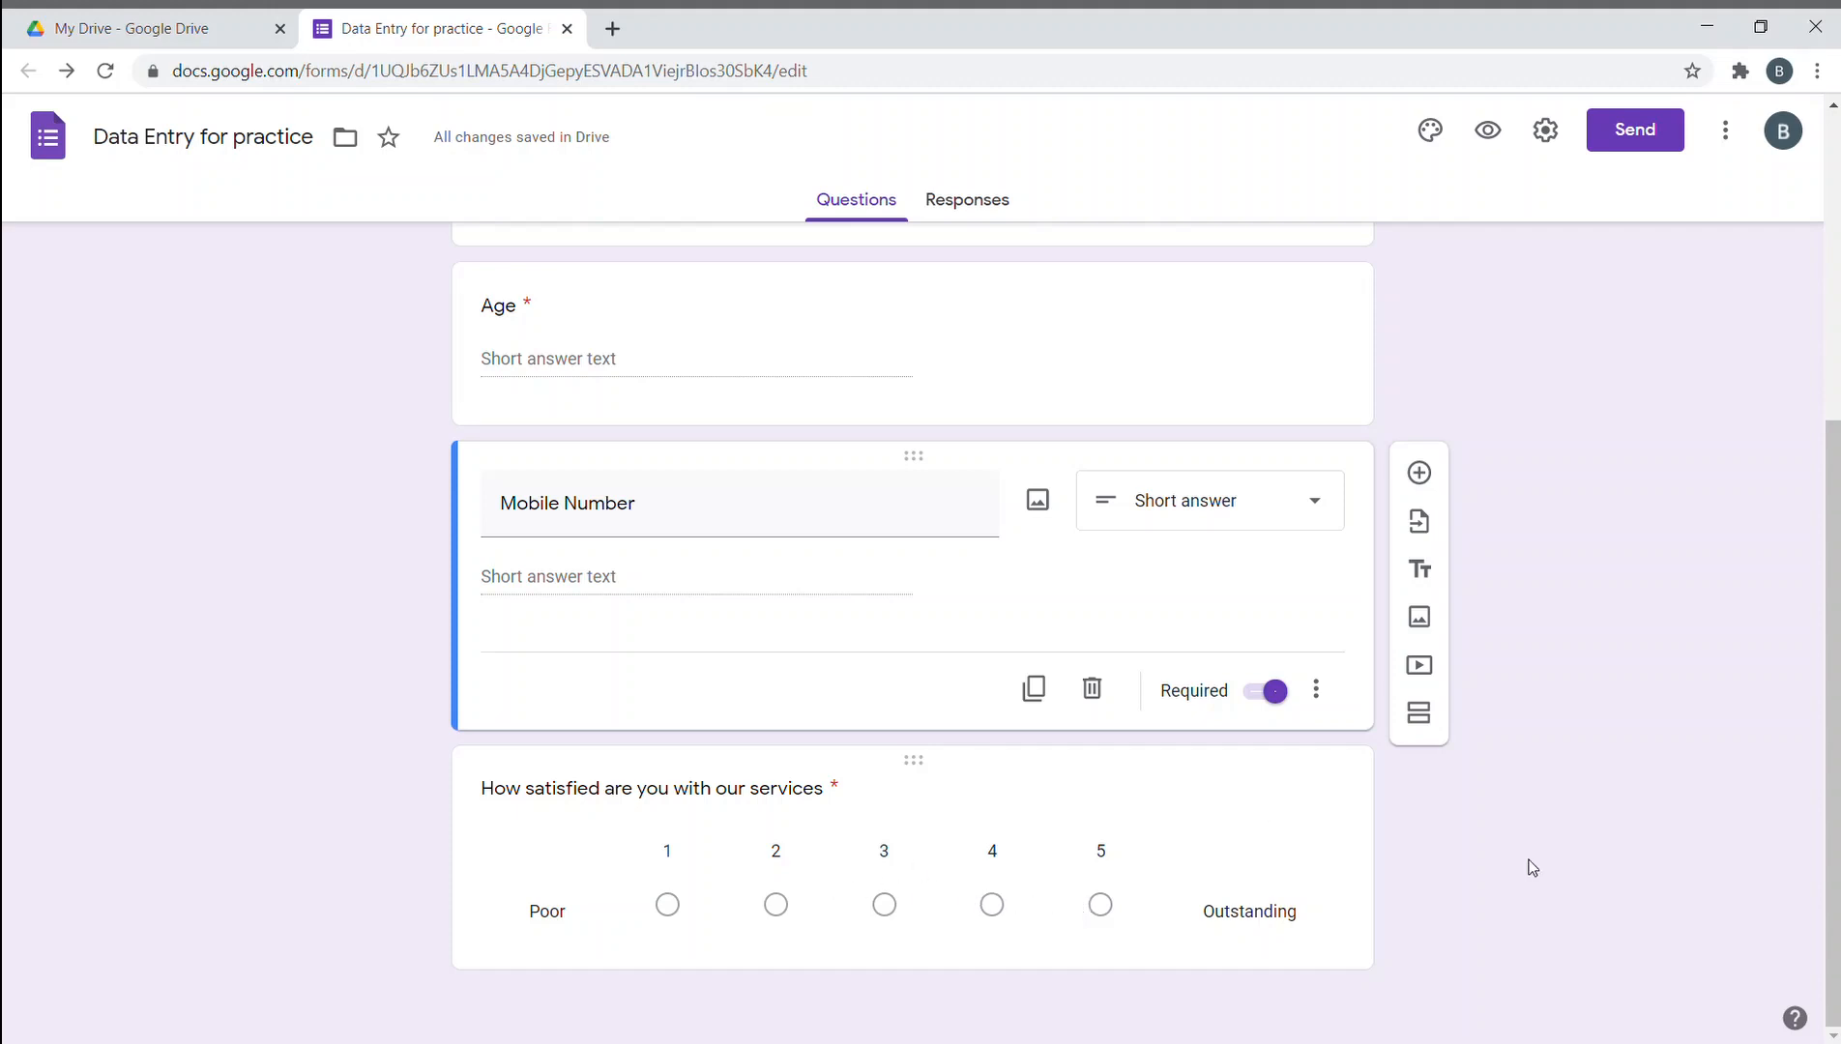
- Undo the linear scale edits with Ctrl+Z to restore the satisfaction multiple choice grid
key("ctrl+z")
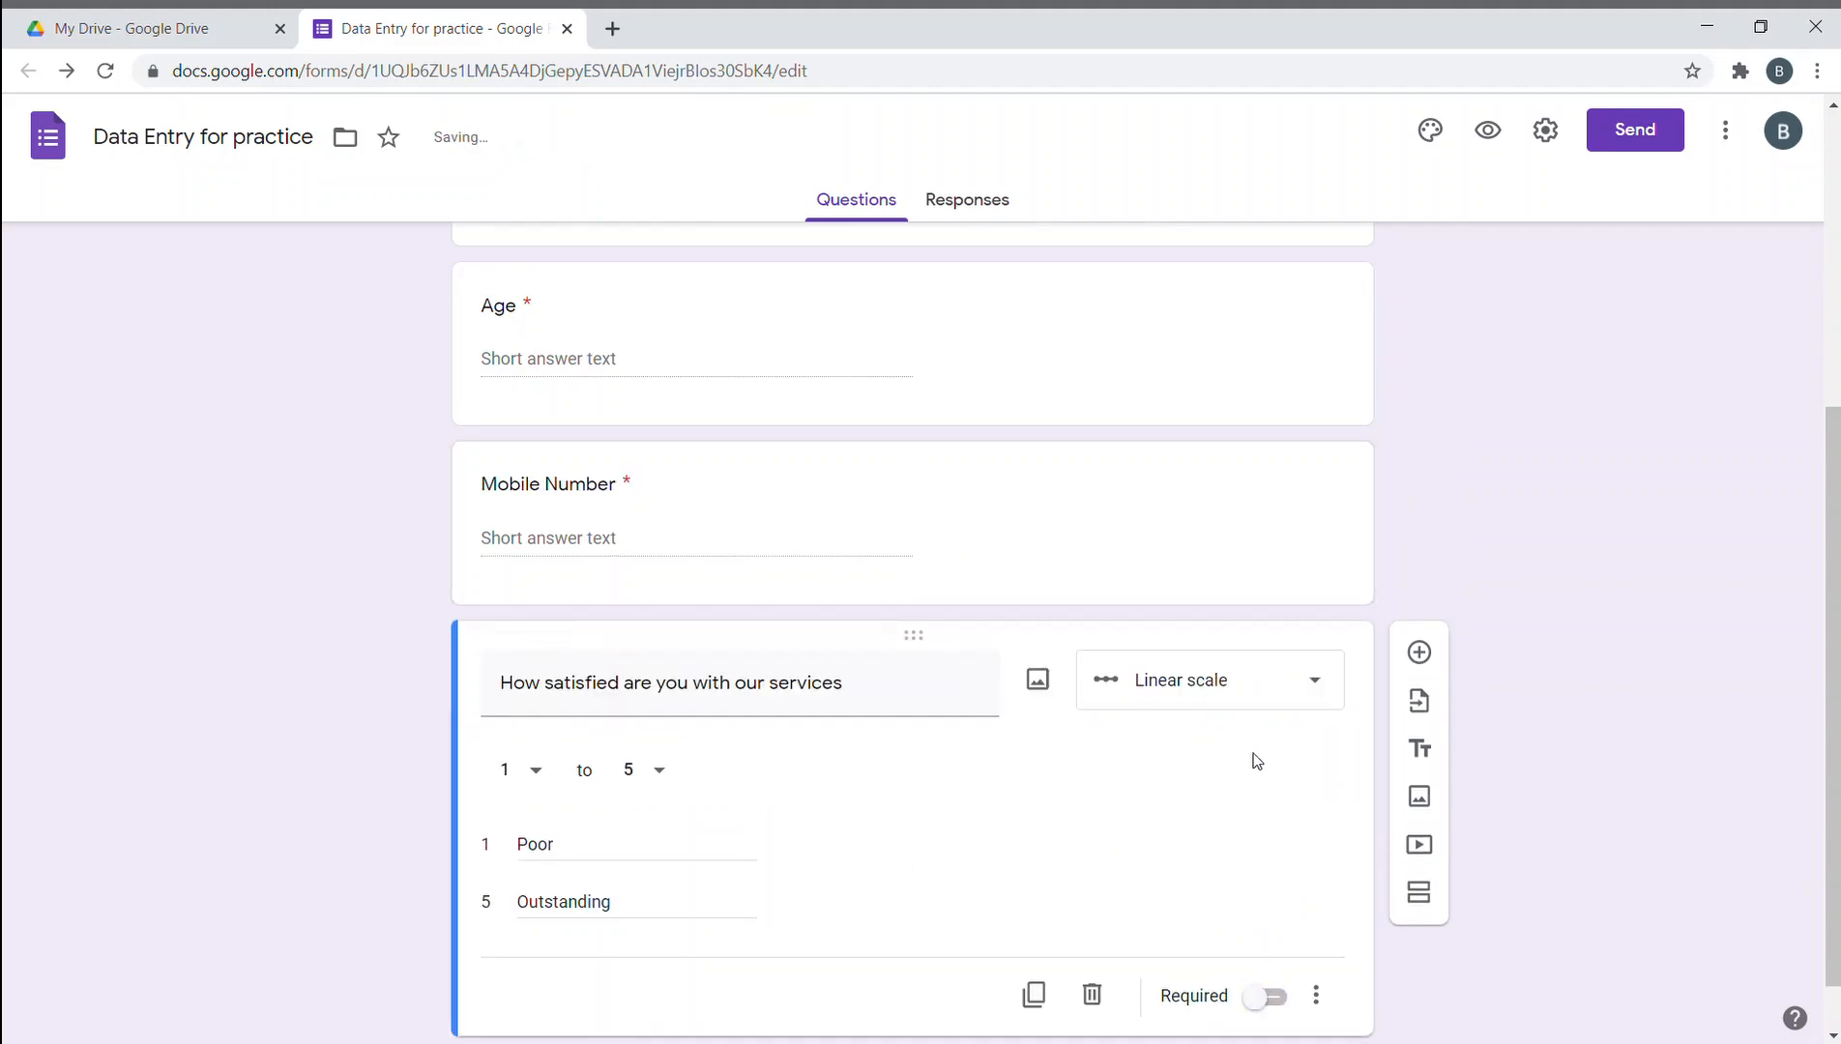
key("ctrl+z")
key("ctrl+z")
key("ctrl+z")
key("ctrl+z")
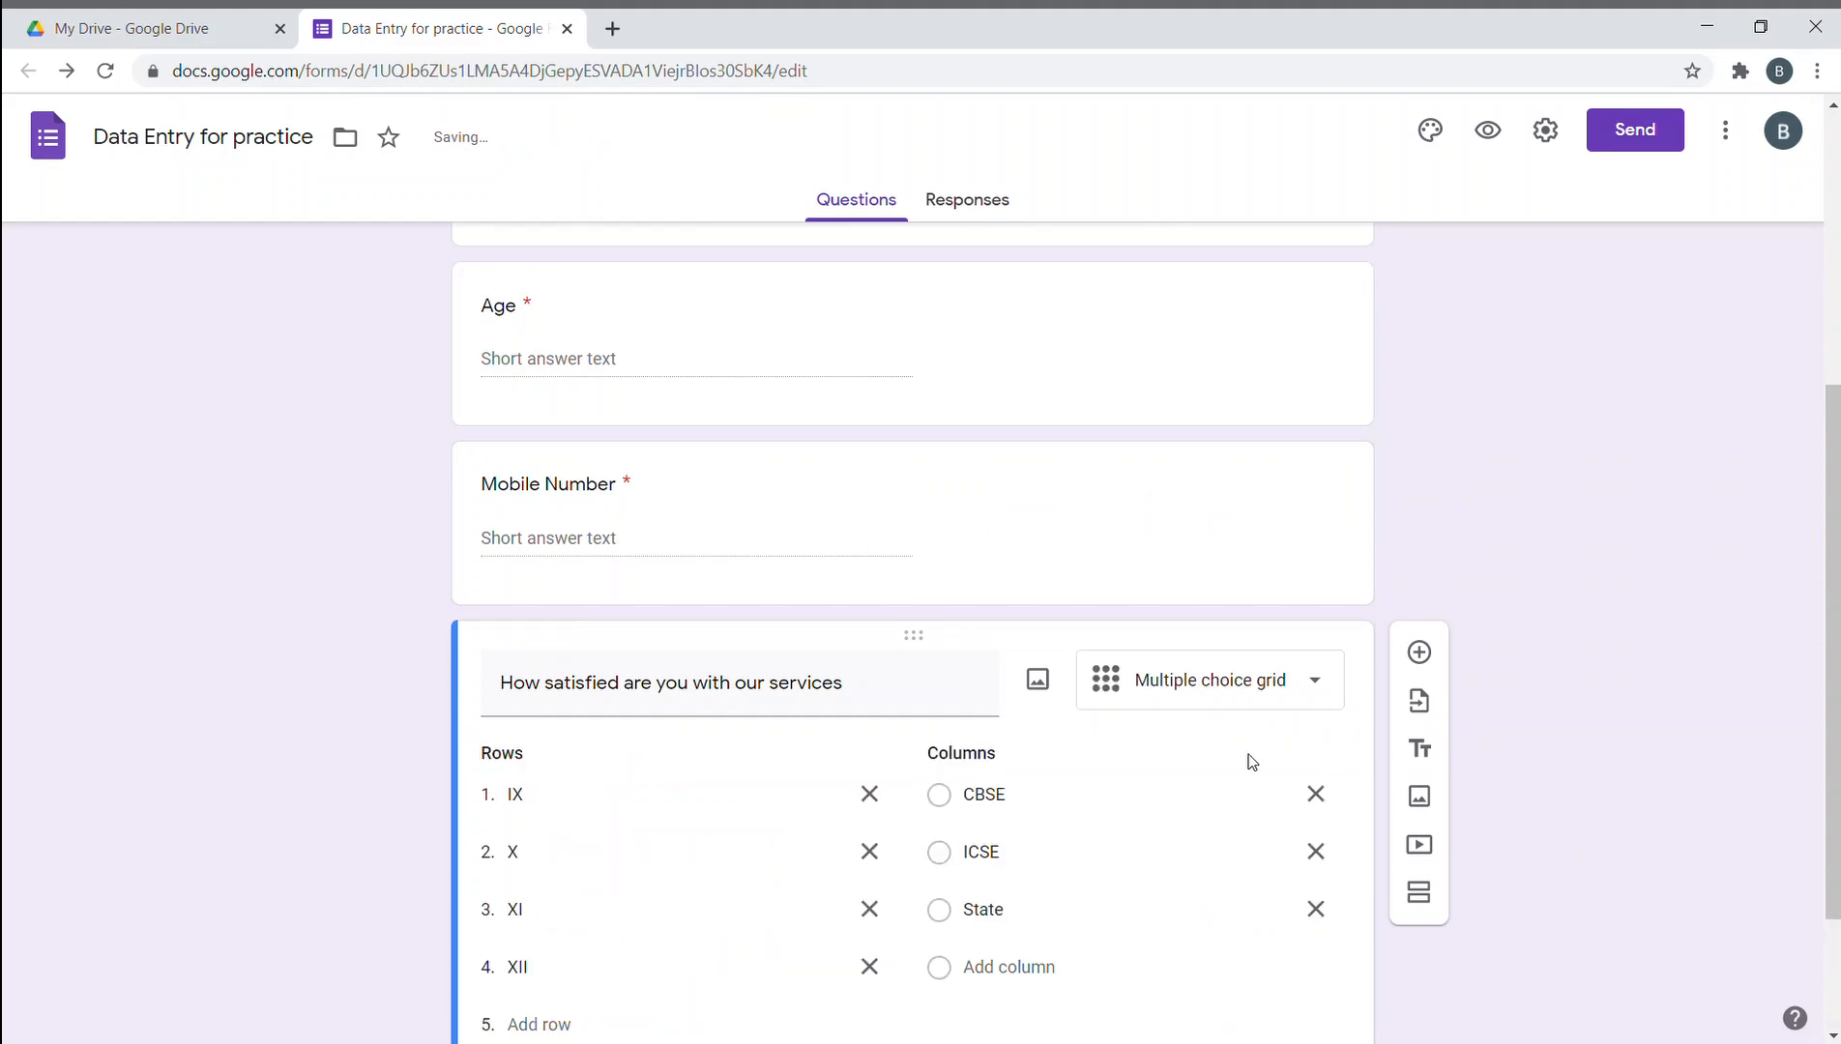
scroll(1265, 749, "down", 2)
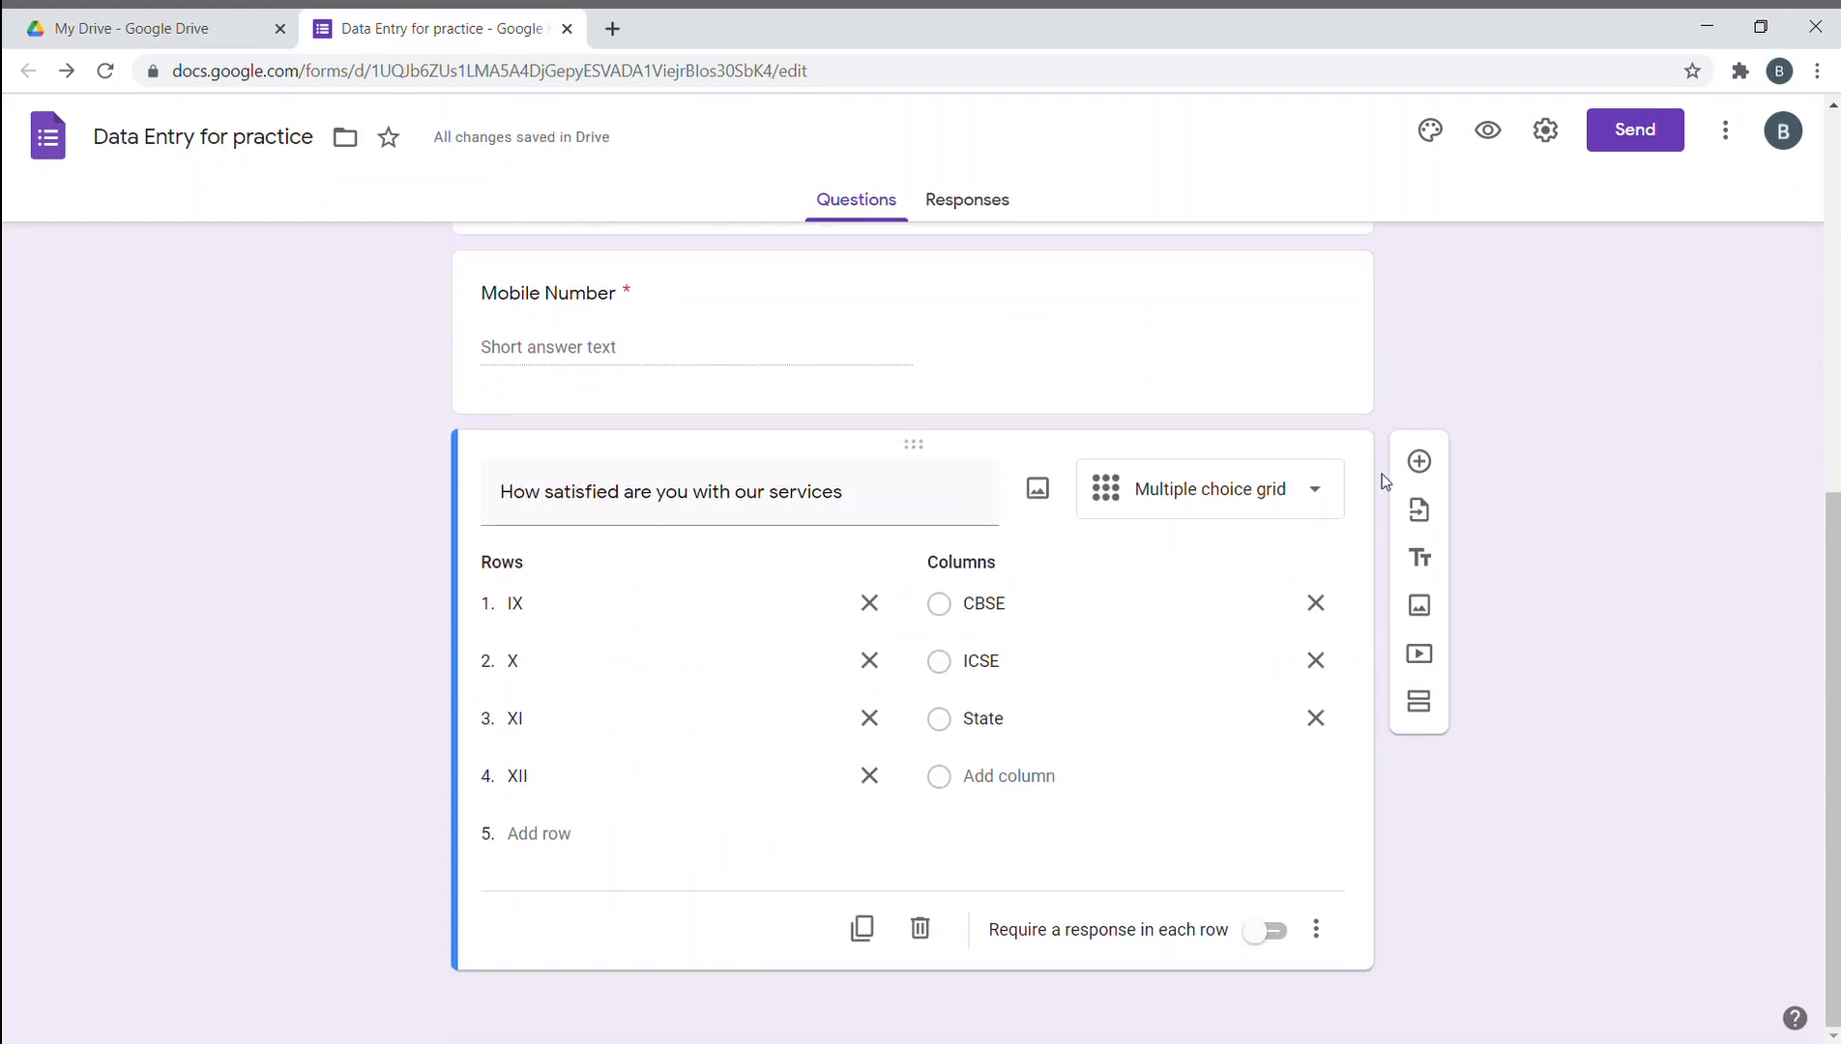
- Add a new question below the grid titled 'How would you rate my form'
left_click(1418, 461)
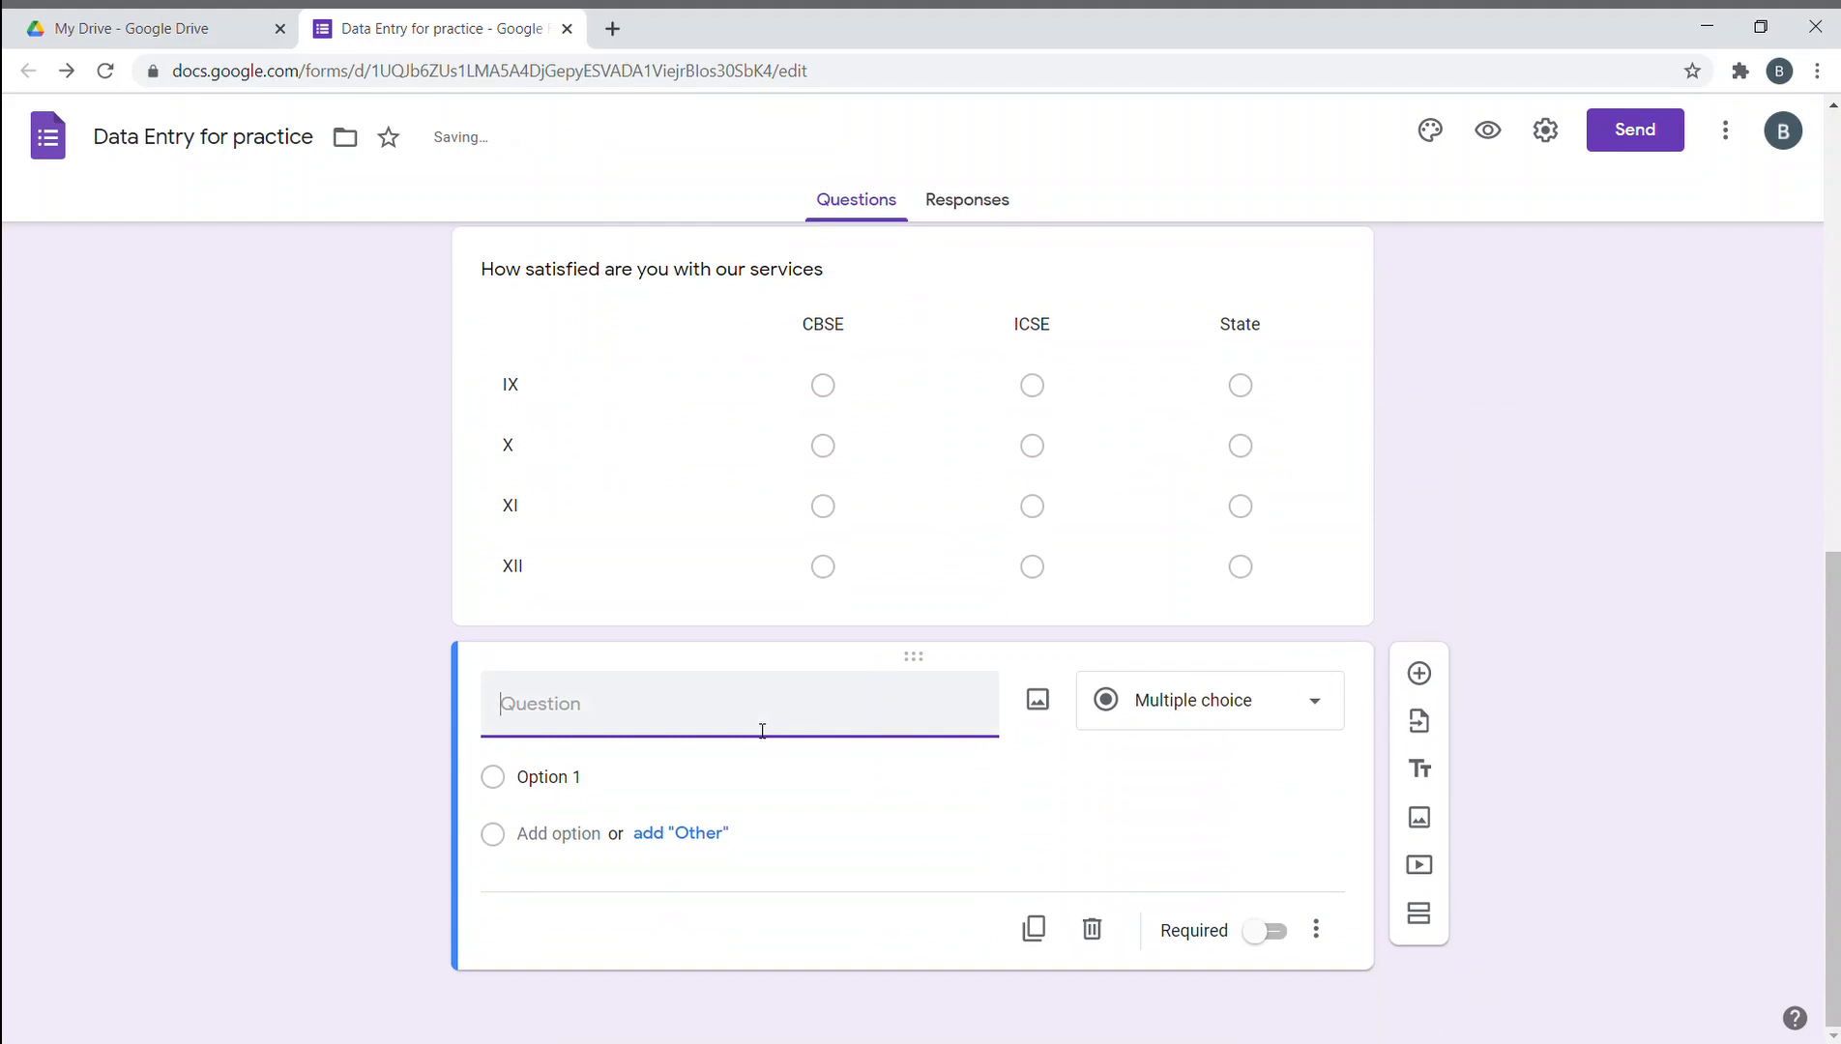
type("How would yo")
key("BackSpace")
type("you")
type("u ra")
type("te my")
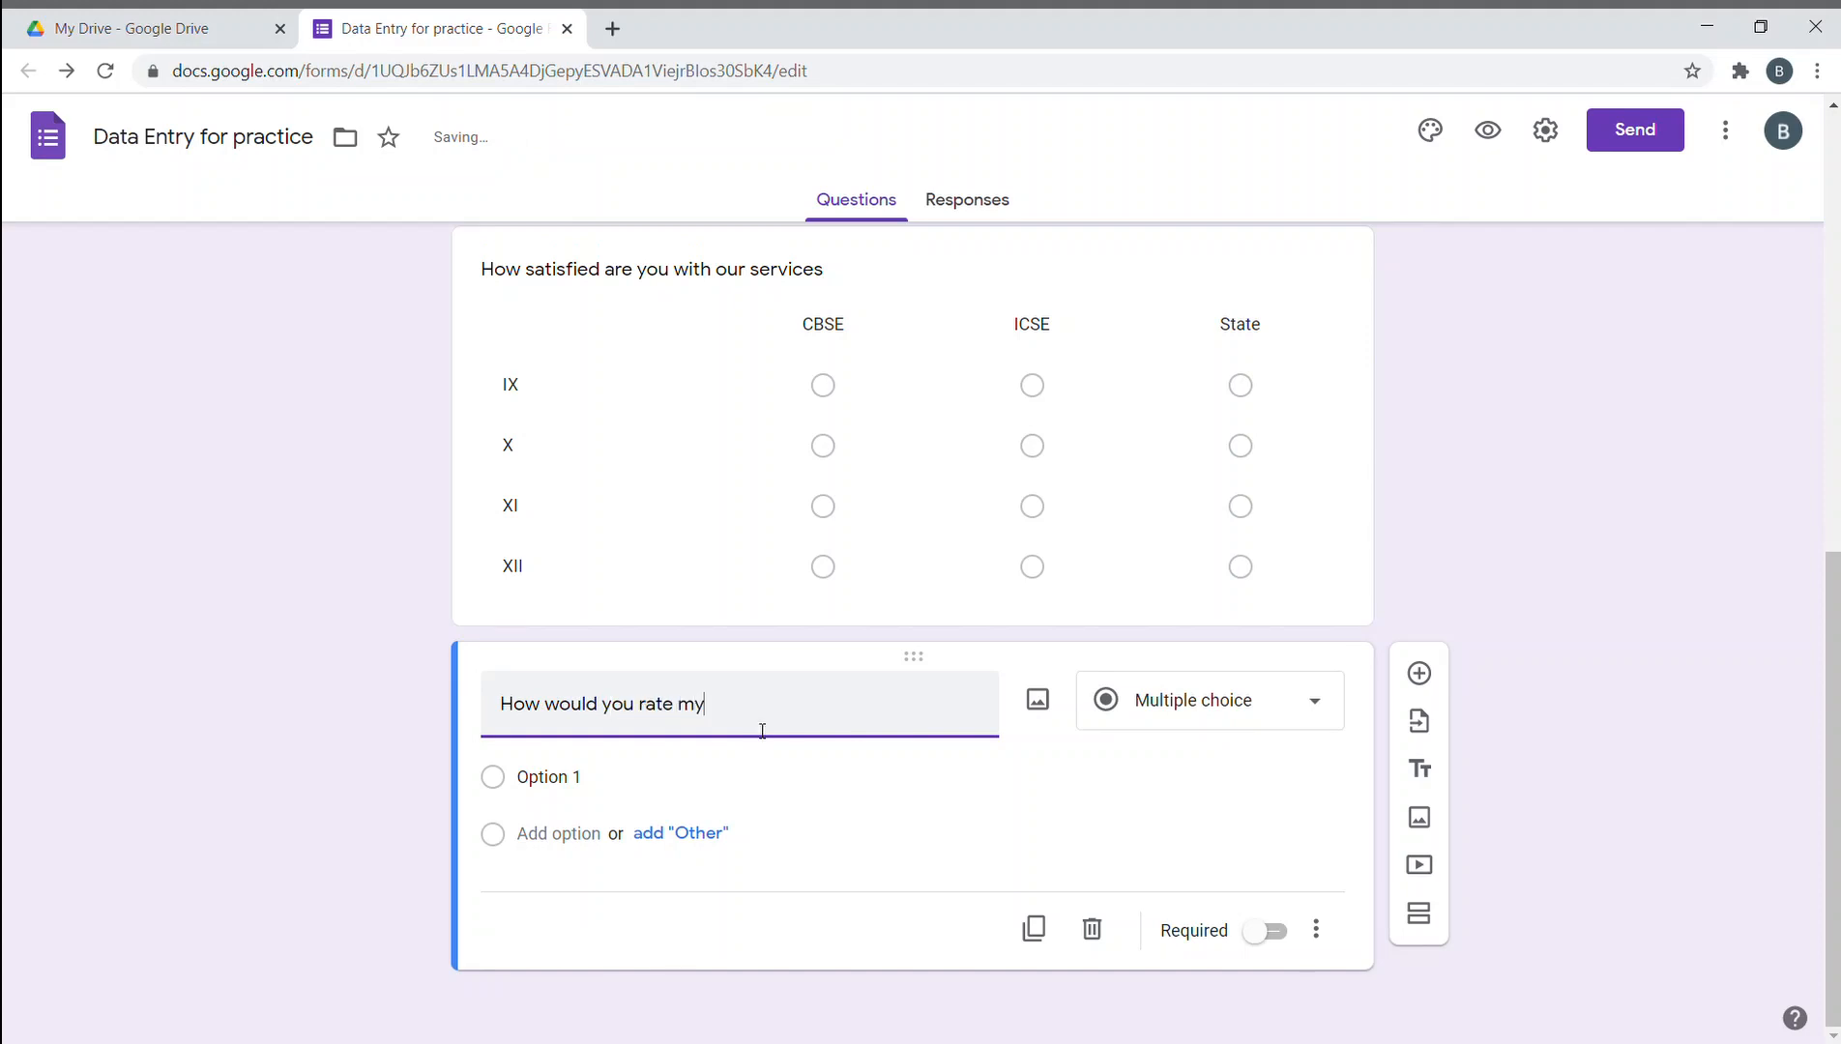
type(" form")
left_click(1263, 705)
- Make the rating question a 1–5 linear scale with the low end labelled 'Excelent'
left_click(1196, 739)
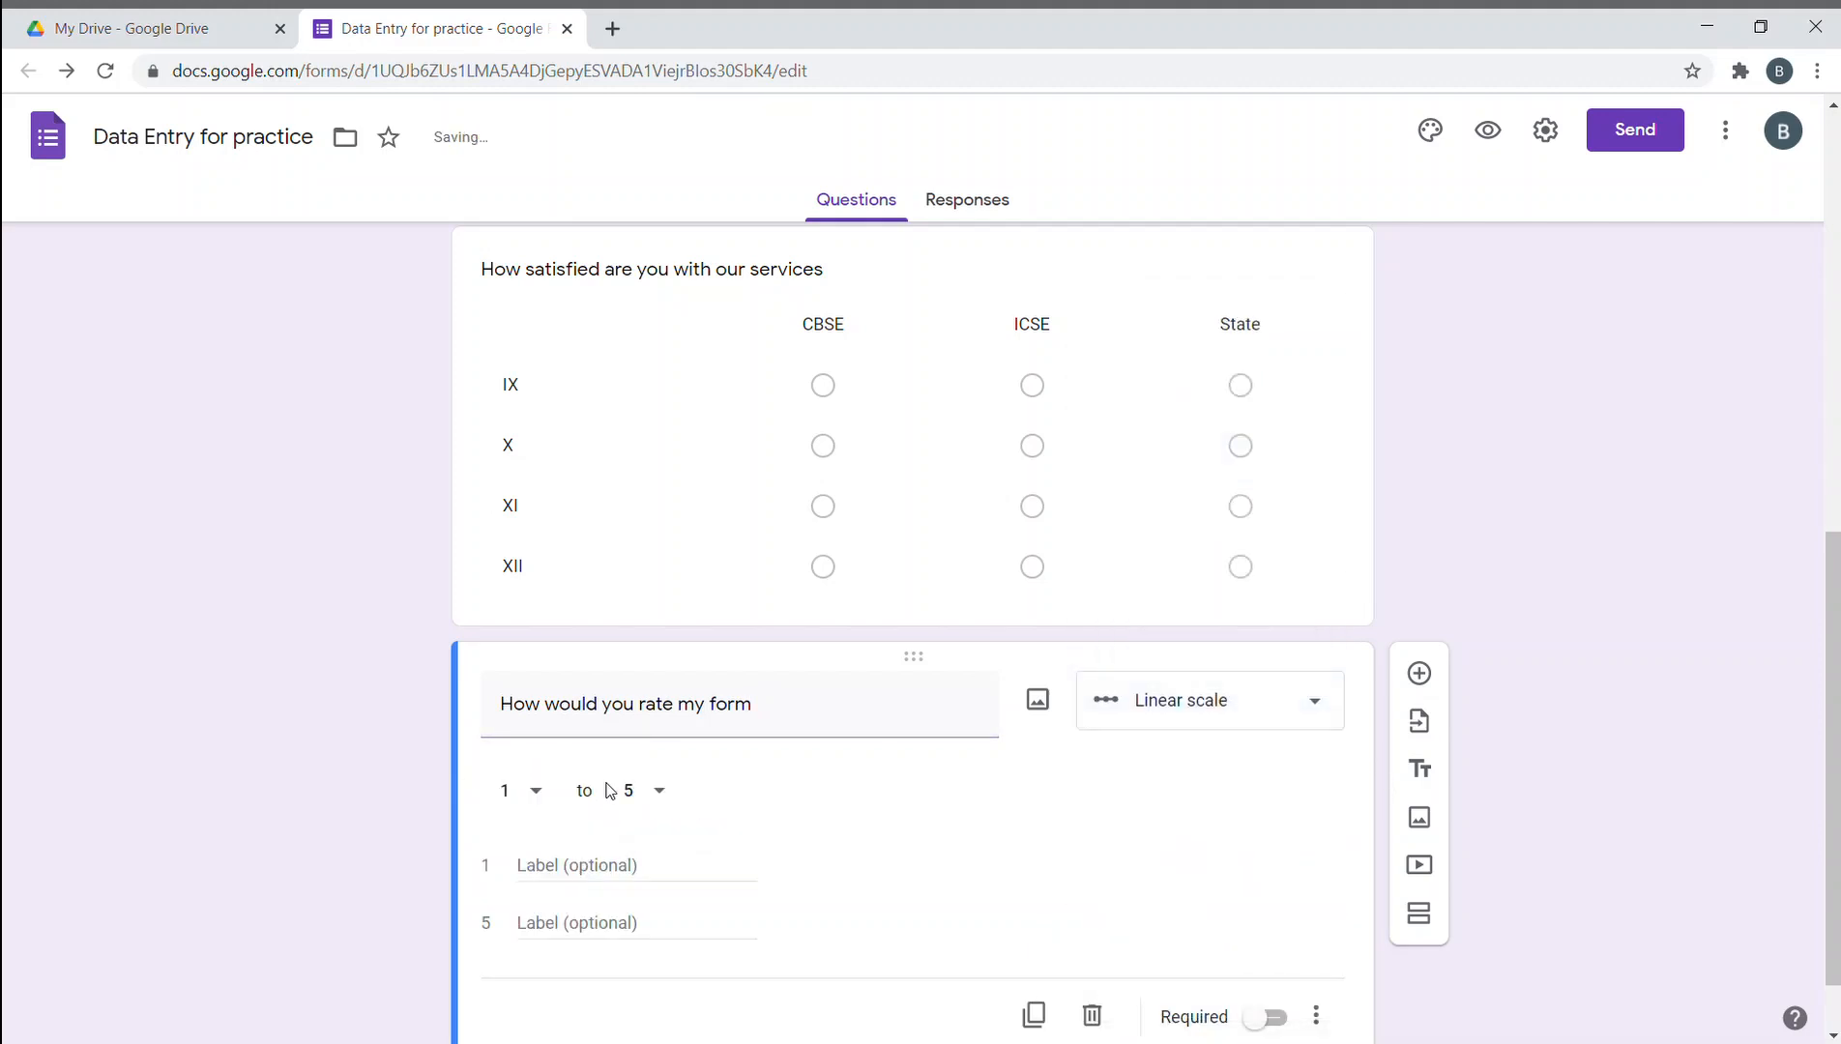
left_click(611, 870)
type("Po")
key("BackSpace")
key("BackSpace")
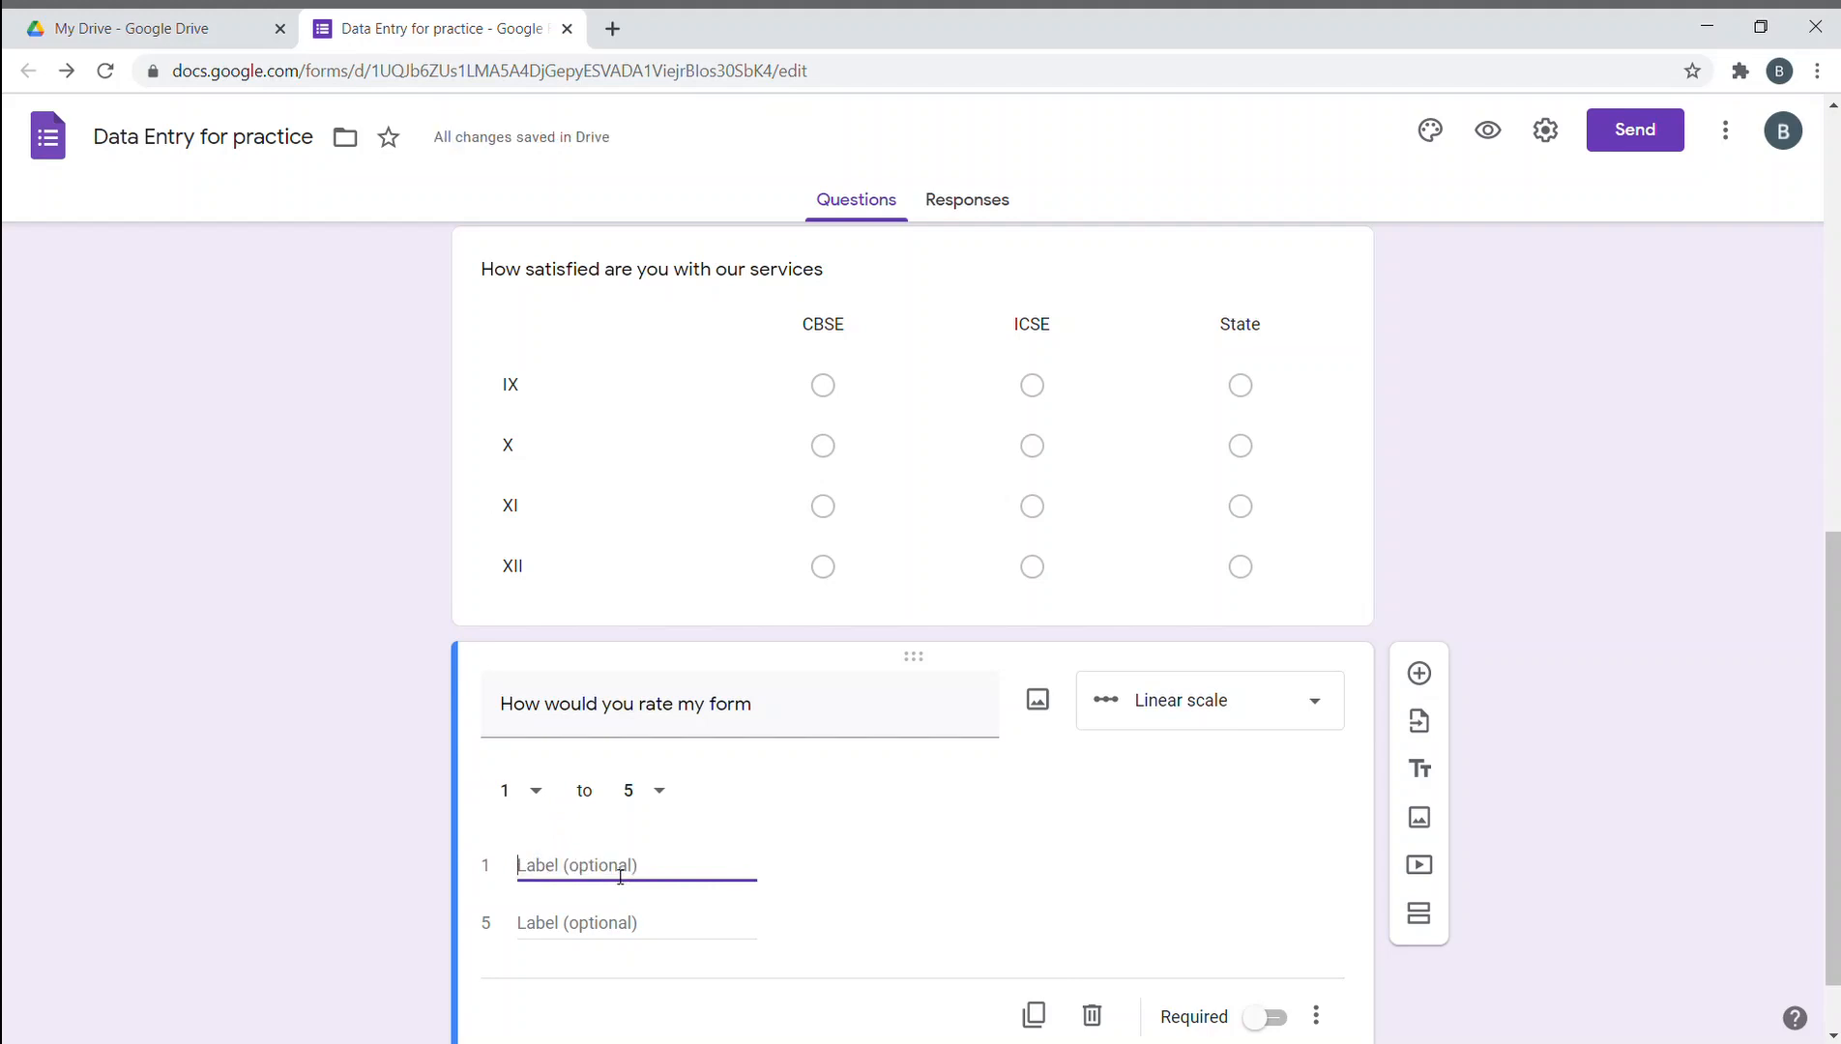
type("Excelent")
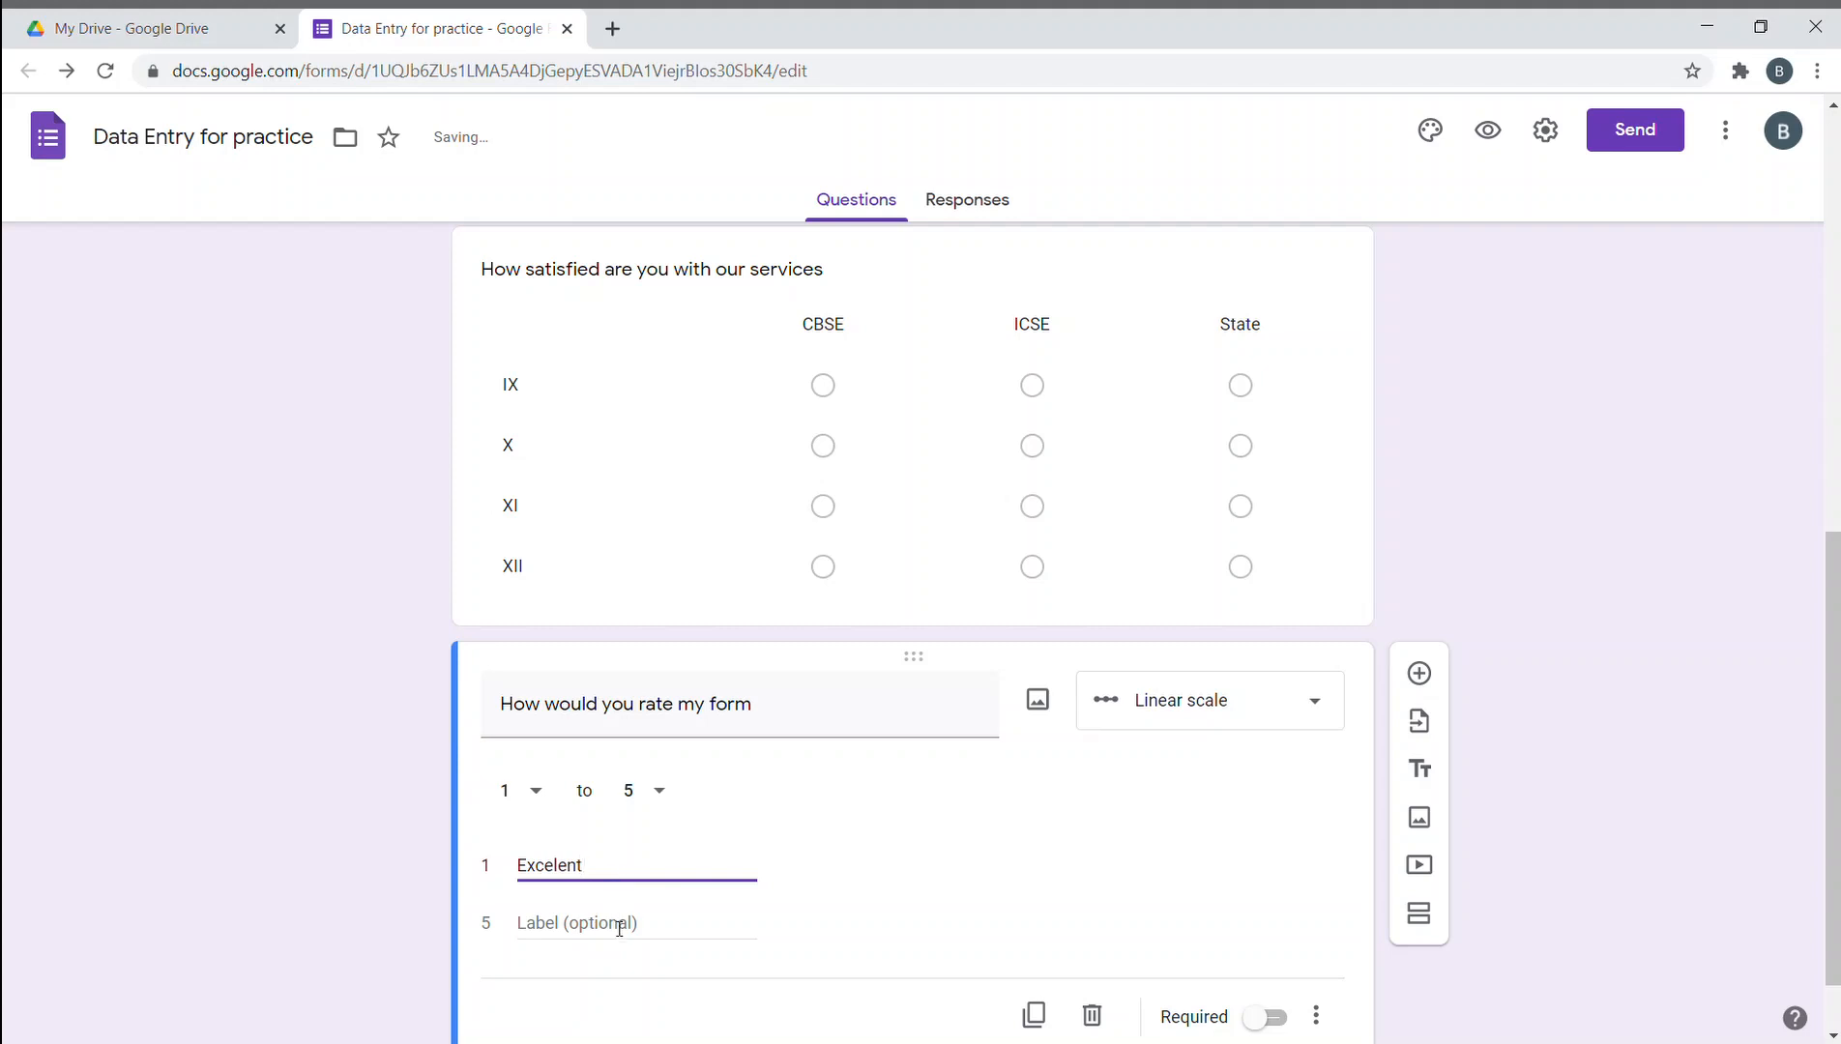
- Label the high end 'Super excelent' and mark the rating question as required
left_click(619, 928)
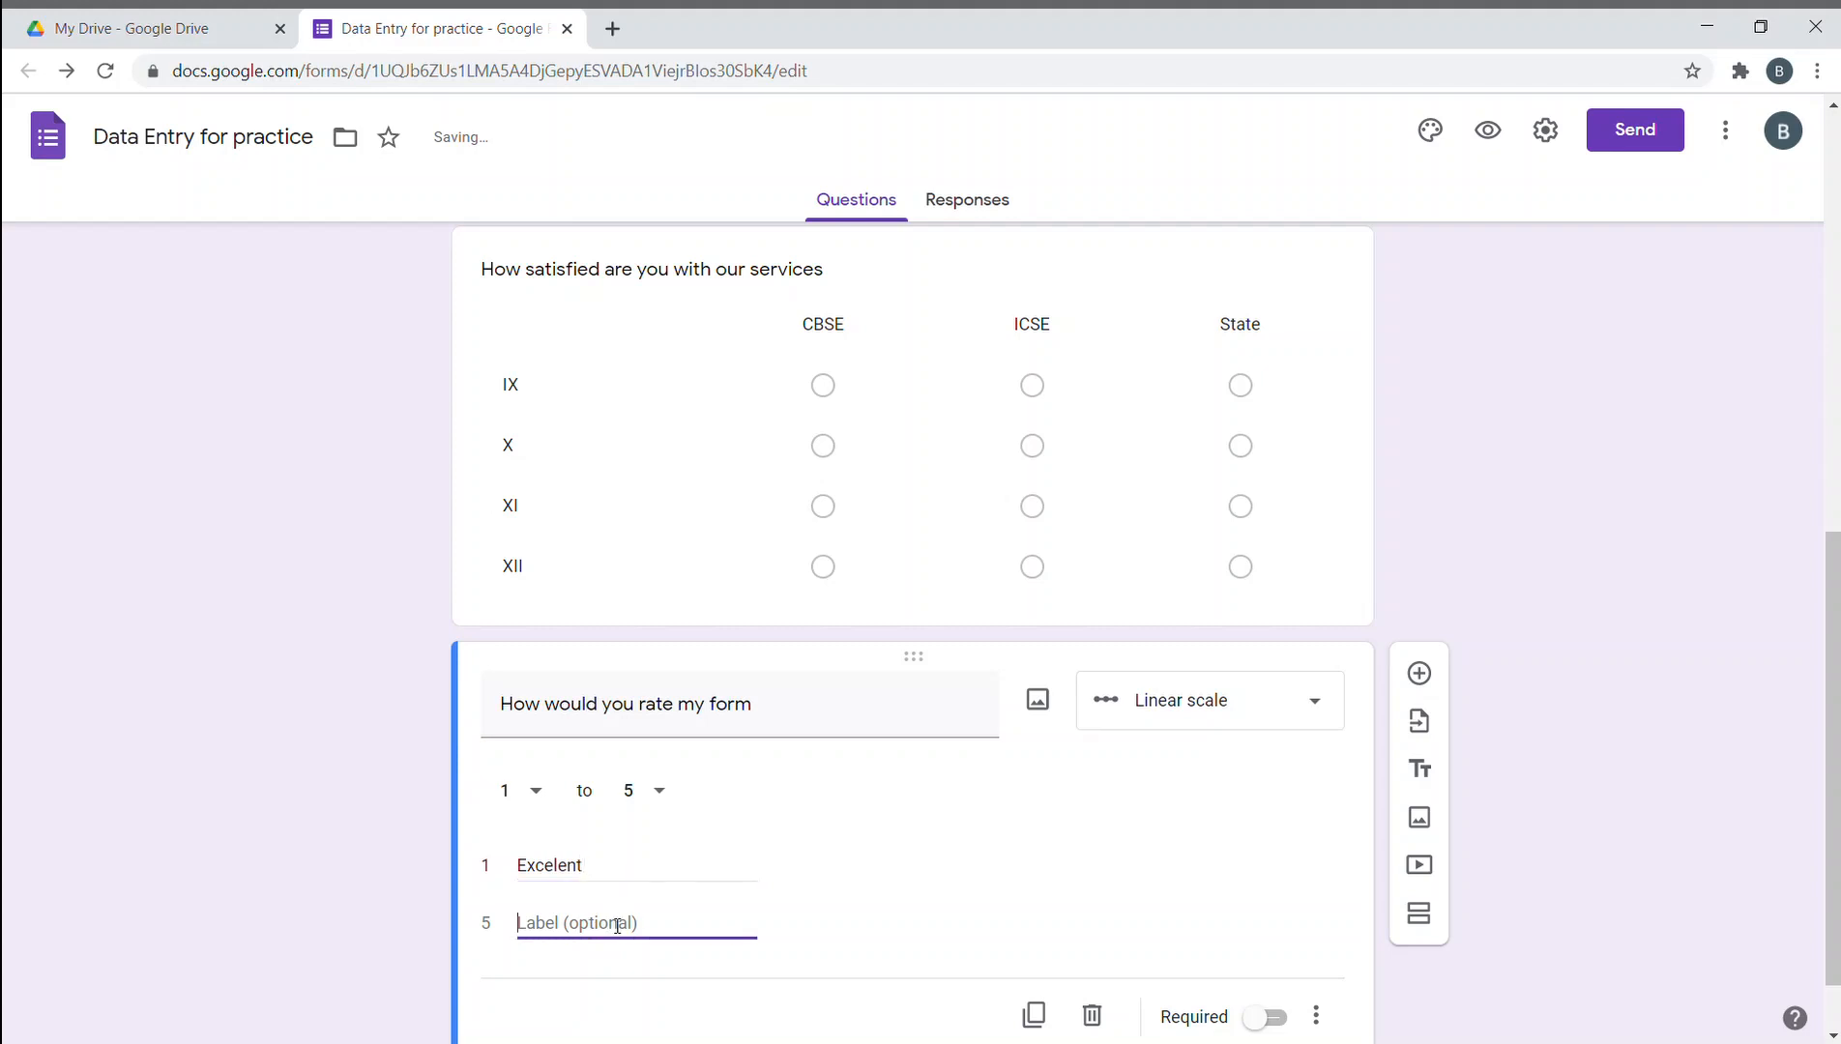
type("Super ")
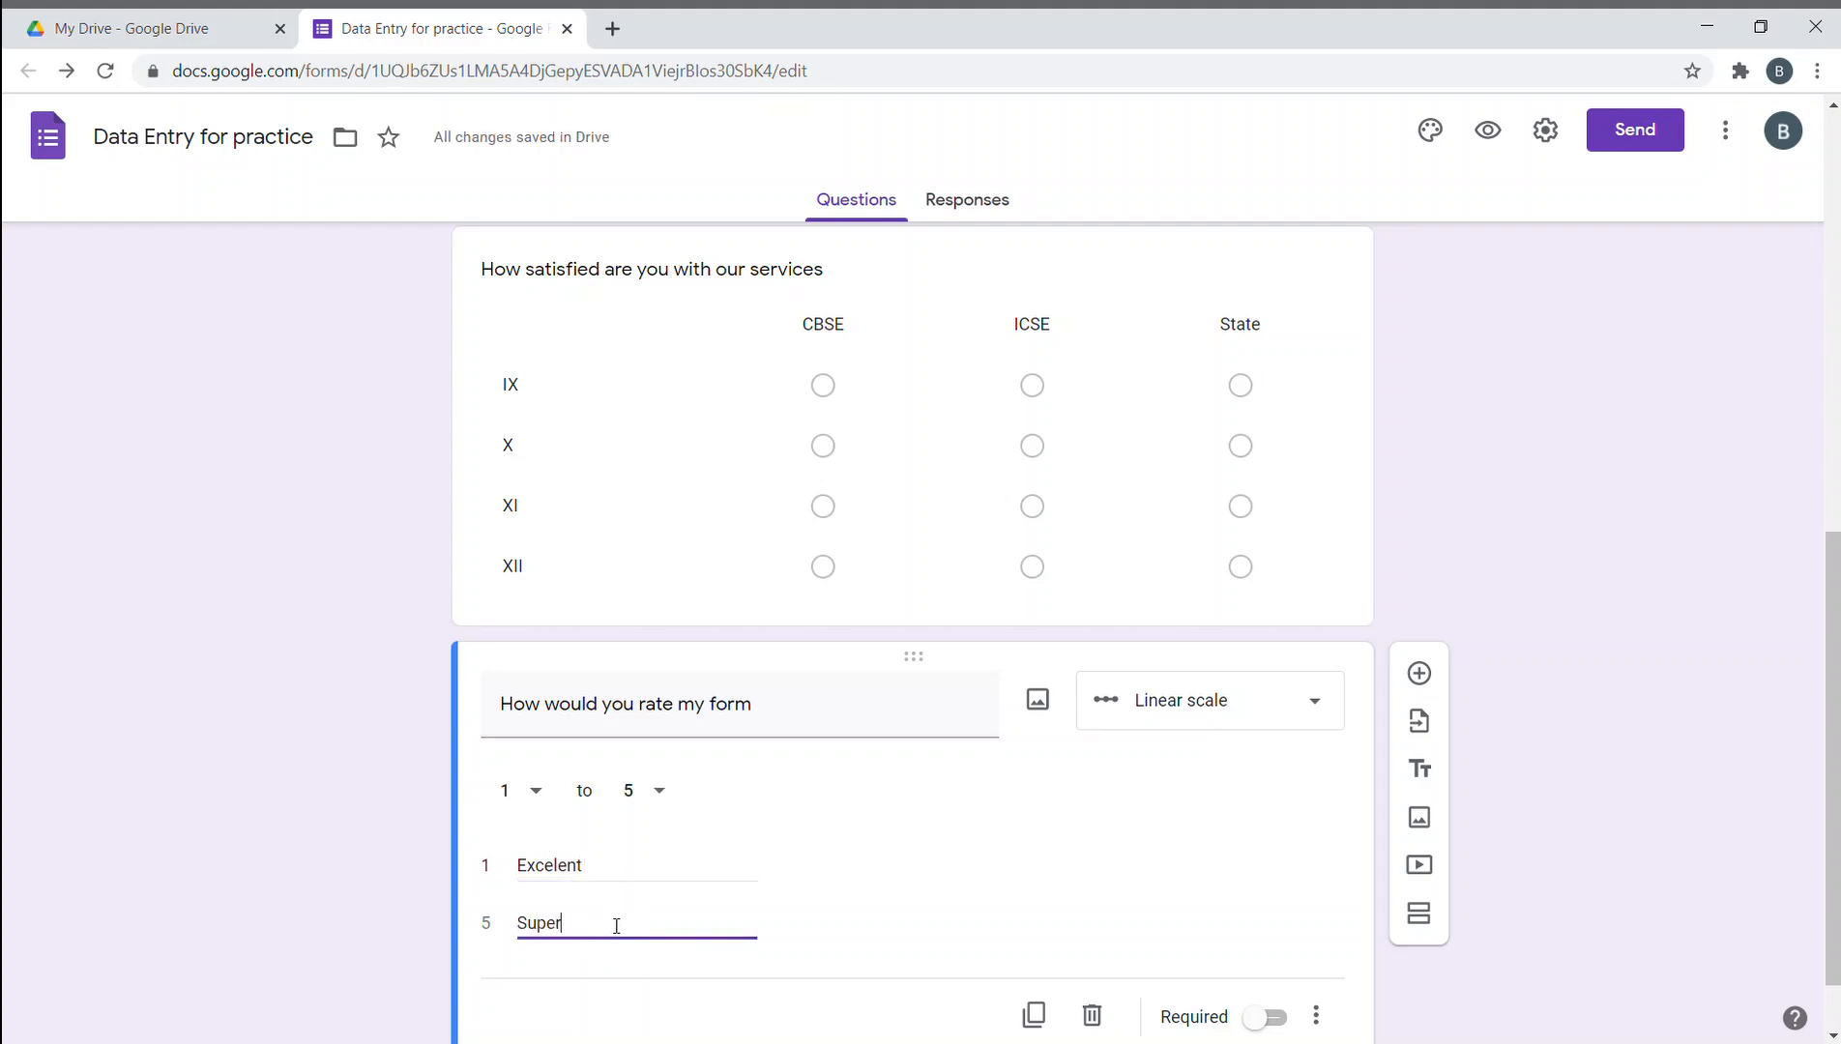
type("exc")
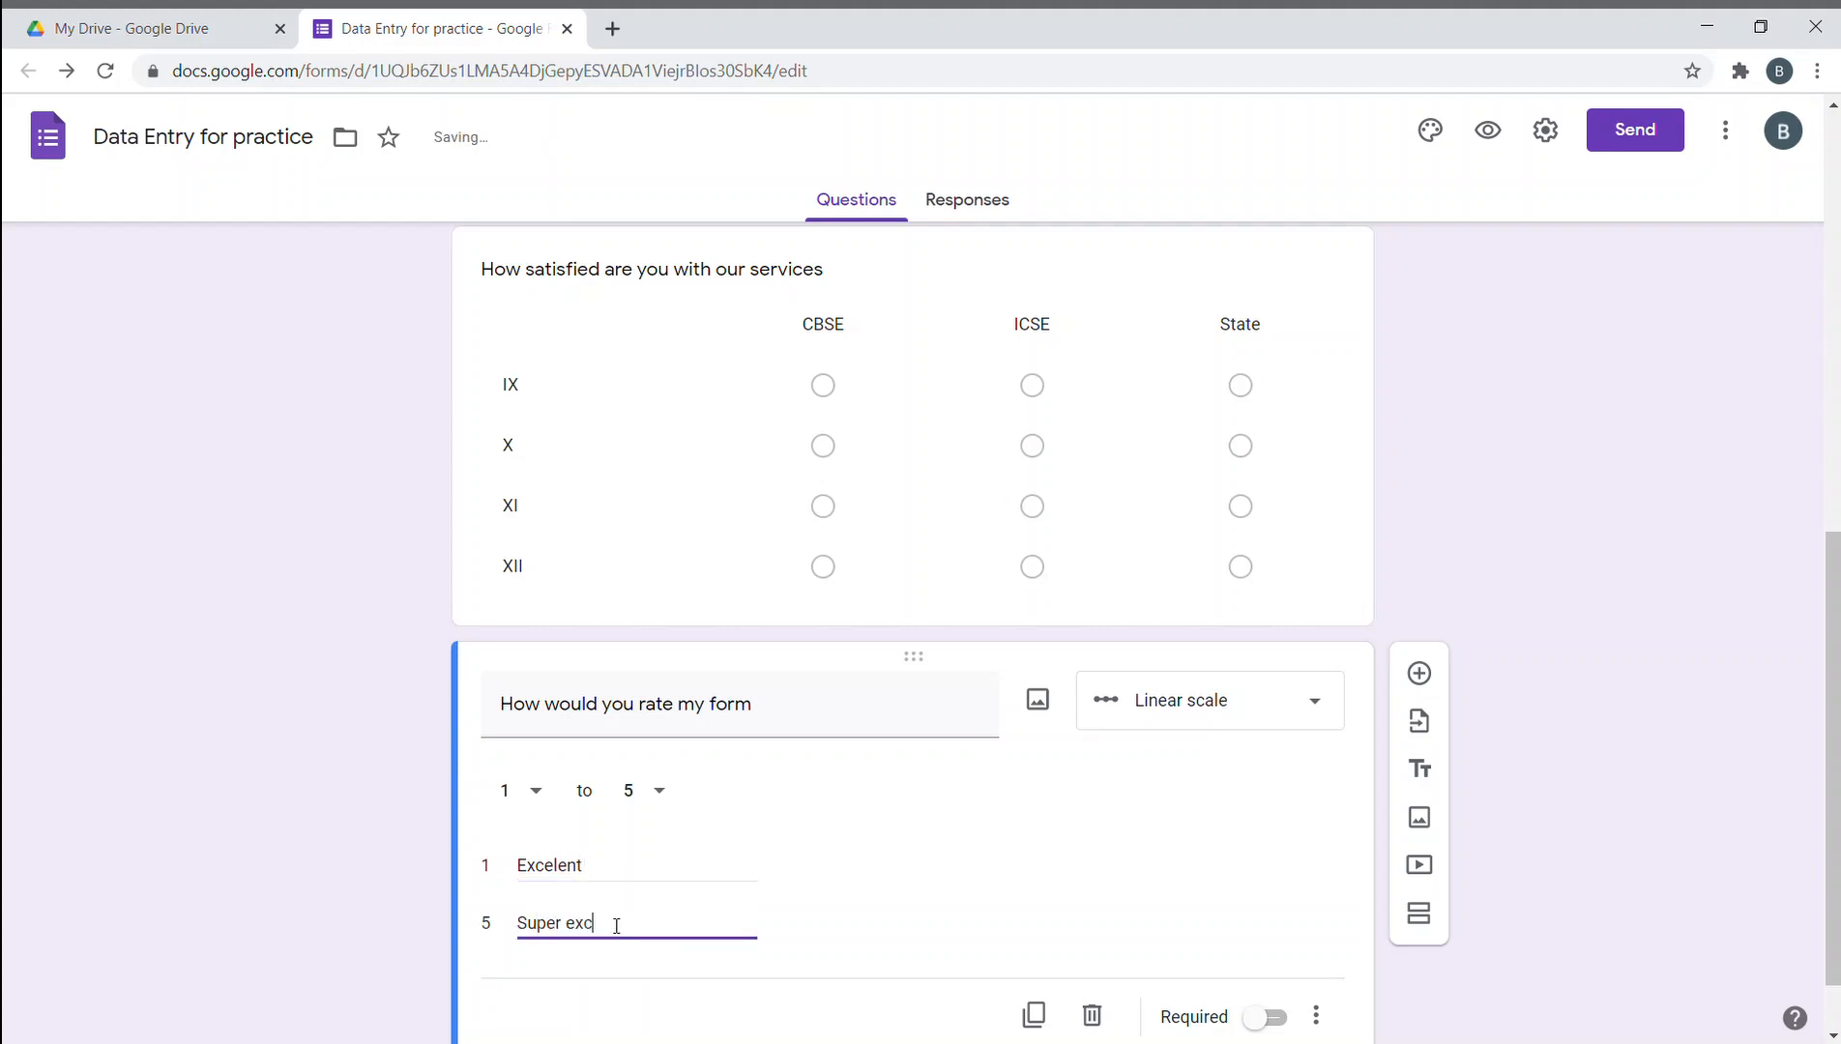
type("elent")
left_click(377, 936)
left_click(1261, 1015)
scroll(1334, 805, "up", 3)
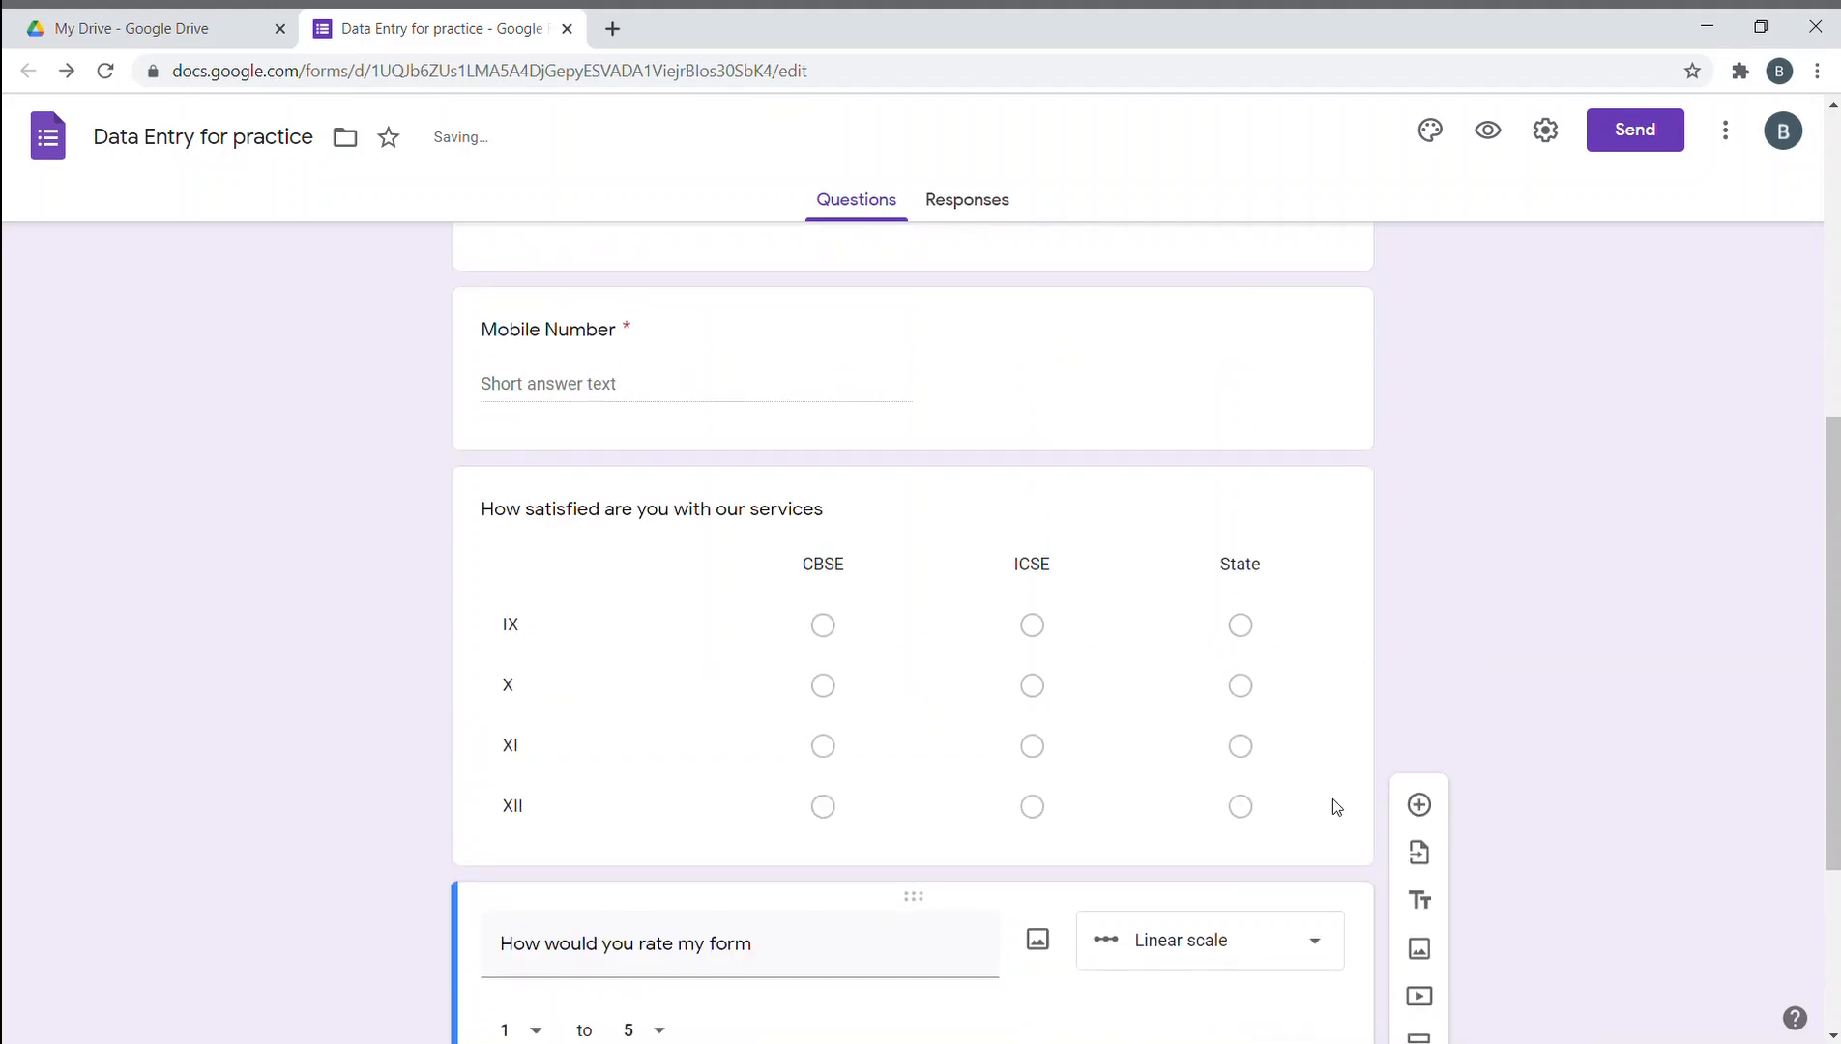
scroll(1532, 777, "down", 3)
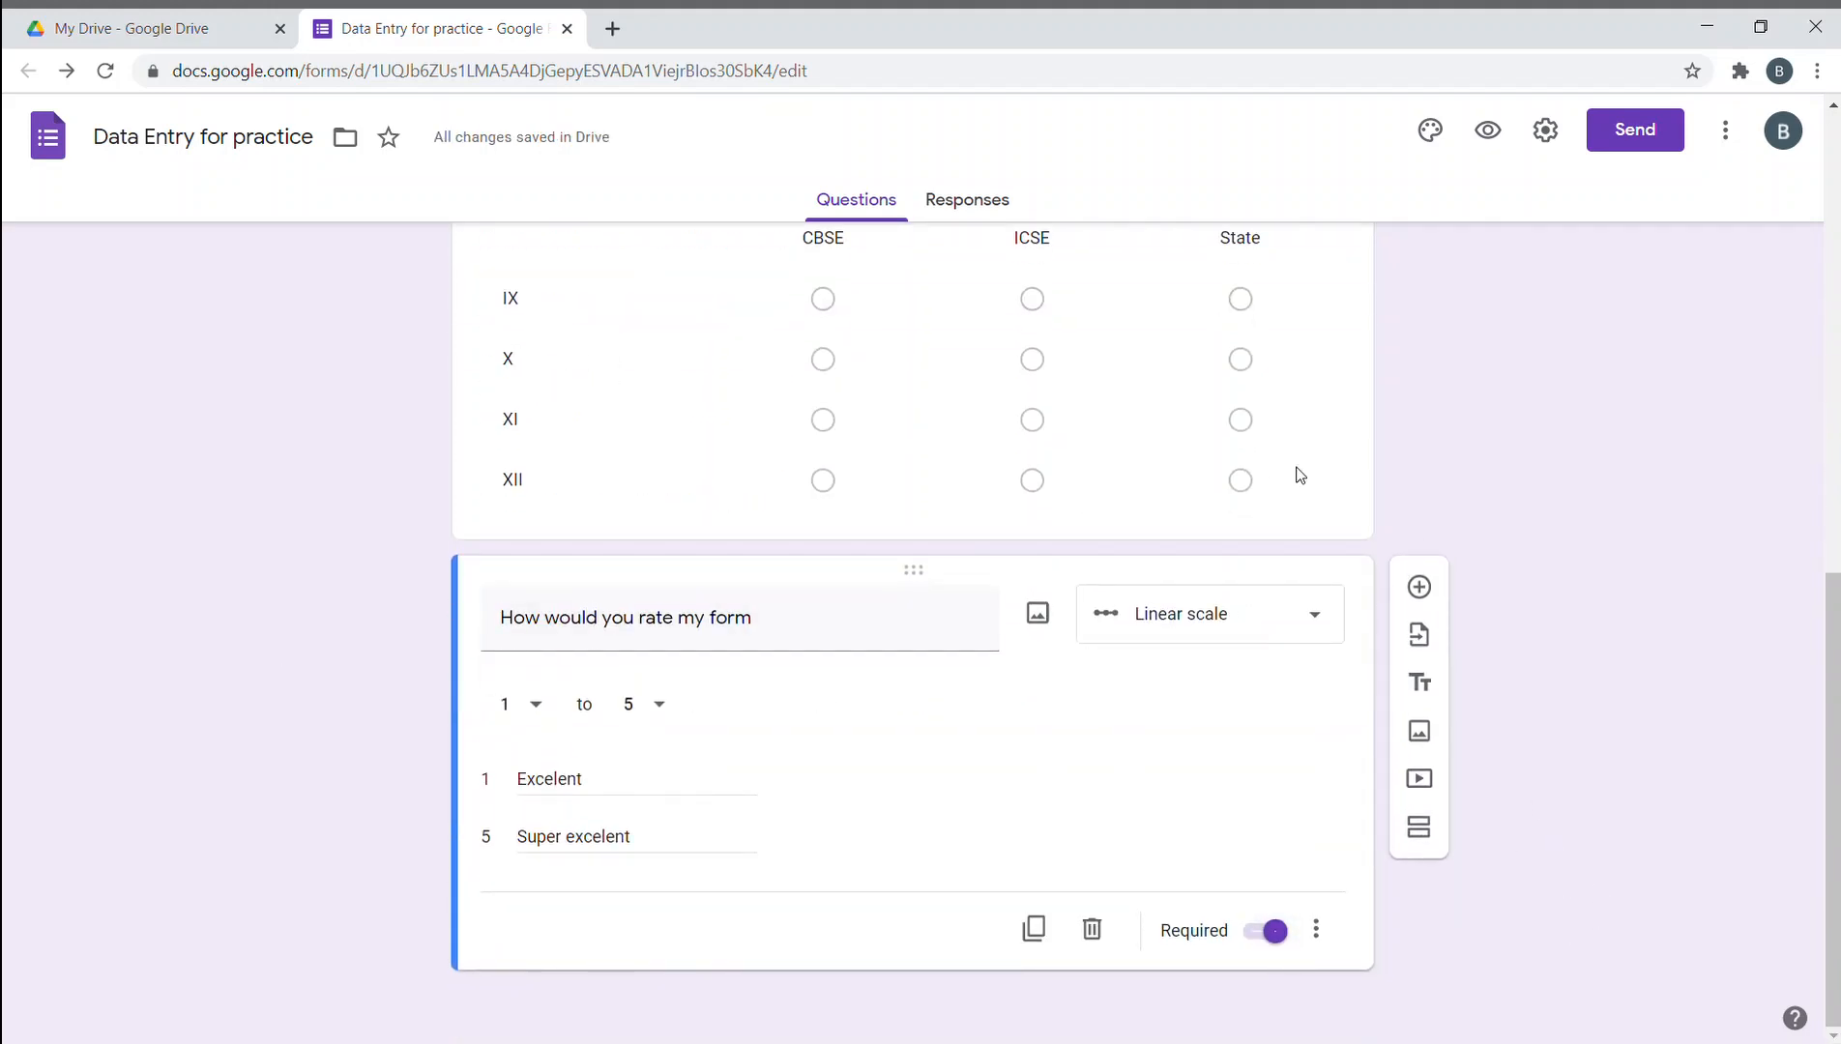
left_click(1323, 500)
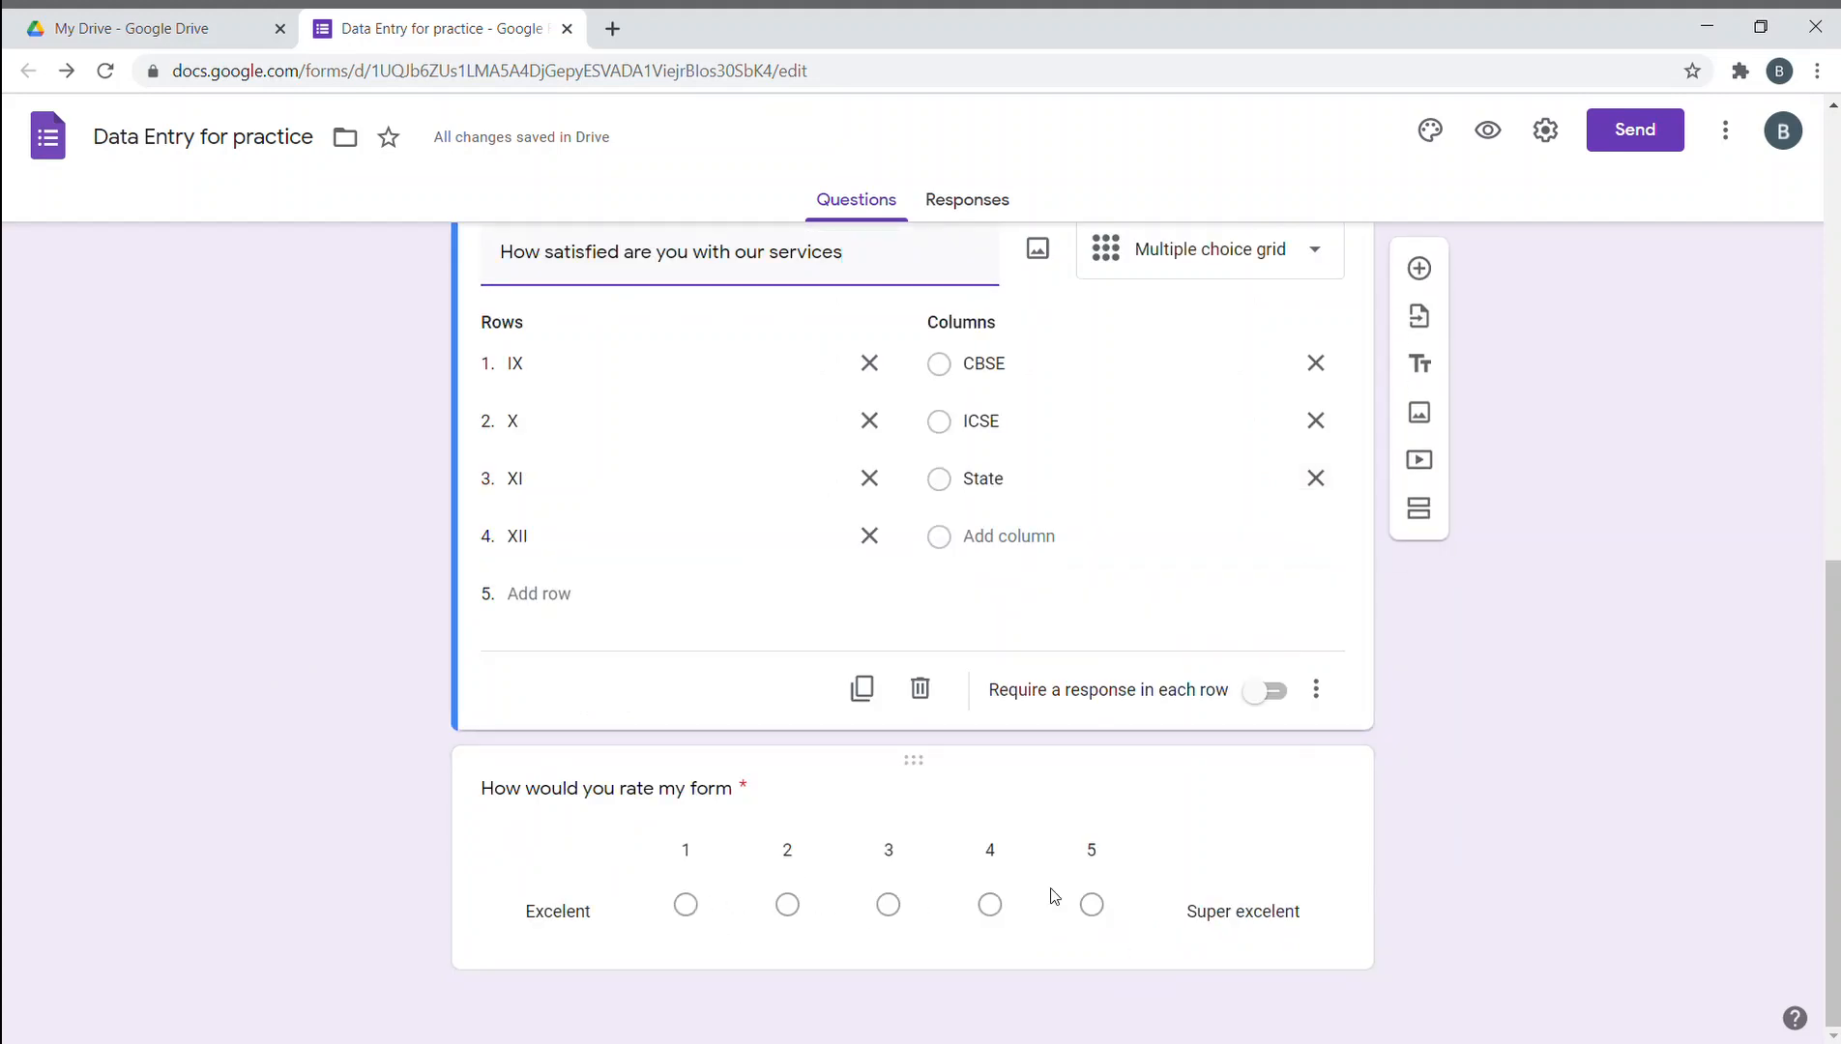
- Select the Age question for editing, leaving its type as Short answer
scroll(1297, 974, "up", 10)
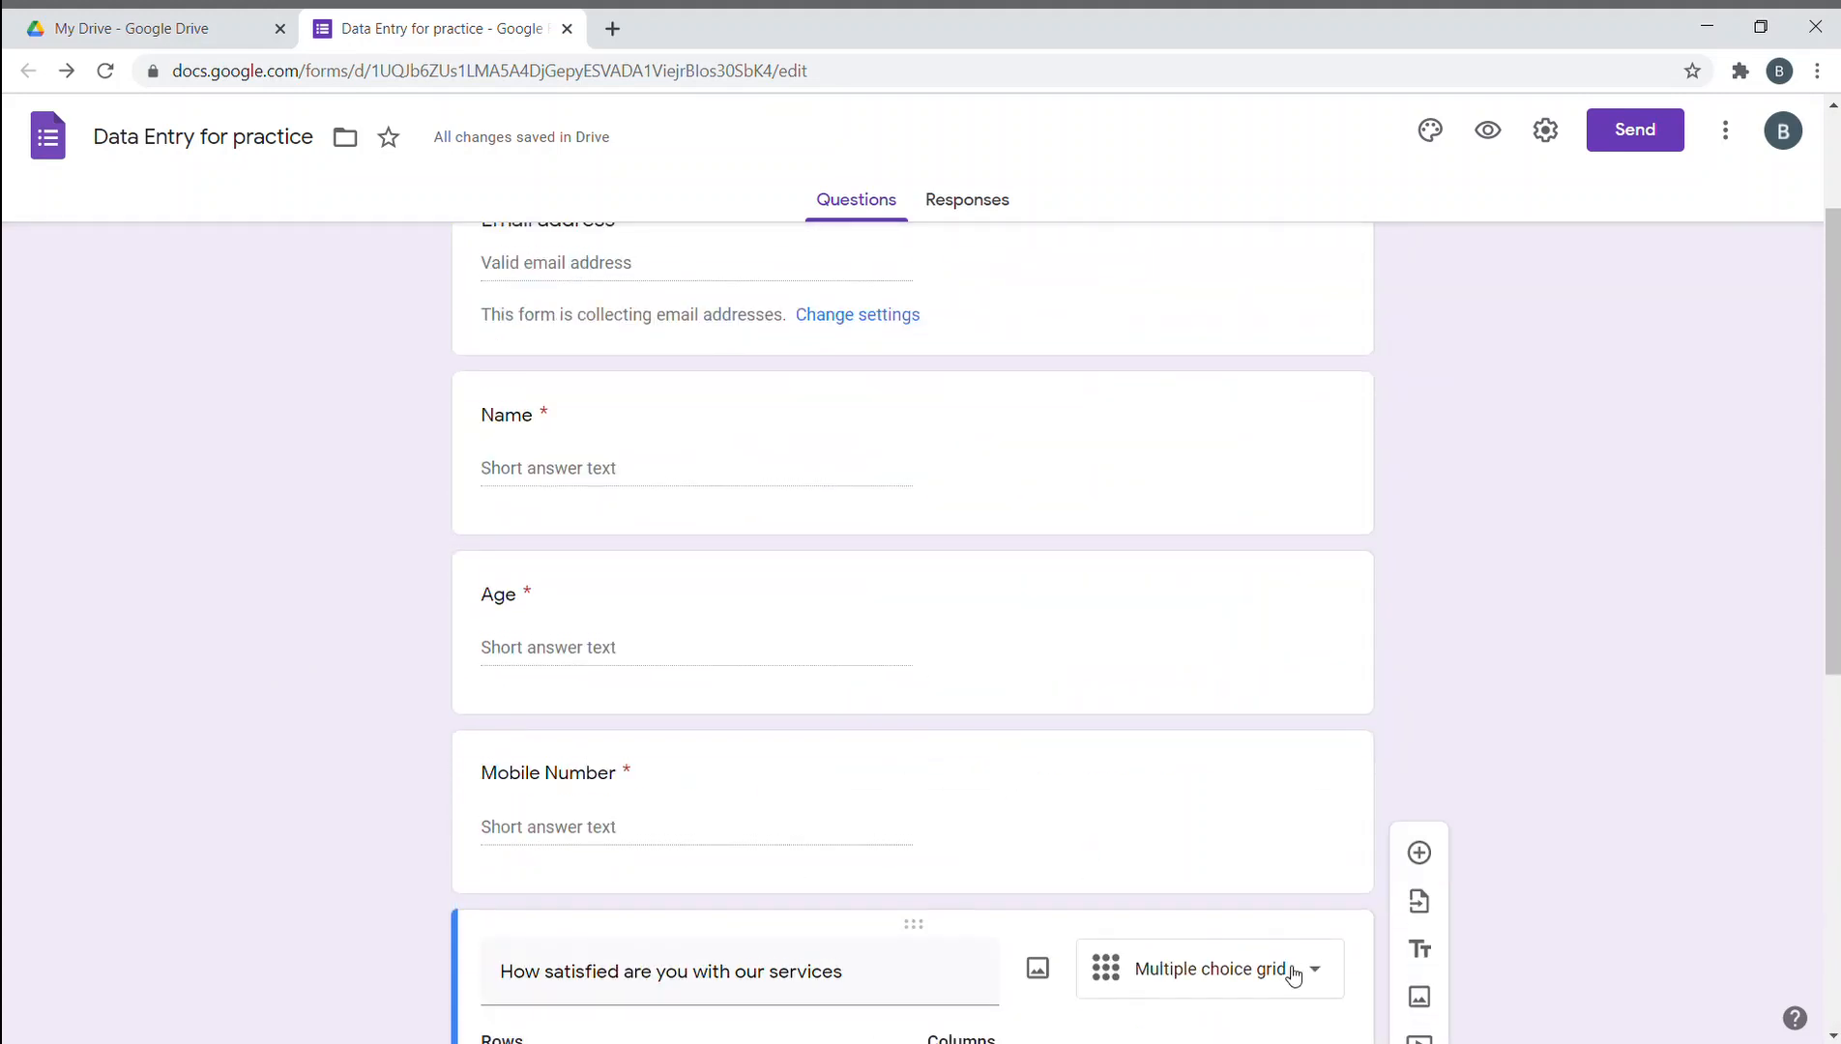
left_click(1034, 677)
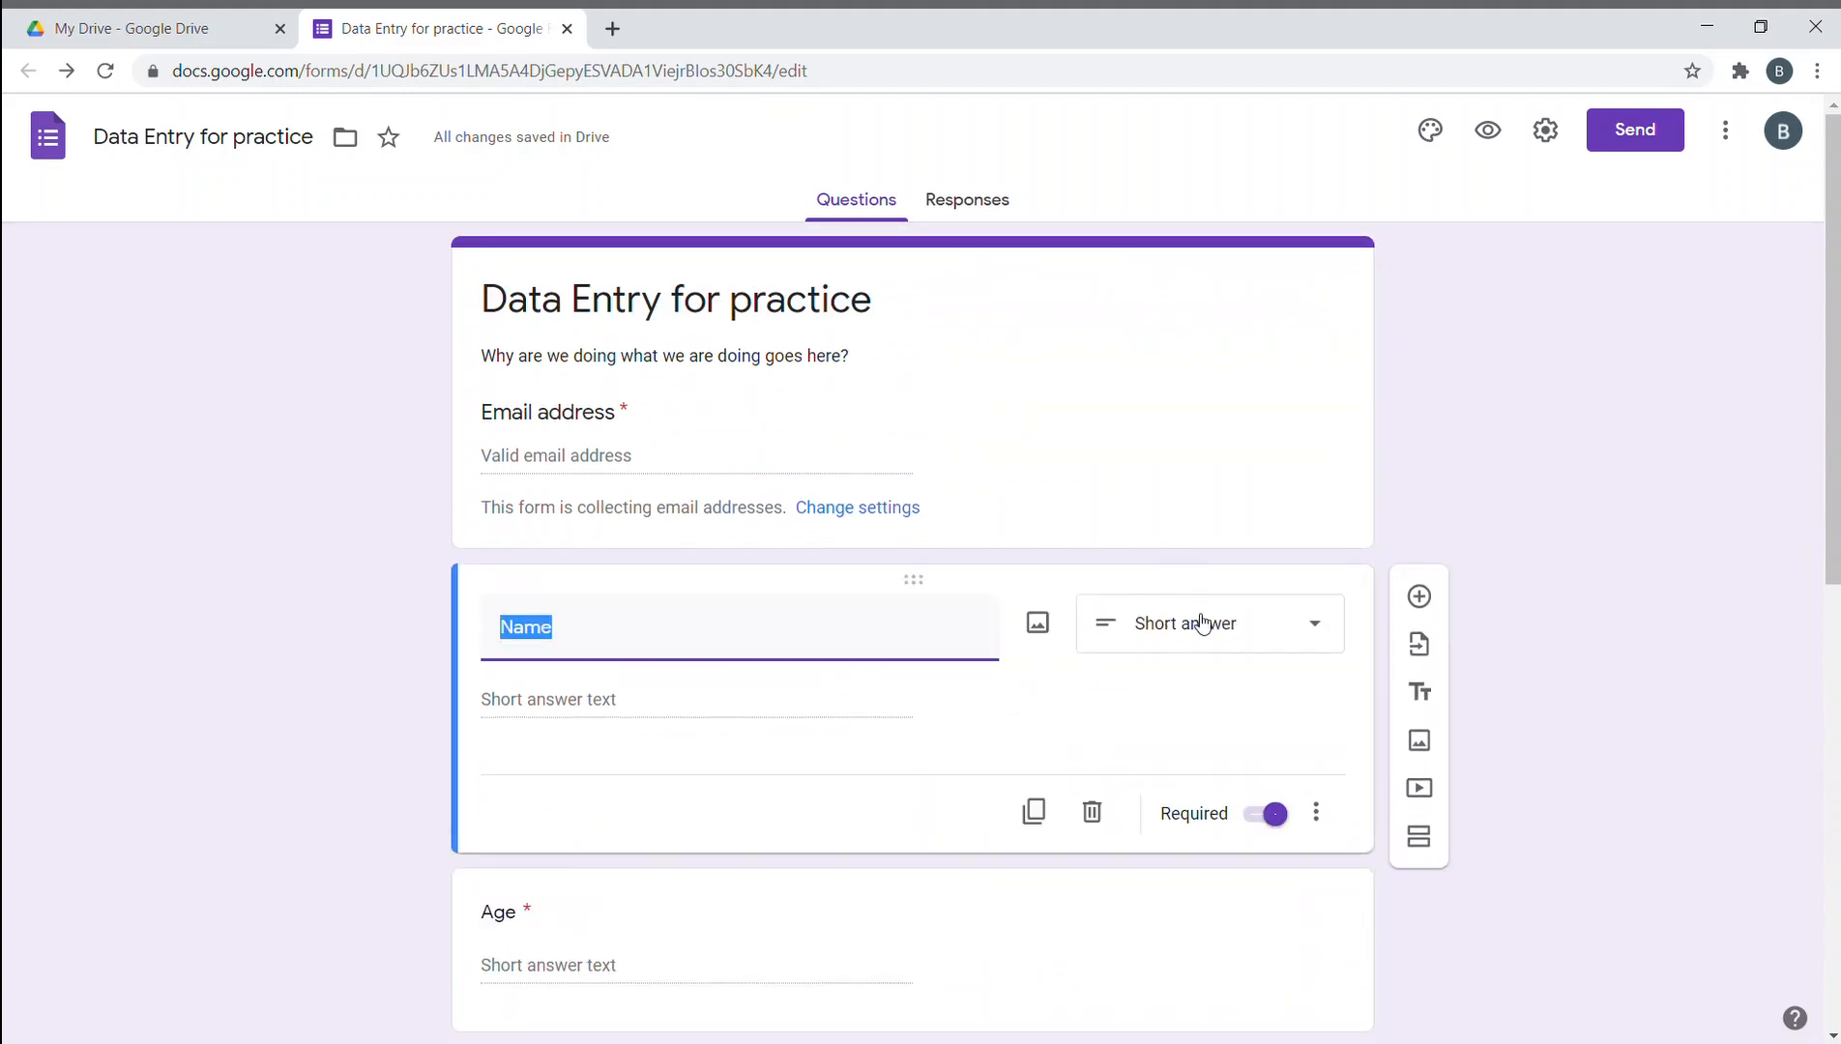
scroll(1199, 622, "down", 3)
scroll(1200, 513, "up", 4)
scroll(1351, 760, "down", 1)
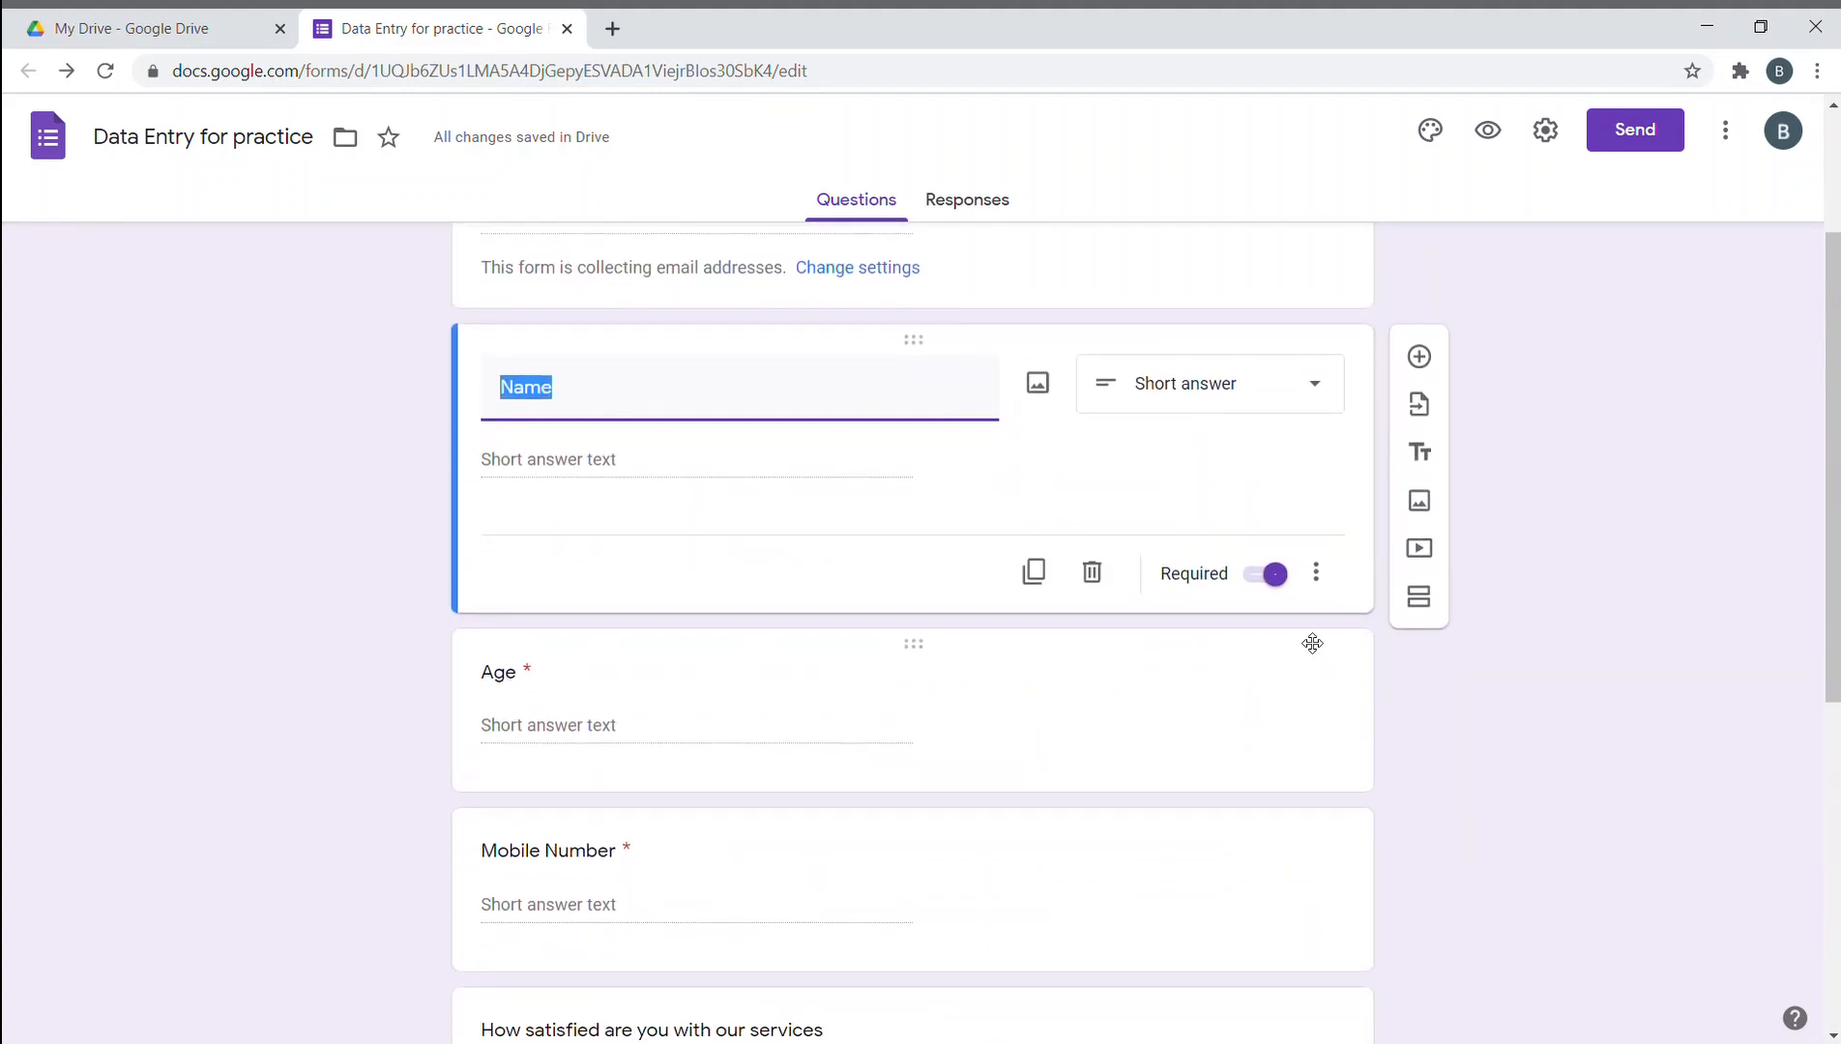
left_click(1274, 703)
left_click(1270, 580)
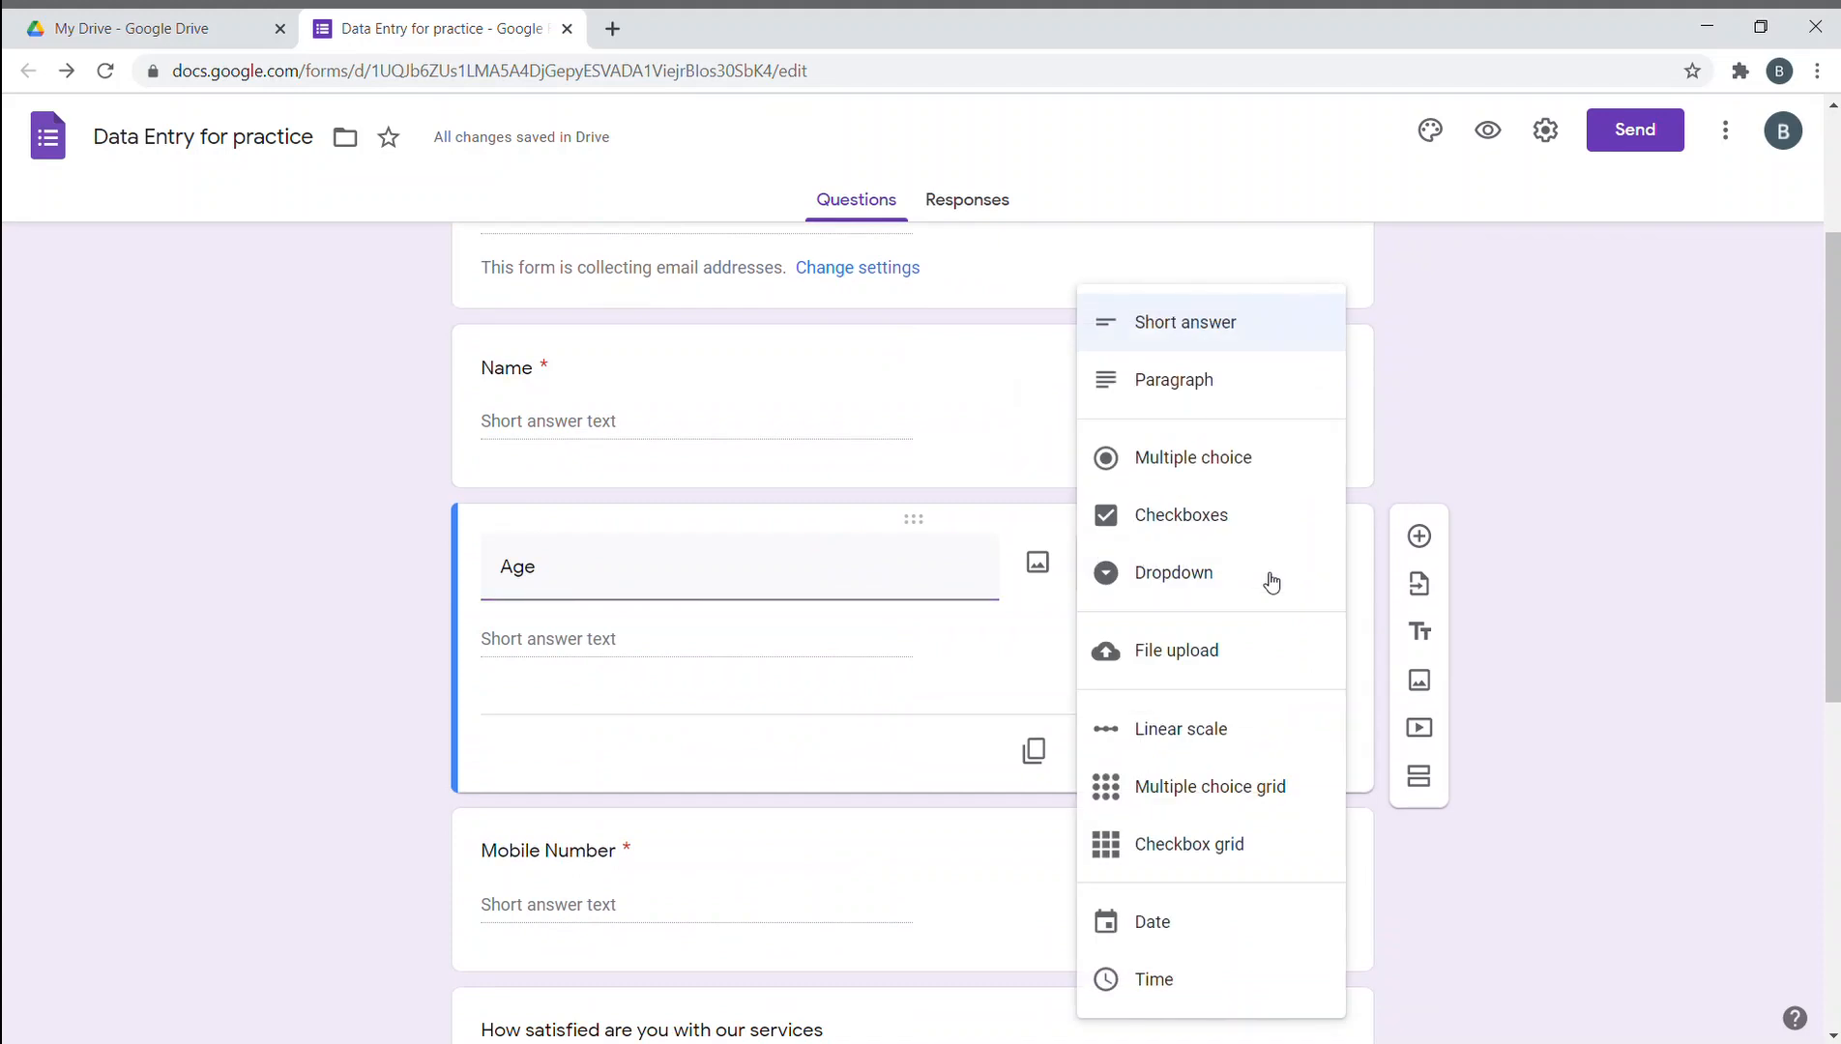
left_click(1610, 443)
- Add response validation to Age set to Number, Between
scroll(1553, 480, "down", 1)
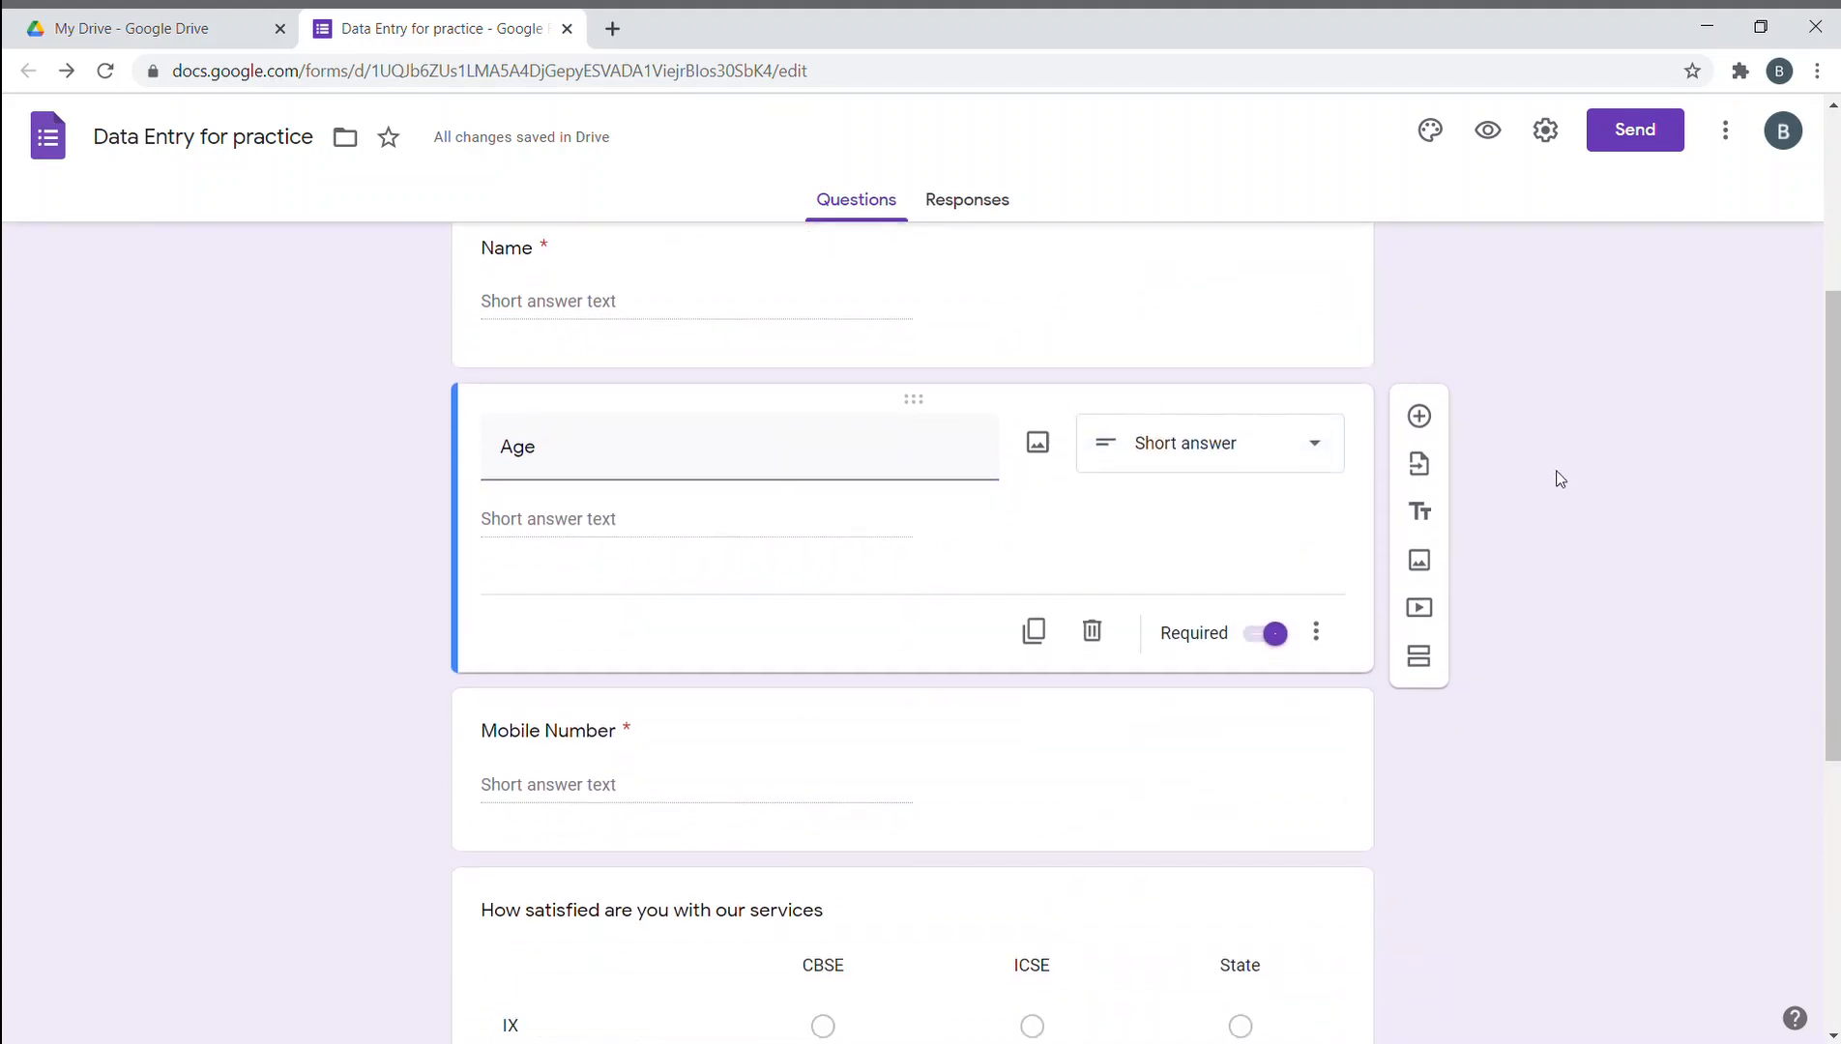
left_click(1334, 636)
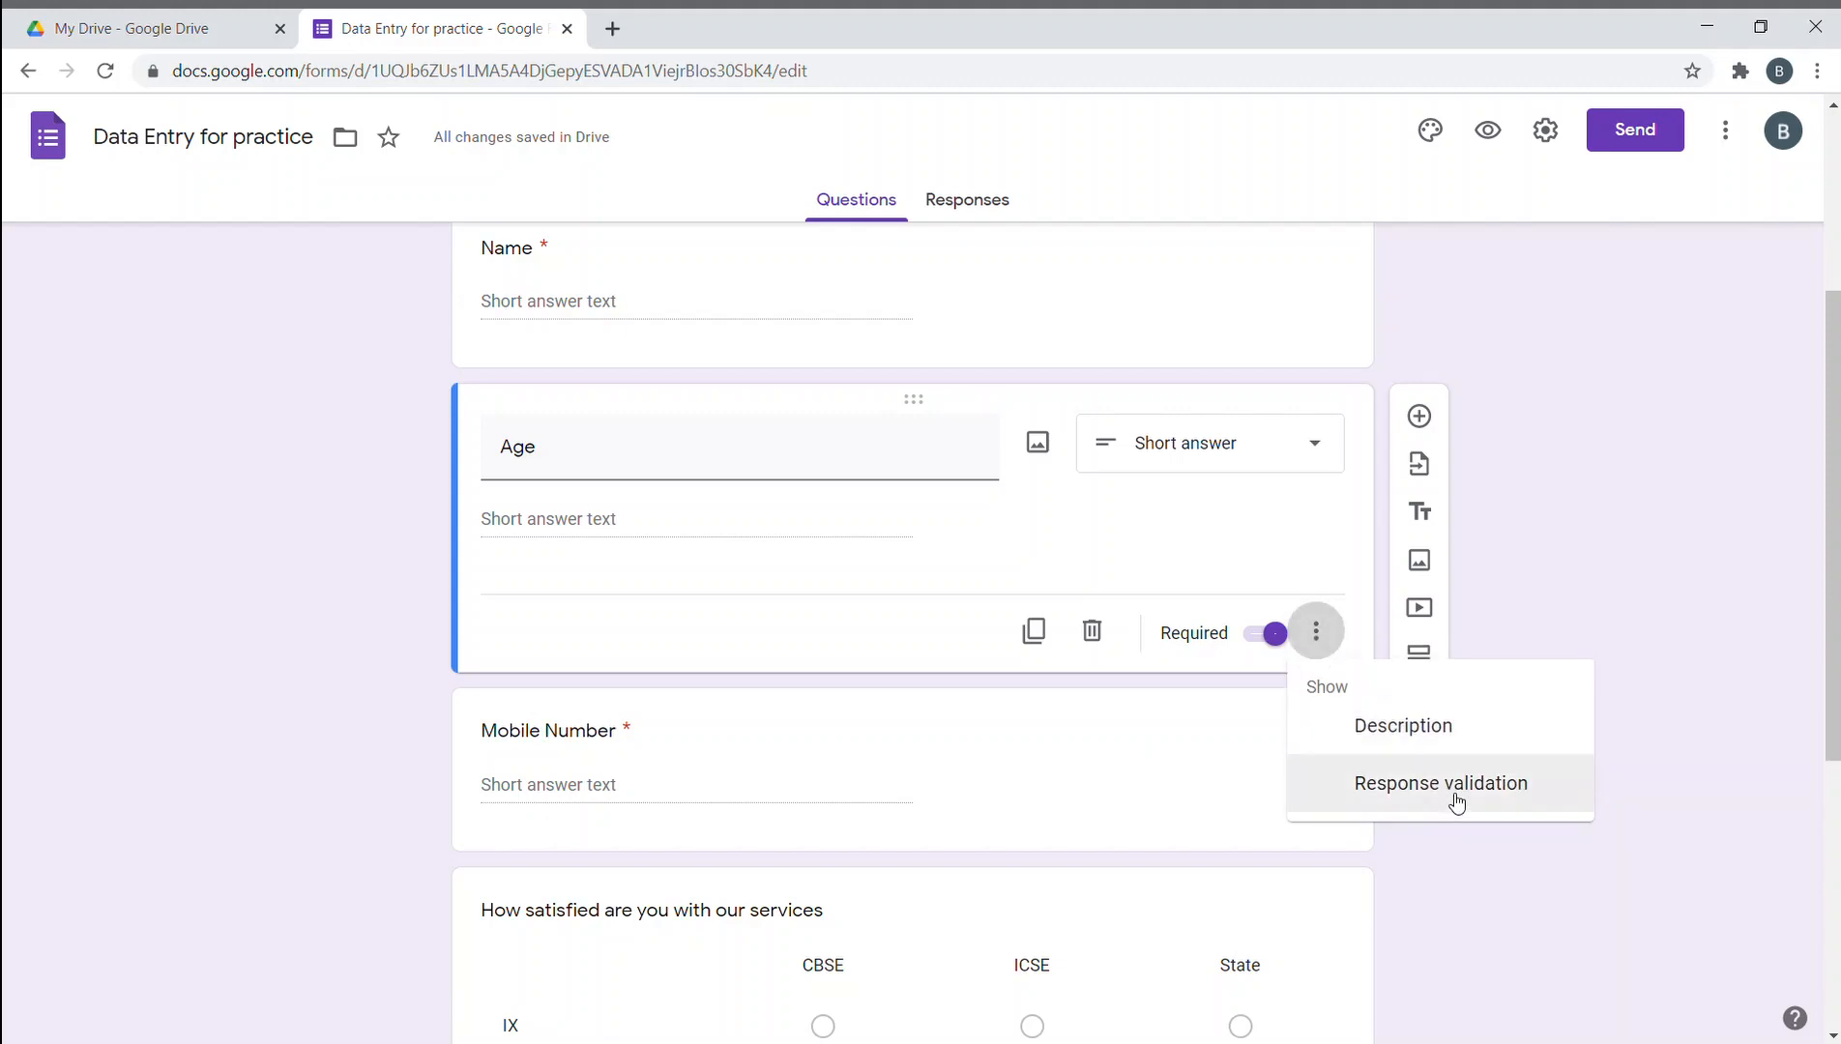
left_click(1456, 800)
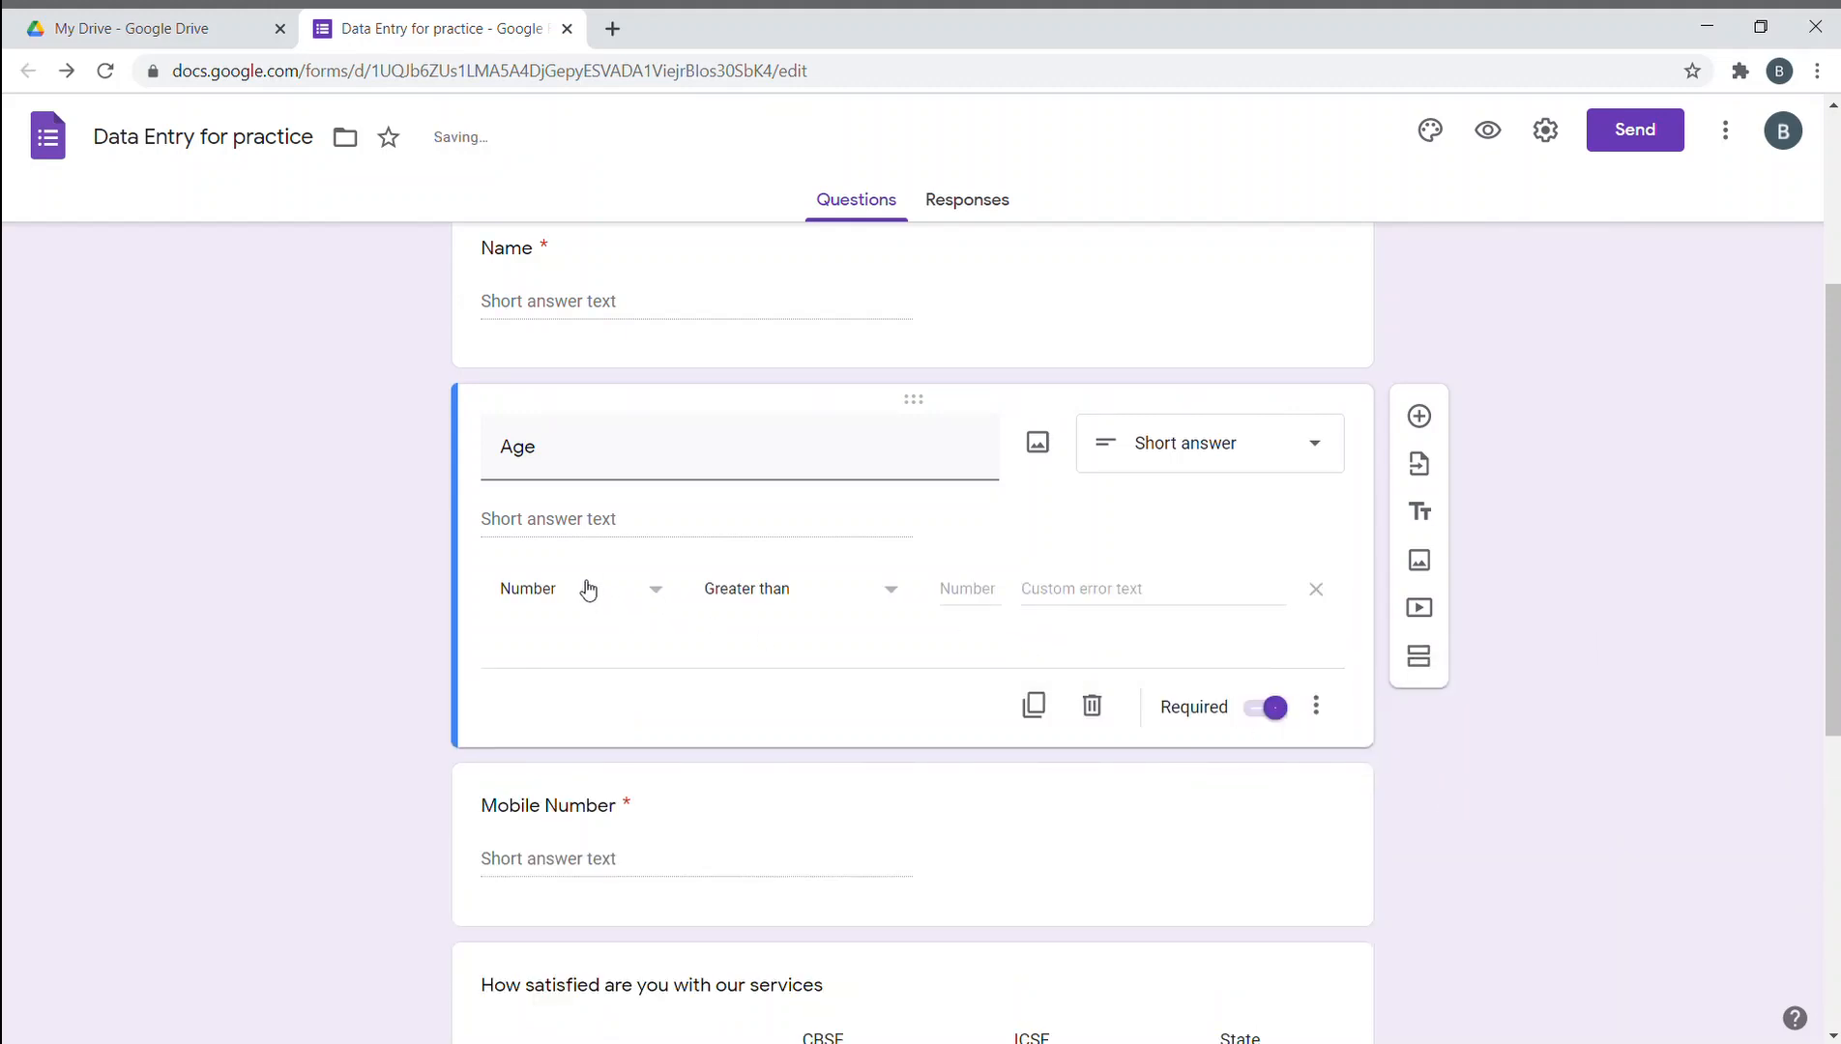
left_click(547, 599)
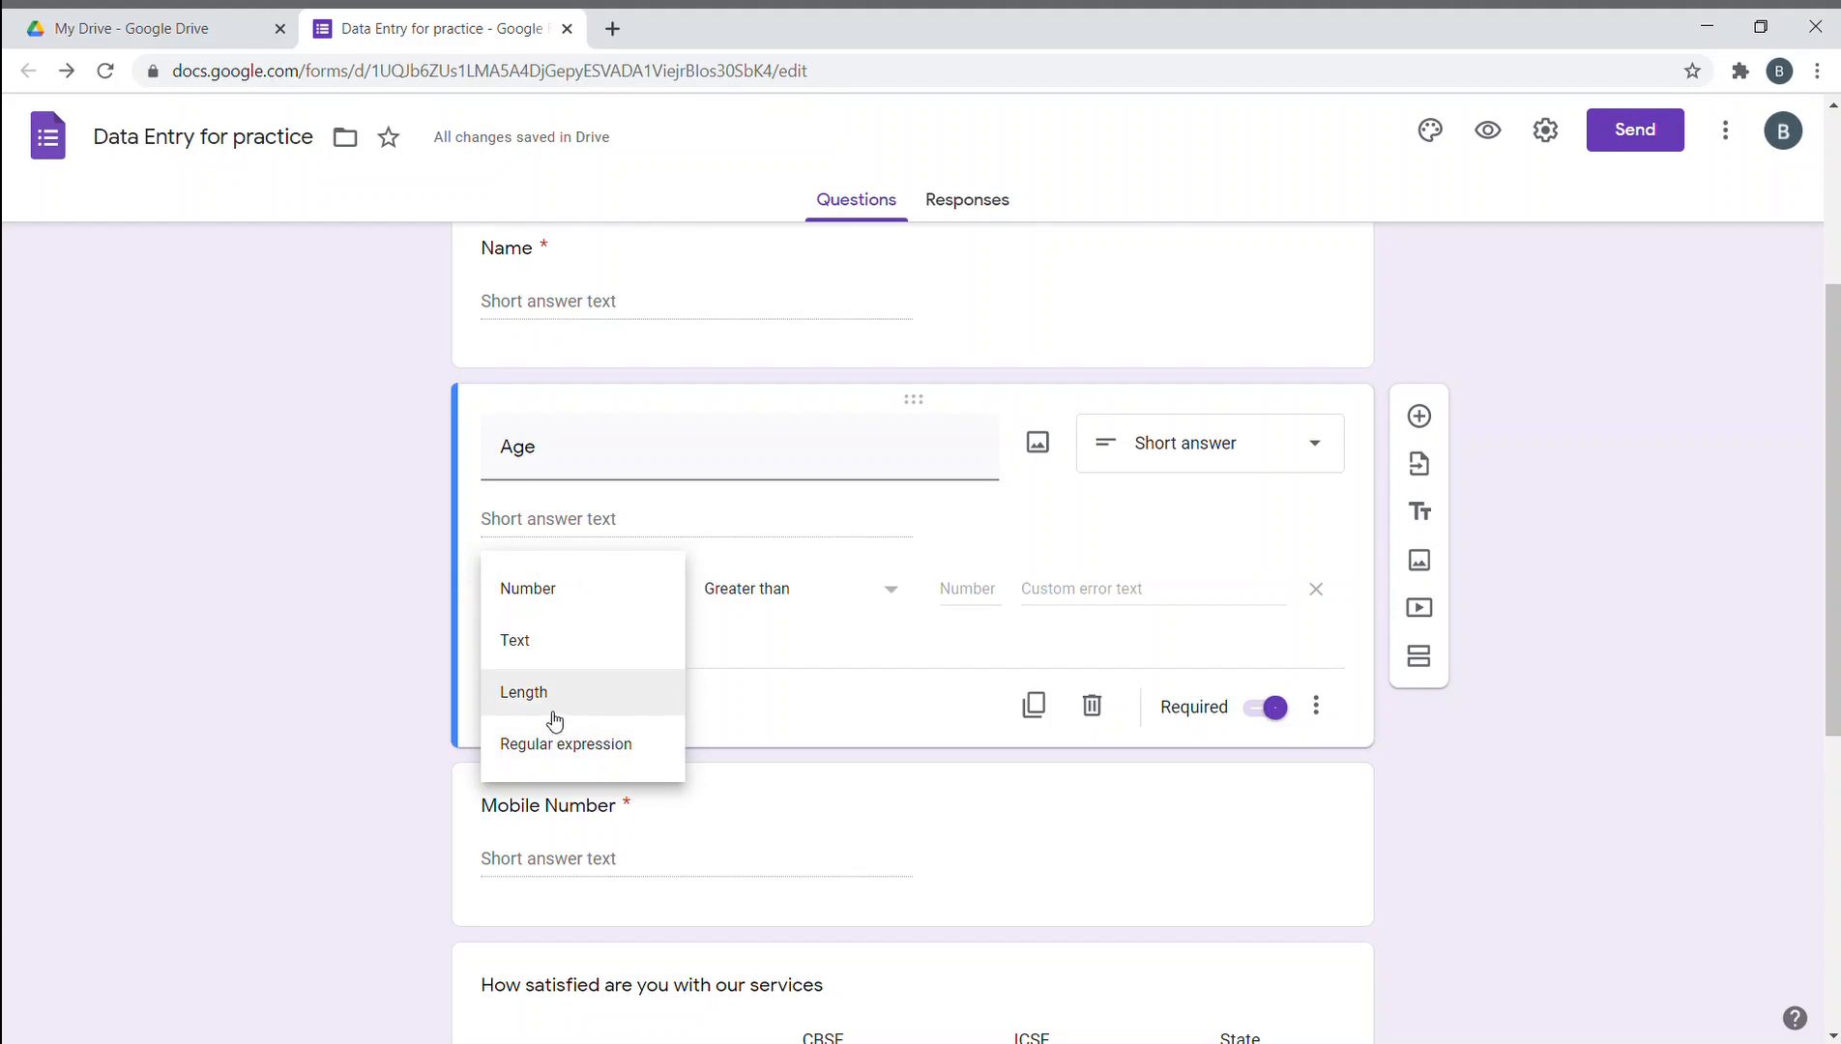
left_click(609, 592)
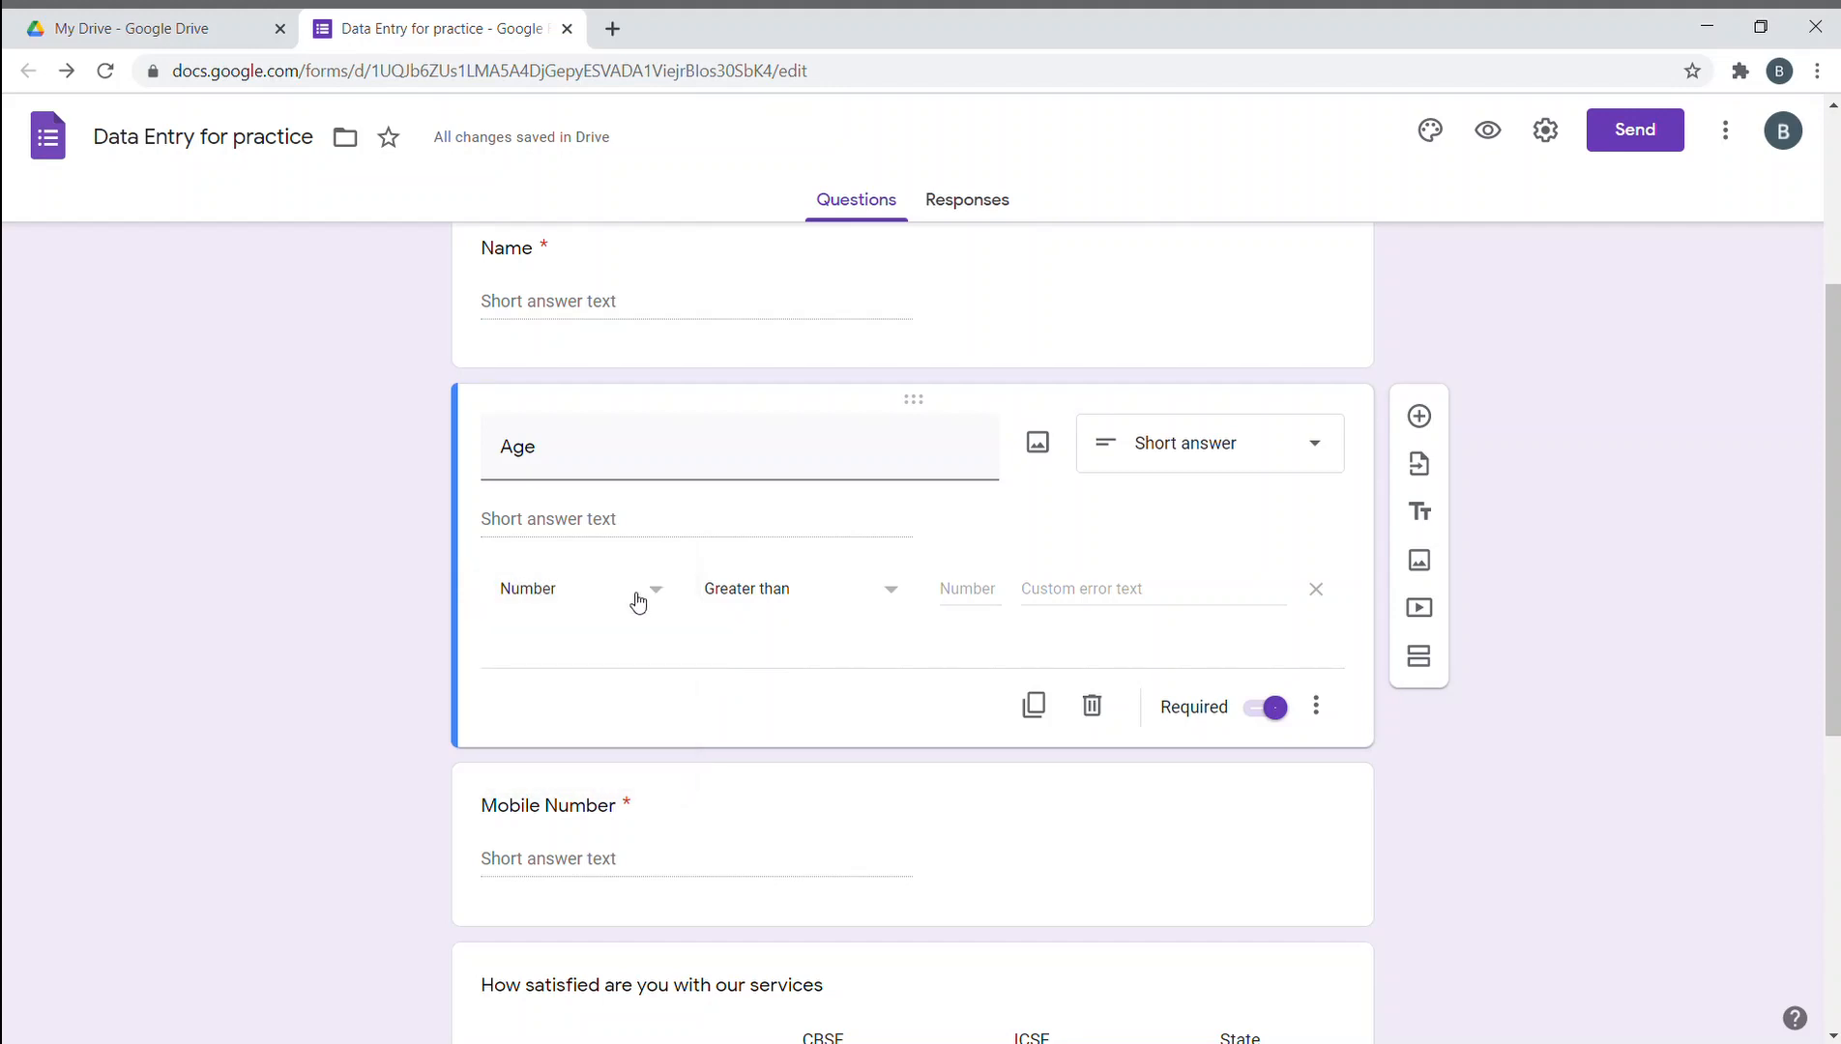
left_click(790, 598)
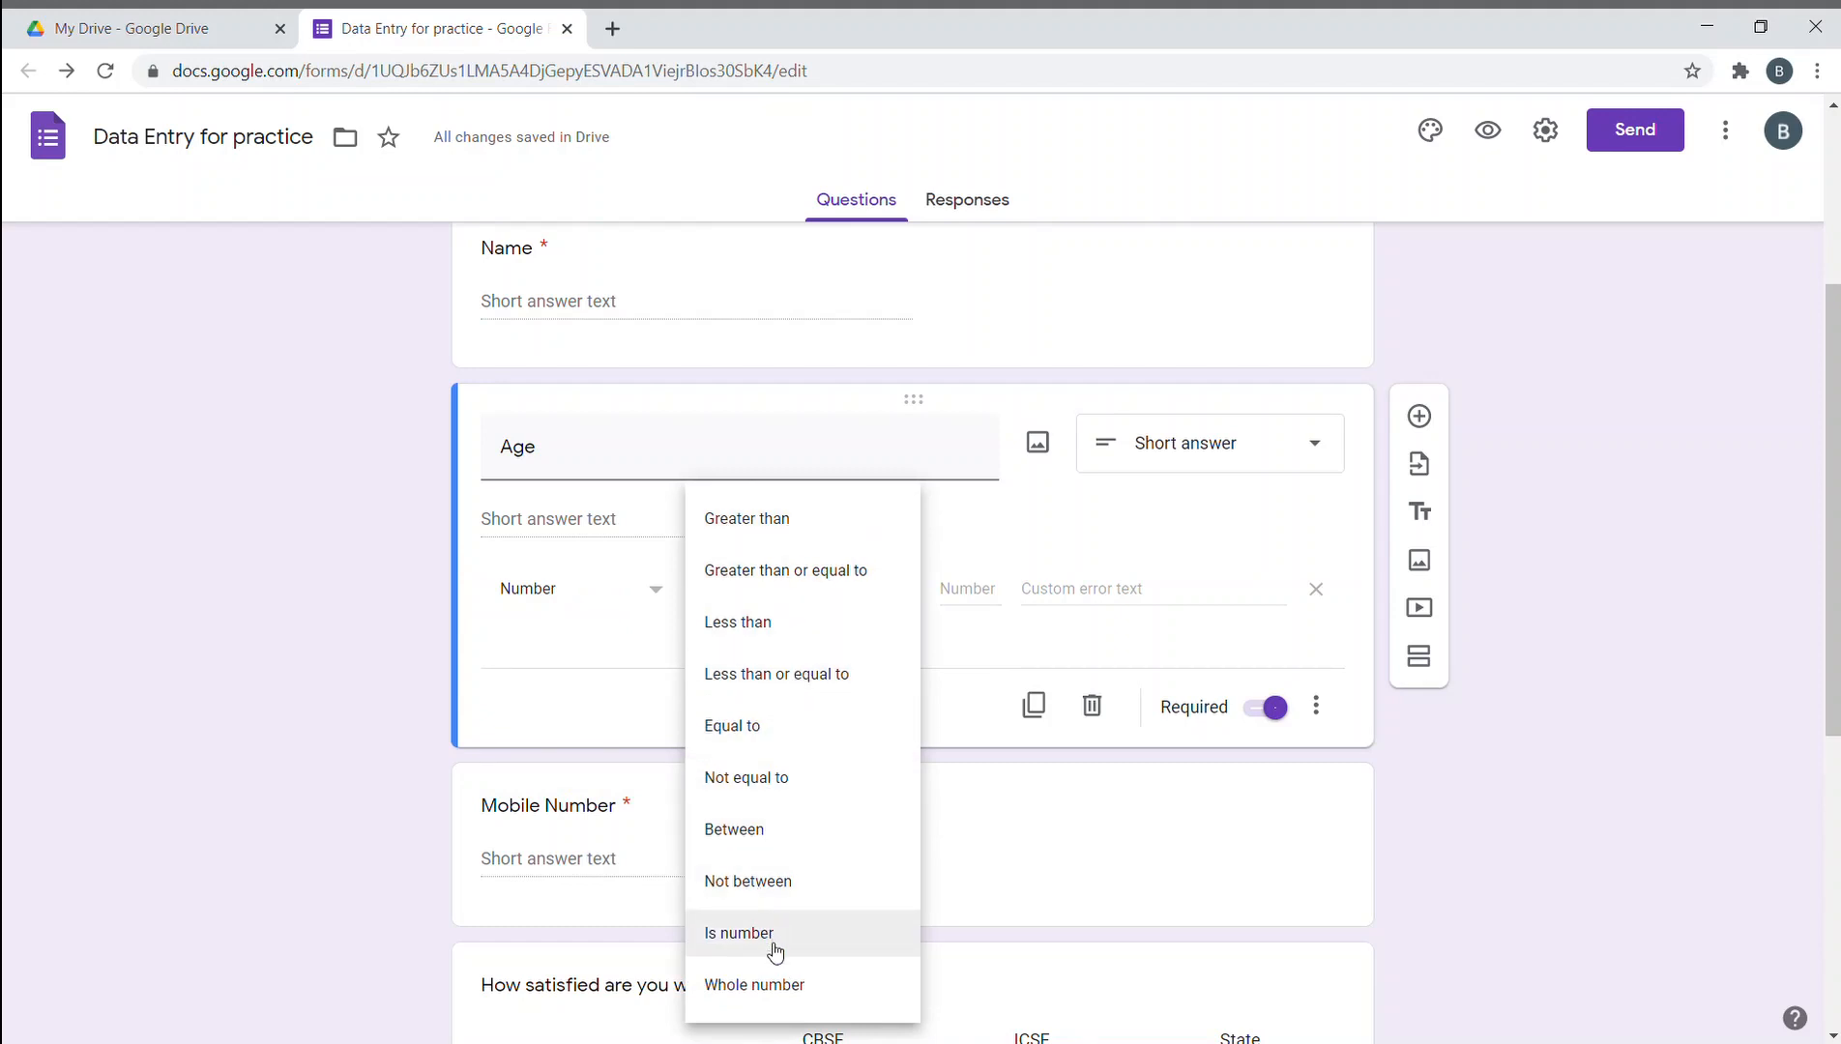
left_click(810, 843)
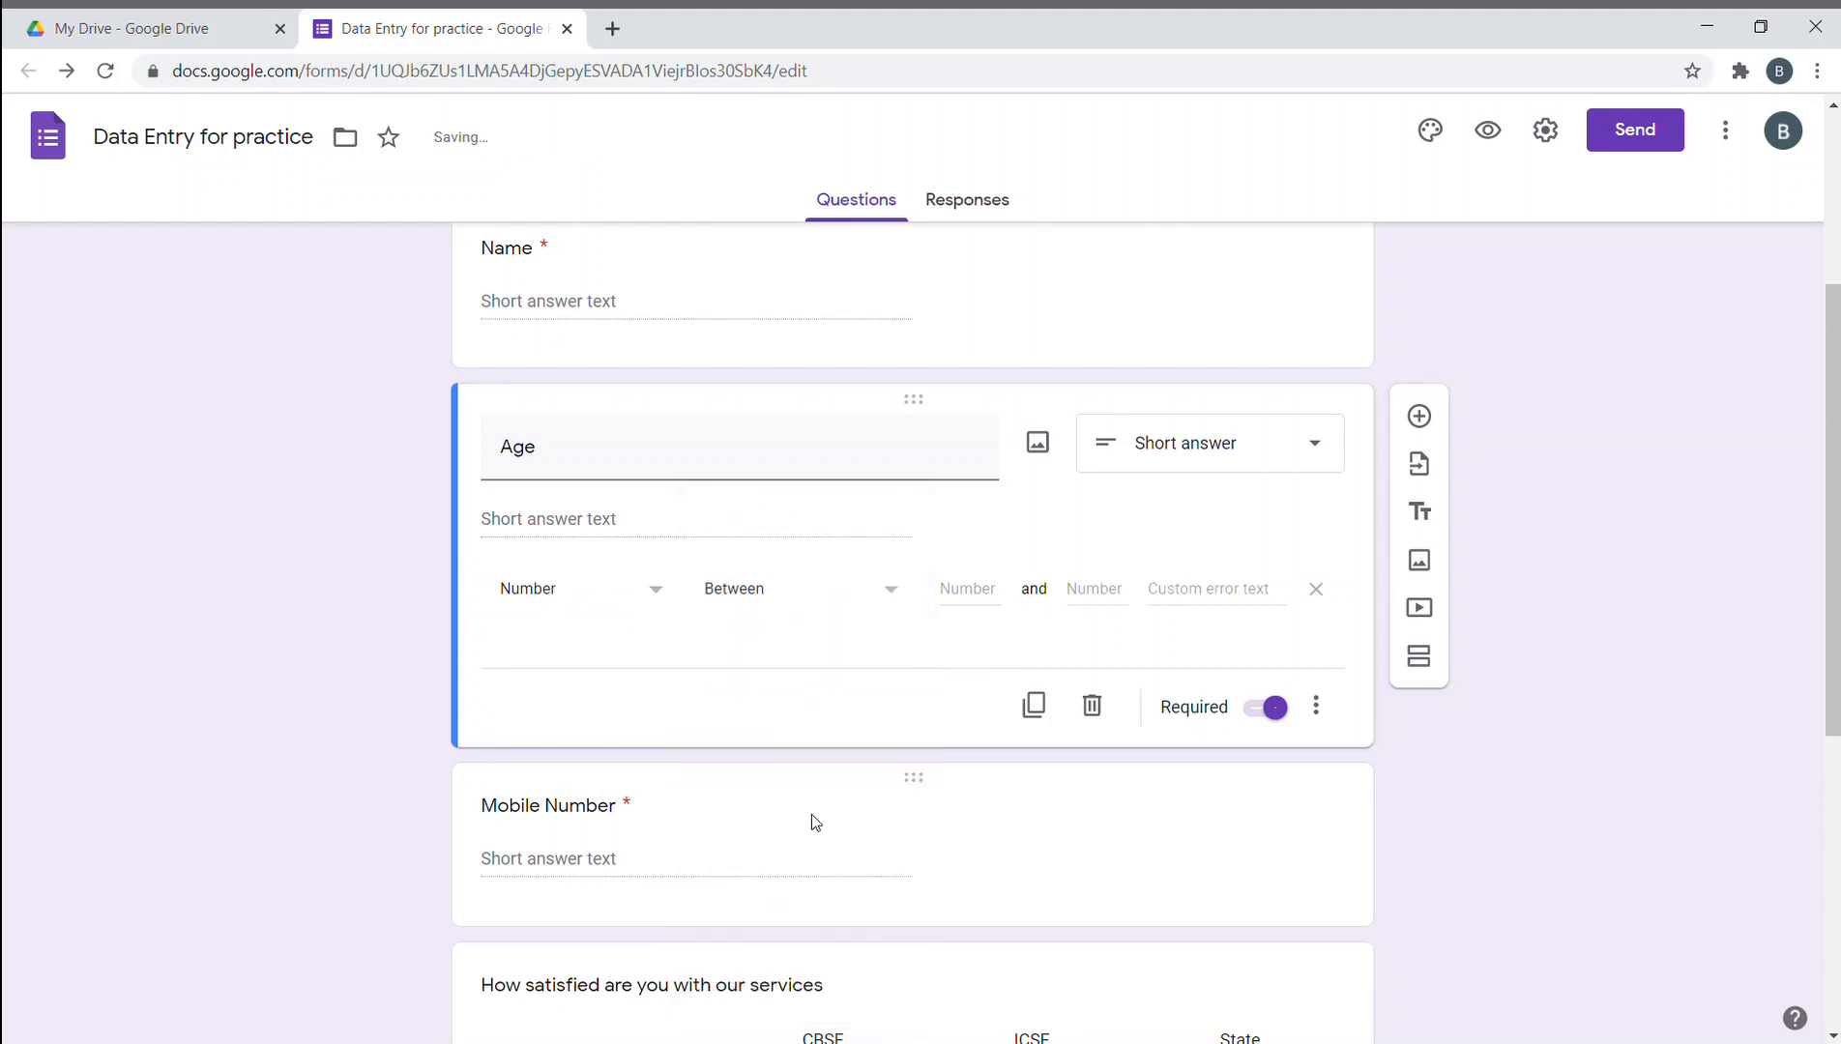
left_click(962, 599)
scroll(604, 567, "up", 4)
scroll(604, 571, "down", 7)
scroll(394, 530, "up", 3)
scroll(394, 529, "down", 6)
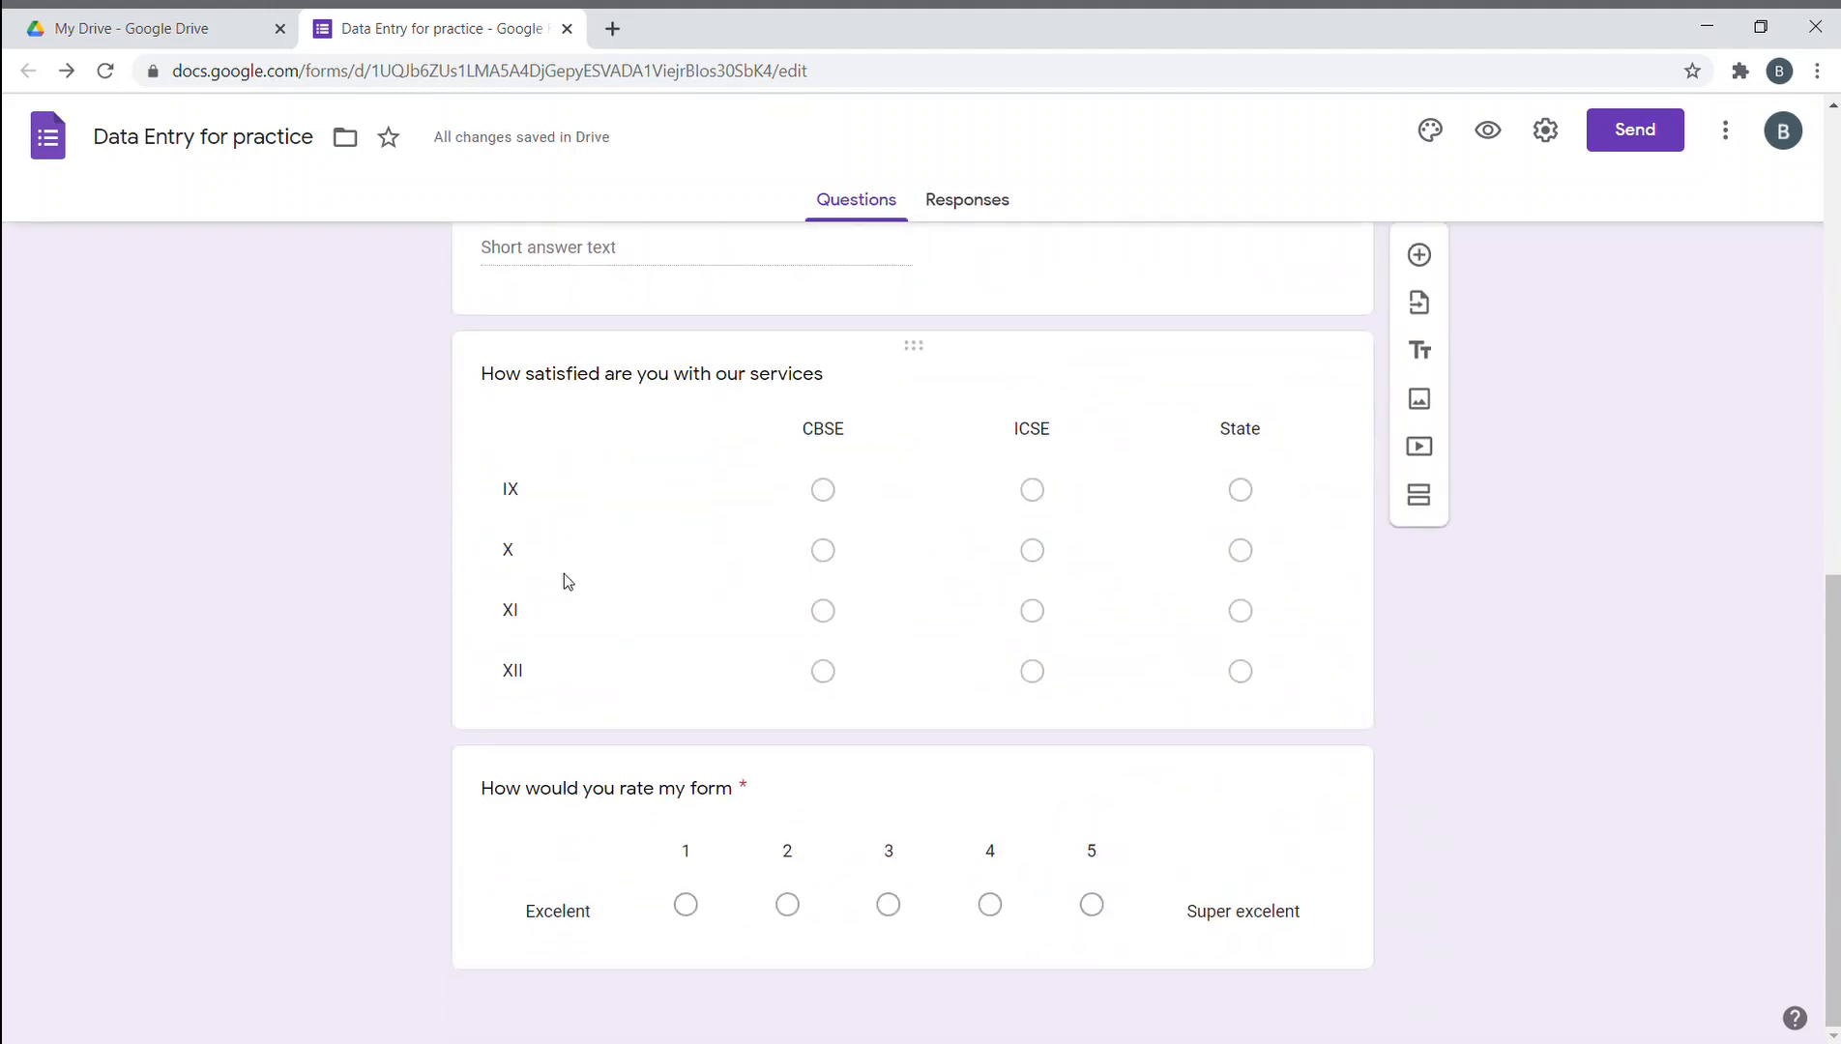
scroll(353, 624, "up", 6)
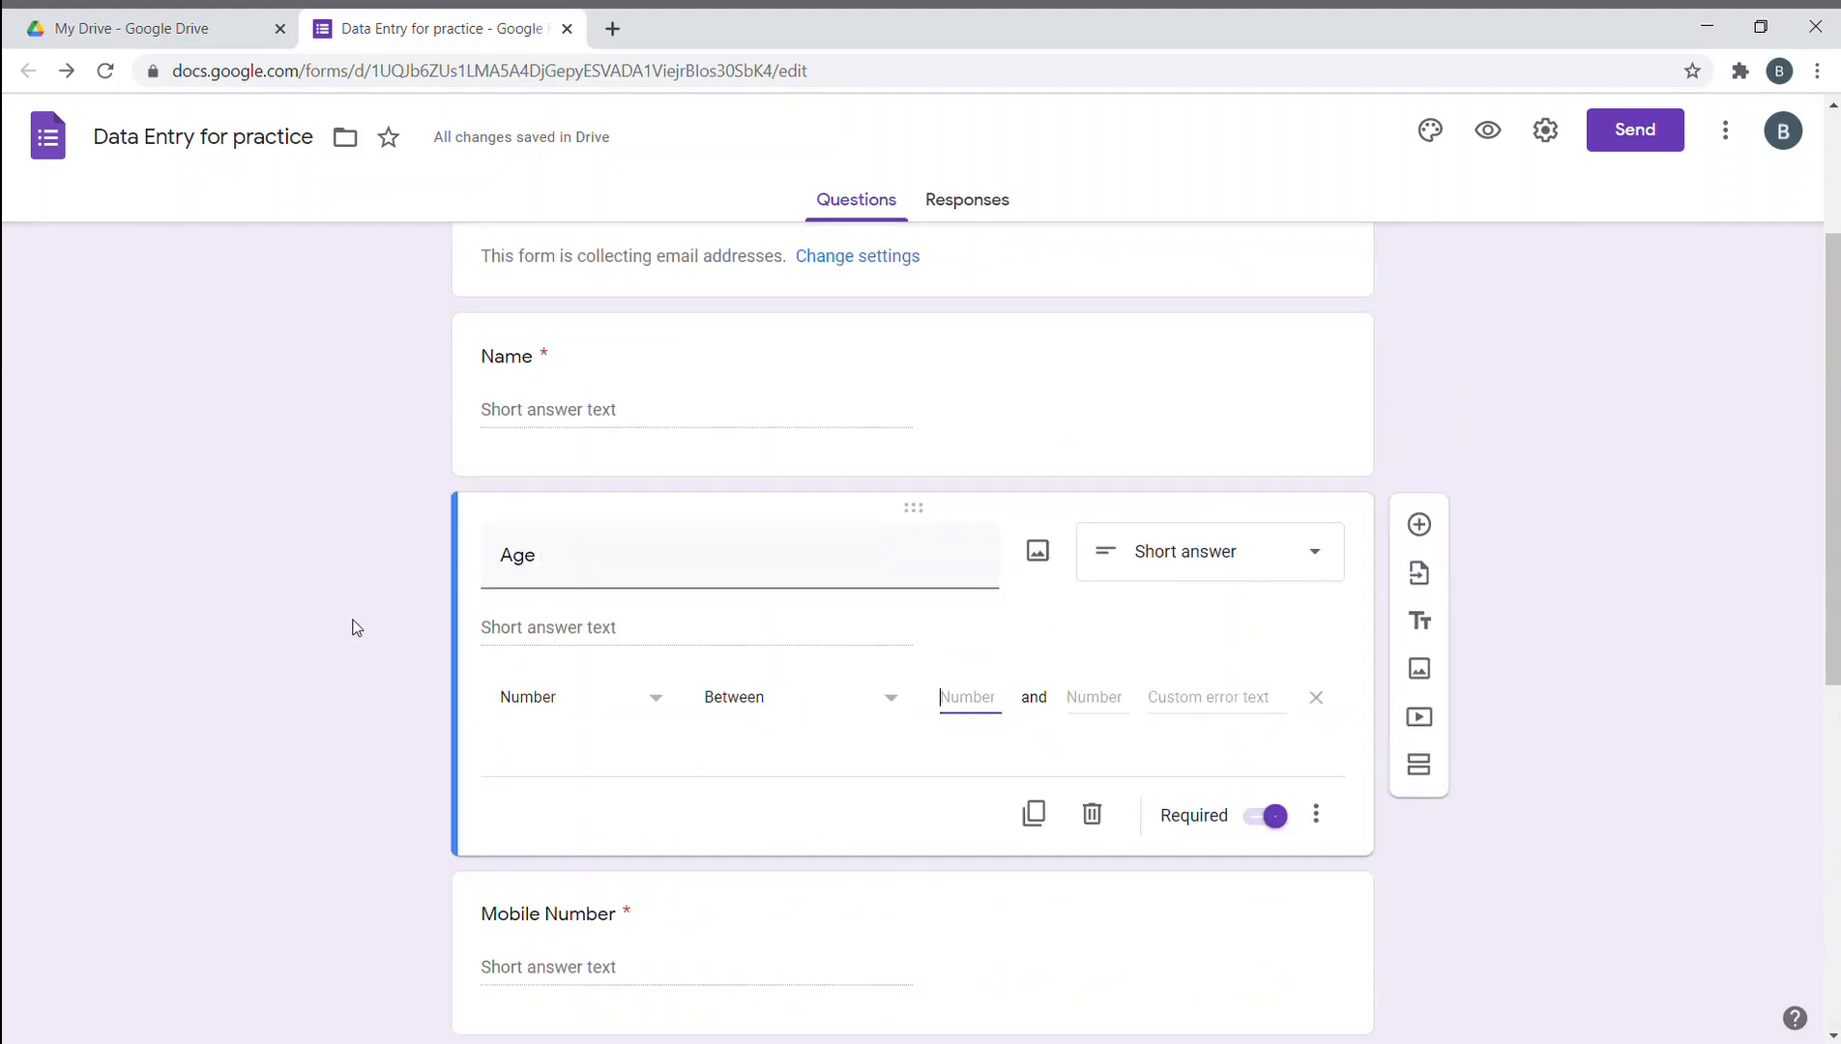
- Set the Age validation limits to between 13 and 17
type("13")
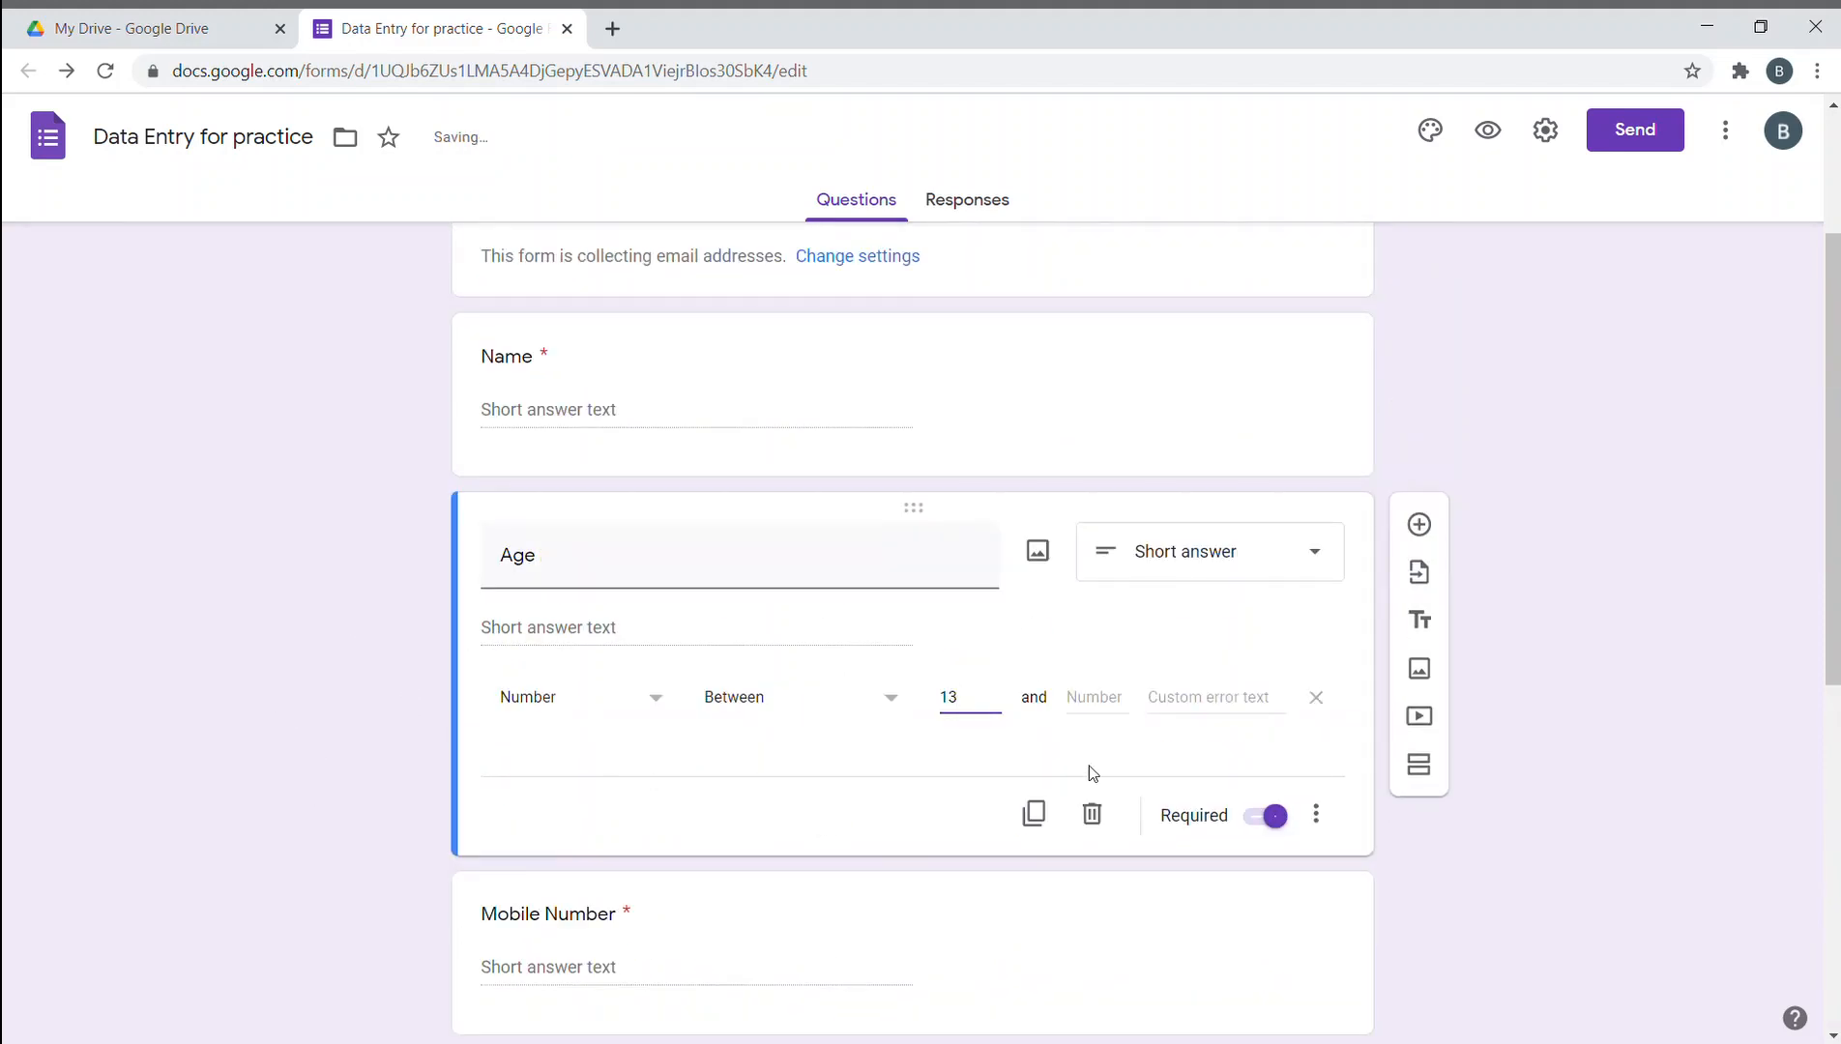
left_click(1096, 709)
type("17")
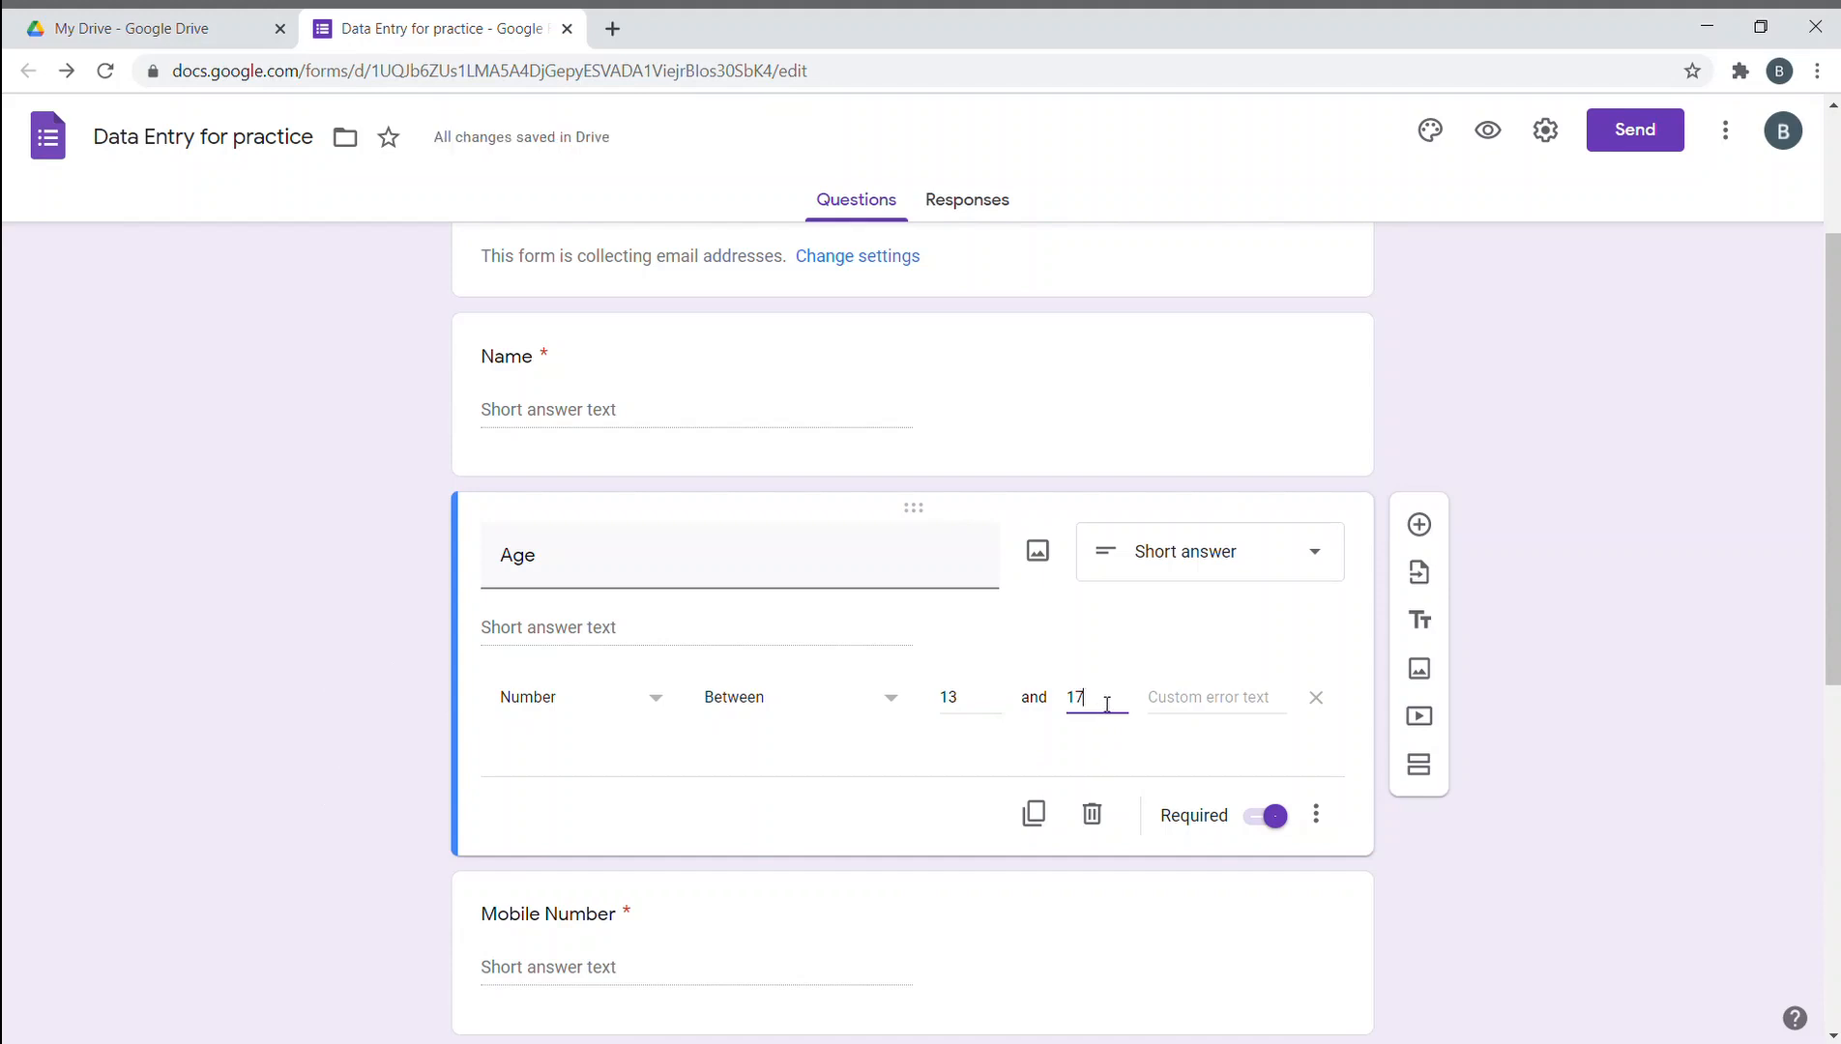
- Enter a custom error saying the age is over or under the limit and to check with the admin
left_click(1238, 703)
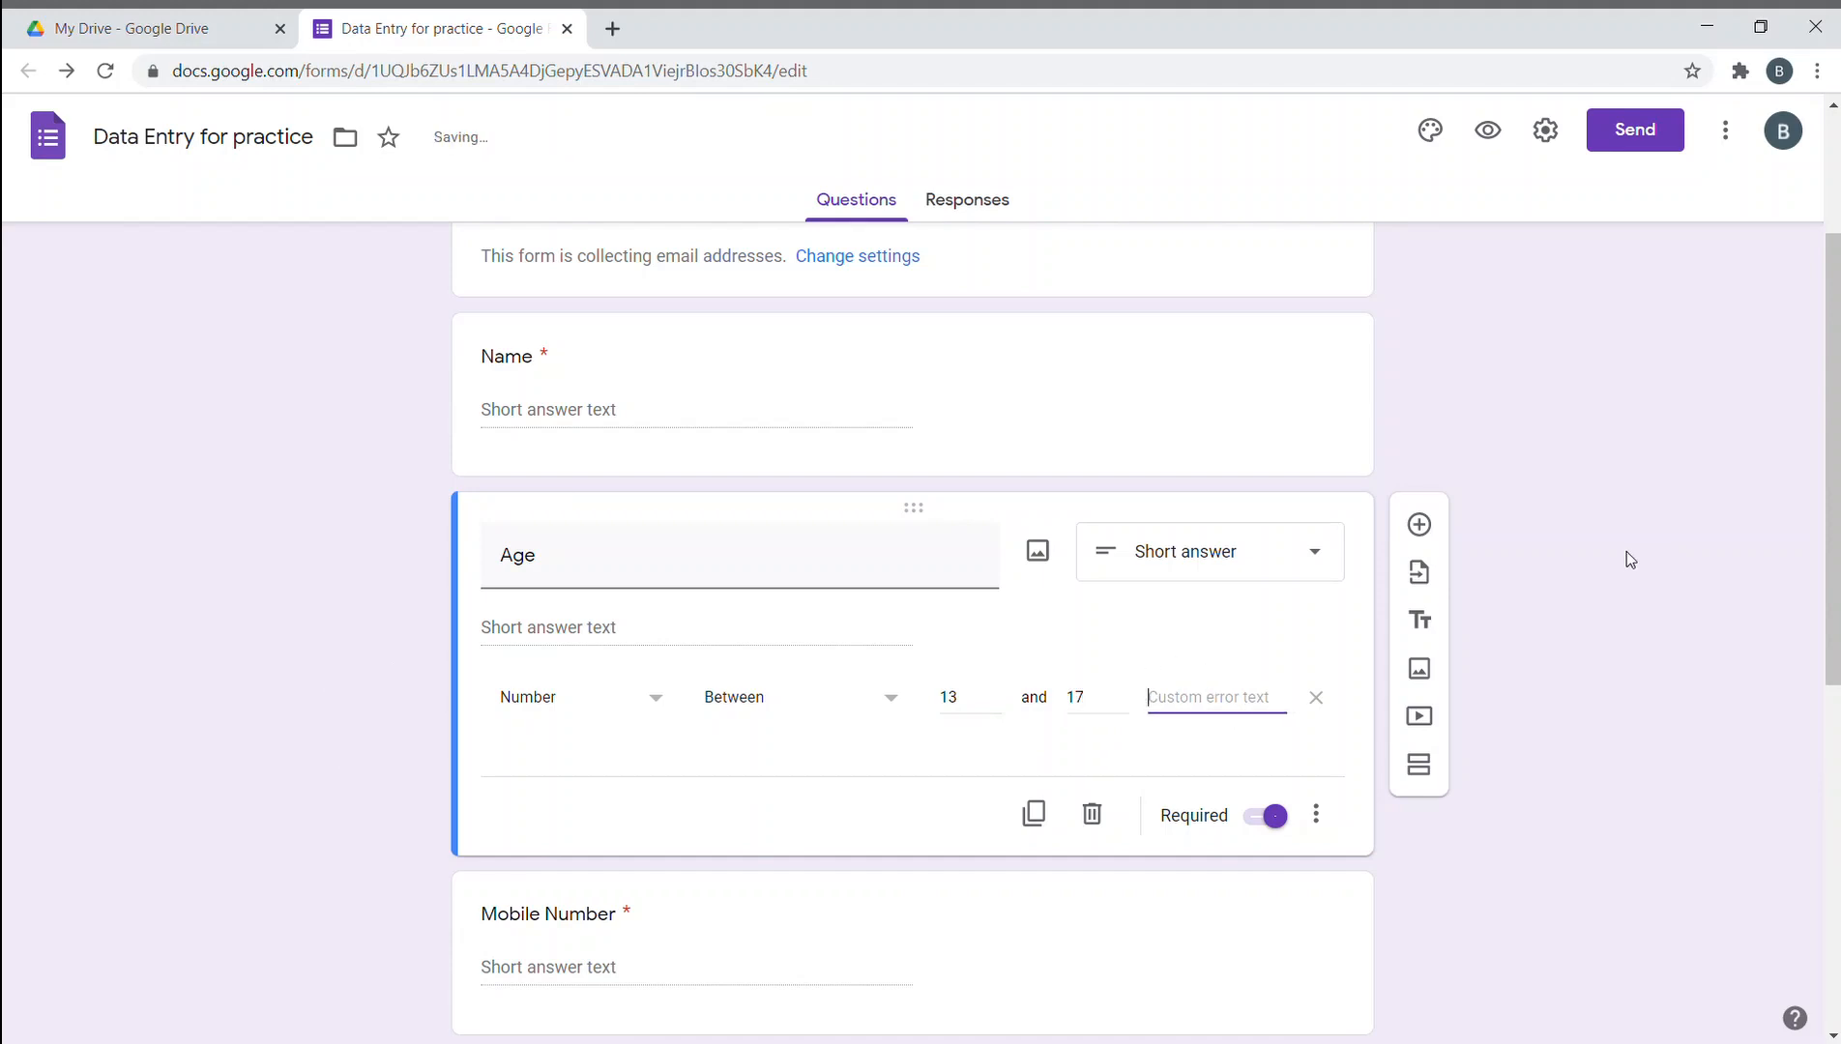
type("y")
key("BackSpace")
type("your")
type("are over o")
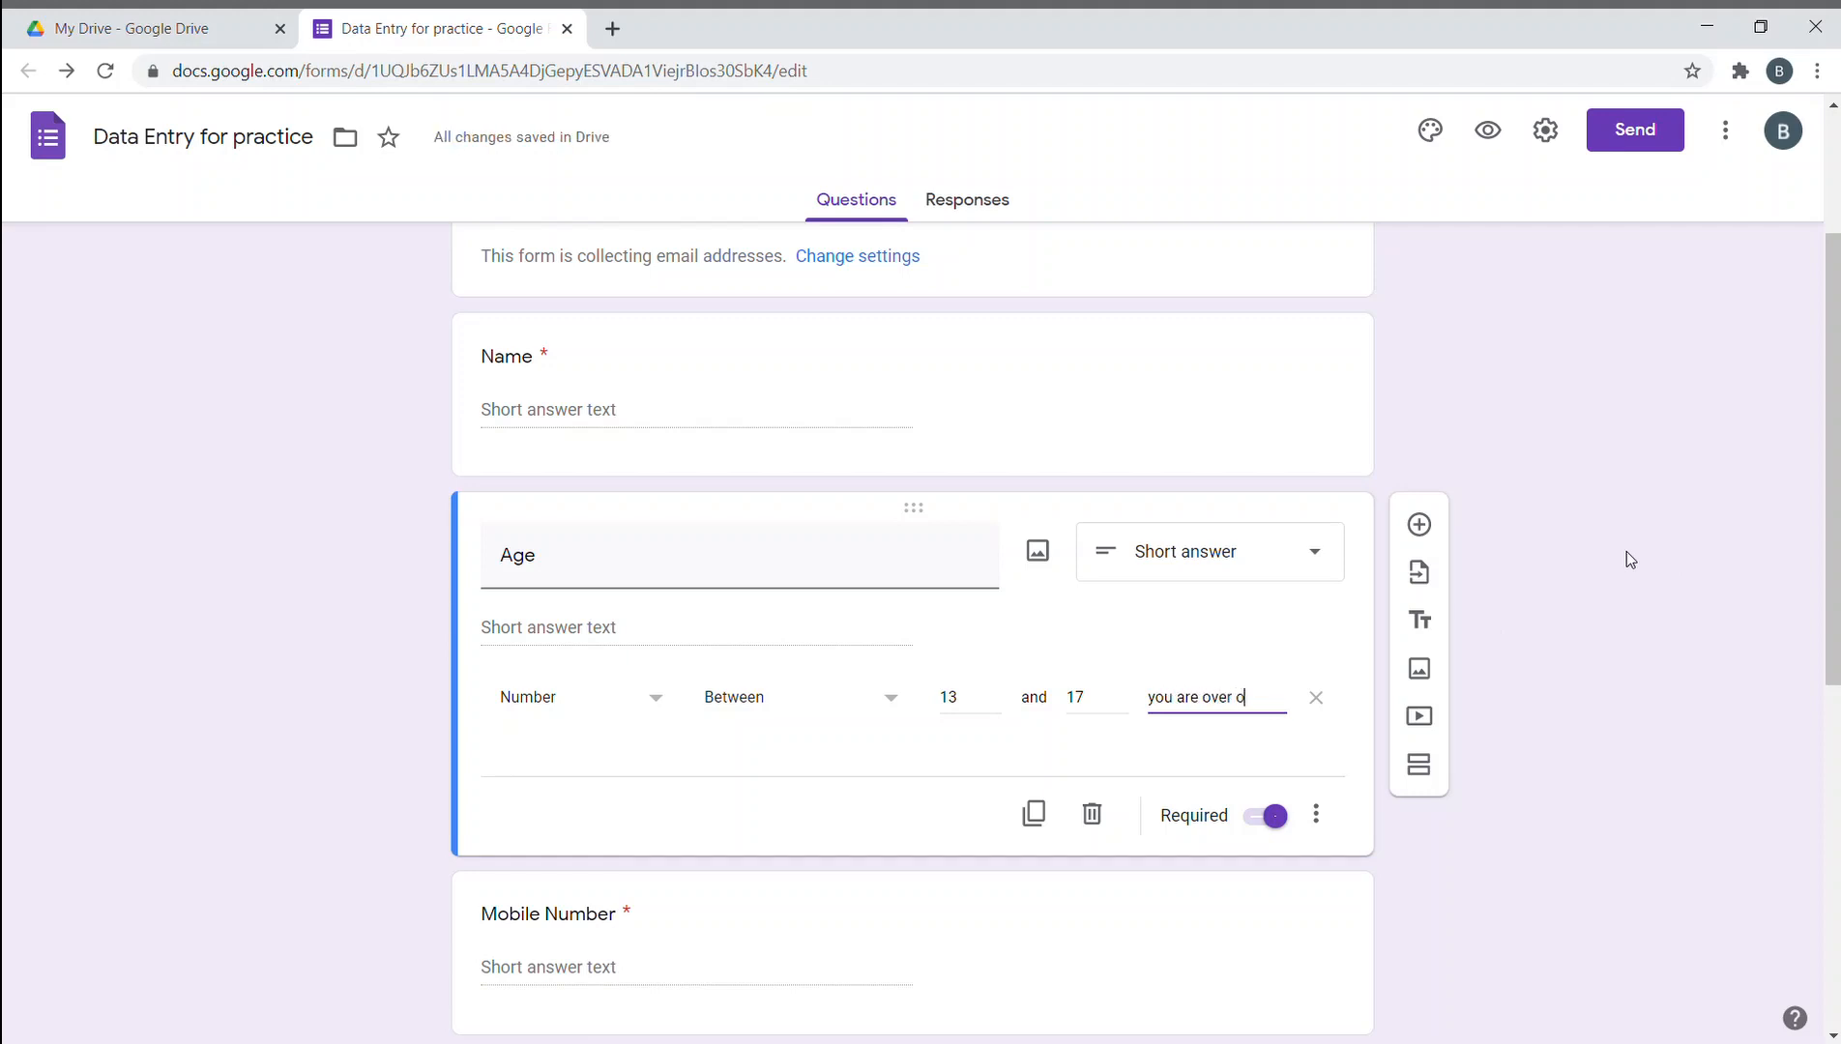
type("r age.. pl")
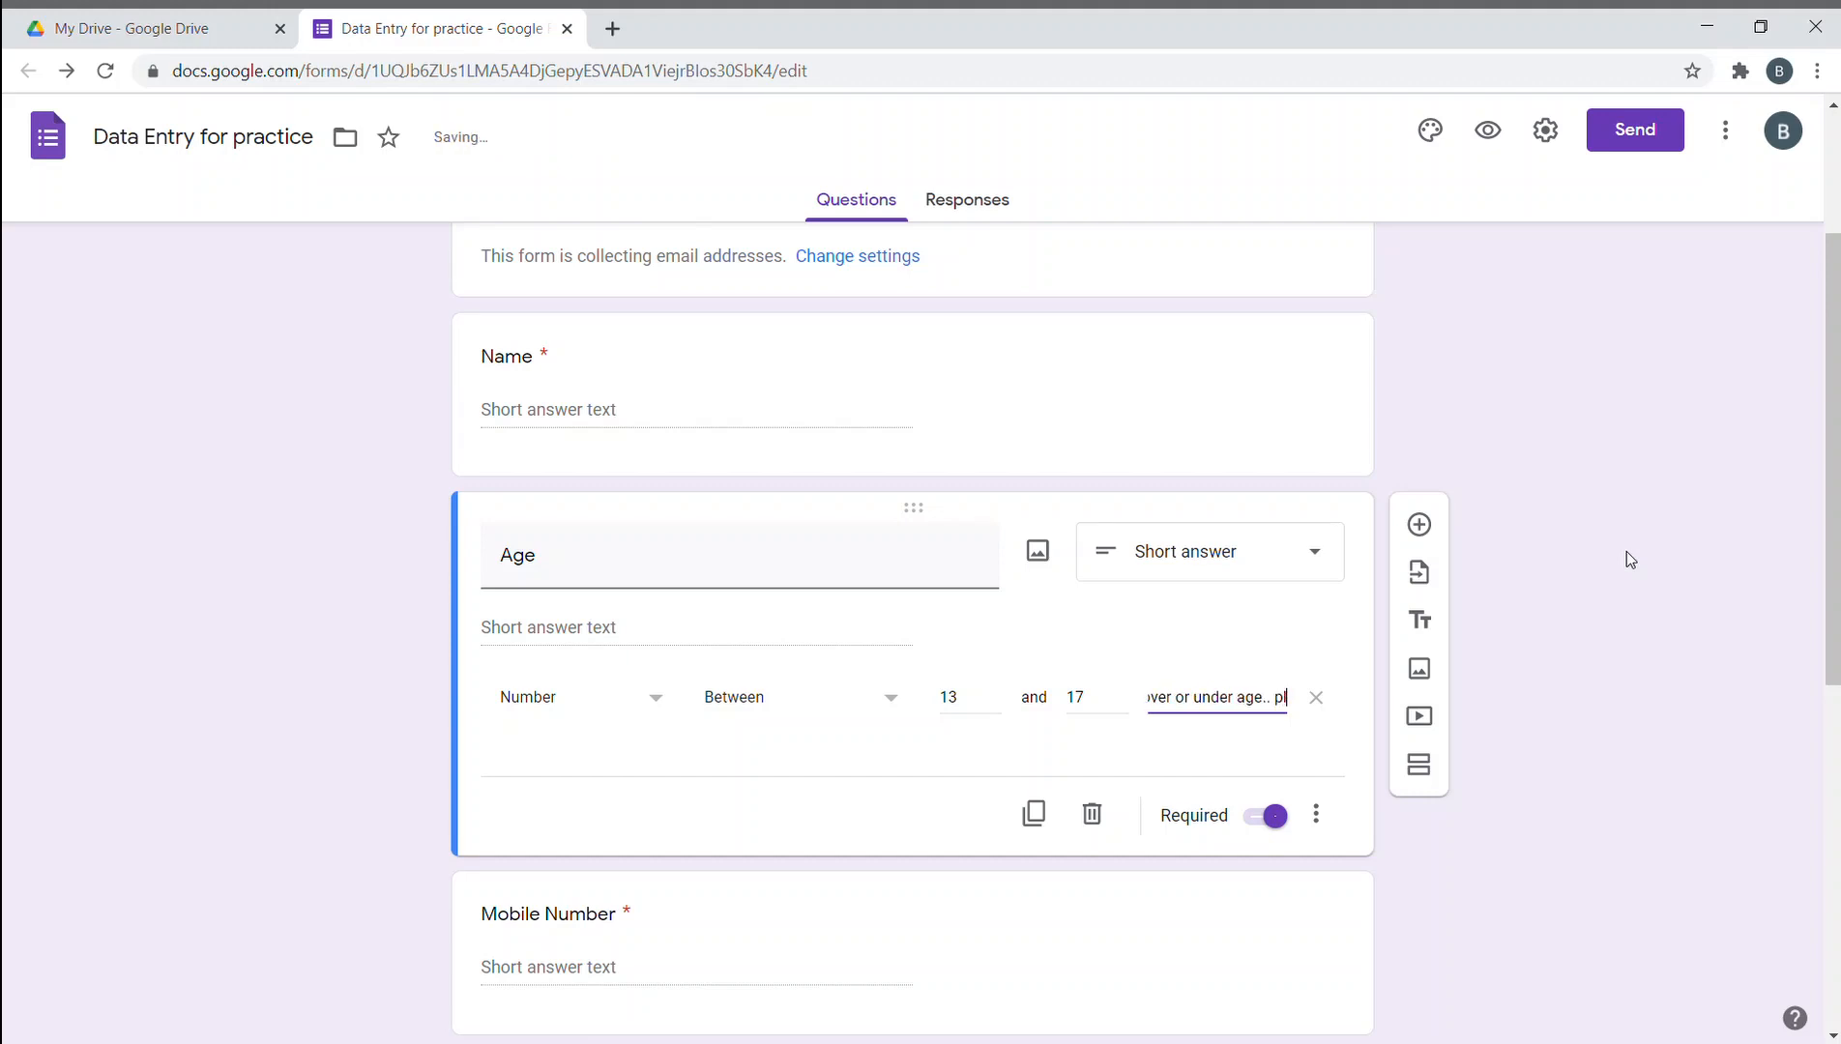
type("ease check wot")
key("BackSpace")
key("BackSpace")
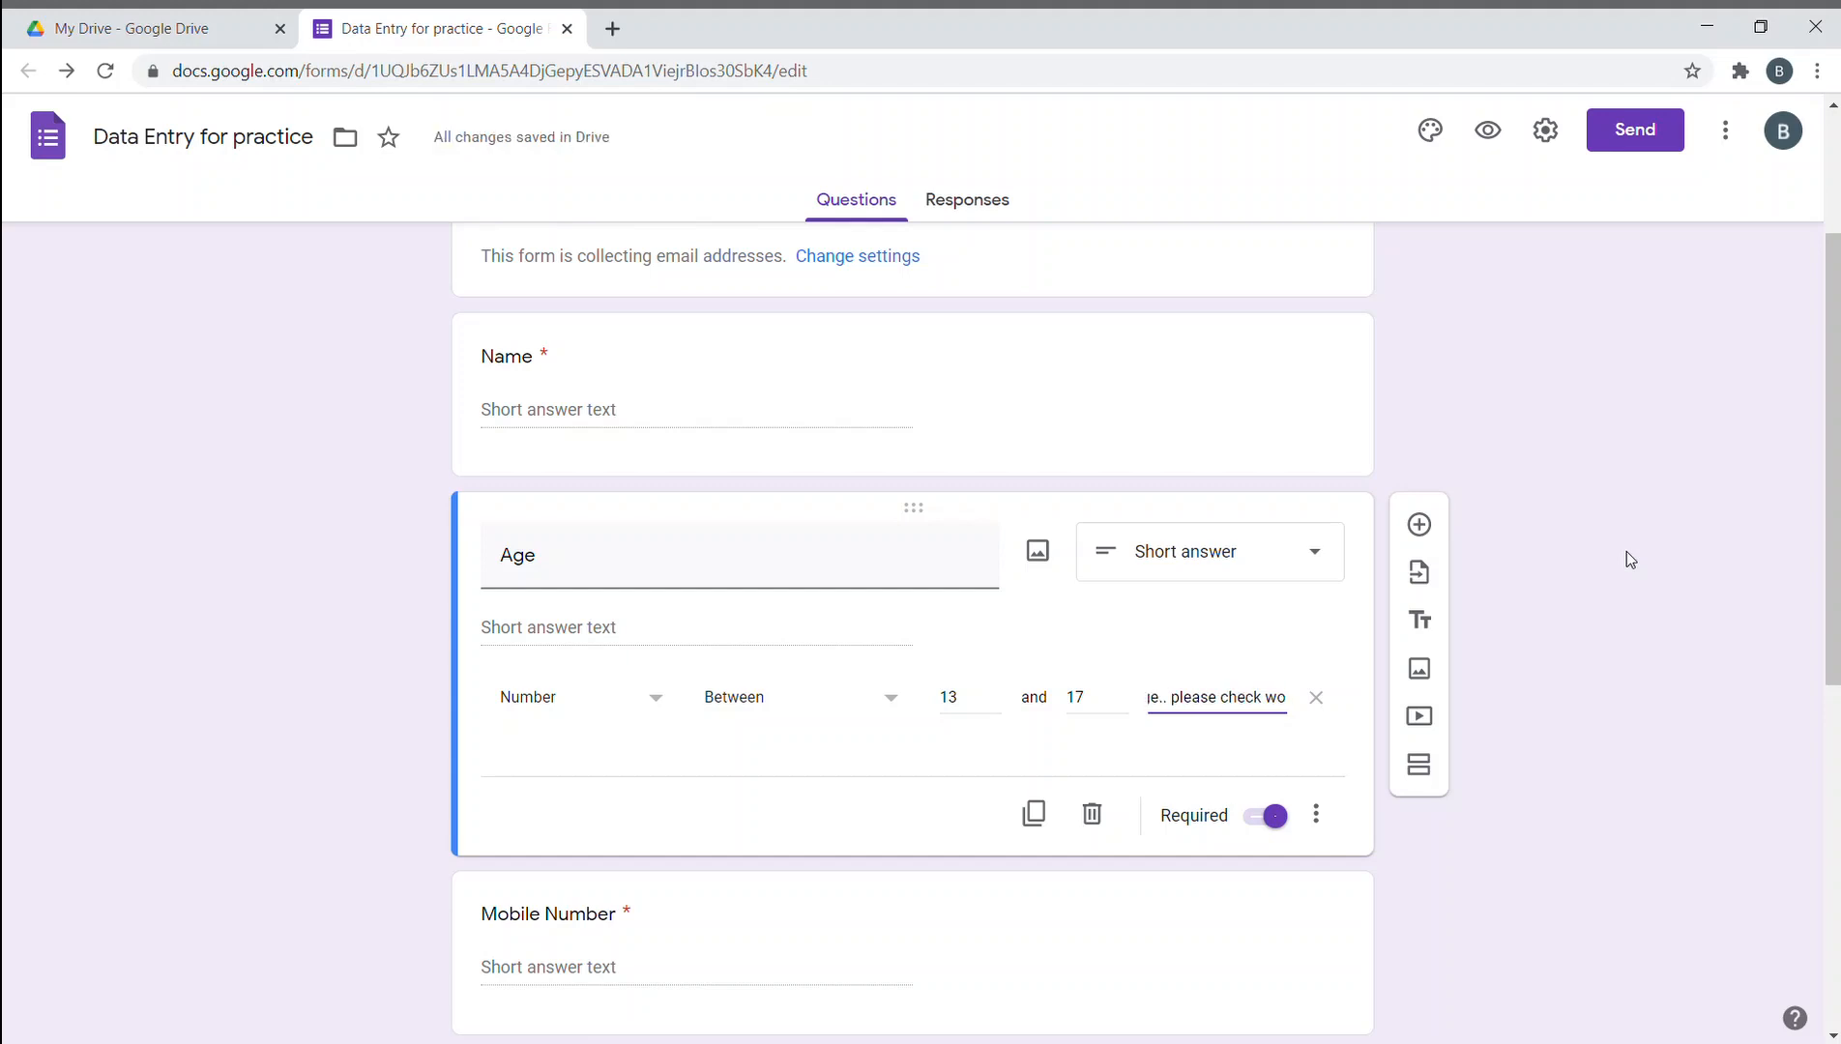
type("ith th")
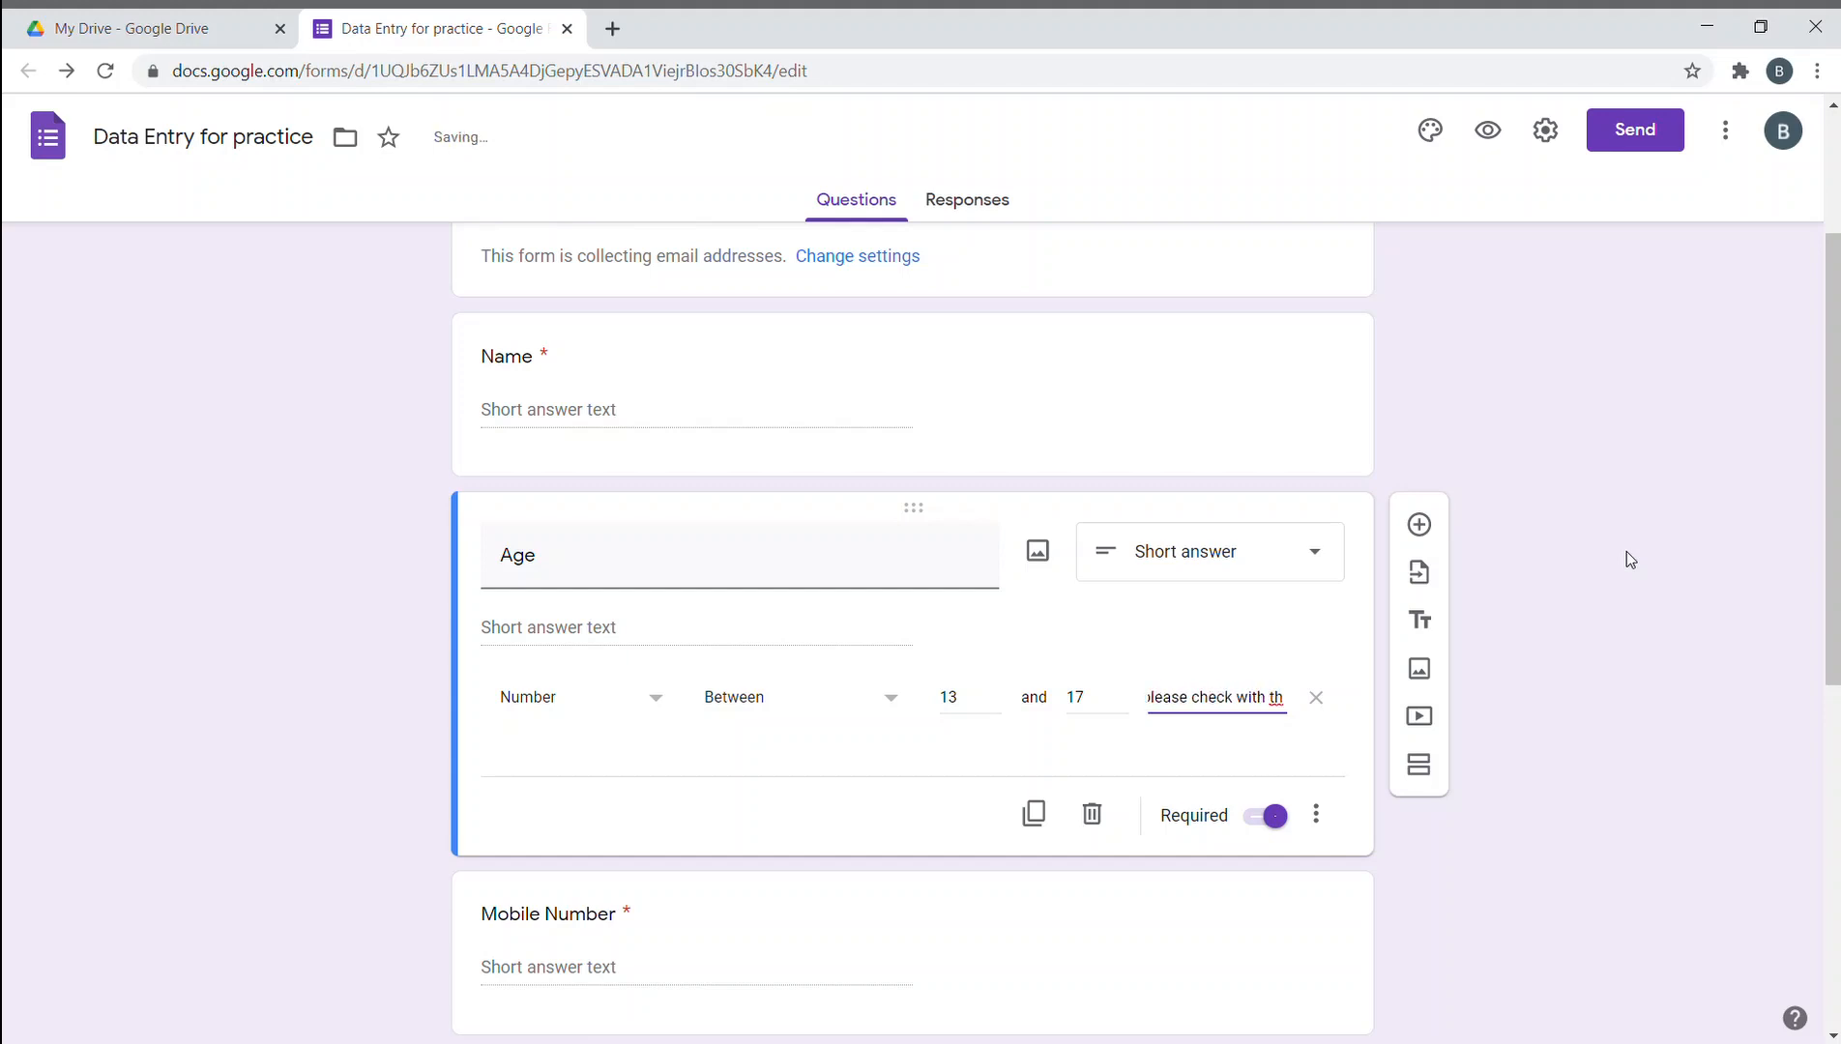
type(" e")
key("BackSpace")
key("BackSpace")
type("e amdin")
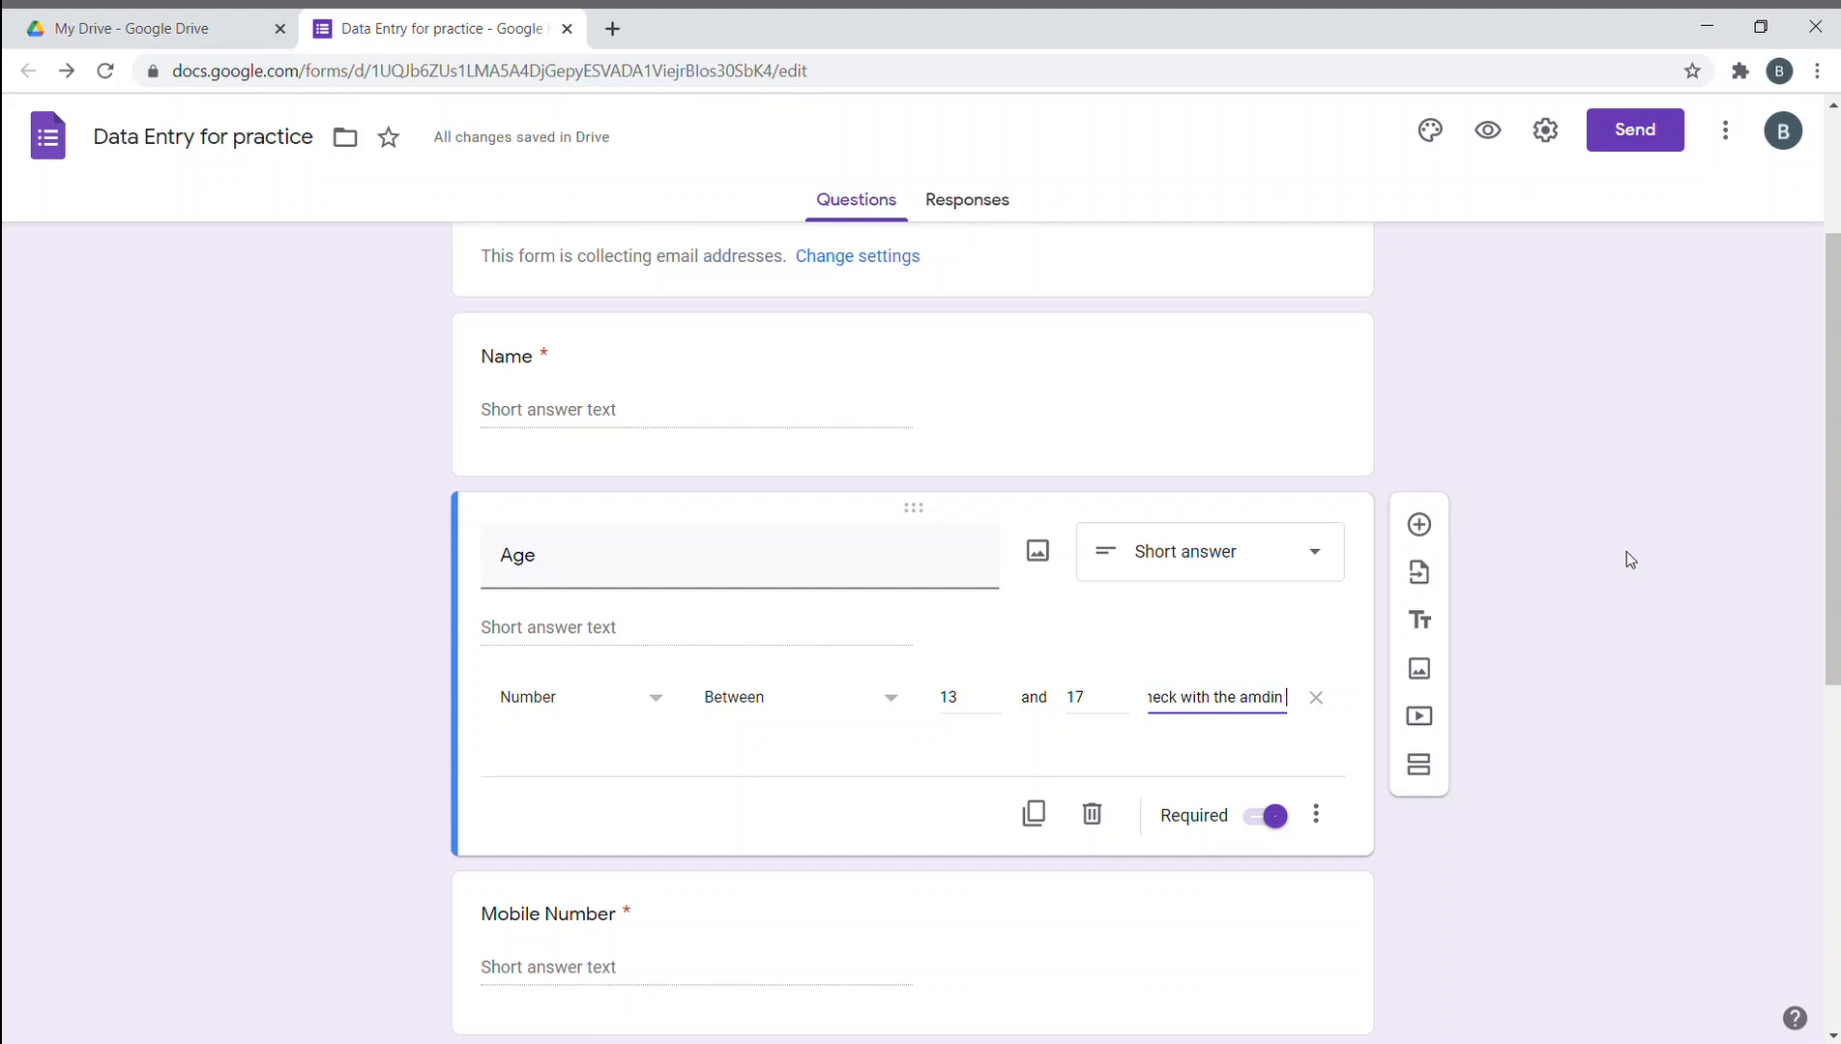
type(" once again")
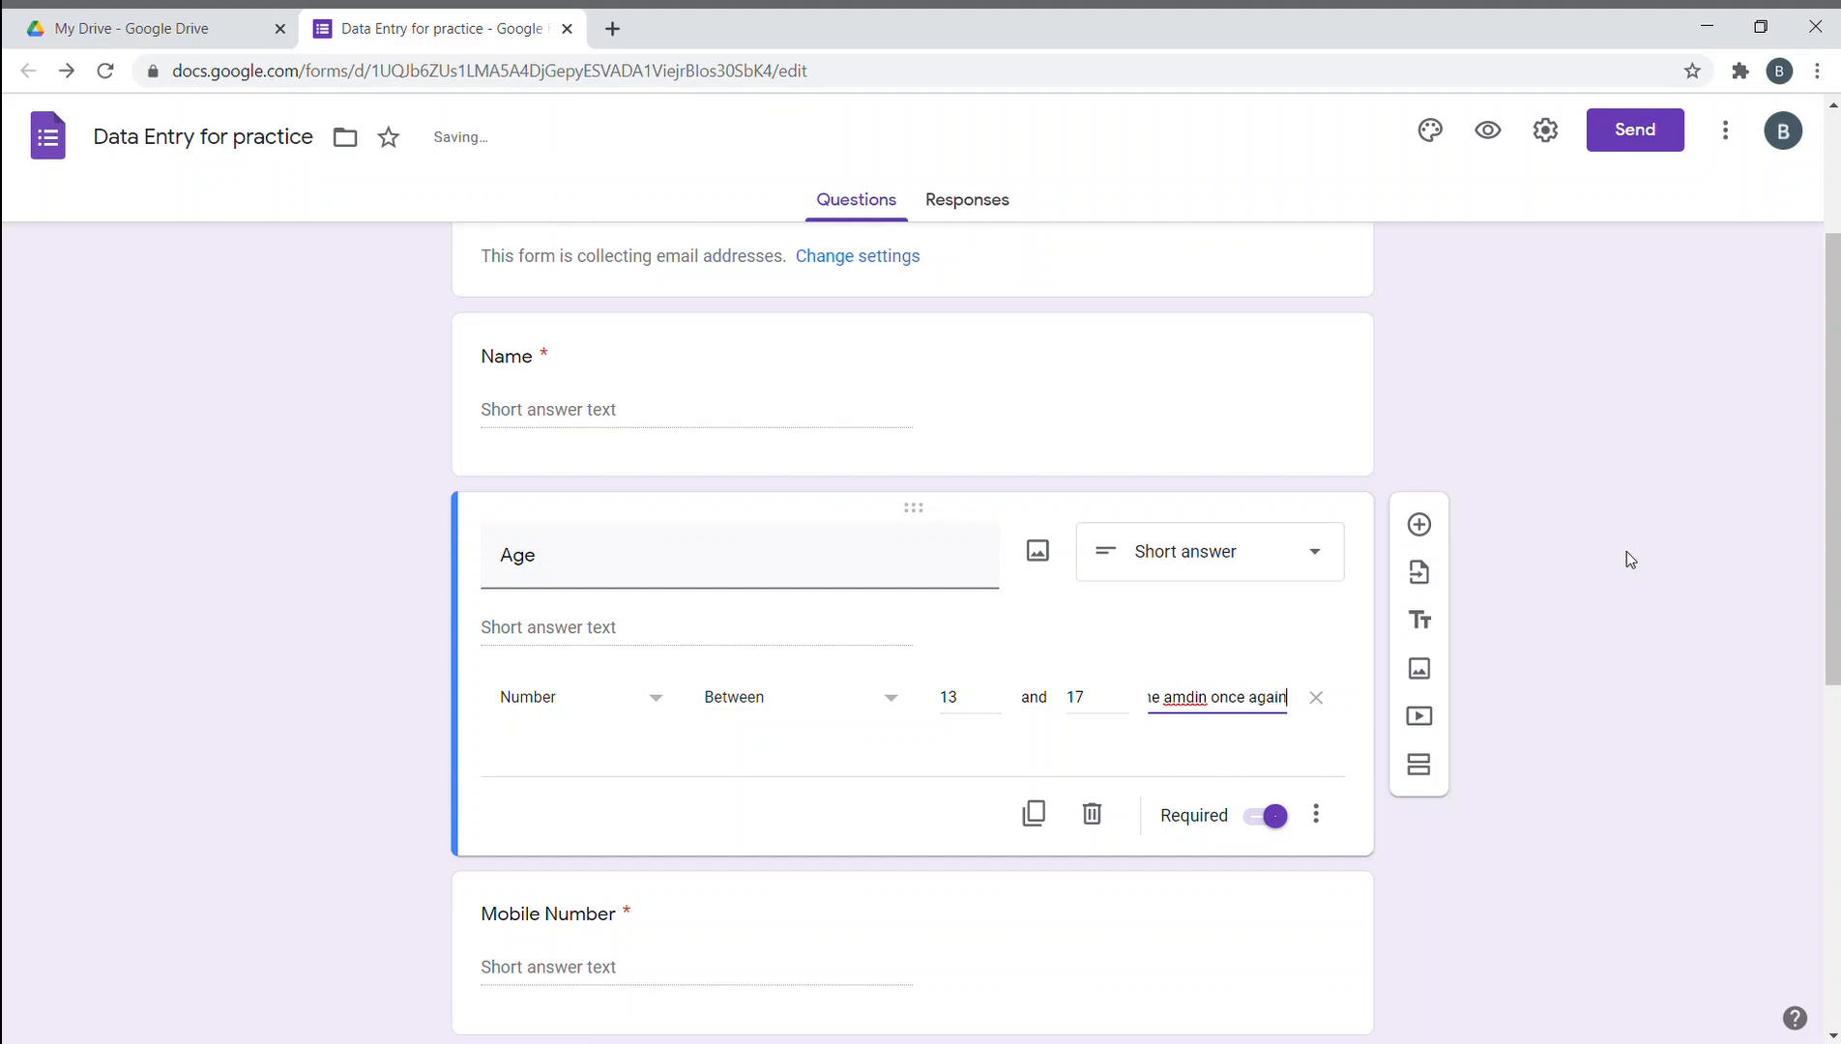
type(".")
- Remove the stray 0 from the Age error message and collapse the Age question
double_click(1182, 696)
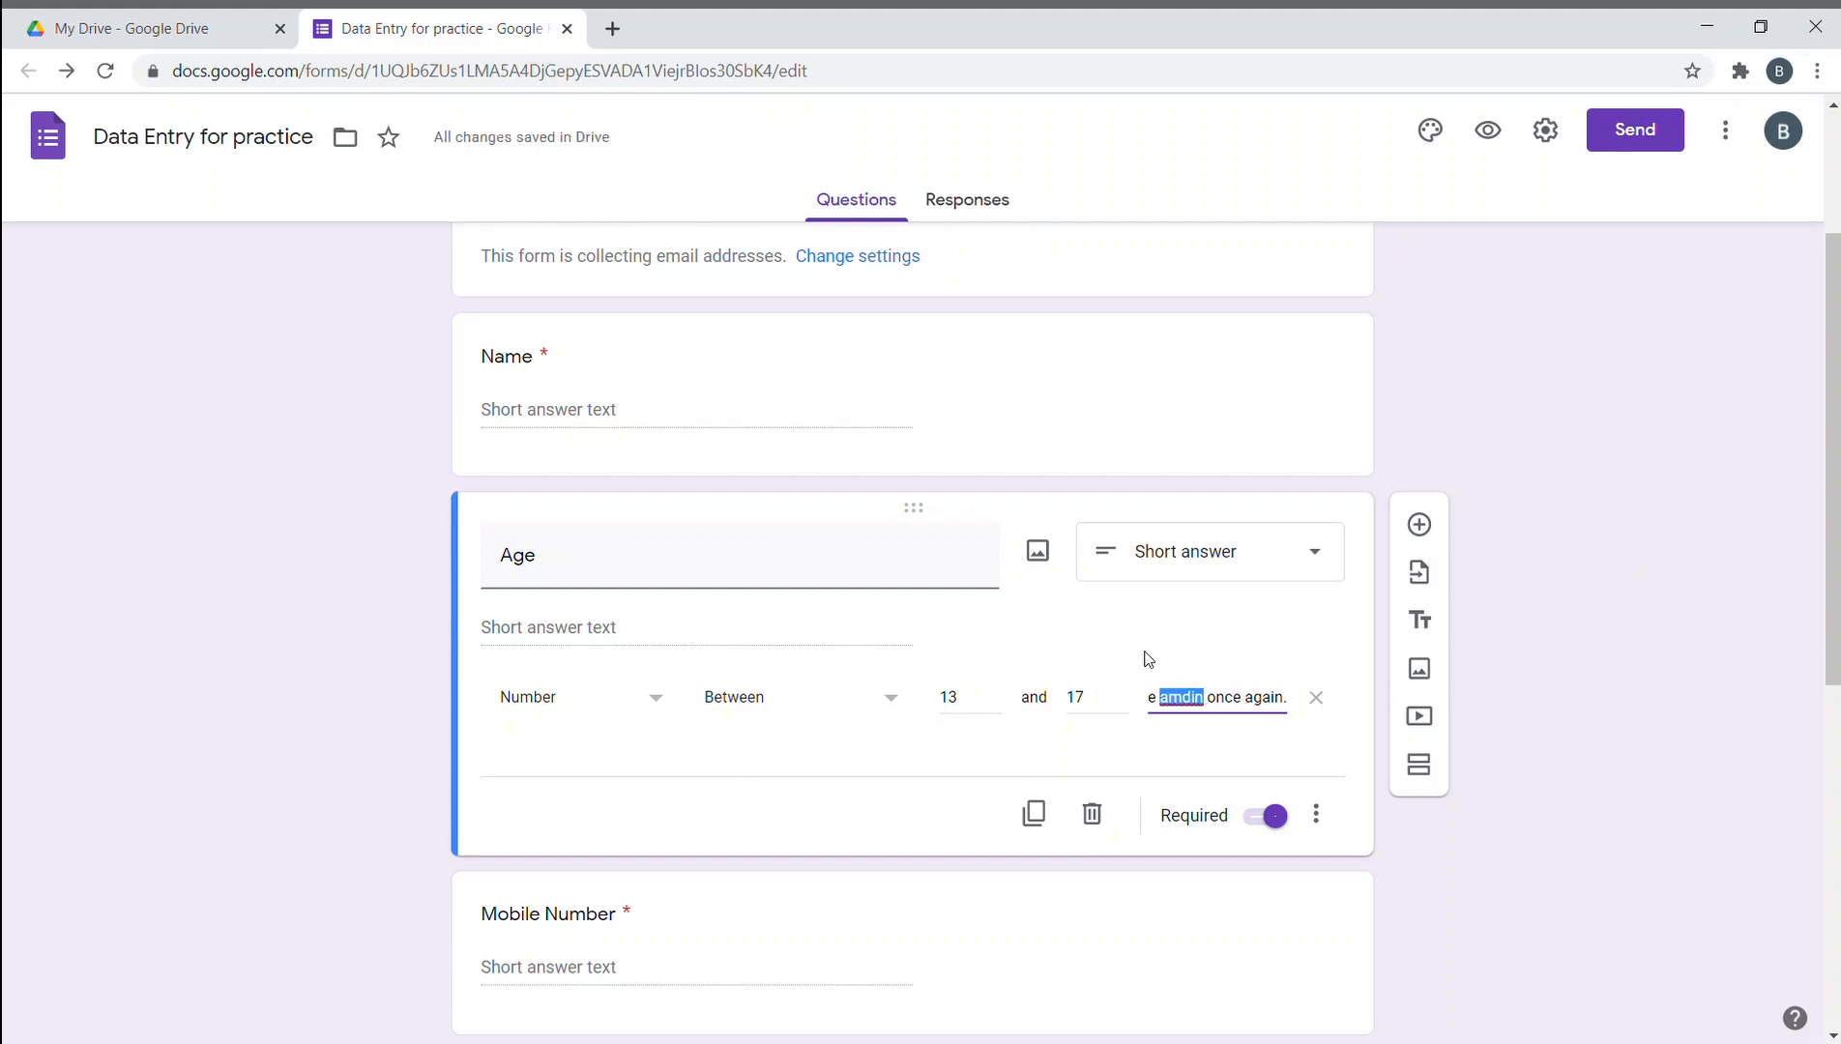
left_click(1226, 719)
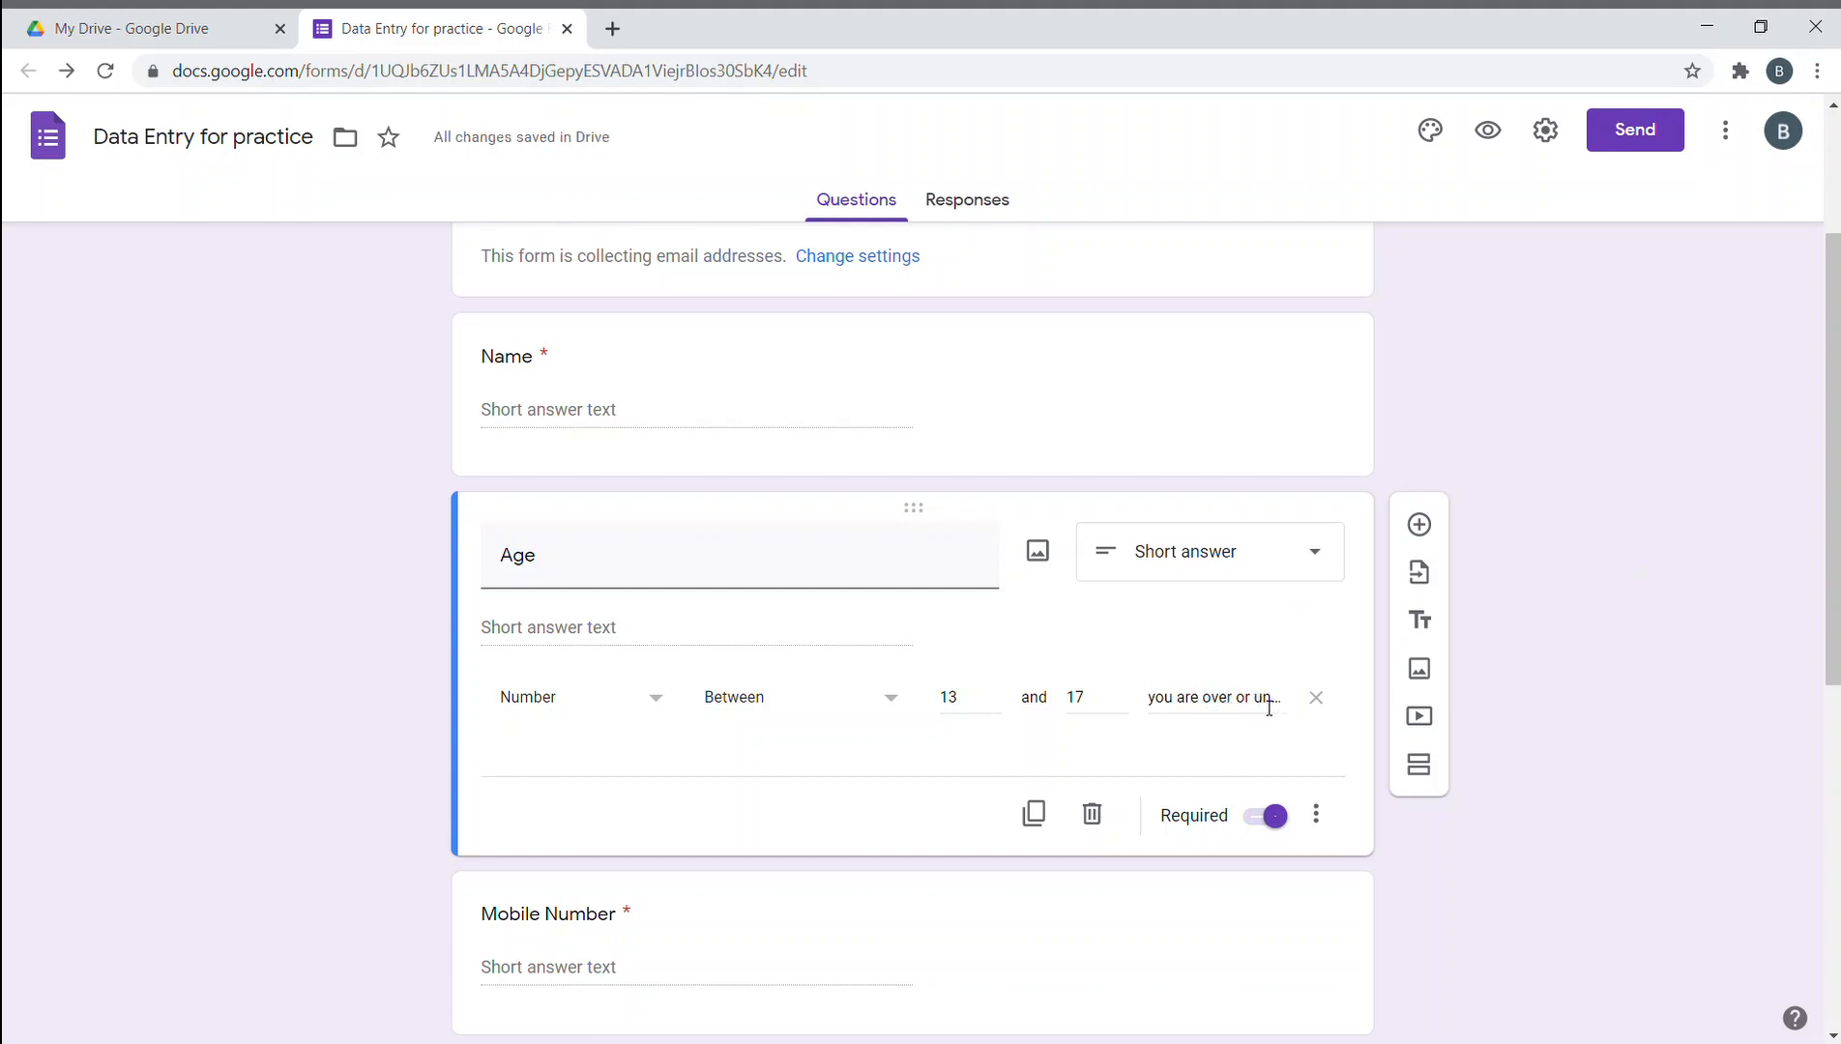
left_click(1263, 707)
type("0")
key("Right")
key("Right")
key("Right")
key("Right")
key("Right")
key("Right")
key("Right")
key("Right")
key("Right")
key("Right")
key("Right")
key("Right")
key("Right")
key("Right")
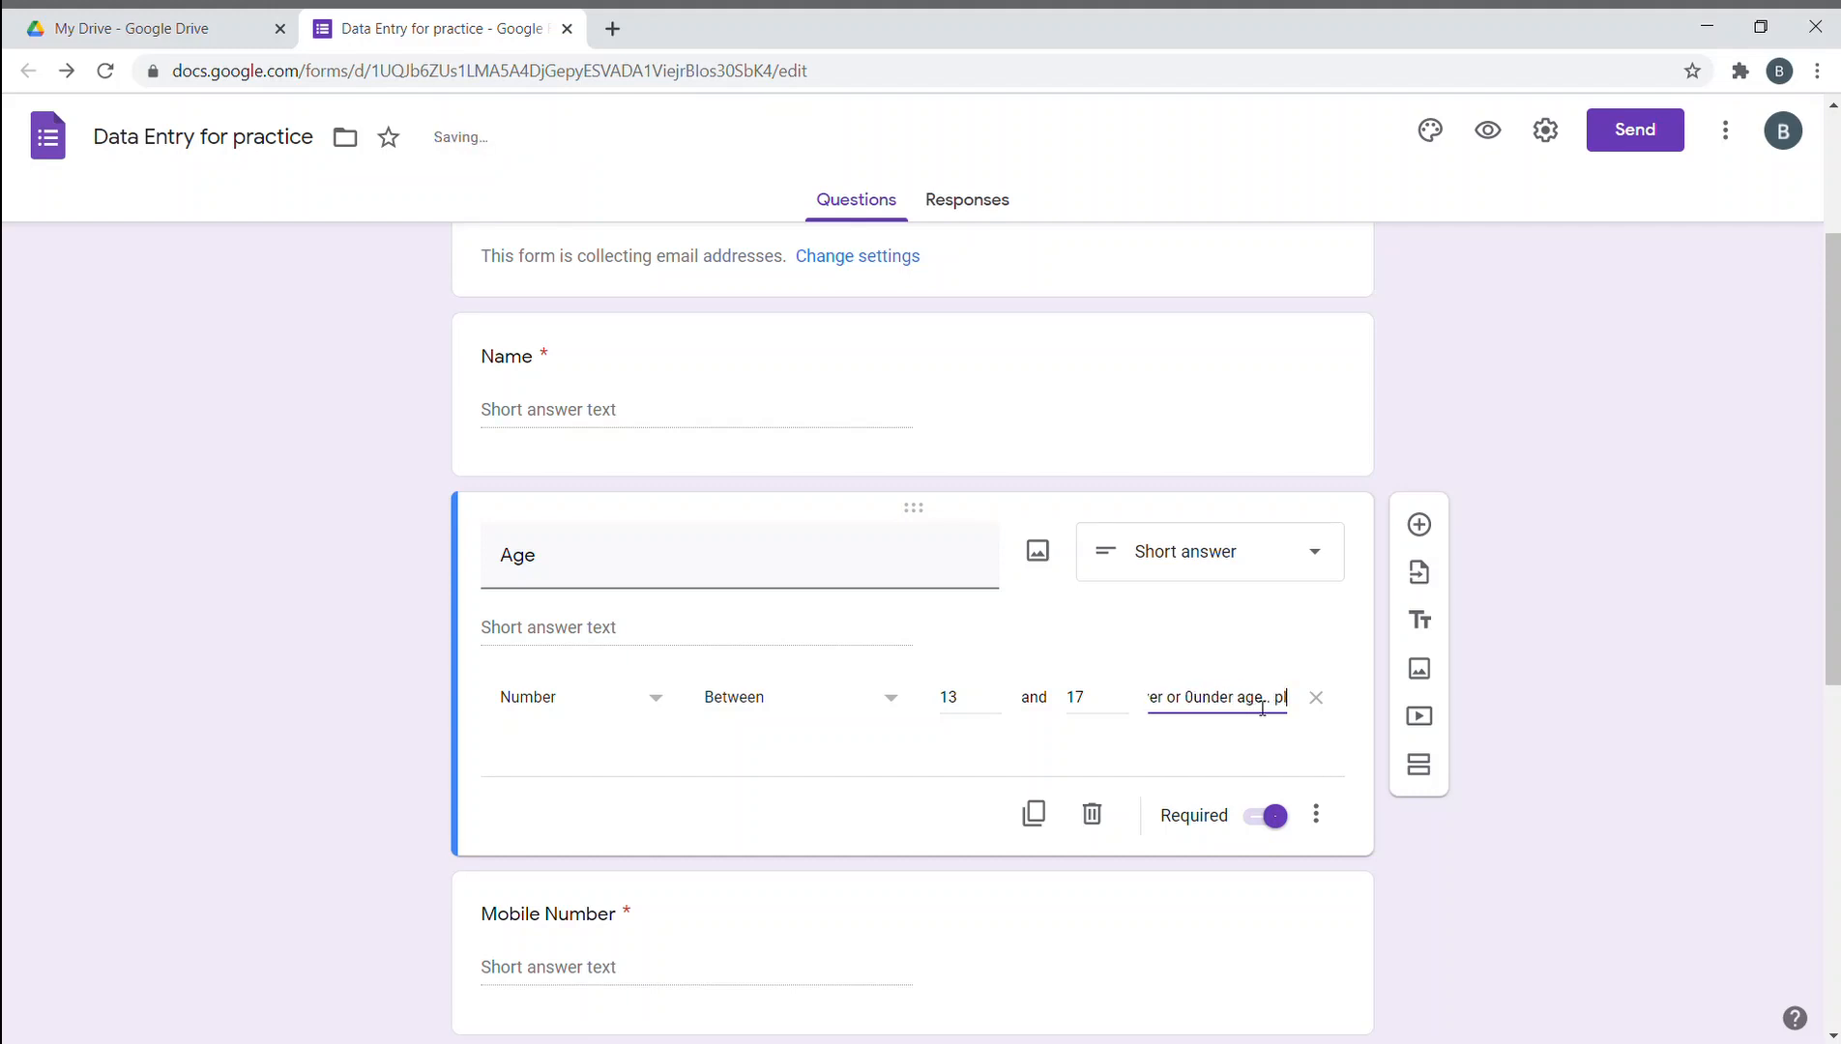
key("Right")
key("Right")
key("Right")
key("Right")
key("Right")
key("Right")
key("Right")
key("Right")
key("Right")
key("Right")
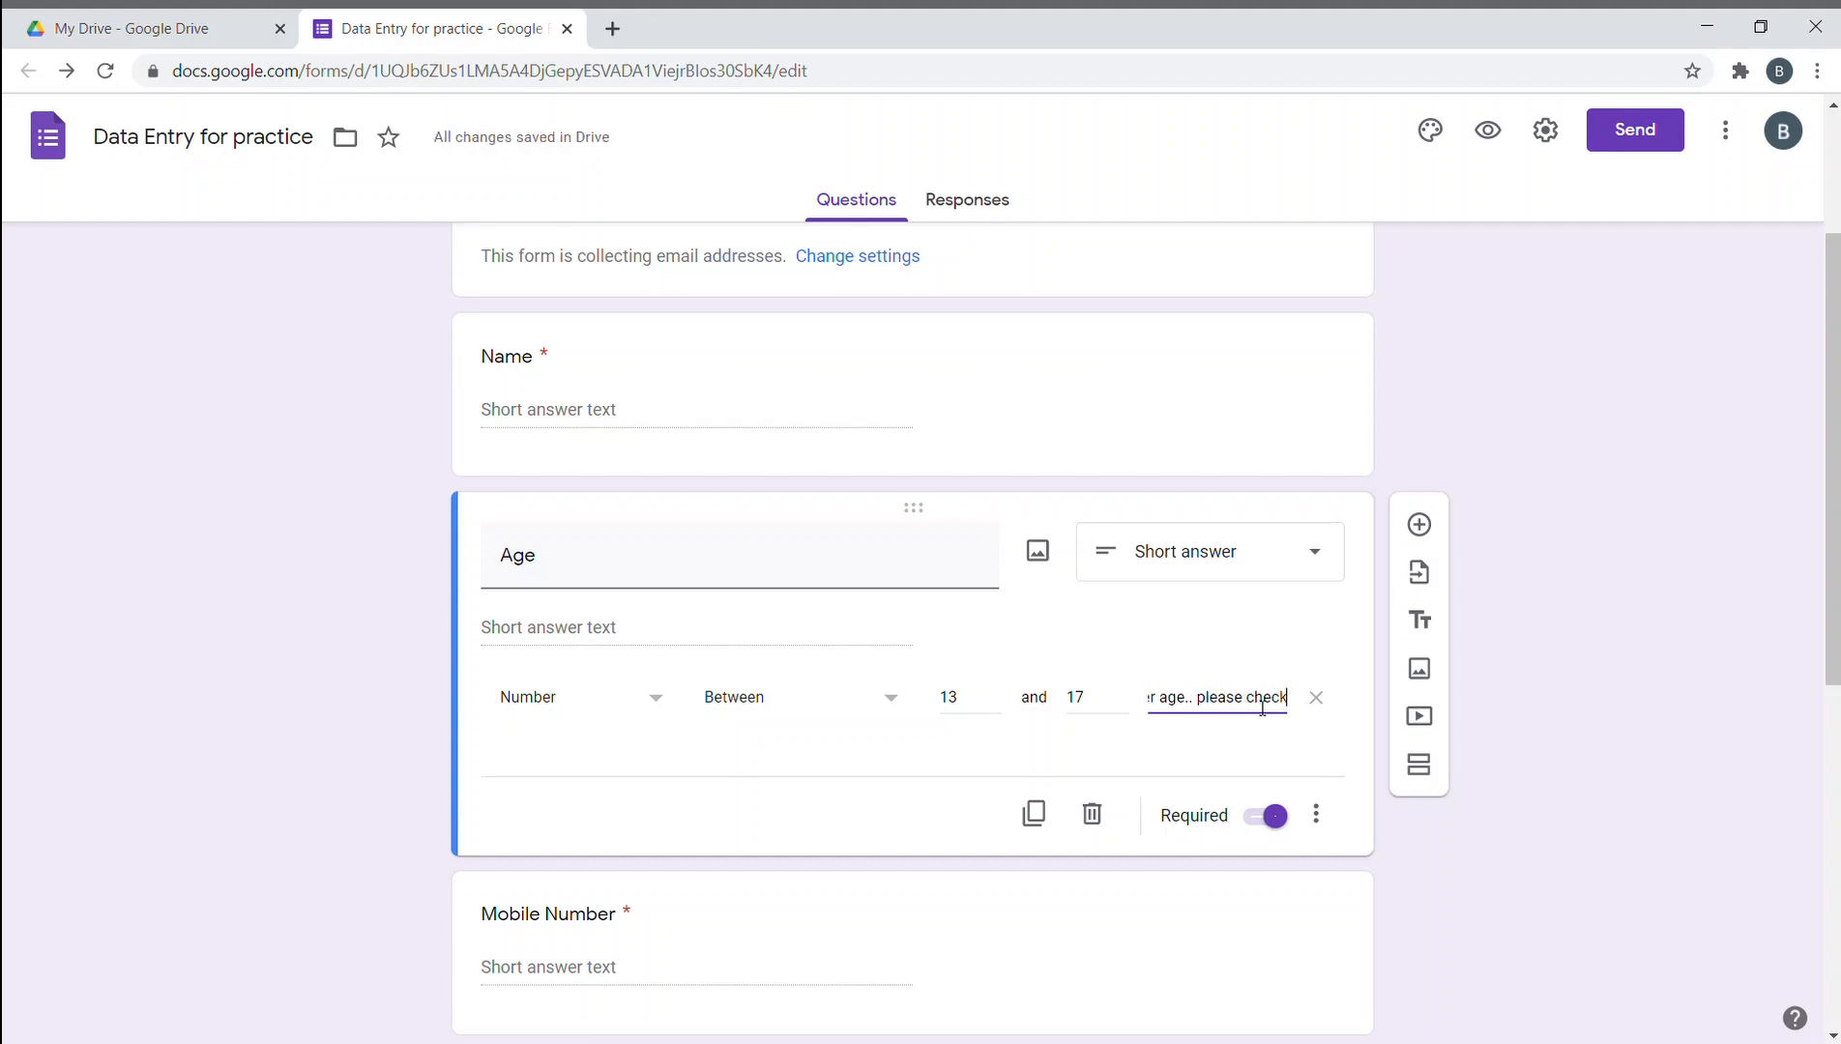
key("Right")
key("Right")
key("Right")
key("Right")
key("Right")
key("Right")
key("Right")
key("Right")
key("Right")
key("Right")
key("Right")
key("Right")
key("Right")
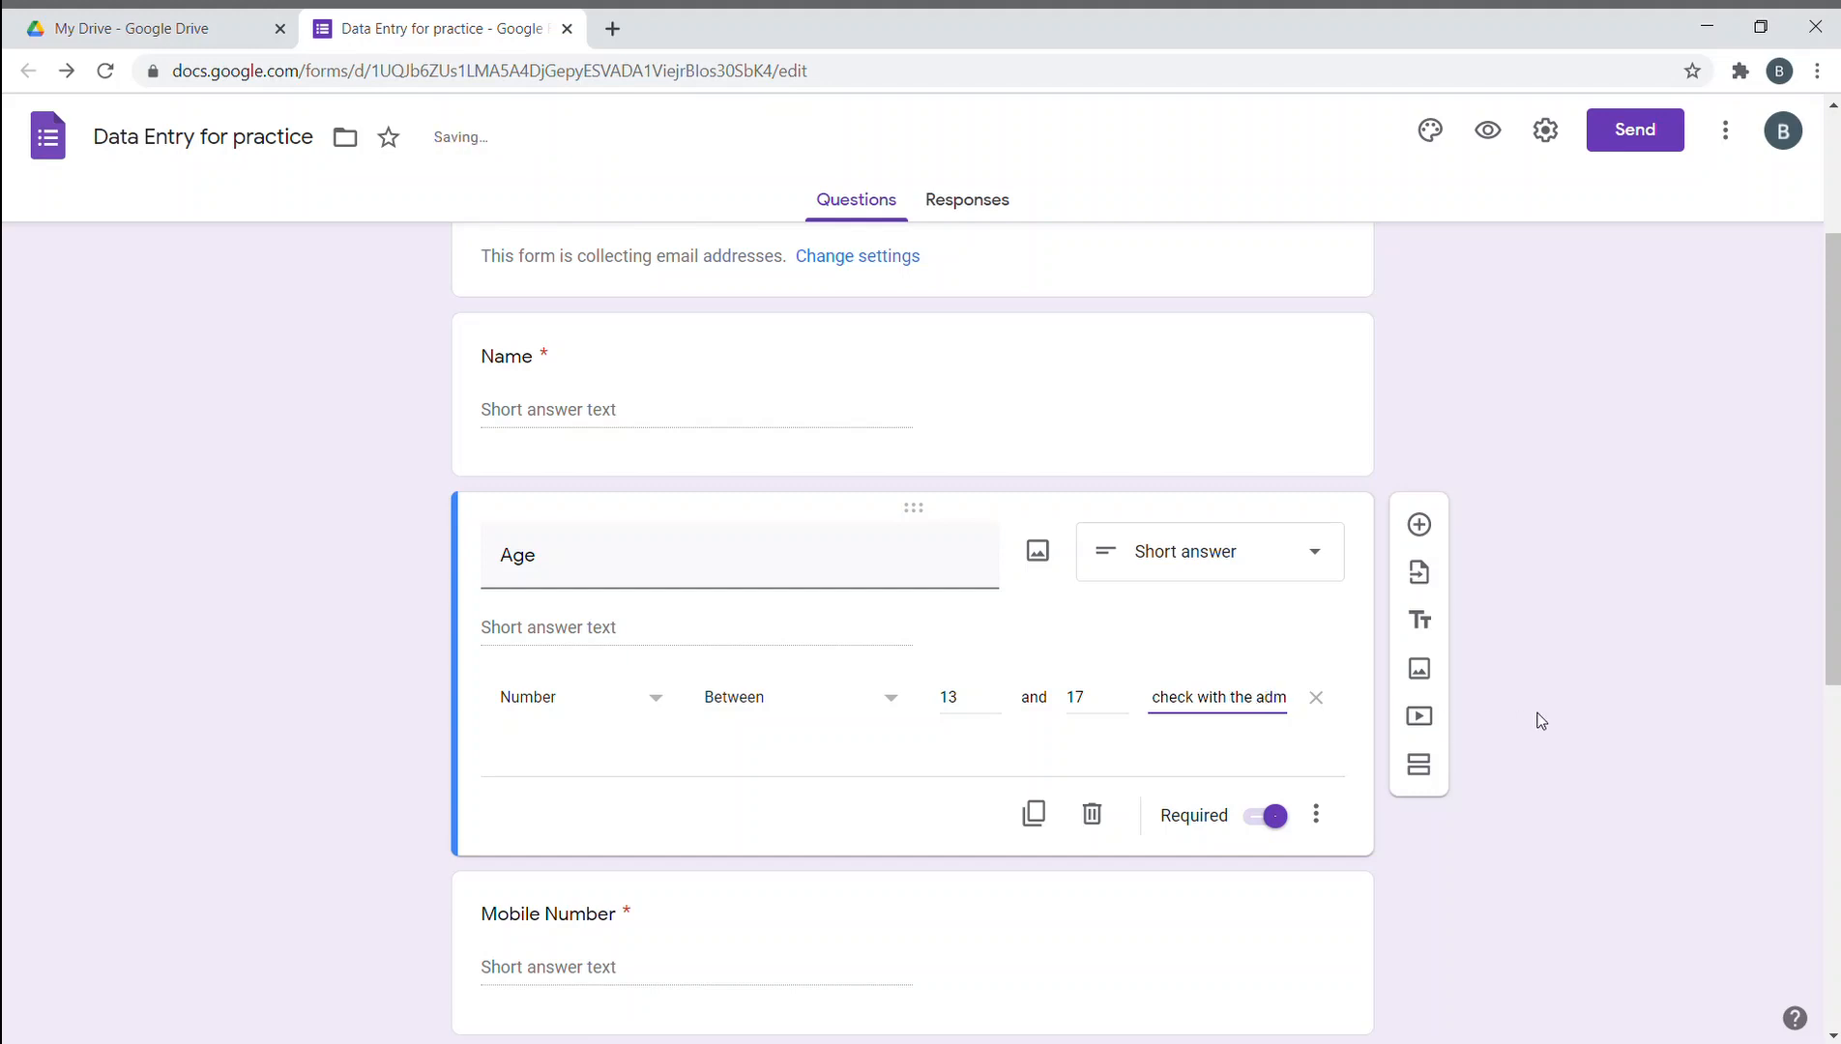
left_click(1542, 720)
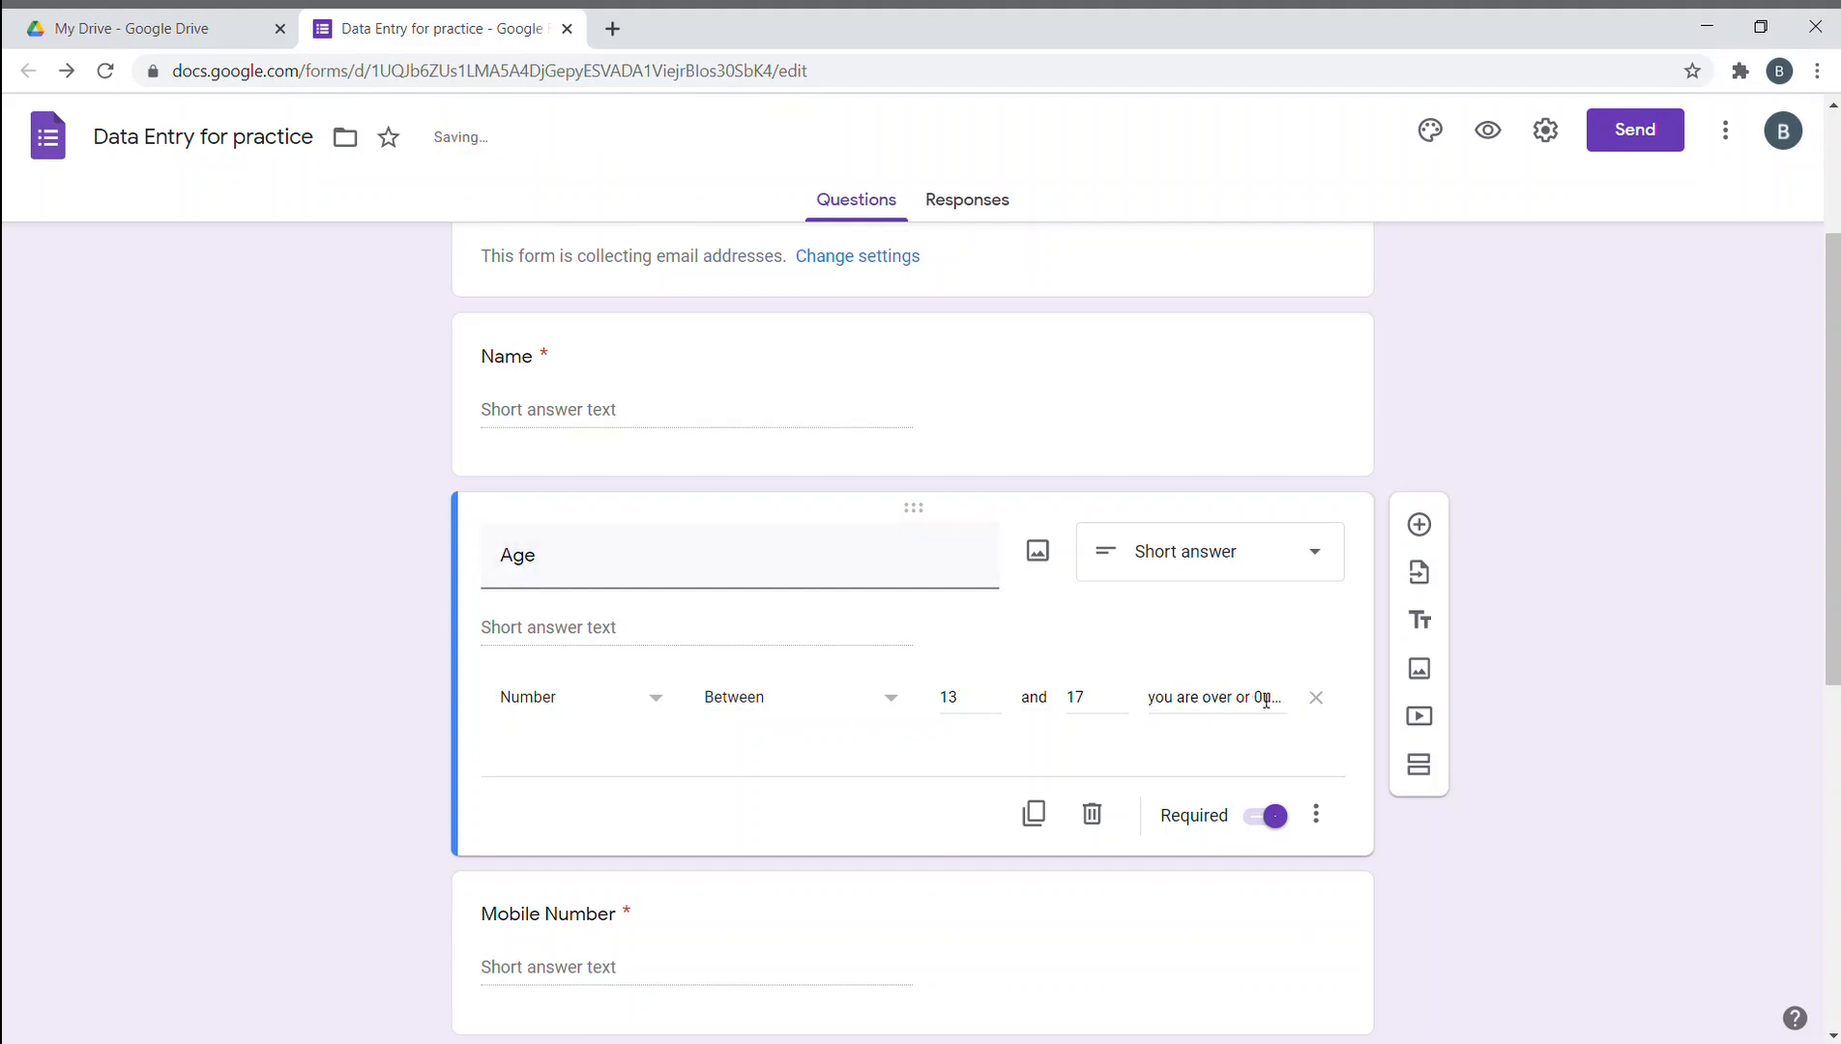
left_click(1259, 698)
key("BackSpace")
left_click(1603, 732)
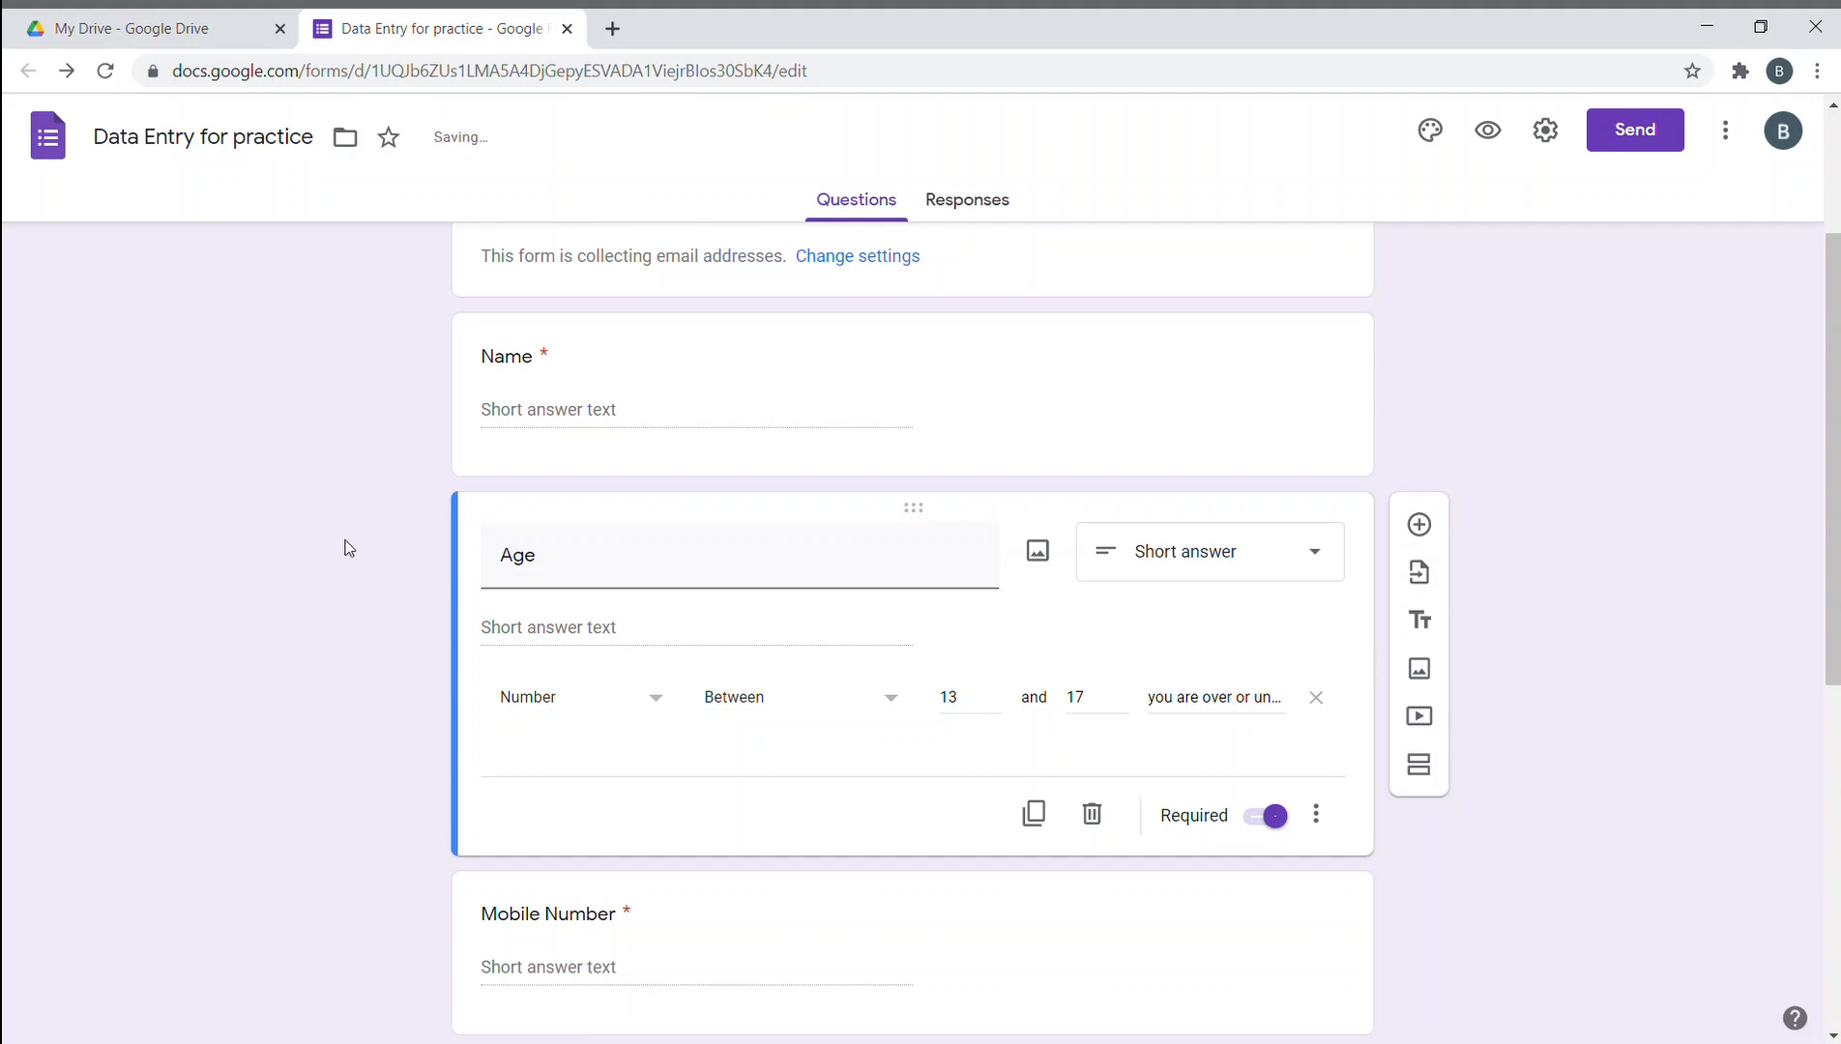
left_click(1221, 454)
left_click(540, 723)
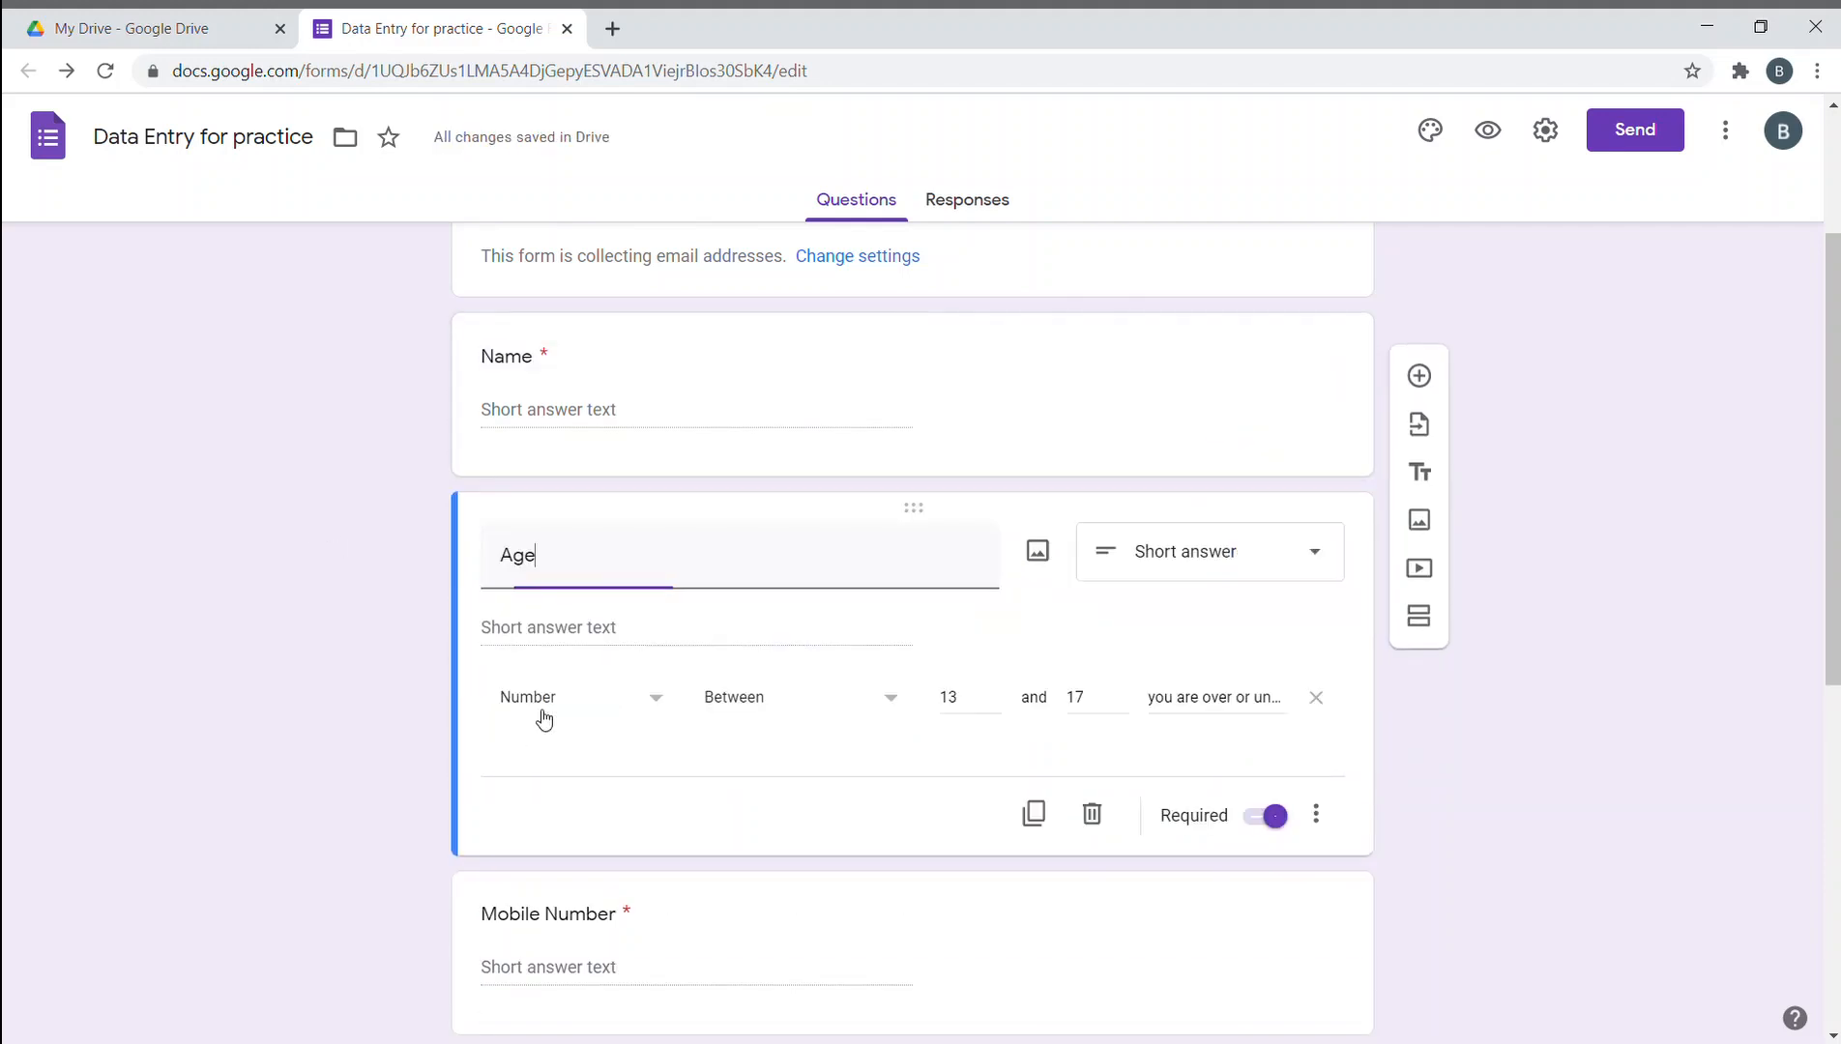
left_click(1290, 464)
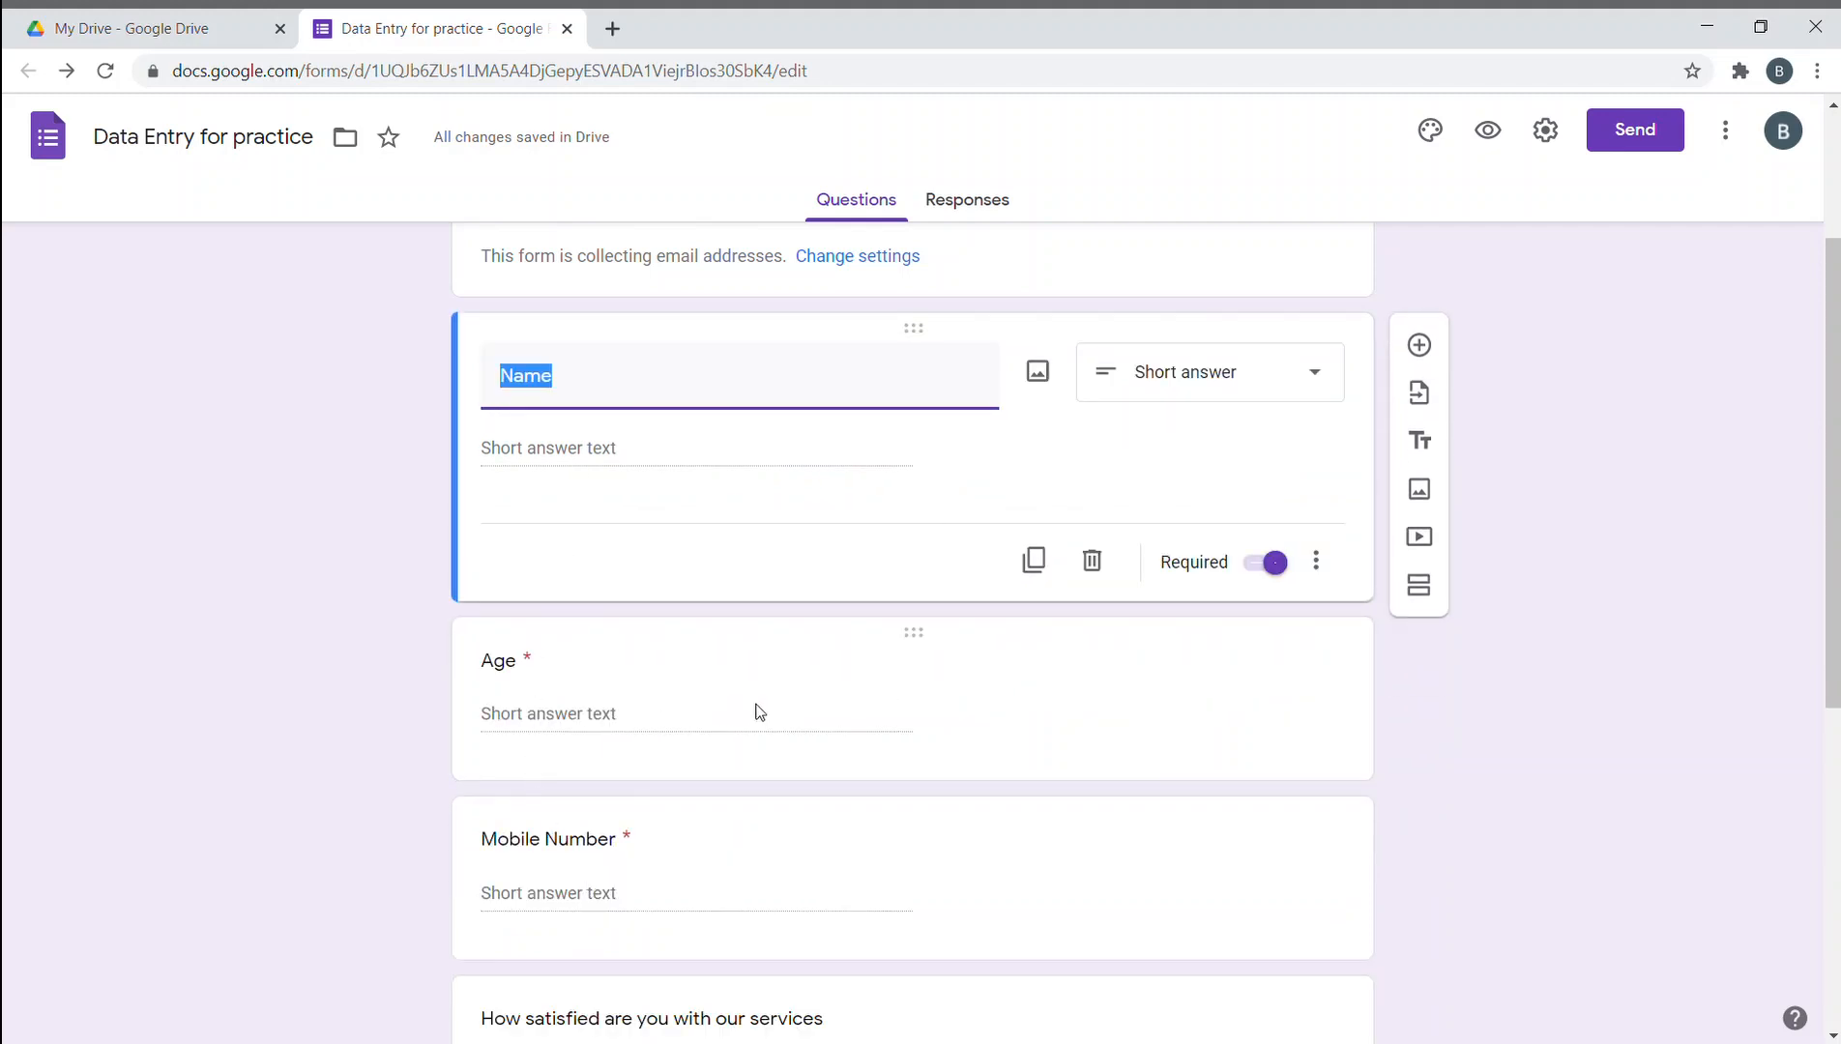
- Give Mobile Number length validation with a maximum character count of 10
left_click(324, 783)
scroll(580, 735, "down", 1)
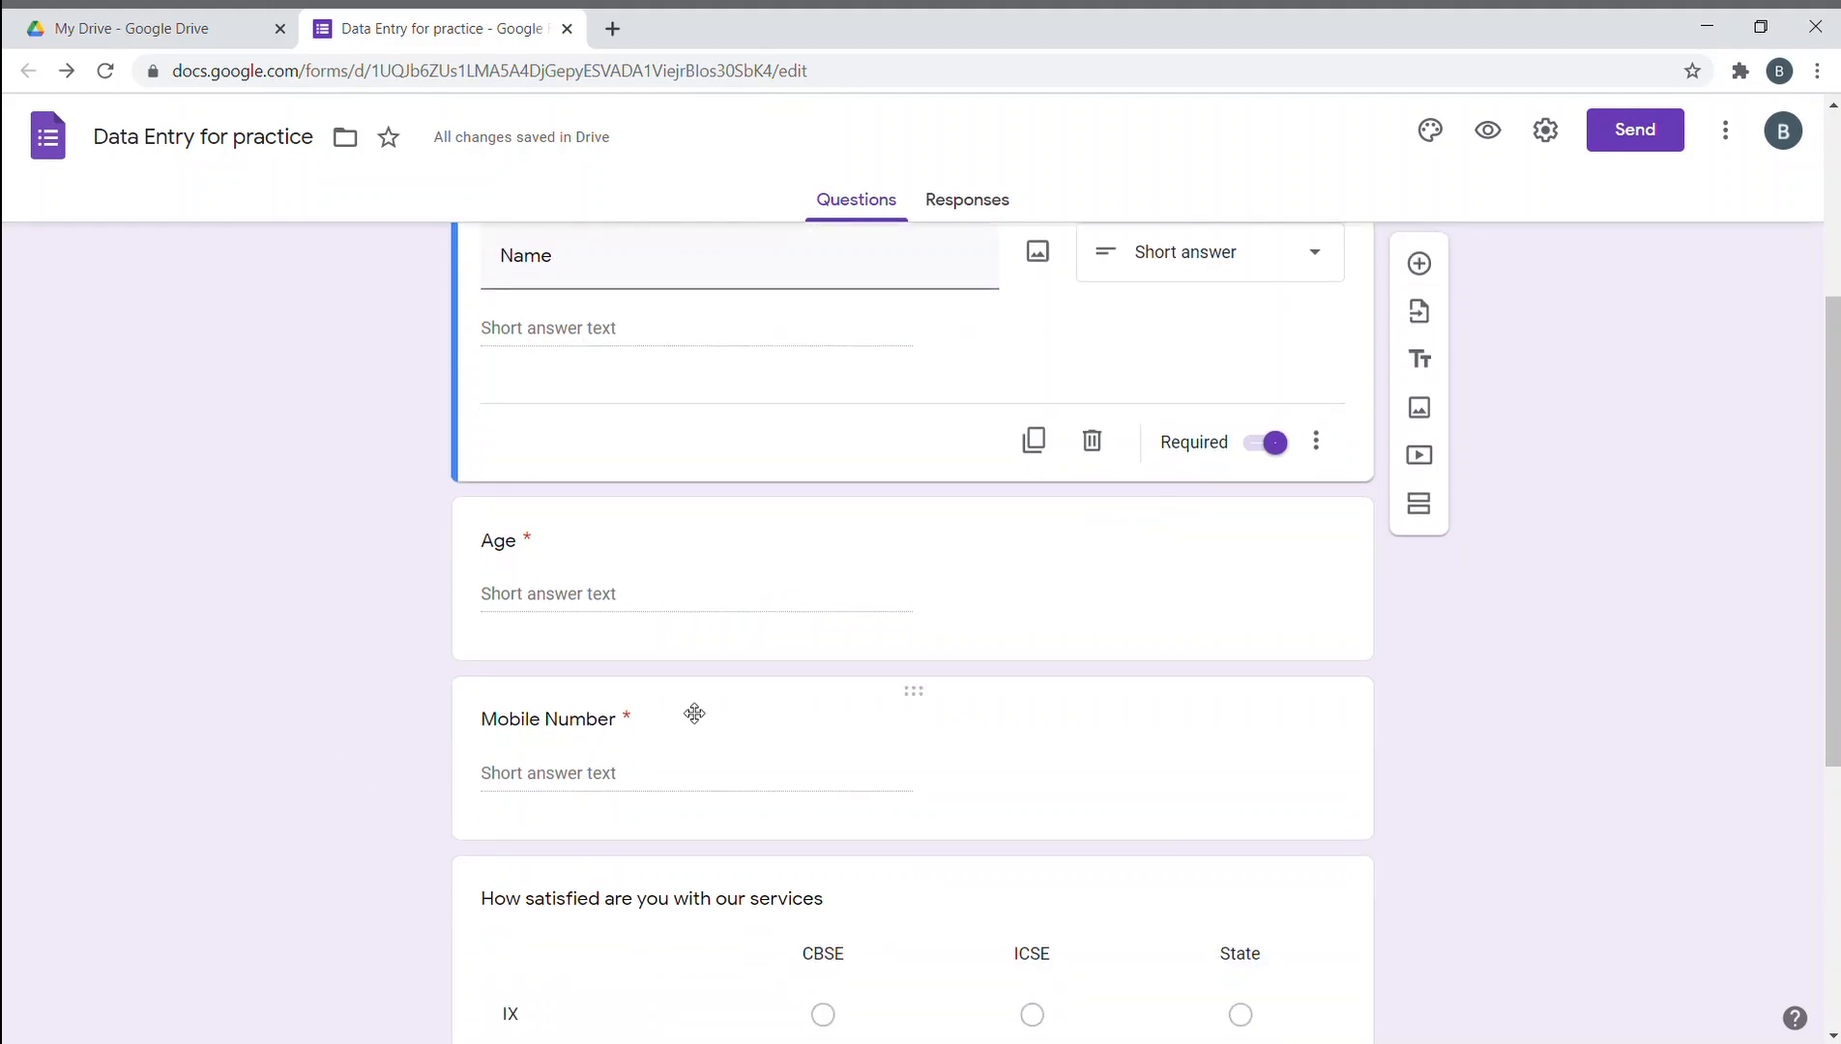
left_click(981, 742)
scroll(1063, 735, "down", 1)
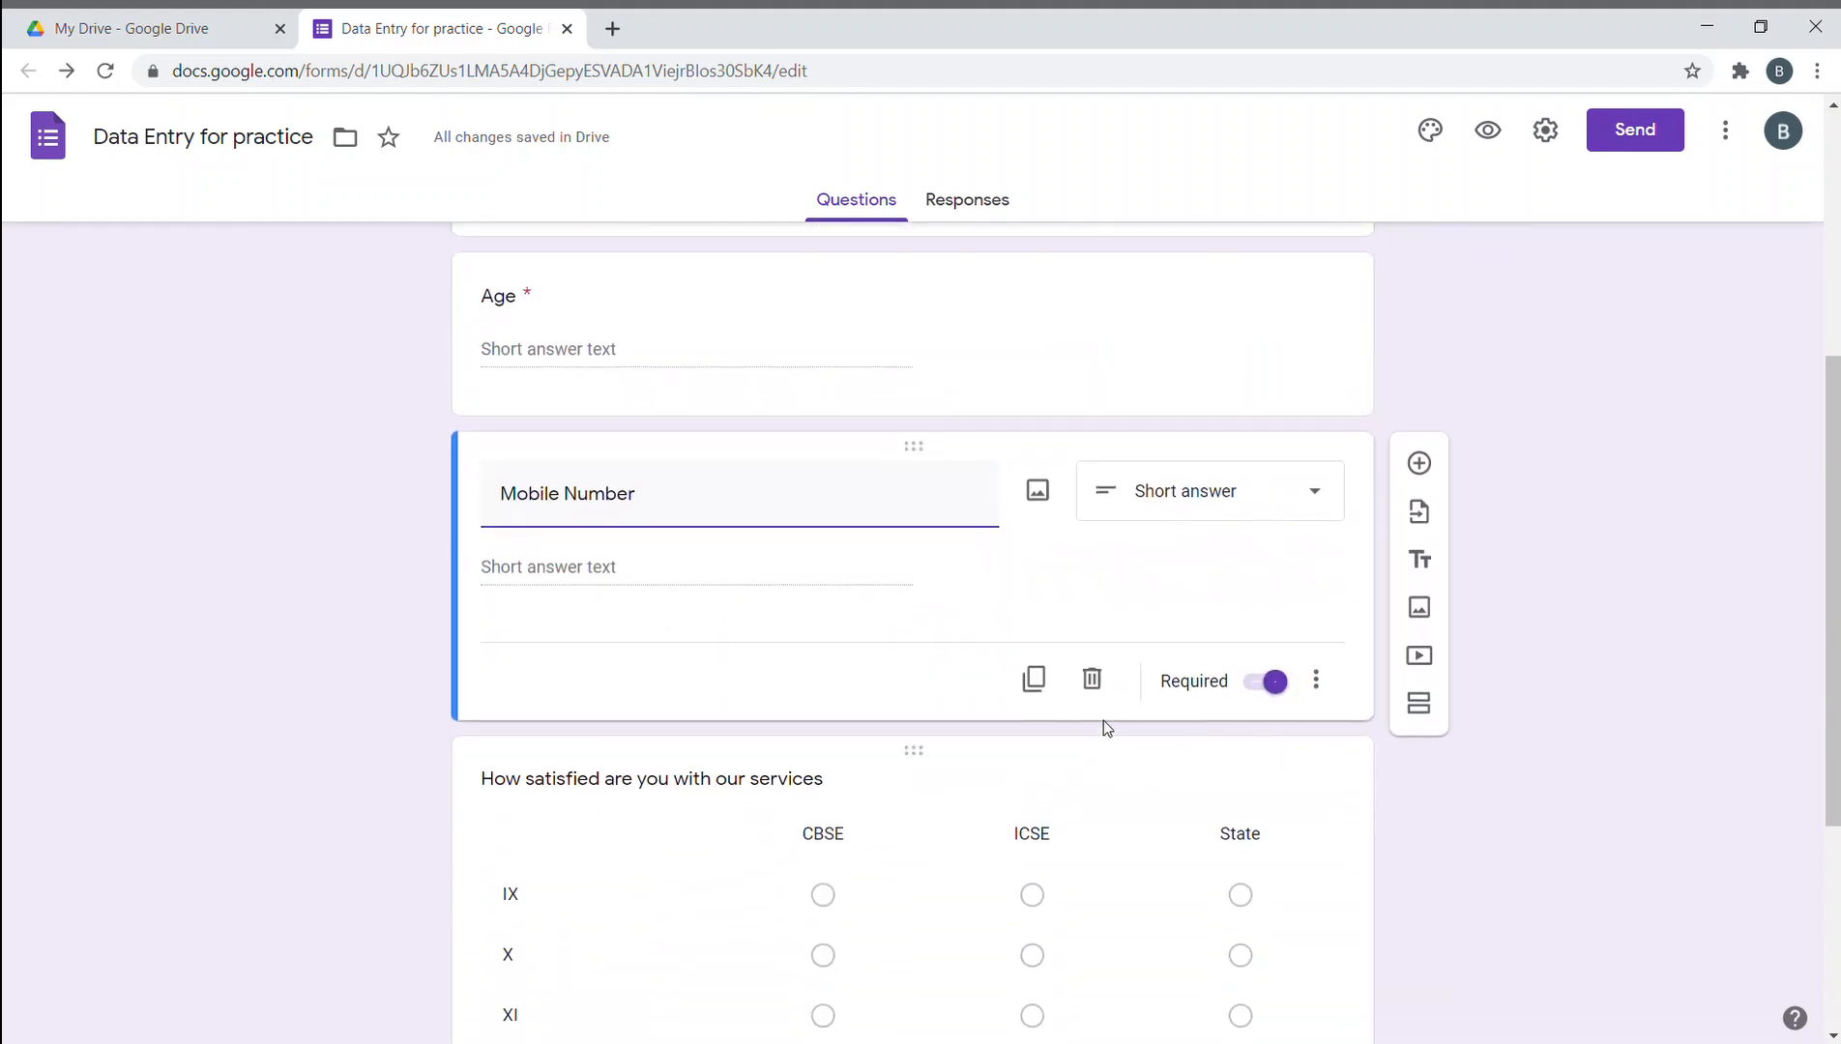
left_click(1321, 680)
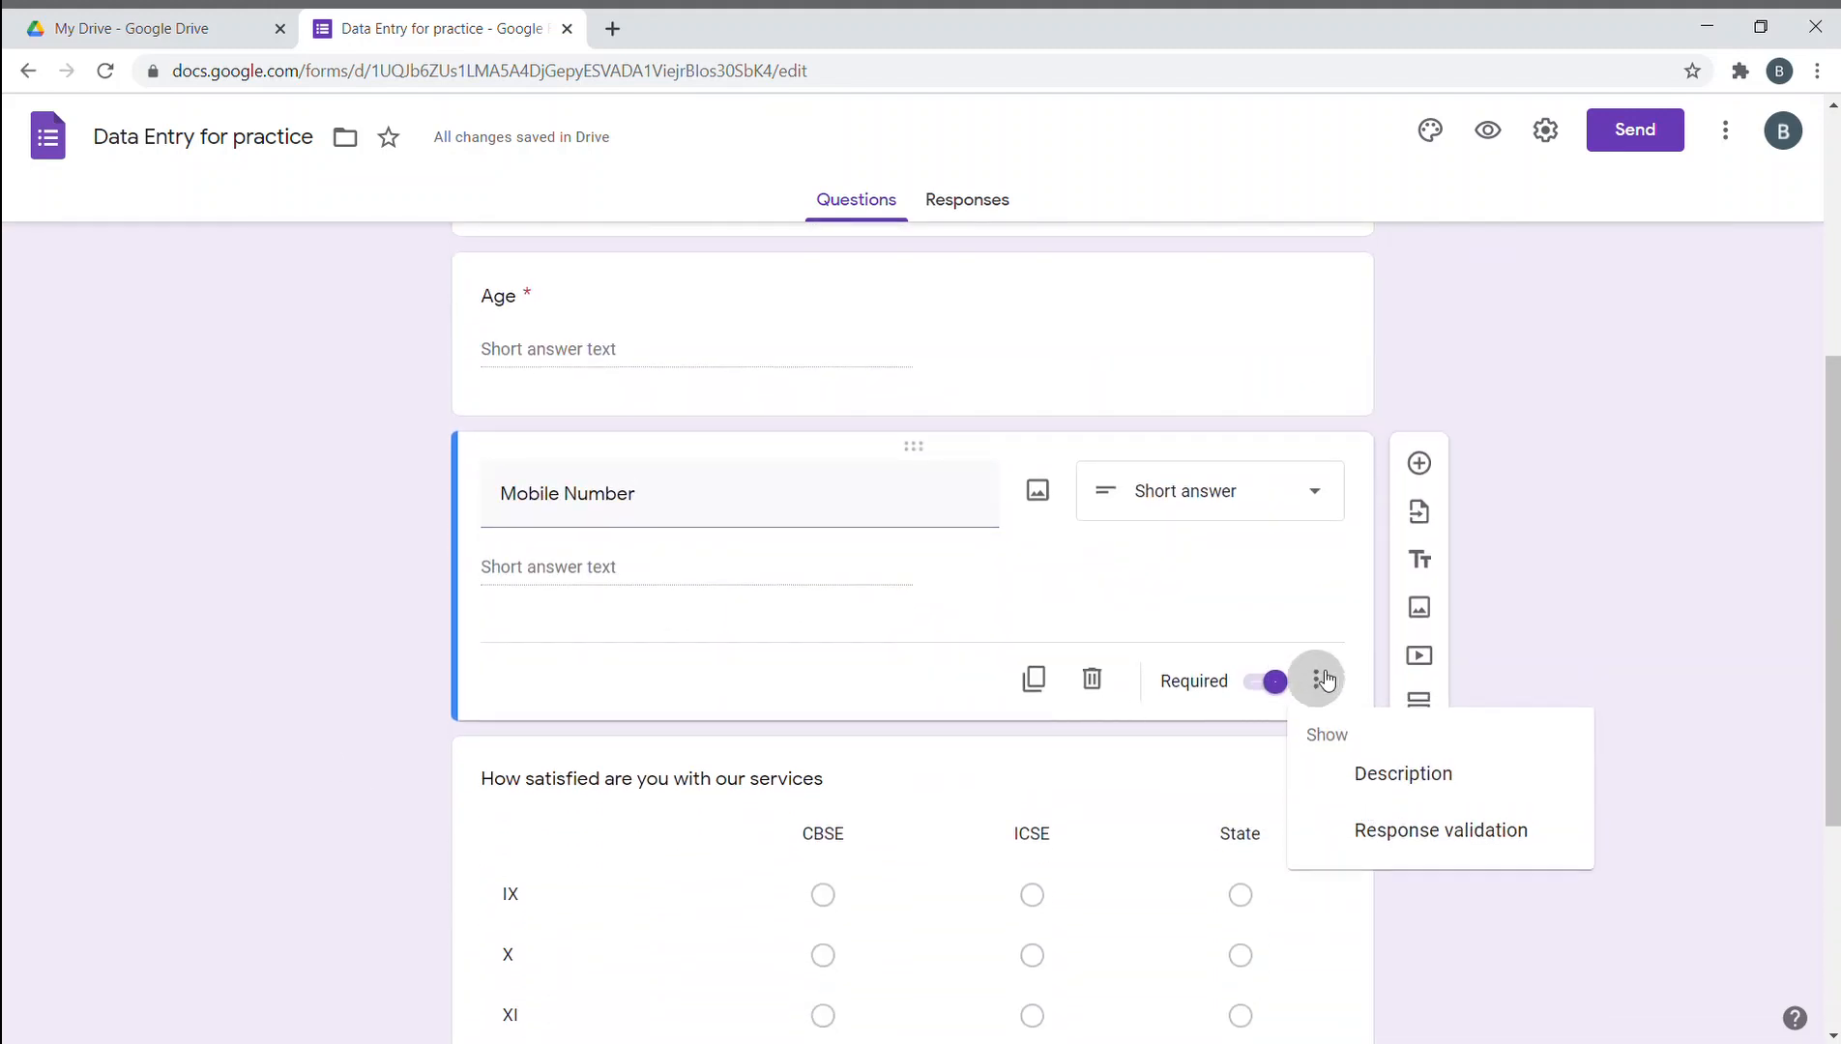
left_click(1414, 854)
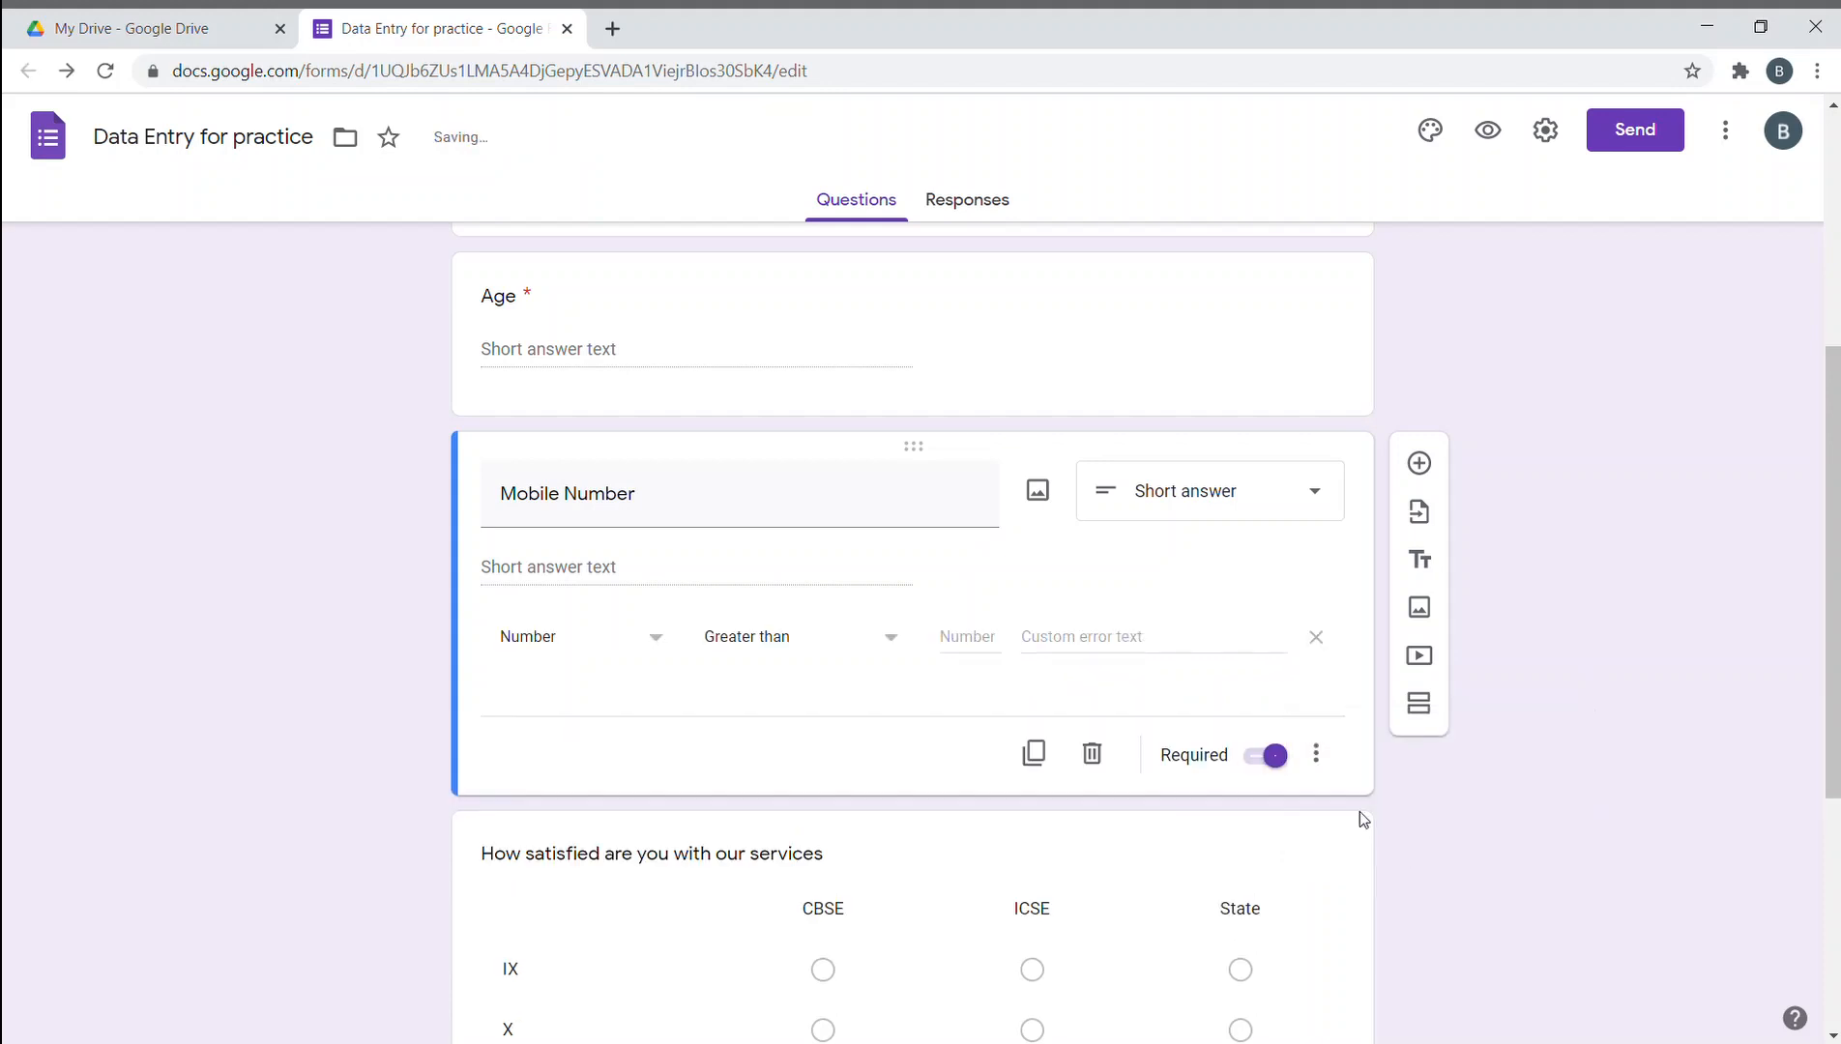
left_click(637, 644)
left_click(676, 737)
left_click(795, 645)
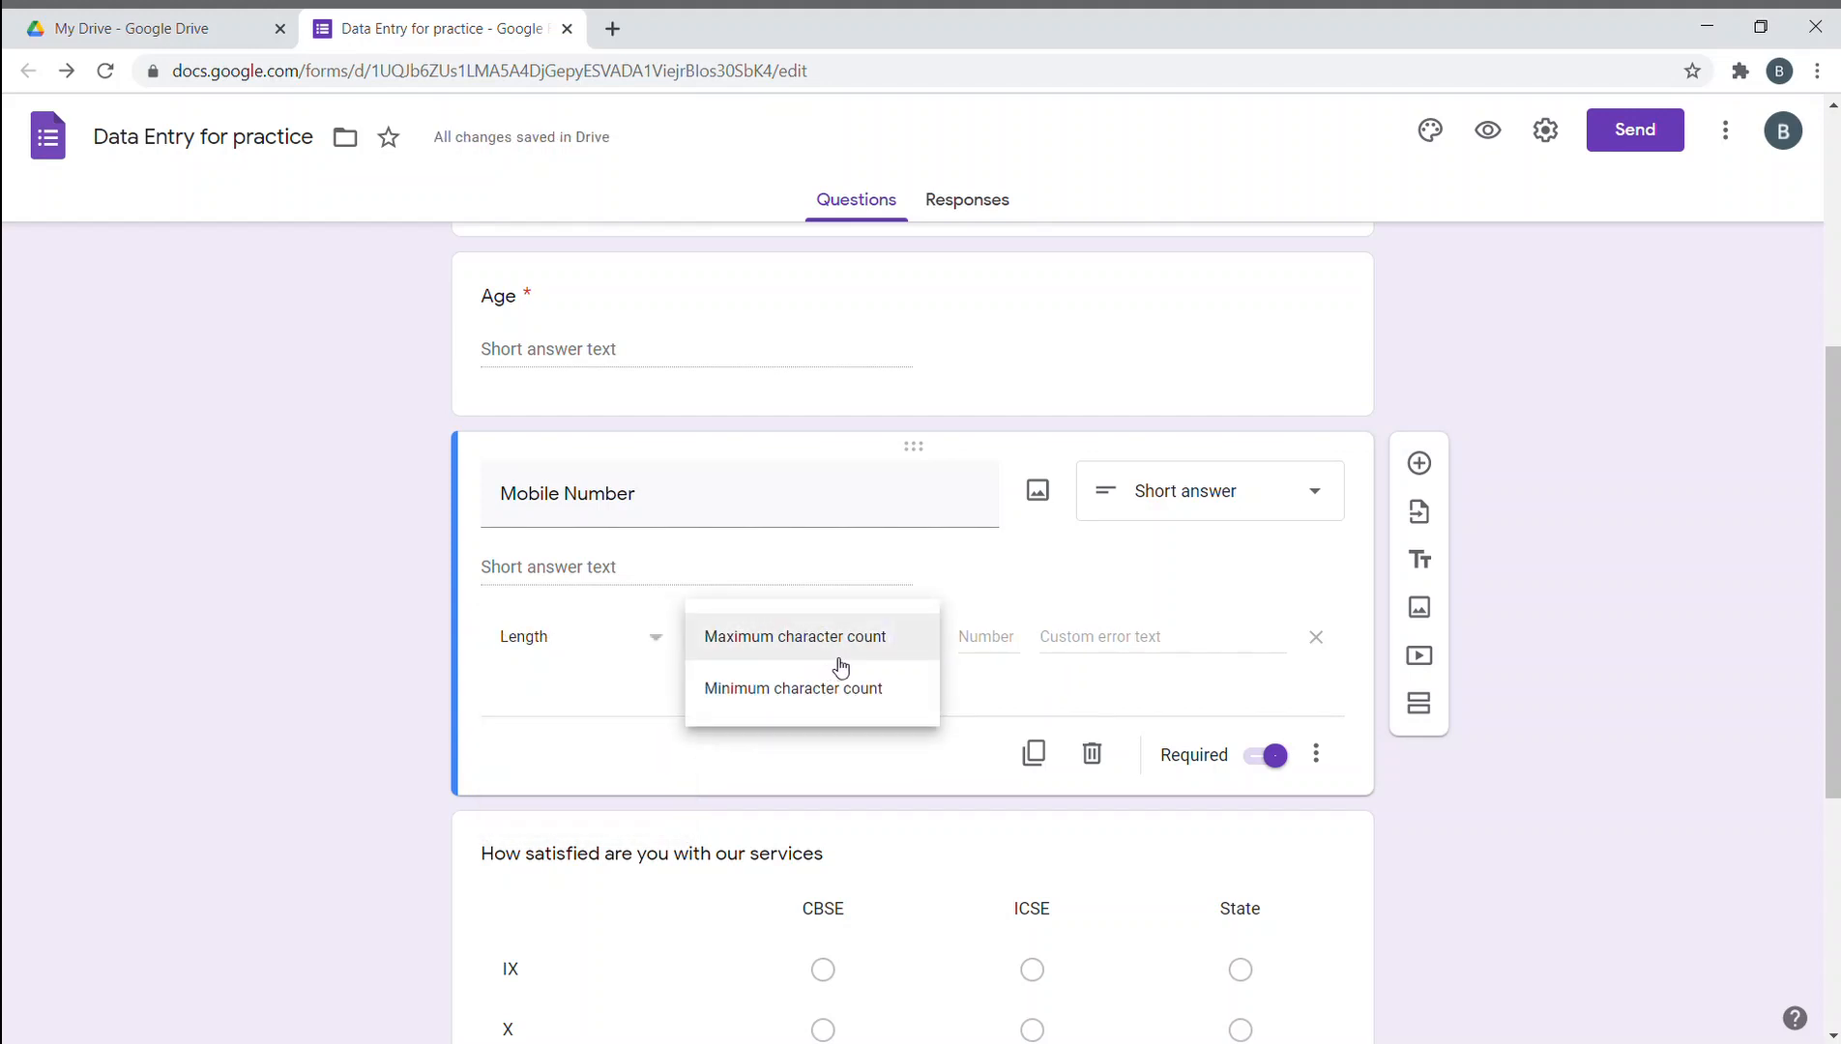
left_click(837, 661)
left_click(987, 639)
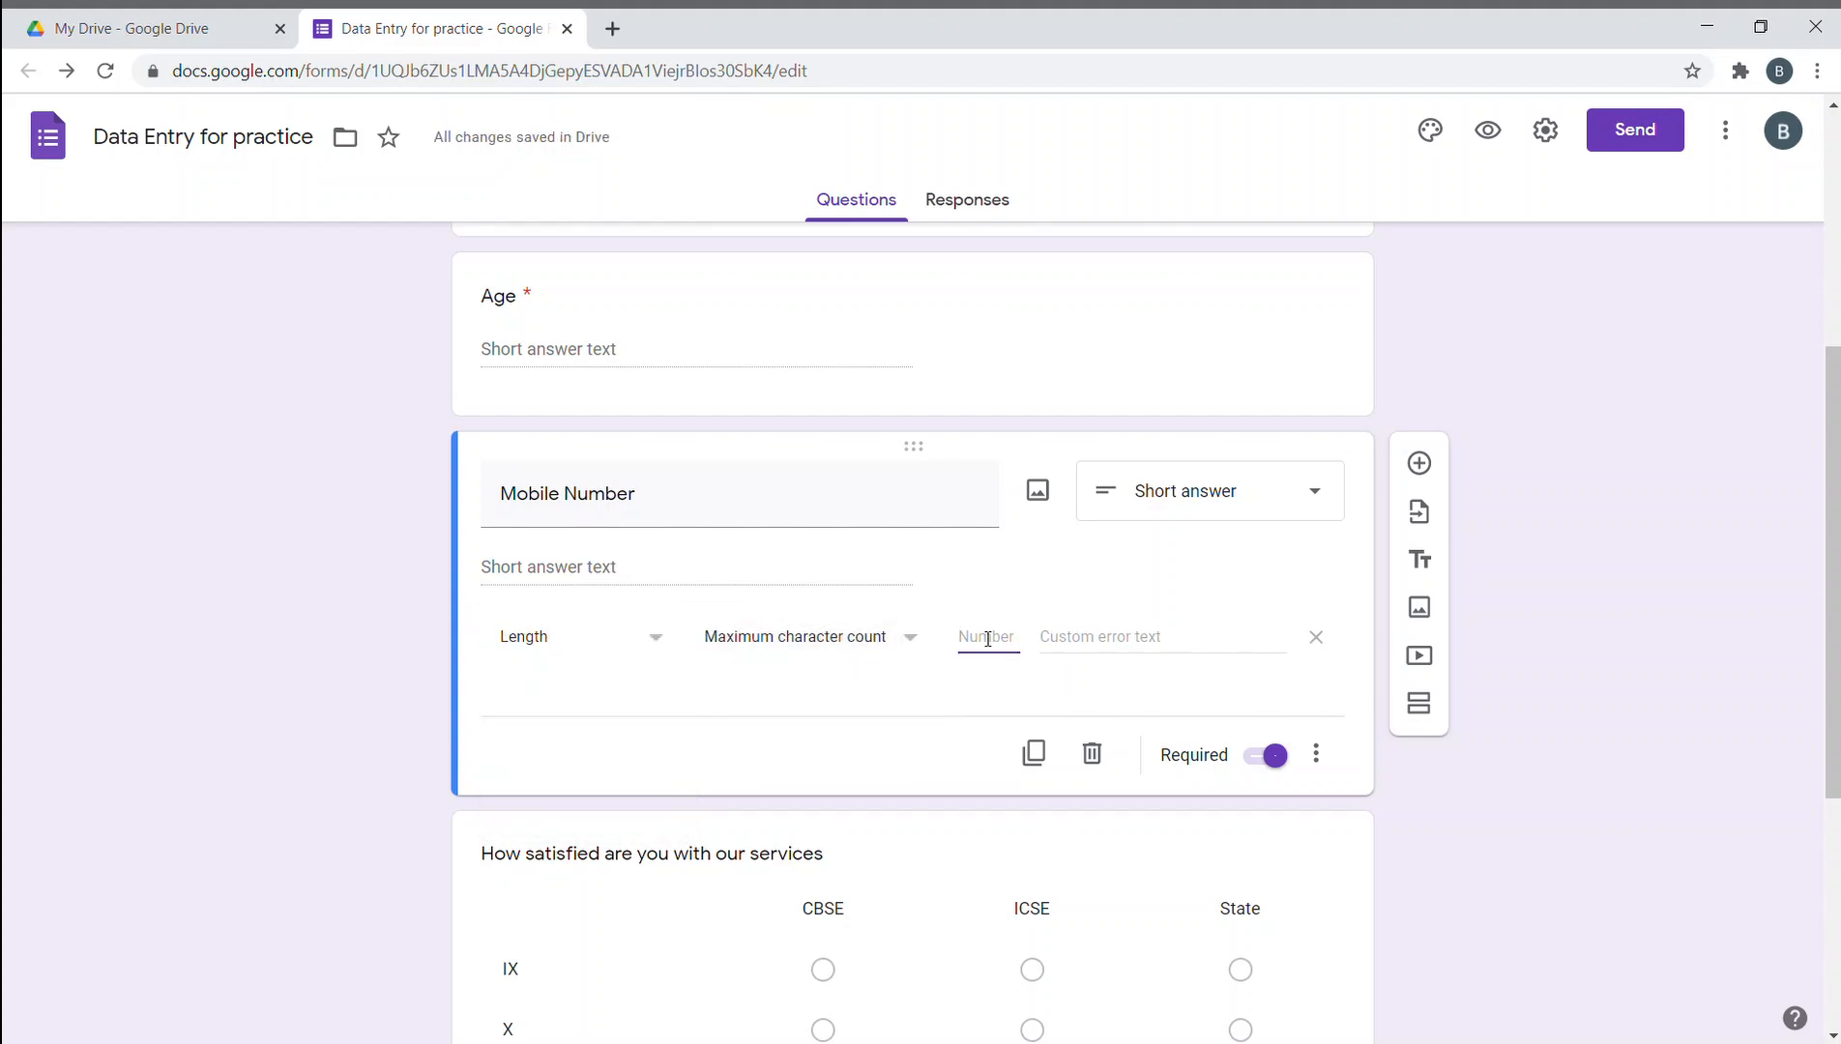
type("10")
left_click(904, 635)
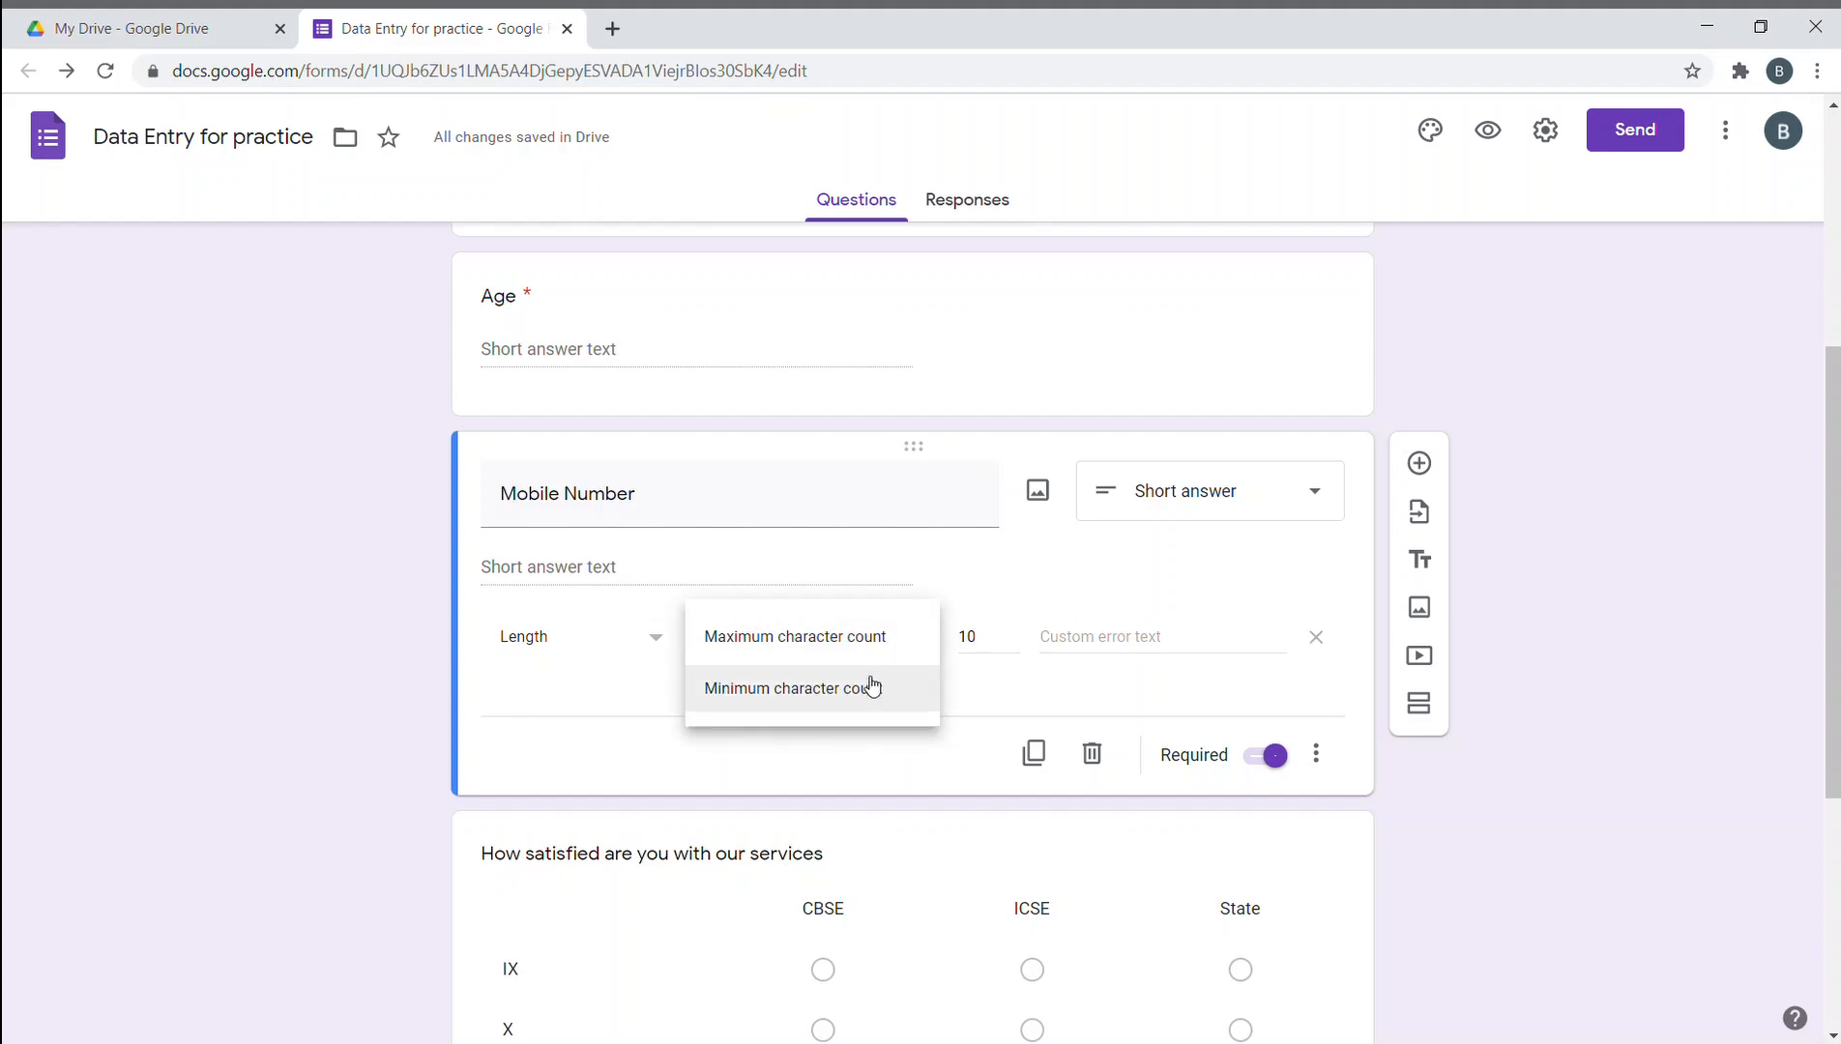
- Switch the Mobile Number rule to Minimum character count of 10
left_click(873, 686)
left_click(982, 650)
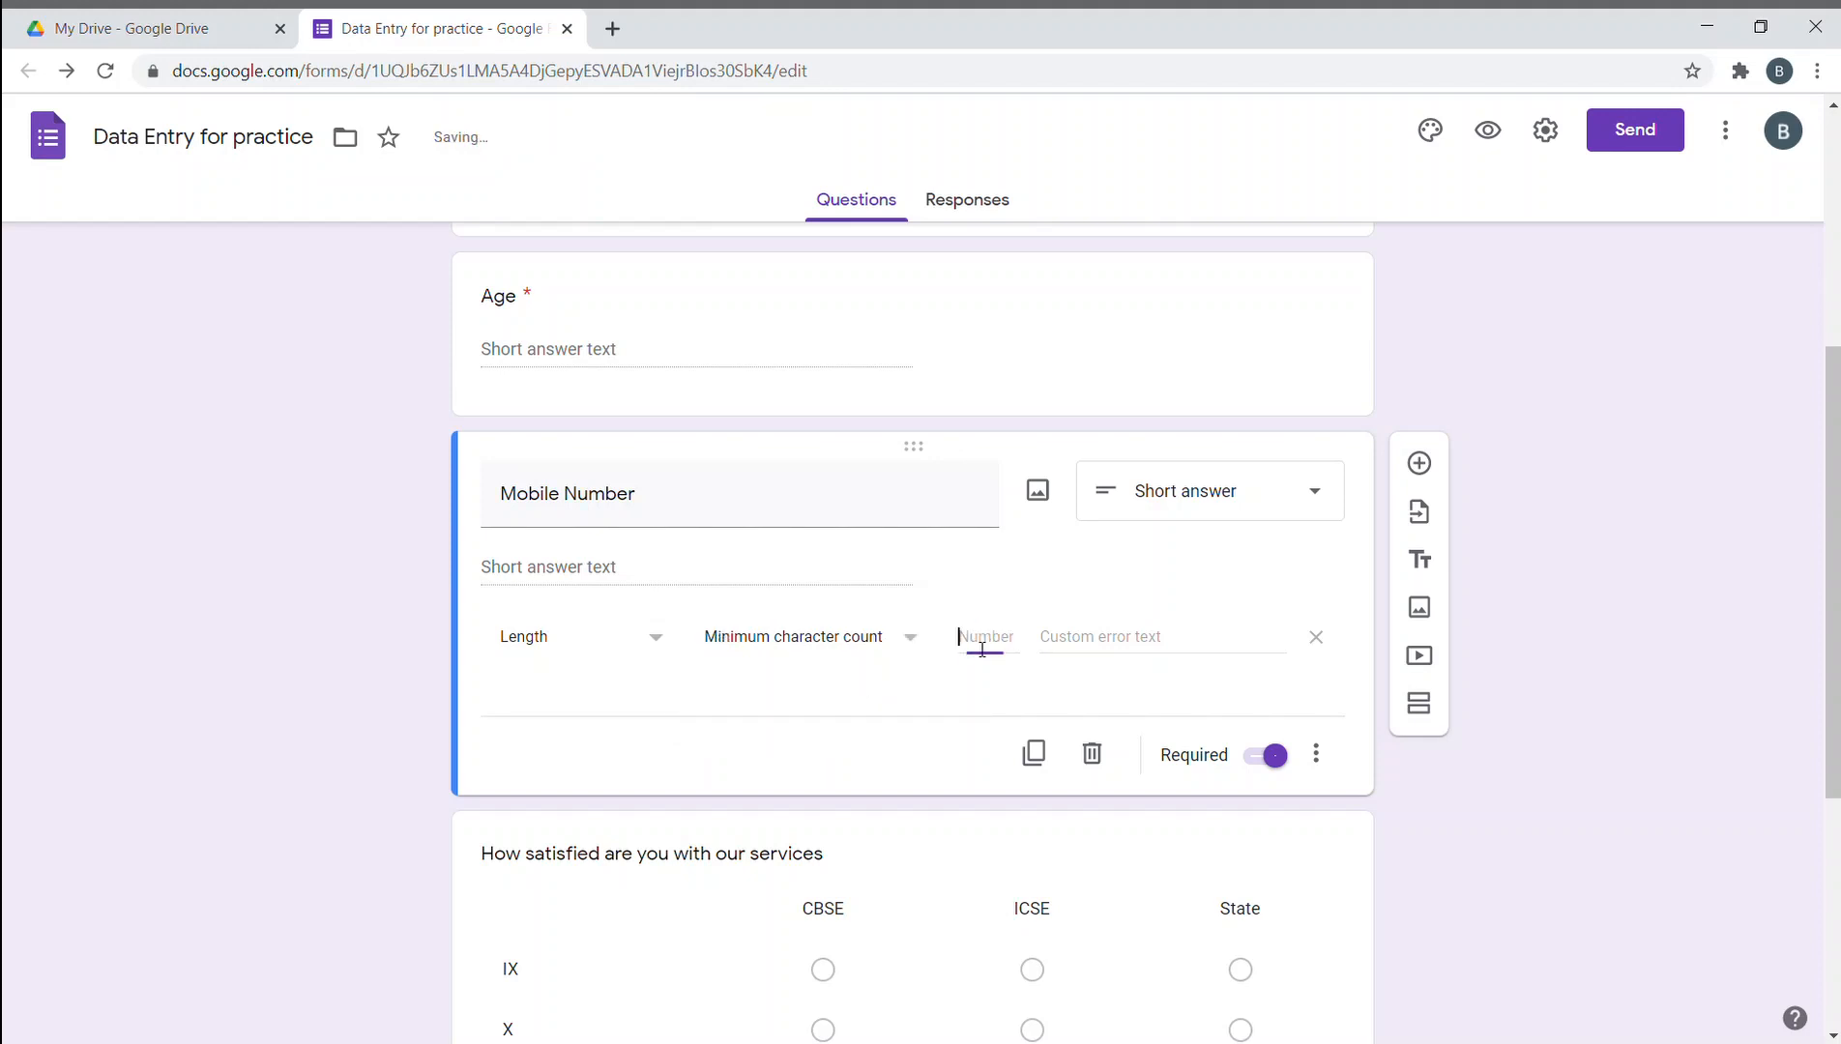
type("0")
key("BackSpace")
type("10")
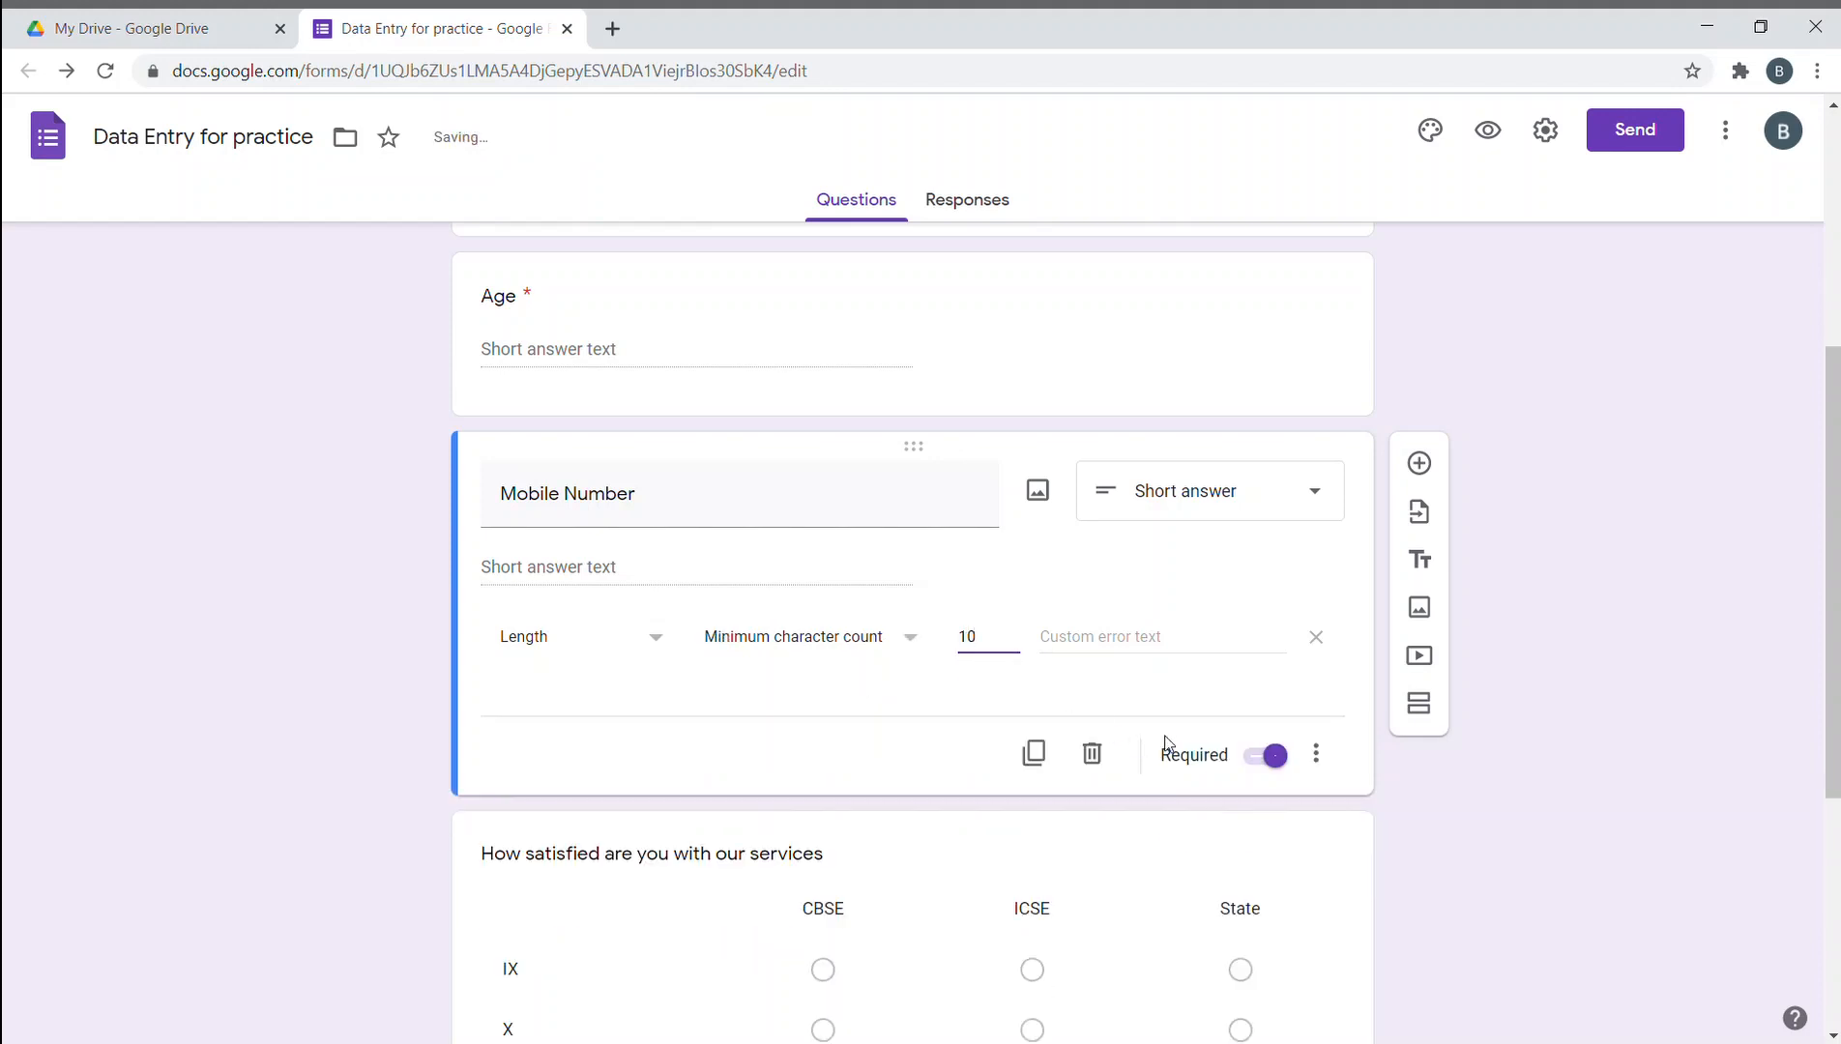
left_click(1201, 669)
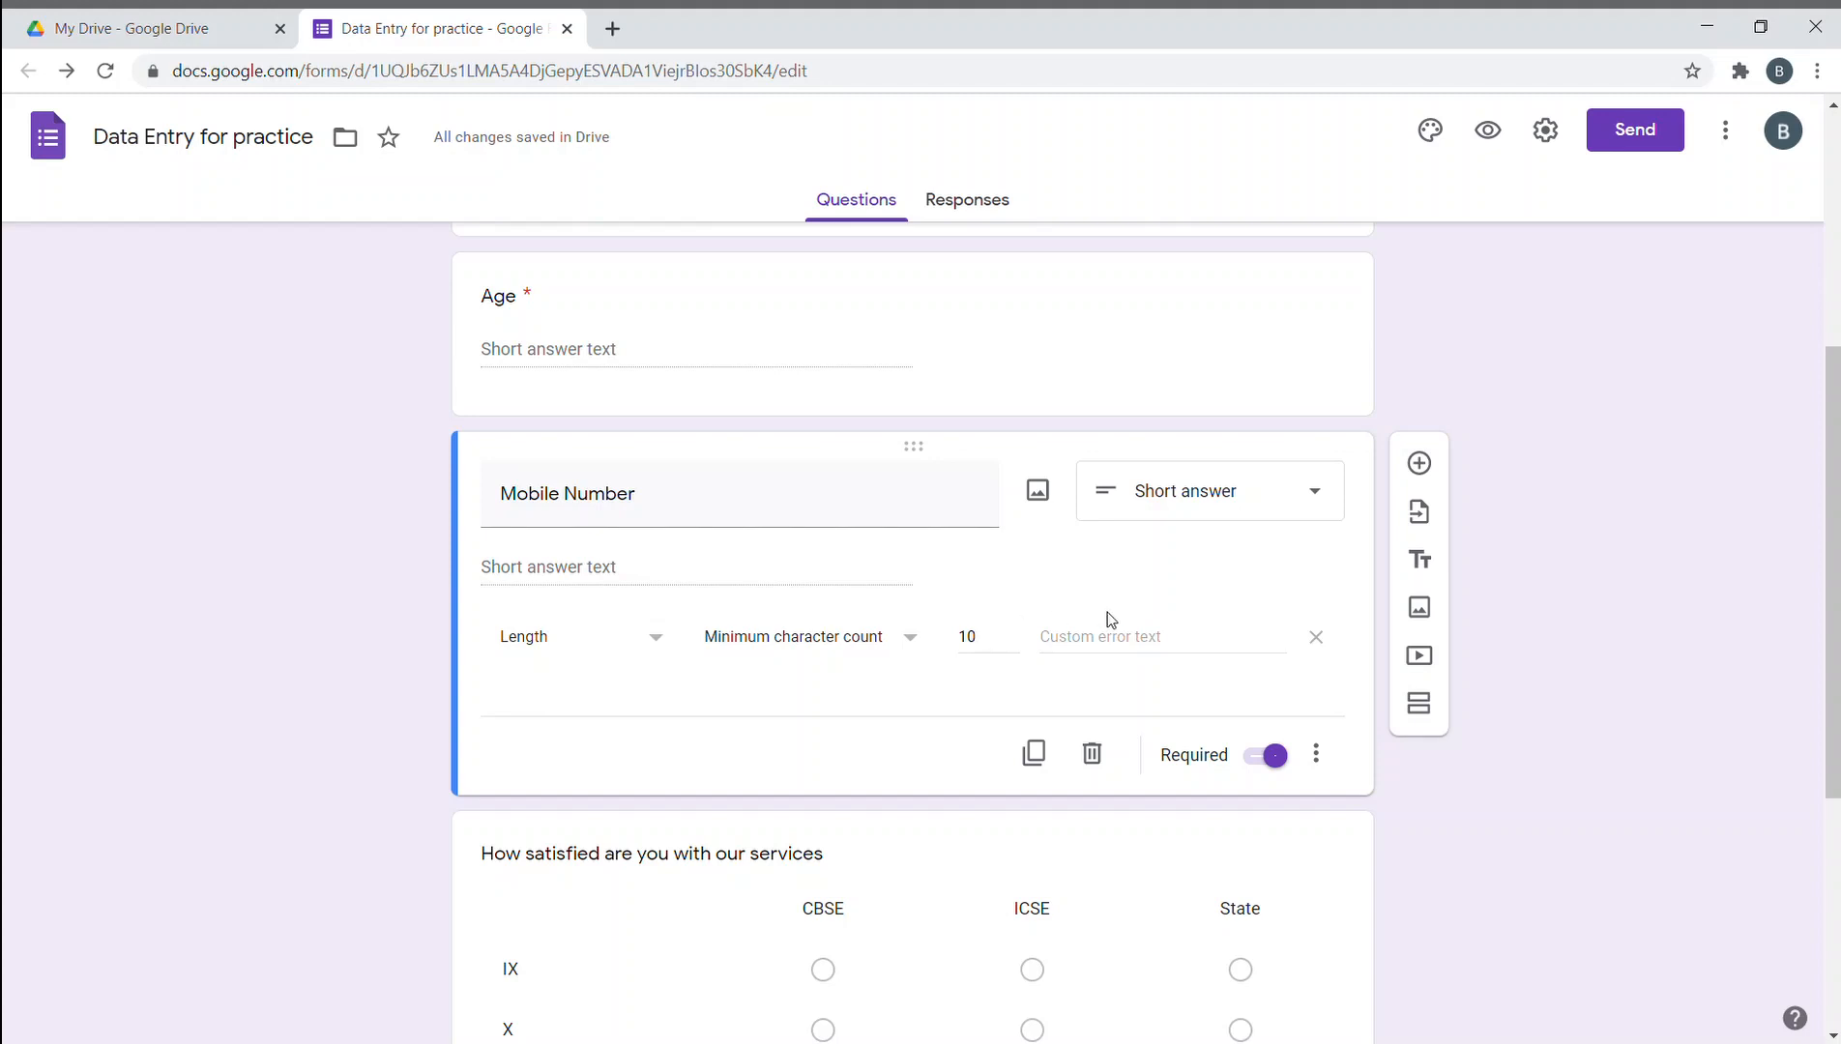
- Add the custom error text 'please check your number again'
left_click(1147, 654)
type("please")
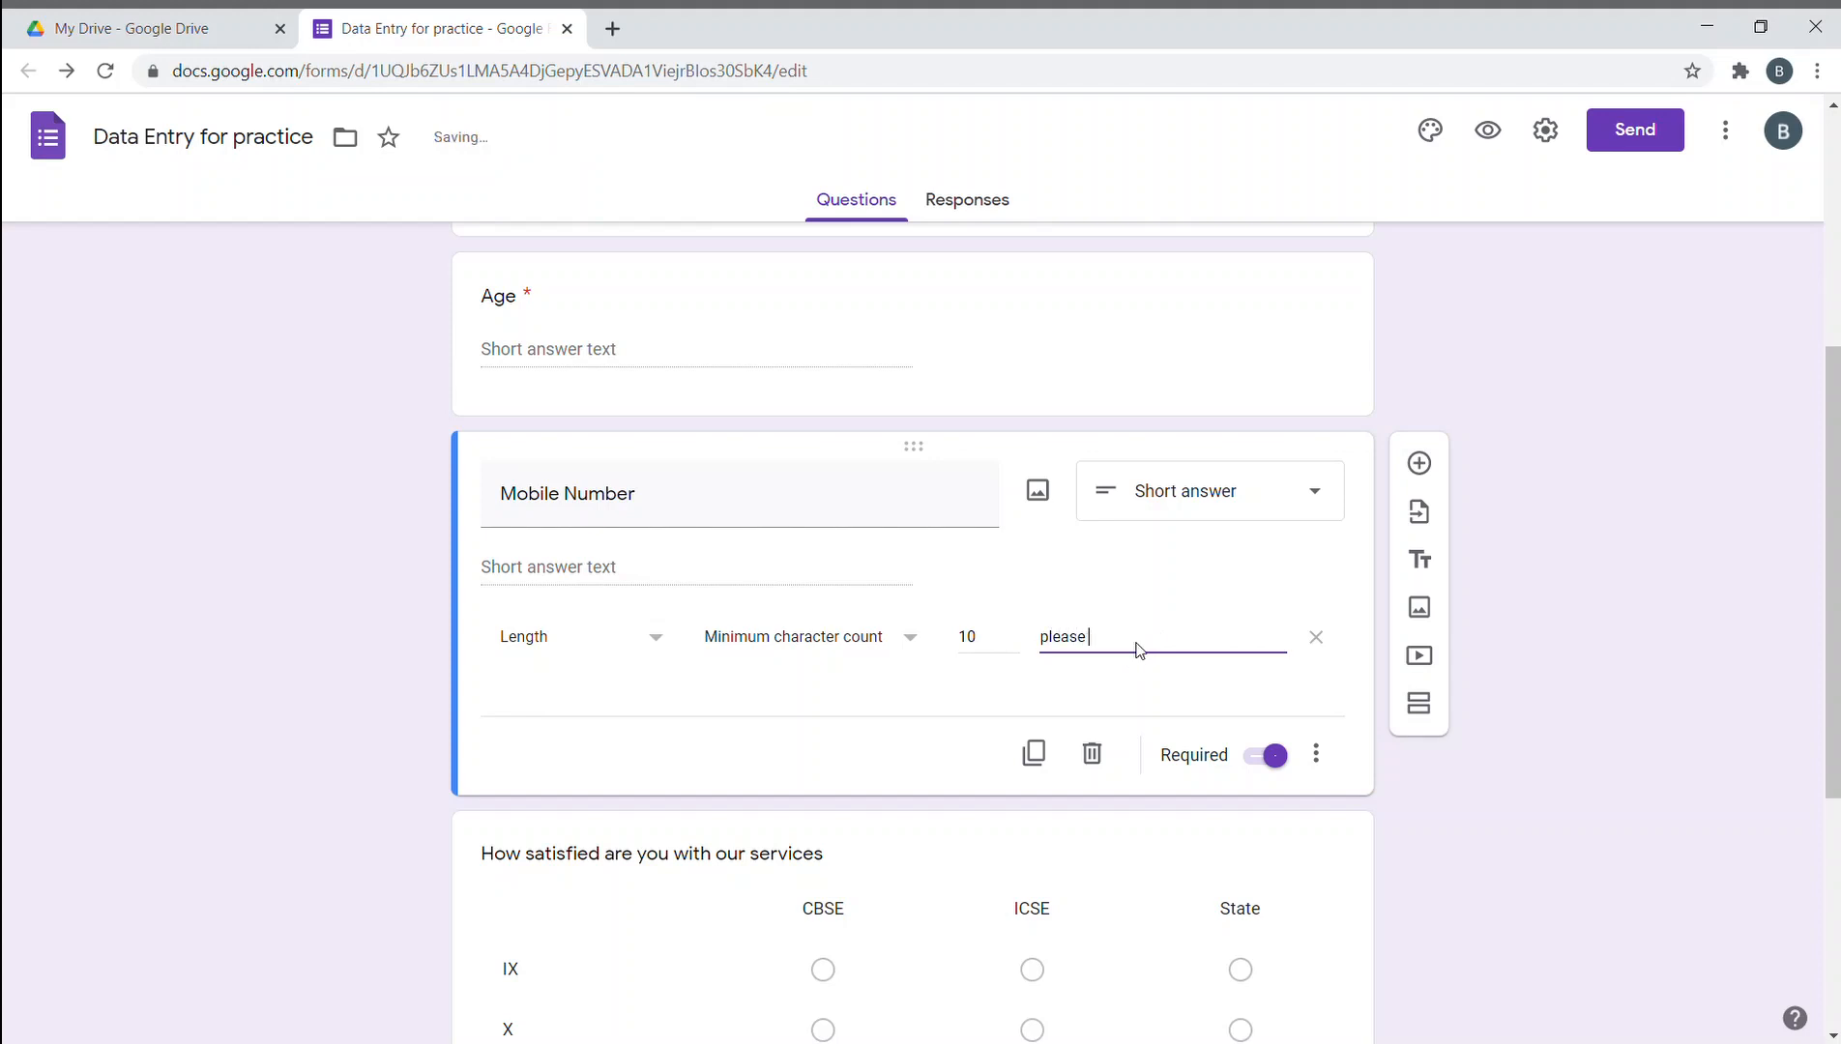
type(" check your number again")
left_click(325, 660)
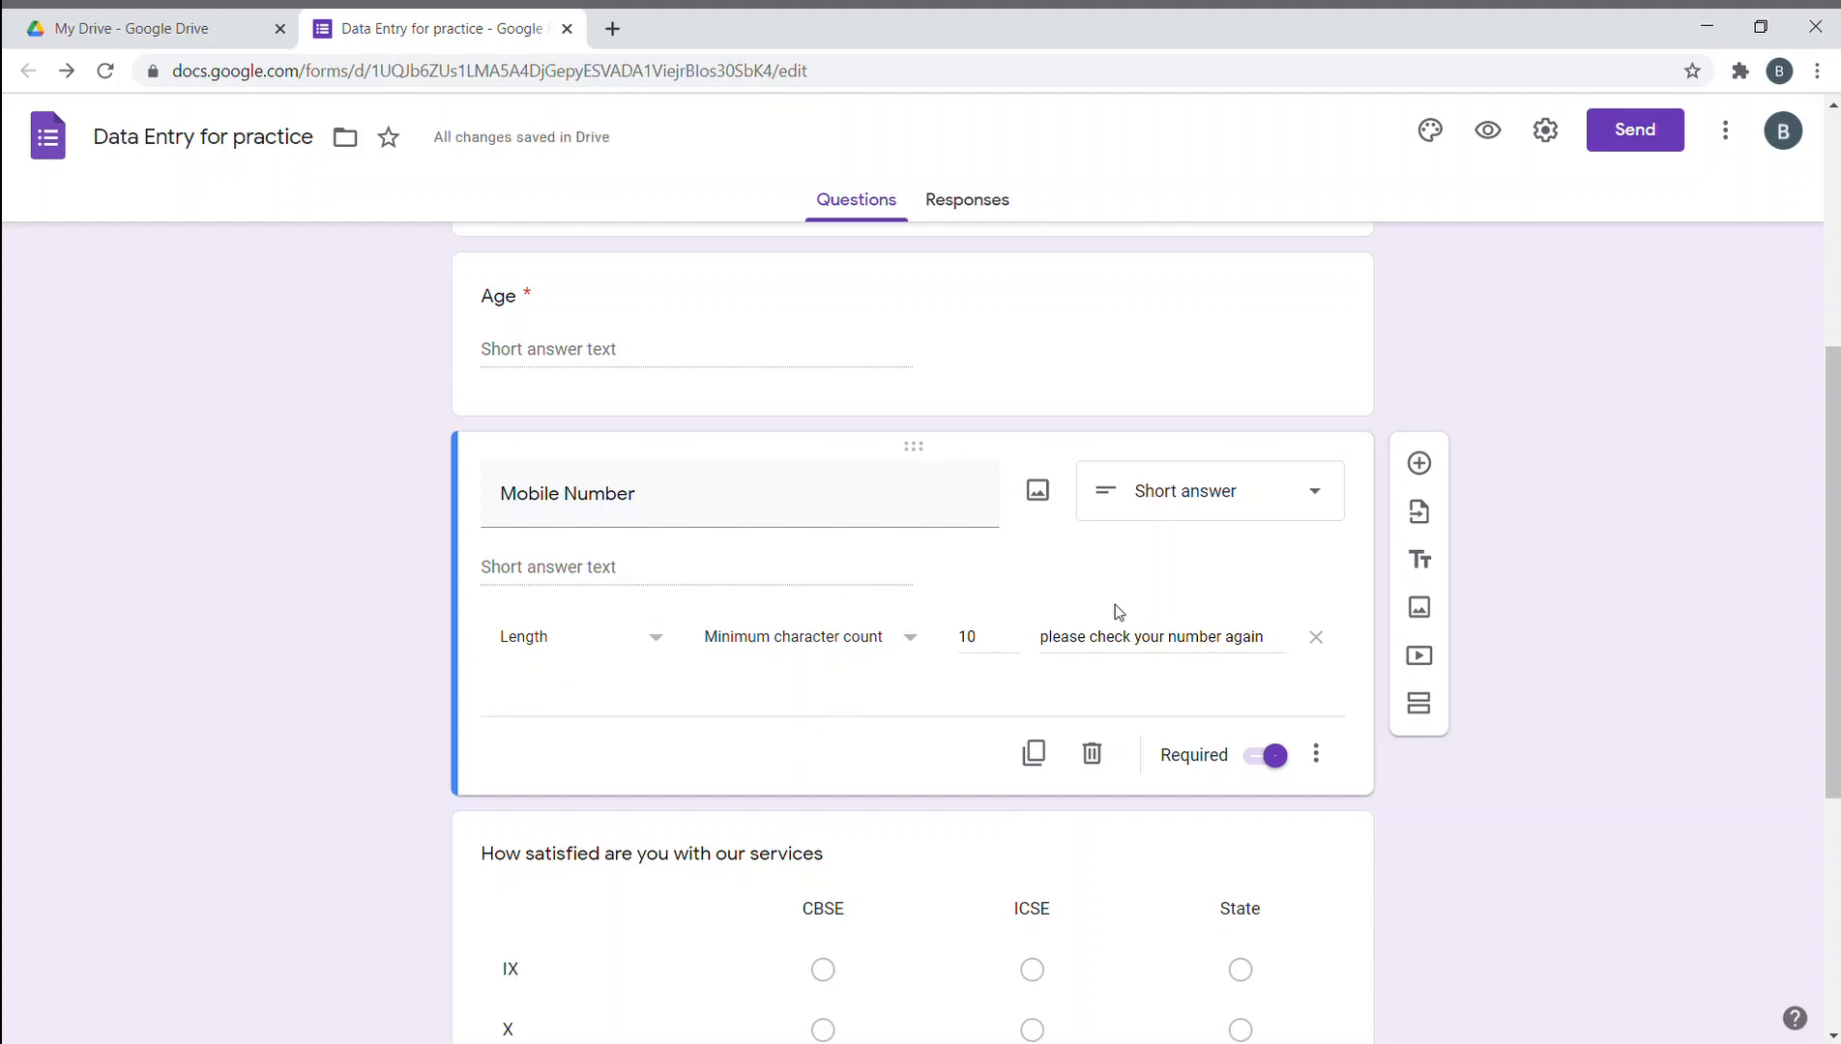
- Add a multiple-choice question titled 'City' below the rating question
scroll(1017, 619, "down", 5)
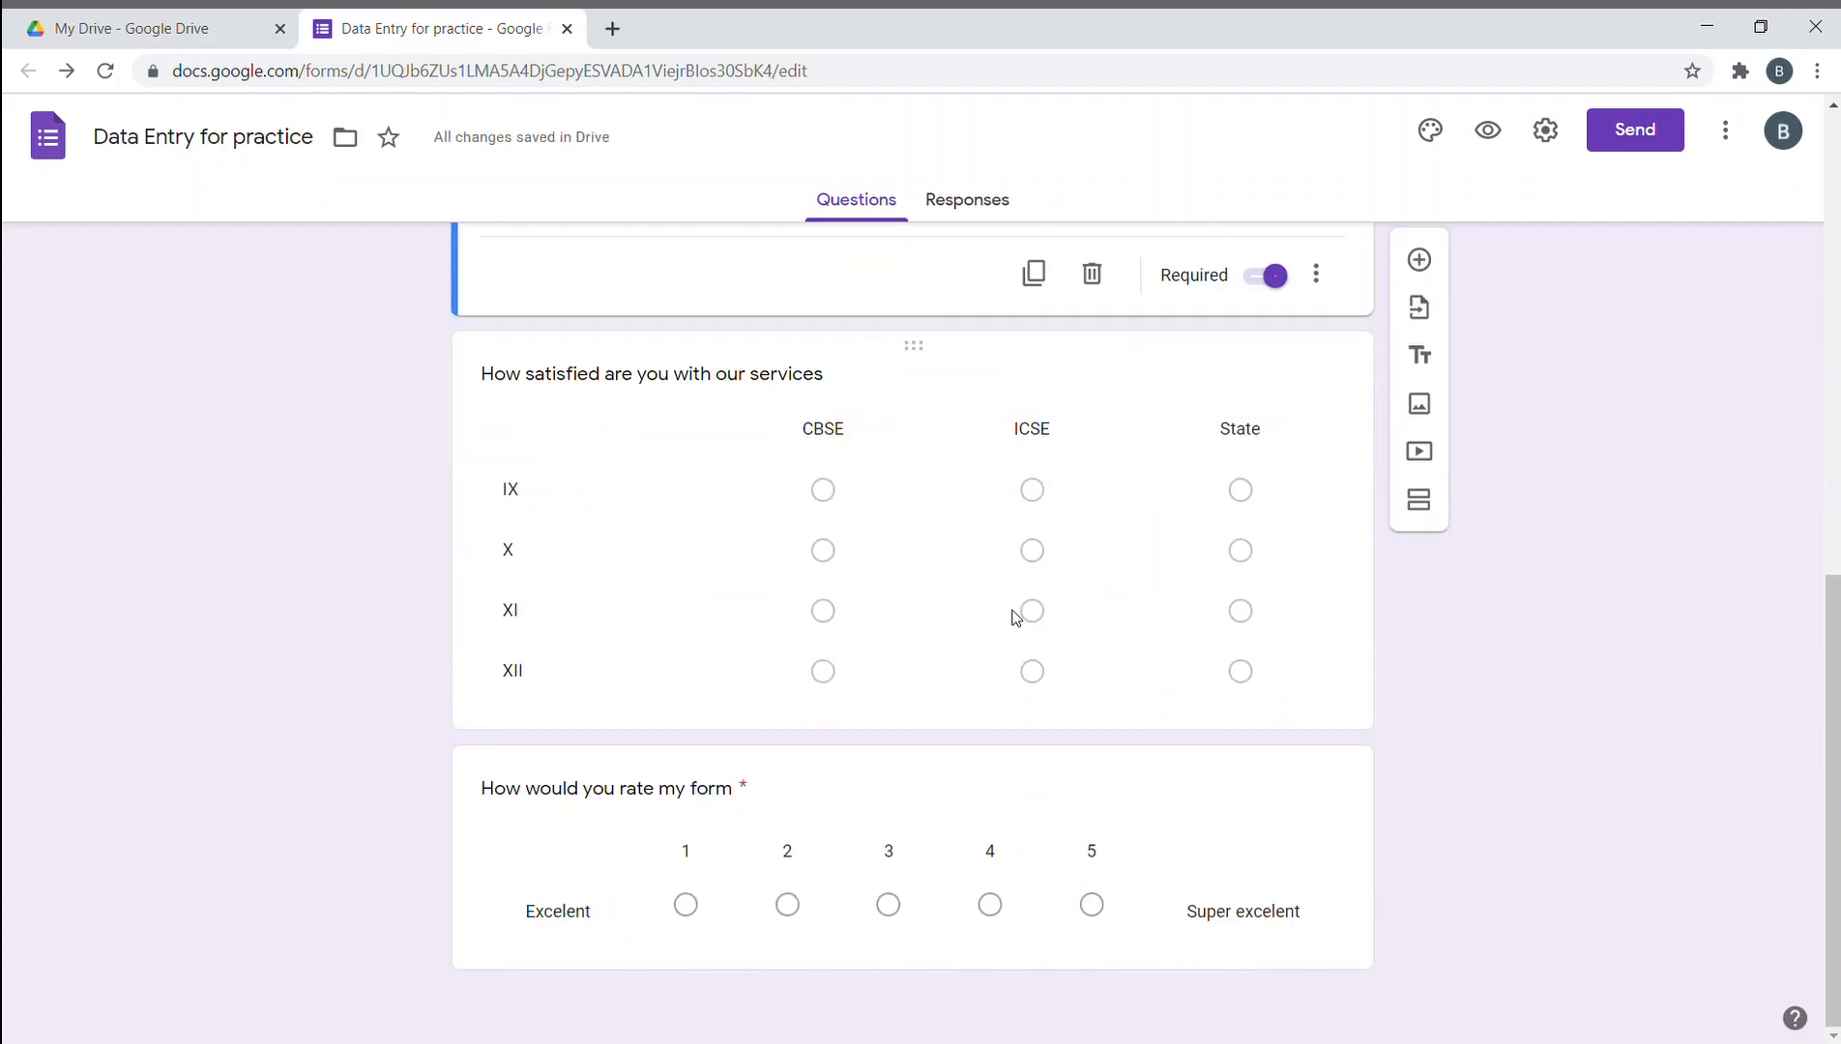
left_click(1339, 923)
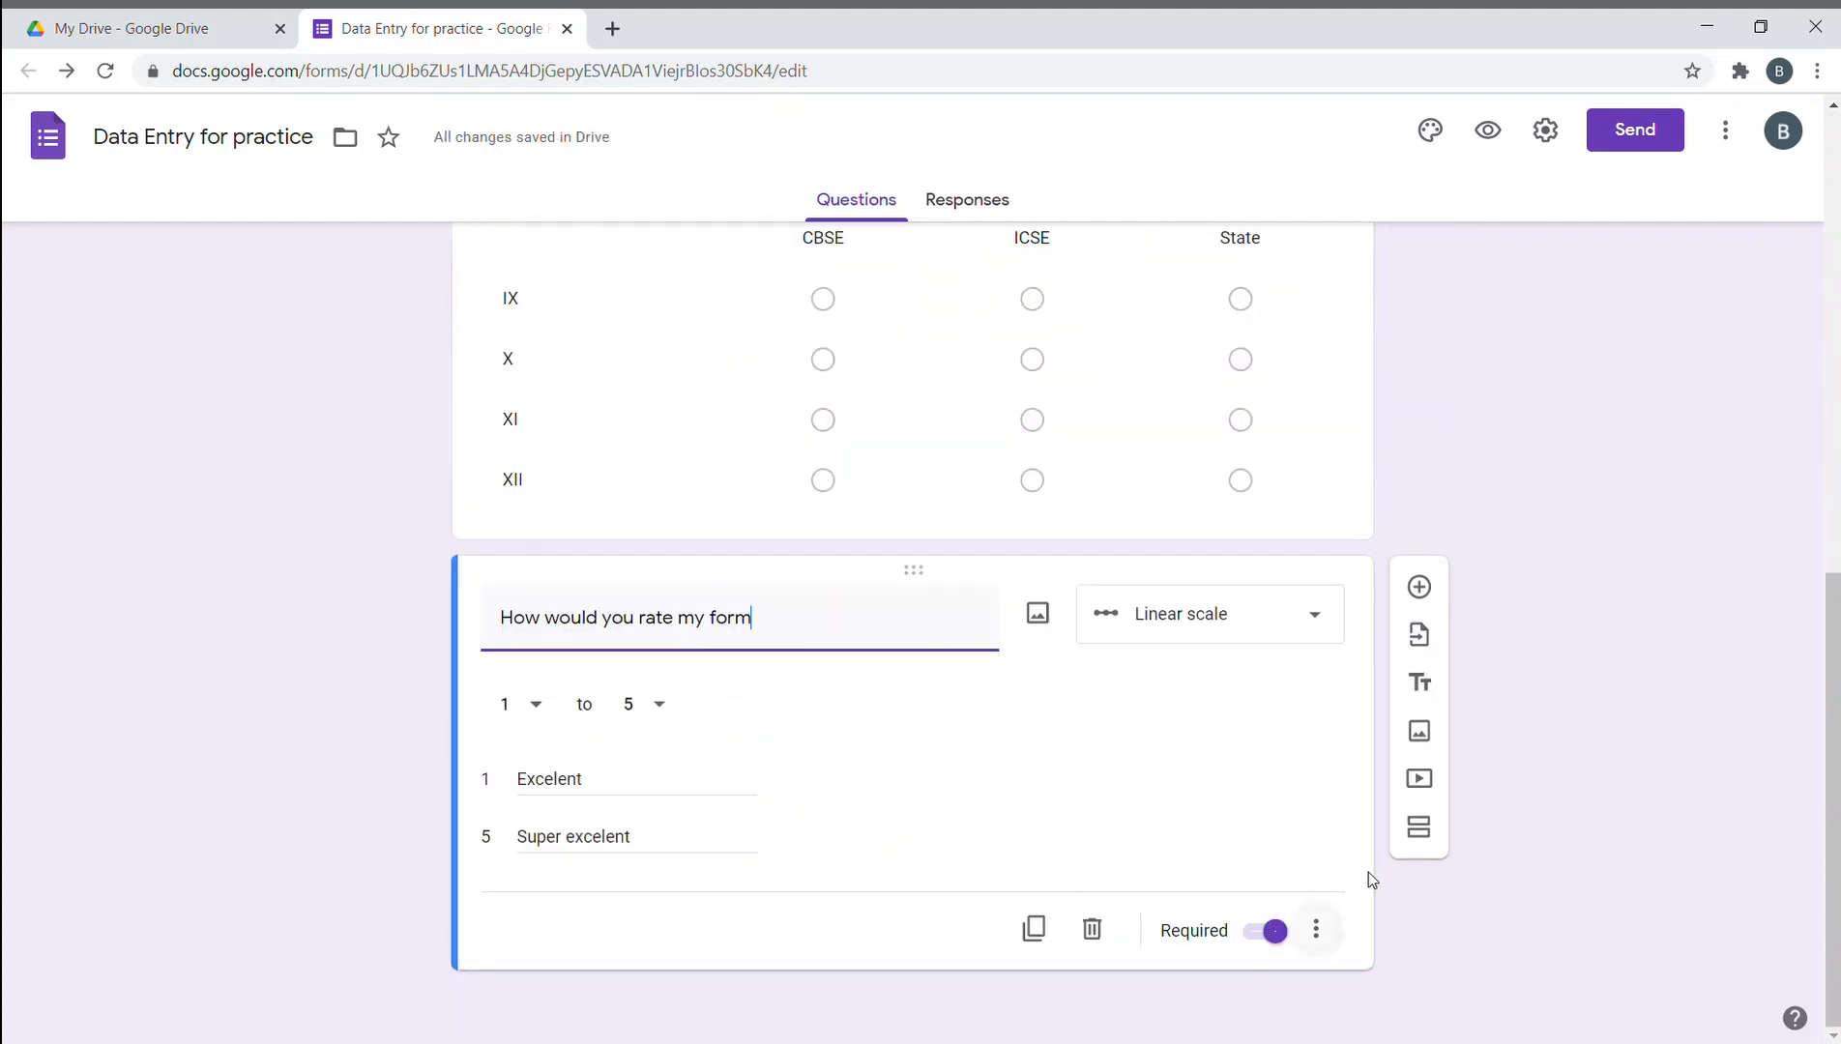
left_click(1418, 592)
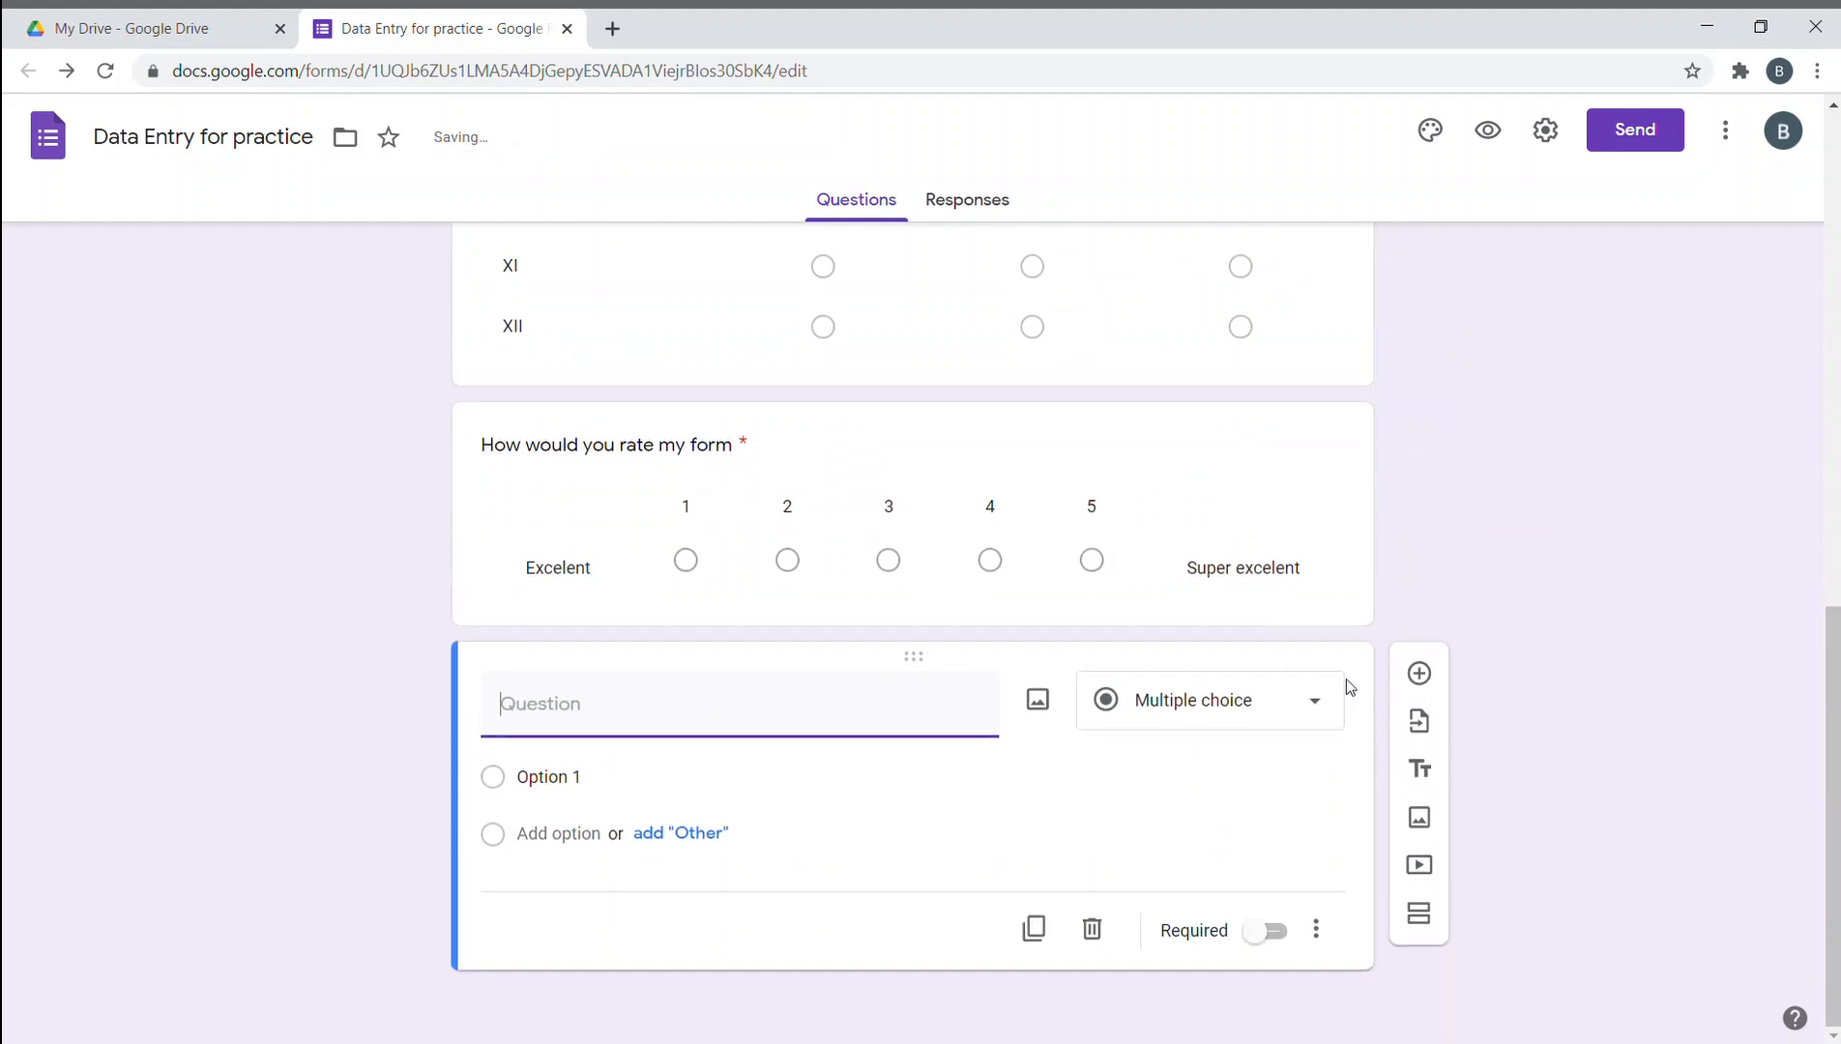
left_click(1271, 698)
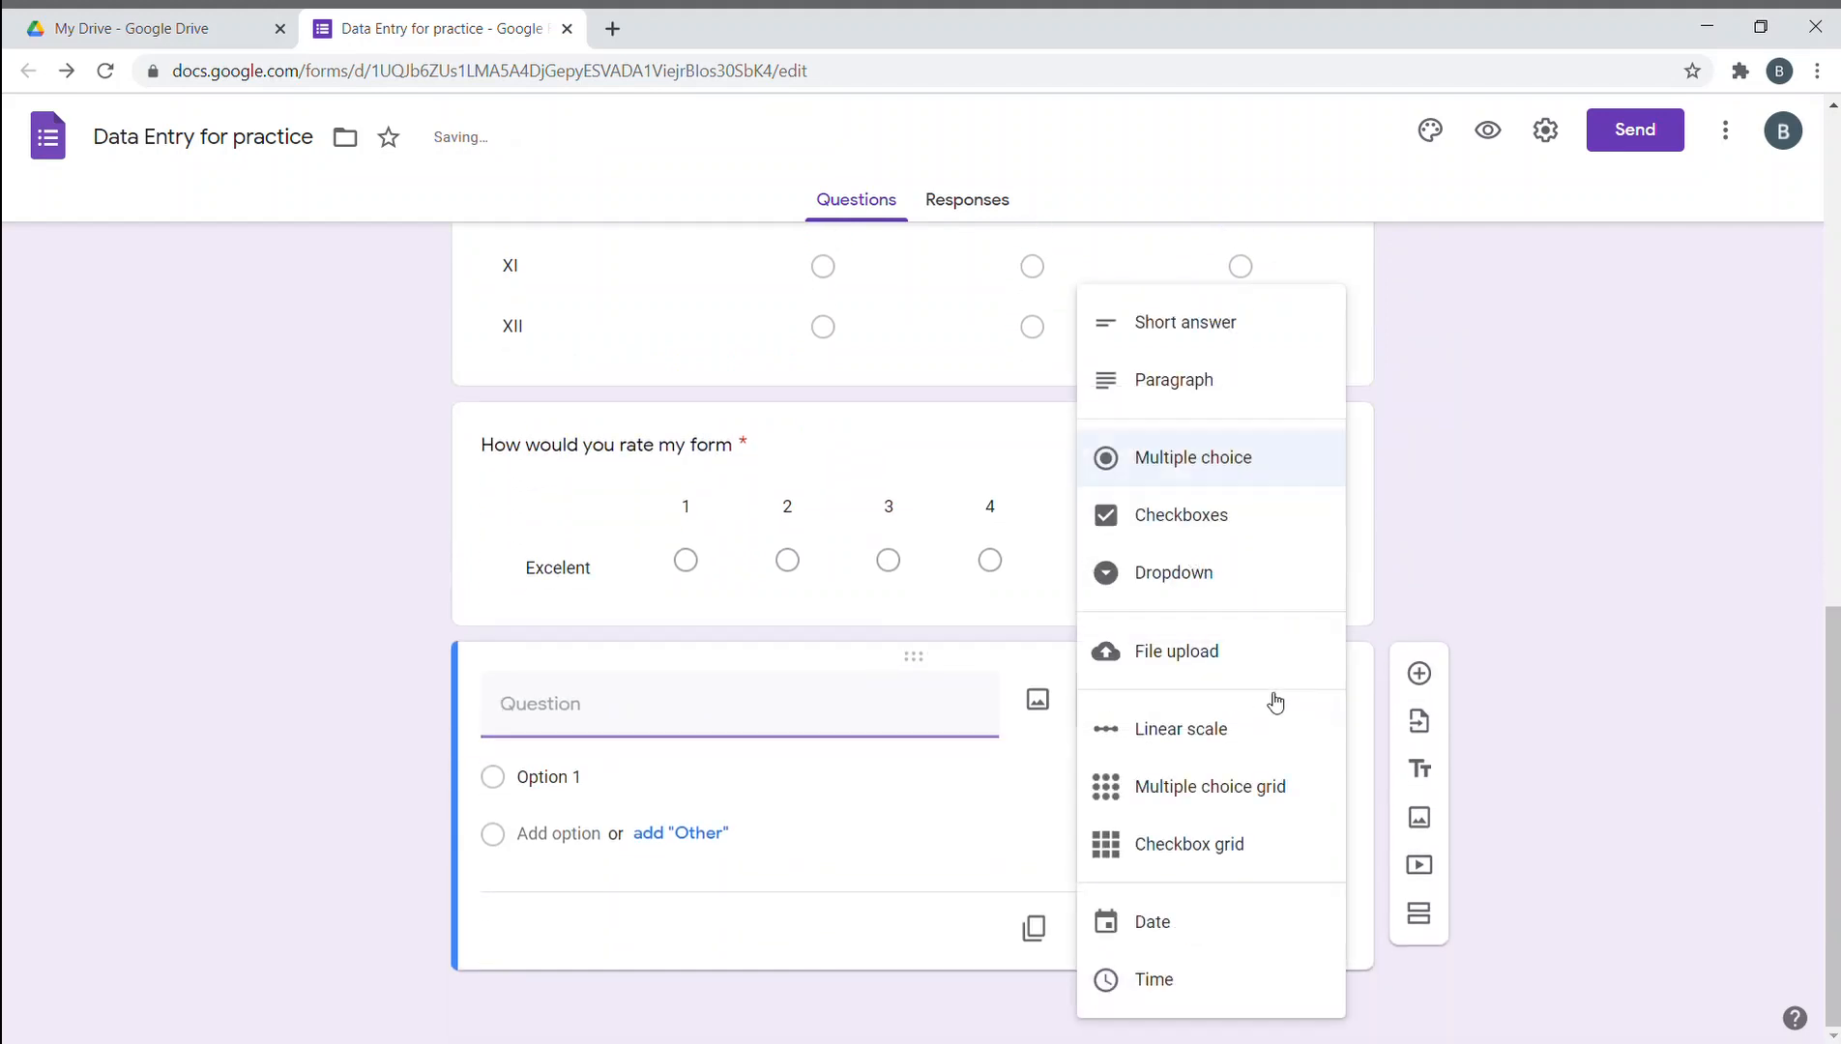
left_click(1189, 462)
left_click(785, 728)
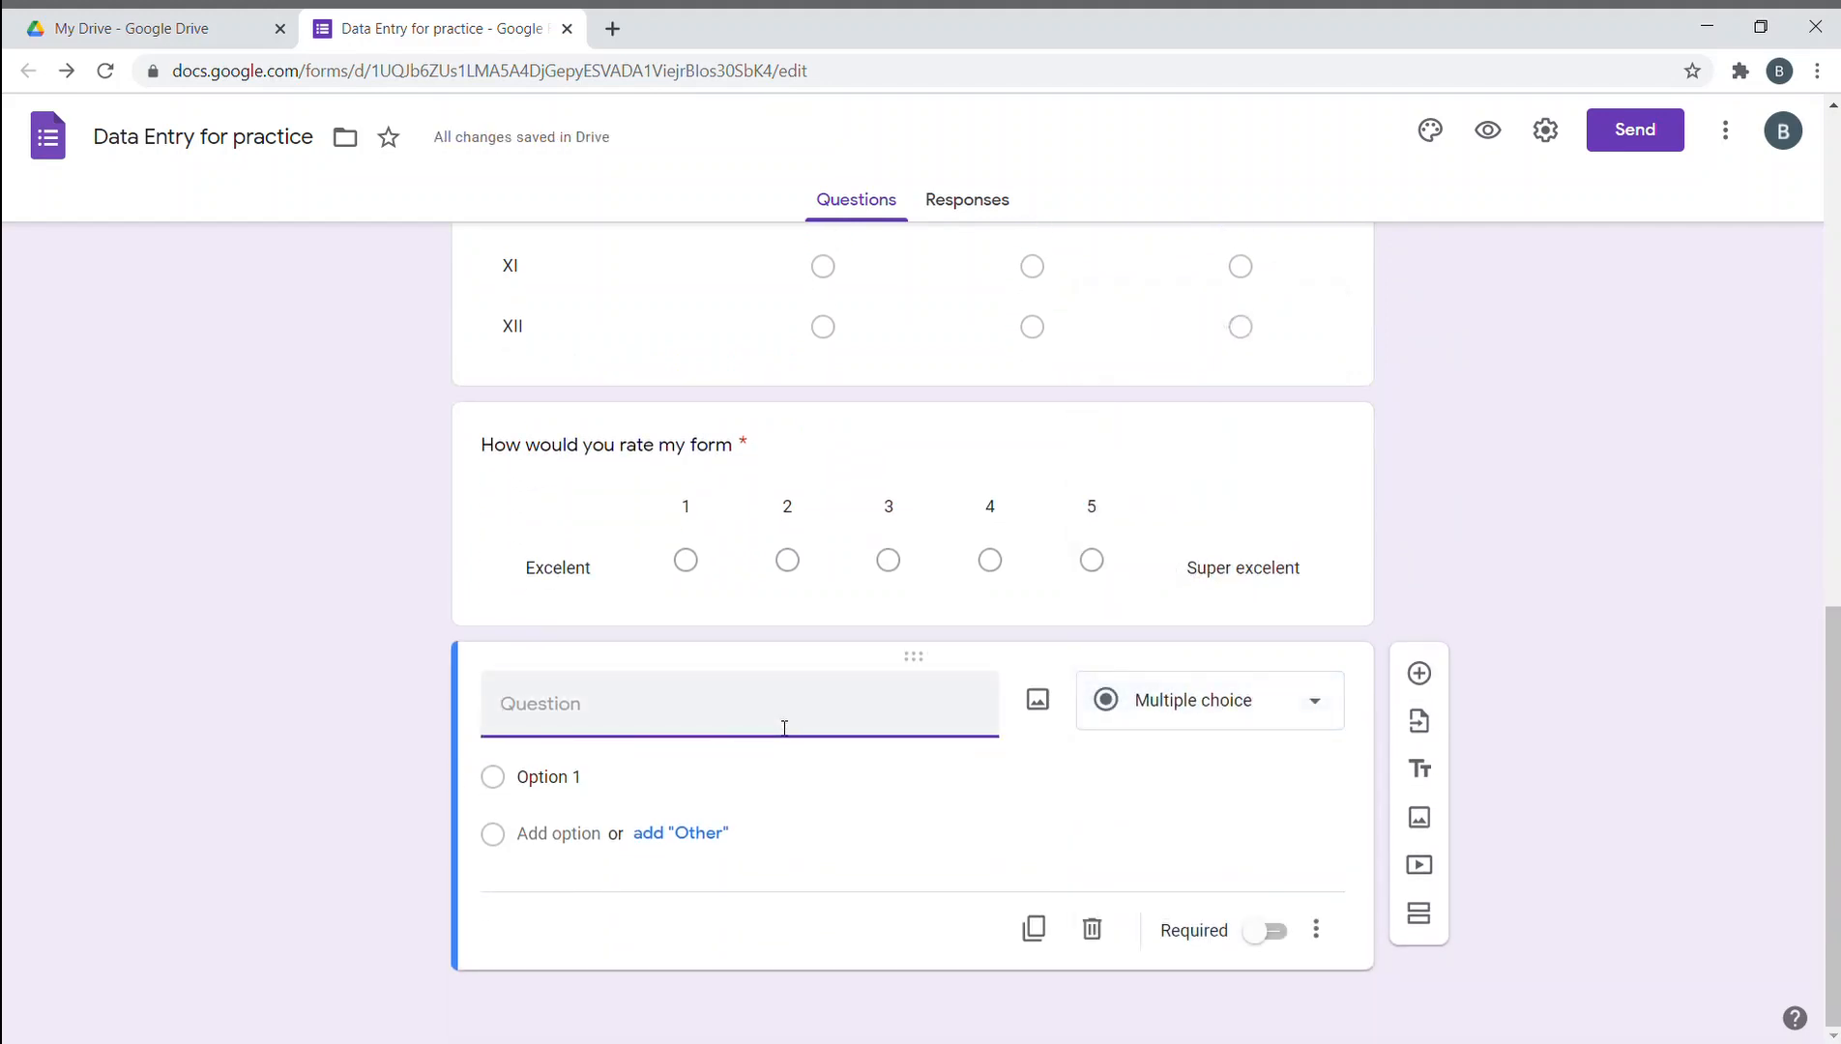
type("City")
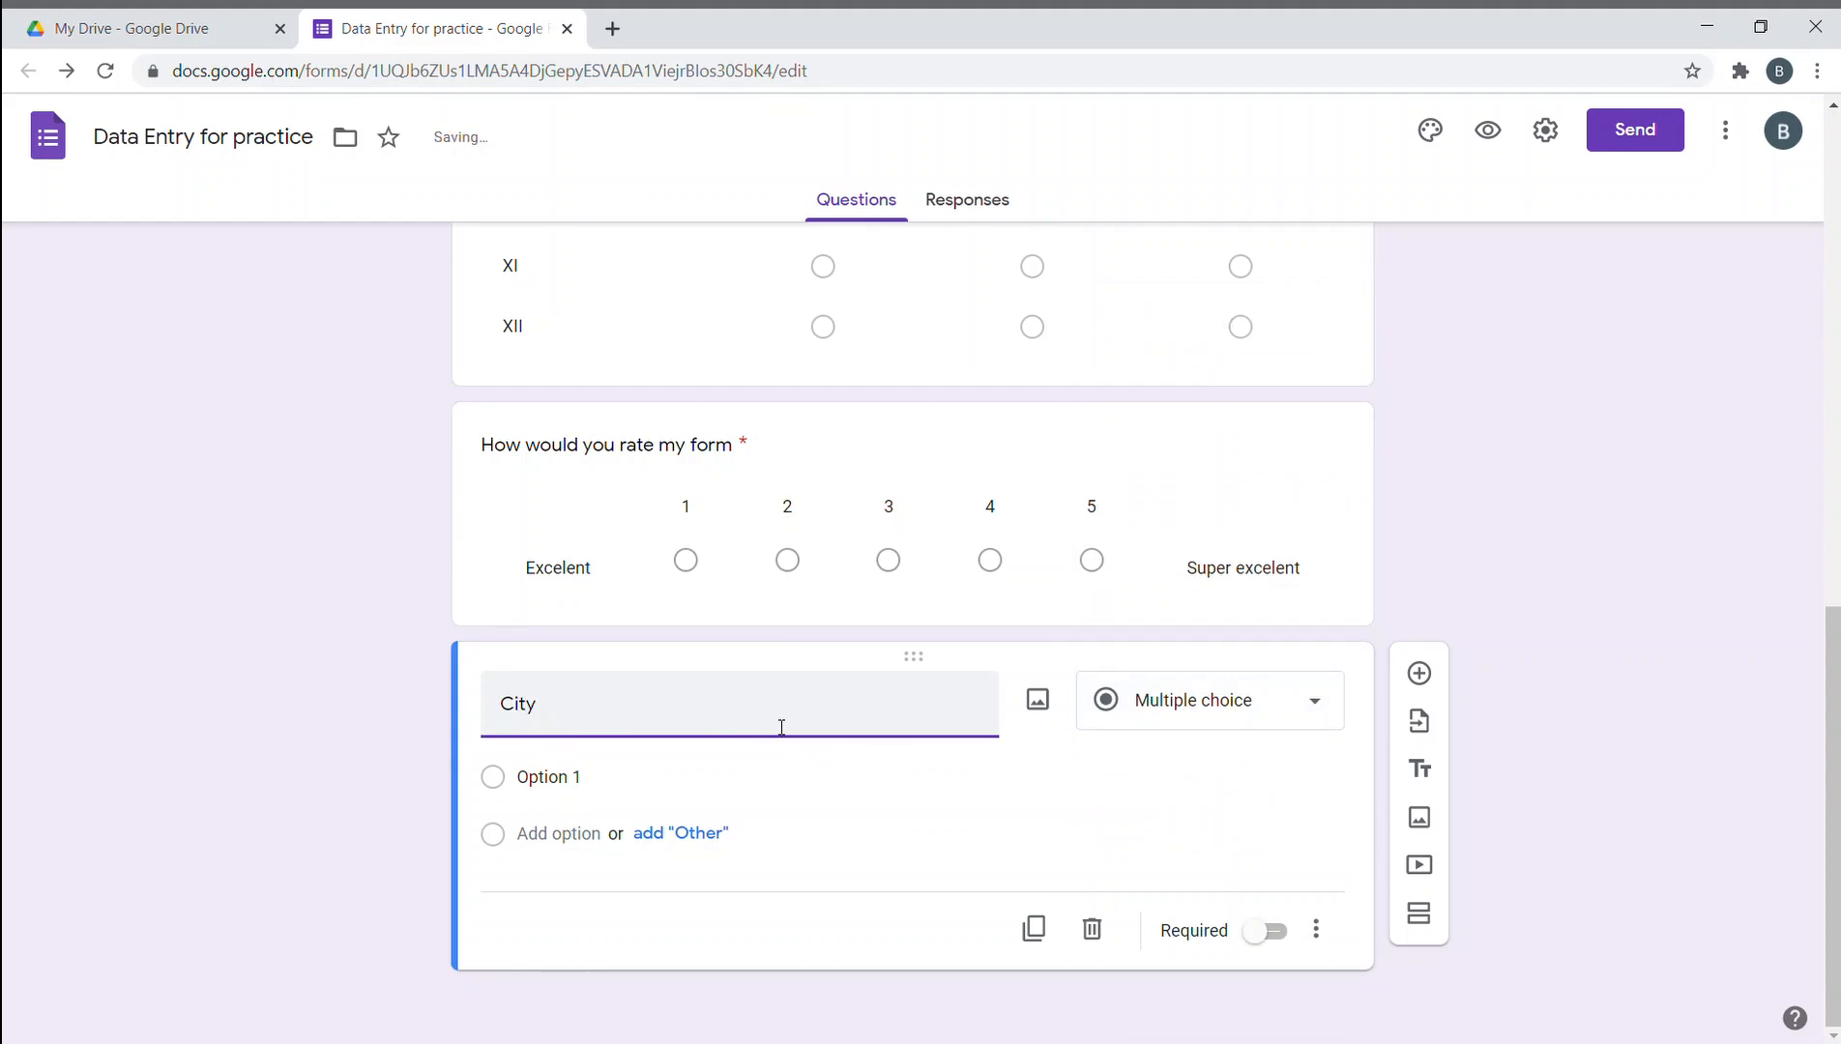
left_click(1261, 761)
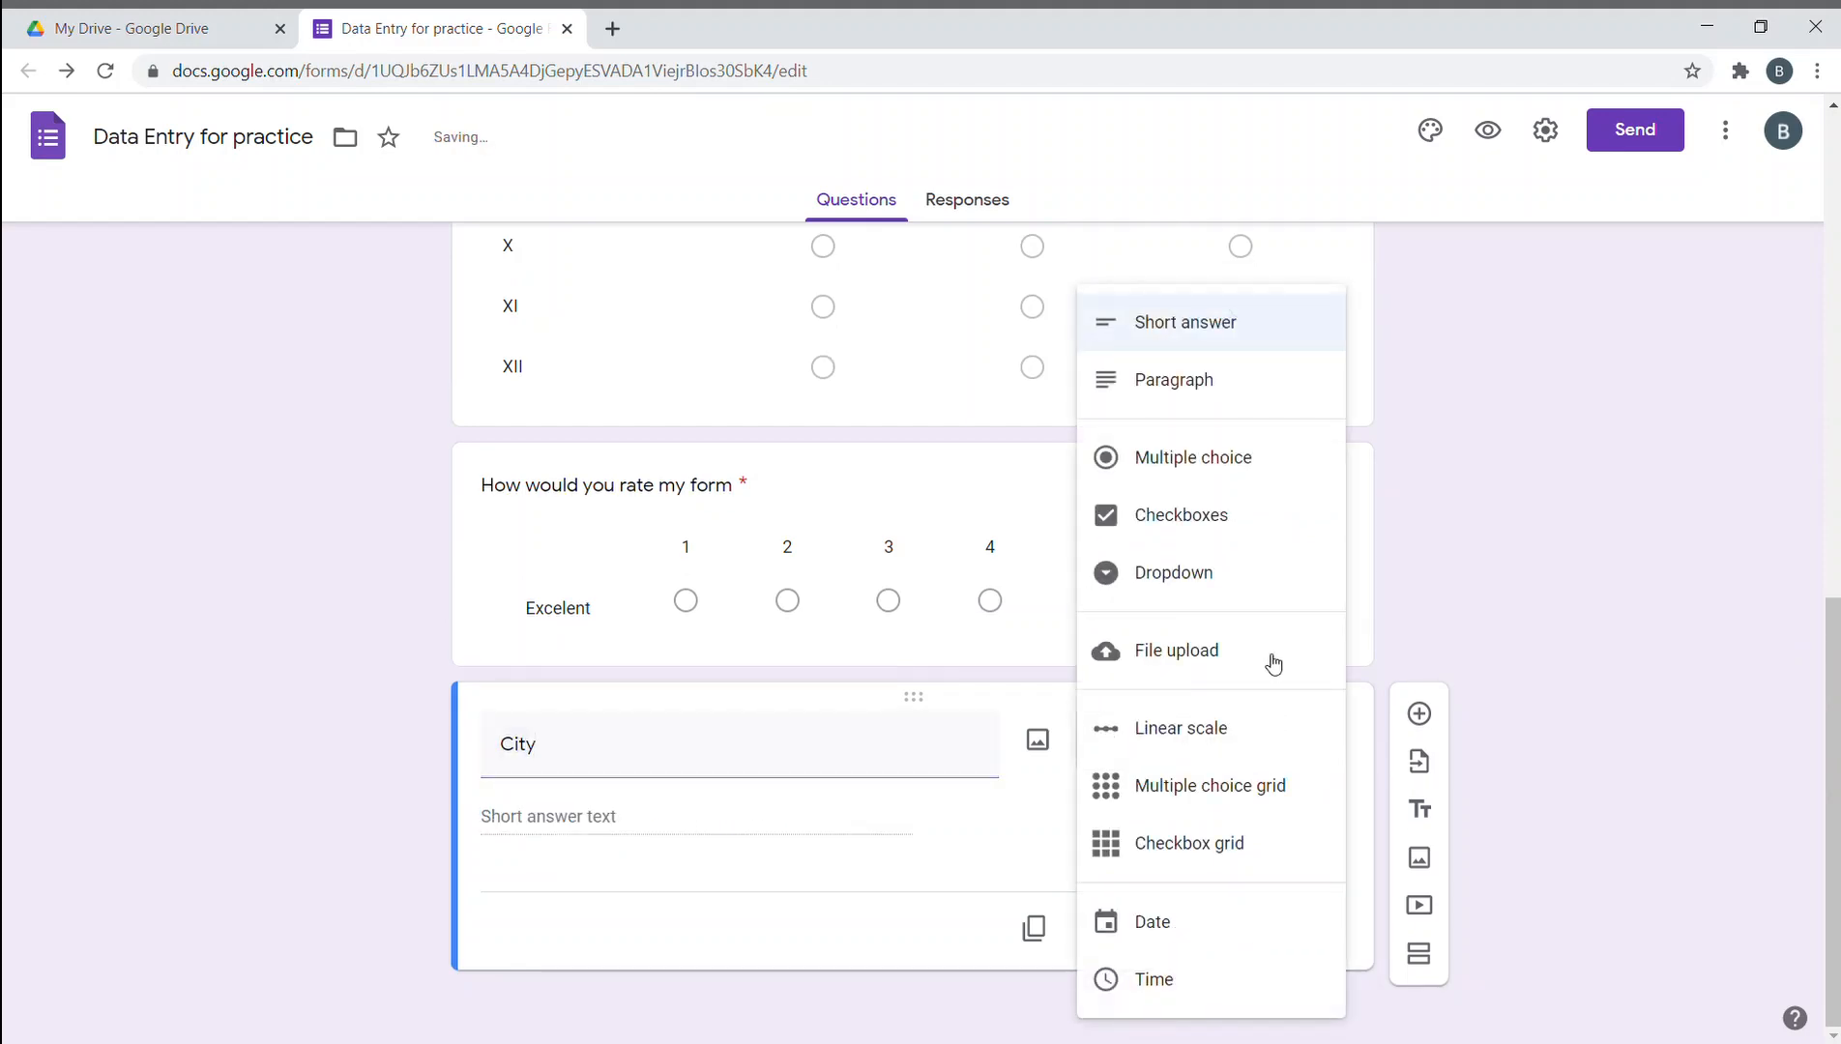
left_click(1213, 452)
- Enter options wardha, nagpur, akola, mumbai, nasik and add an Other choice
left_click(700, 824)
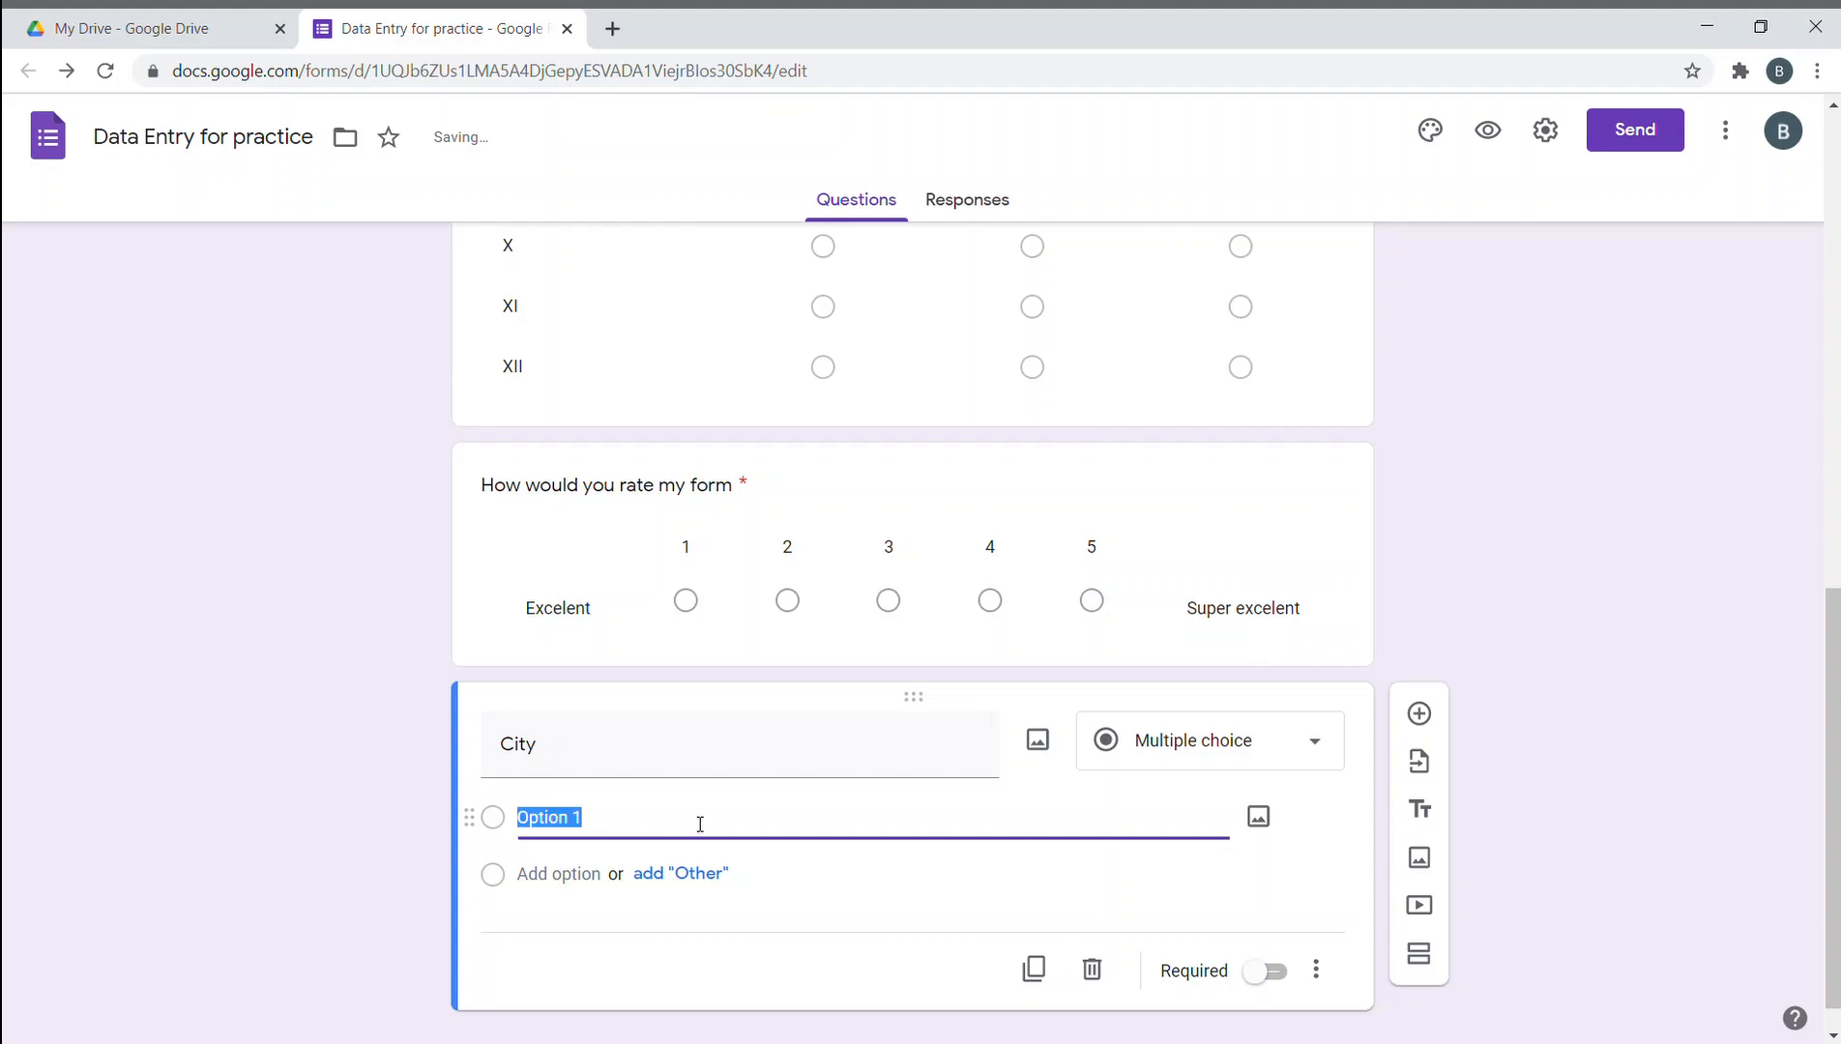
type("wardha")
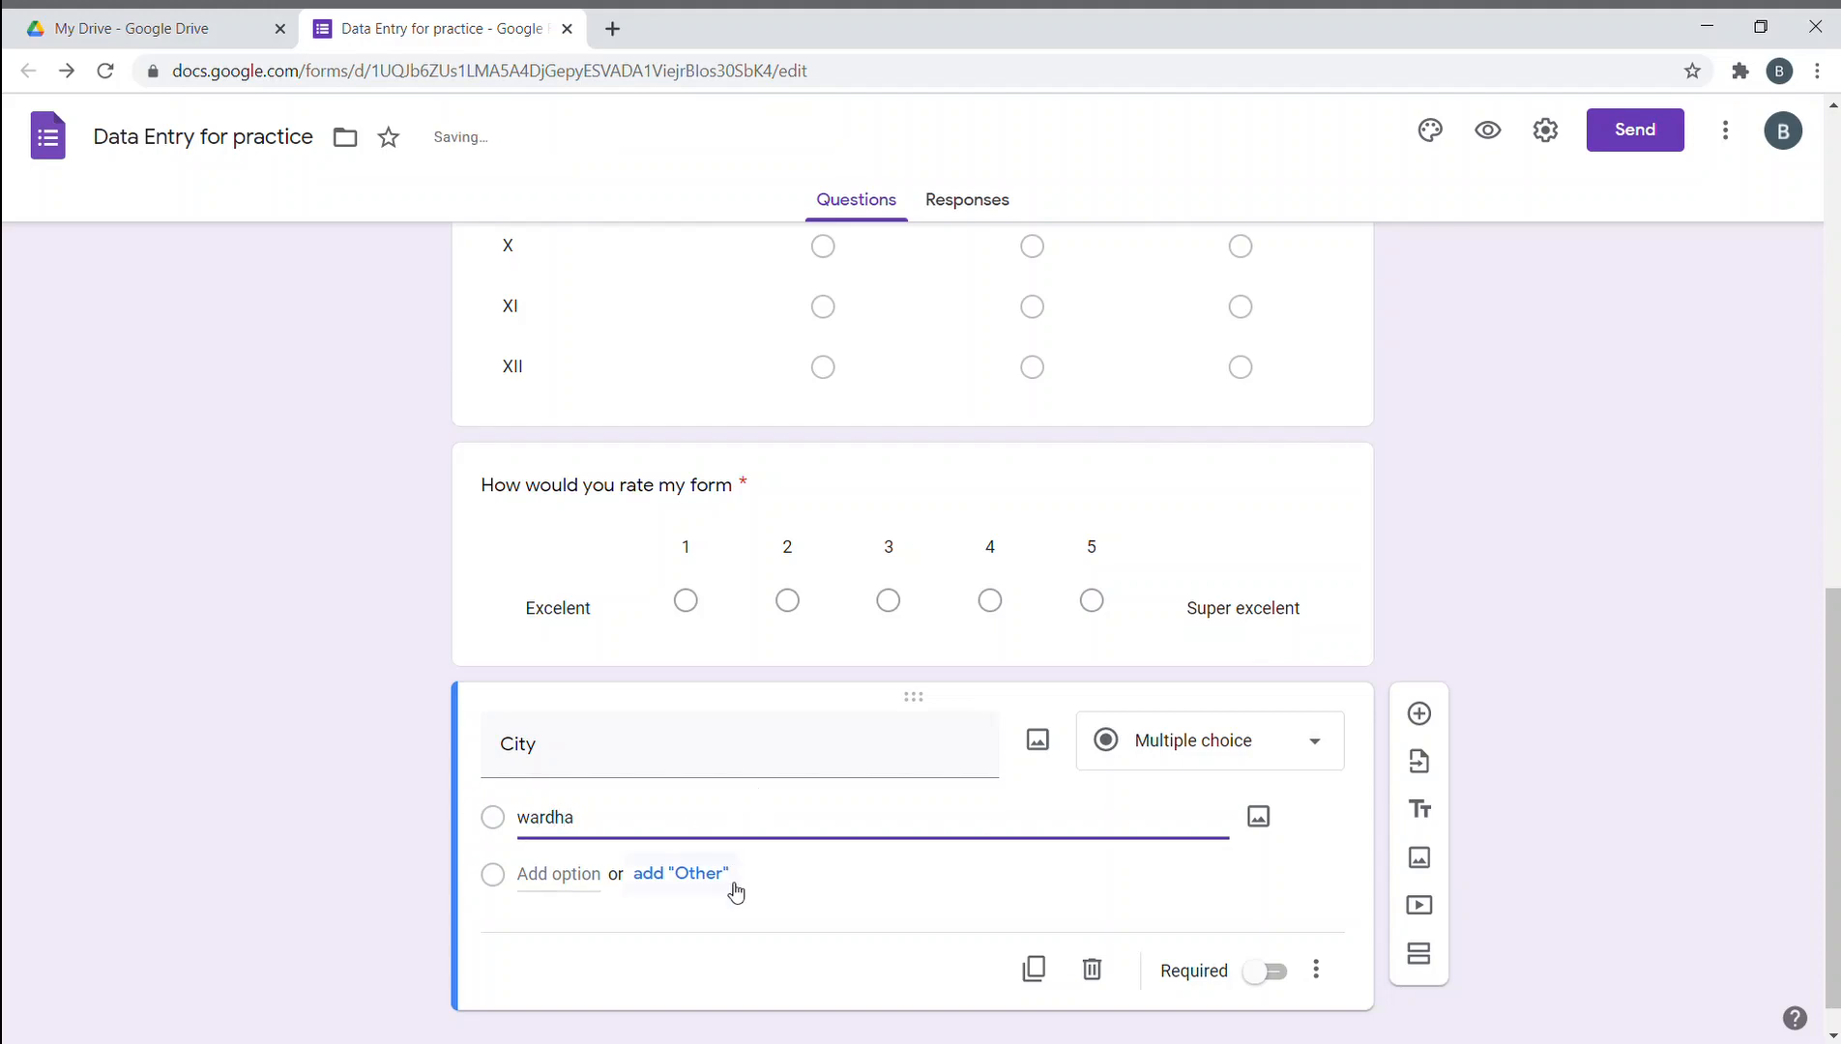
left_click(606, 880)
type("nag")
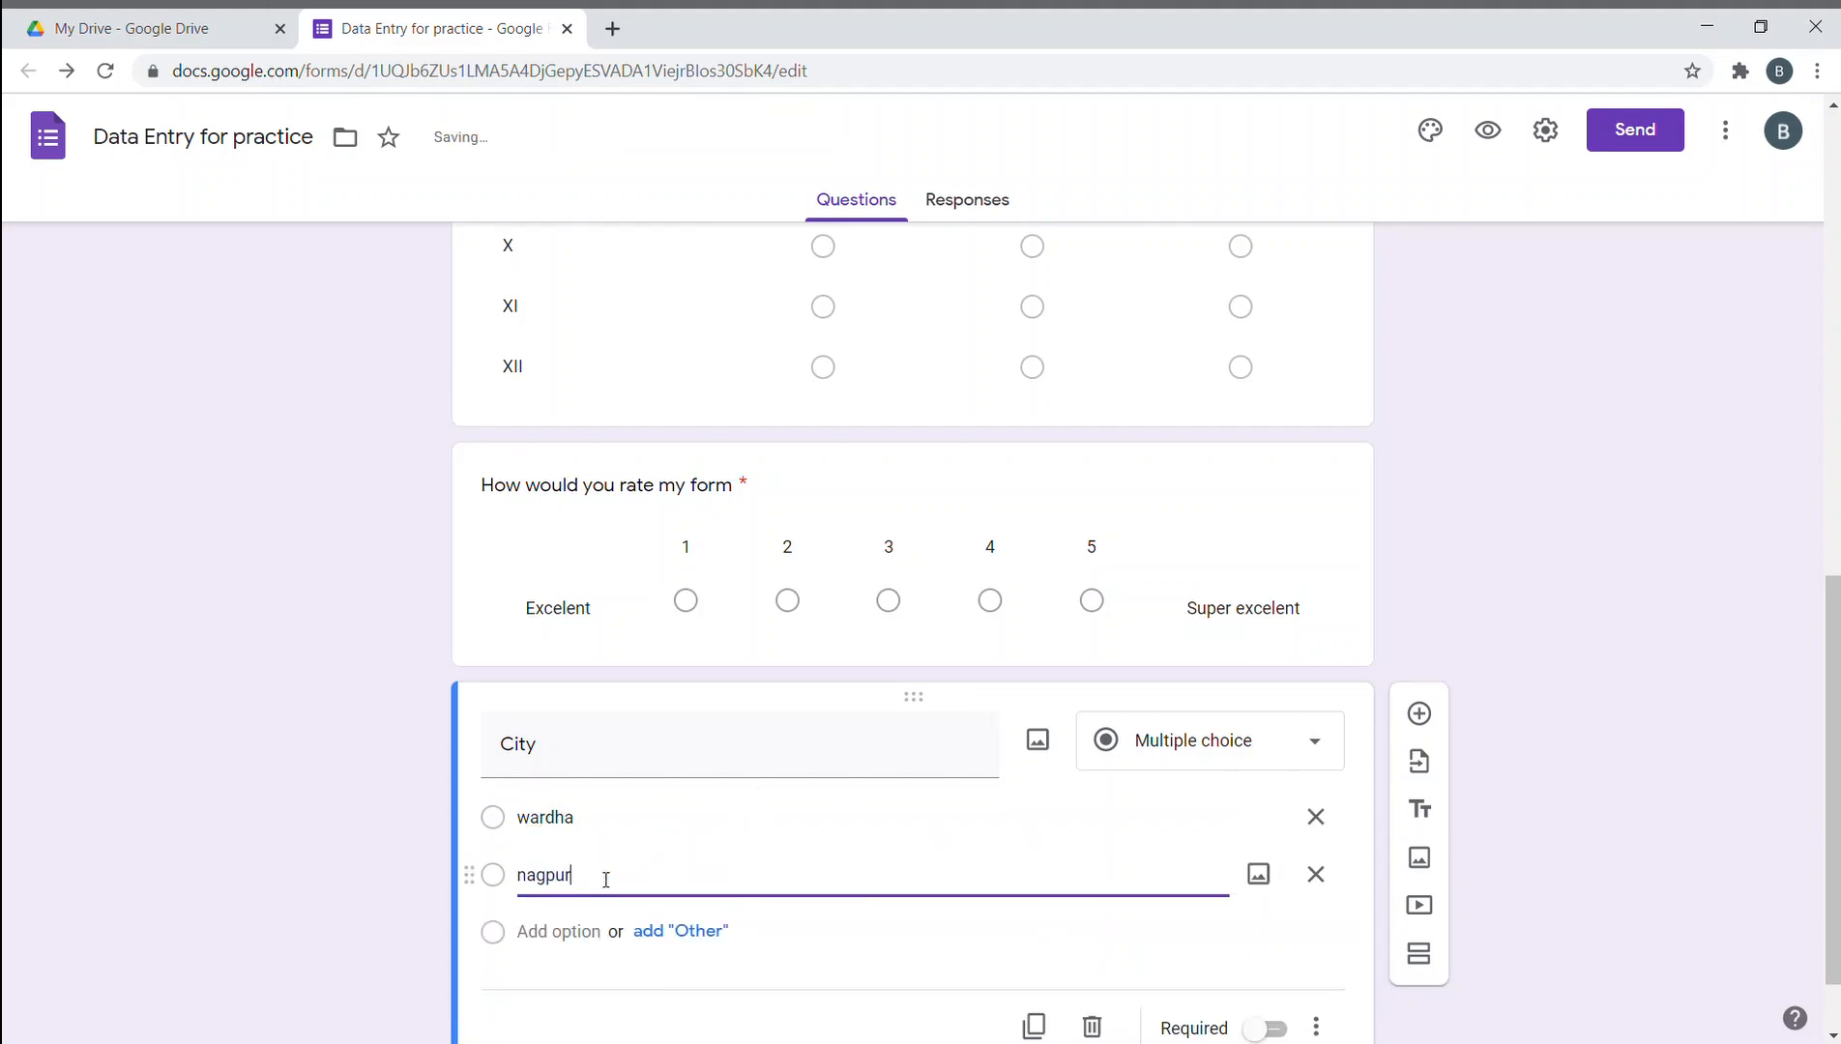
type("pur")
left_click(566, 933)
left_click(565, 932)
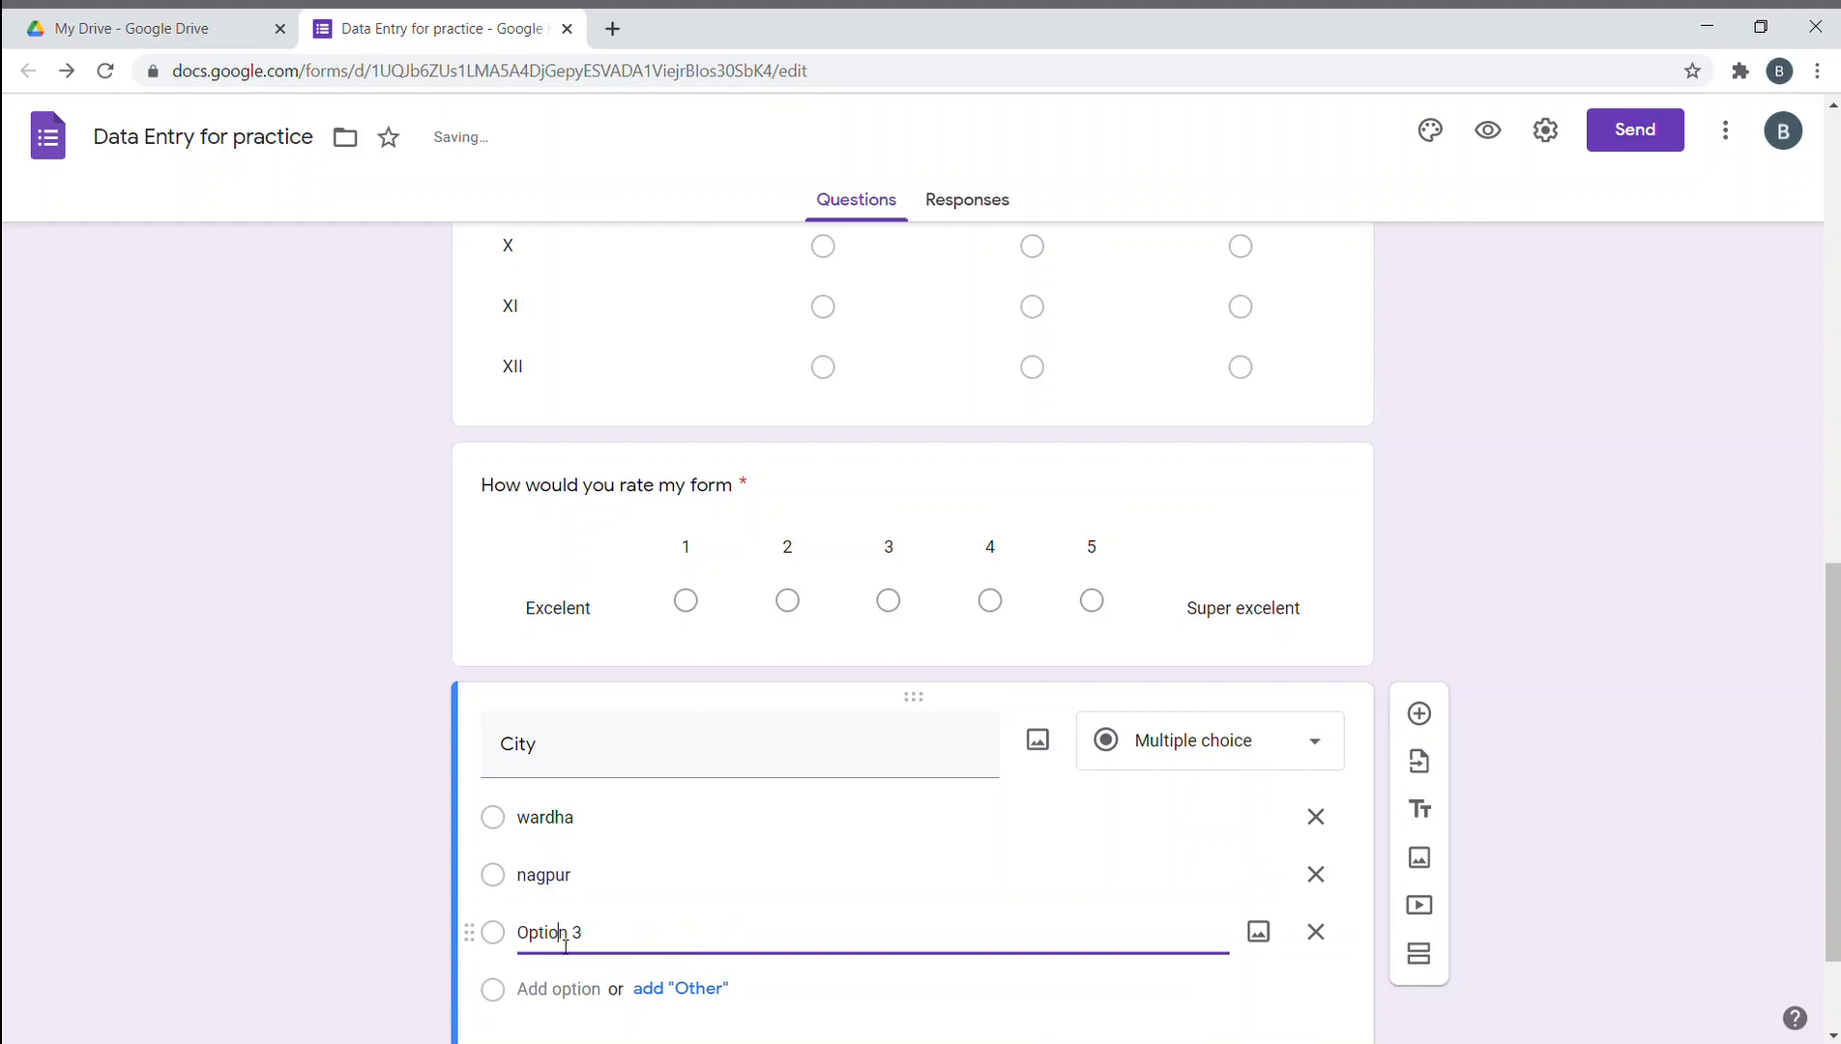
left_click(626, 955)
type("akola")
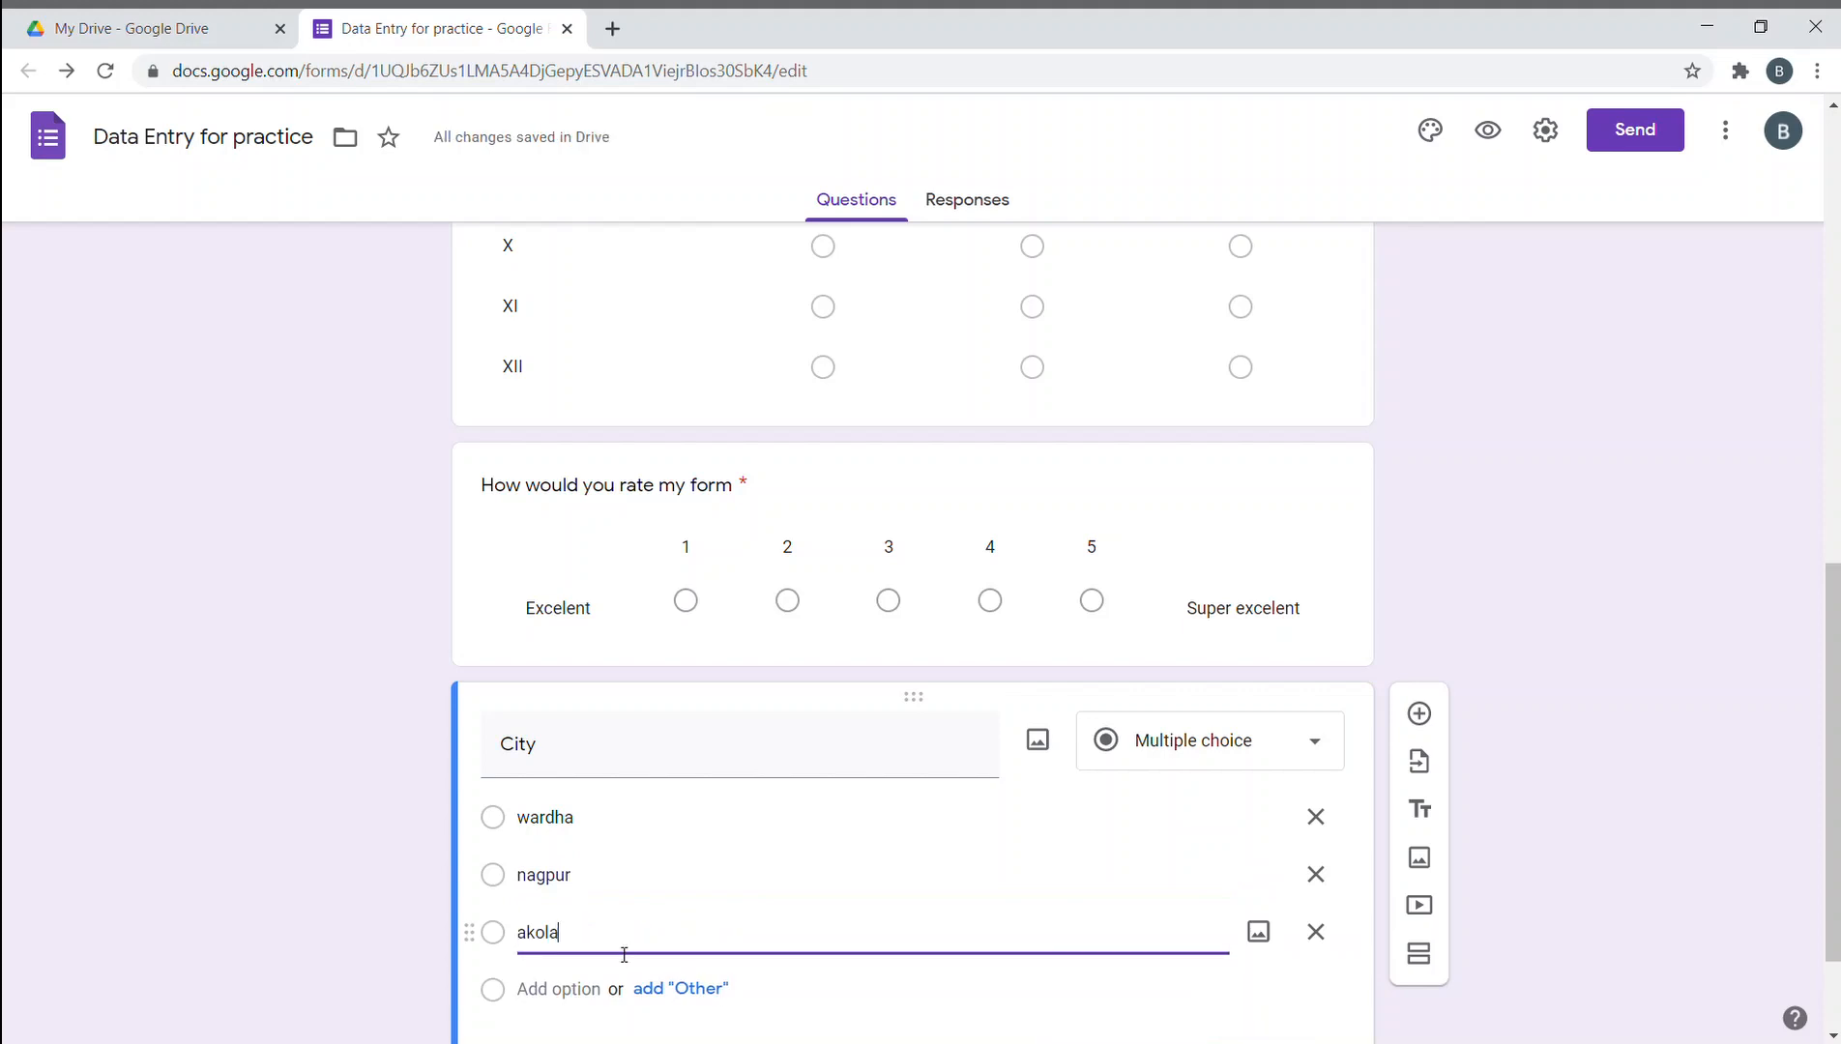
left_click(578, 989)
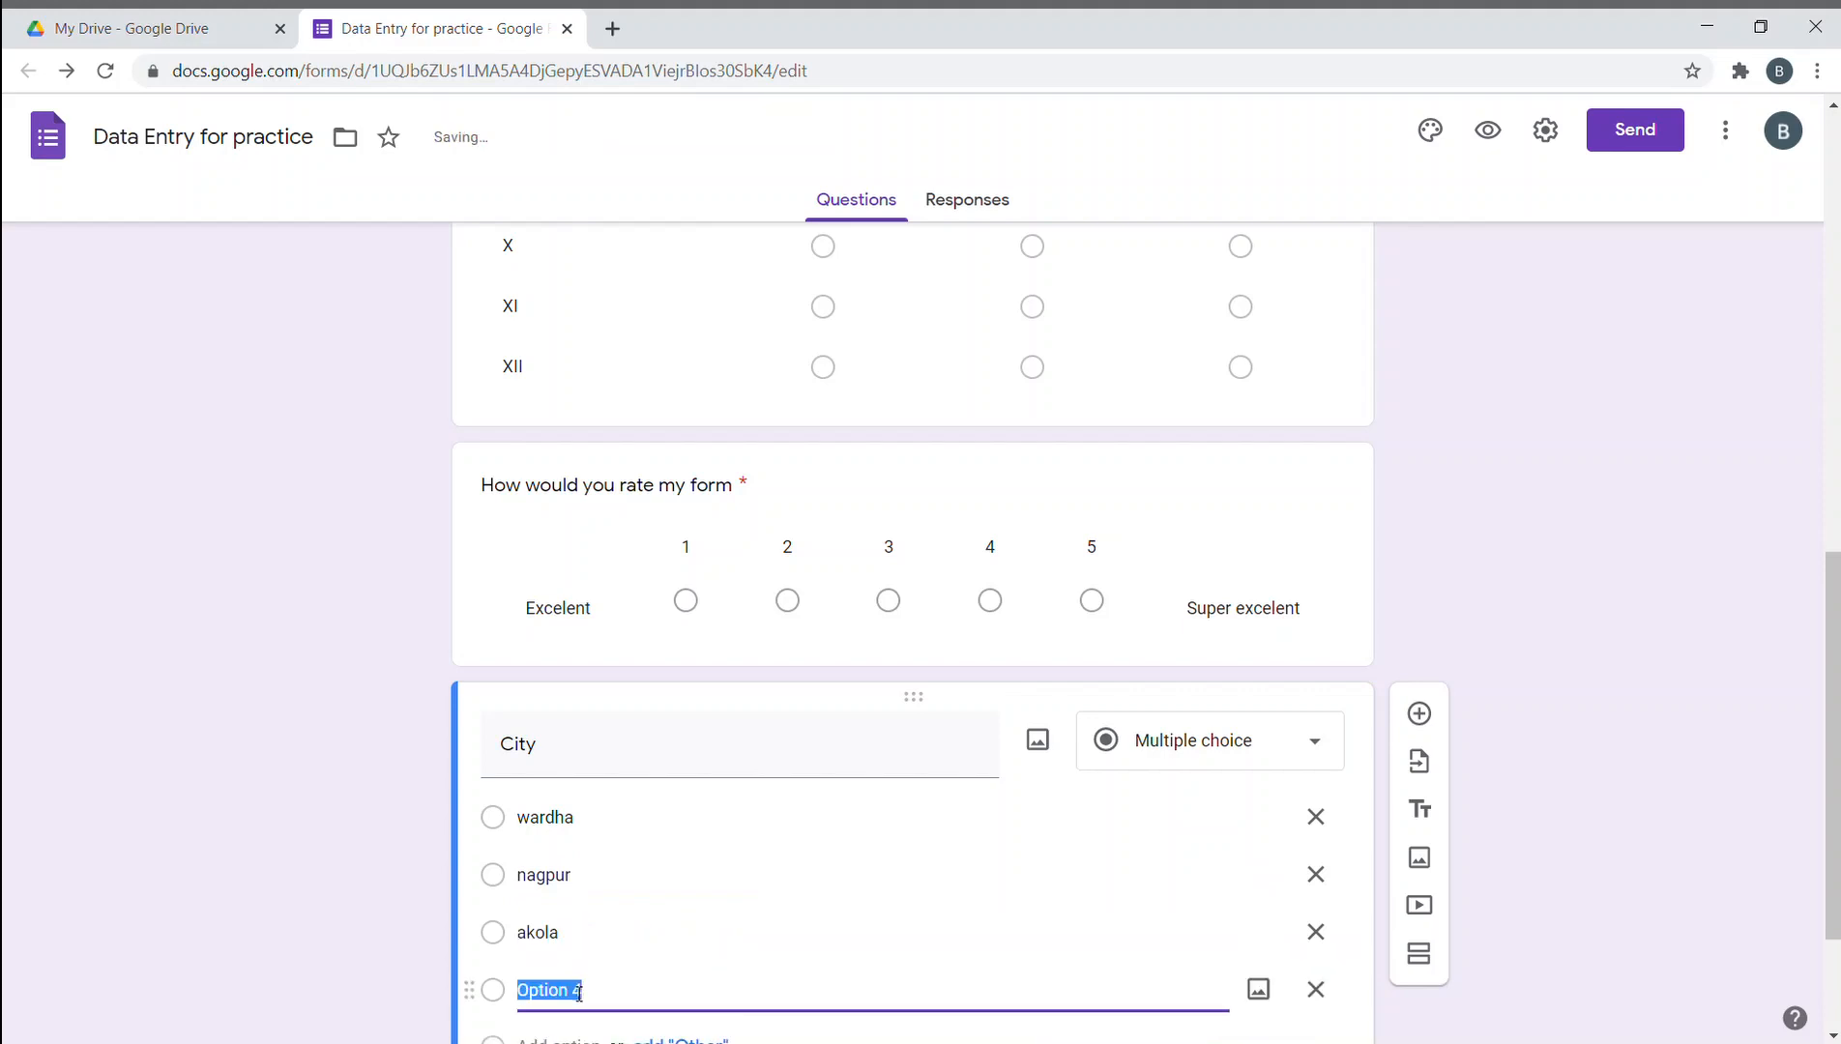
type("mum")
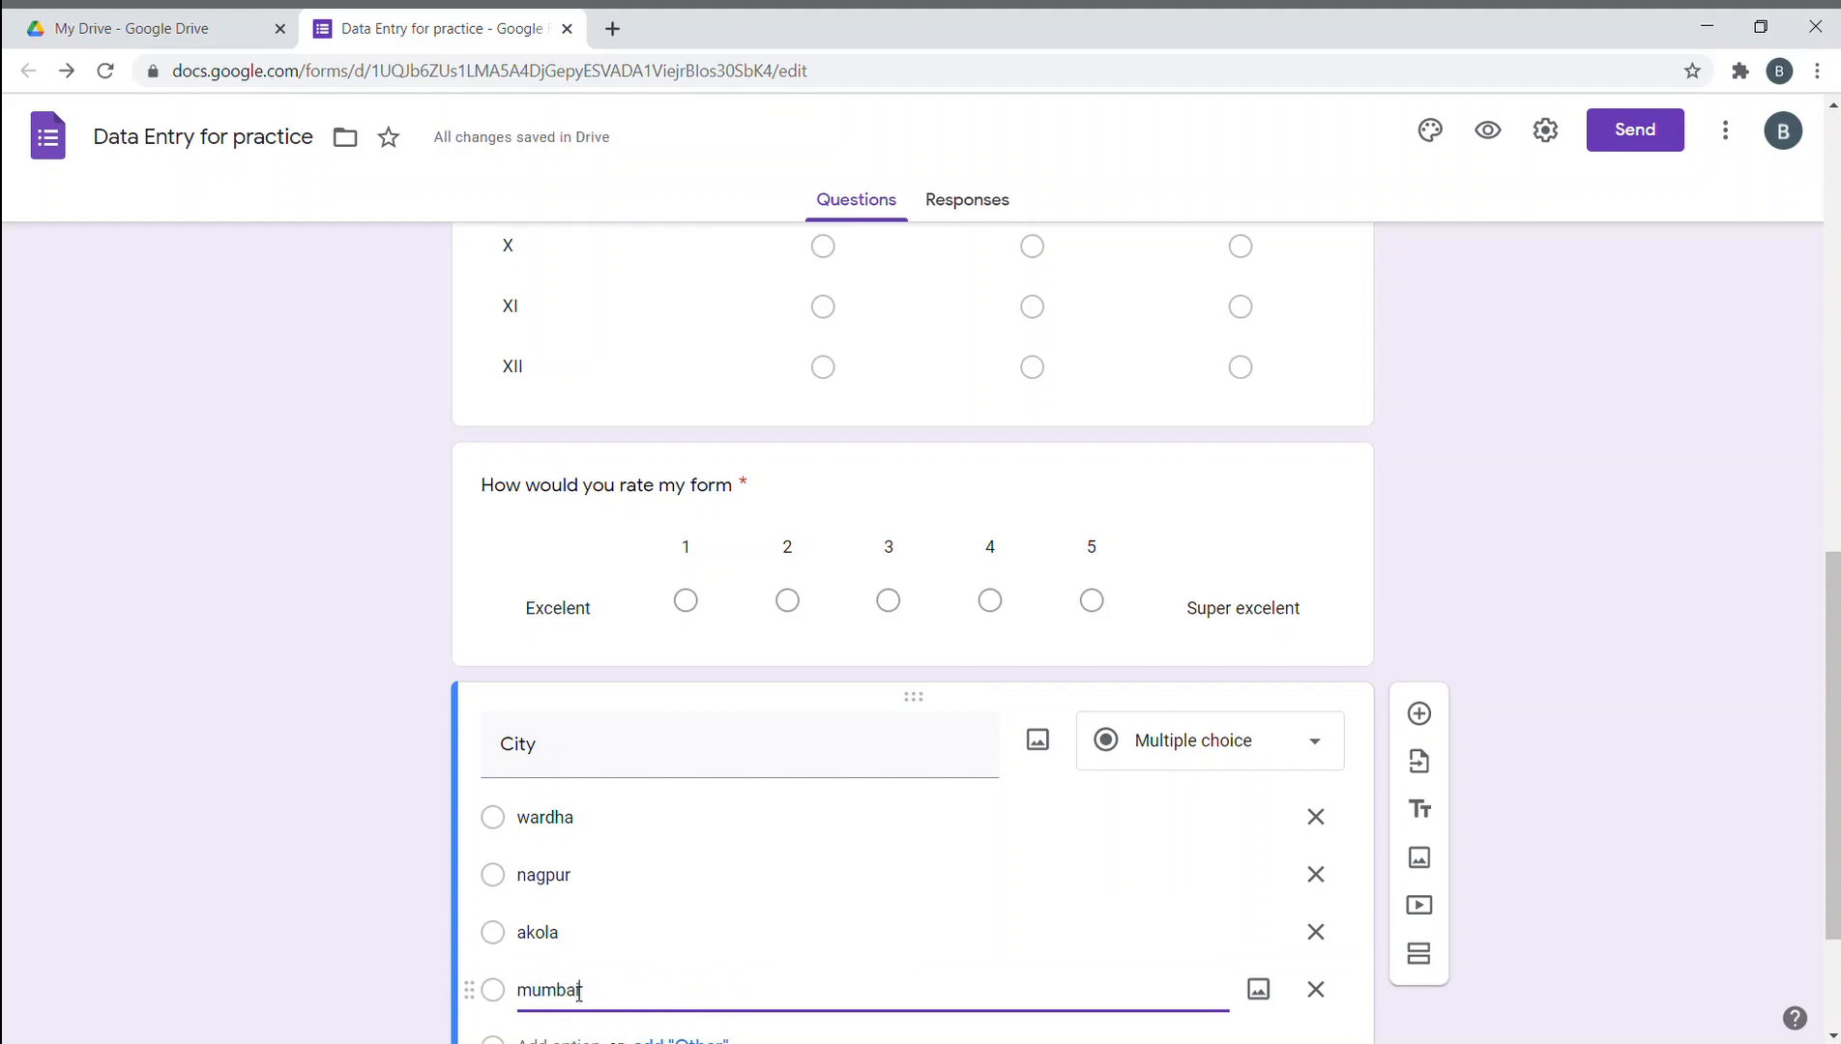
type("bai")
scroll(572, 928, "down", 2)
left_click(568, 836)
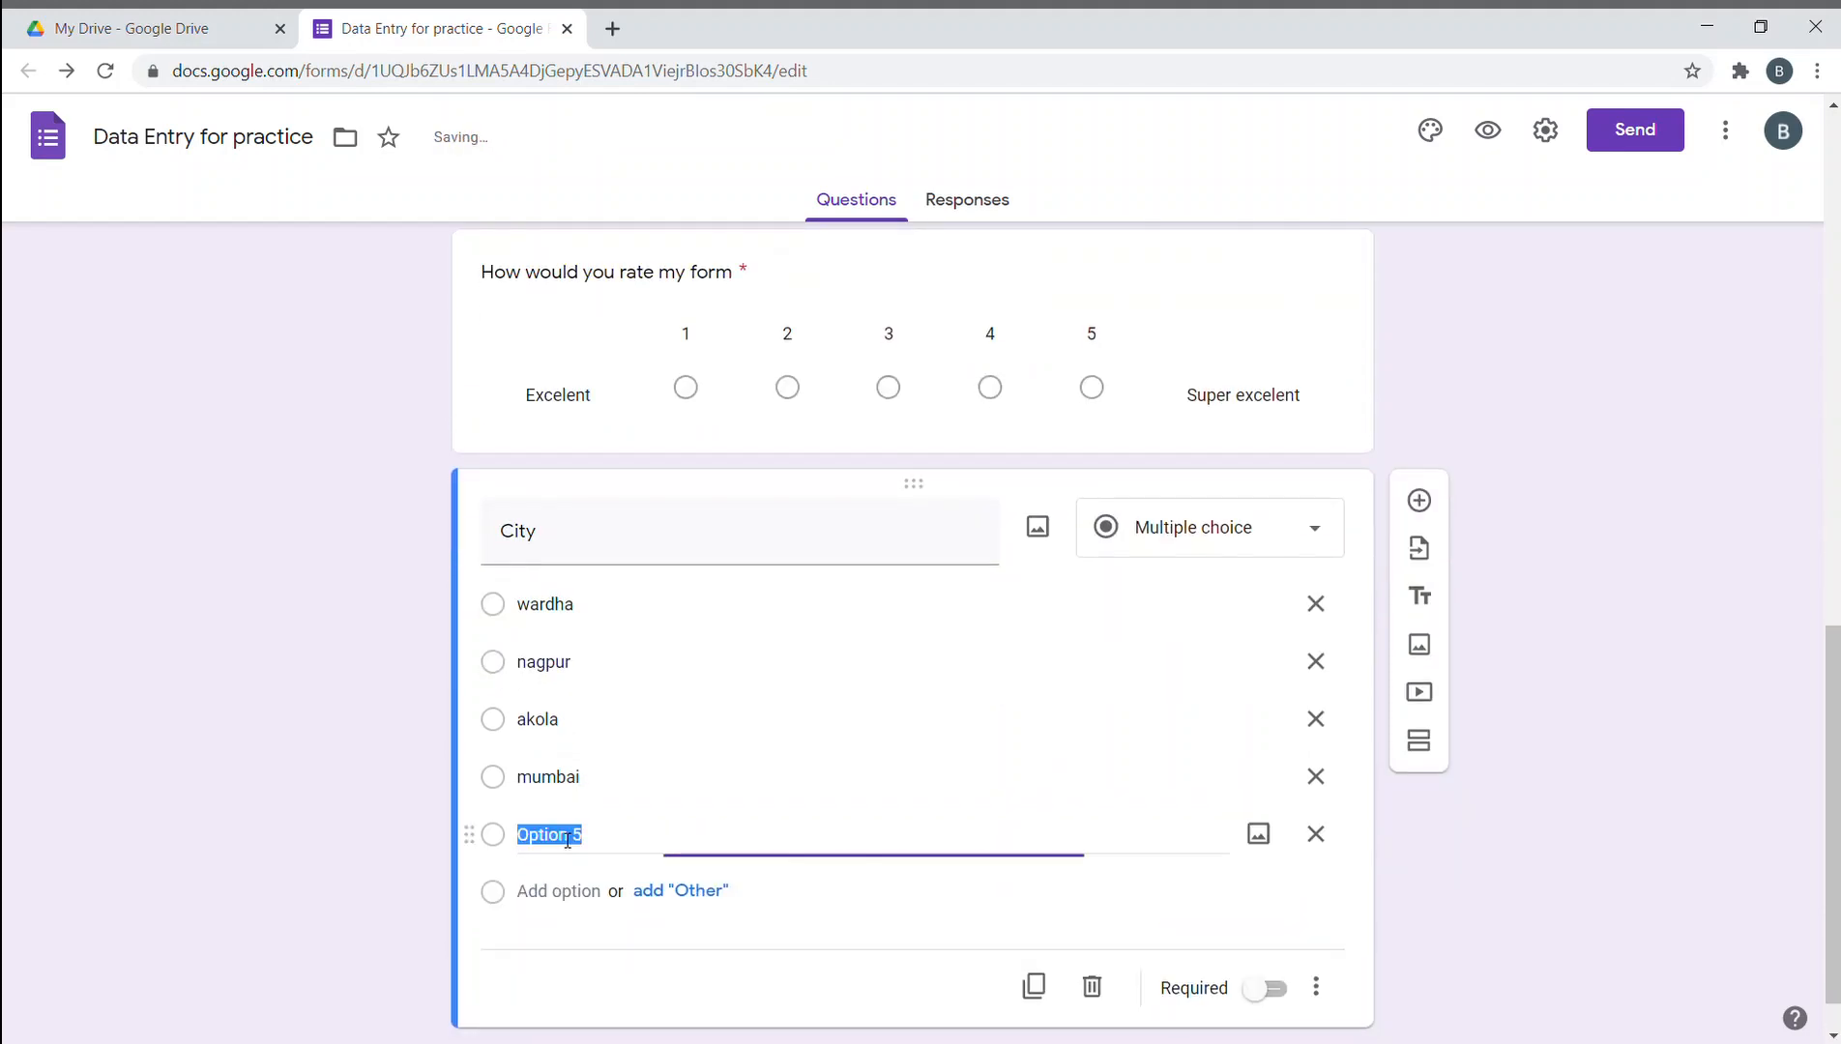
type("nasik")
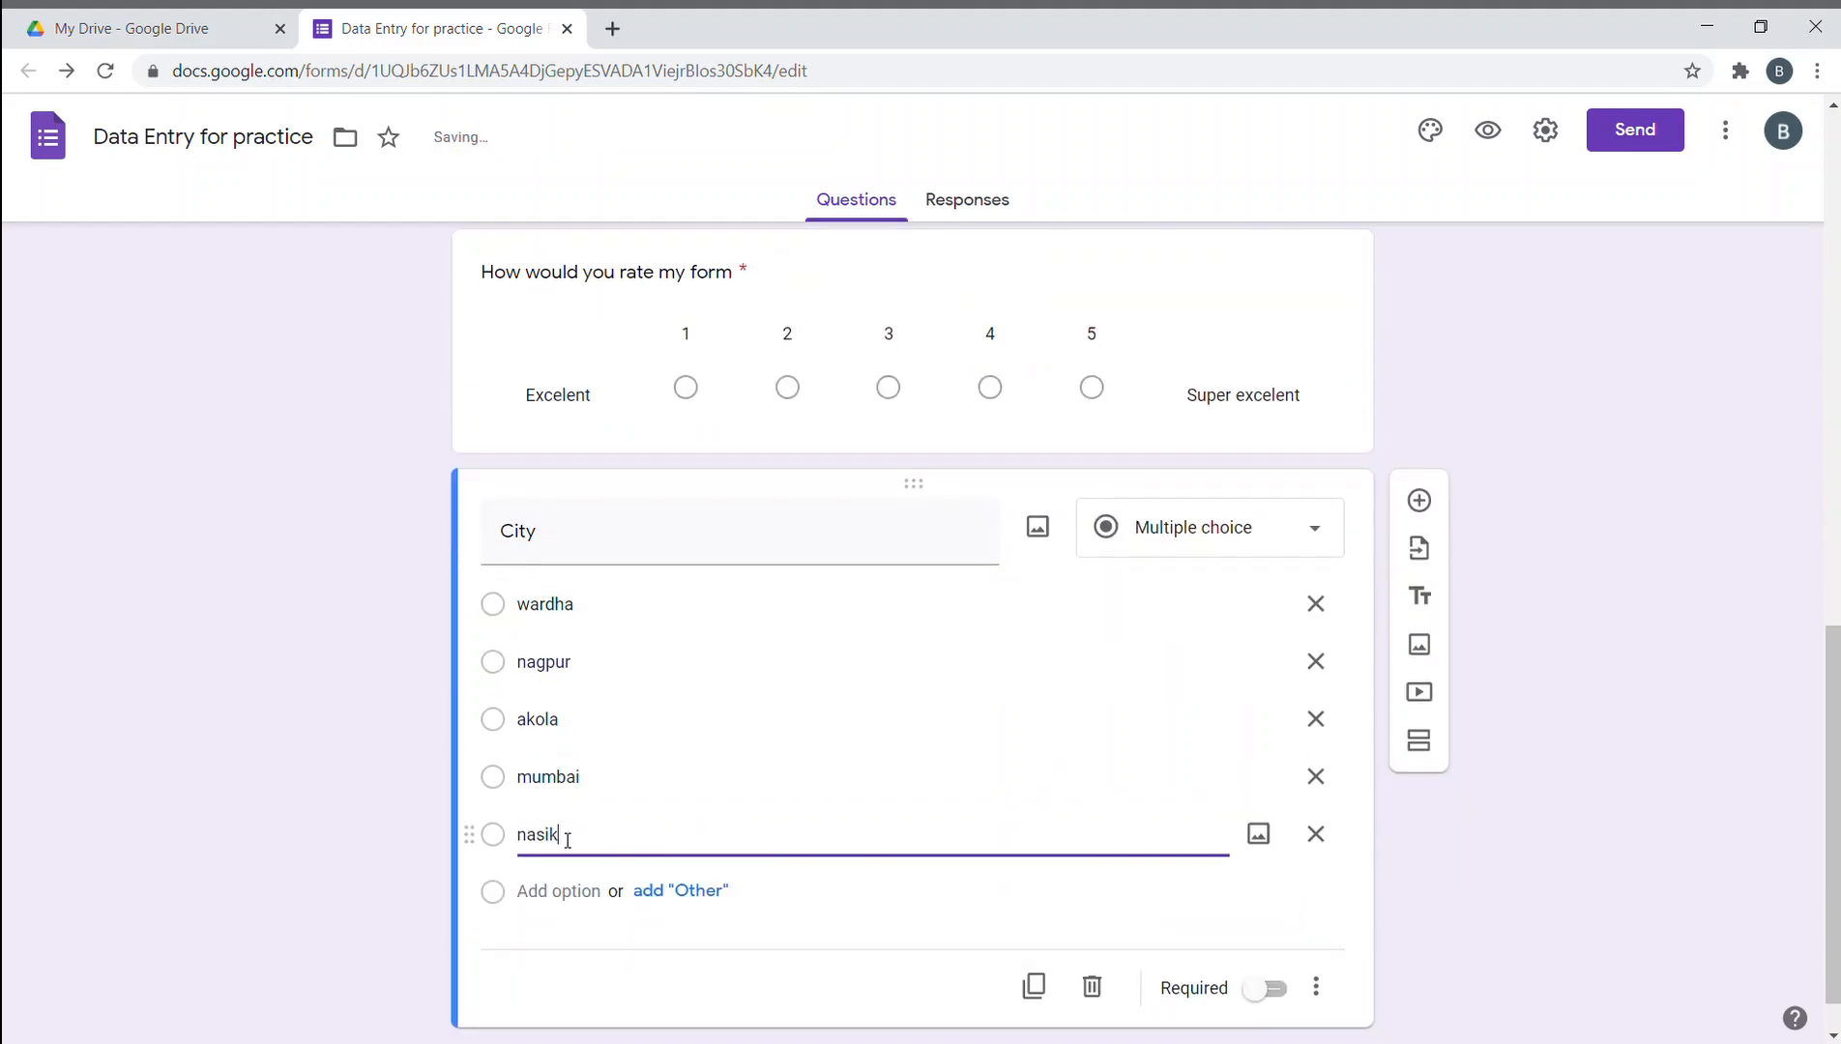
left_click(682, 890)
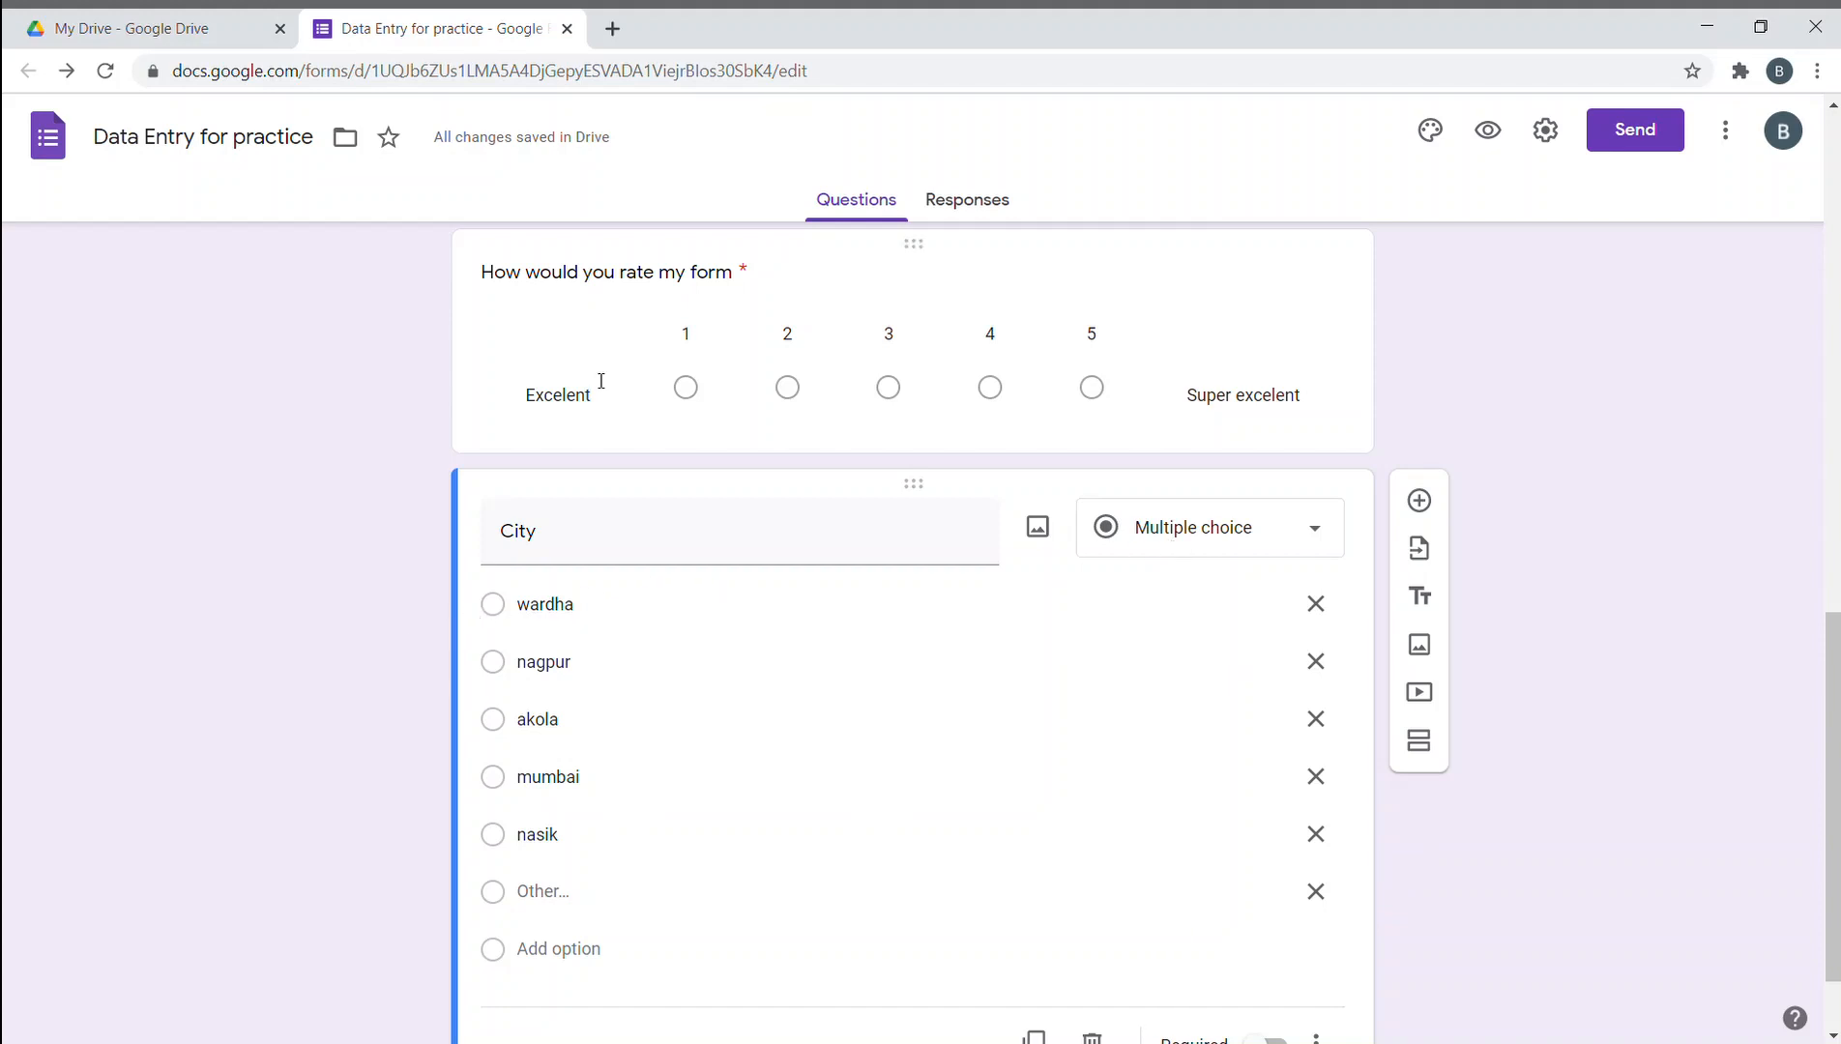
- Preview the collapsed City question, then reopen it for editing
left_click(486, 372)
scroll(491, 629, "down", 1)
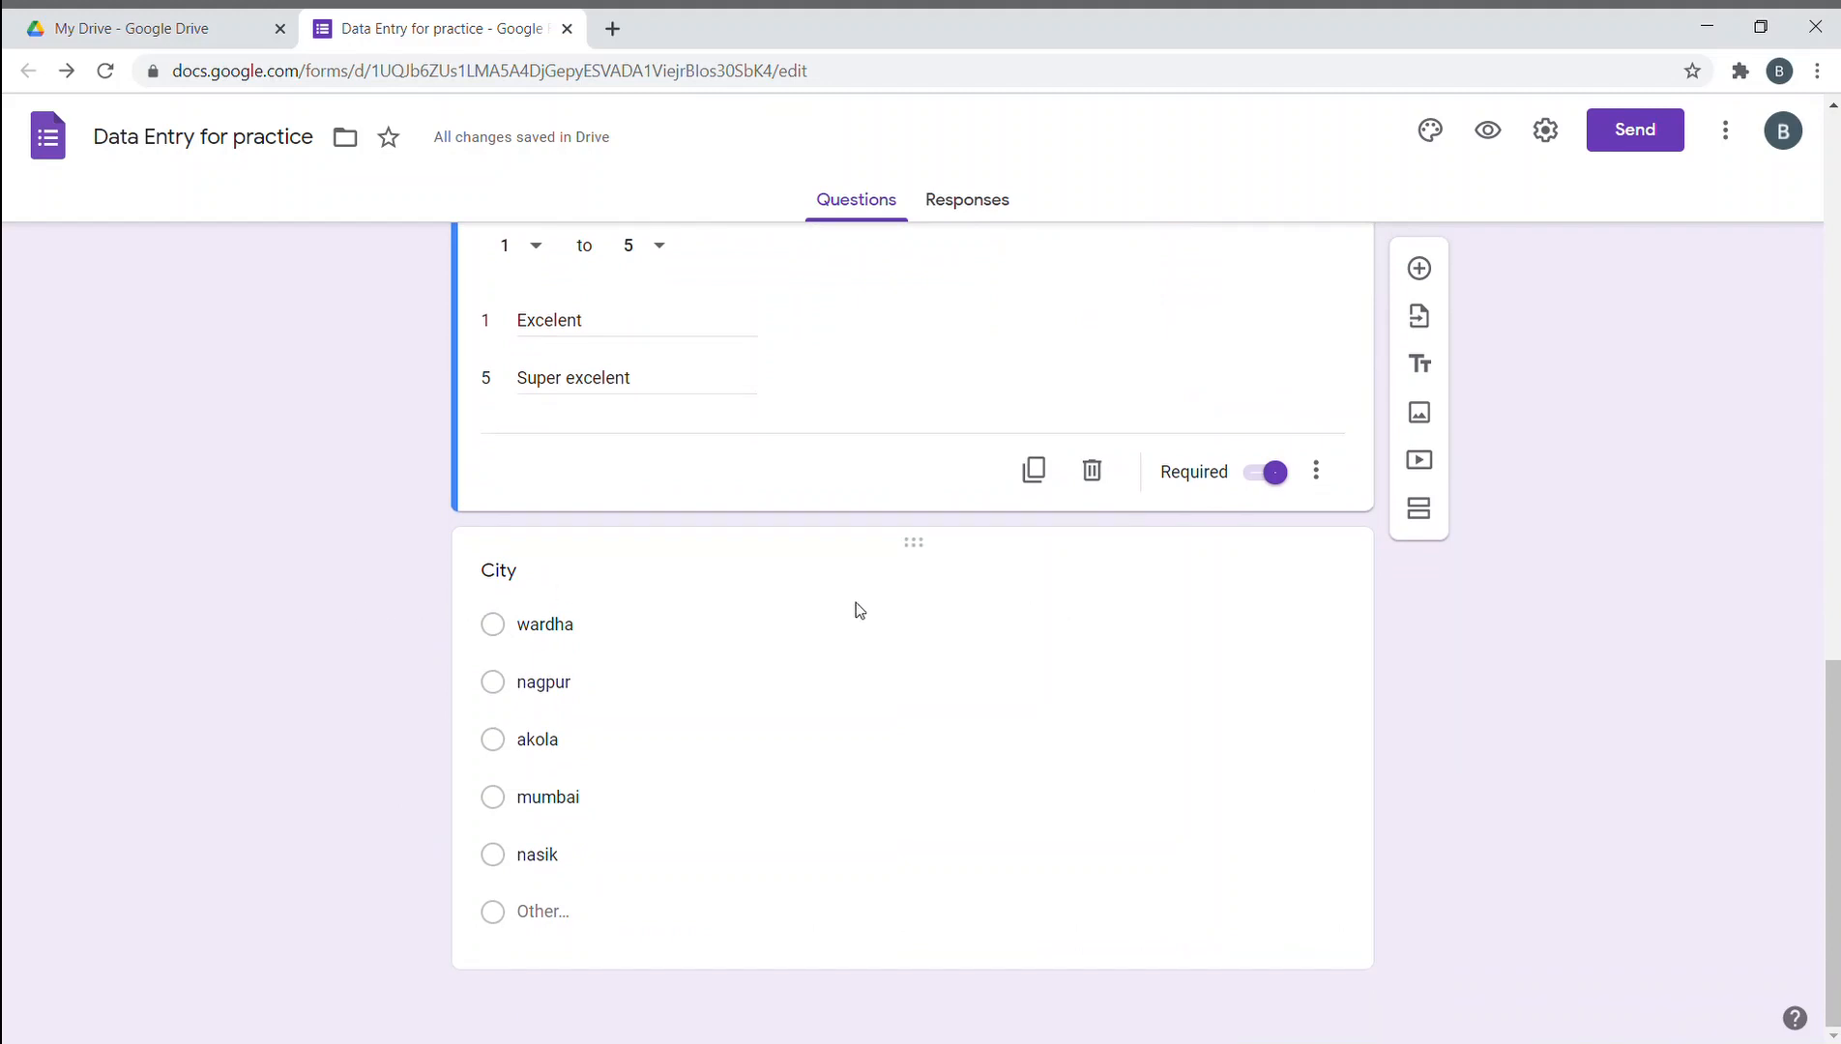
left_click(659, 568)
- Change the City question to required checkboxes
left_click(1226, 411)
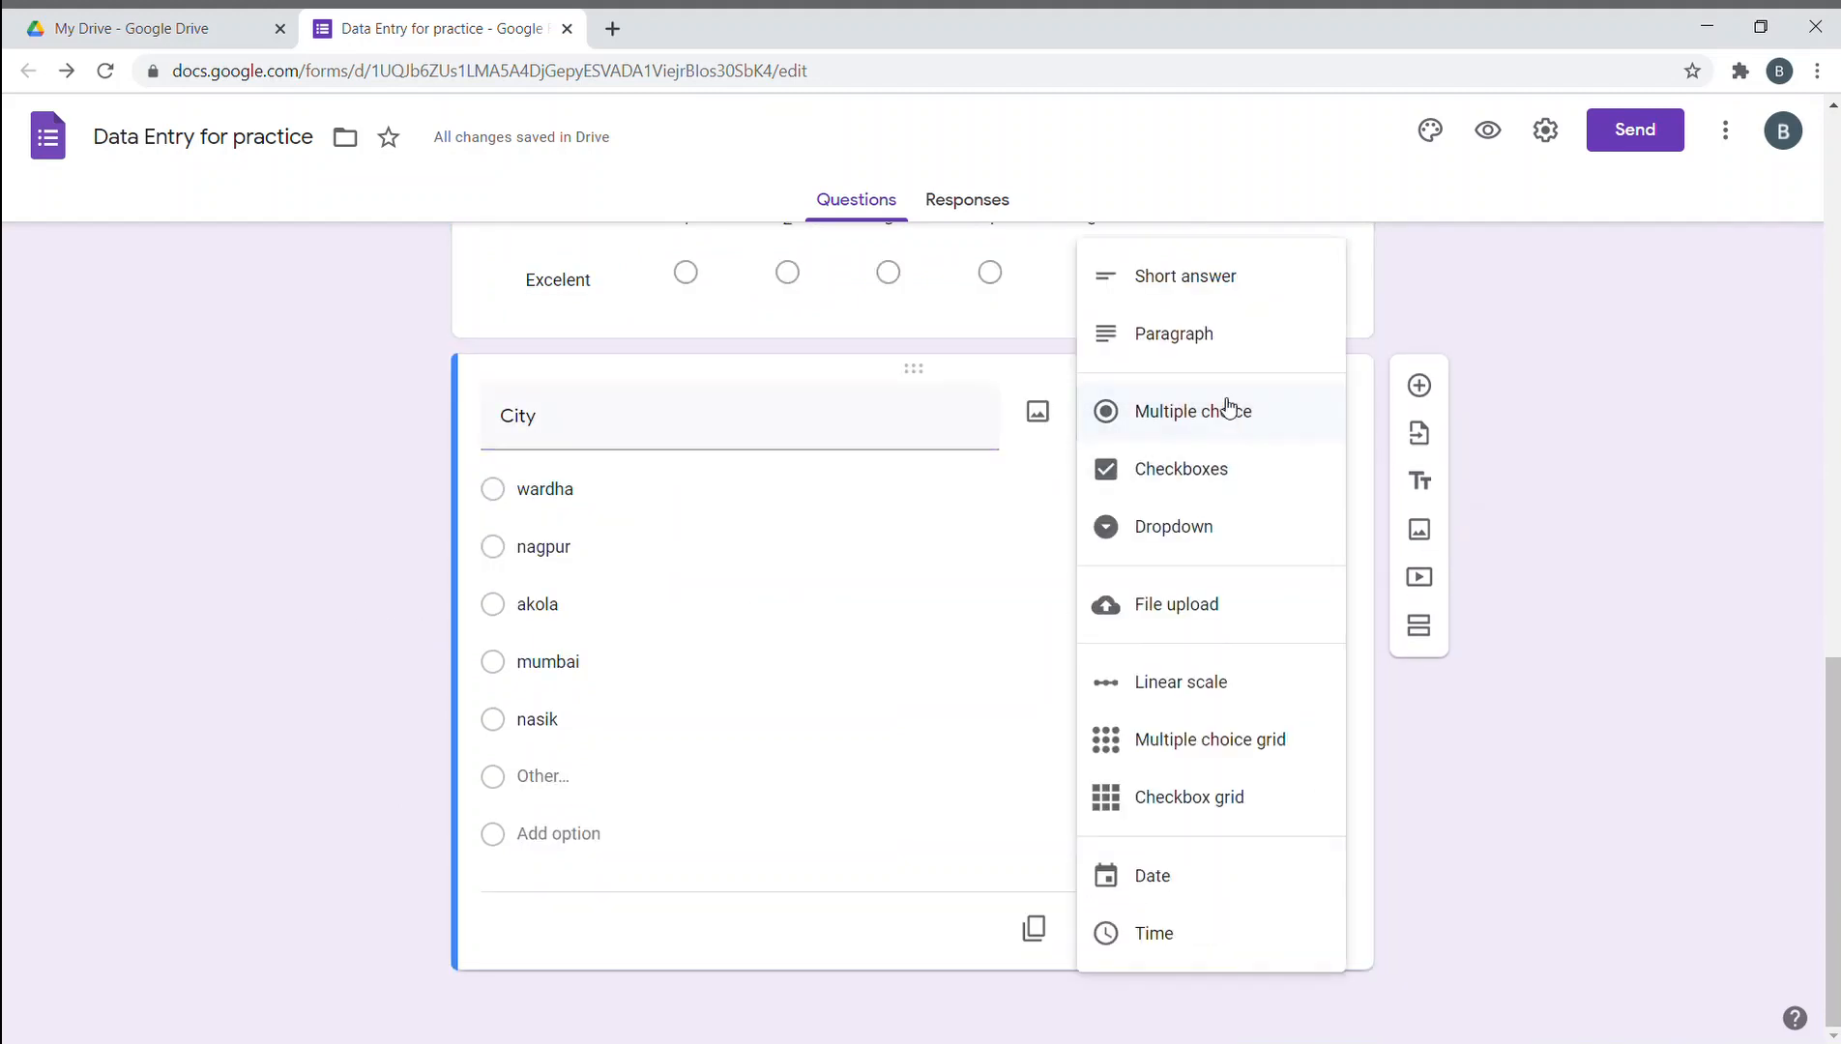
left_click(1201, 473)
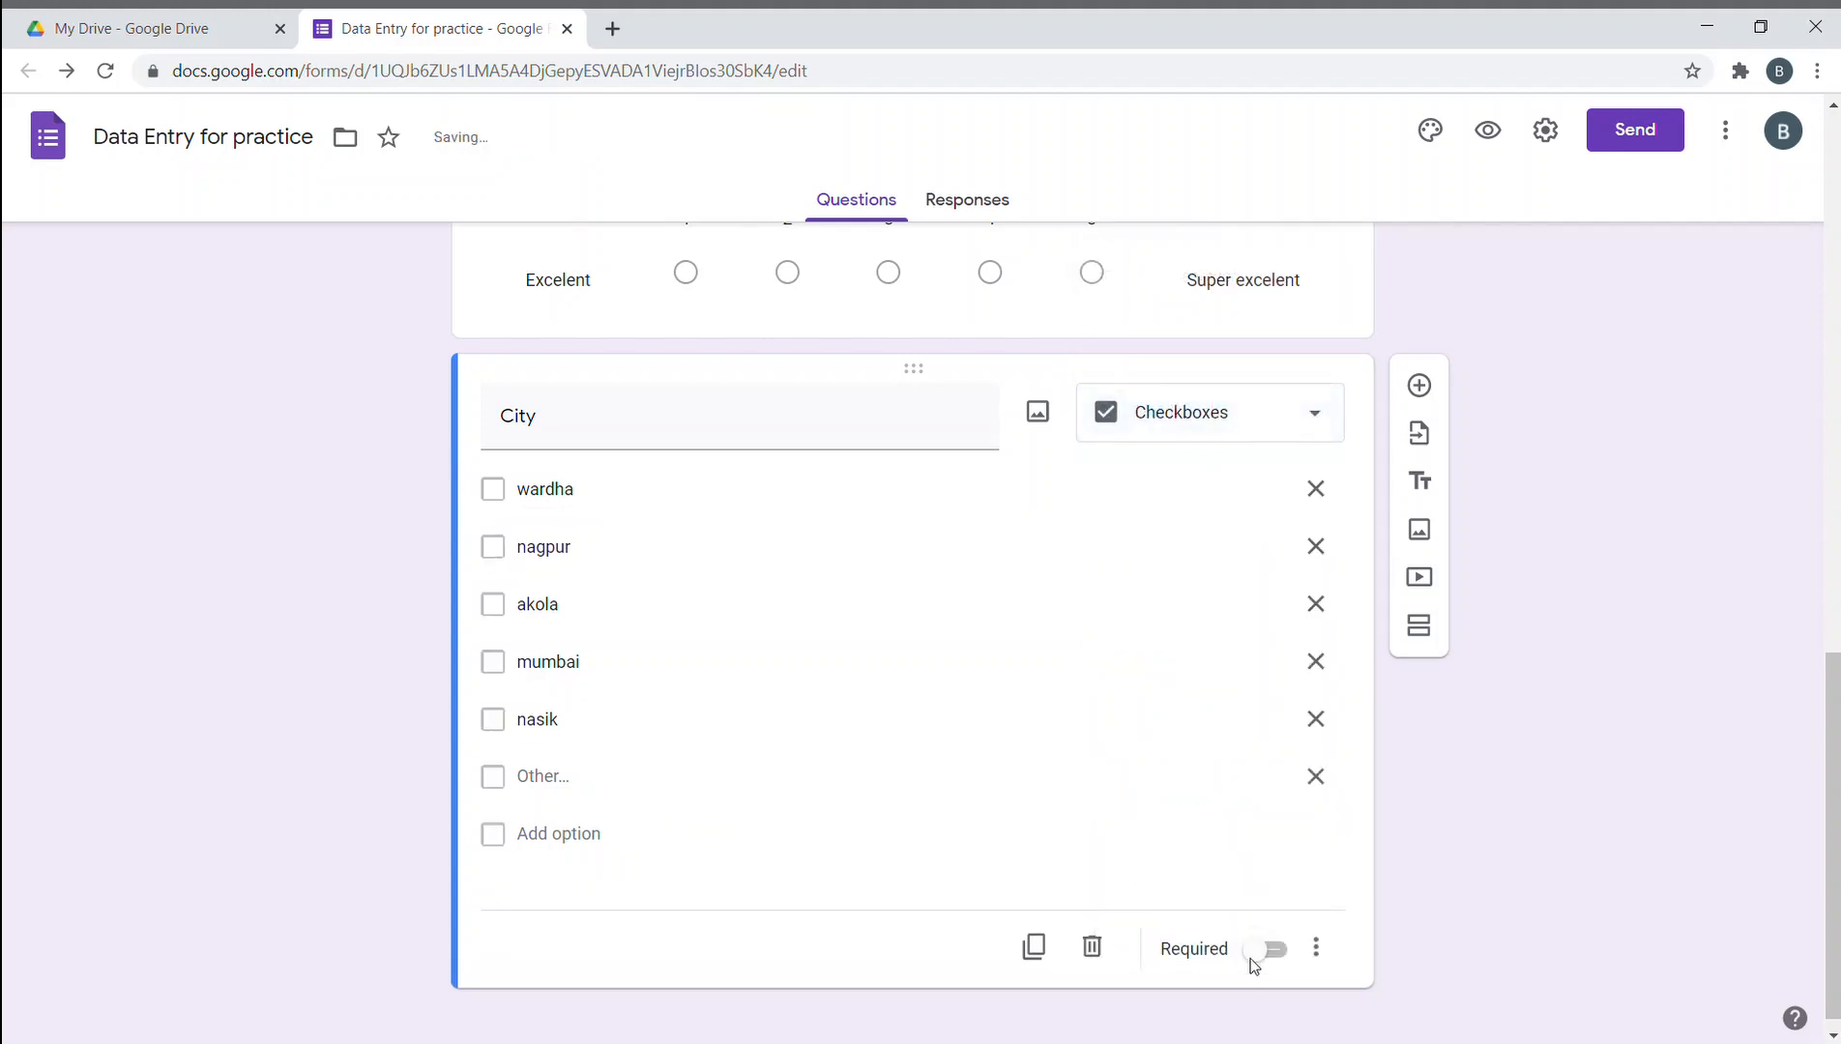
left_click(1250, 958)
left_click(490, 333)
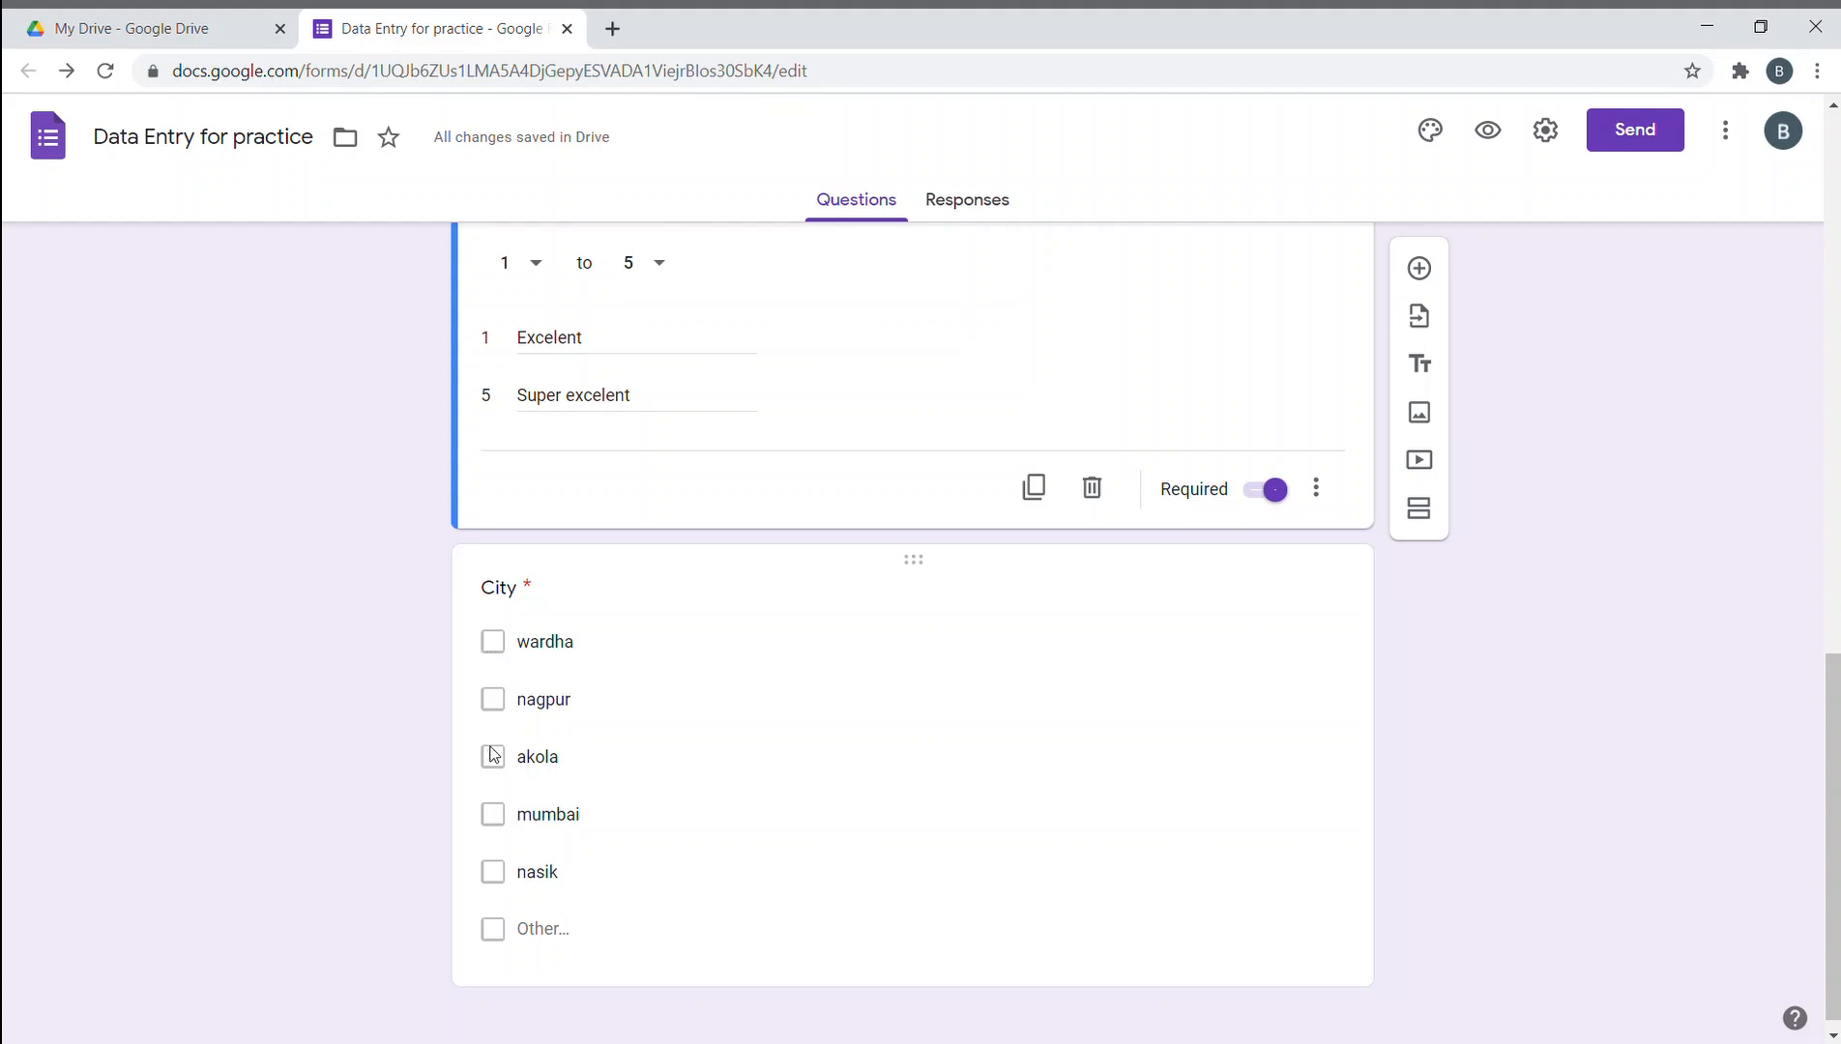
left_click(521, 581)
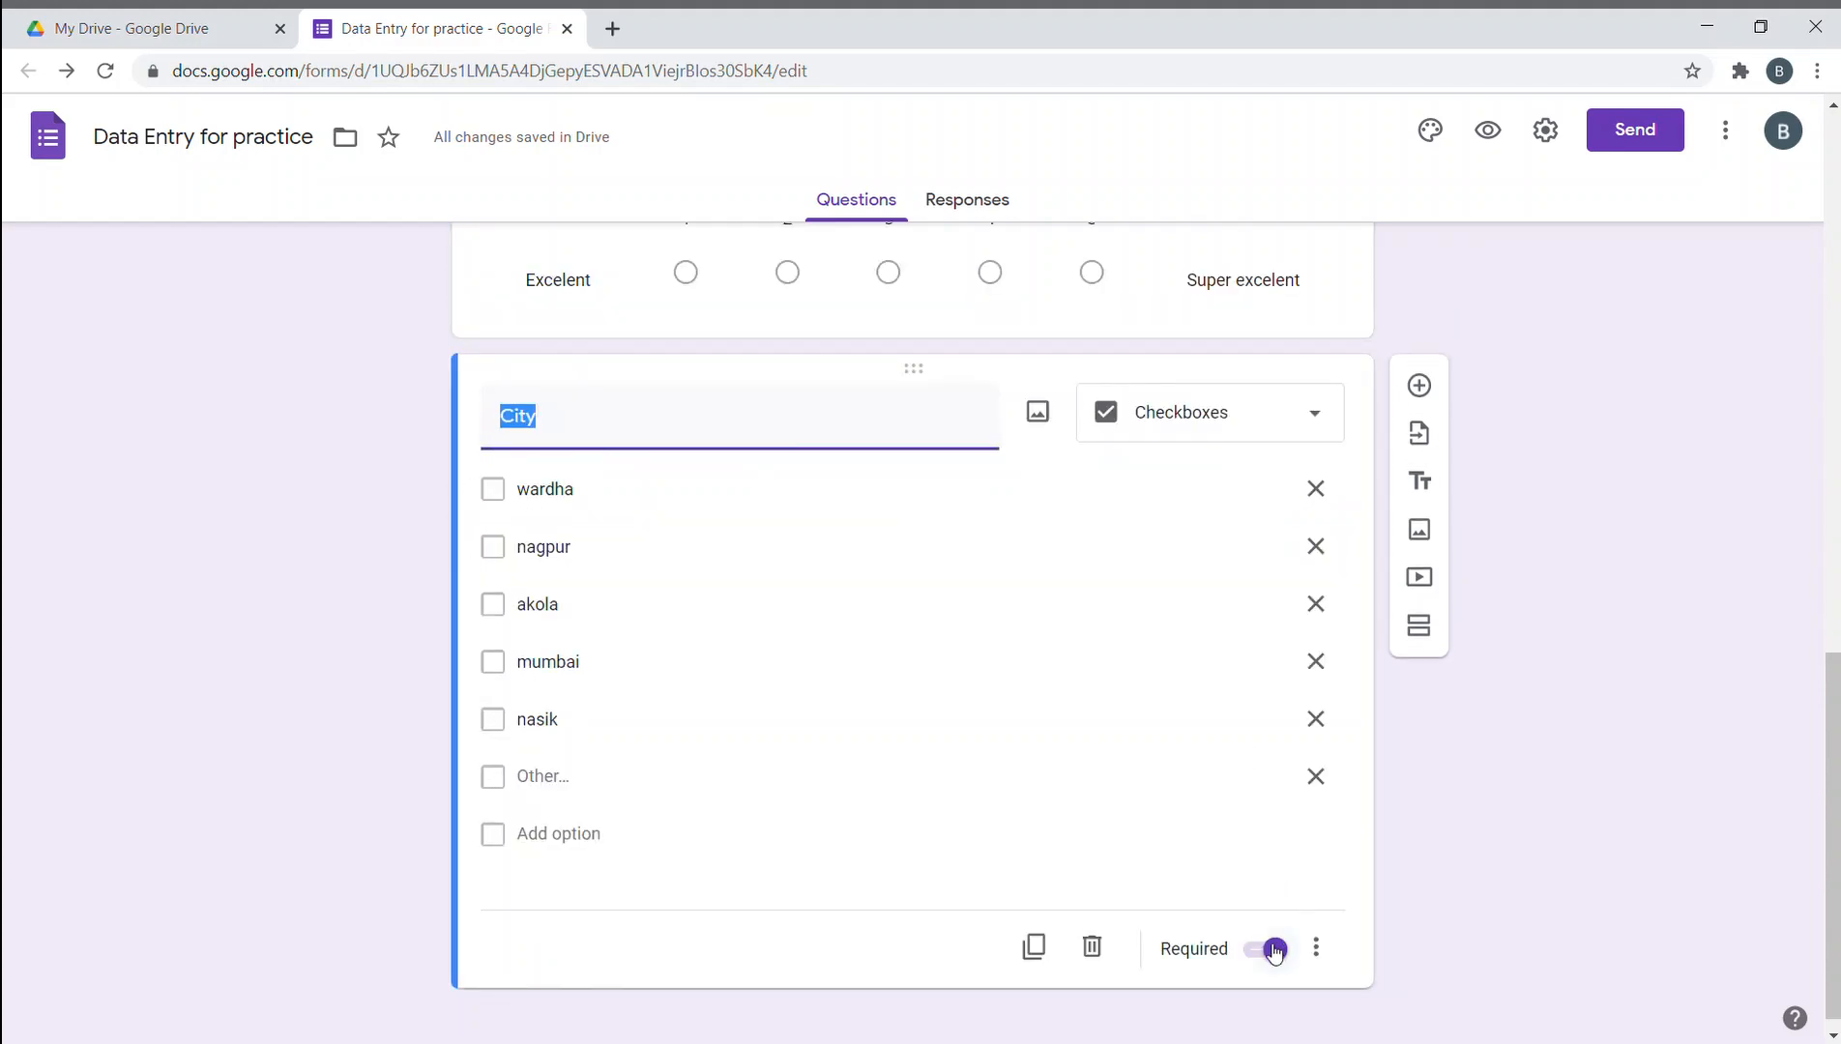
- Duplicate the City question and switch the original back to multiple choice
left_click(1033, 946)
left_click(995, 377)
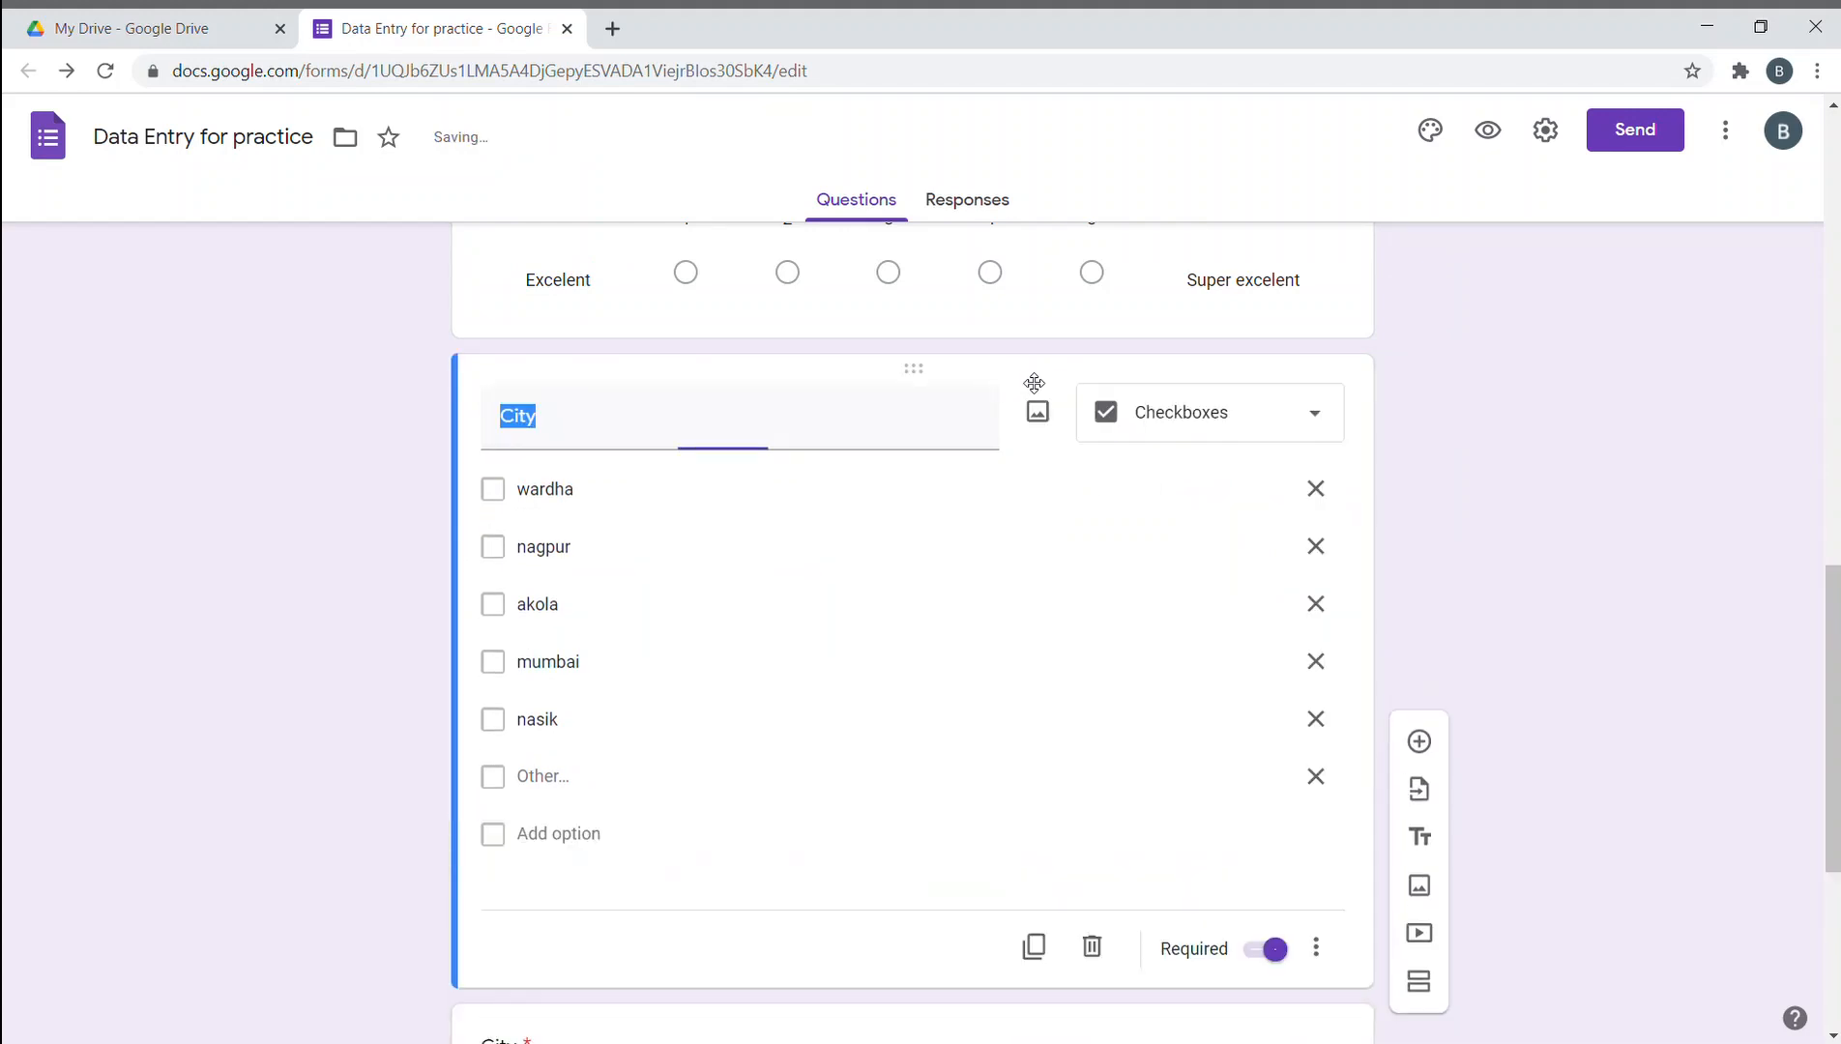
left_click(1302, 424)
left_click(1189, 353)
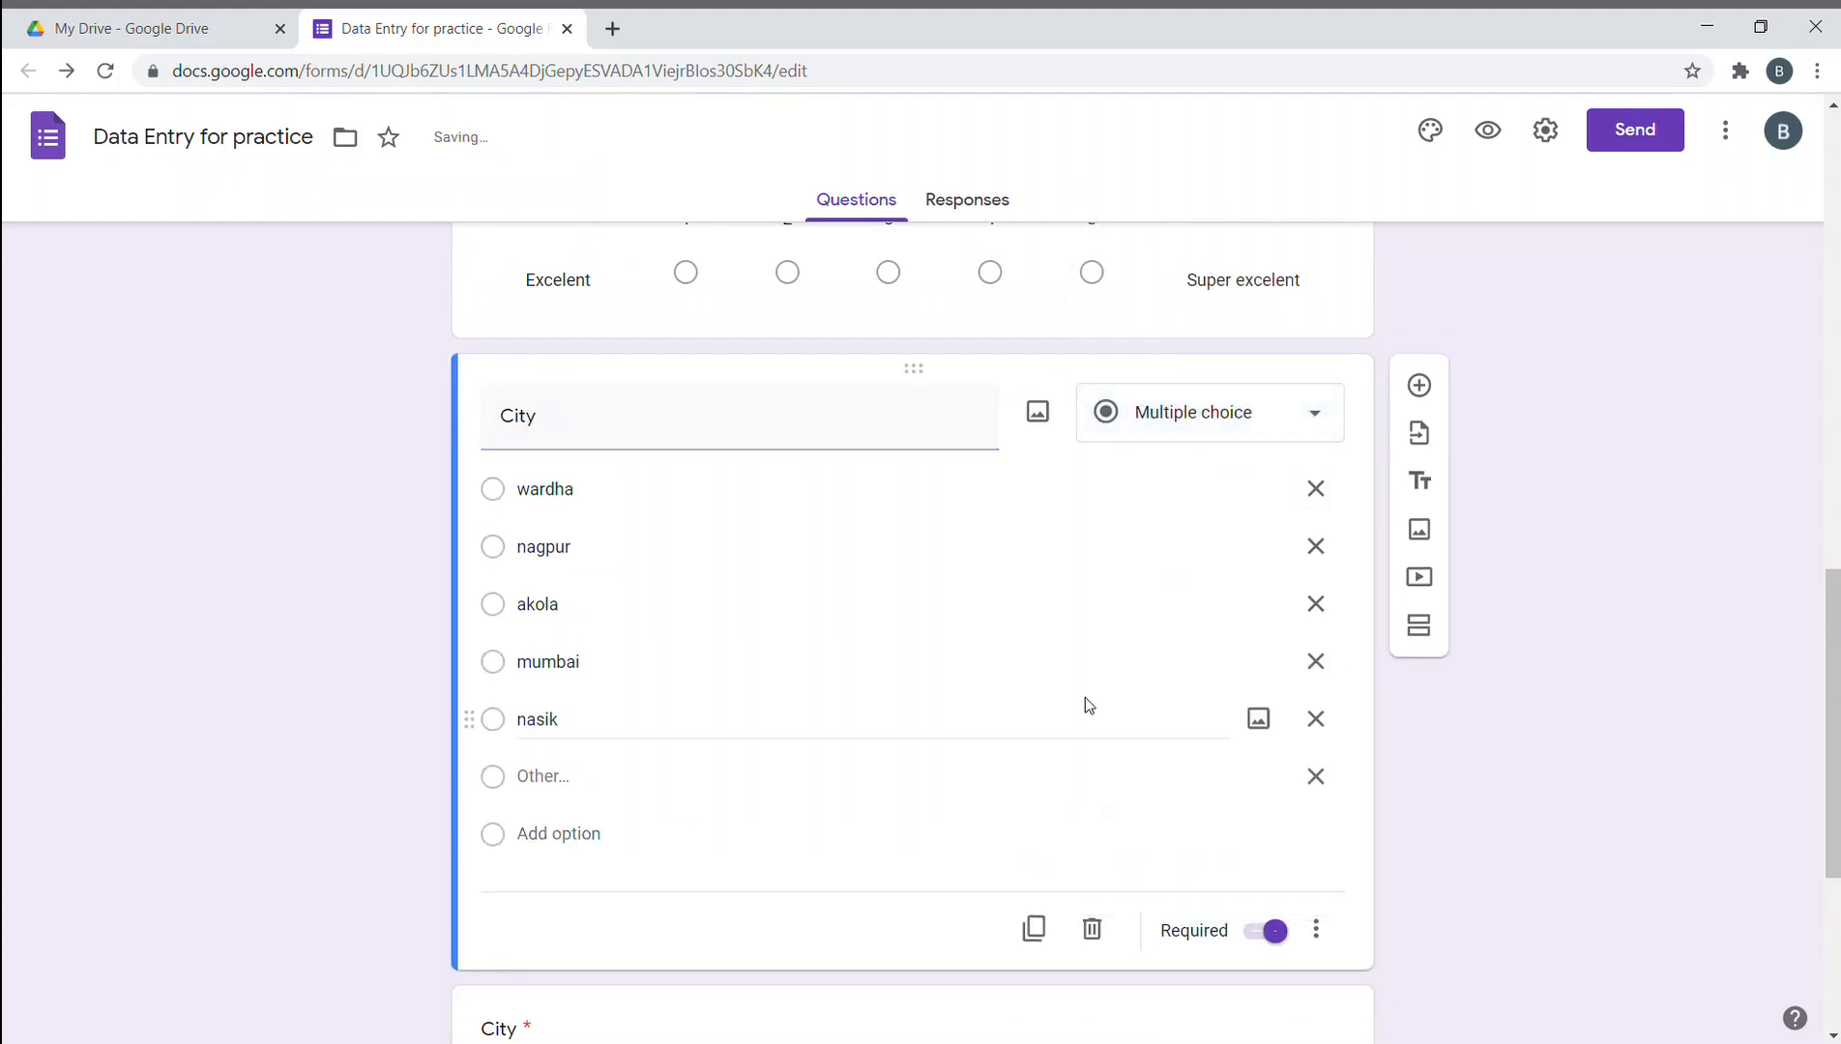
- Duplicate the checkbox City question and make the copy a dropdown
scroll(773, 691, "down", 5)
left_click(604, 583)
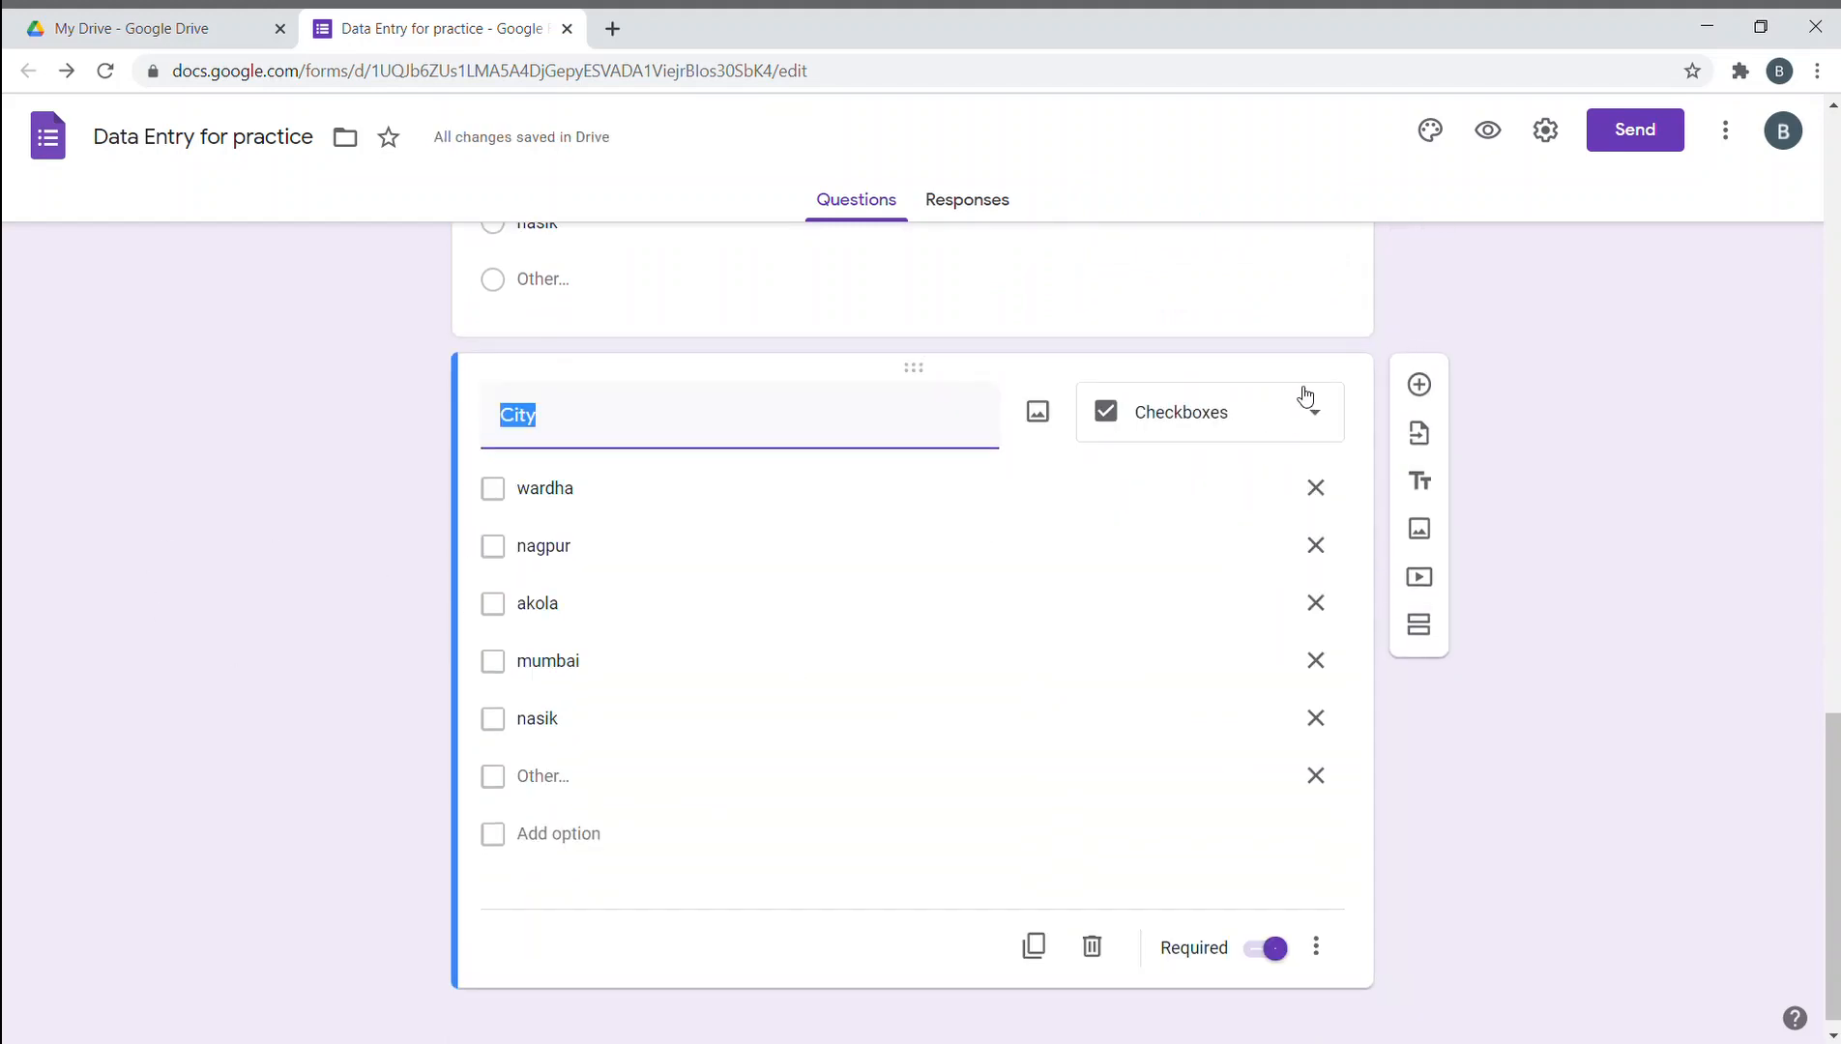
left_click(1033, 945)
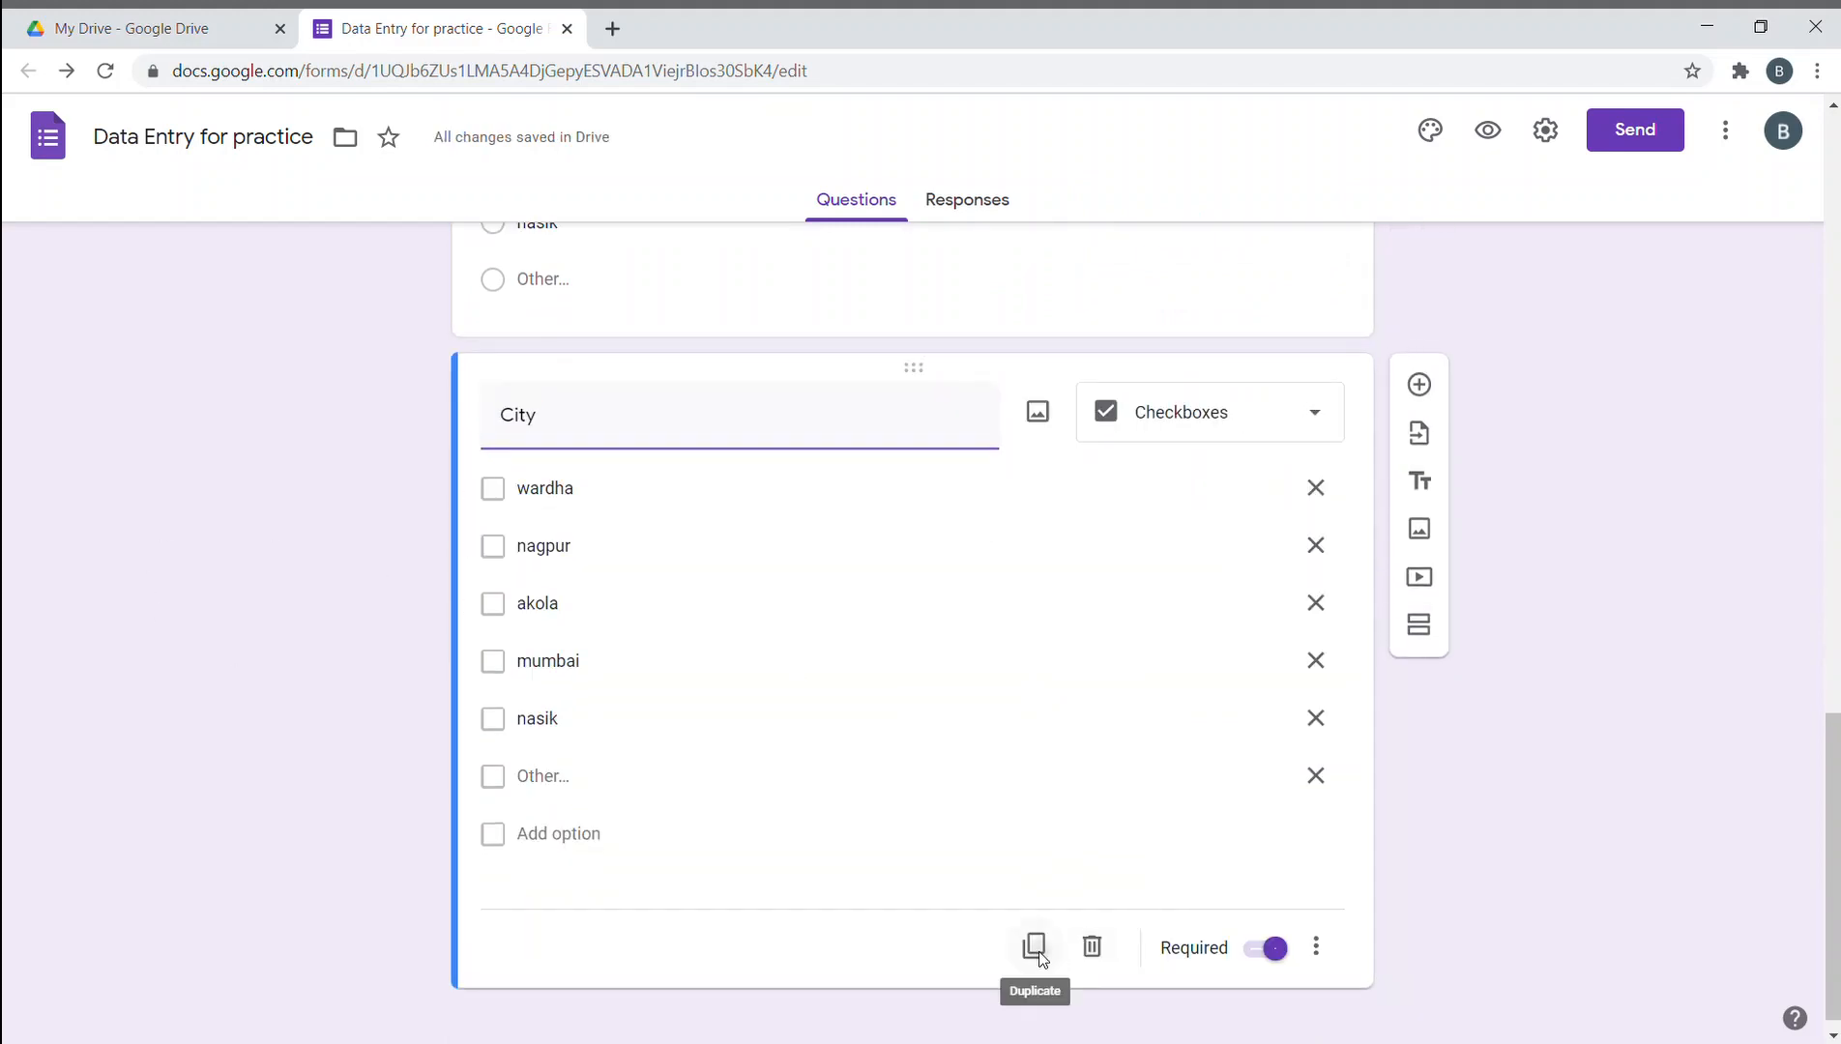
left_click(1216, 530)
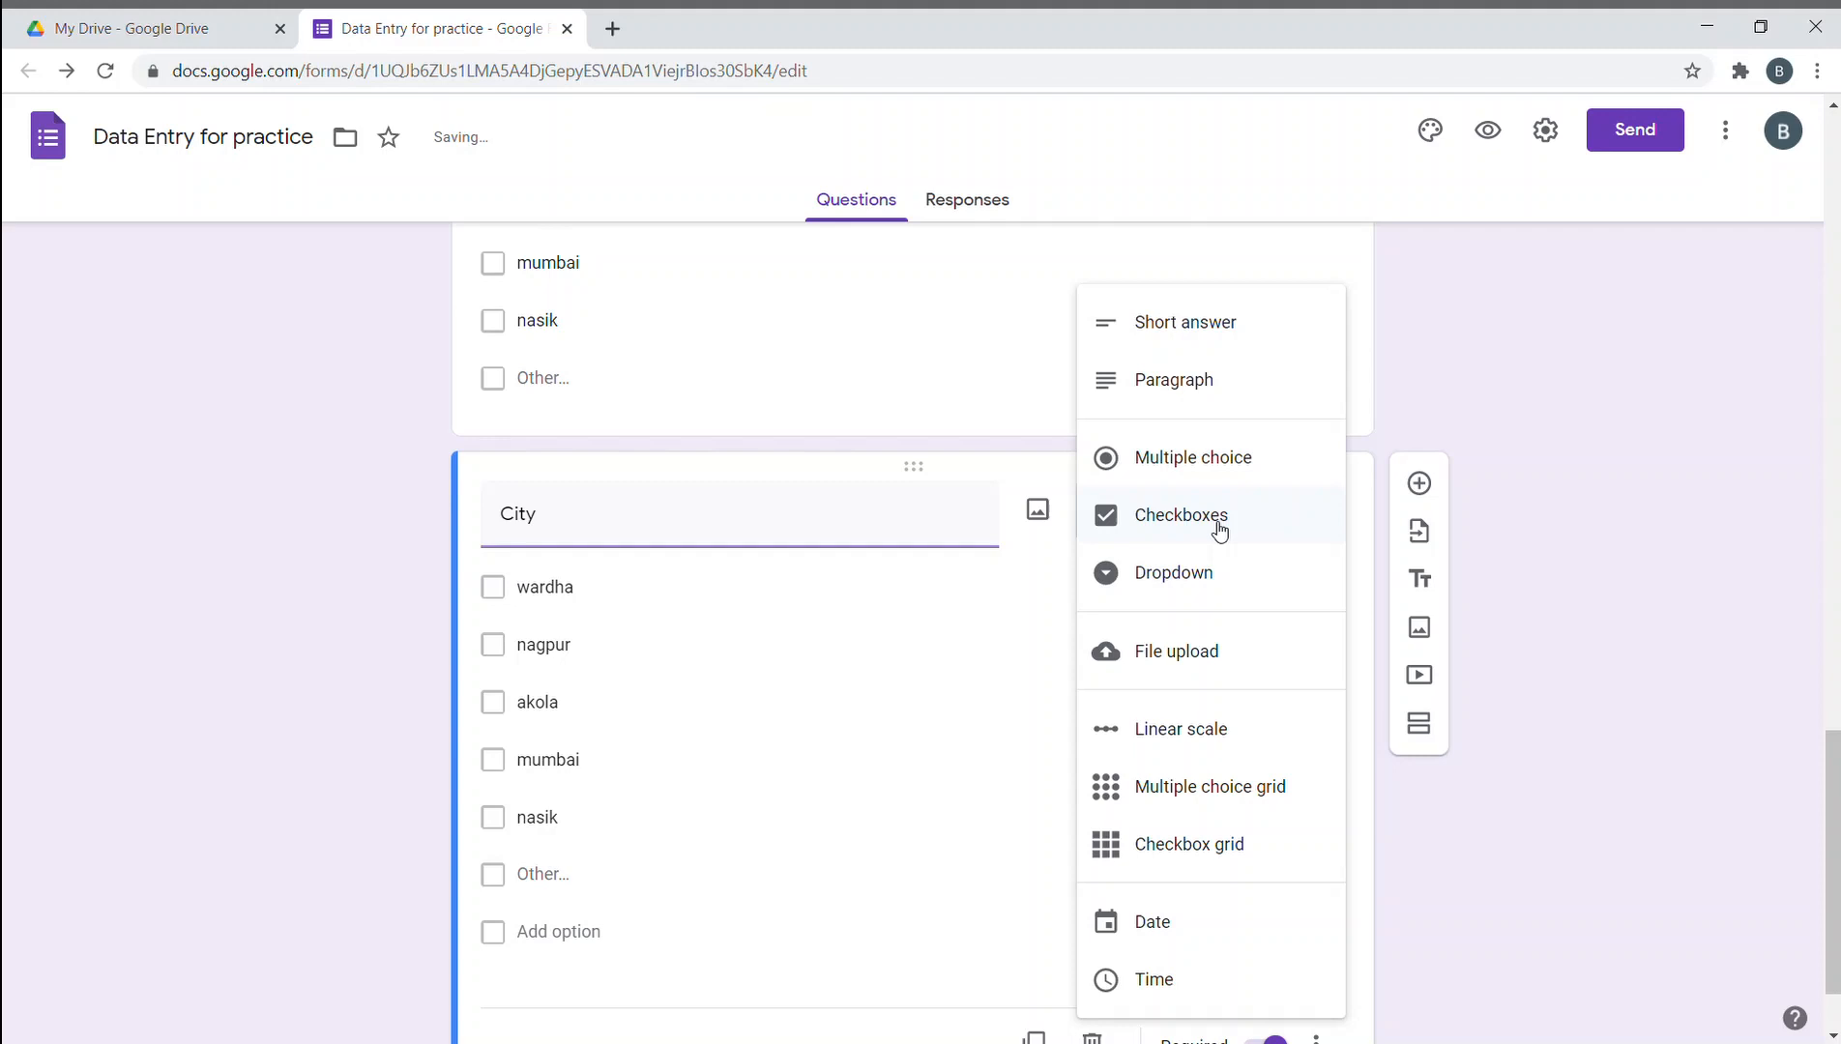
left_click(1172, 571)
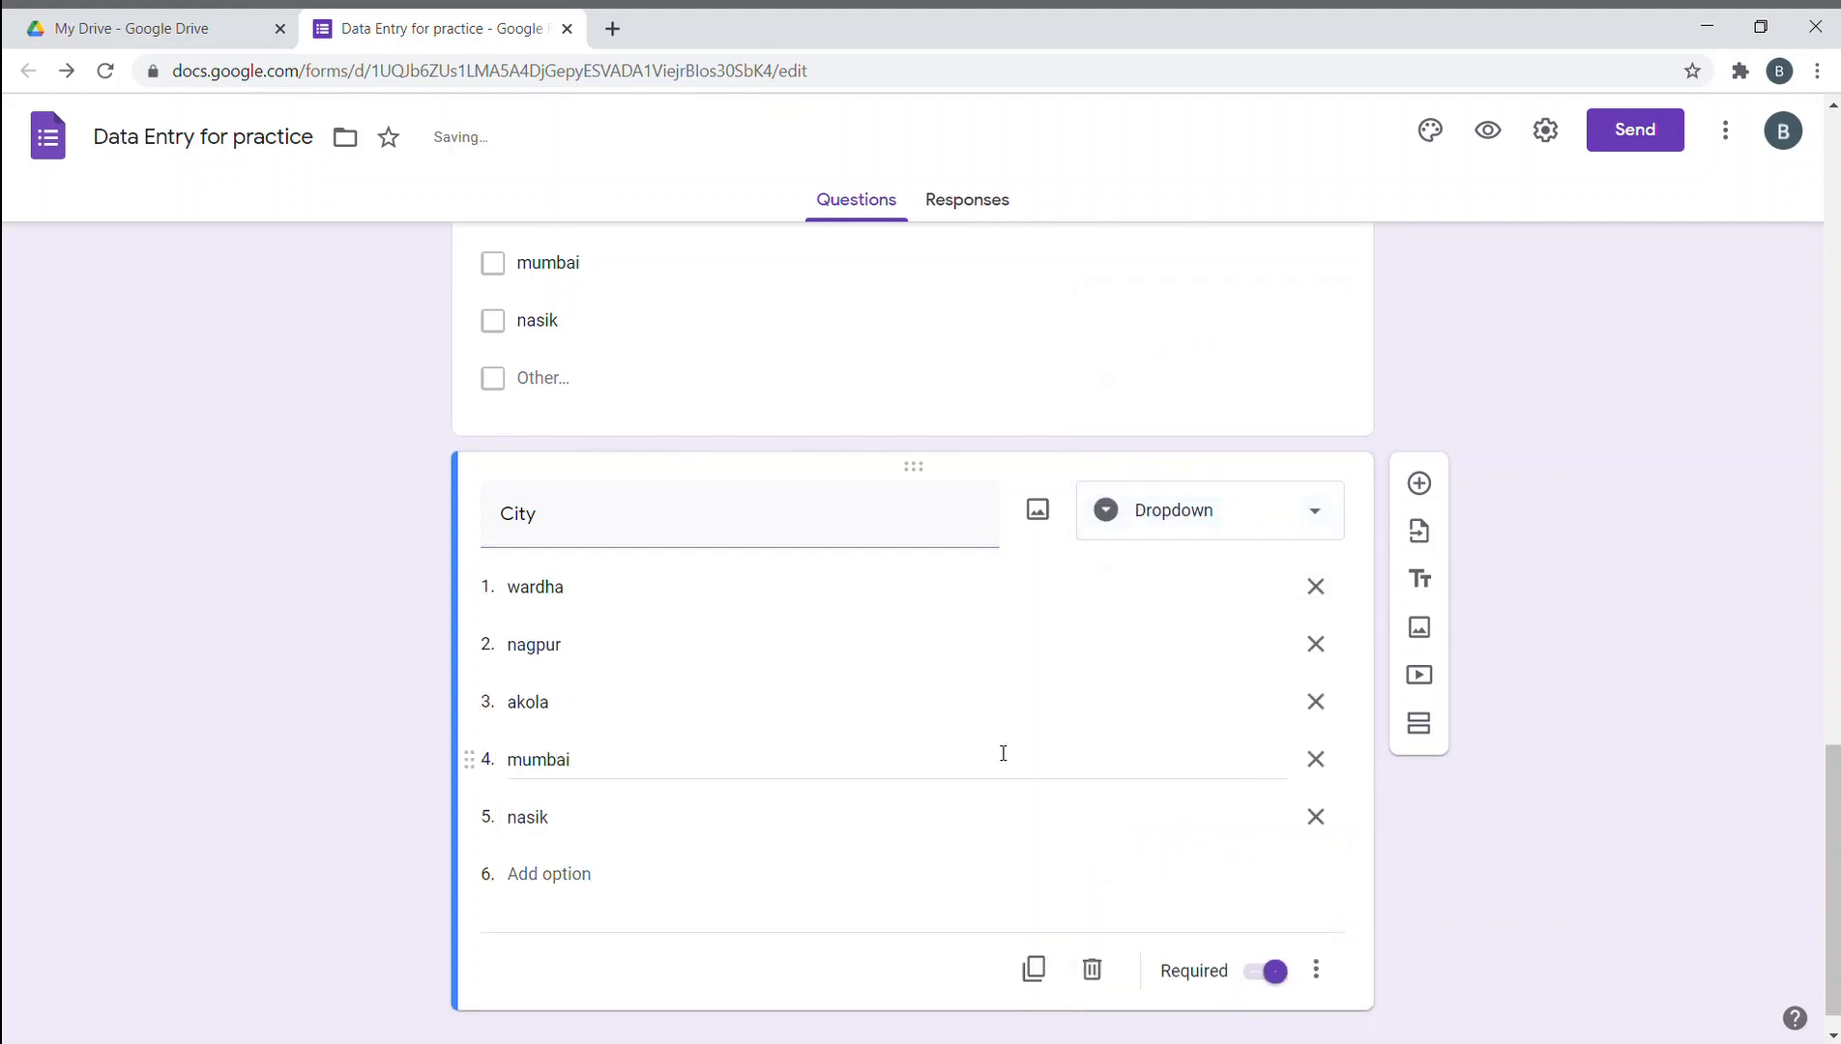
- Open the required City dropdown question for editing
left_click(634, 414)
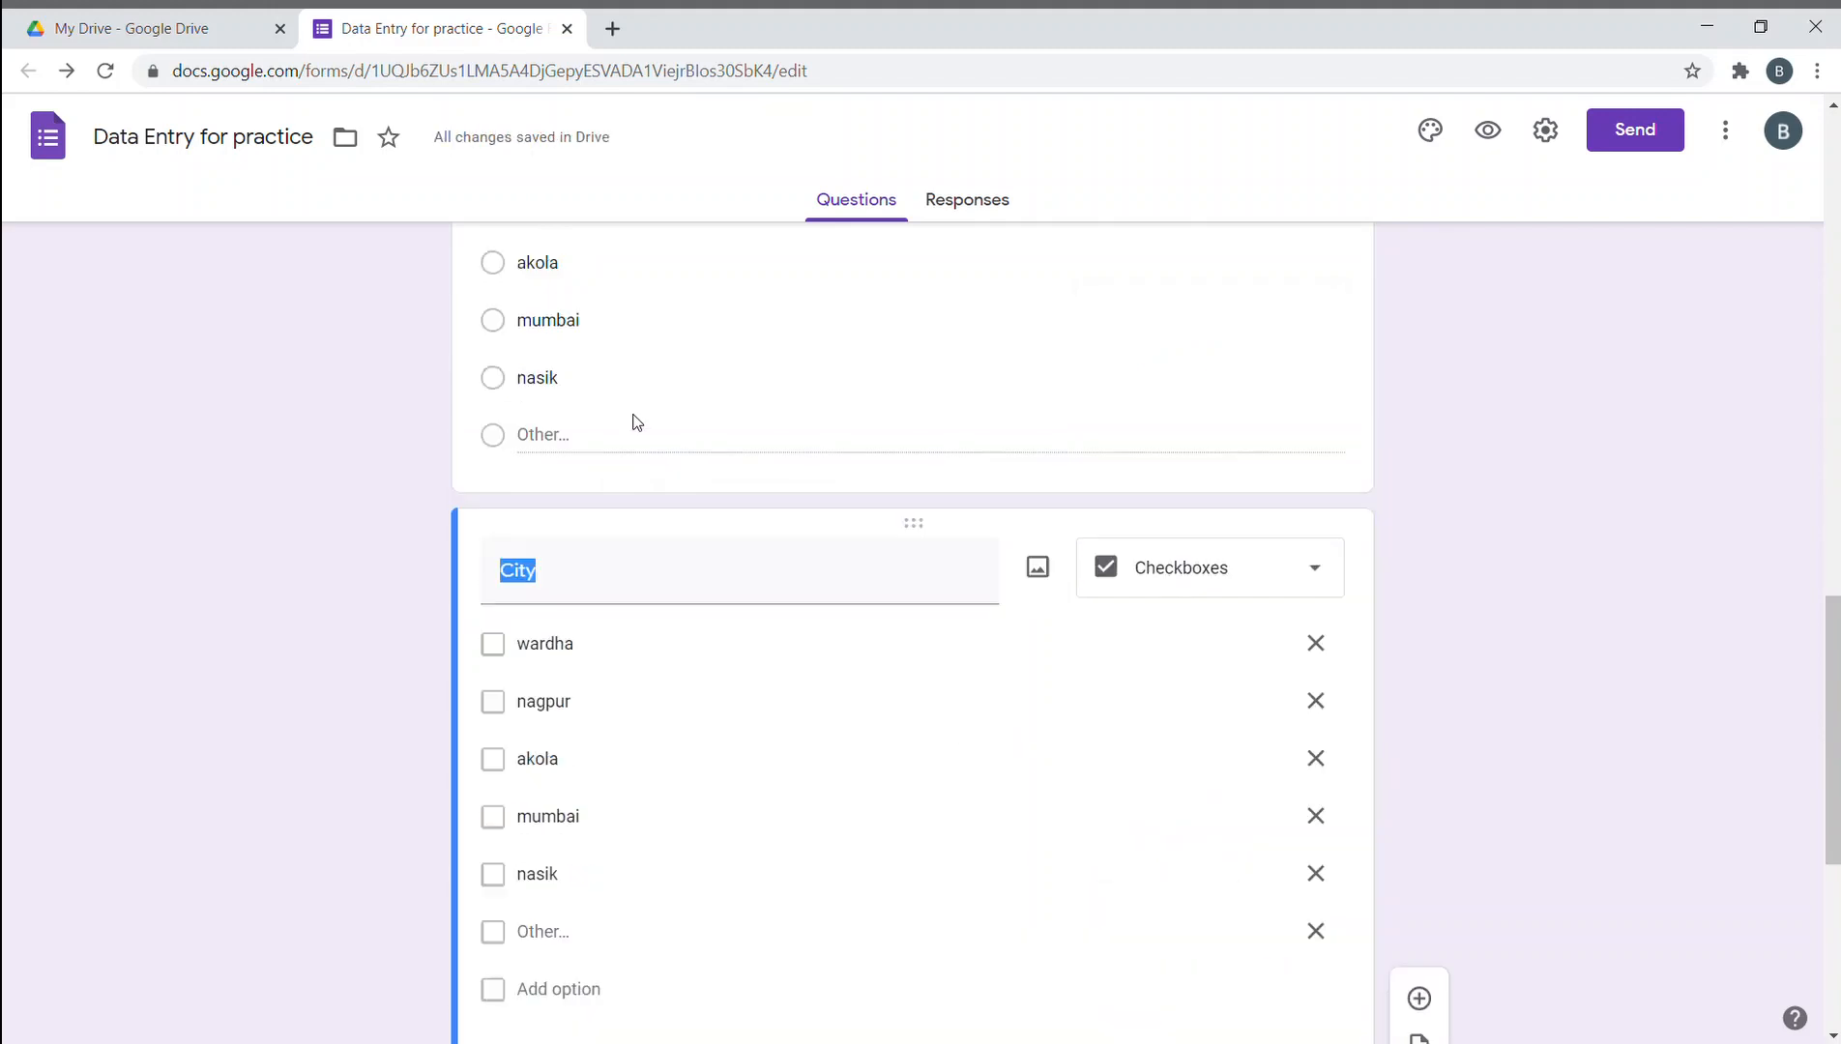
left_click(486, 433)
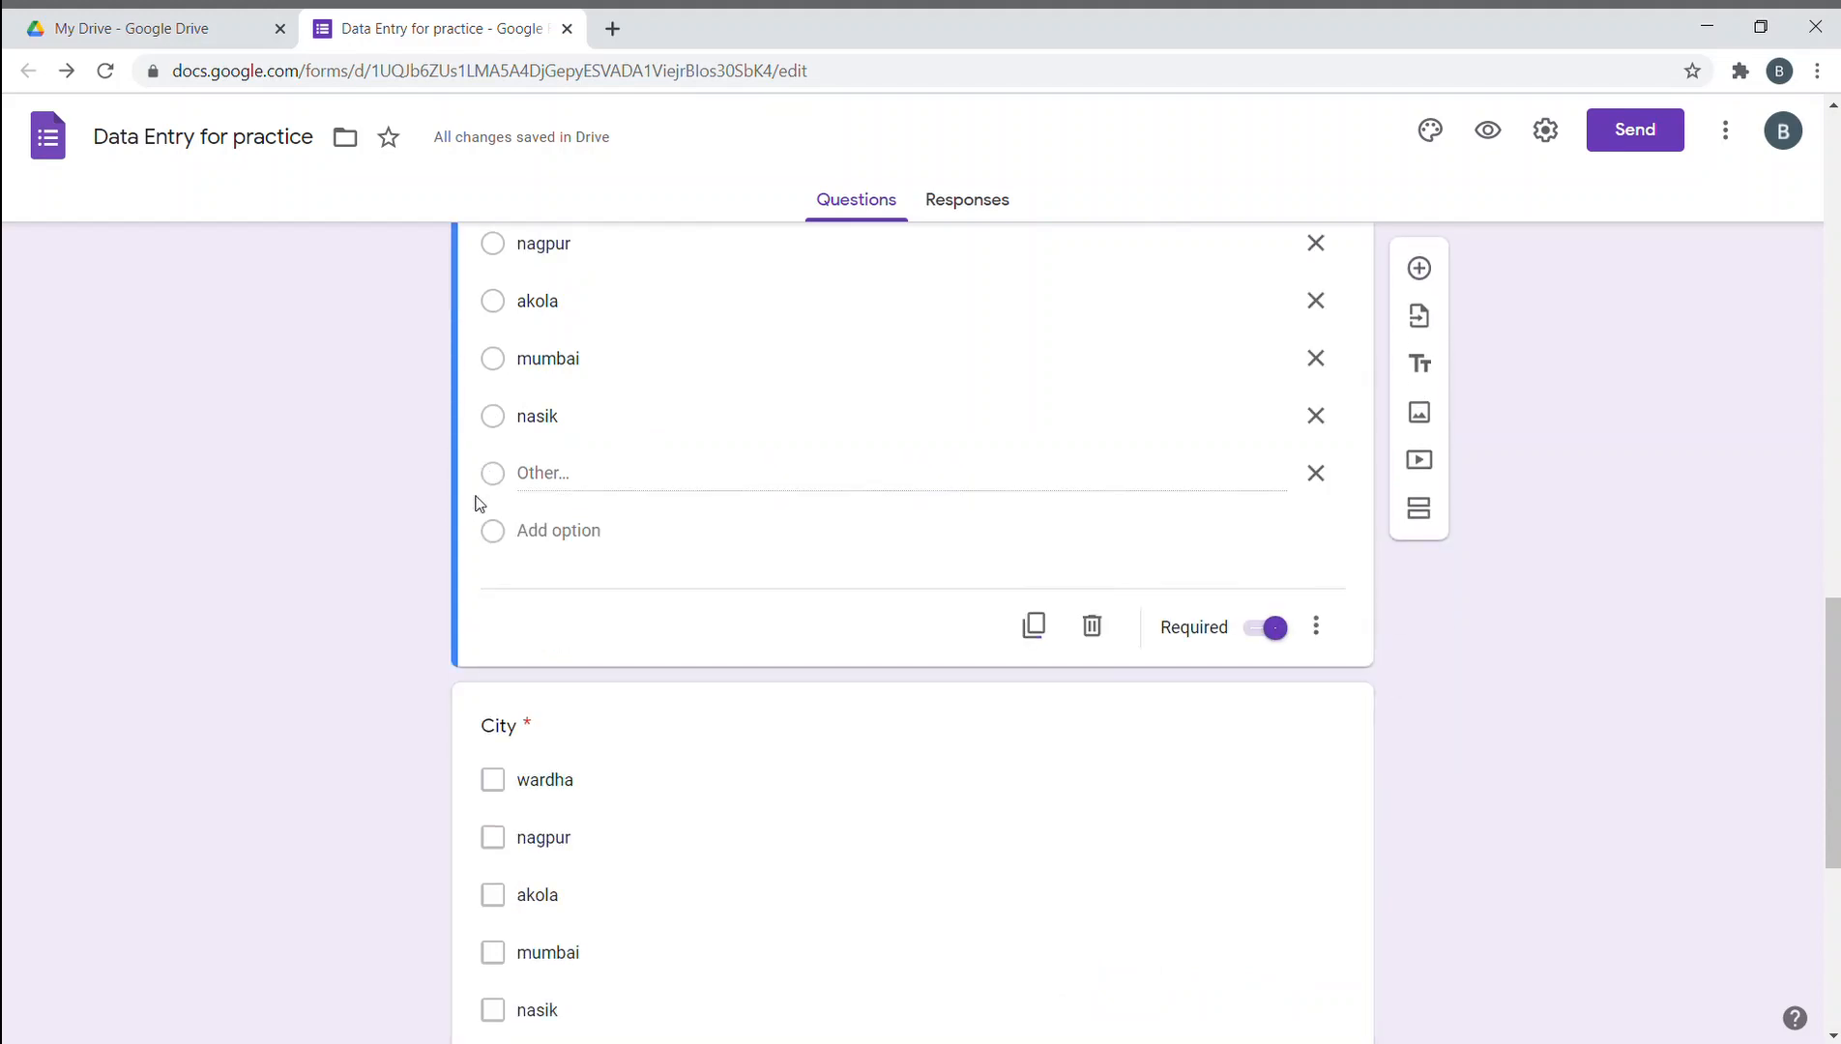
scroll(413, 619, "down", 4)
scroll(414, 620, "down", 1)
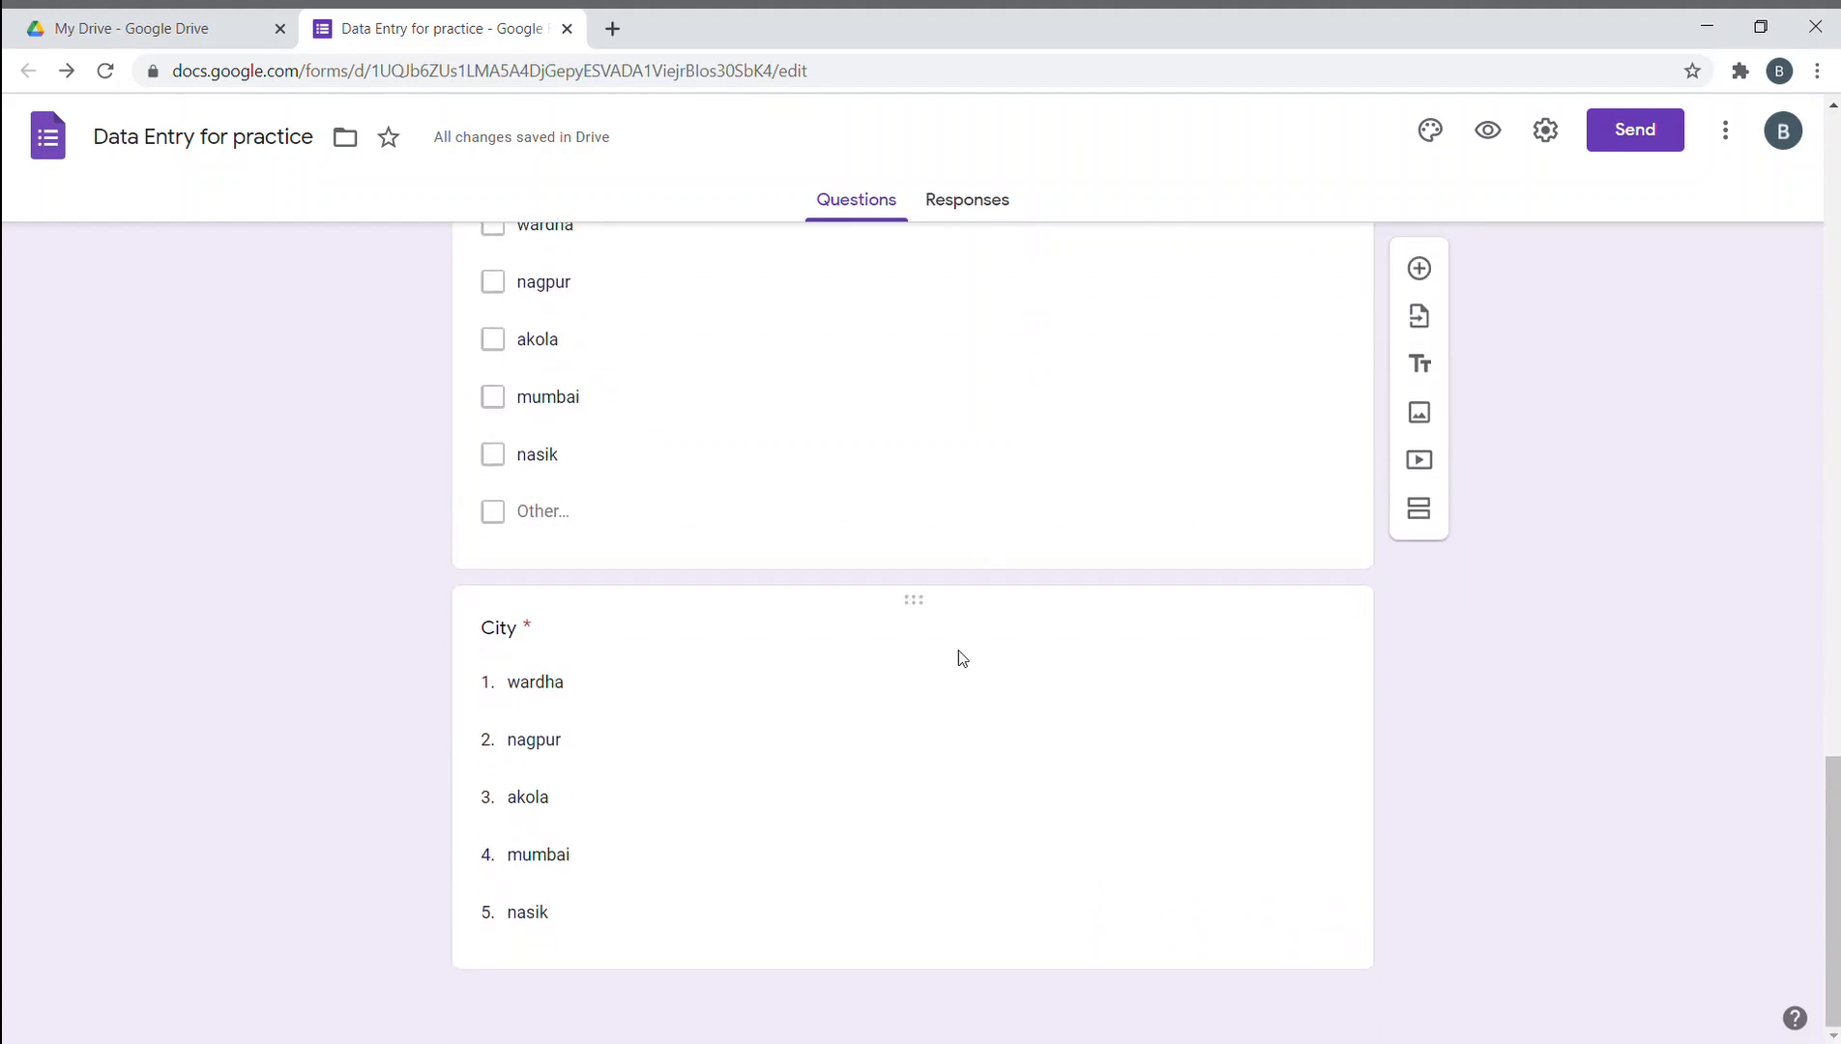
left_click(1007, 628)
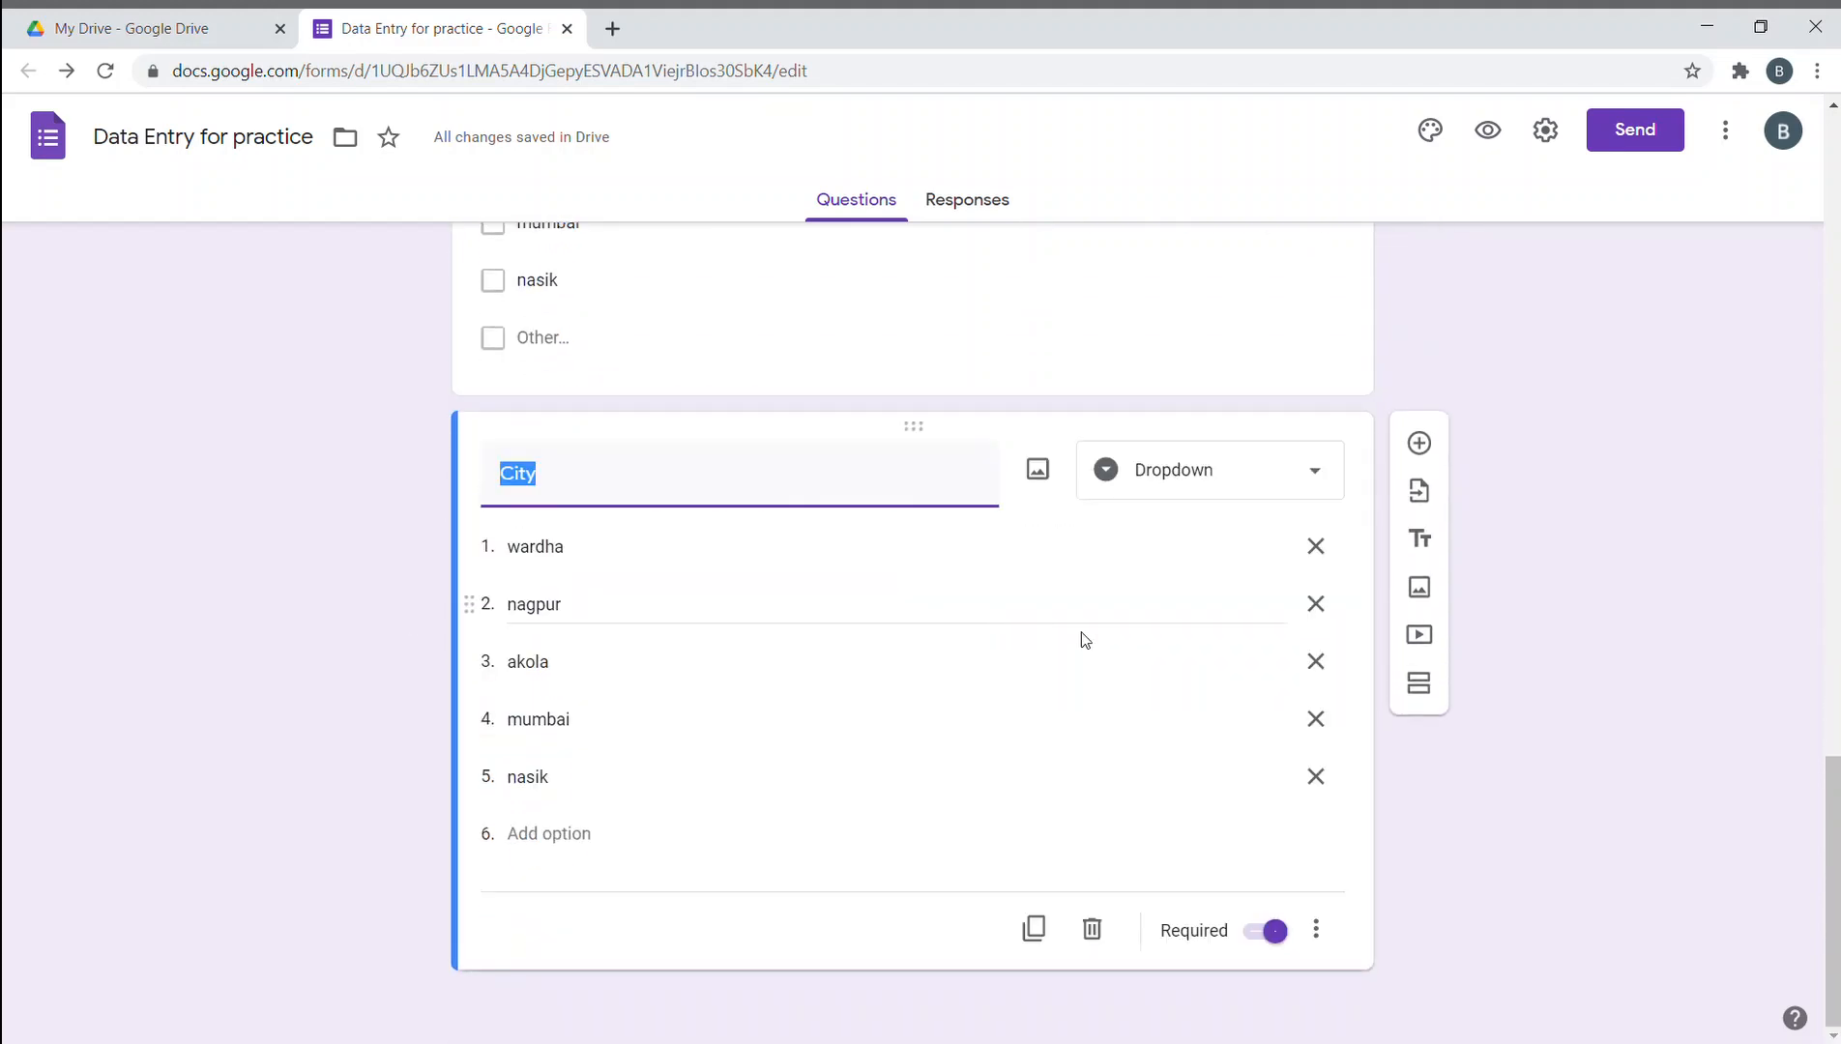
- Add a File upload question after City titled 'Please upload any jpg file over here'
left_click(1418, 443)
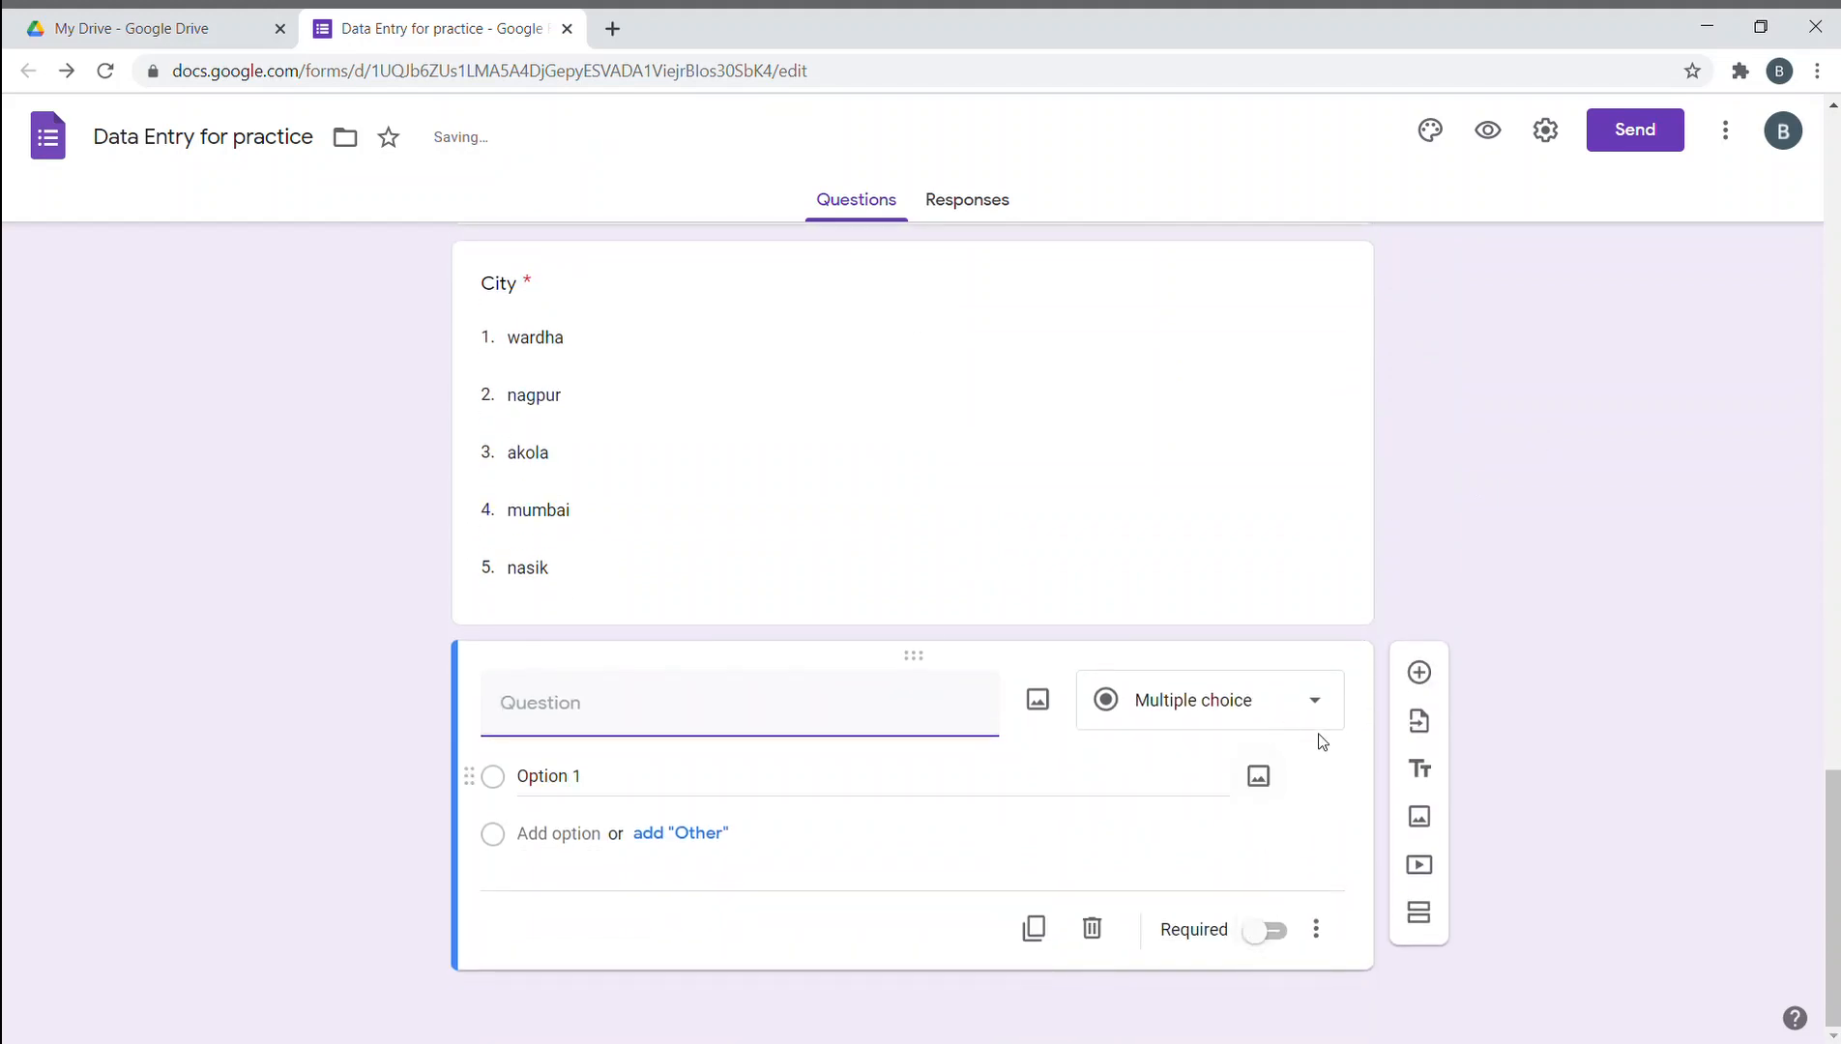
left_click(1313, 706)
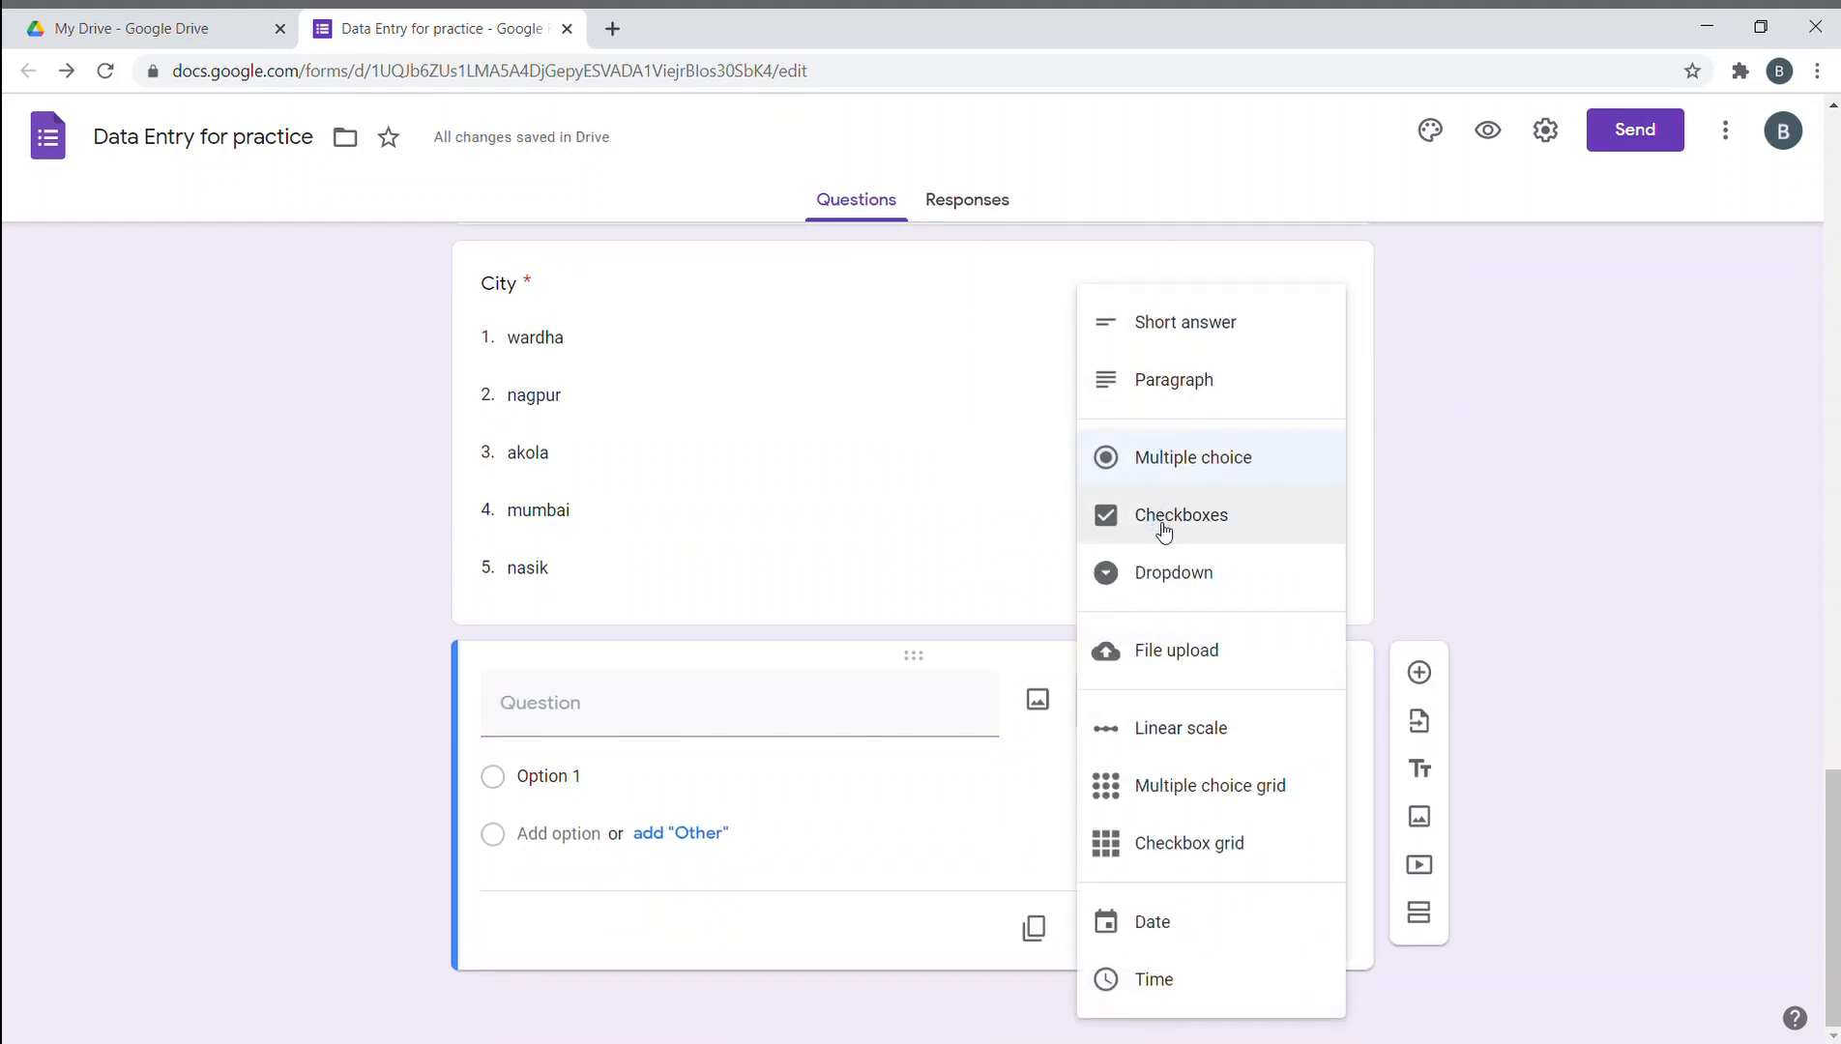
left_click(1197, 660)
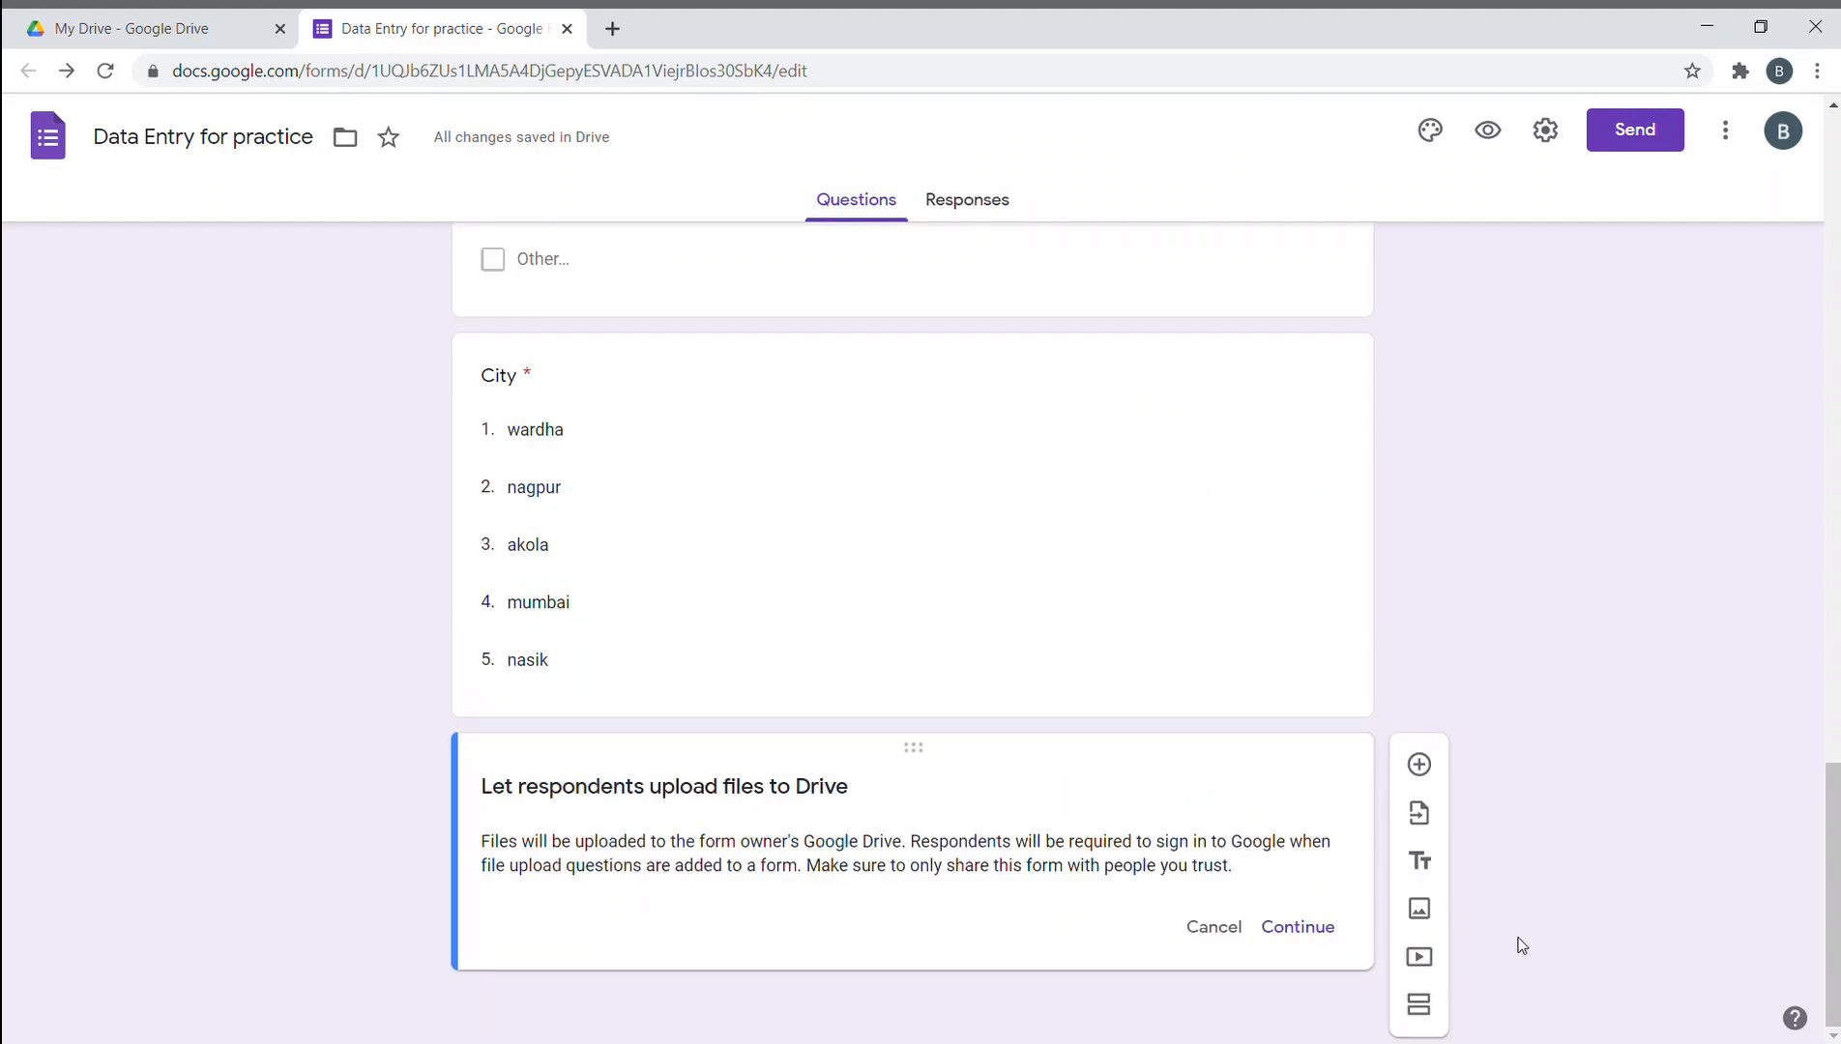
left_click(1316, 931)
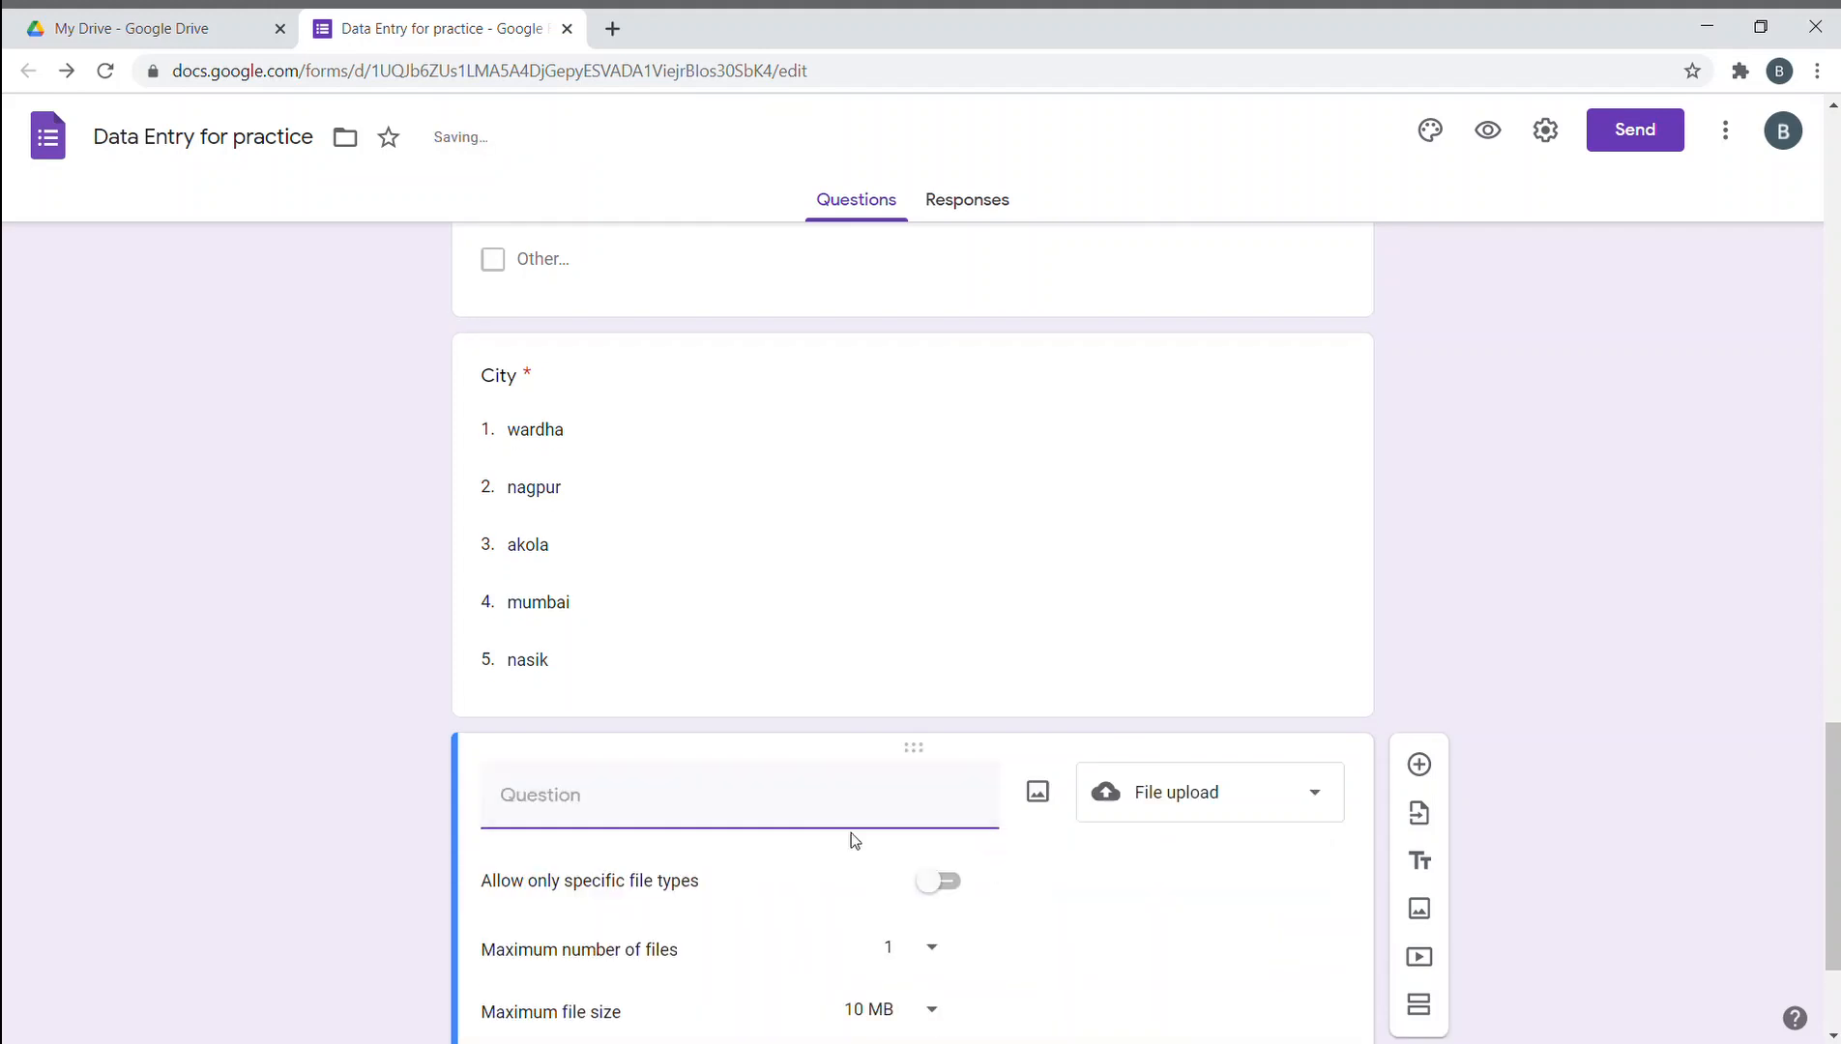
left_click(1297, 691)
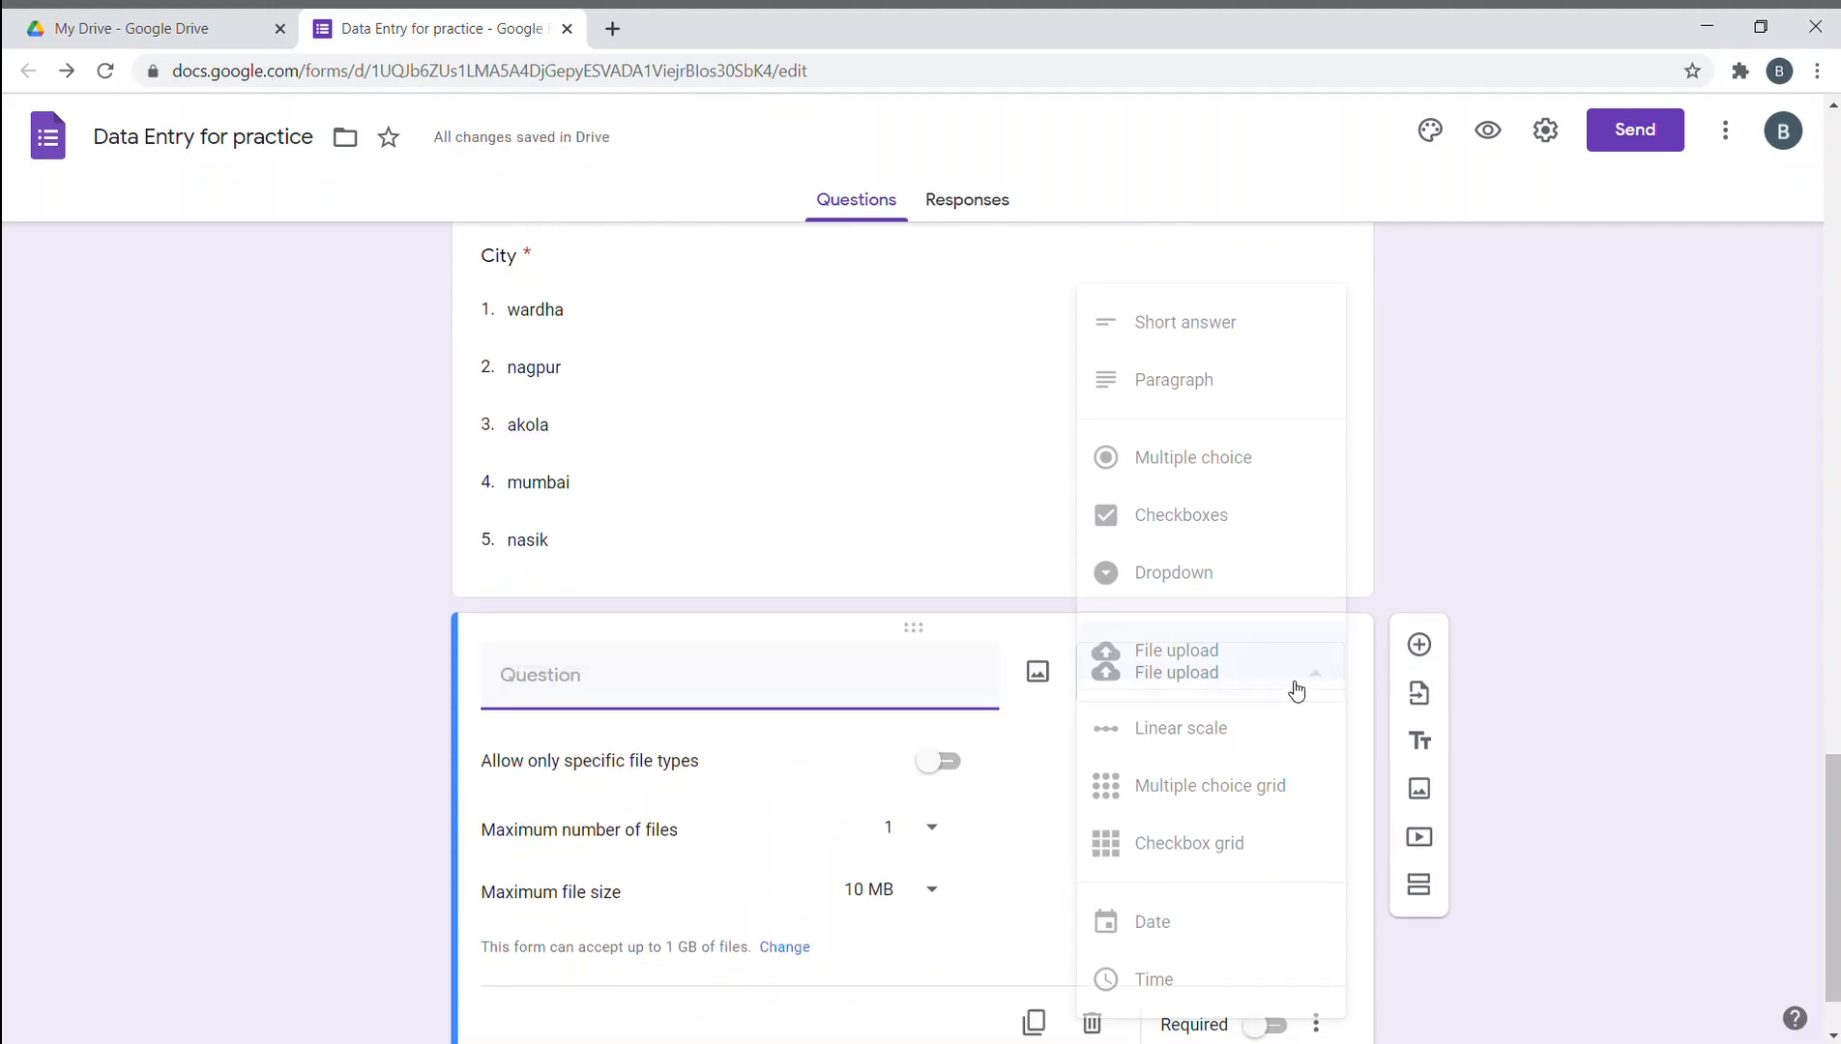
left_click(1163, 650)
left_click(853, 685)
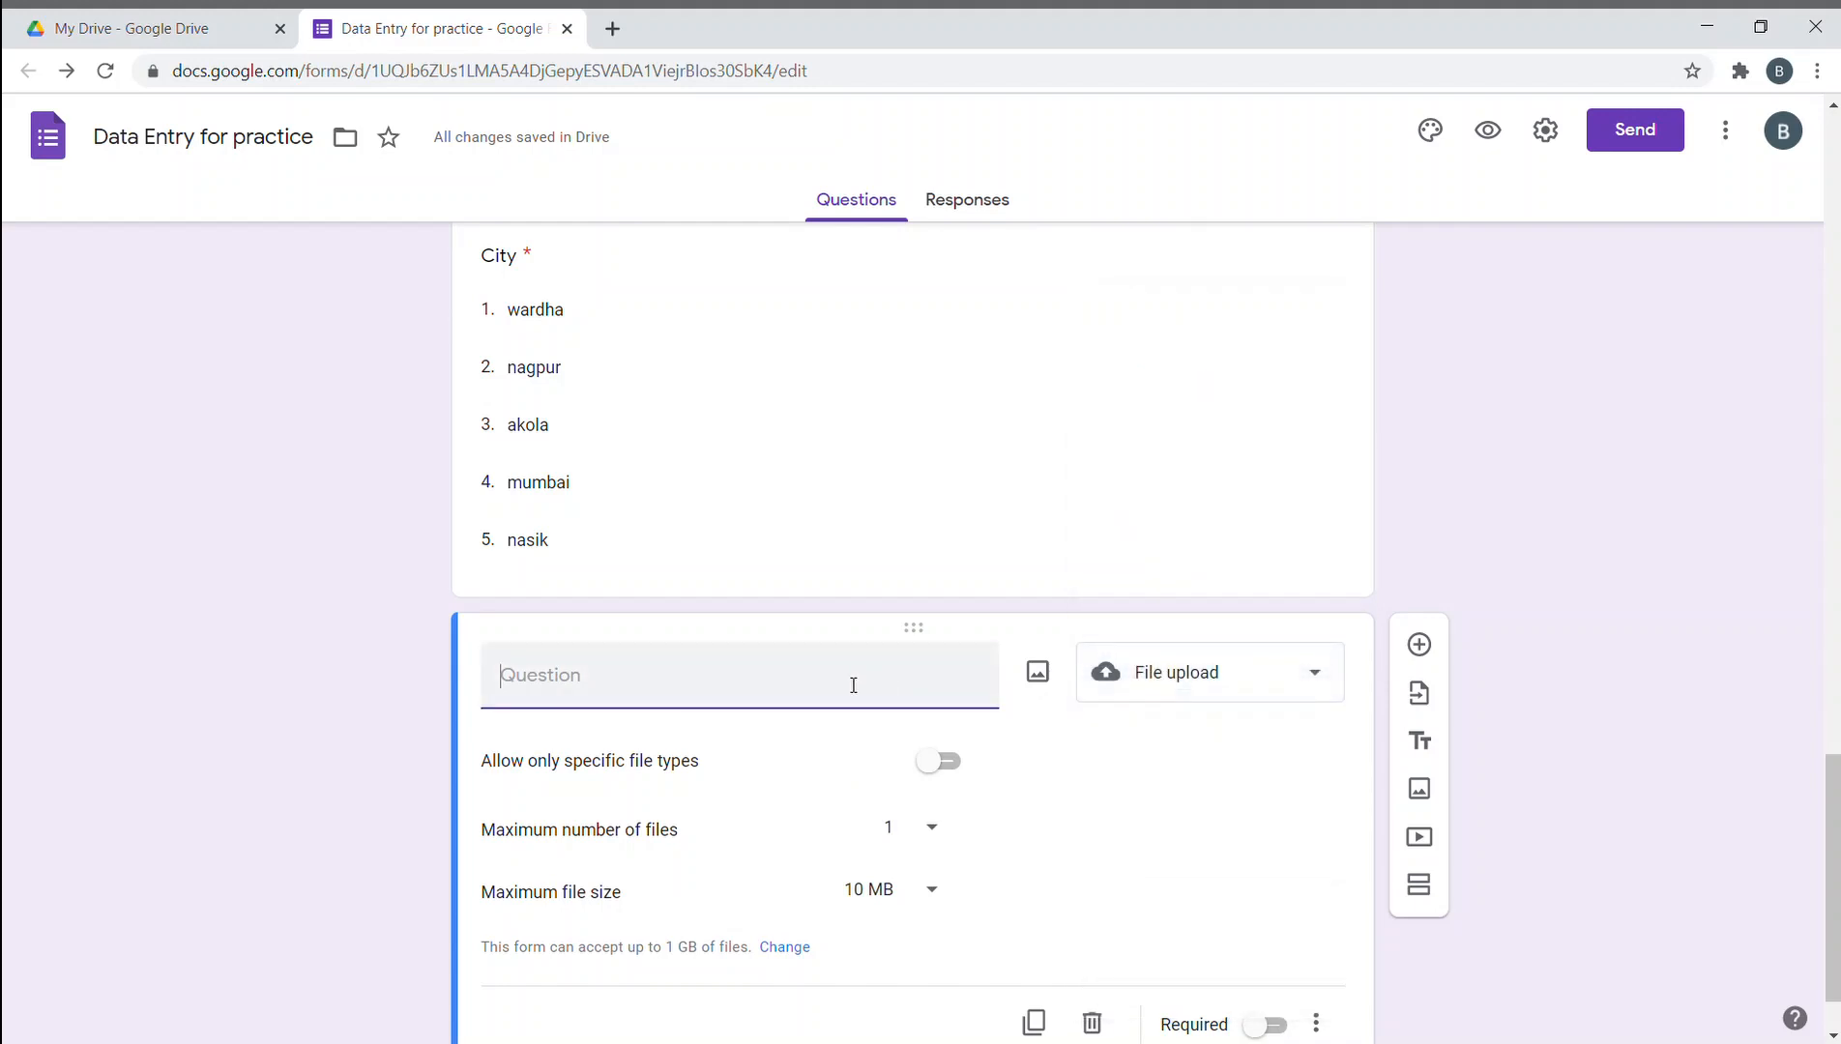
type("Please upload any")
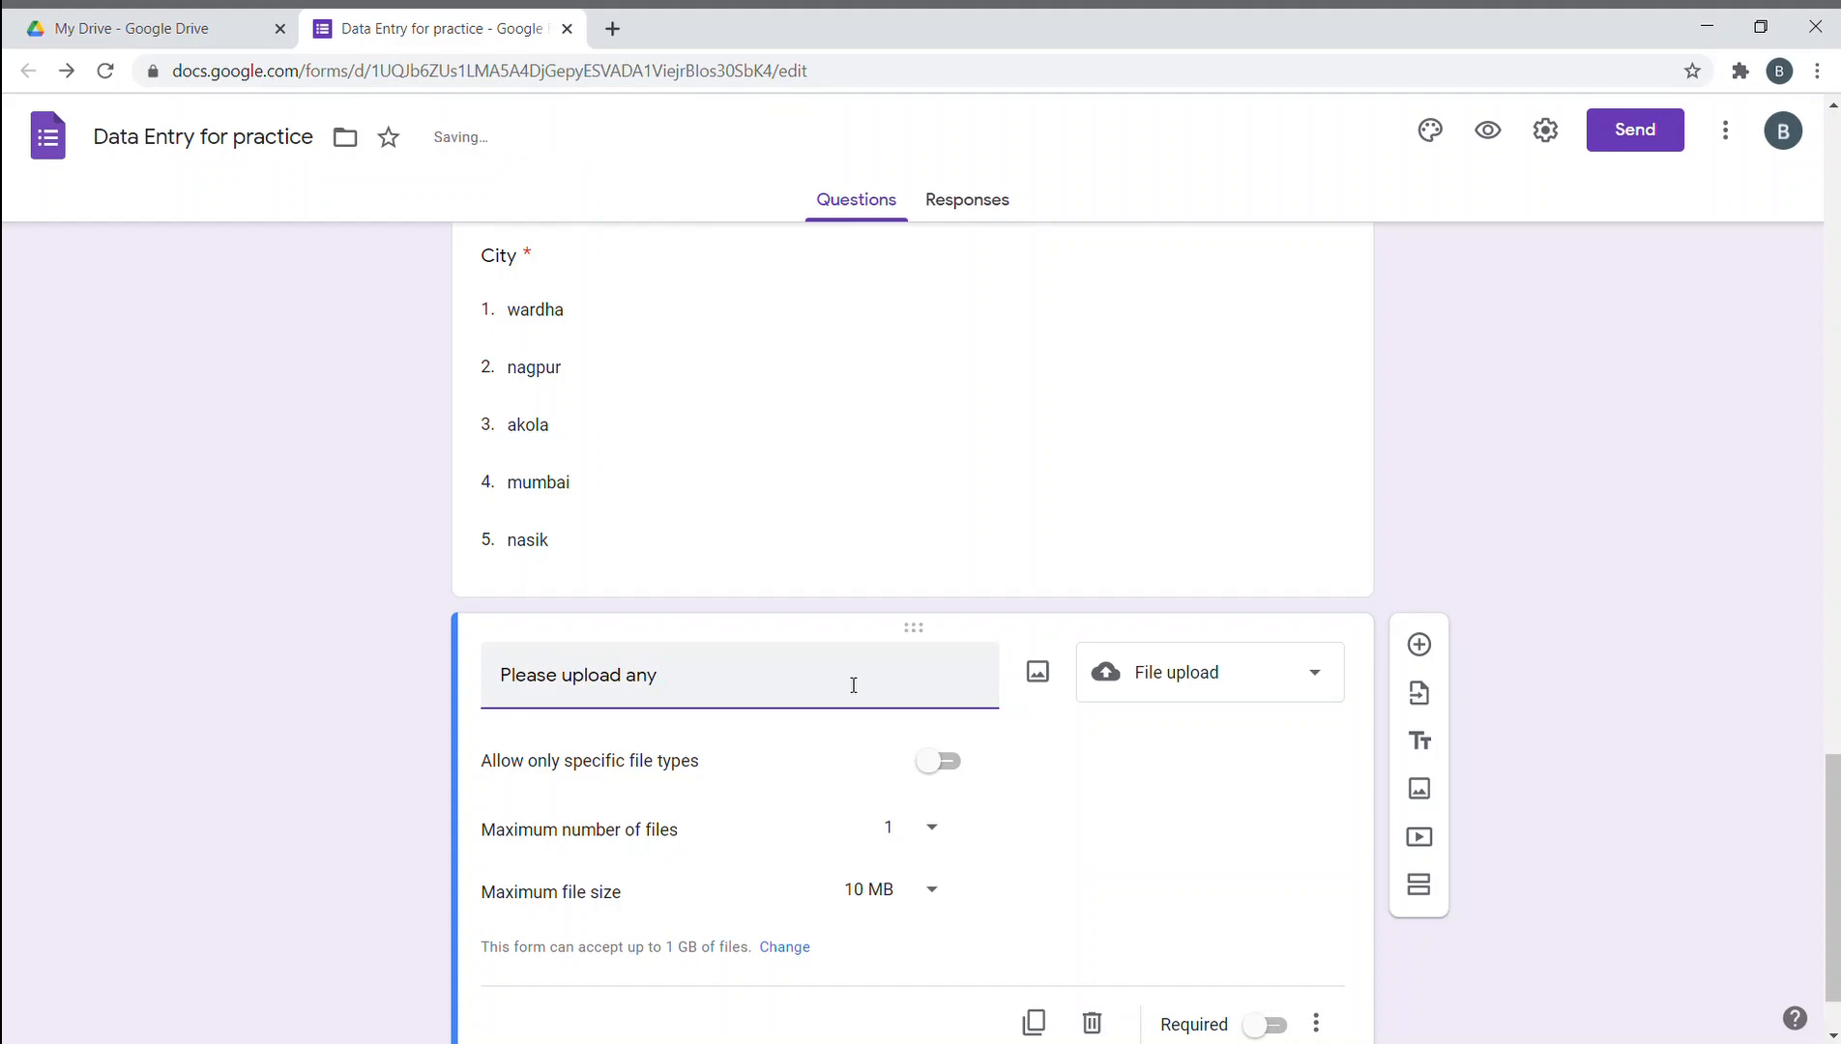
type(" jpg file over here")
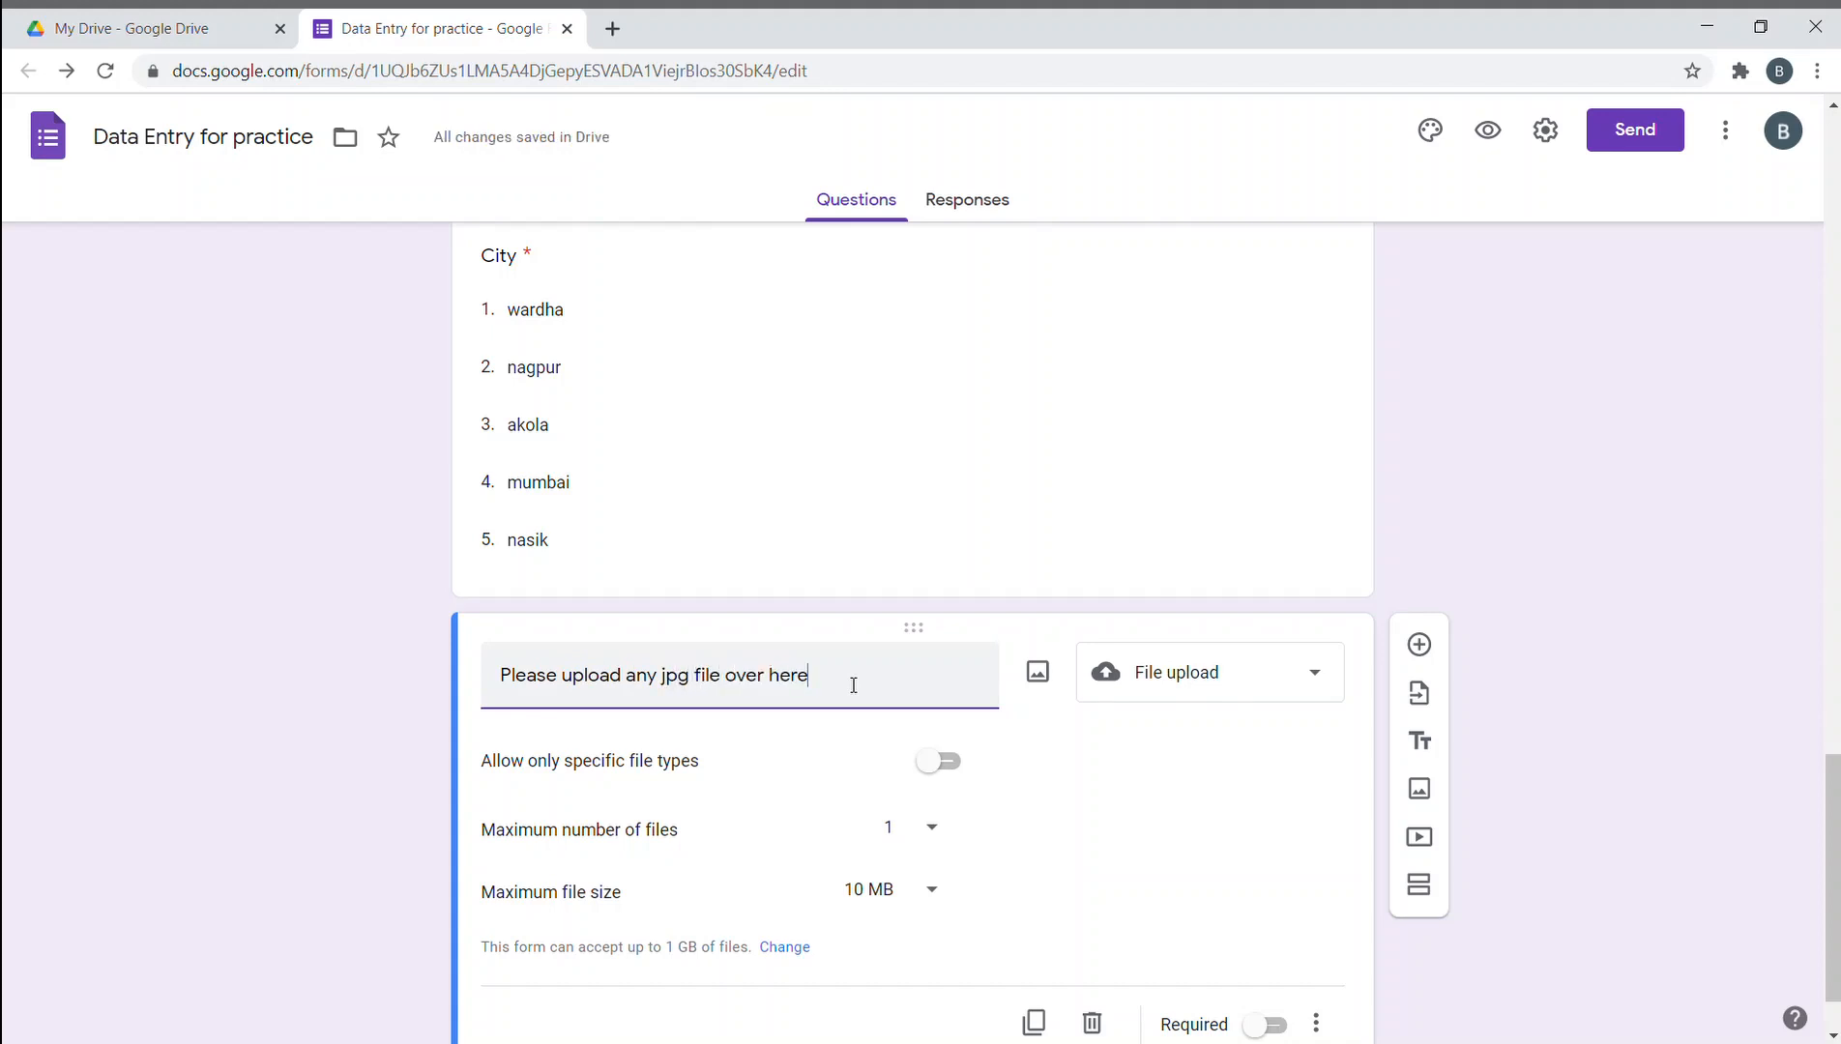
scroll(580, 715, "down", 1)
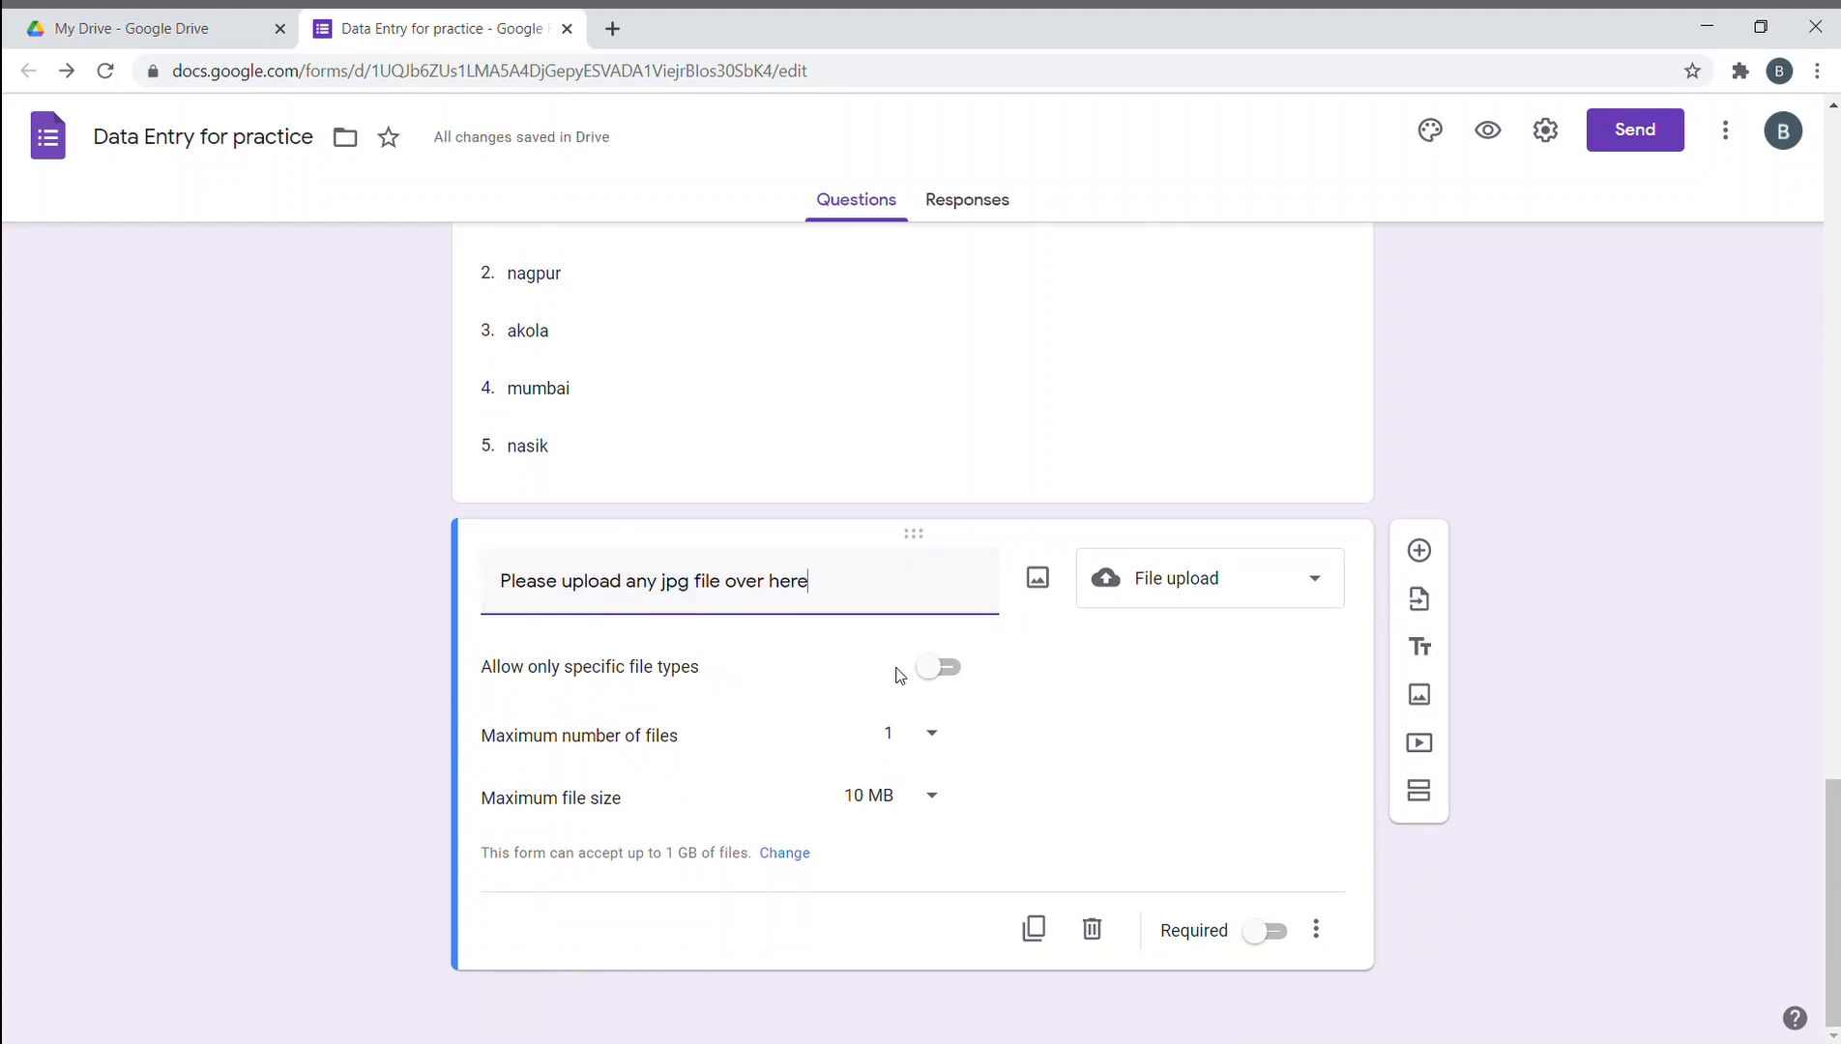
- Restrict the upload question to Image file types only
left_click(940, 667)
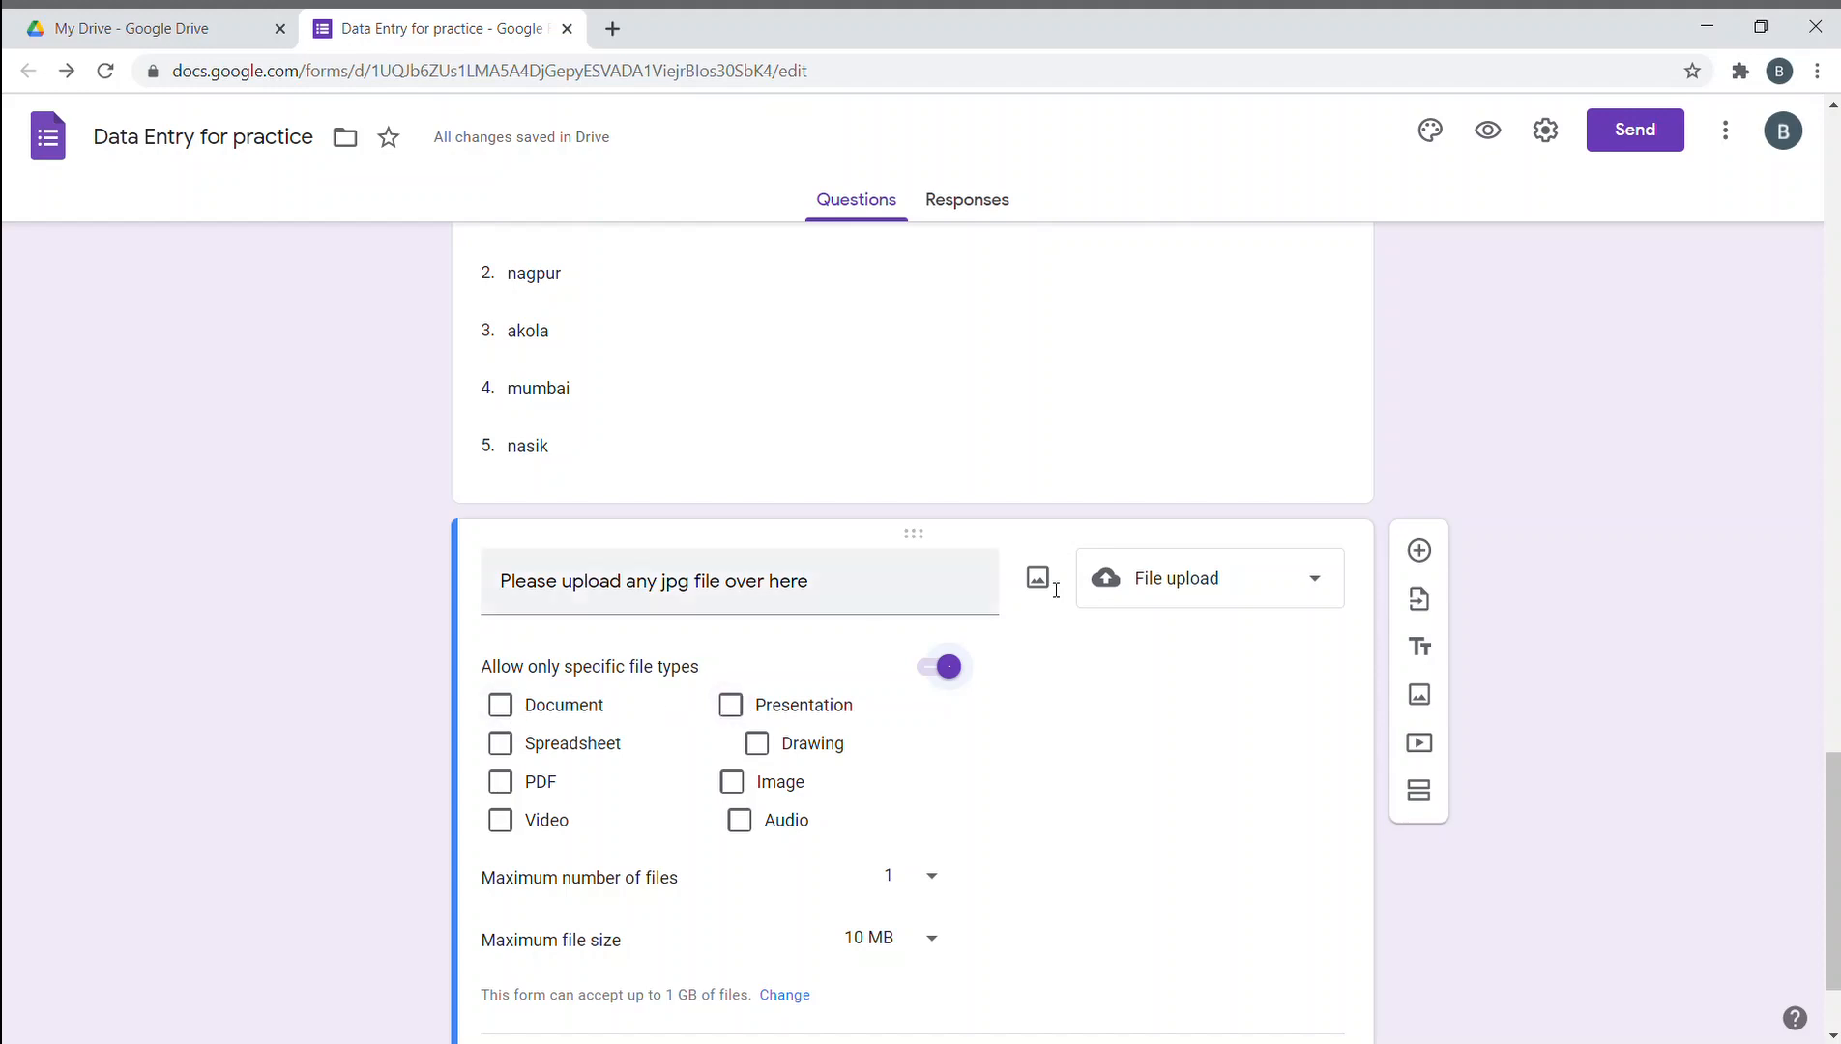
scroll(1238, 622, "down", 2)
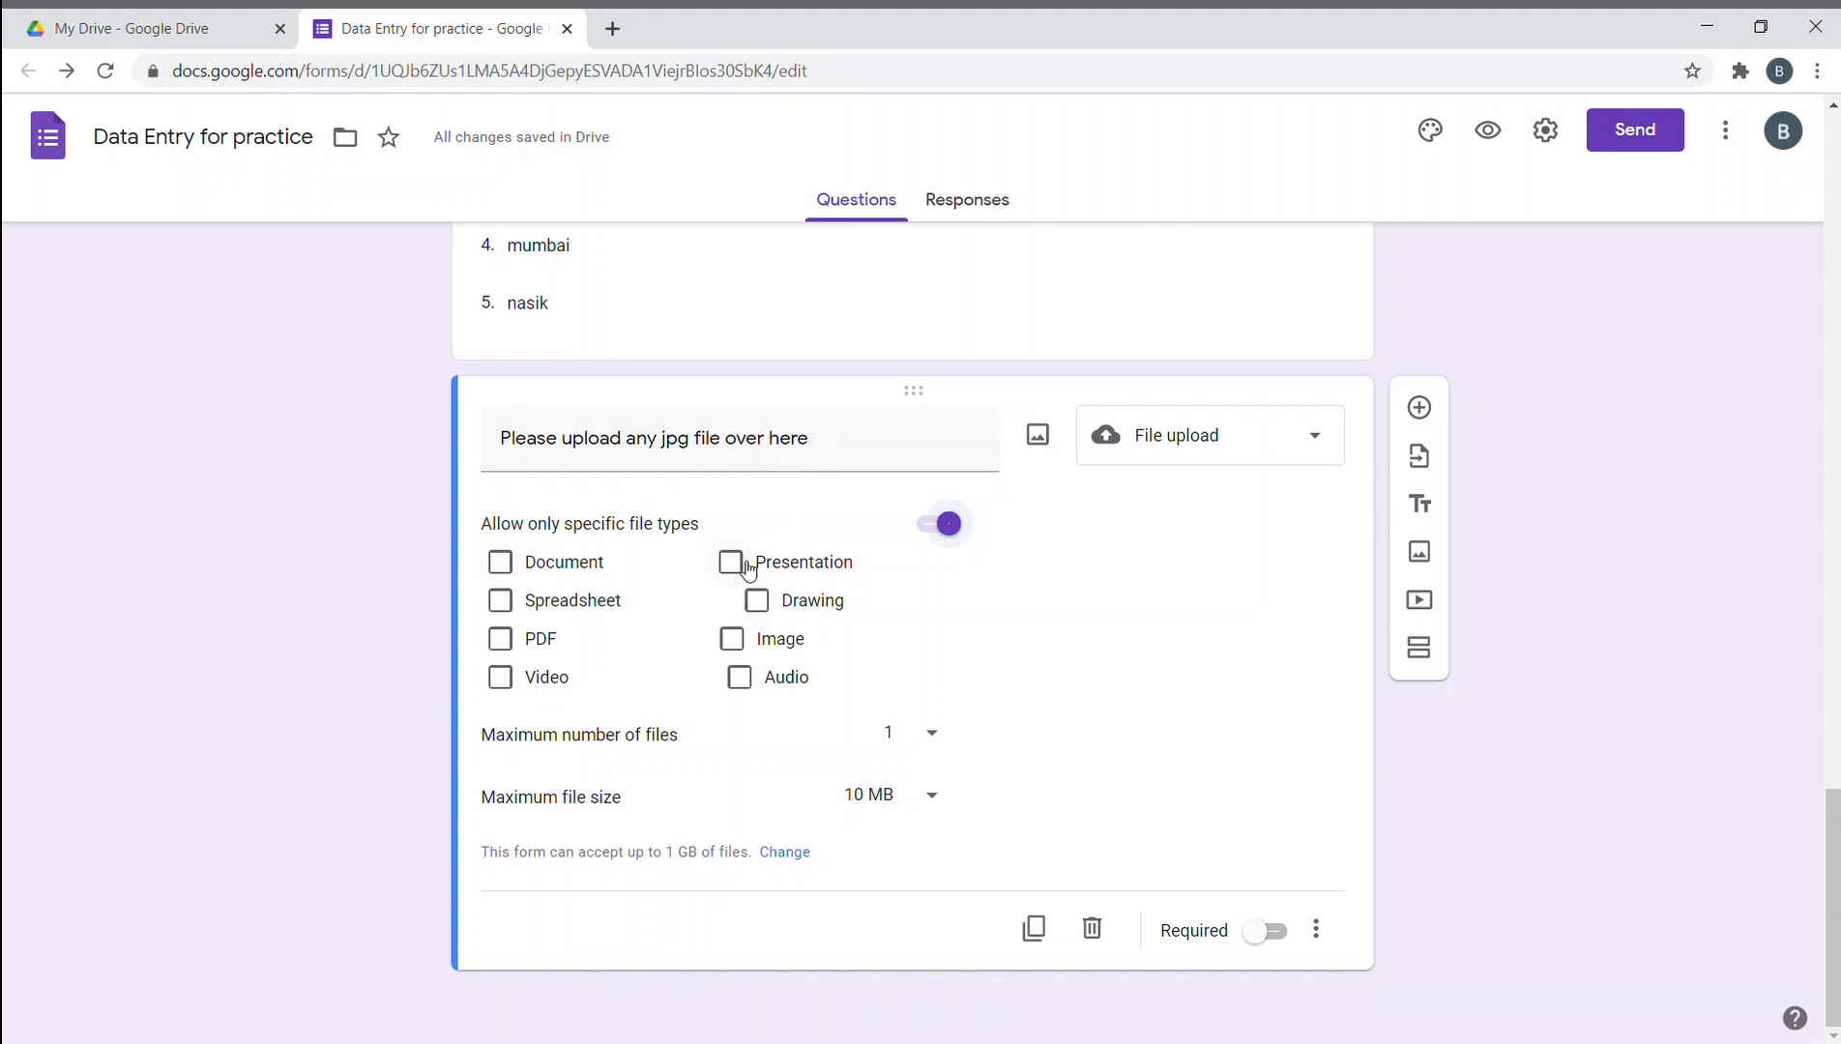
left_click(508, 646)
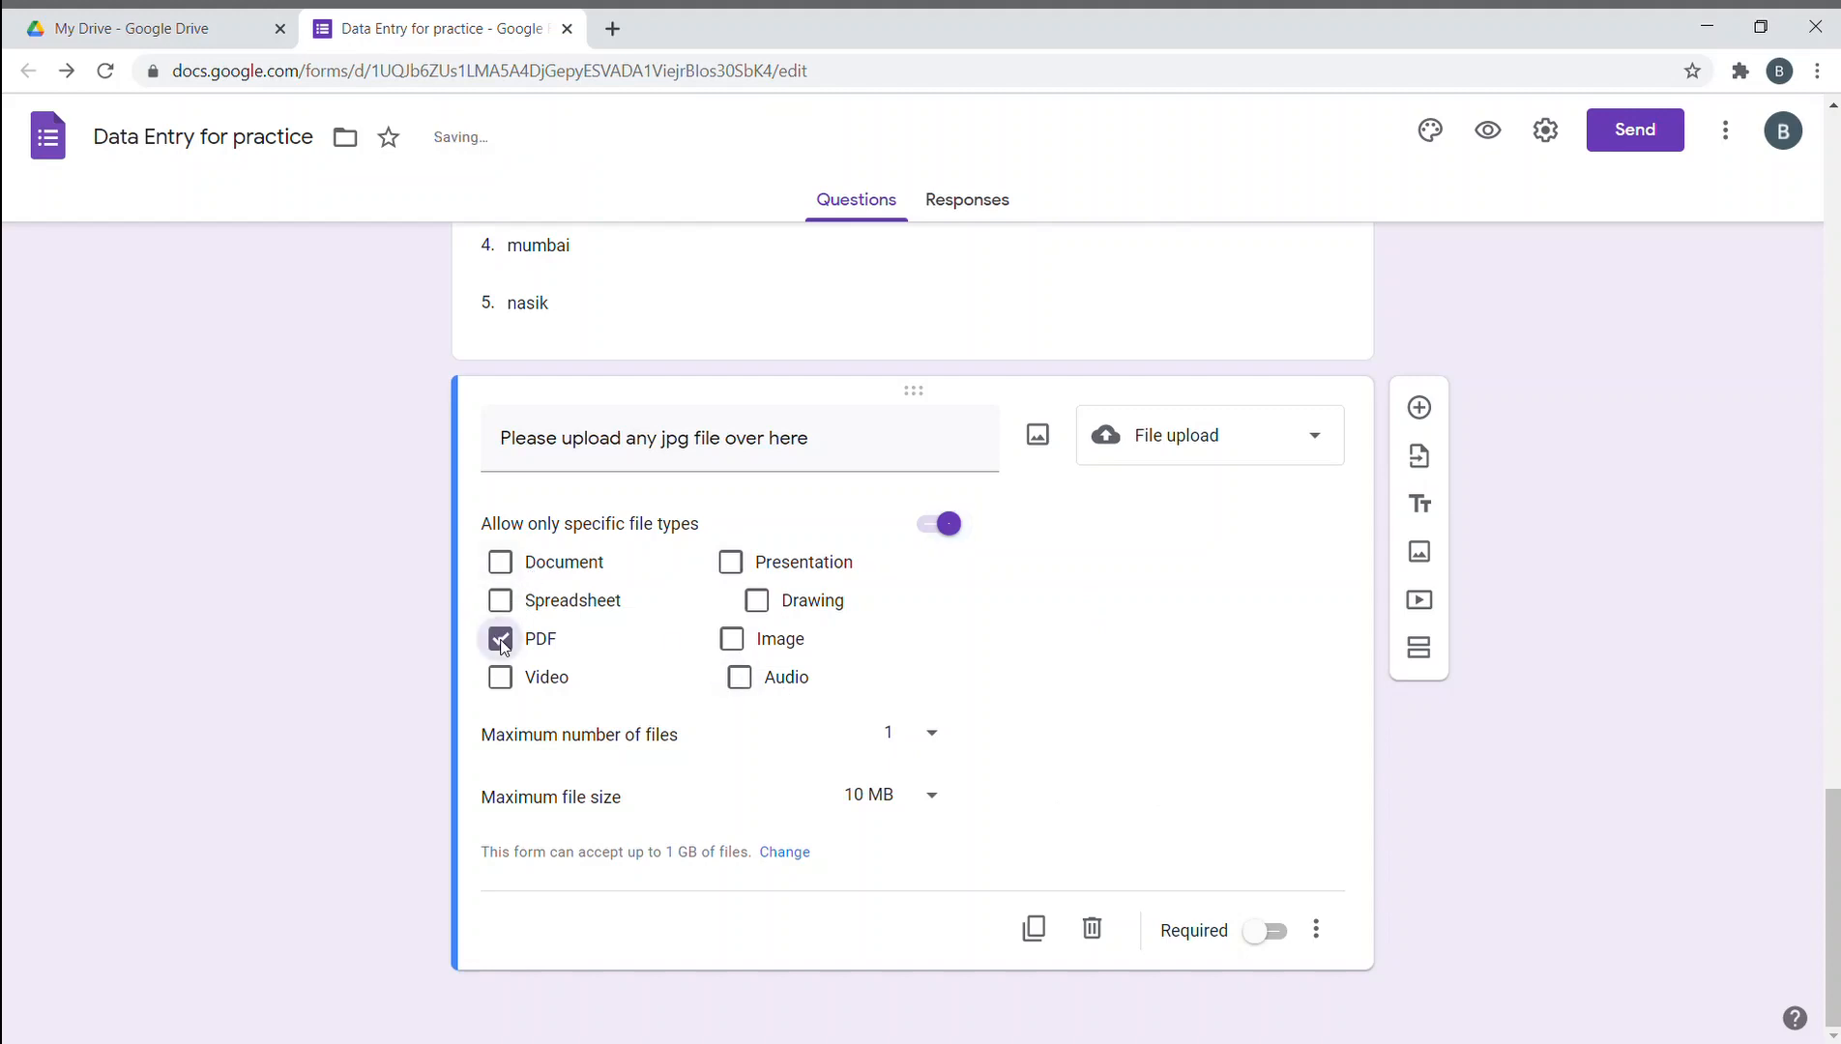
left_click(715, 647)
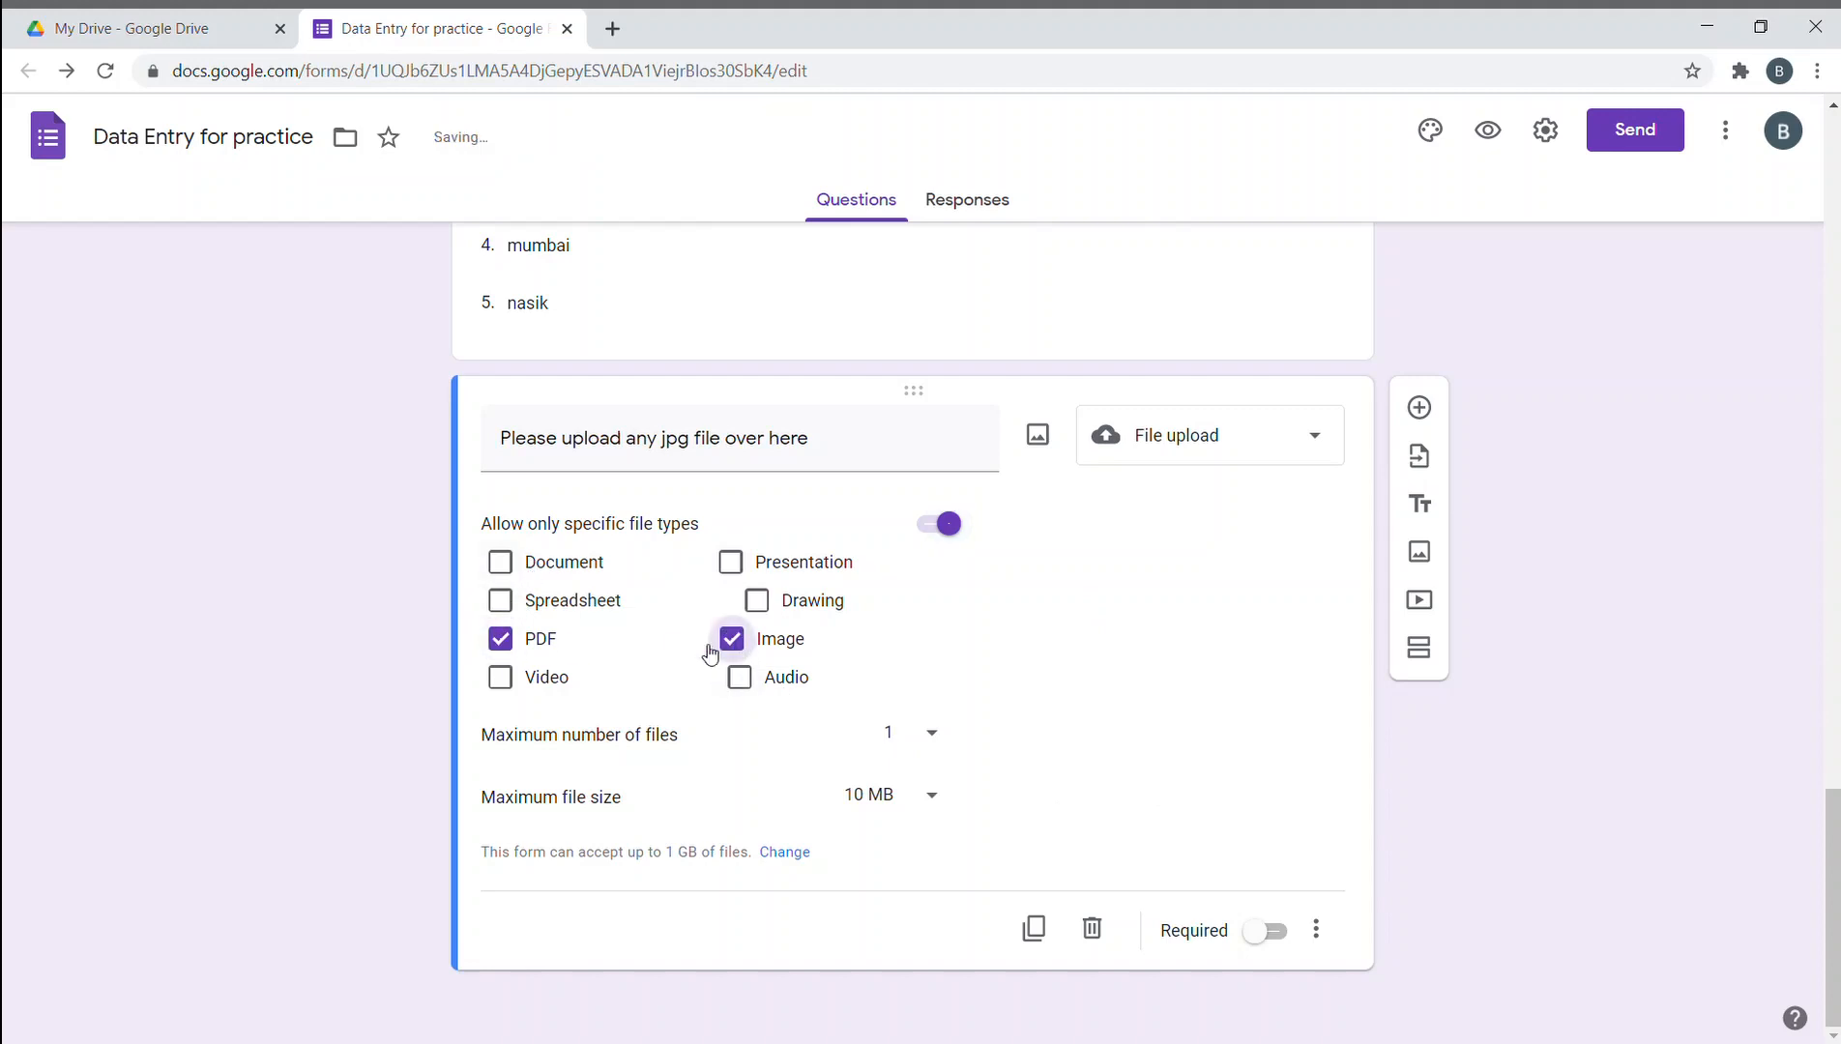
left_click(500, 678)
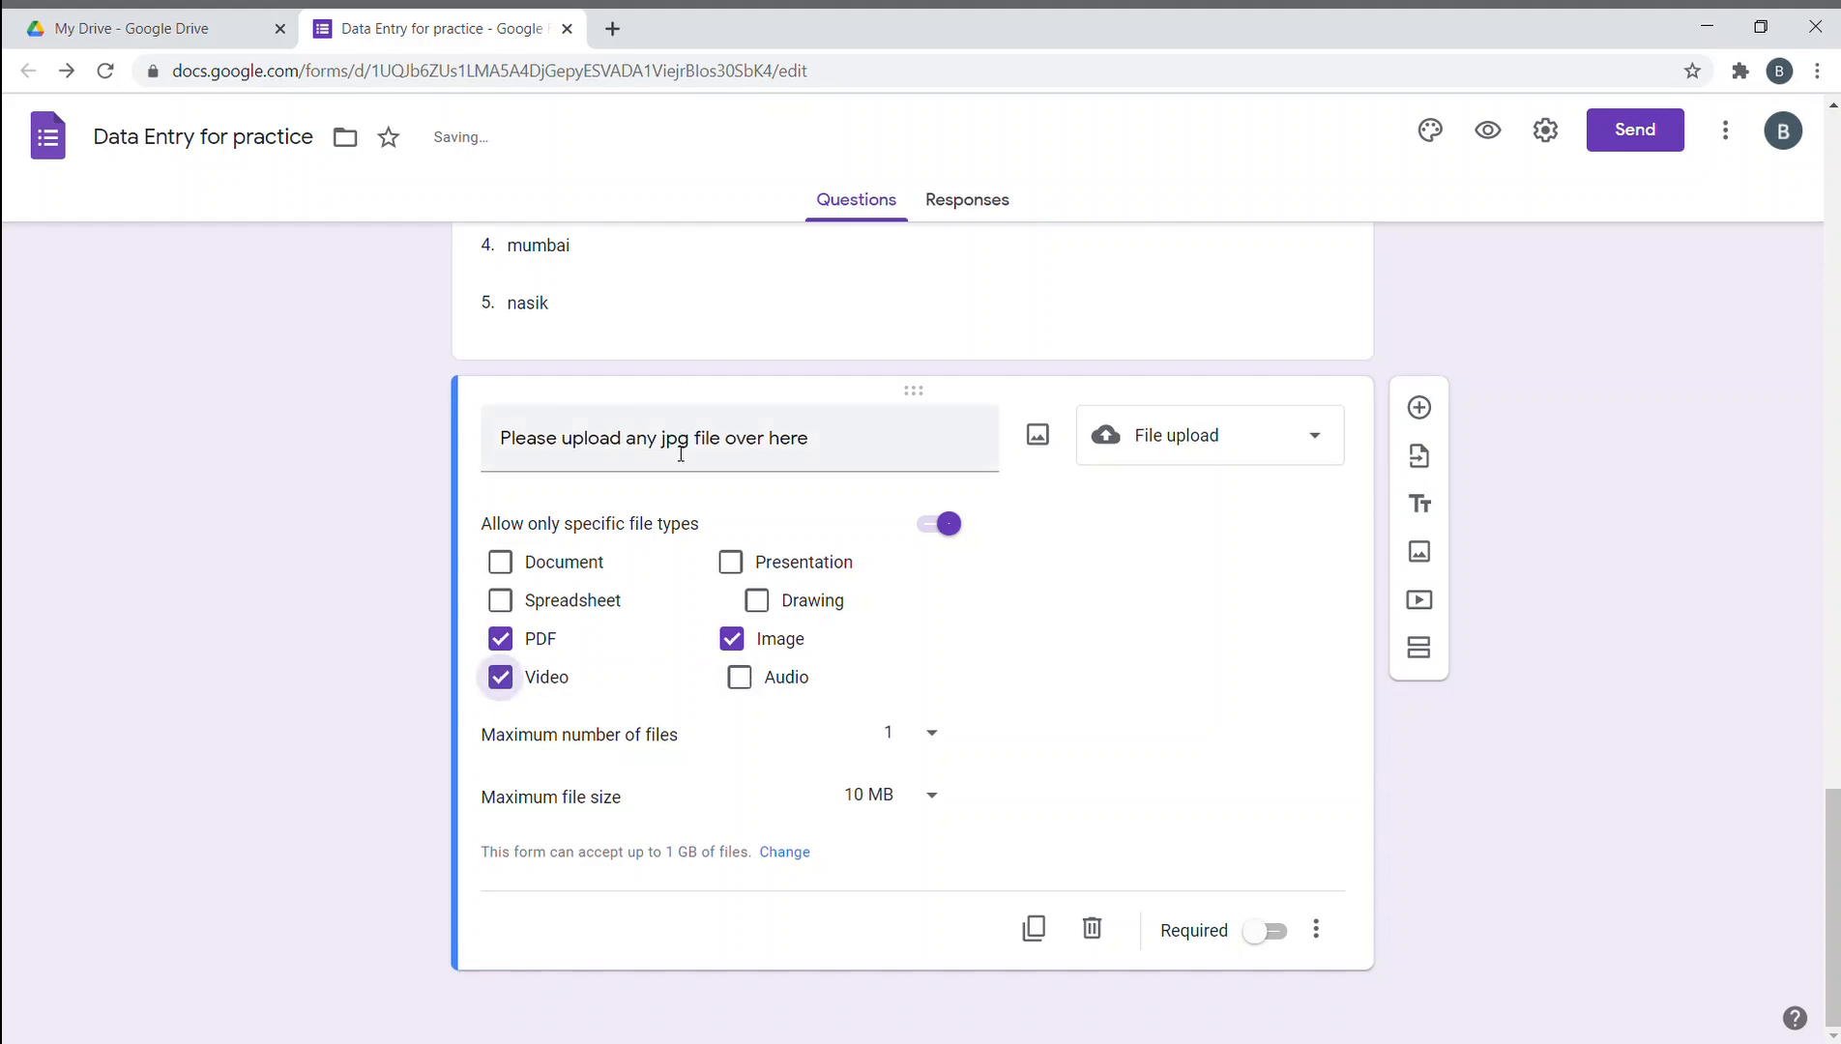
left_click(501, 639)
left_click(501, 676)
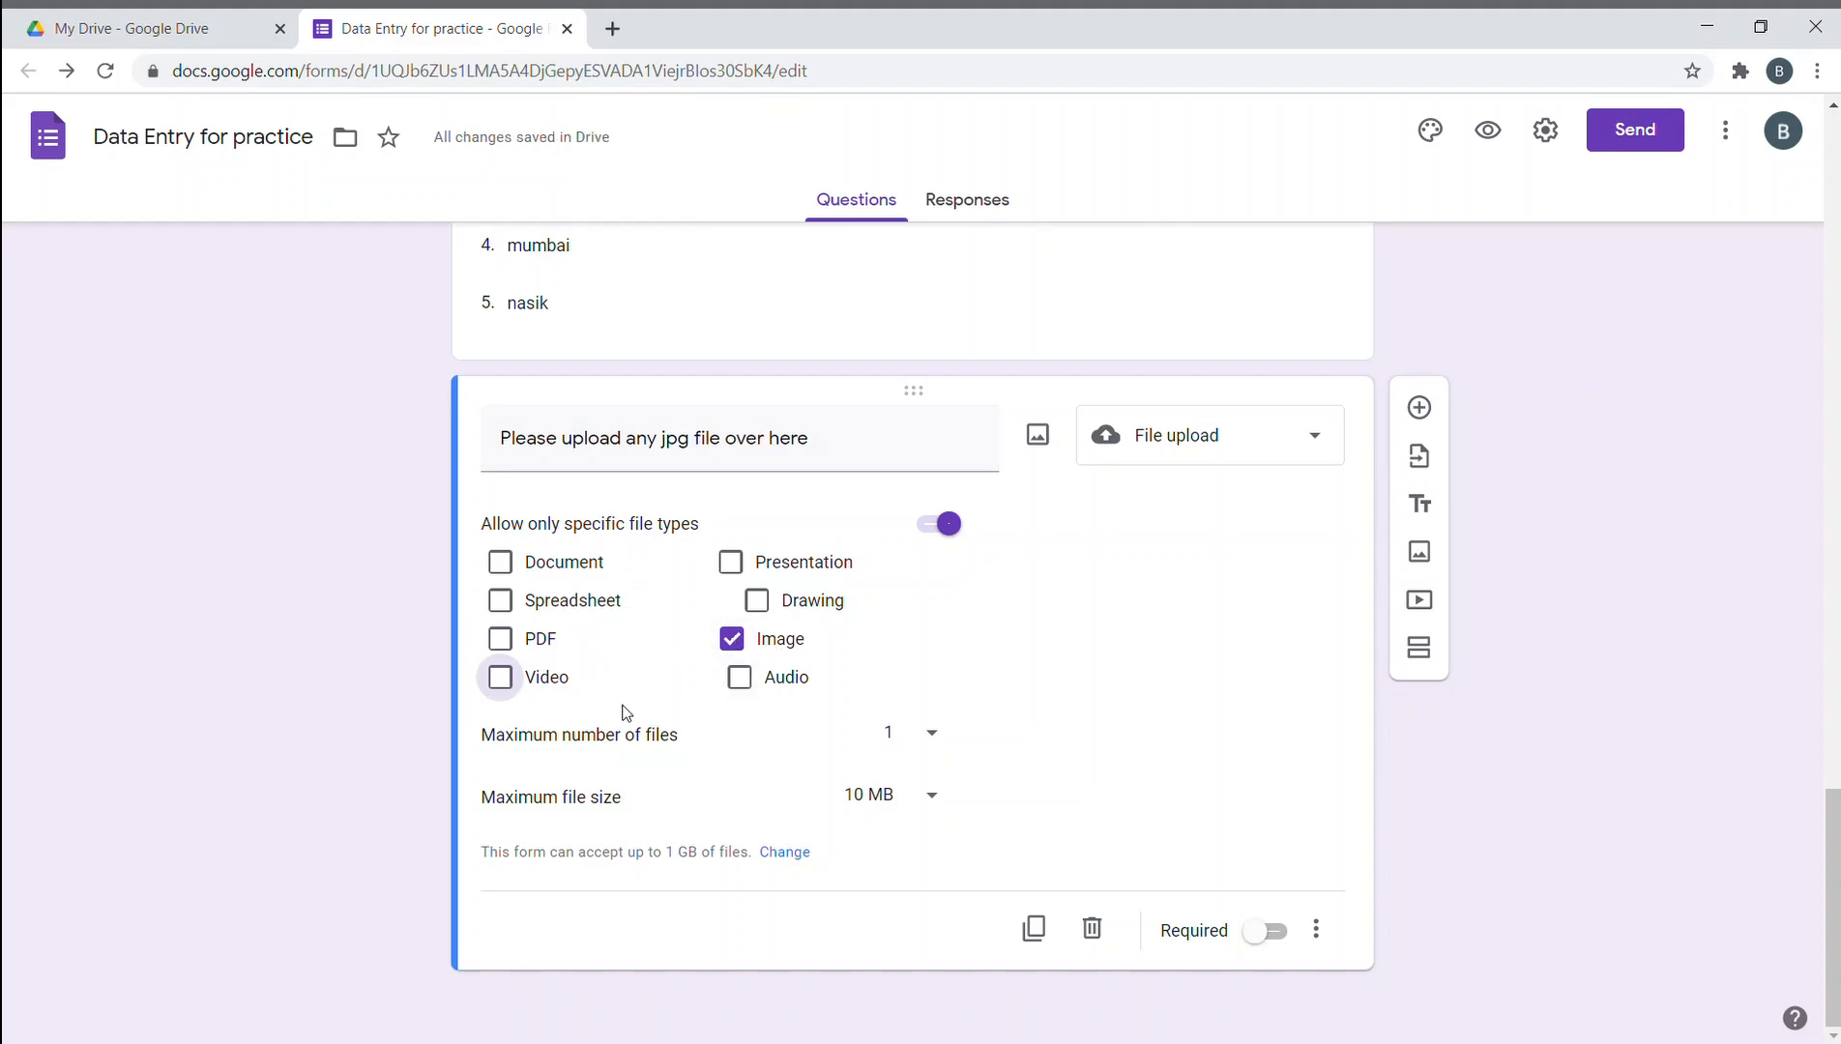
- Limit uploads to a maximum of 1 file of up to 10 MB
left_click(928, 737)
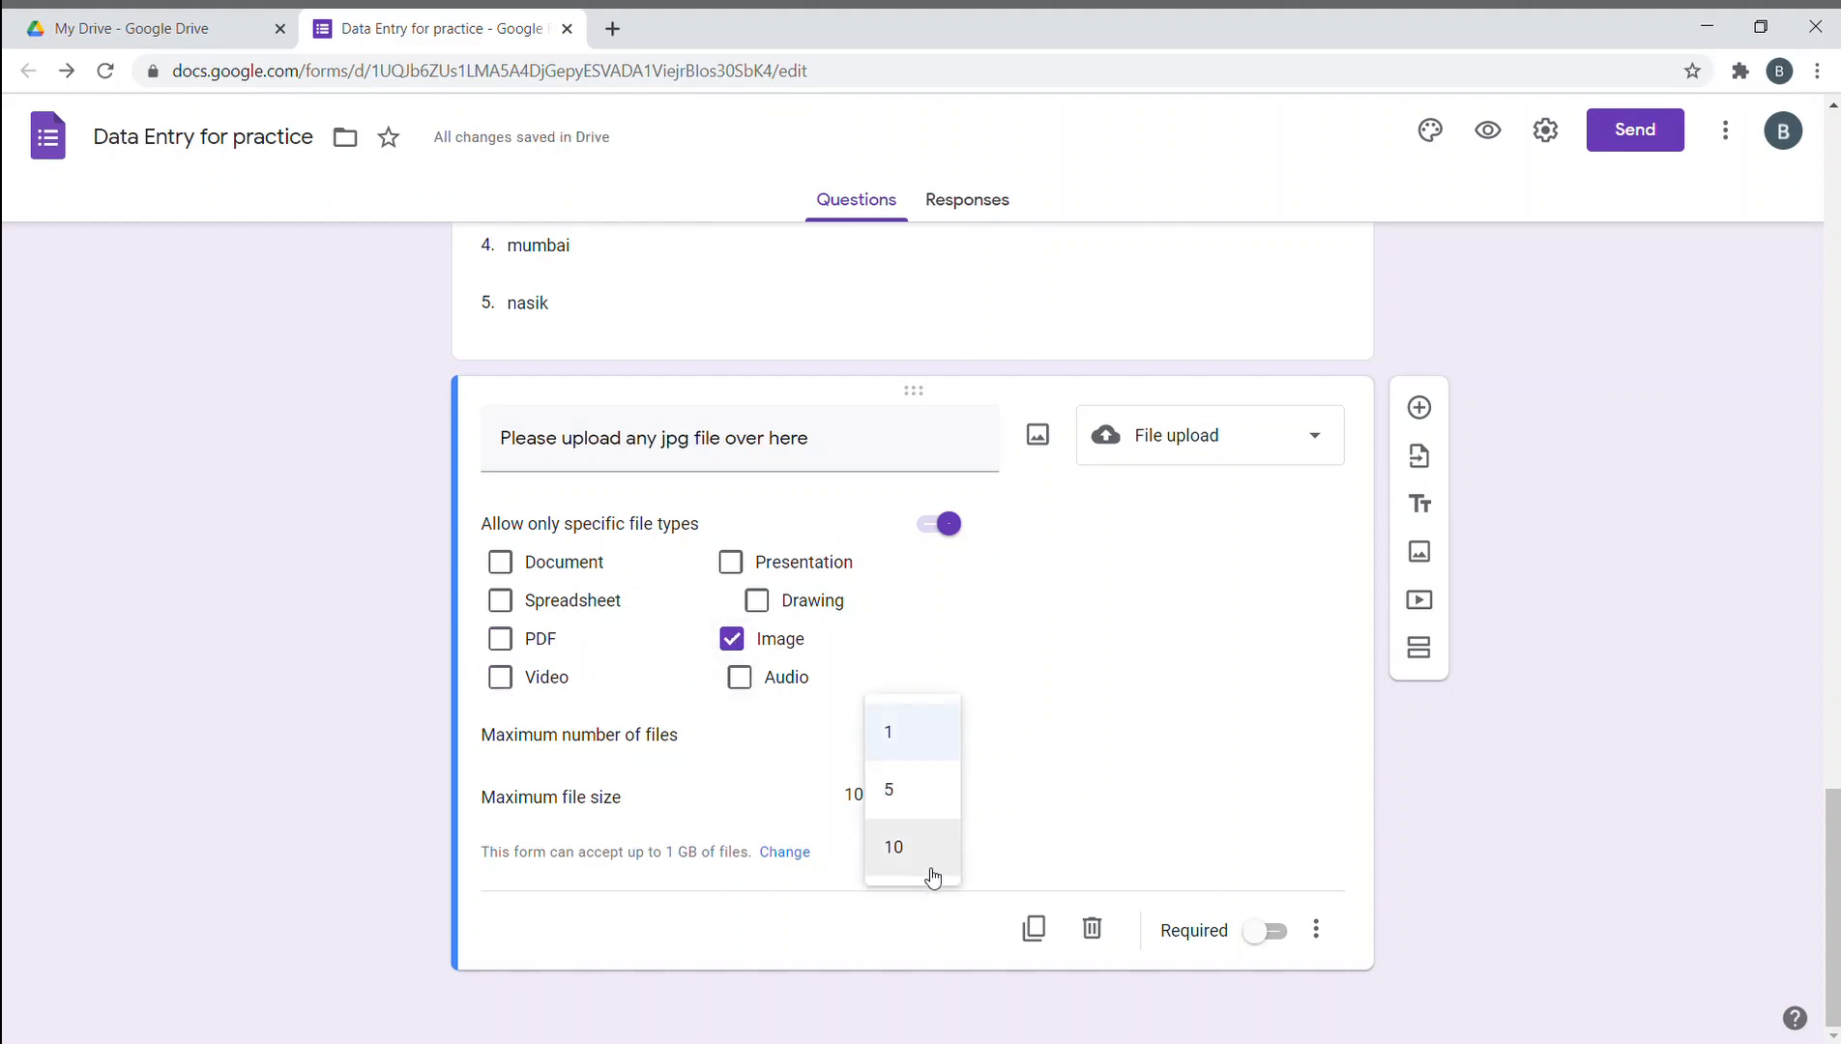
left_click(920, 750)
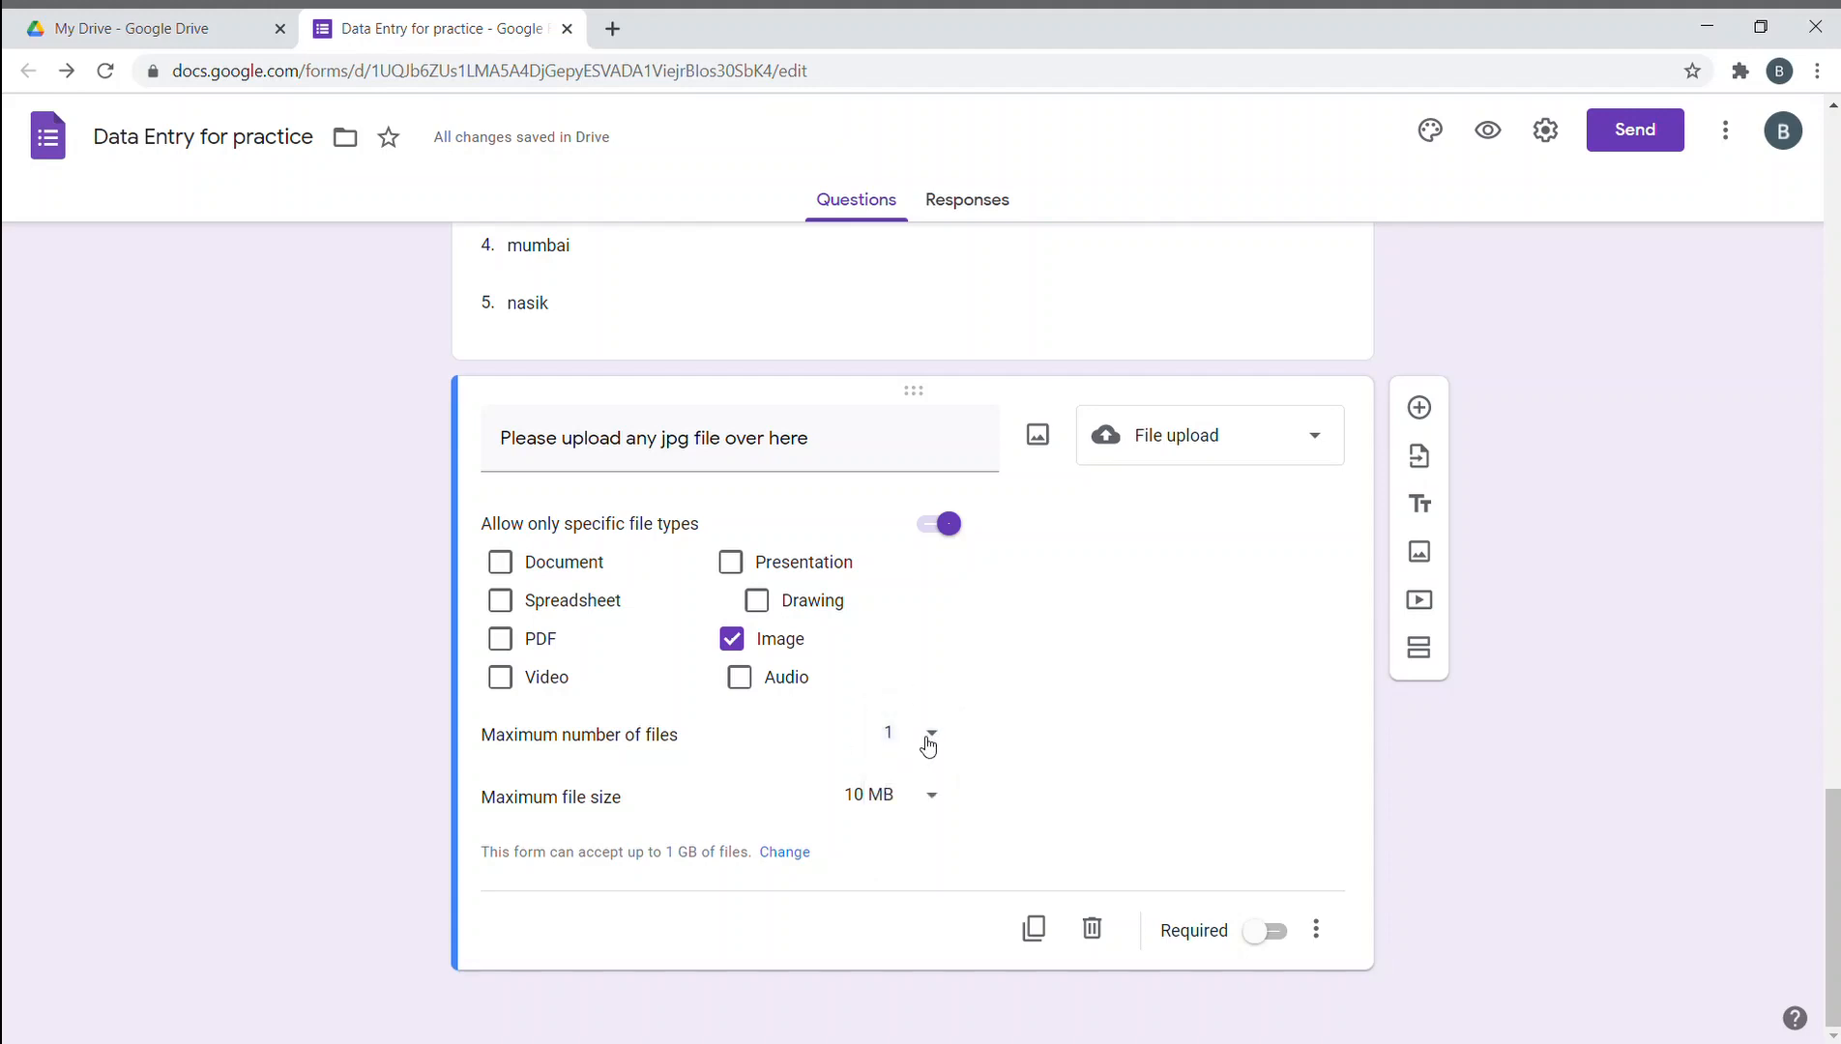
left_click(928, 744)
left_click(926, 742)
left_click(928, 741)
left_click(926, 783)
left_click(928, 743)
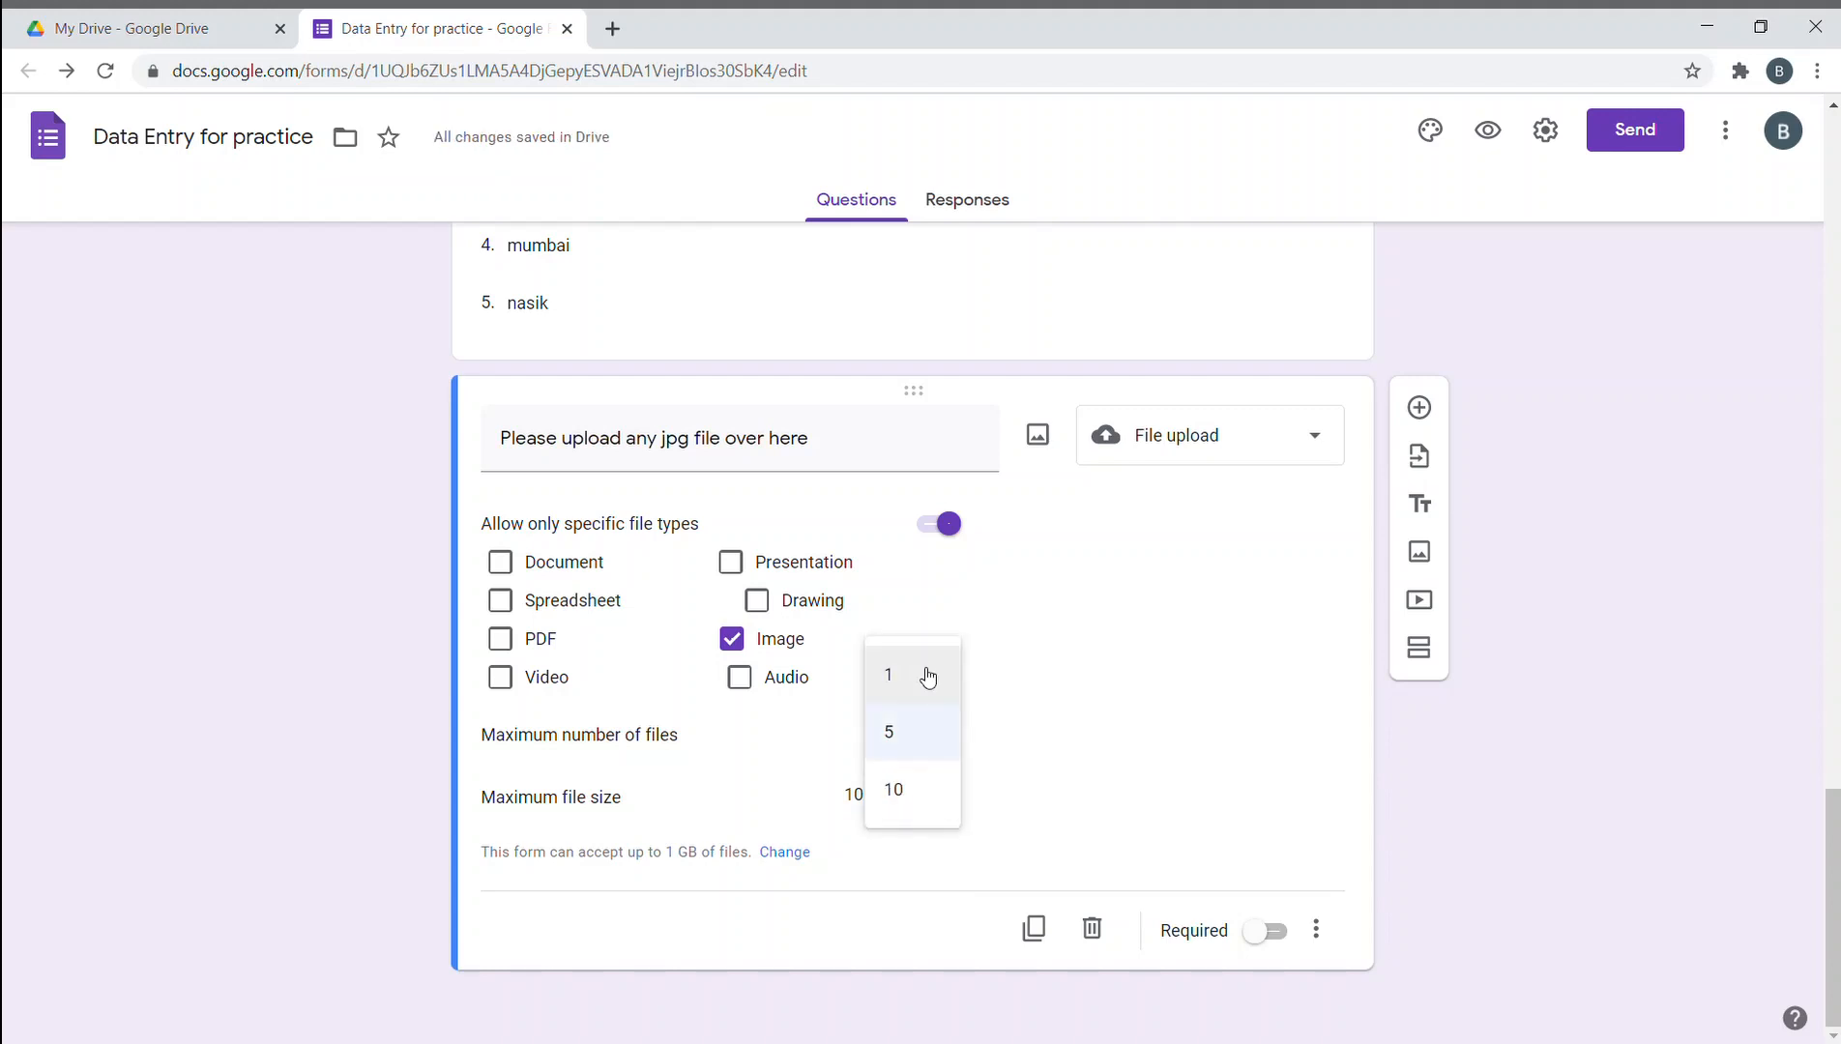
left_click(920, 665)
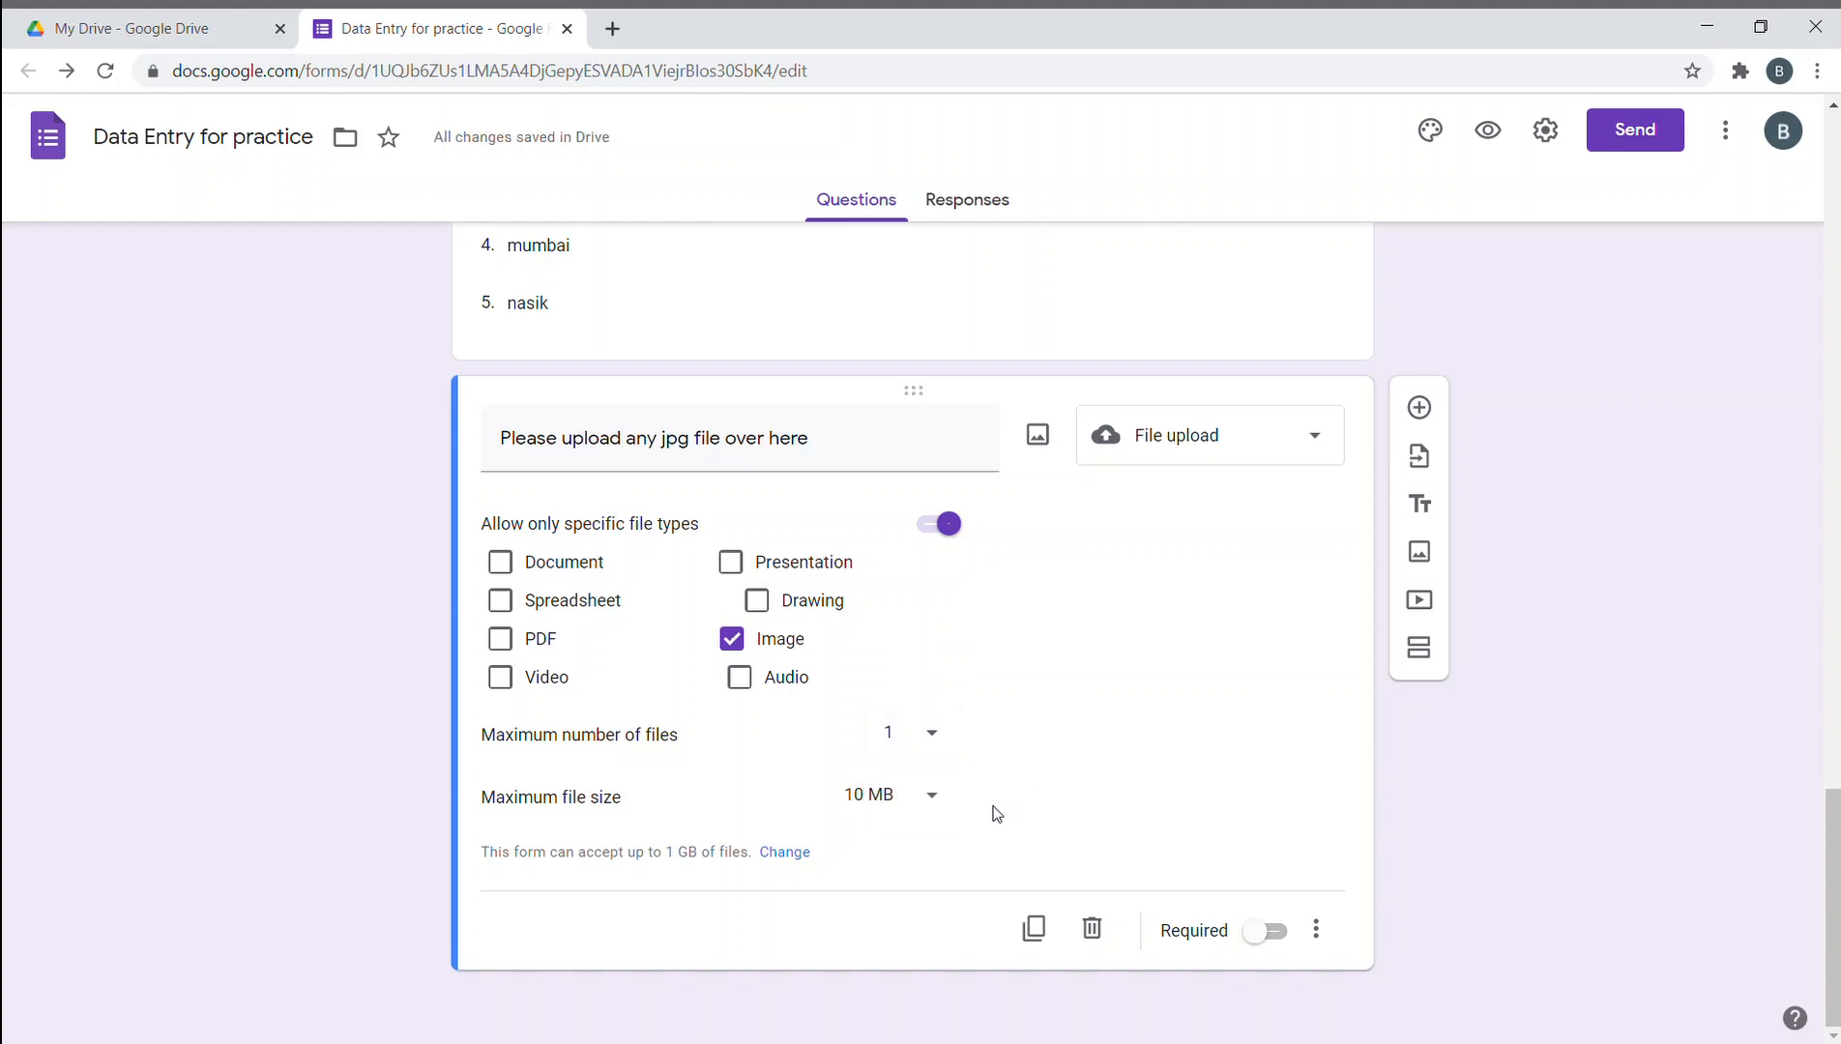
left_click(885, 797)
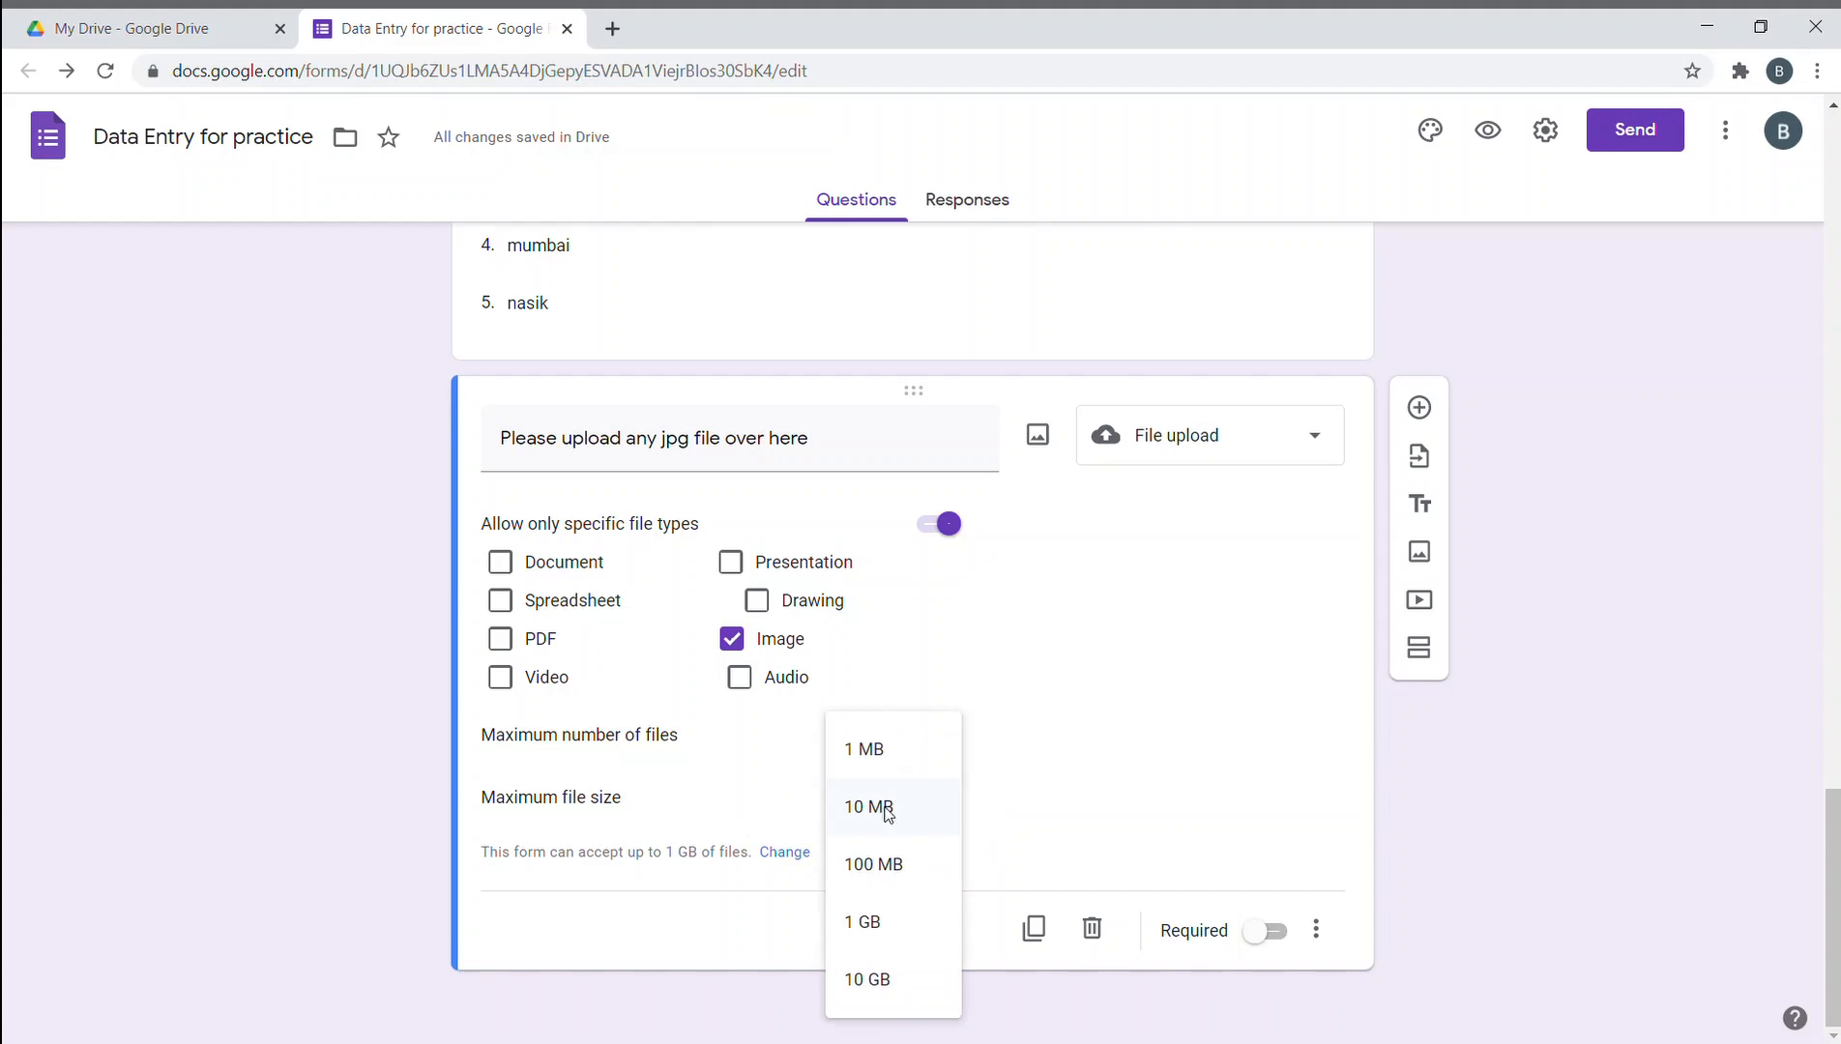
left_click(885, 810)
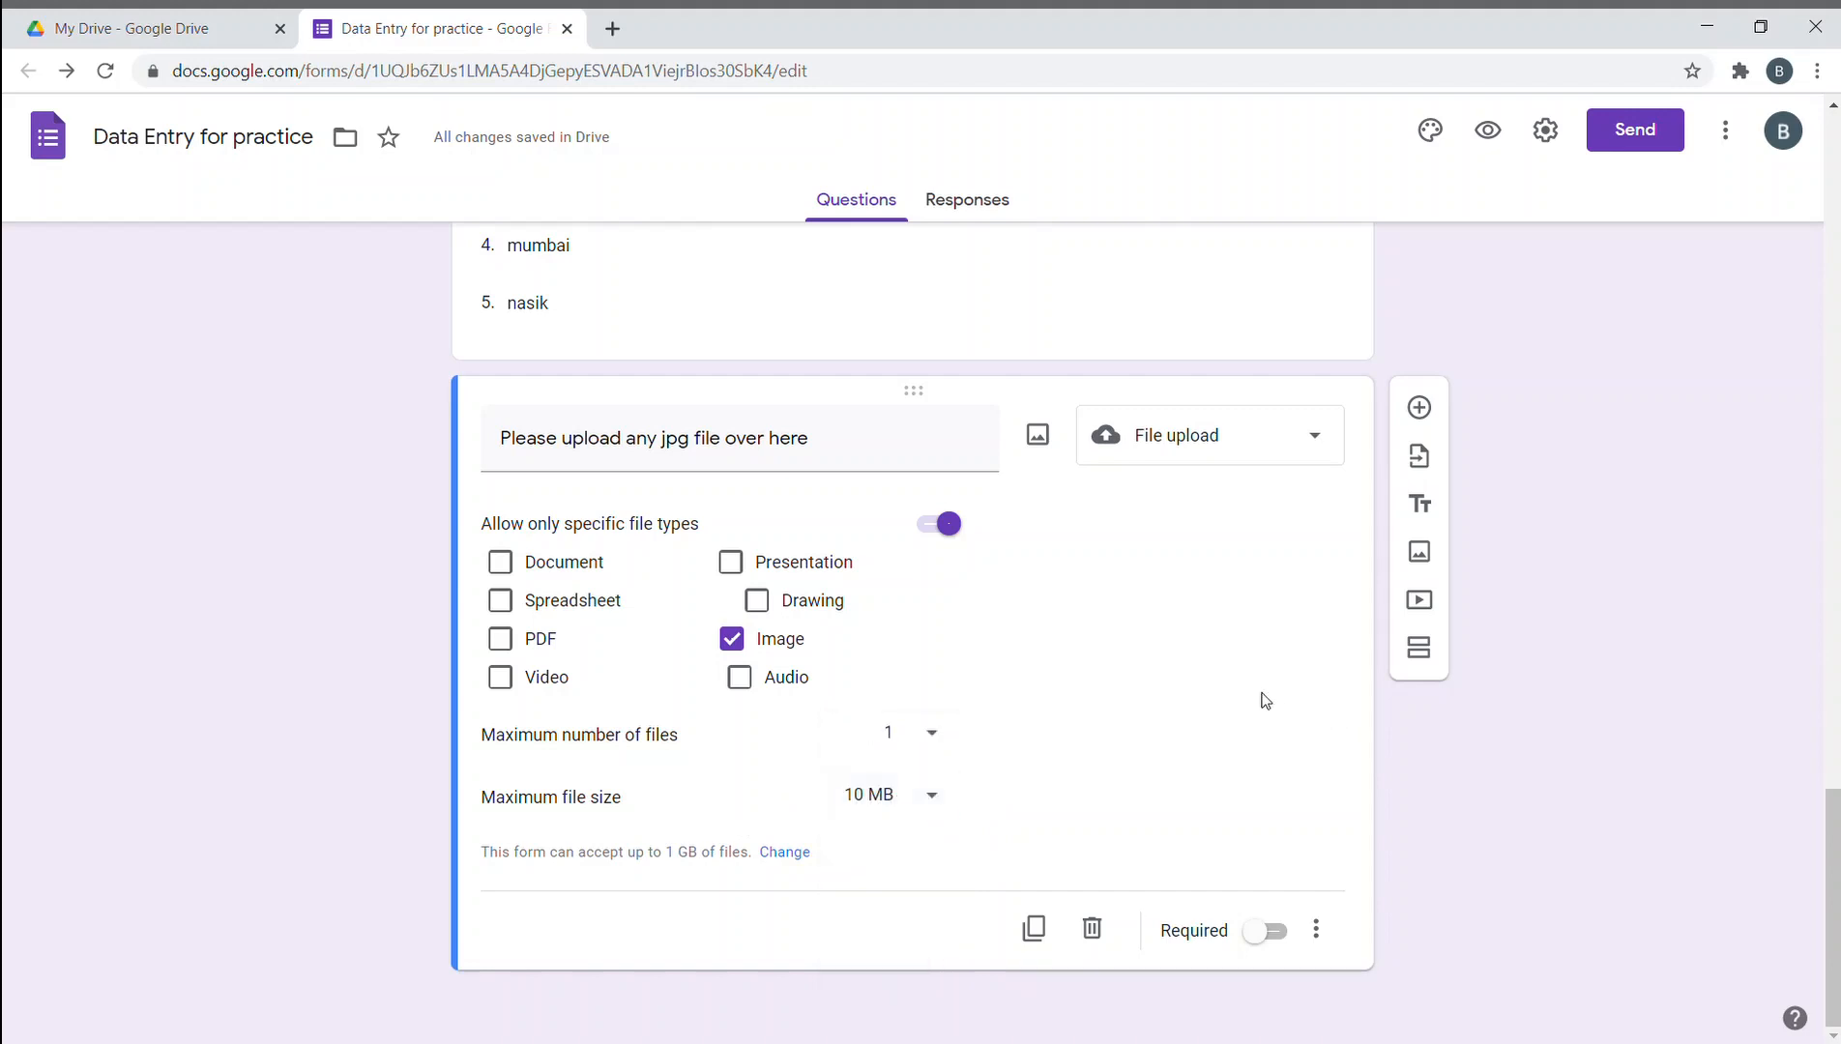
- Change the maximum size of all uploaded files from 1 GB to 10 GB and save
left_click(779, 855)
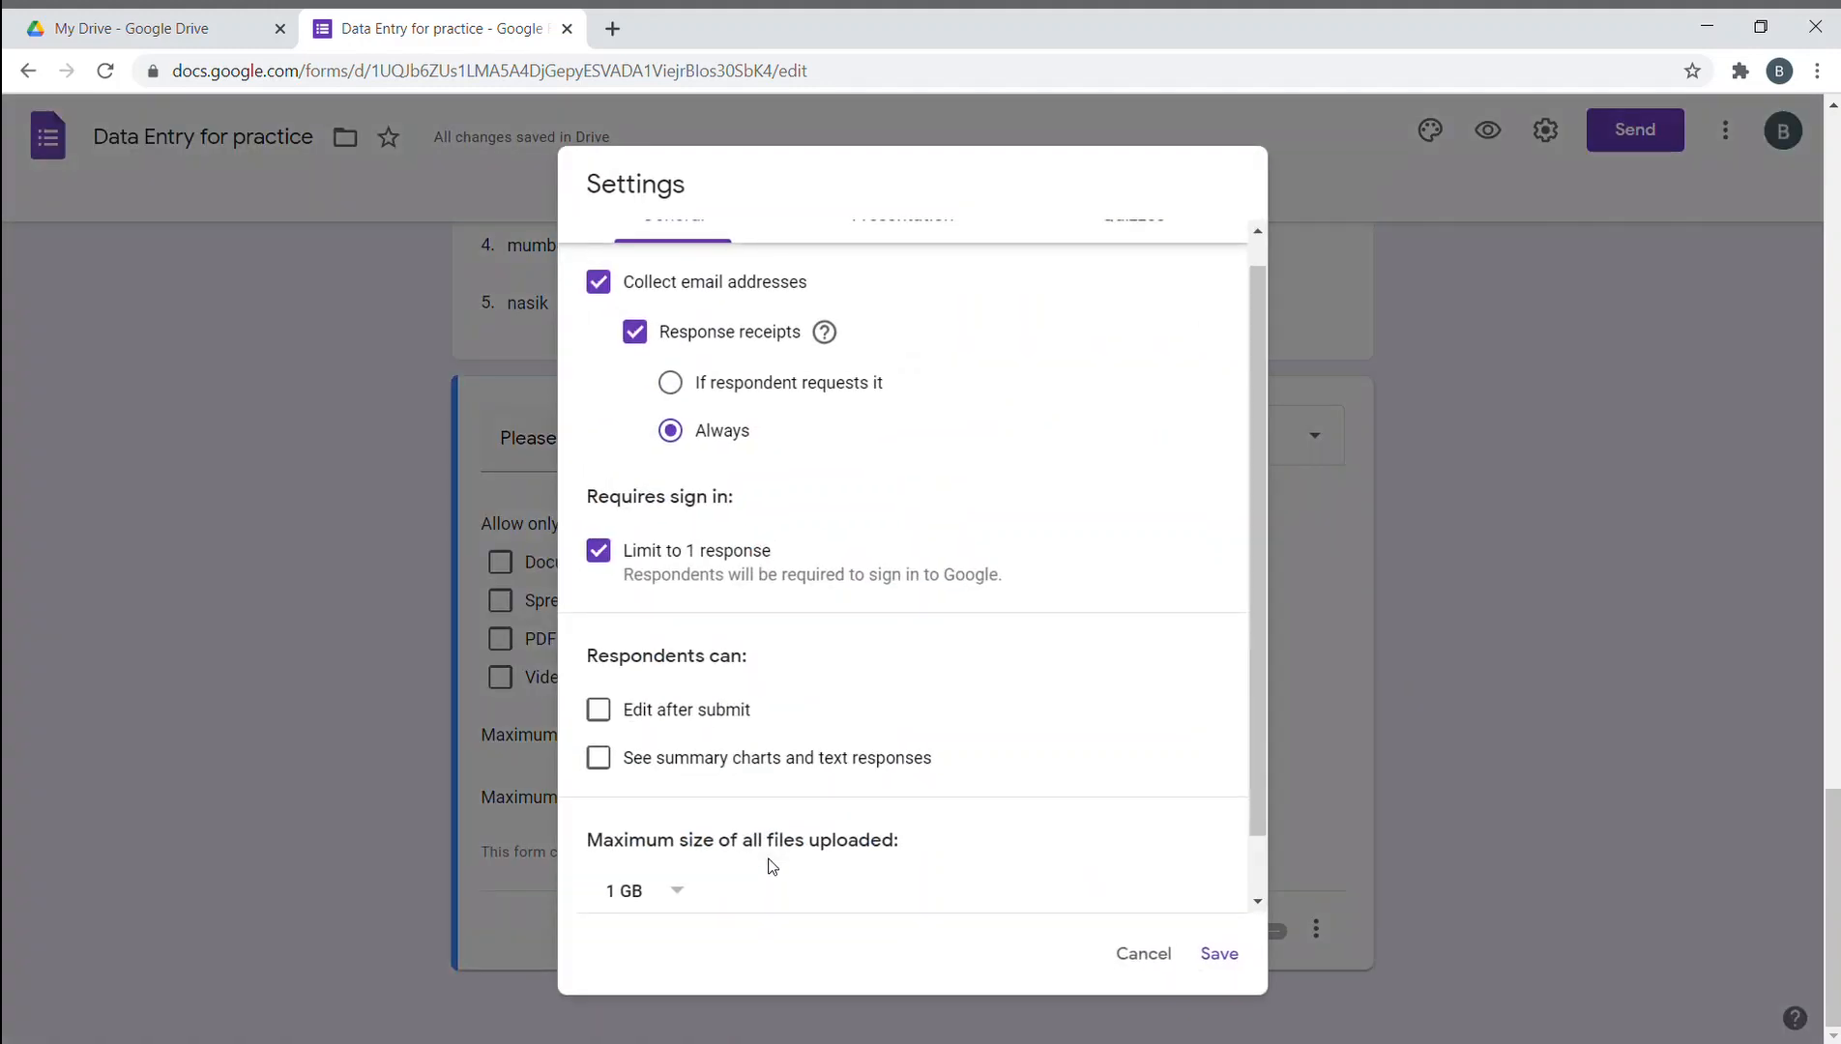
left_click(650, 916)
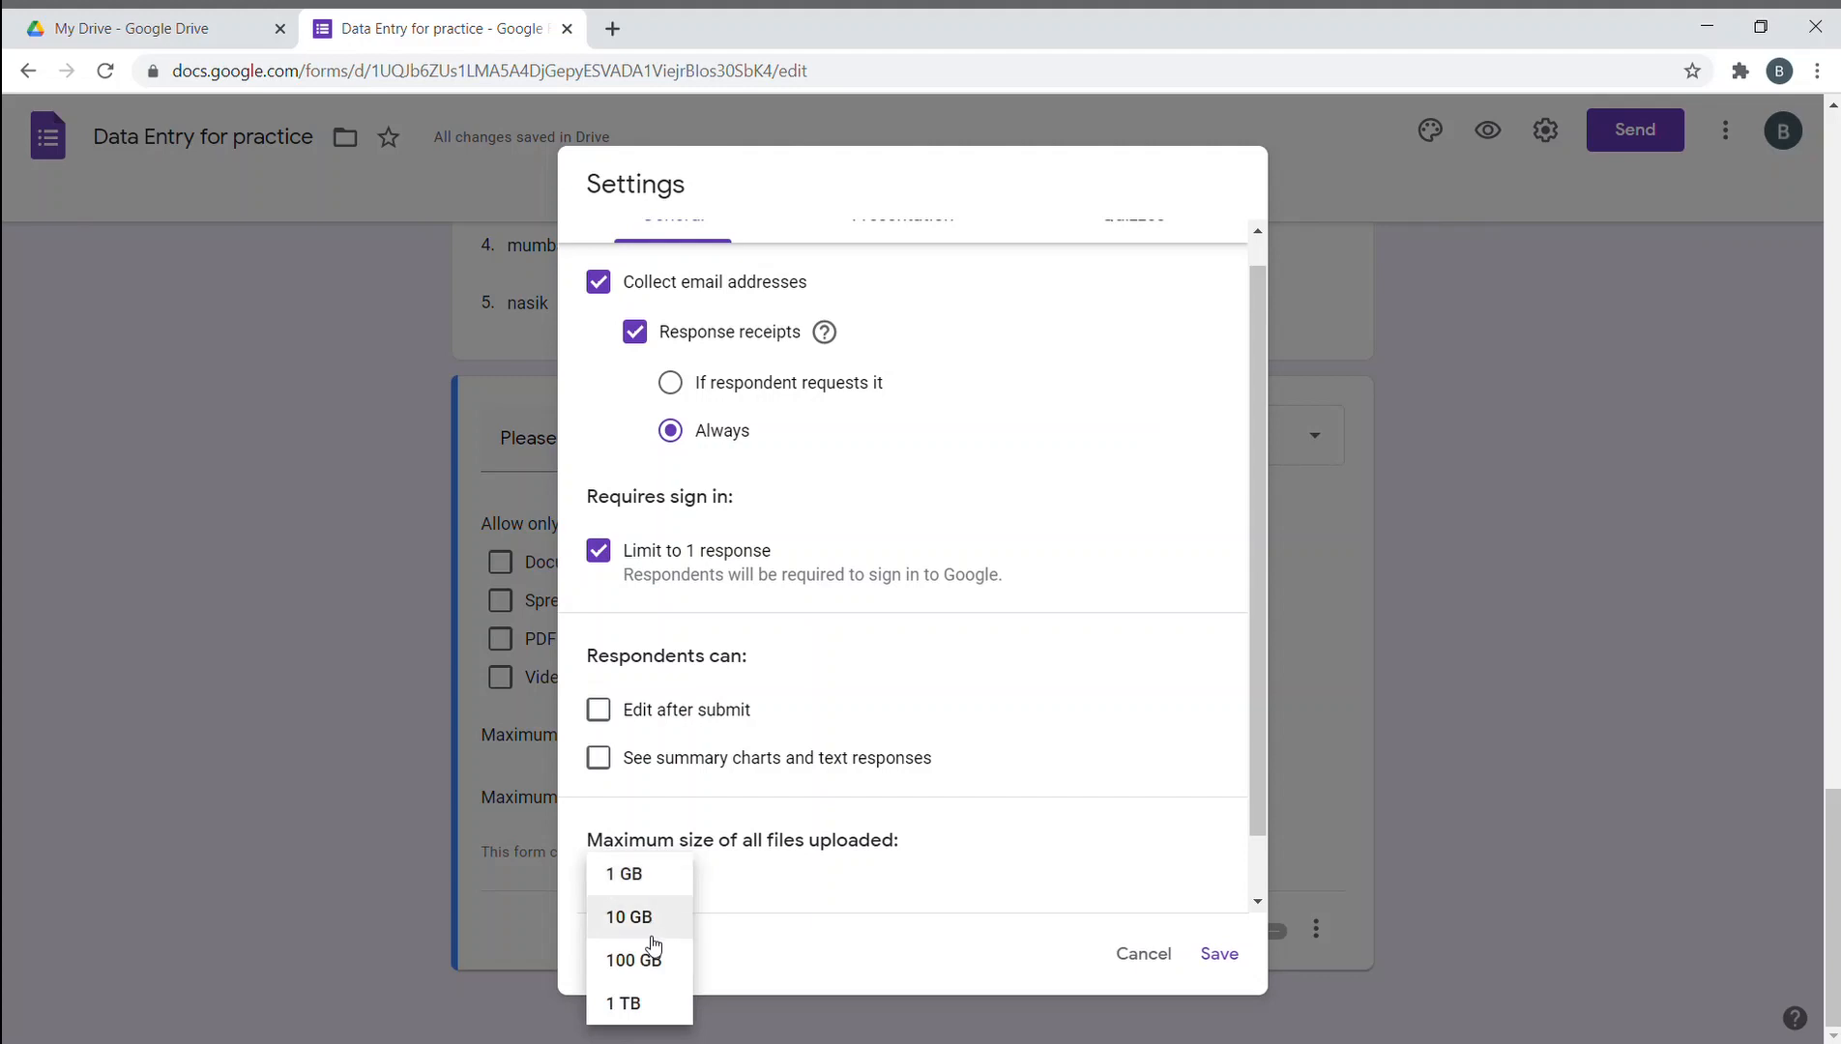
left_click(649, 932)
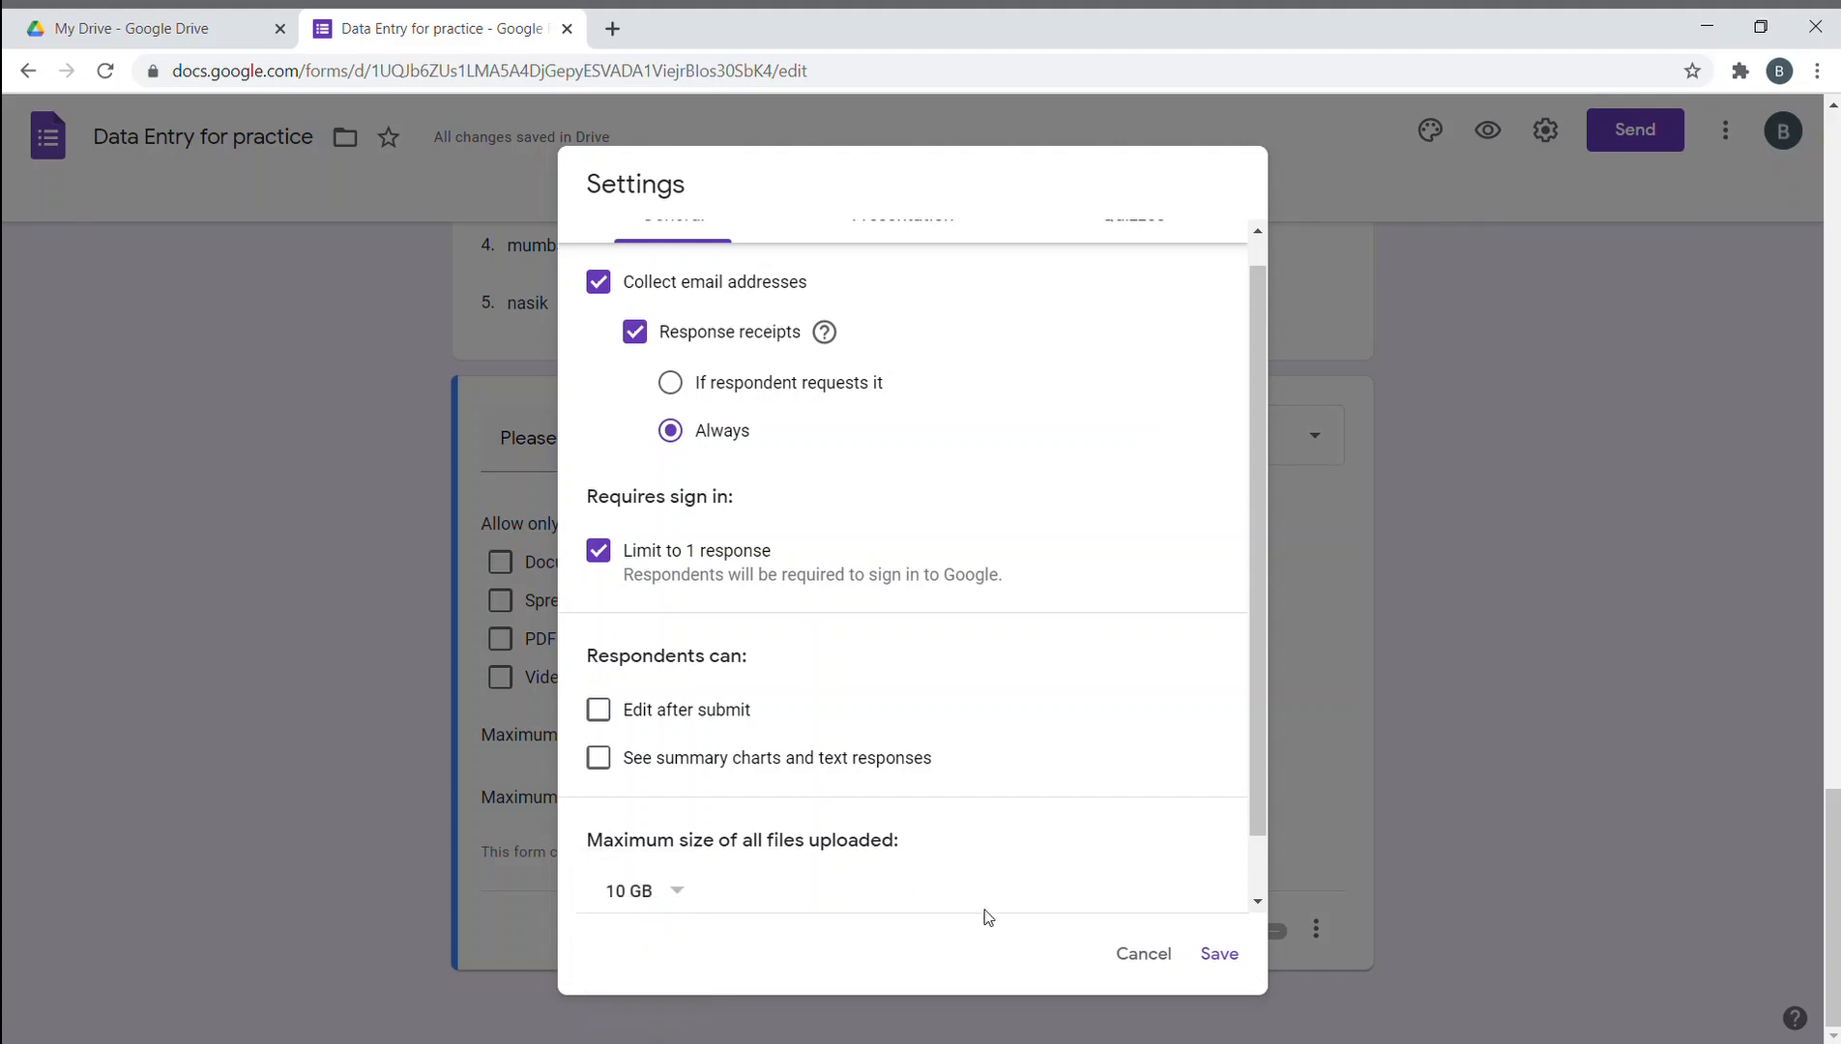
left_click(1220, 955)
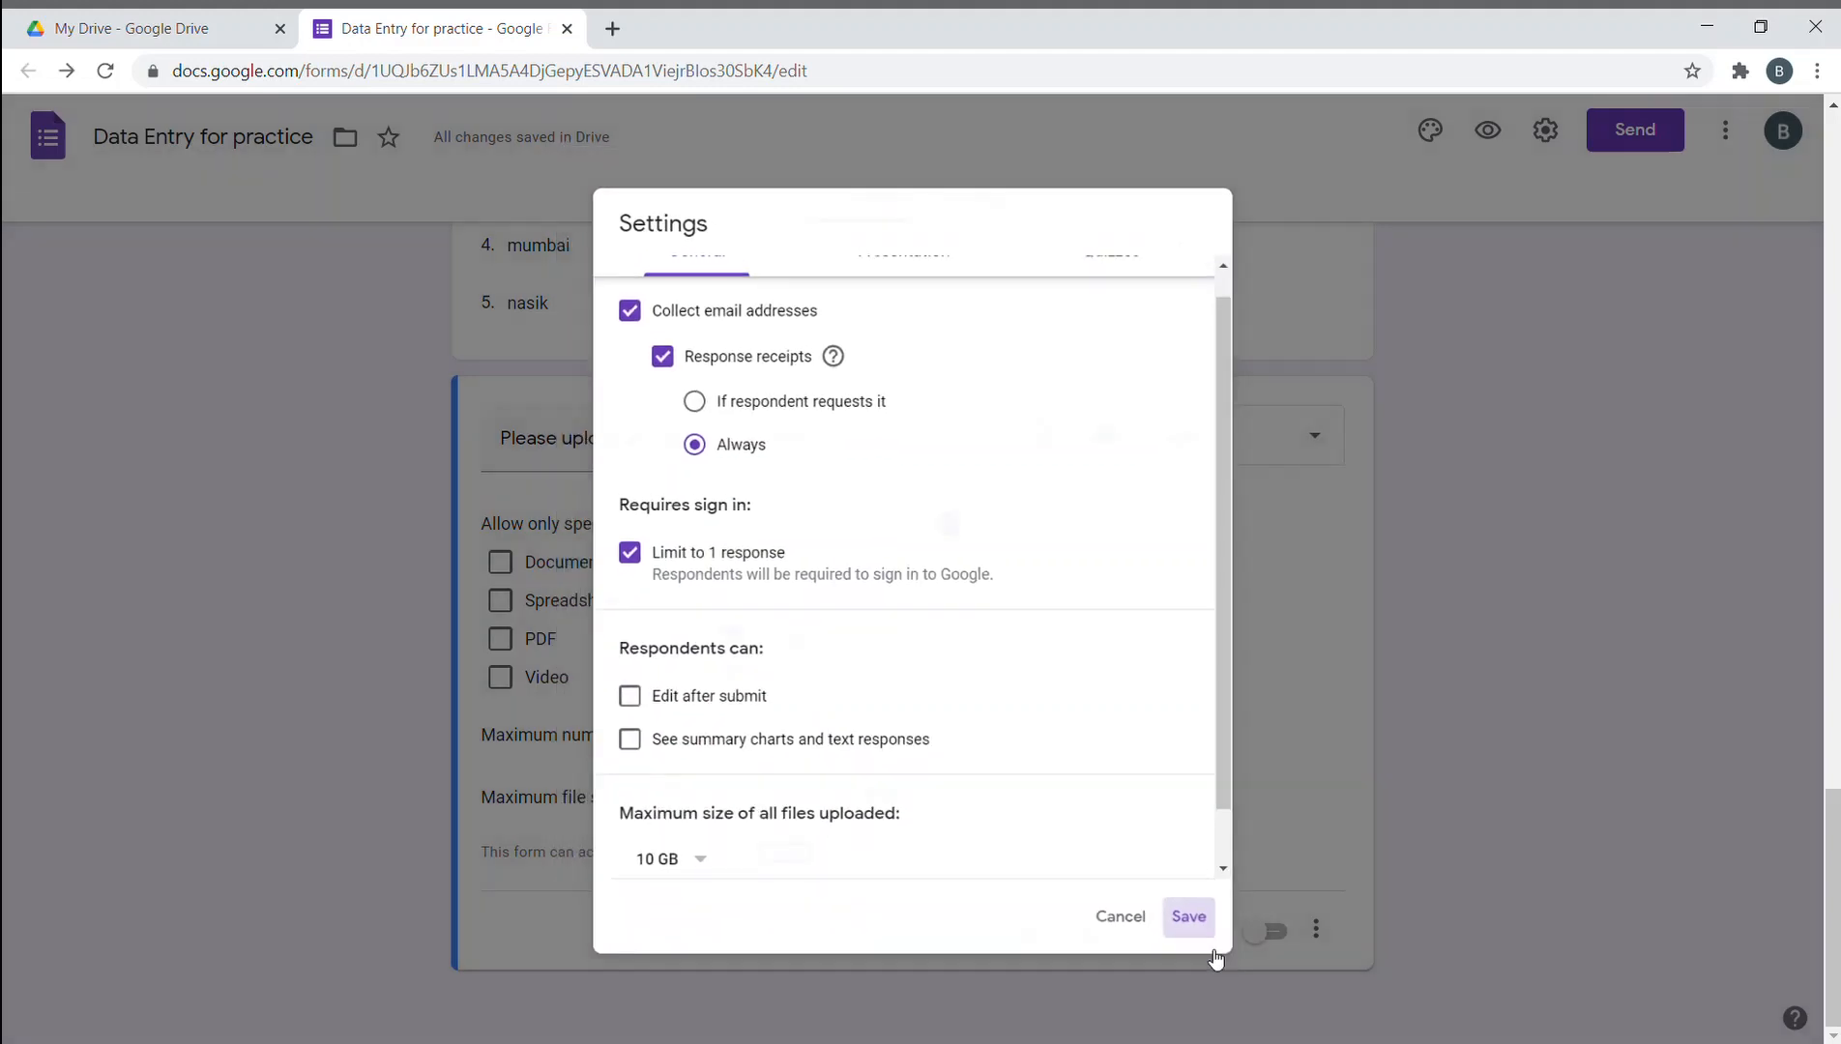
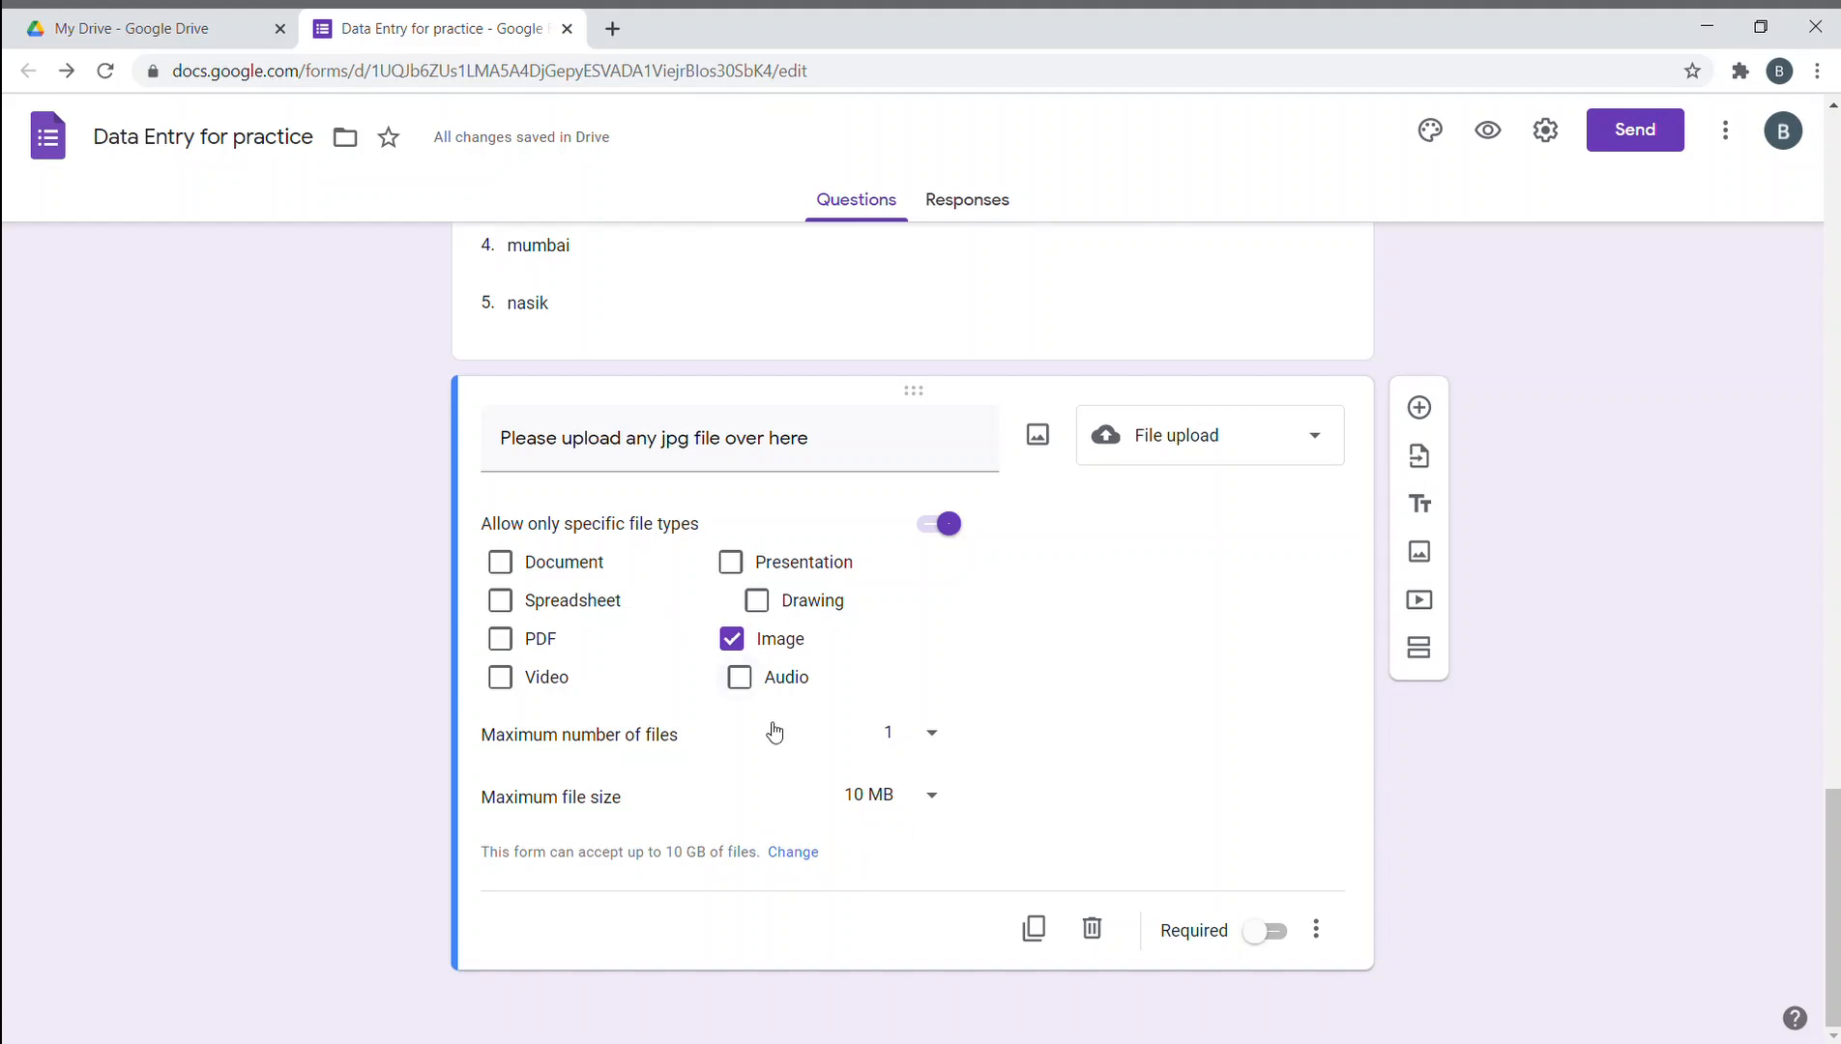
- Keep the form-wide total upload limit at 10 GB and save the settings
left_click(791, 852)
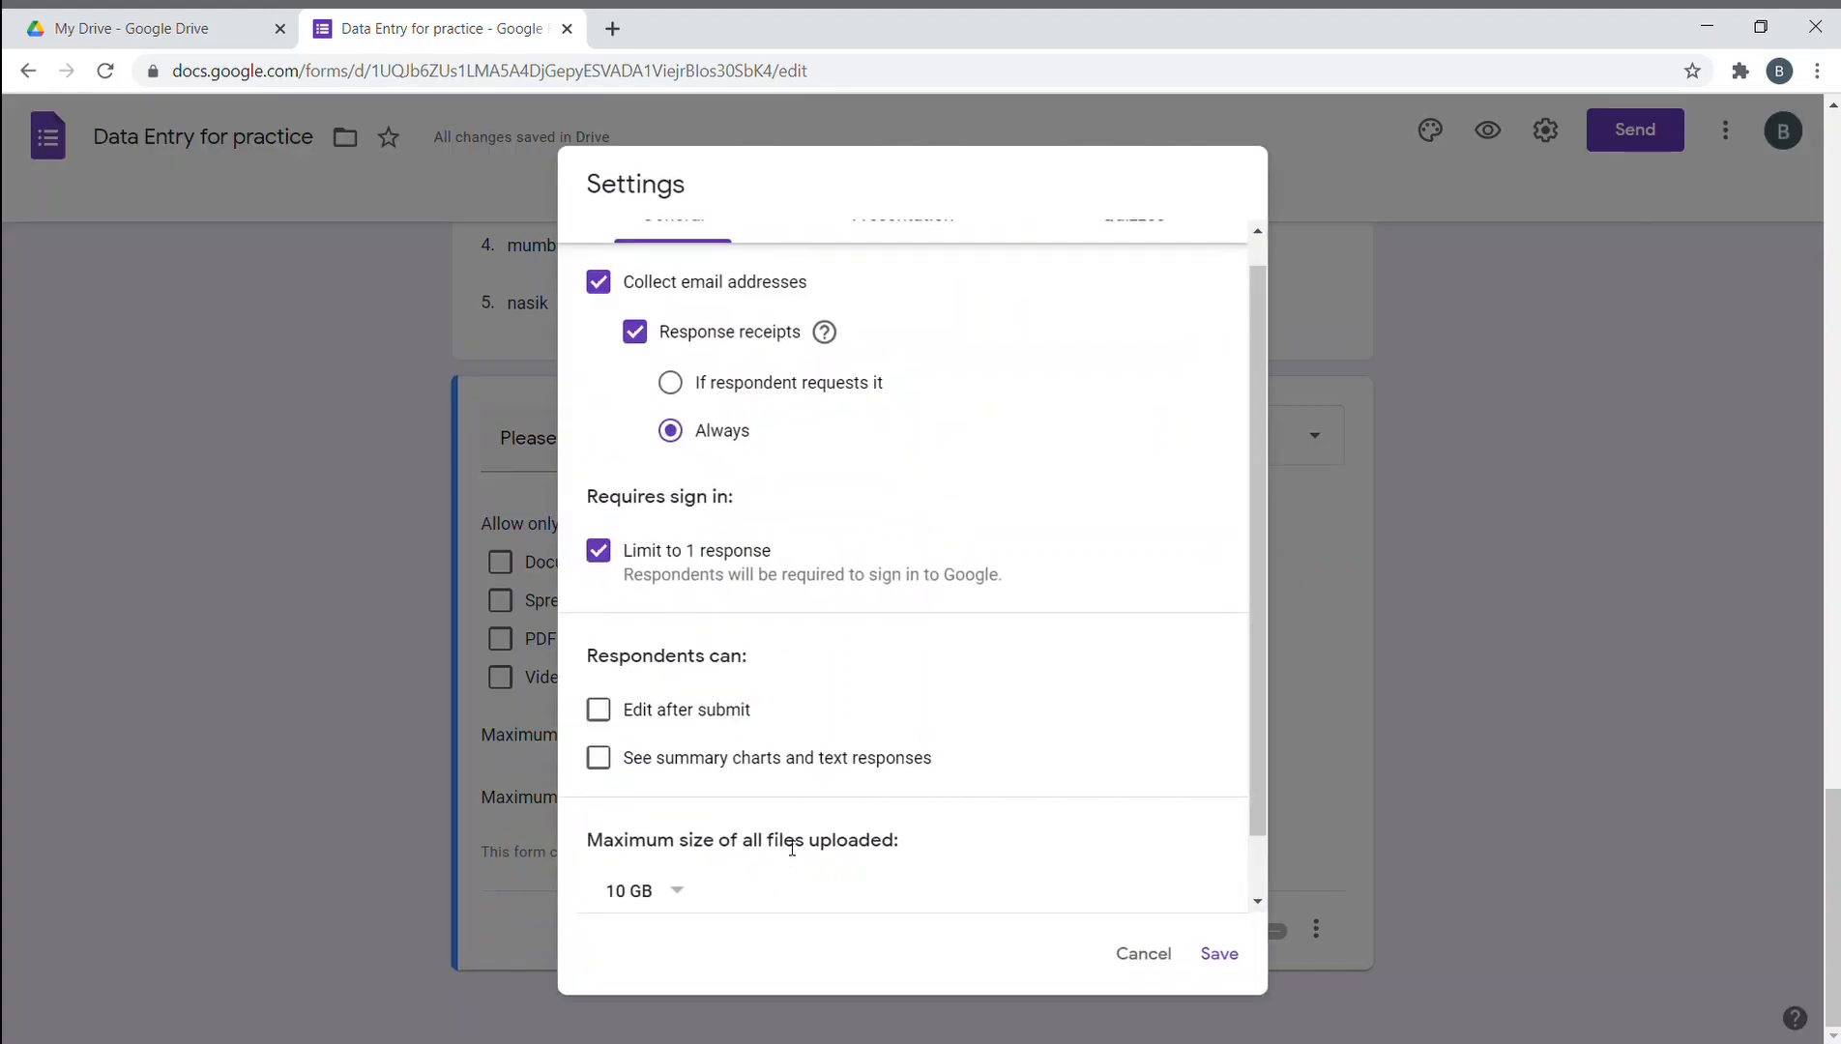
left_click(645, 889)
left_click(645, 884)
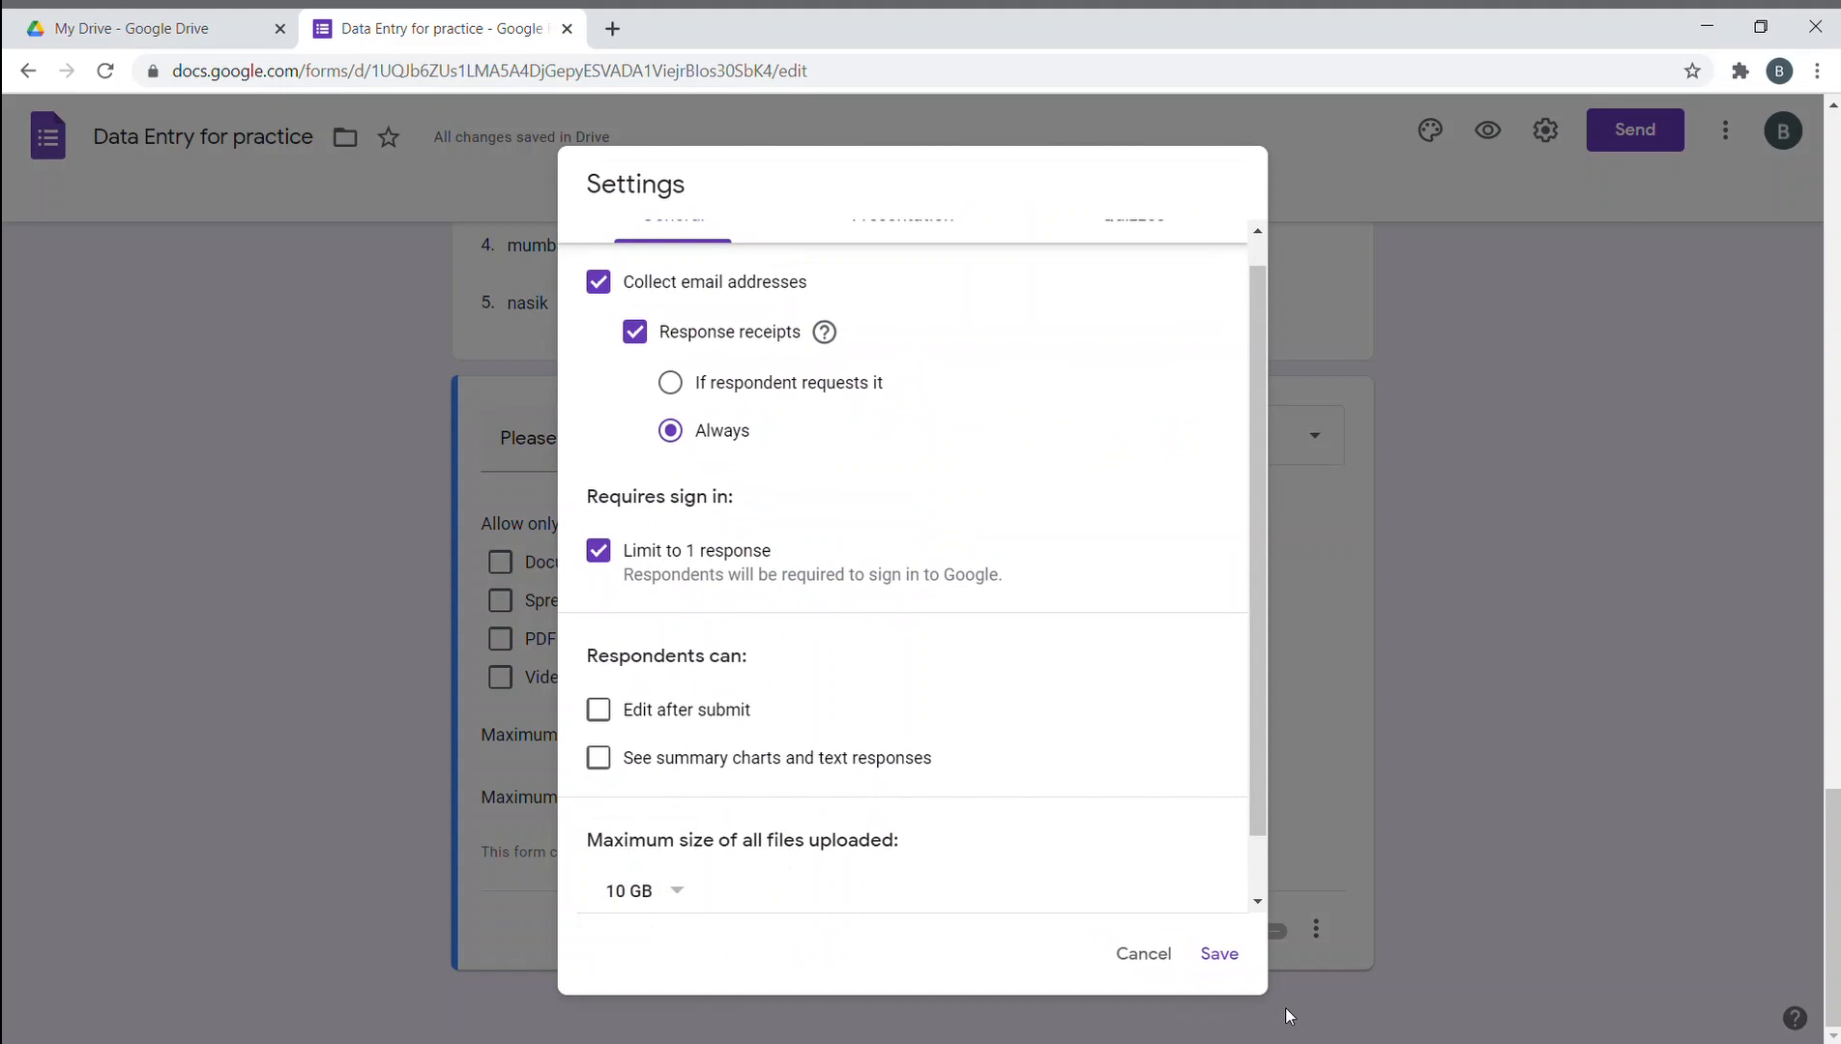
left_click(1220, 955)
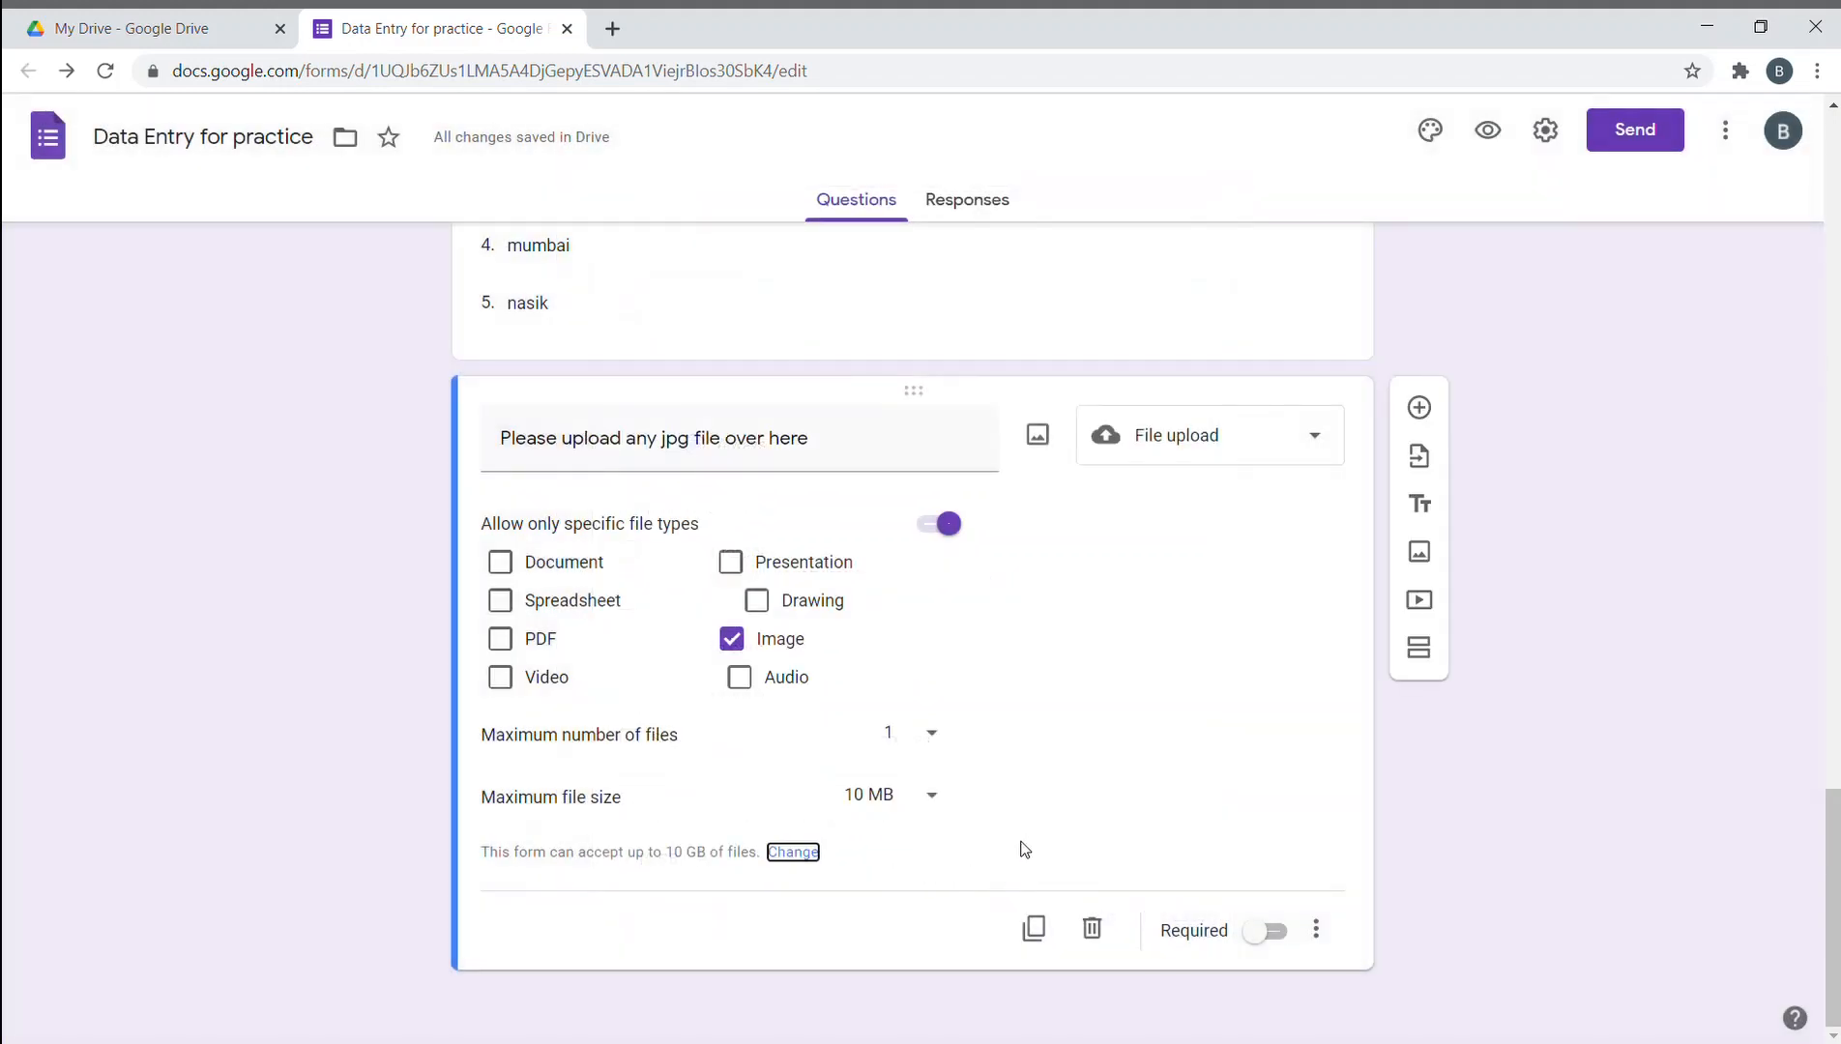
- Make the jpg upload question required and add a new blank question below it
left_click(1259, 931)
scroll(1234, 871, "up", 5)
scroll(884, 732, "down", 5)
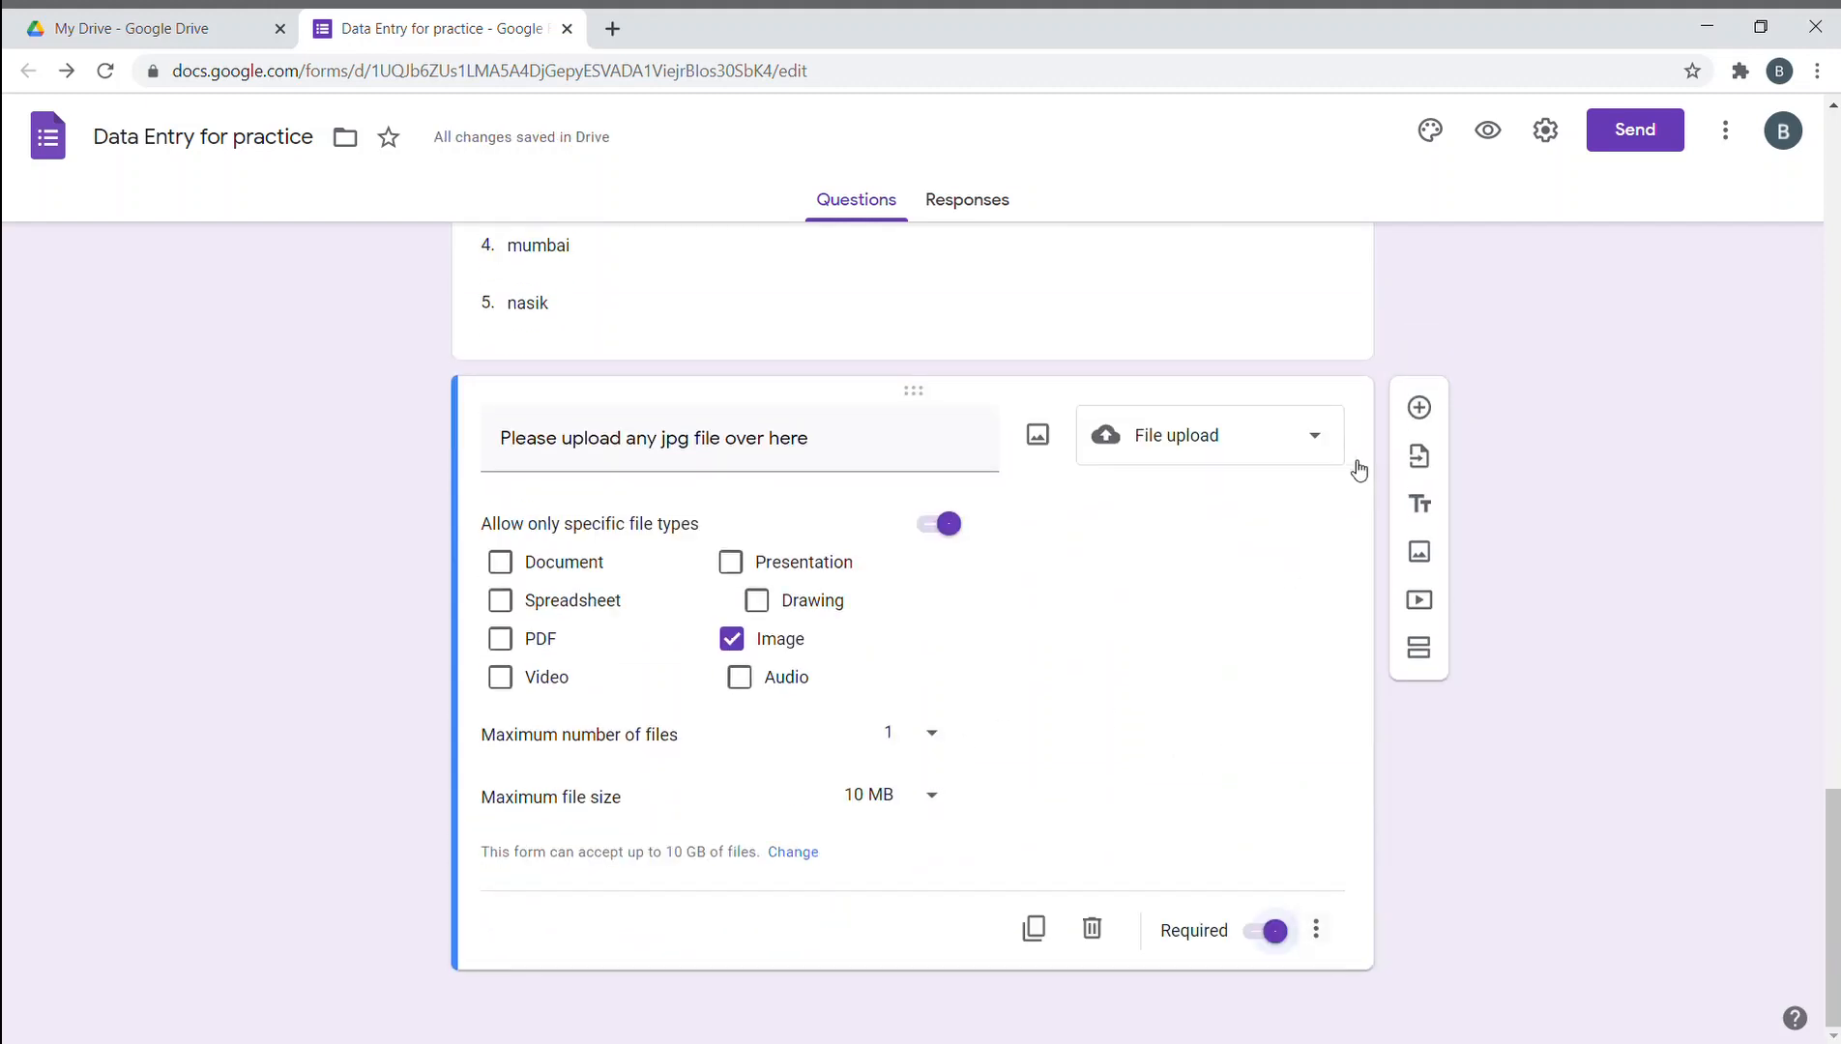
left_click(1418, 408)
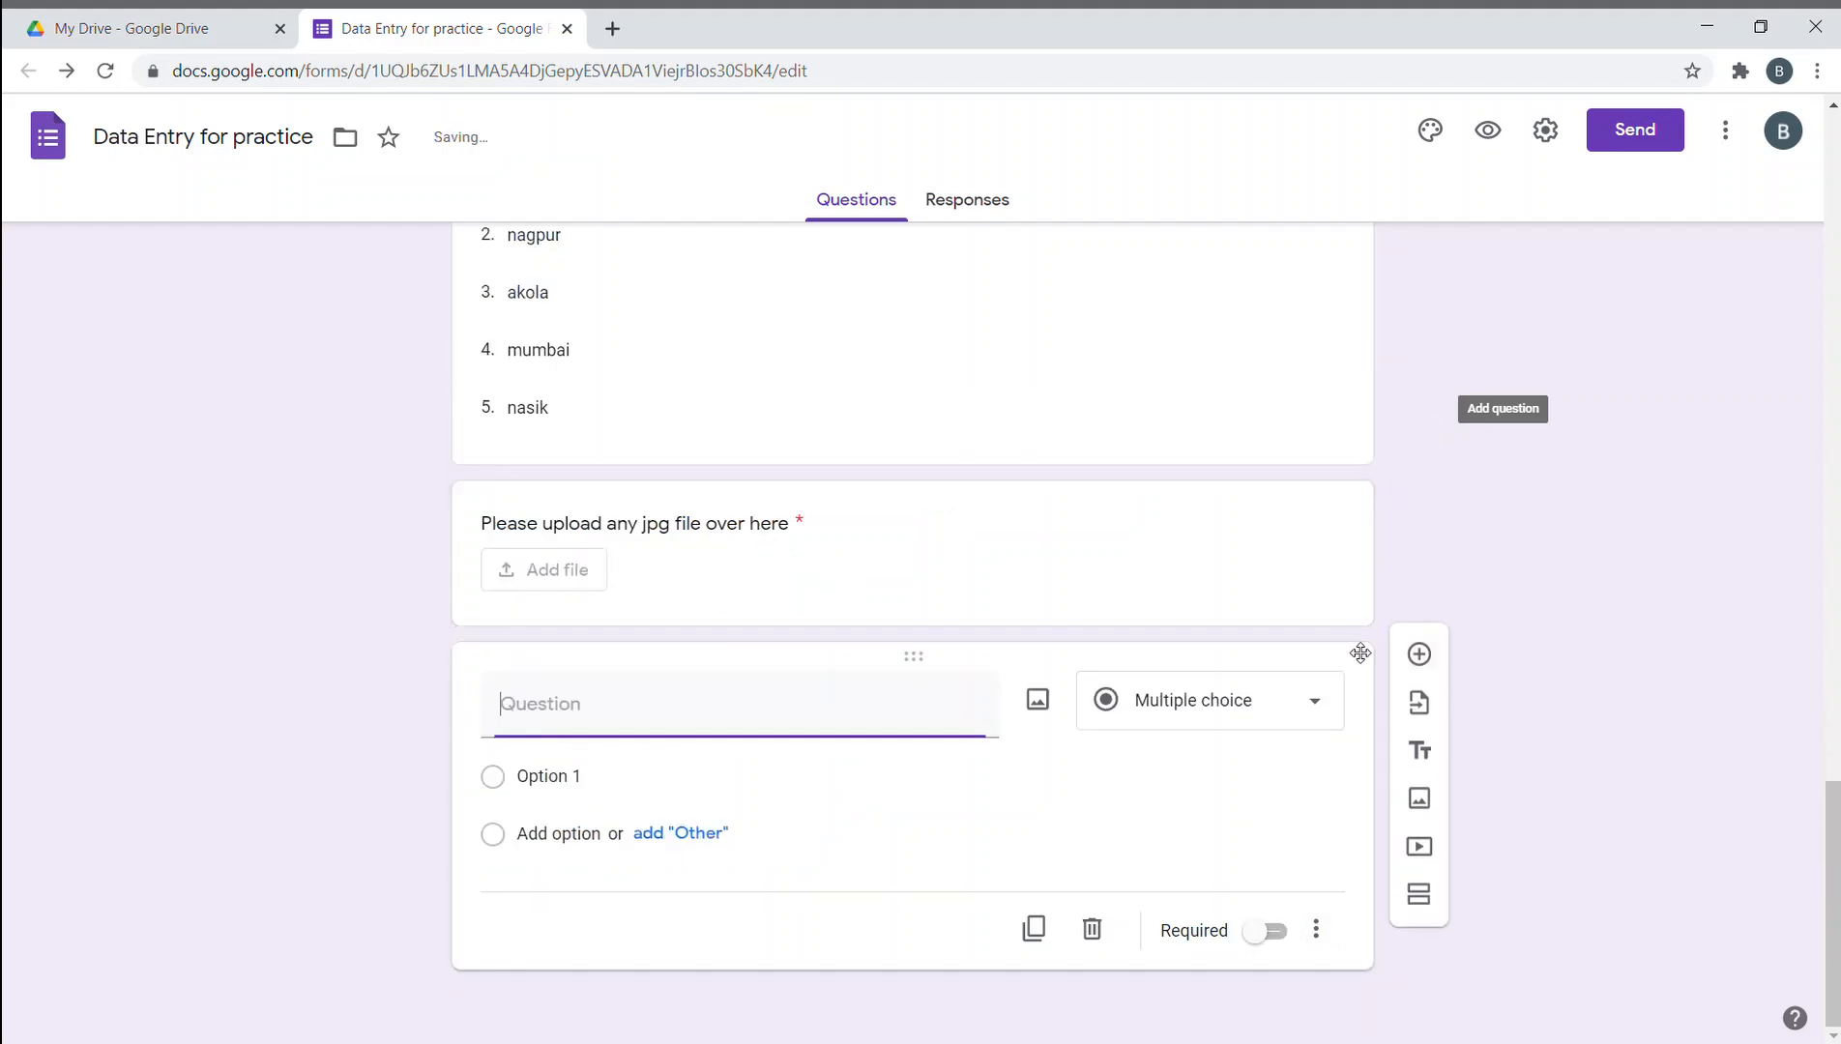
- Leave the new question's type as Multiple choice
left_click(1305, 716)
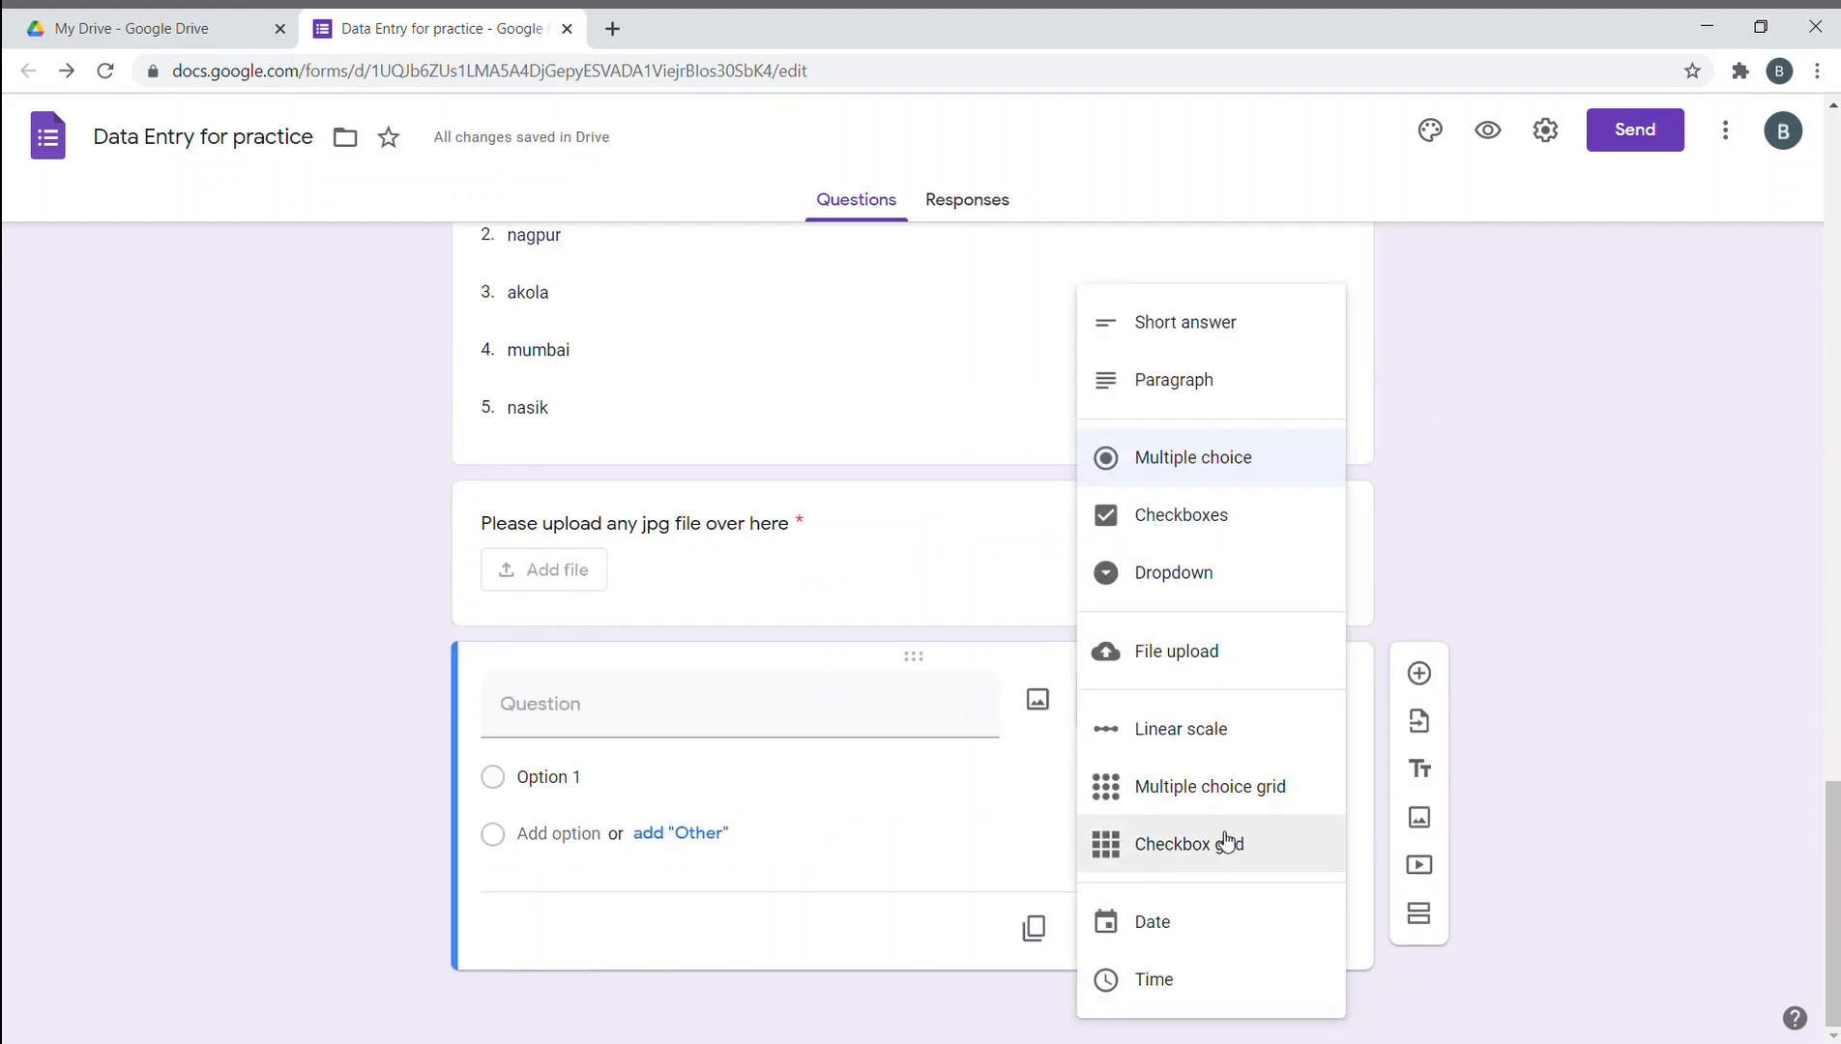
left_click(1454, 616)
scroll(1335, 648, "up", 15)
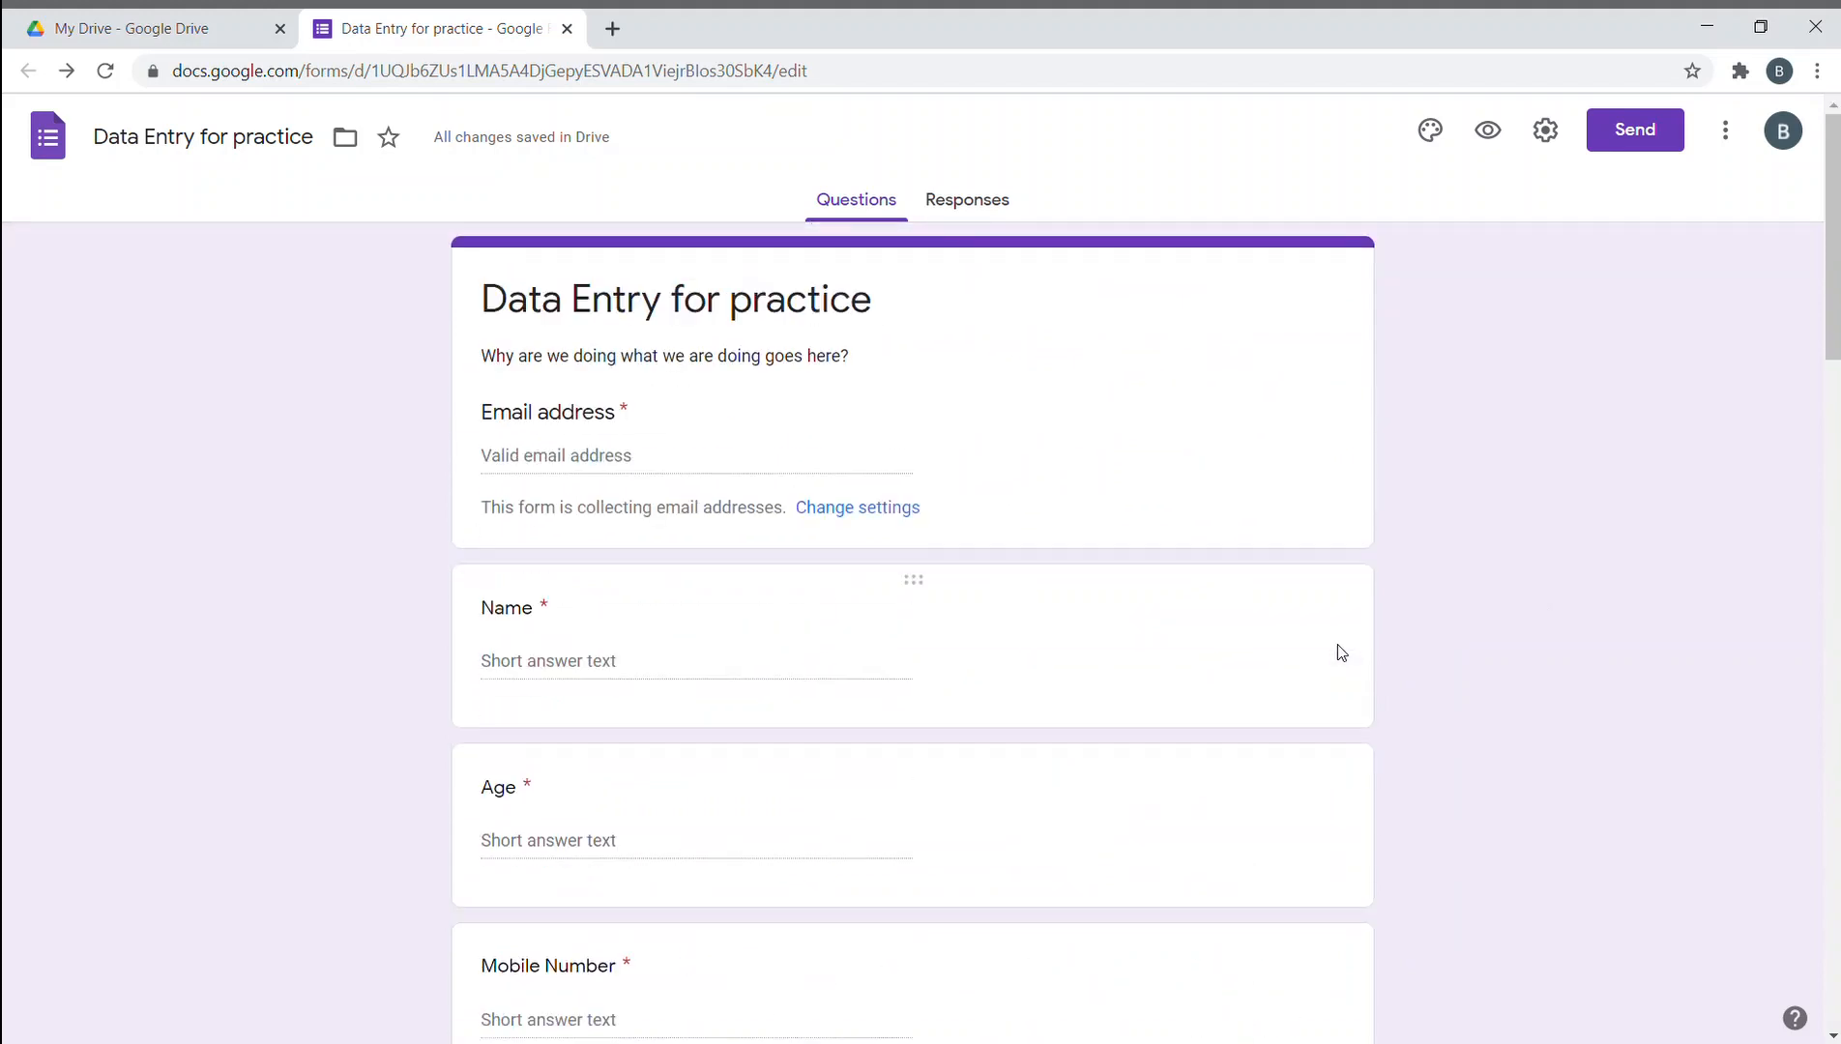
scroll(1338, 656, "down", 9)
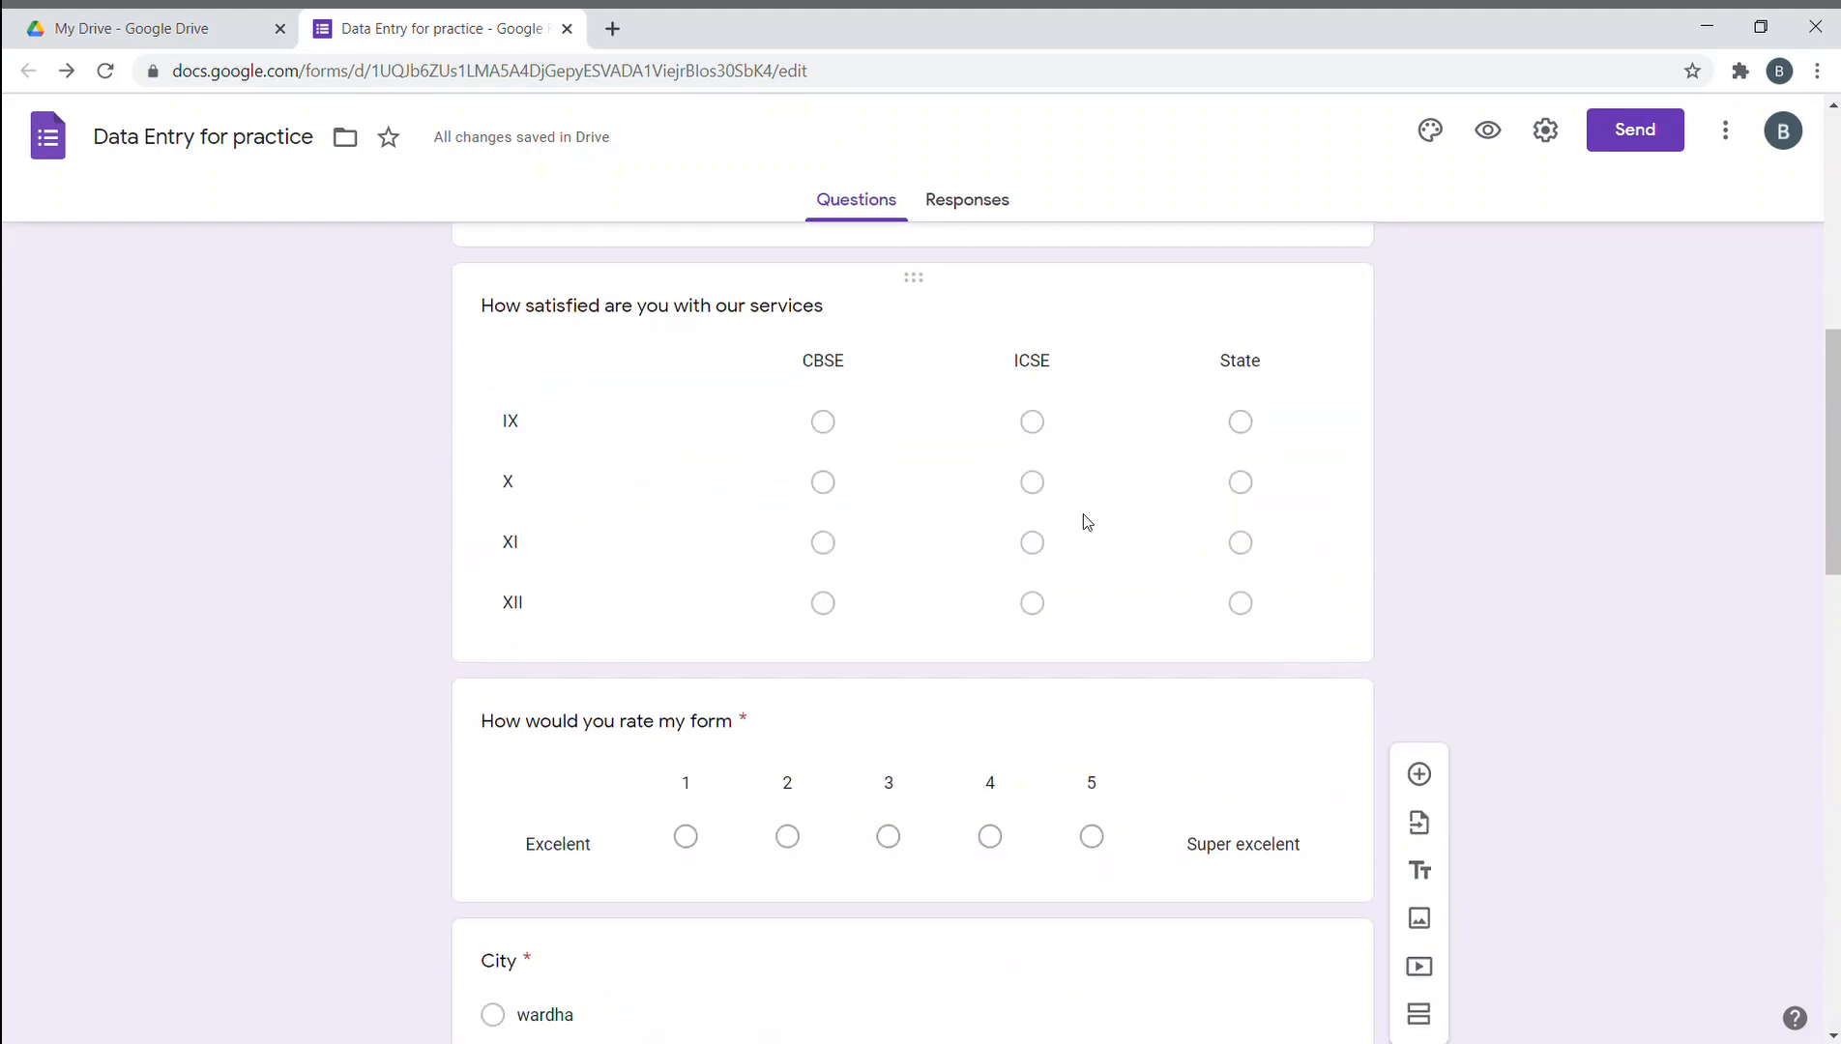
scroll(1110, 562, "down", 10)
scroll(1160, 608, "up", 15)
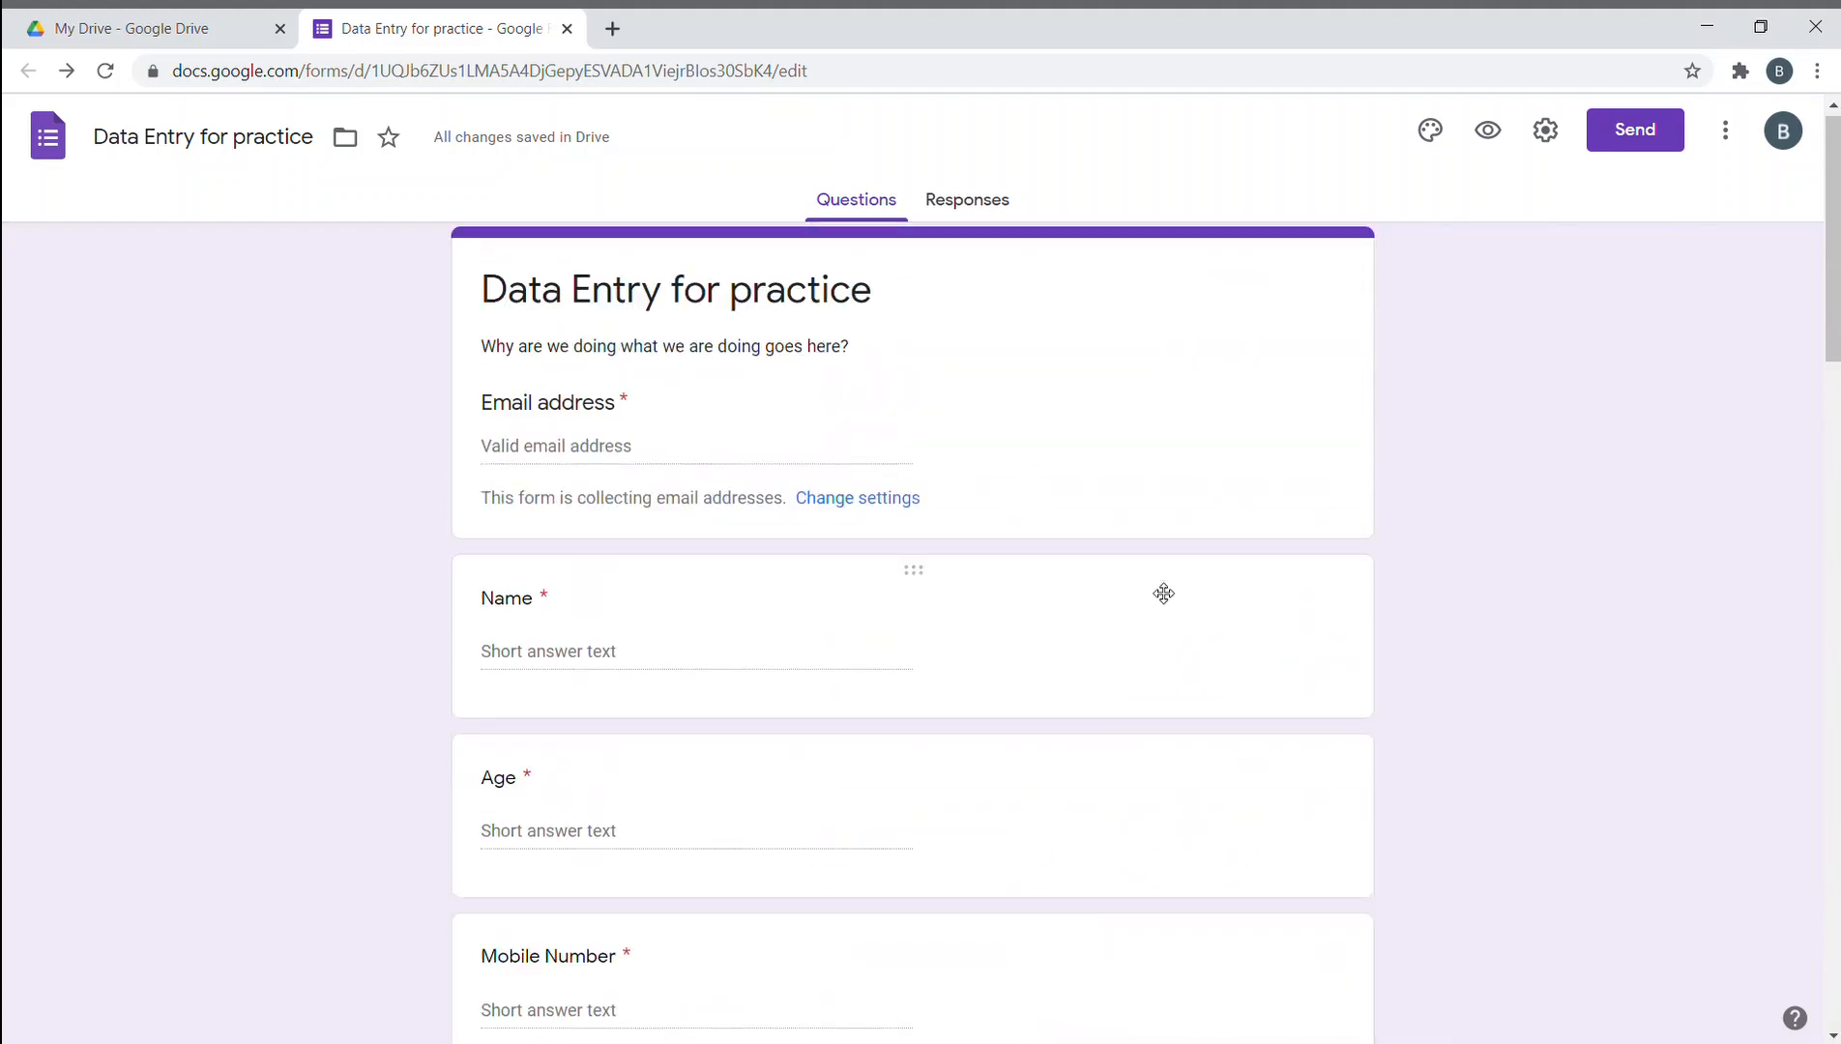
scroll(1164, 594, "down", 10)
- Duplicate the satisfaction grid question and change the copy to a Checkbox grid
left_click(1134, 522)
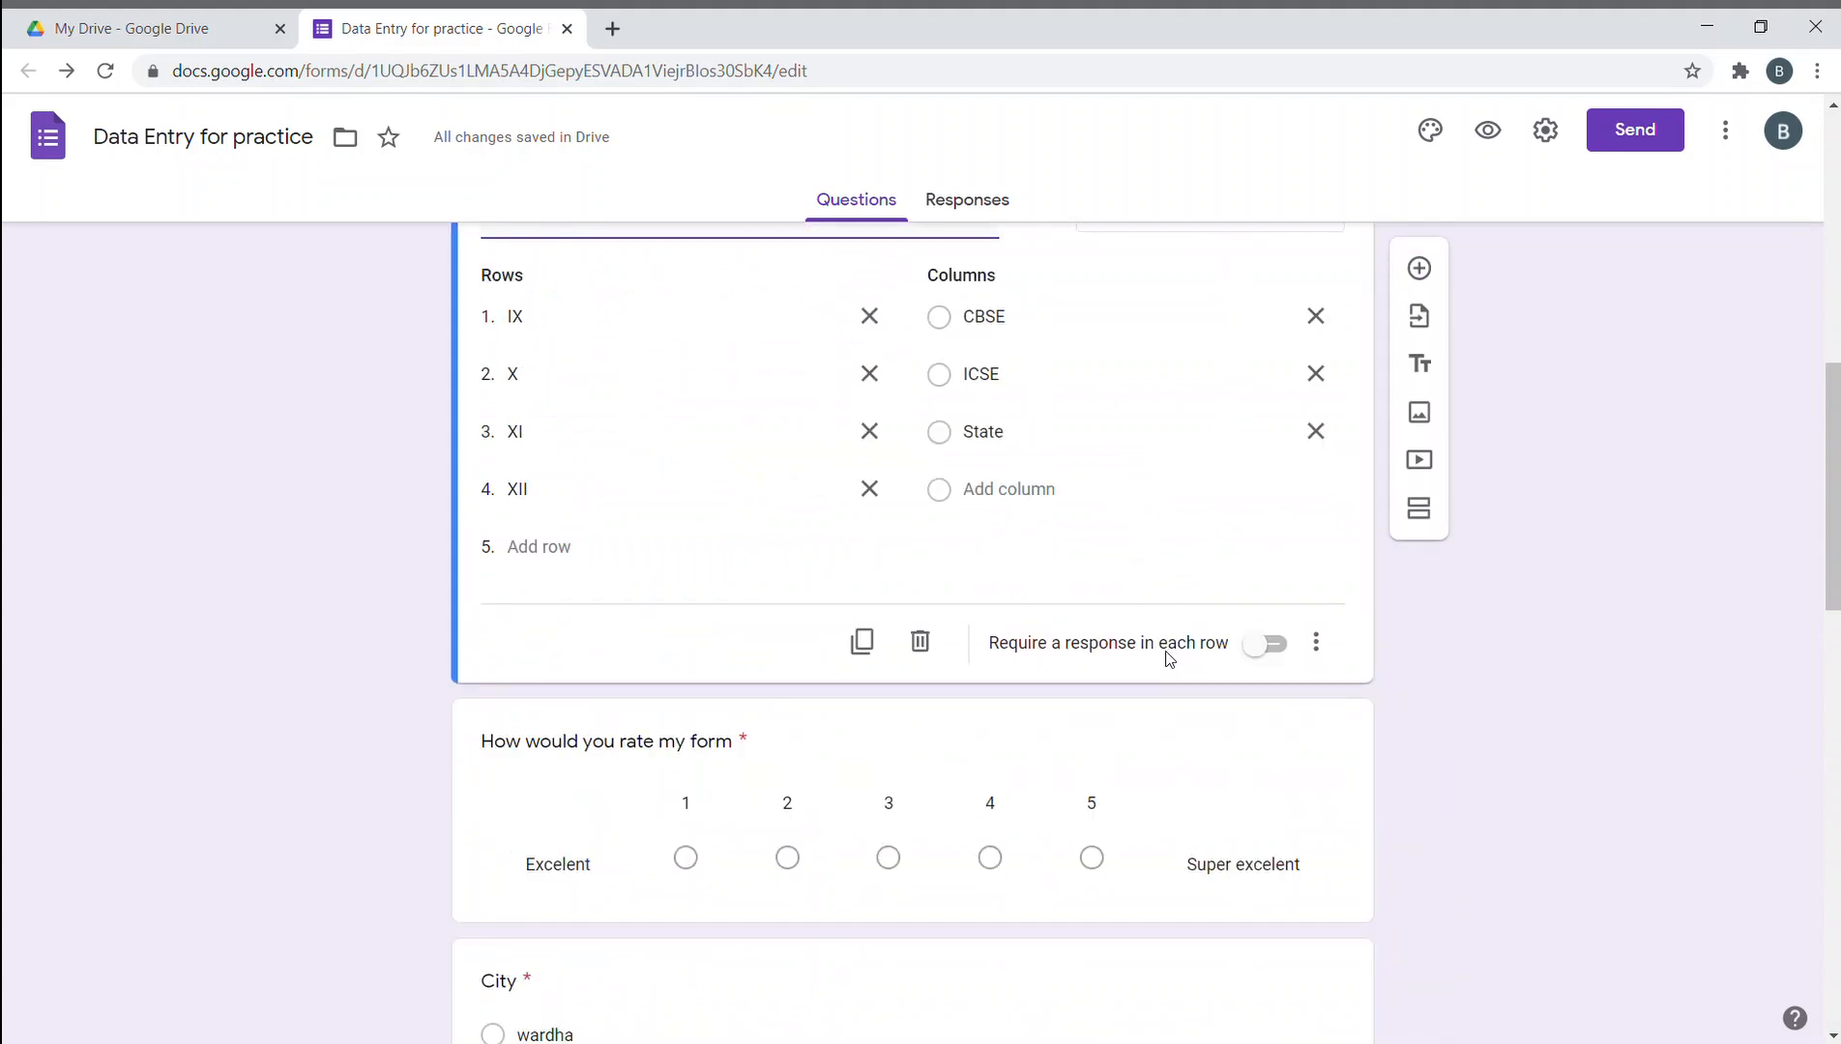
left_click(879, 647)
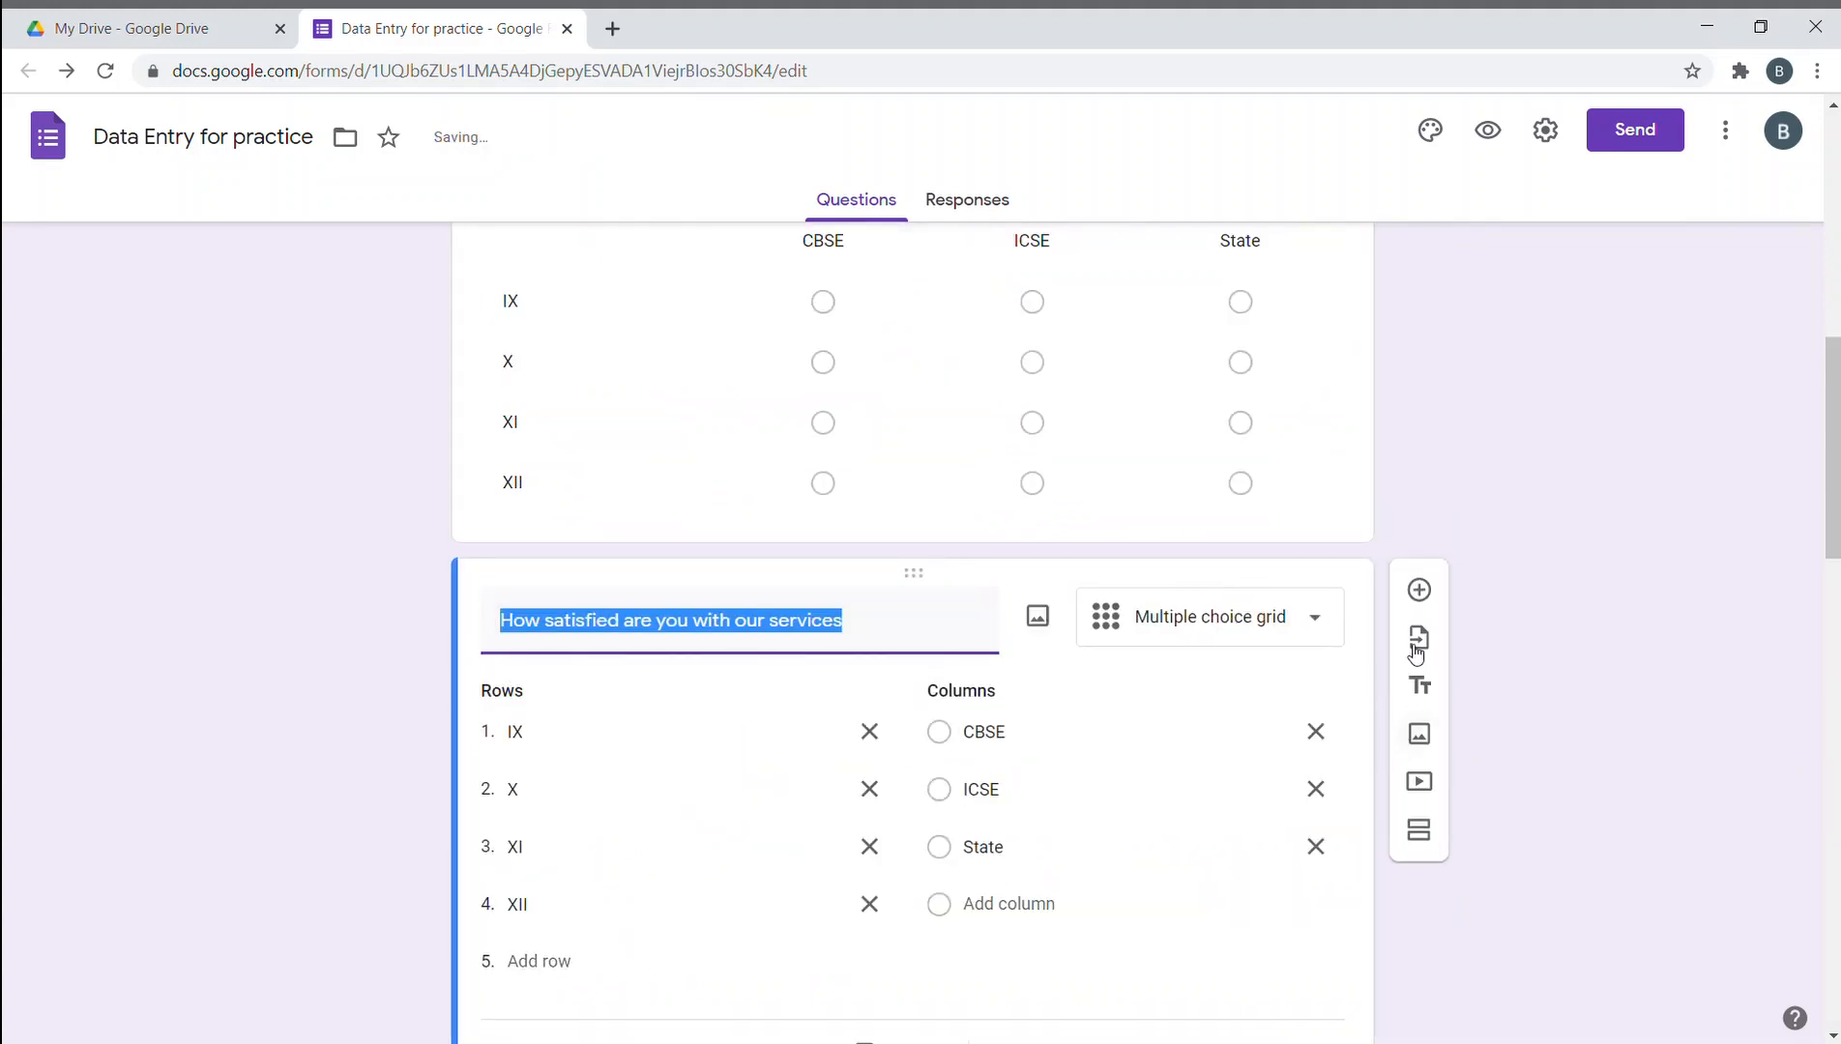
left_click(1288, 616)
left_click(1217, 670)
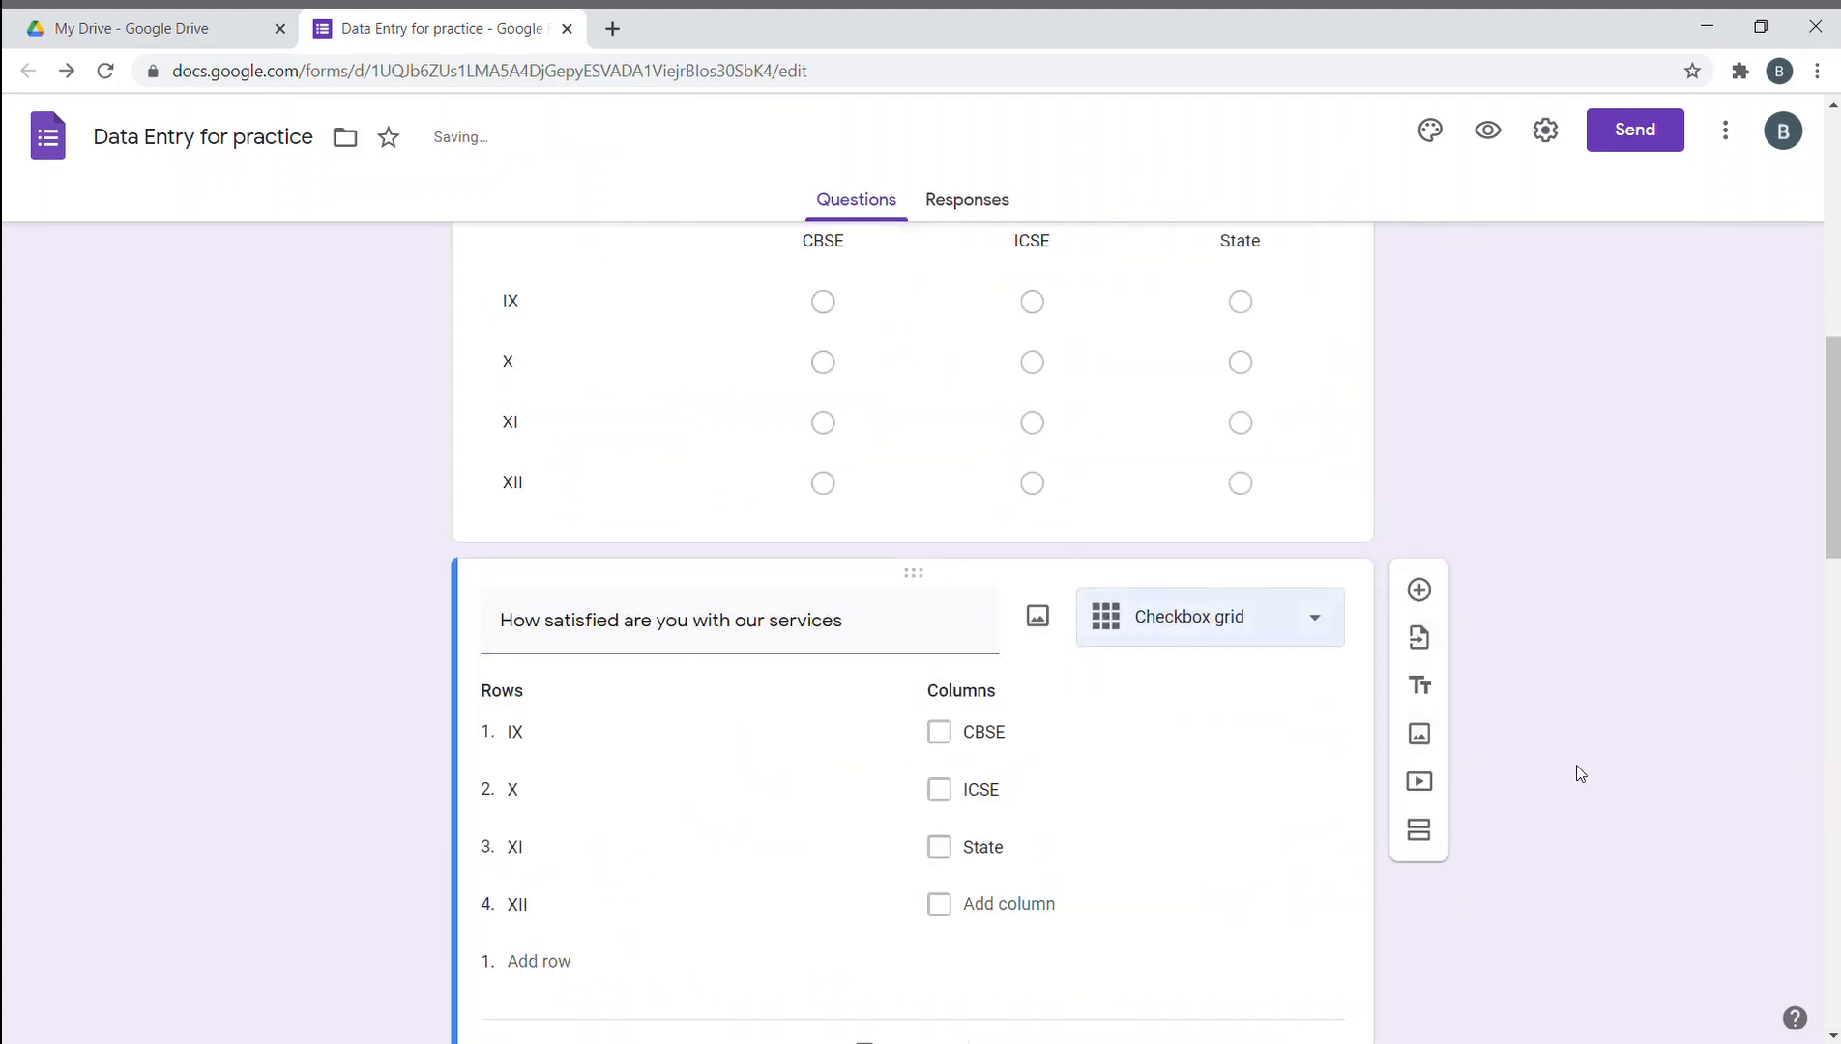
scroll(1343, 641, "down", 15)
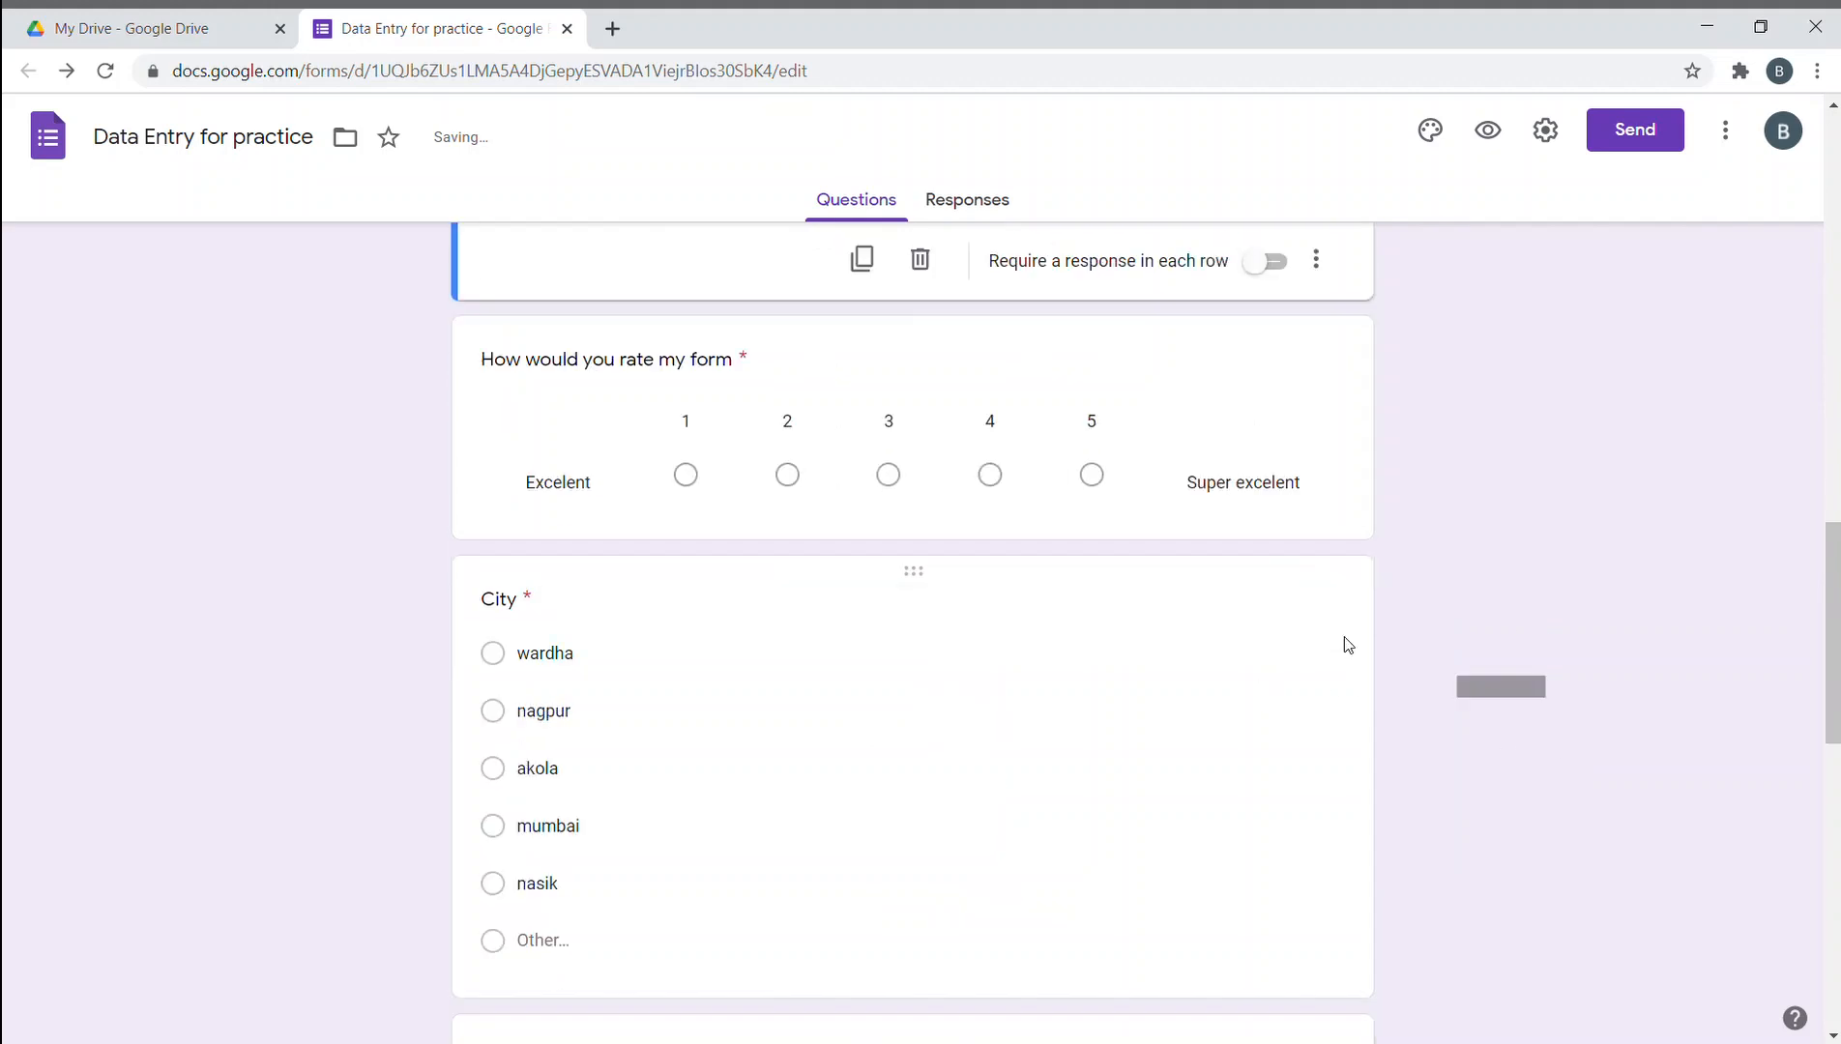
- Change the new blank question's type to Date
left_click(1313, 881)
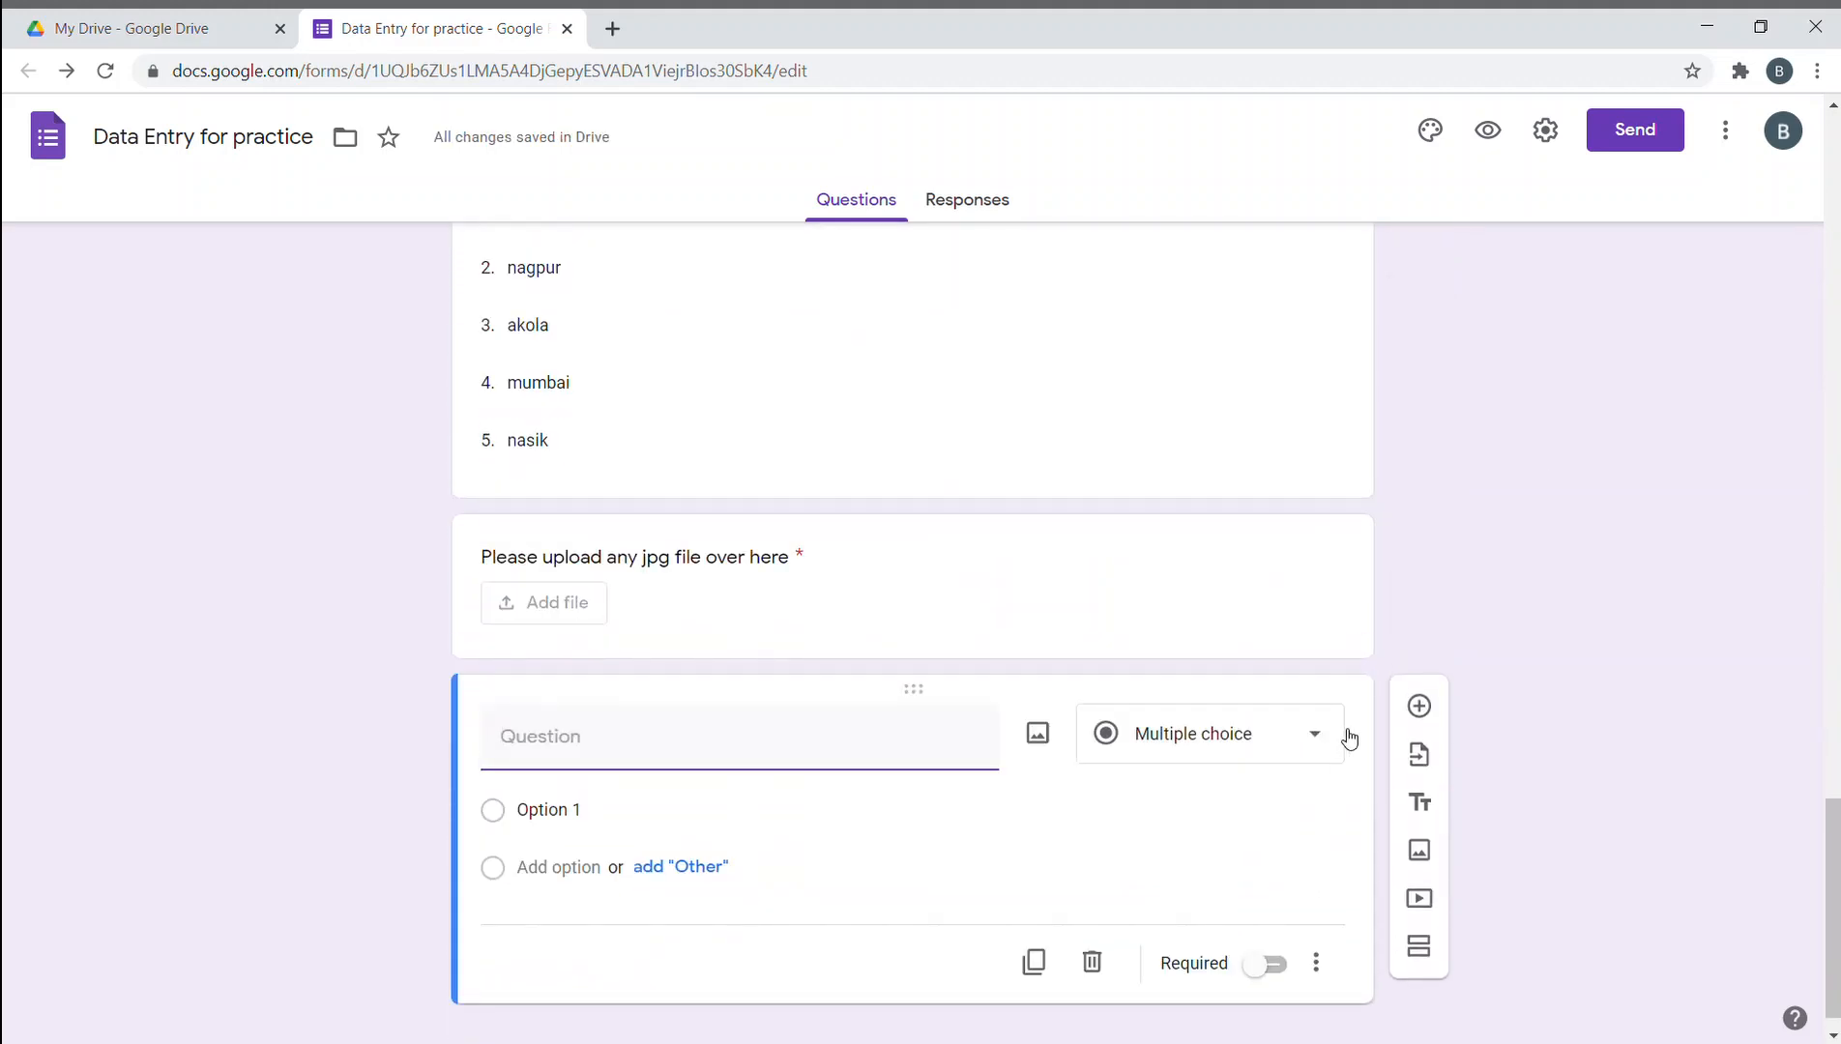
left_click(1297, 756)
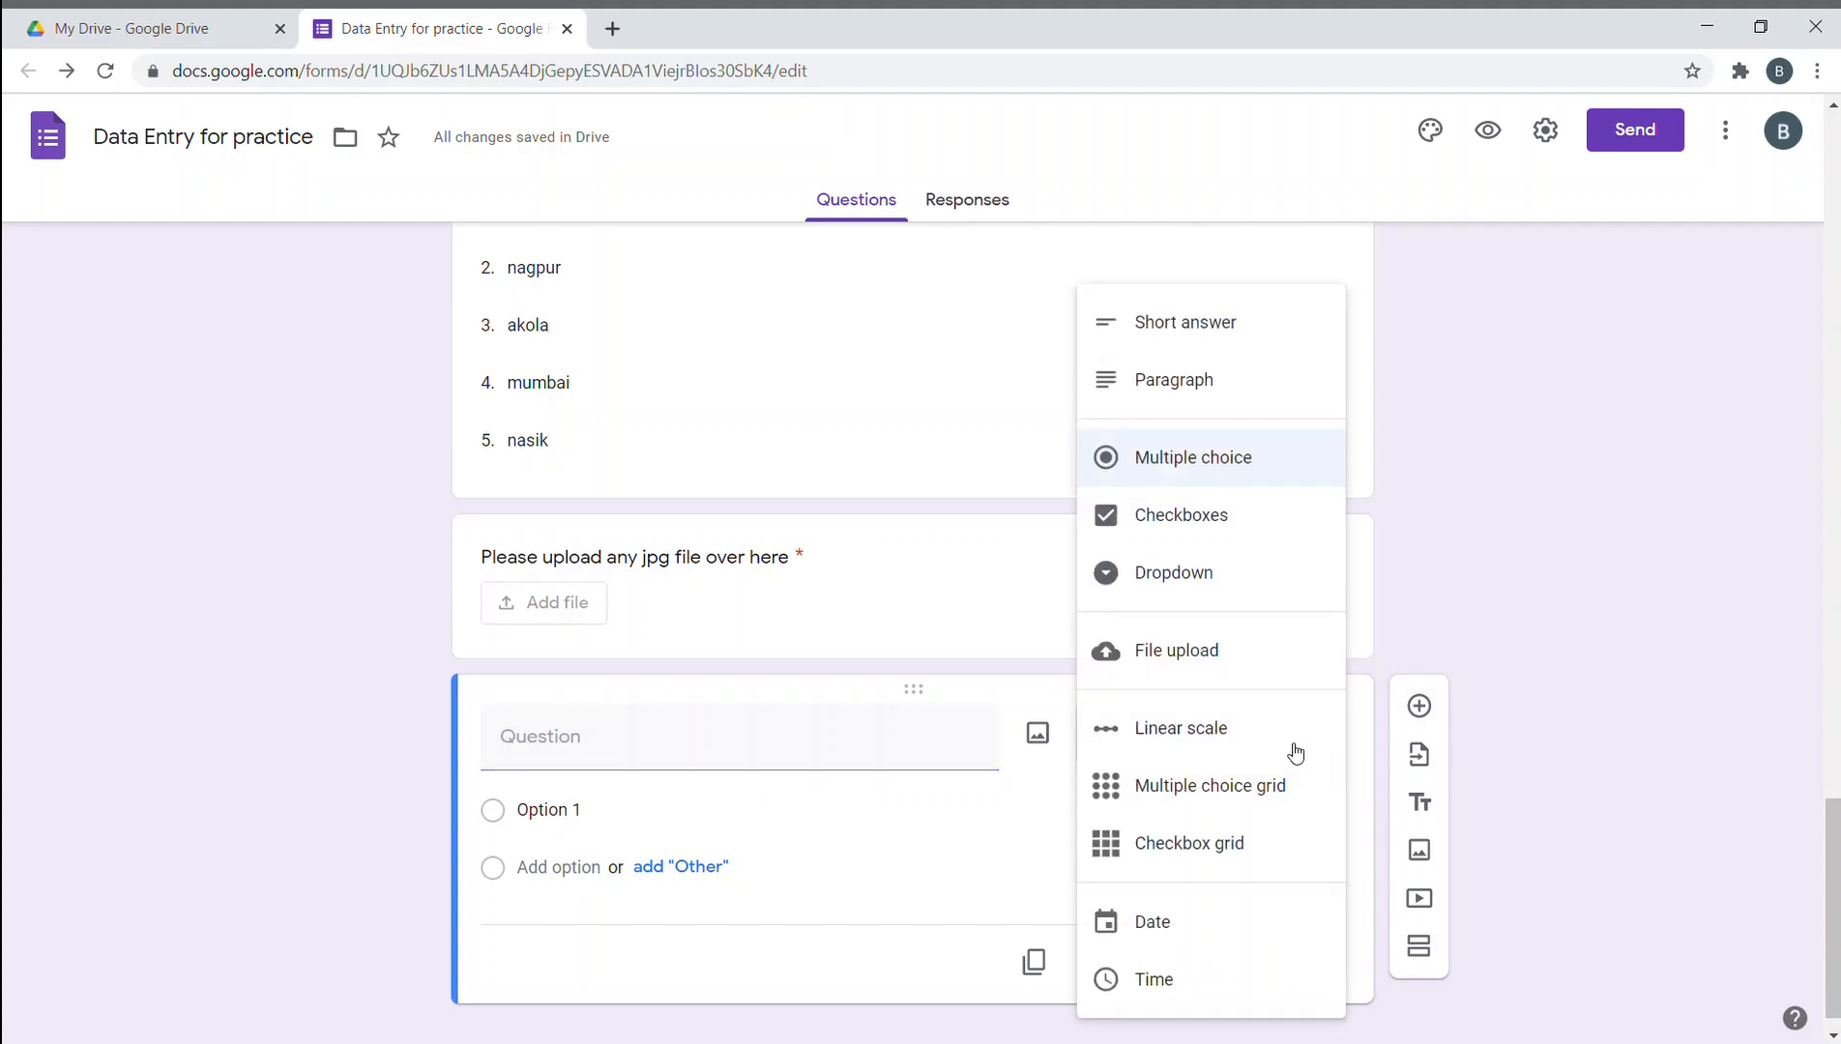
left_click(1230, 934)
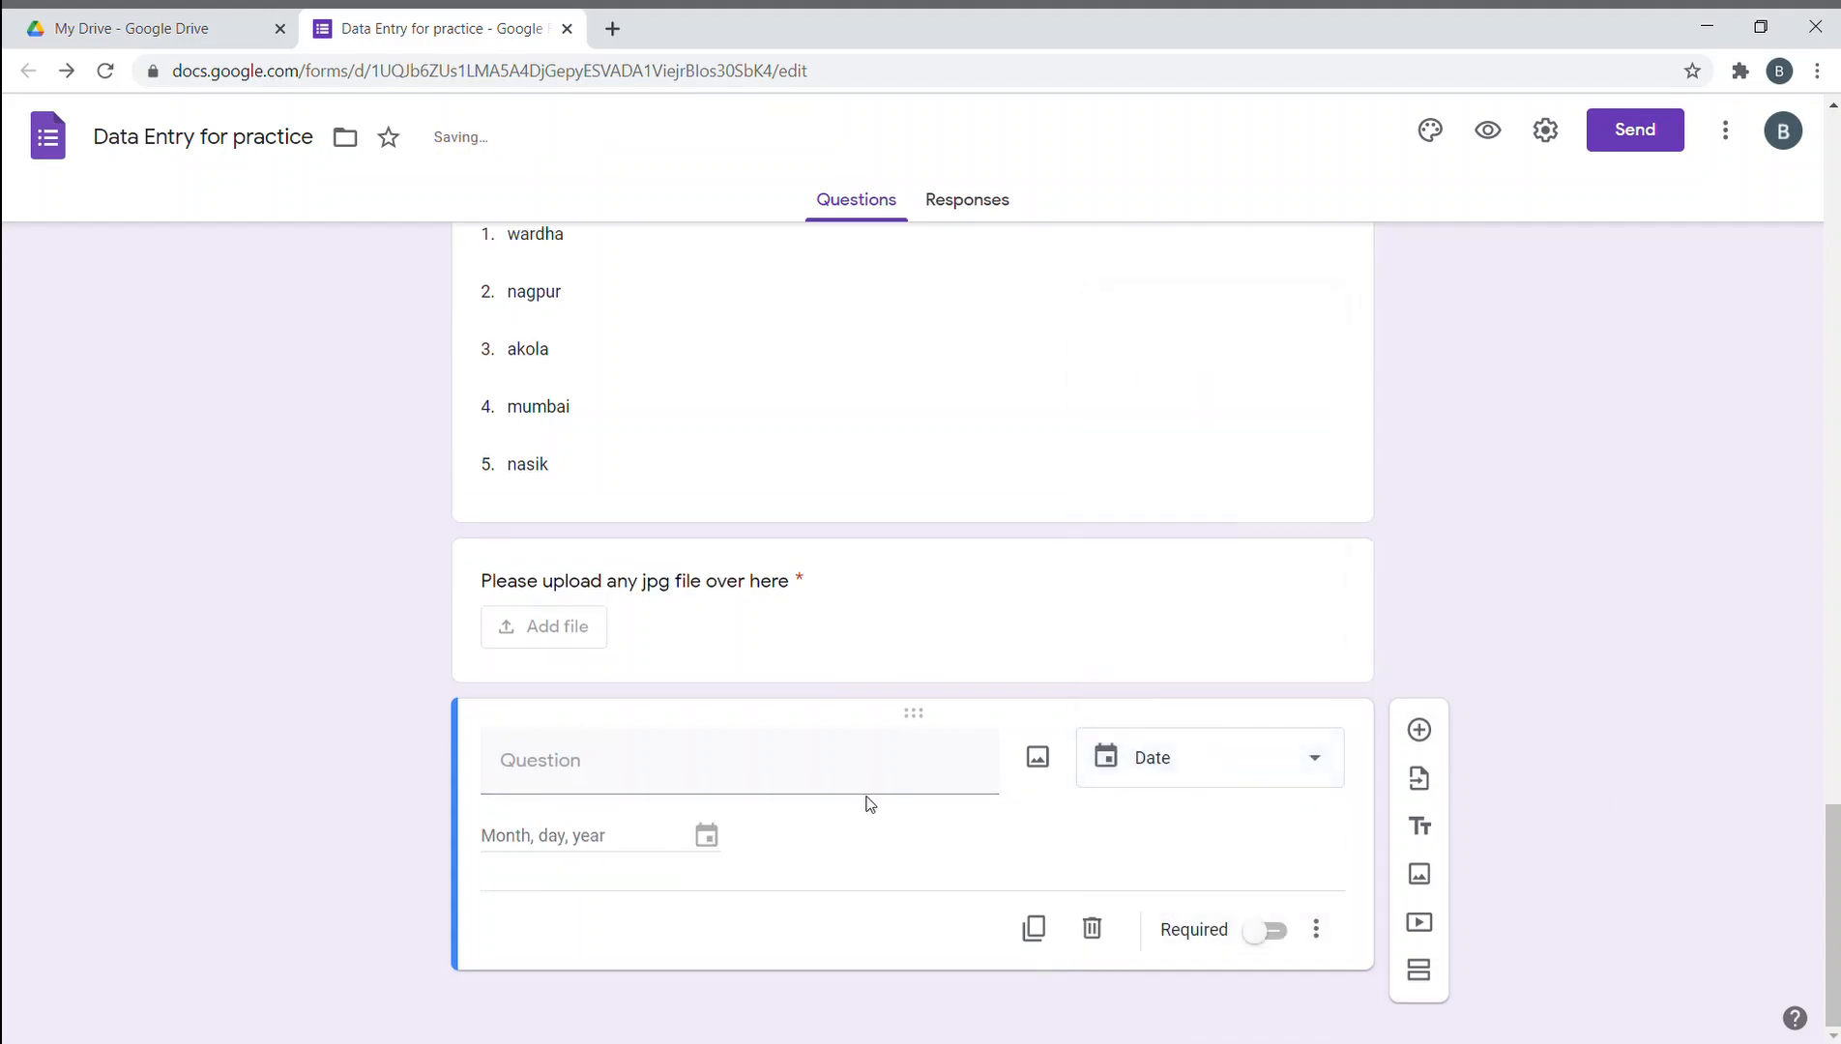
- Title it 'when would you like to meet us', make it required, and add another question
left_click(791, 769)
type("Would")
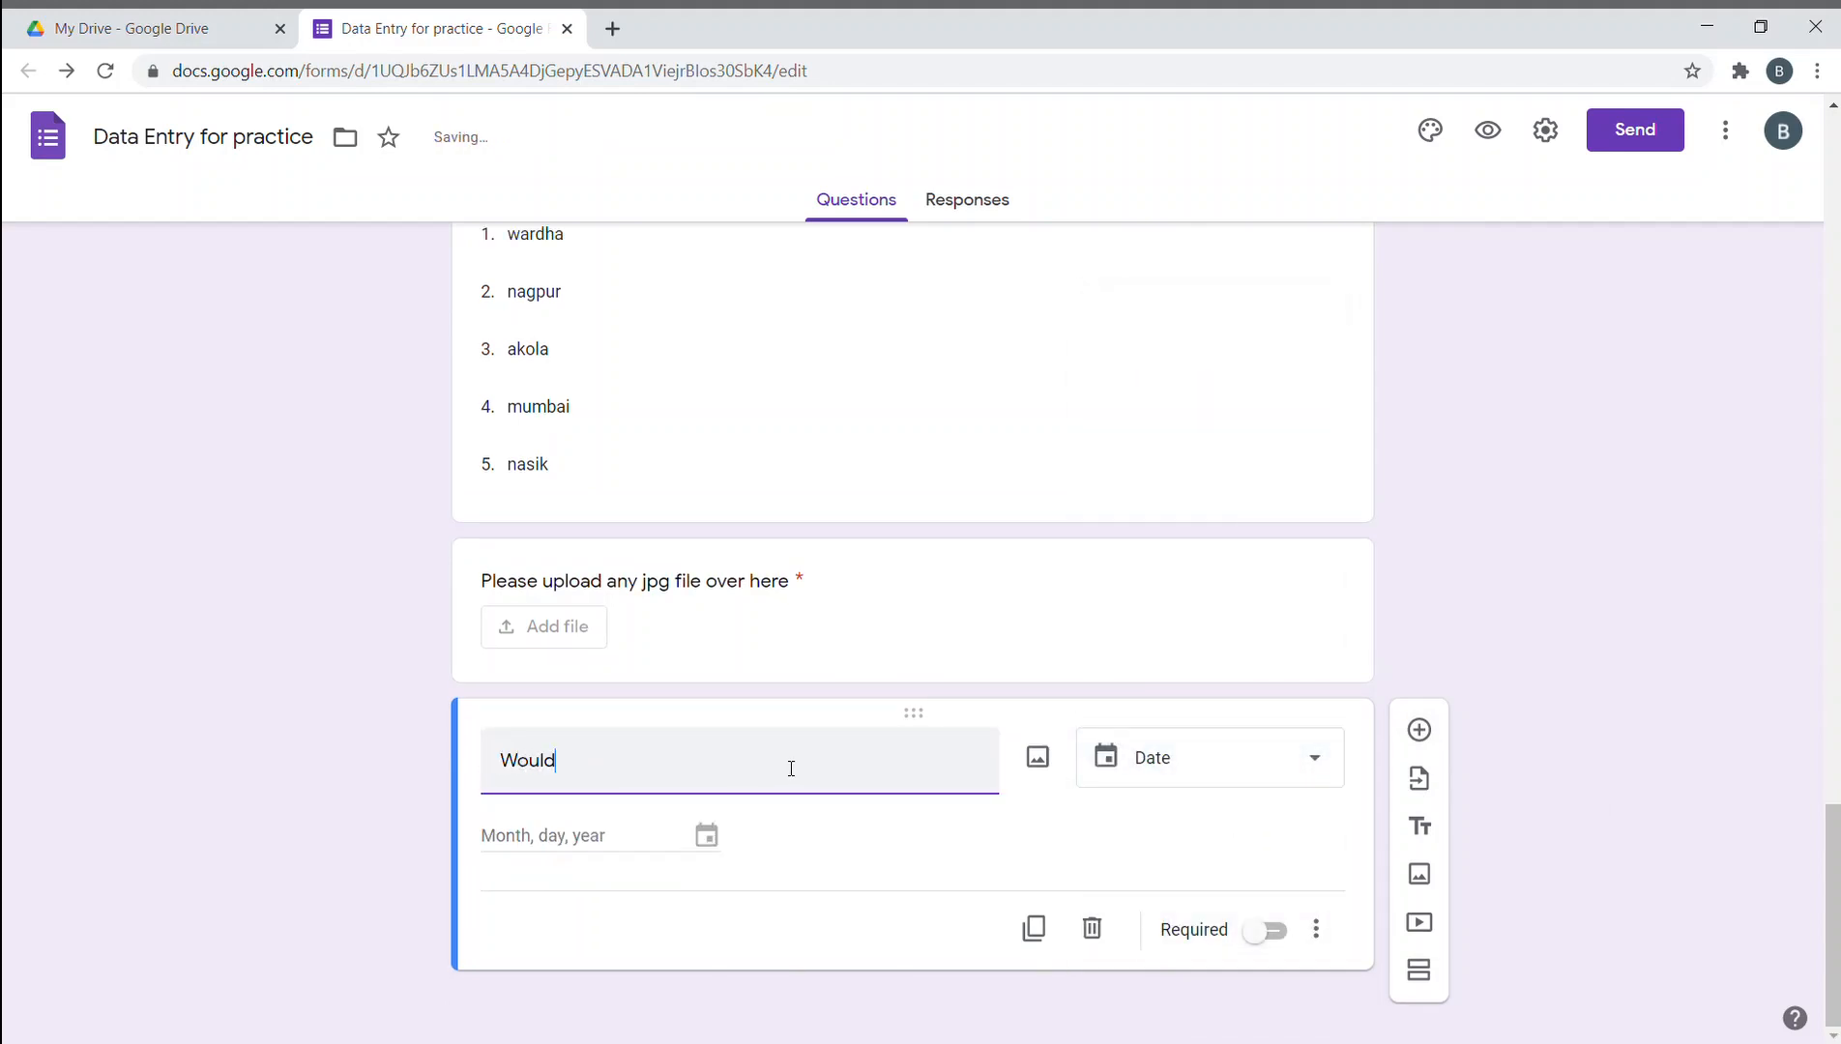
key("ctrl+BackSpace")
type("whe")
key("BackSpace")
key("BackSpace")
type("you like to ")
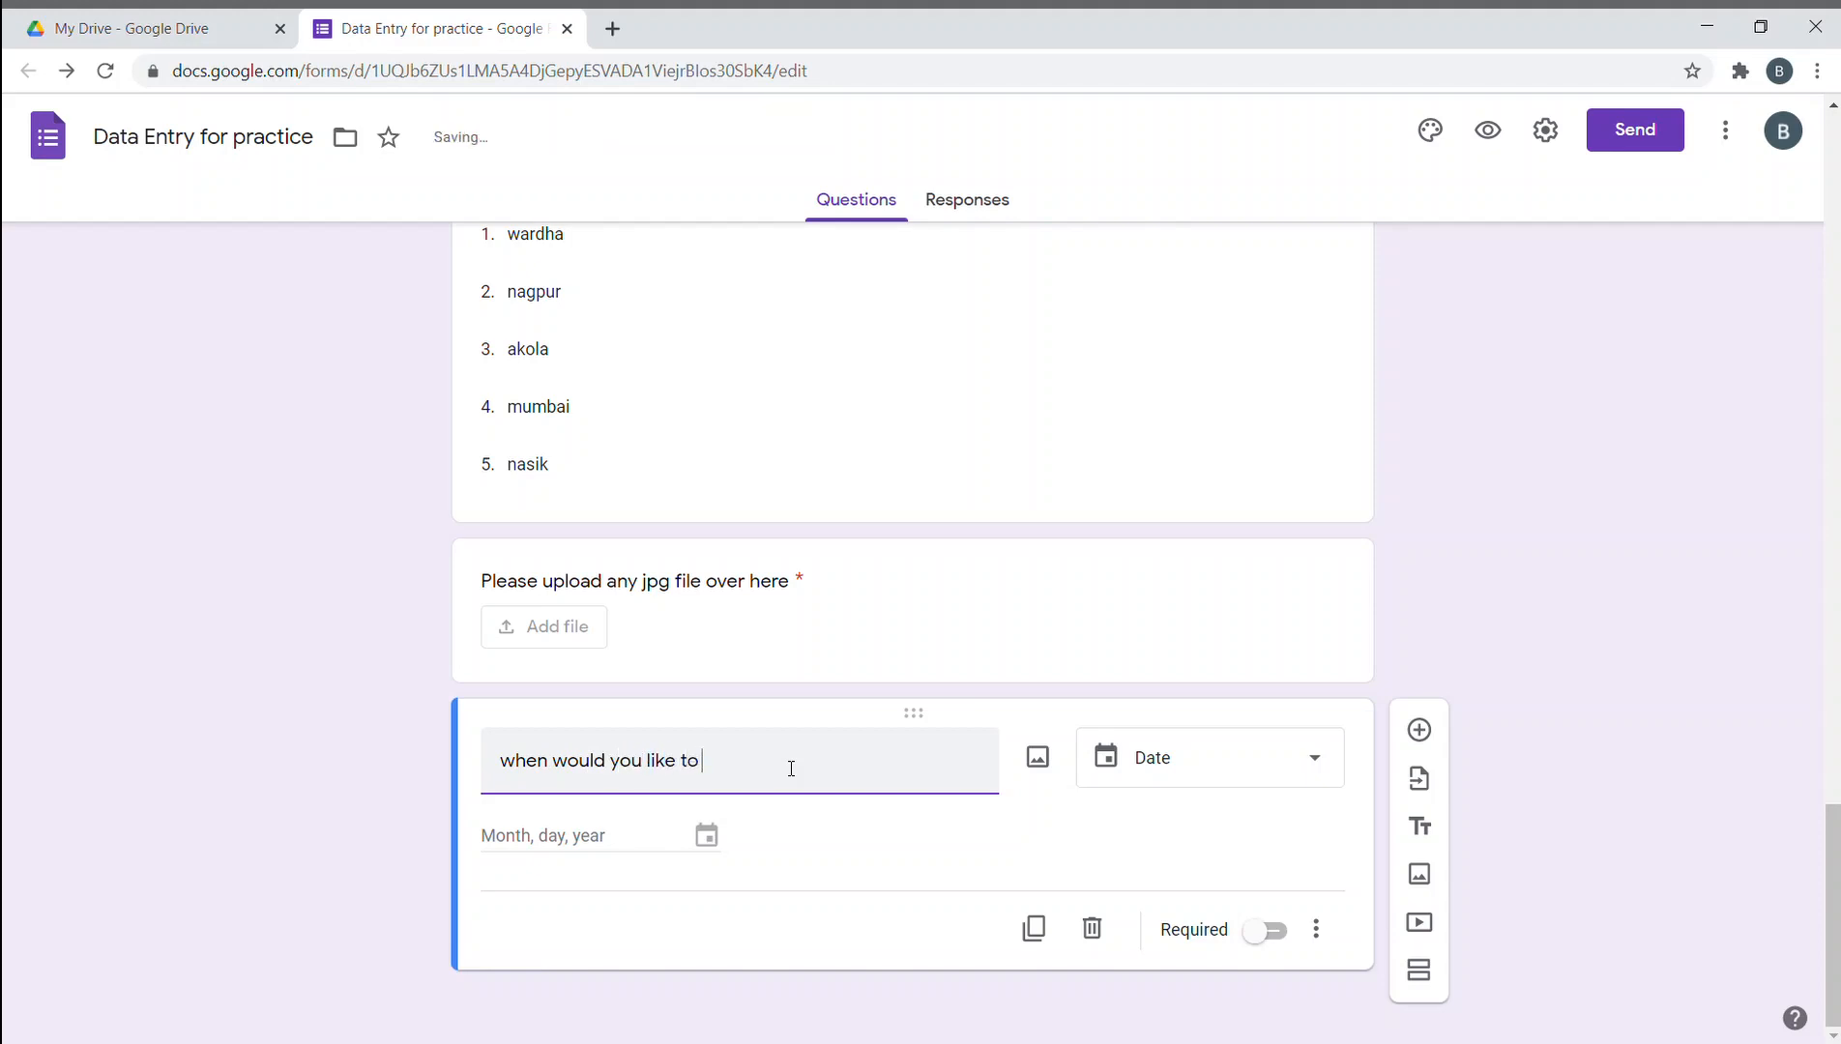
type("meet us")
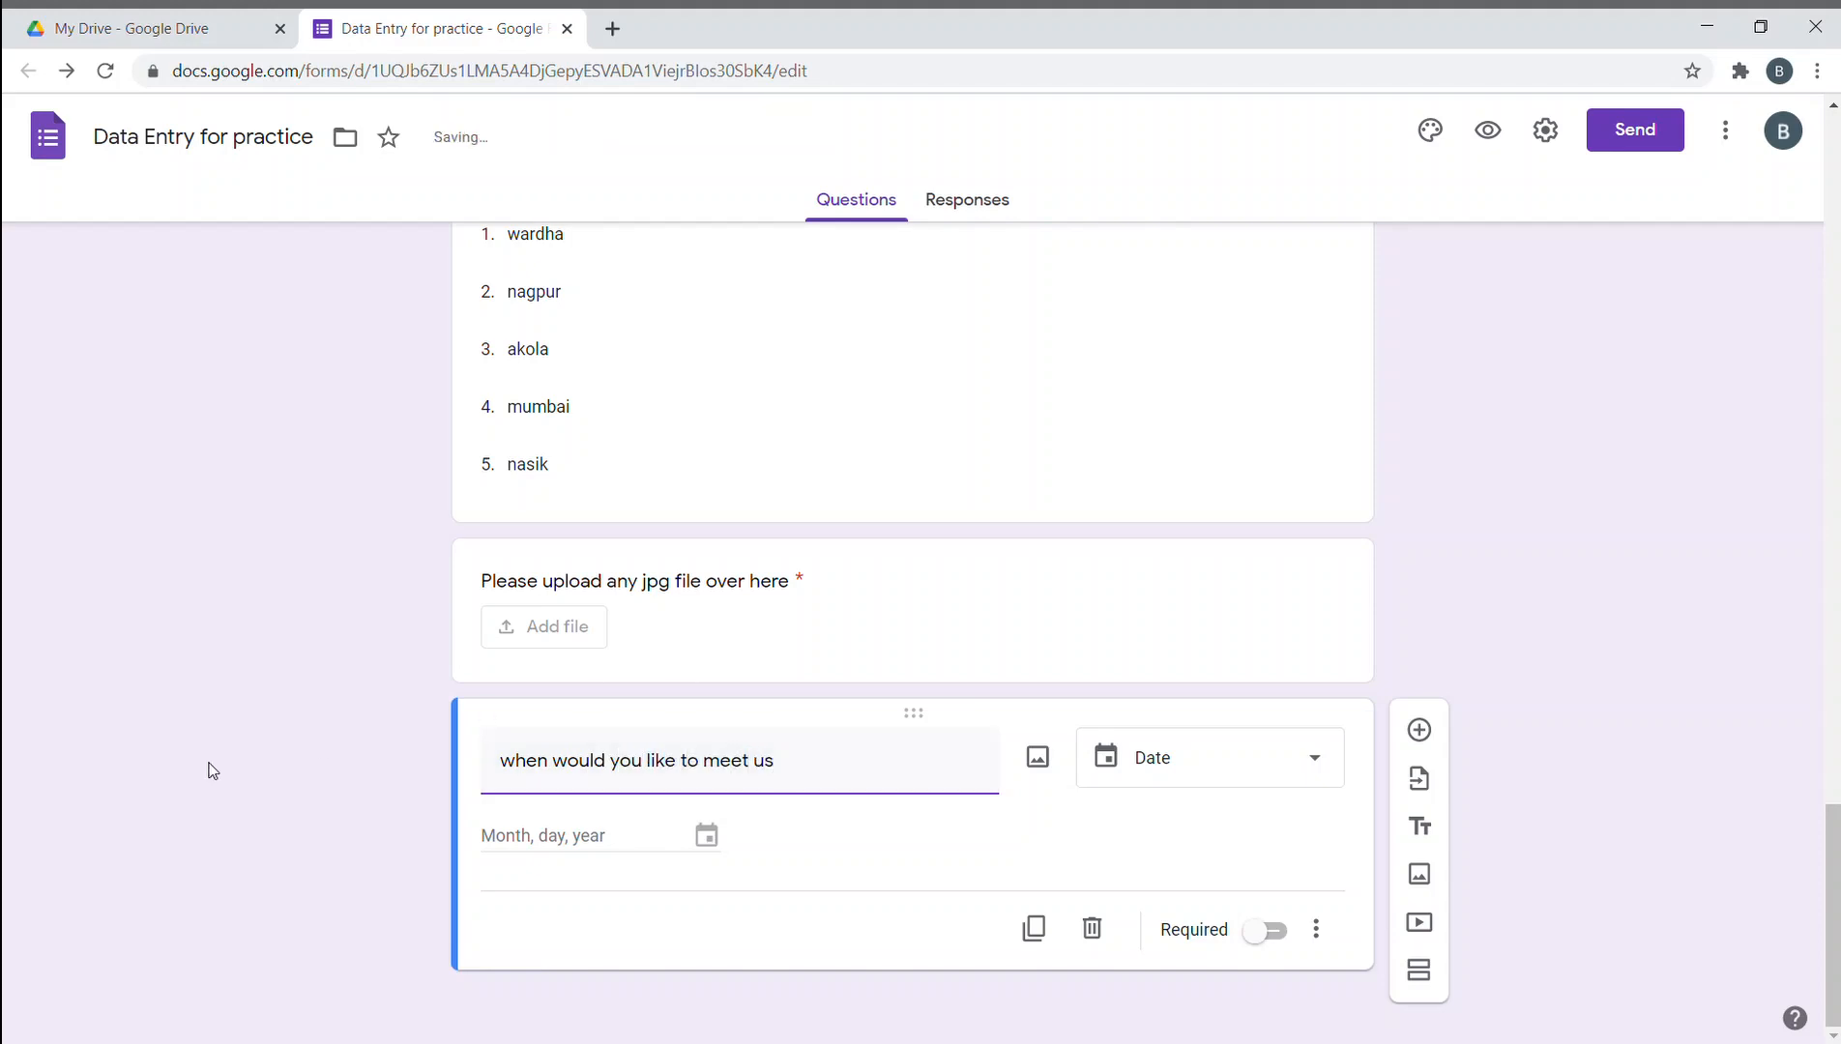
left_click(295, 781)
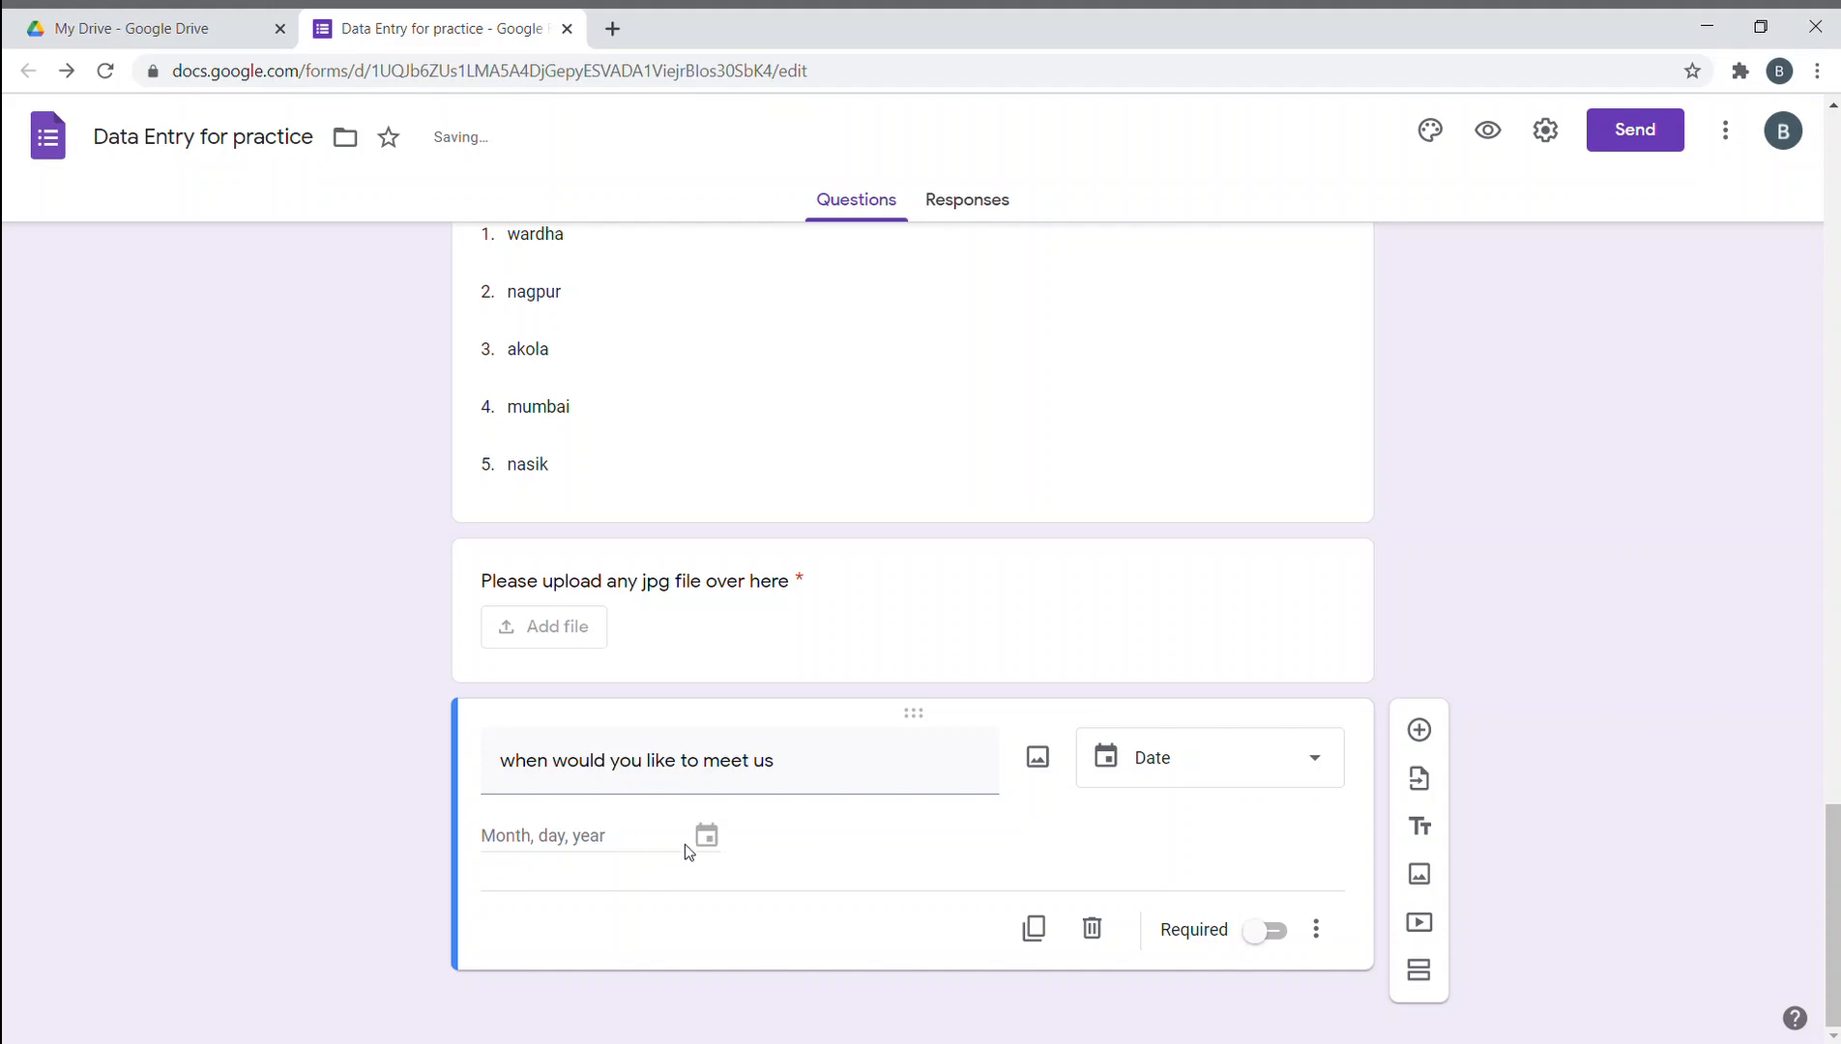
left_click(1257, 934)
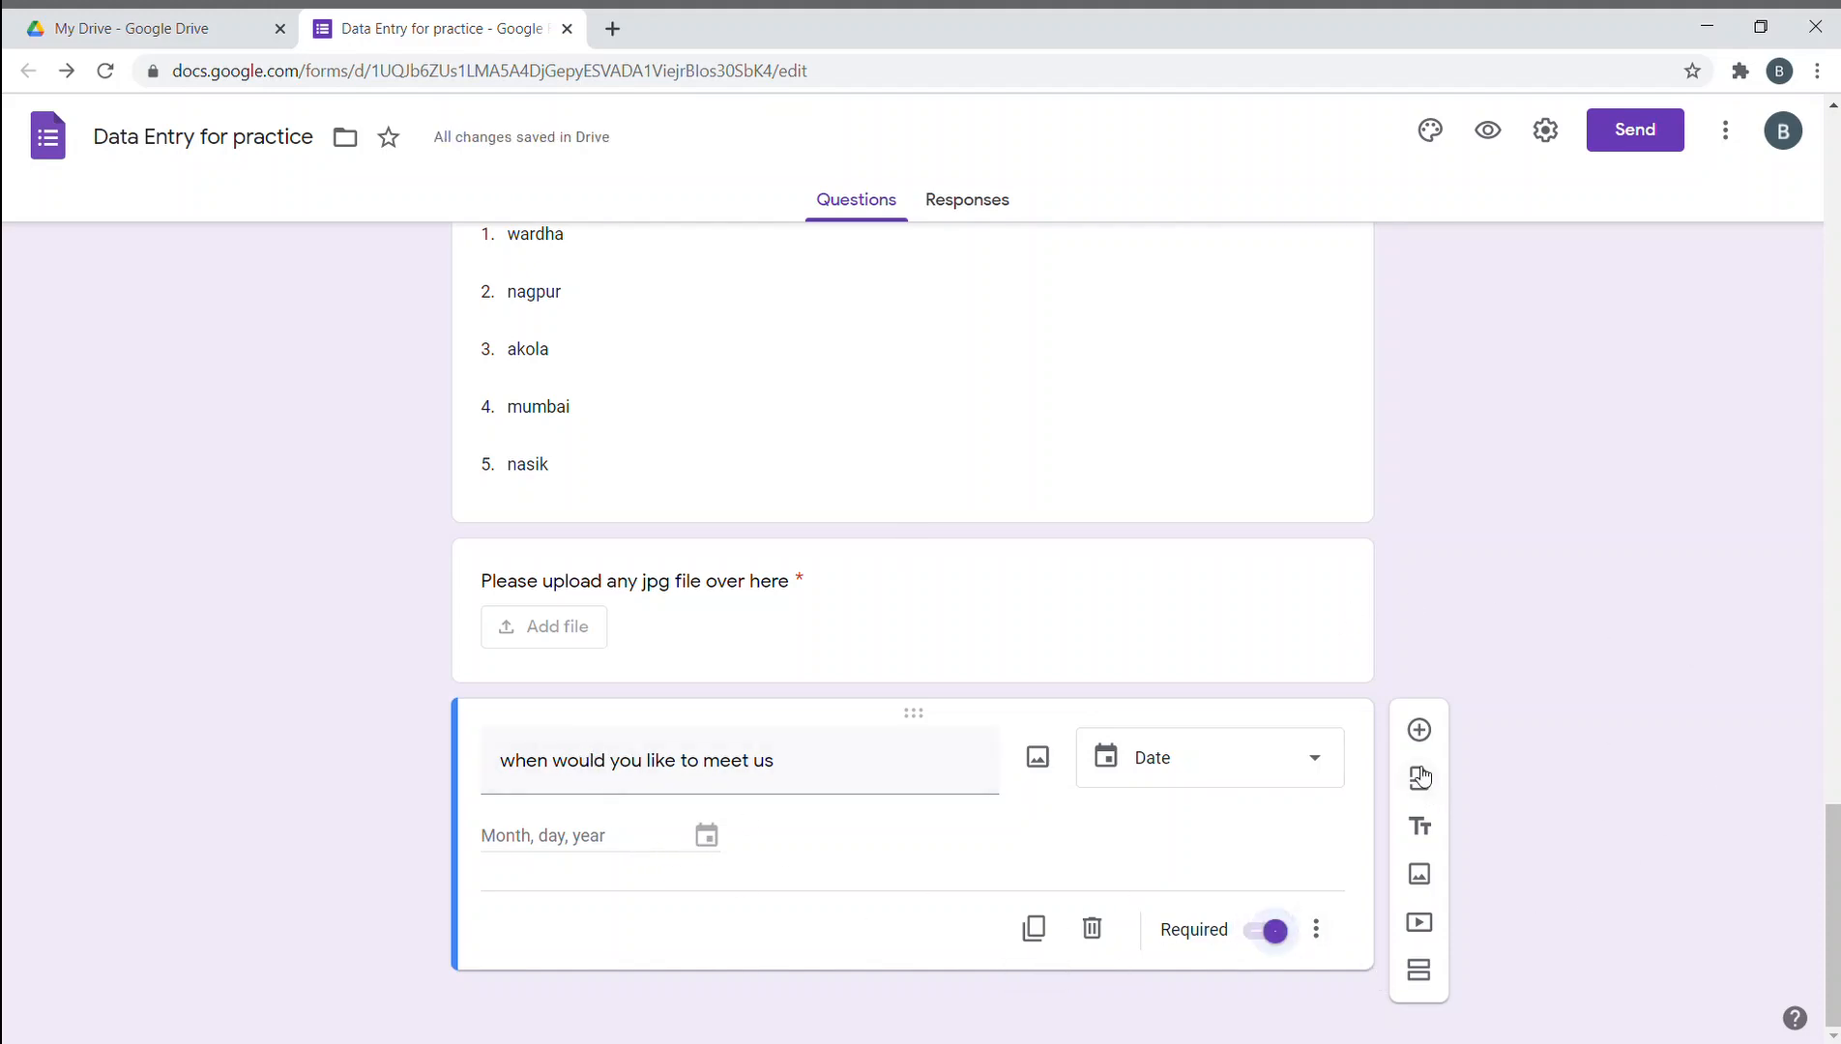
left_click(1418, 730)
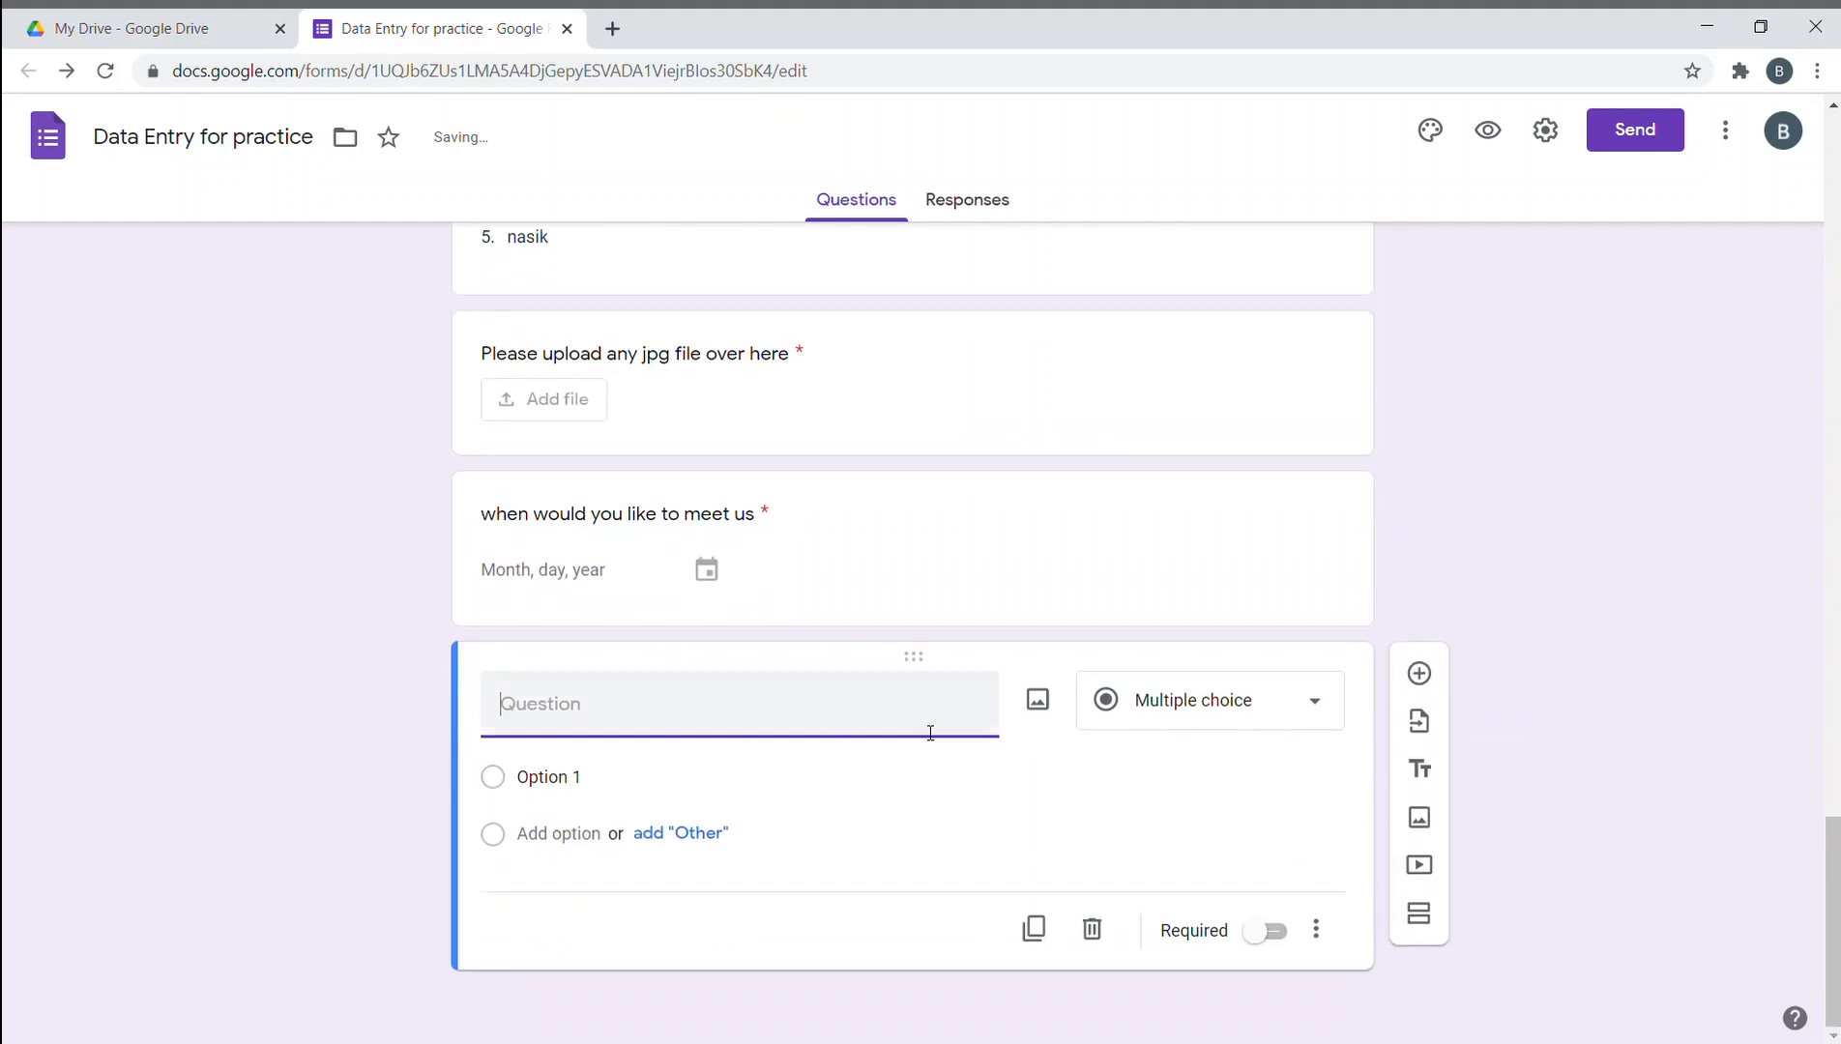
- Name the newest question 'Time' as a Time-type question and mark it required
type("Time")
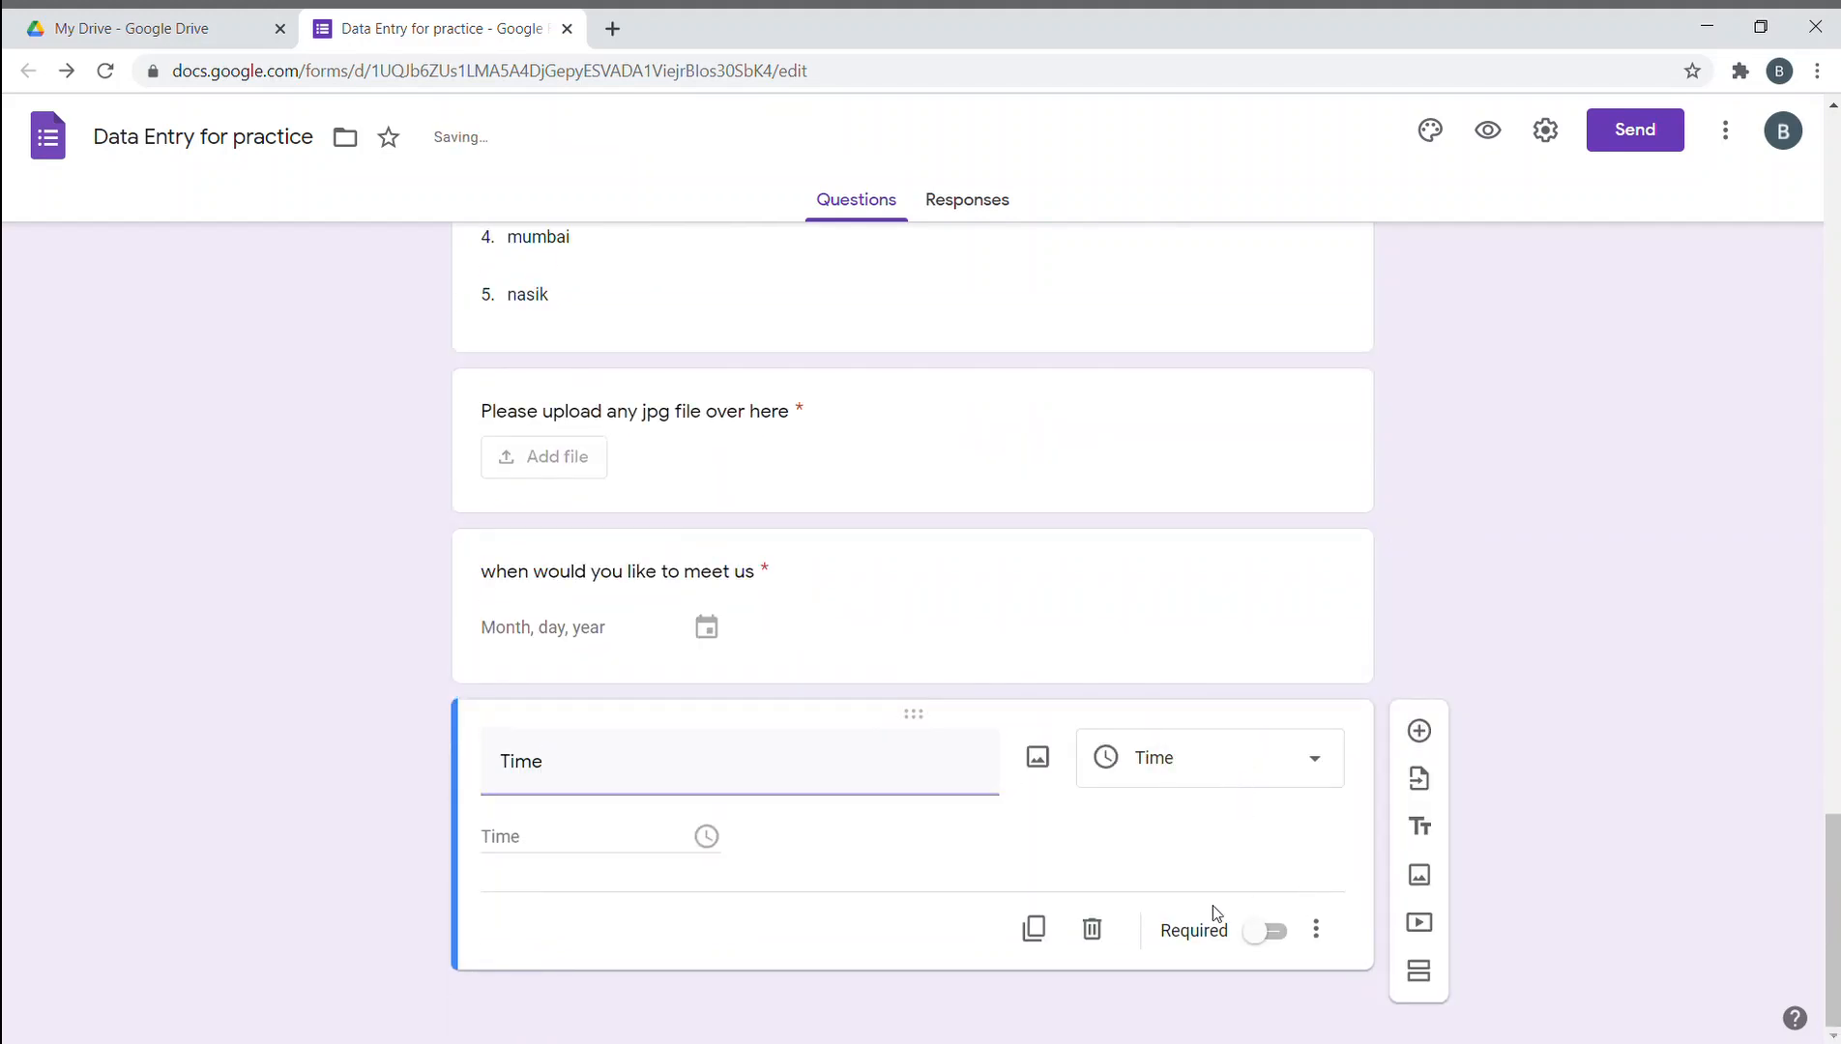
left_click(1267, 930)
scroll(1092, 769, "up", 20)
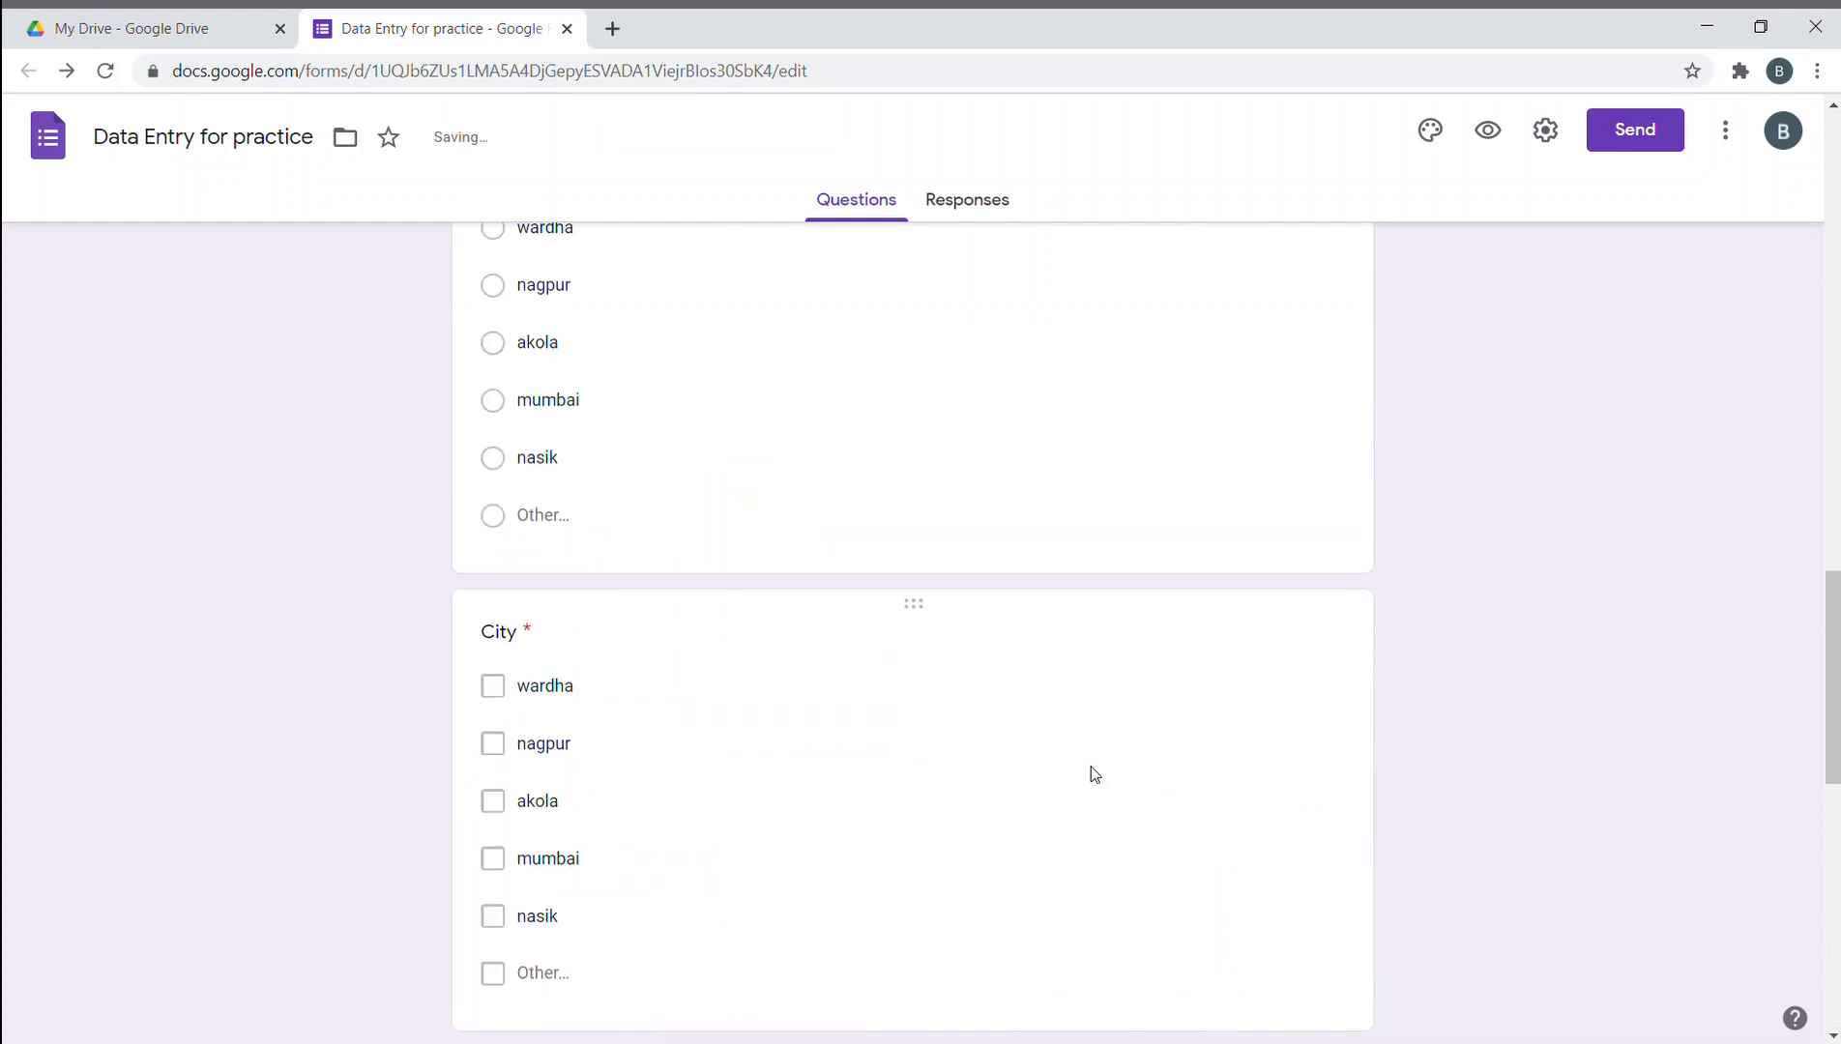
scroll(800, 456, "down", 20)
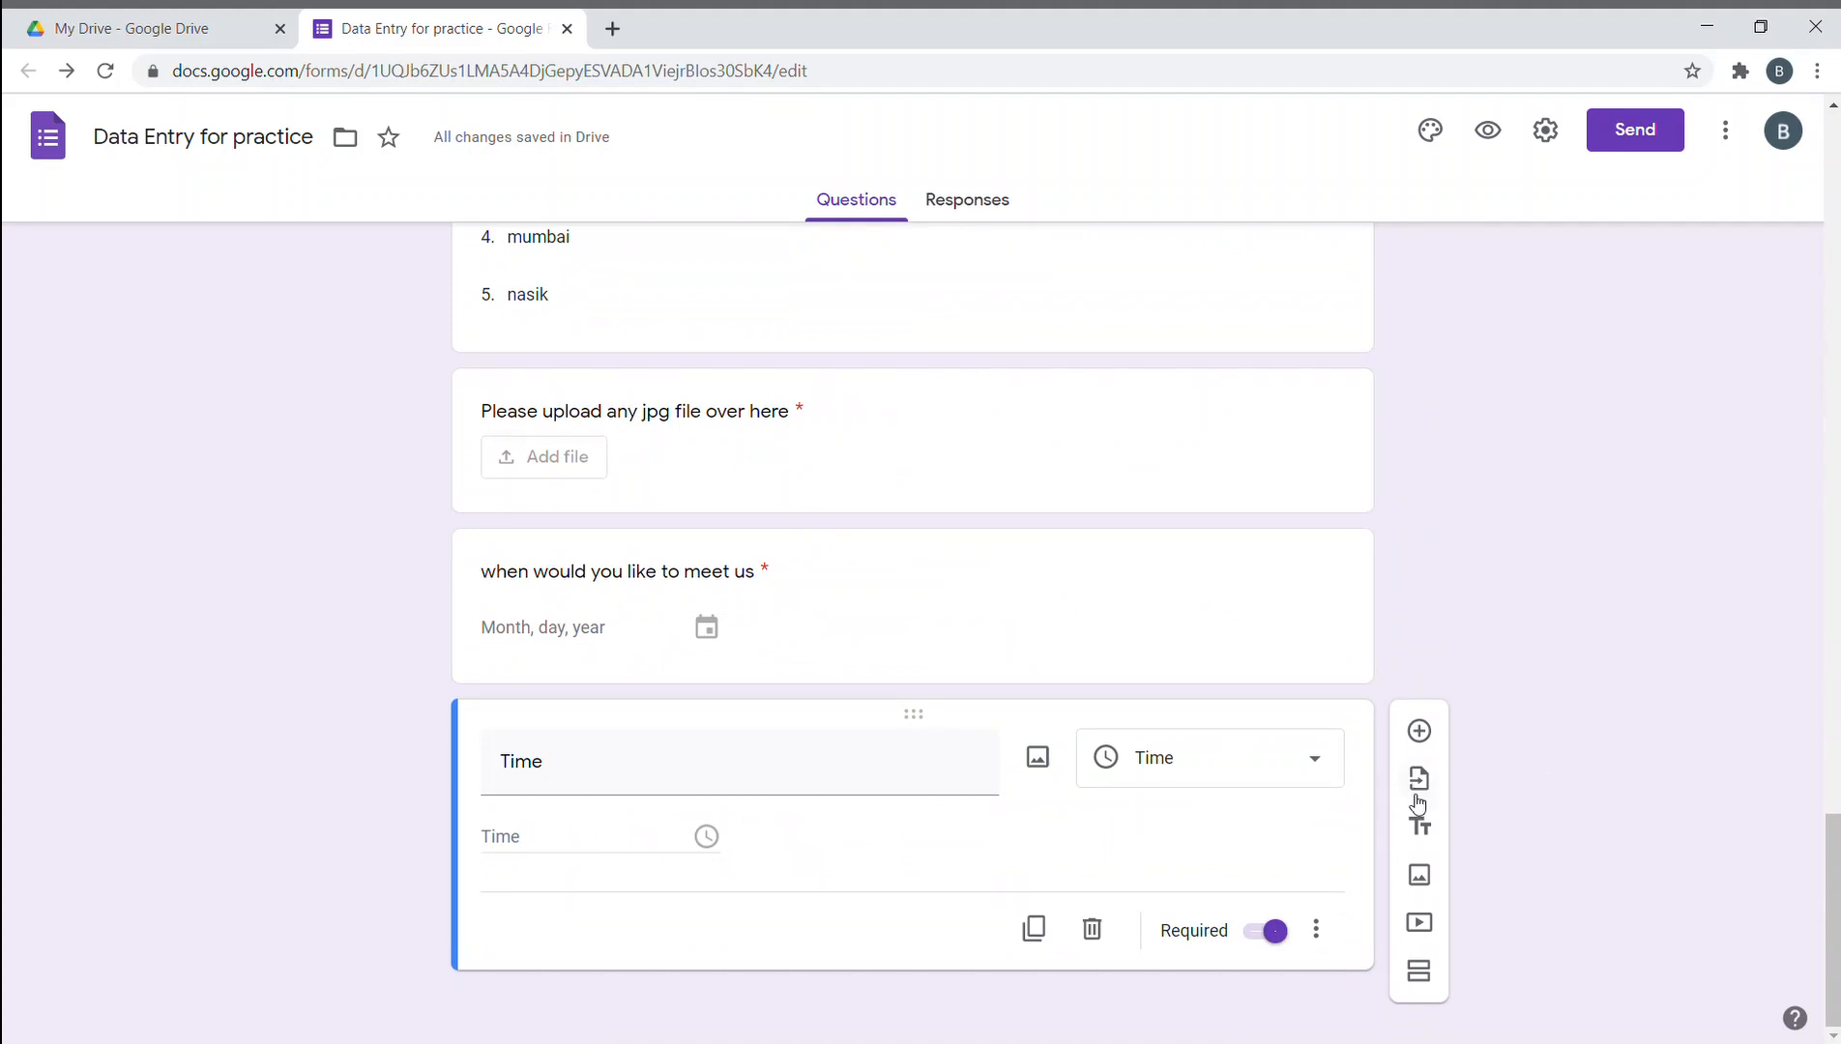
scroll(1421, 839, "up", 20)
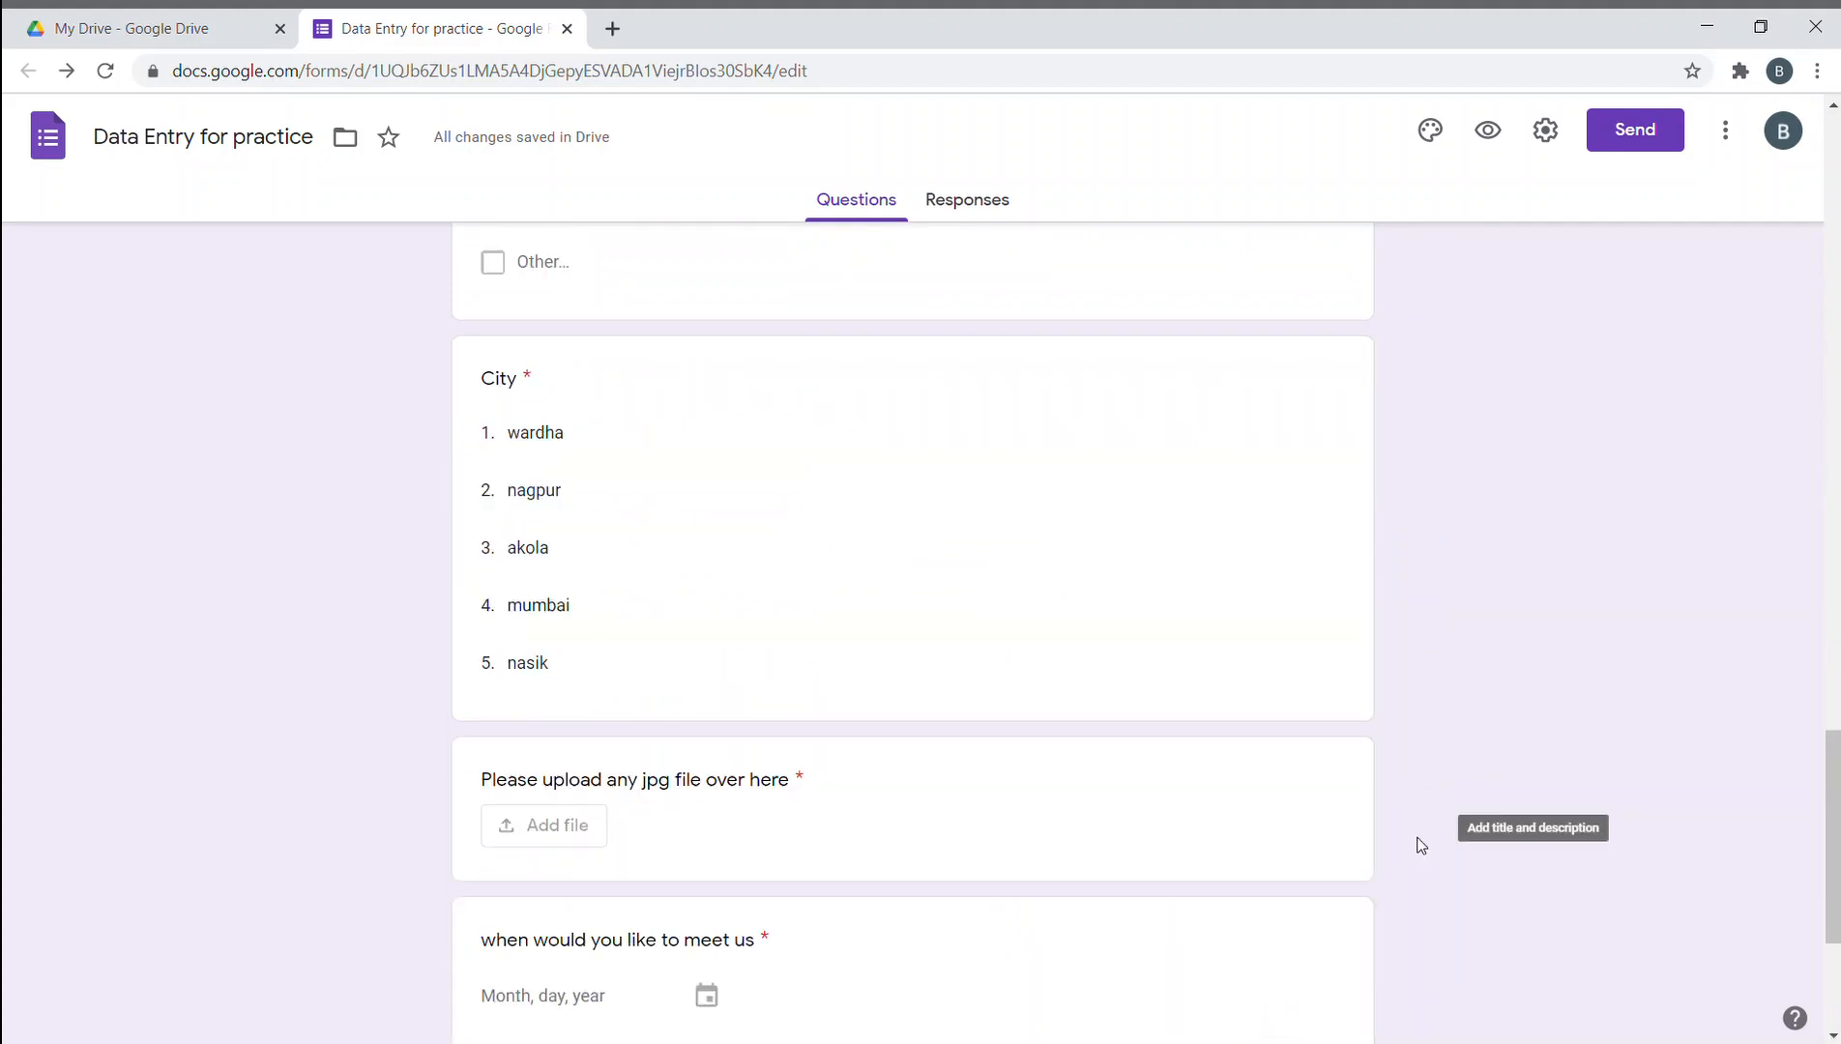
scroll(1423, 843, "down", 8)
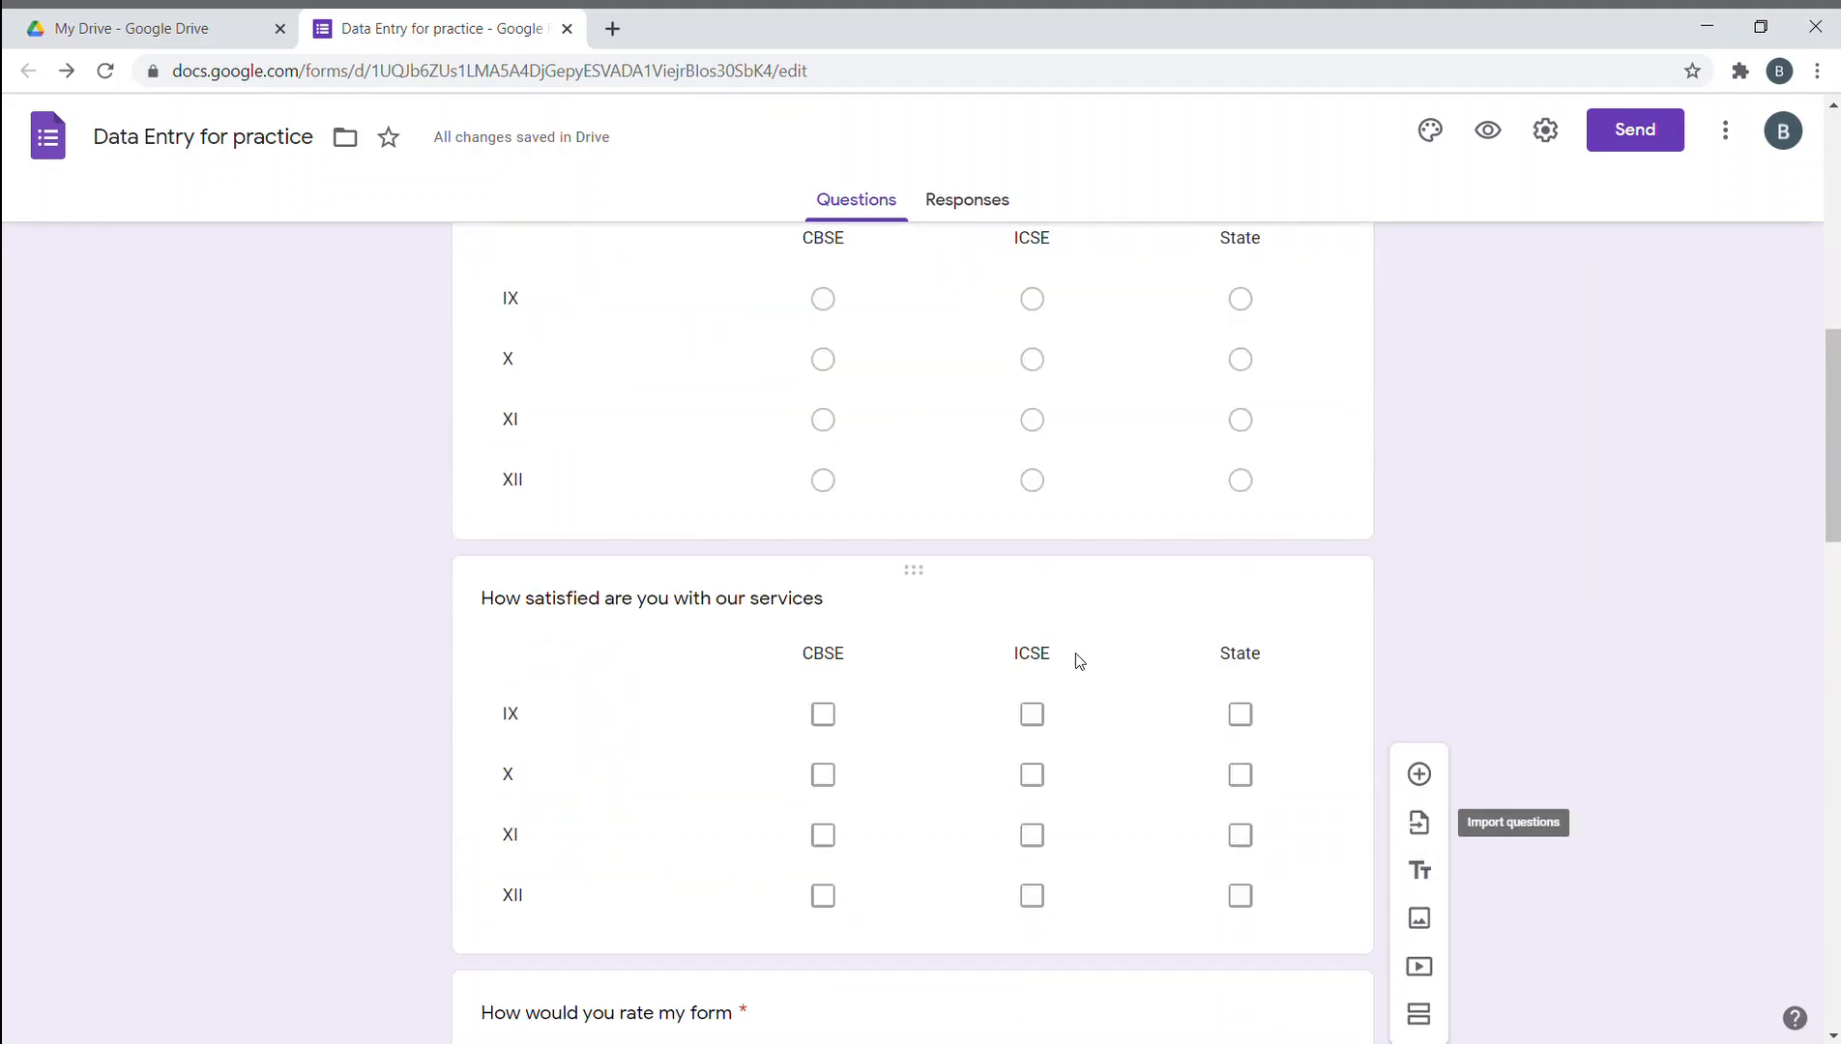
scroll(1076, 619, "up", 5)
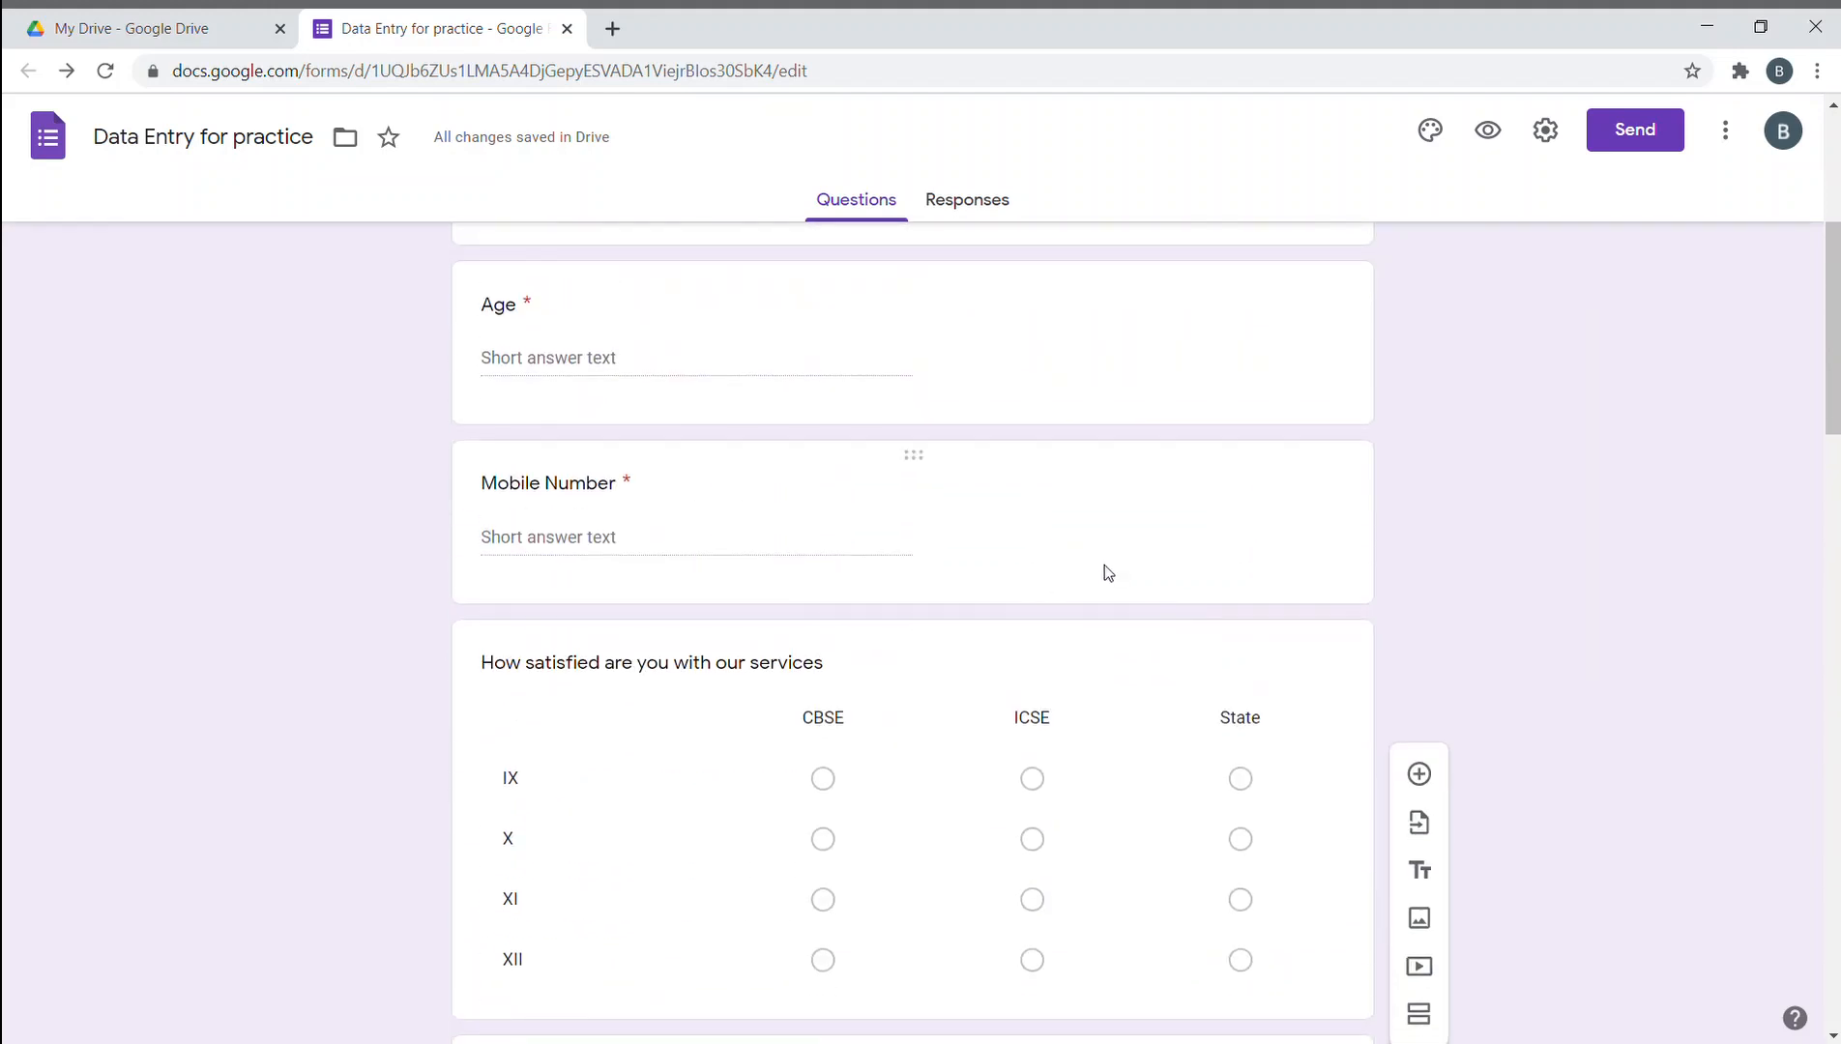
- Add a title block below Mobile Number and title it 'Education and stuff'
left_click(1104, 569)
scroll(1150, 676, "down", 1)
left_click(1197, 738)
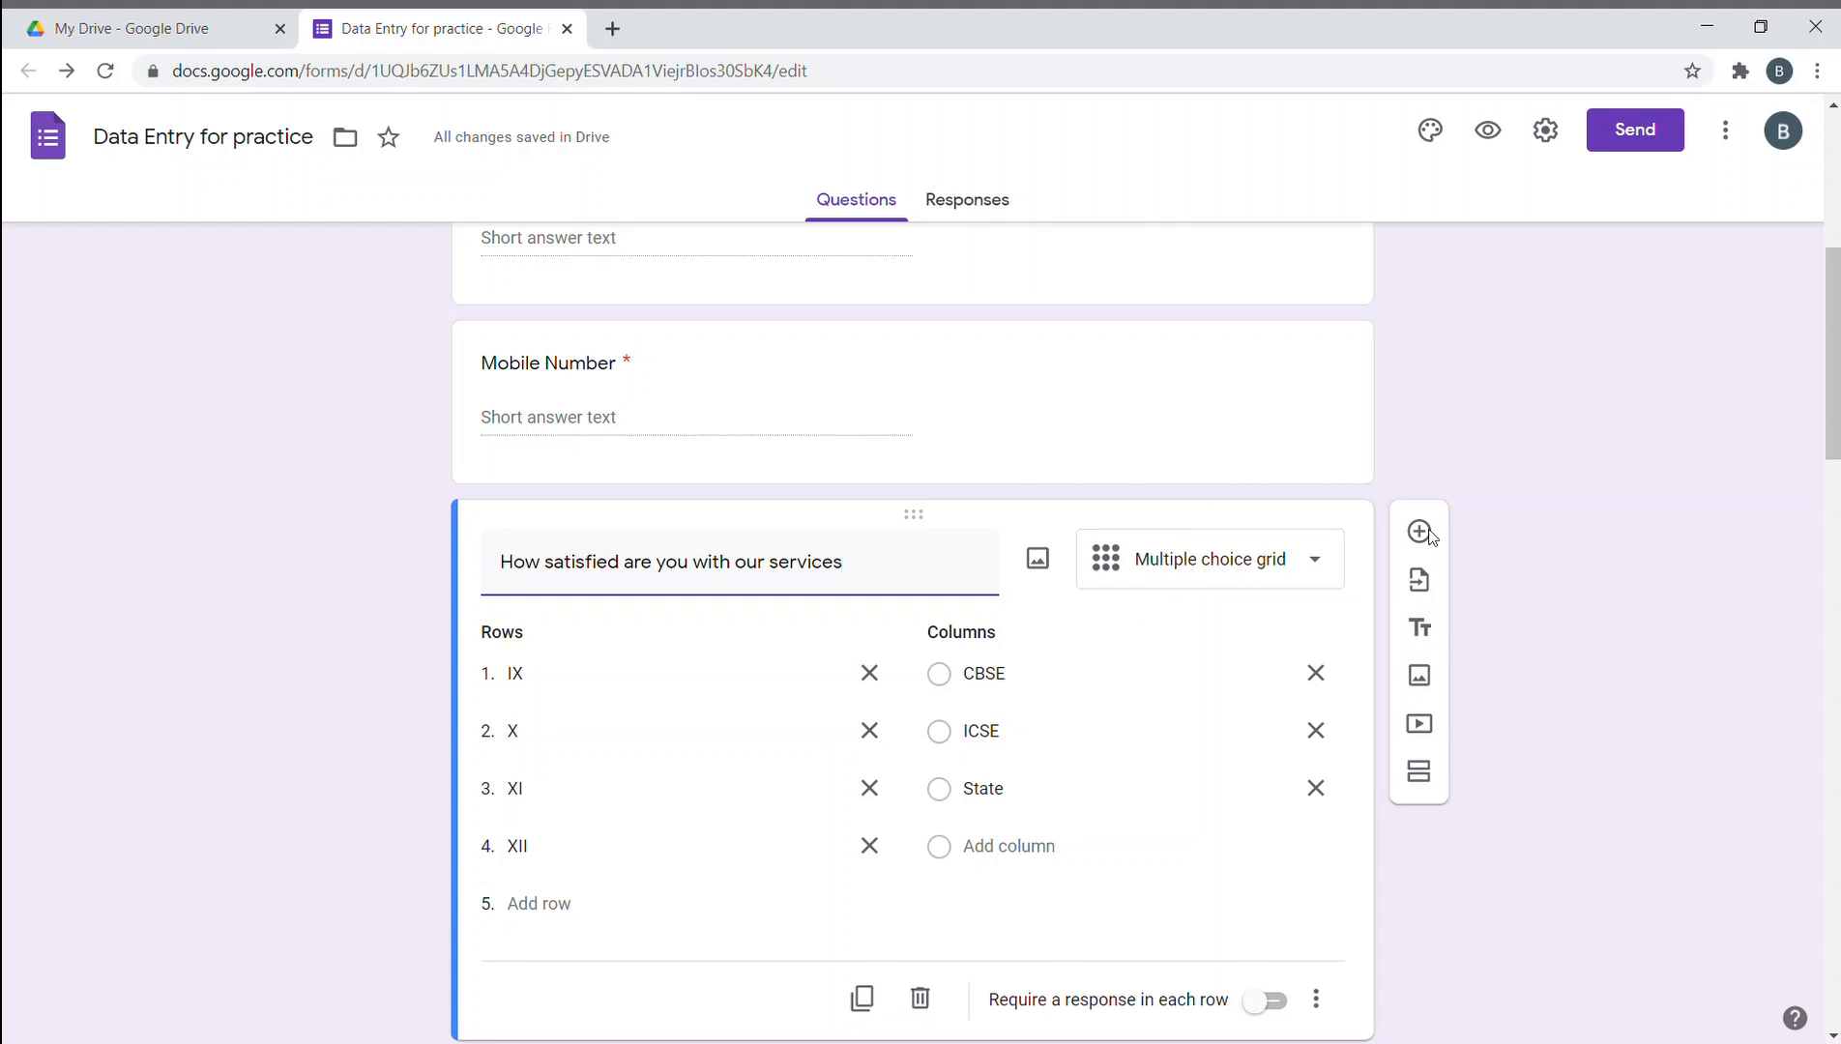
left_click(1420, 628)
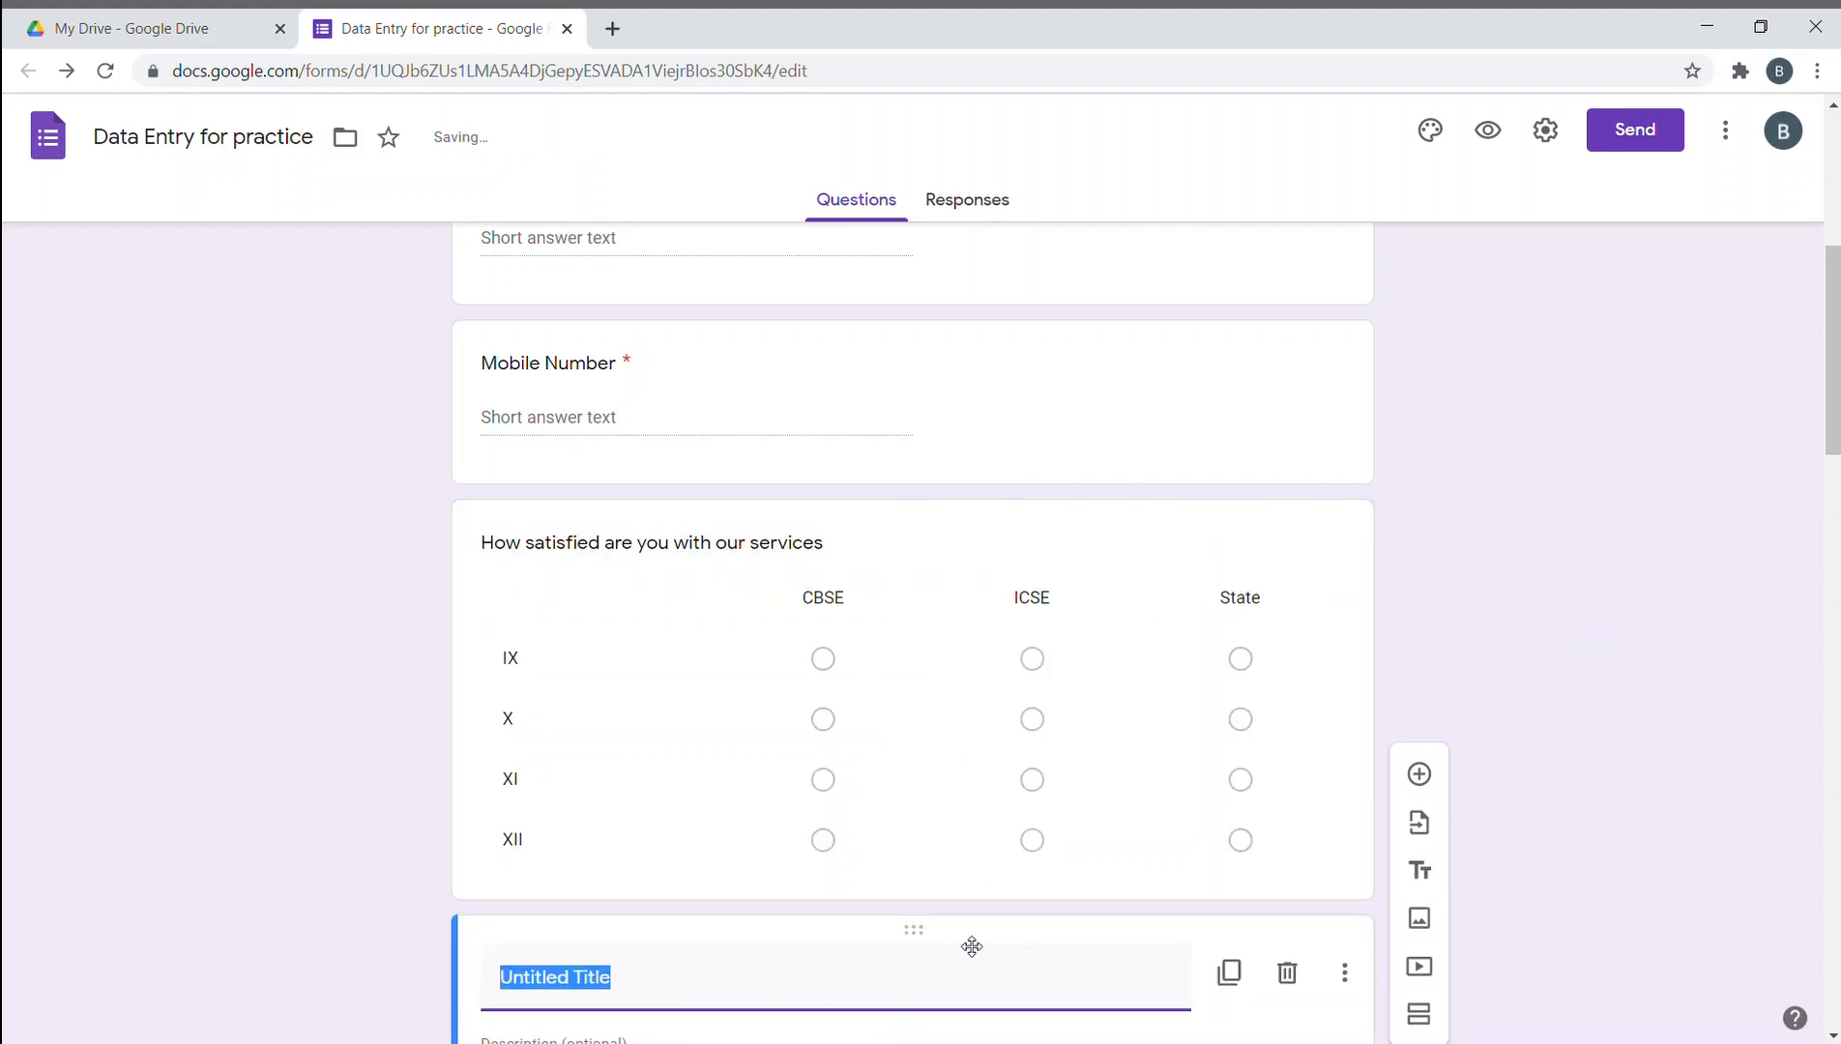
scroll(939, 938, "down", 3)
scroll(918, 807, "up", 1)
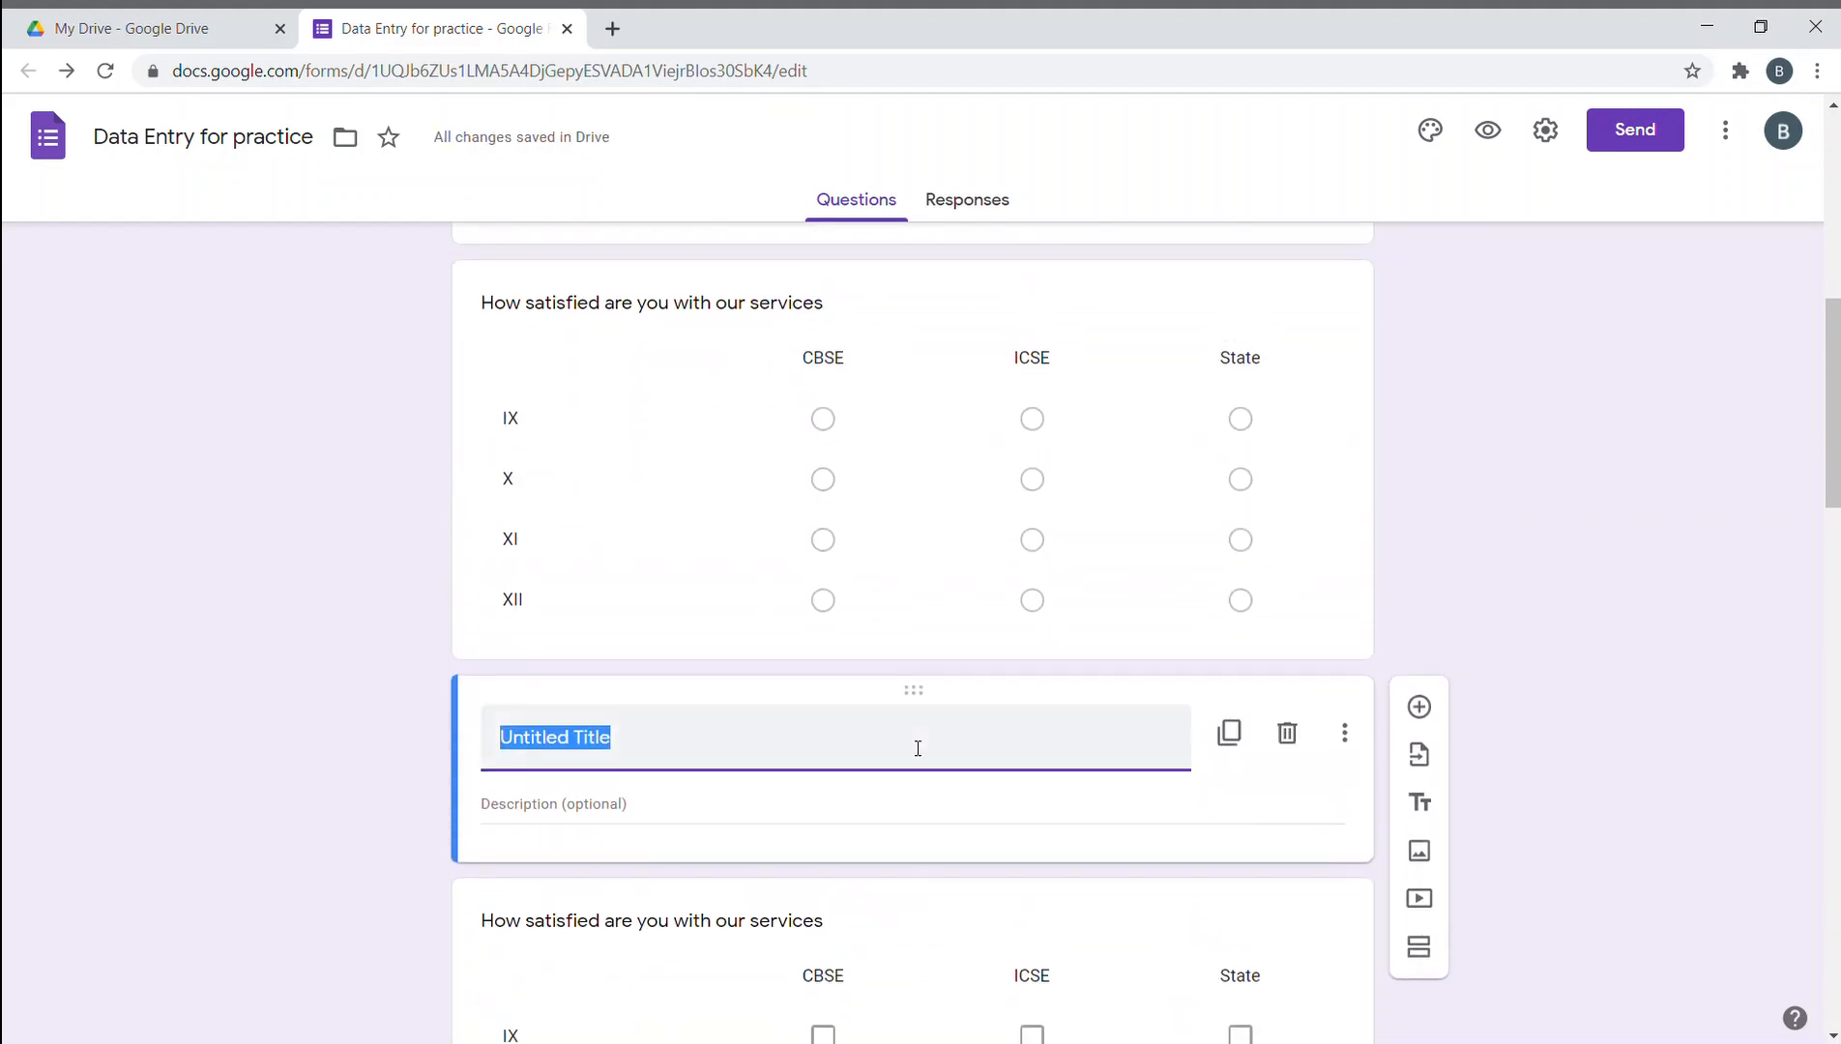
left_click_drag(925, 703, 928, 445)
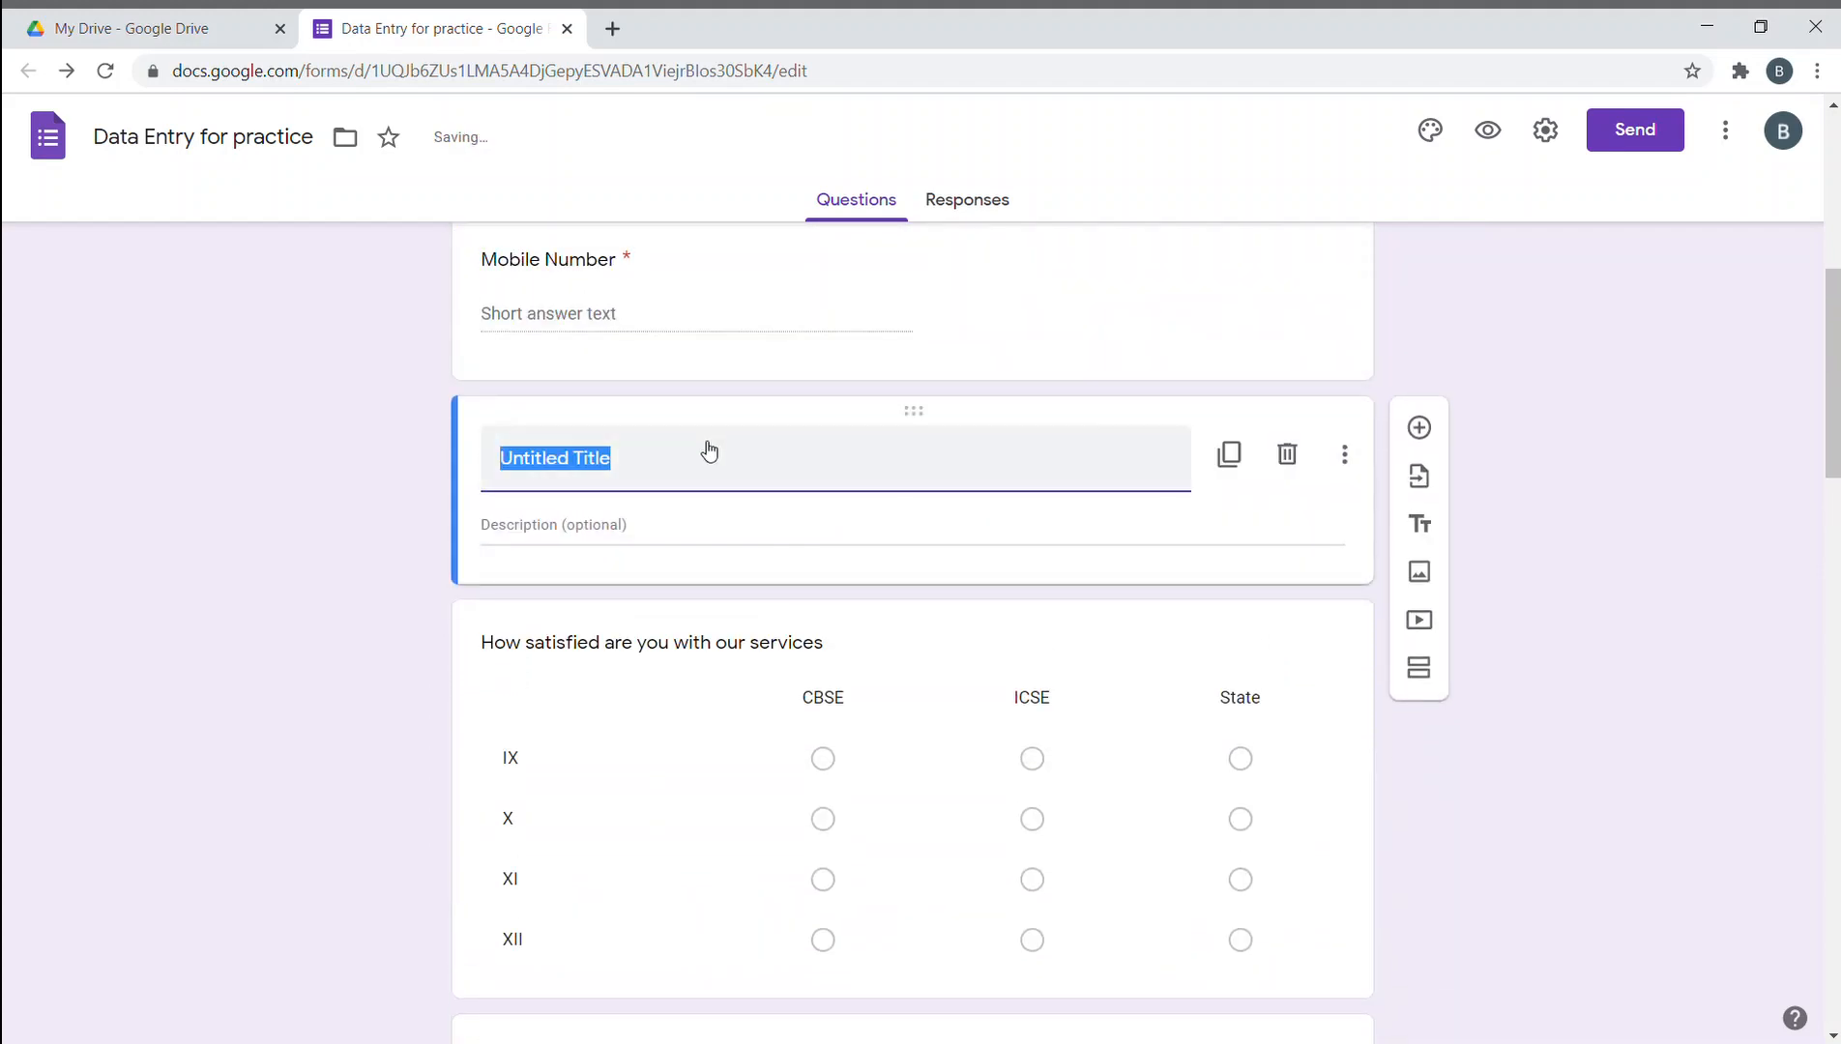
type("Education and")
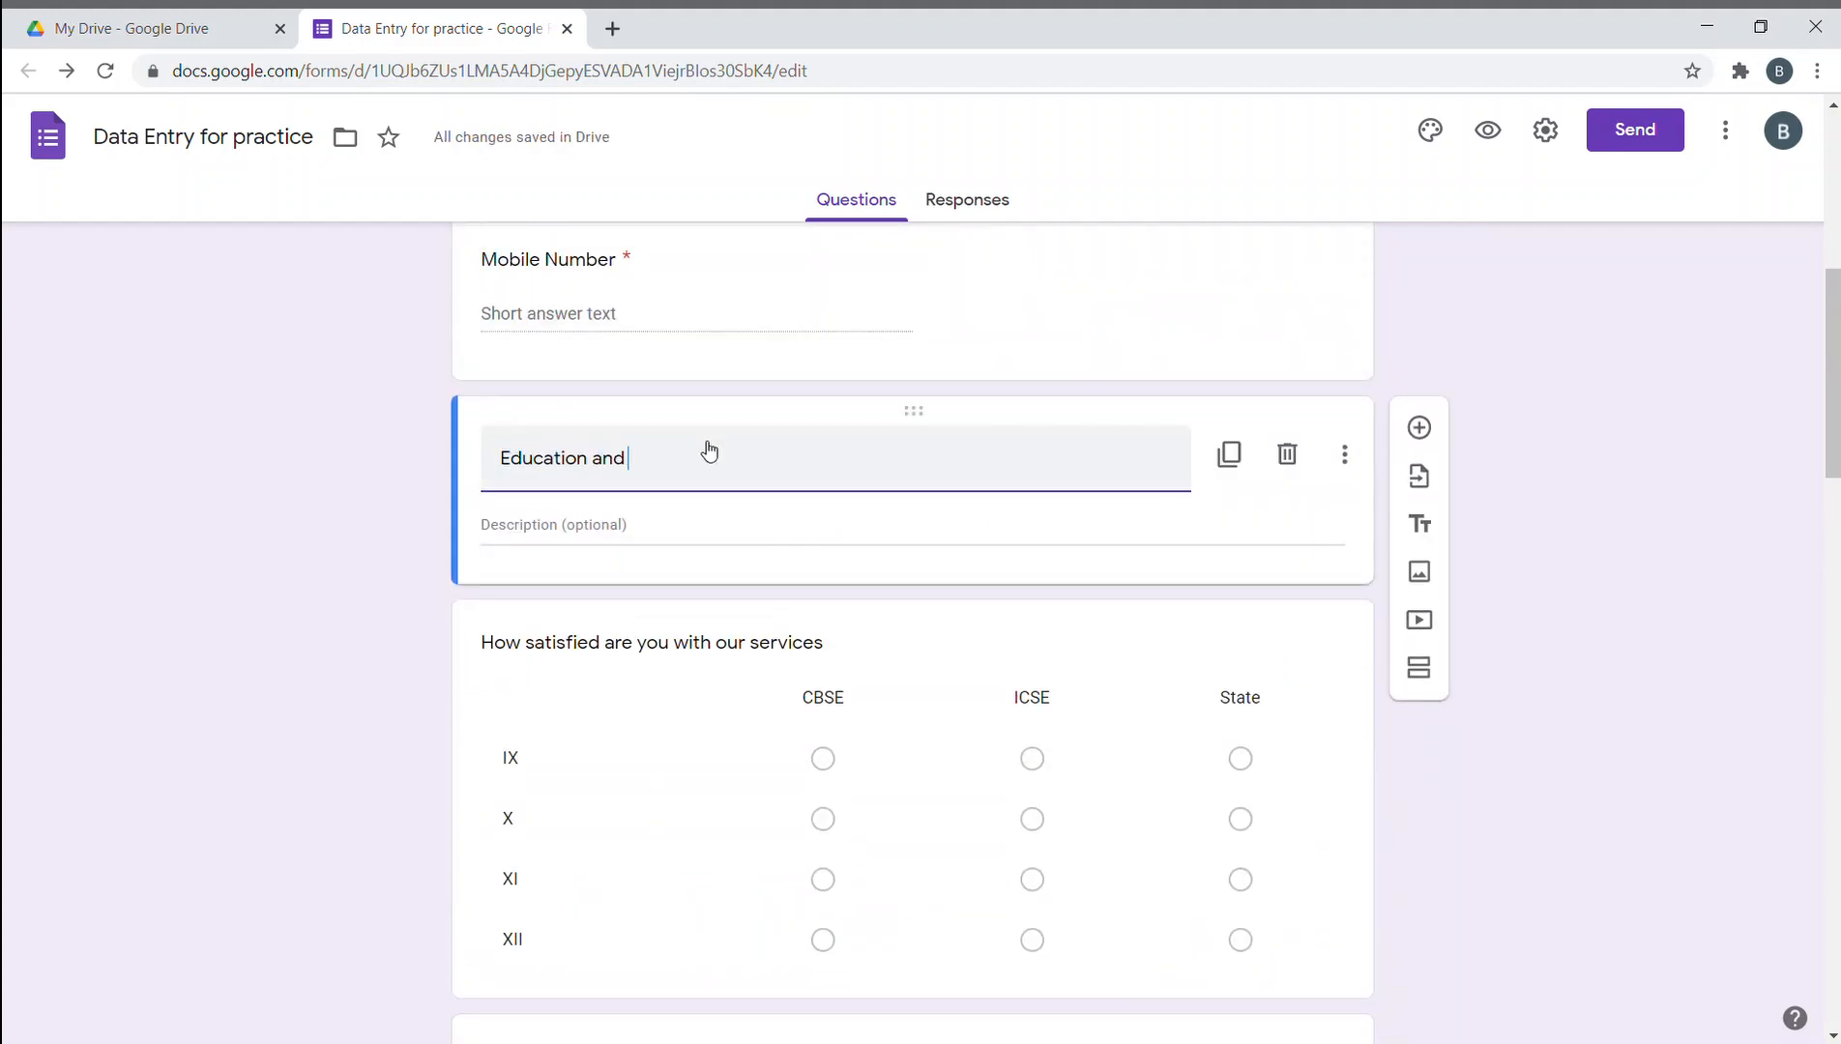
type(" stuff")
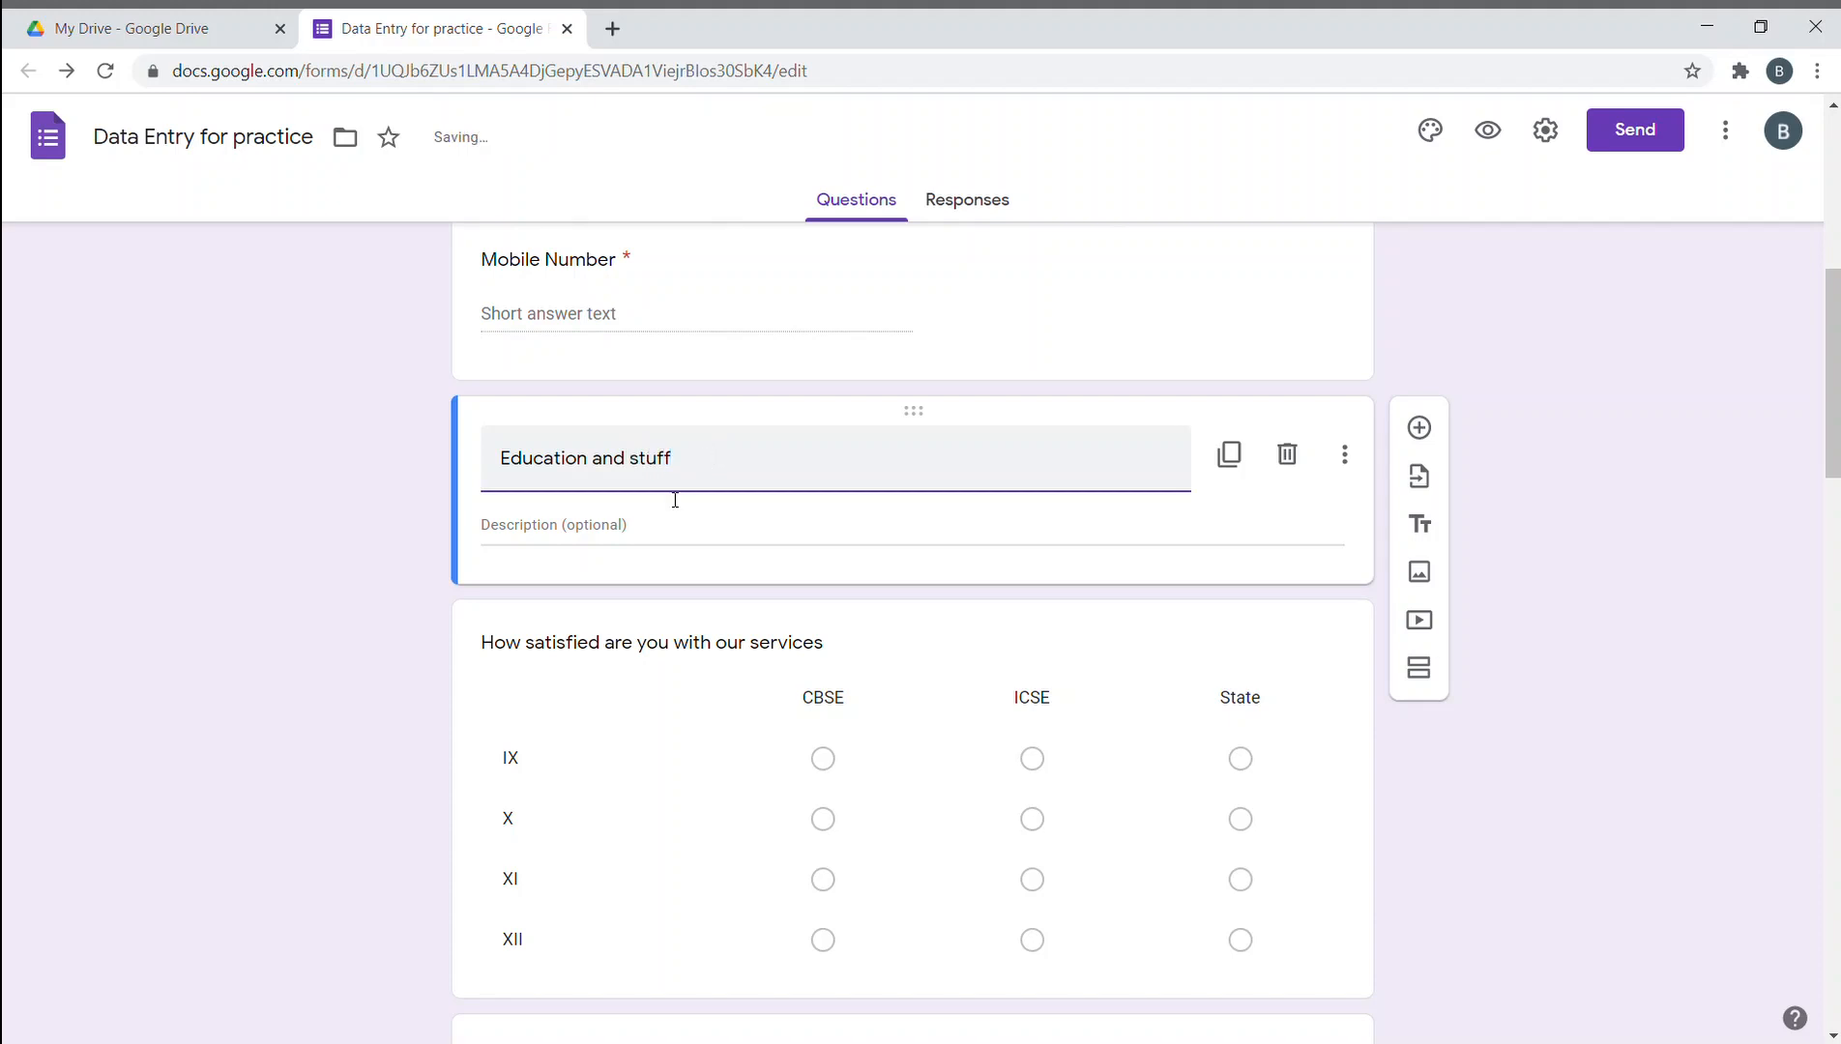
- Give the title block the description 'Description here please'
left_click(667, 522)
type("Dec")
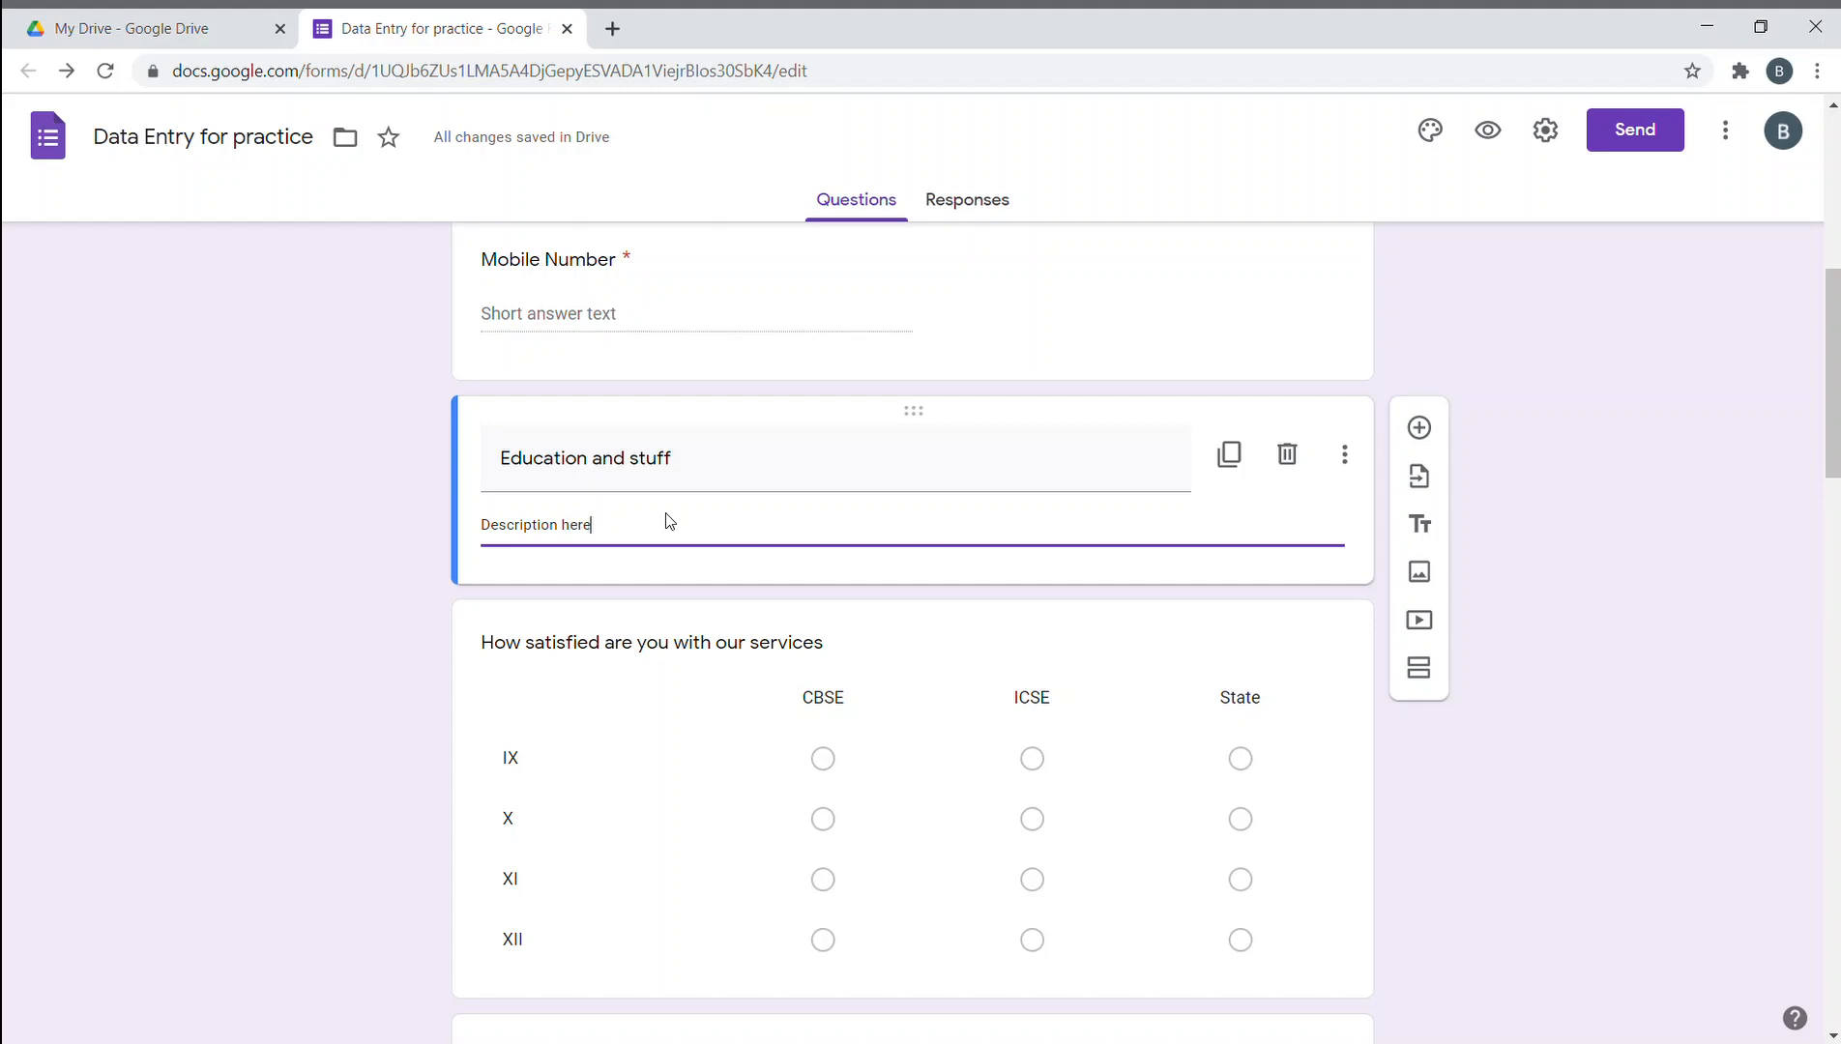
type("cription here please")
left_click(1558, 708)
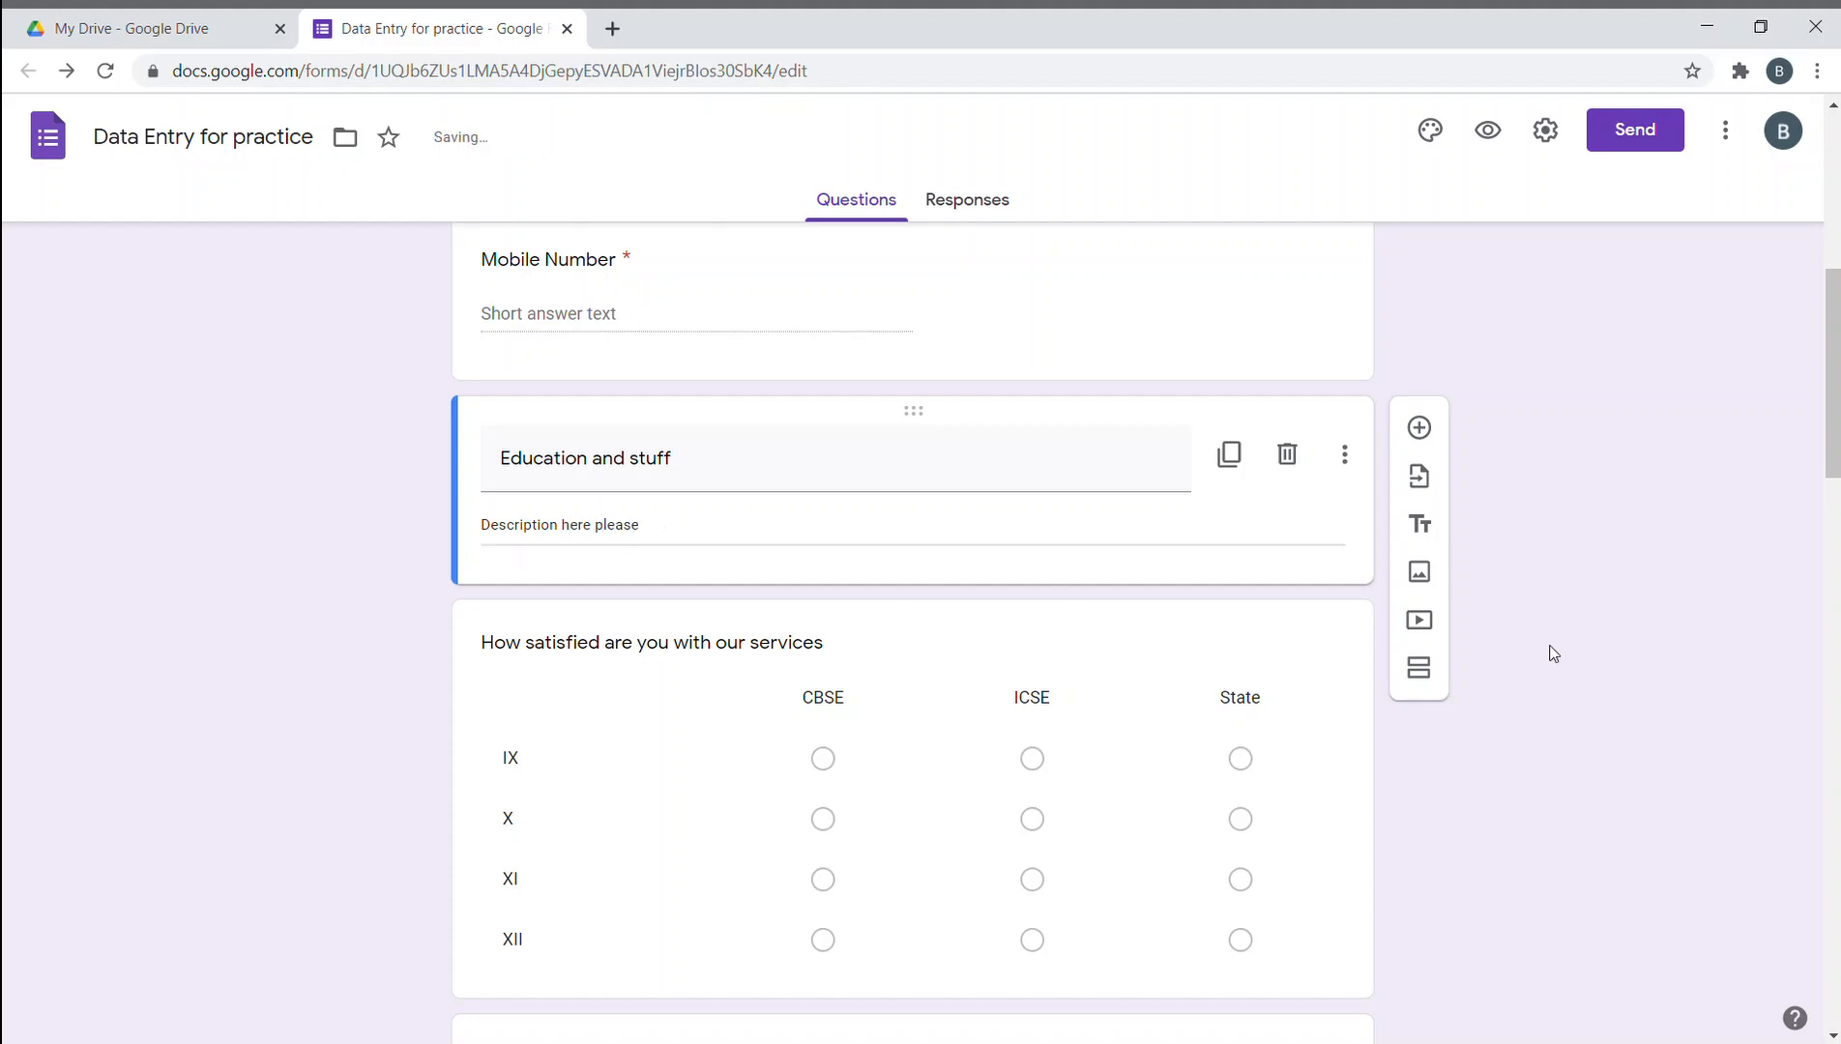
scroll(1204, 615, "down", 4)
scroll(1205, 615, "up", 3)
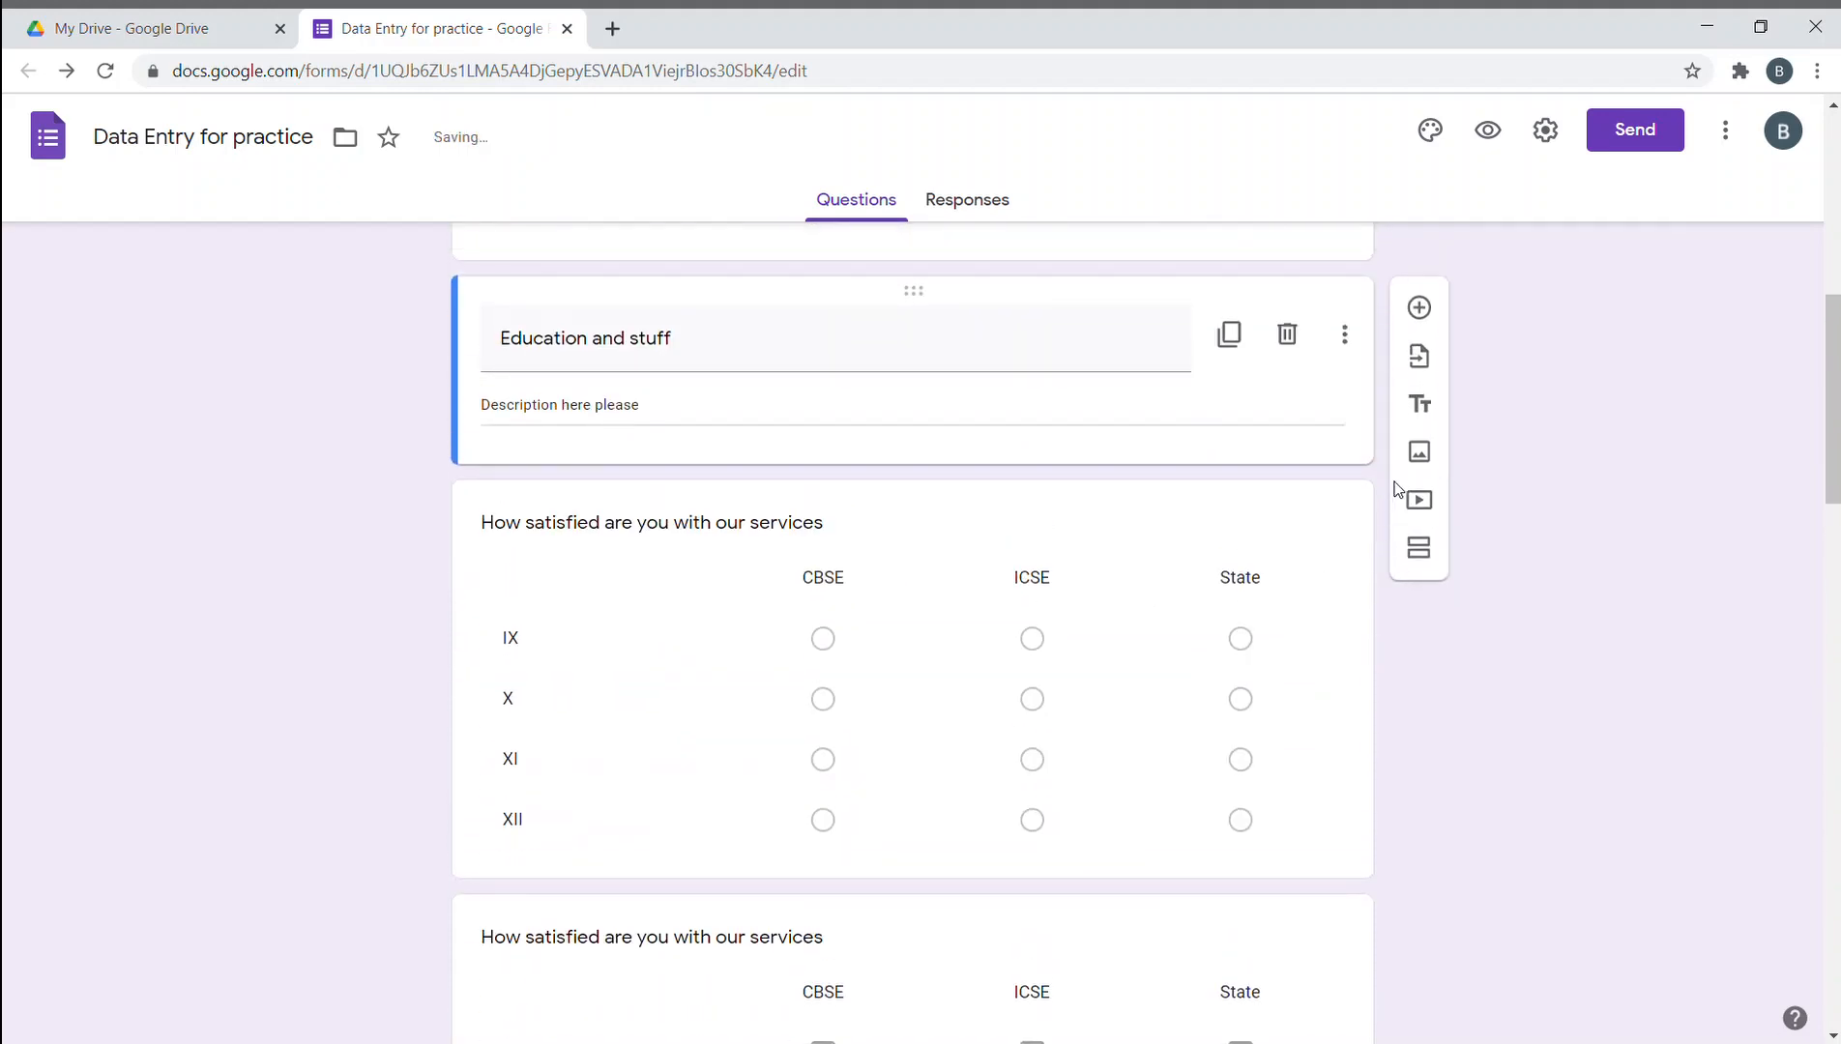
left_click(1418, 449)
- Search the web for 'students' images and insert one of the photos
left_click(810, 310)
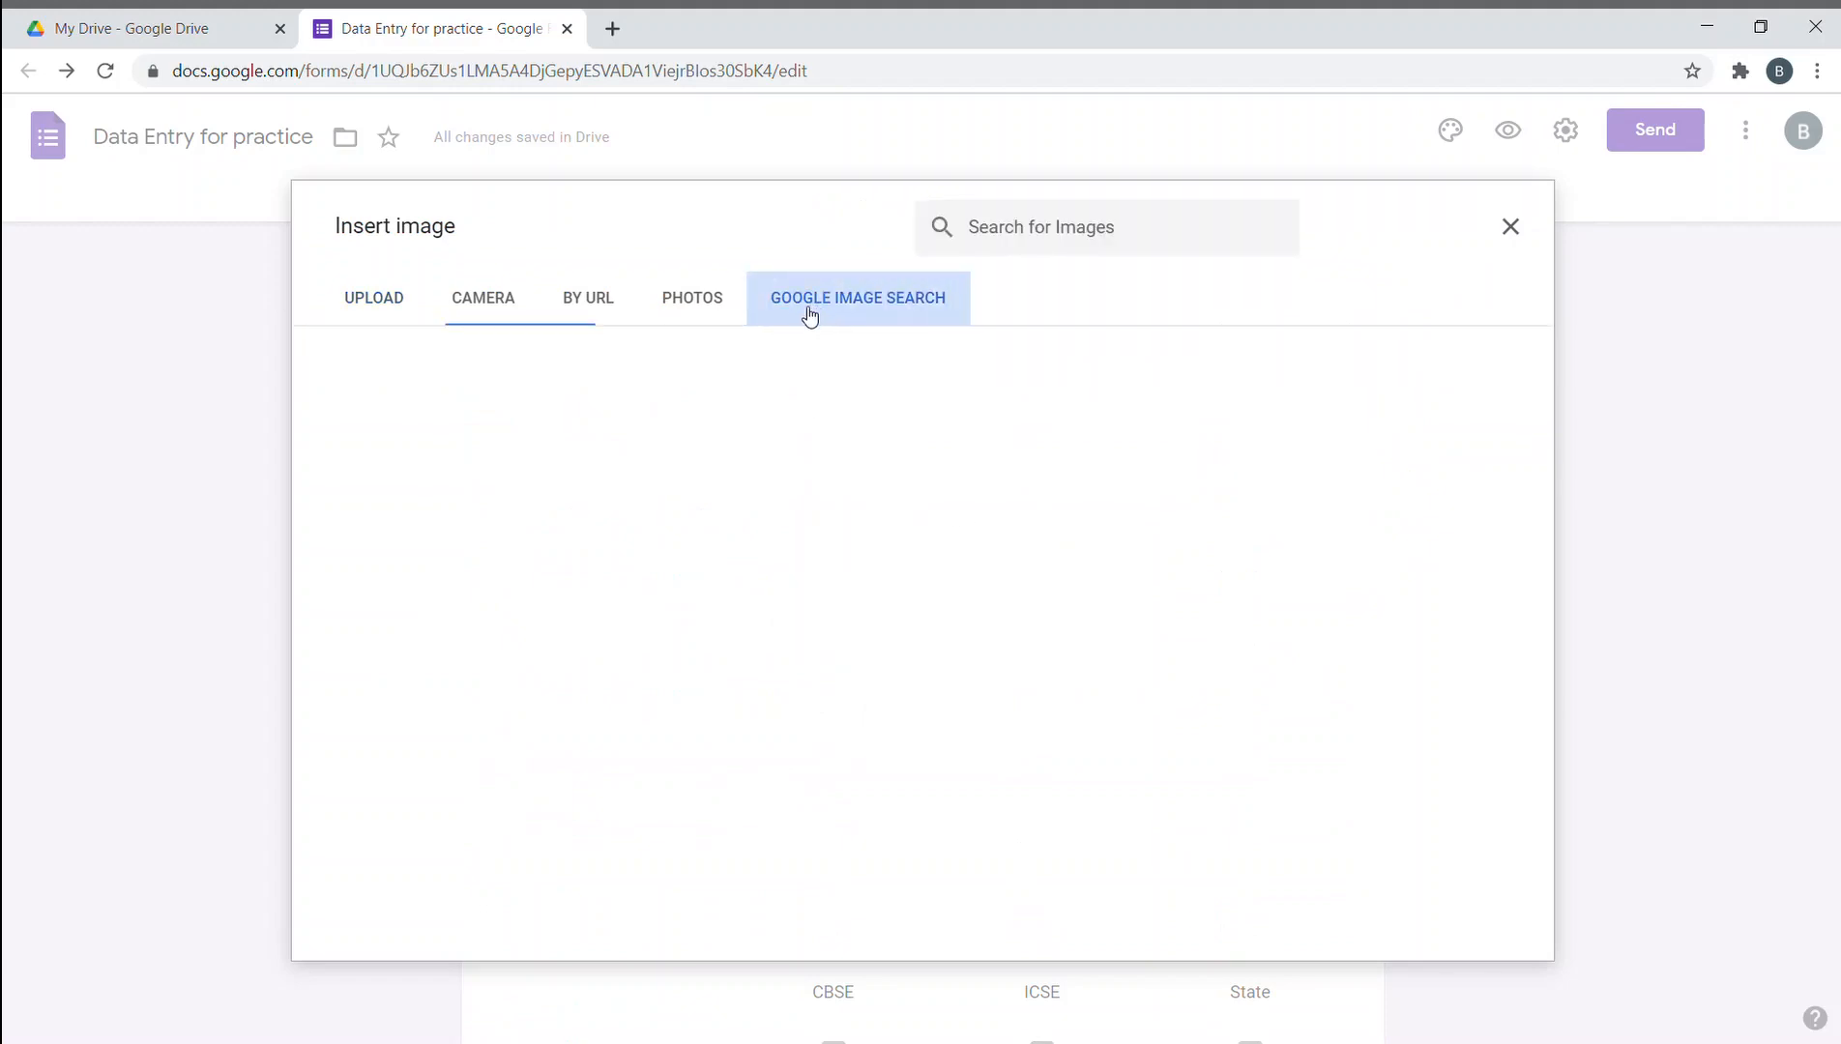
type("students")
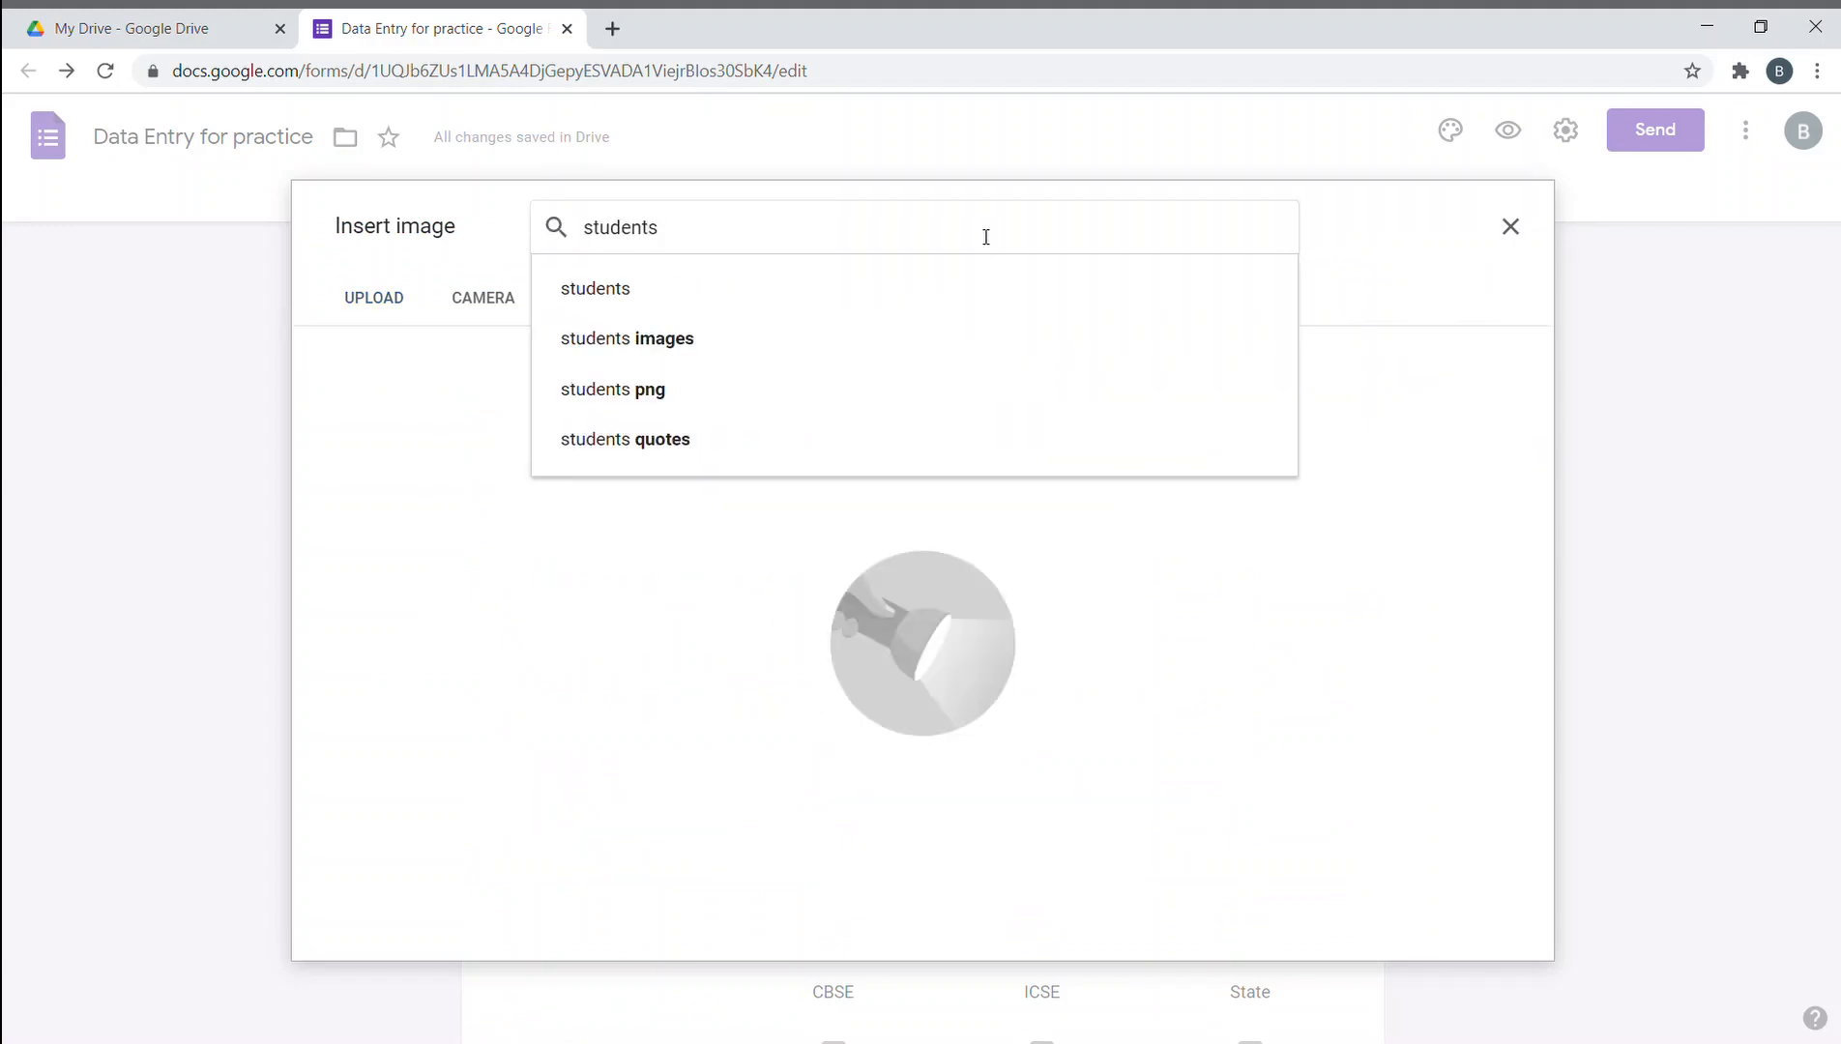
key("Return")
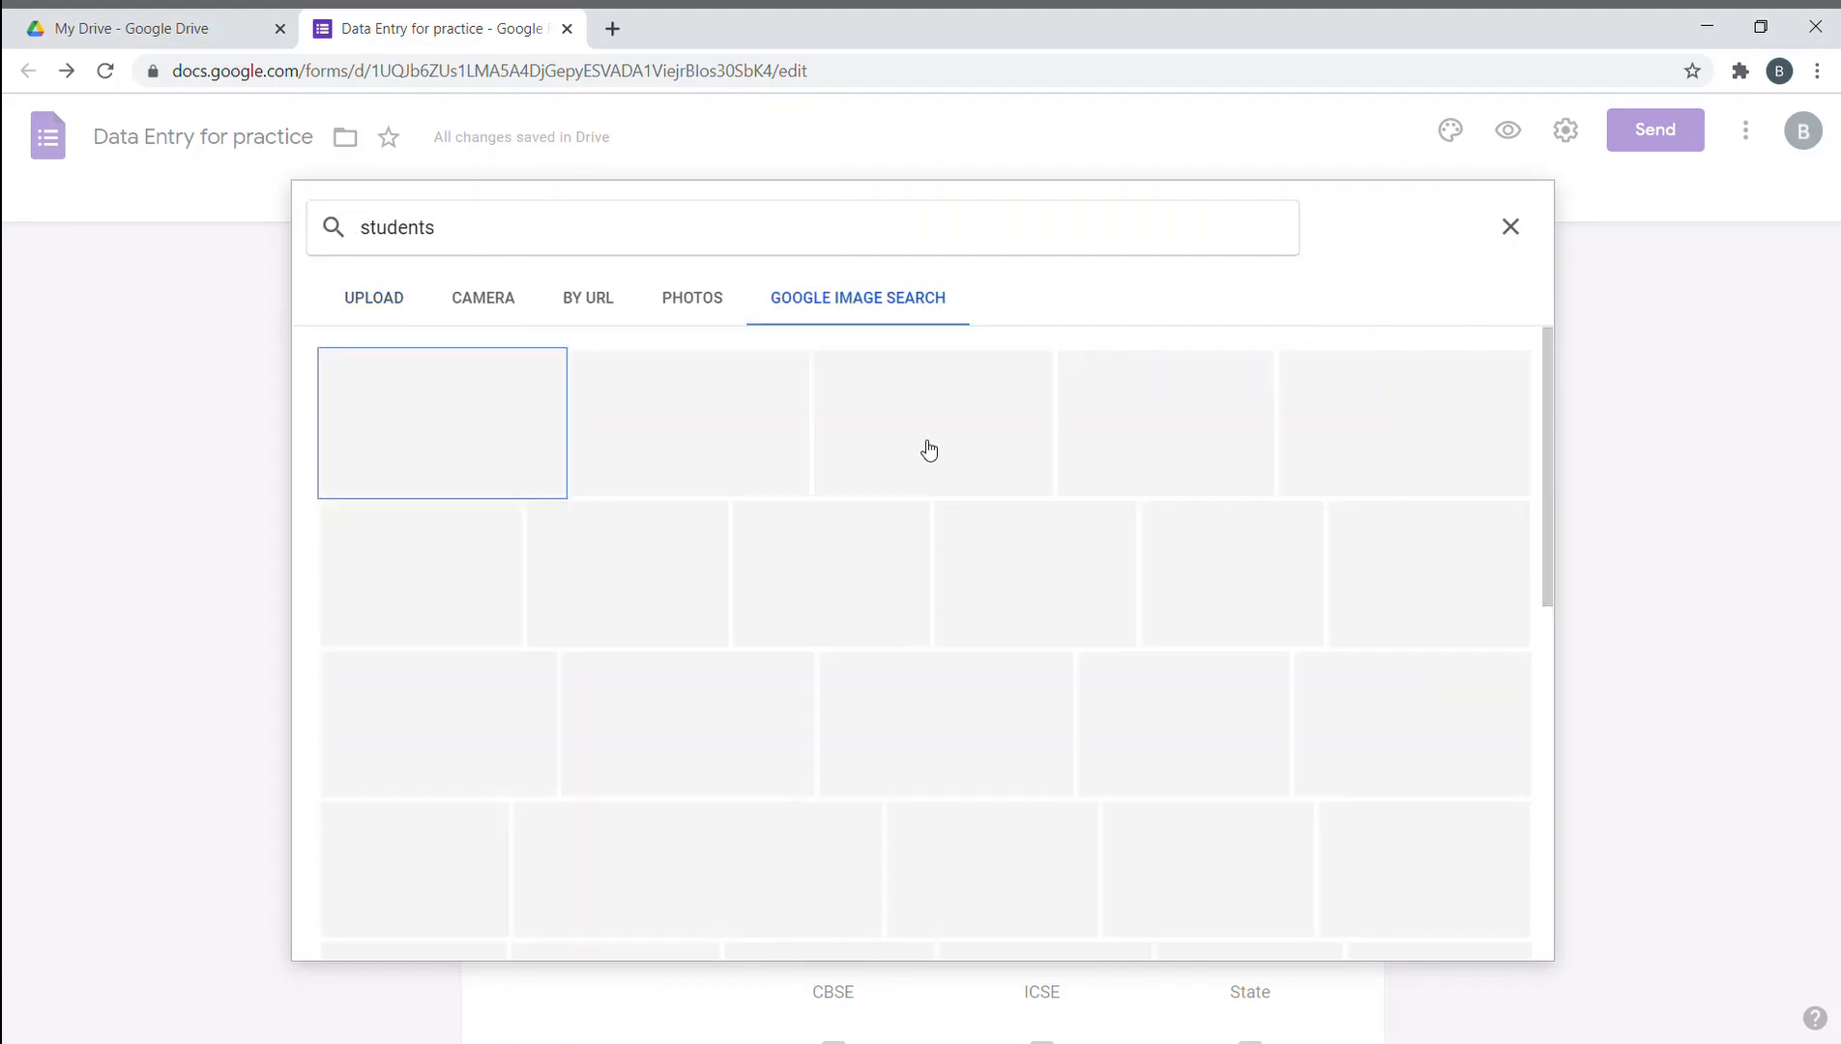
left_click(704, 428)
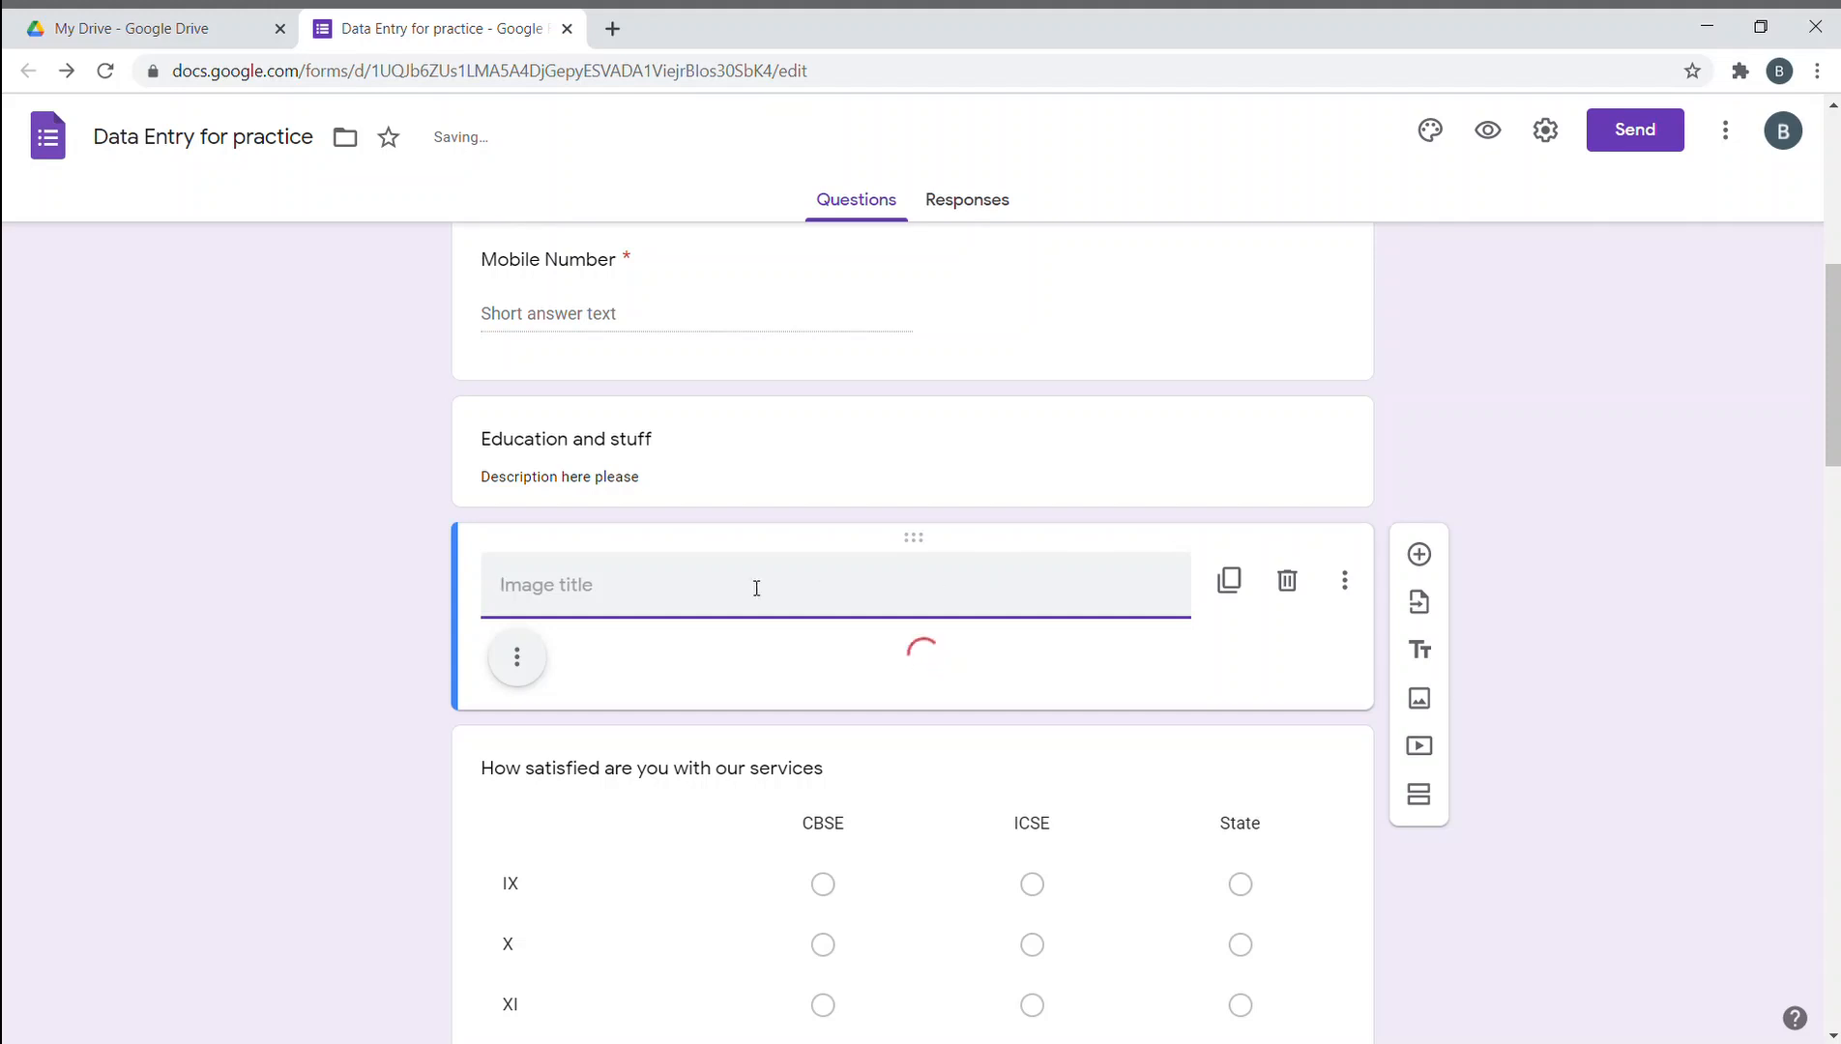
- Caption the students photo 'Indian students'
type("s")
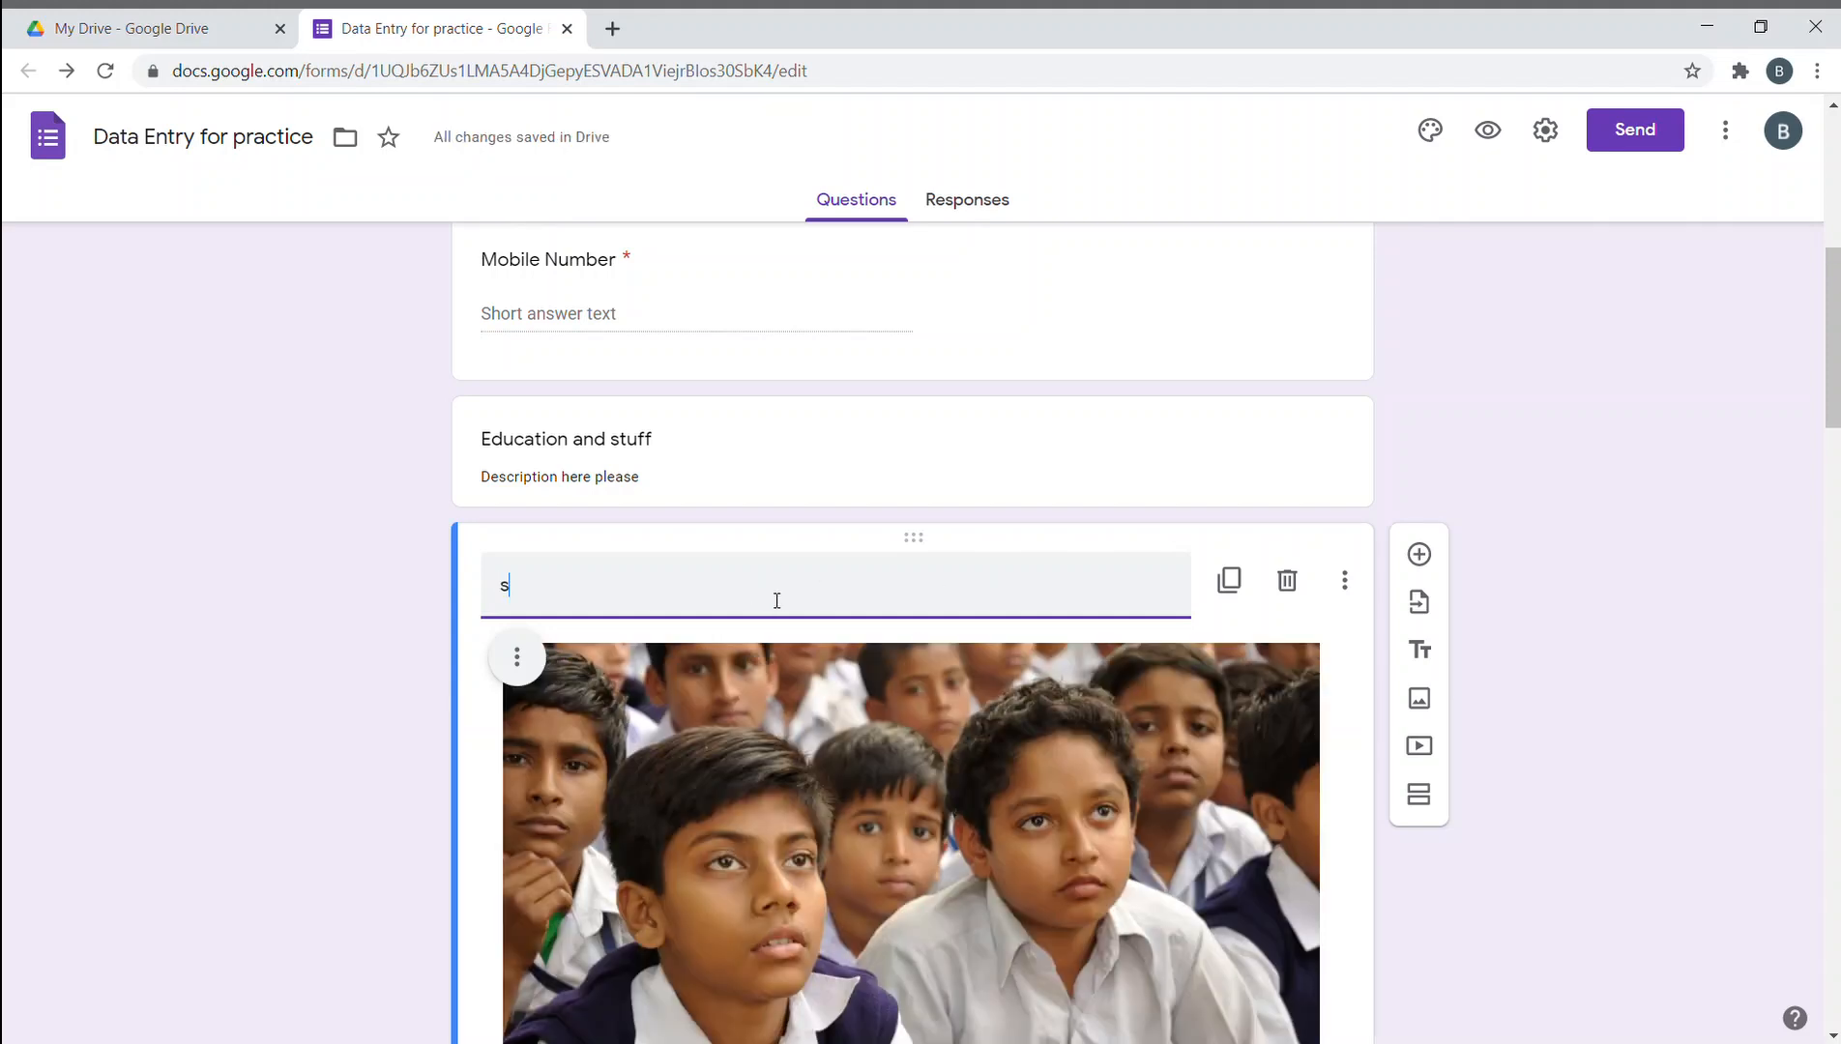
key("BackSpace")
type("Indian st")
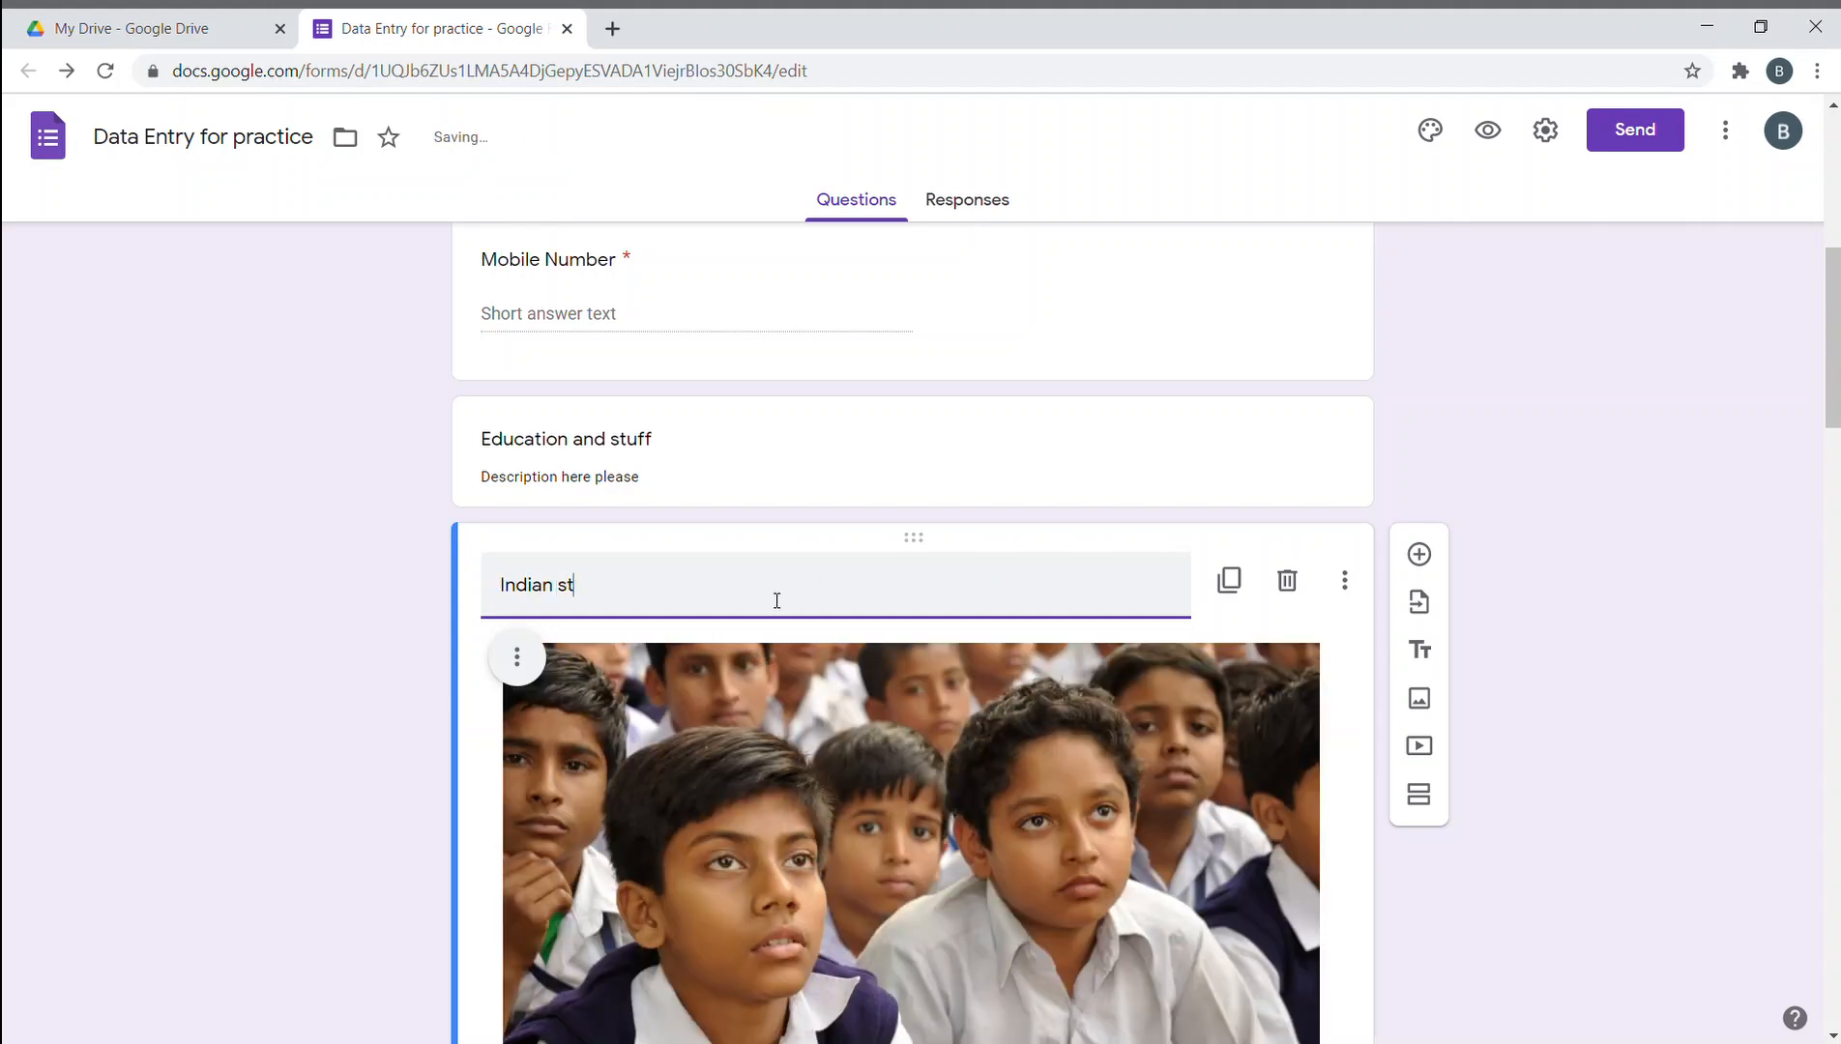
type("udents")
left_click(1759, 641)
scroll(1458, 781, "down", 4)
scroll(1035, 635, "up", 2)
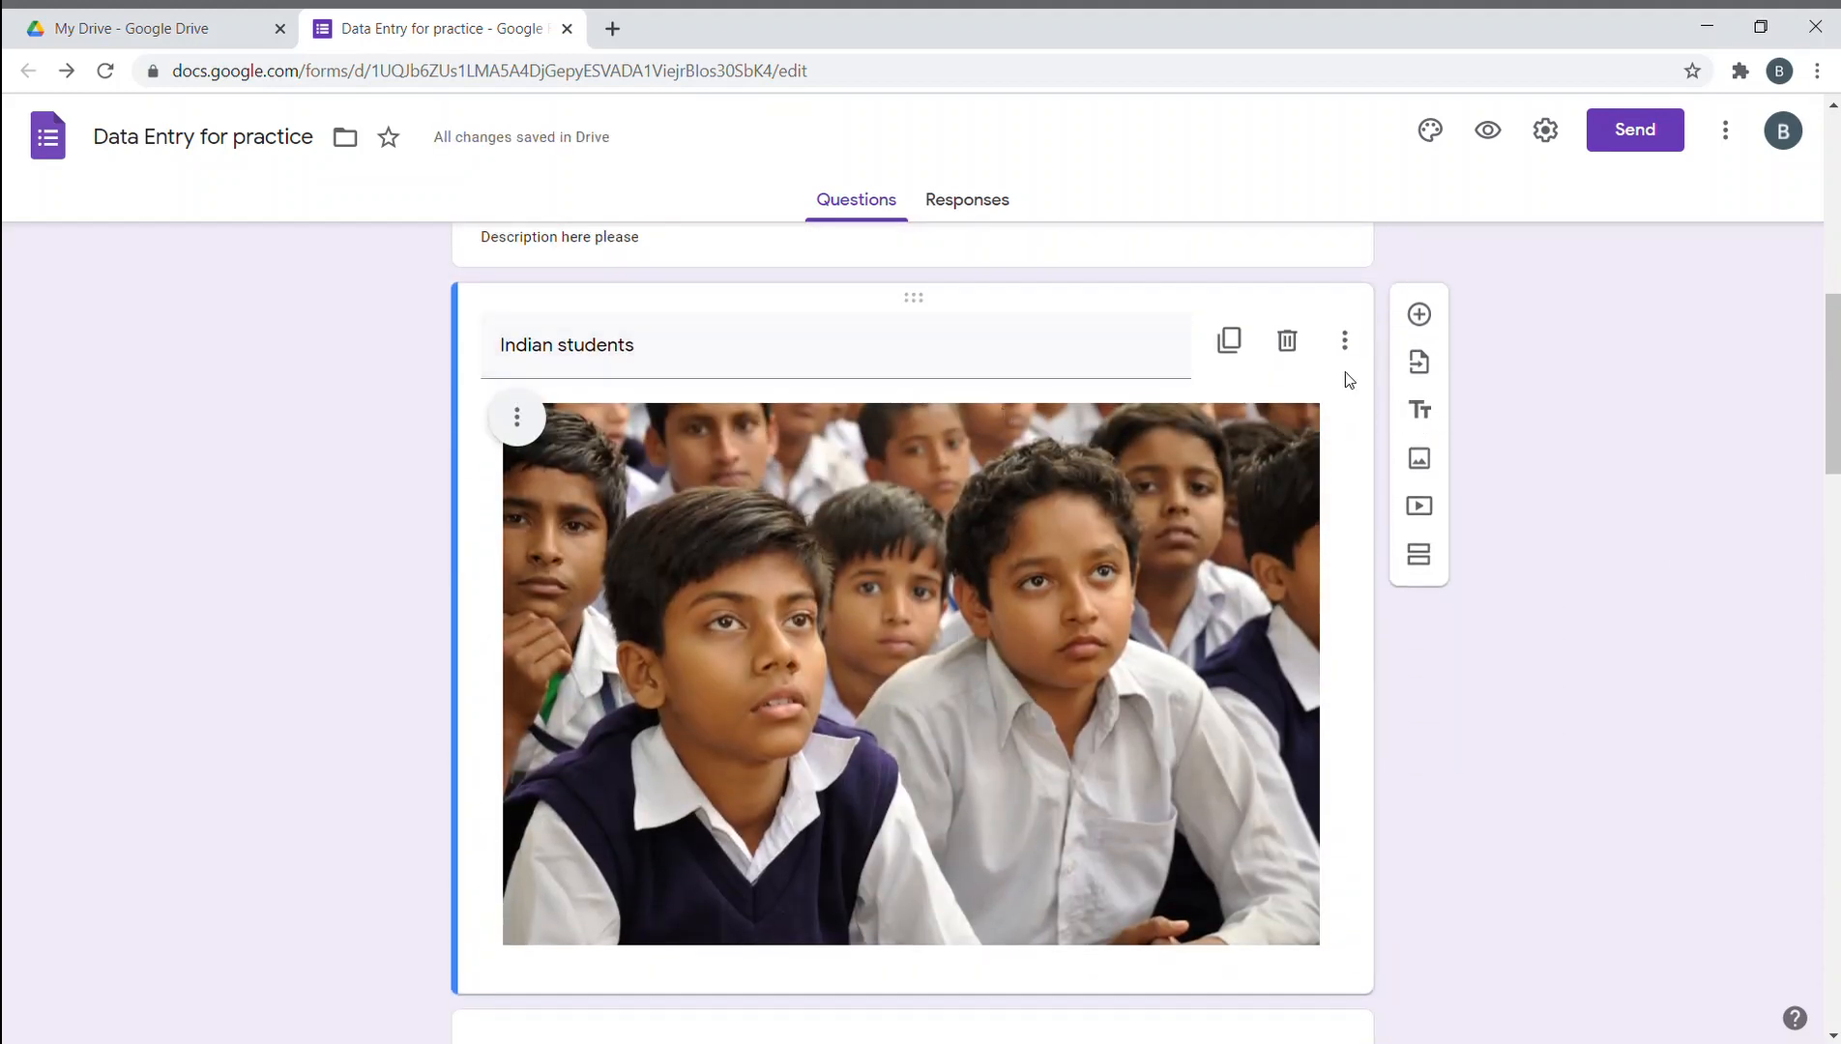
- Center-align the photo within its card
left_click(1344, 340)
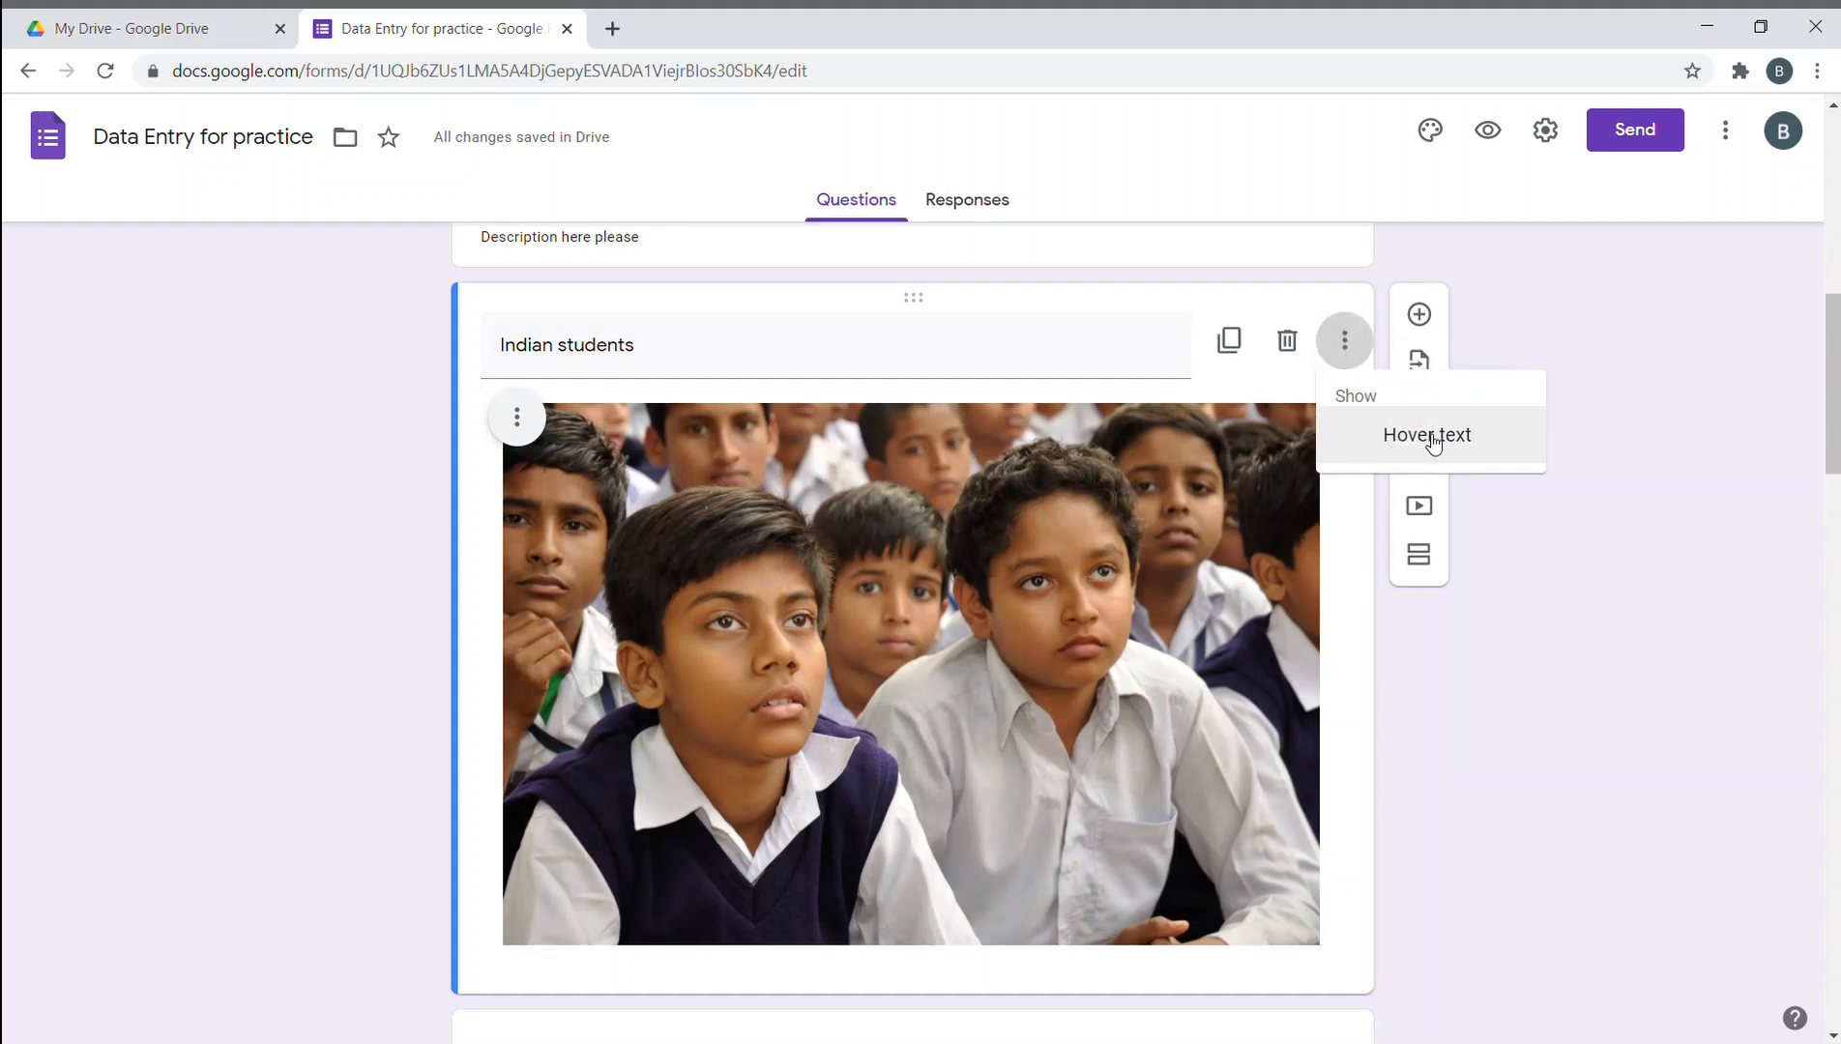
left_click(1611, 446)
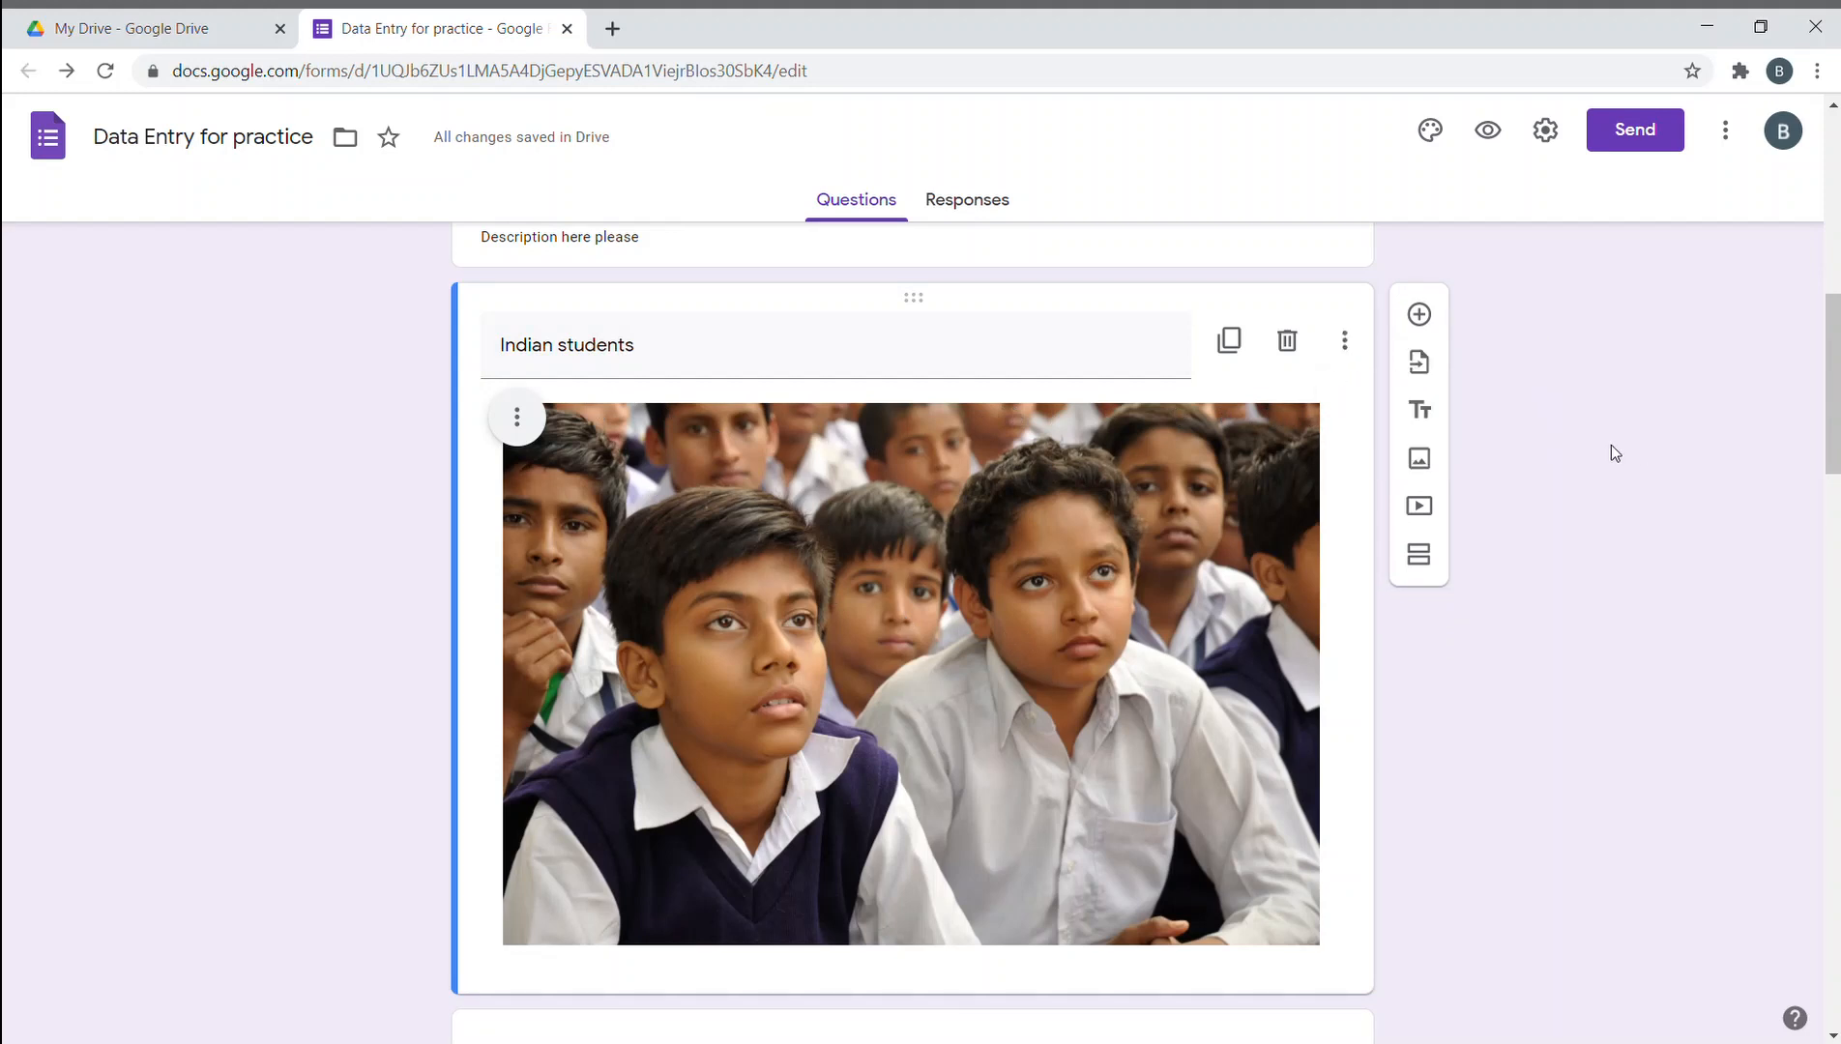
left_click(517, 418)
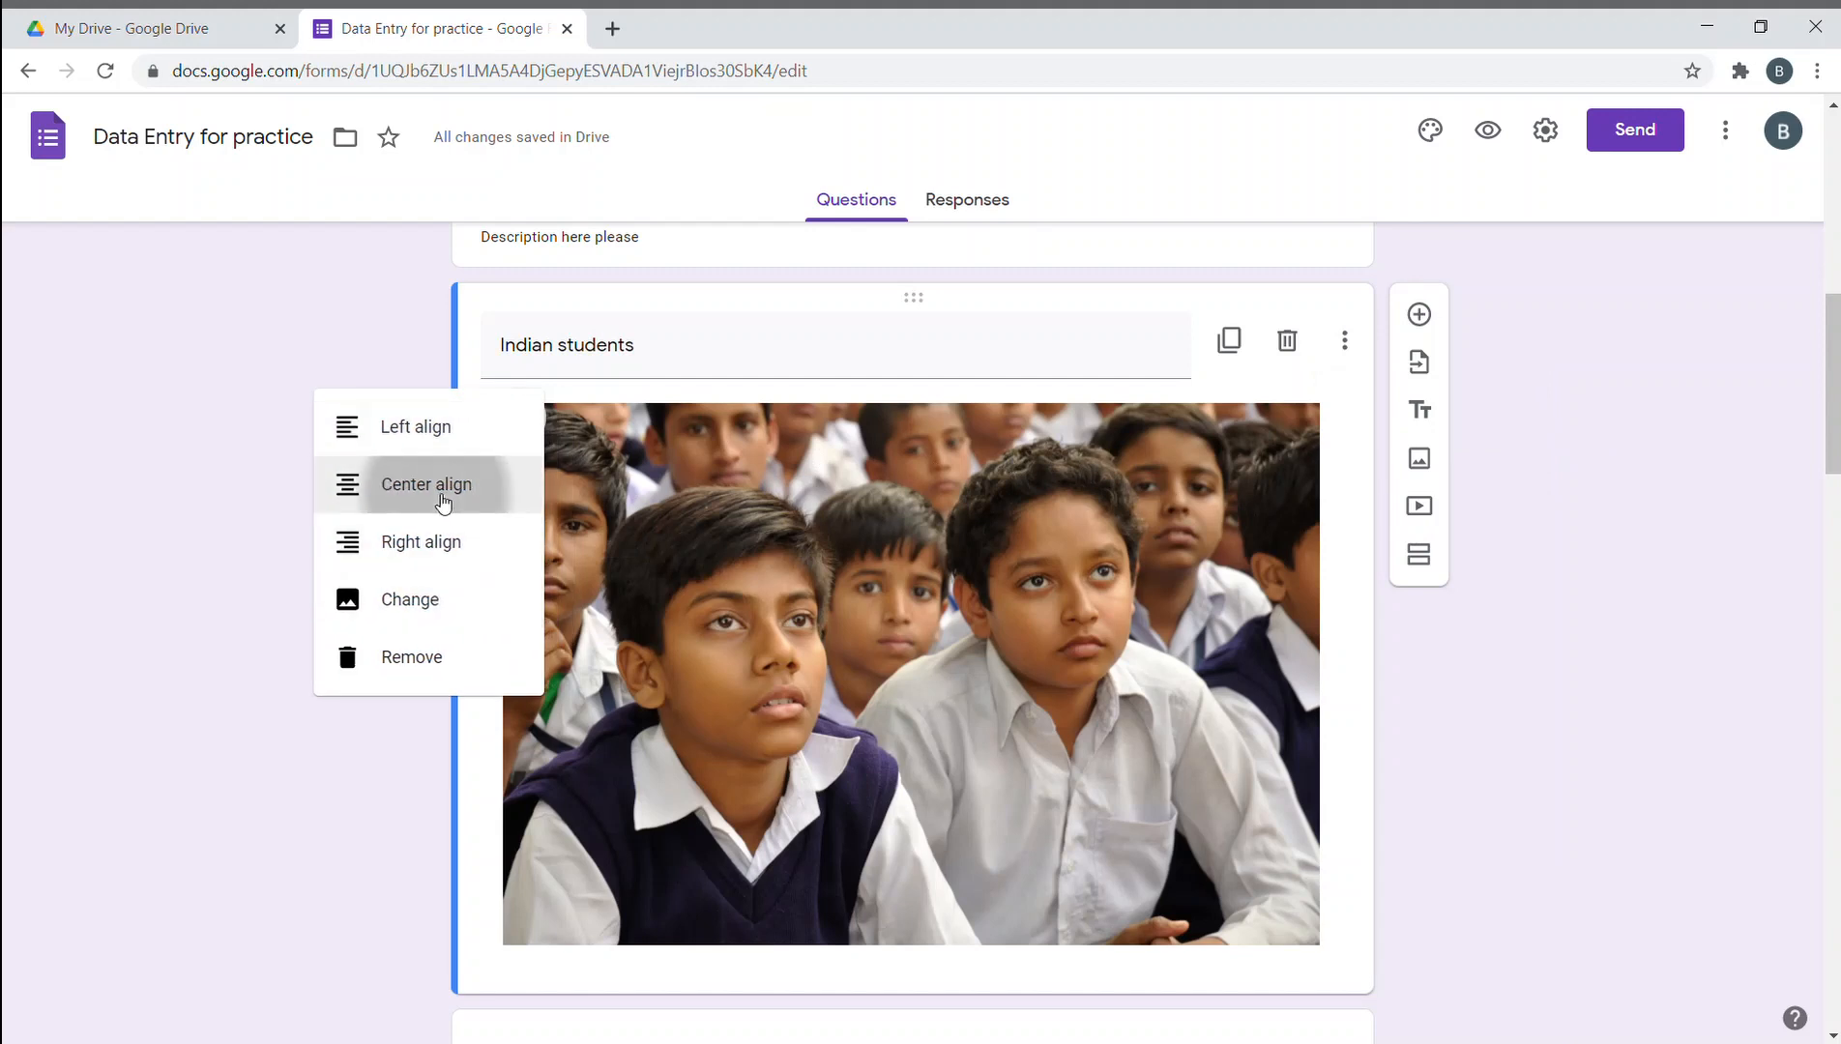
left_click(436, 495)
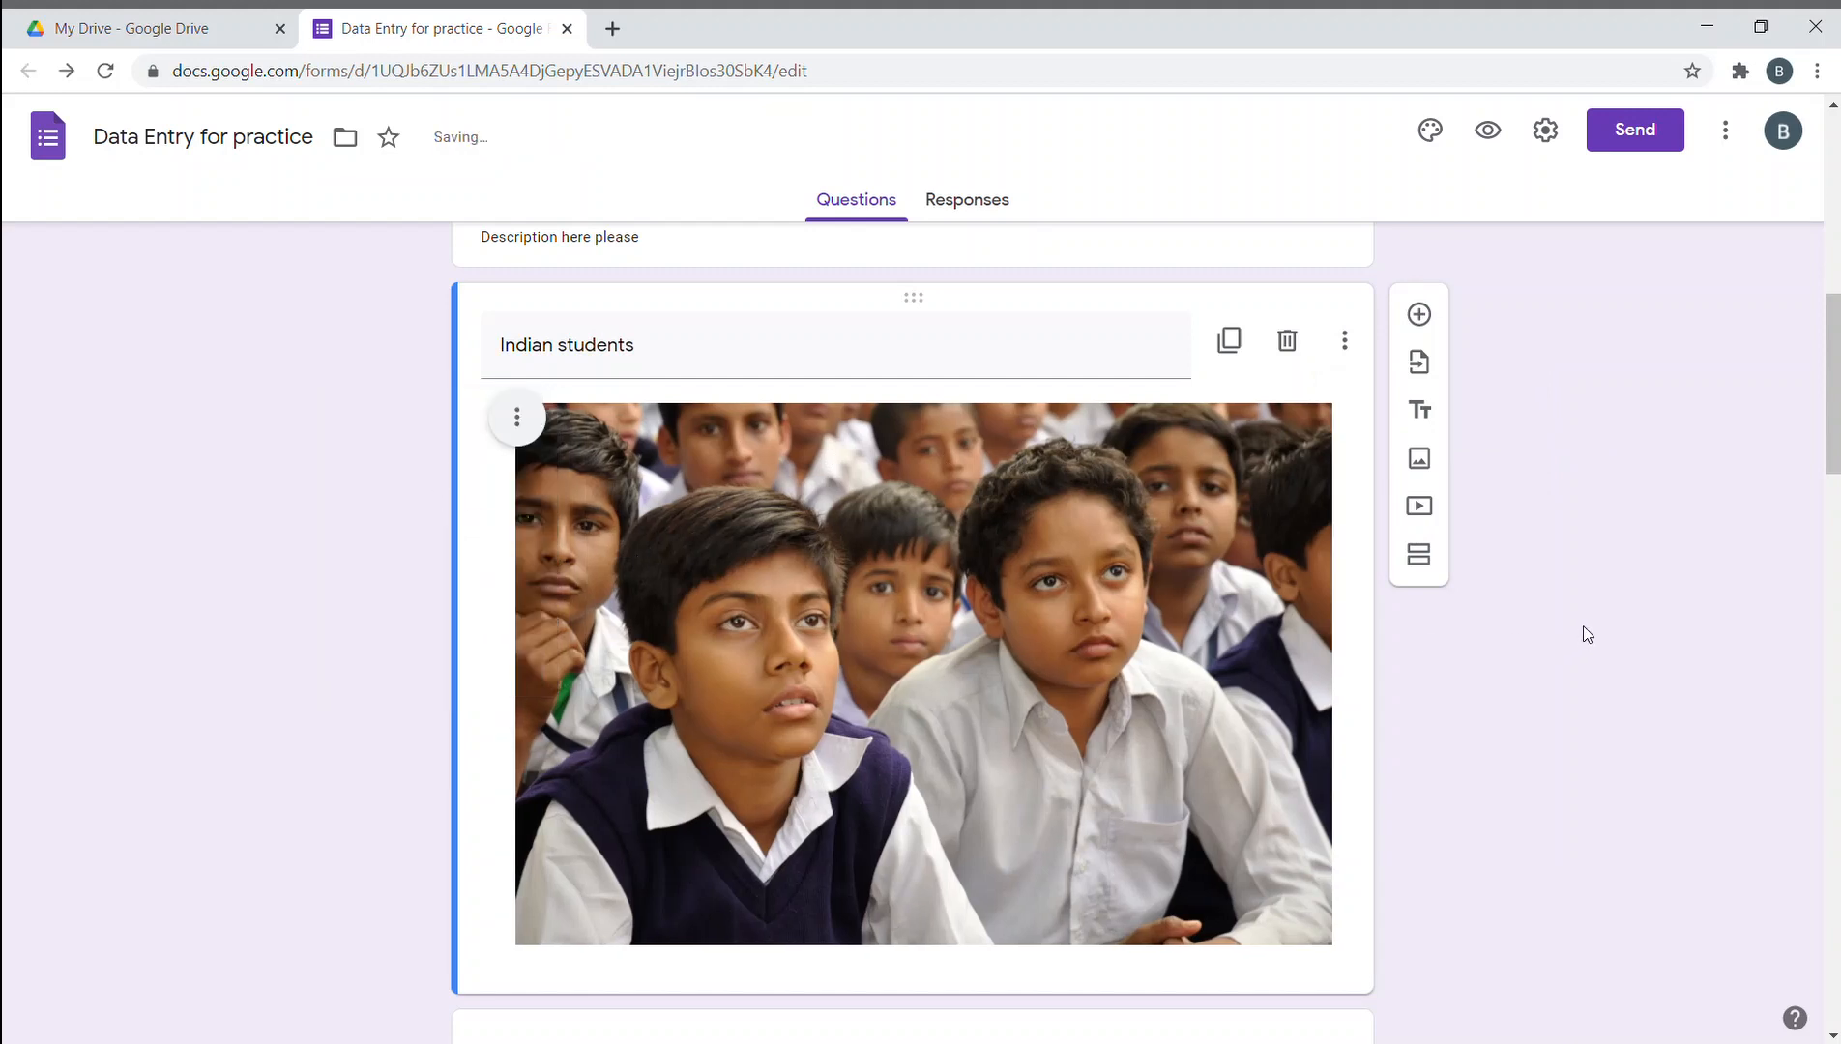
scroll(1552, 540, "up", 1)
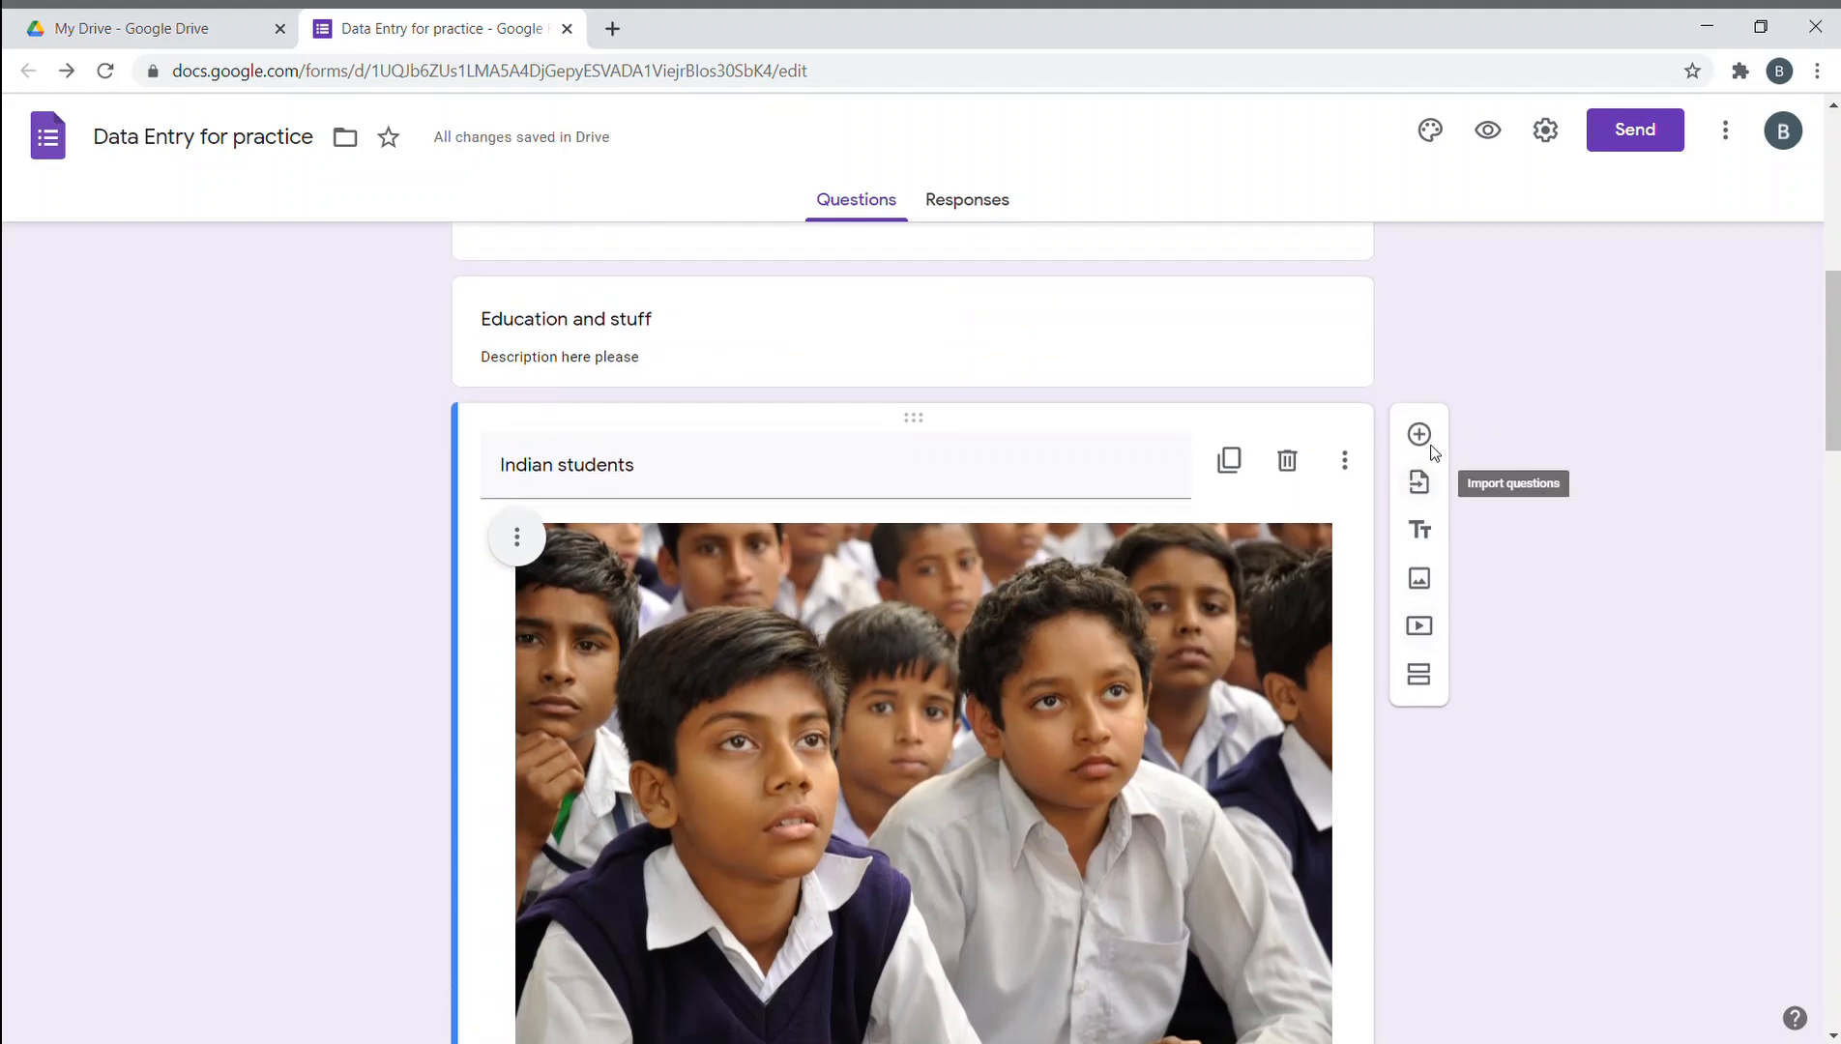
scroll(1551, 868, "down", 20)
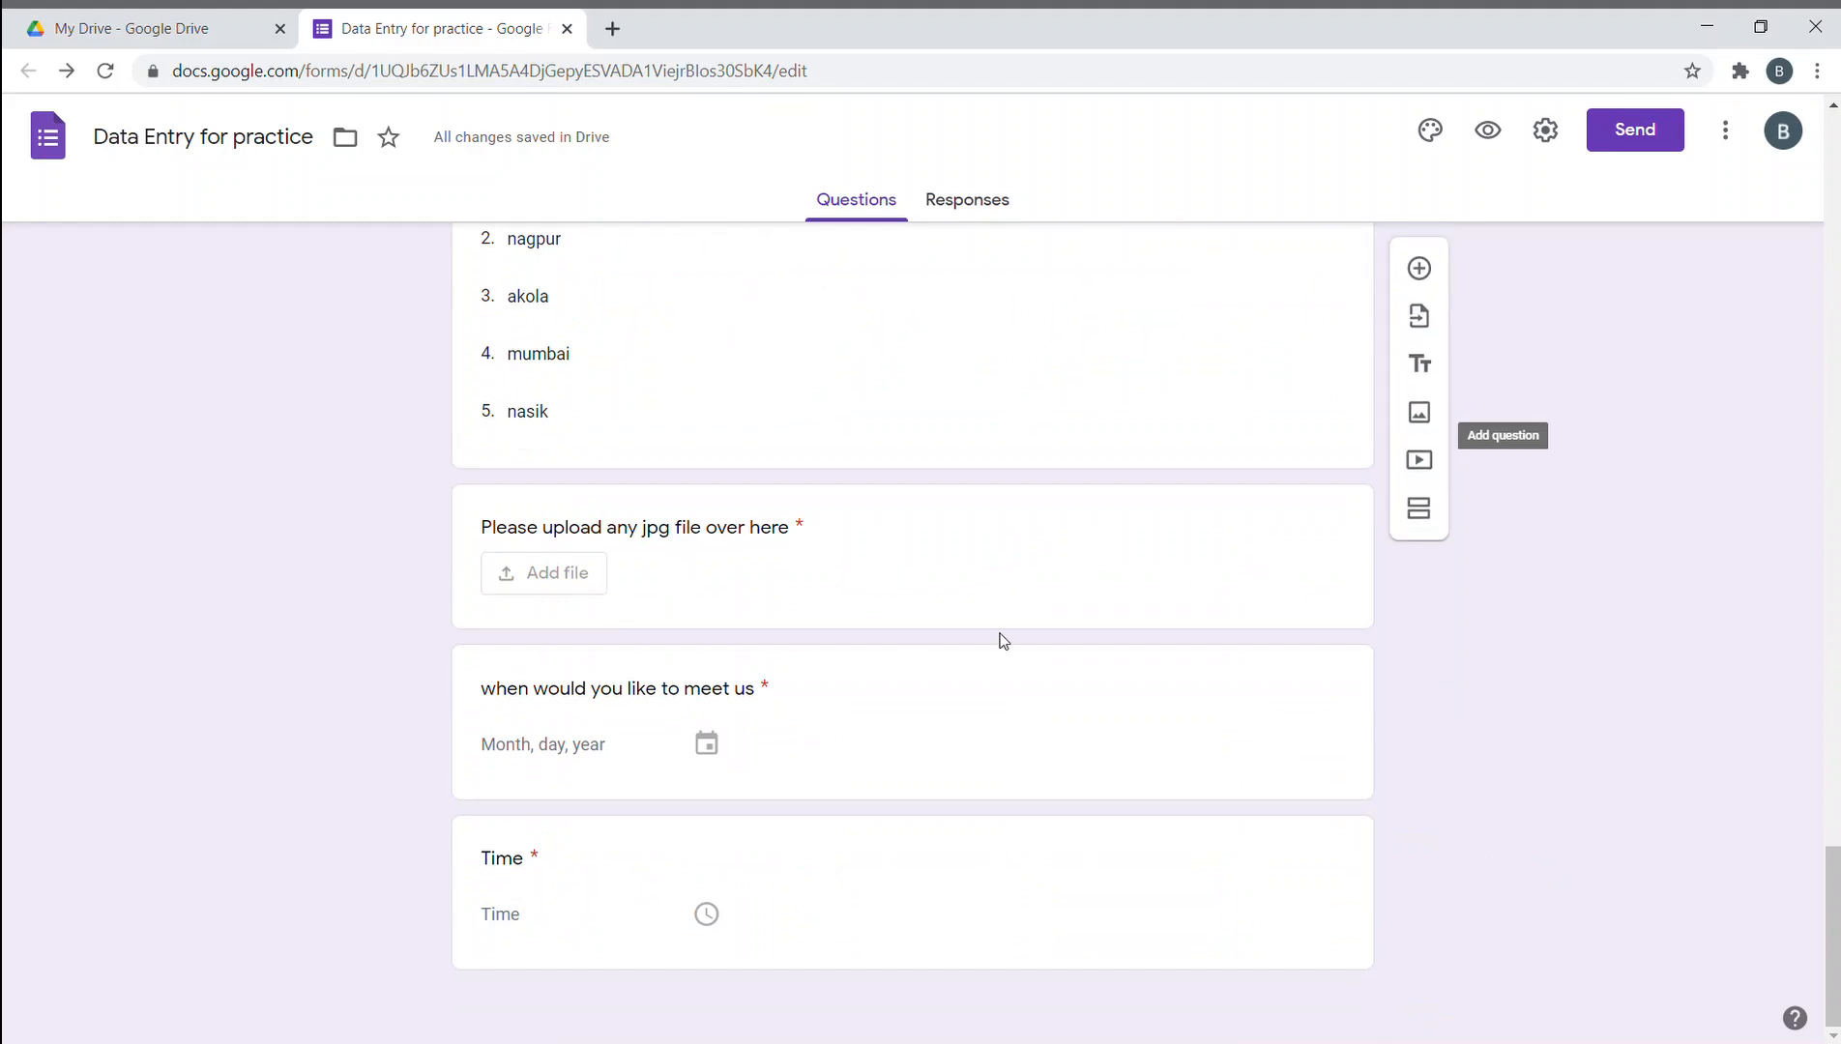
scroll(1002, 641, "up", 10)
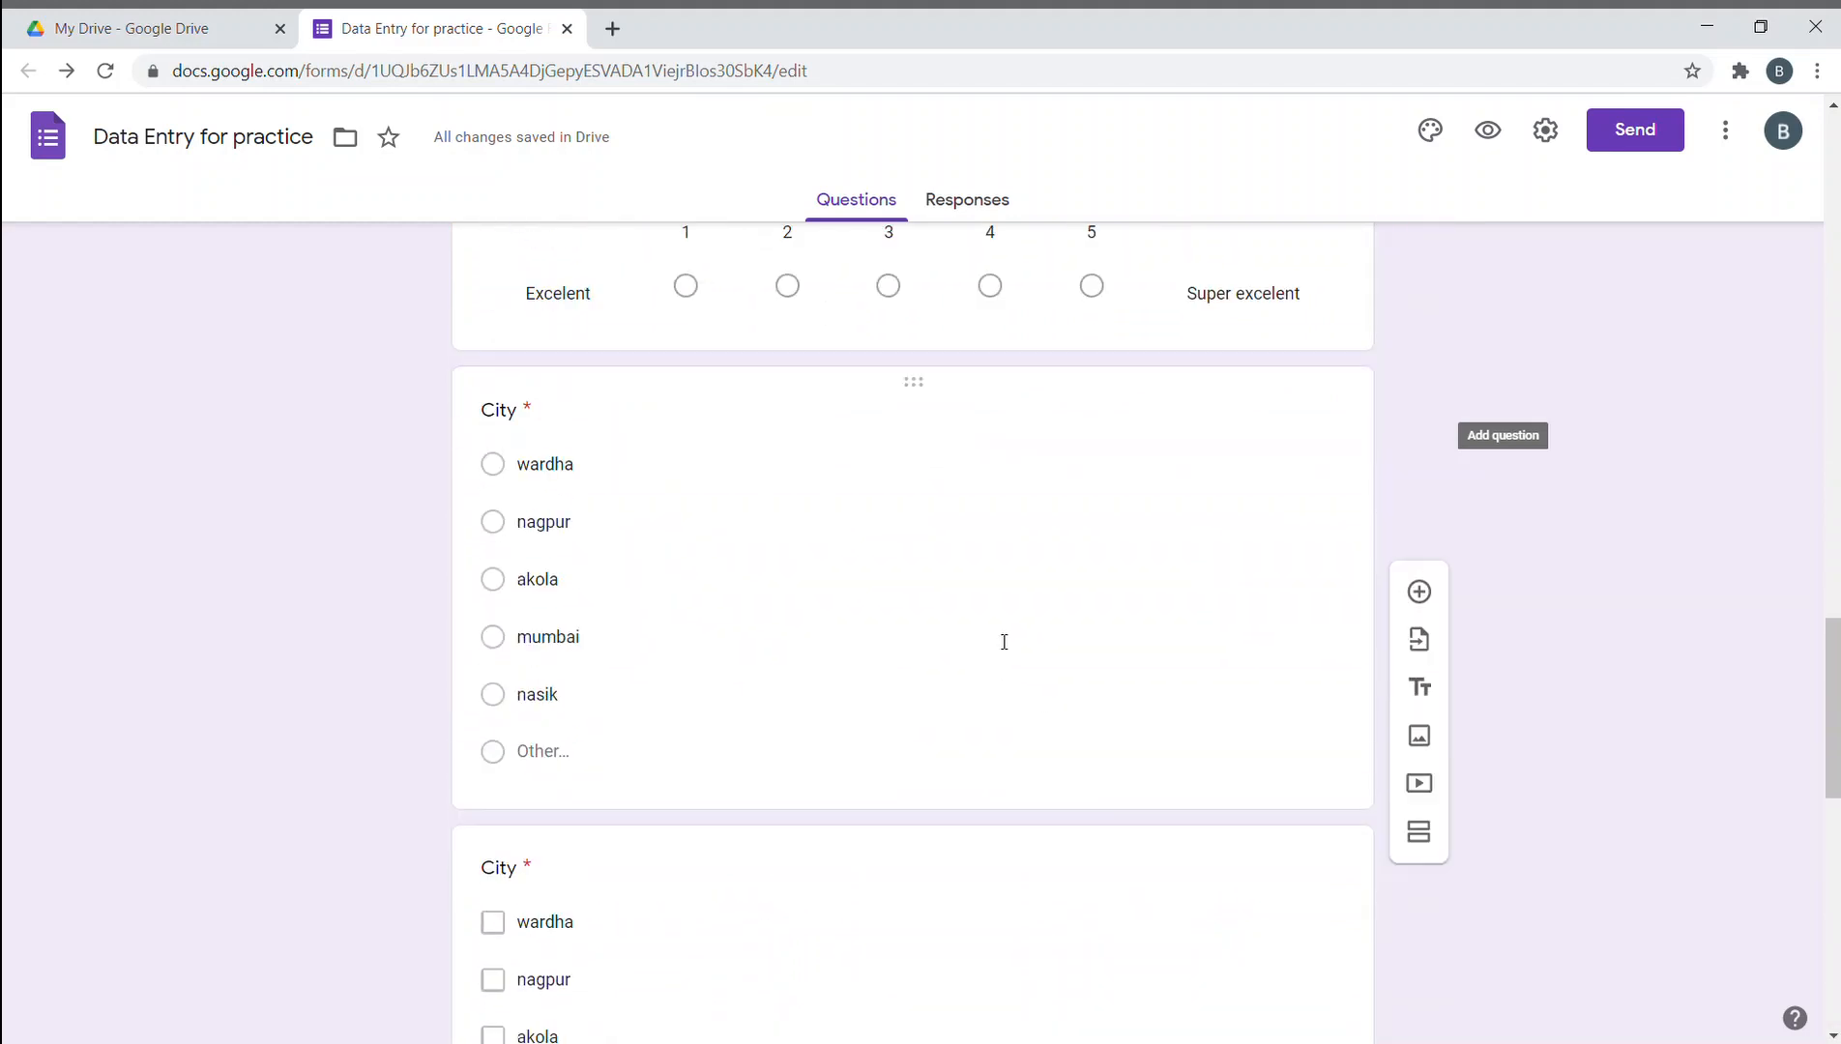
scroll(1004, 642, "up", 12)
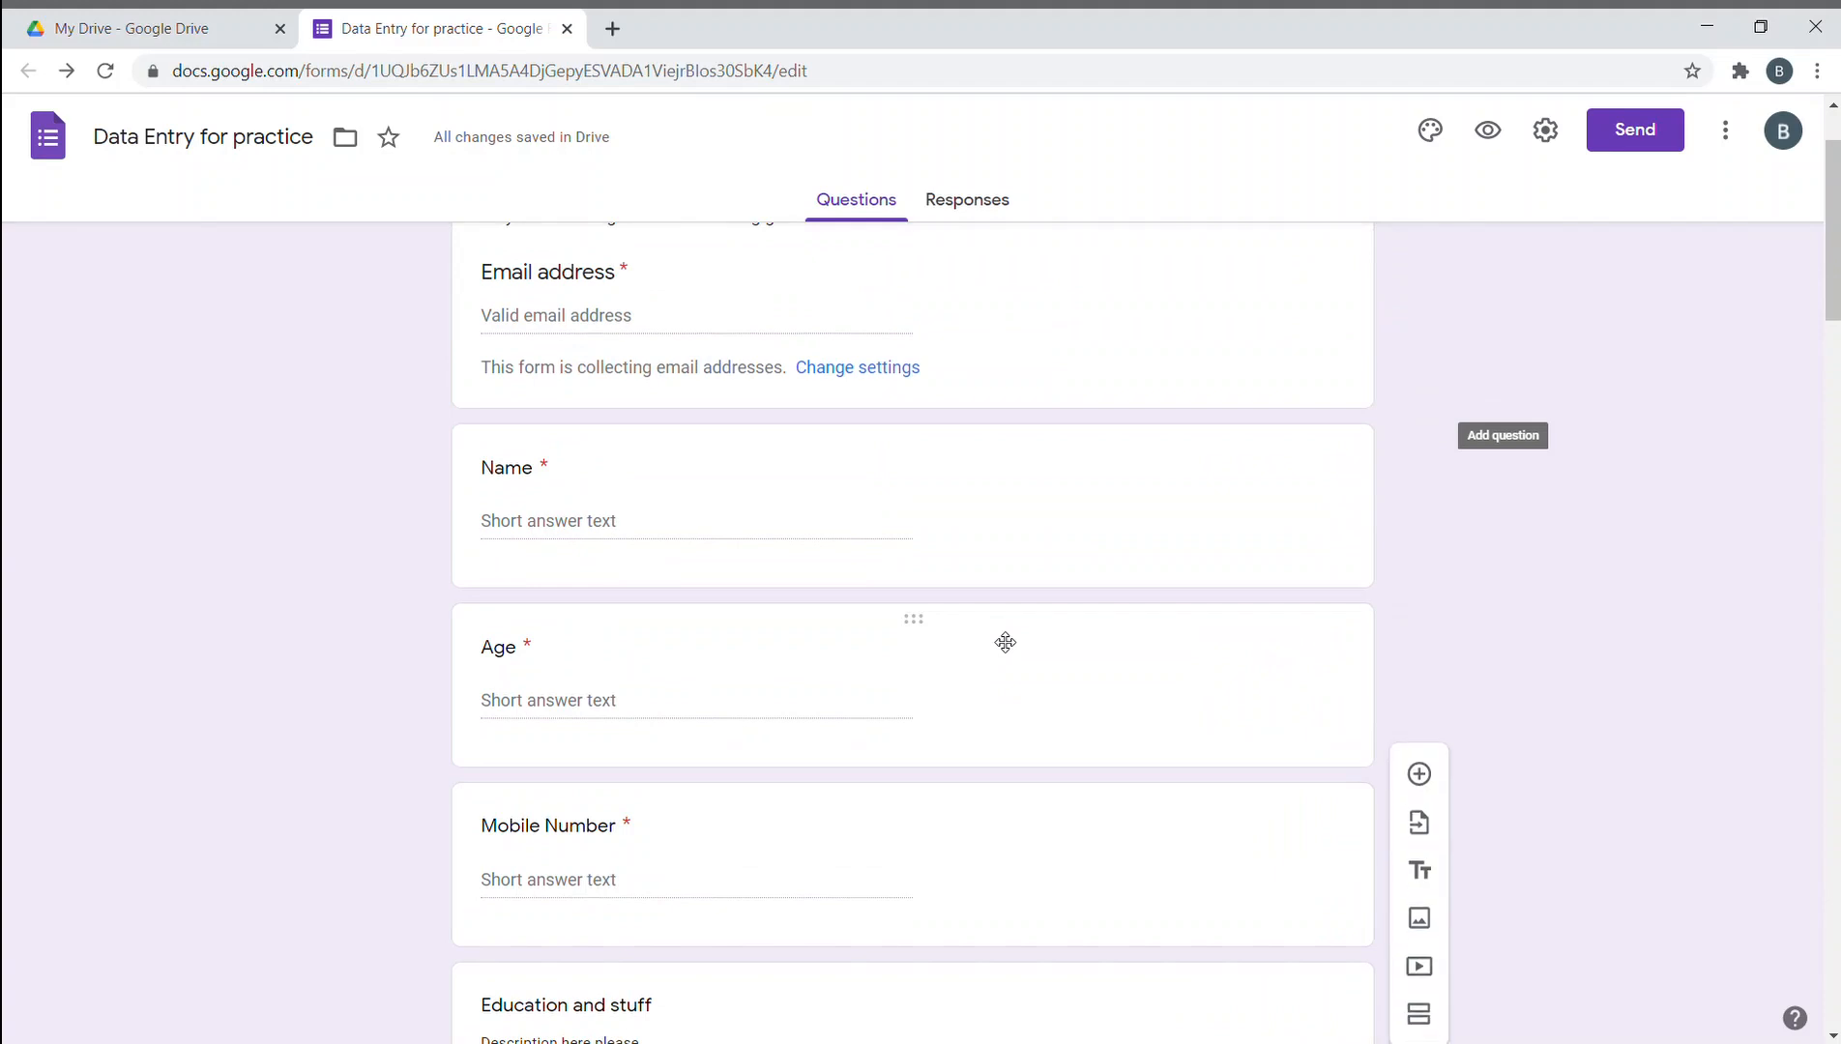
scroll(1006, 642, "down", 5)
scroll(1000, 641, "up", 3)
left_click(984, 765)
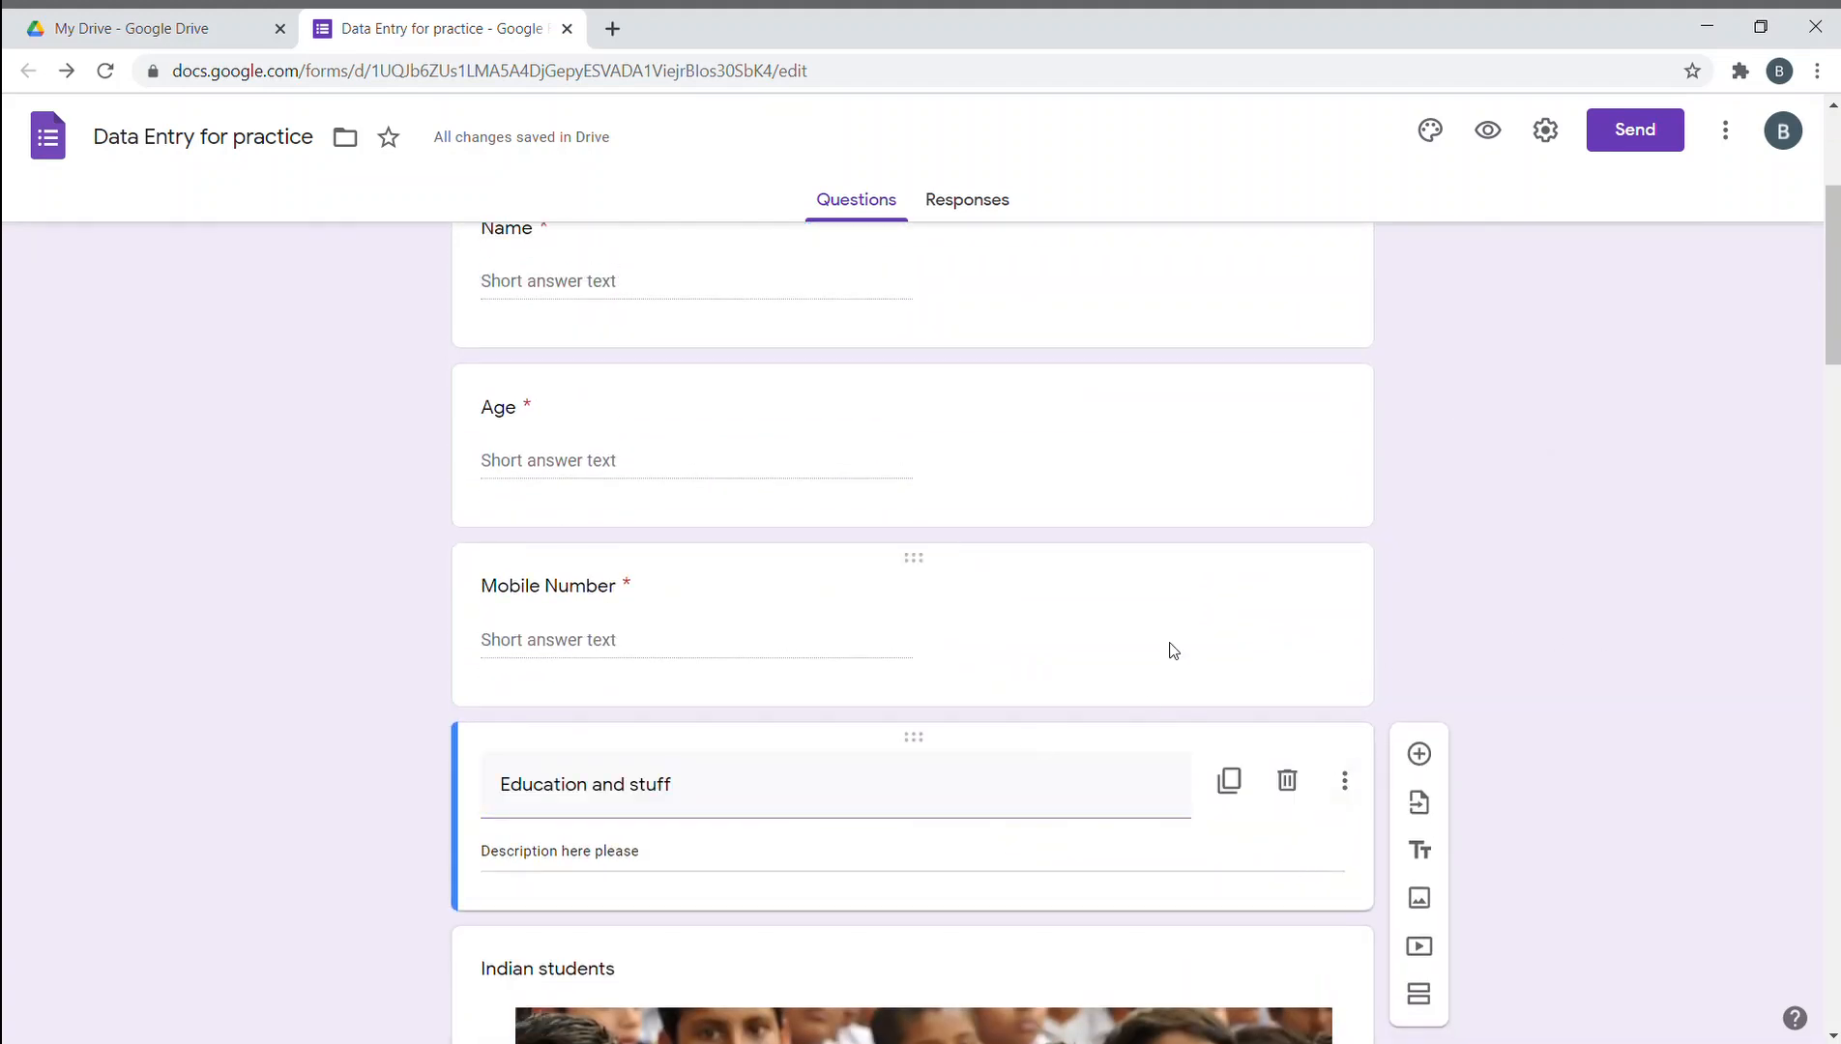
scroll(1150, 648, "up", 4)
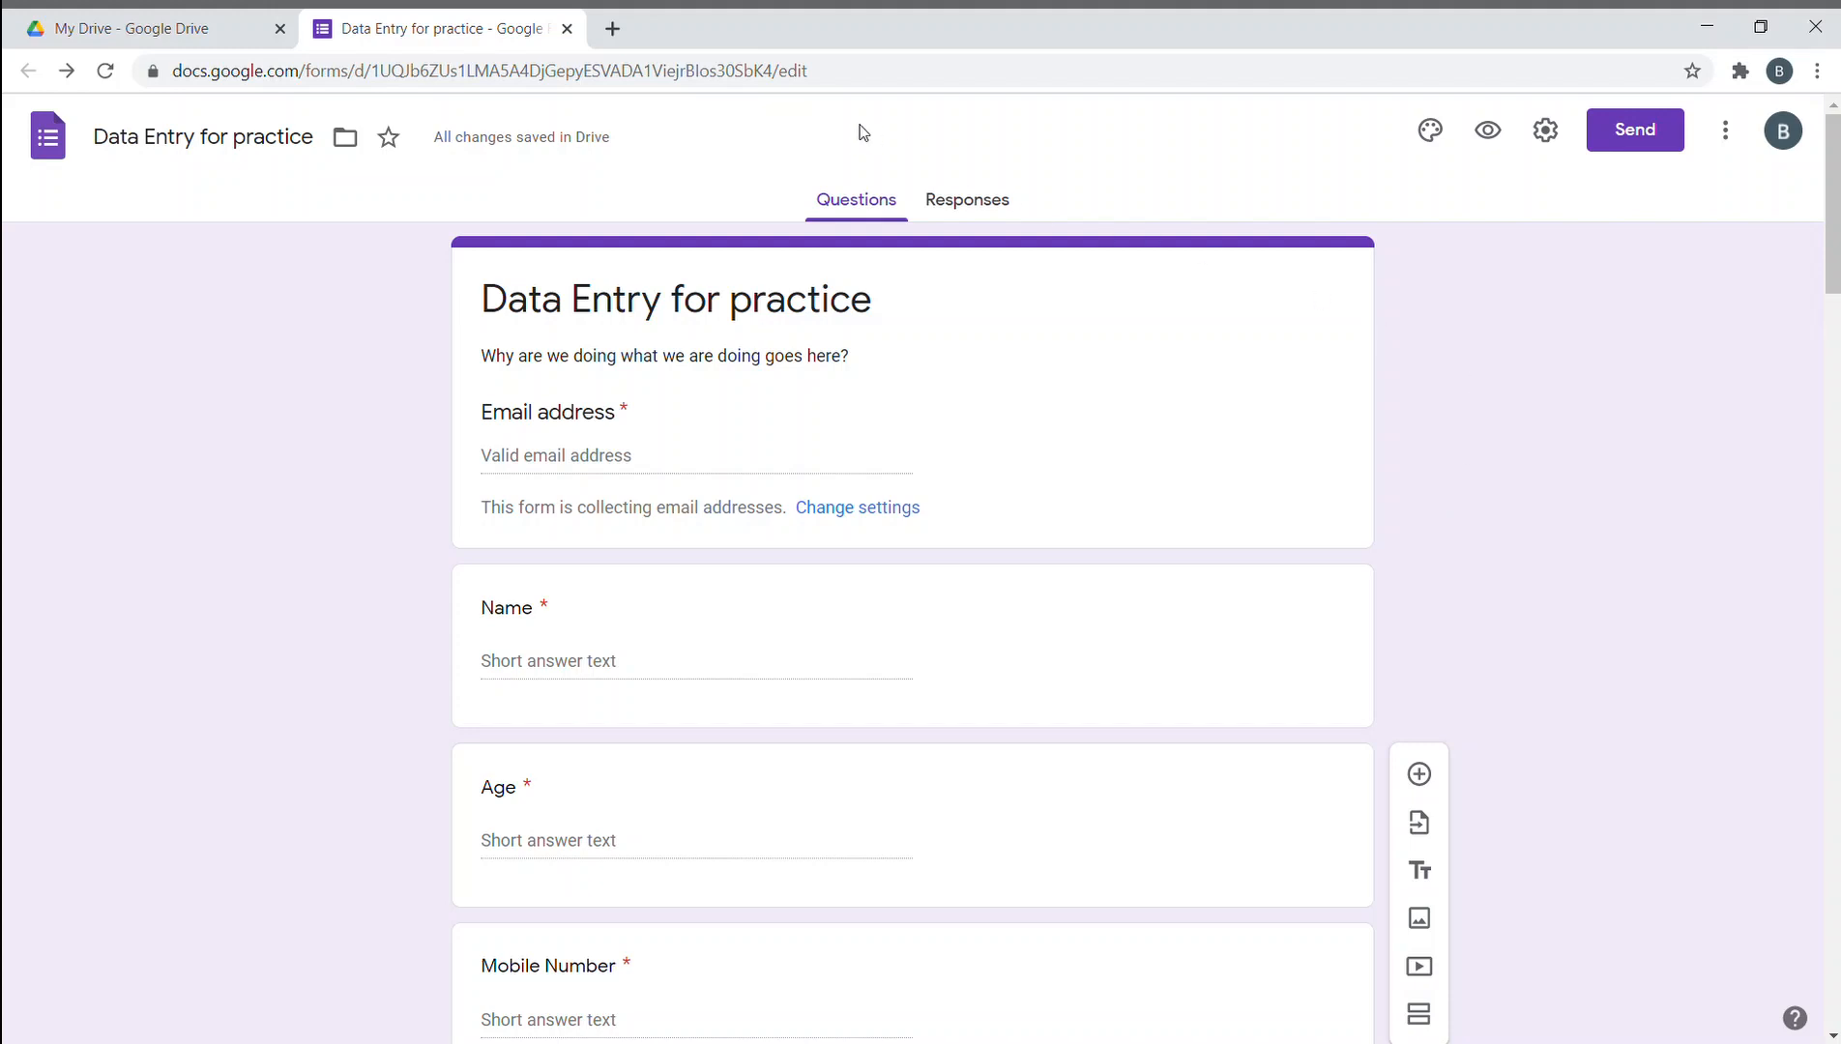
left_click(1649, 131)
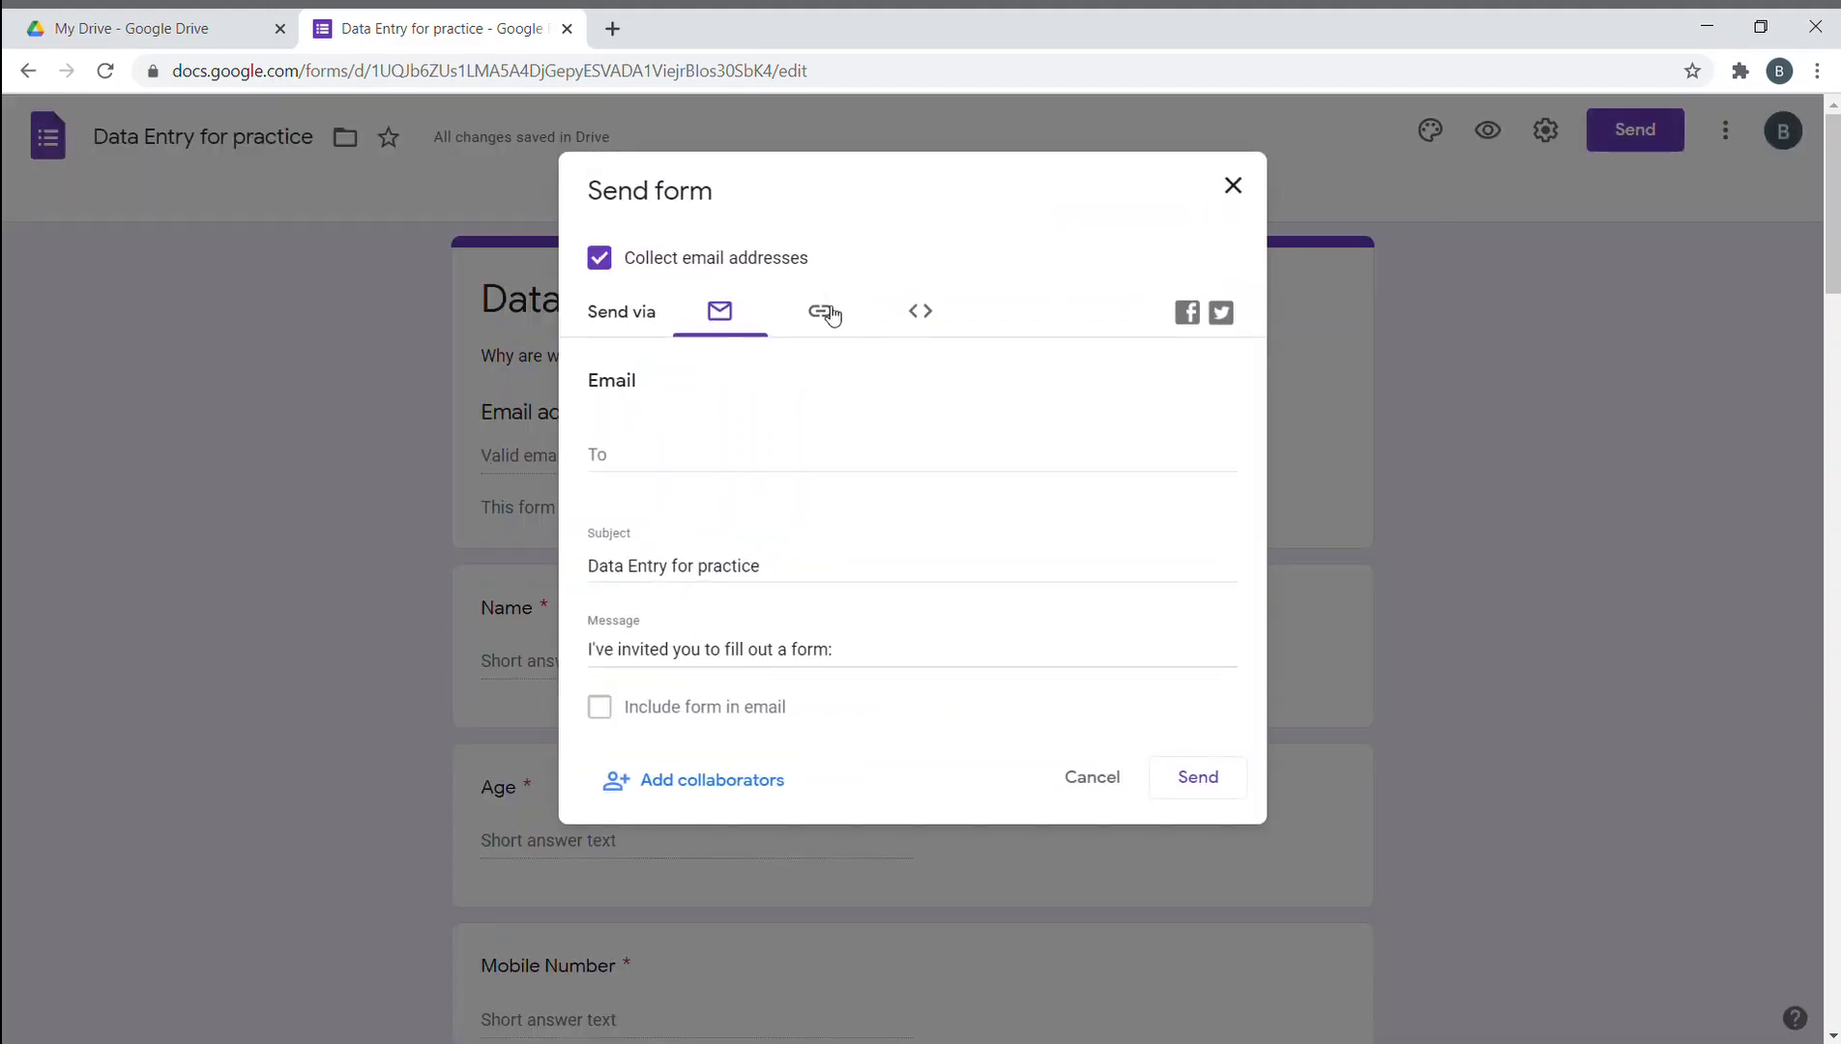
left_click(1224, 199)
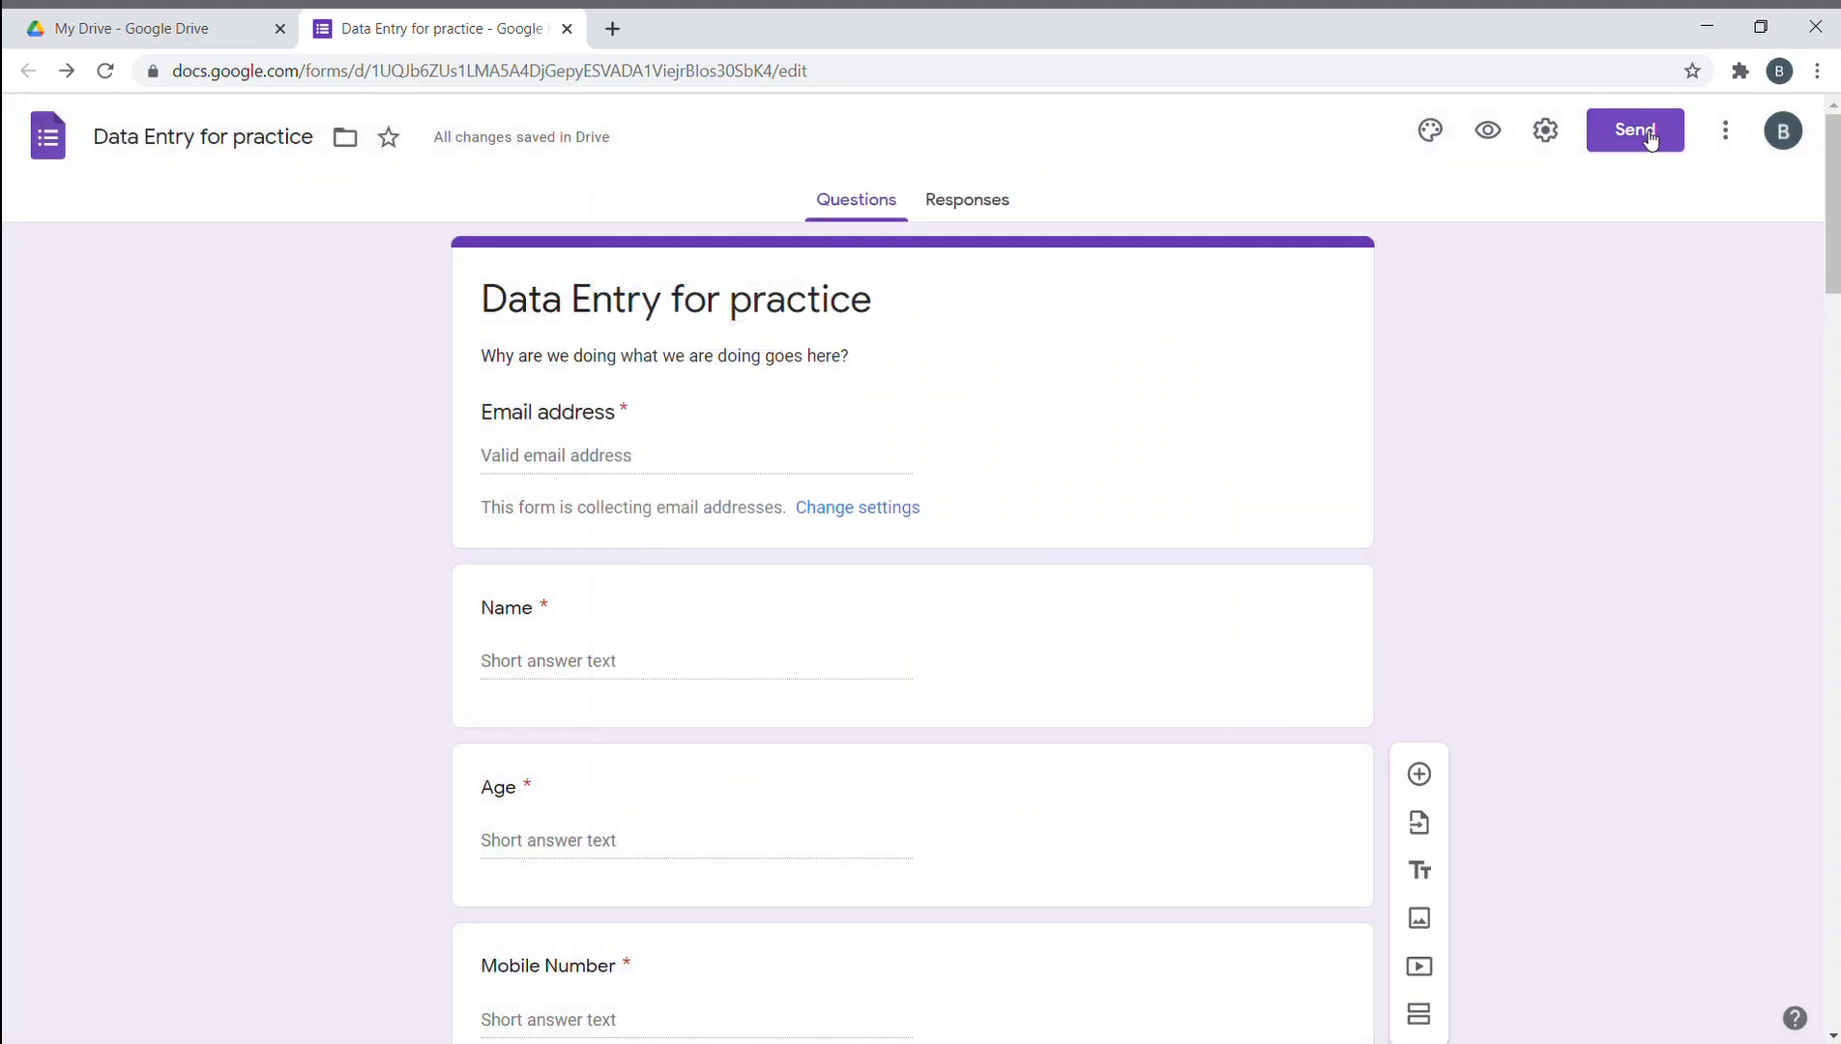
- Open the theme panel and replace the form description with 'Header Images (700X1400 px)'
left_click(1447, 139)
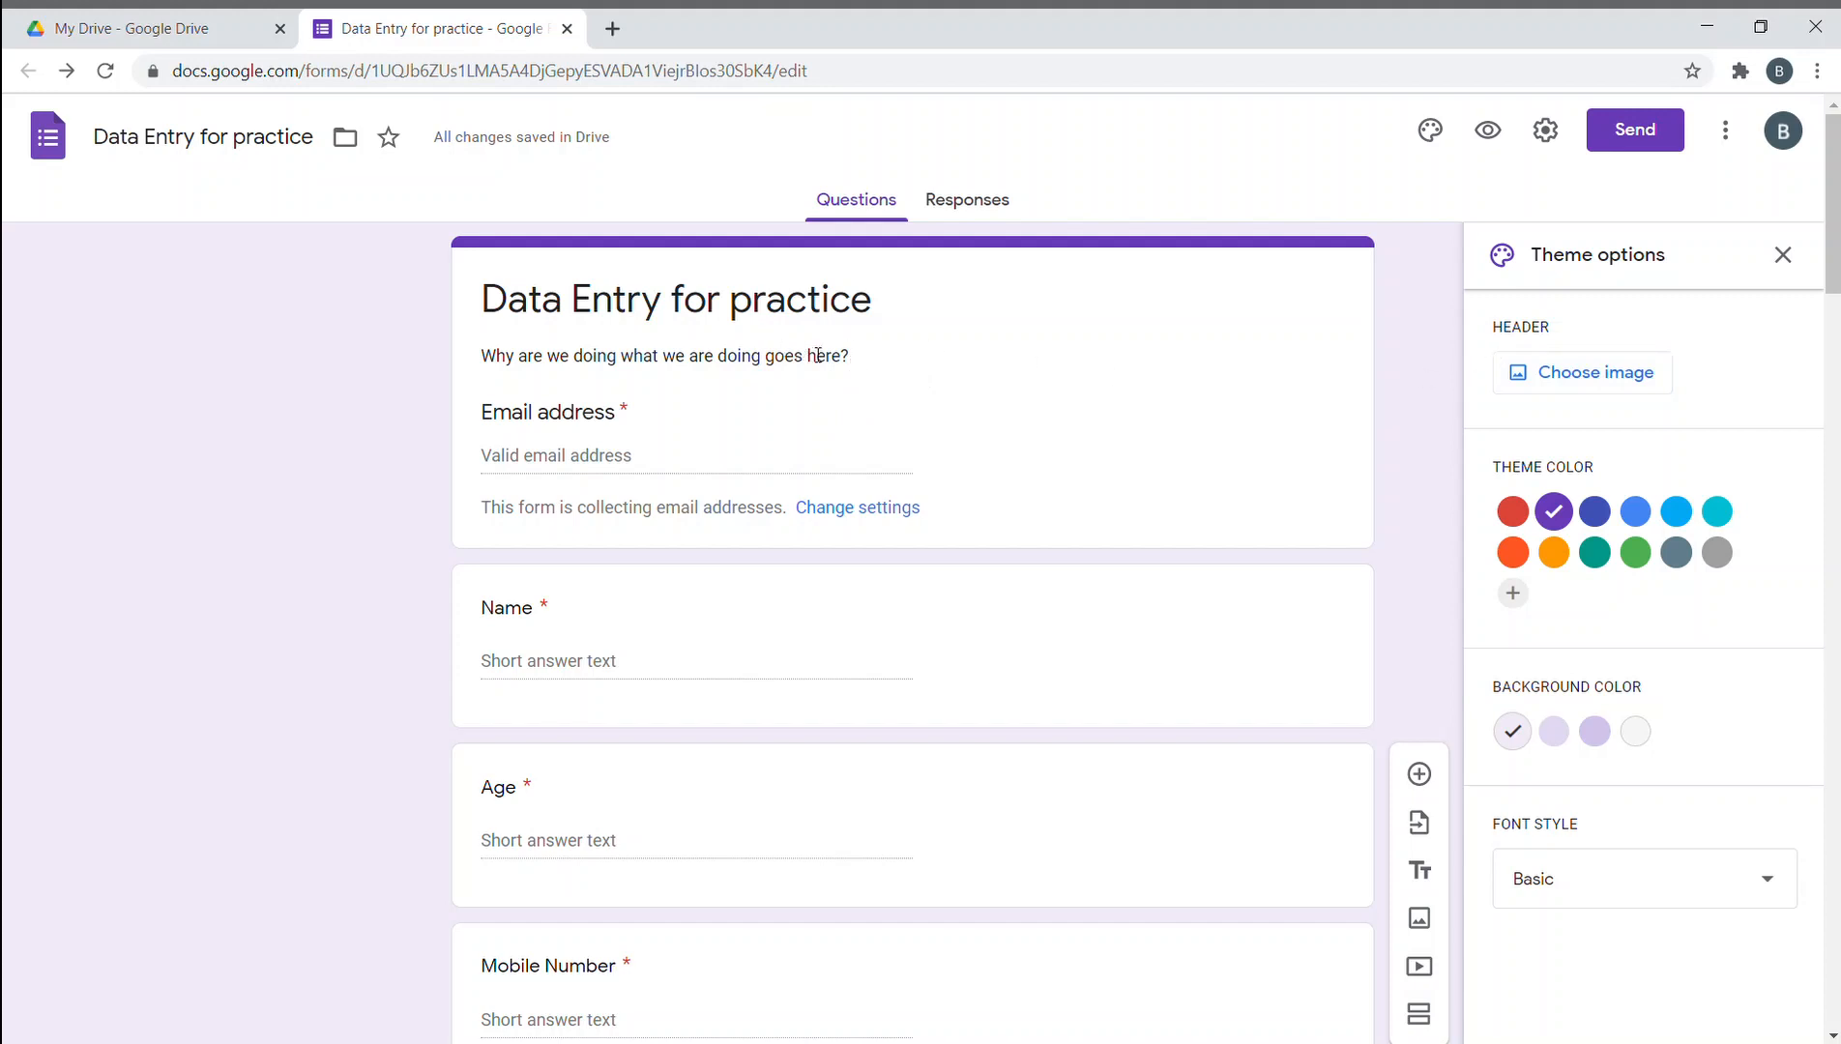
triple_click(867, 356)
left_click(892, 358)
triple_click(891, 358)
key("BackSpace")
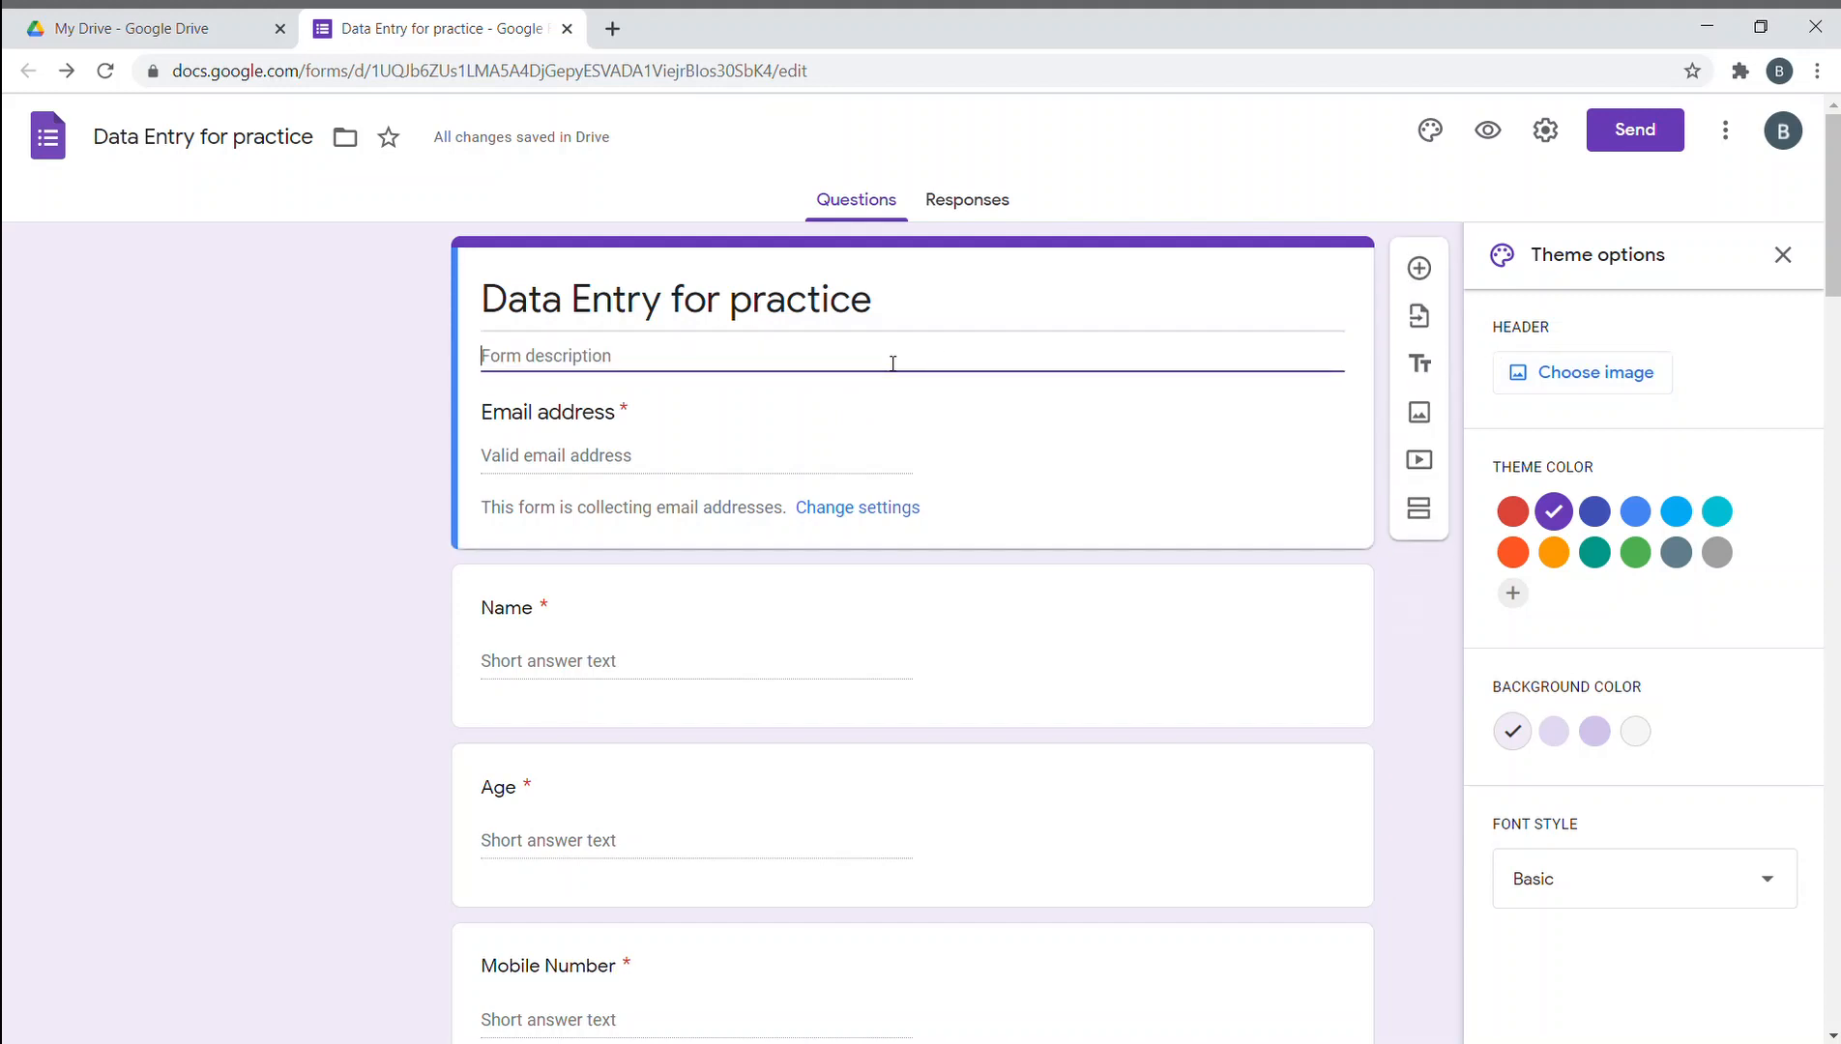
type("Header Images (700X1")
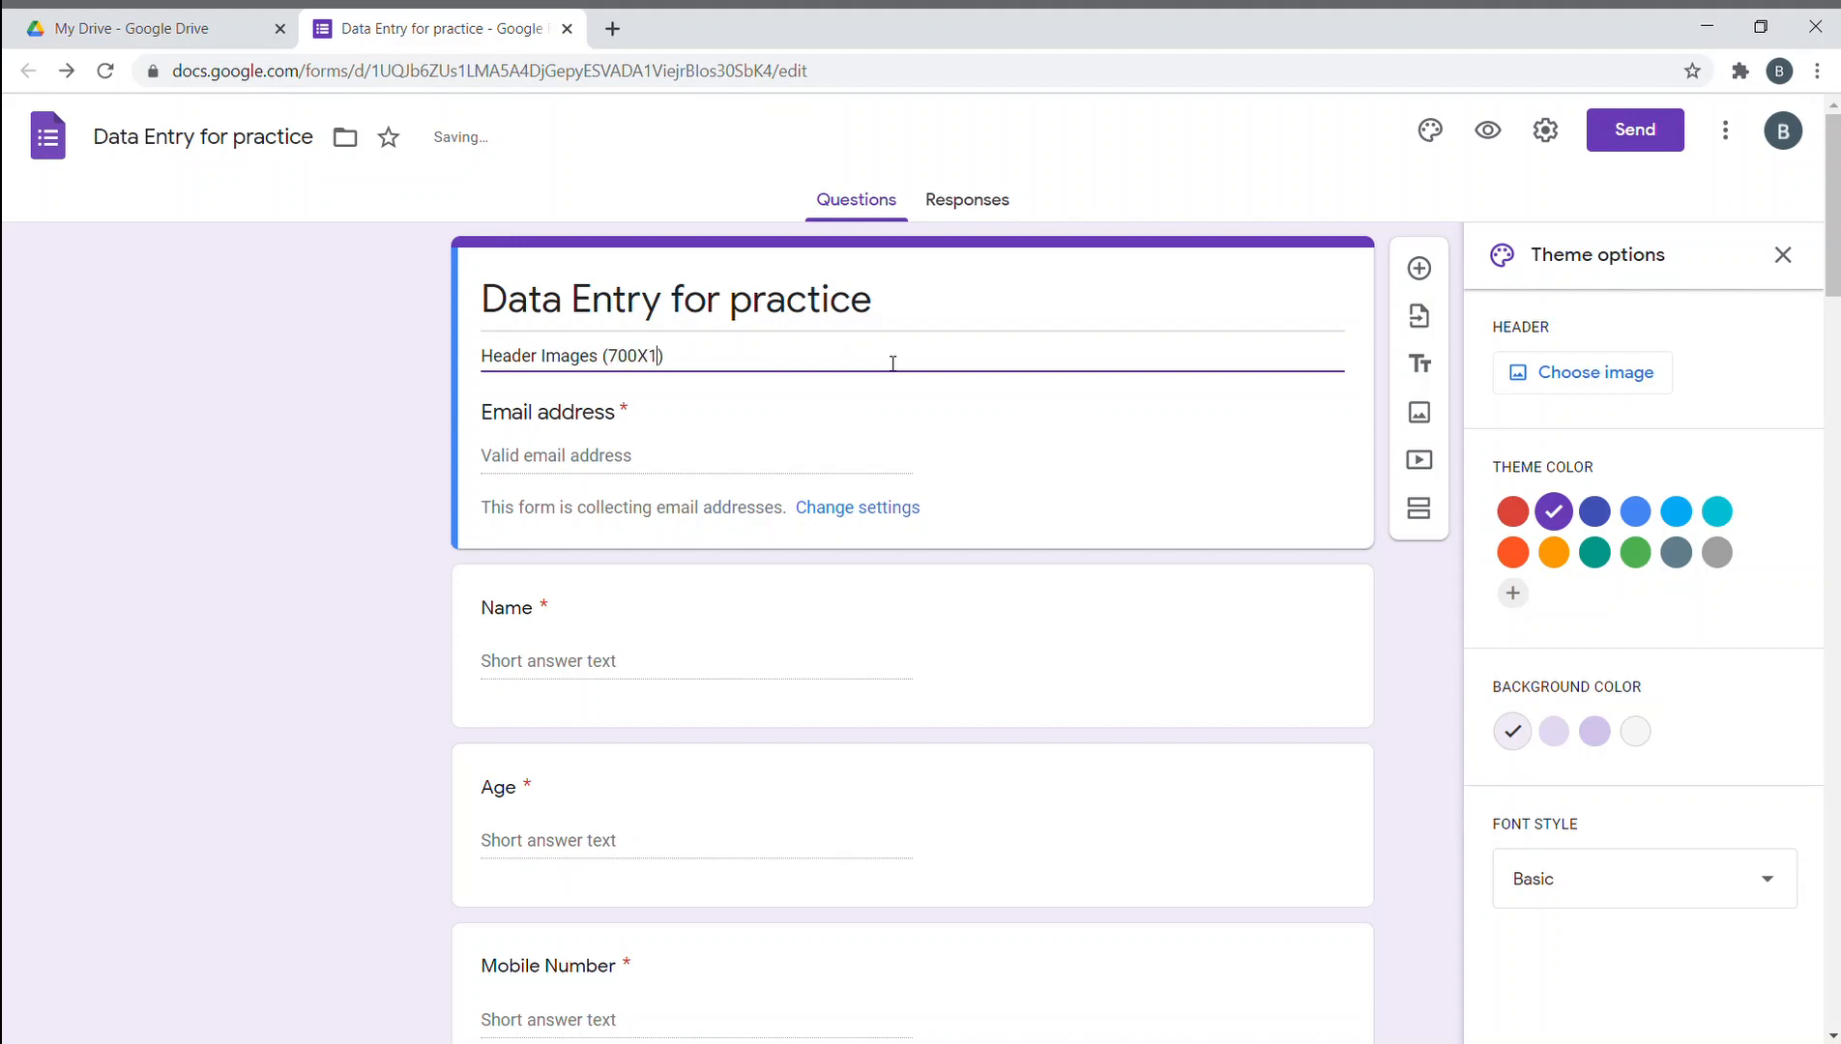
type("400 px")
left_click(299, 438)
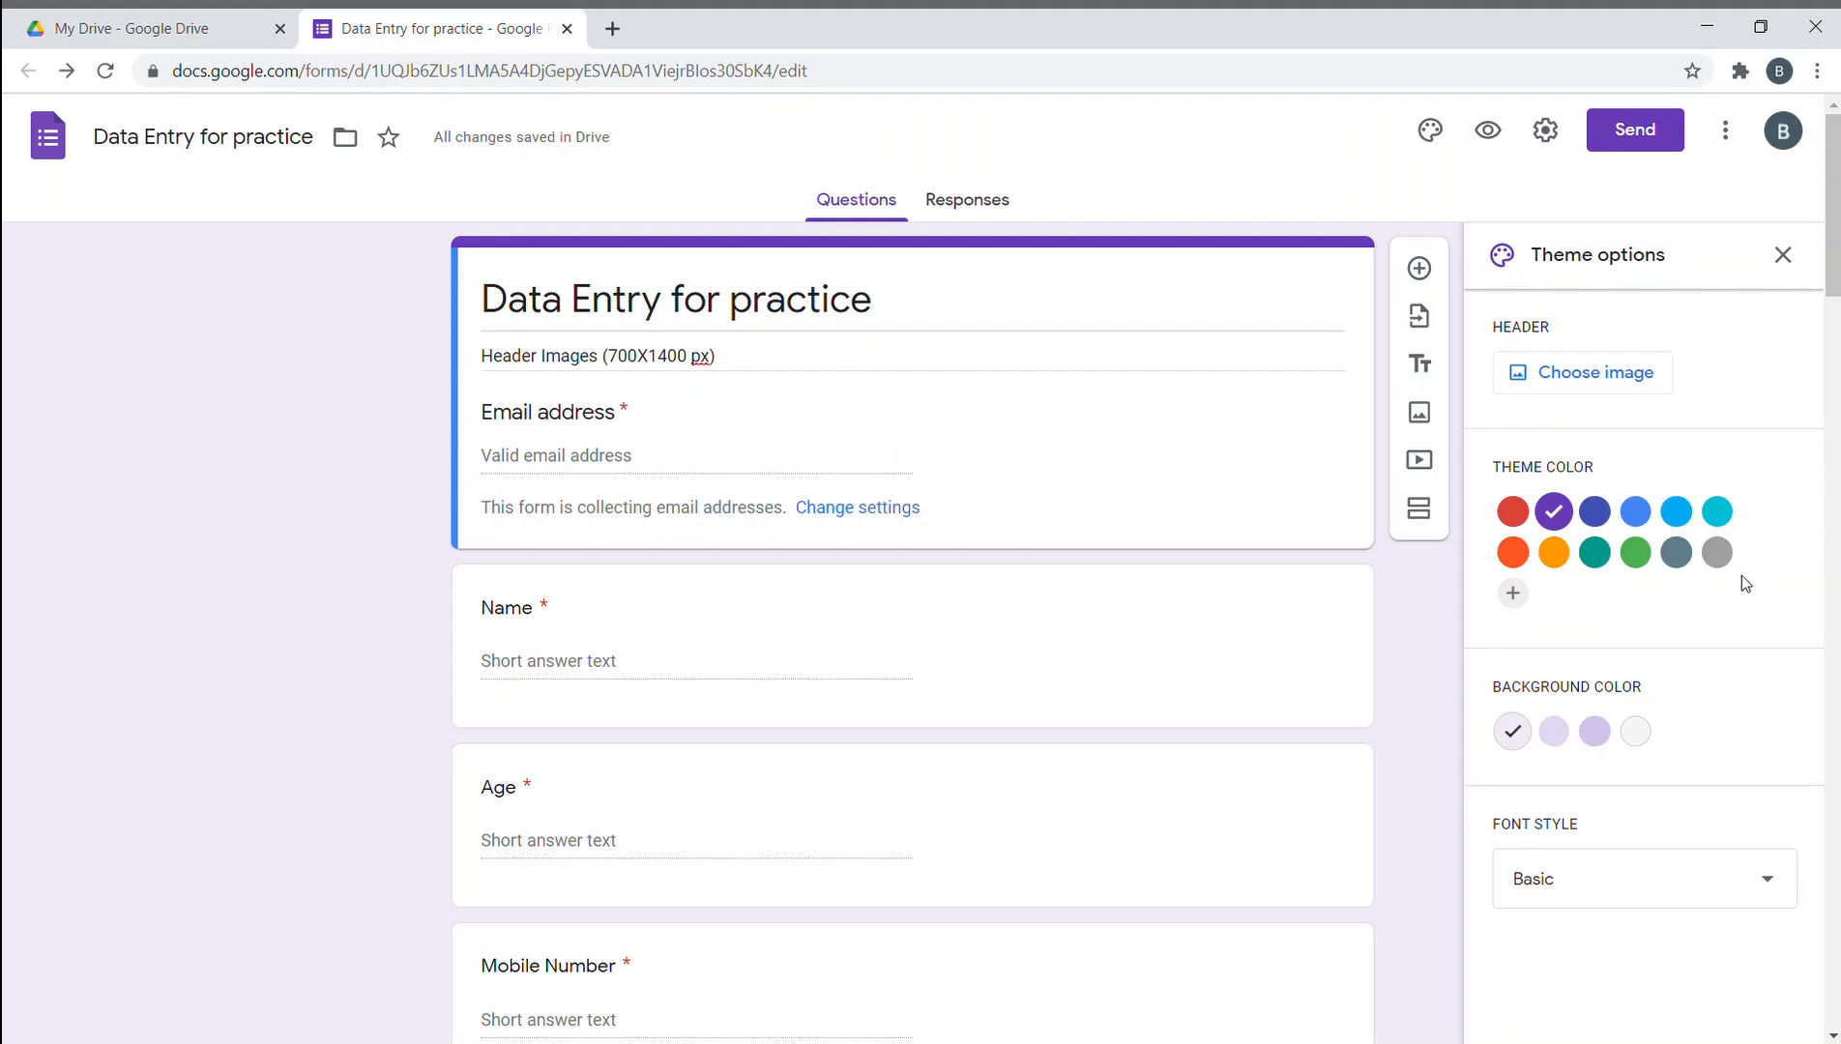
- Try several theme colours and add a custom pale pink colour
left_click(1512, 509)
left_click(1552, 512)
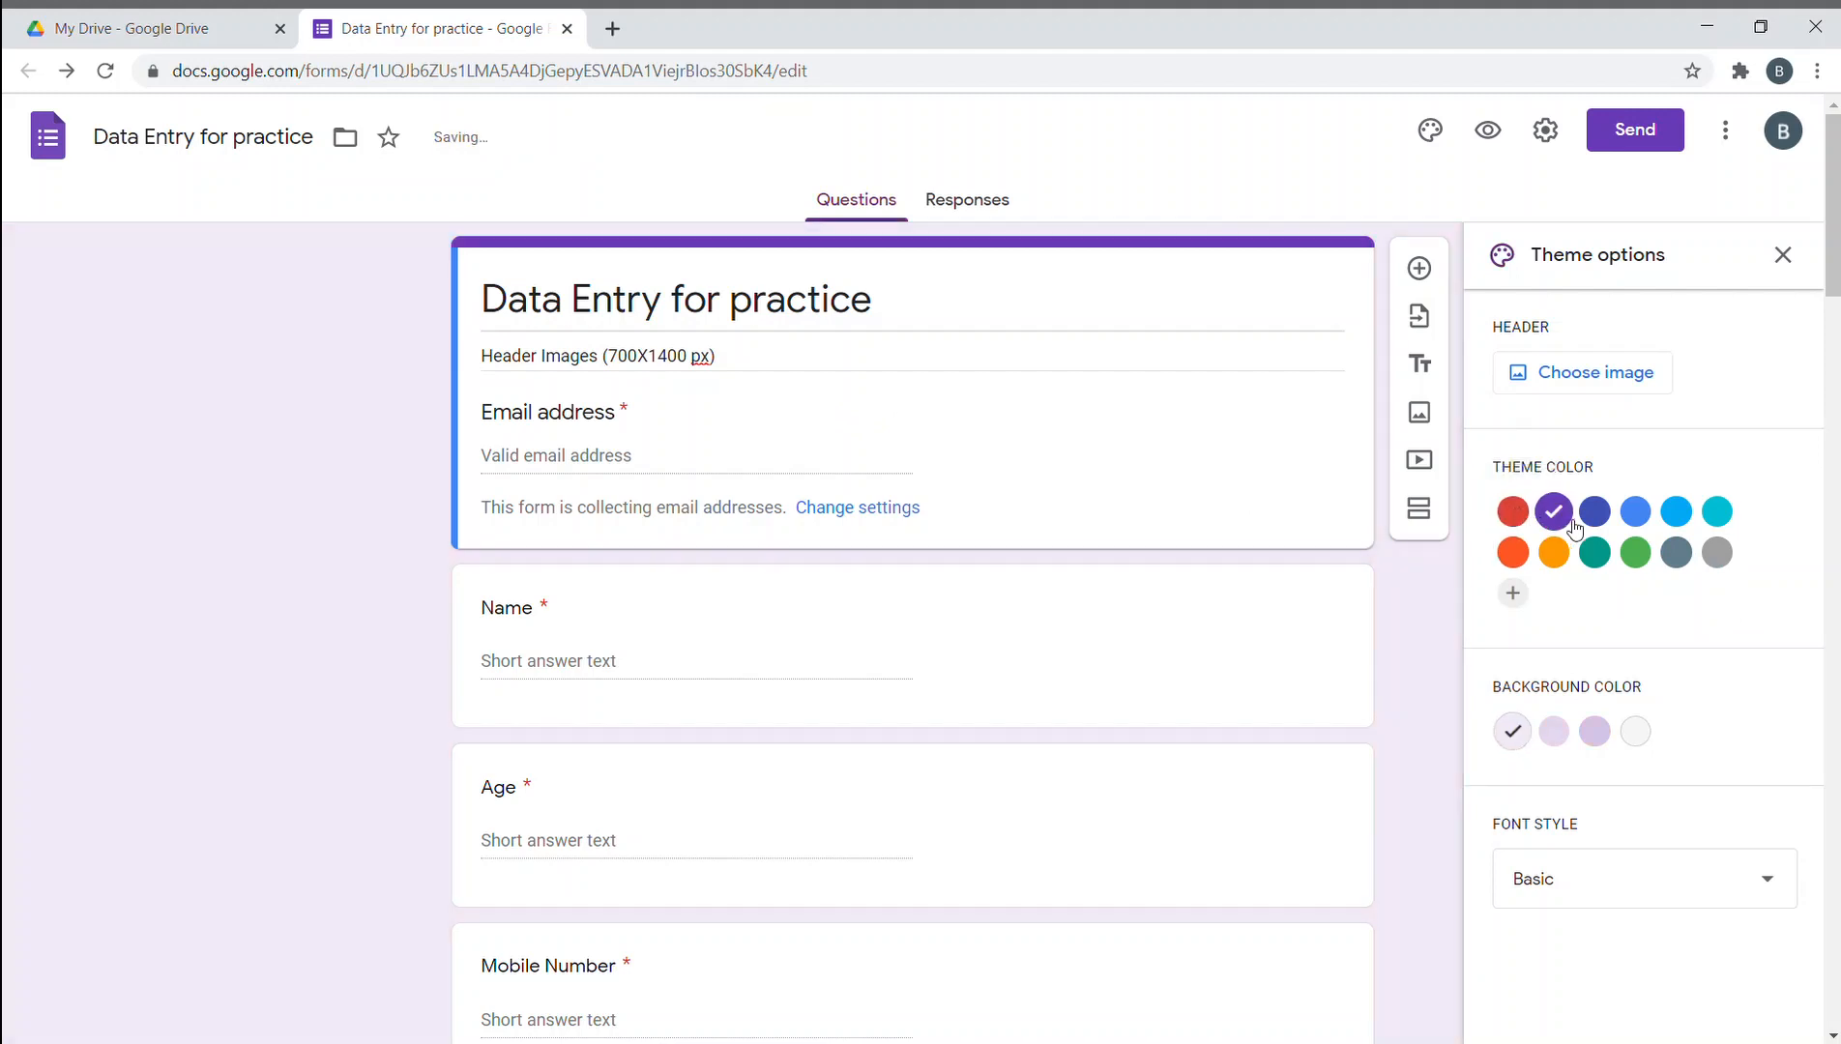
left_click(1594, 511)
left_click(1639, 514)
left_click(1716, 512)
left_click(1514, 593)
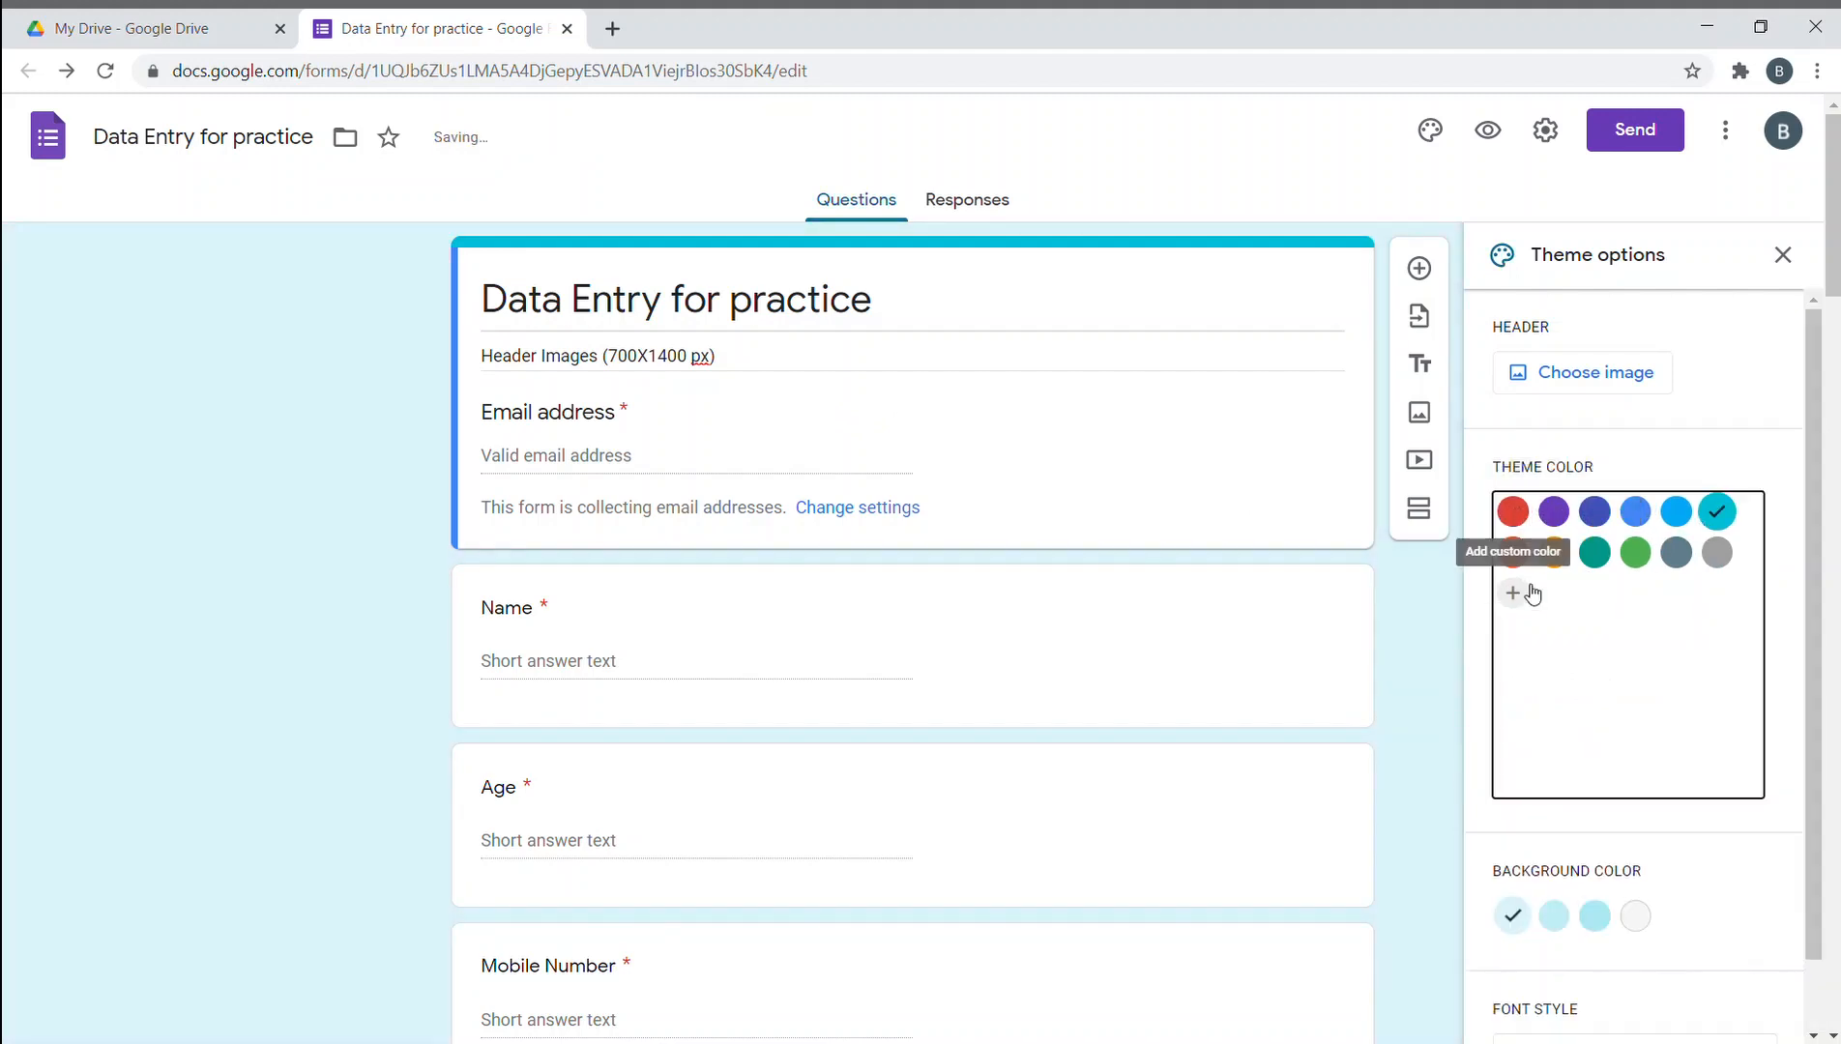
left_click(1721, 667)
left_click(1567, 533)
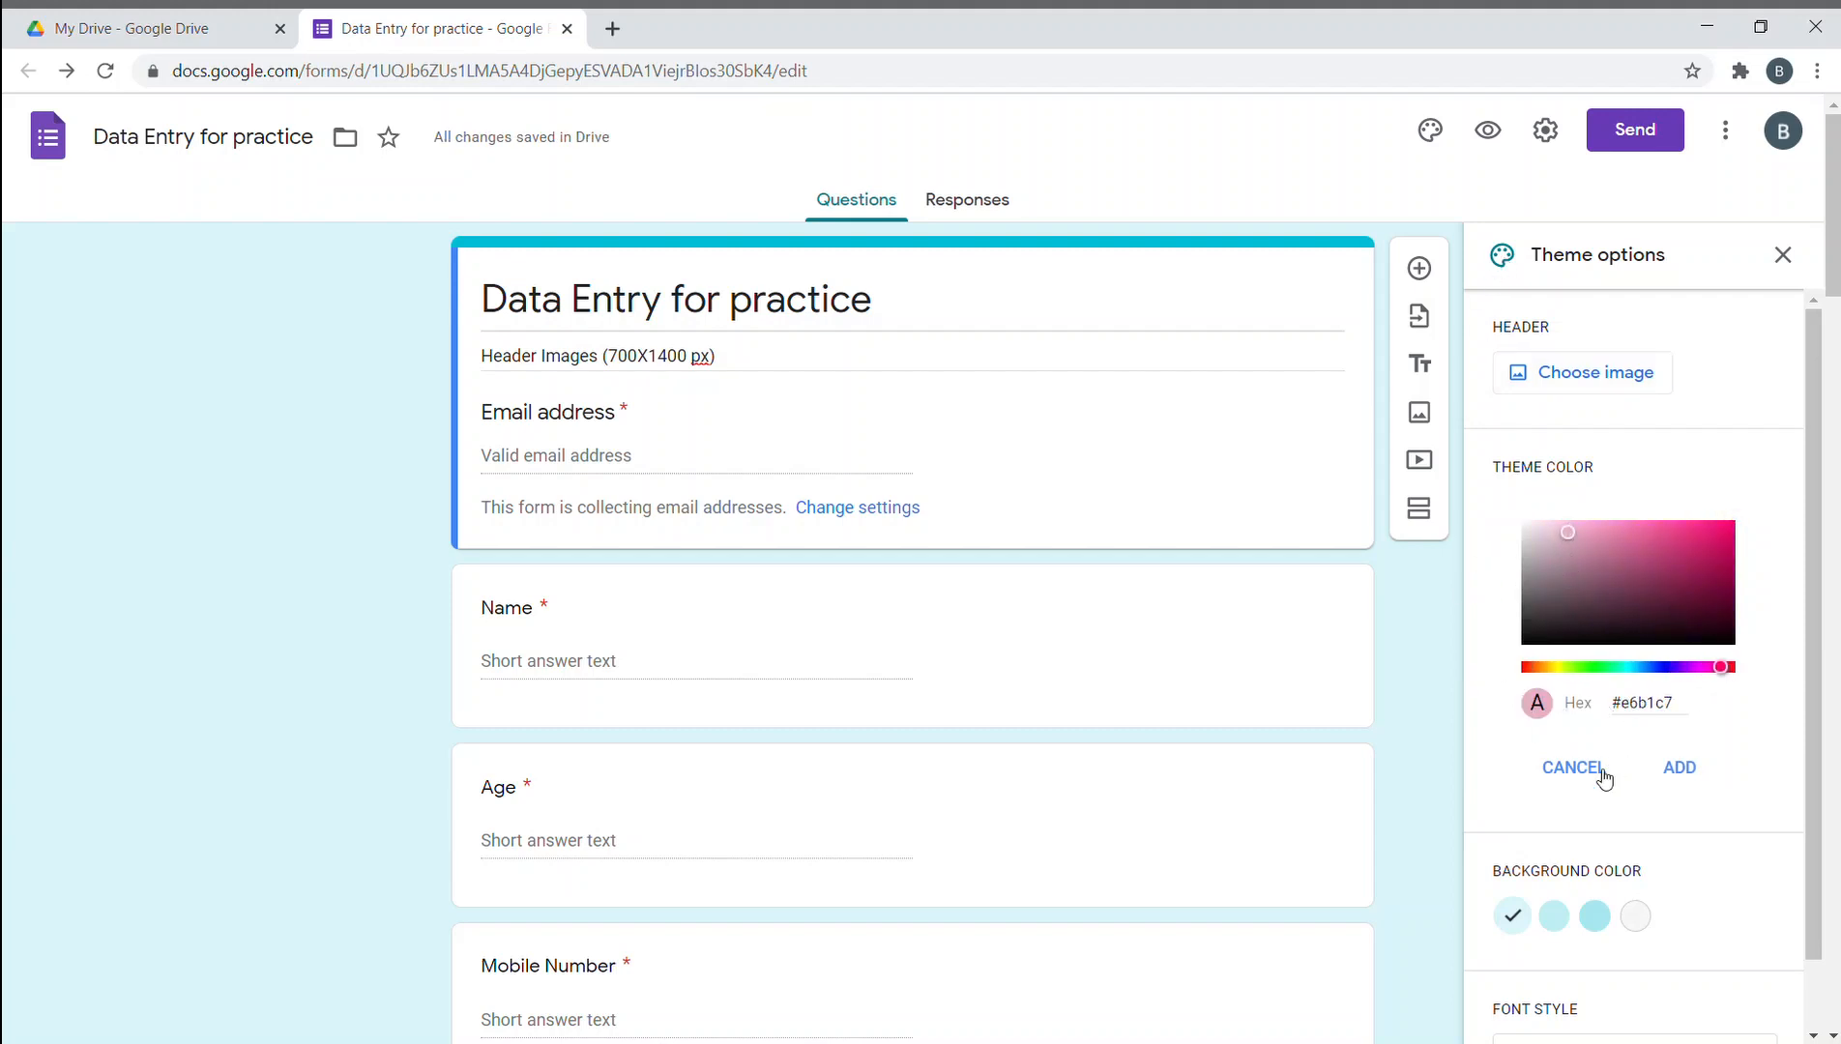
left_click(1682, 765)
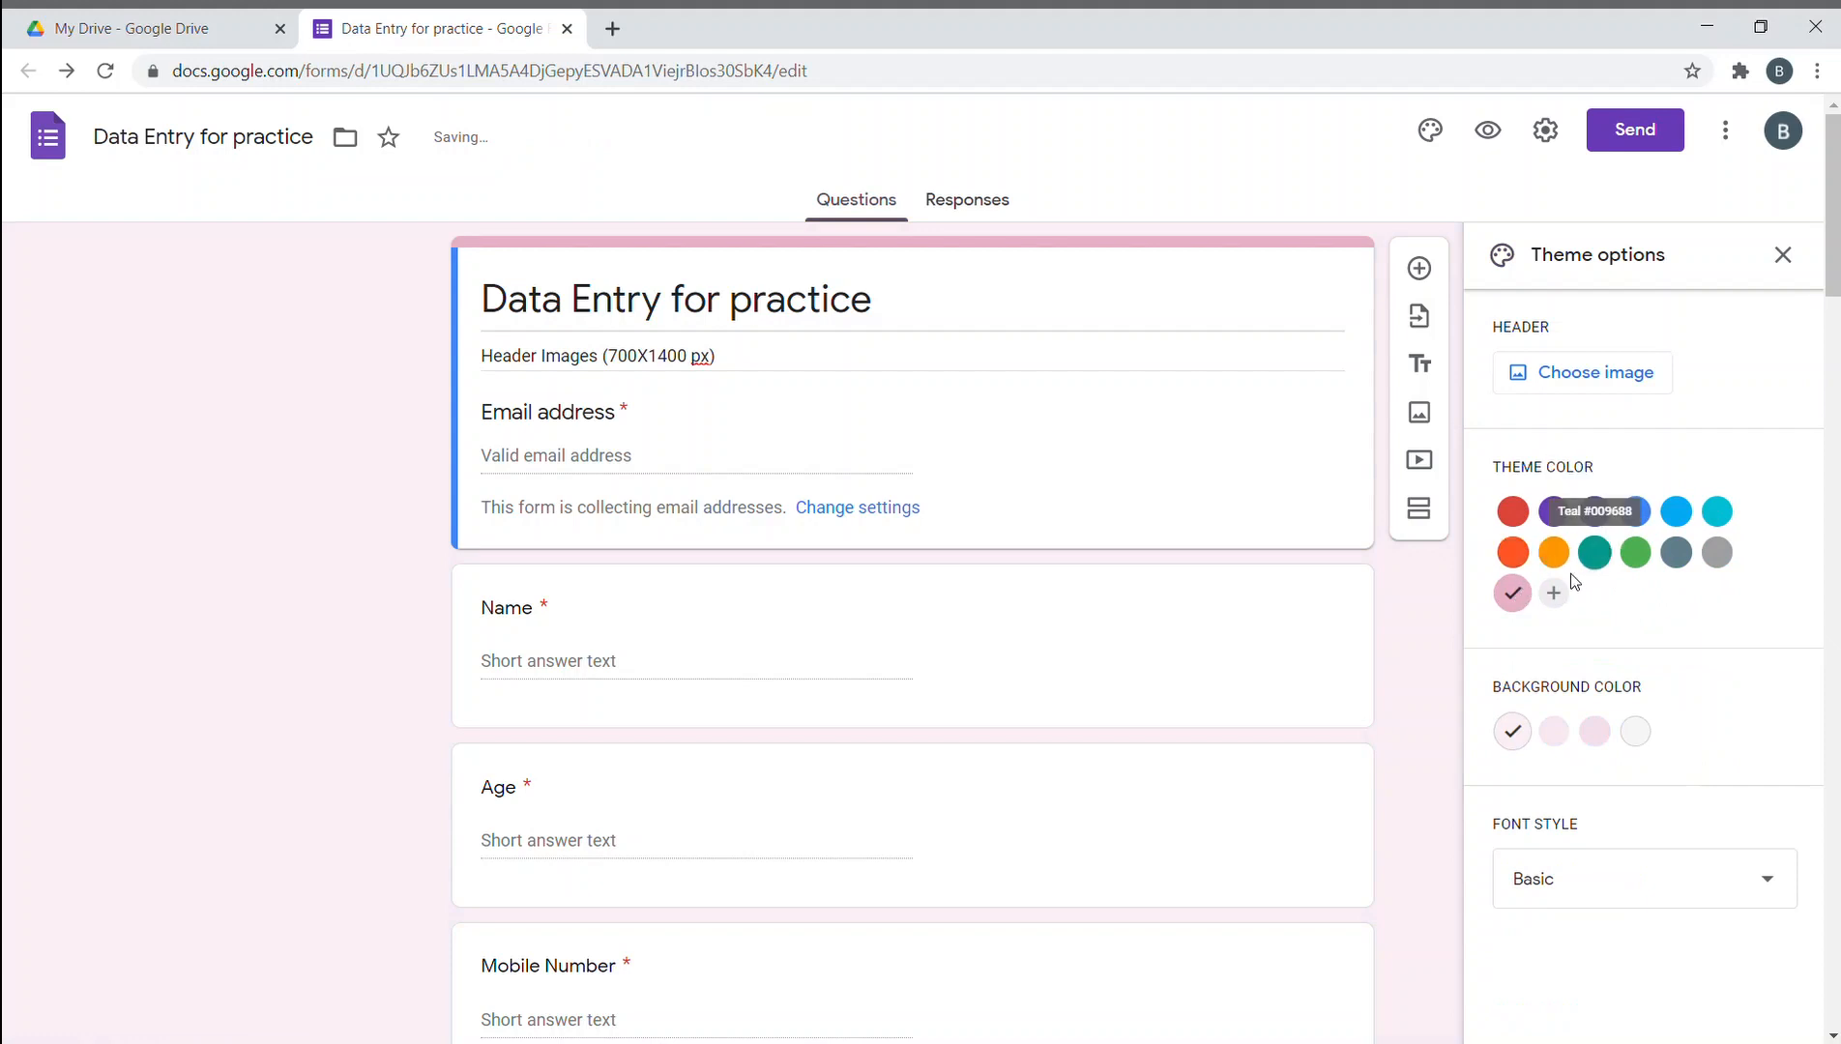
- Set the theme colour to teal with a light teal page background
left_click(1594, 552)
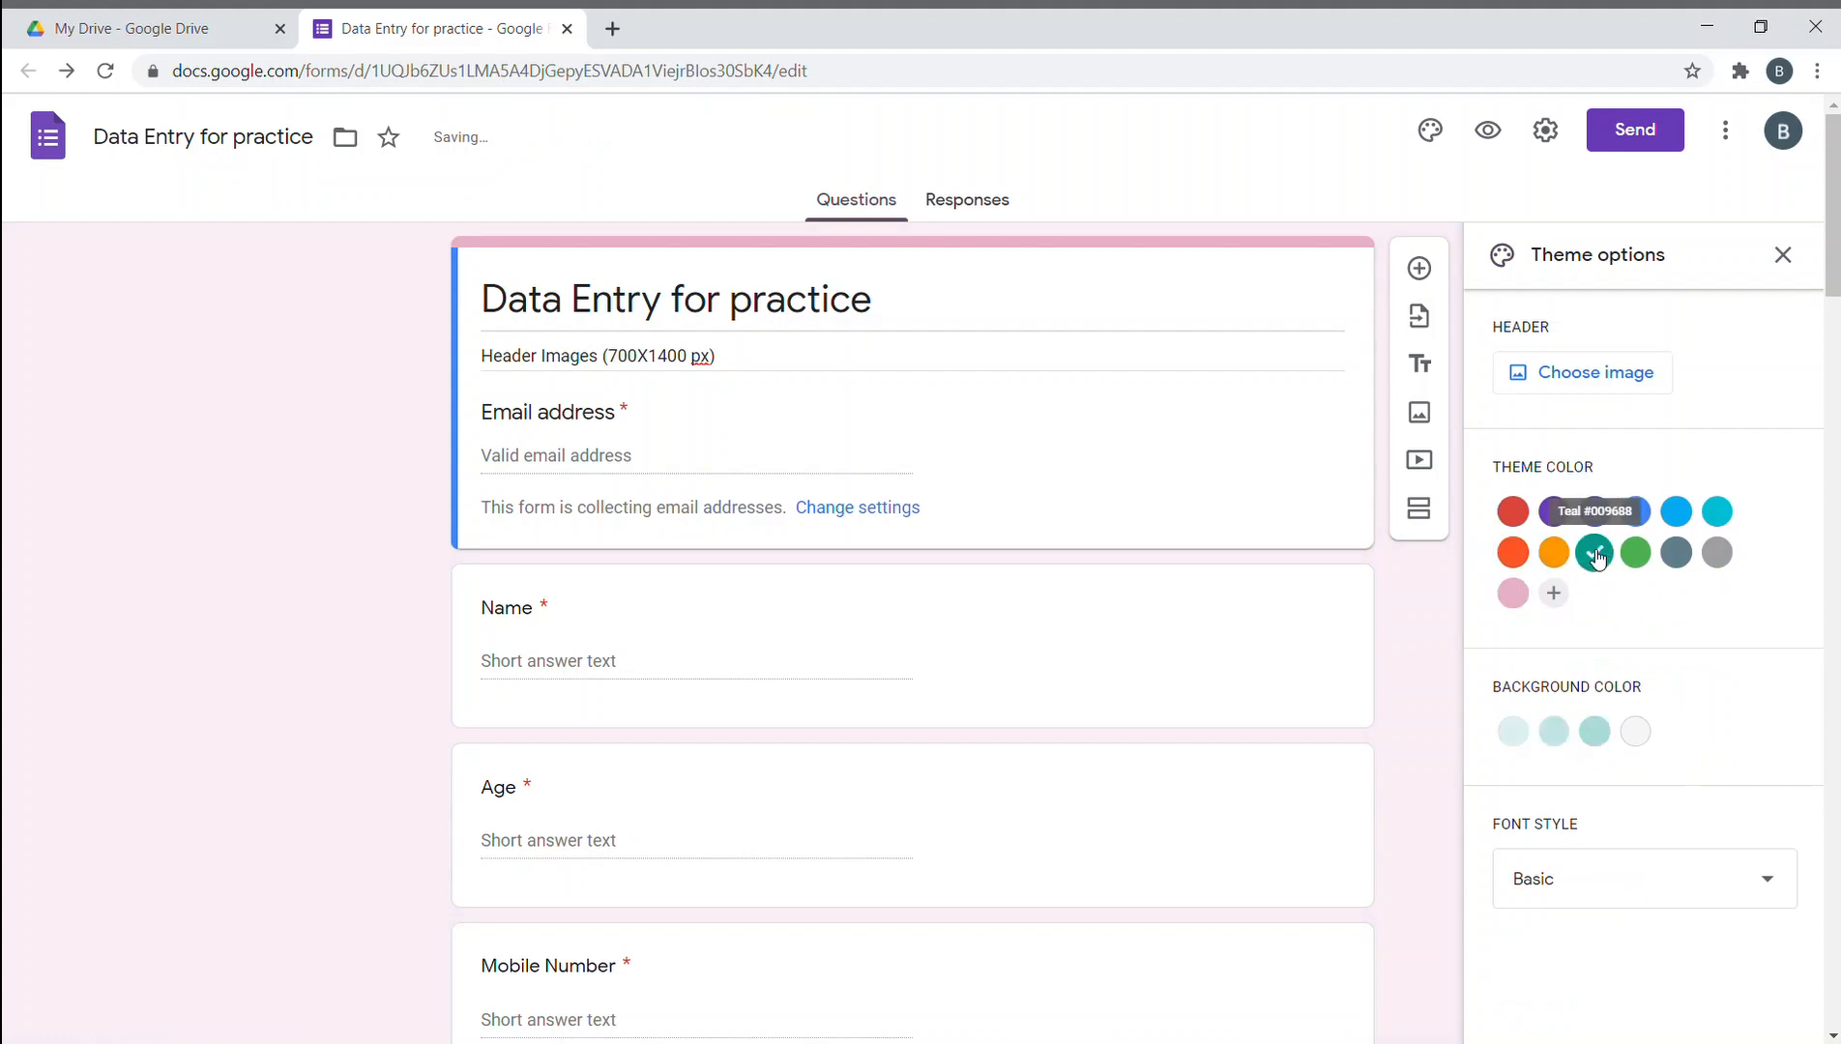
left_click(1595, 732)
left_click(1637, 733)
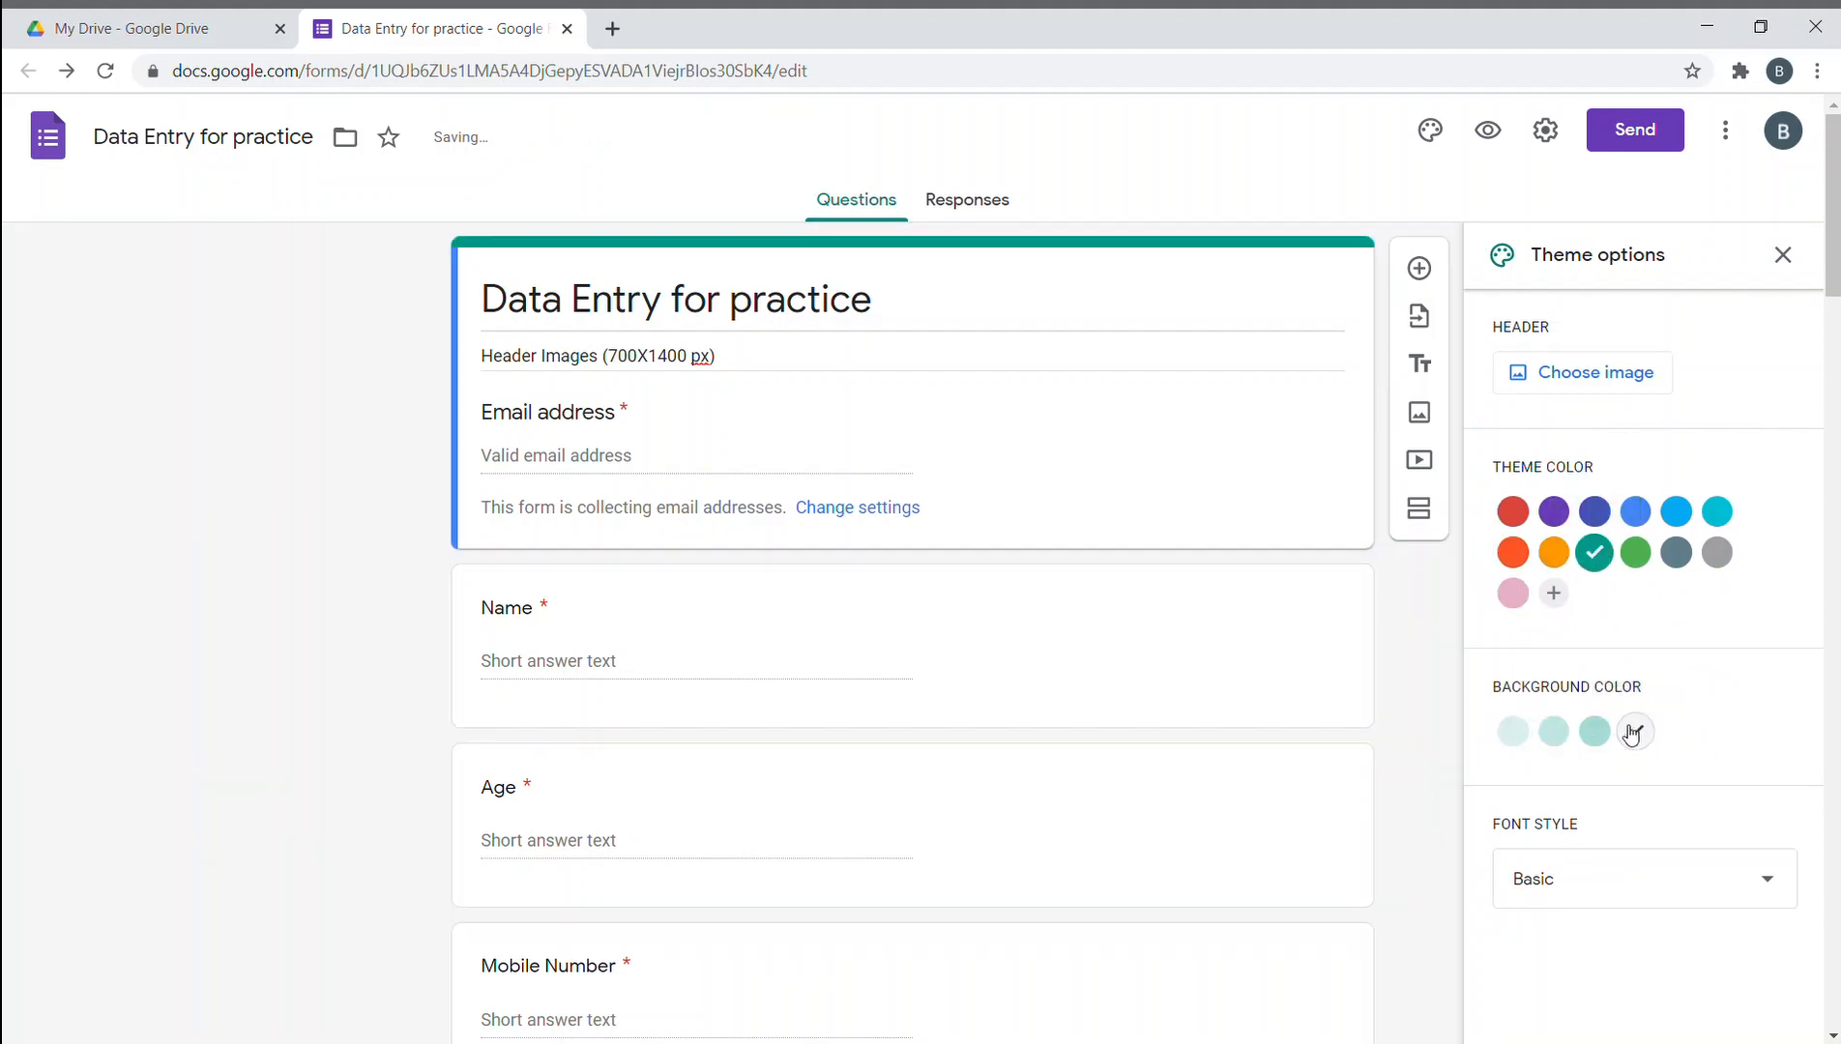
left_click(1513, 737)
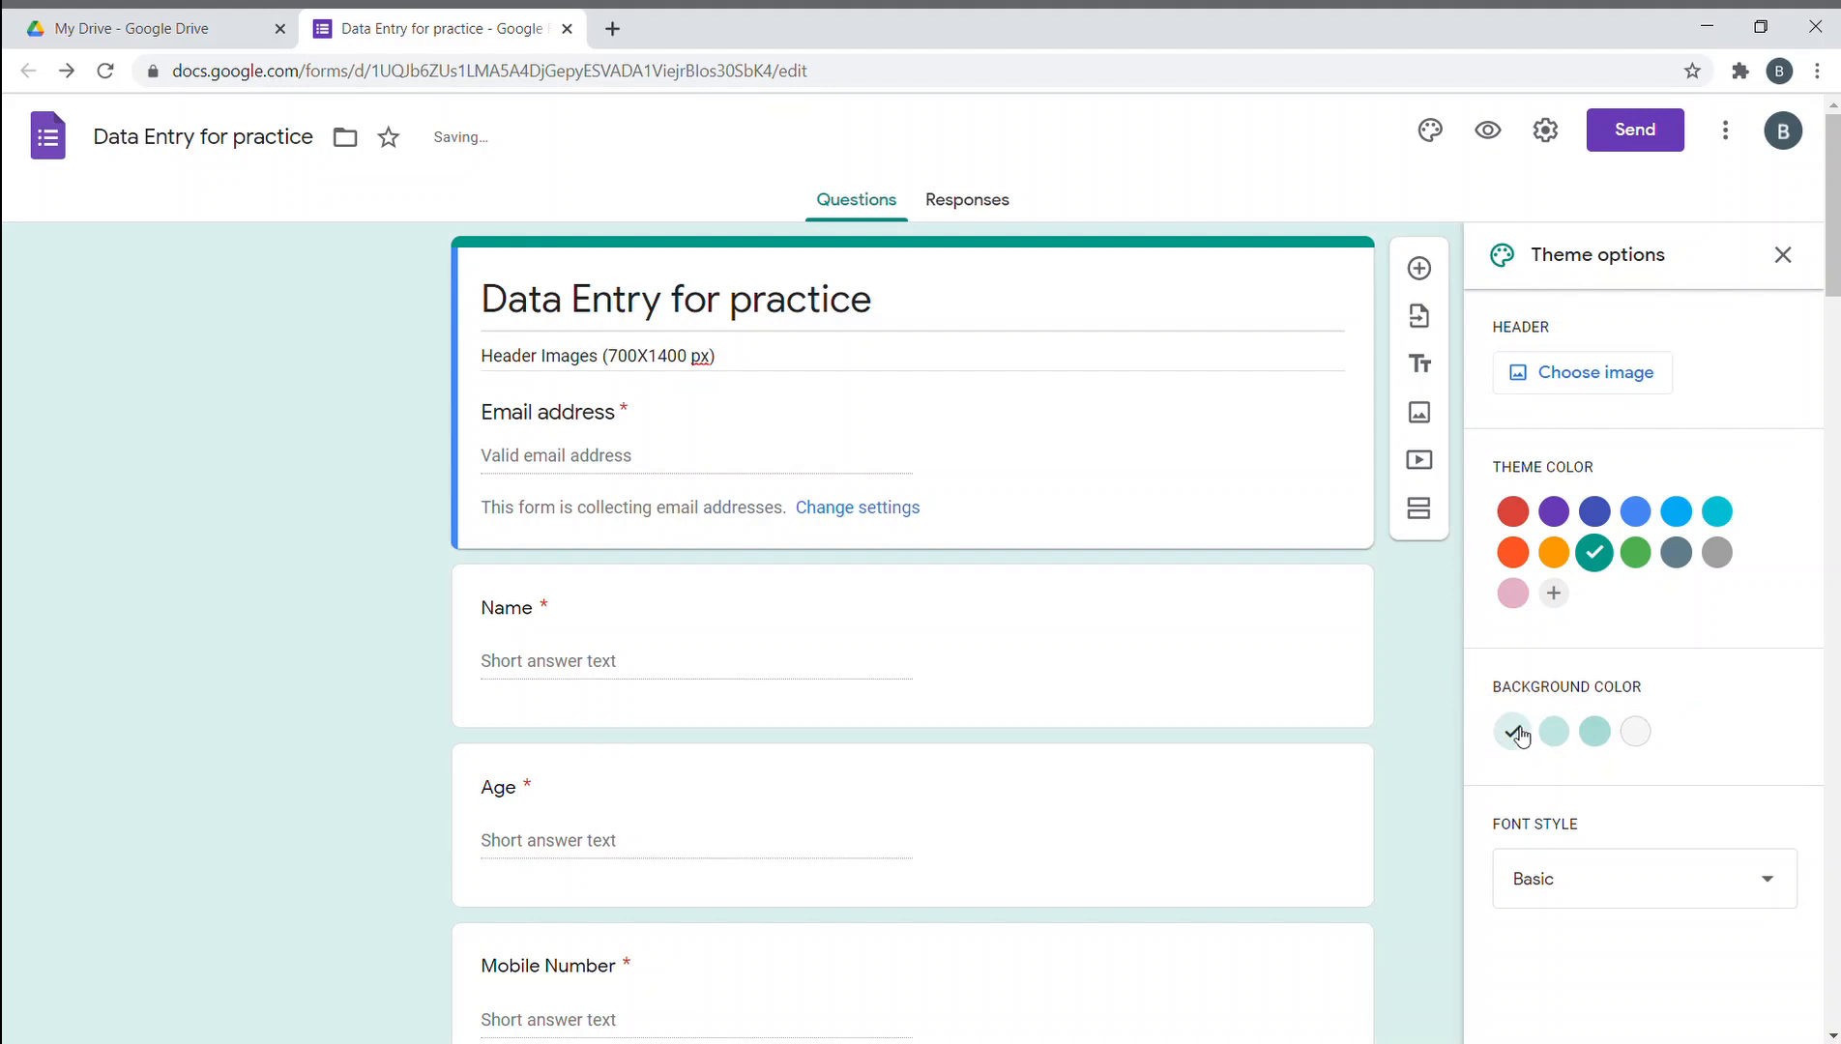
- Try the Playful, Decorative and Formal fonts, keep Basic, and bring up the form settings
left_click(1660, 894)
scroll(1625, 899, "down", 3)
scroll(1585, 851, "up", 3)
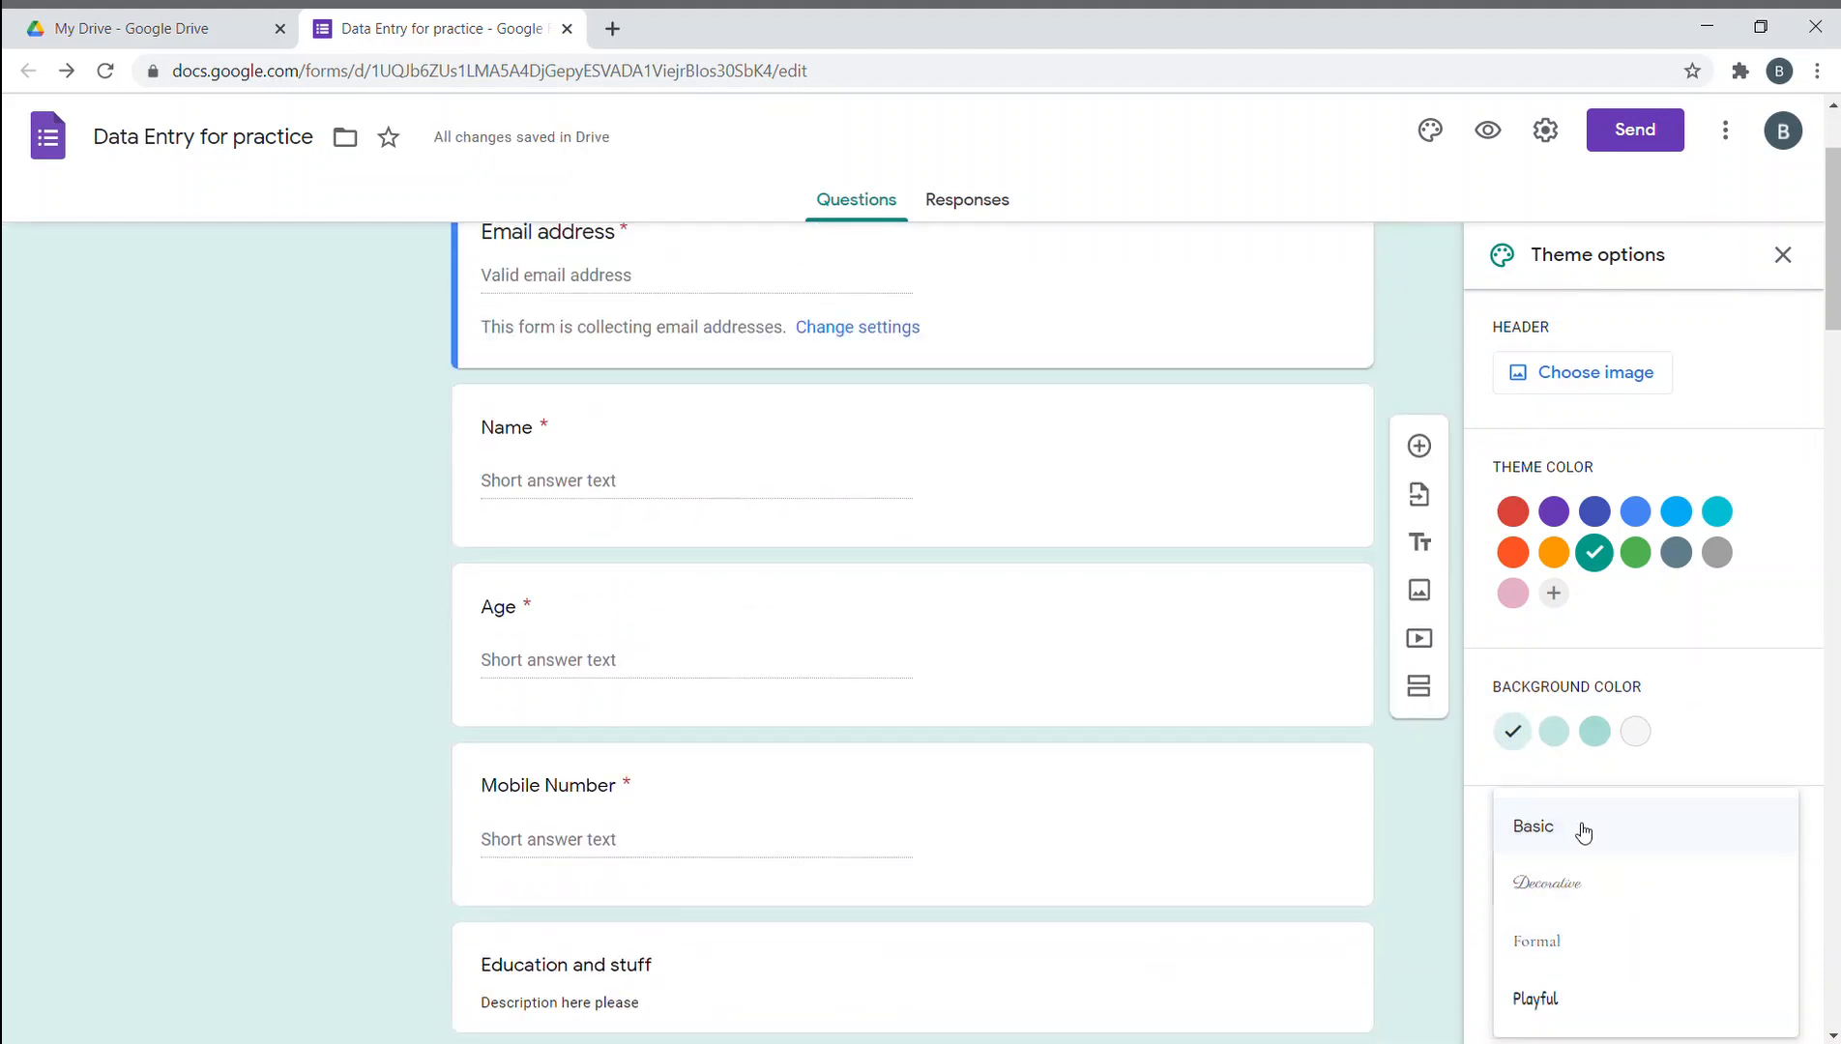
left_click(1582, 830)
left_click(1689, 869)
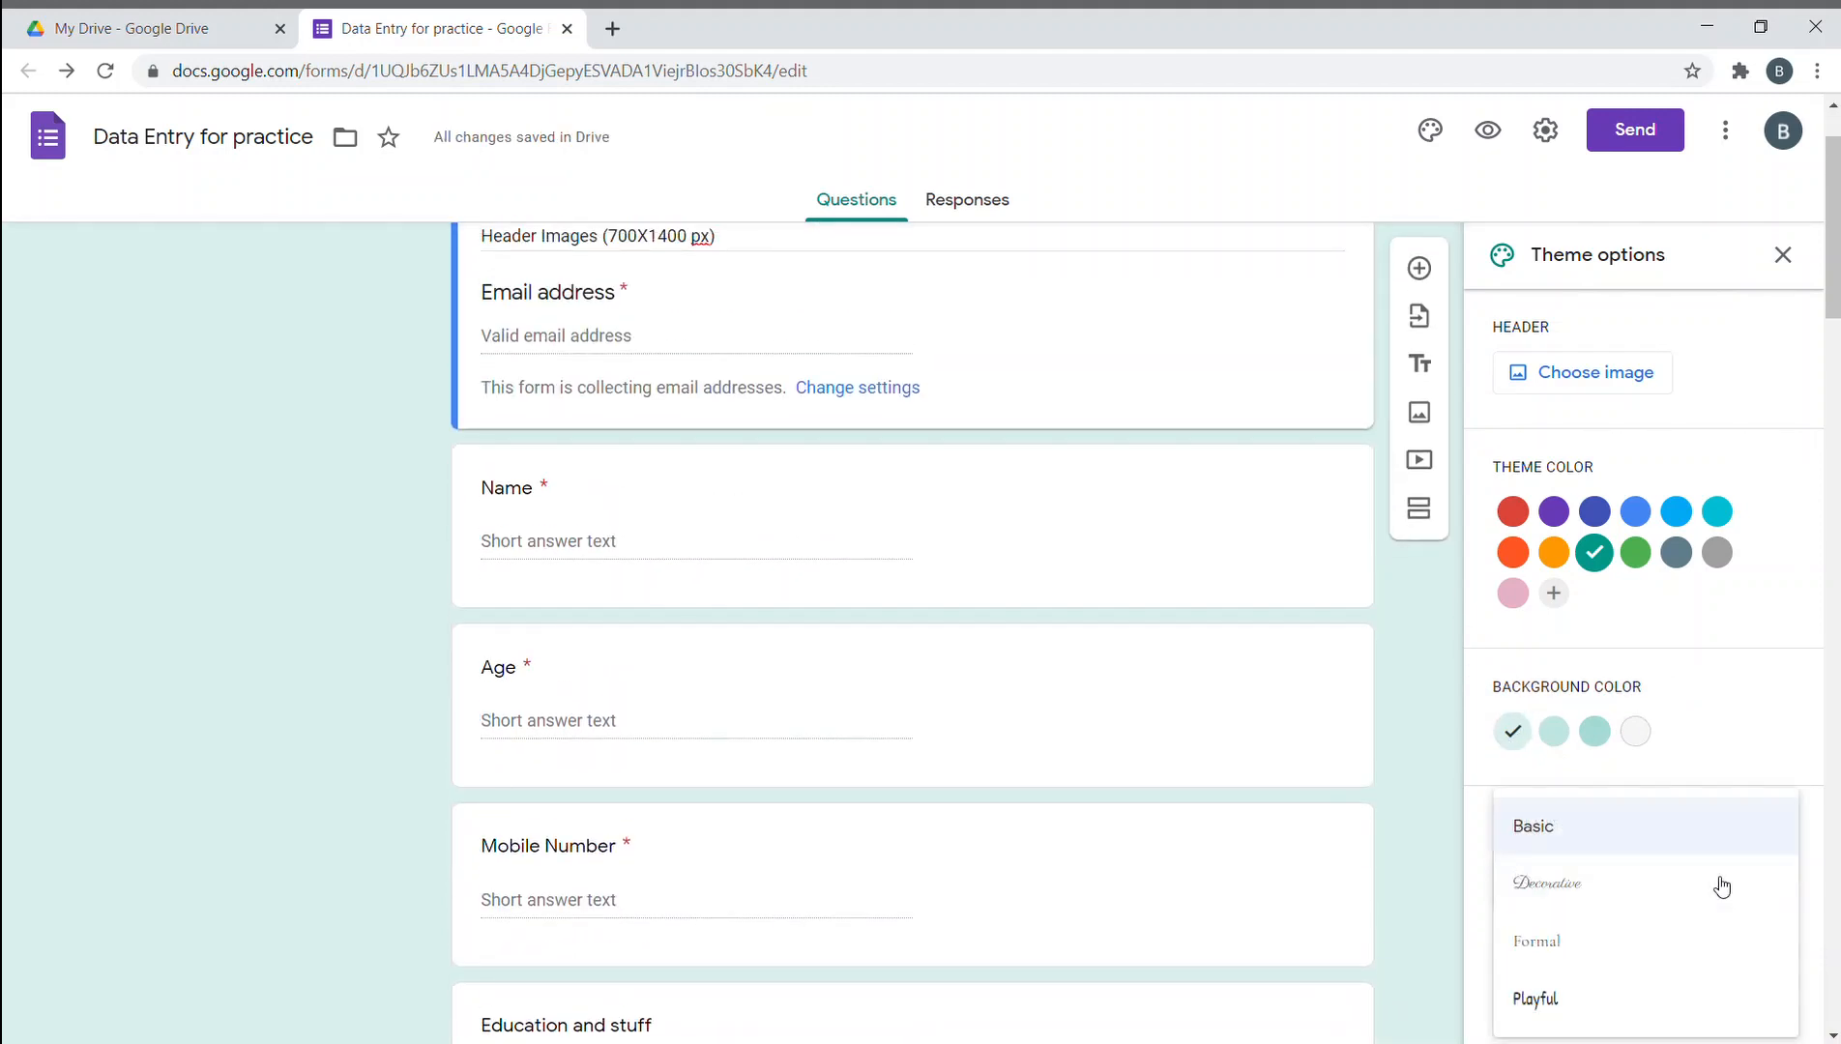
left_click(1661, 998)
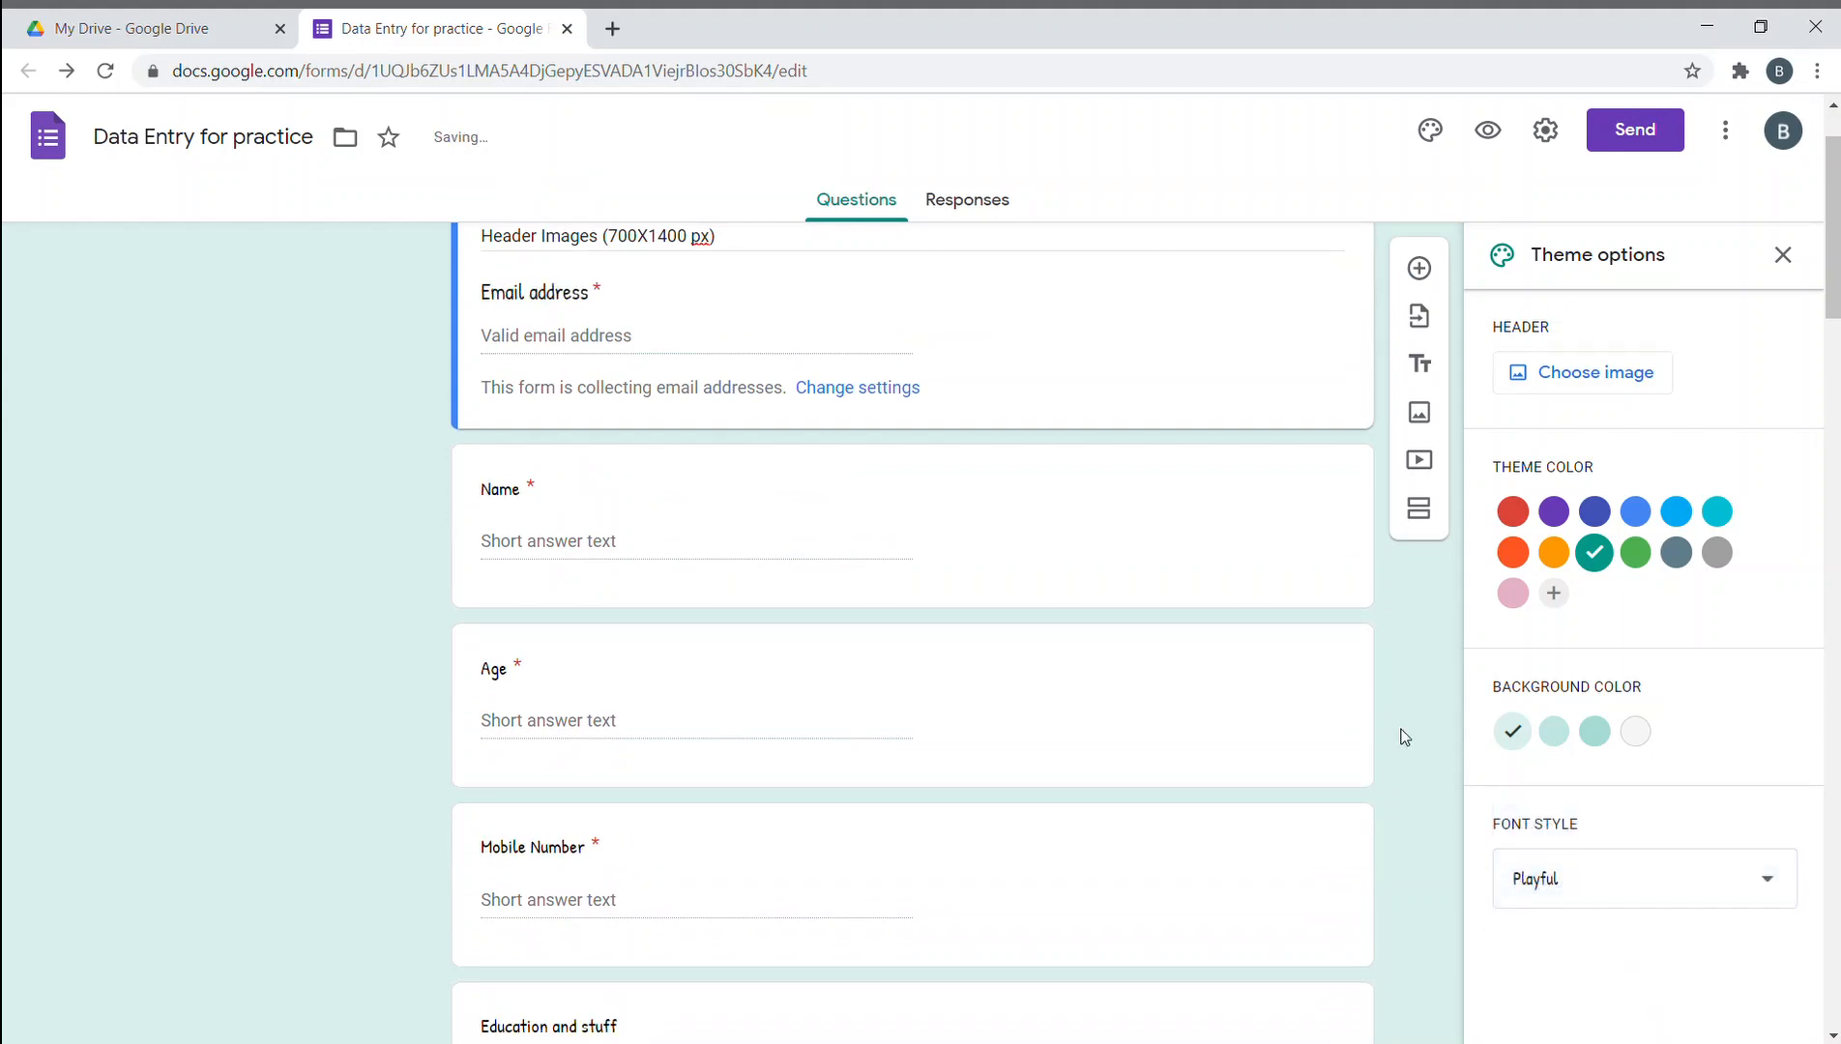
left_click(1665, 892)
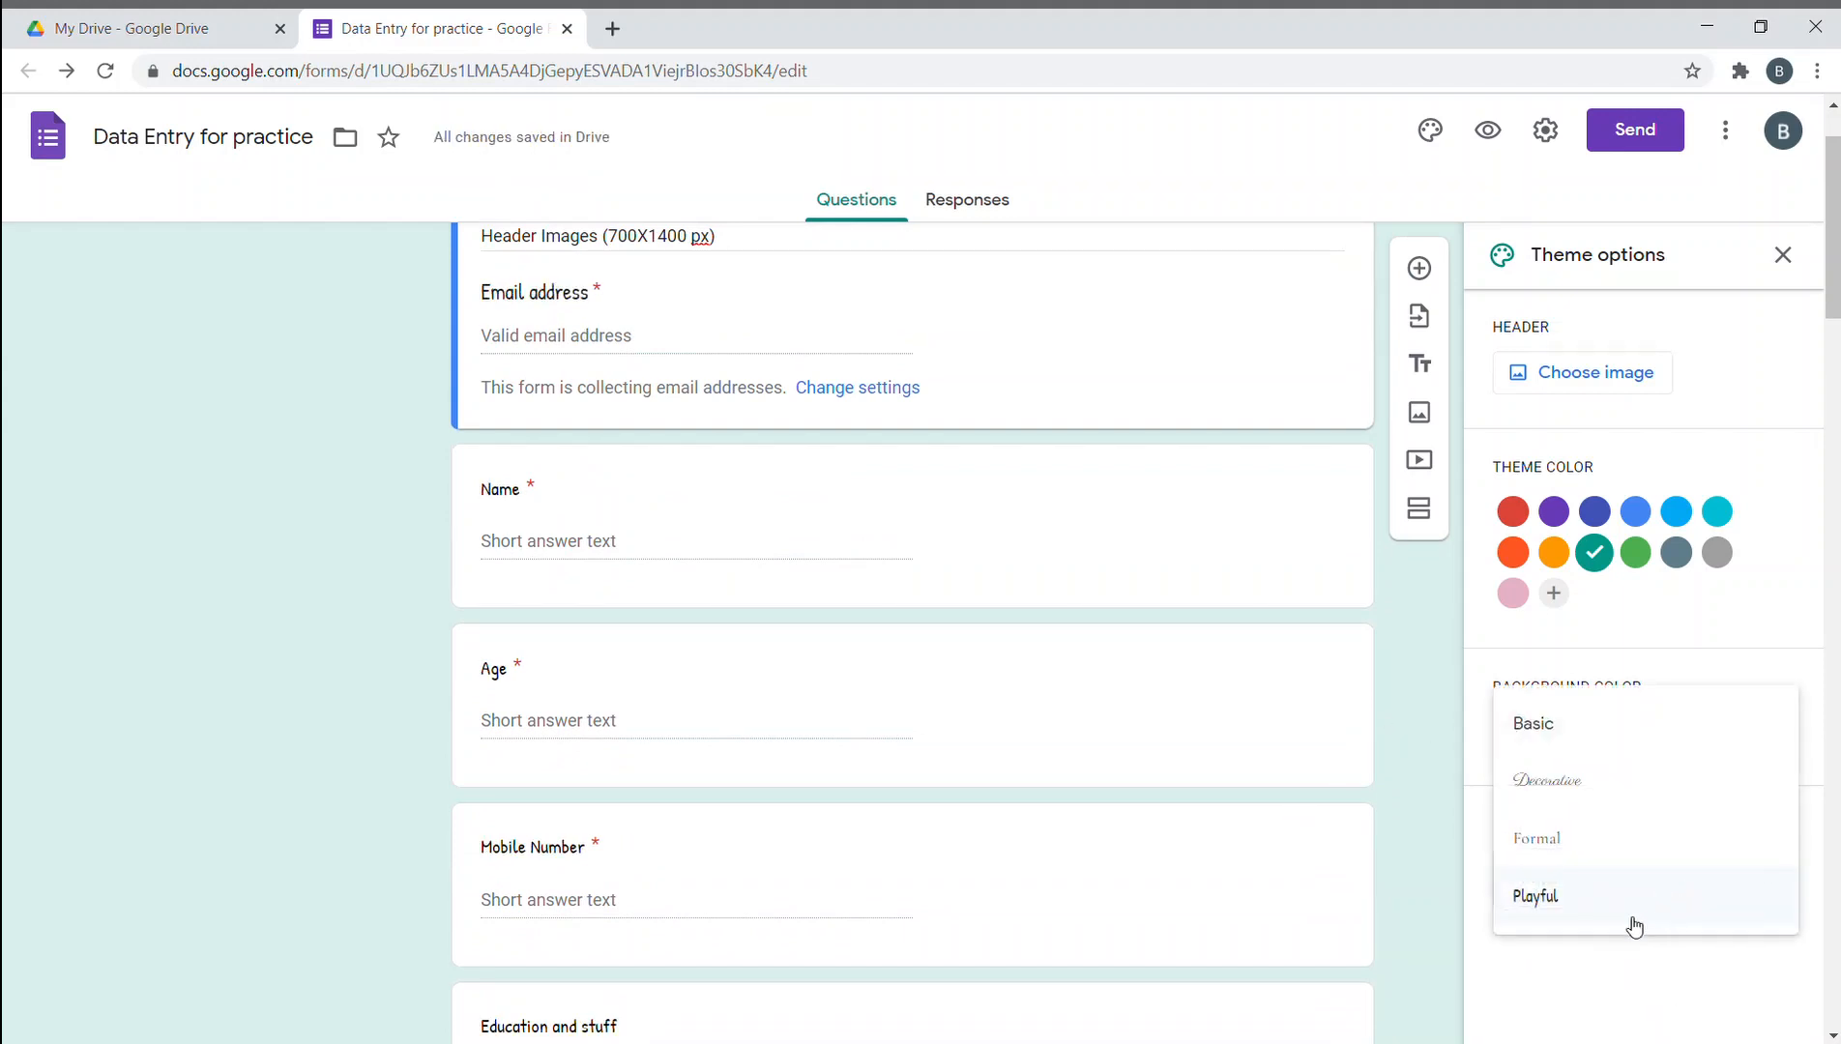
left_click(1572, 795)
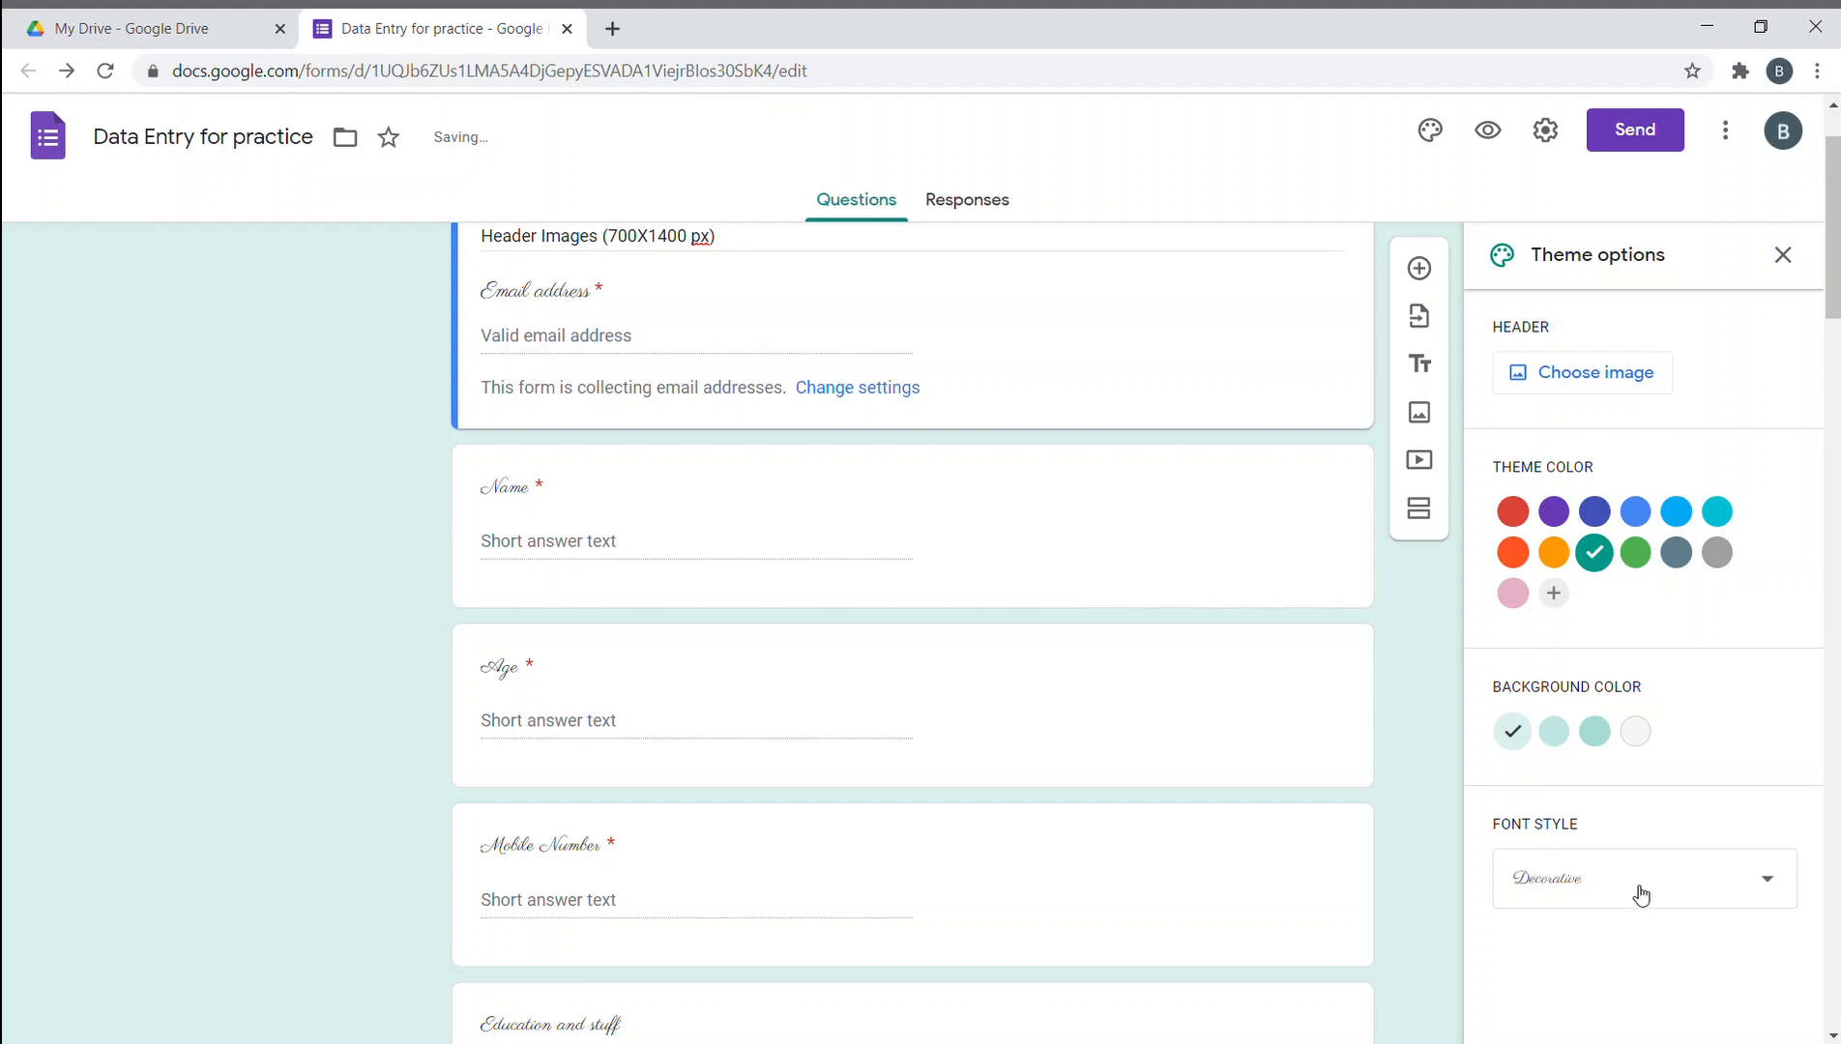
left_click(1640, 896)
left_click(1611, 940)
scroll(1083, 741, "up", 1)
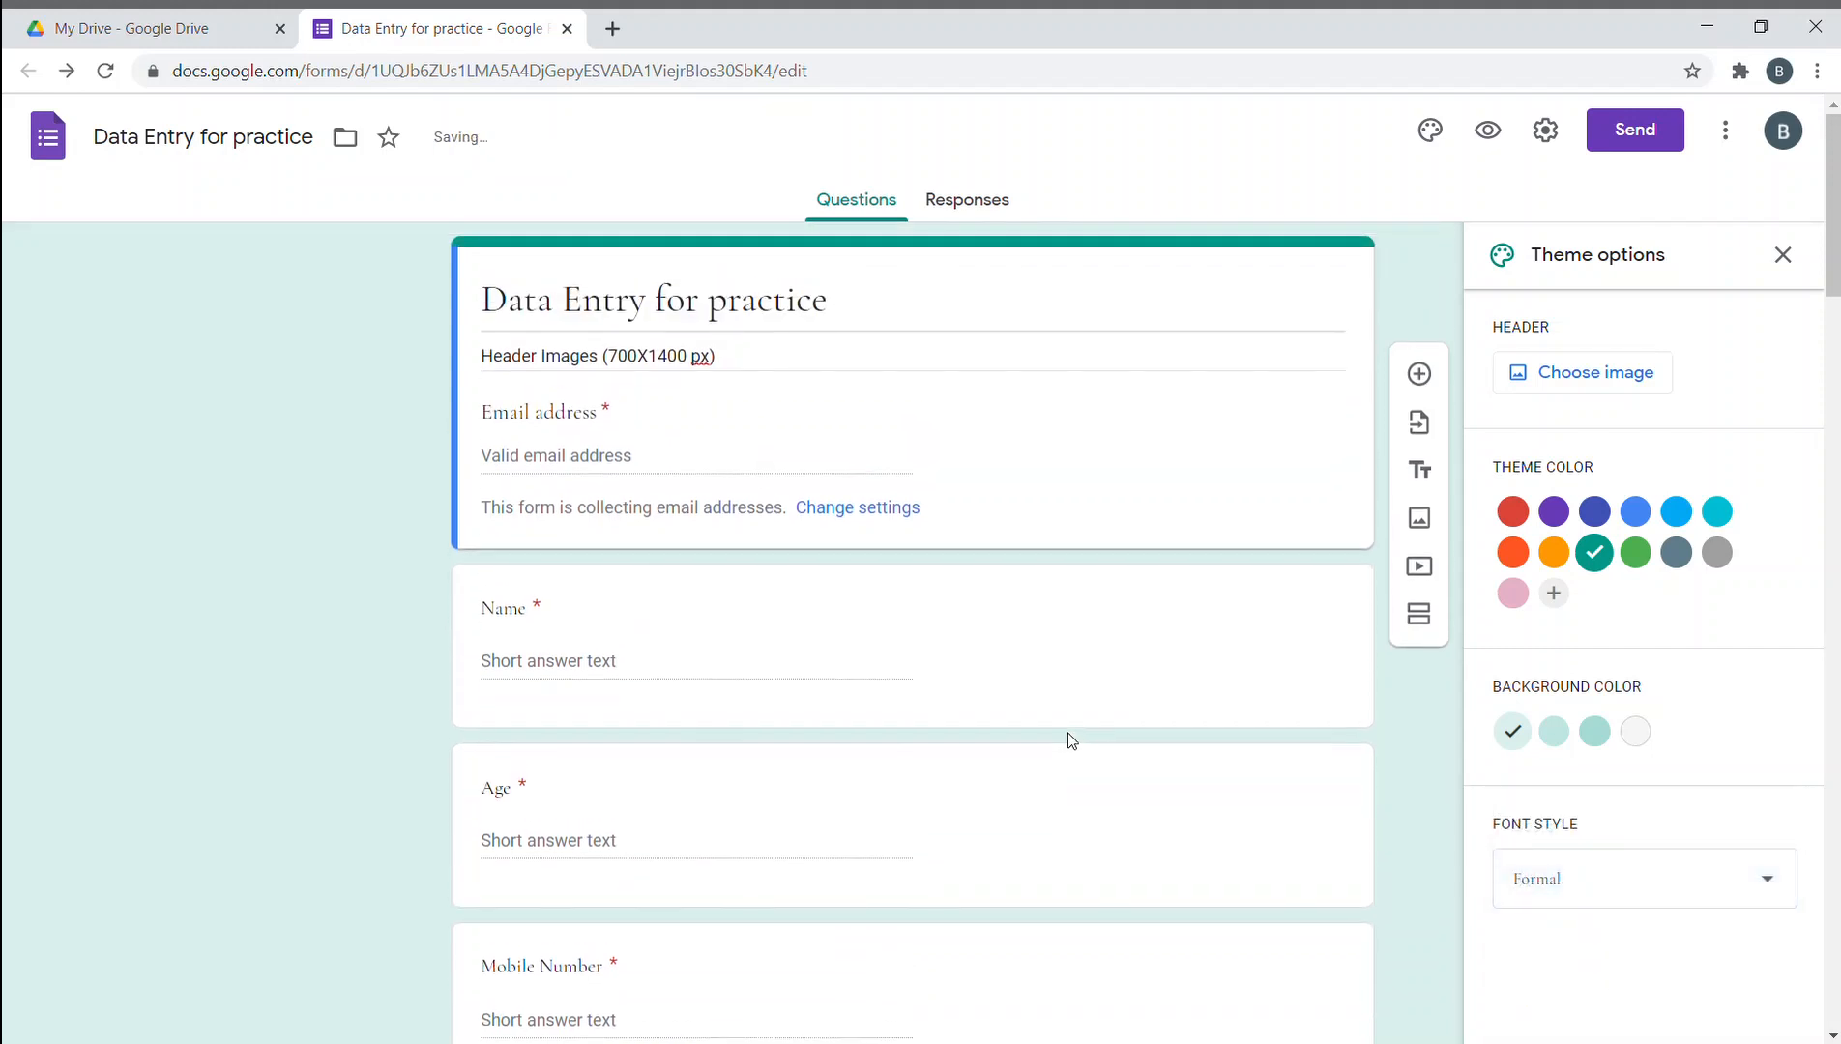
left_click(1644, 895)
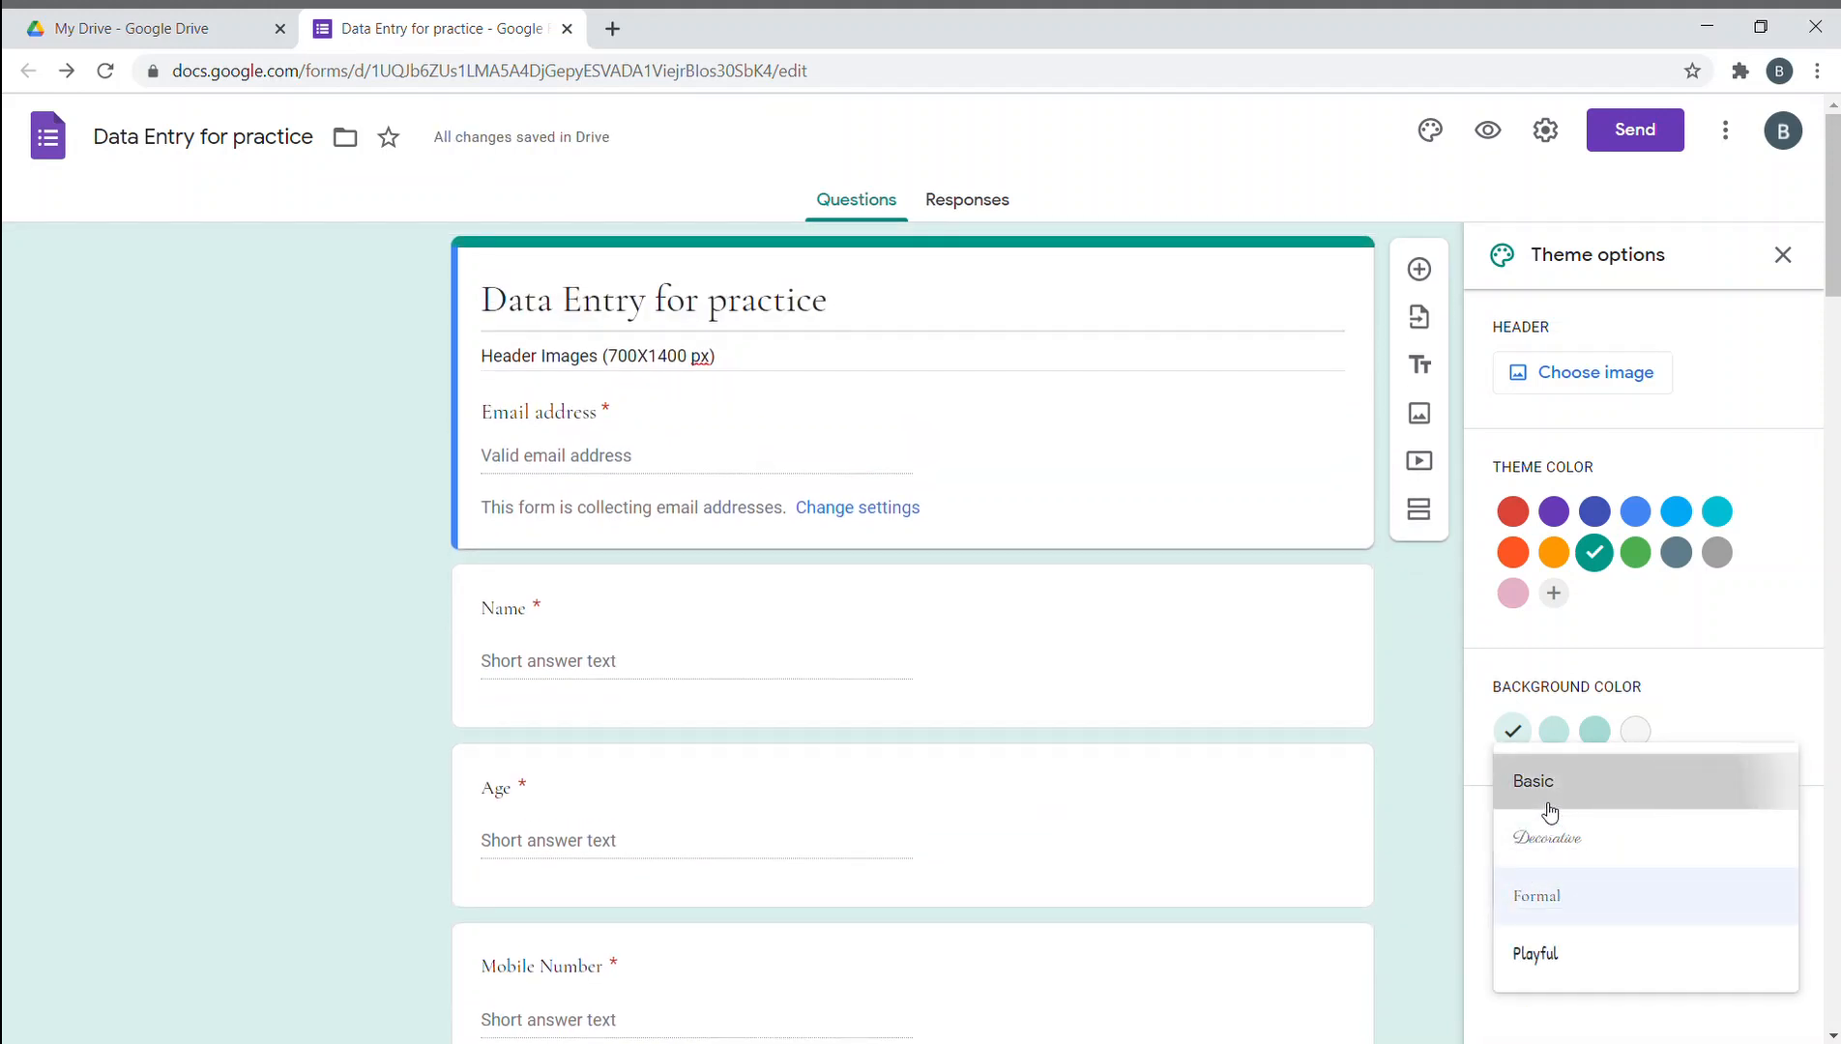
left_click(1550, 810)
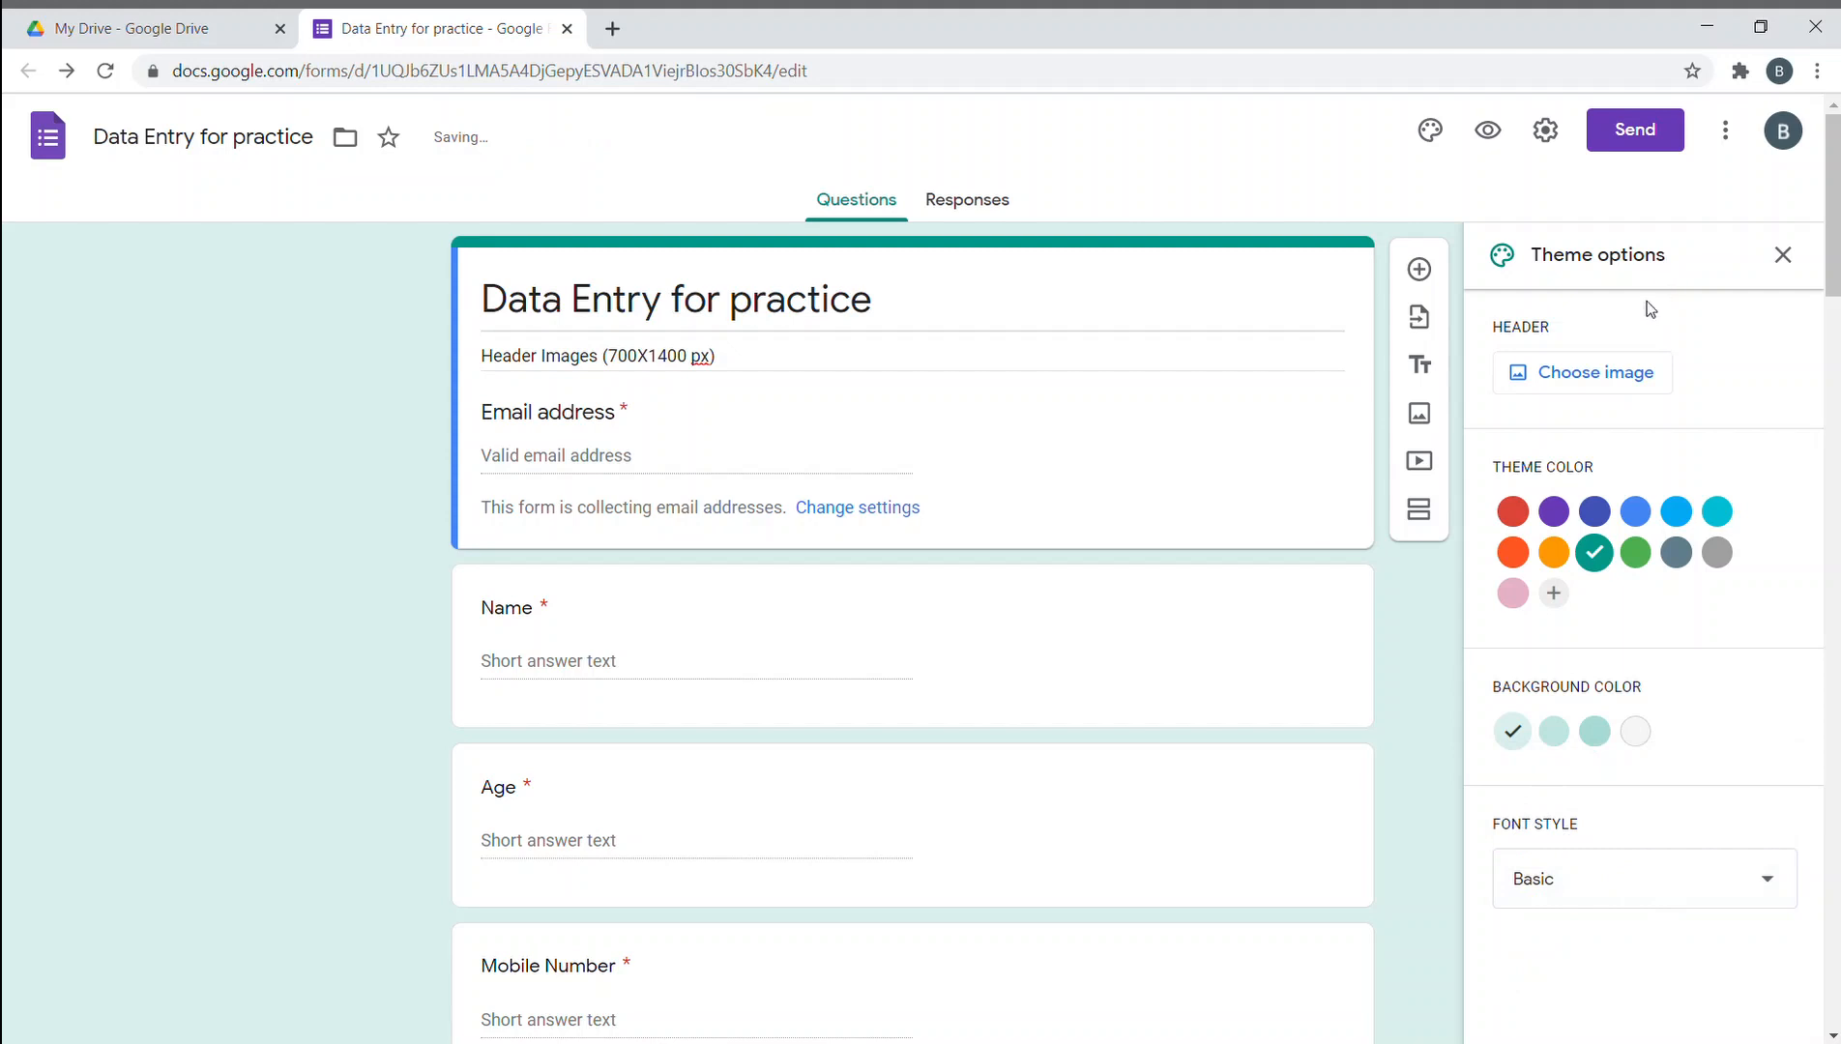
left_click(1782, 255)
left_click(1545, 135)
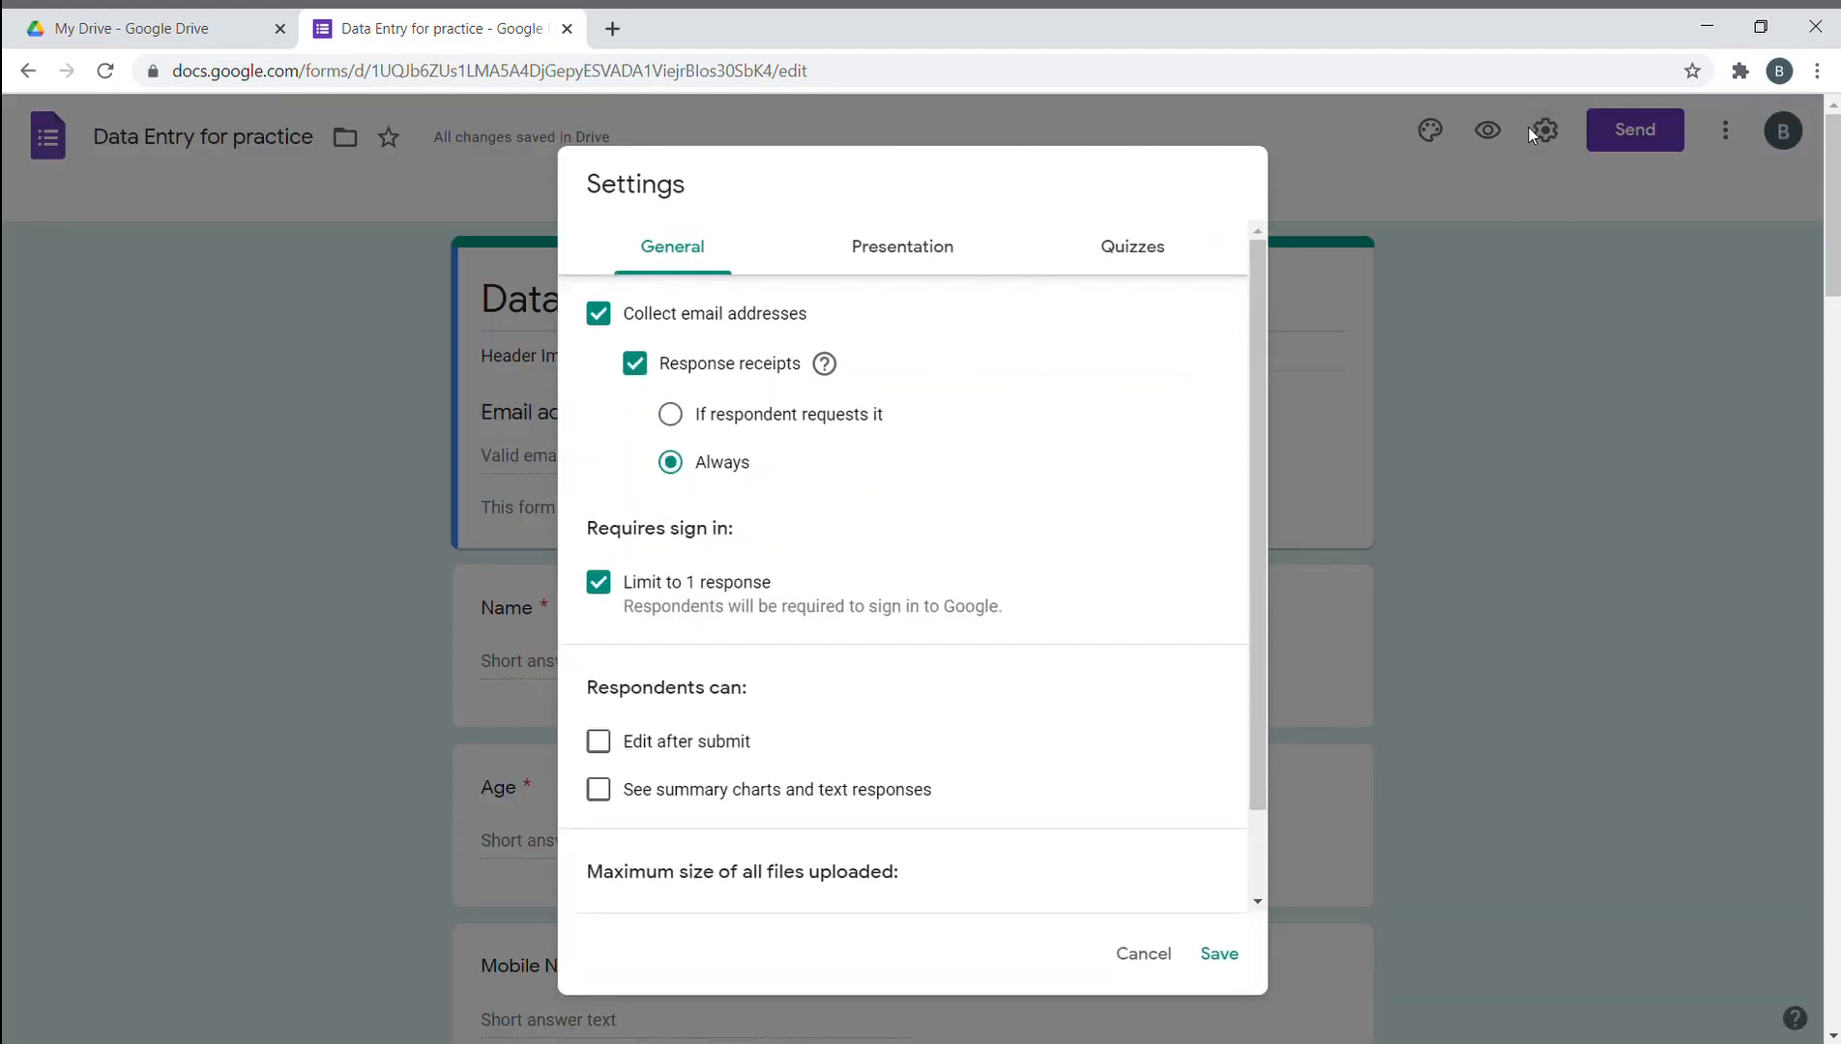
- Copy the form's full-length, unshortened sharing link and open a new browser tab
left_click(1531, 136)
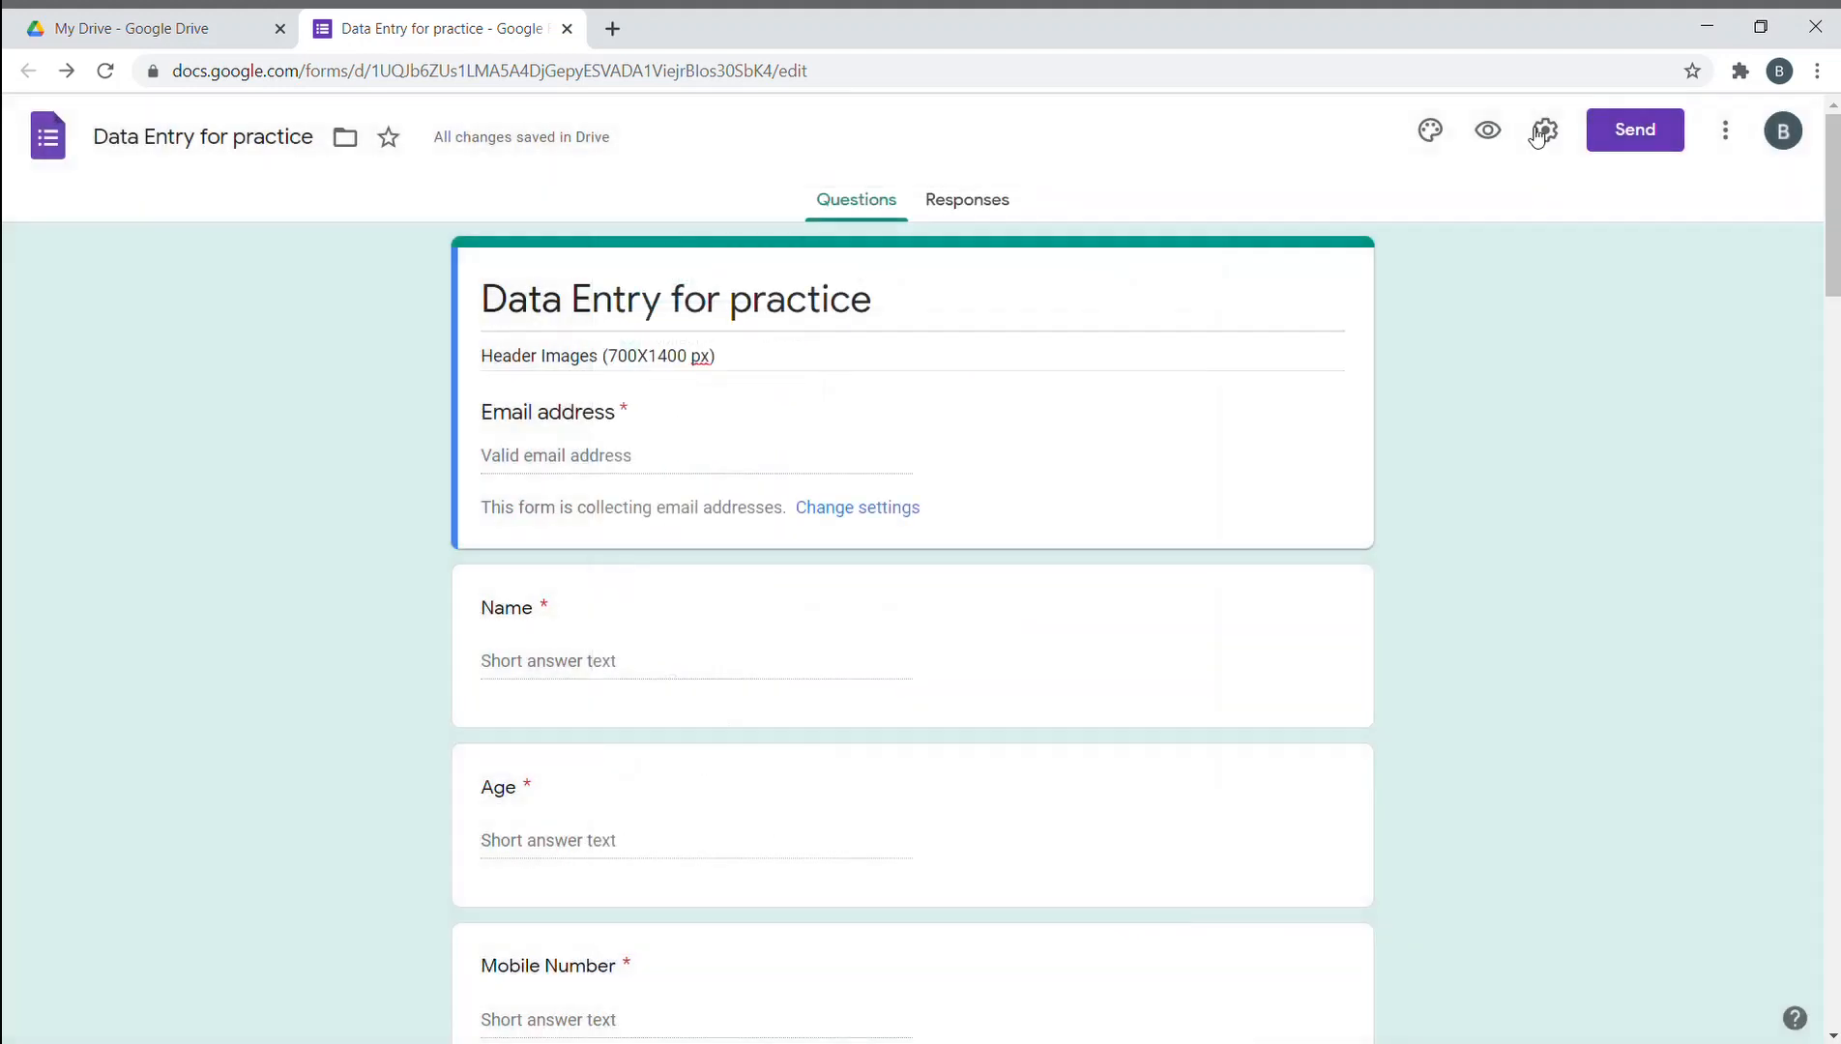
left_click(1624, 136)
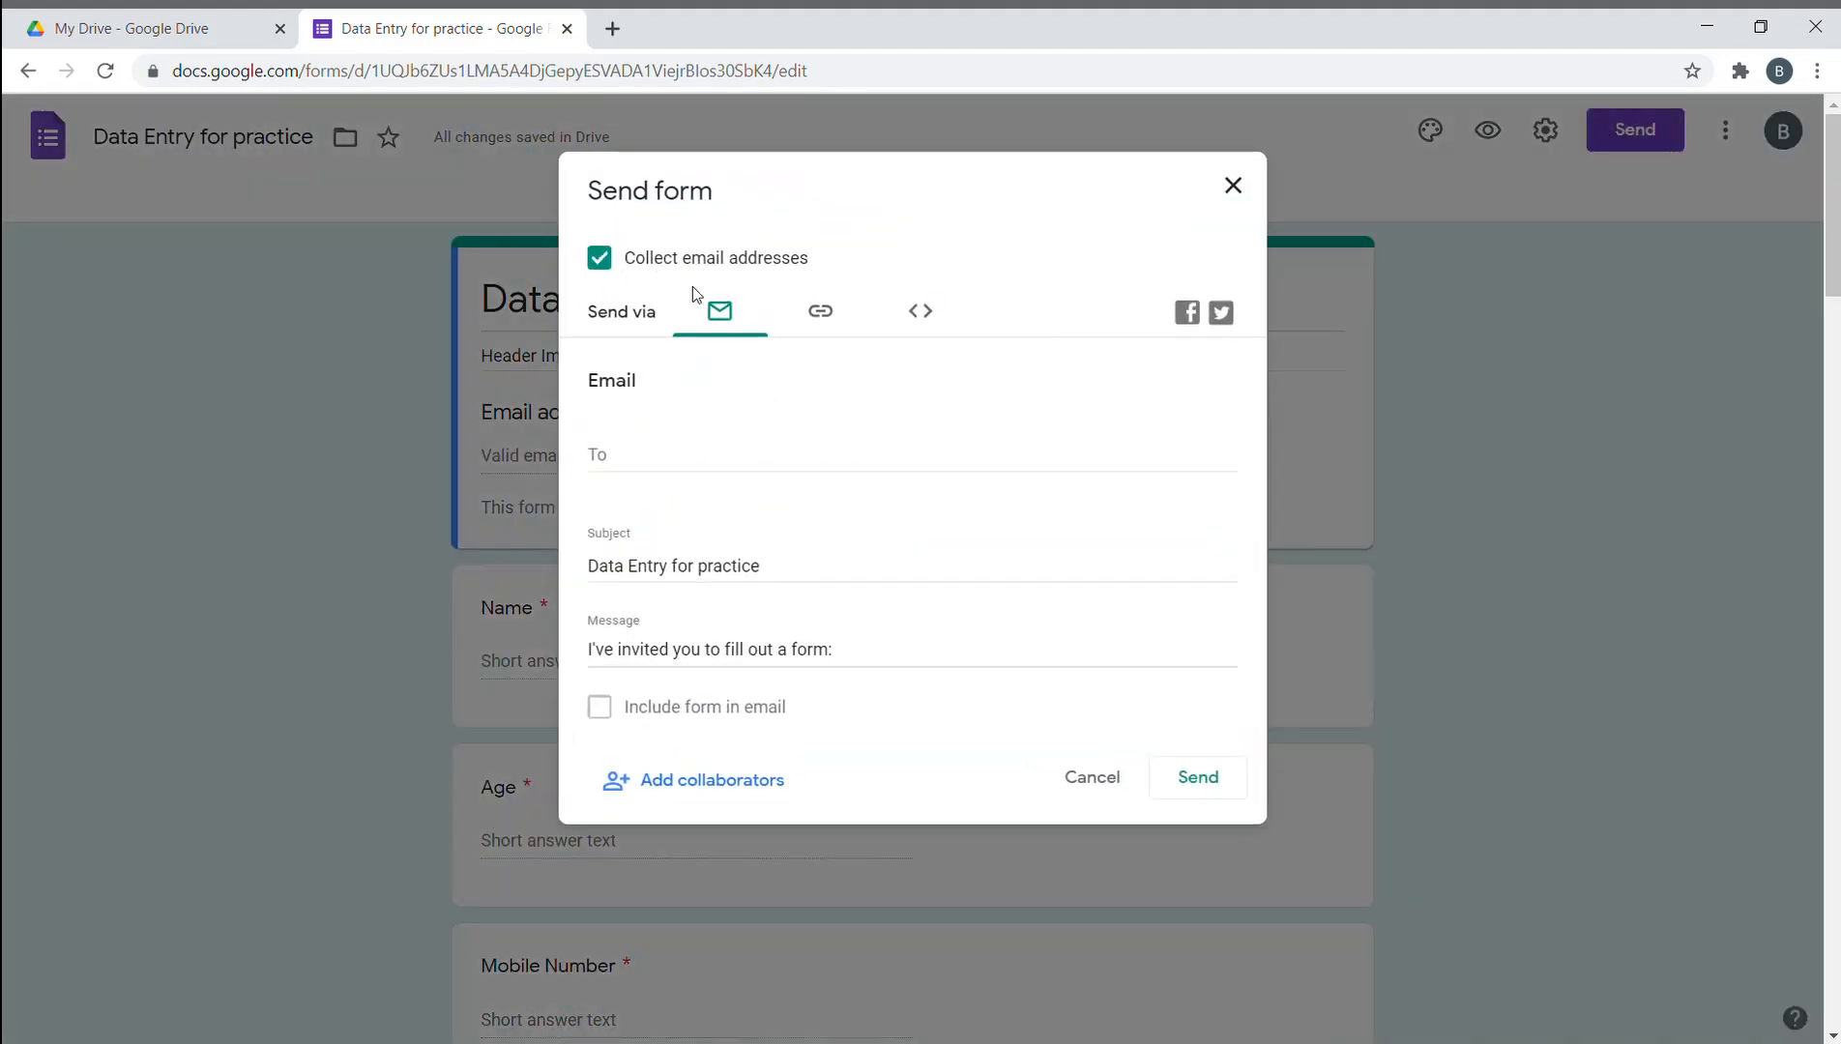
left_click(642, 459)
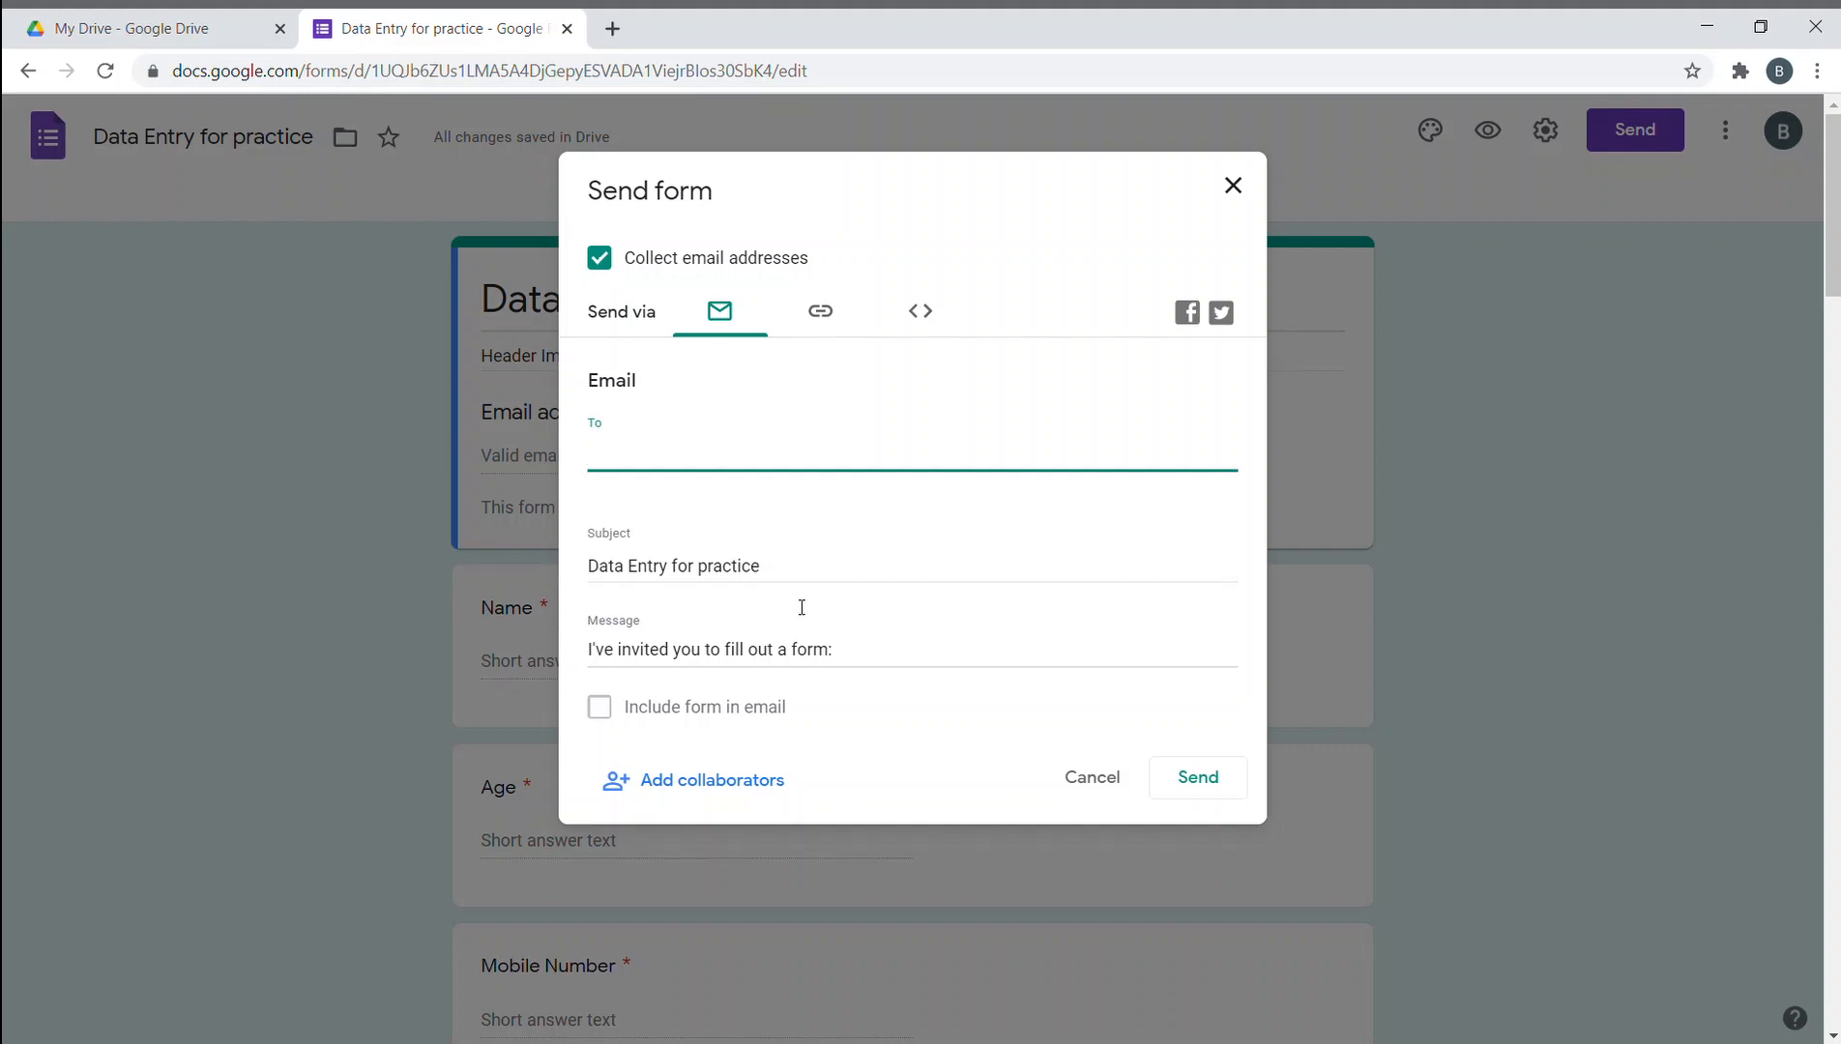
left_click(821, 316)
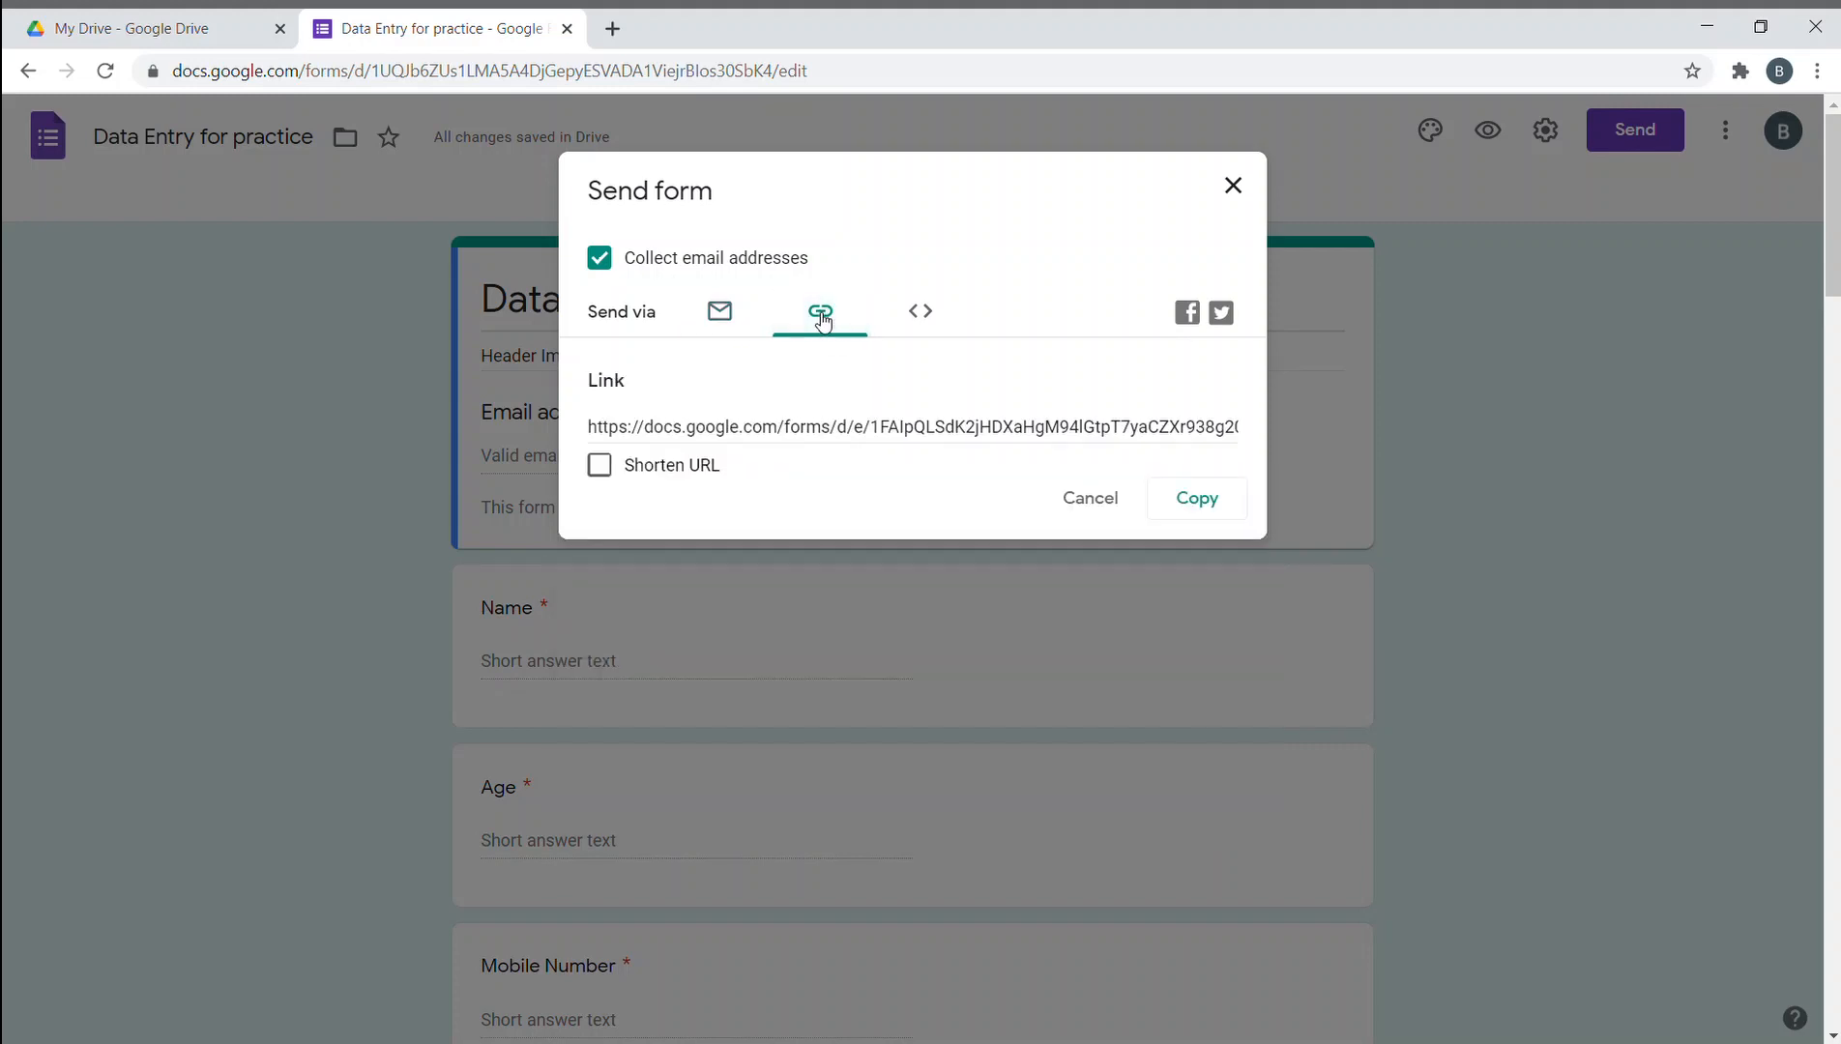
left_click(840, 428)
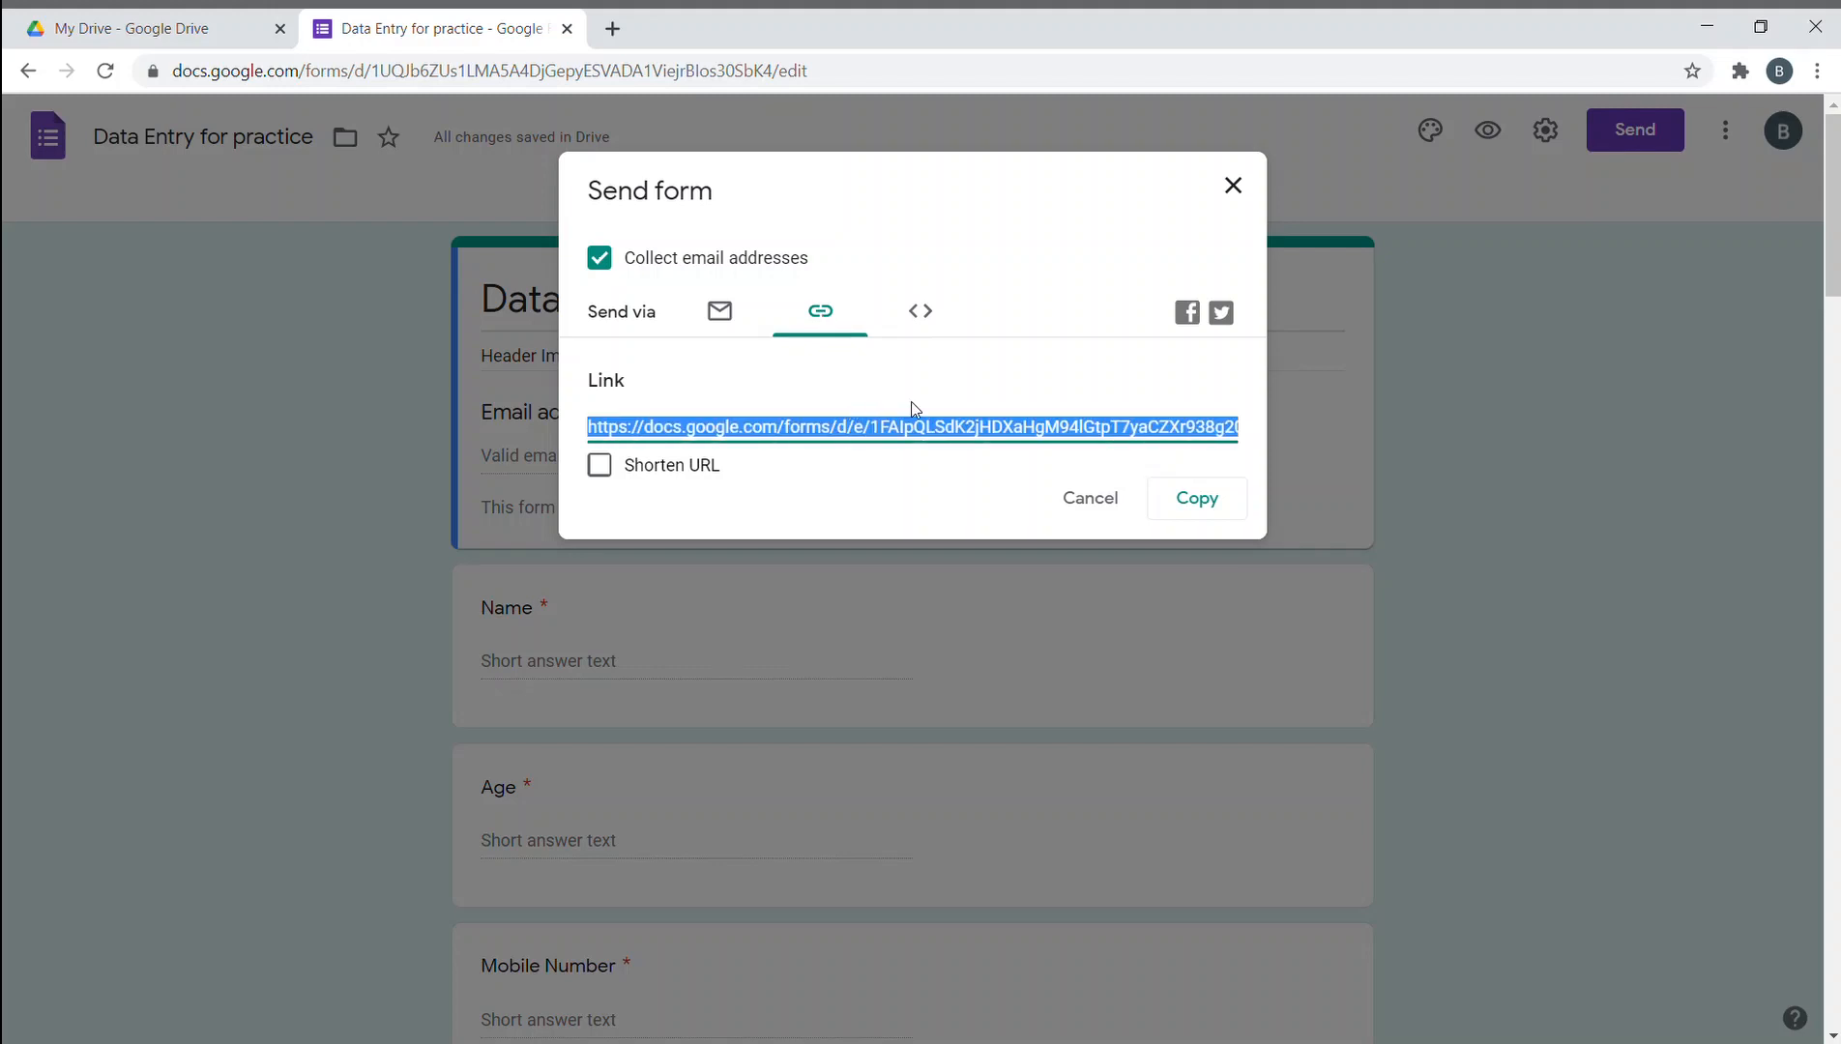
left_click(599, 467)
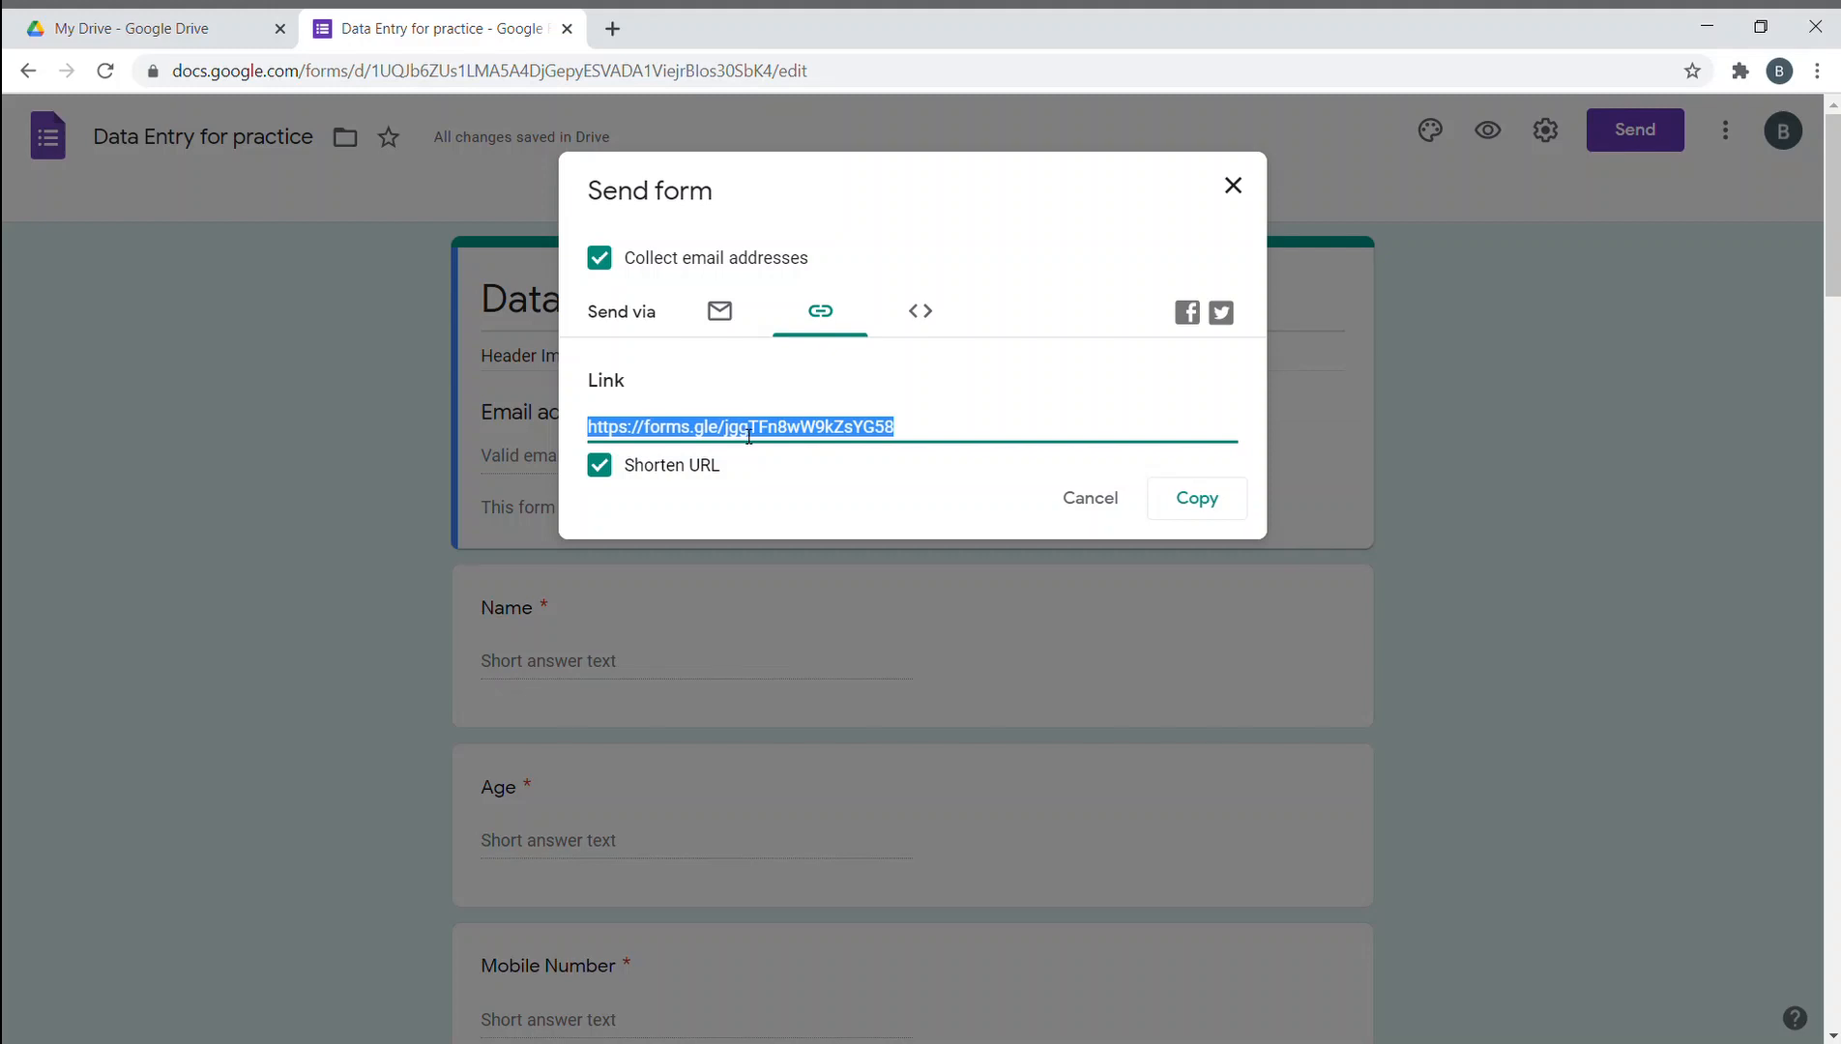
left_click(600, 465)
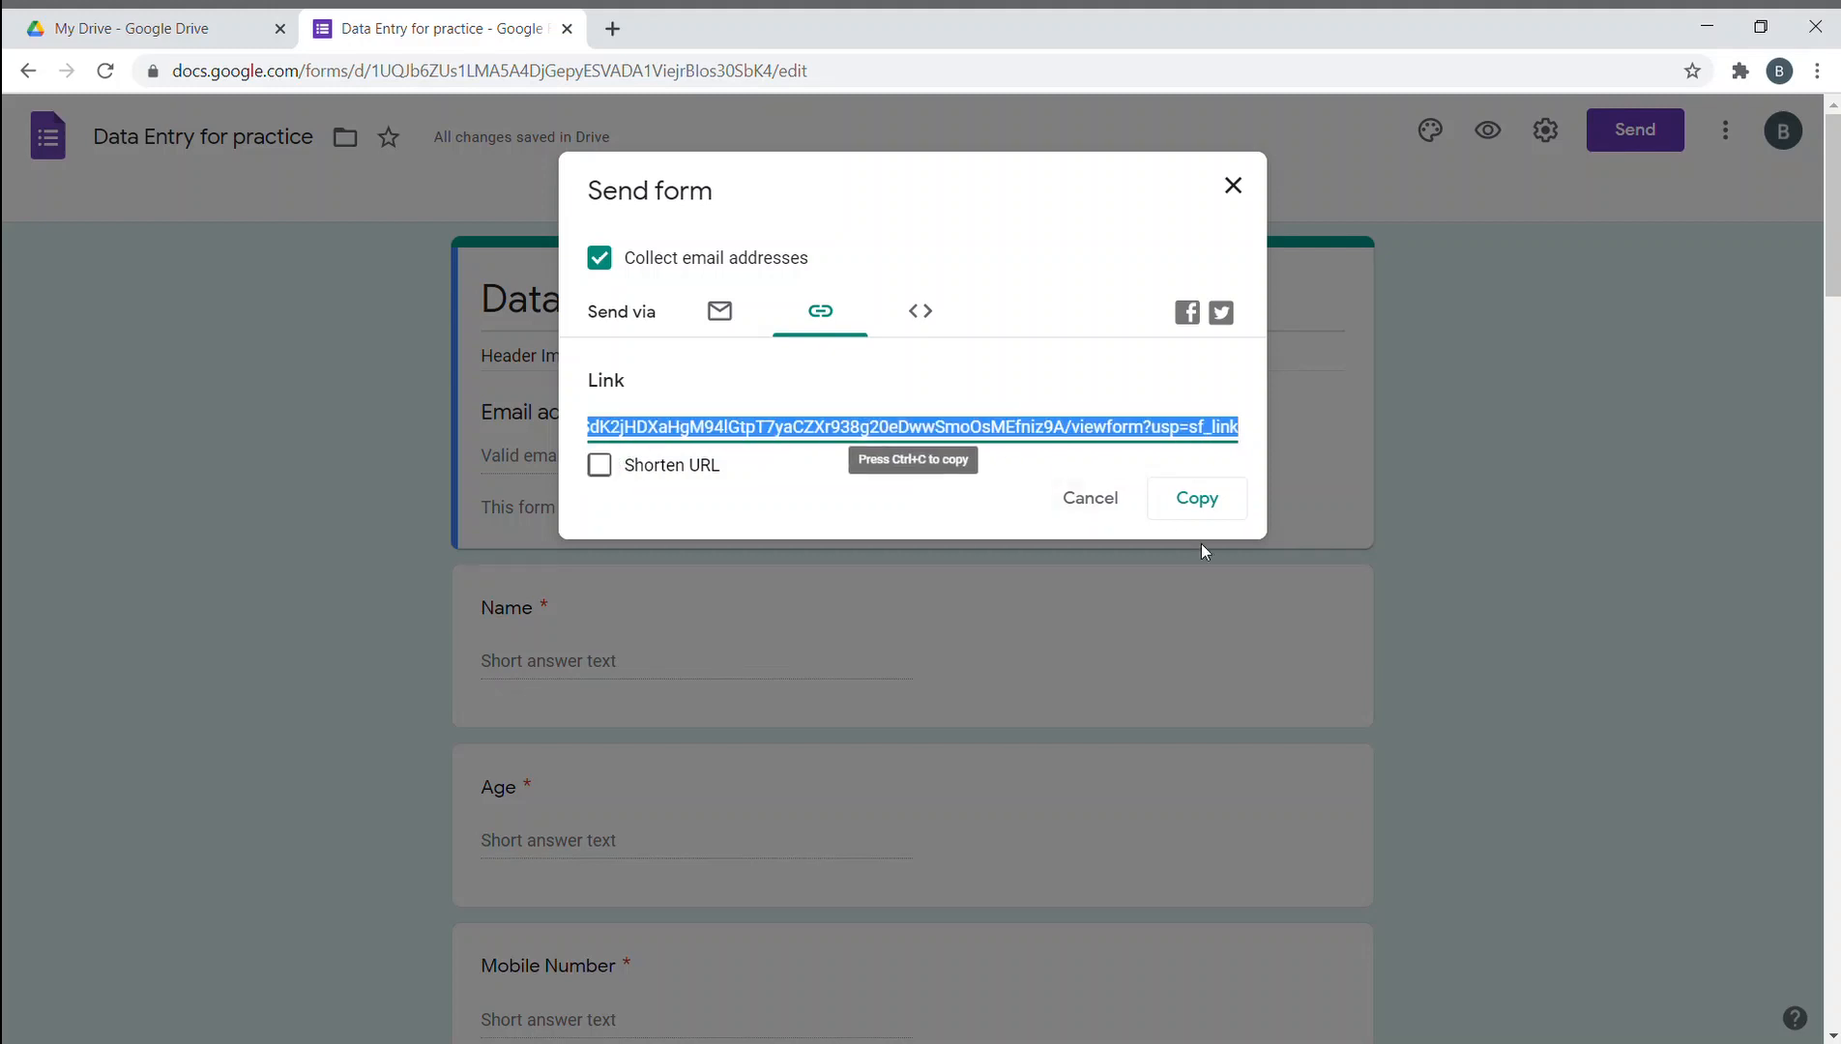
left_click(1221, 510)
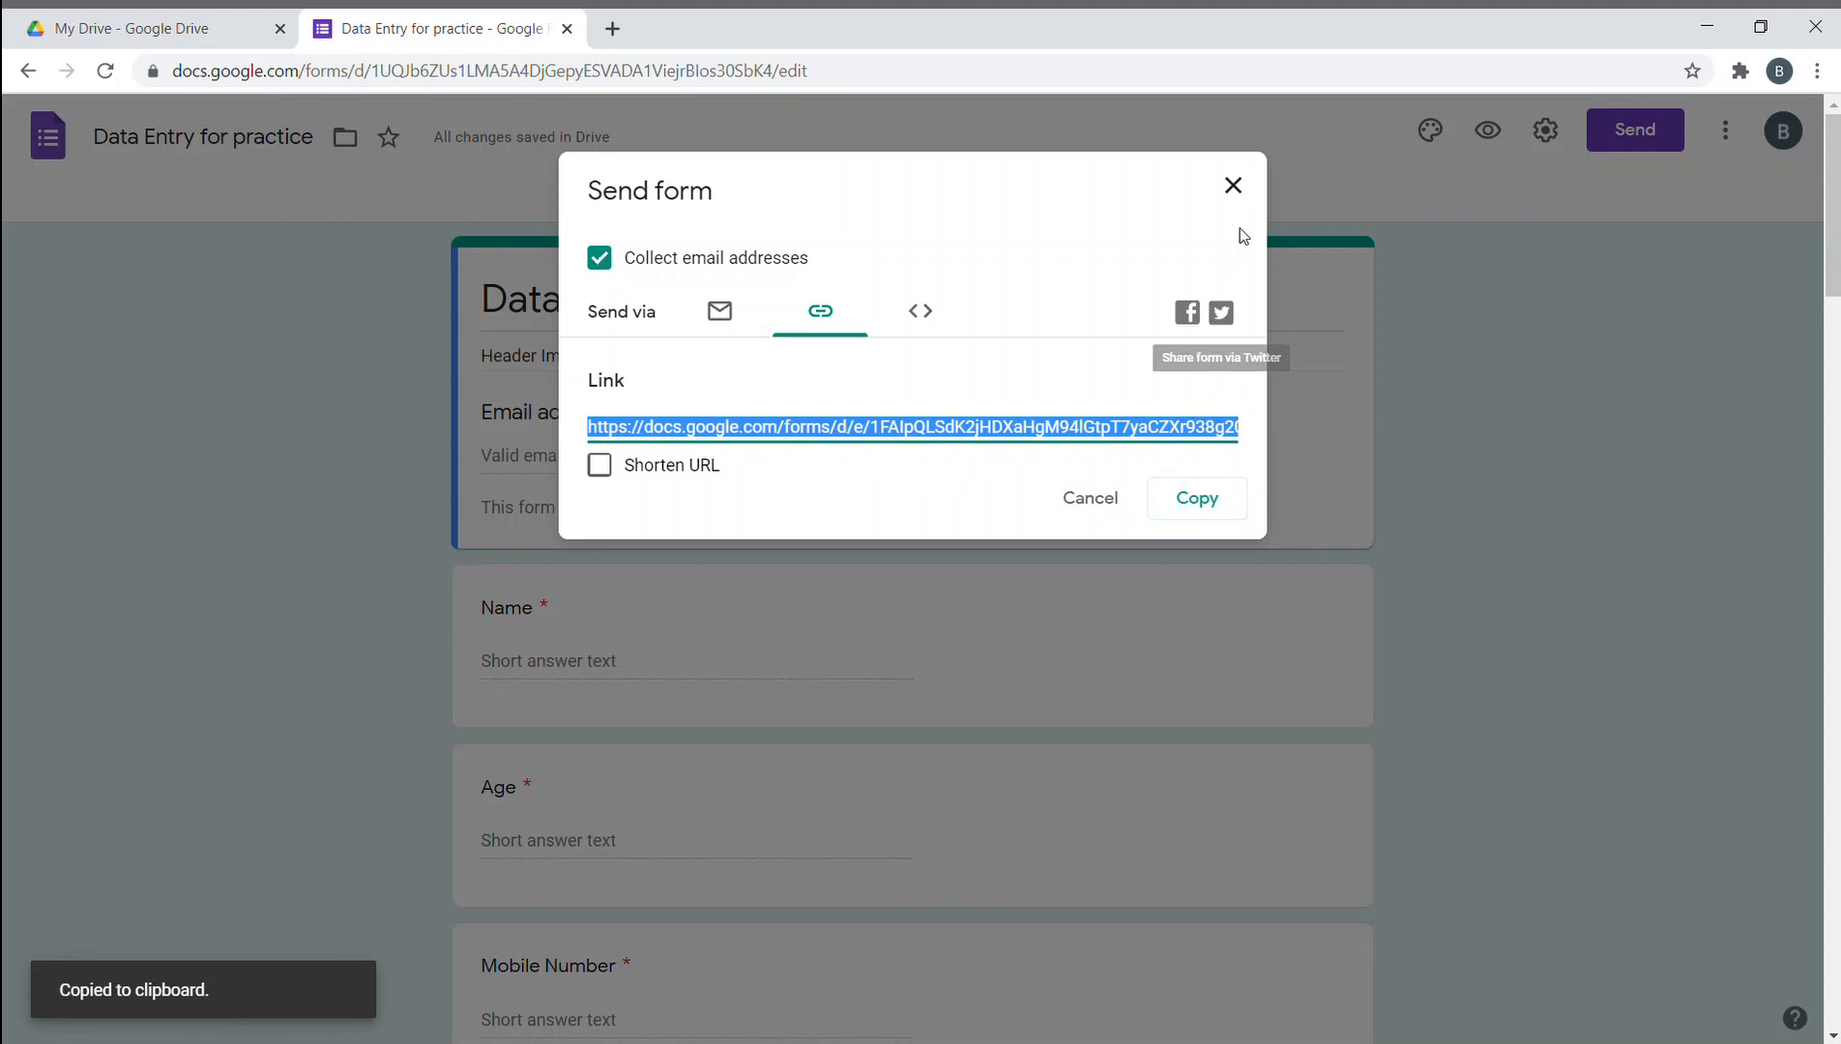
left_click(1232, 185)
left_click(612, 28)
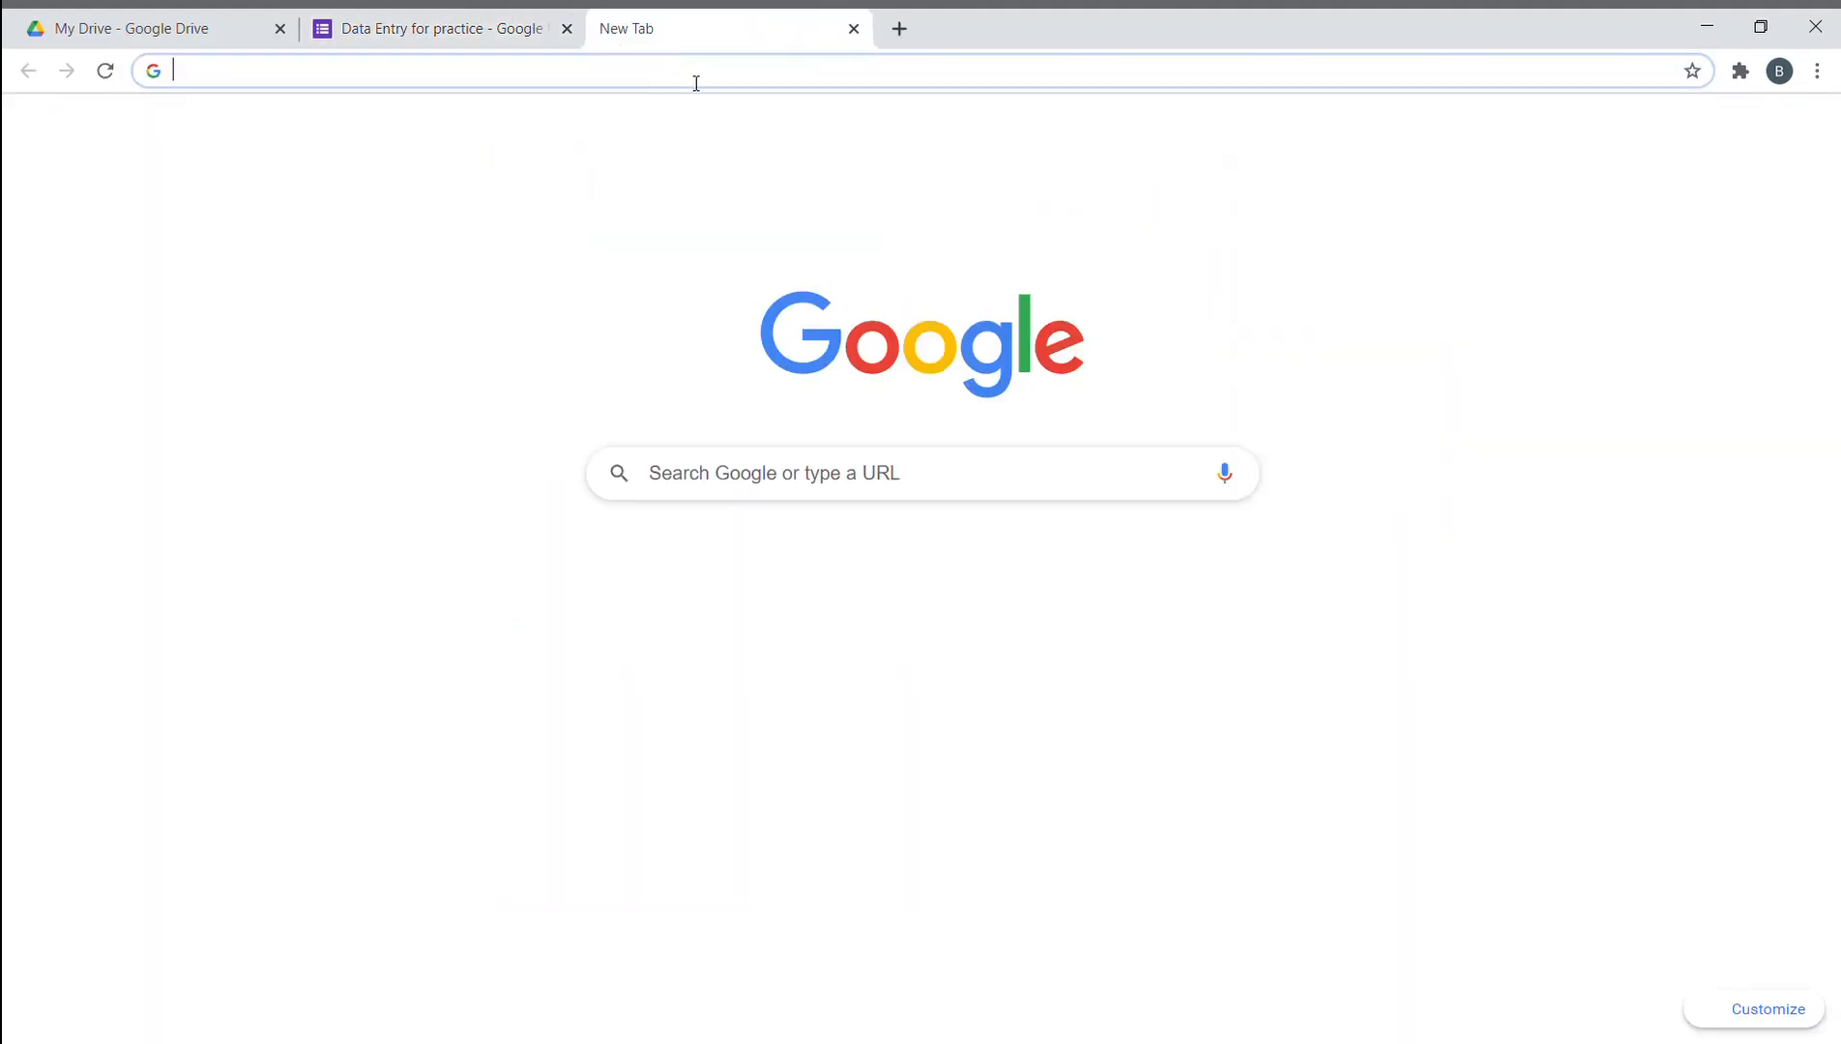
- Load bit.do, paste the form link and enter the custom name 'ahadform'
left_click(696, 83)
type("bit")
key("Return")
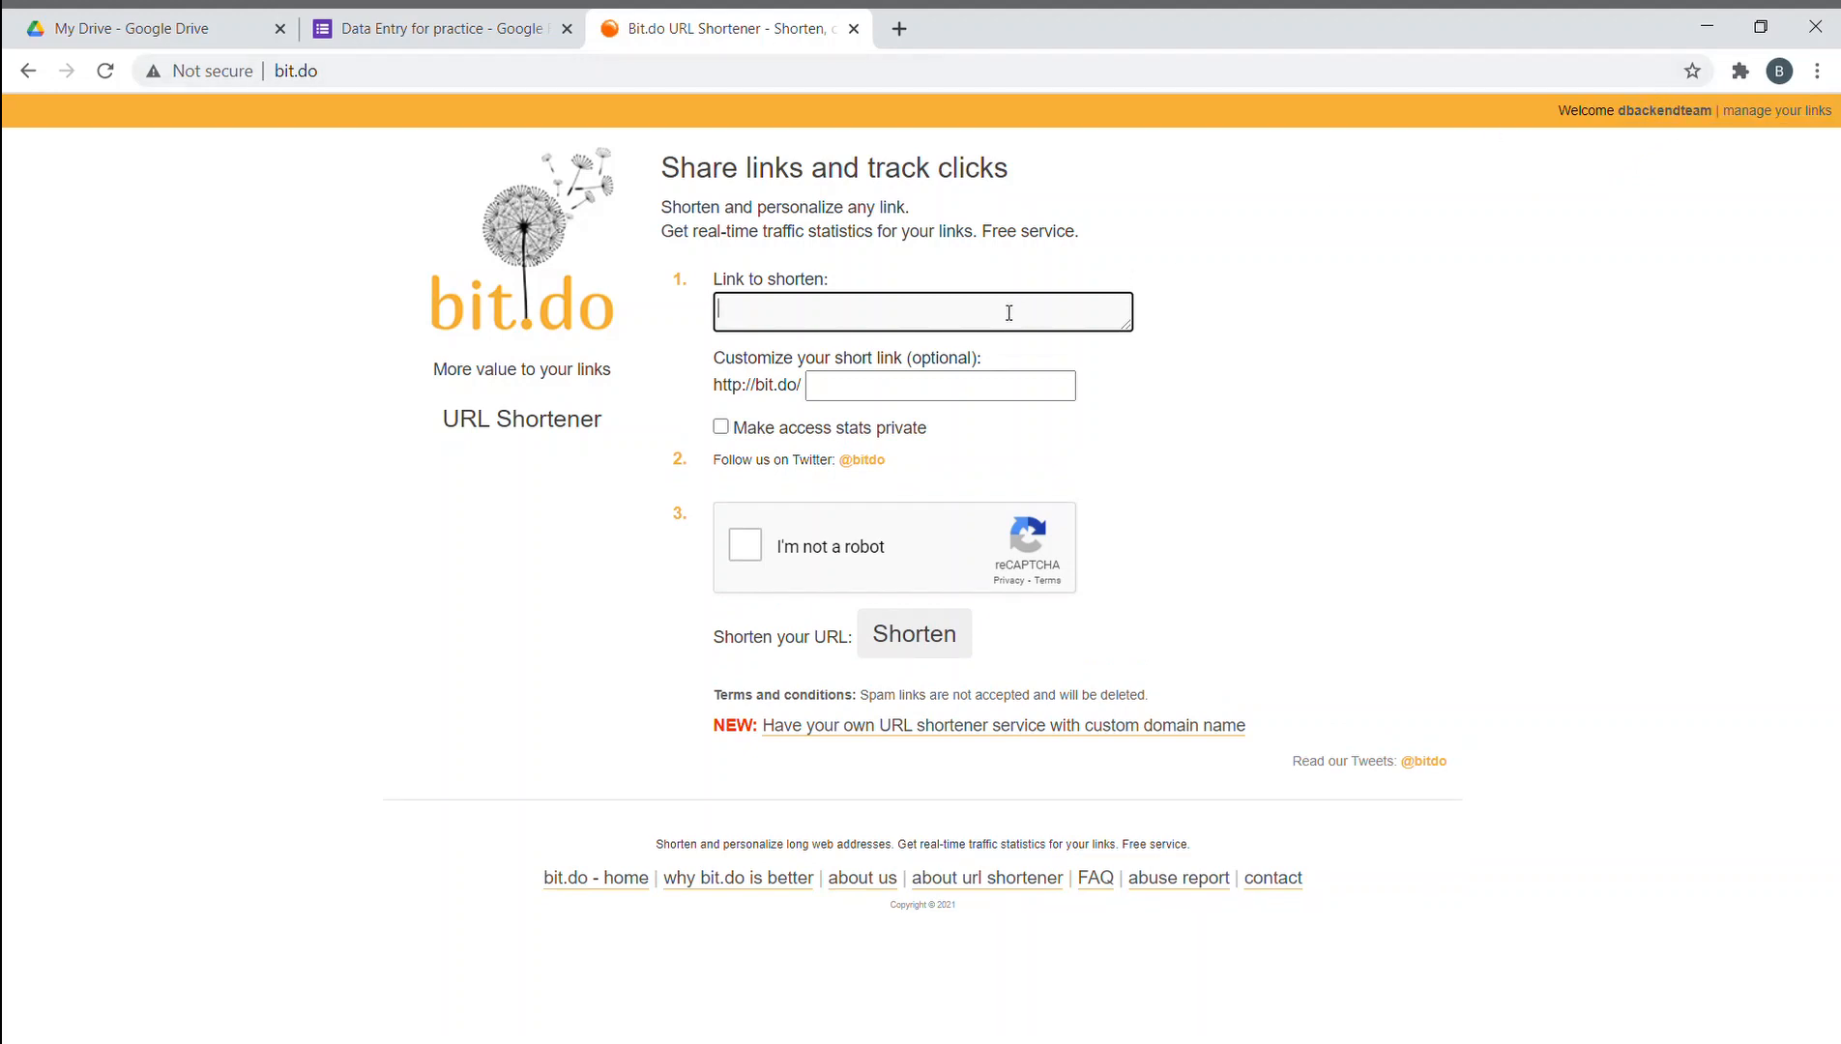
key("ctrl+v")
left_click(996, 433)
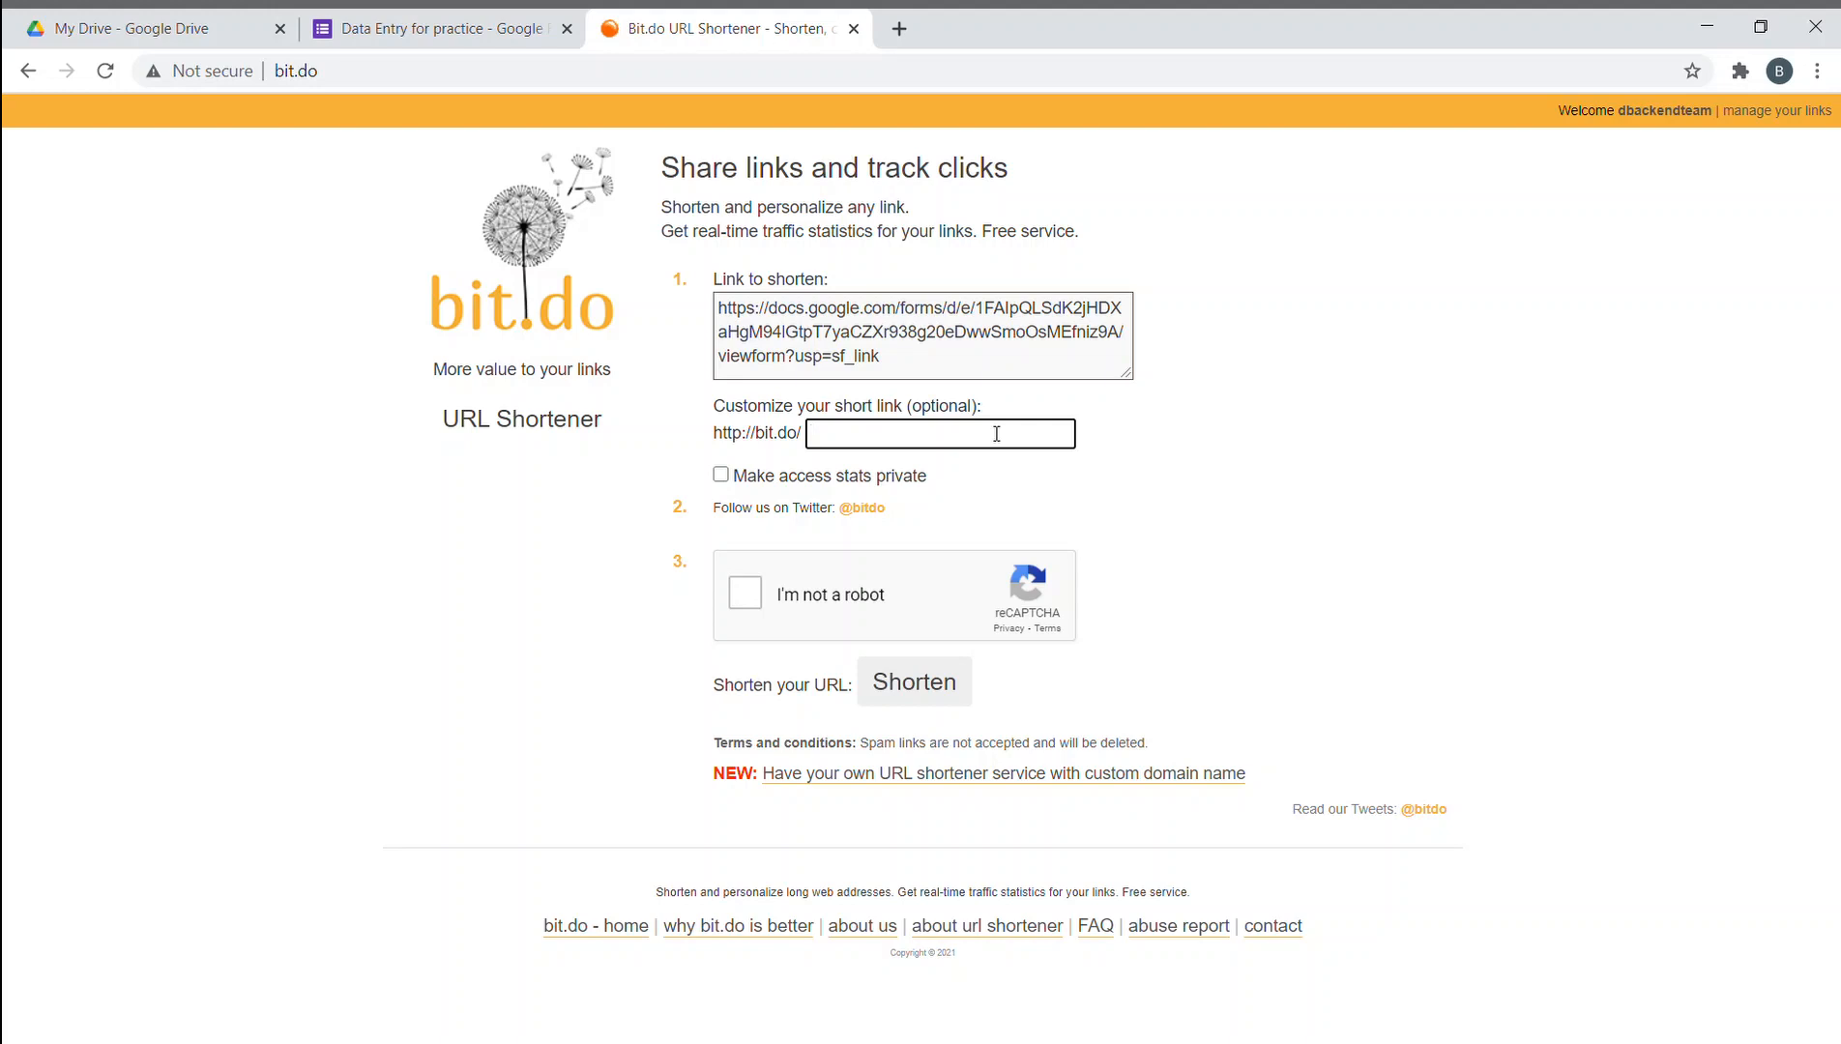
type("ahadform")
- Pass the reCAPTCHA bus and bicycle challenges, create bit.do/ahadform, then open a new tab
left_click(745, 593)
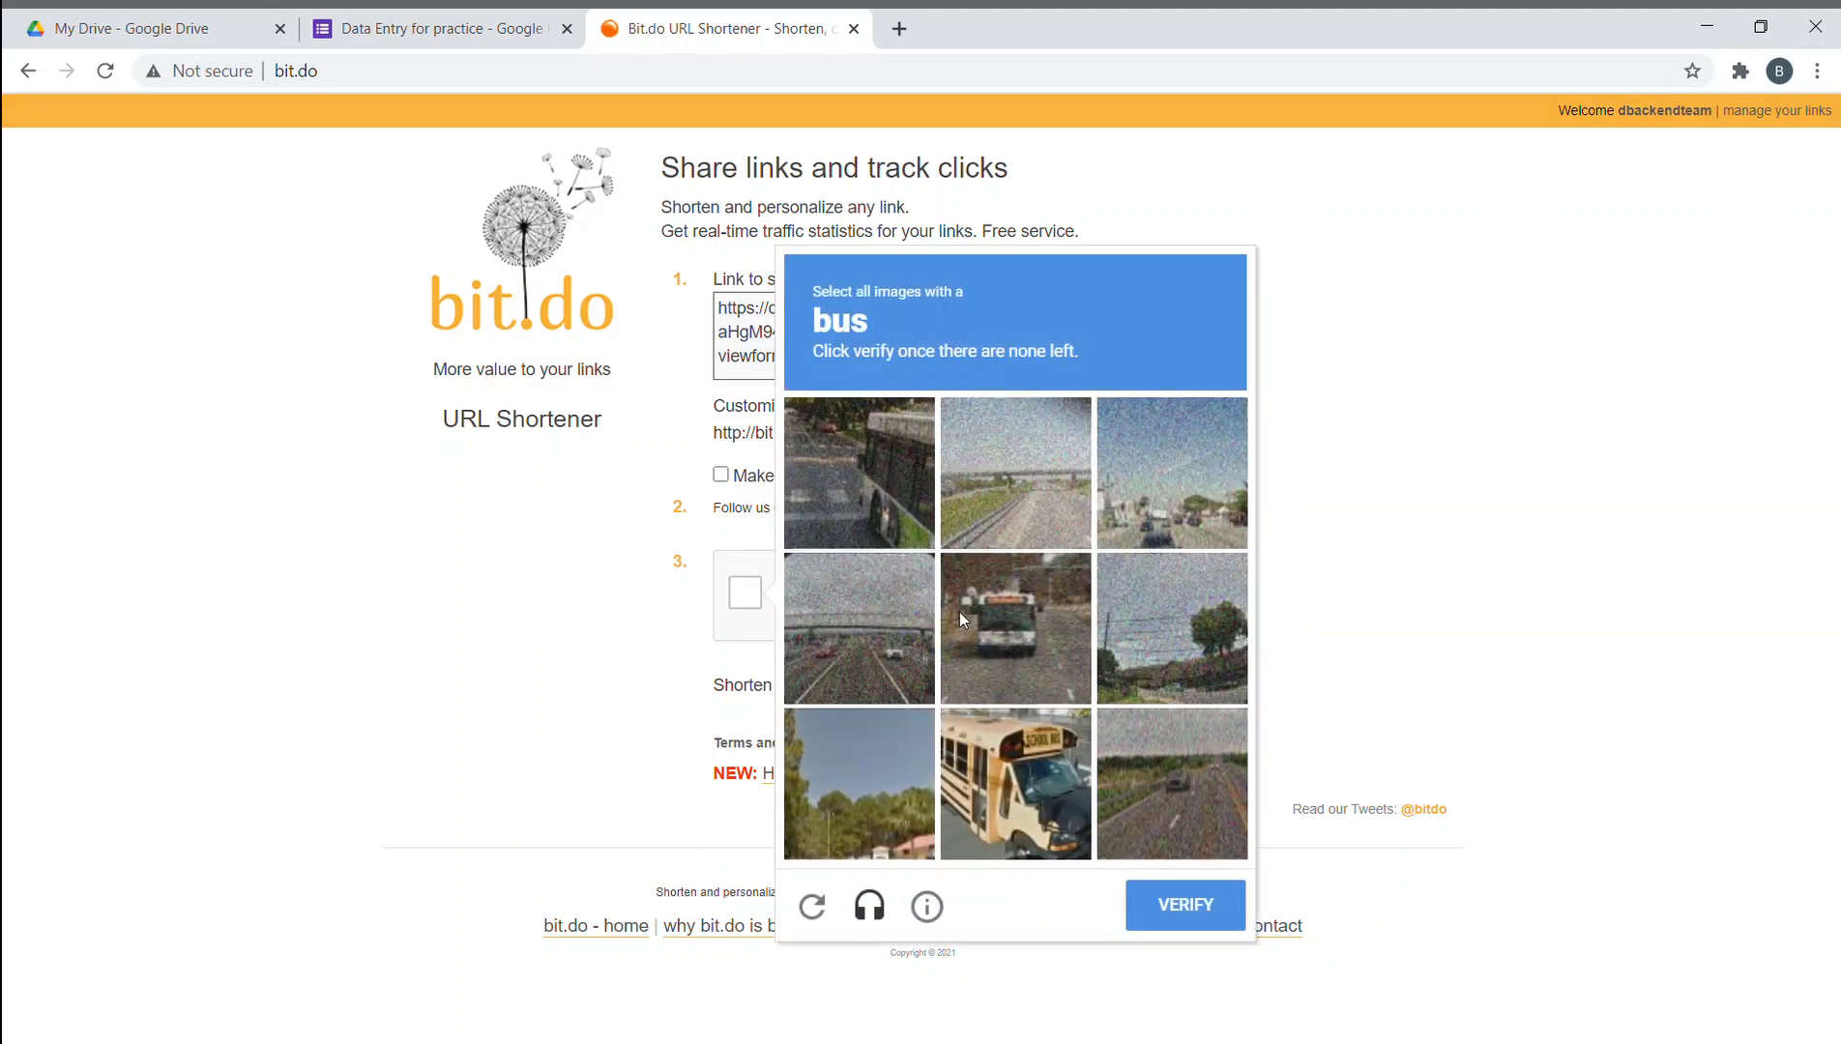
left_click(943, 628)
left_click(833, 481)
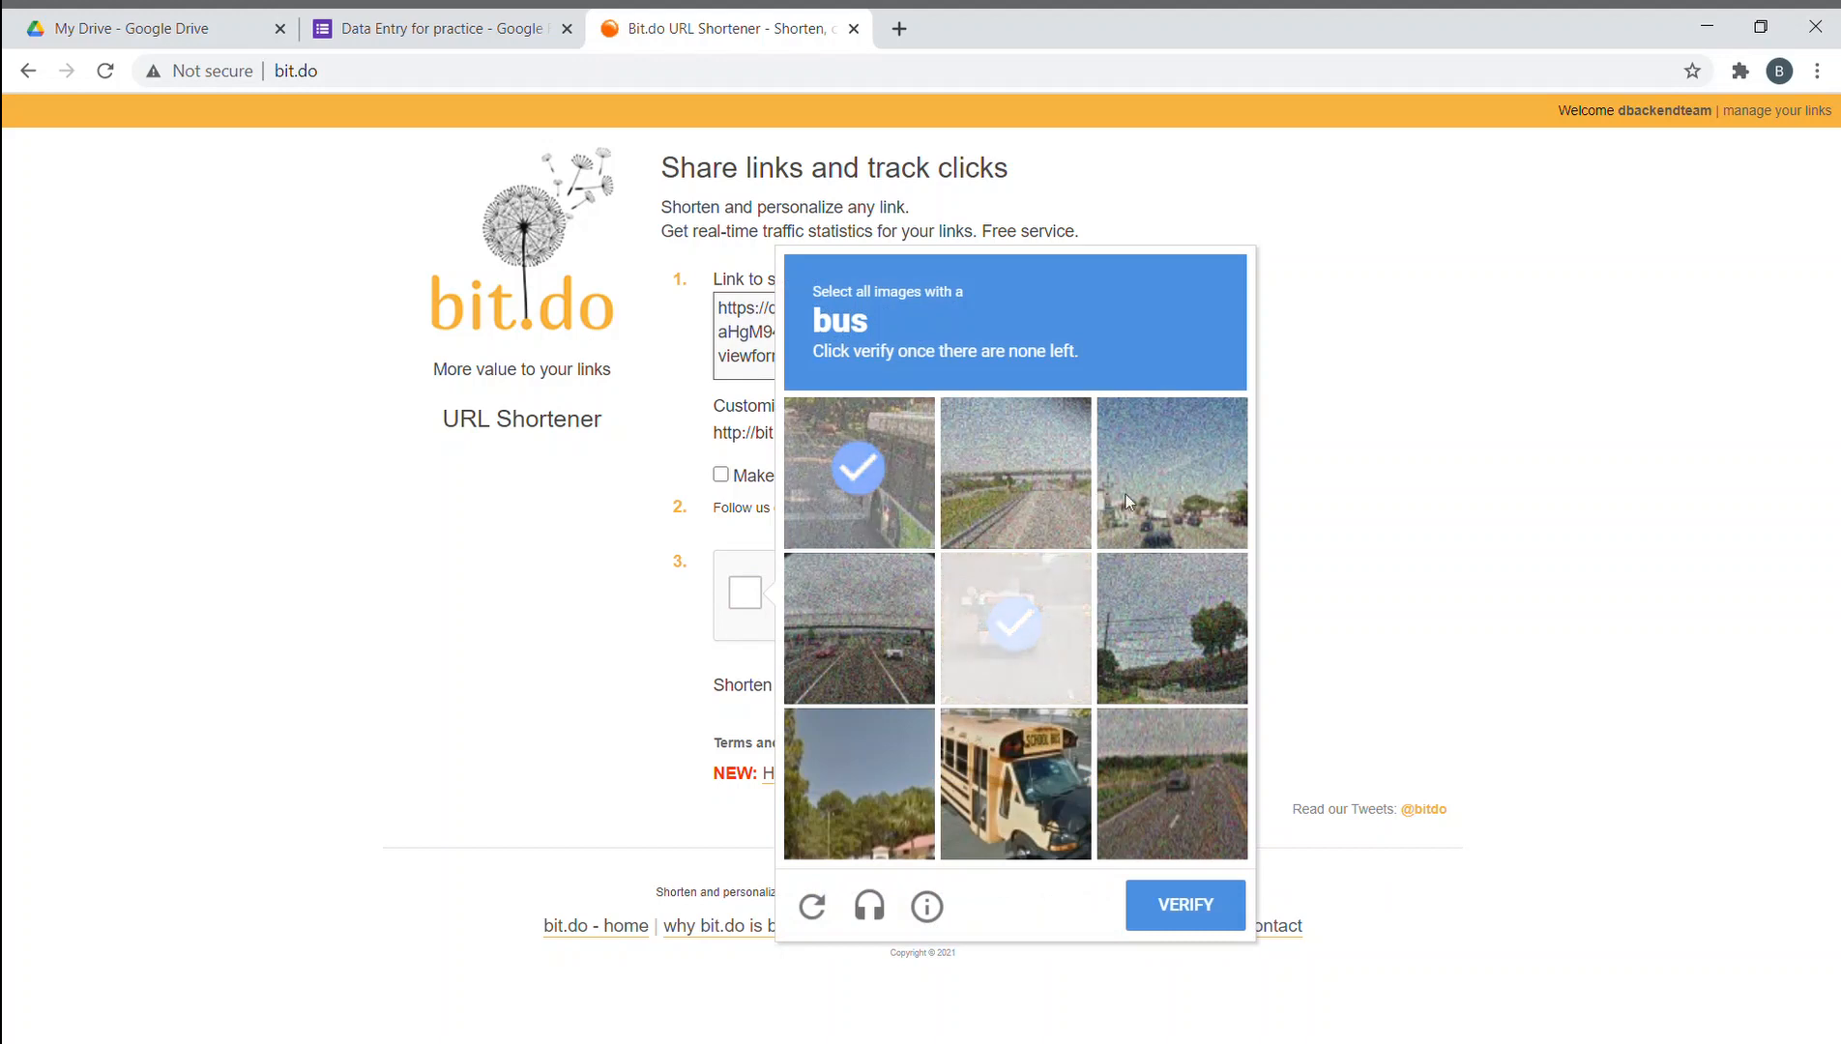
left_click(1127, 495)
left_click(1050, 765)
left_click(1048, 652)
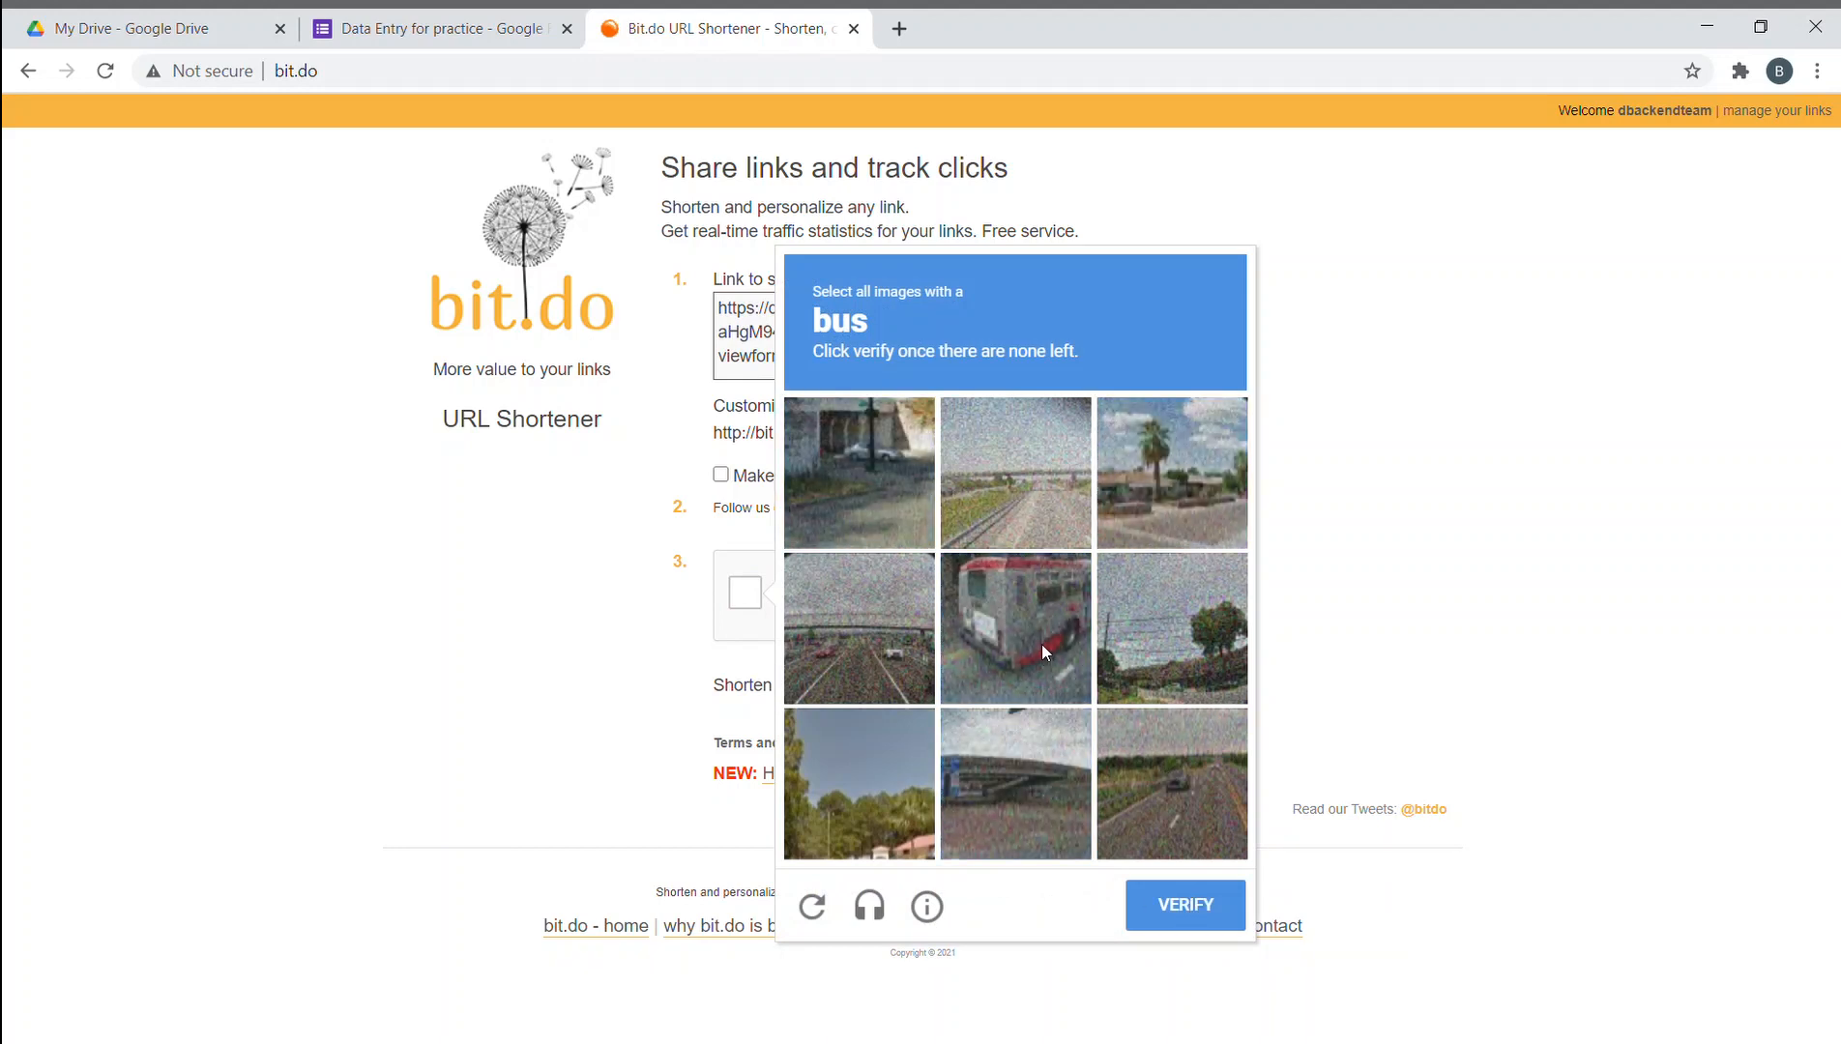
left_click(1040, 640)
left_click(1216, 915)
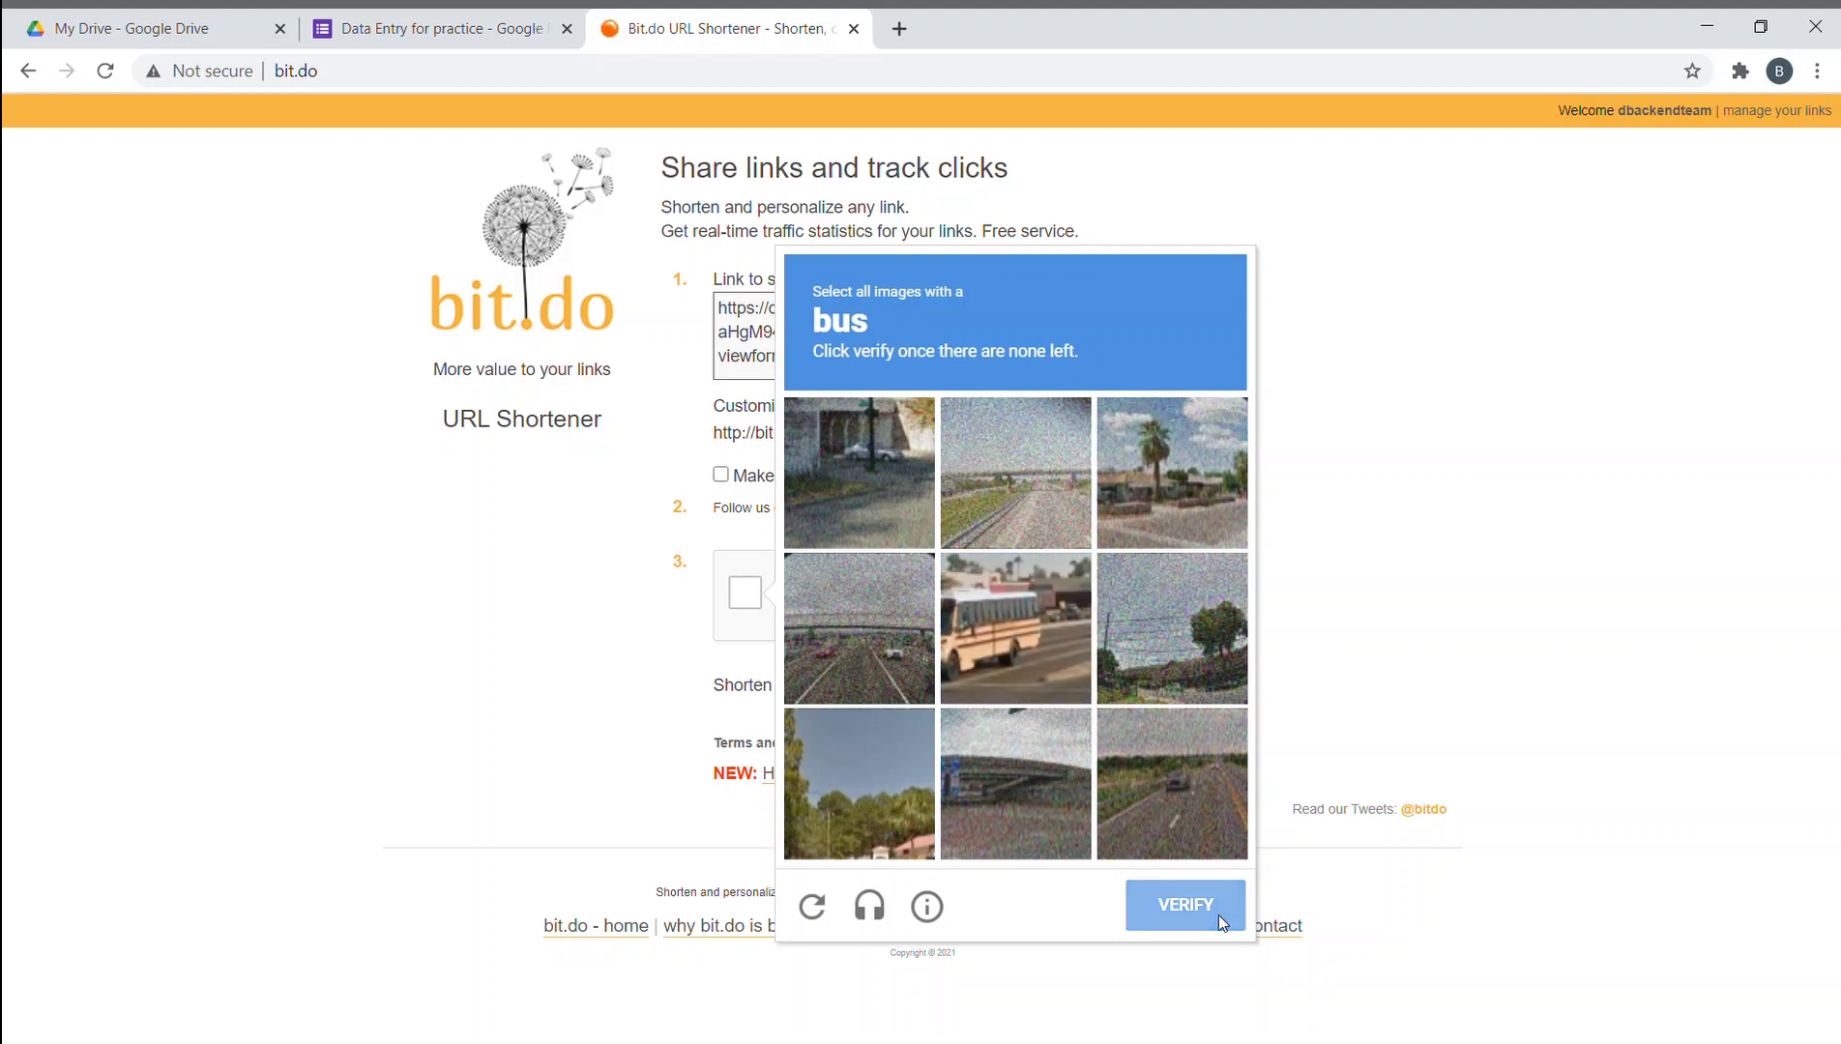
left_click(1017, 798)
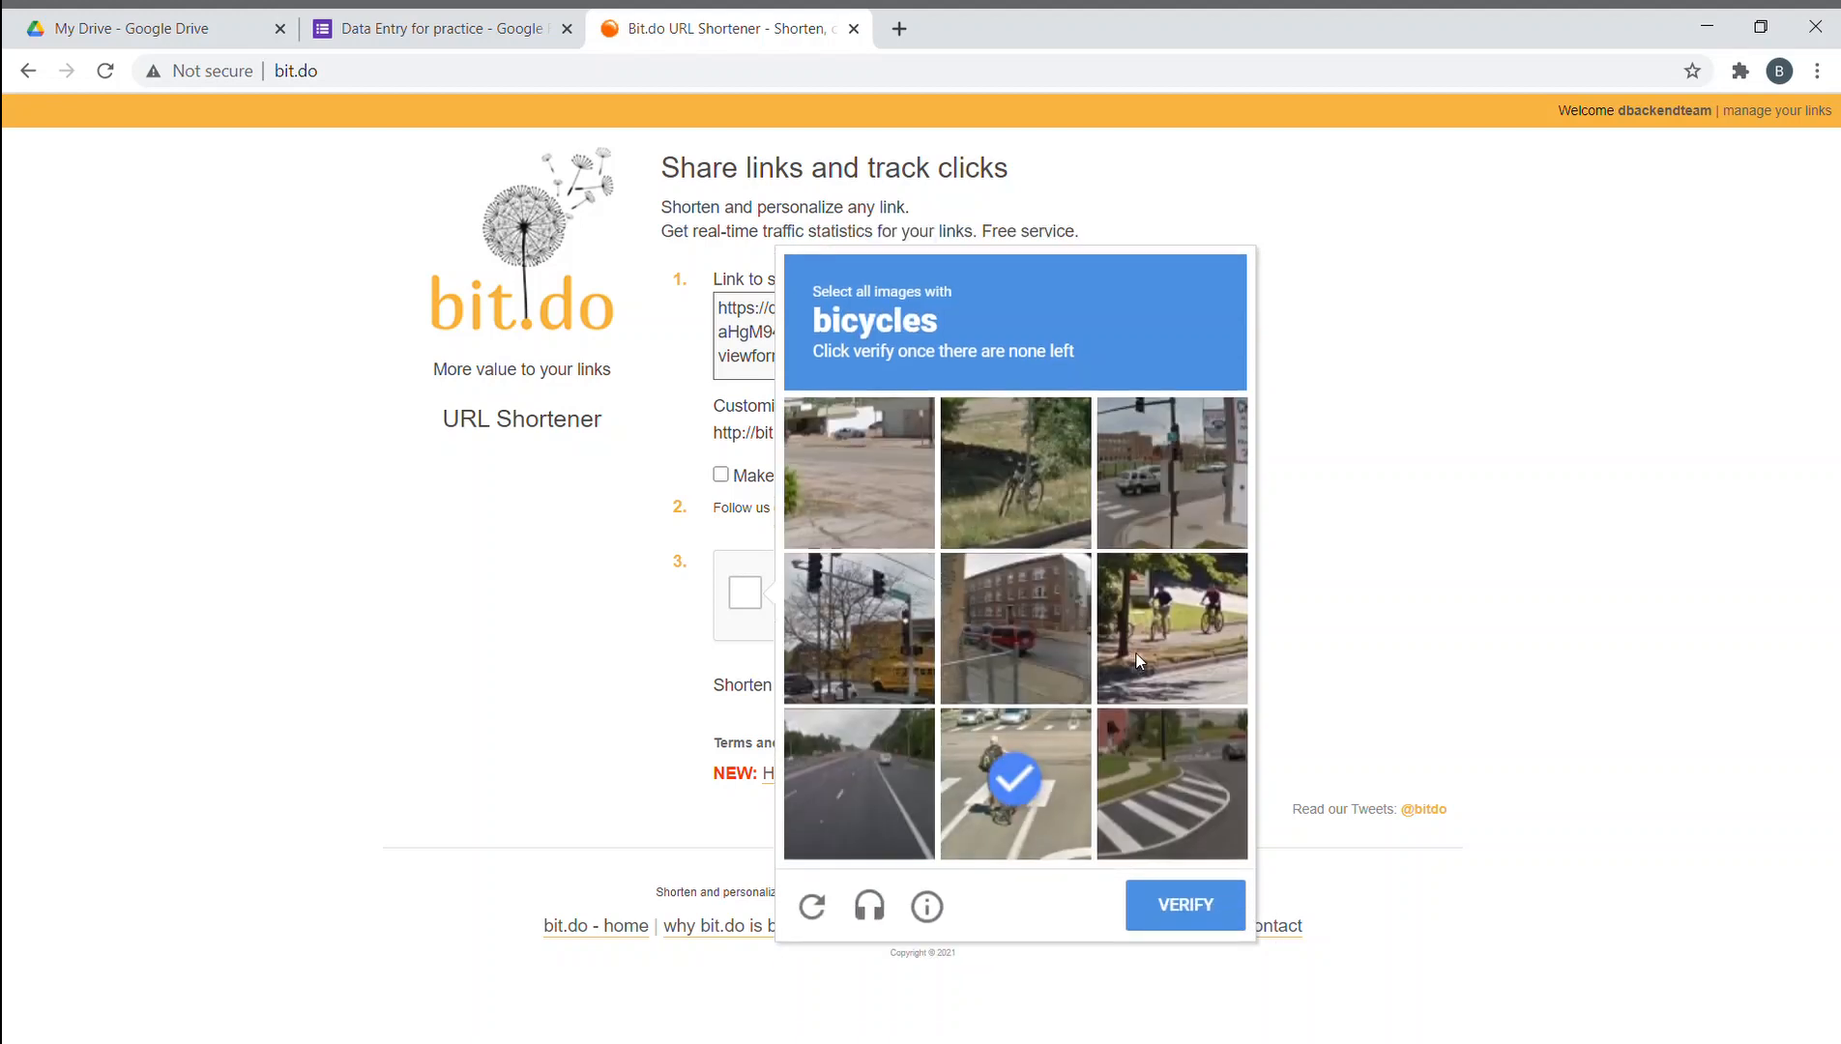
left_click(1170, 624)
left_click(1015, 472)
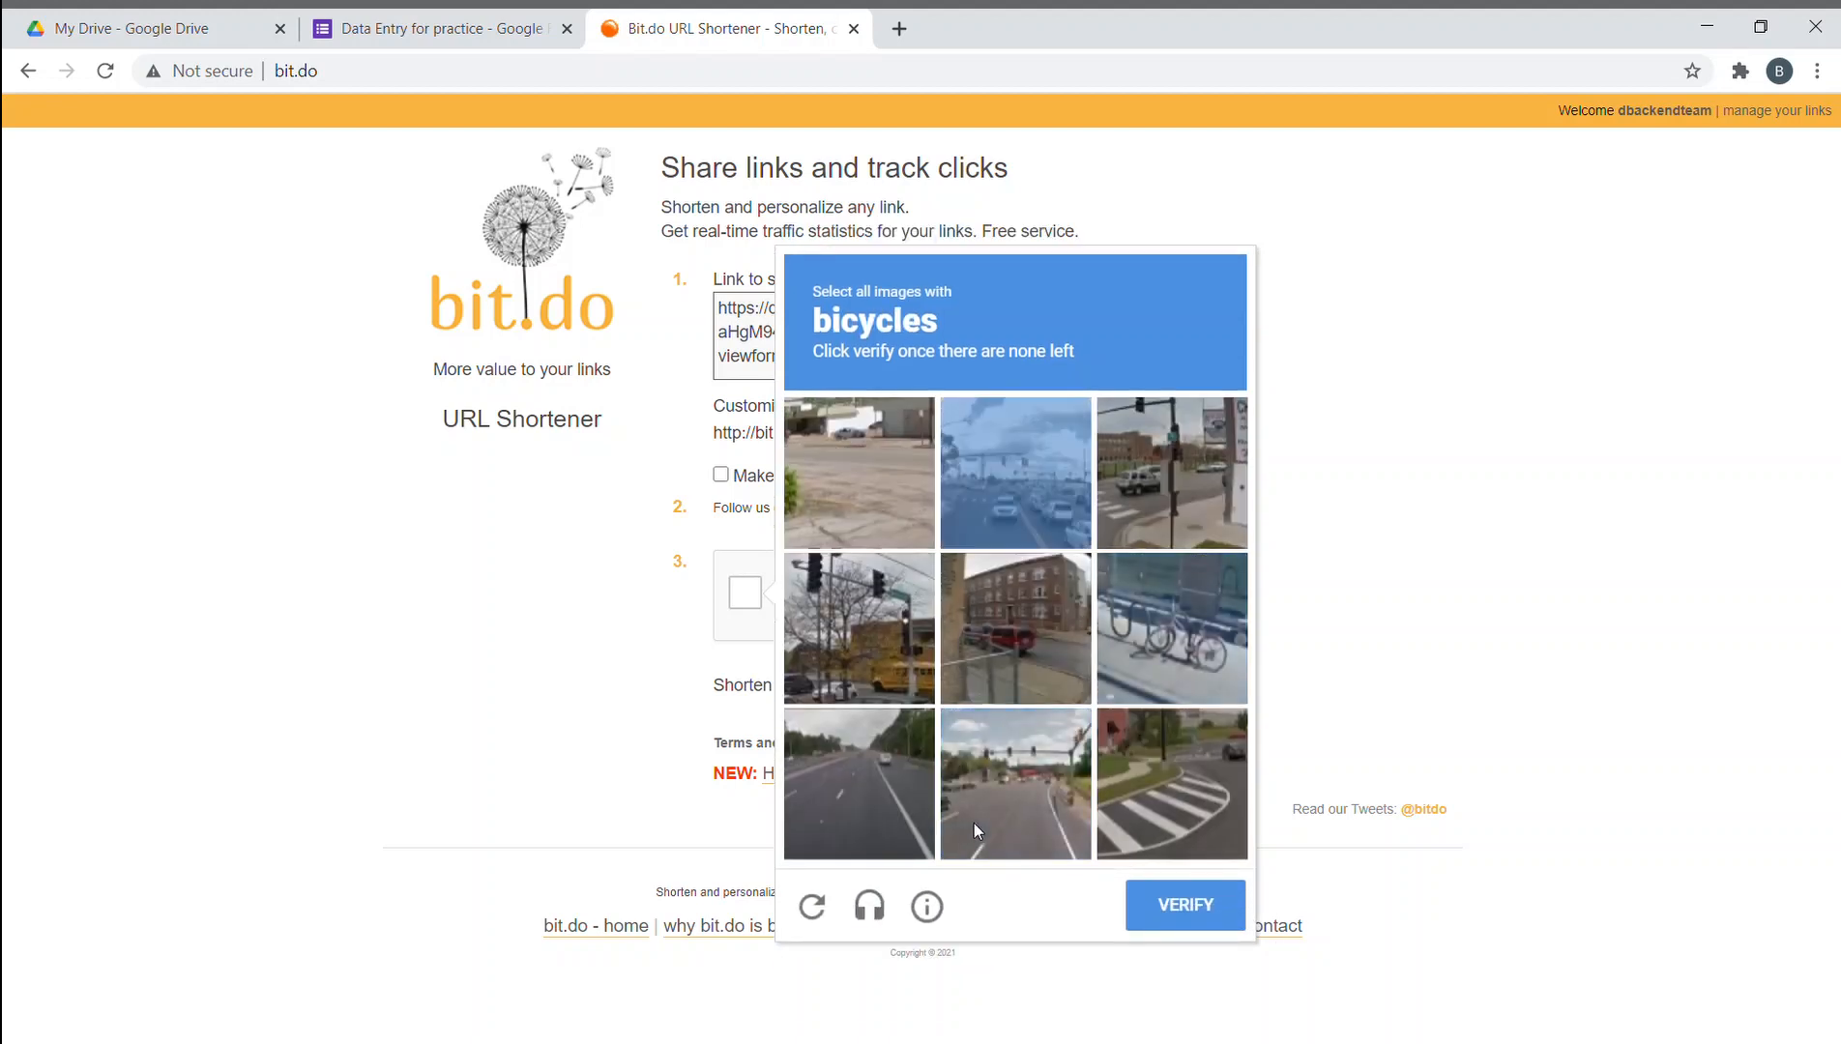
left_click(1113, 669)
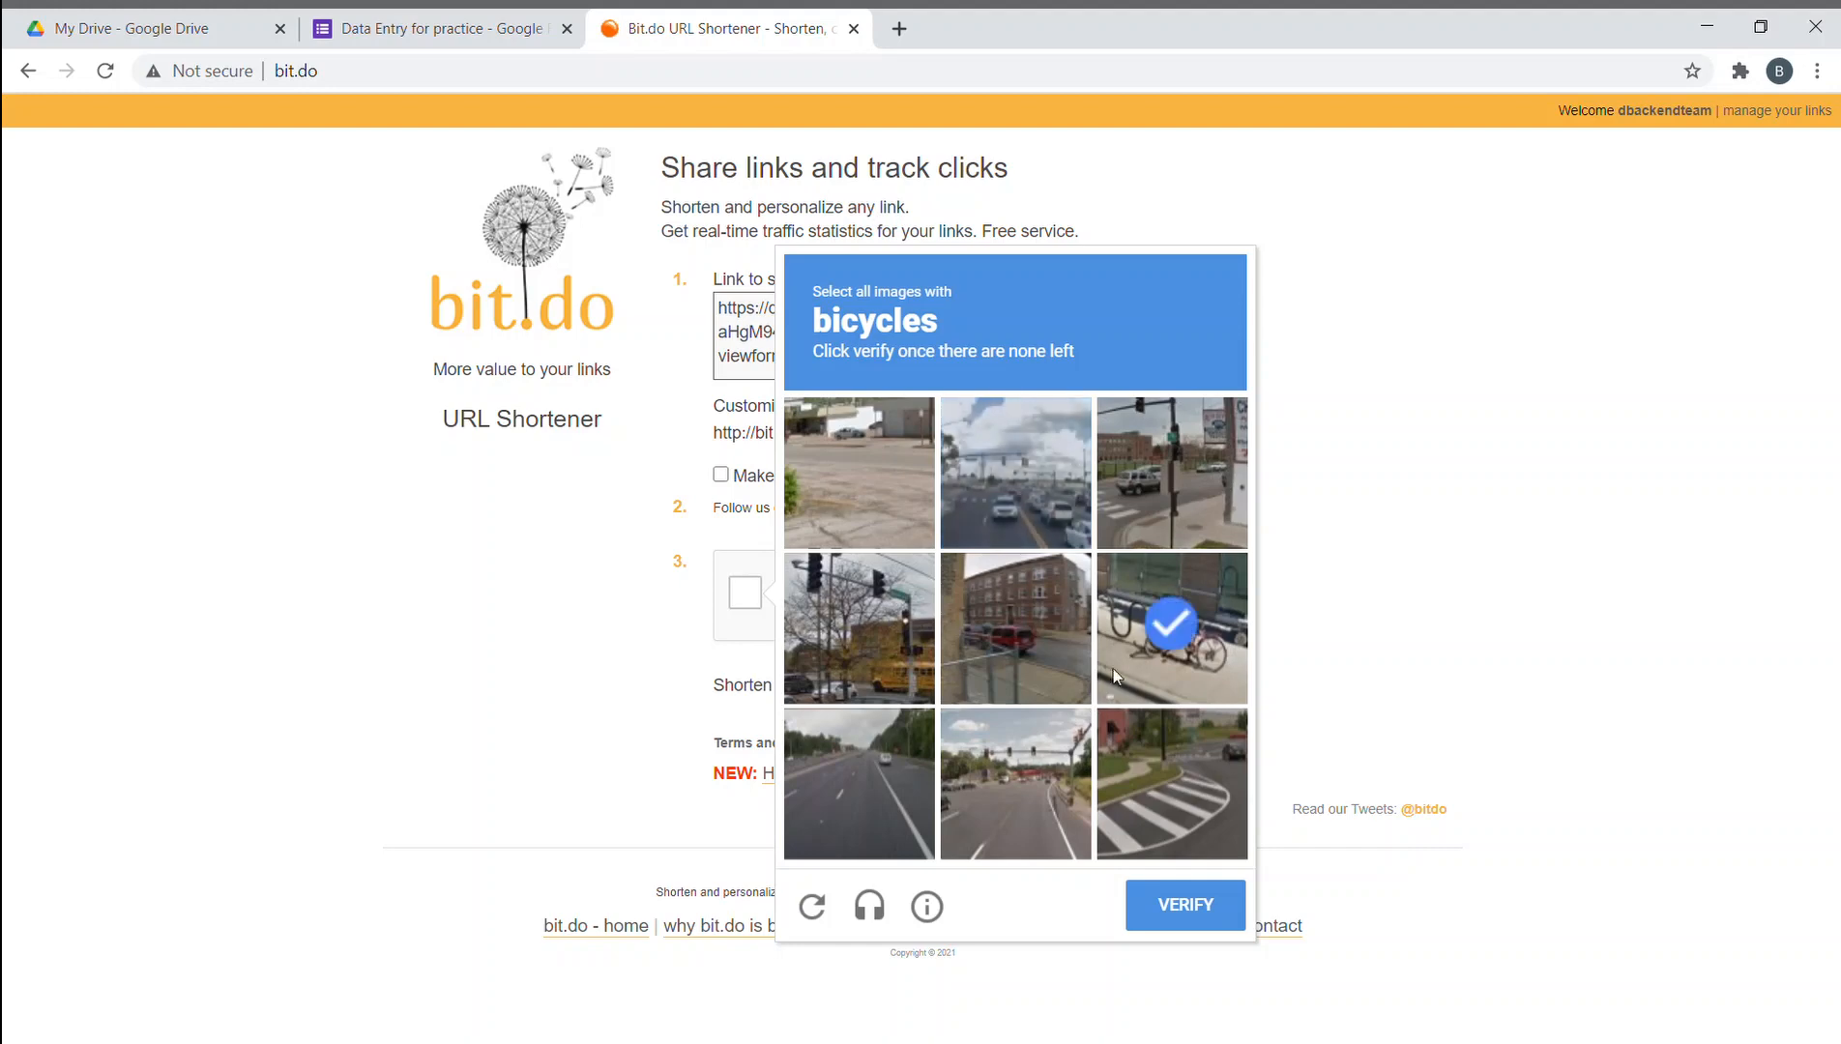
left_click(1191, 904)
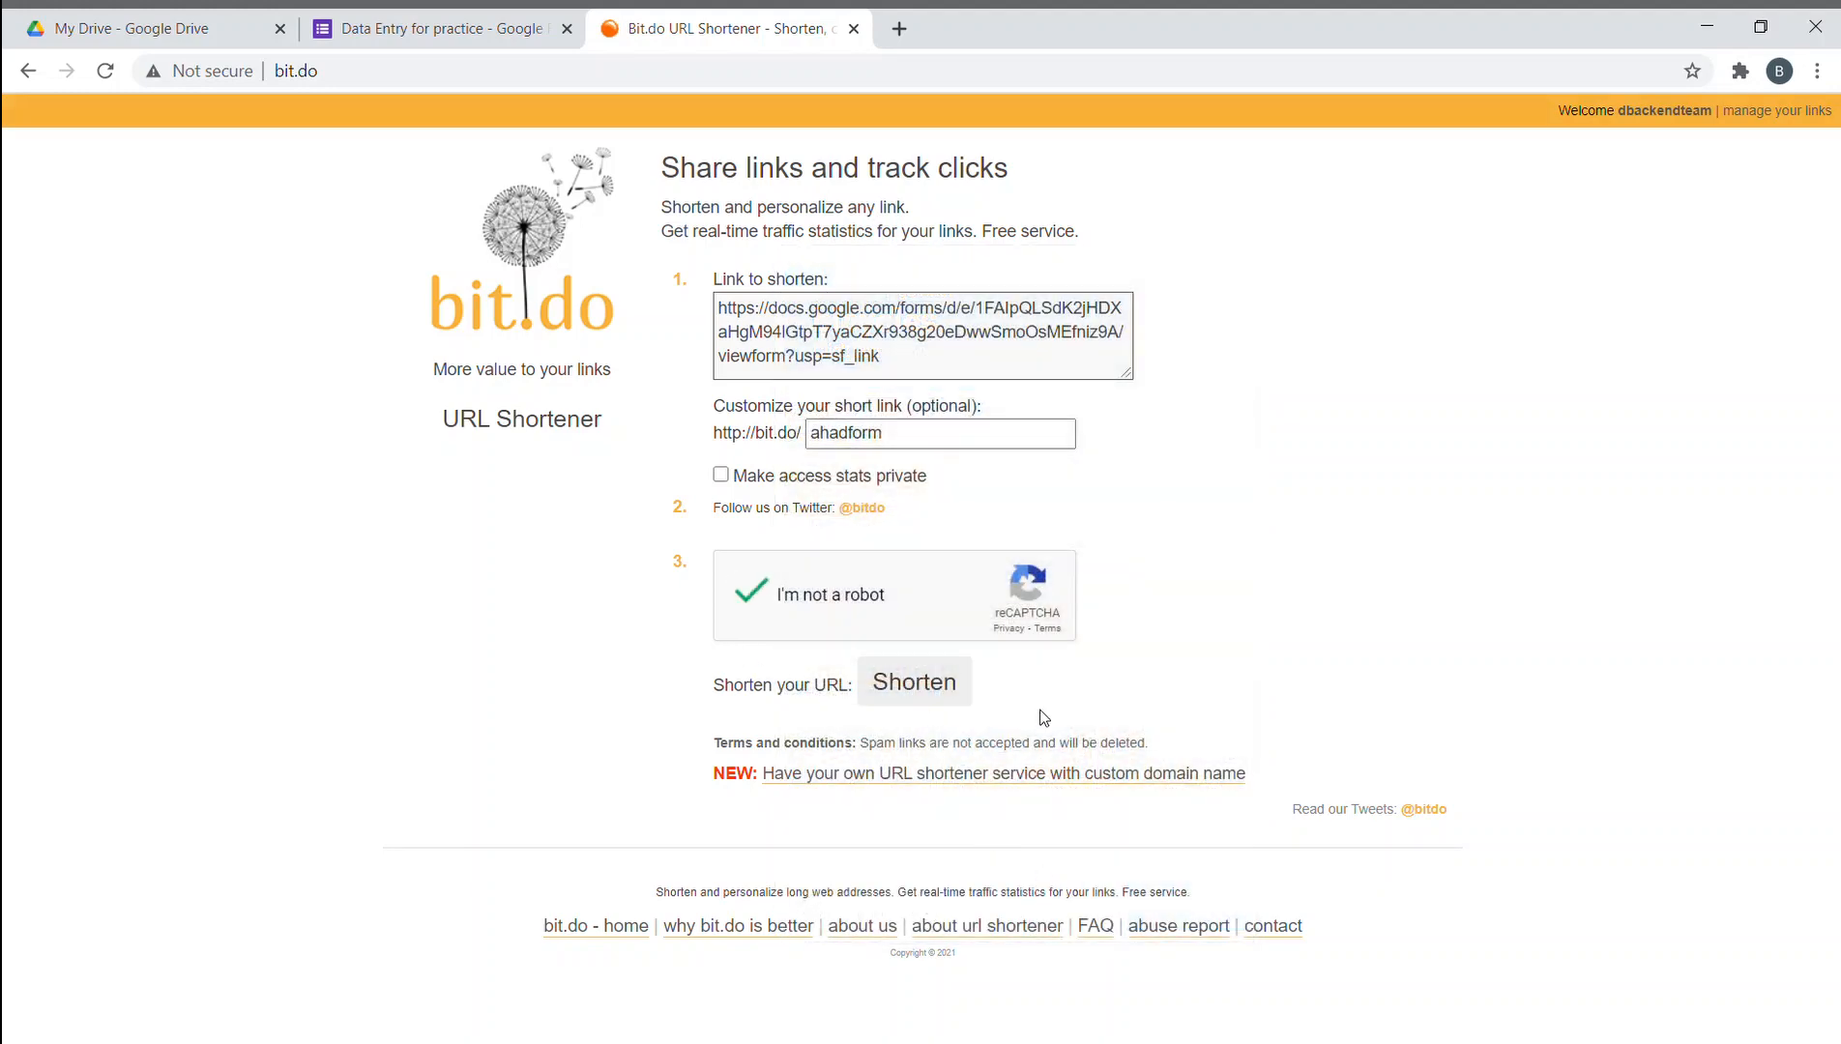
left_click(927, 681)
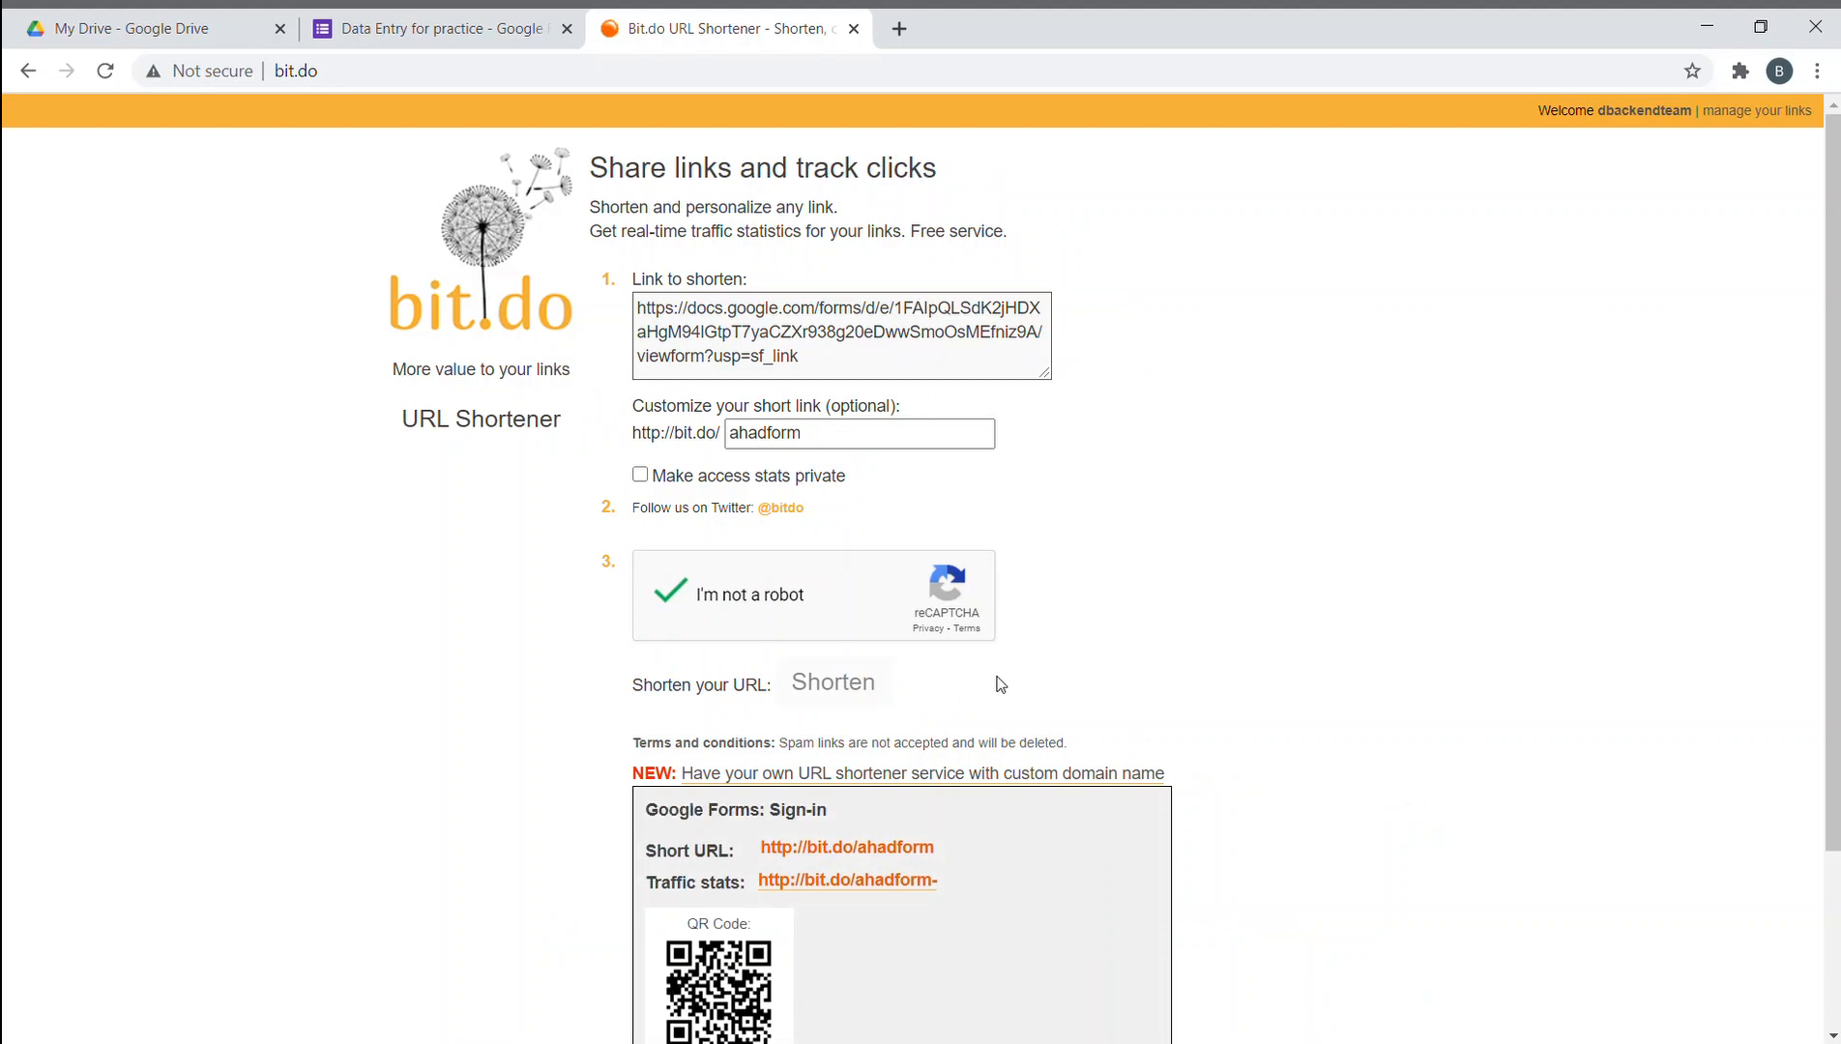
left_click(898, 29)
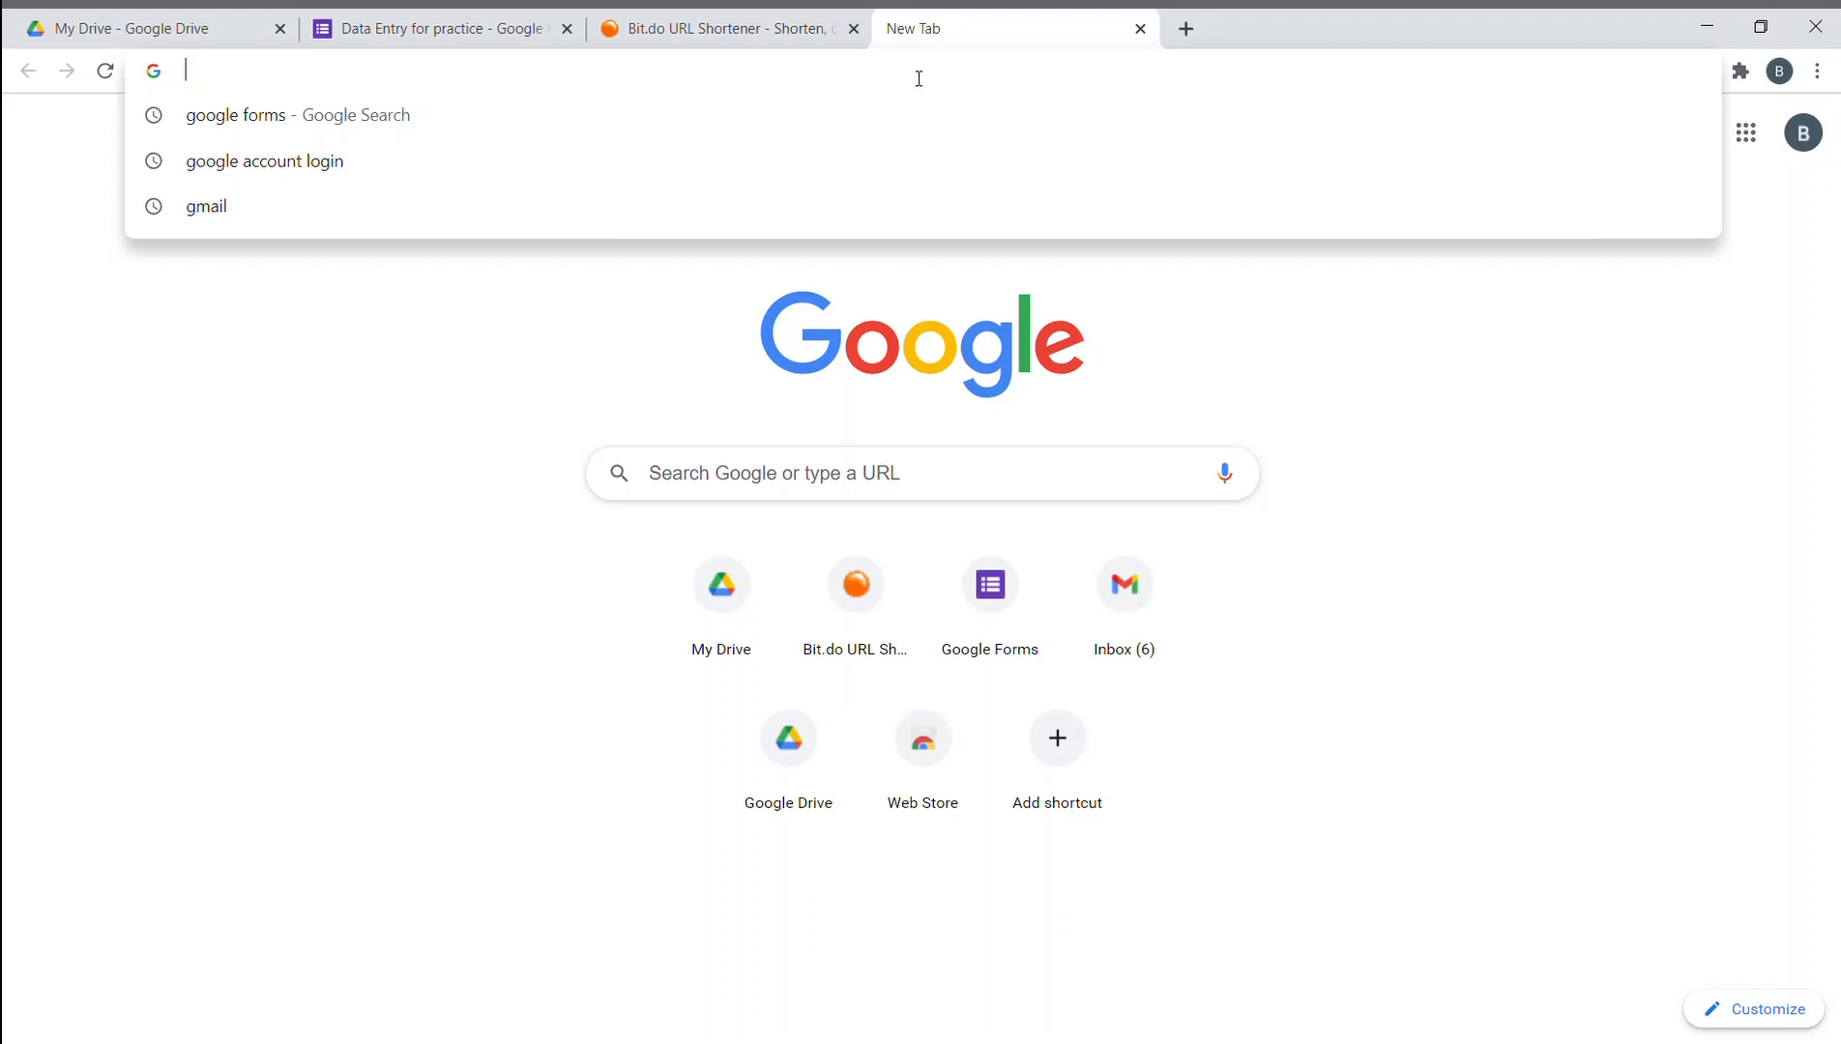
- Load the short link bit.do/ahadform, correcting the mistyped address
type("bit.do/?a")
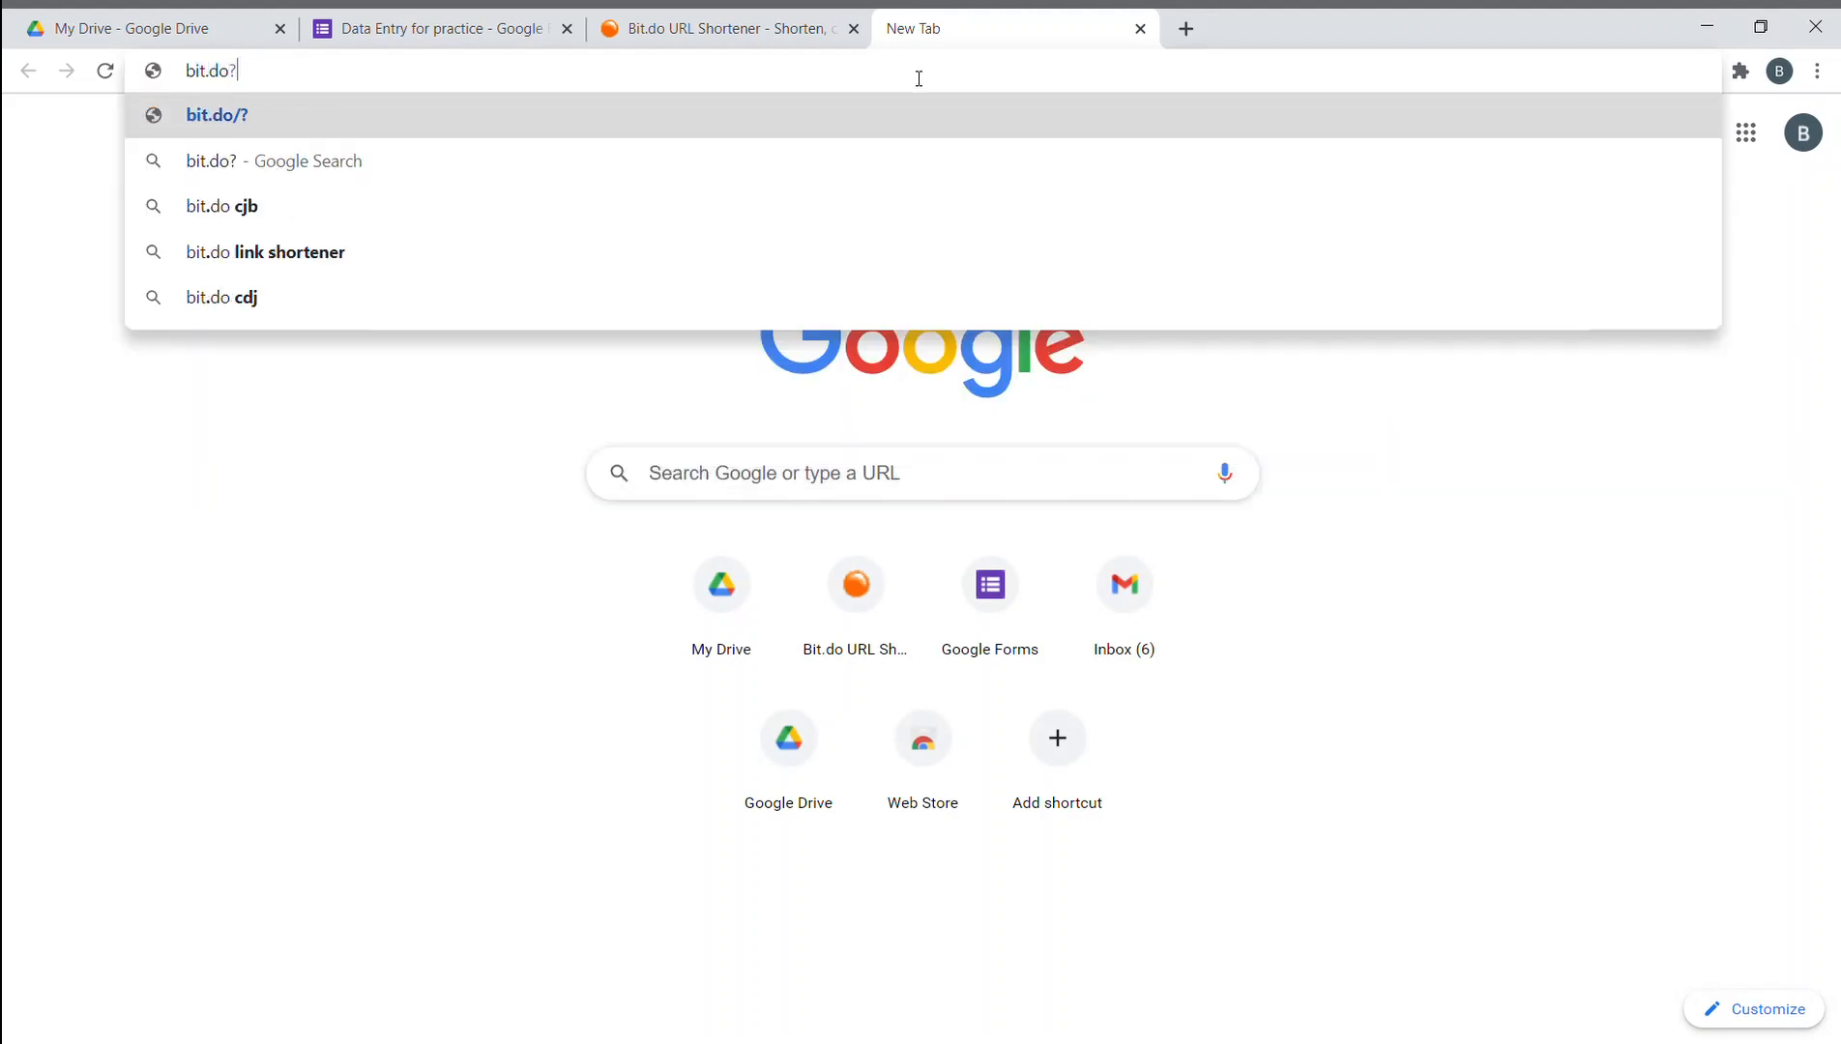
type("hadform")
key("Return")
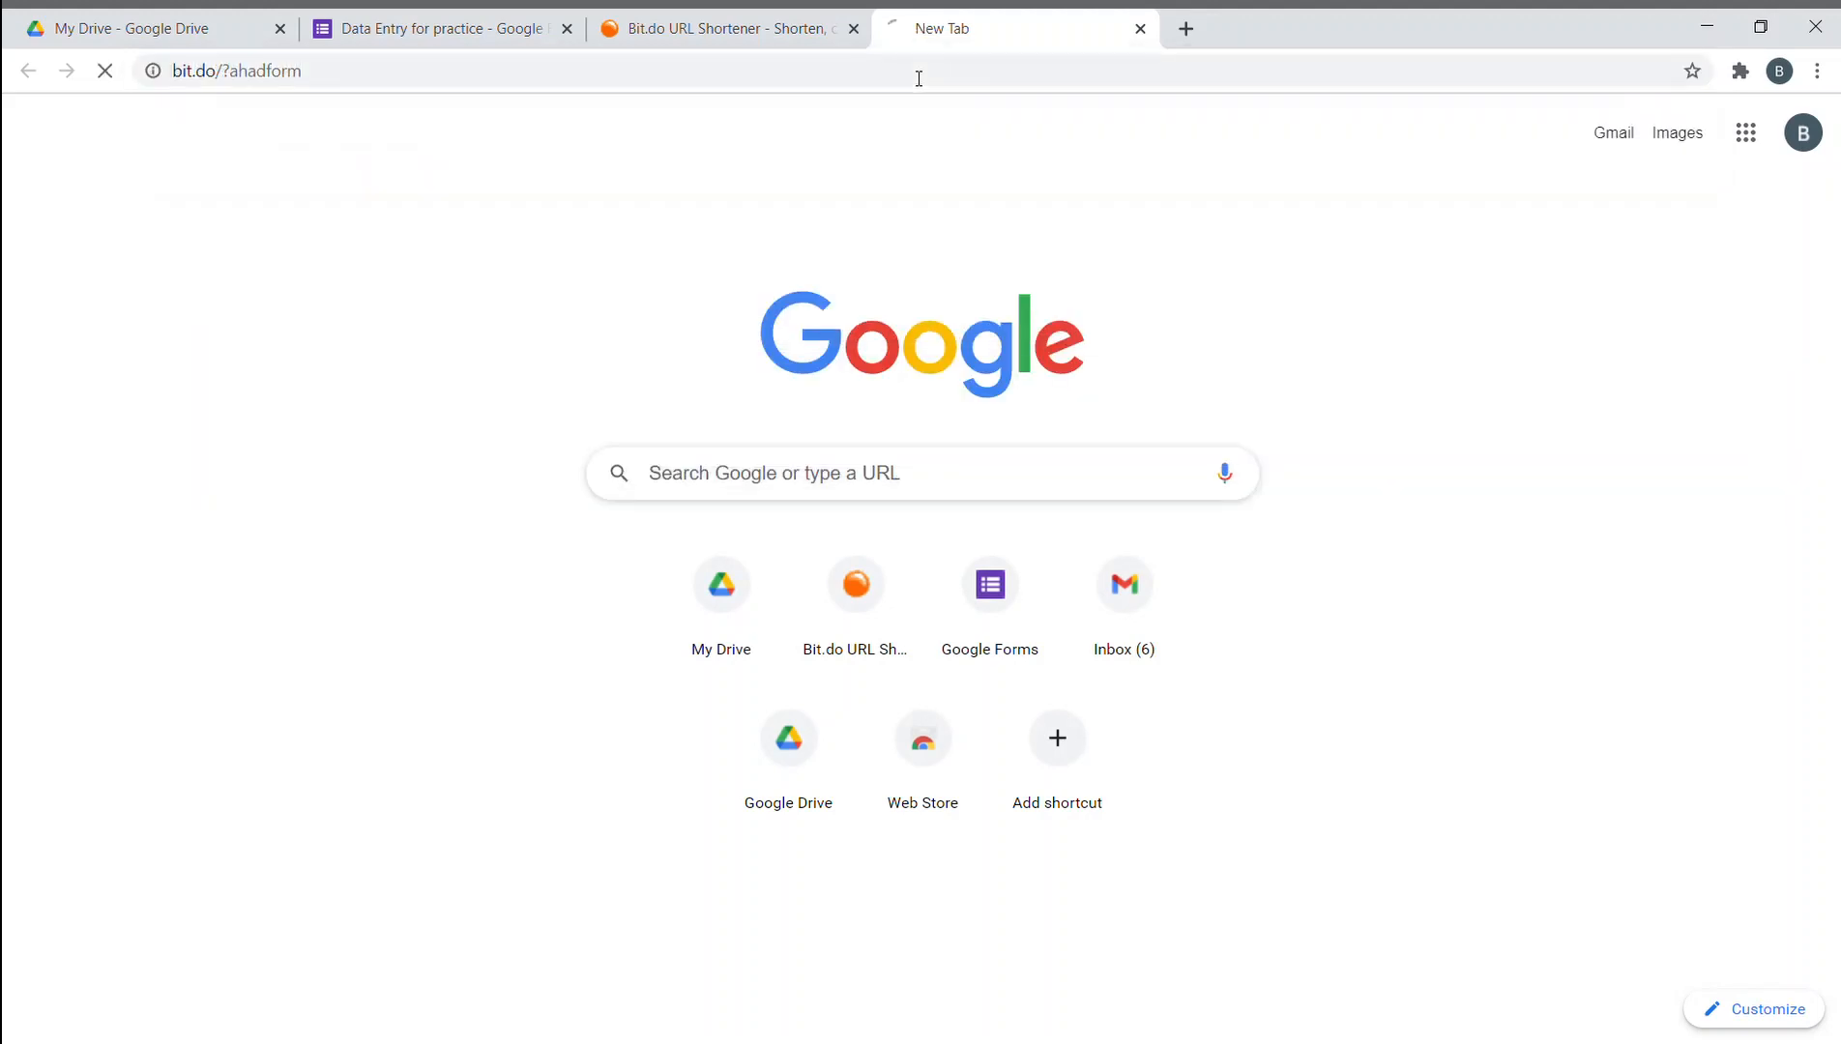
left_click(327, 70)
left_click(334, 73)
key("BackSpace")
key("Return")
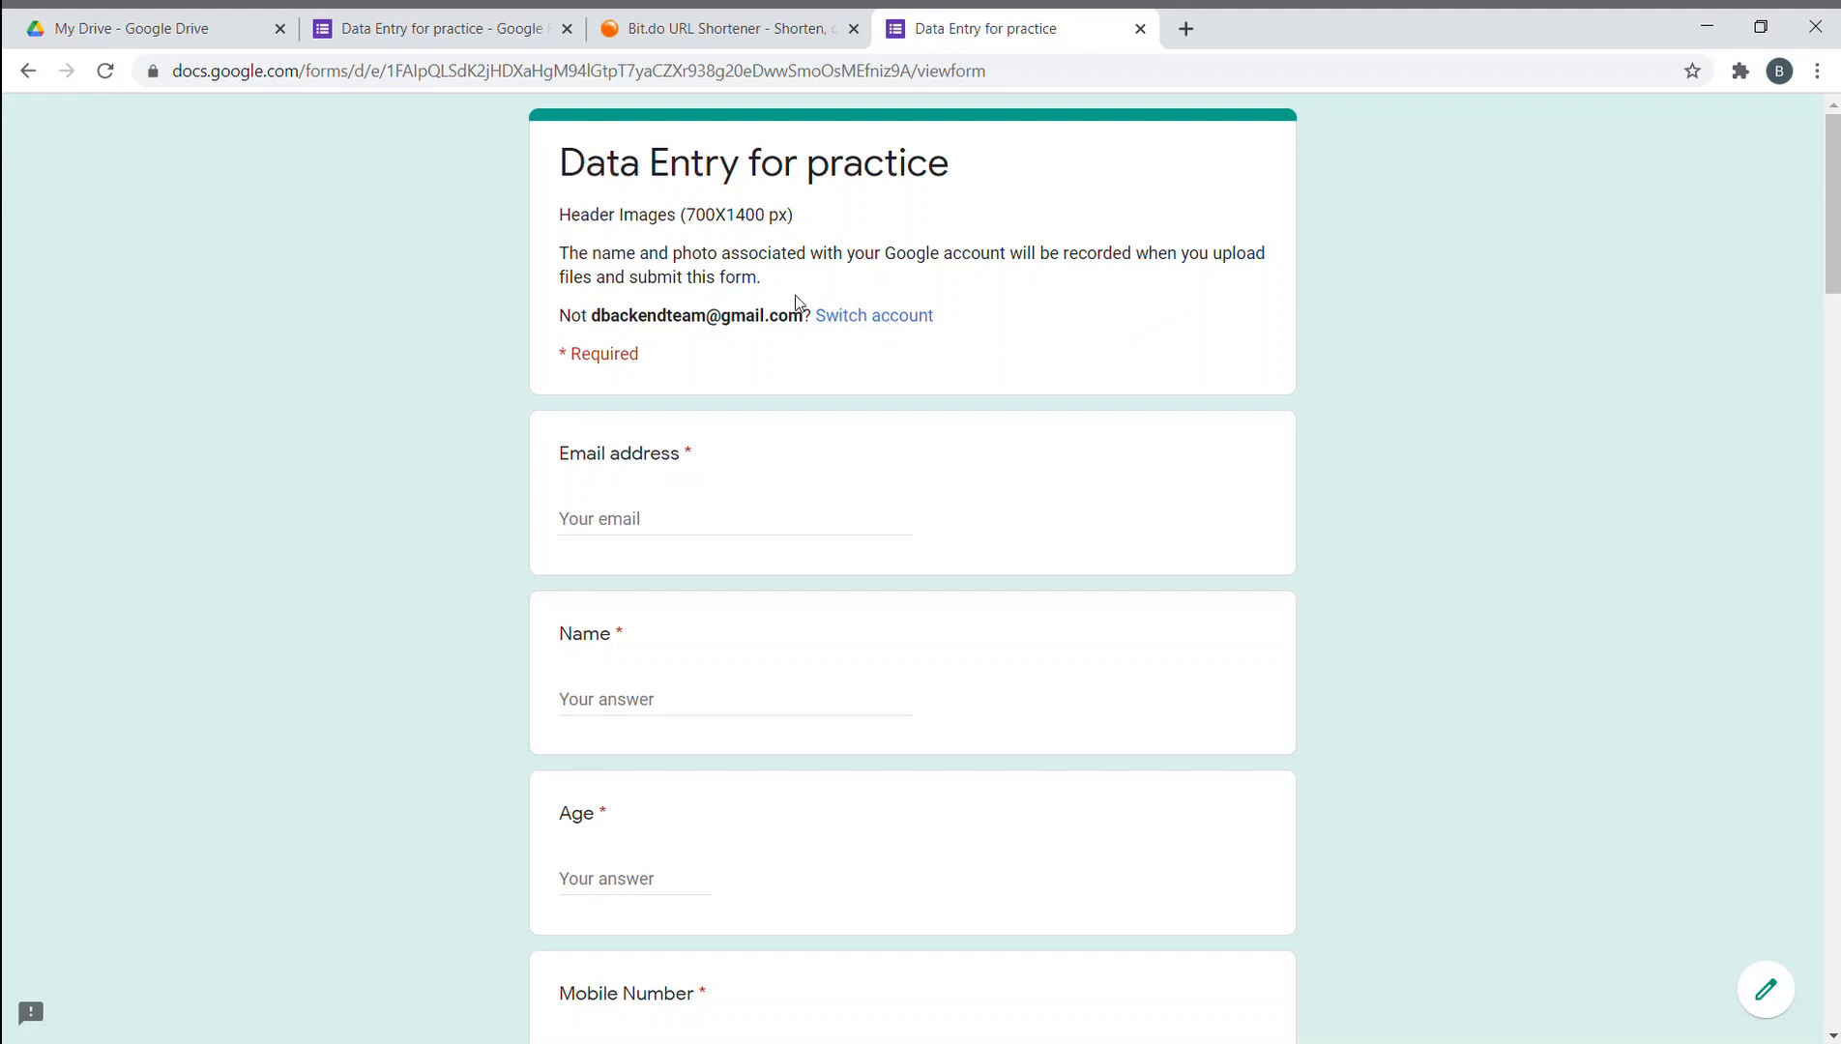
- Switch the form to the second Google account and close the duplicate form tab
left_click(893, 316)
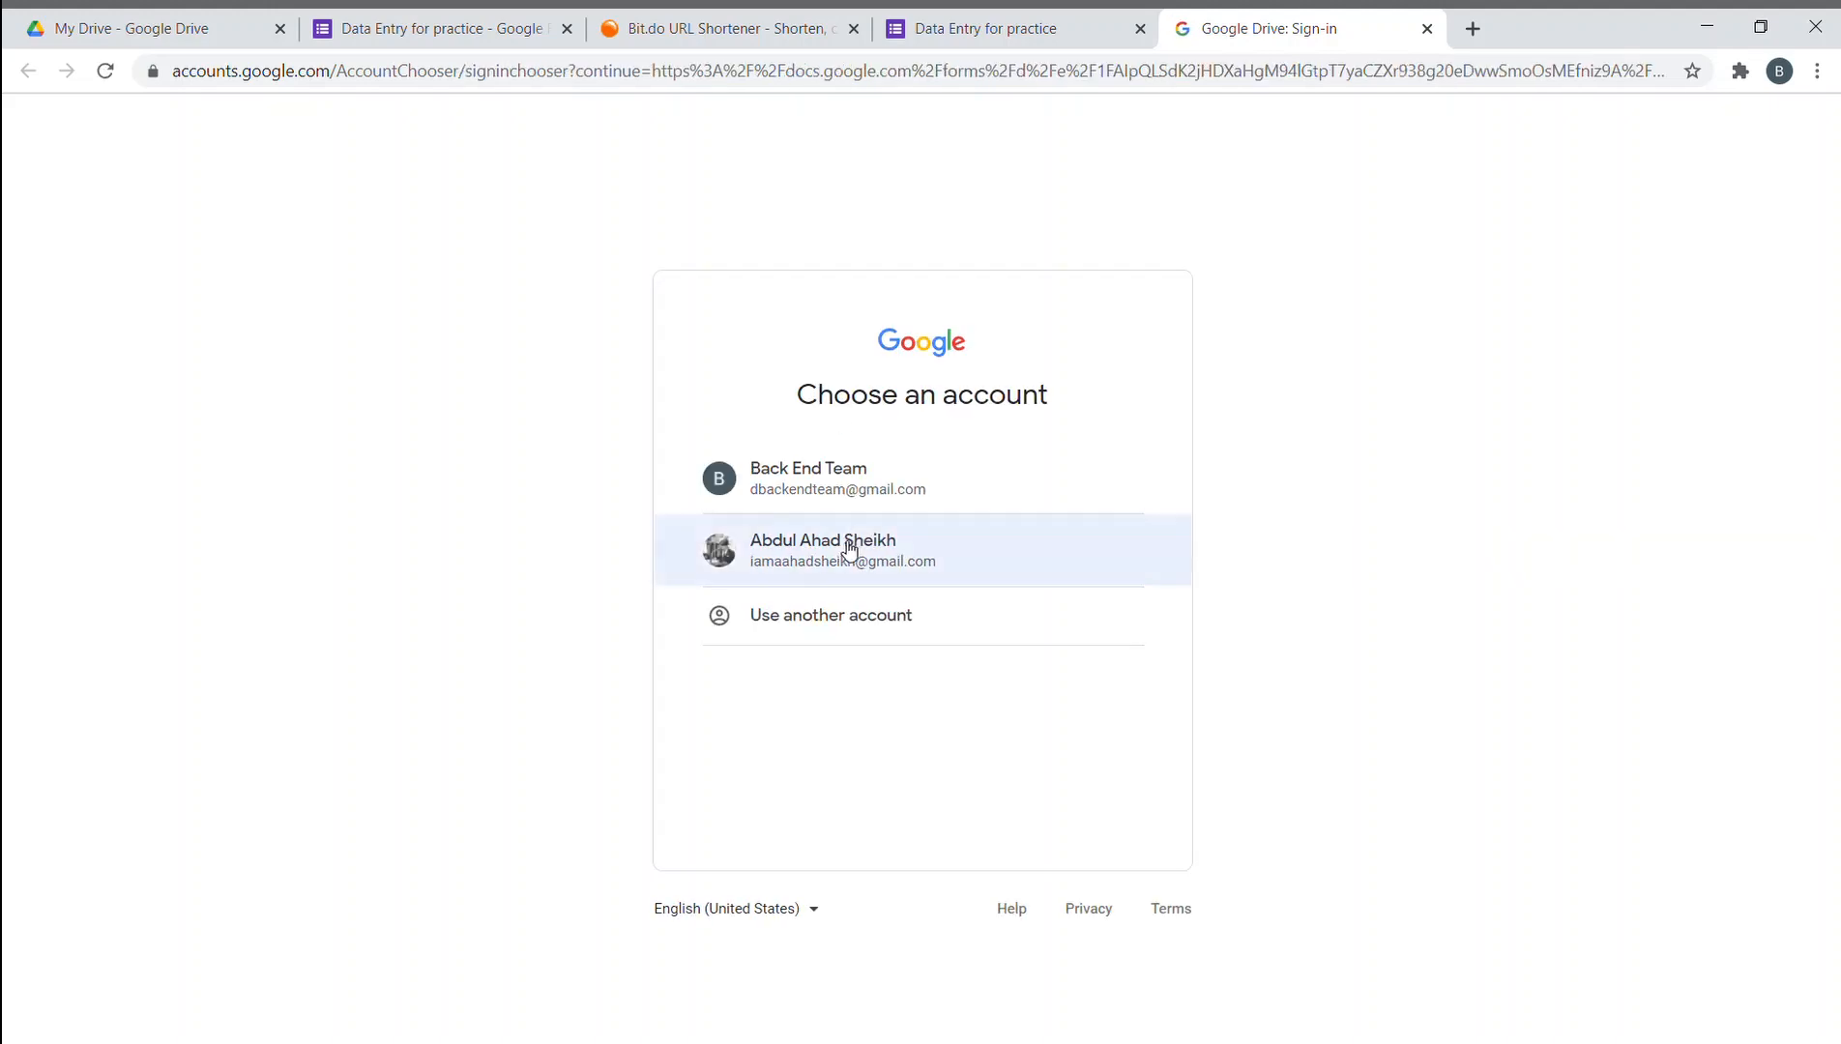
left_click(843, 546)
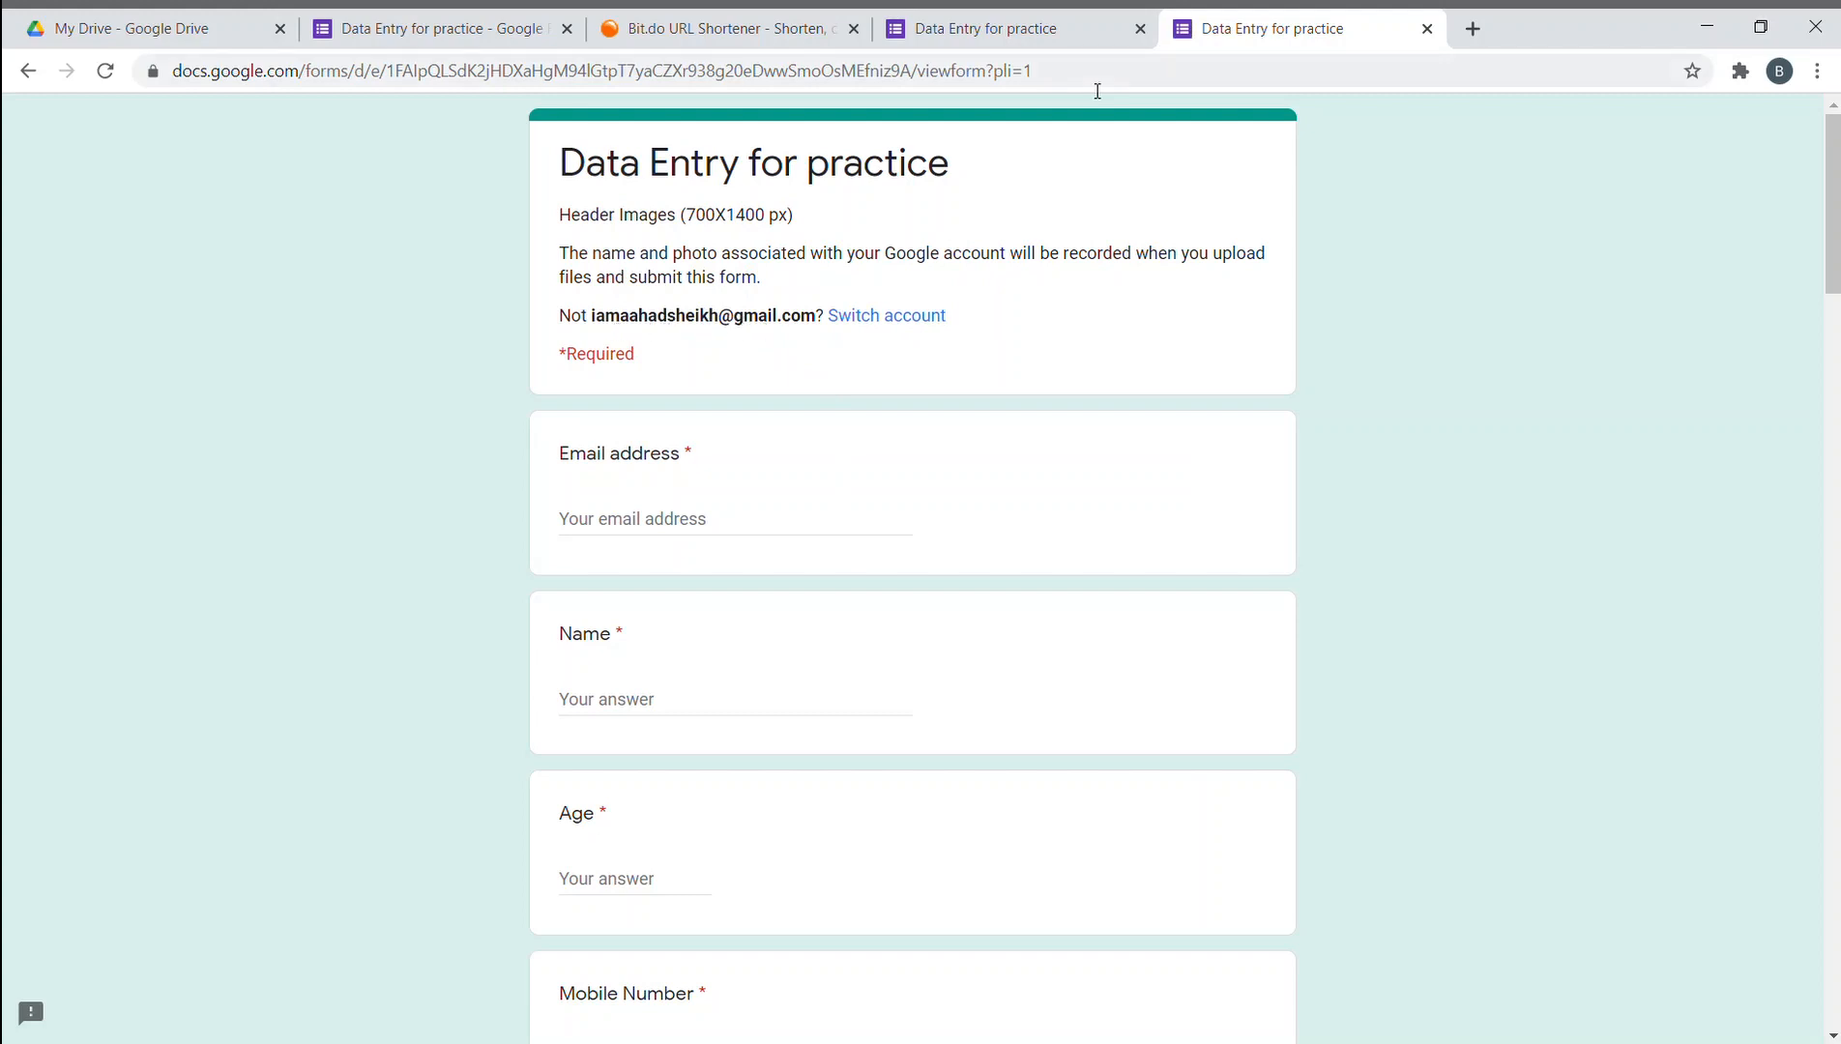
left_click(1140, 28)
- Fill in the respondent's email address and full name
left_click(788, 524)
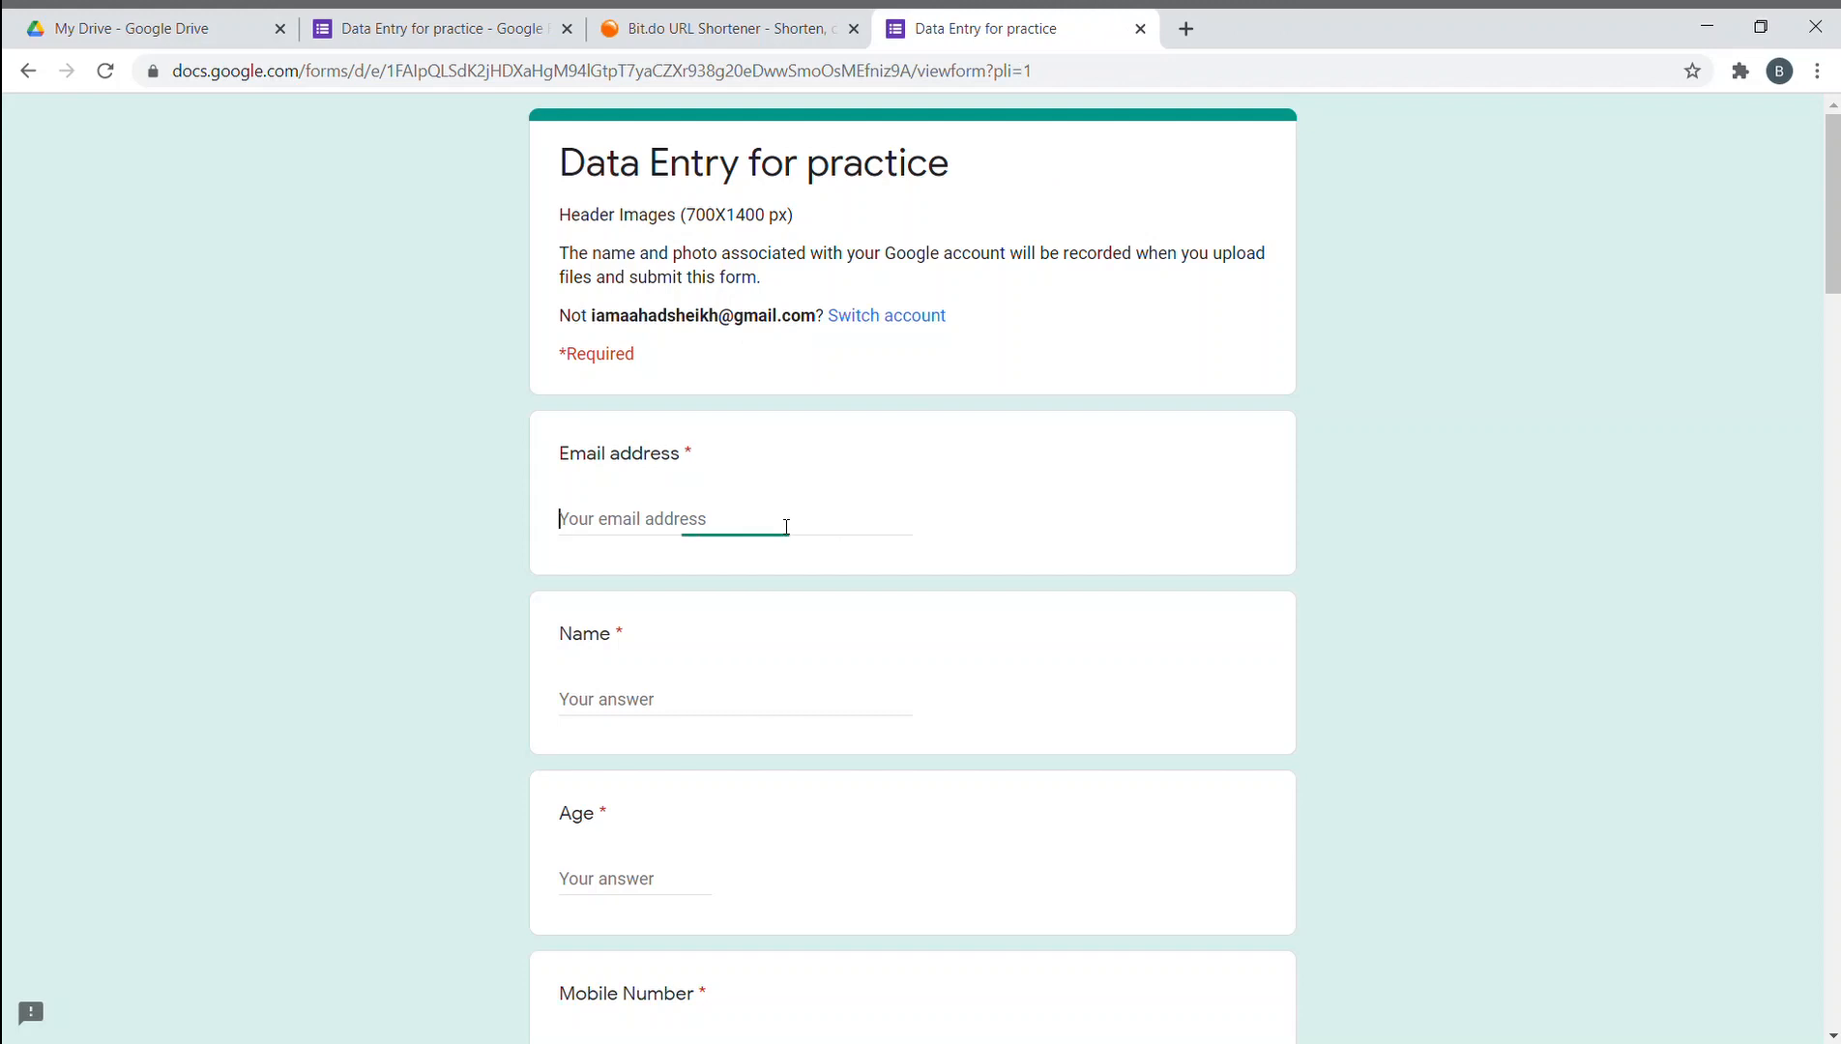
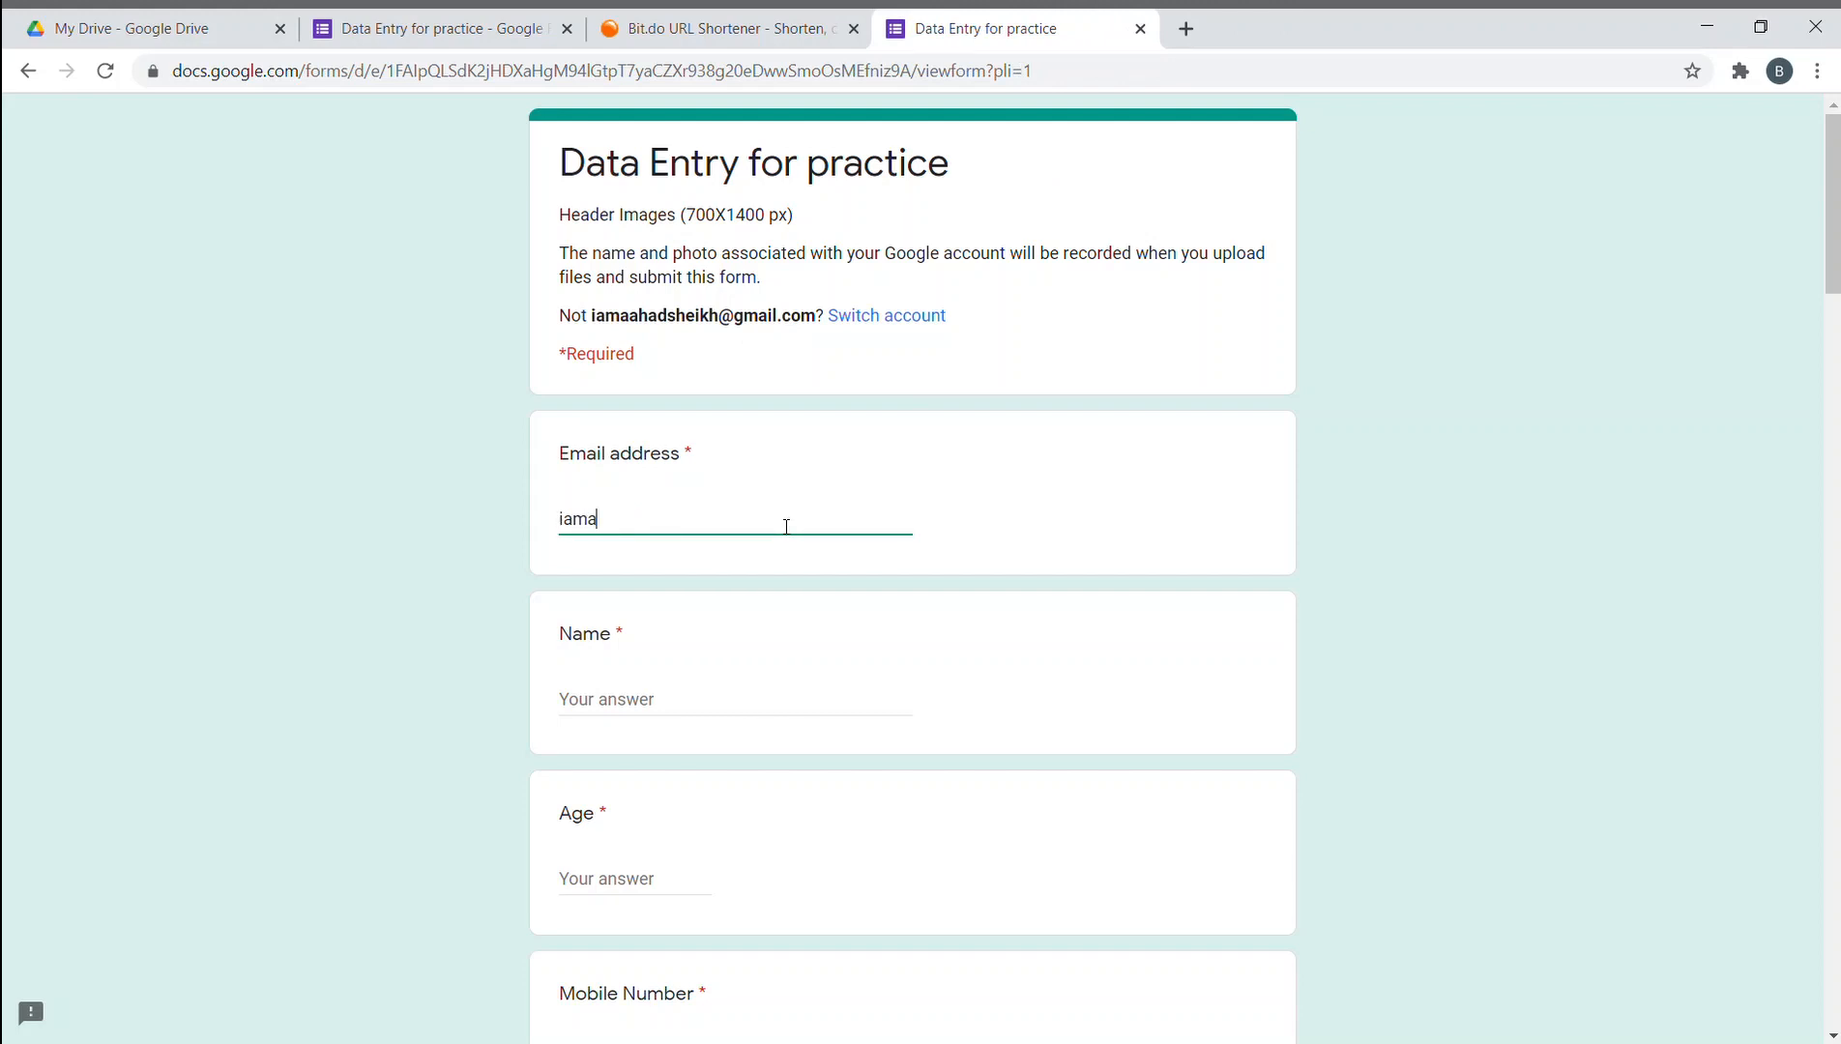
scroll(683, 553, "down", 2)
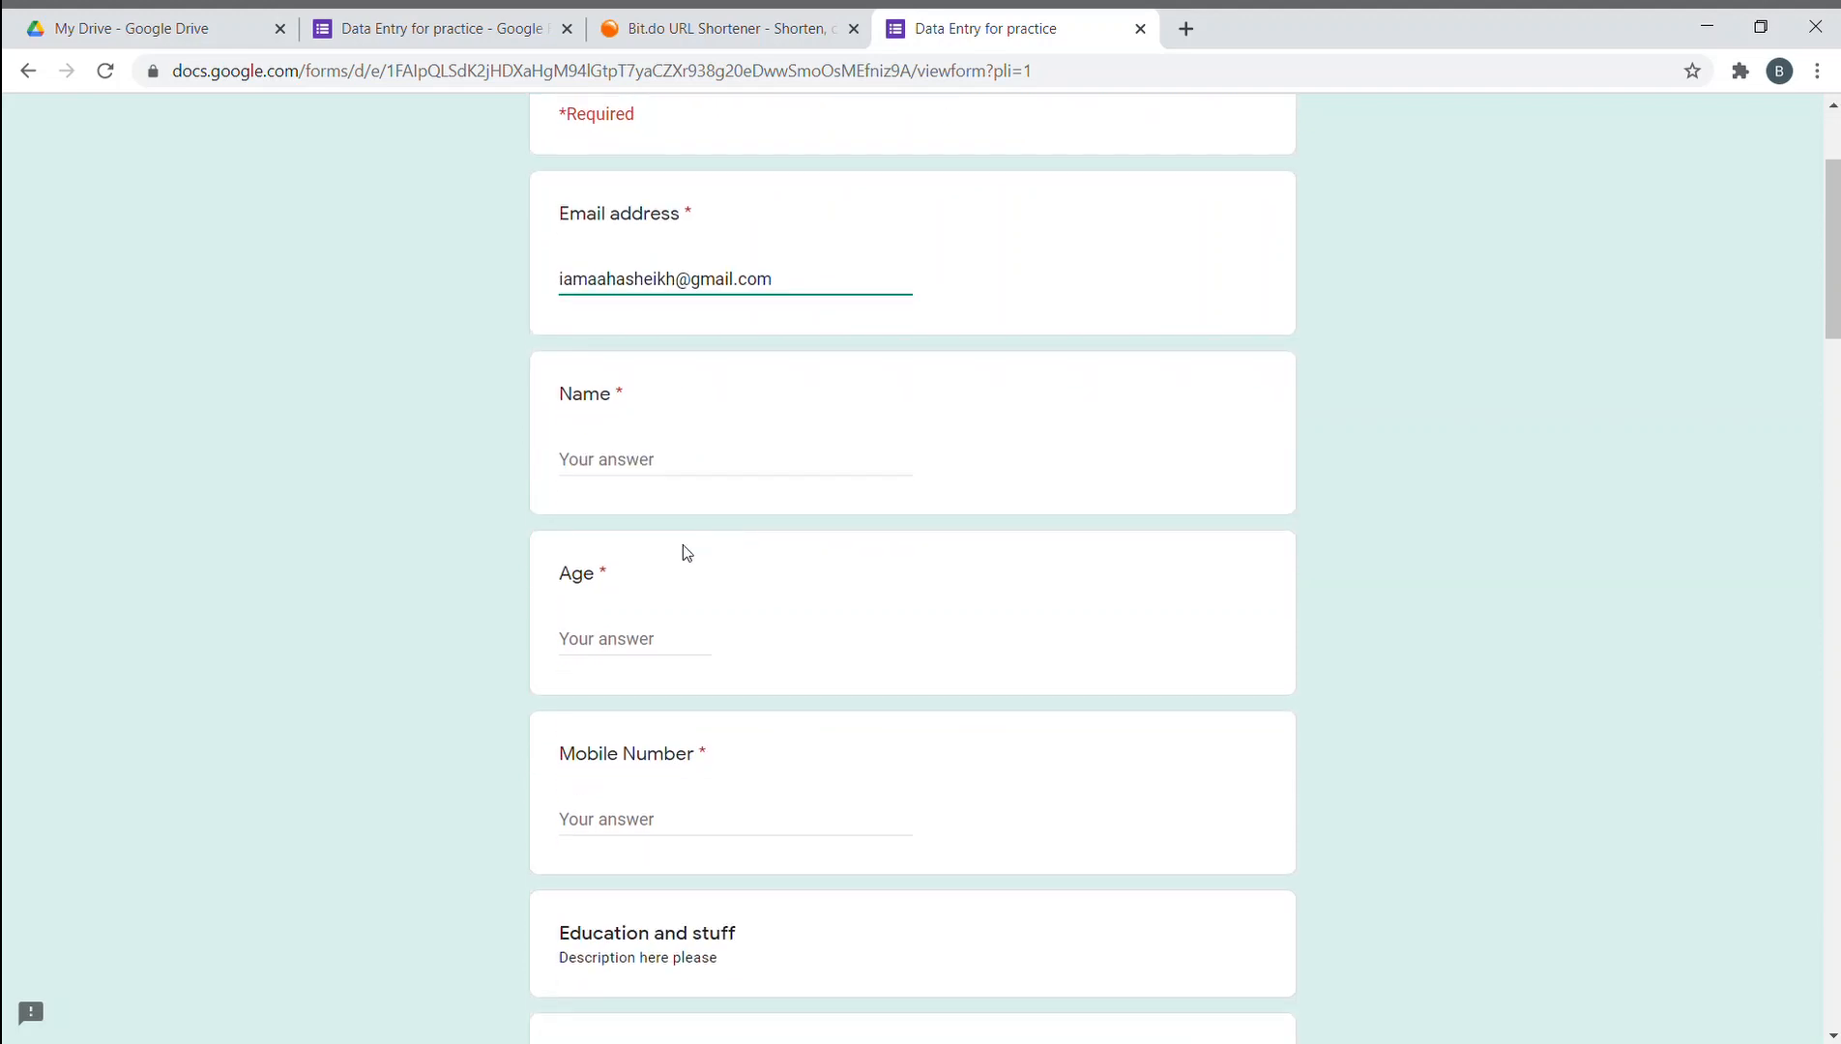
left_click(660, 465)
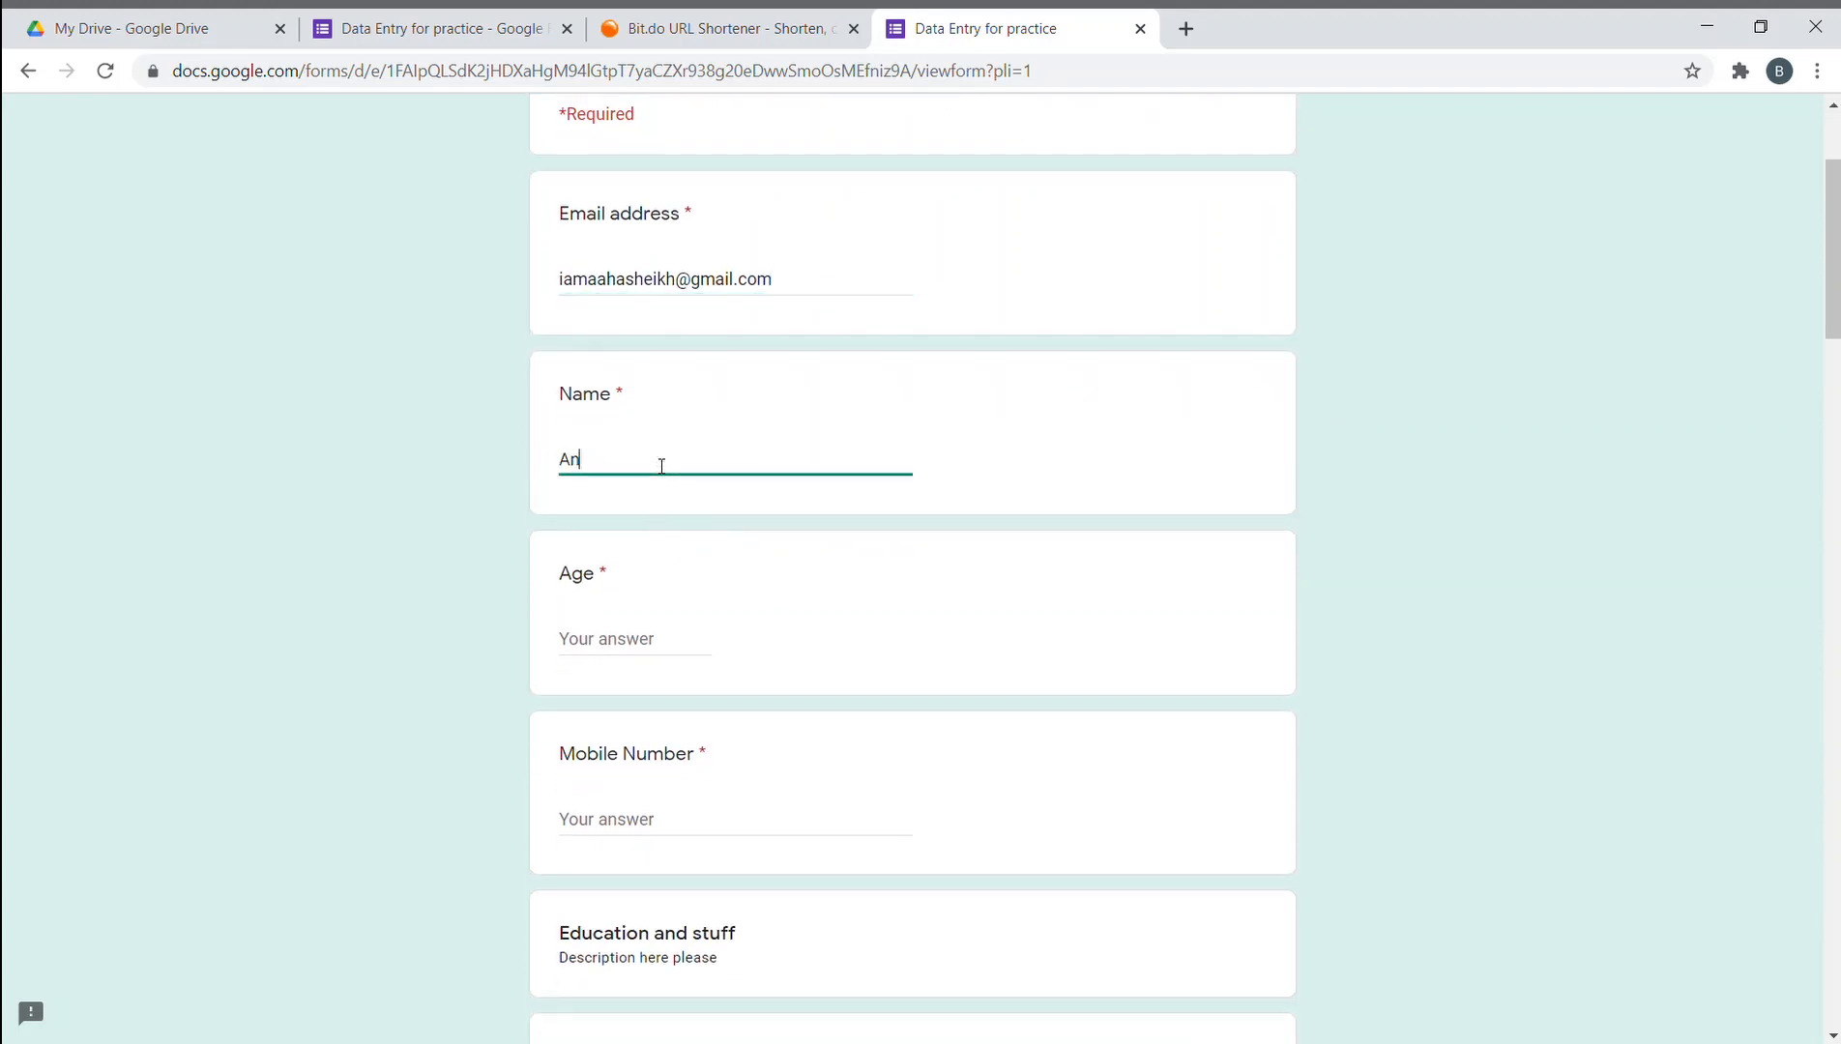
key("Tab")
- Answer Age with 21 and enter the respondent's mobile number
type("2")
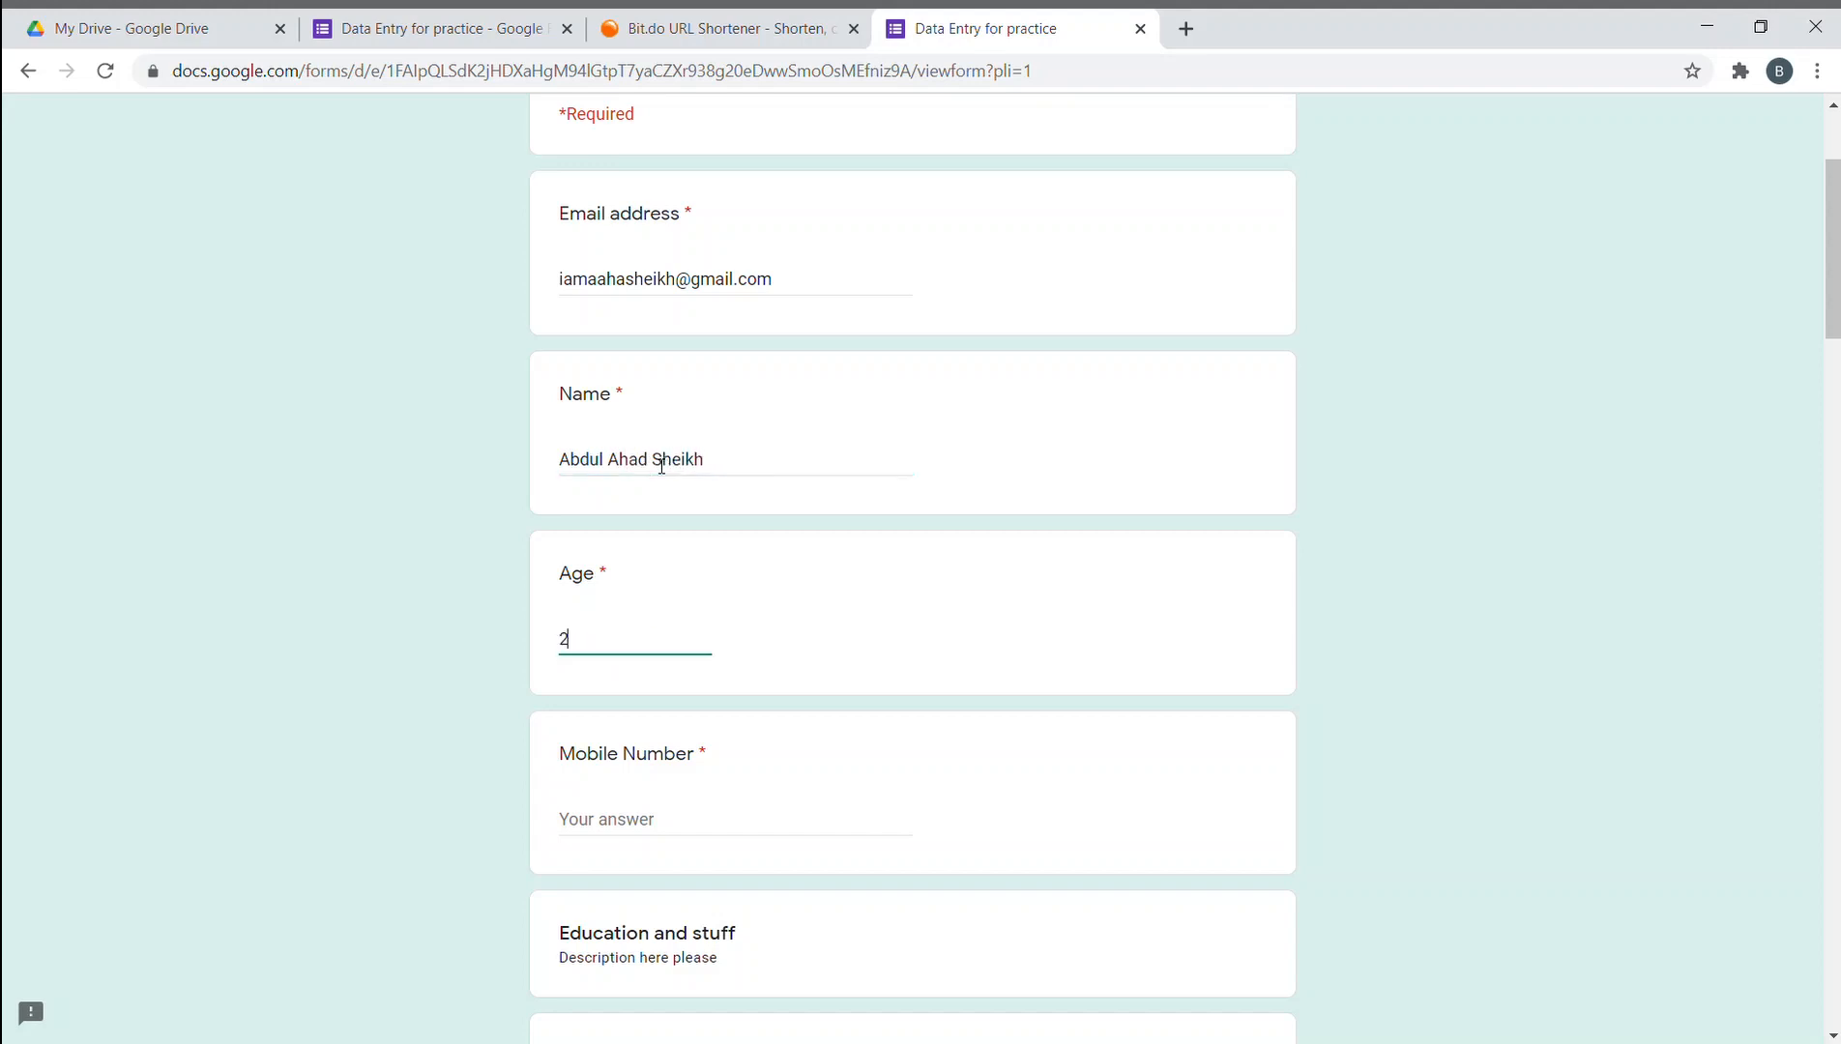
scroll(608, 563, "down", 2)
key("Tab")
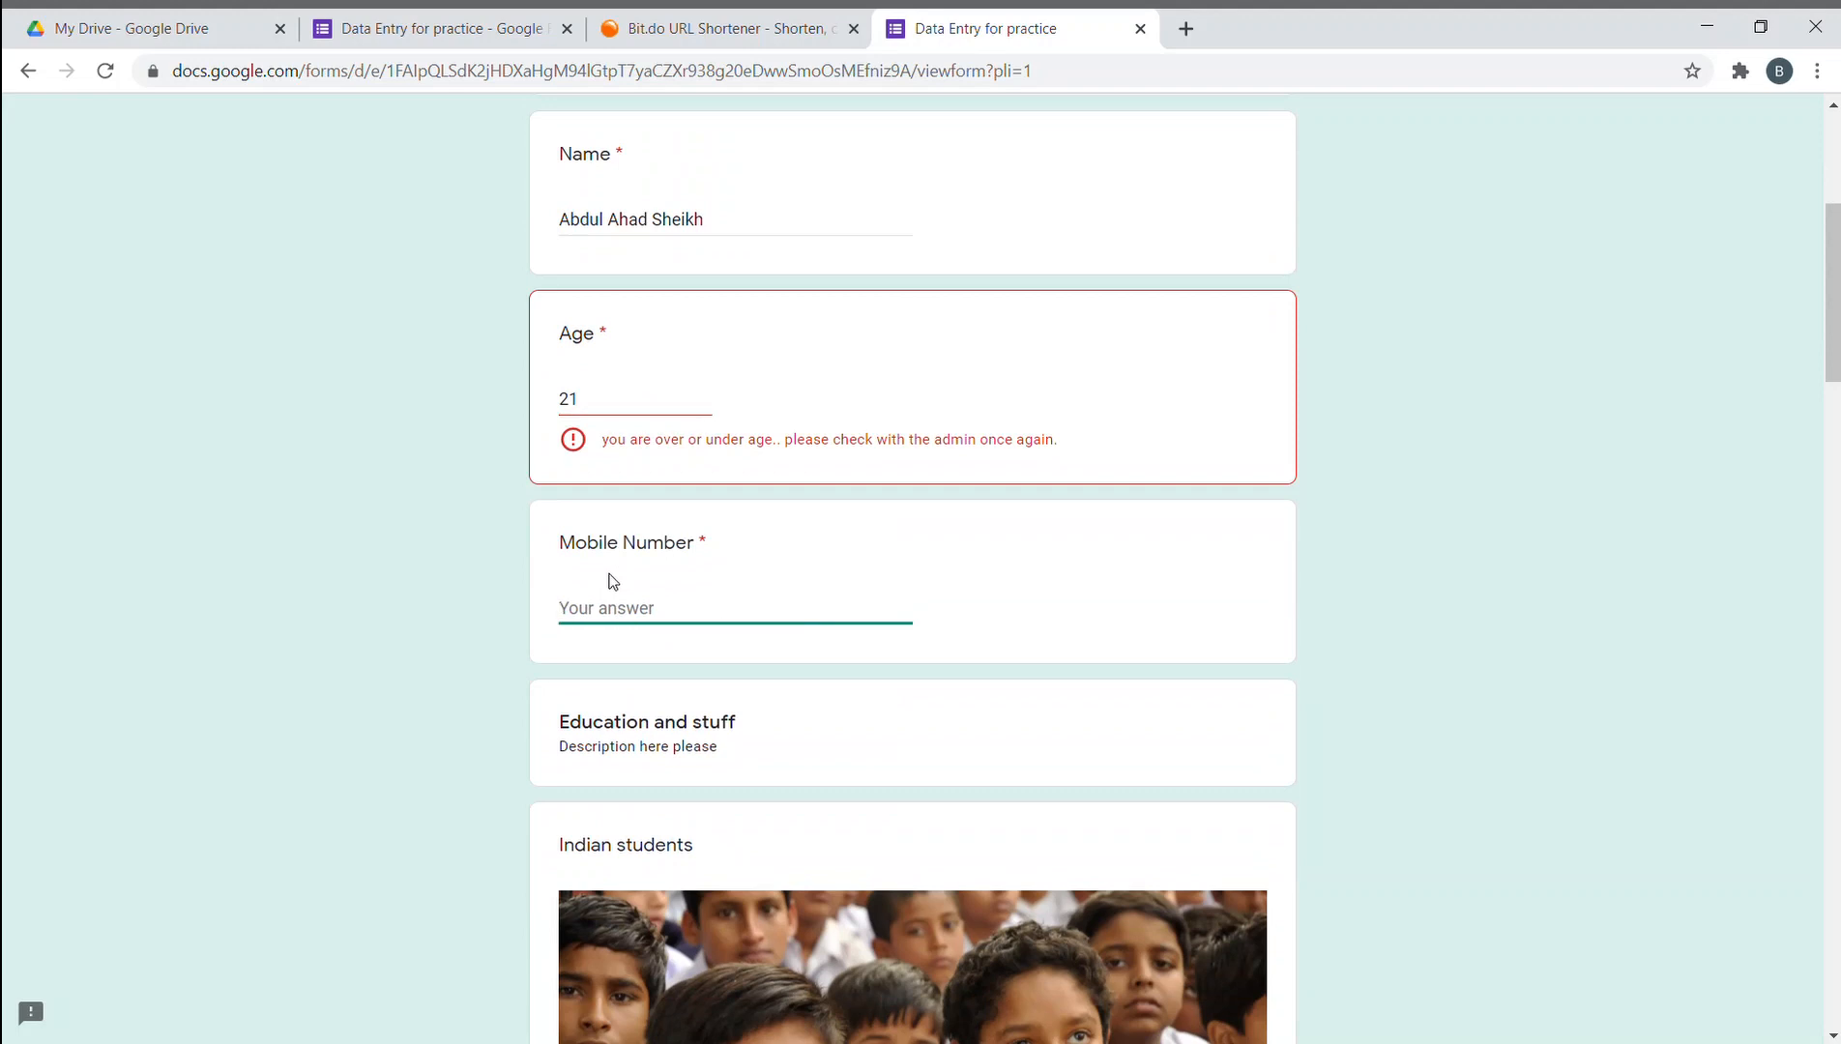
scroll(619, 571, "down", 4)
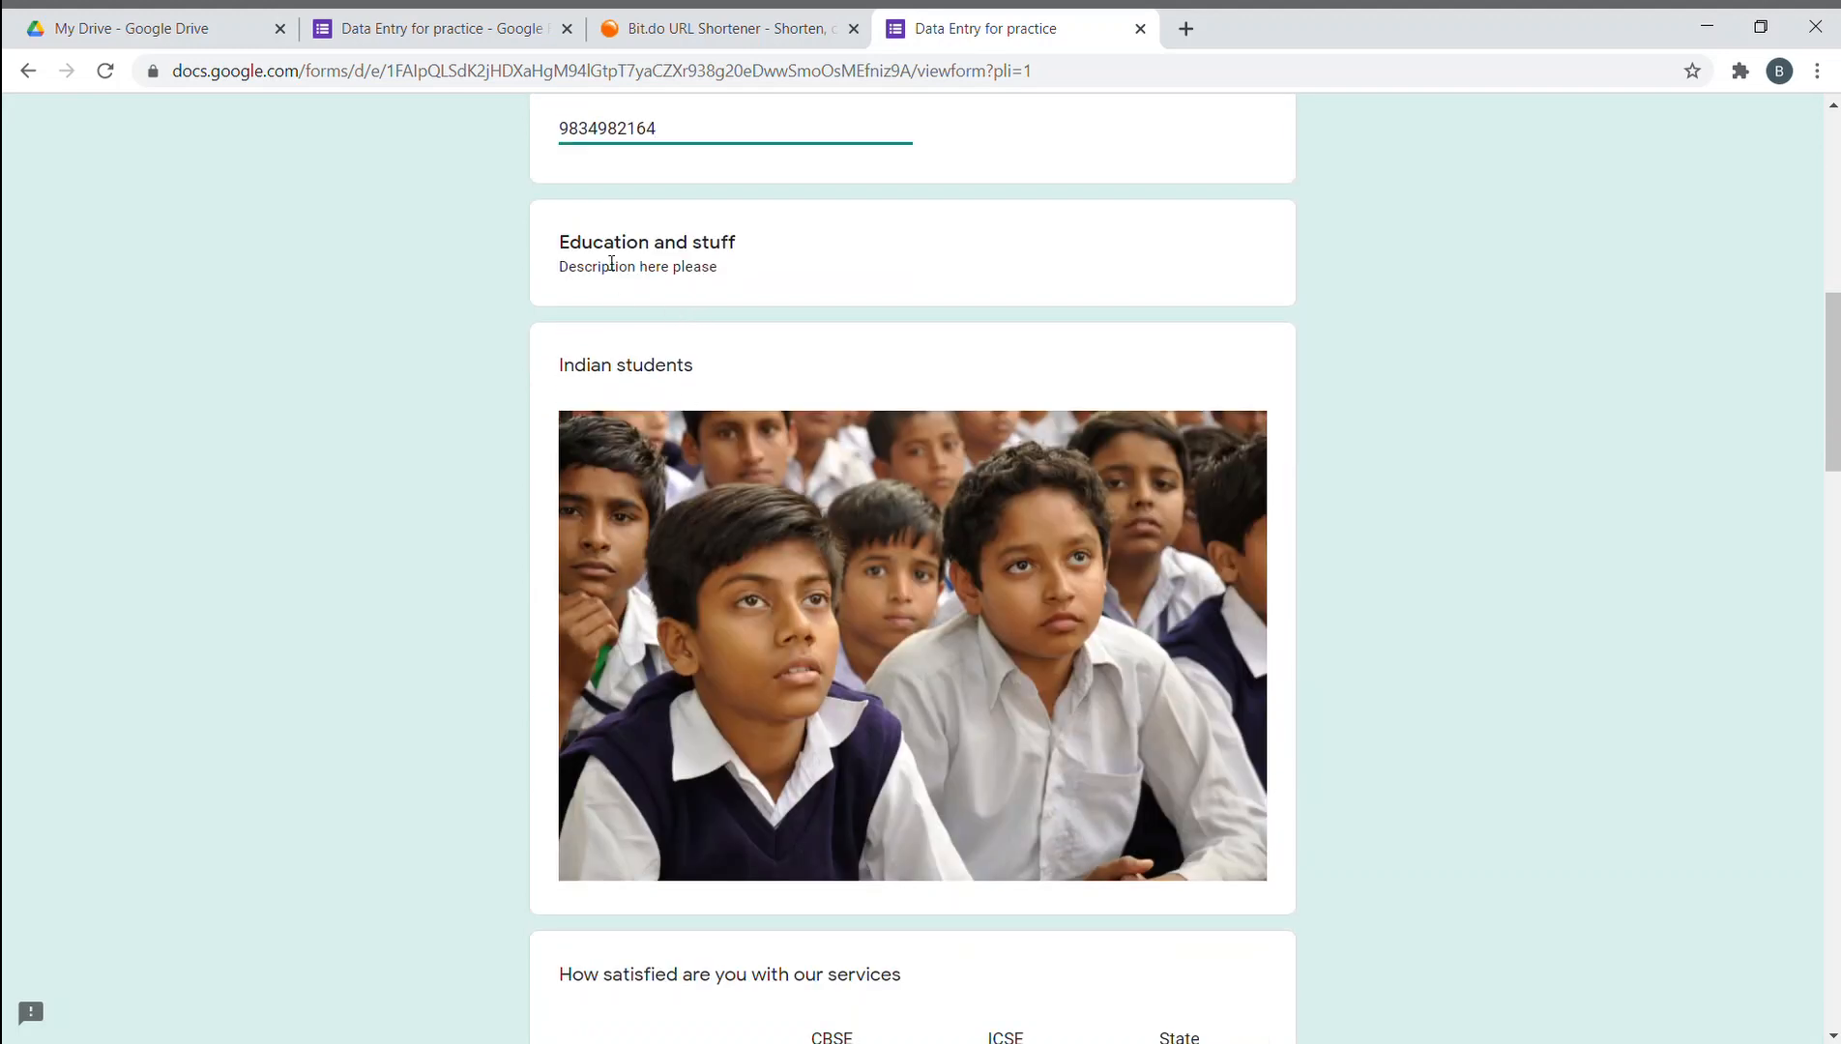
scroll(758, 308, "down", 1)
scroll(763, 310, "up", 2)
scroll(762, 310, "up", 9)
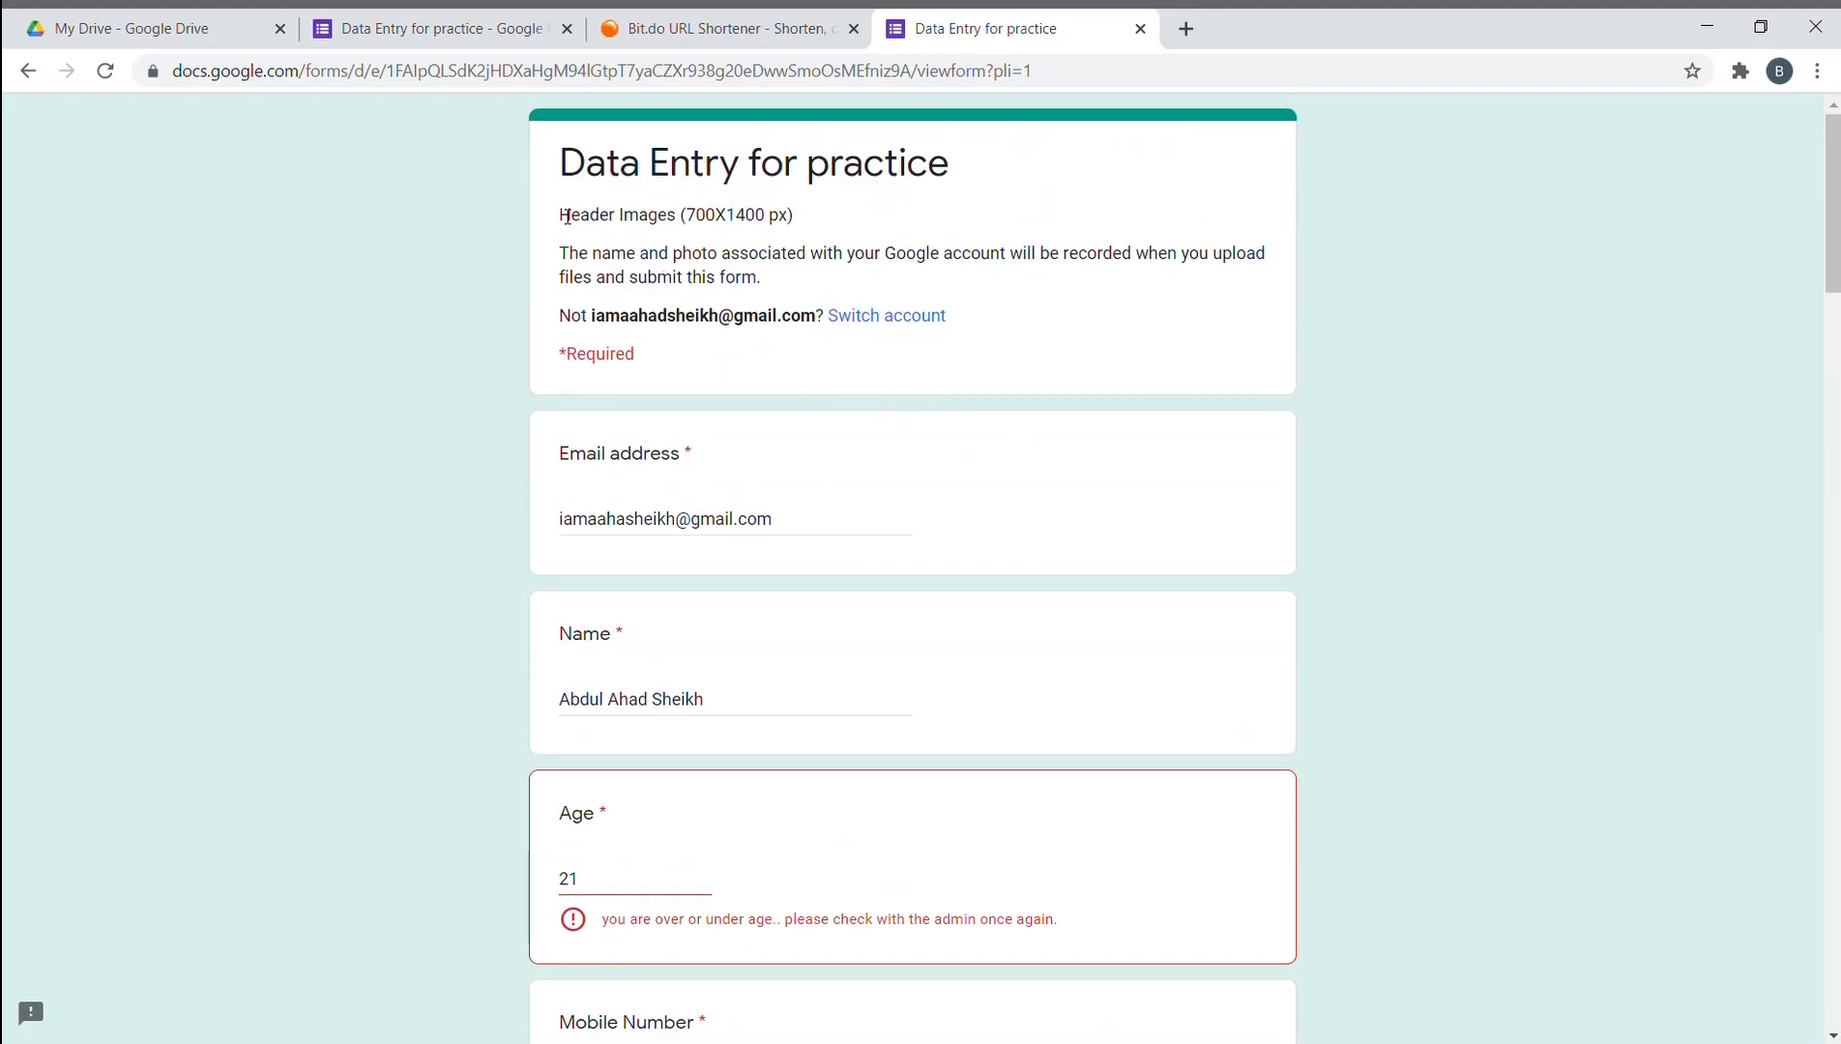
- Highlight the form's header line, title and description text, then scroll back down
left_click_drag(568, 217, 778, 215)
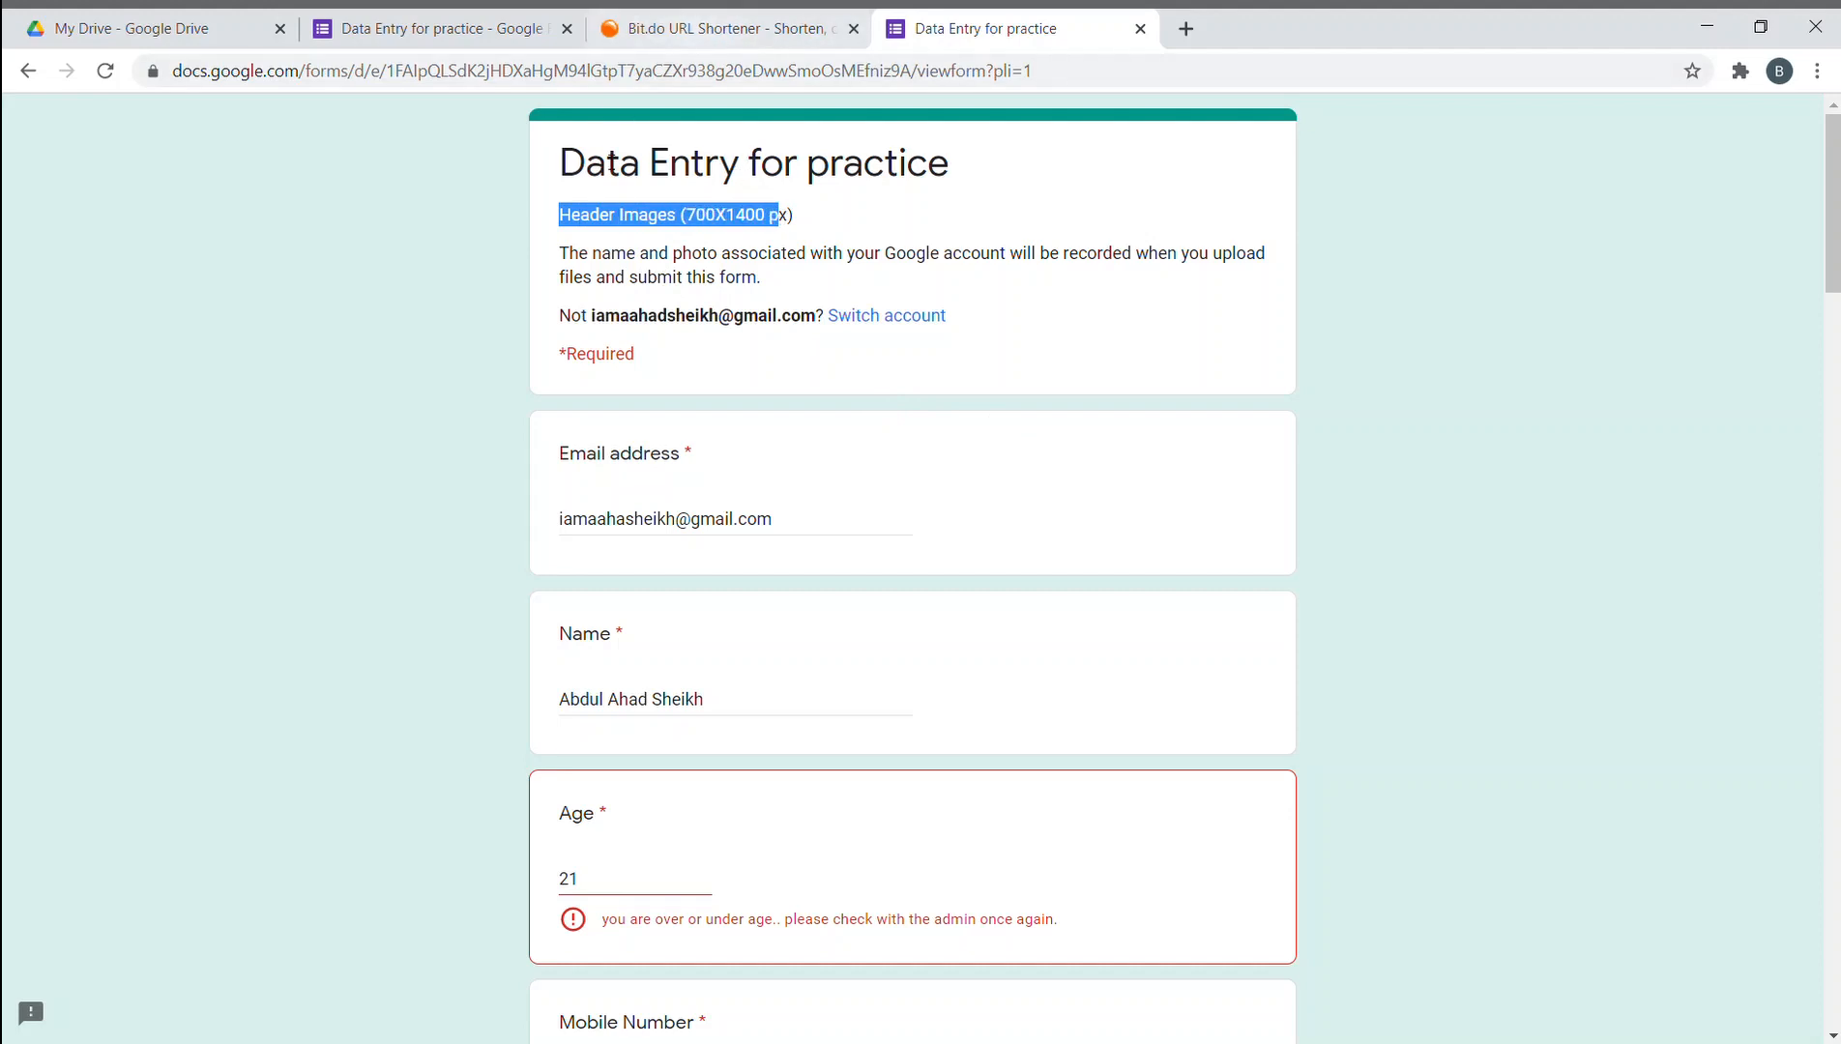
left_click_drag(609, 169, 979, 164)
left_click(1041, 269)
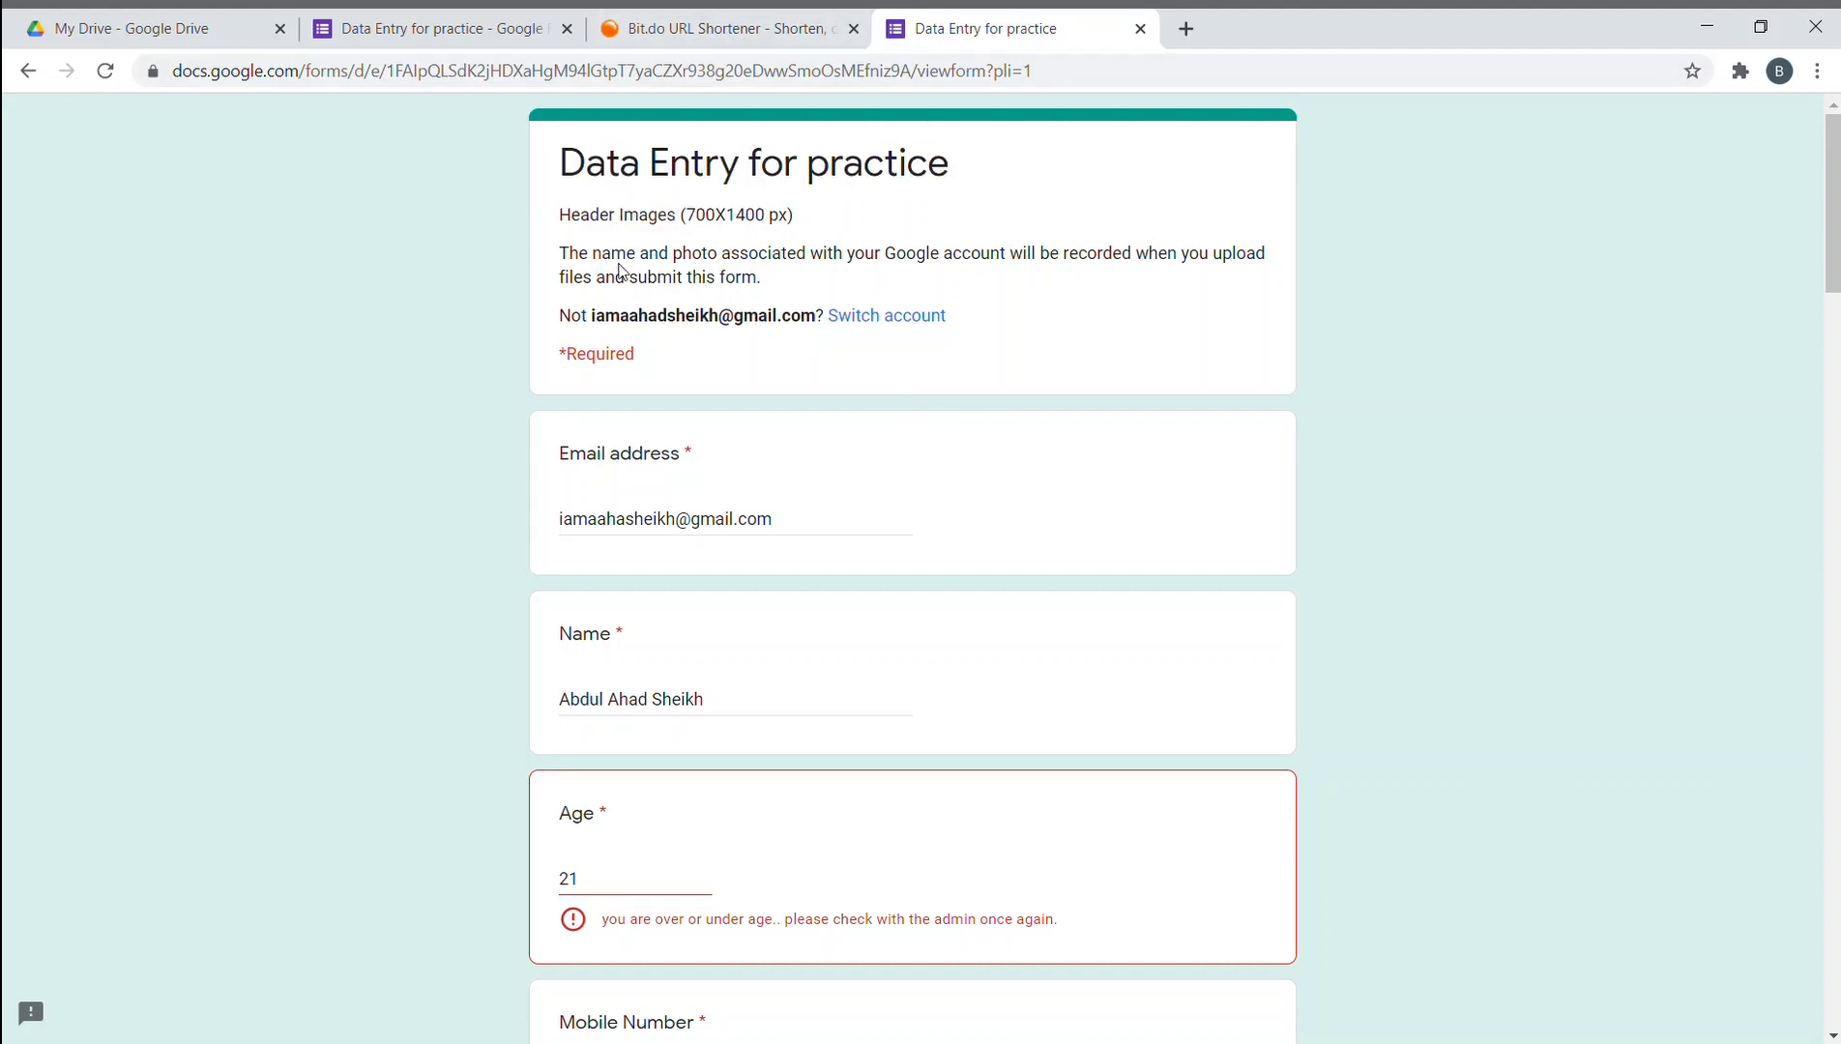
left_click_drag(561, 260, 809, 279)
left_click(809, 279)
scroll(692, 261, "down", 5)
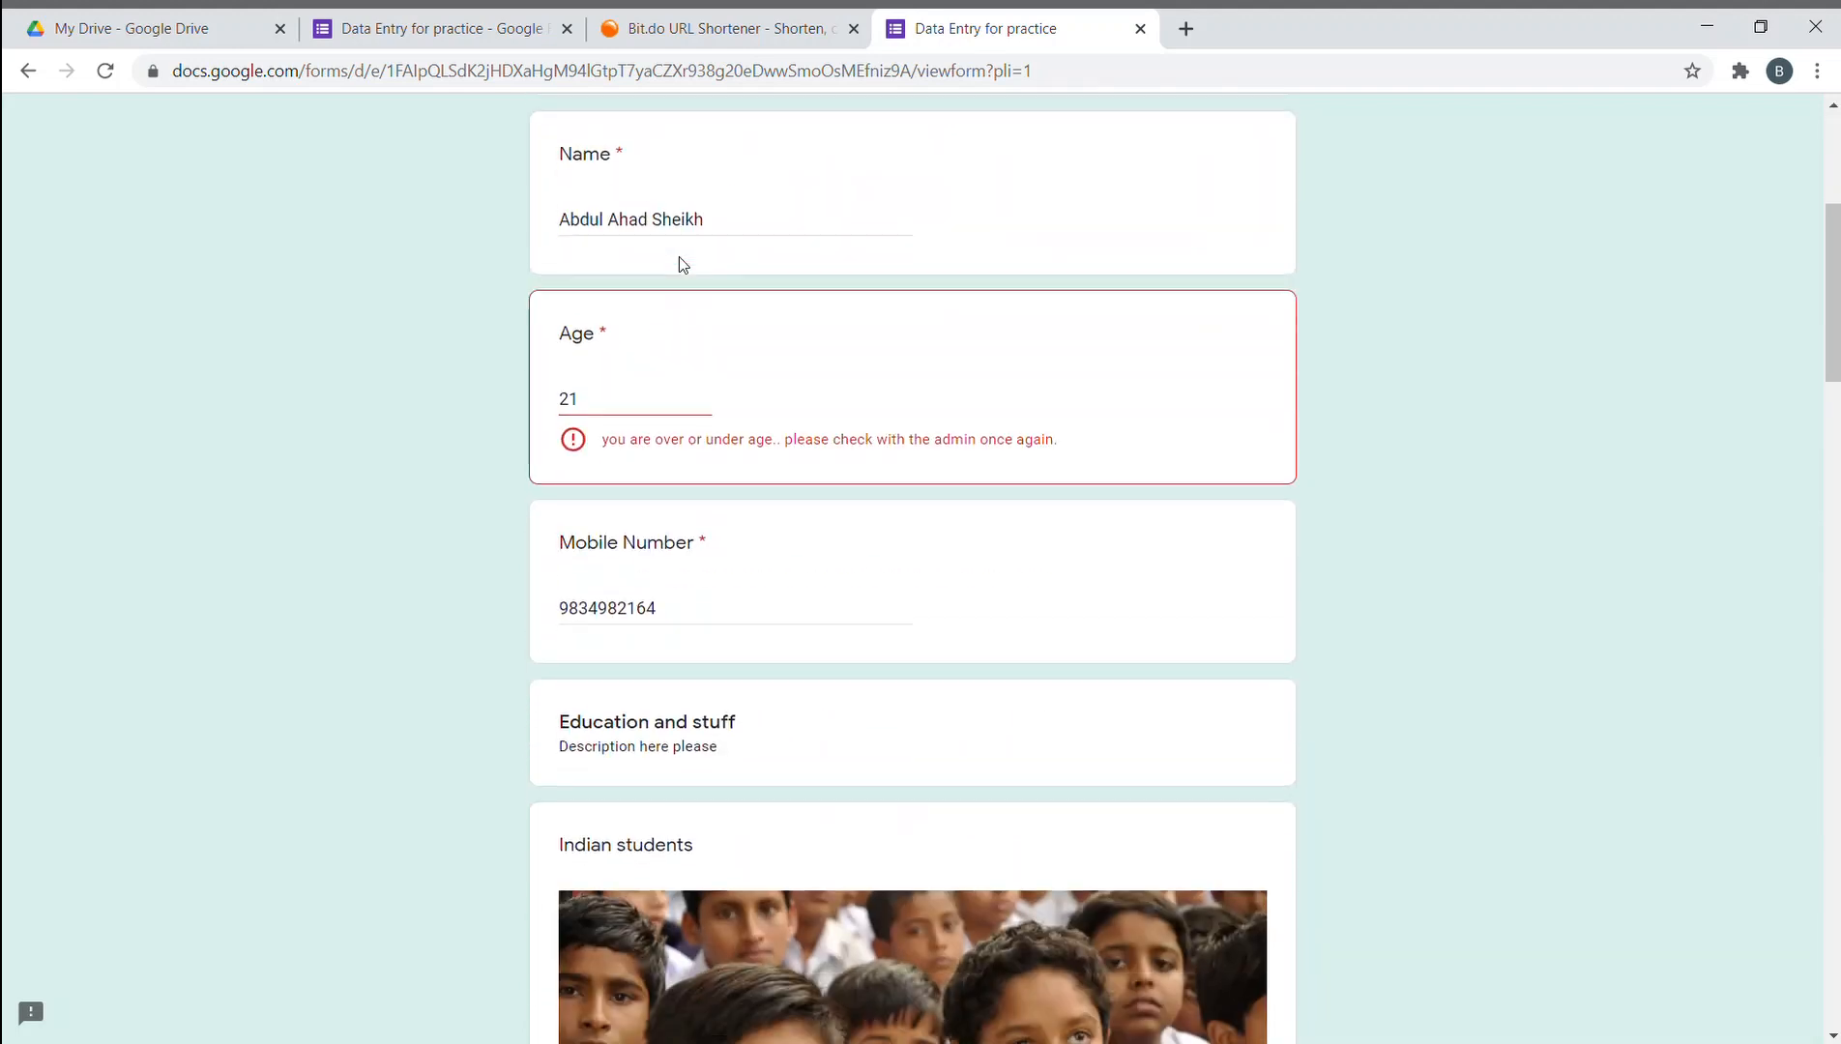
scroll(643, 406, "down", 1)
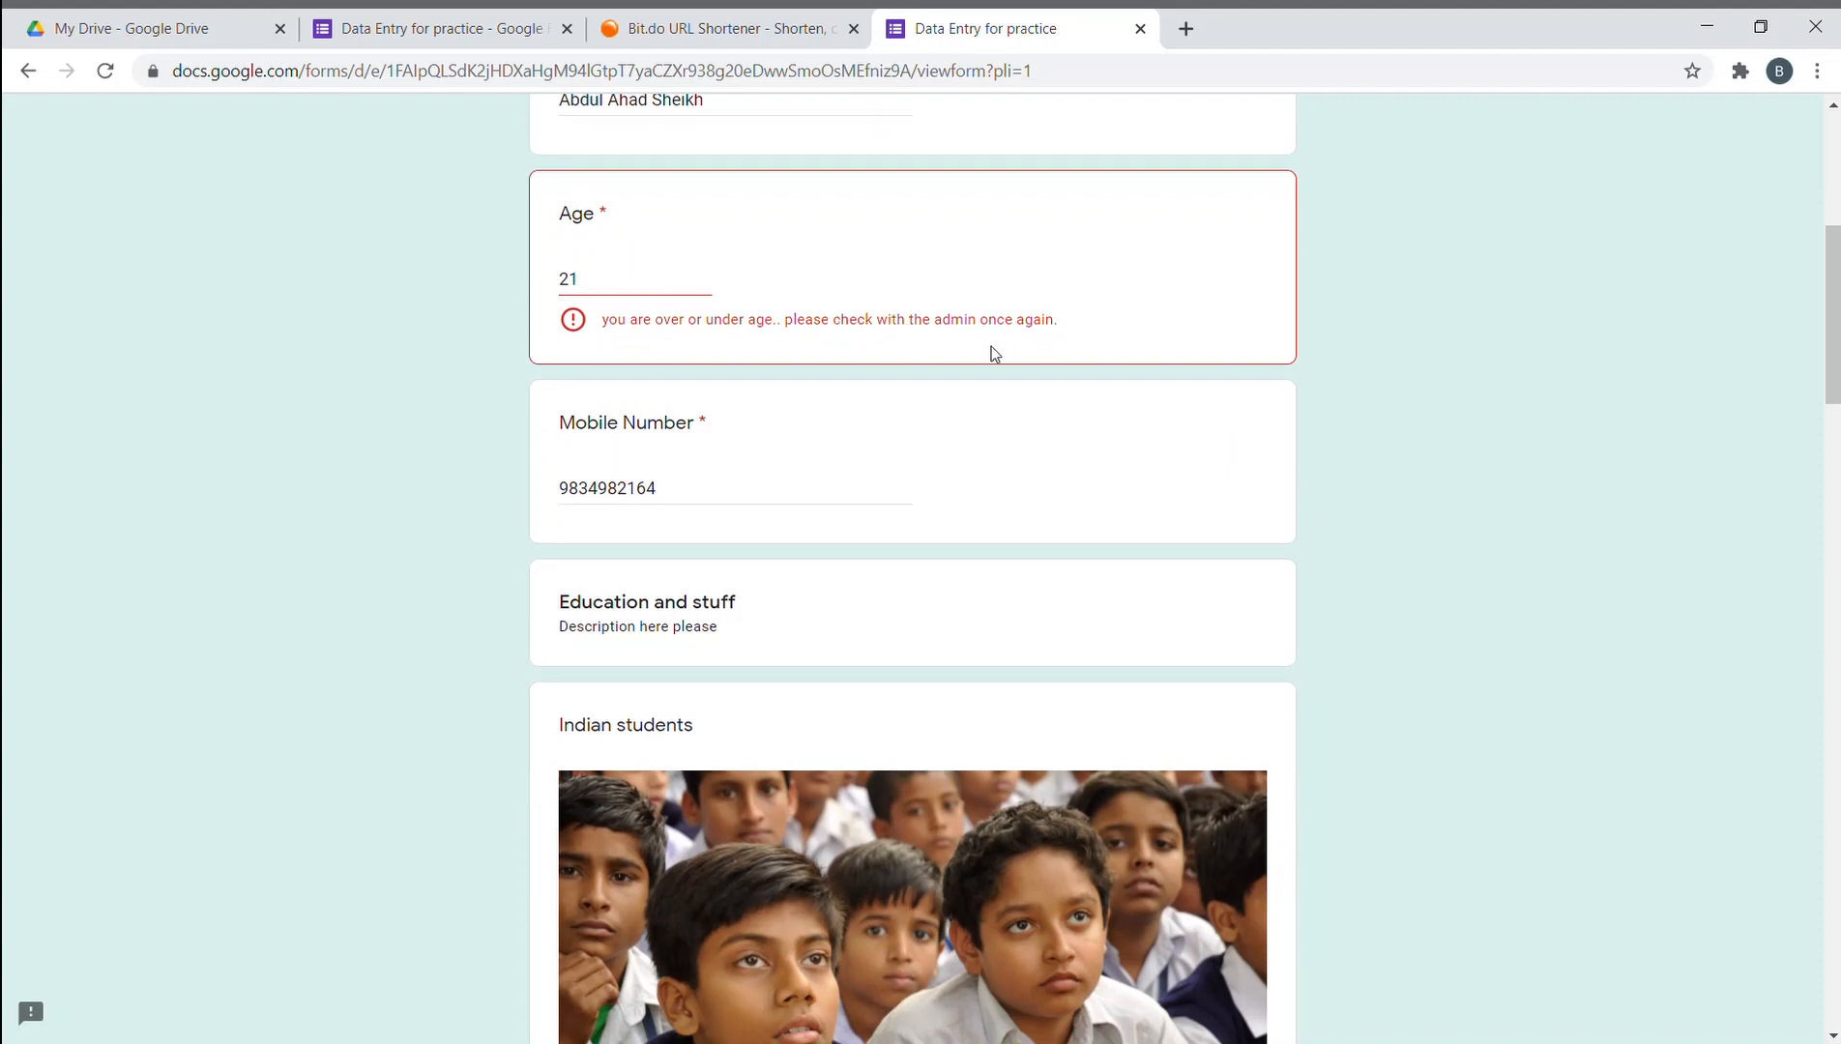
- Review the form's questions in the editor tab
left_click(491, 17)
scroll(801, 561, "down", 5)
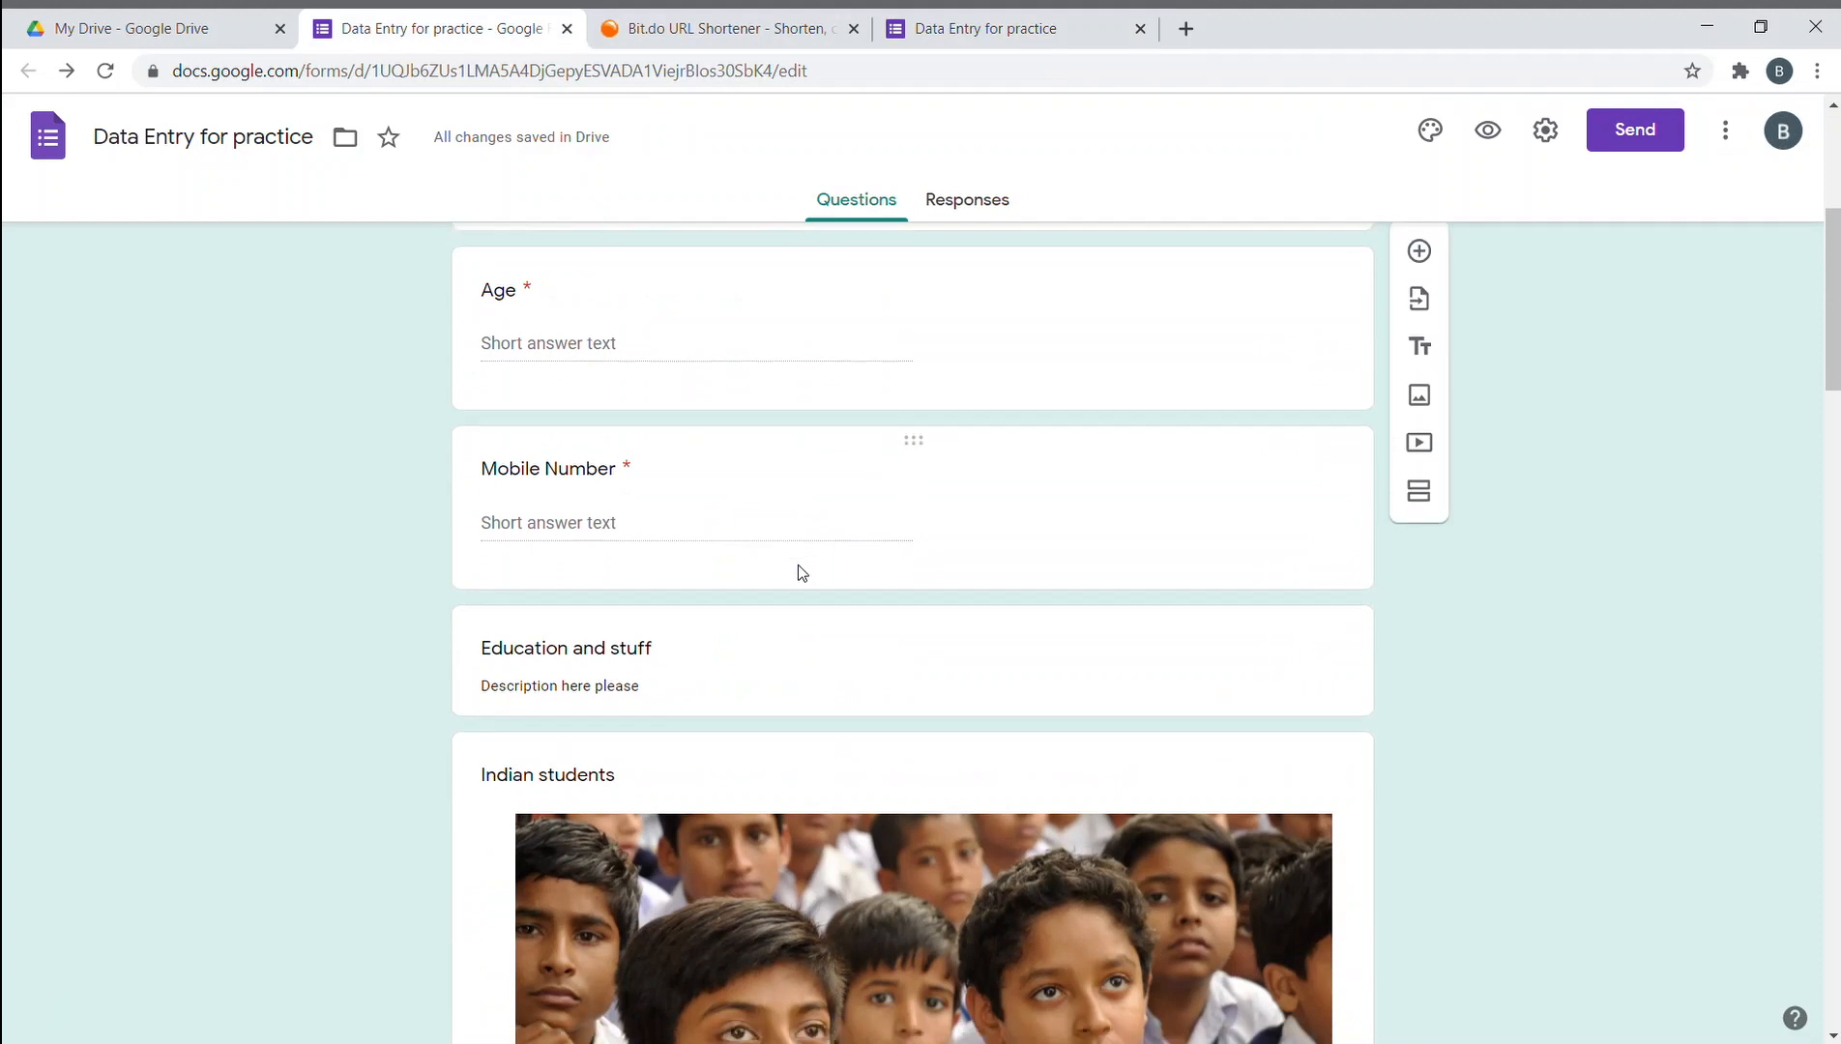
scroll(667, 494, "down", 1)
scroll(595, 473, "up", 3)
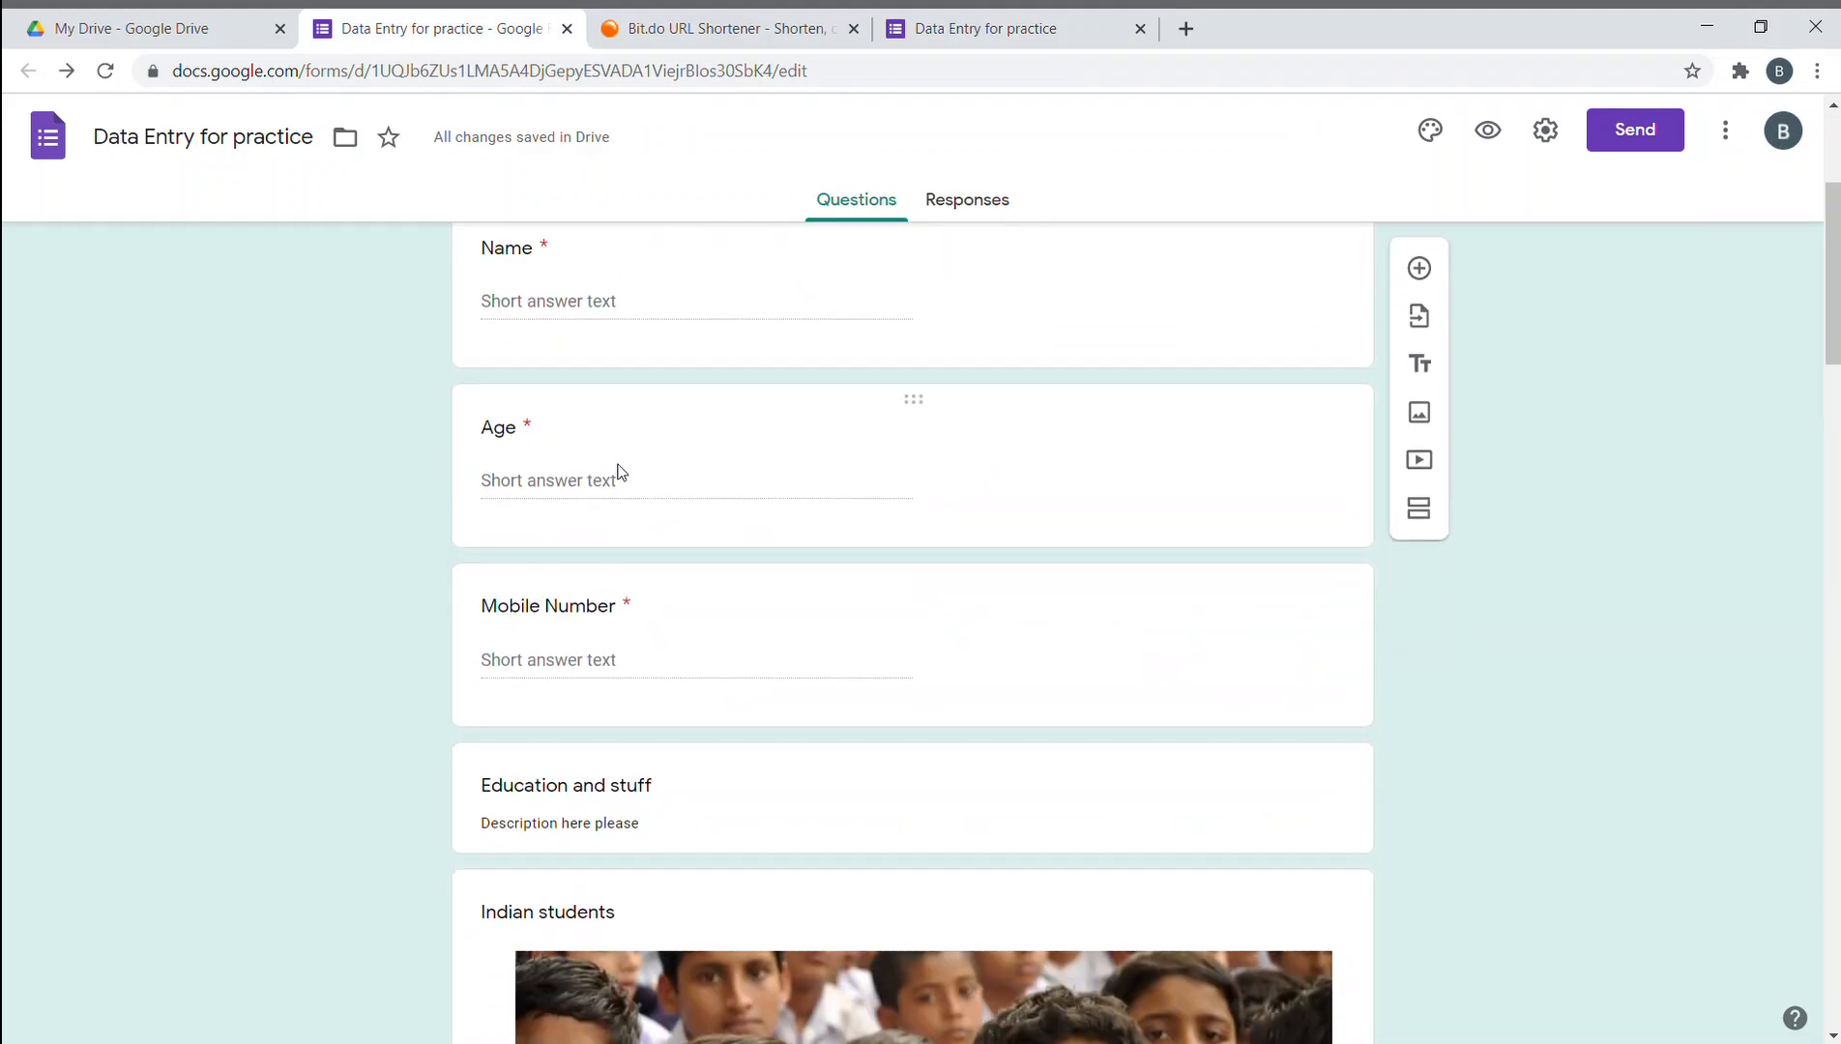
- Back in the form, replace the age answer with 17
left_click(672, 20)
left_click(957, 19)
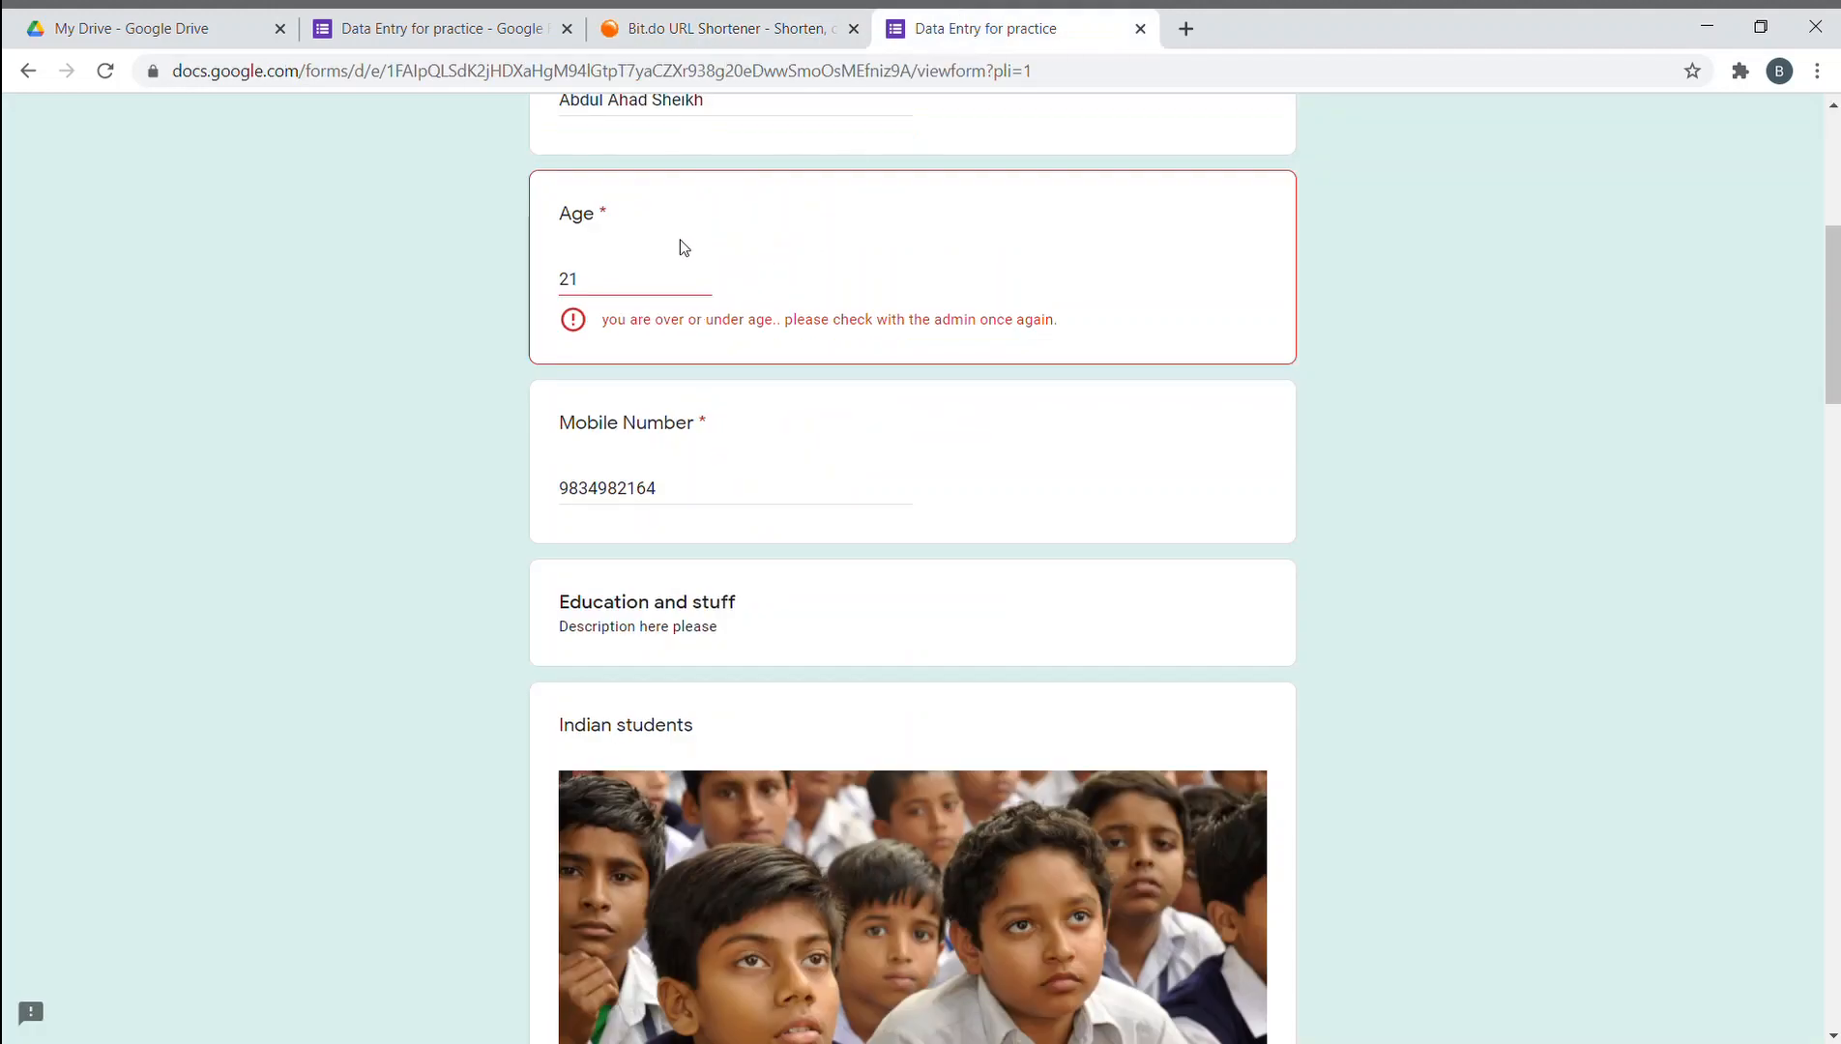
left_click_drag(661, 279, 538, 289)
scroll(1829, 367, "up", 1)
left_click(1789, 494)
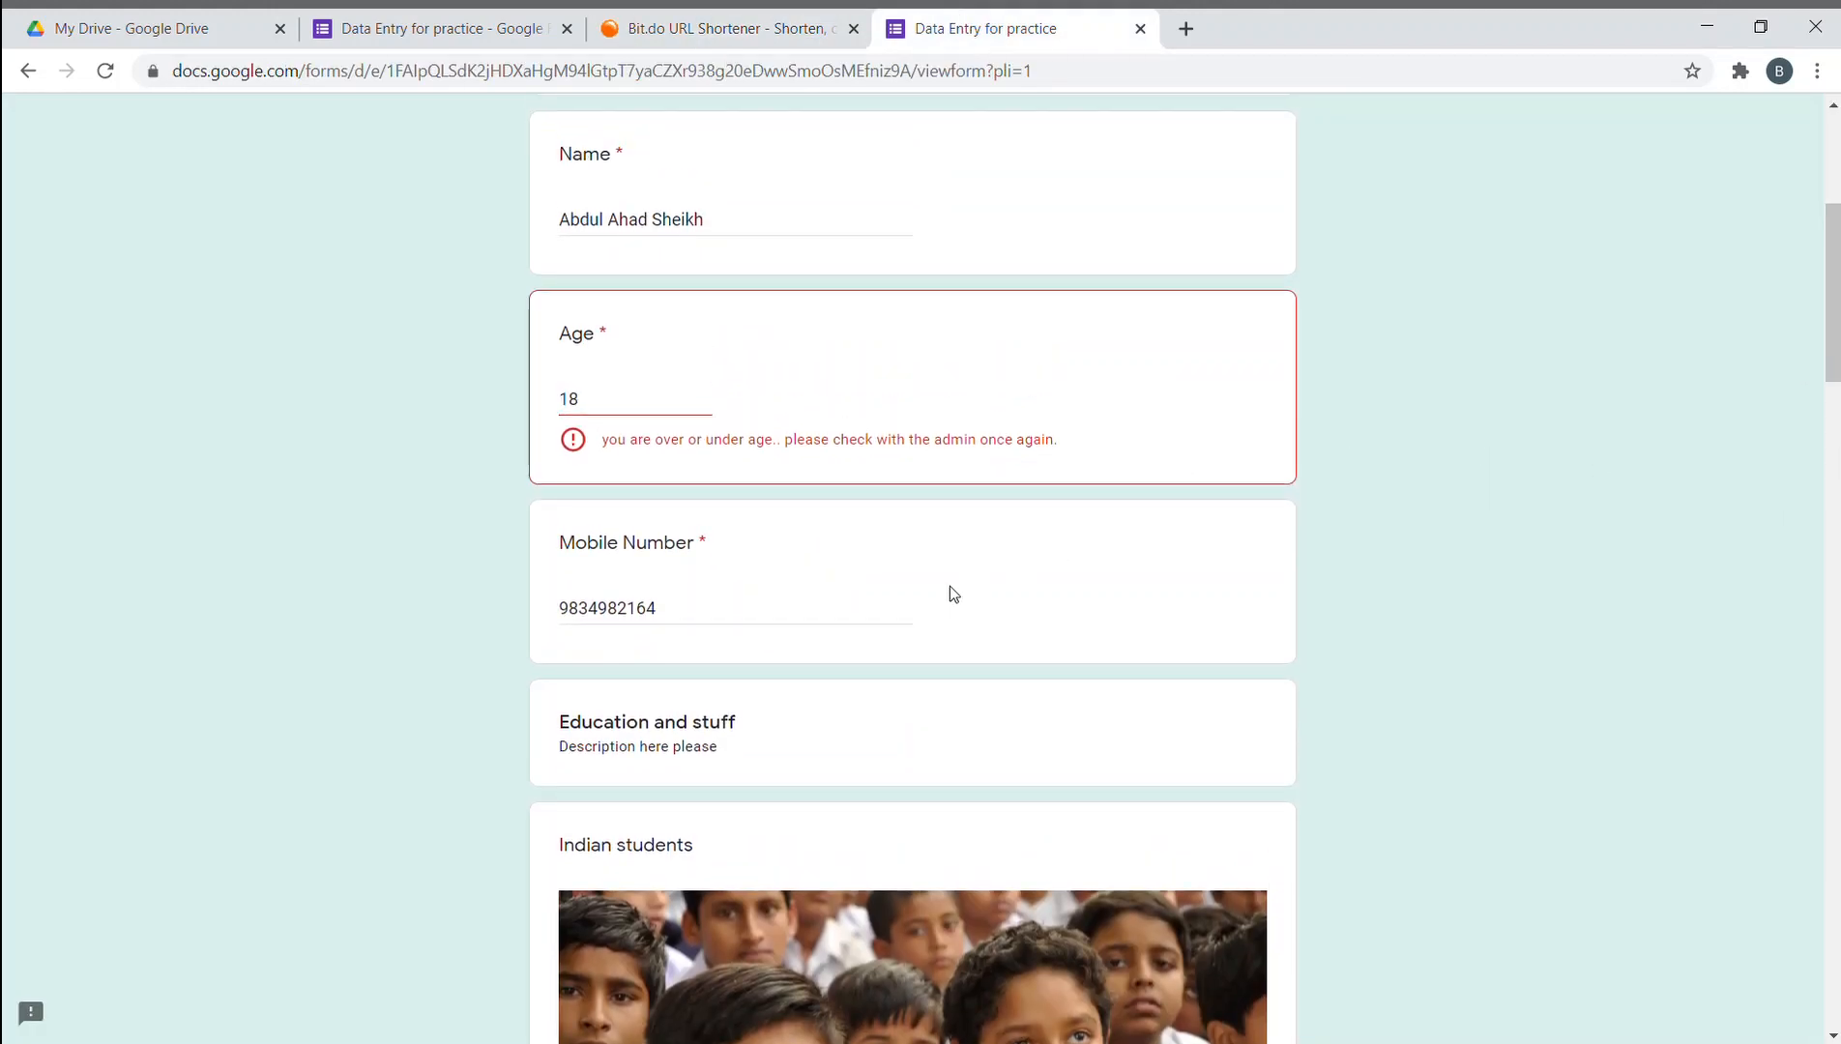
left_click(734, 607)
left_click(667, 406)
left_click_drag(638, 405, 554, 405)
type("17")
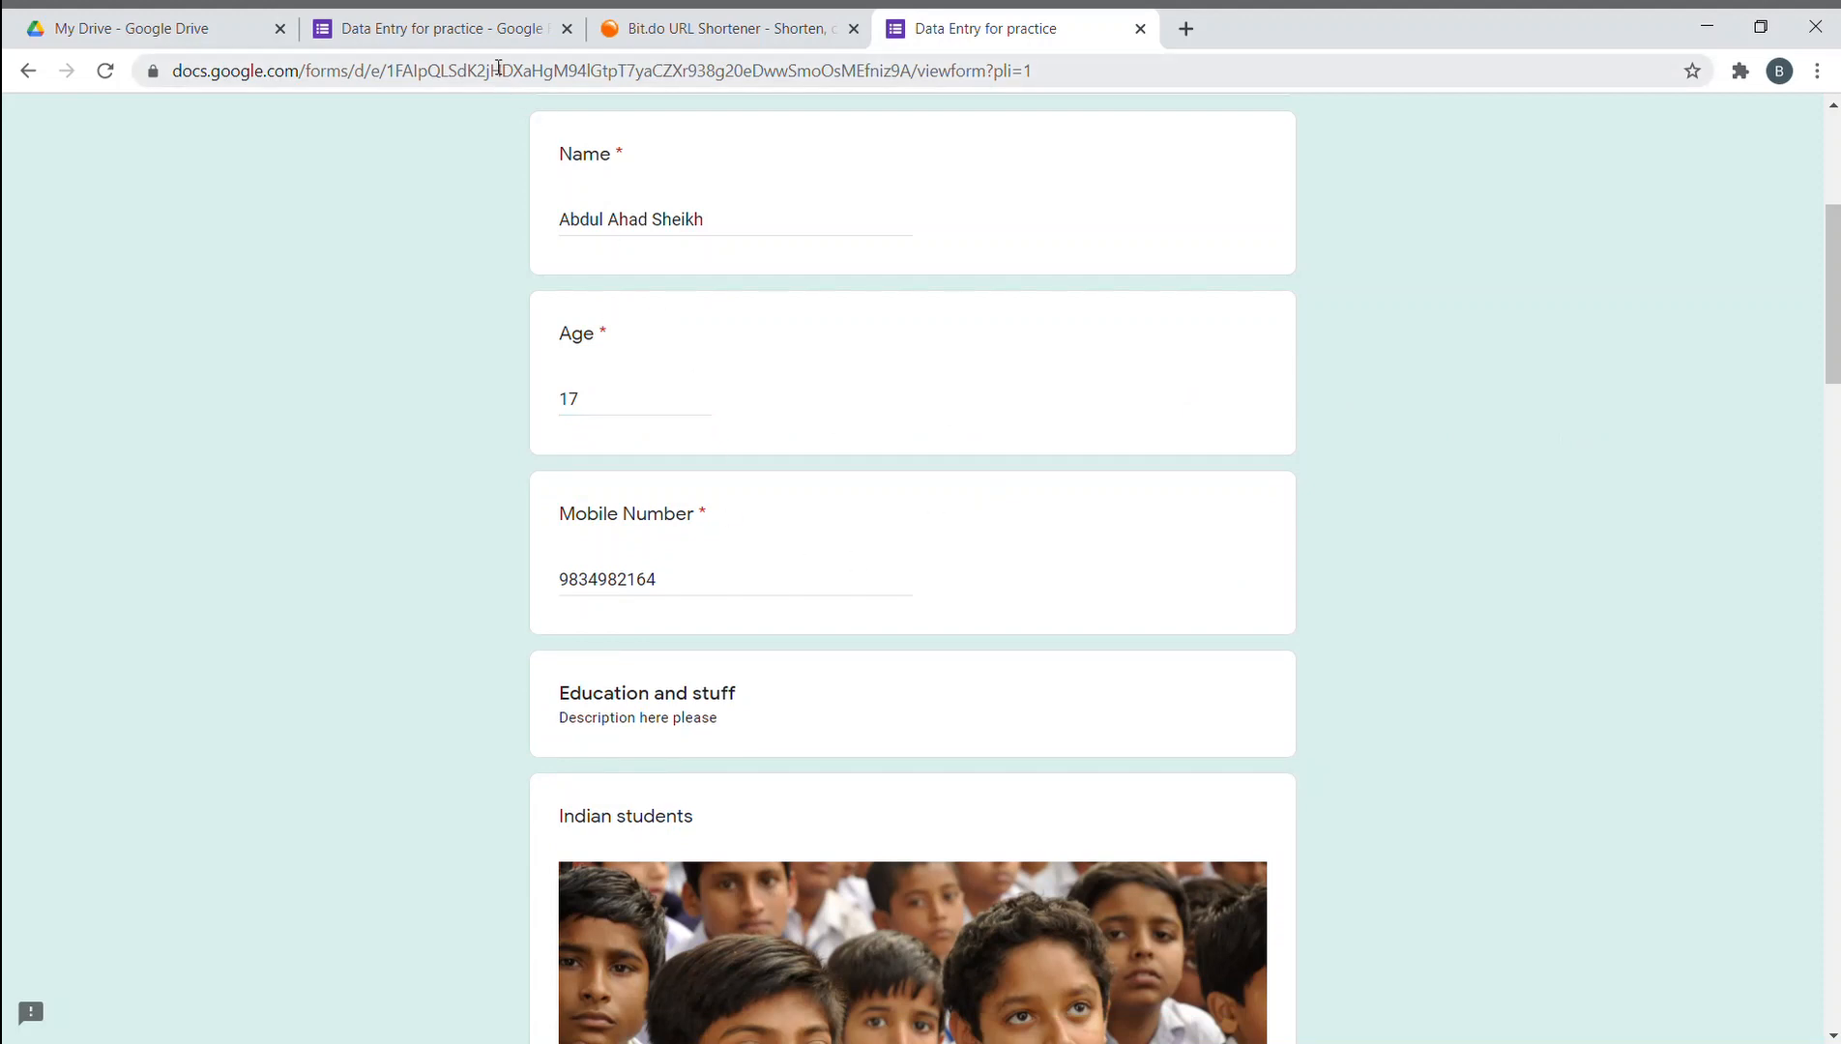
- In the editor, open the Age question's Number between 13 and 17 validation
left_click(464, 21)
scroll(744, 541, "down", 3)
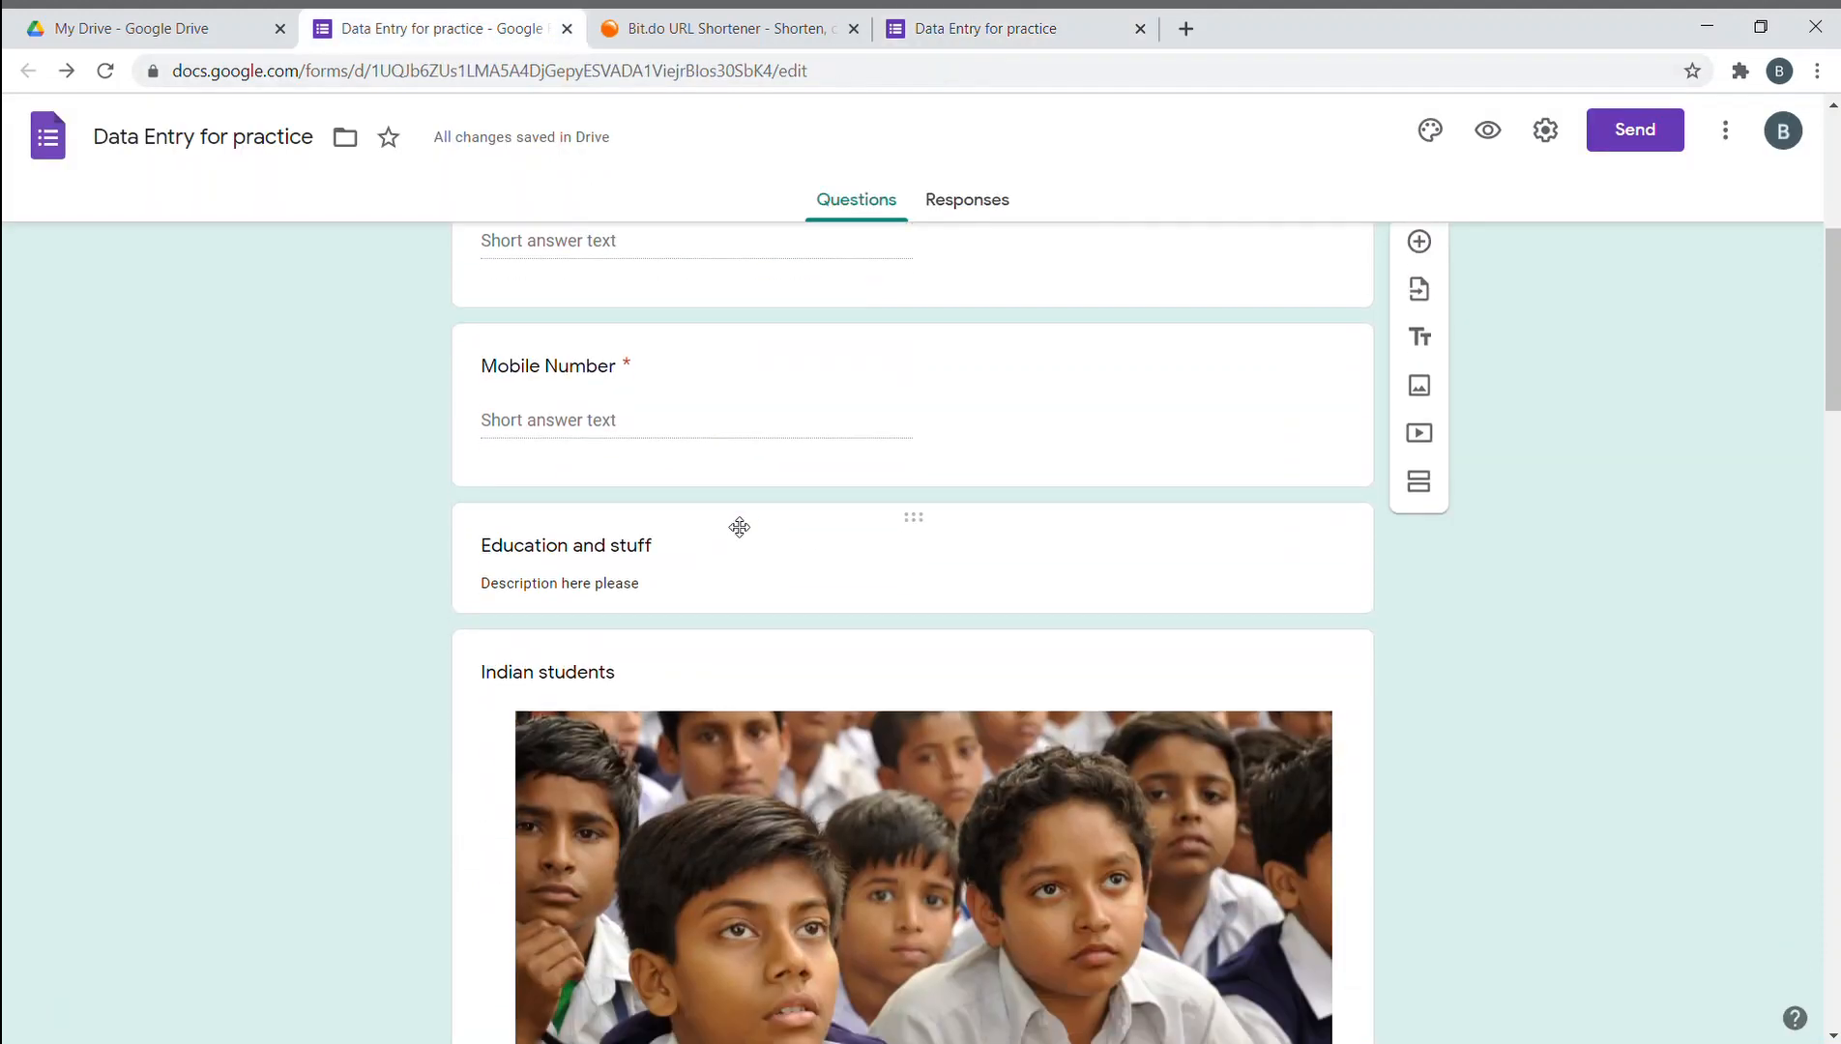
scroll(568, 464, "up", 3)
left_click(1168, 457)
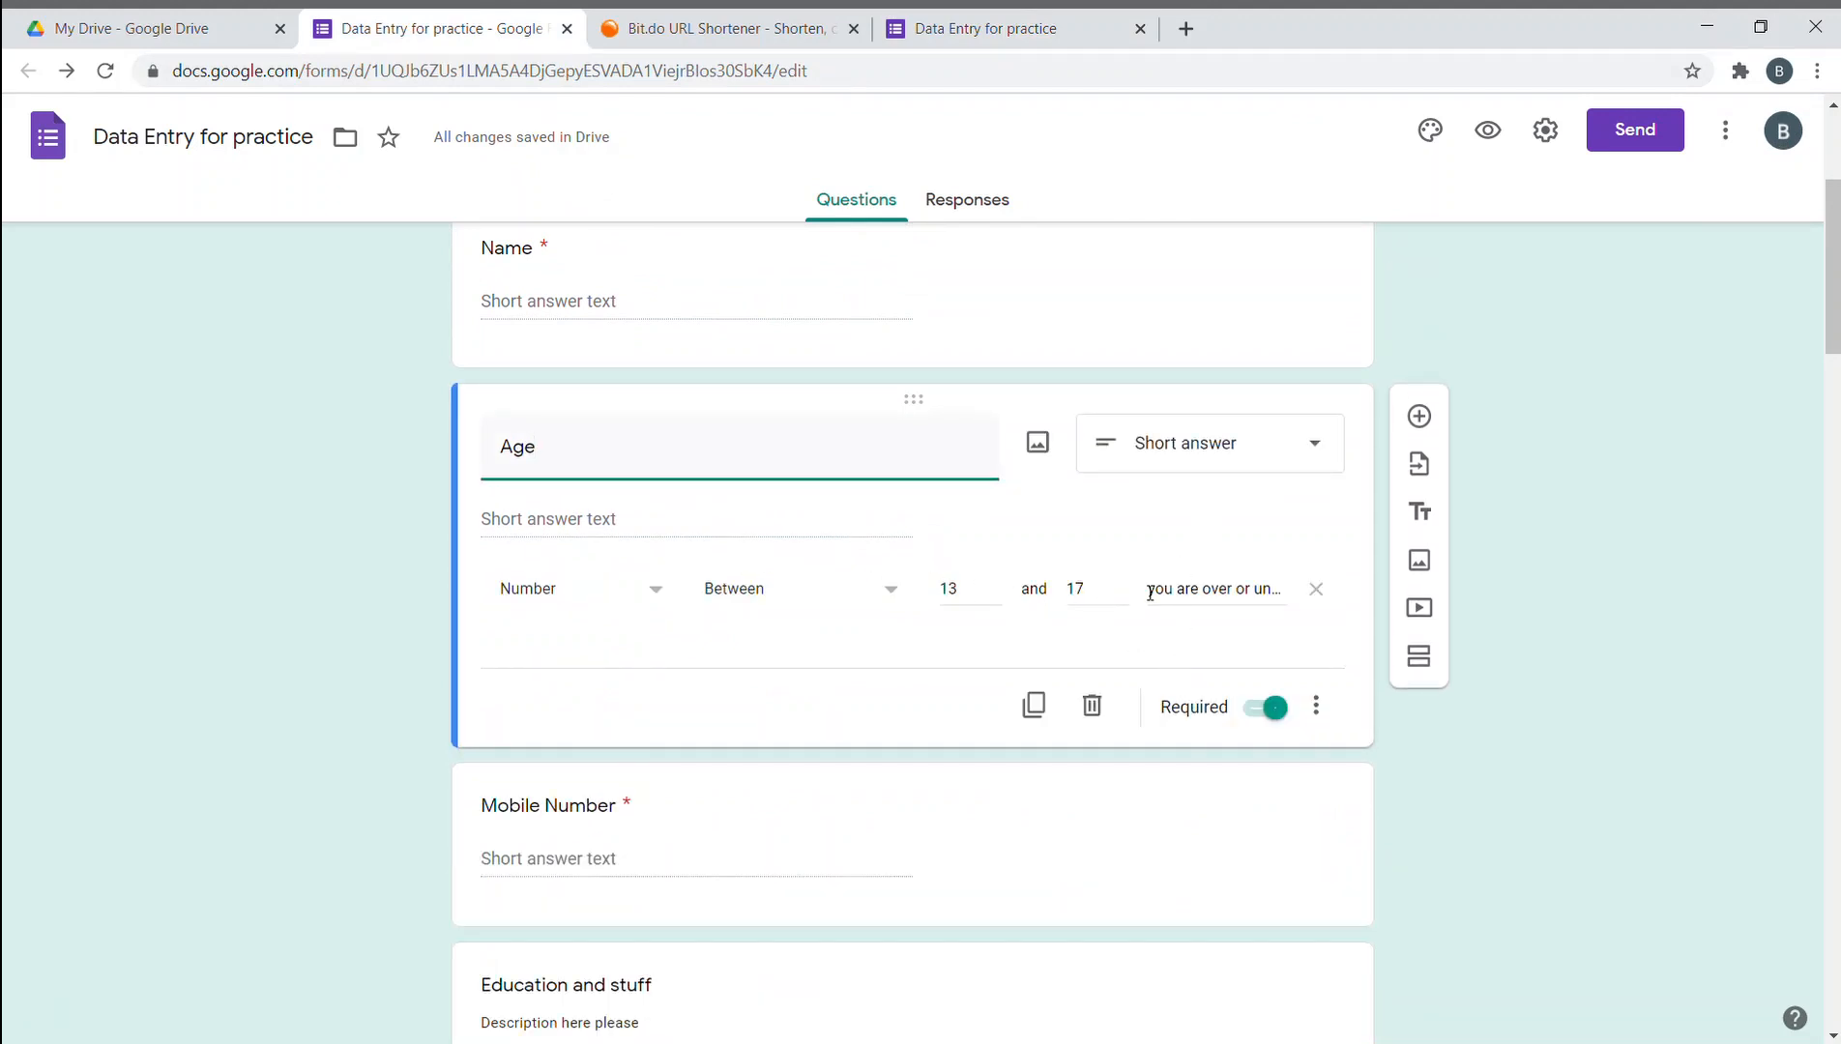
- Retry the age answer as 164 and then 18, reselecting it for replacement
left_click(752, 29)
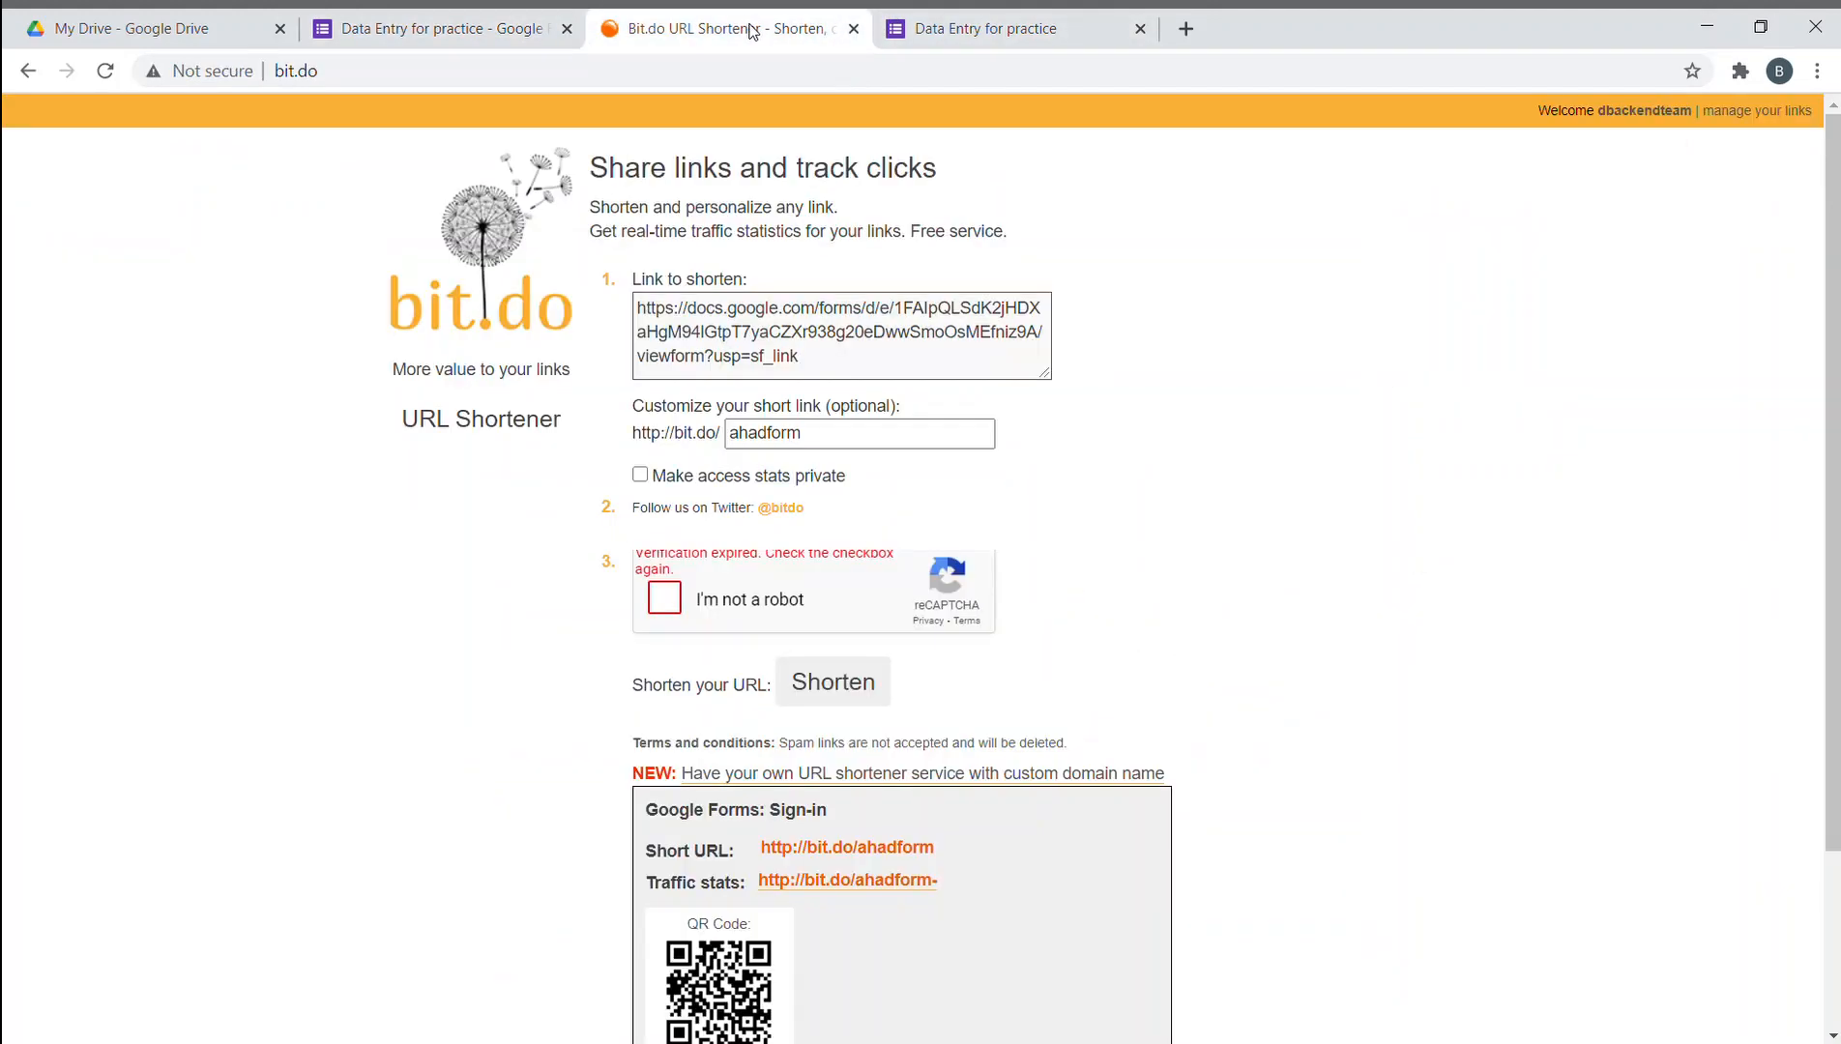
left_click(986, 29)
left_click_drag(645, 395, 514, 399)
type("164")
left_click(1620, 568)
type("18")
left_click(1599, 726)
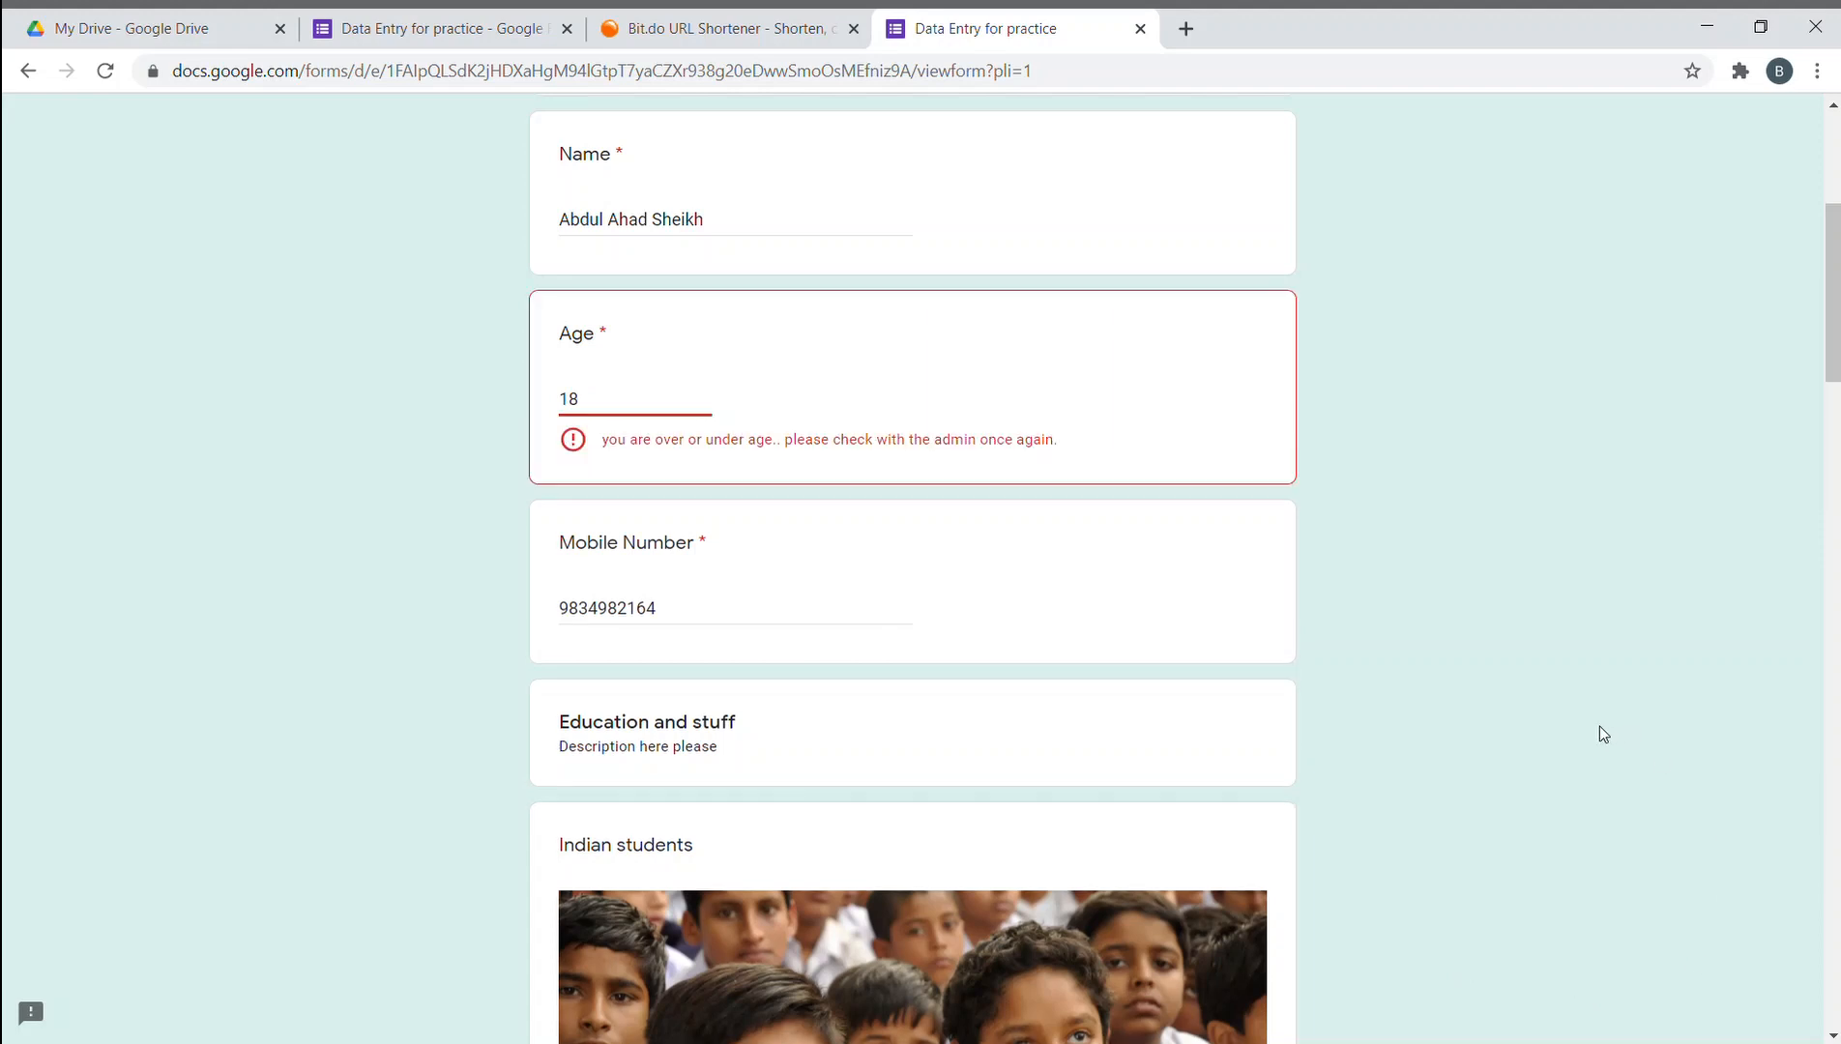
left_click_drag(647, 397, 497, 394)
- Change the age answer to 15 so it passes the range check
type("15")
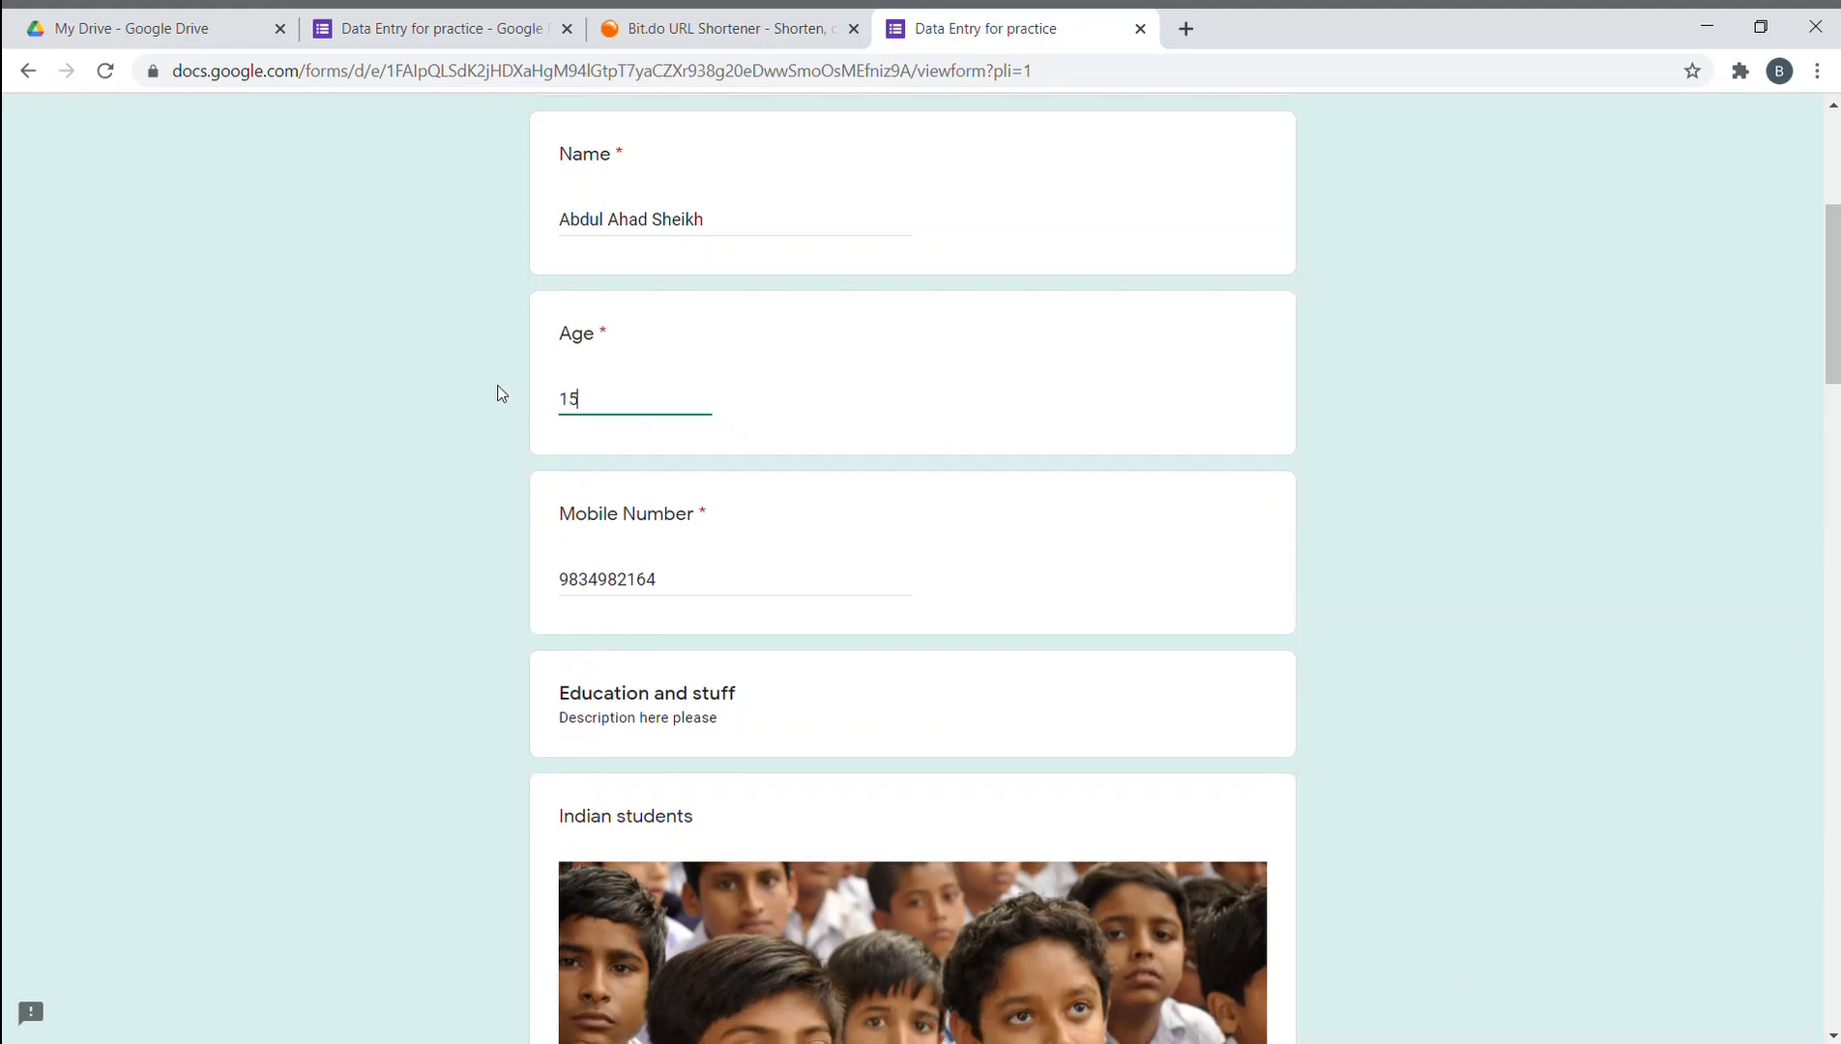
left_click(1318, 444)
scroll(669, 590, "down", 8)
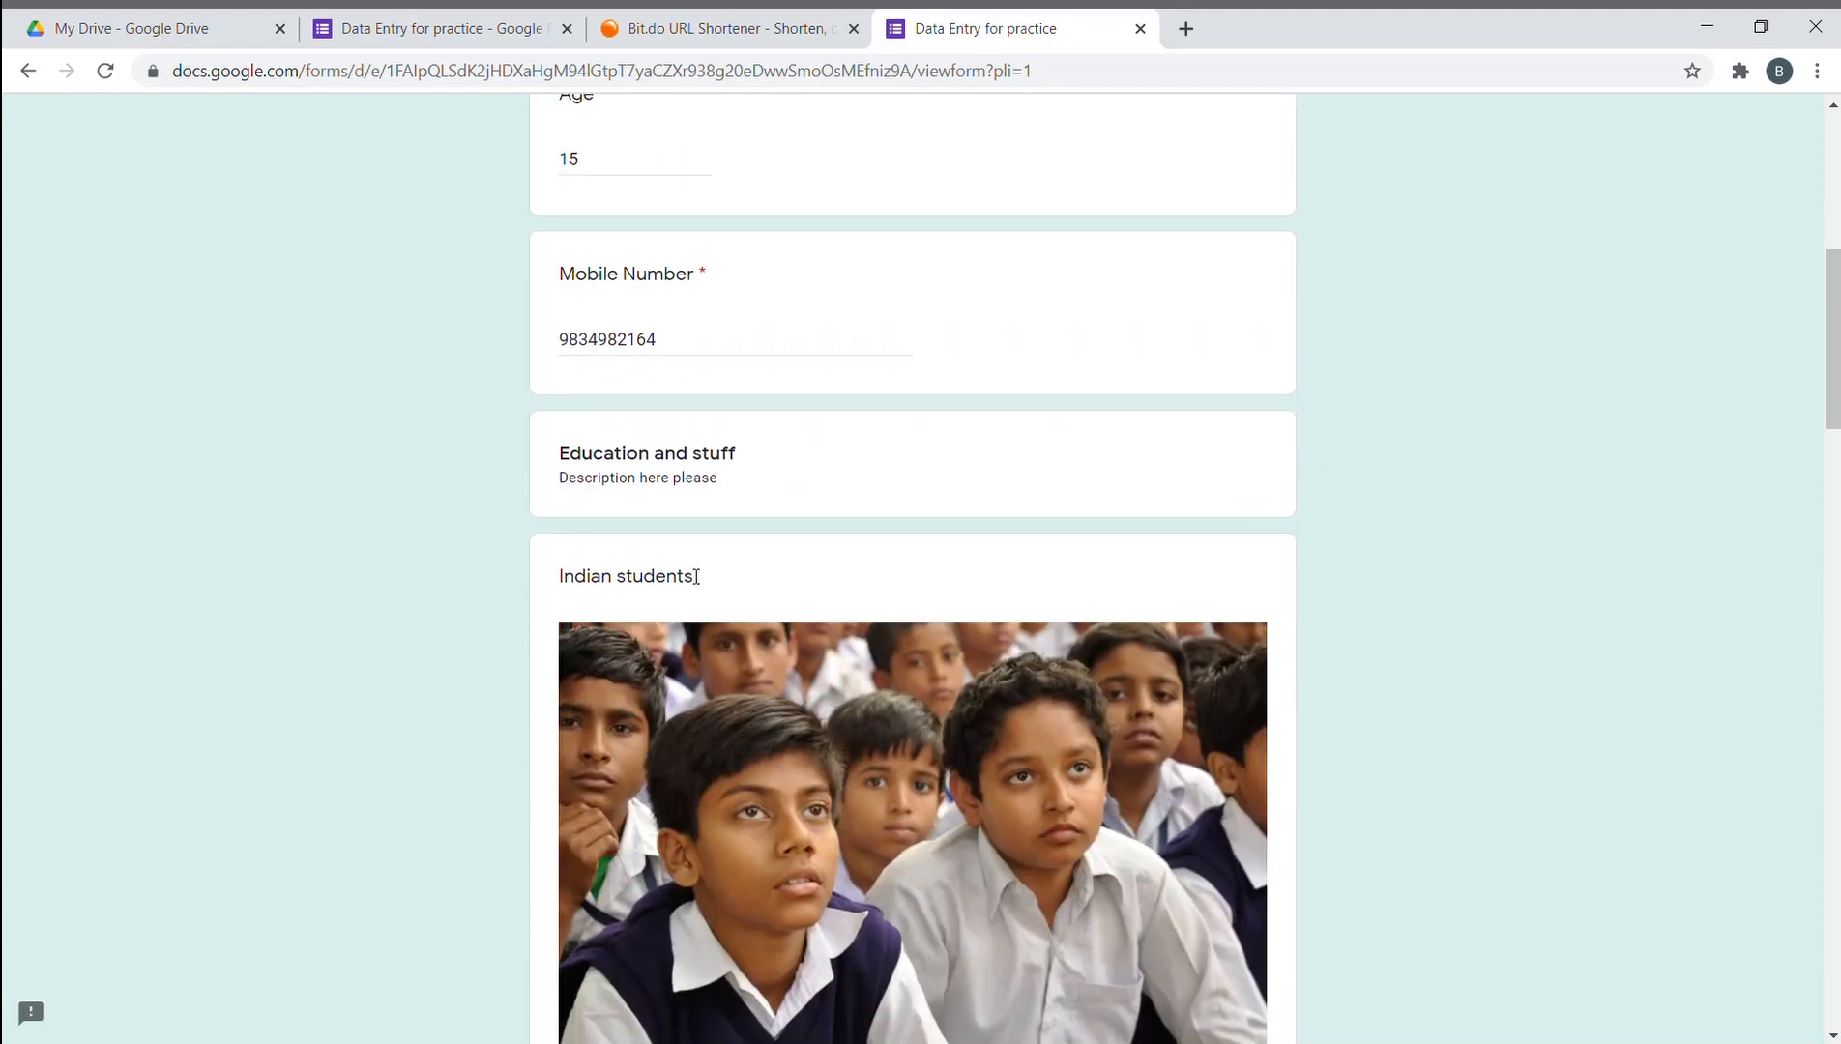
scroll(854, 484, "up", 1)
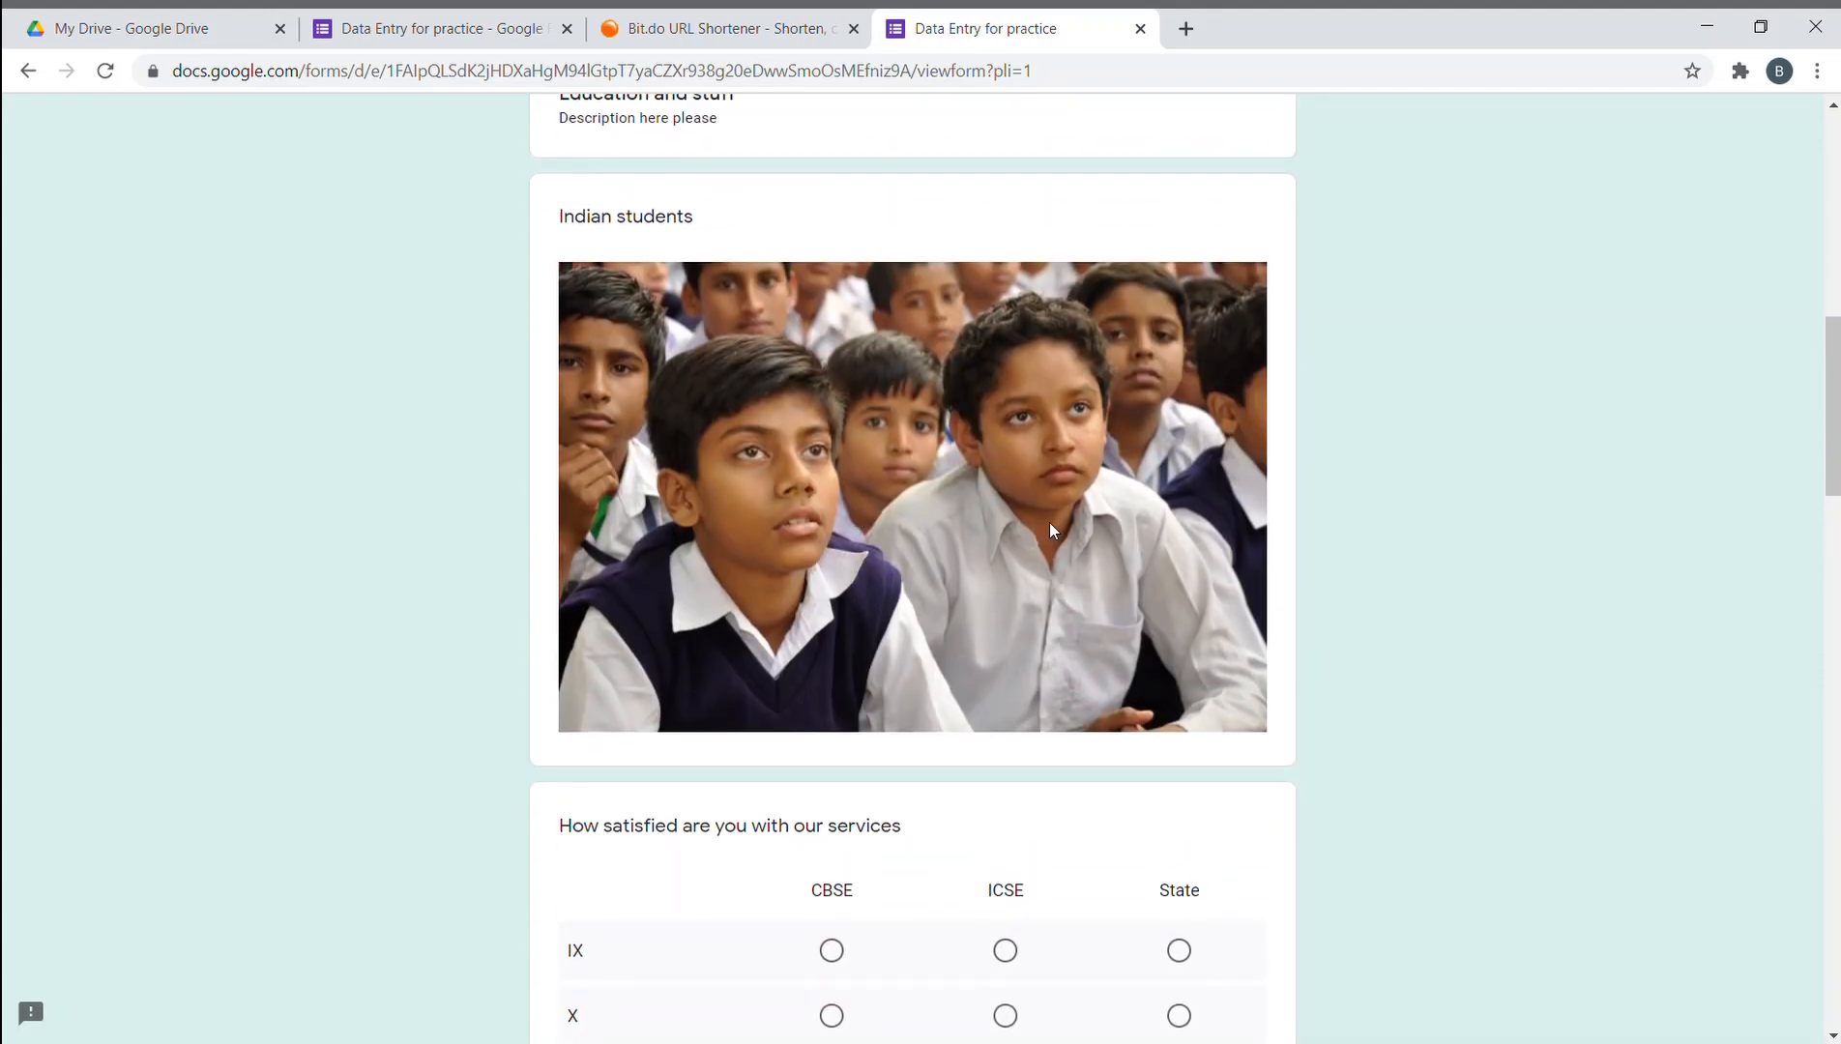
scroll(1050, 527, "down", 4)
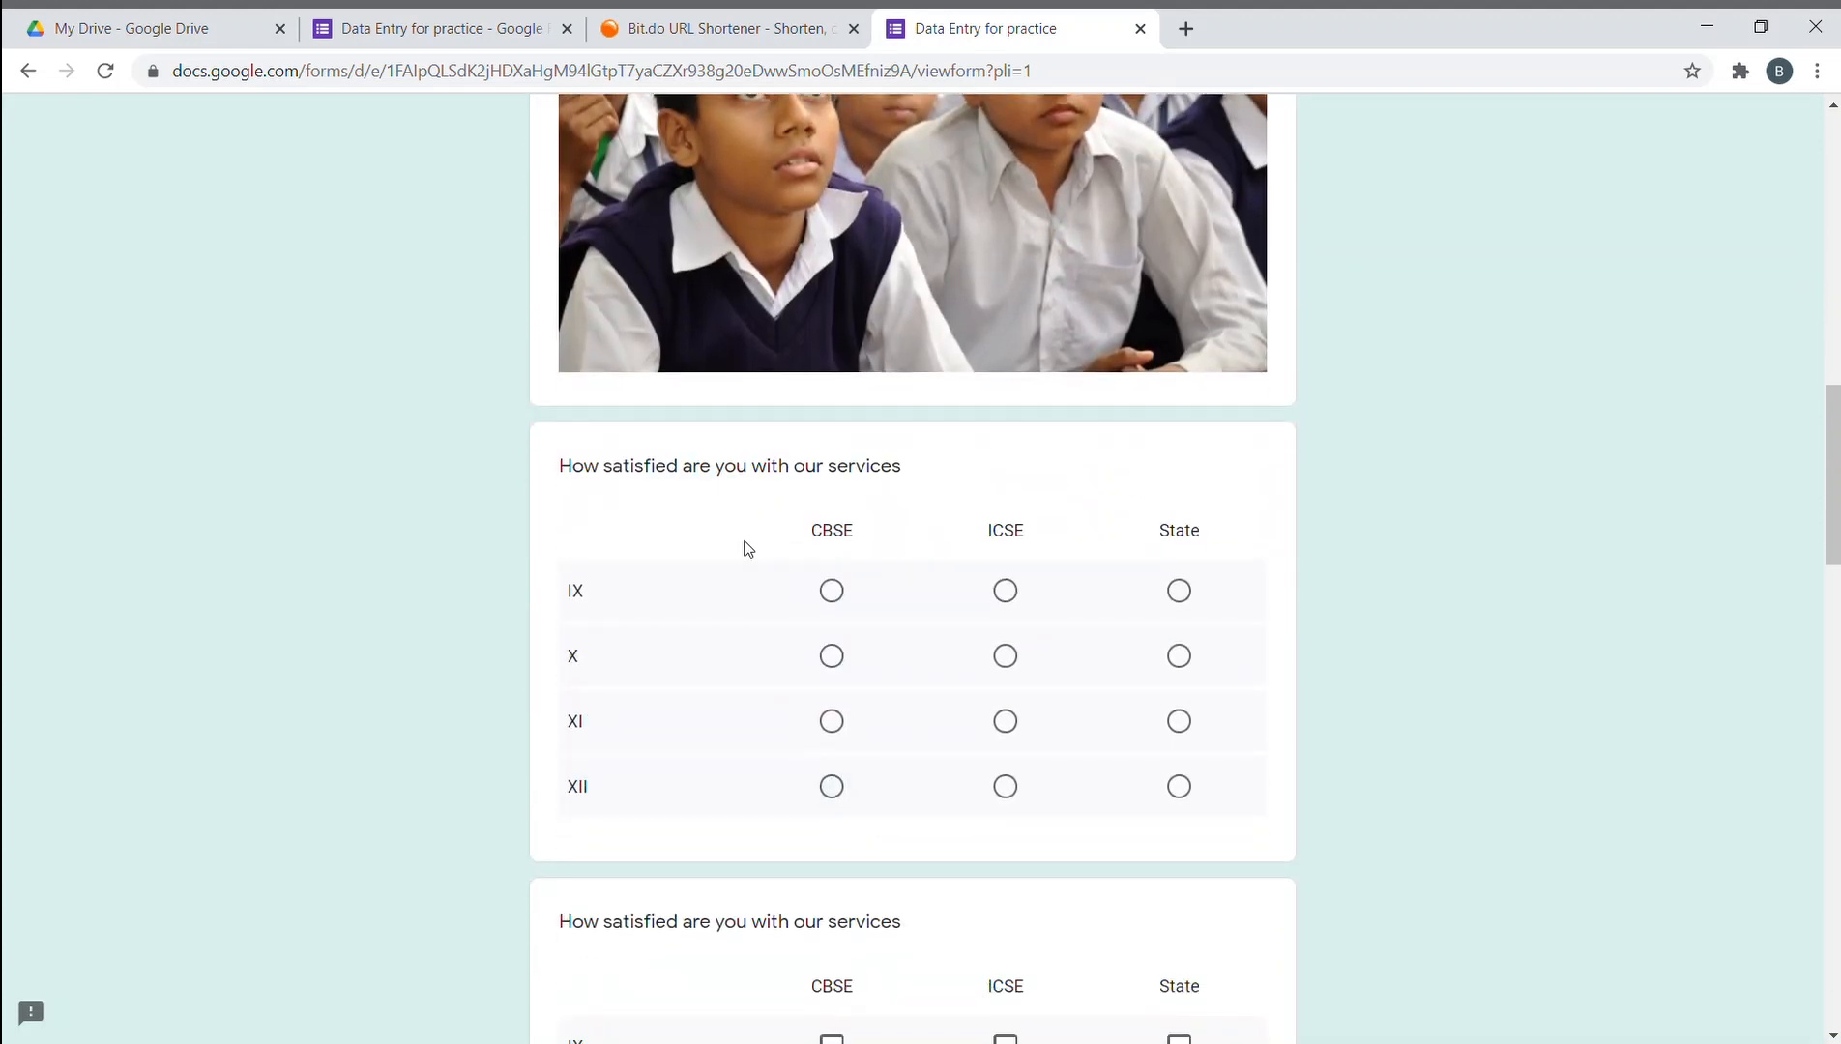
scroll(867, 558, "down", 1)
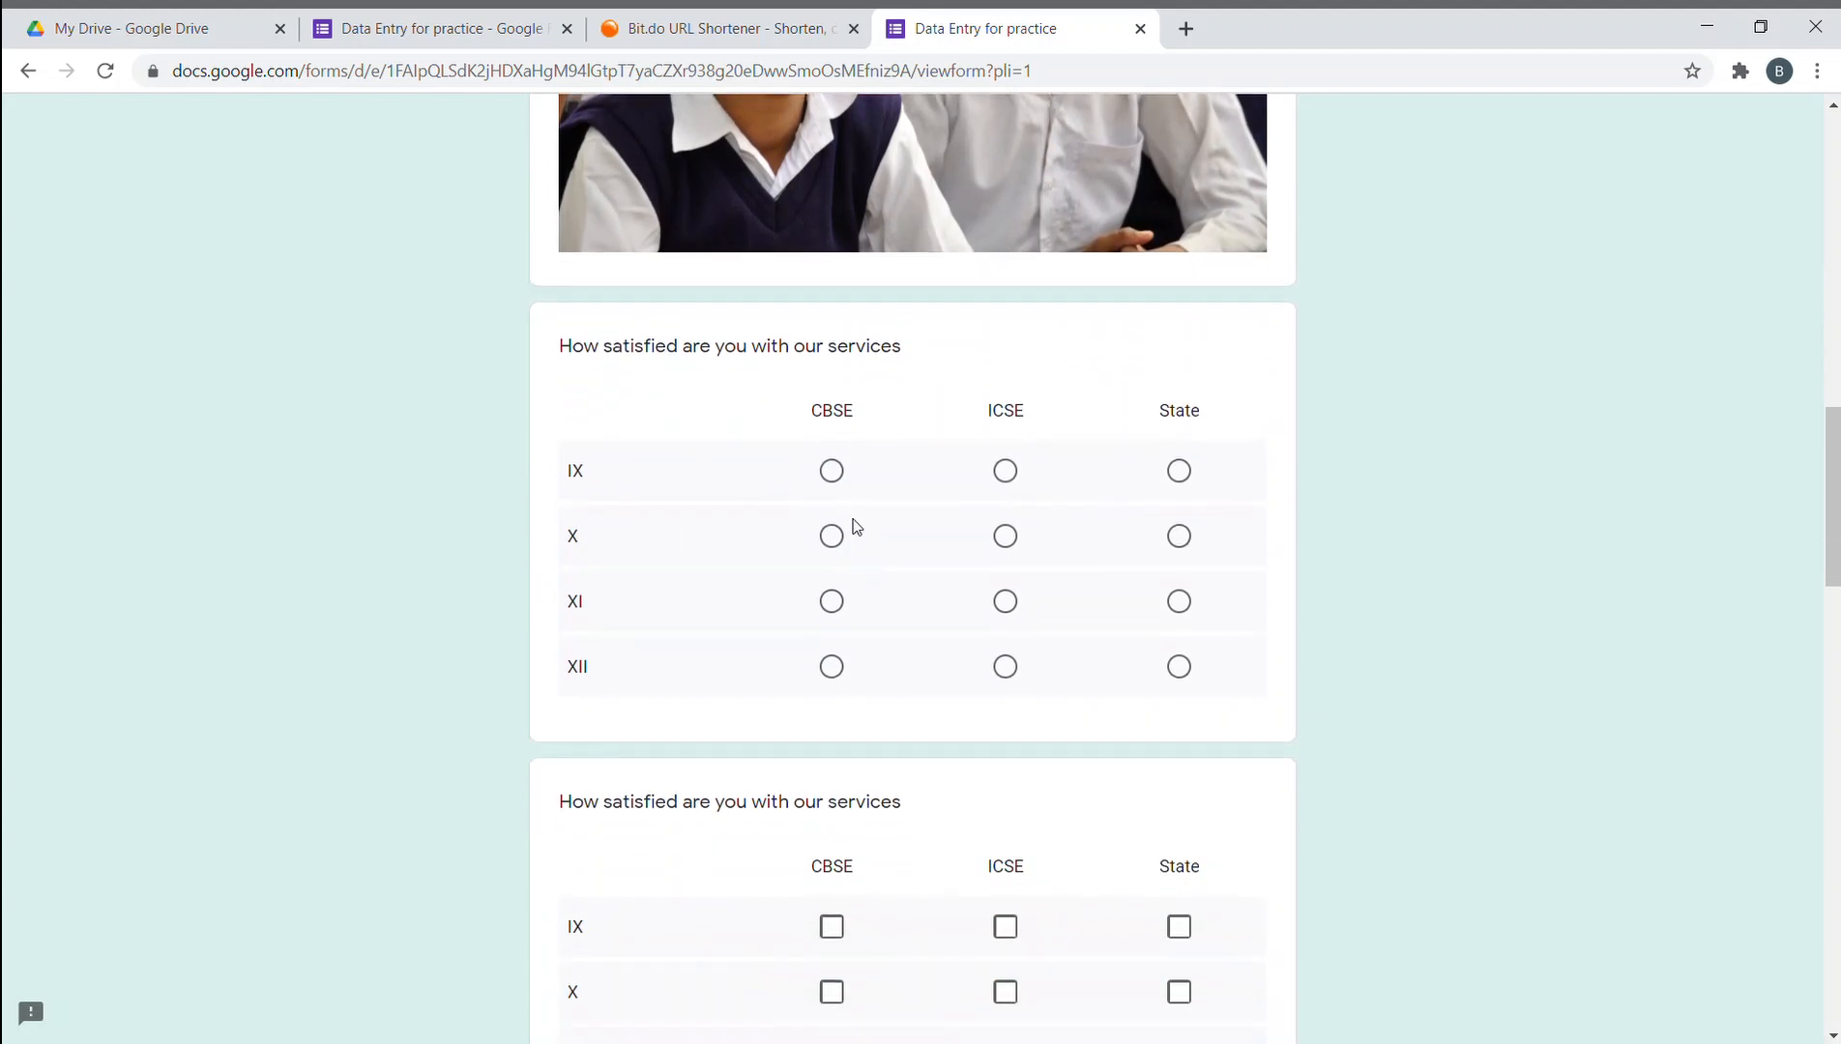
- In the radio grid, choose CBSE for IX and X and State for XI and XII
left_click(838, 483)
left_click(832, 537)
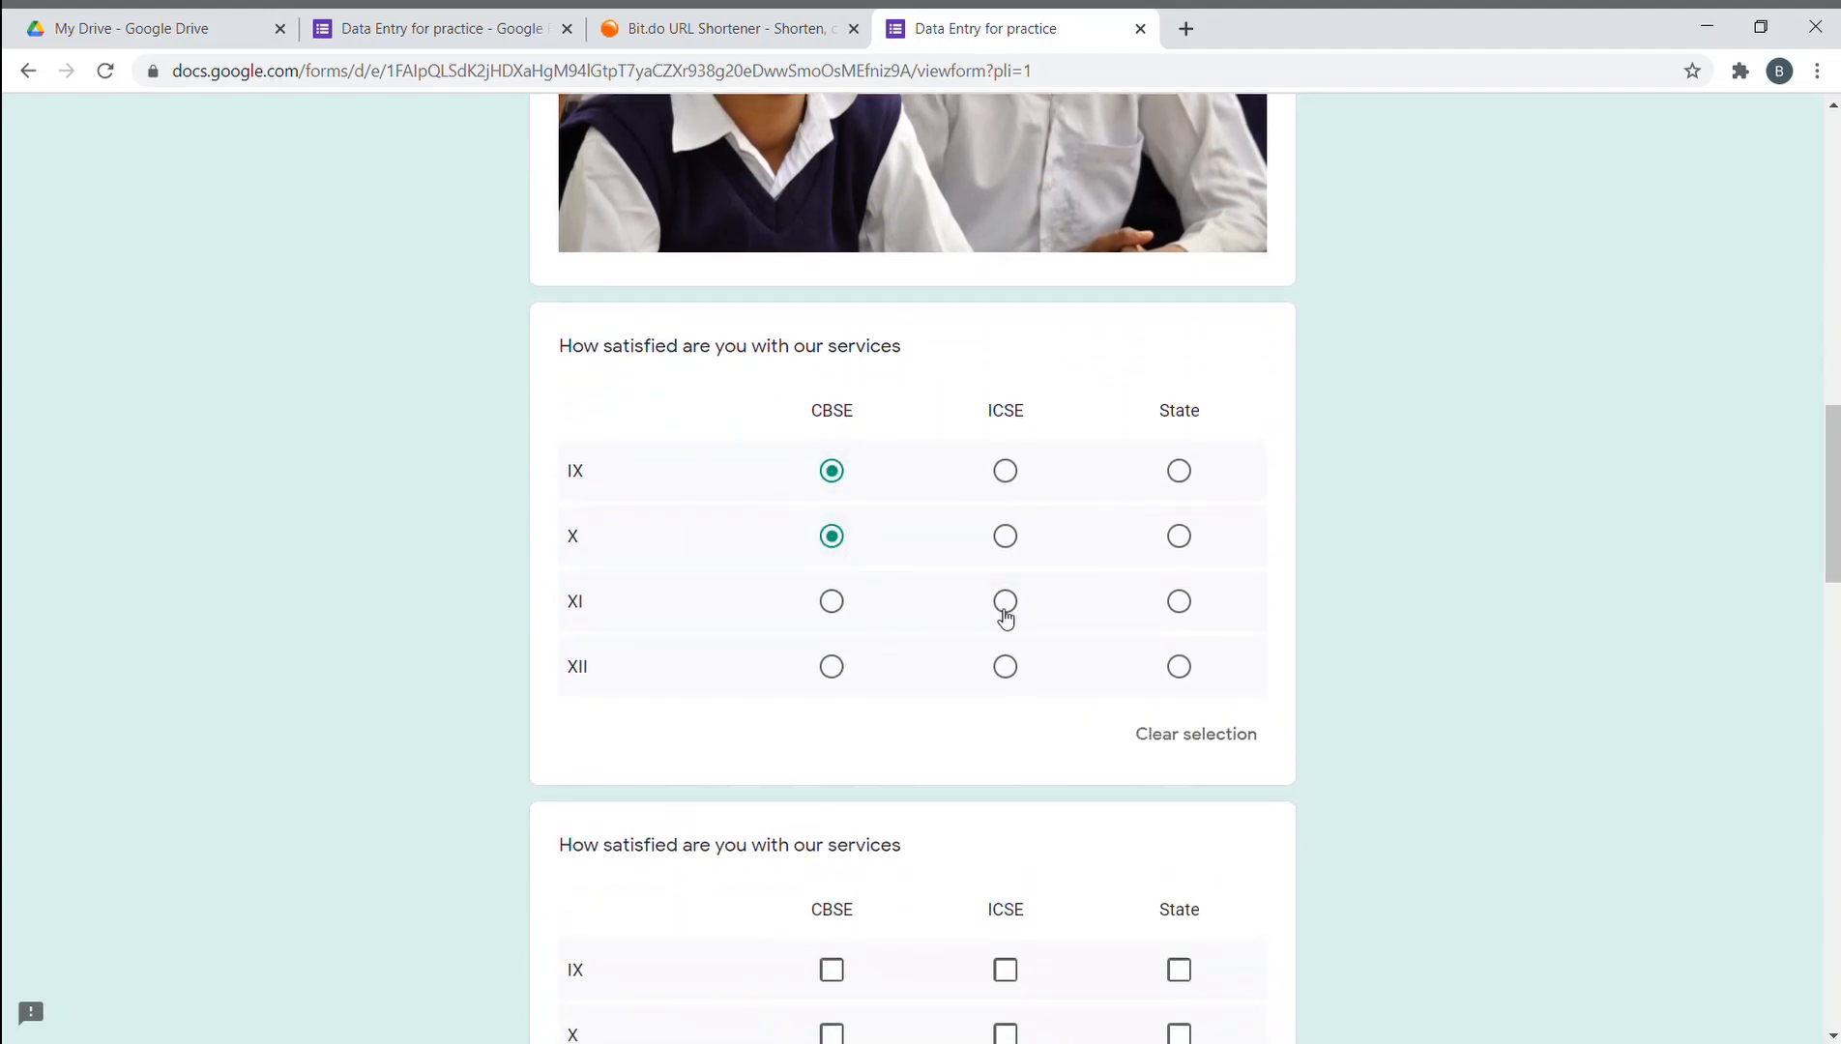
left_click(1178, 601)
left_click(1178, 666)
scroll(1205, 661, "down", 5)
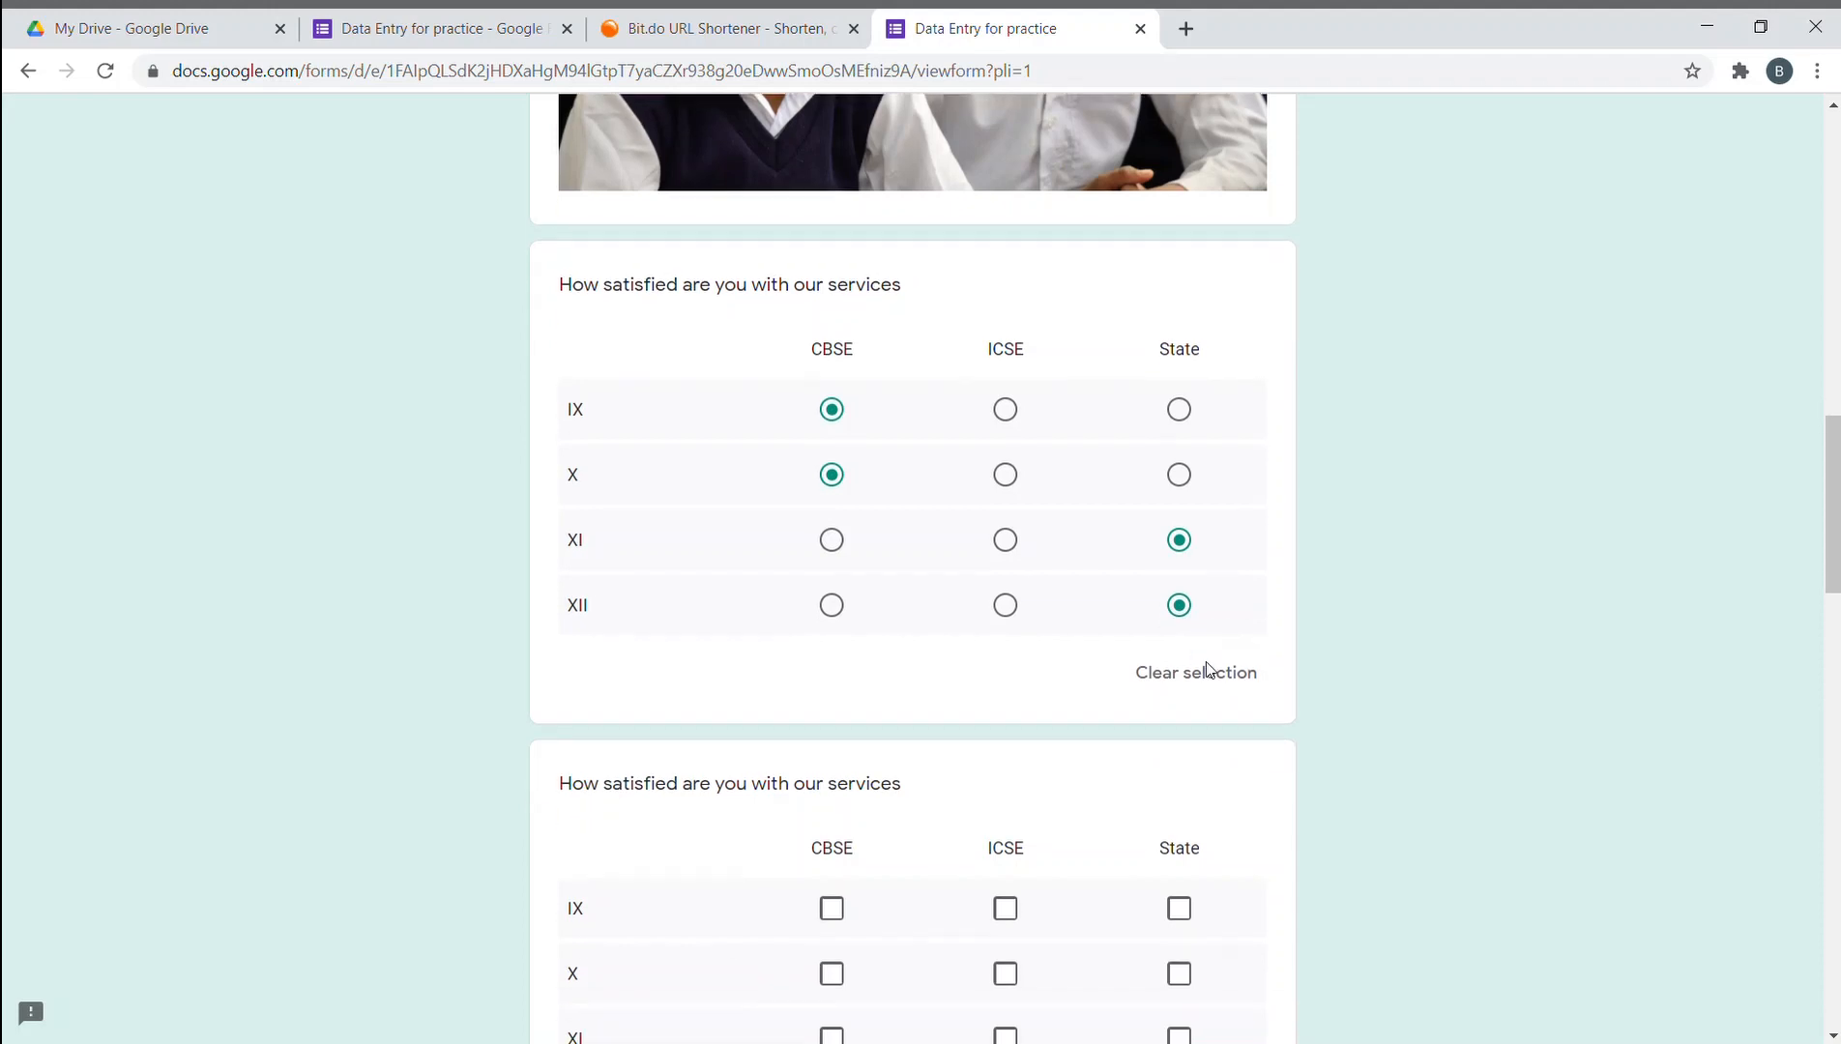
scroll(873, 510, "up", 2)
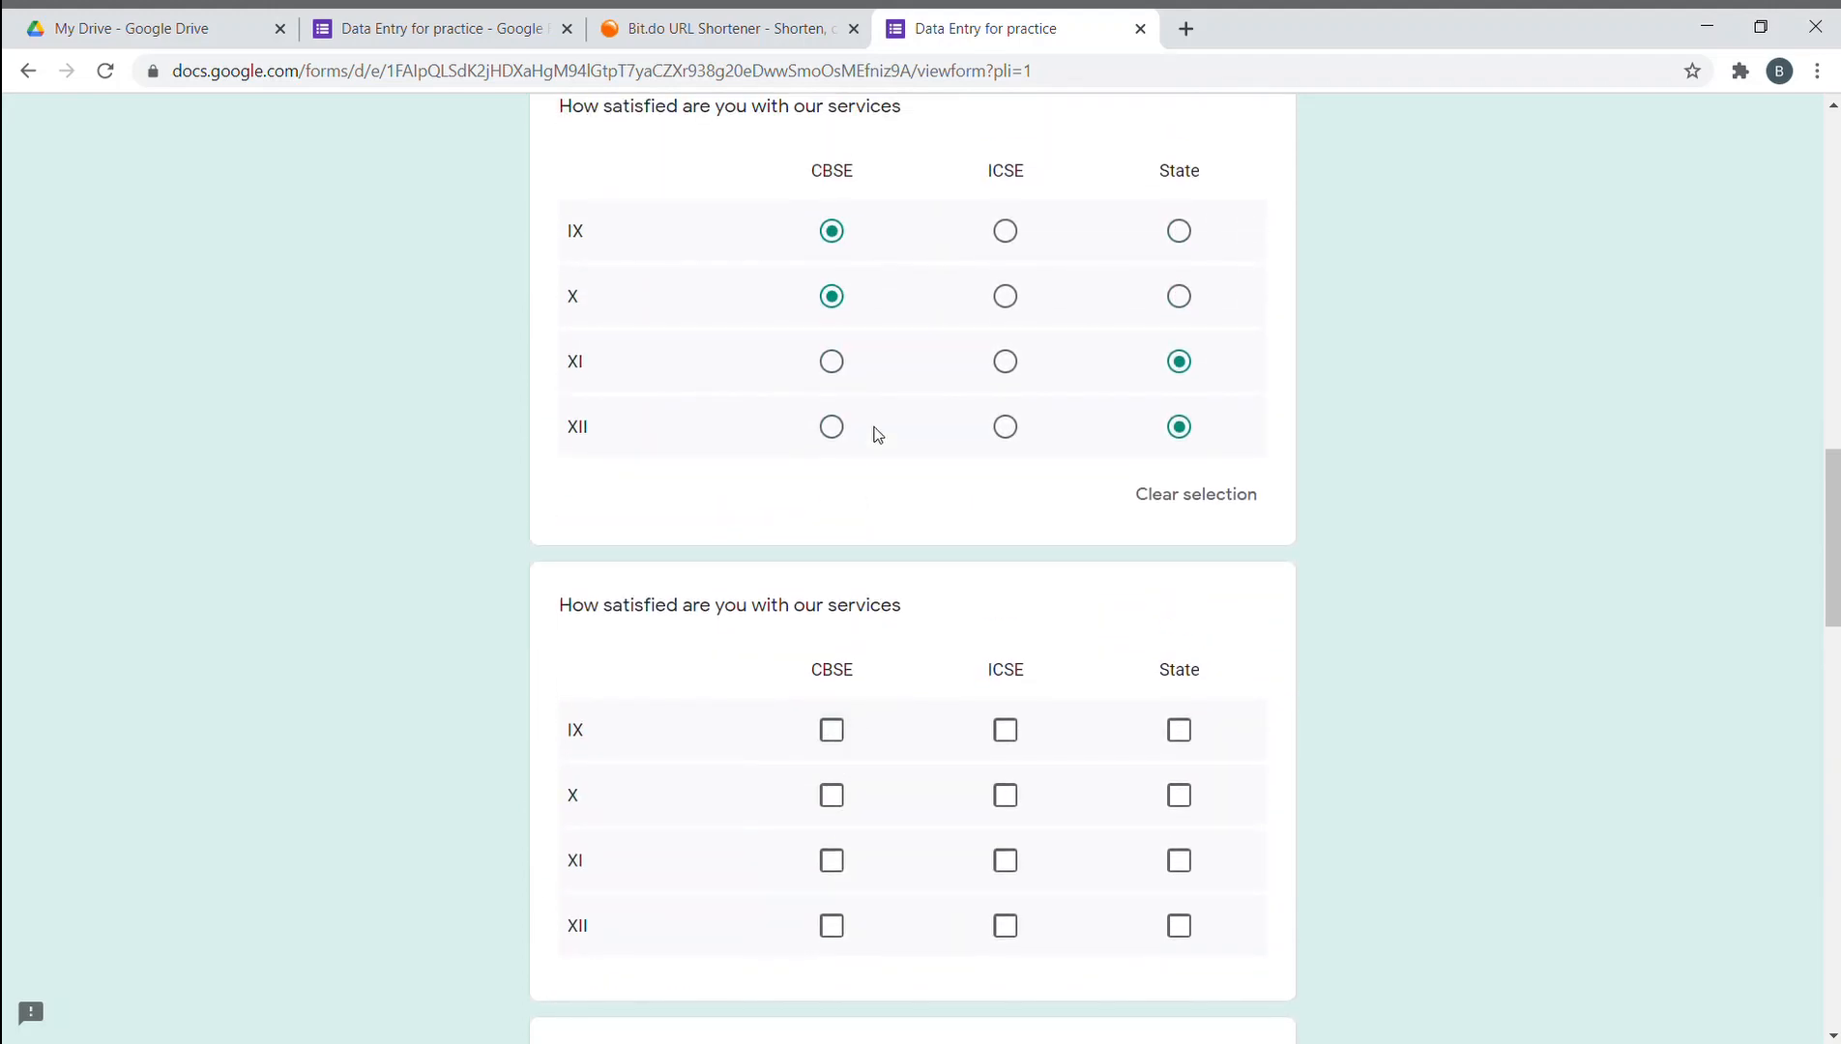
- Try ICSE and State for class IX before settling back on CBSE
left_click(1021, 244)
left_click(834, 232)
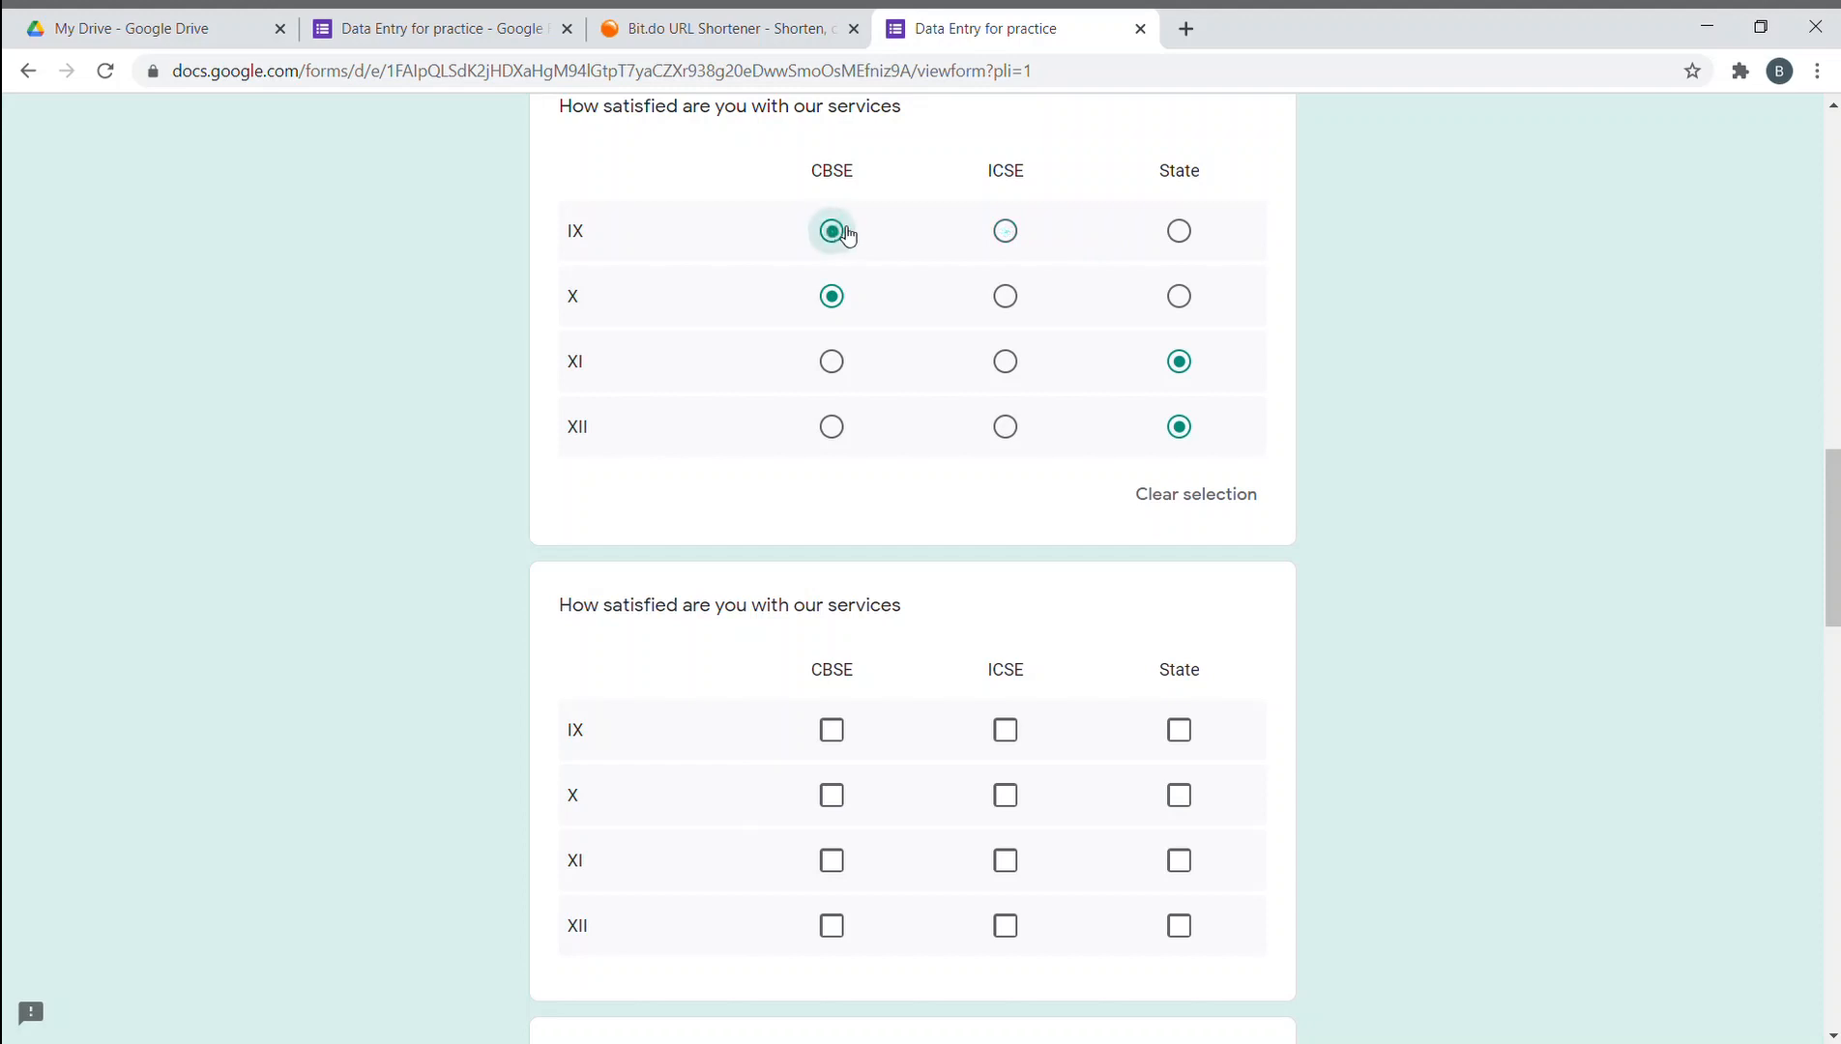
left_click(1179, 232)
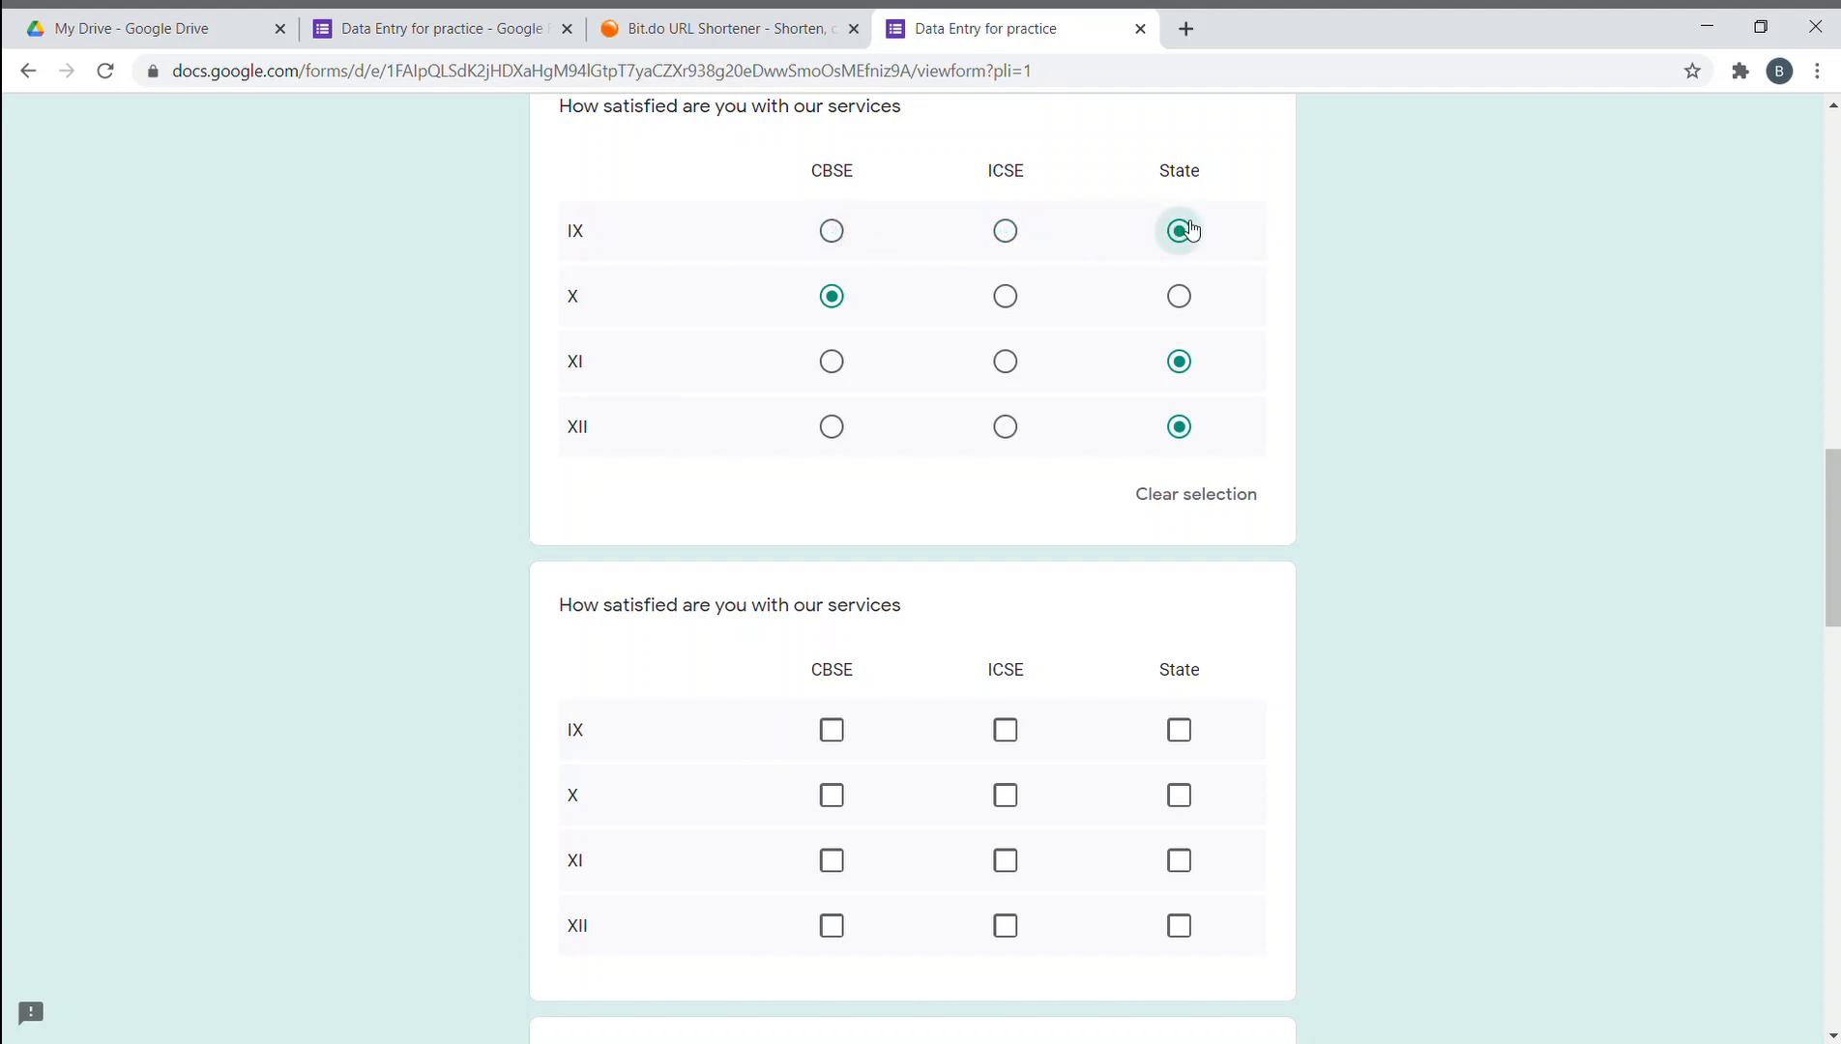
left_click(832, 232)
left_click(1006, 232)
left_click(832, 232)
left_click(1179, 232)
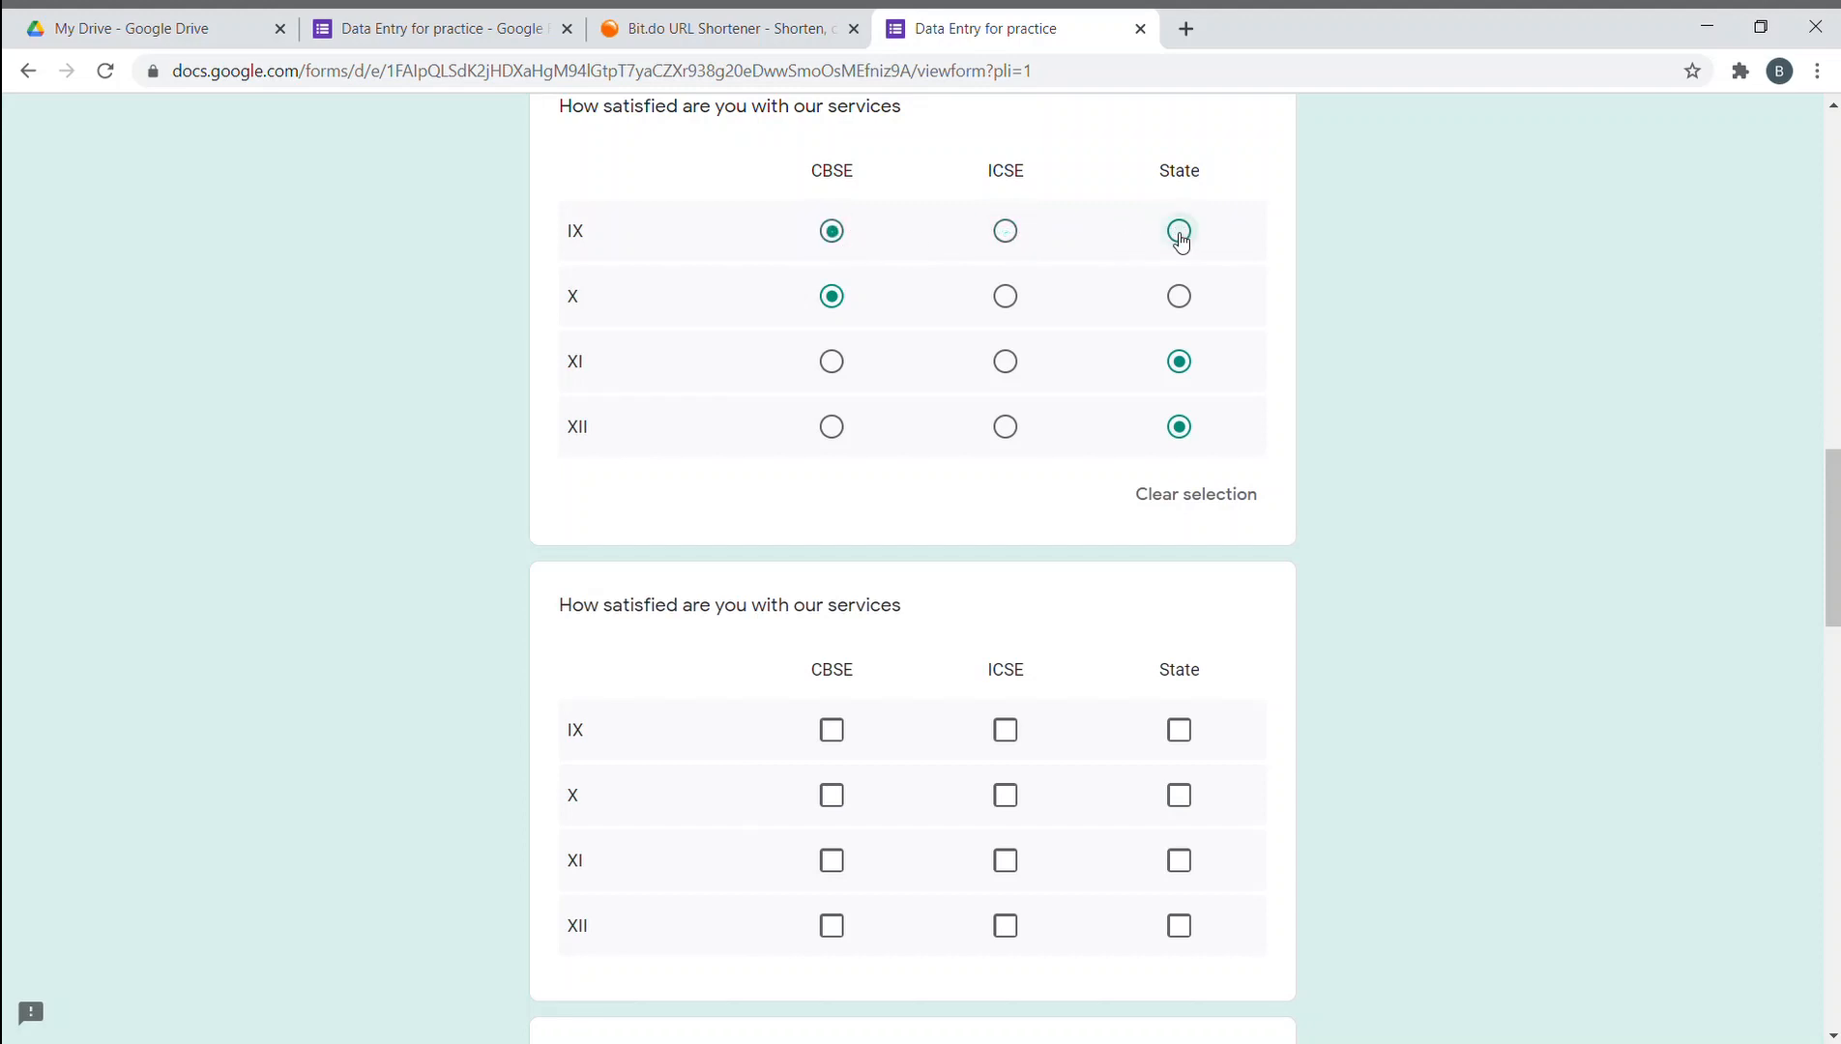
left_click(834, 232)
scroll(946, 390, "down", 1)
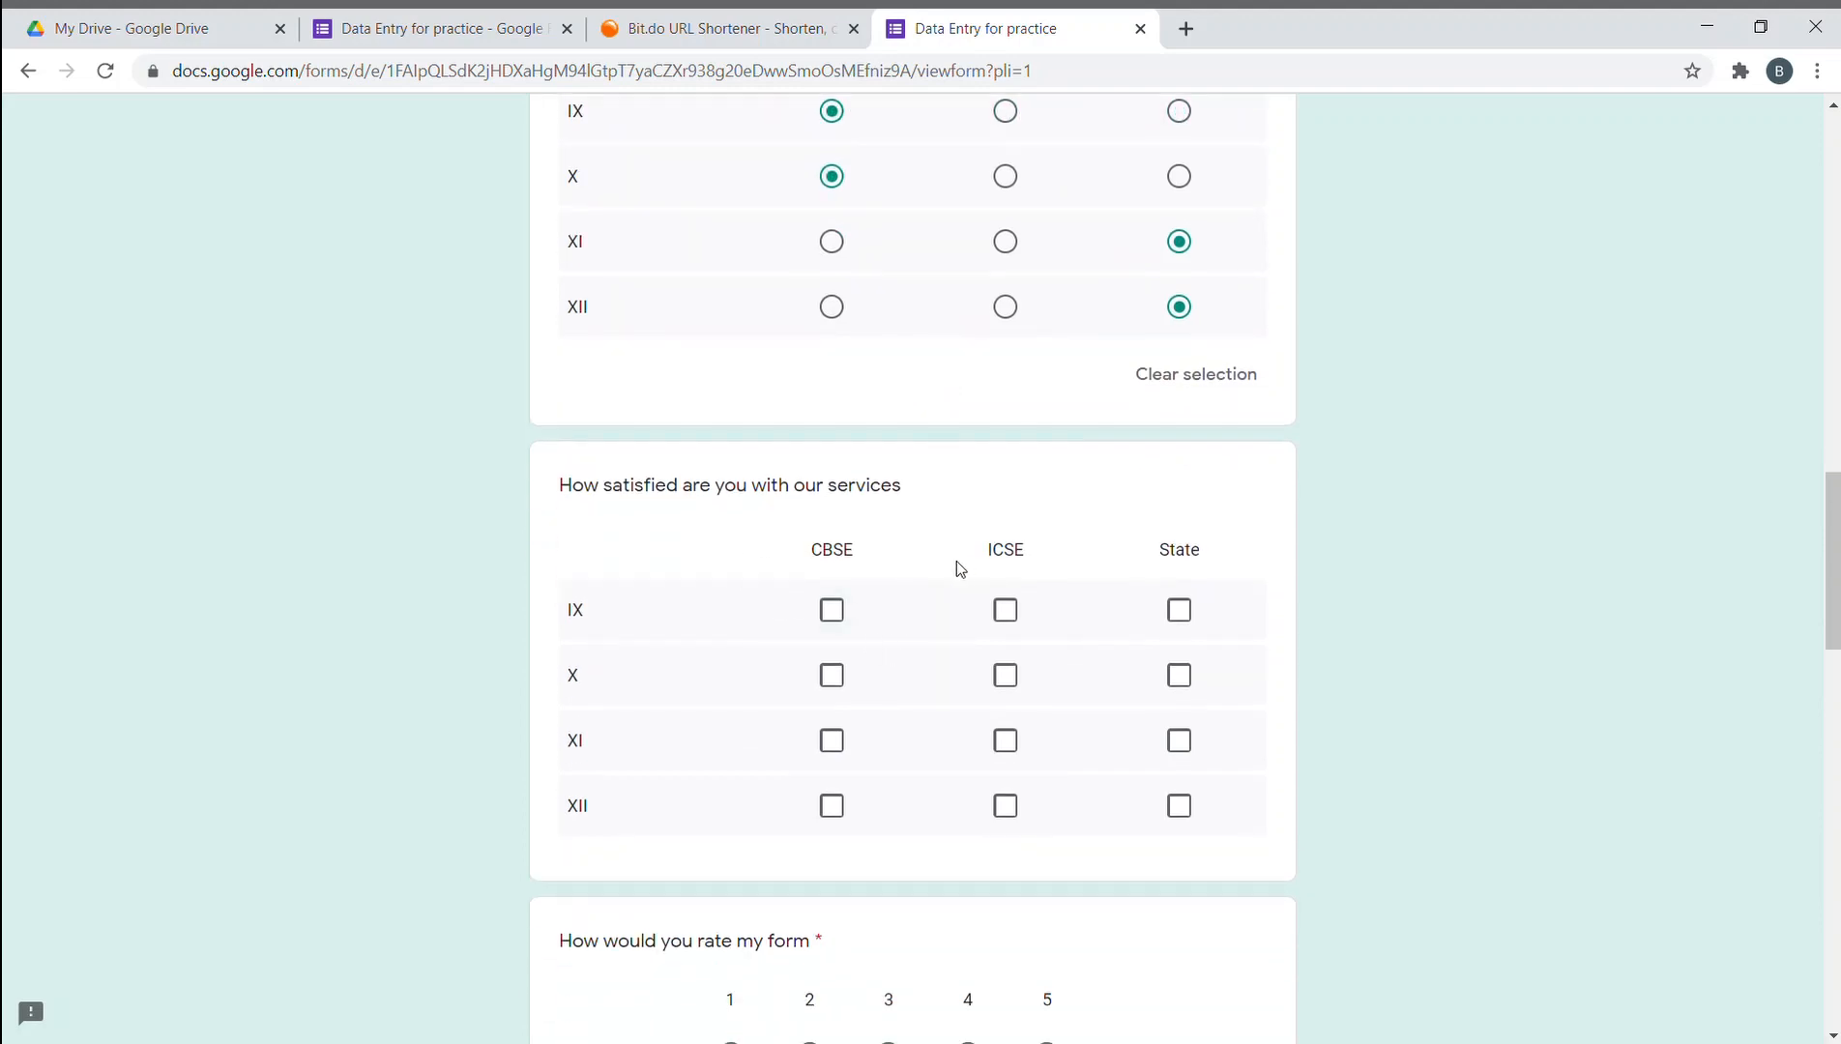
- In the checkbox grid, tick CBSE and State for IX, X, XI and XII, leaving ICSE blank
left_click(834, 614)
left_click(1006, 611)
left_click(1177, 619)
left_click(838, 675)
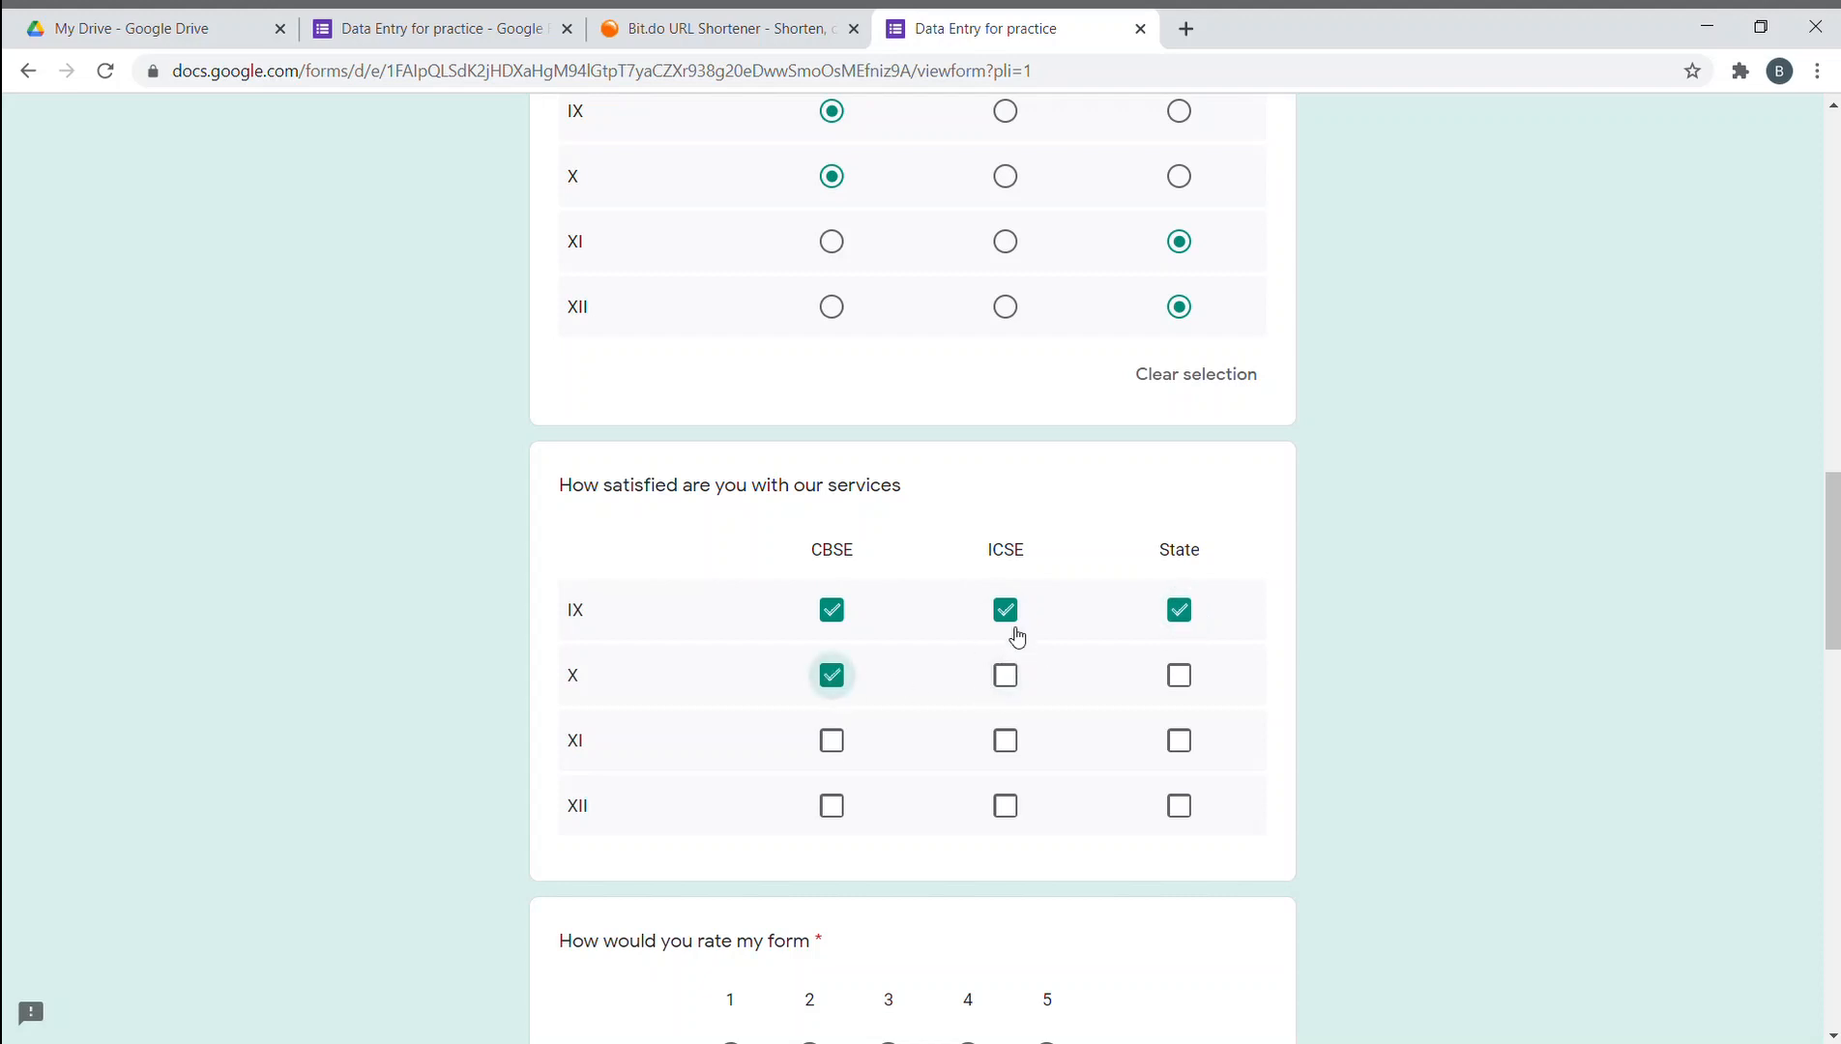
left_click(1010, 623)
left_click(1182, 621)
left_click(1187, 623)
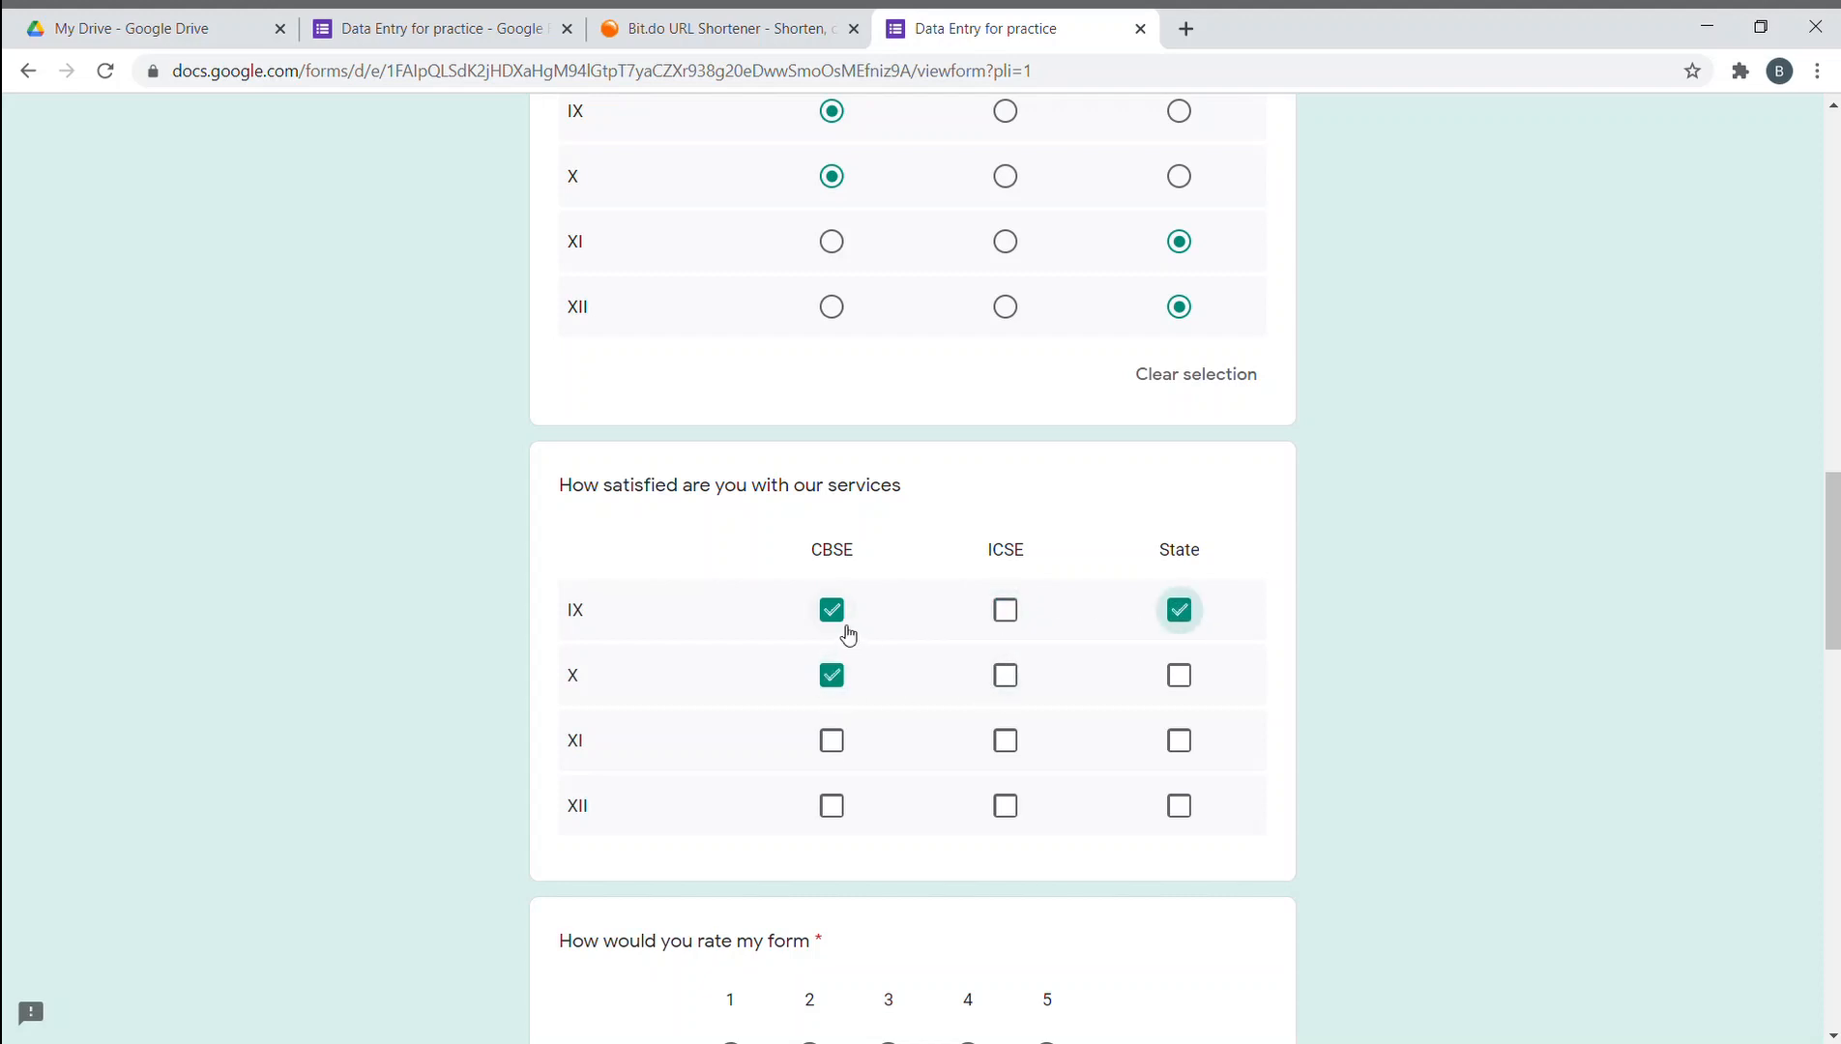
left_click(837, 624)
left_click(837, 624)
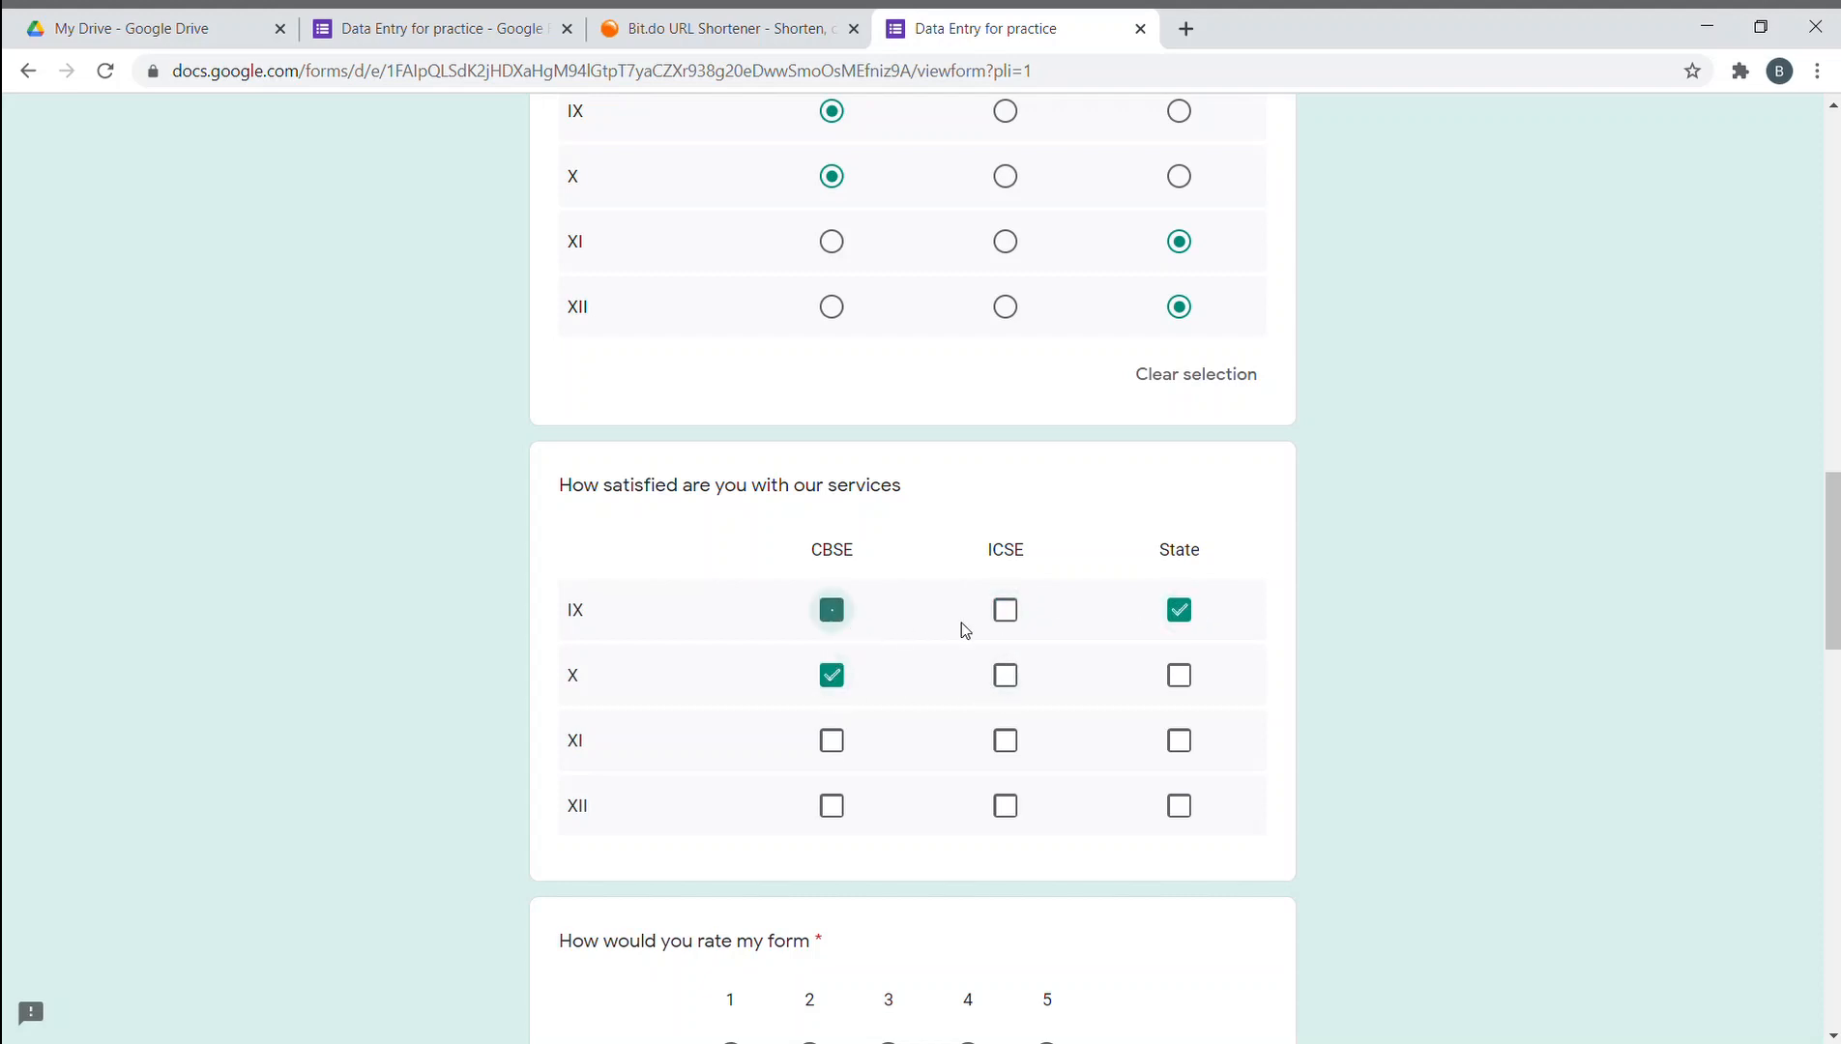
left_click(1176, 676)
left_click(831, 741)
left_click(1179, 742)
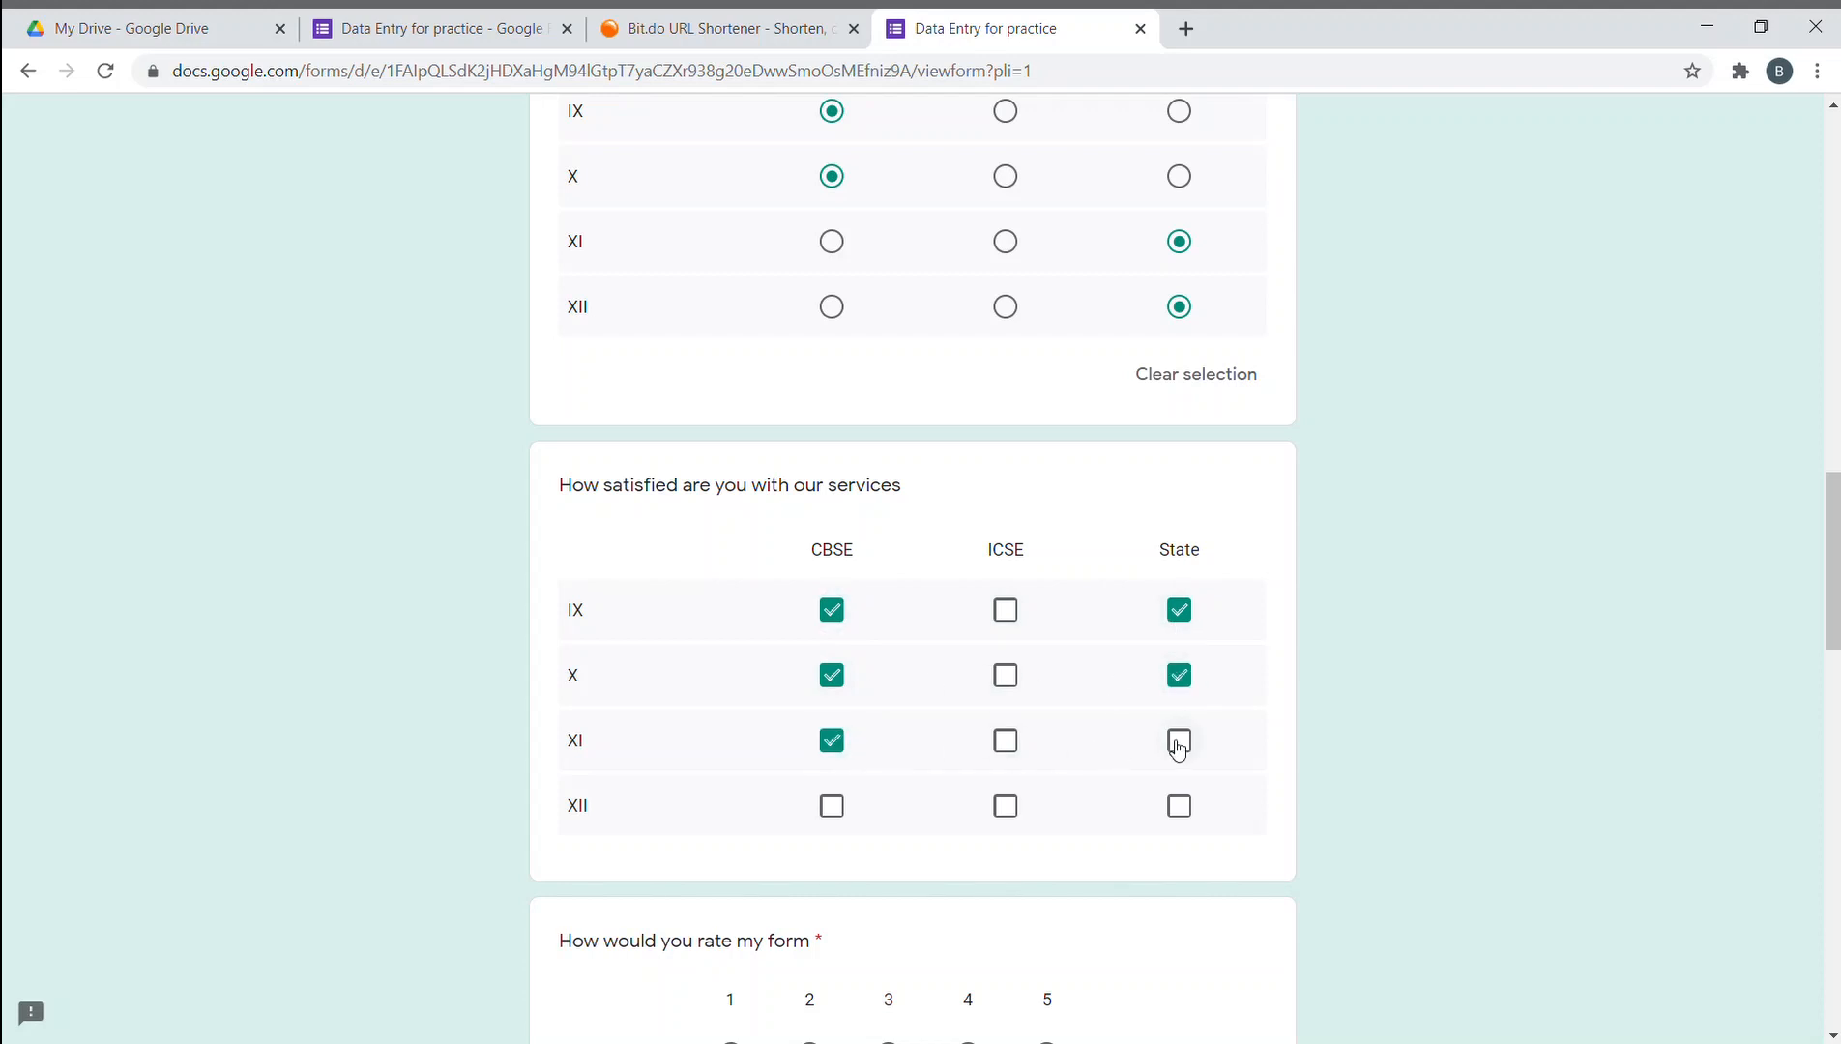
left_click(833, 807)
left_click(1178, 808)
scroll(1156, 803, "down", 2)
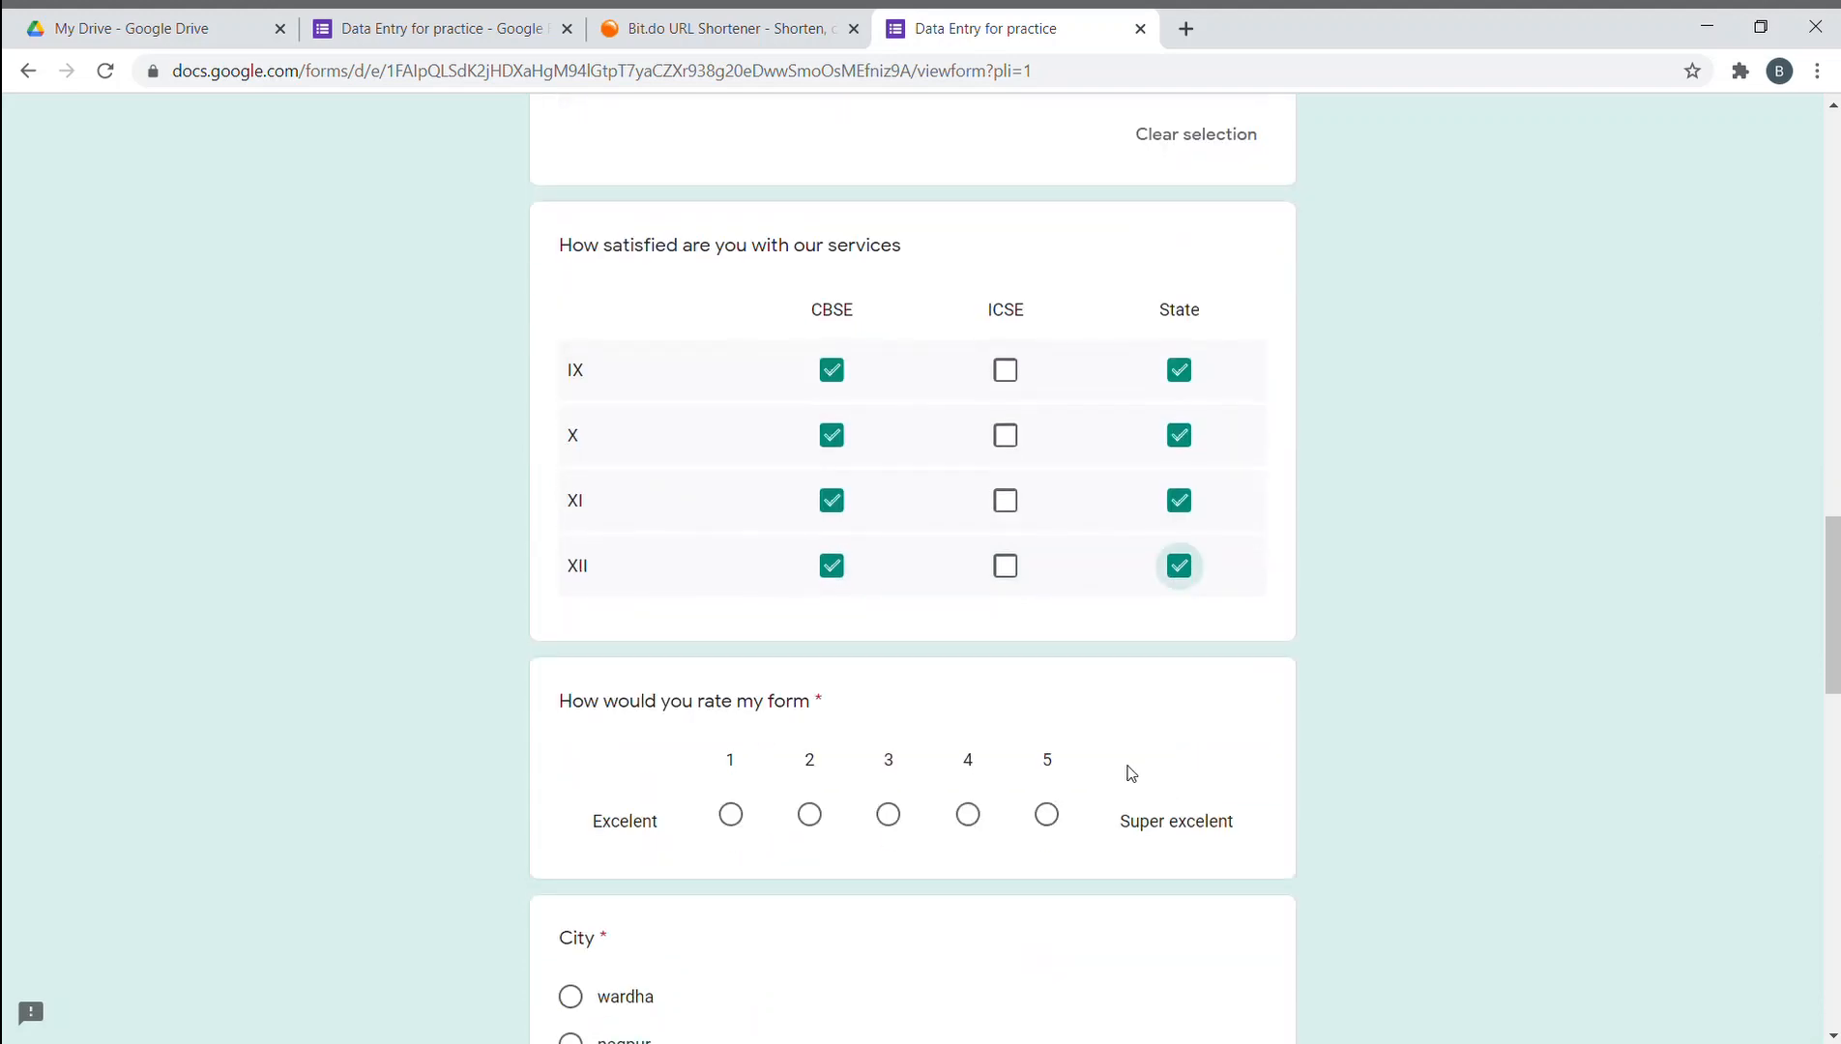
- Rate the form 5, then change the rating to 4
scroll(1218, 620, "down", 1)
scroll(1215, 614, "up", 3)
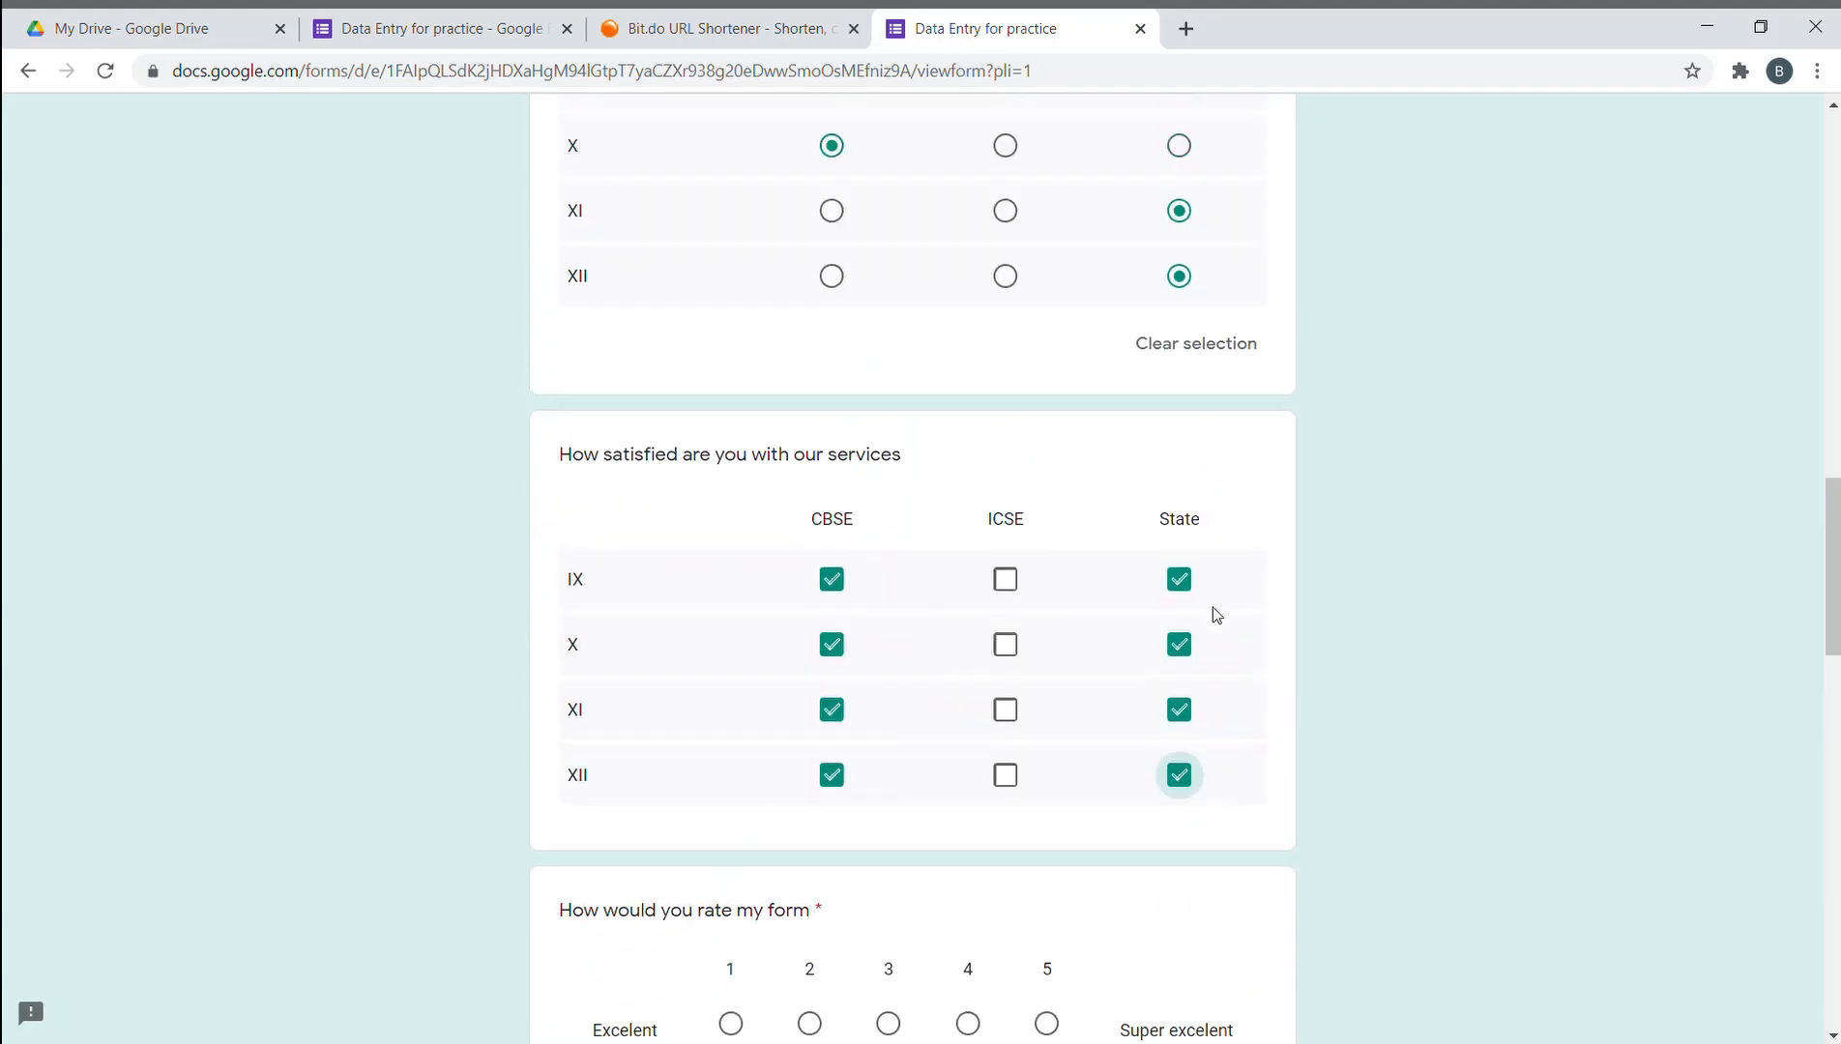
scroll(1212, 608, "down", 2)
scroll(579, 676, "down", 3)
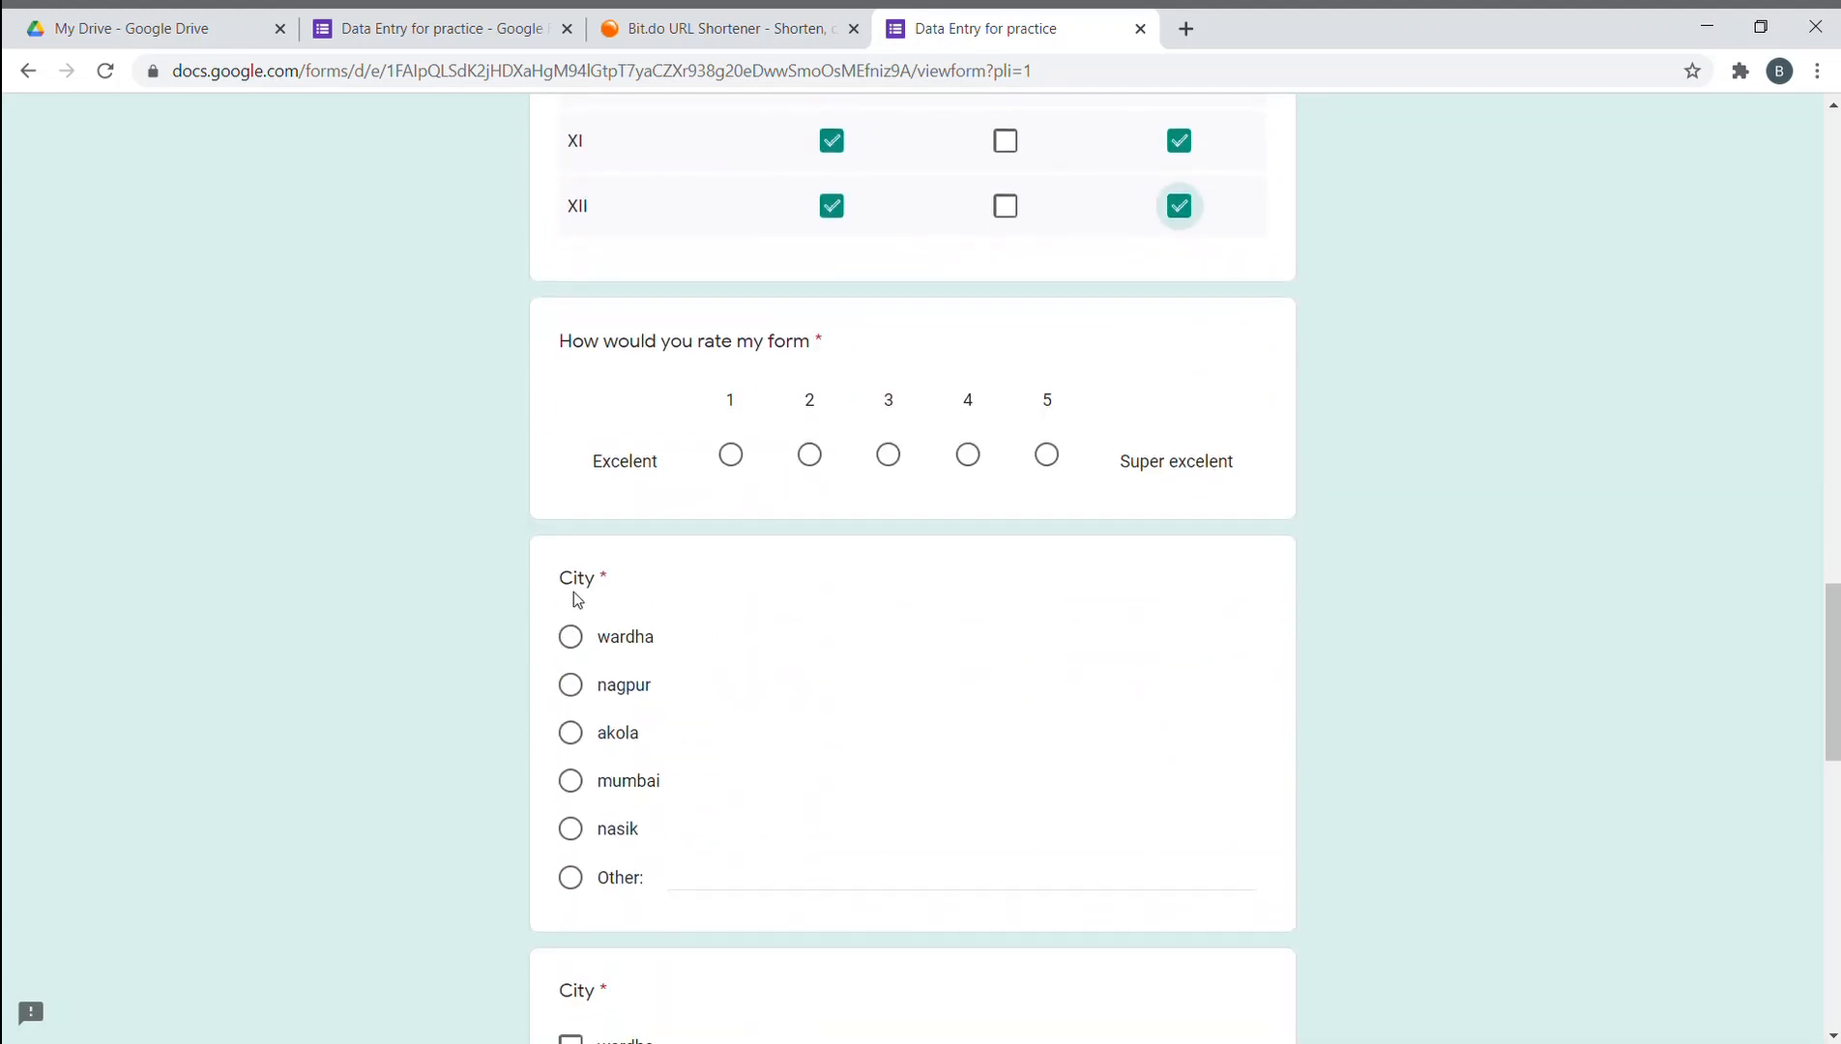
scroll(575, 600, "up", 1)
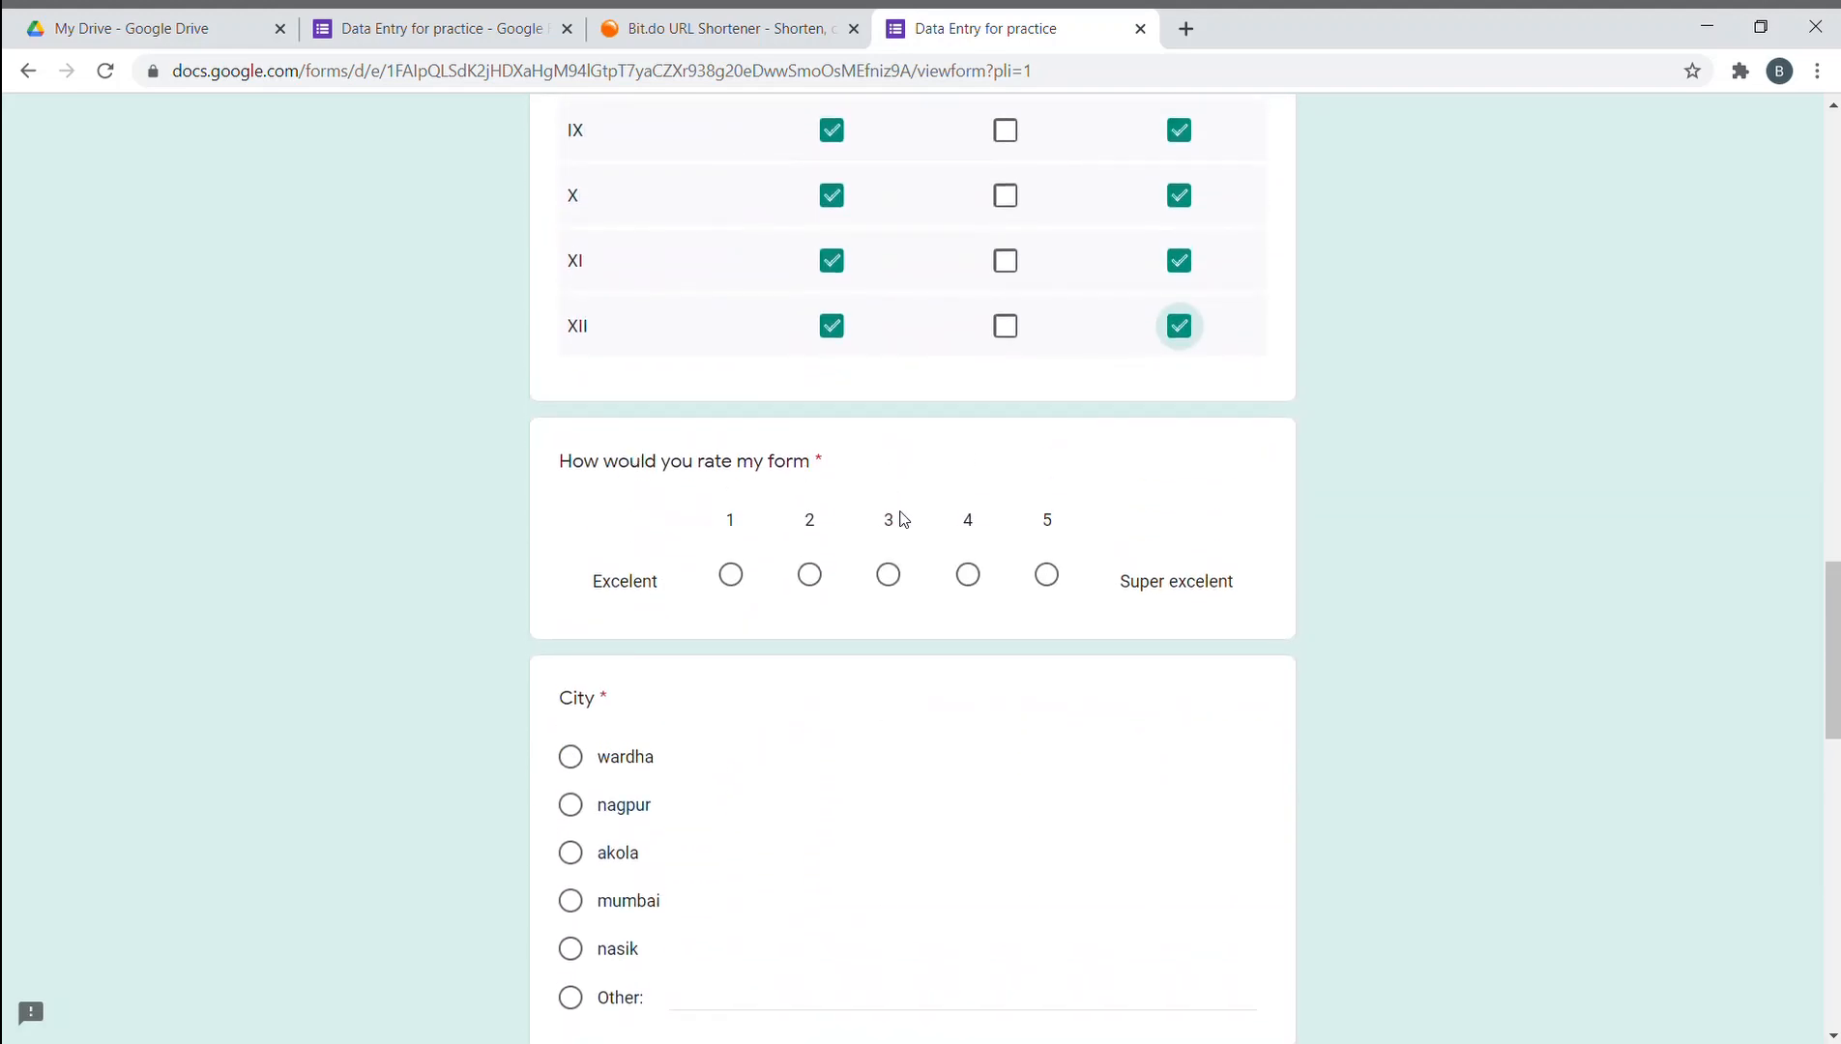
left_click(1050, 576)
scroll(1088, 608, "down", 1)
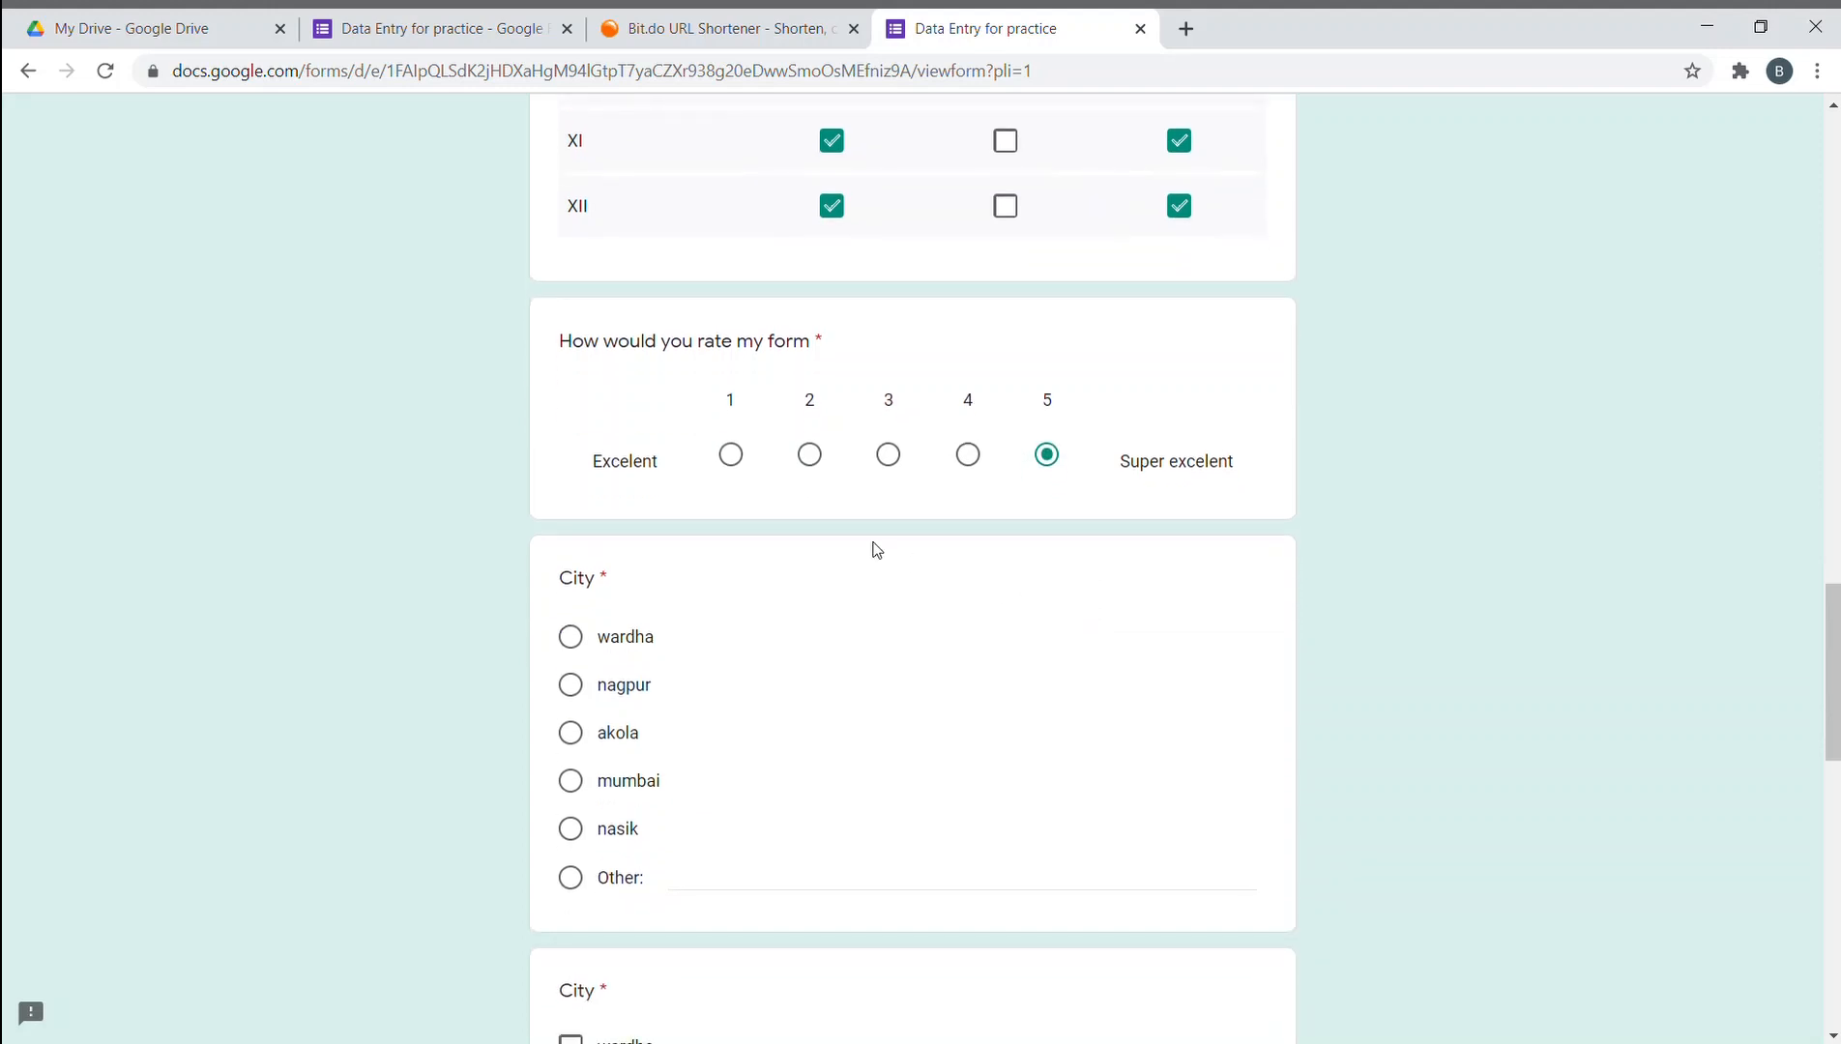
scroll(692, 599, "down", 2)
scroll(611, 483, "up", 1)
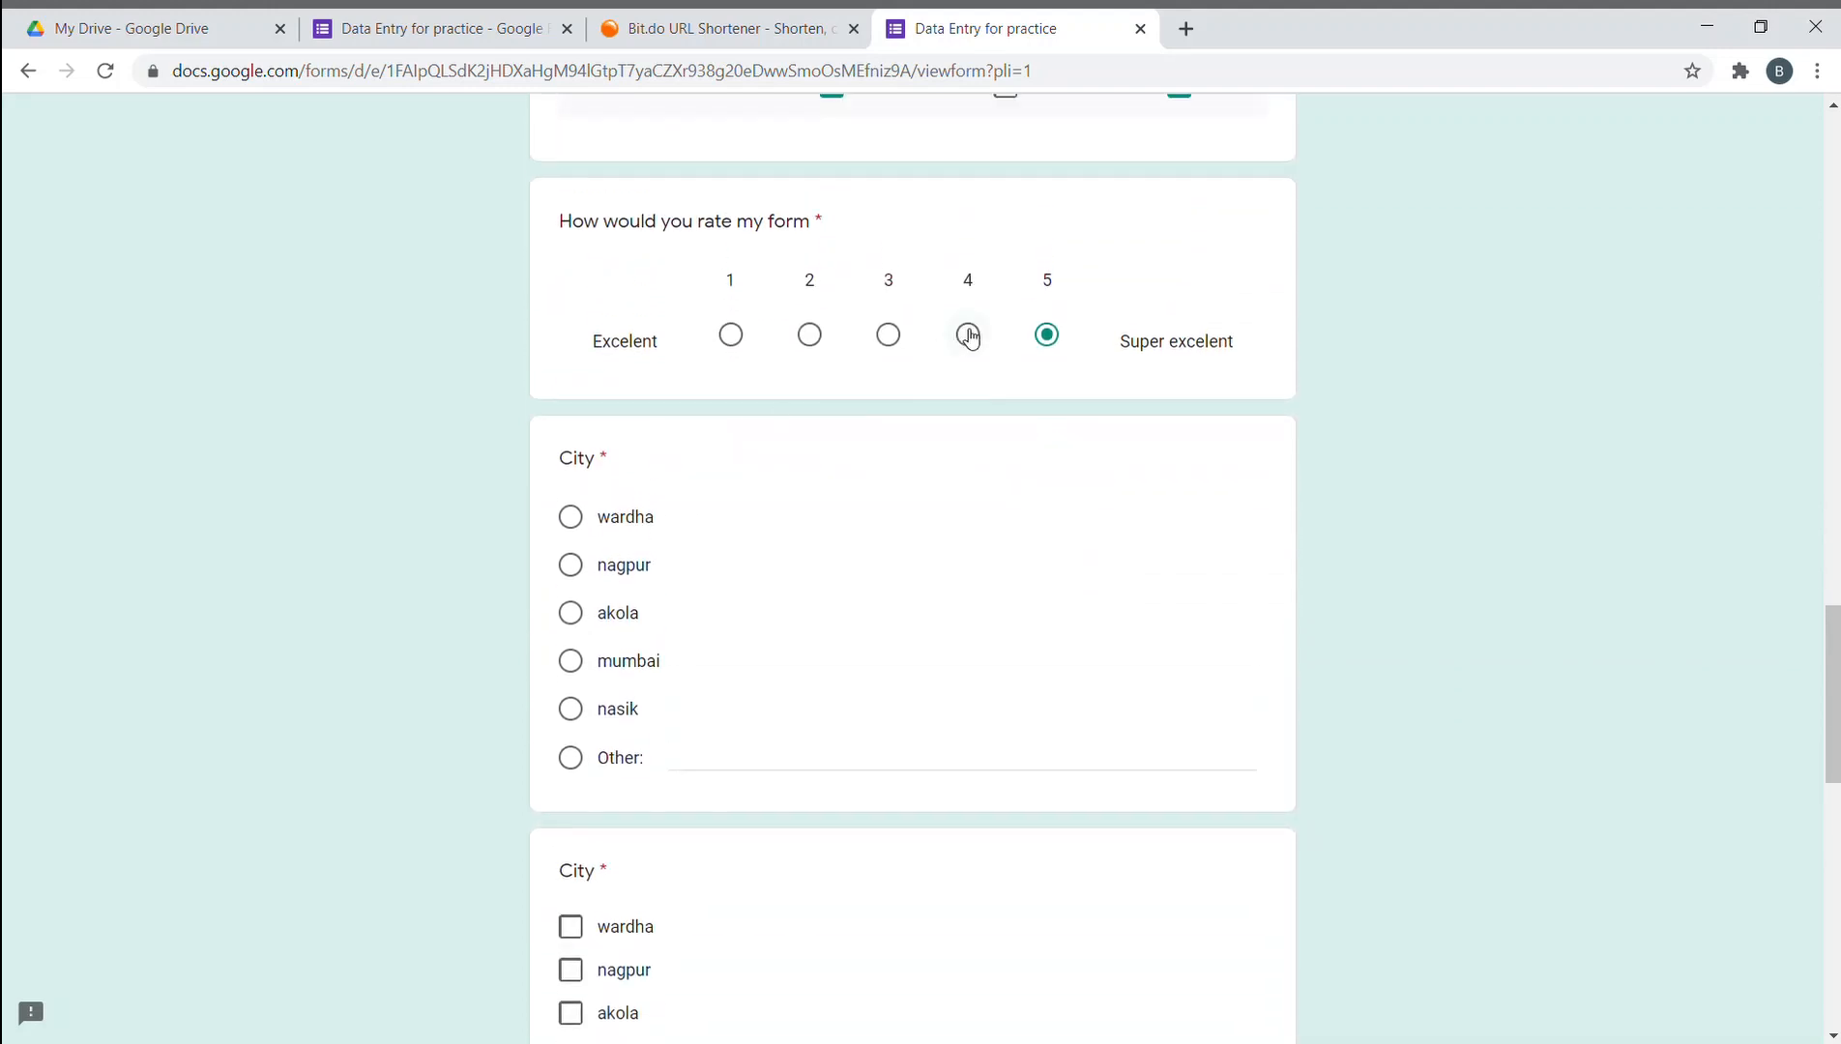
left_click(967, 335)
- Answer City with Other: 'Navi Mumbai' instead of wardha, fixing typos and the capital N
scroll(556, 632, "down", 1)
left_click(573, 395)
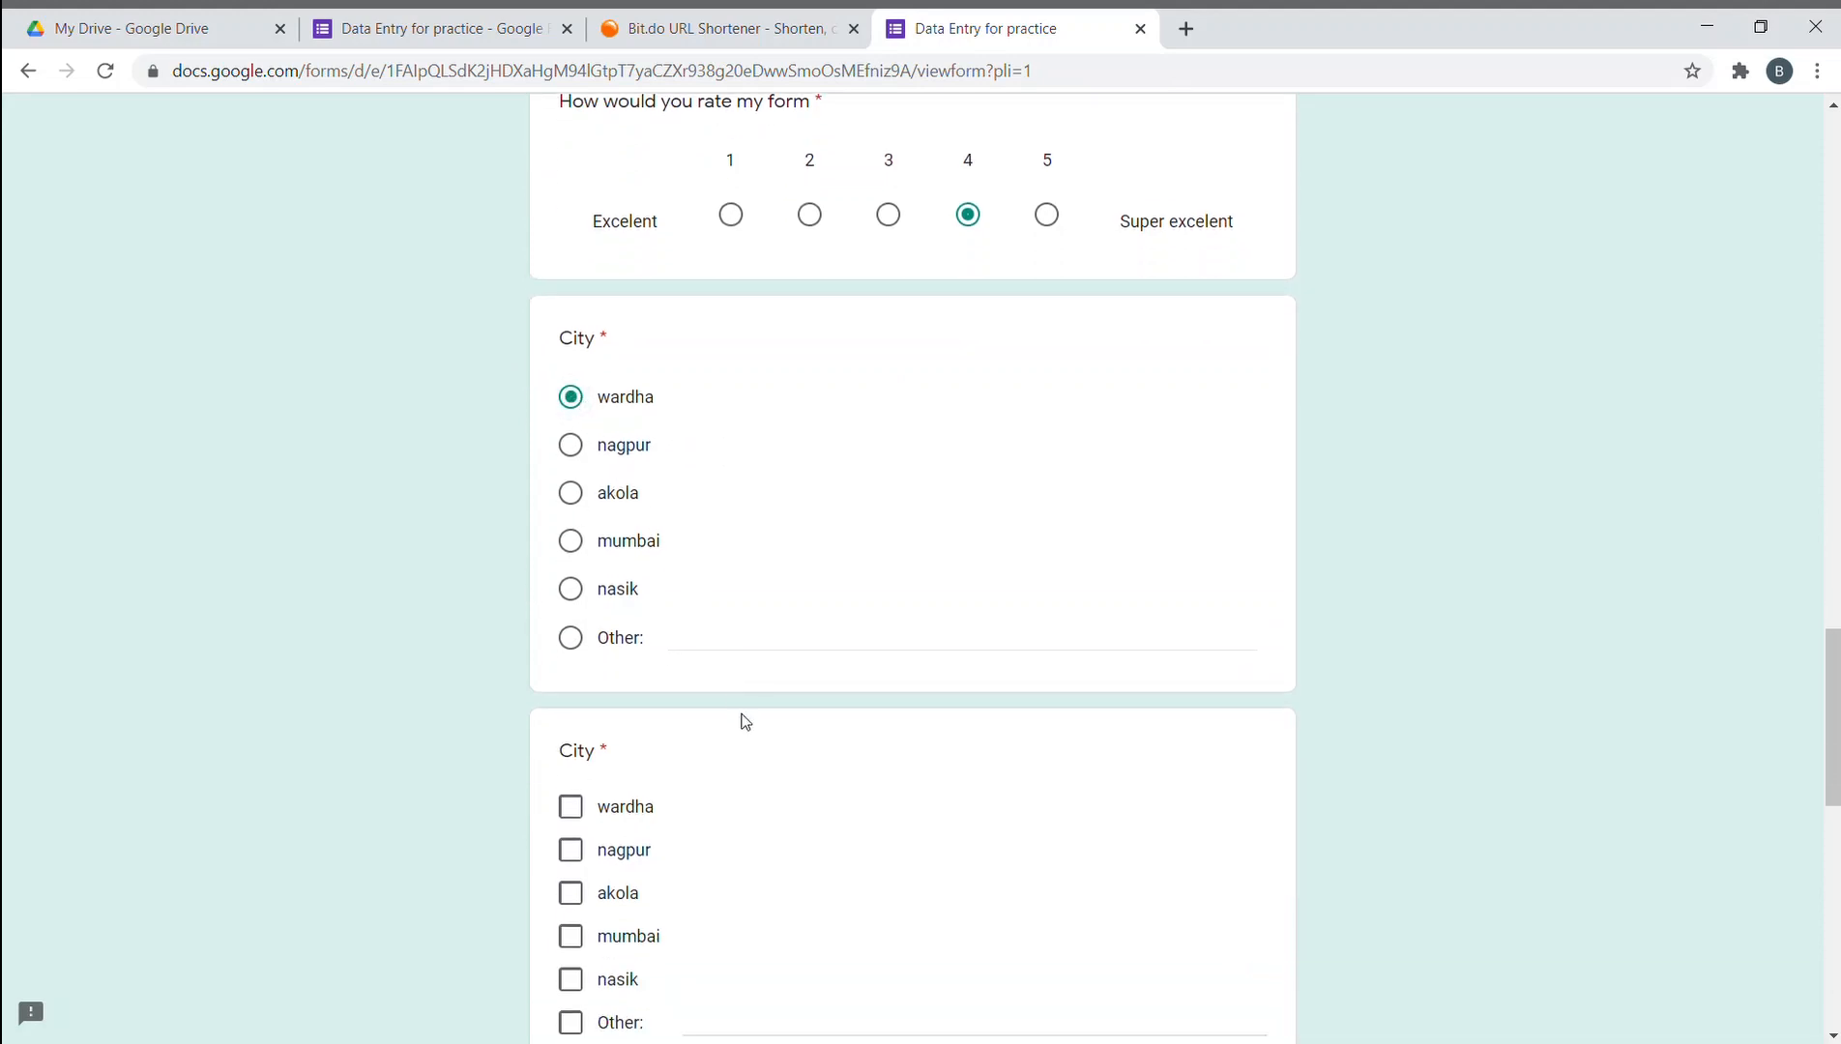
scroll(687, 574, "down", 1)
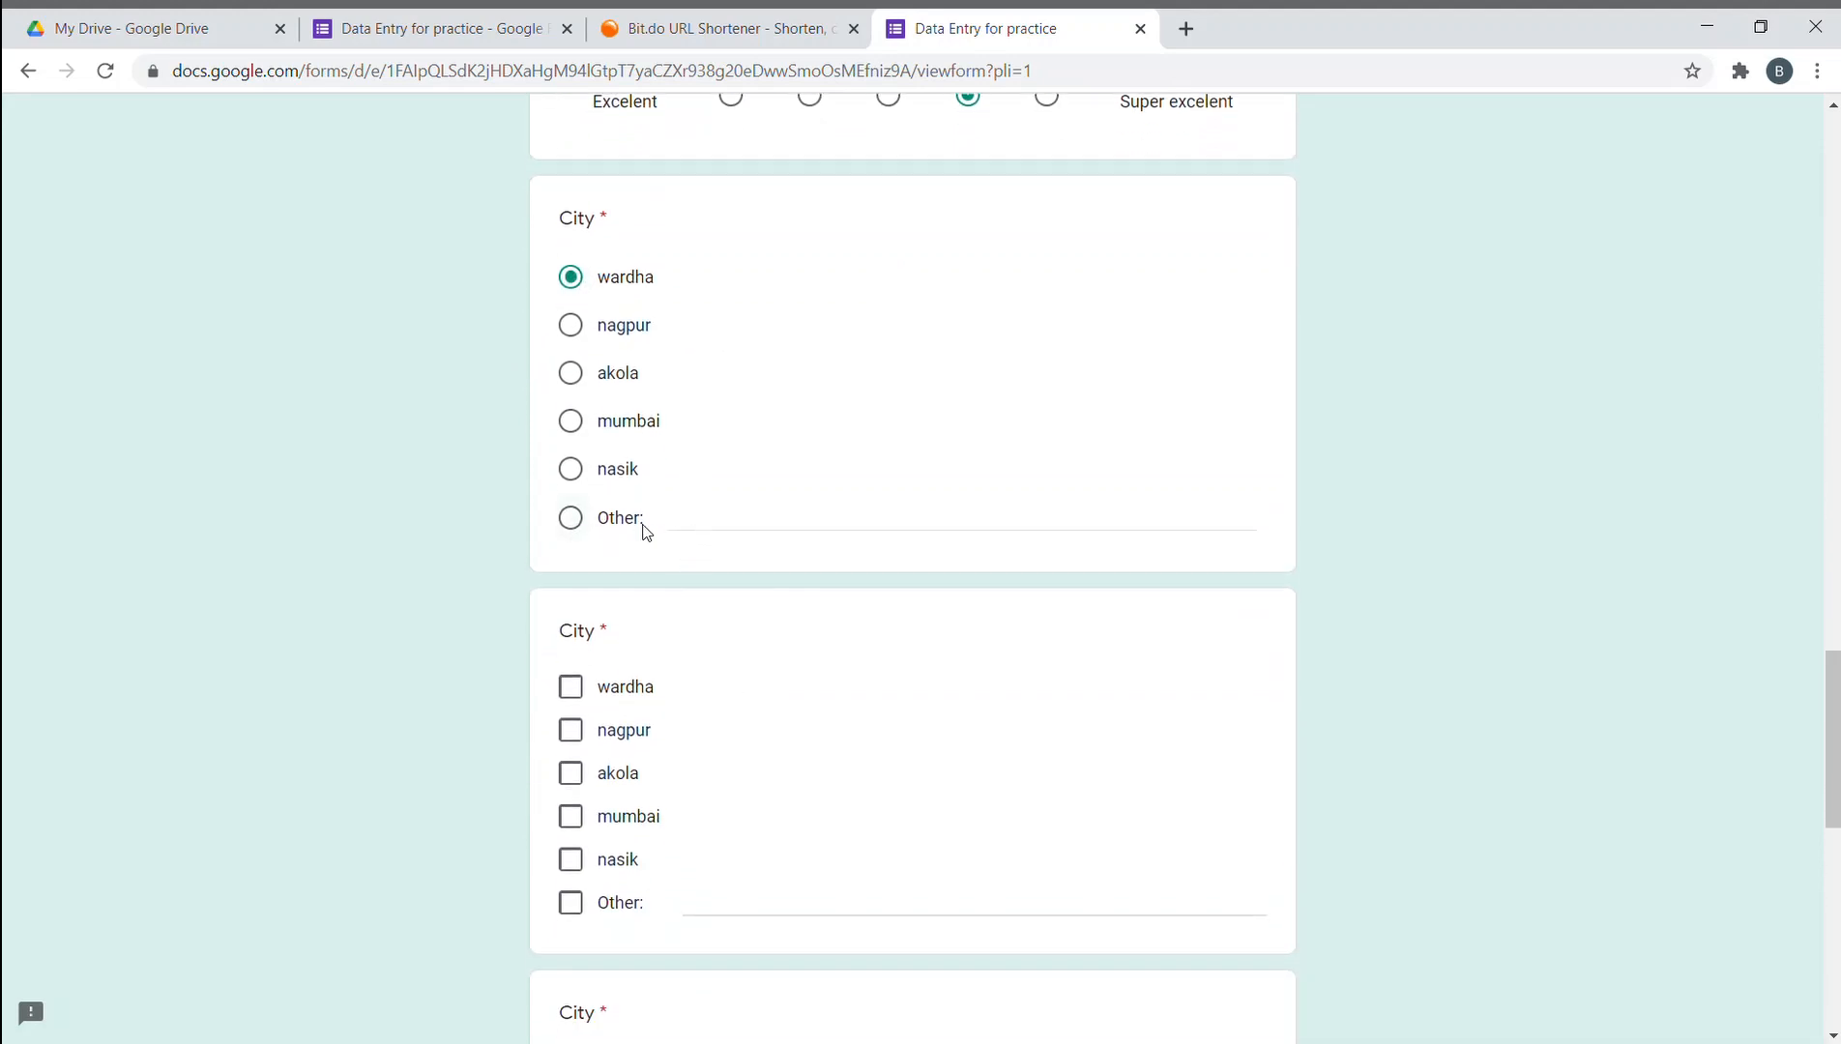
left_click(572, 521)
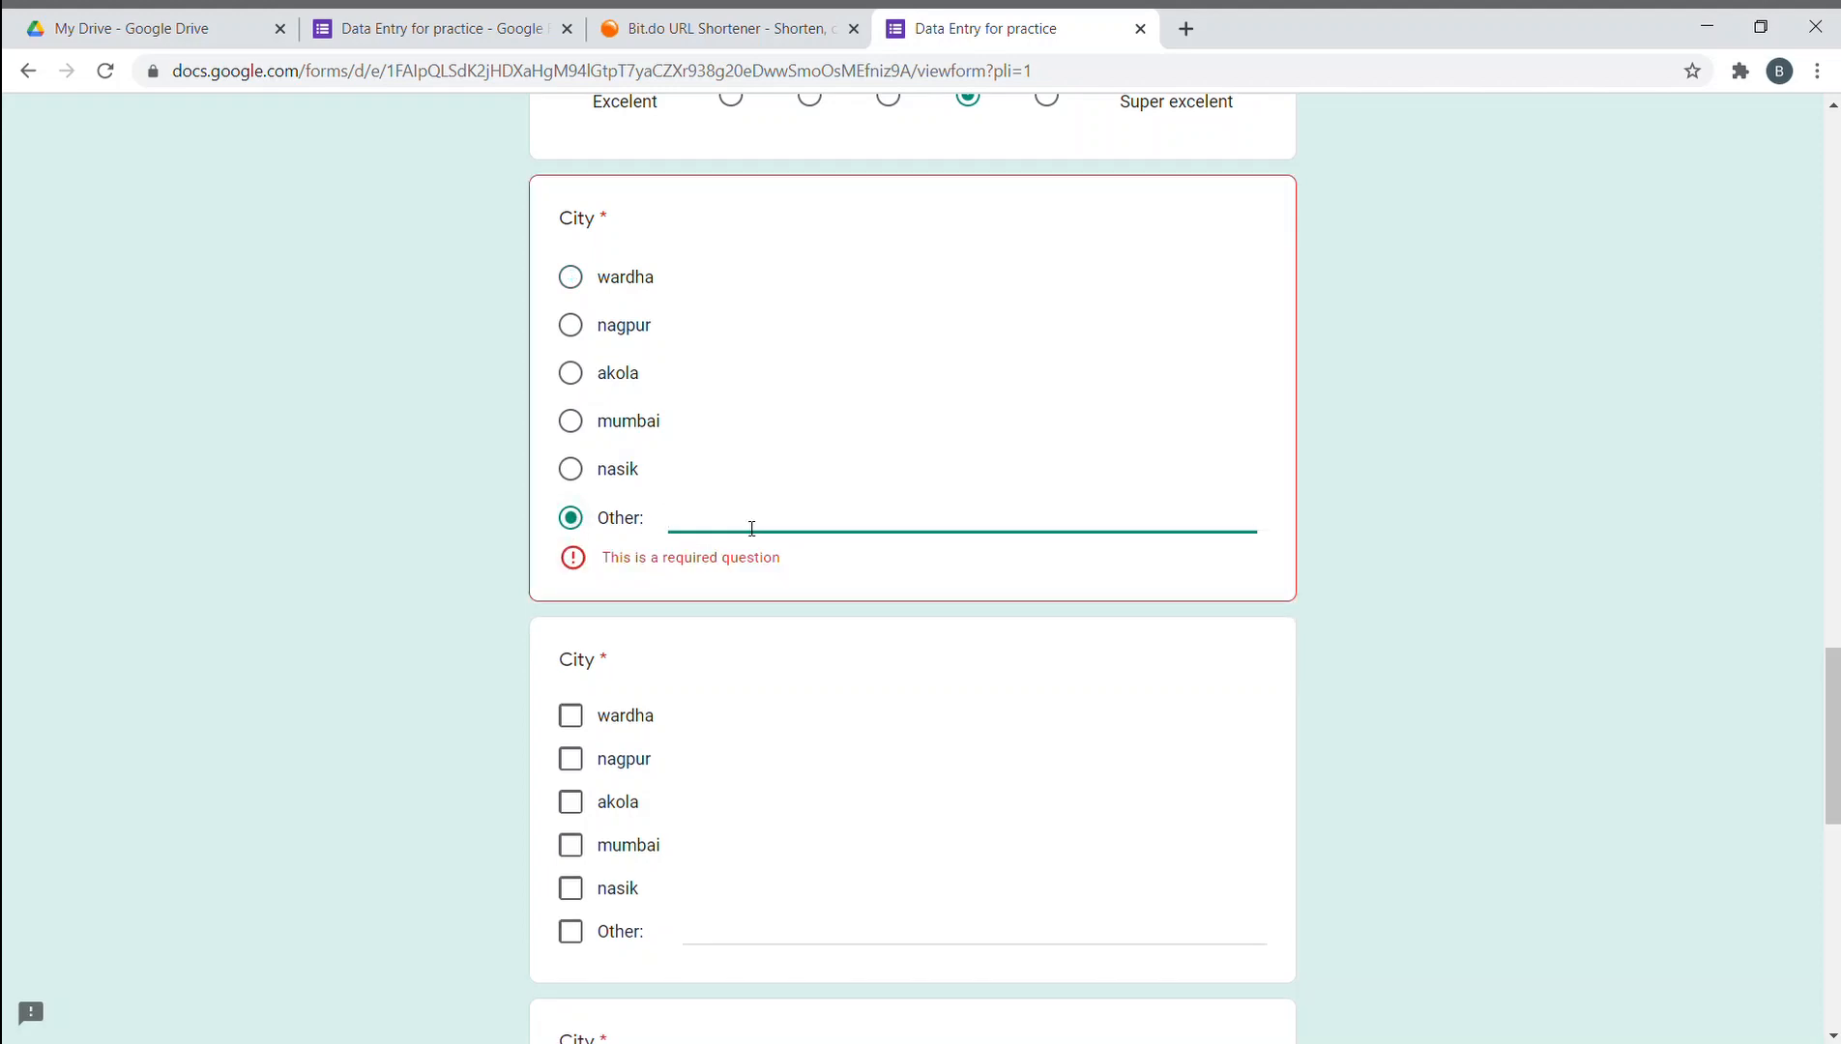
type("nsvk")
key("BackSpace")
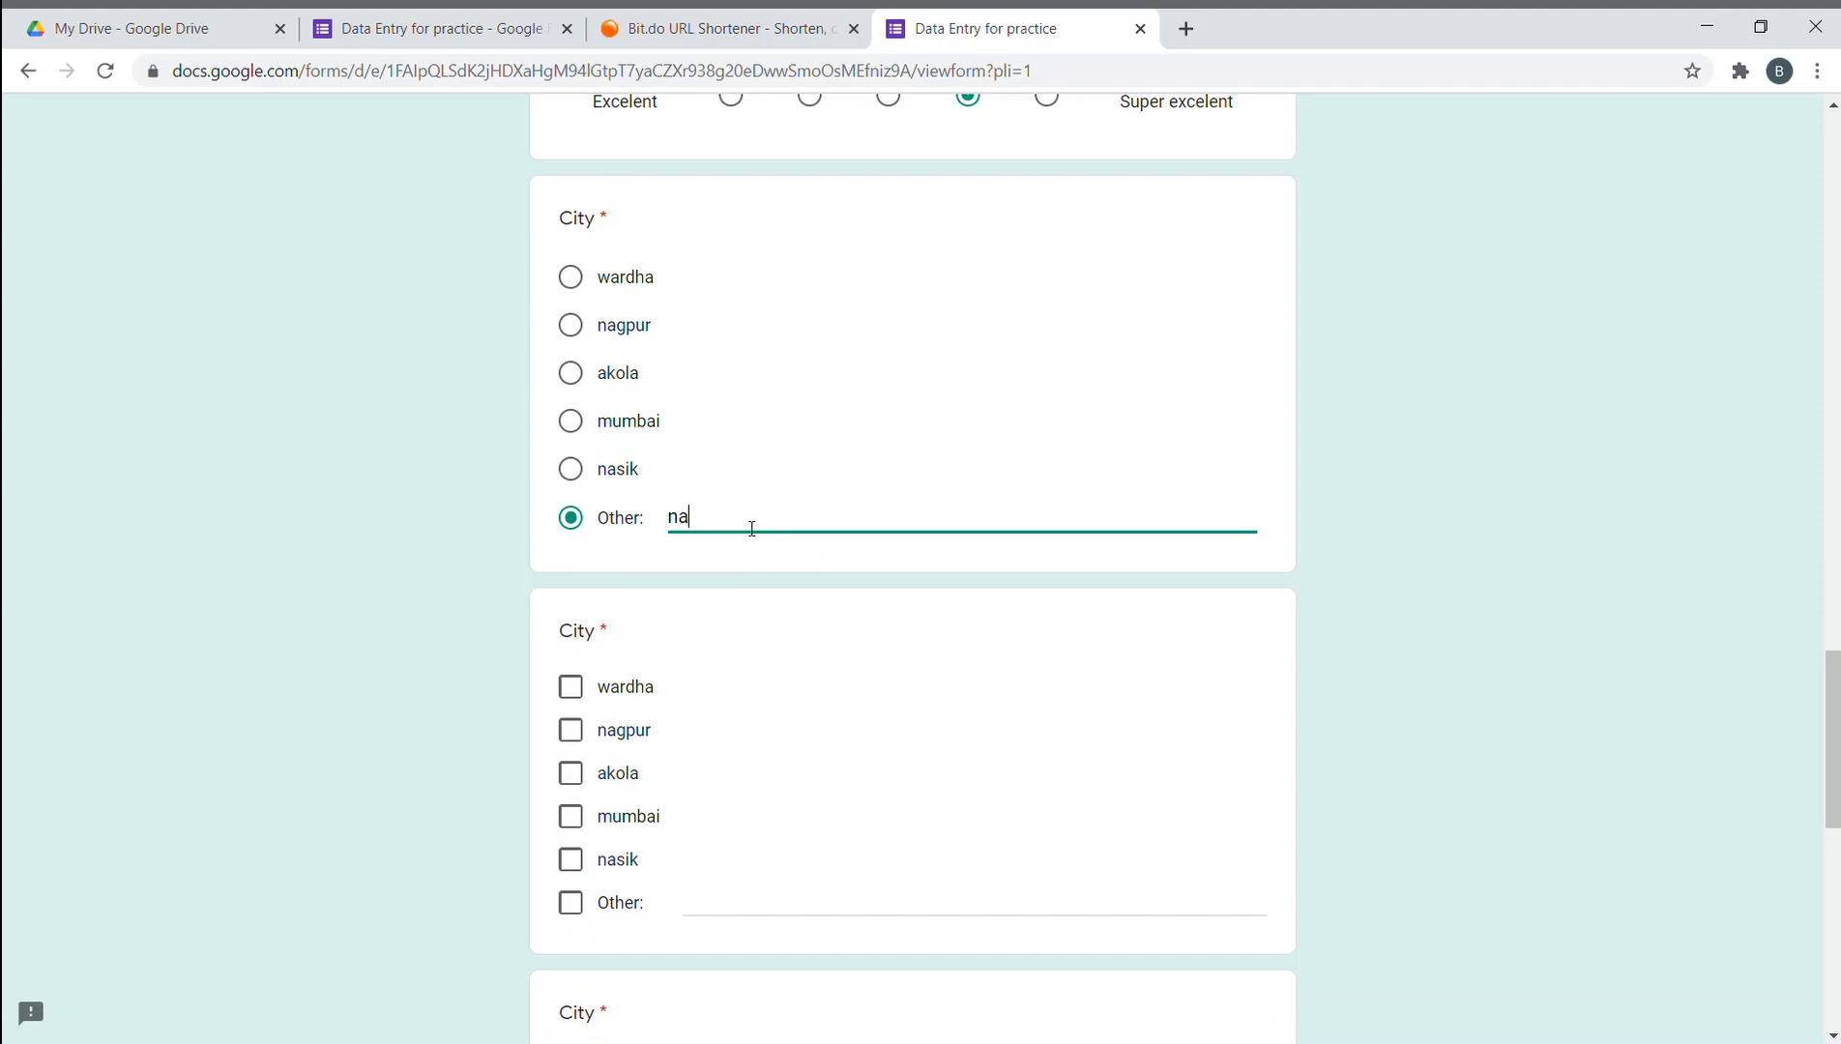
type("vi Mum")
type("ab")
key("BackSpace")
key("BackSpace")
left_click(1162, 572)
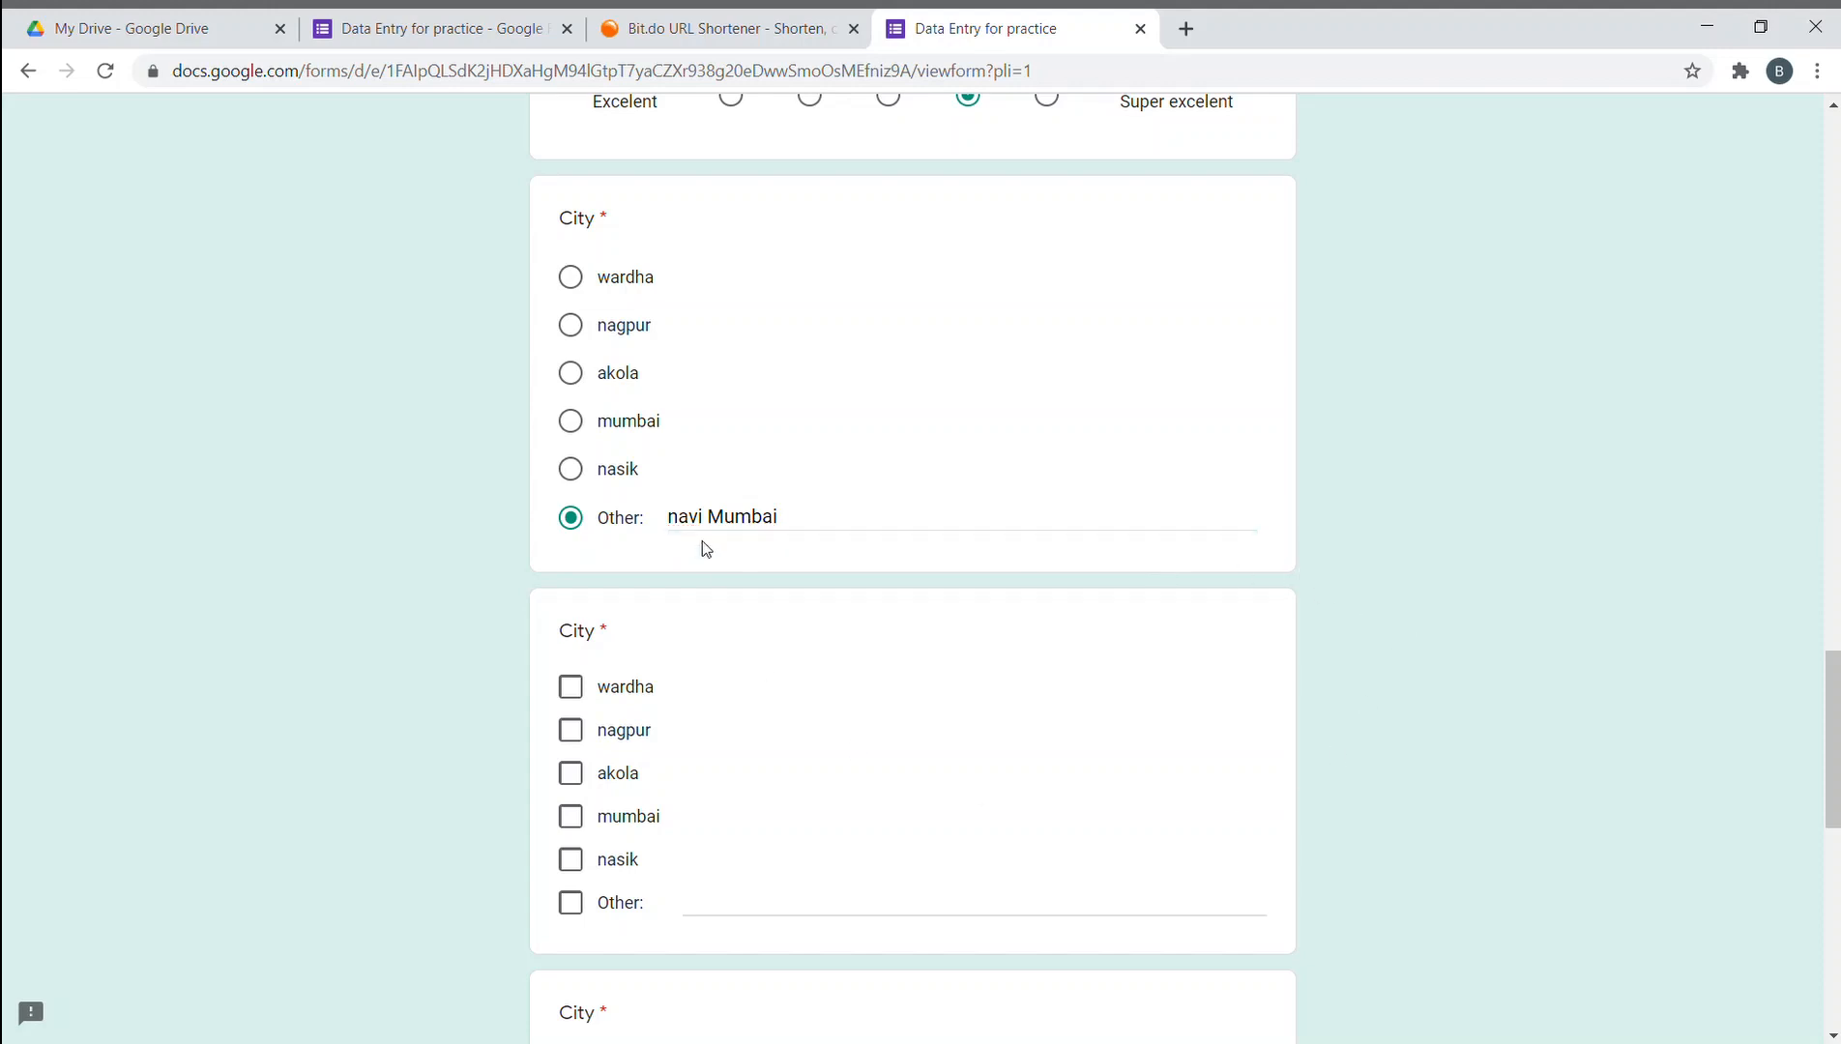
left_click(683, 525)
key("BackSpace")
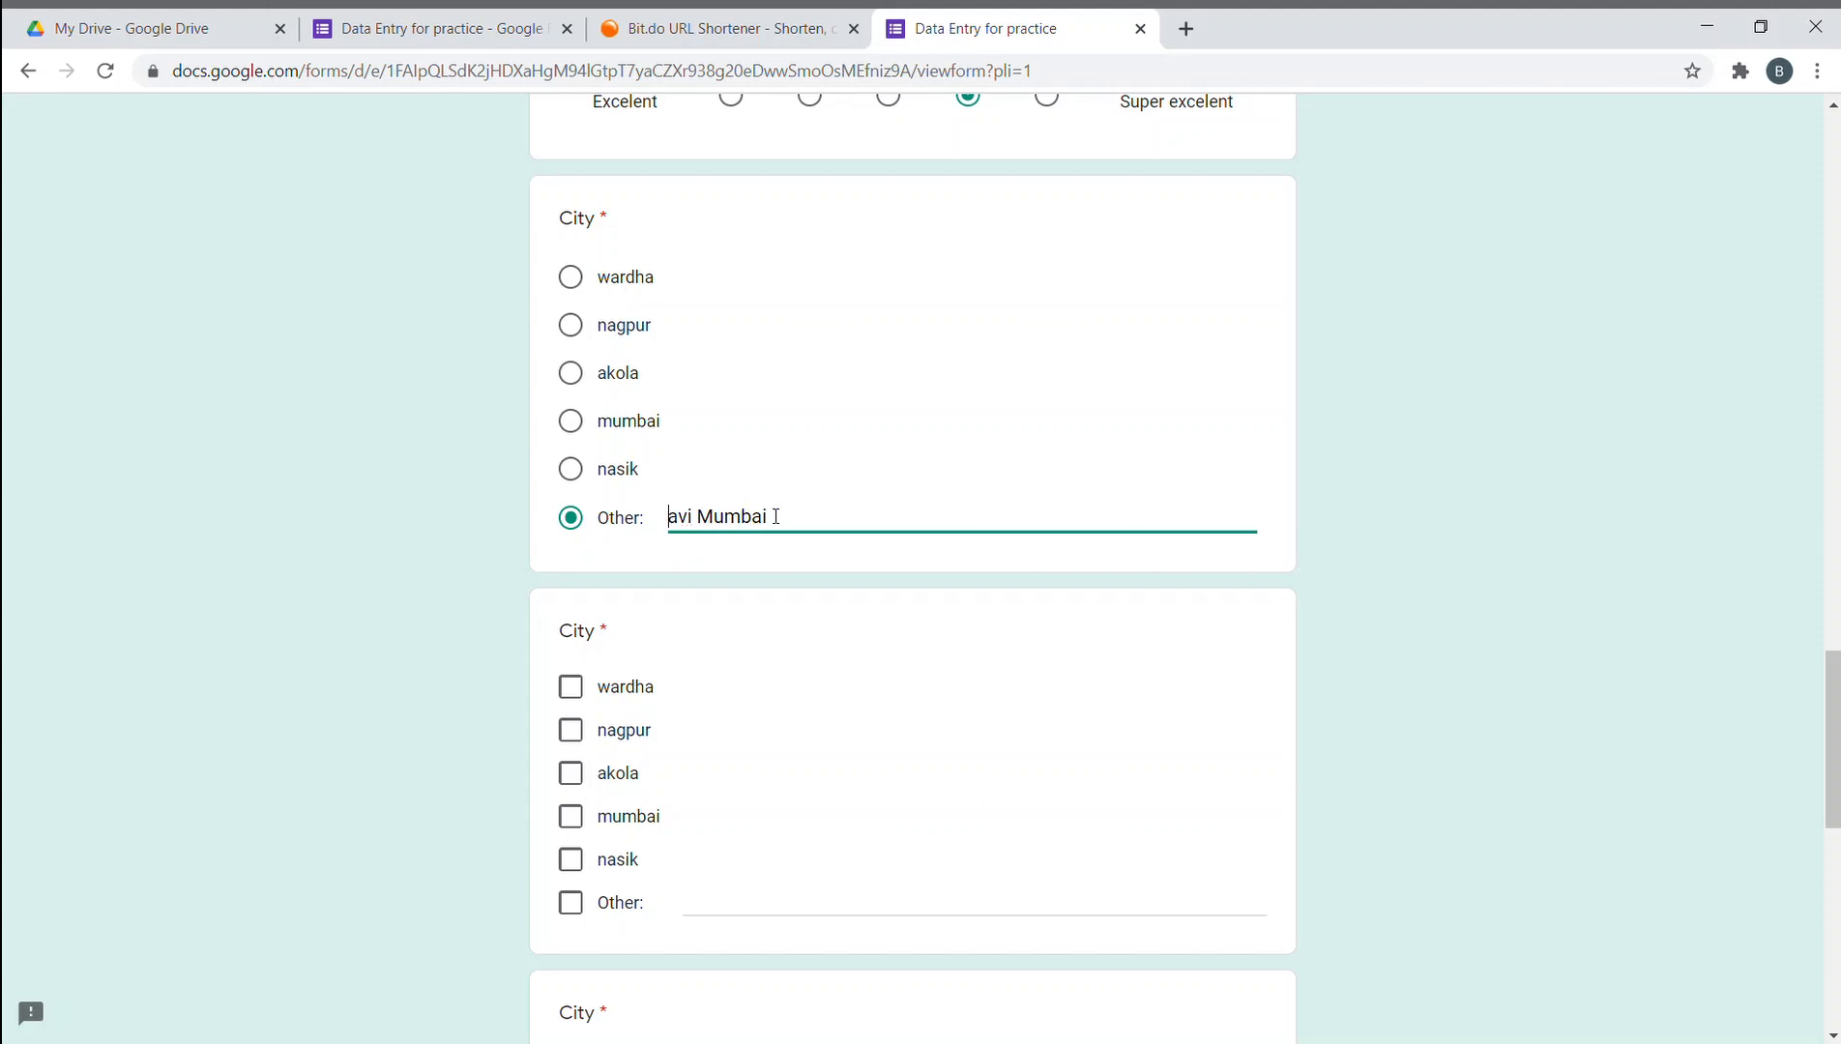
type("N")
left_click(1273, 485)
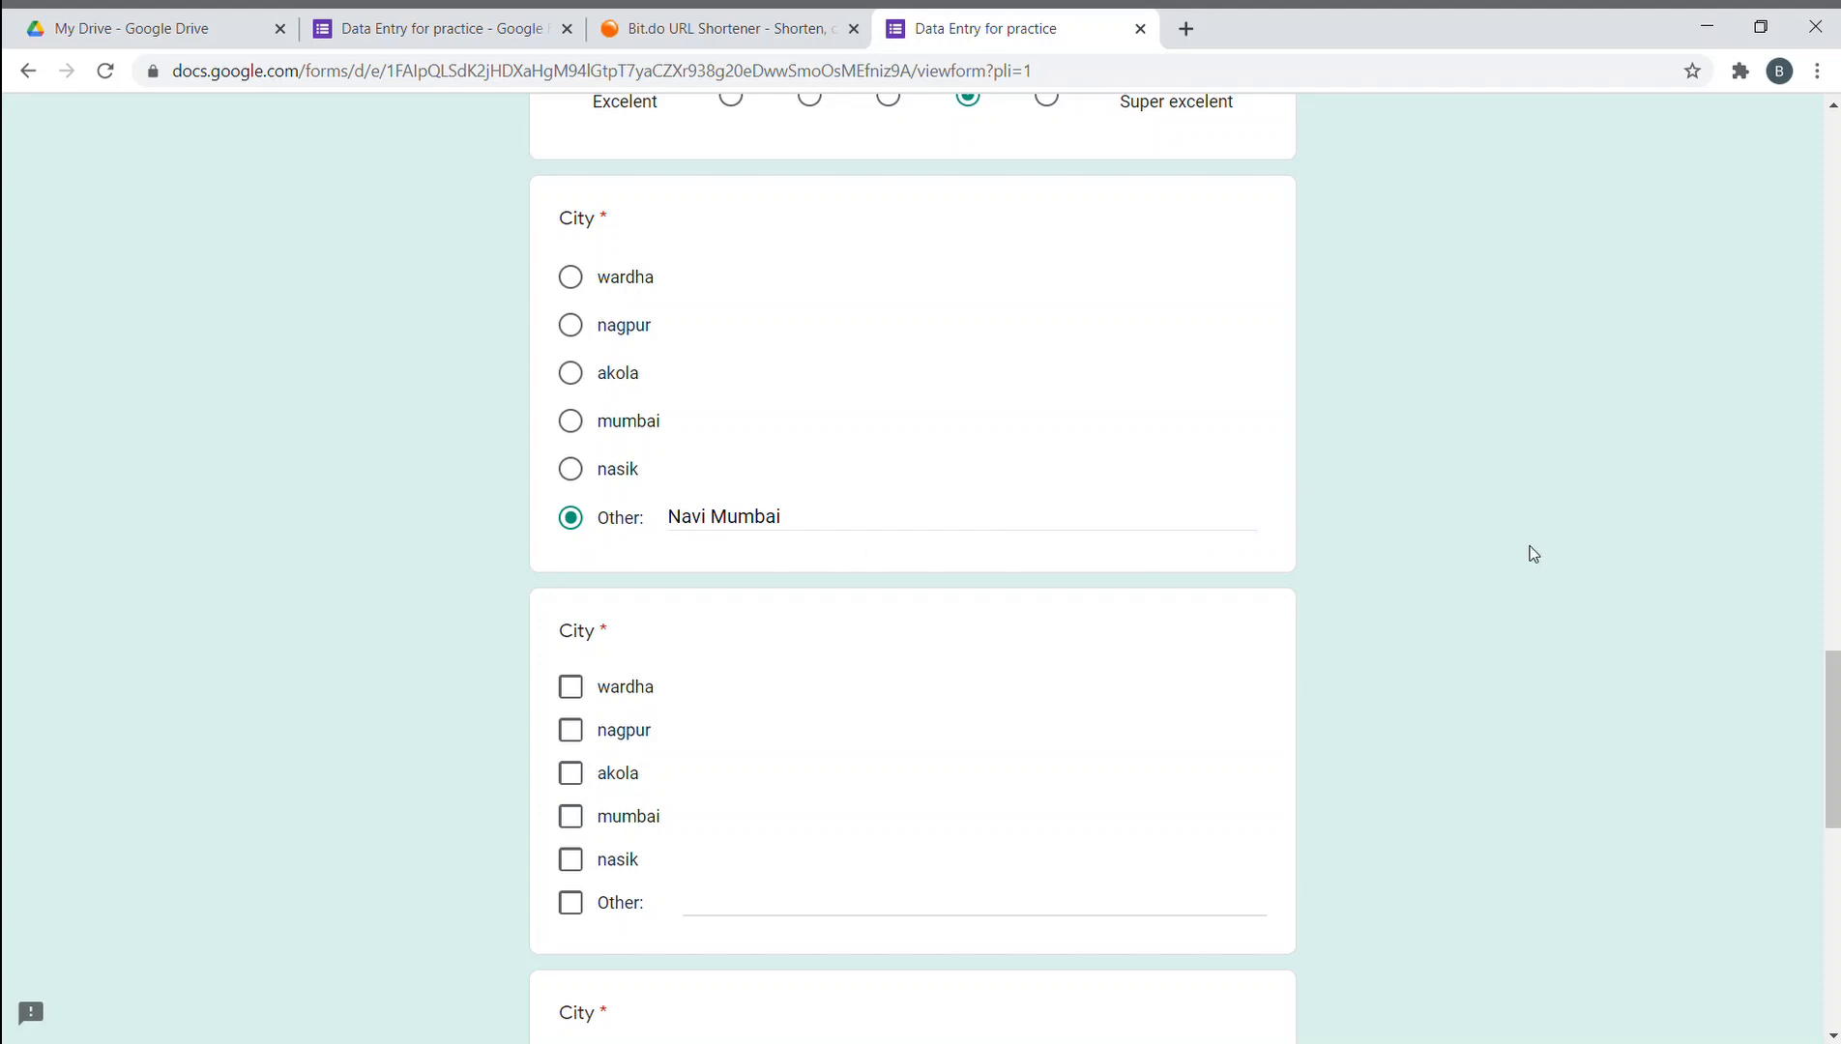
scroll(1344, 579, "down", 5)
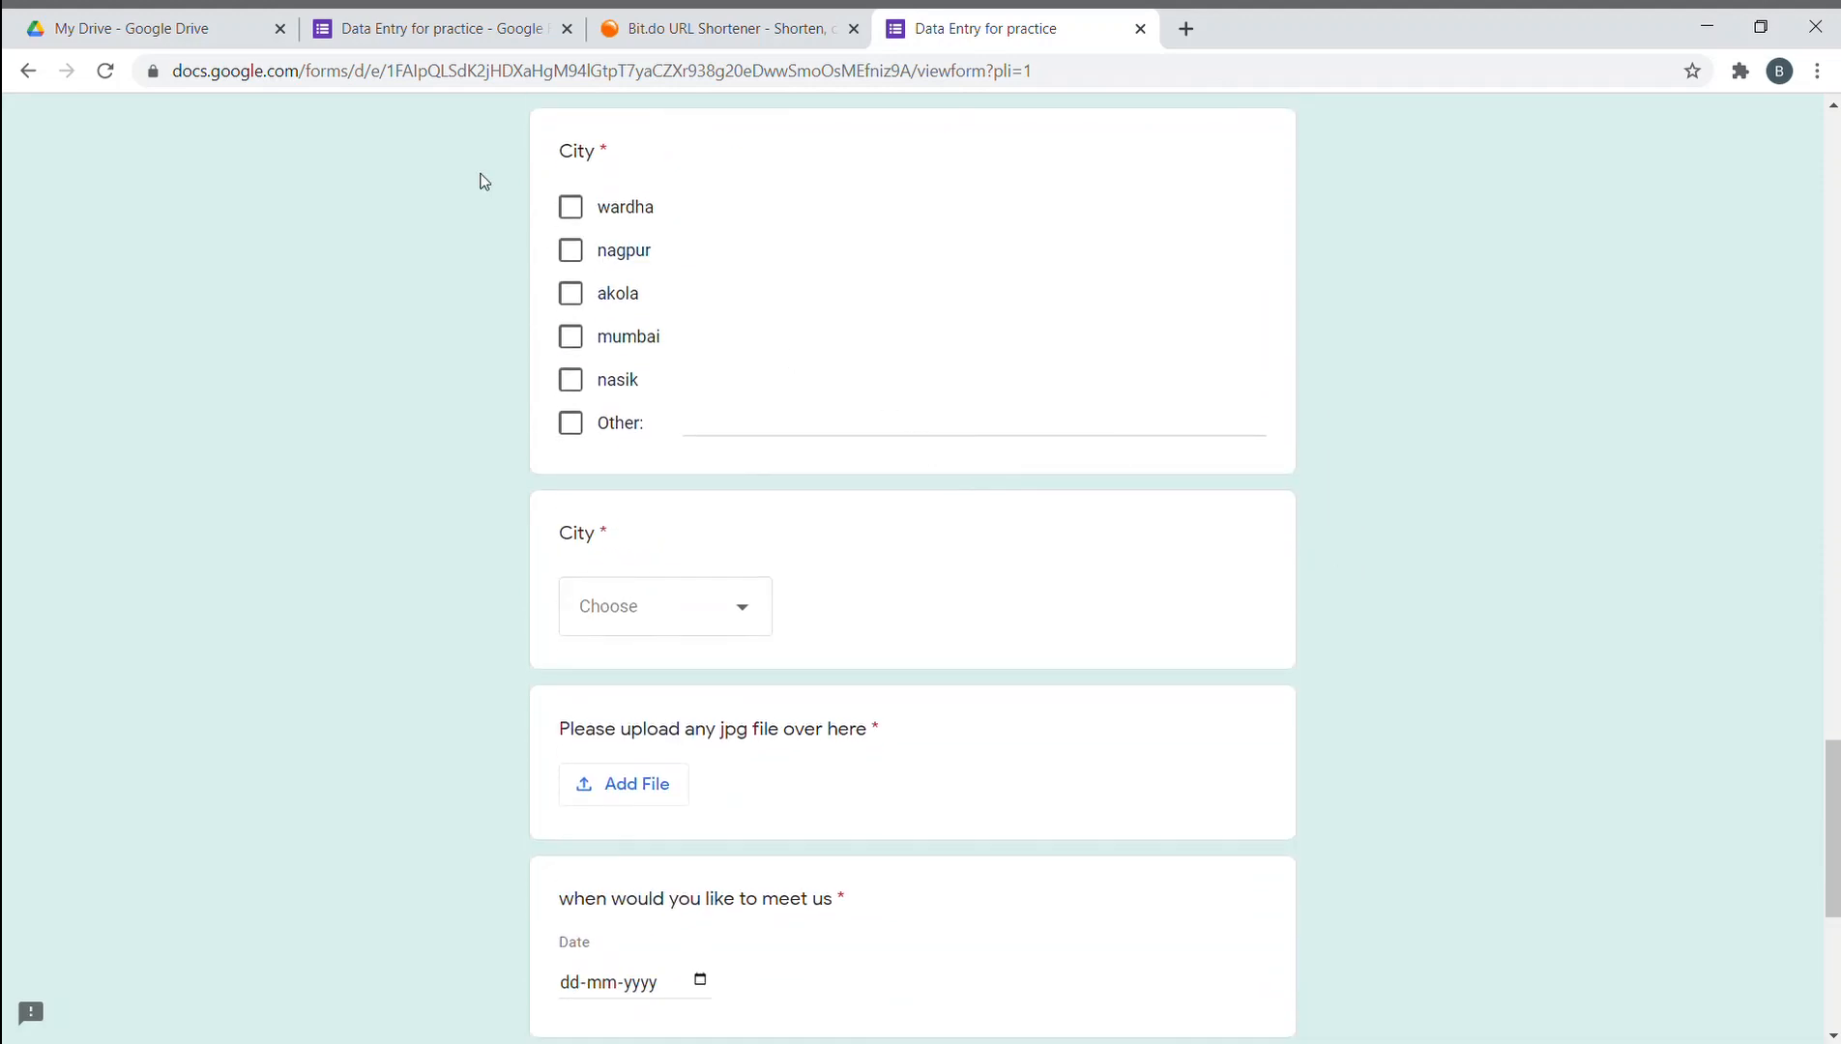
- Tick wardha, nagpur, akola and mumbai in the second City question
scroll(615, 221, "up", 4)
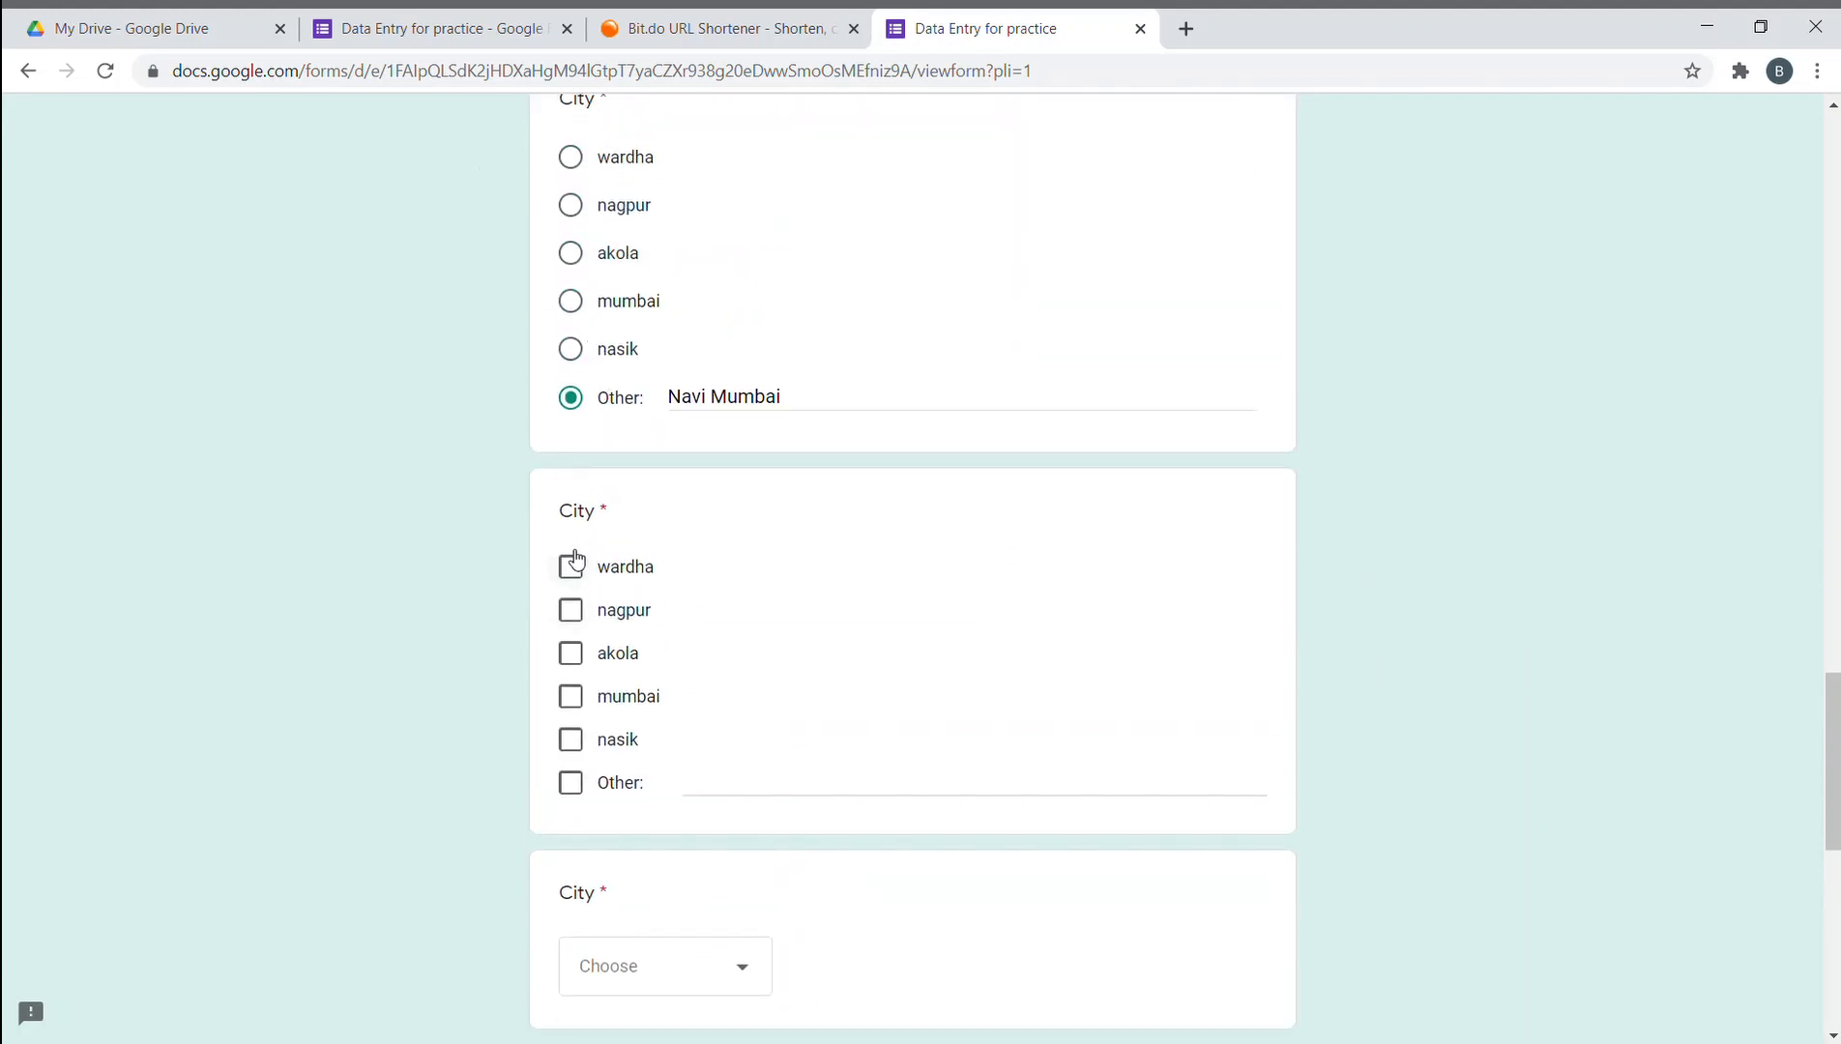
left_click(570, 566)
left_click(575, 615)
left_click(574, 656)
left_click(572, 697)
- Choose wardha in the third City dropdown and start the jpg file upload
scroll(391, 594, "down", 4)
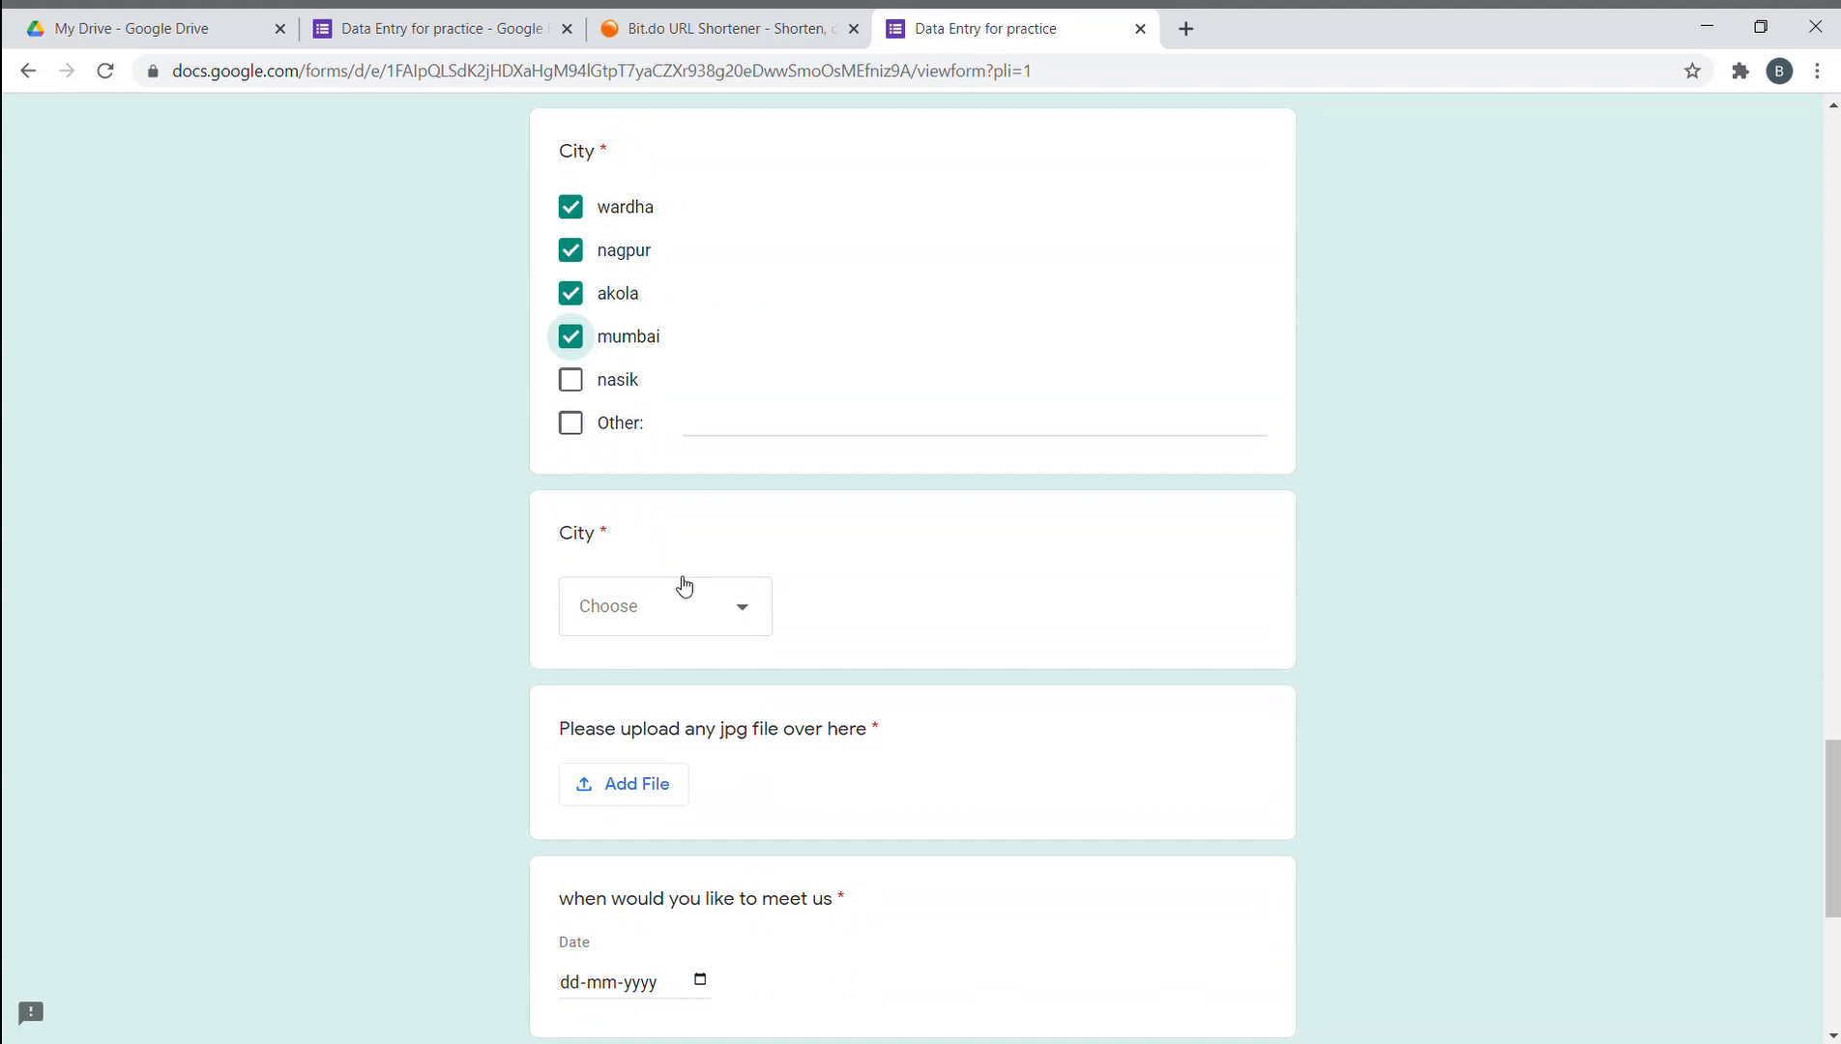
left_click(742, 609)
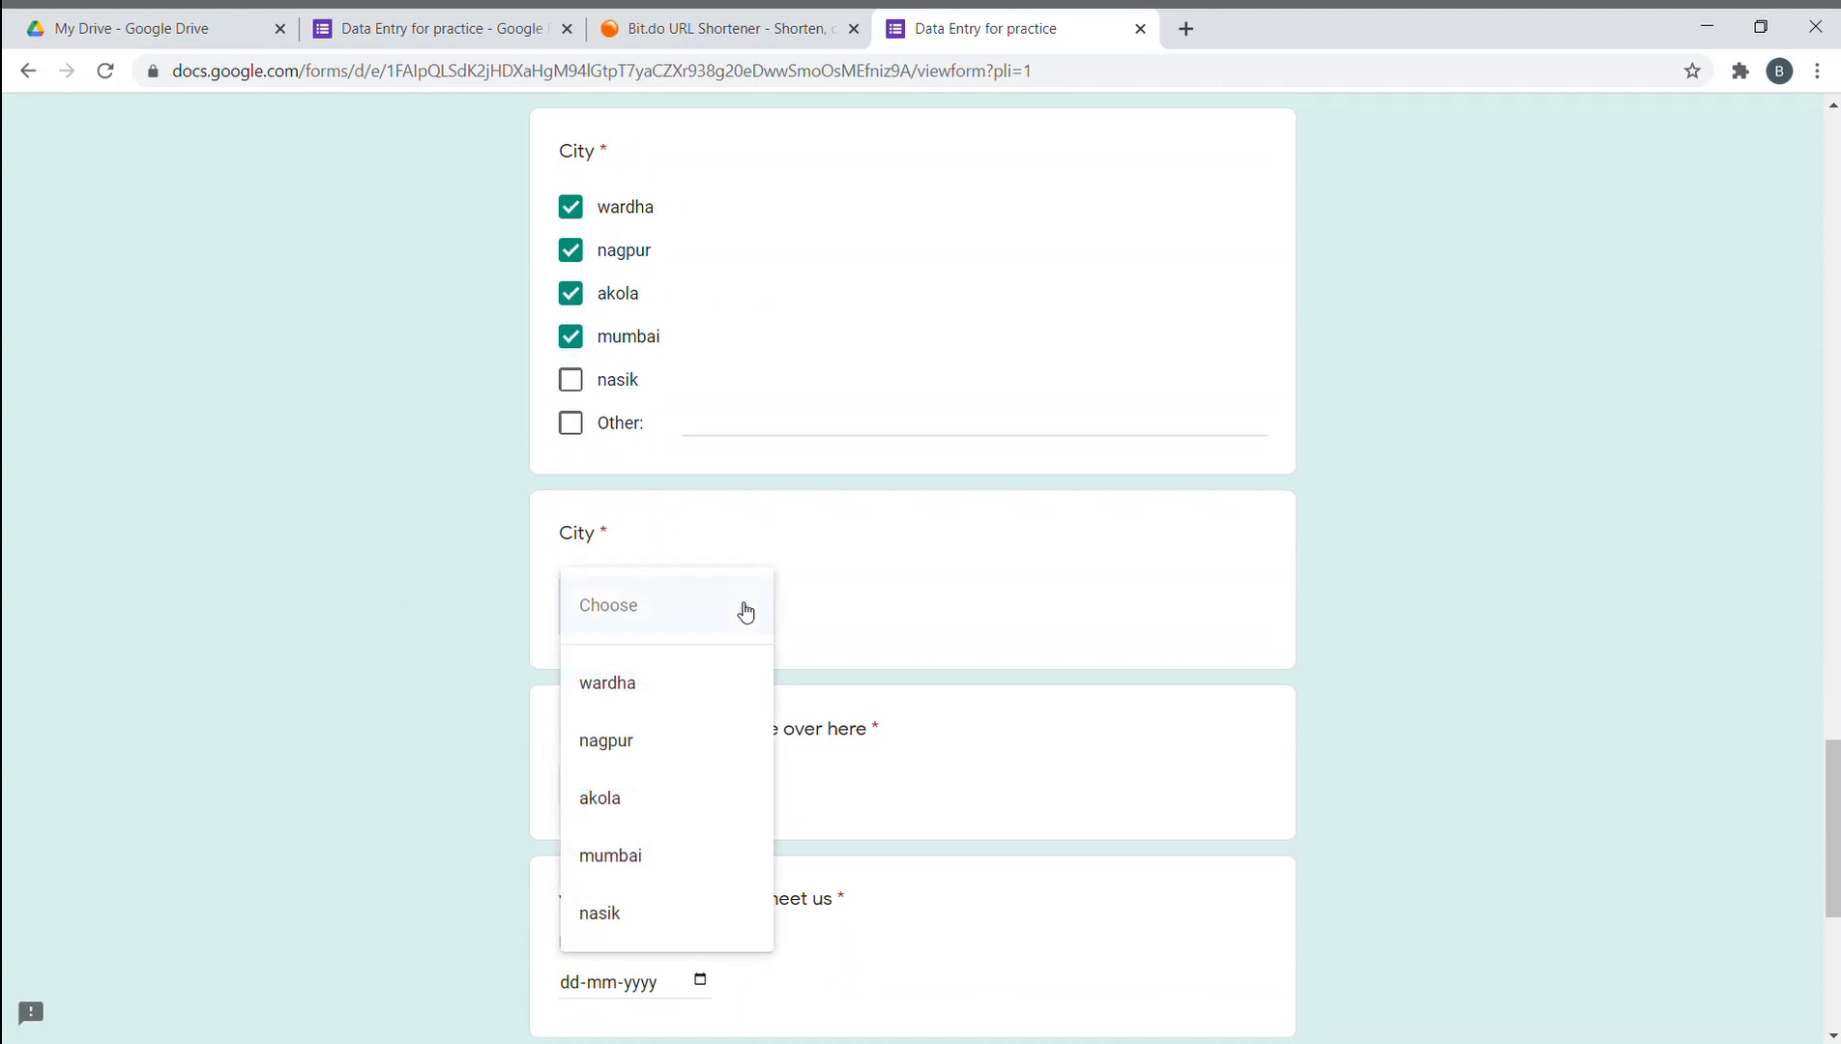
scroll(731, 685, "down", 3)
scroll(711, 725, "up", 2)
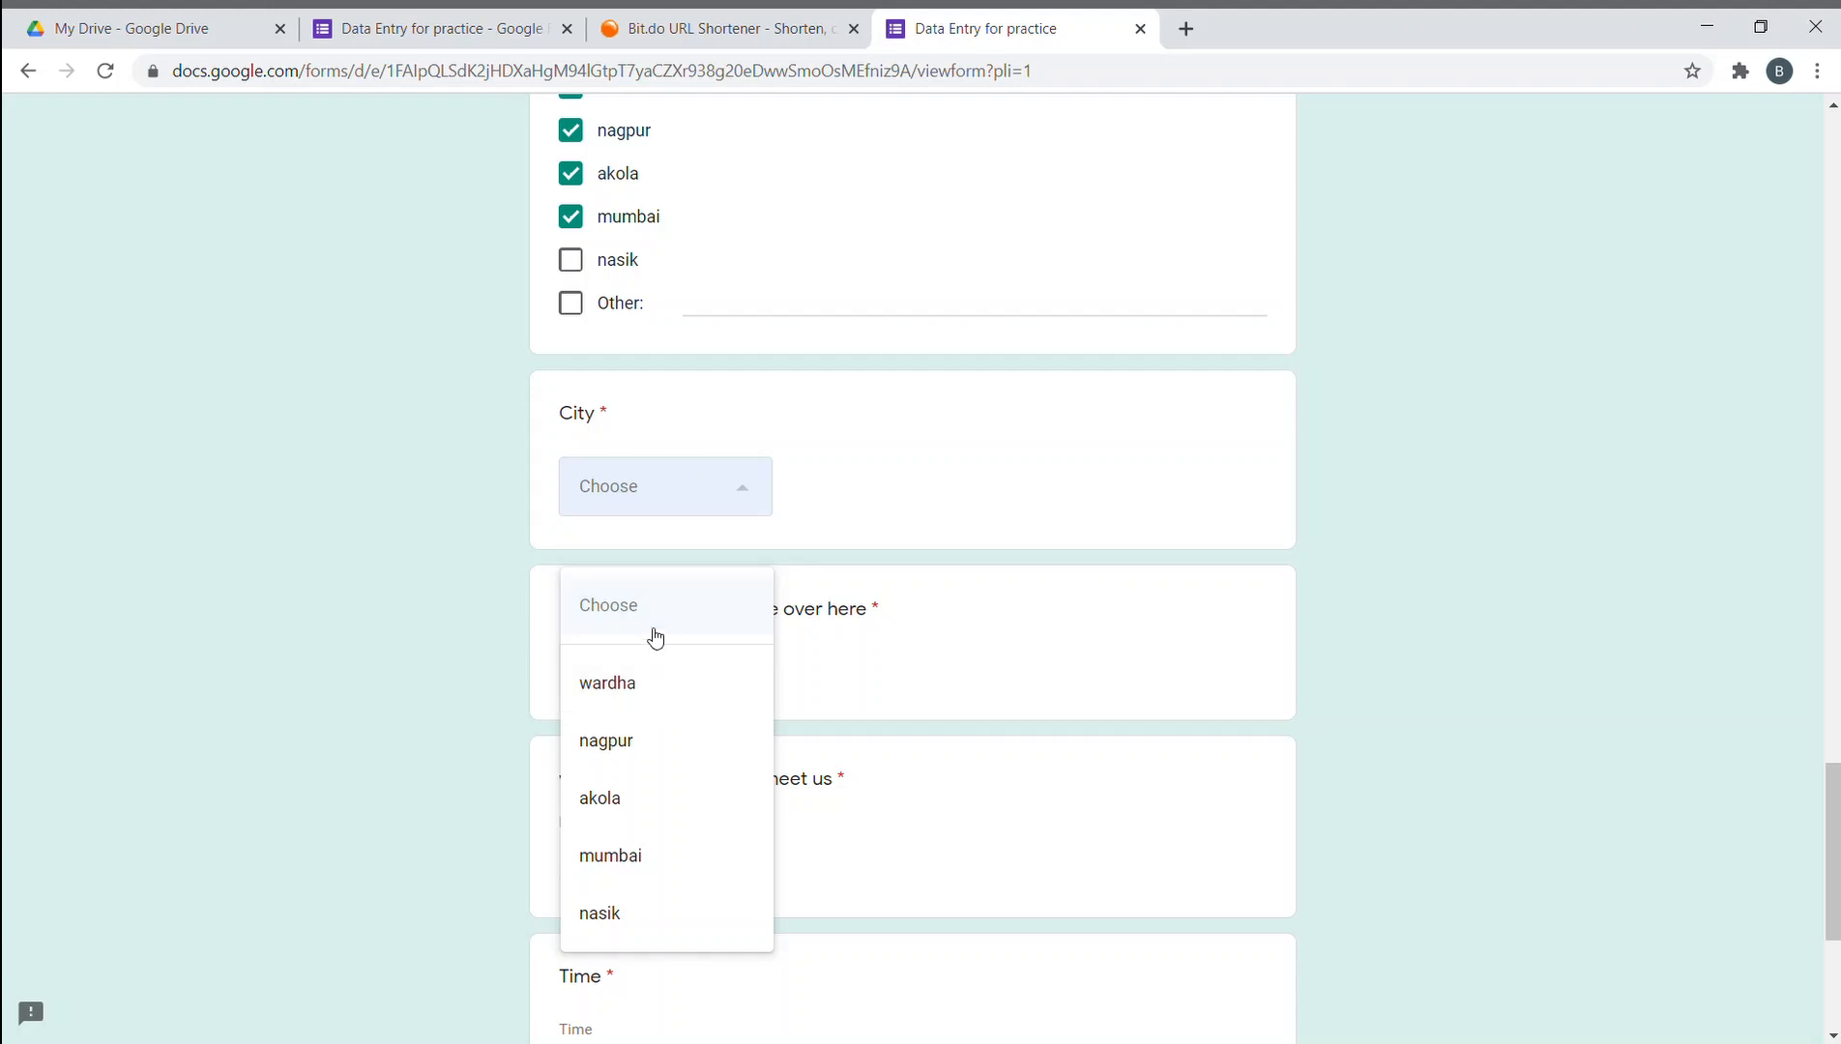
left_click(645, 687)
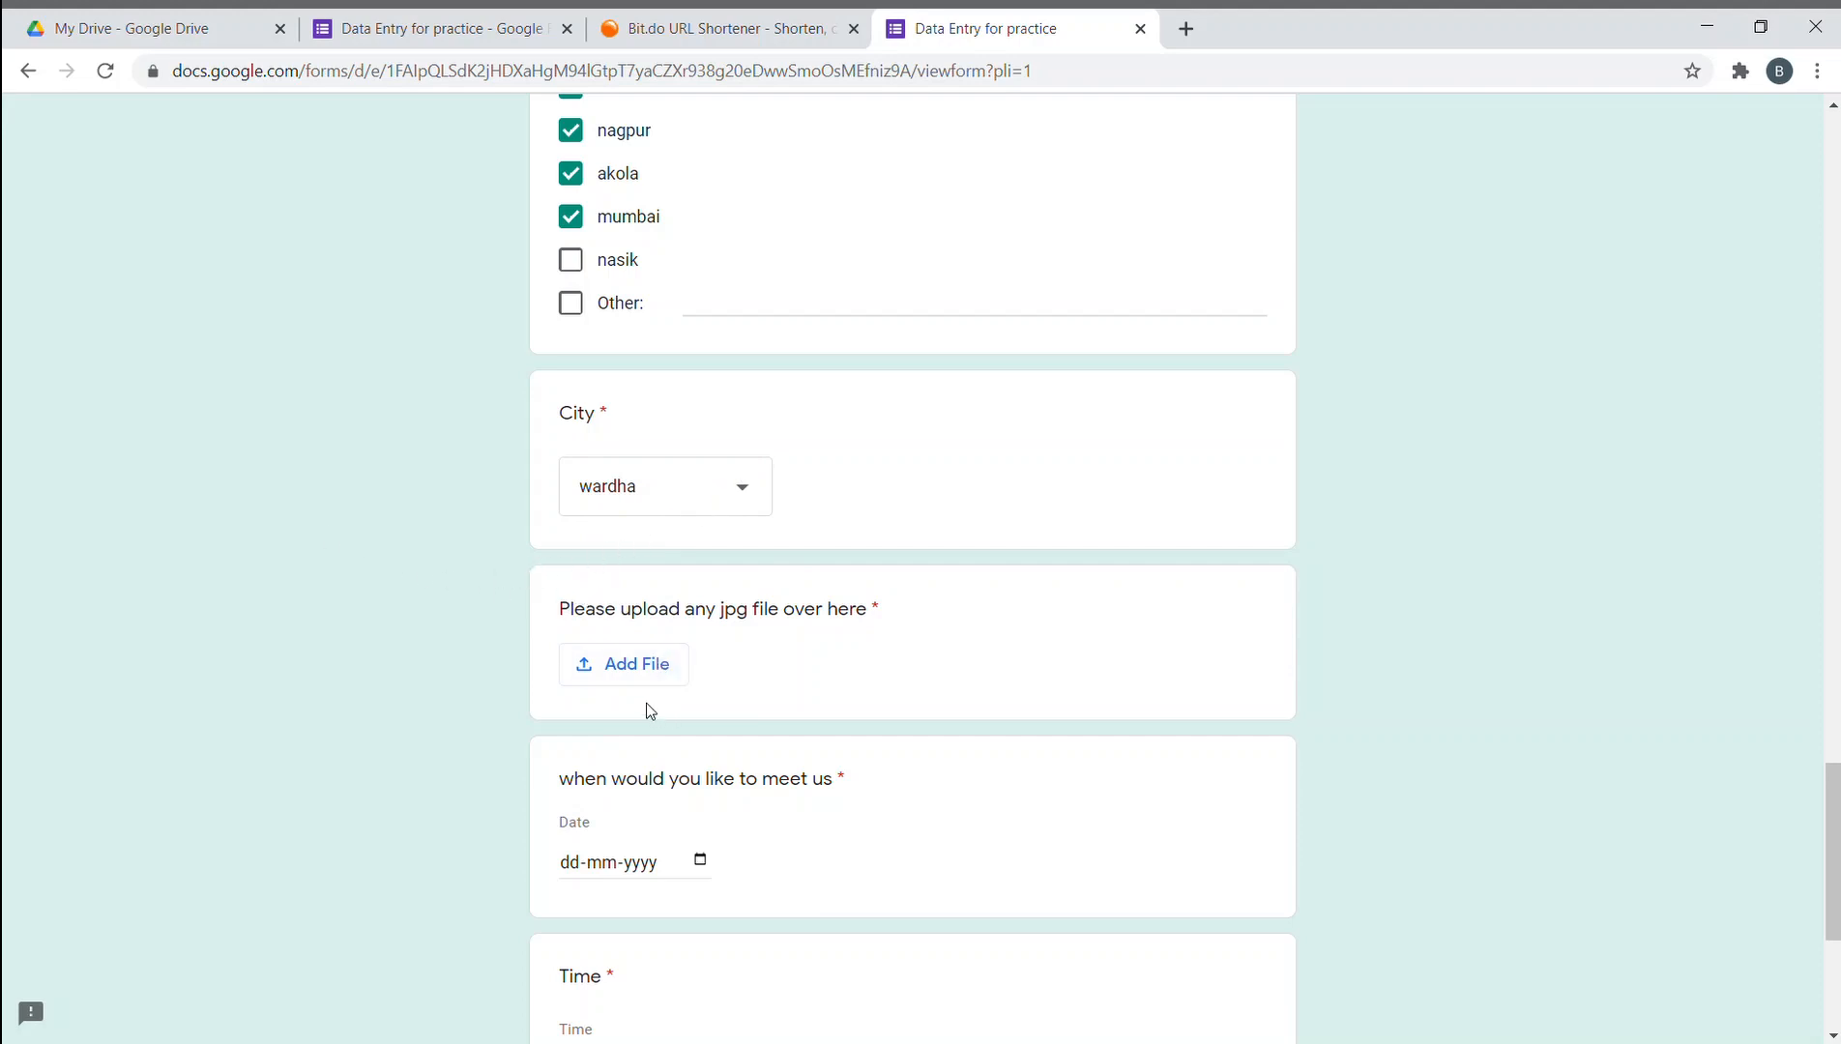
left_click(626, 667)
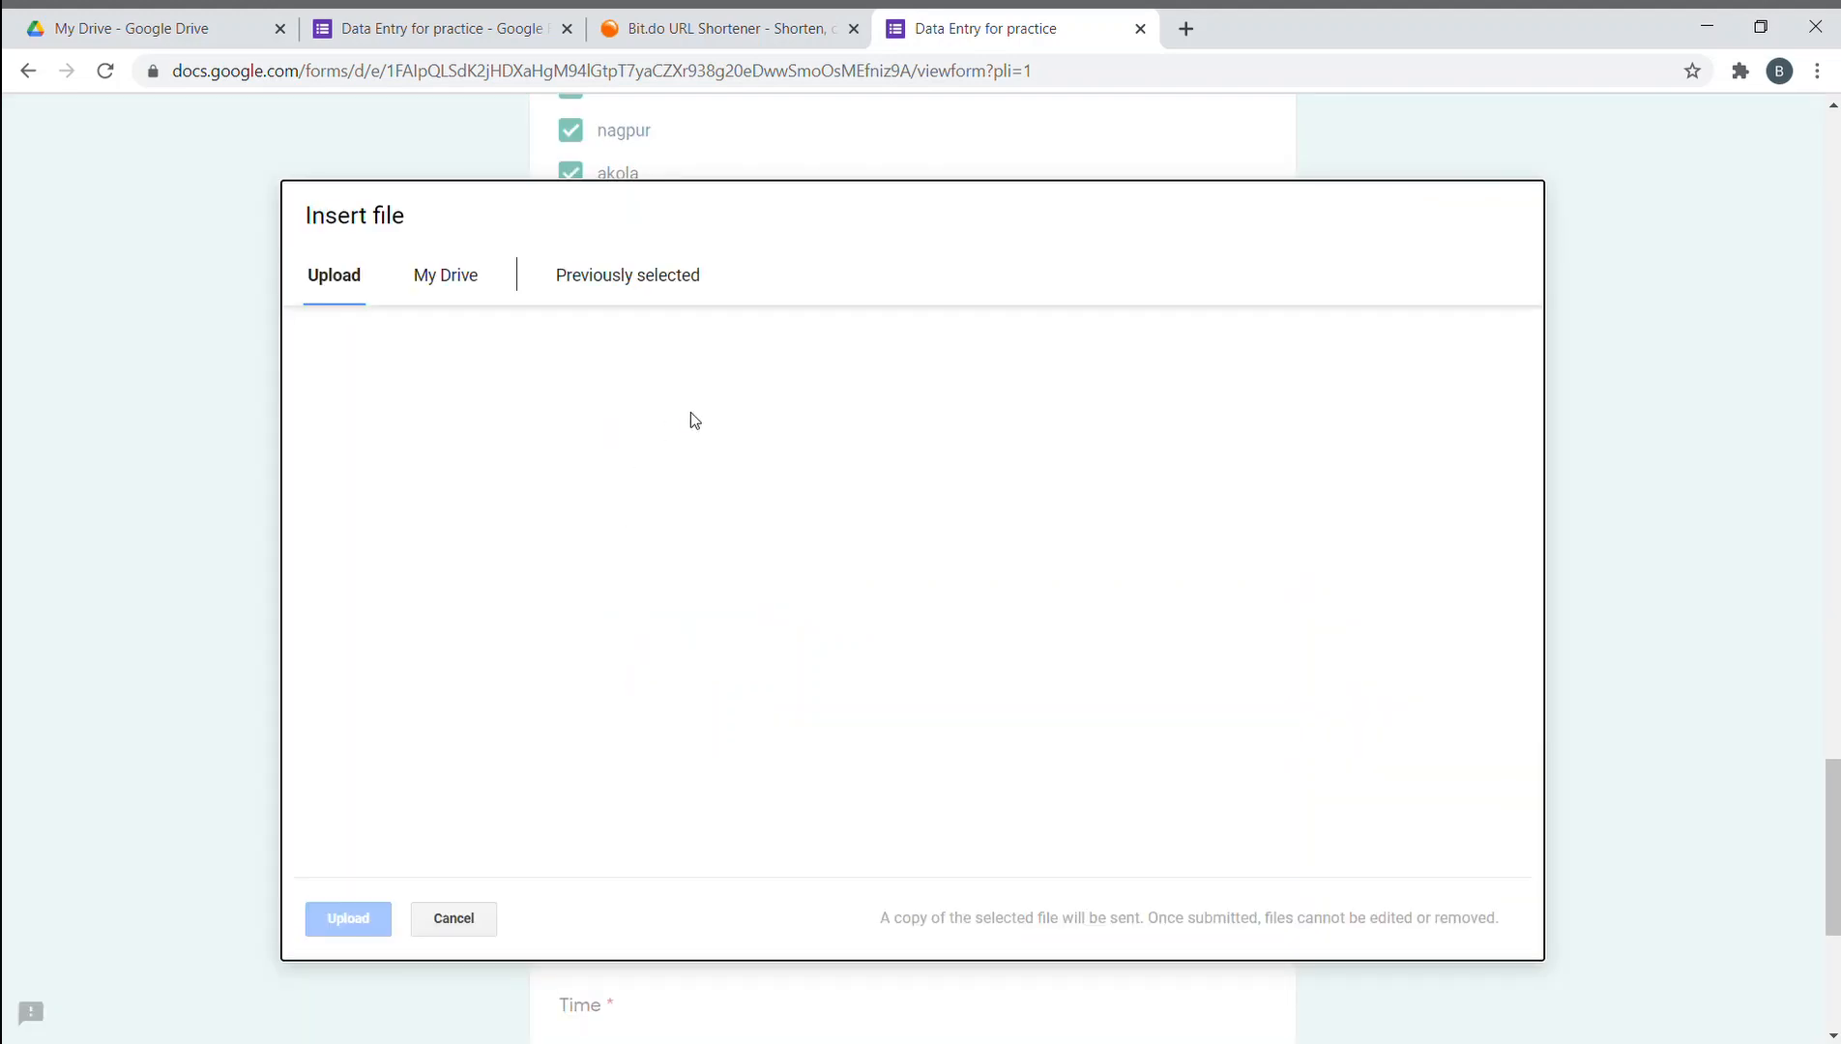
- Attach the 20201202 guitar photo from My Drive to the jpg upload question
left_click(473, 292)
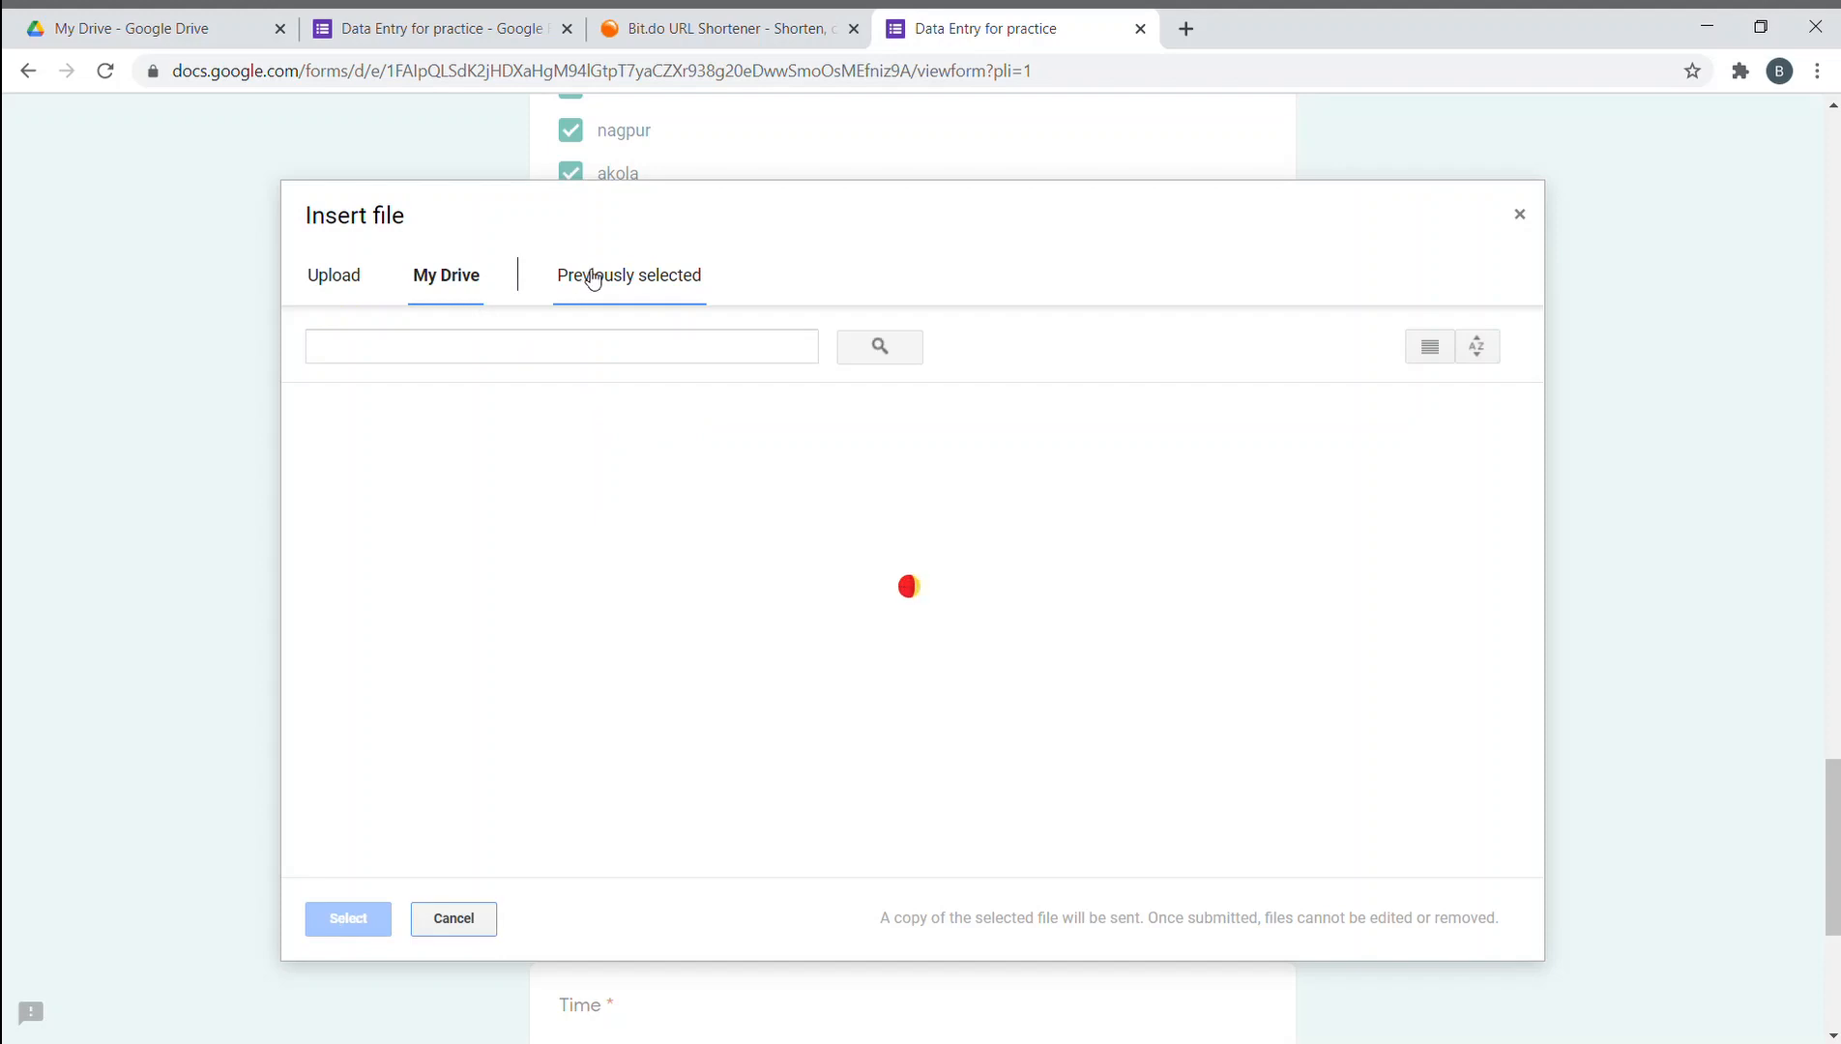
scroll(637, 597, "down", 8)
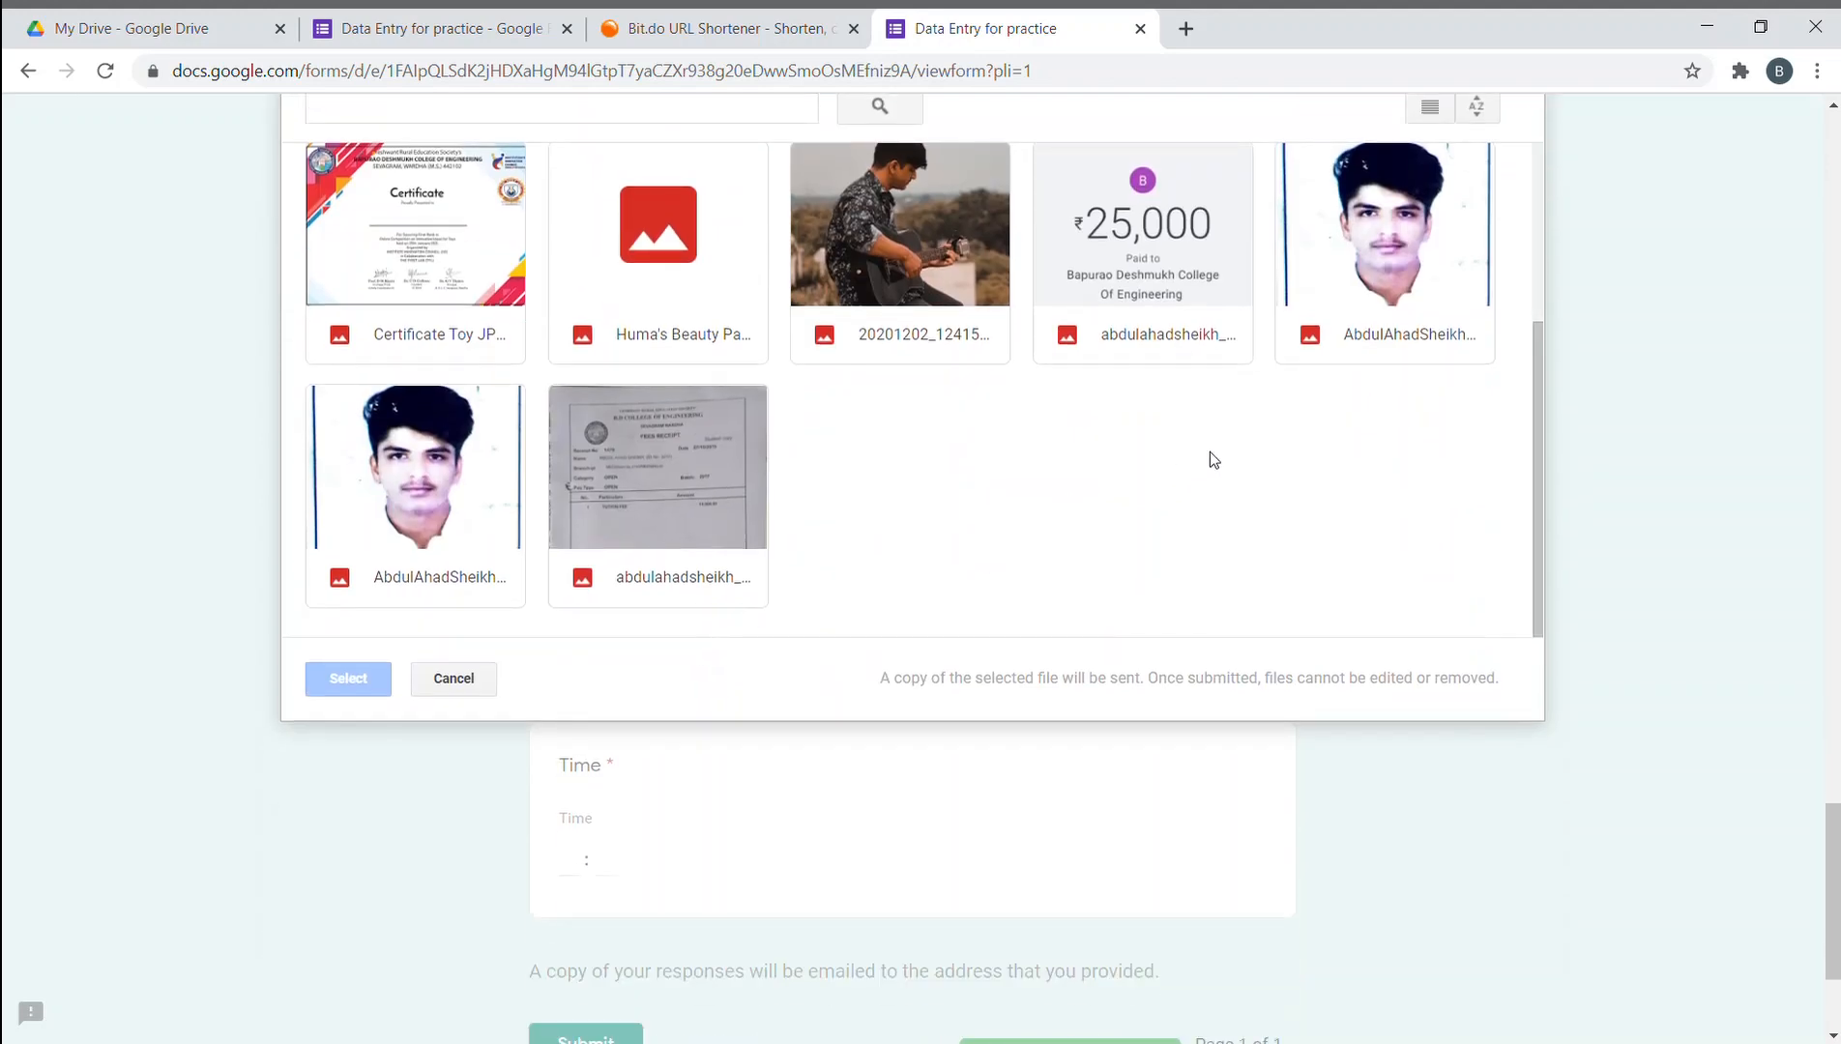
scroll(815, 481, "up", 1)
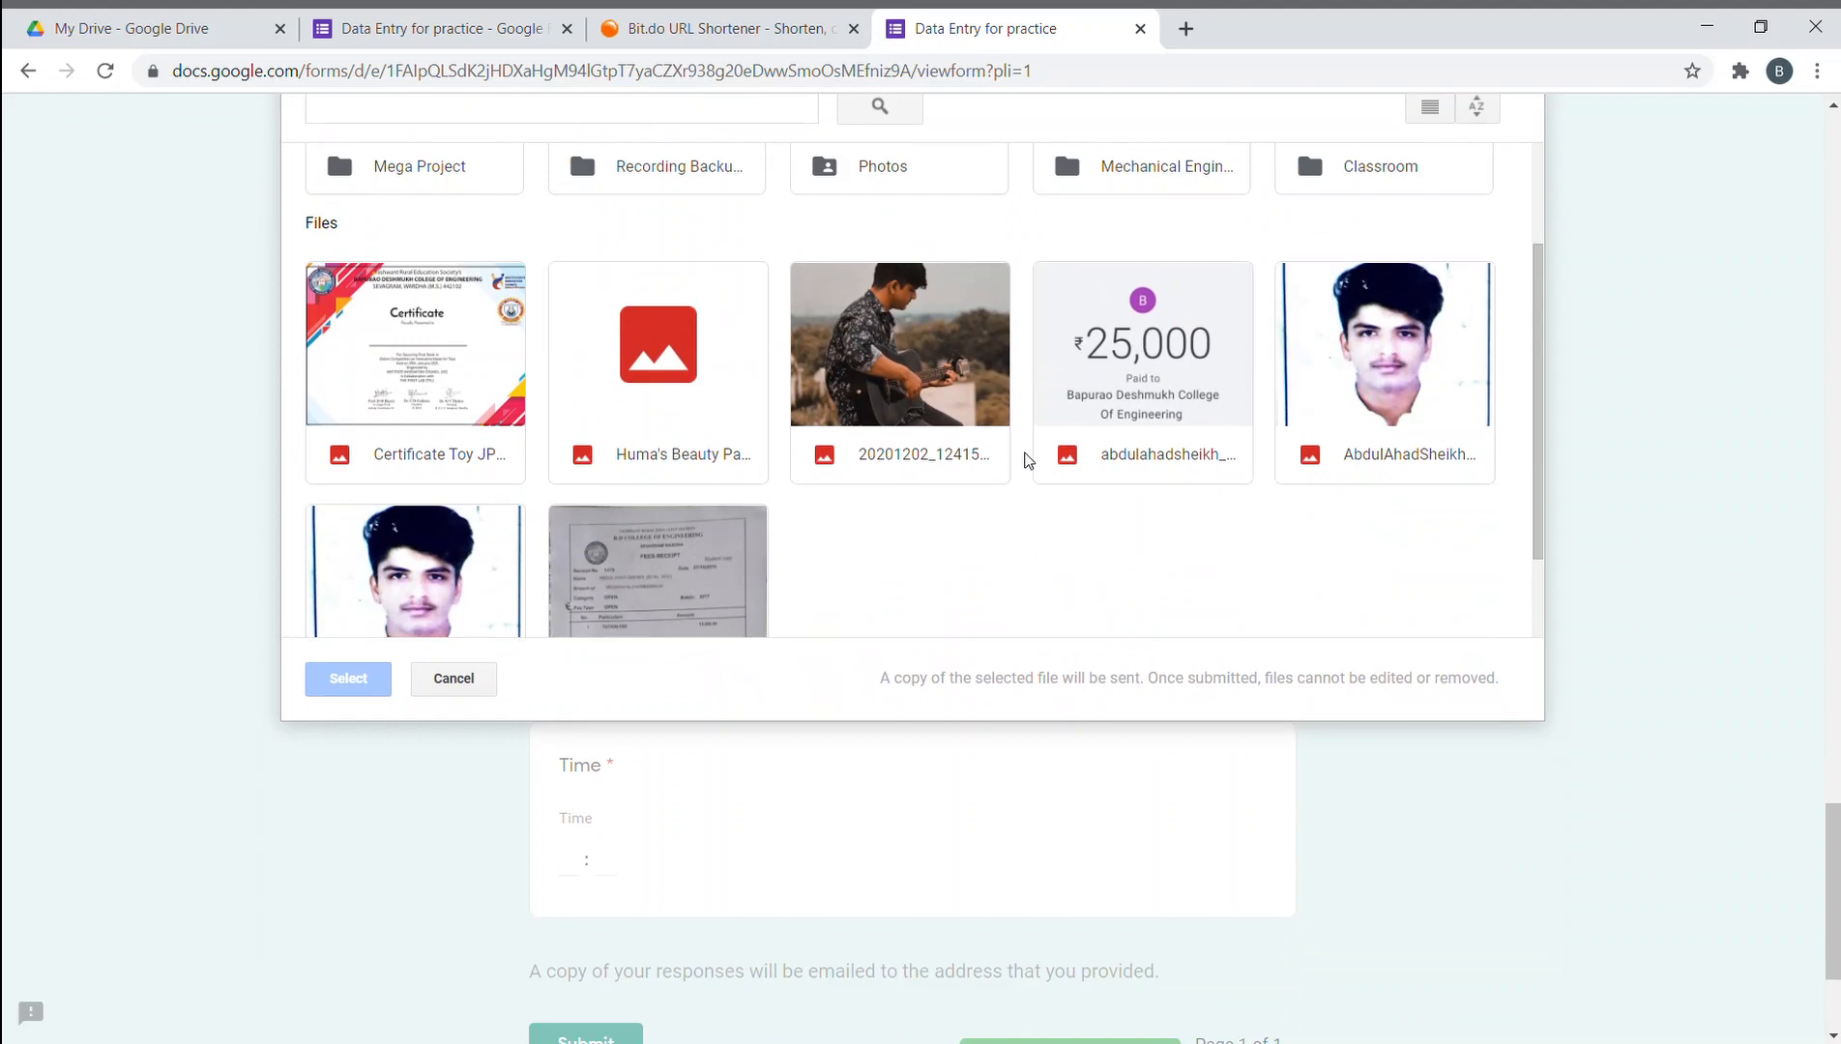
double_click(897, 389)
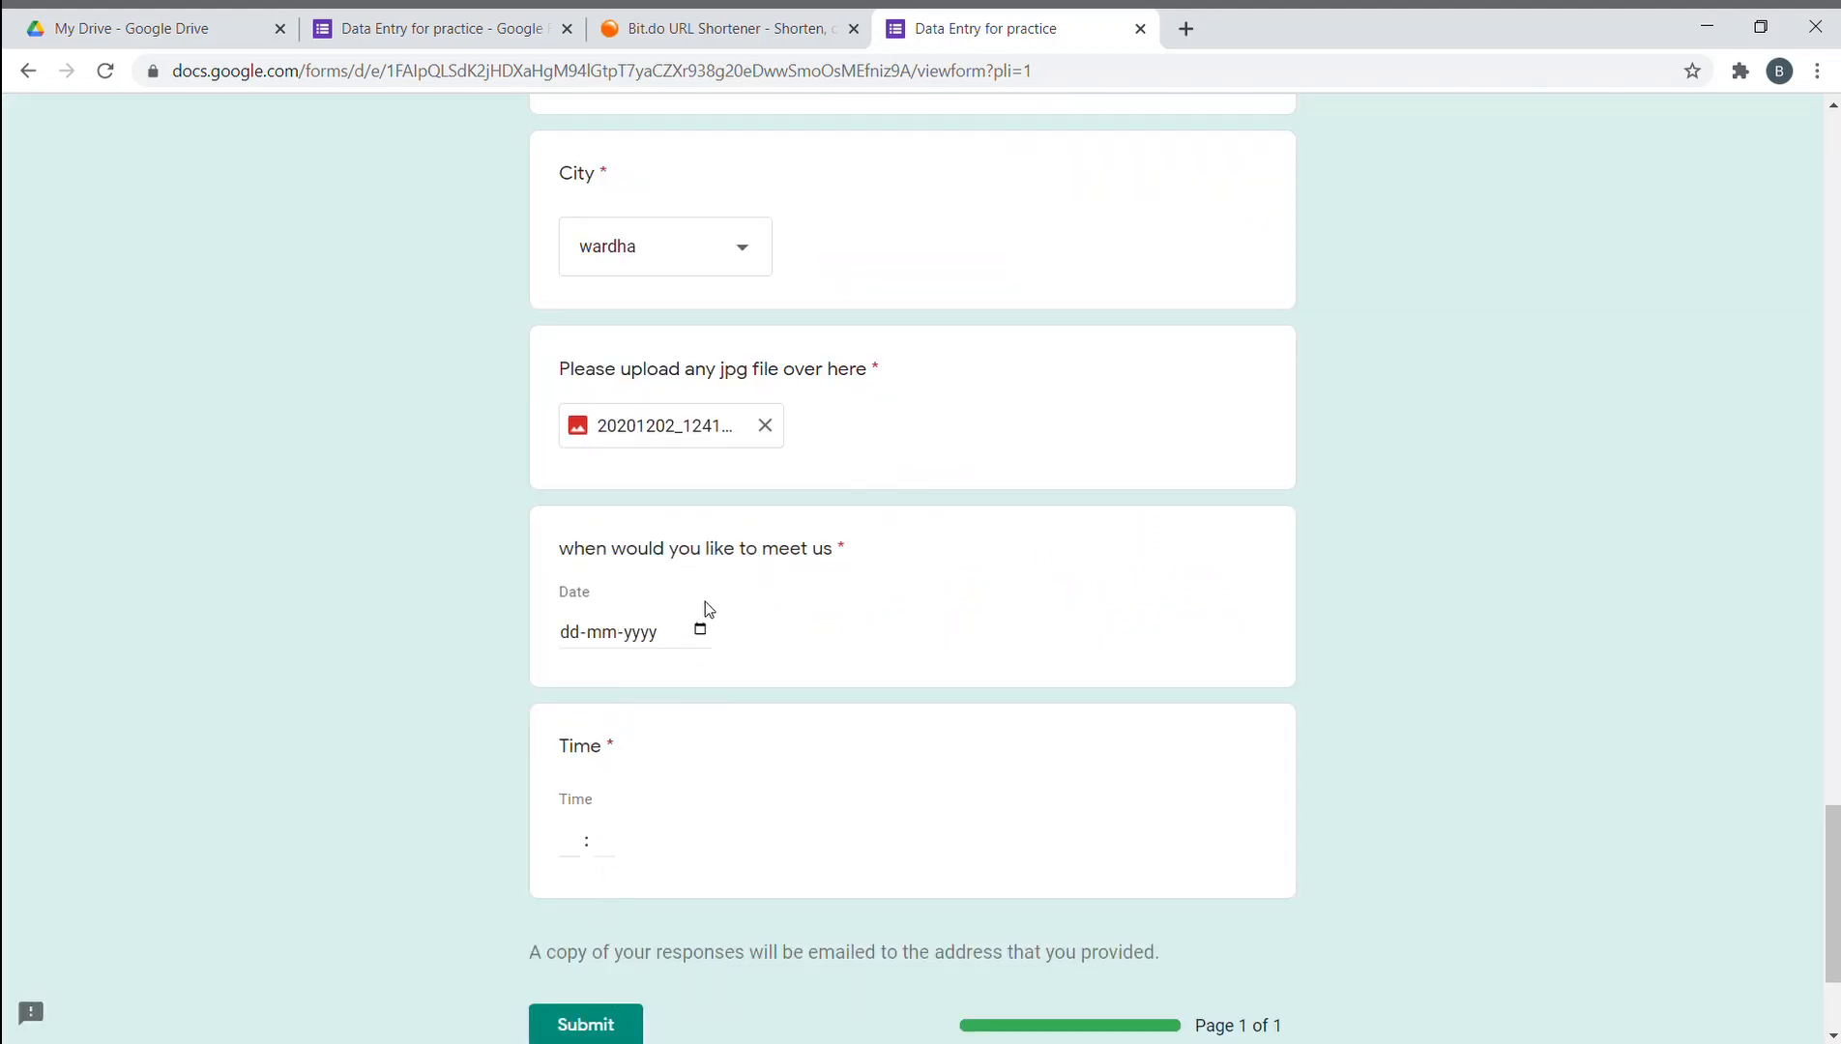
- Enter 17-02-2021 as the meeting date
left_click(696, 635)
type("17-02-2021")
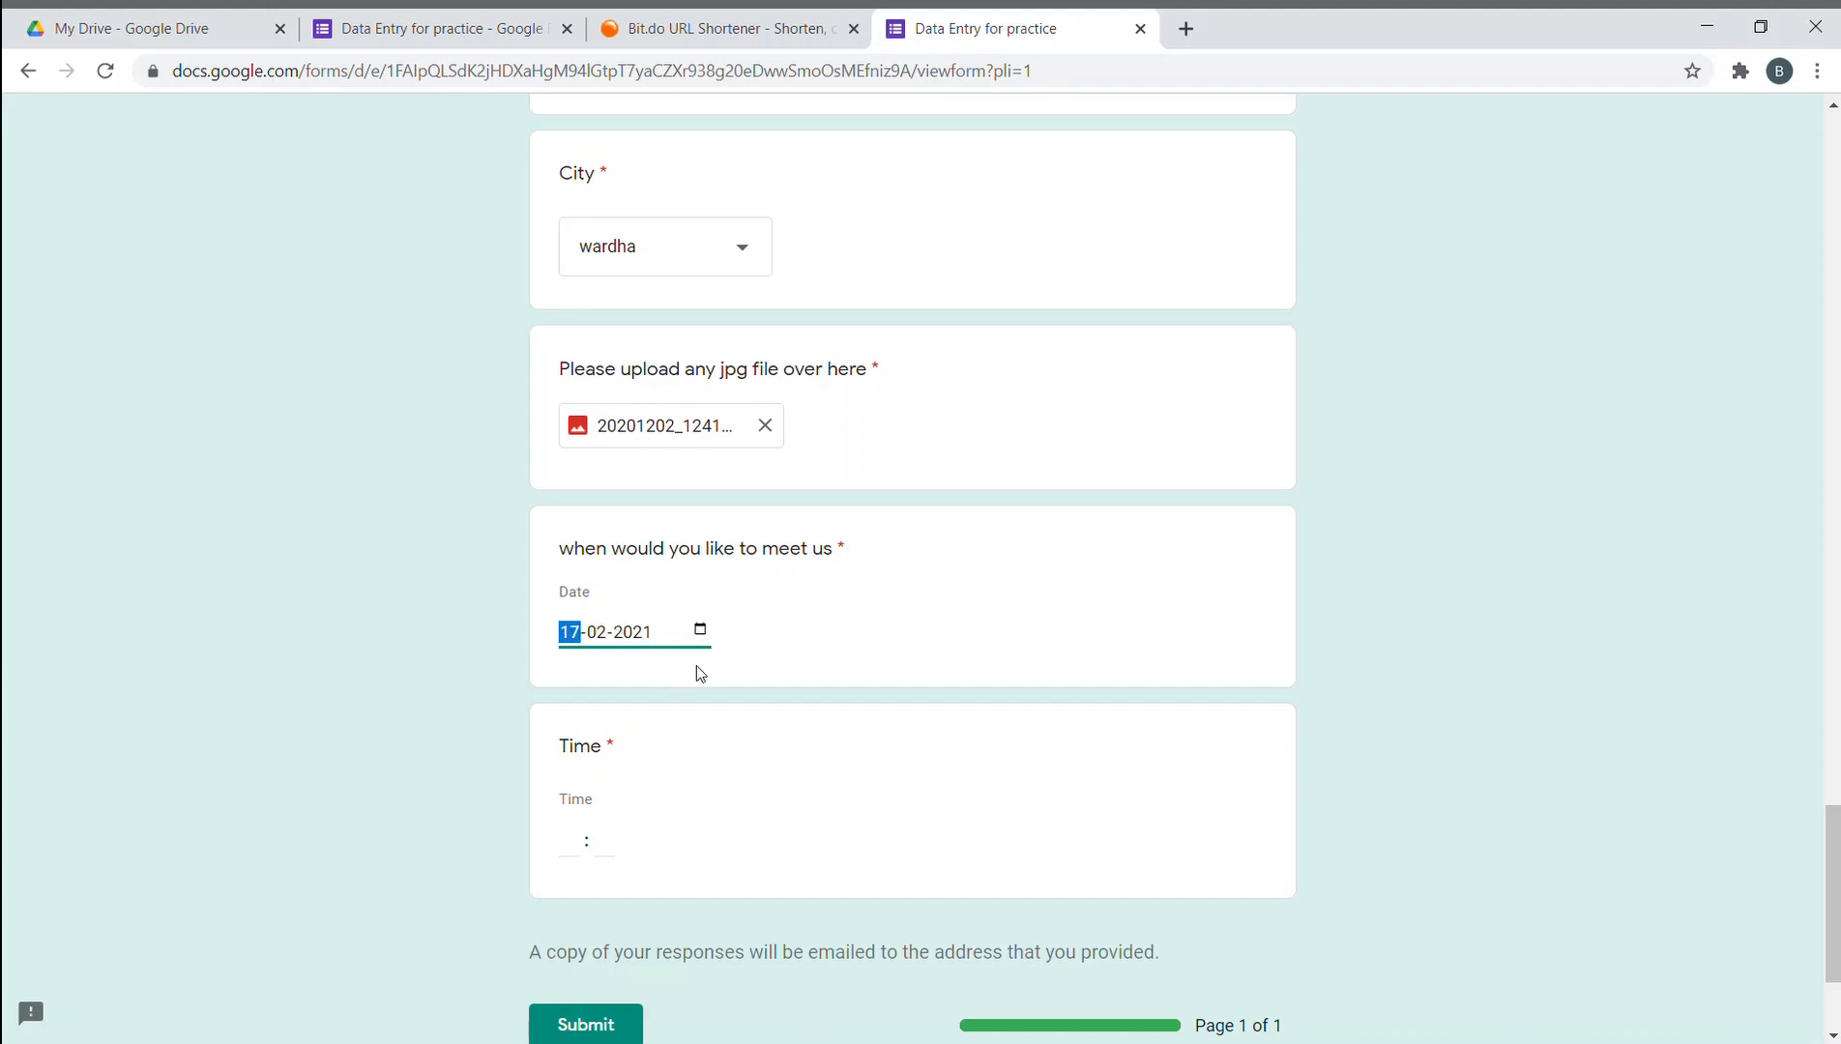
left_click(589, 801)
- Set the meeting time to 22:25
left_click(583, 839)
type("22")
left_click(618, 845)
type("25")
scroll(1090, 809, "down", 3)
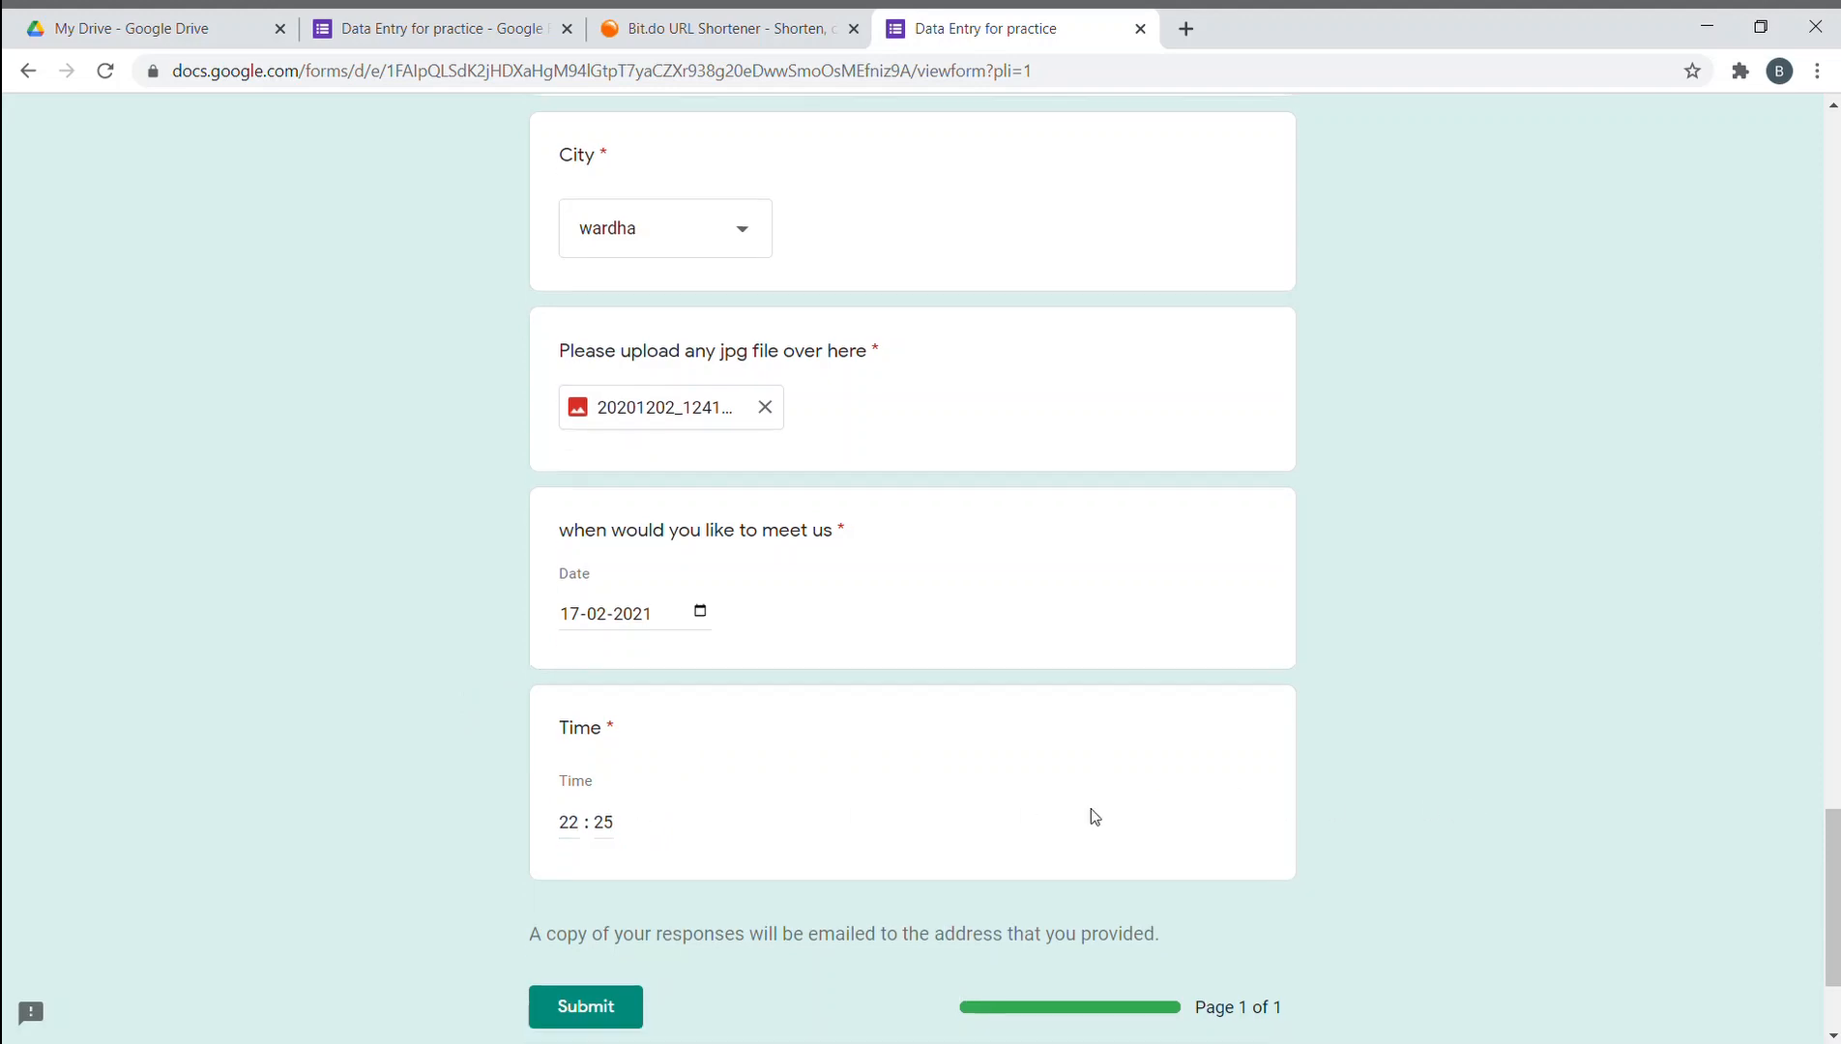
scroll(1088, 806, "up", 2)
scroll(1086, 813, "down", 3)
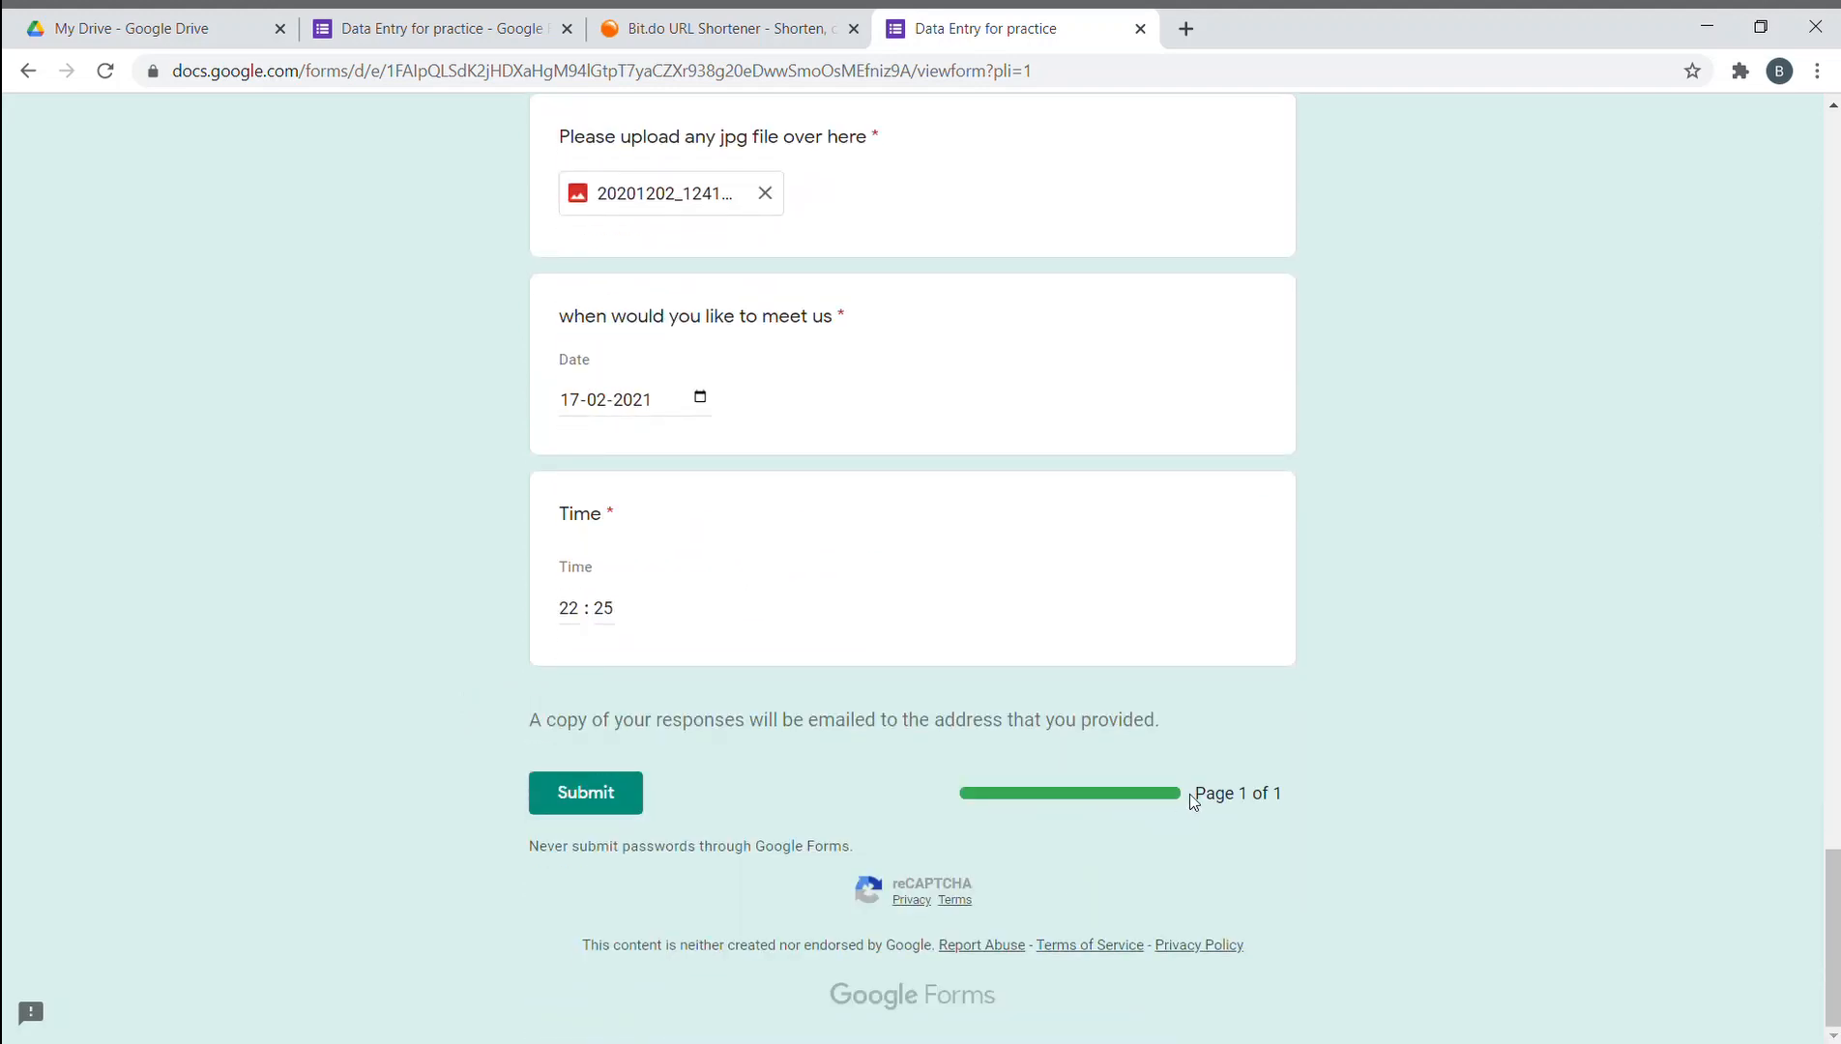
scroll(1173, 810, "up", 20)
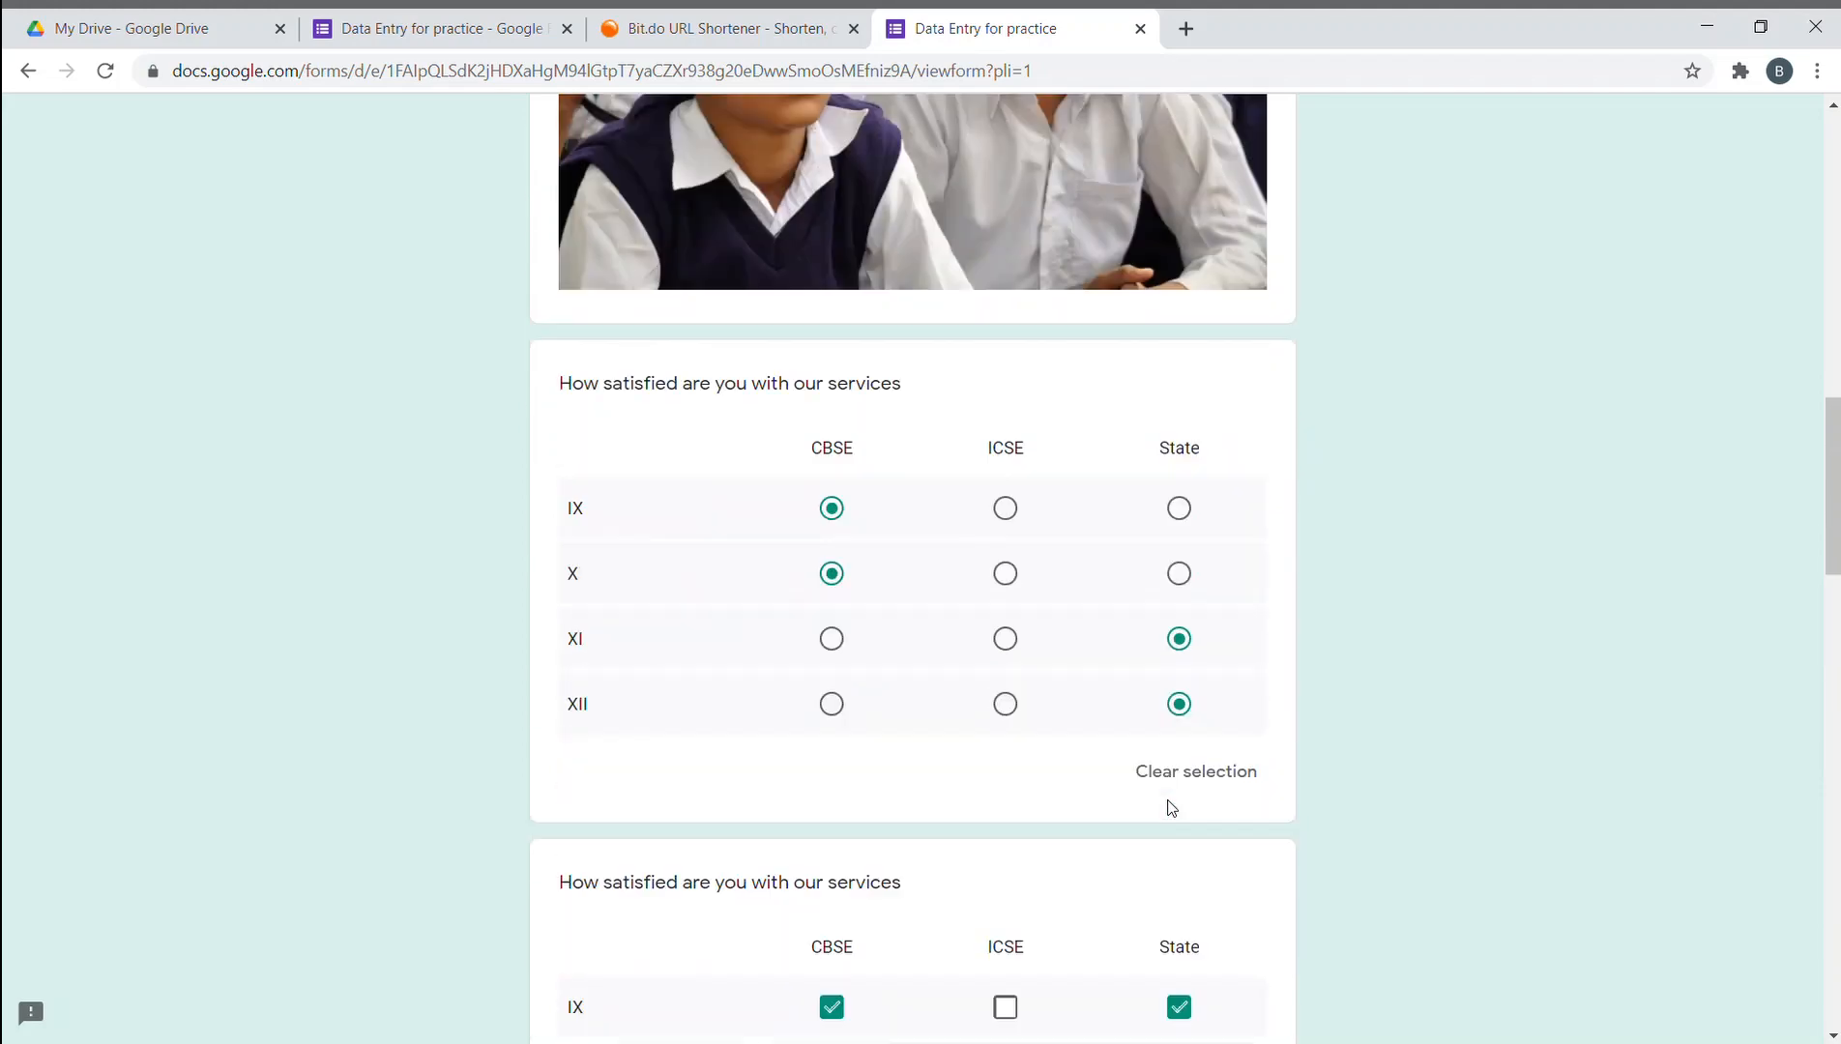
scroll(1060, 382, "up", 3)
scroll(1052, 397, "down", 20)
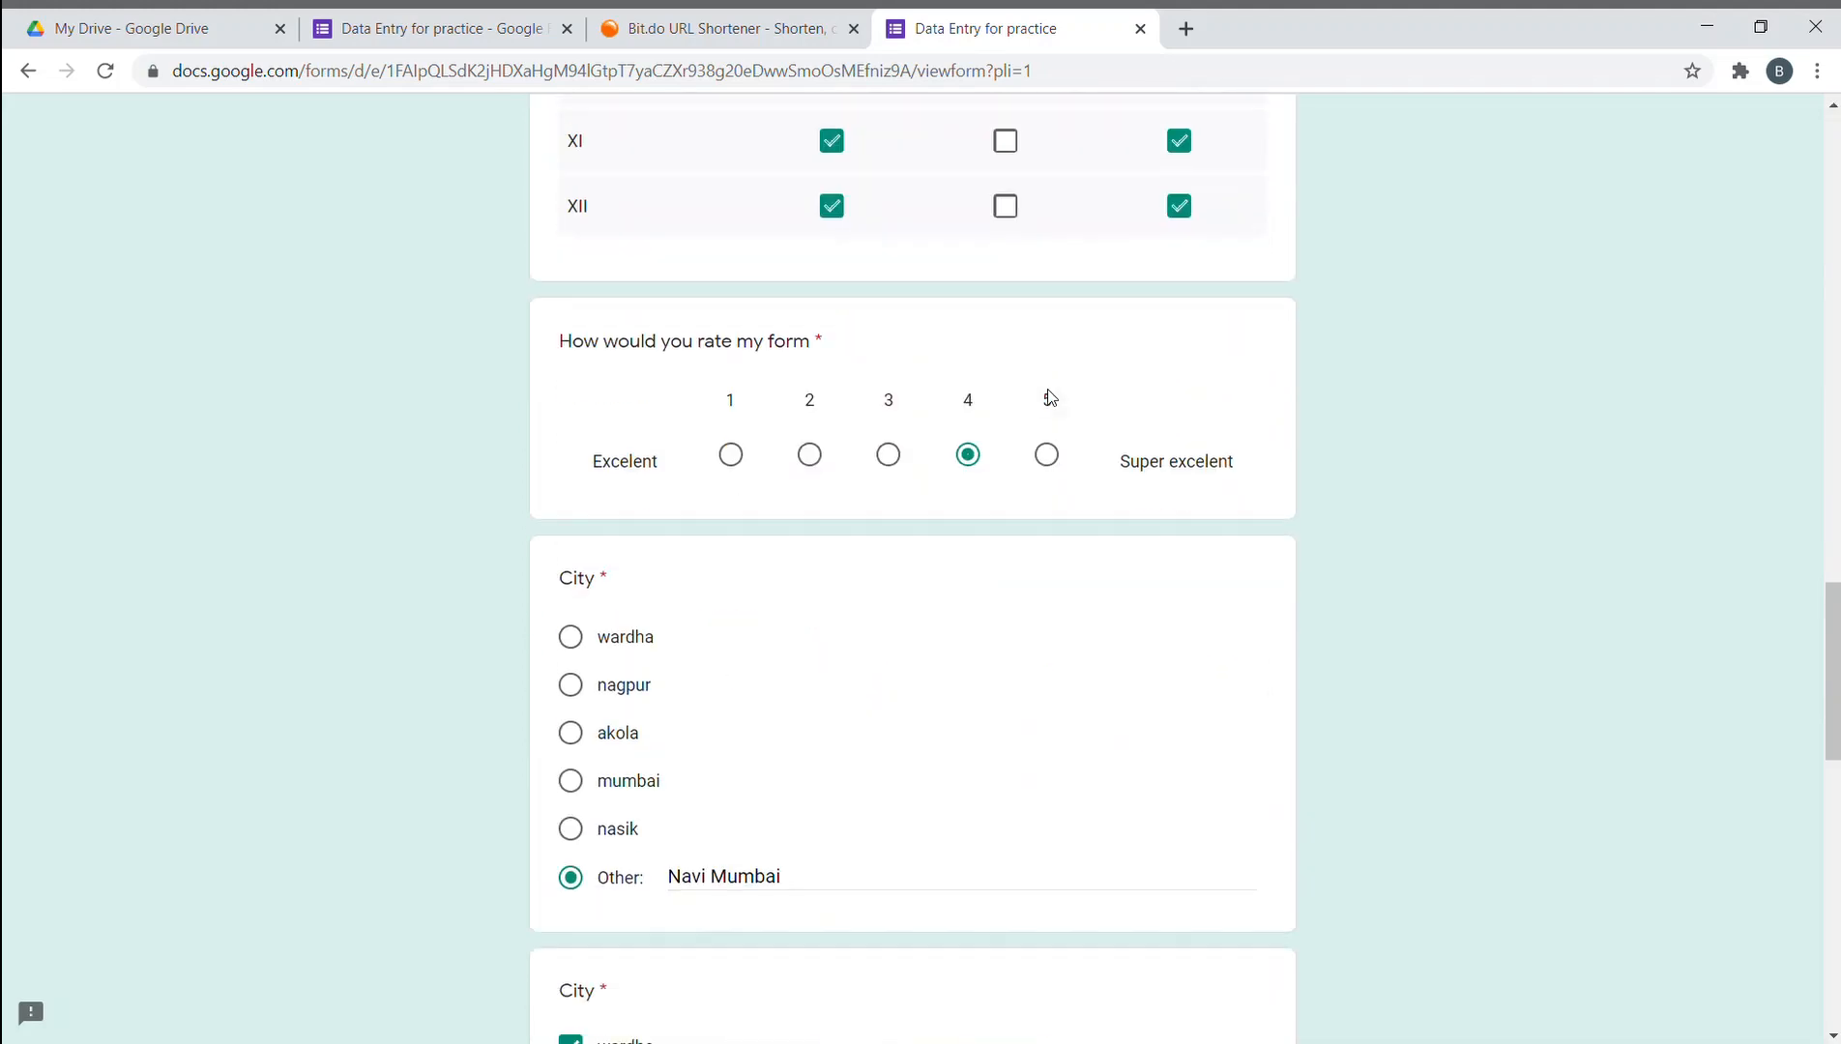
scroll(1050, 396, "down", 5)
scroll(1007, 427, "up", 5)
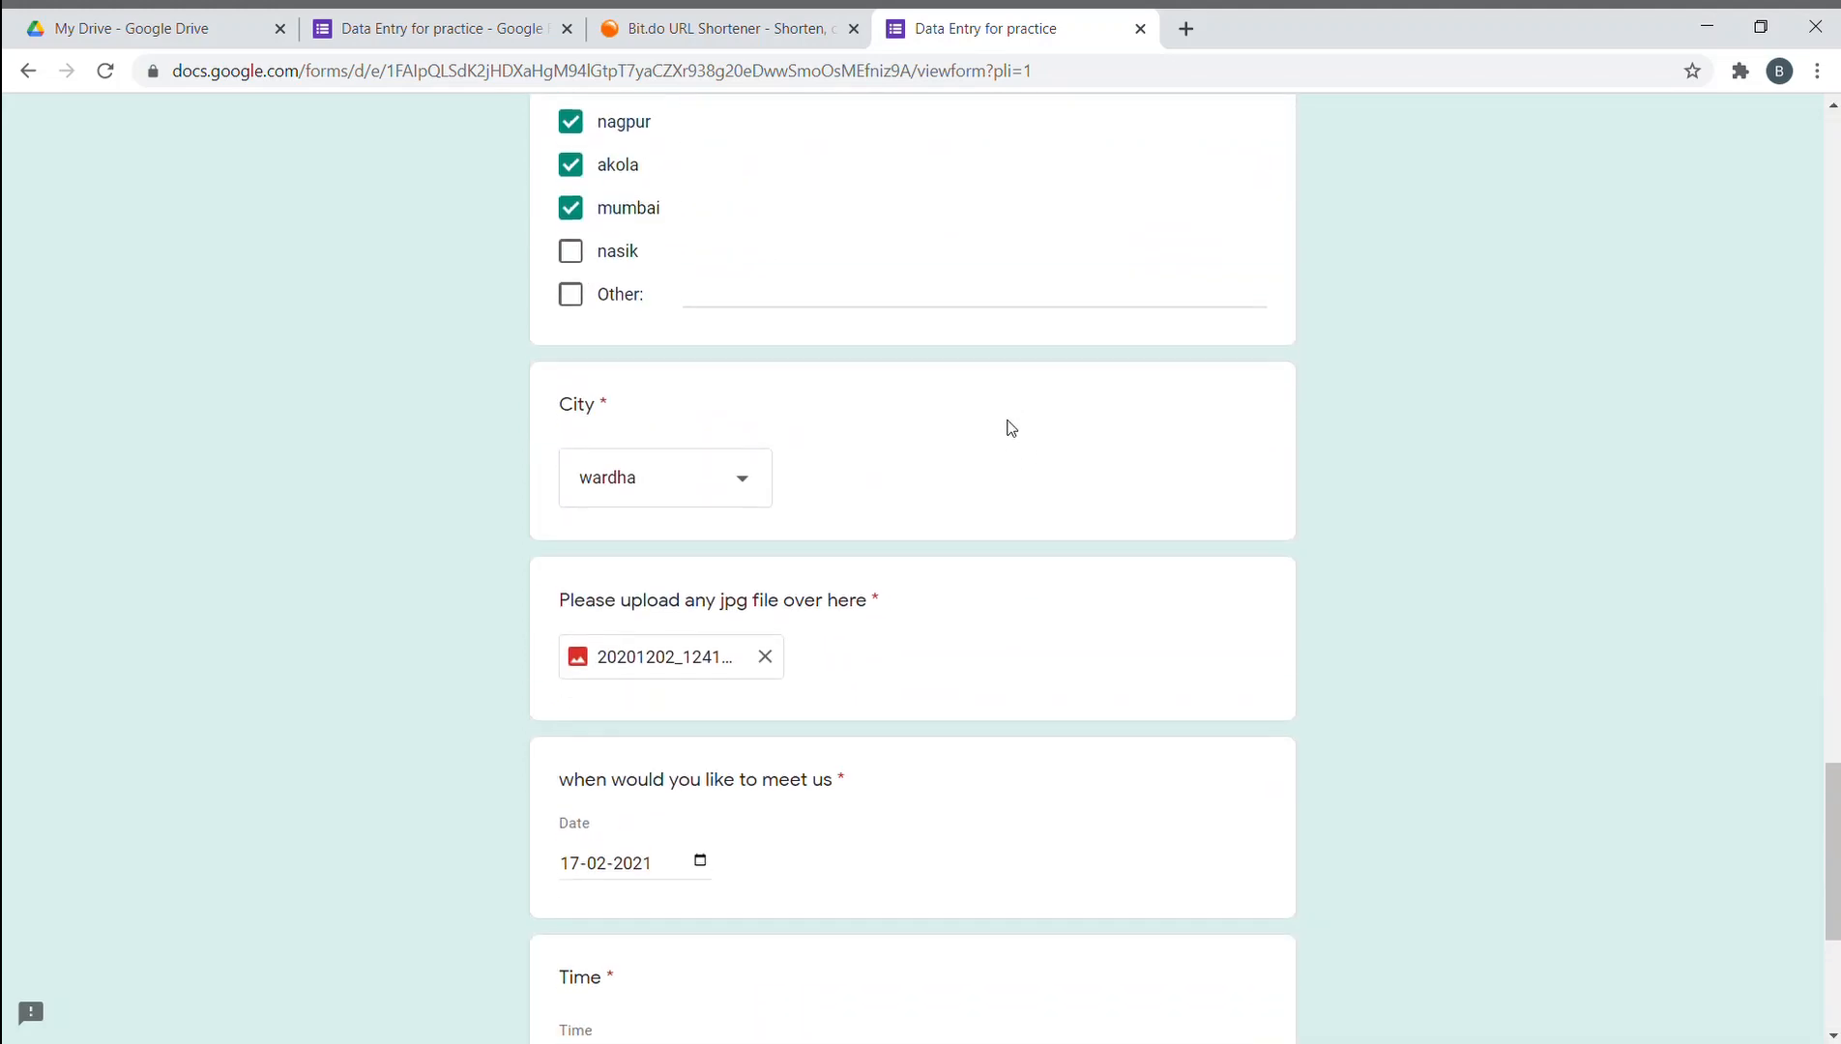
scroll(1007, 427, "down", 5)
- Submit the completed response and open a new blank browser tab
left_click(619, 785)
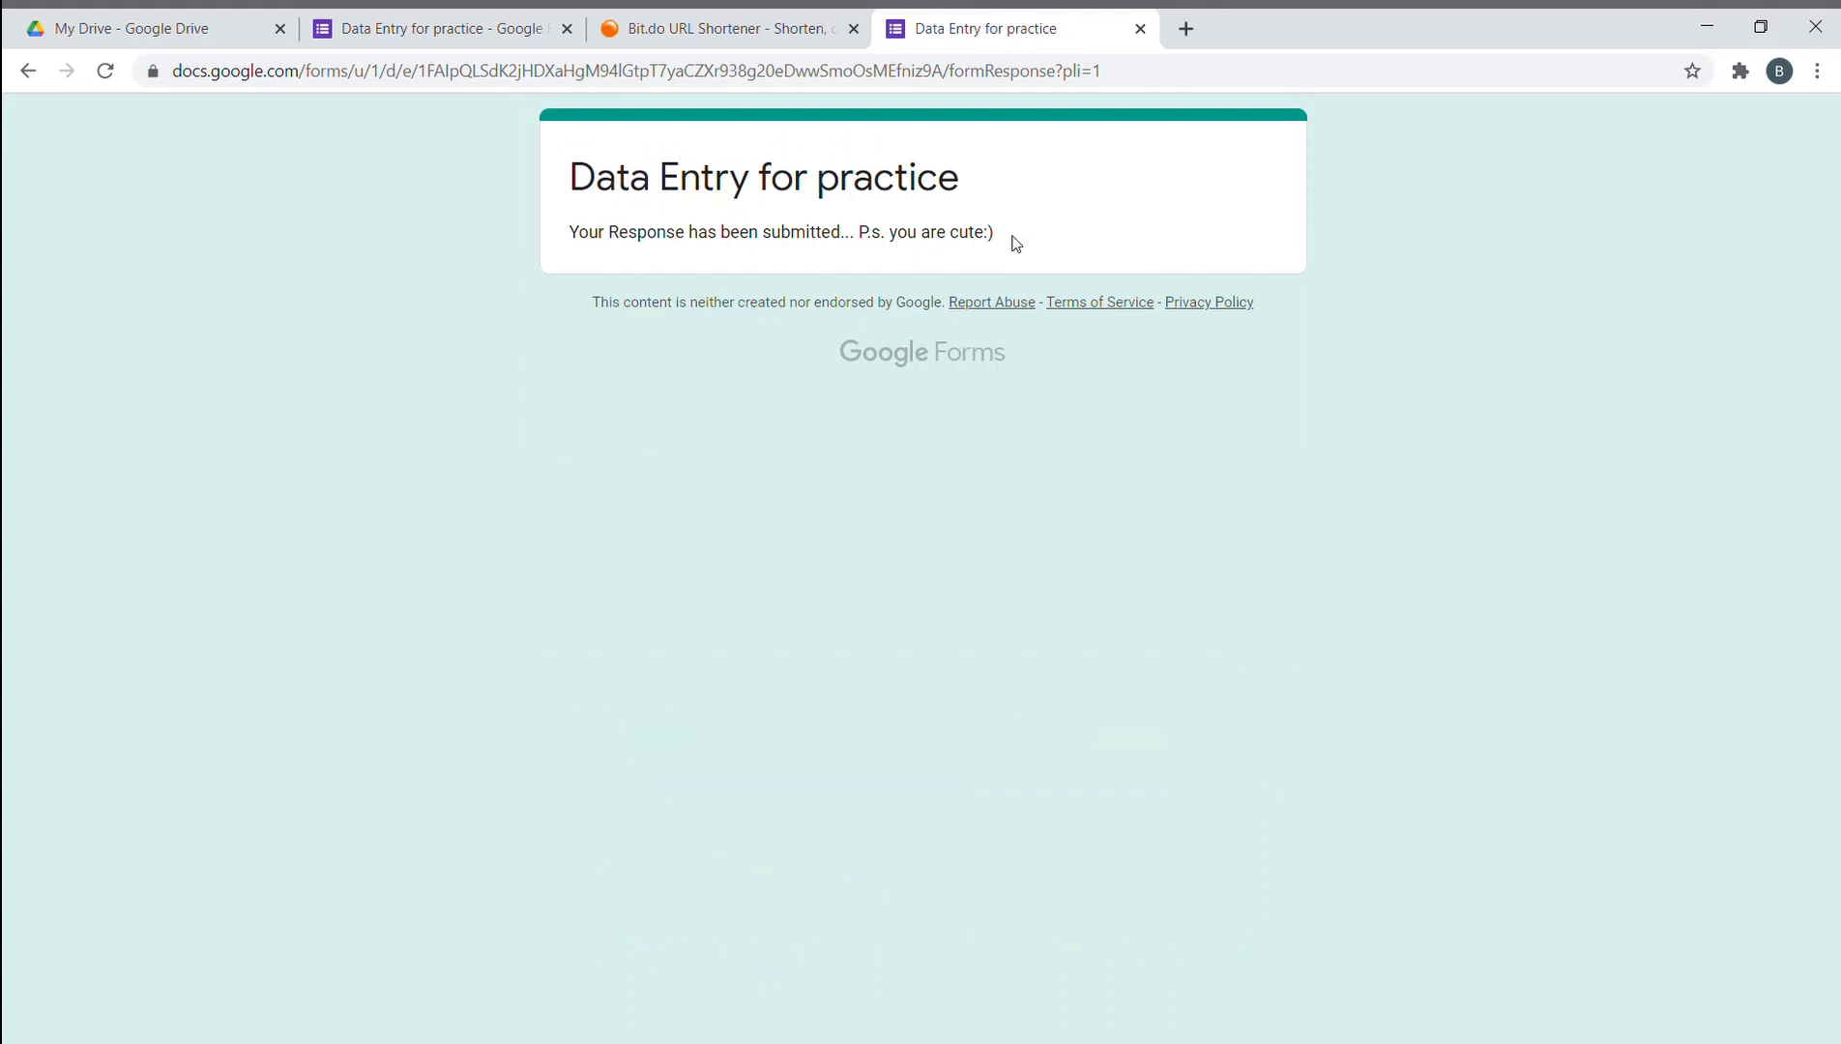
left_click(1186, 28)
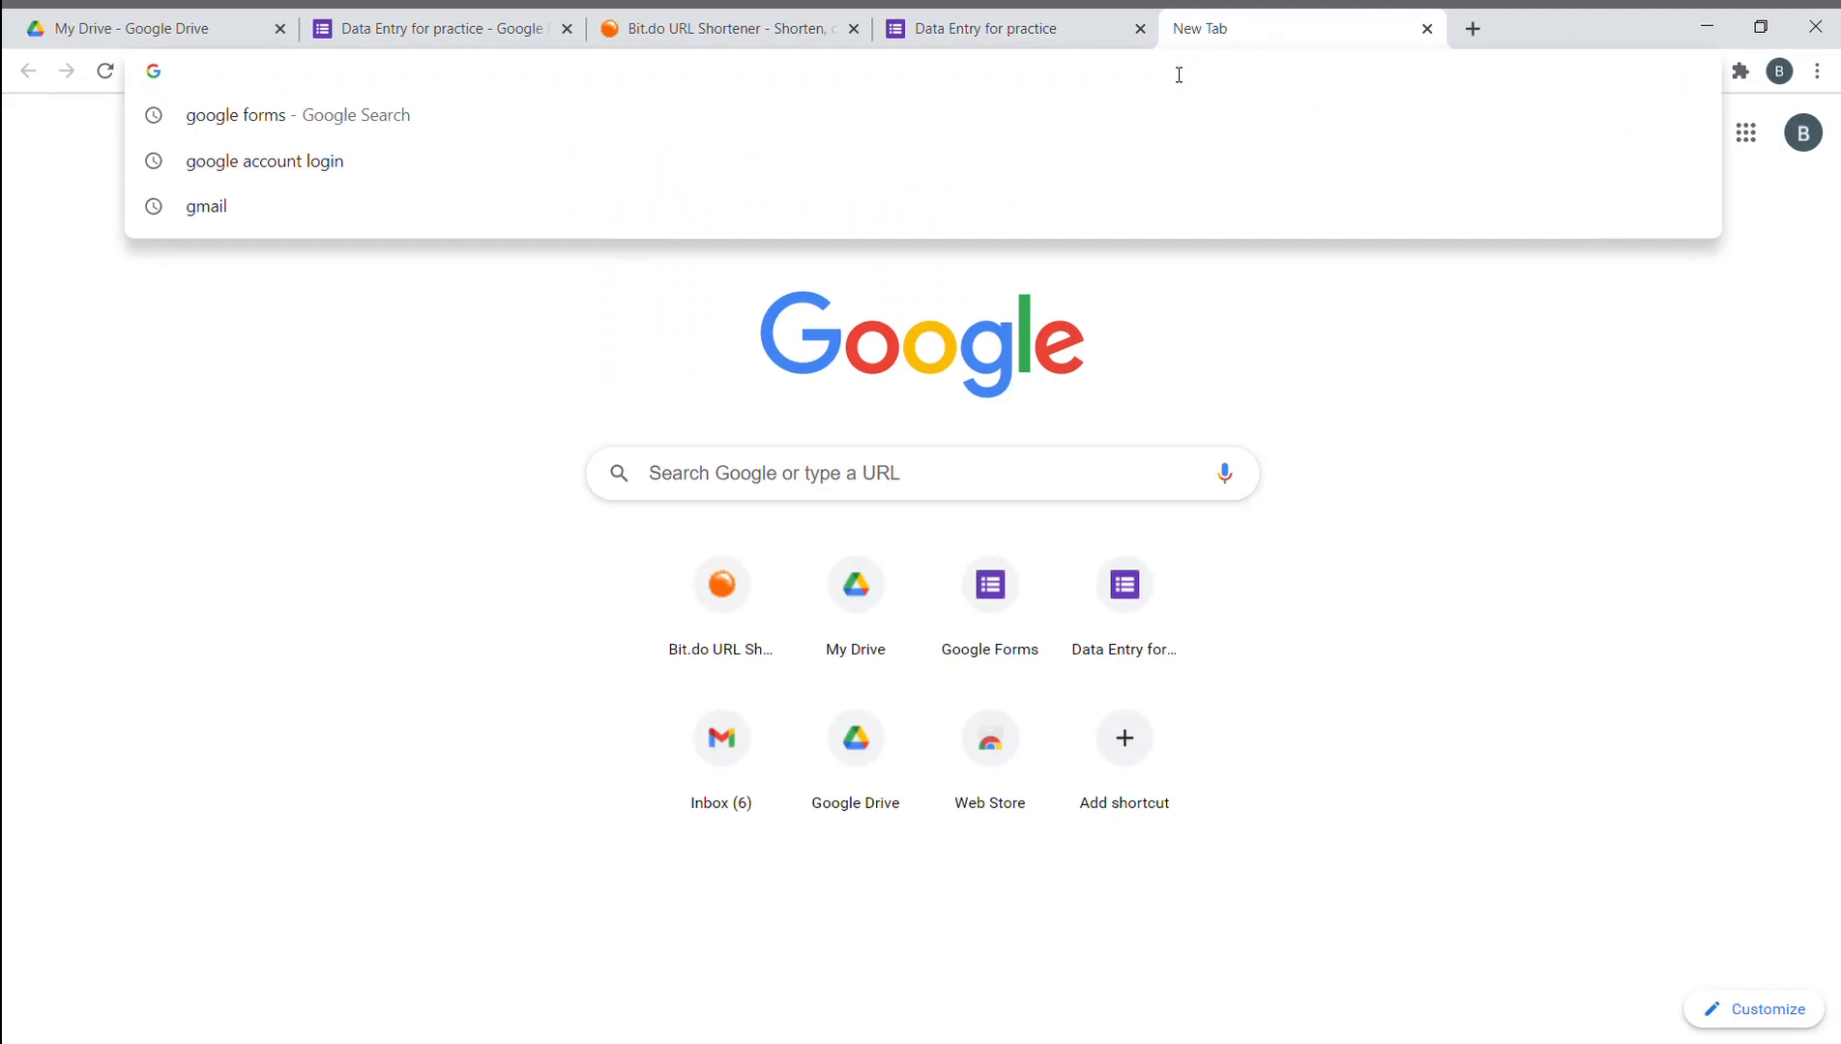
- Open Gmail, switch to the second signed-in account, and close the first account's inbox tab
type("gmail")
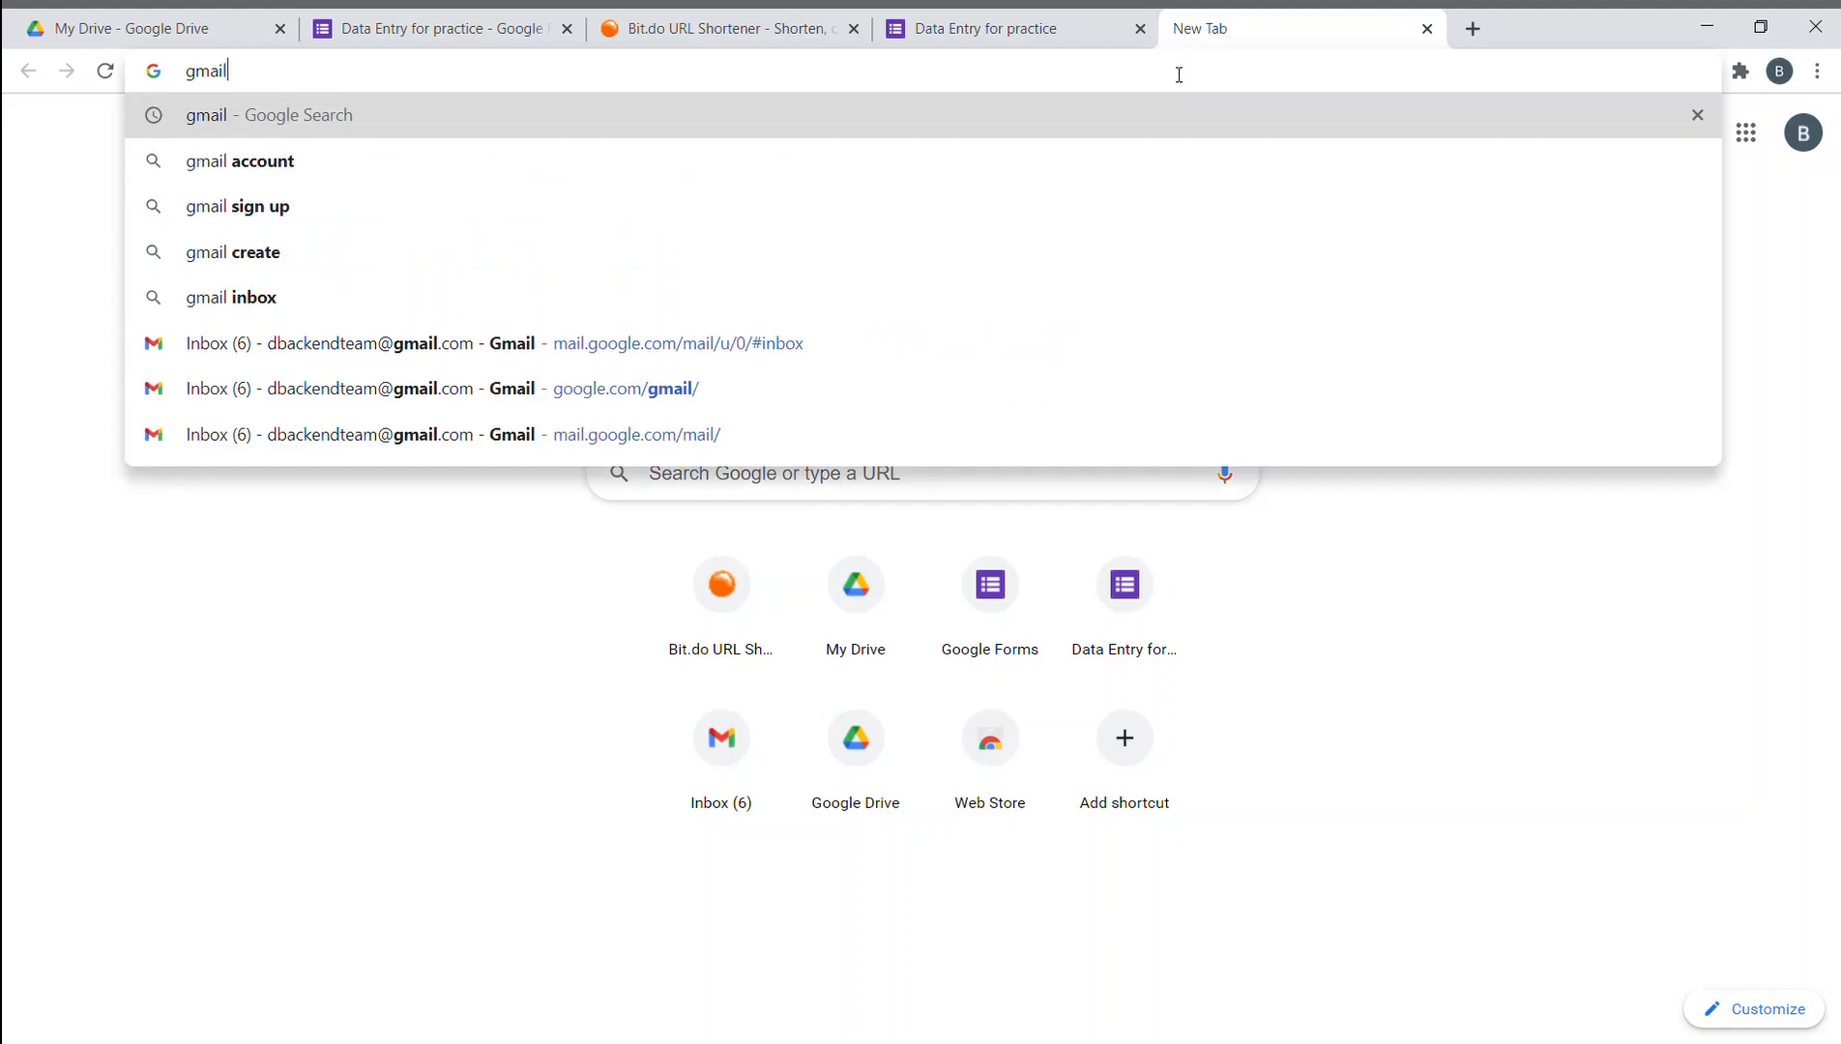
left_click(733, 342)
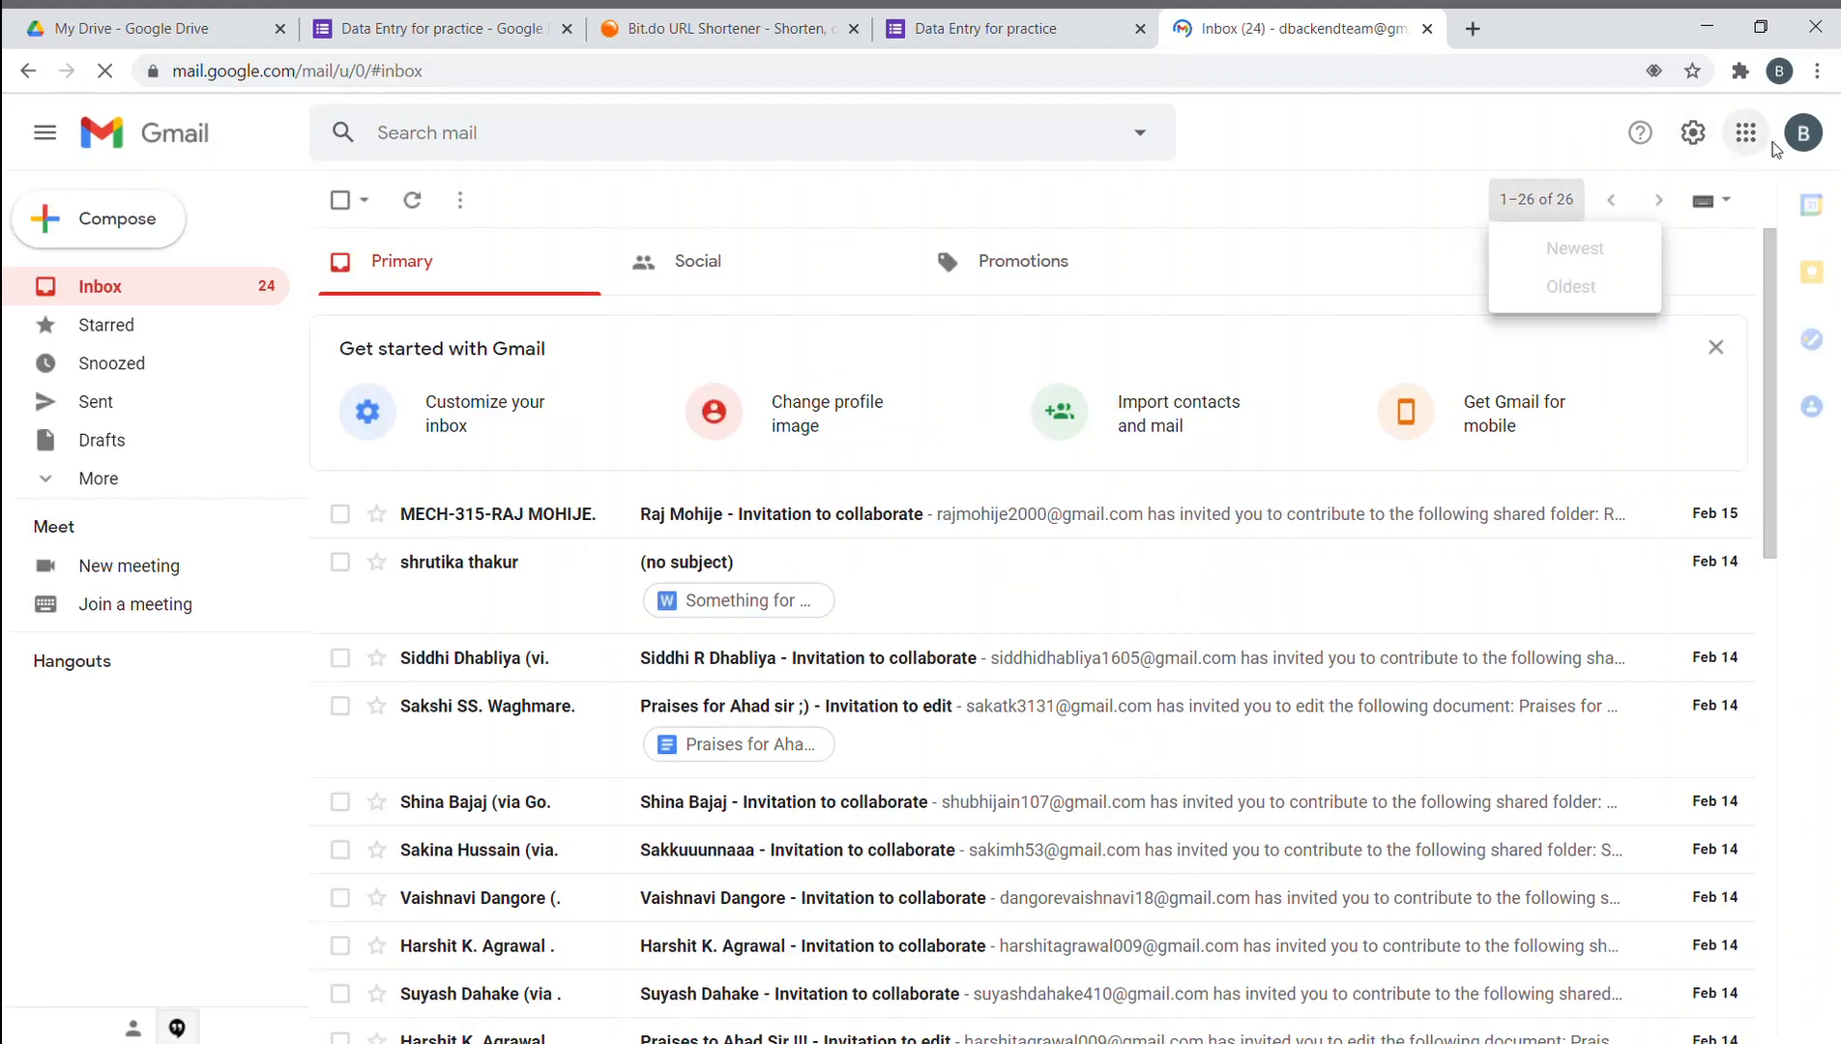
left_click(1801, 134)
left_click(1628, 483)
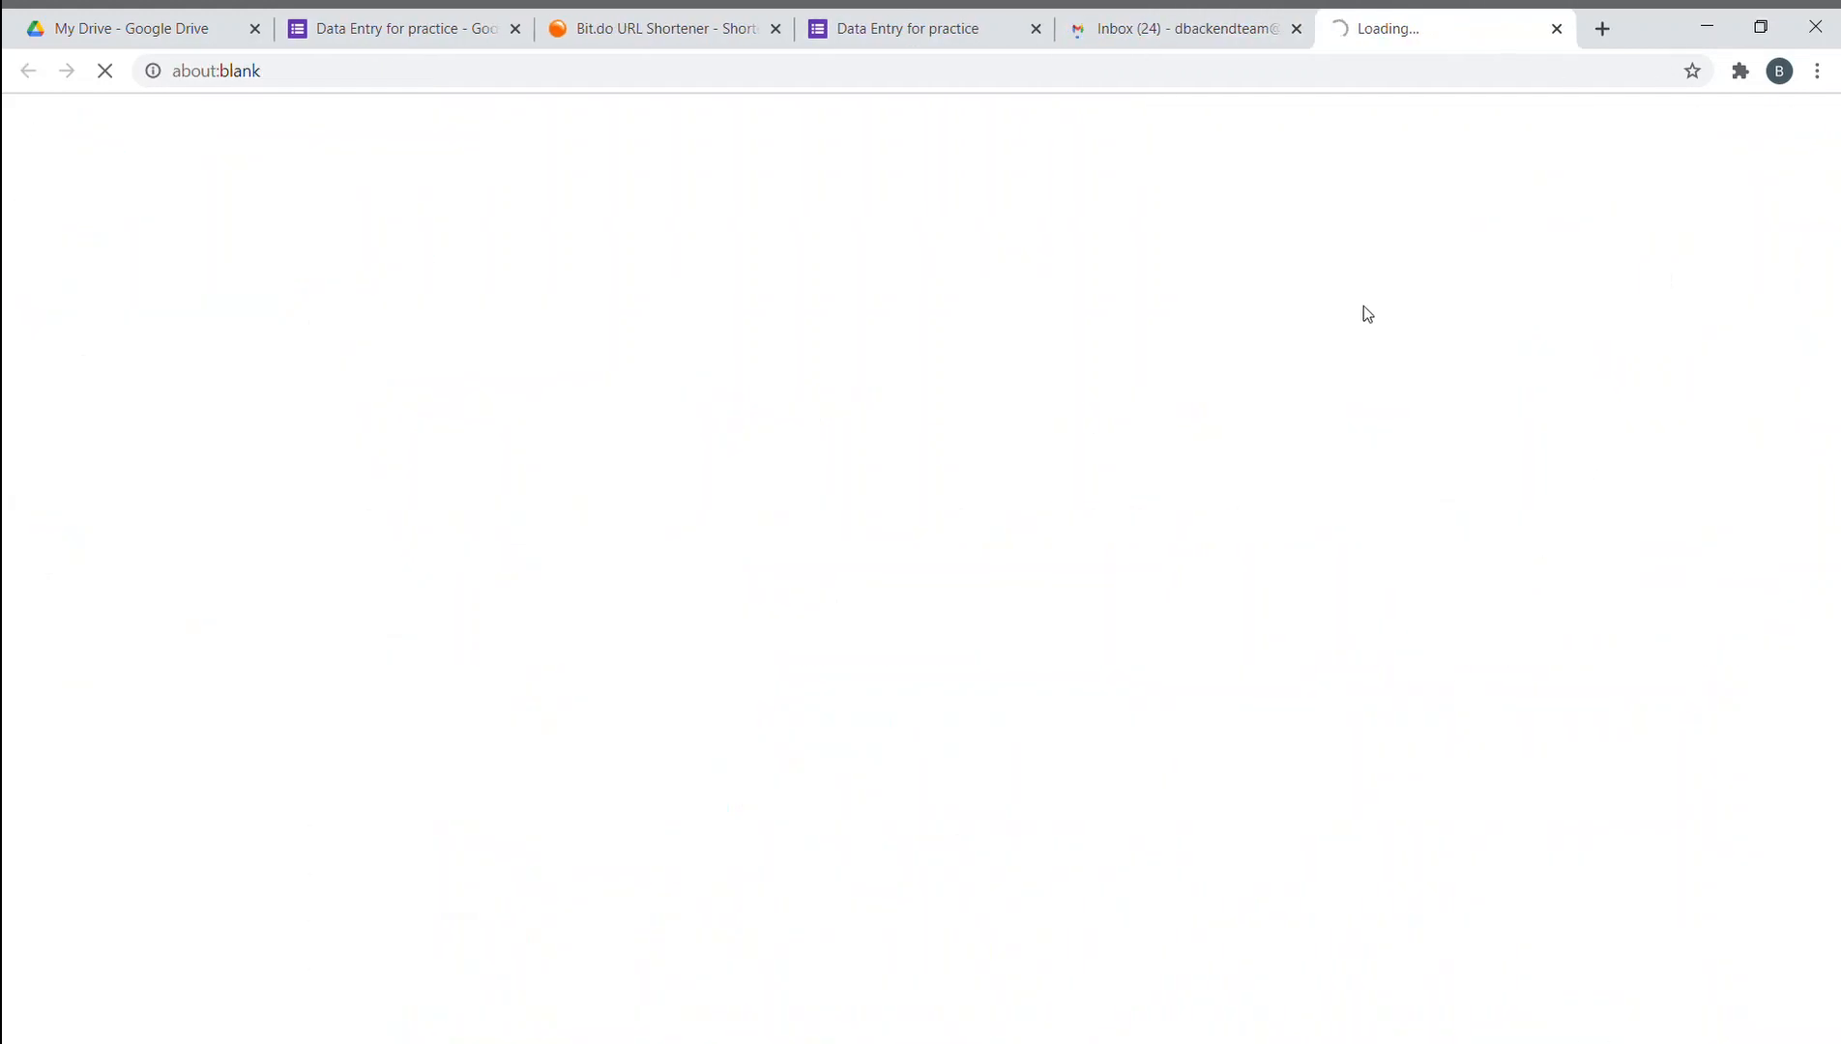
left_click(1296, 29)
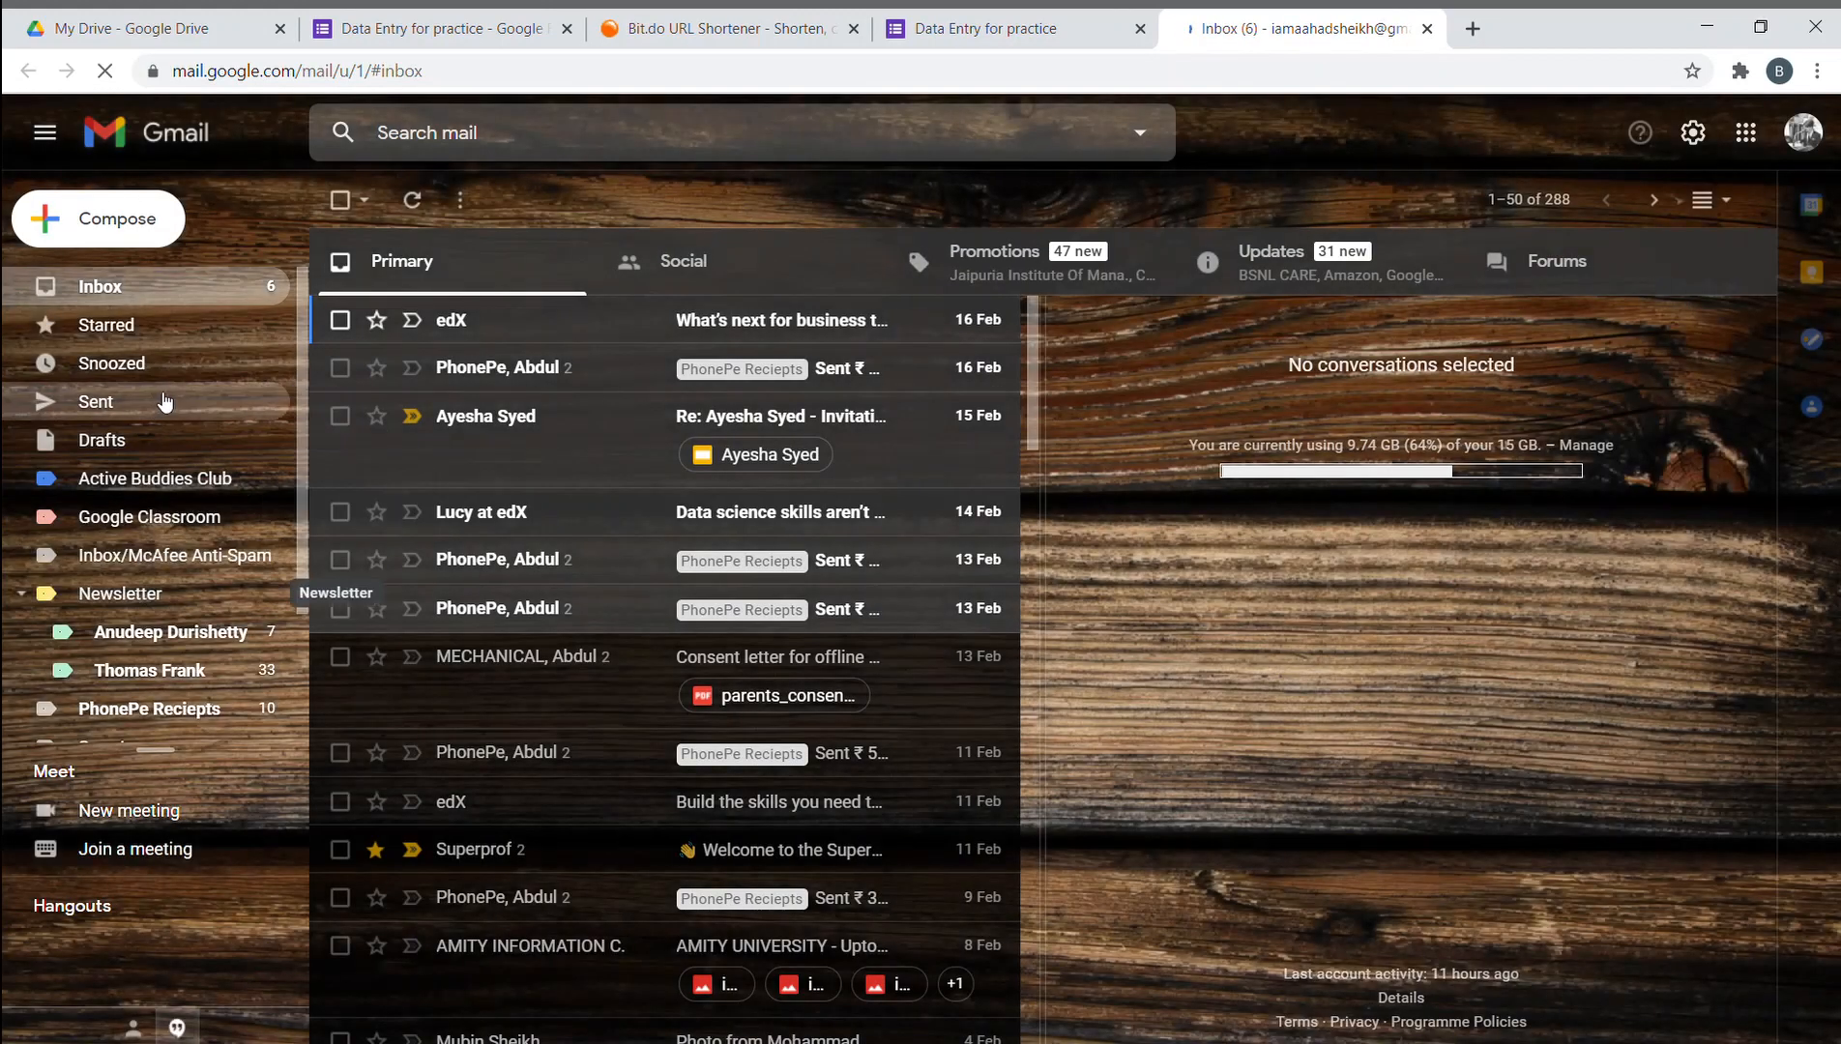
- Refresh the inbox and check the Active Buddies Club label
left_click(412, 199)
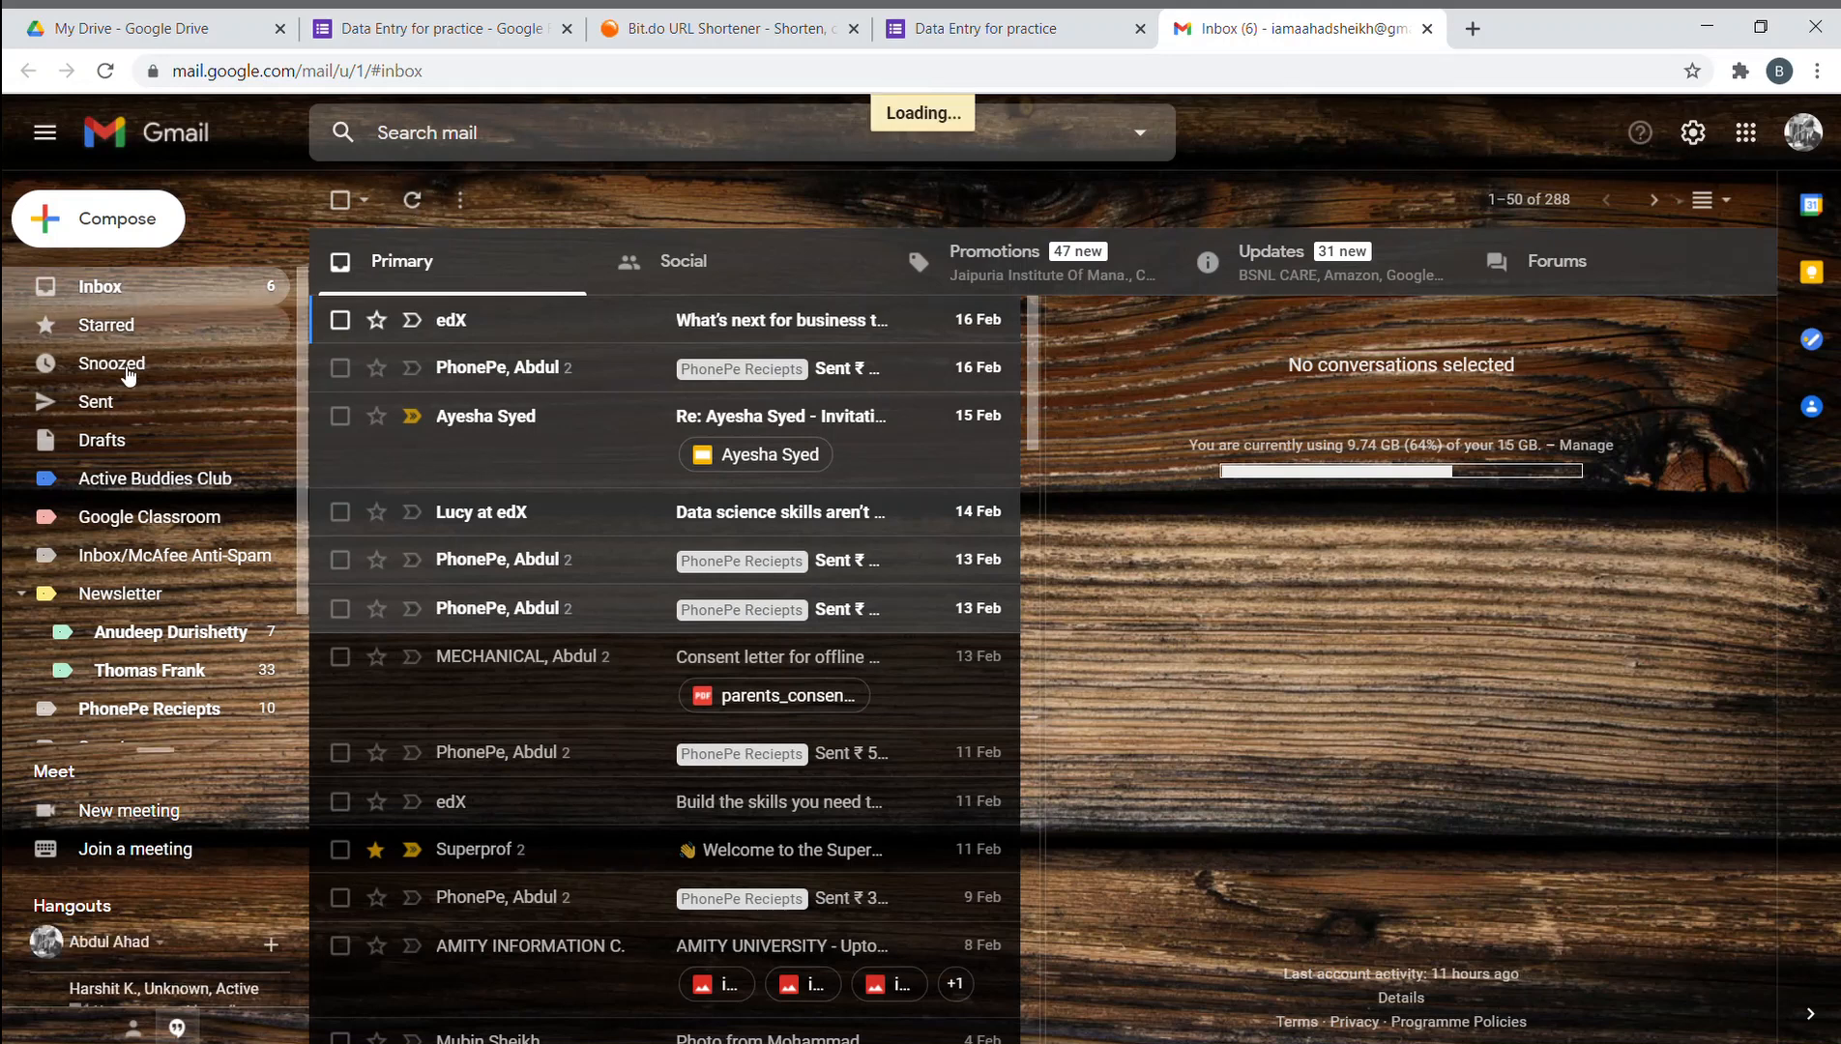
left_click(128, 475)
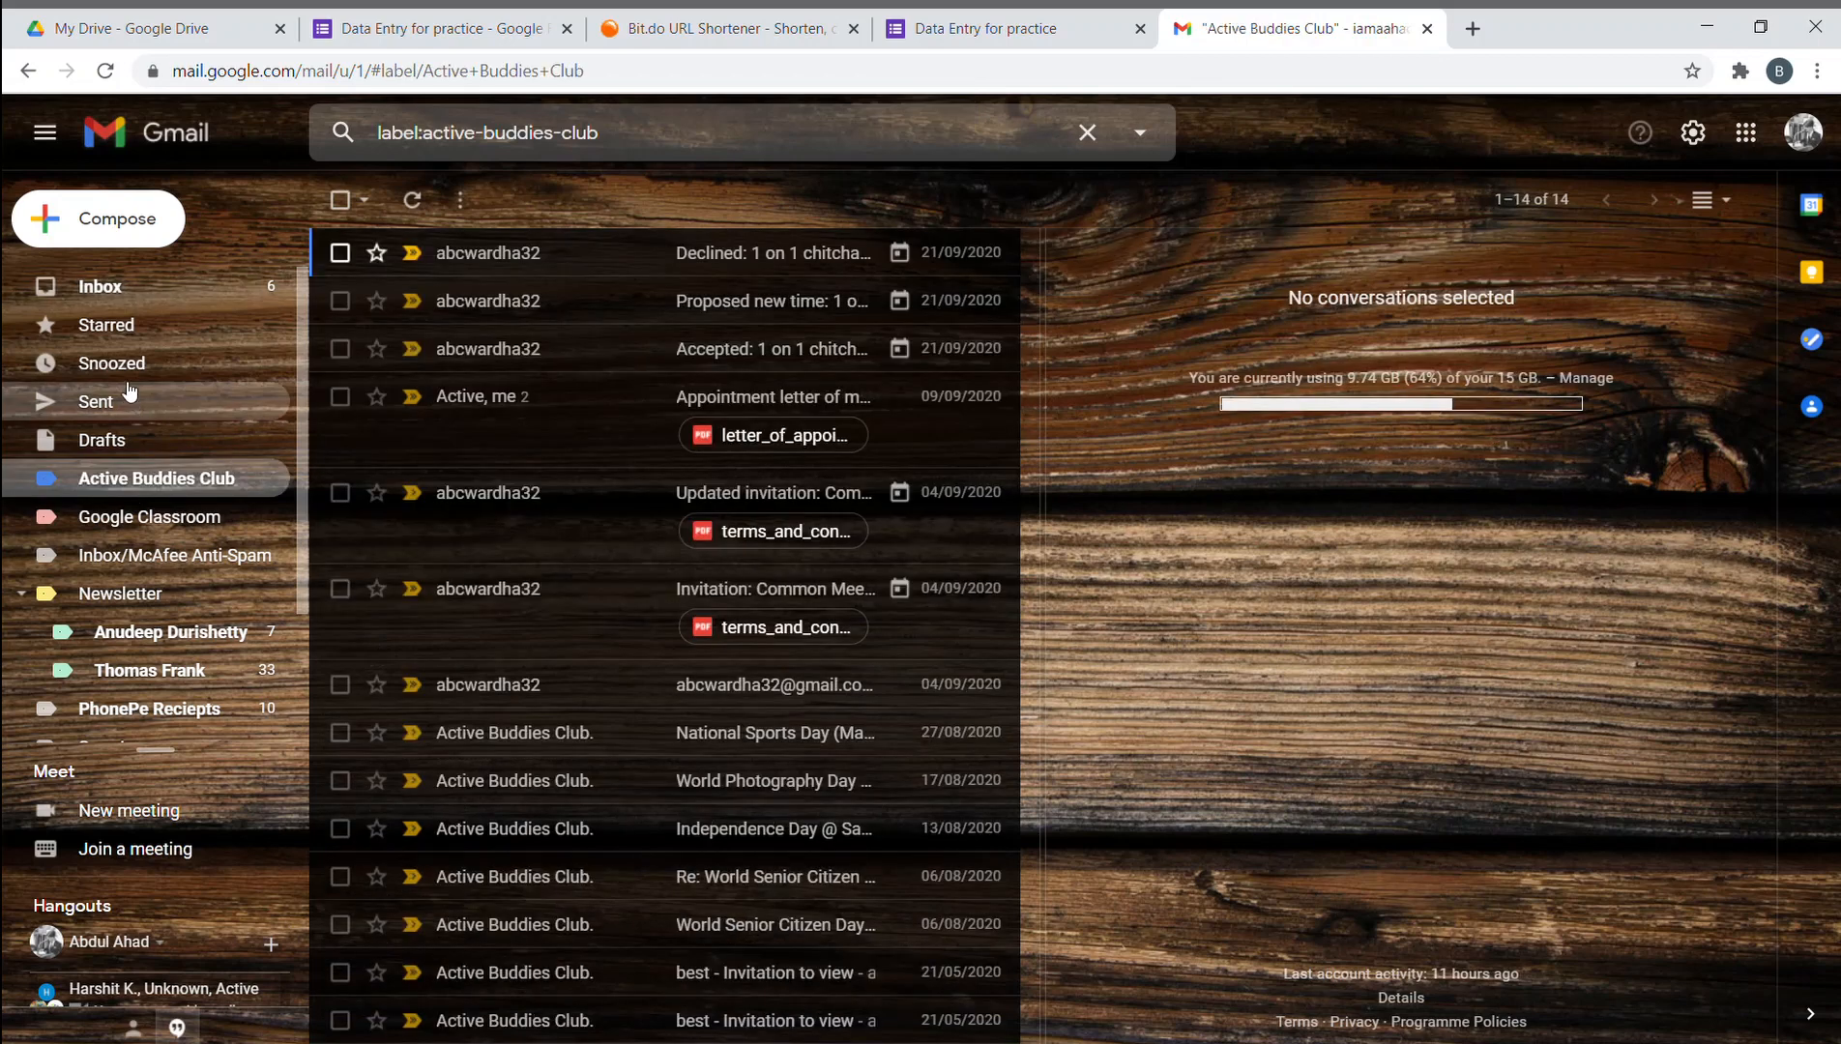
left_click(147, 280)
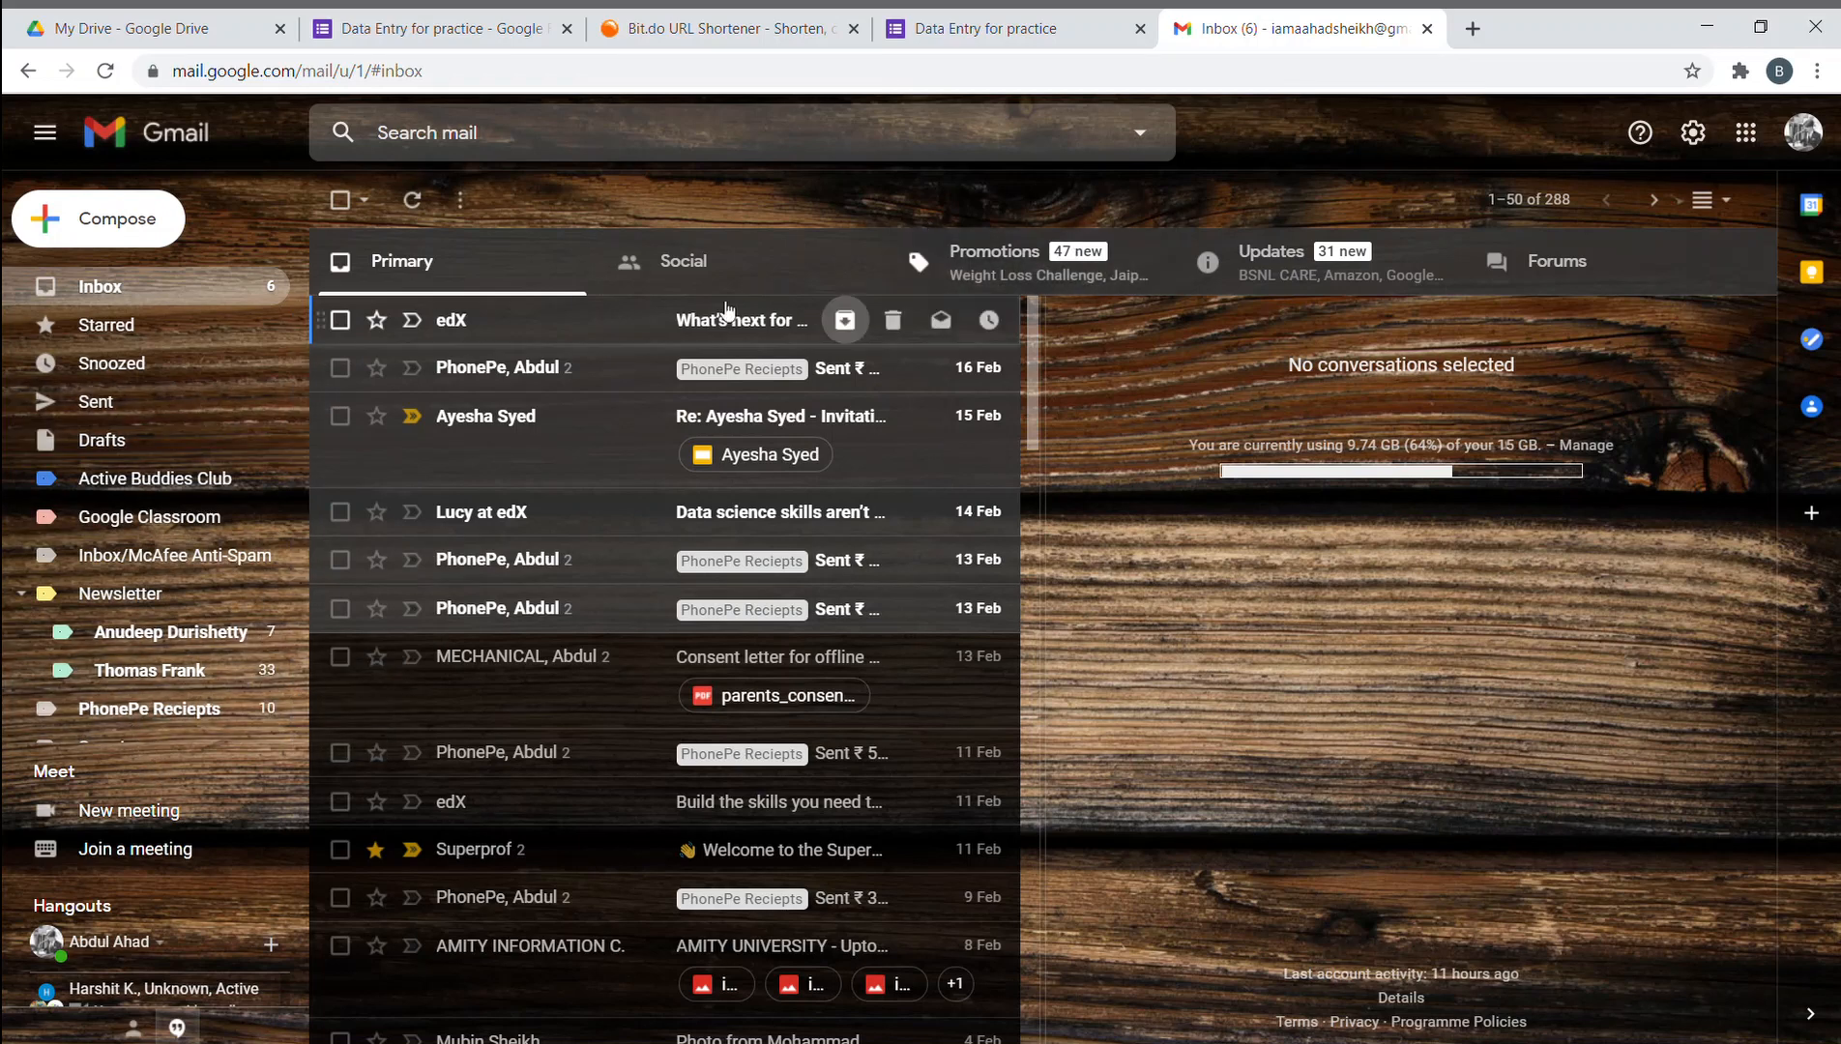
- Flip between the Updates and Promotions categories, ending on Primary
left_click(1353, 292)
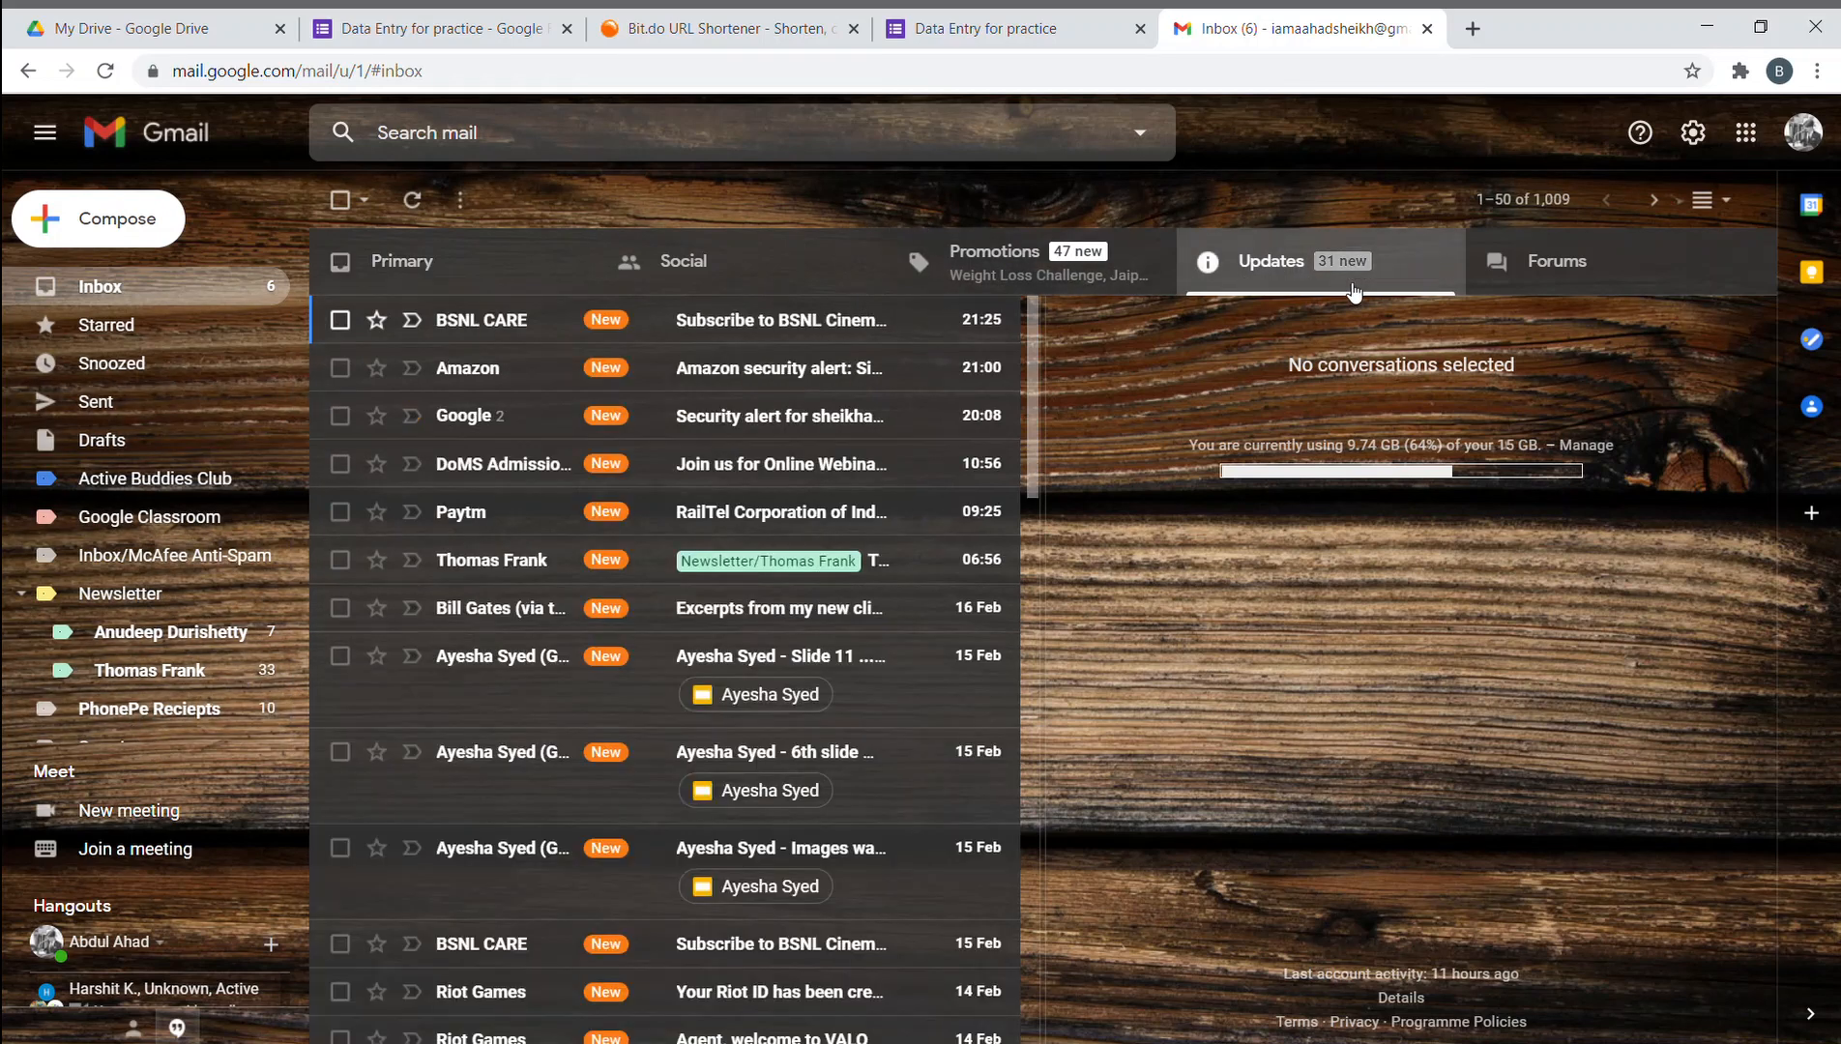
left_click(1124, 280)
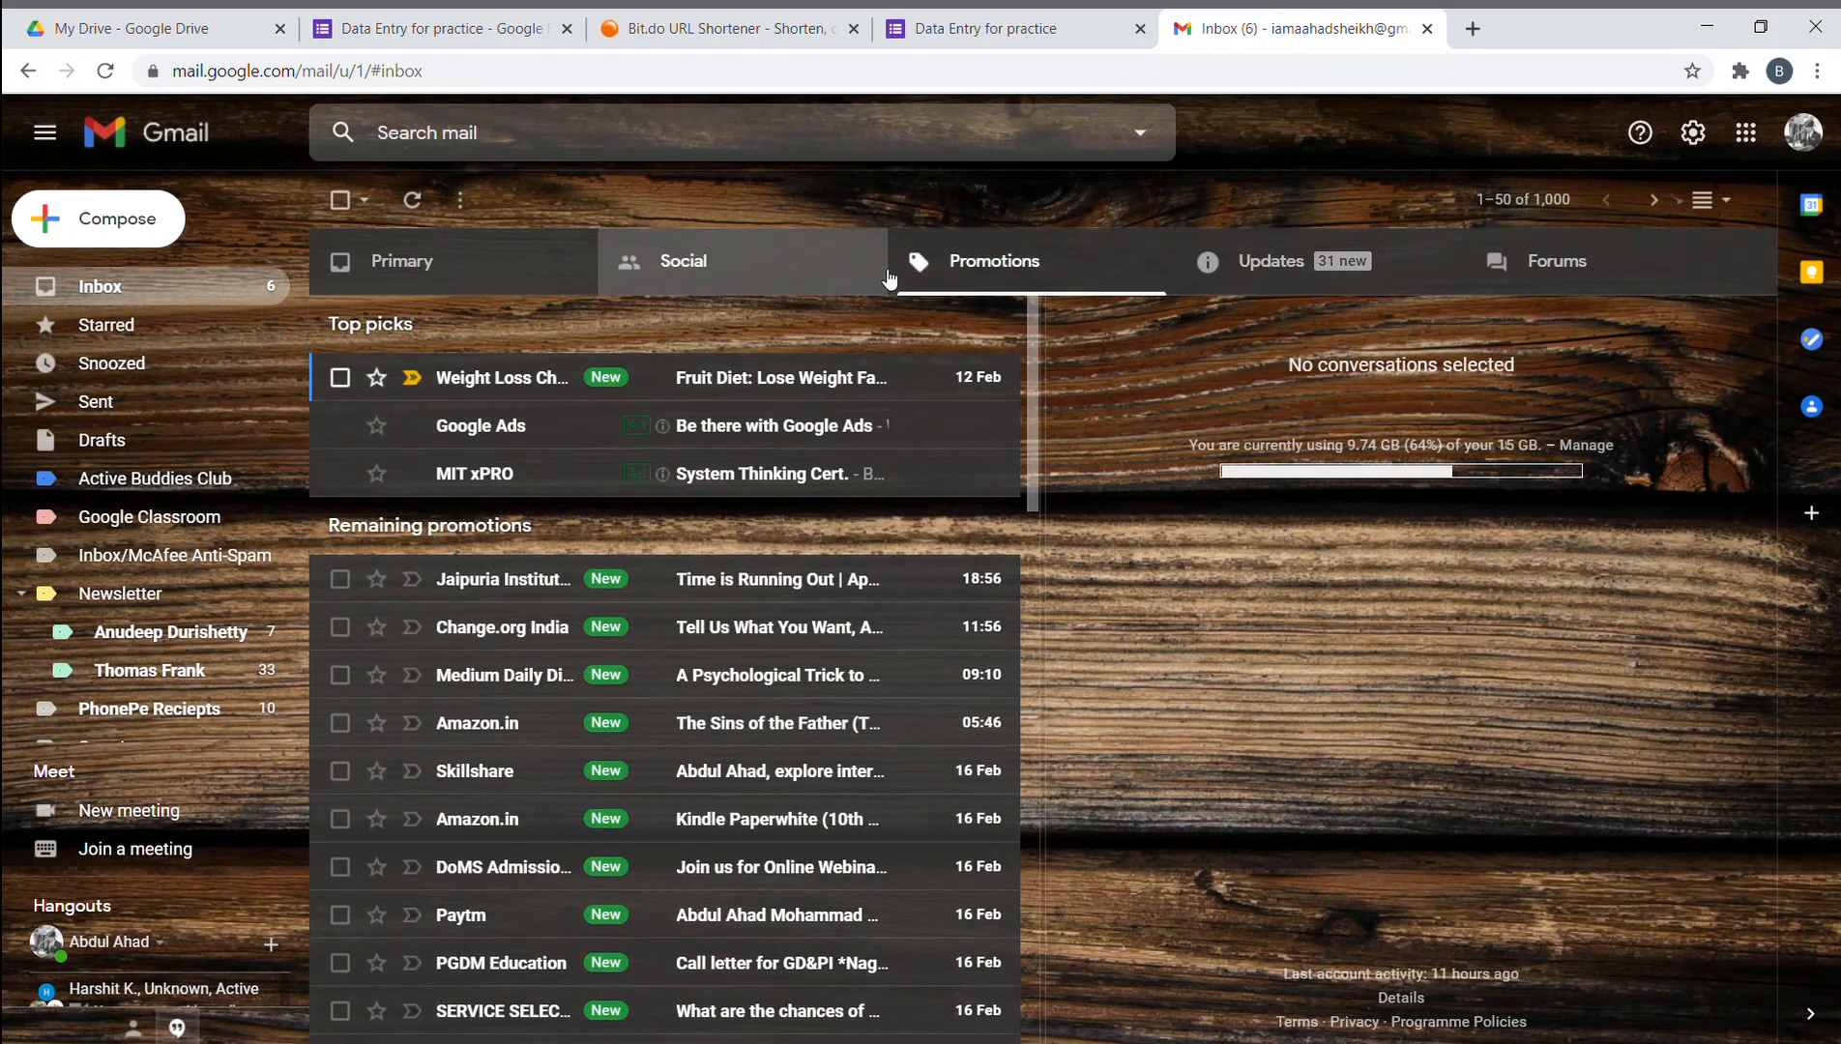
left_click(1404, 275)
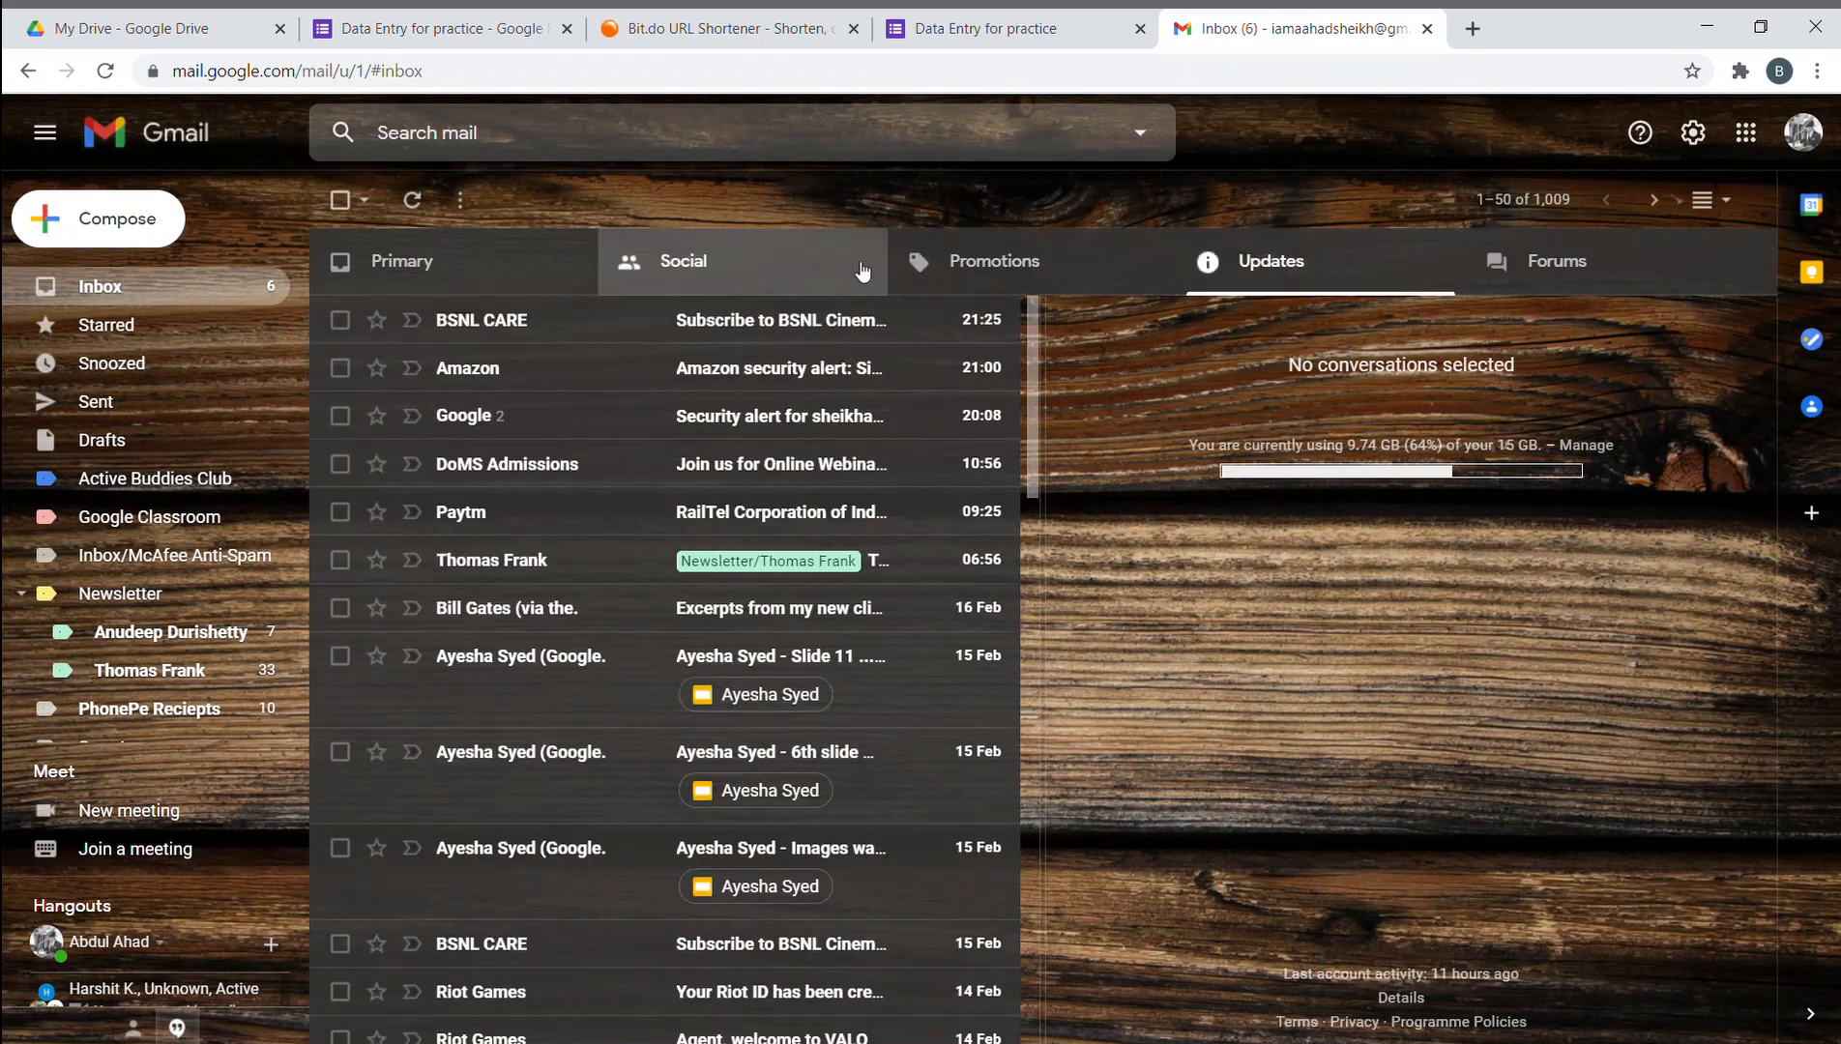
left_click(957, 271)
left_click(542, 279)
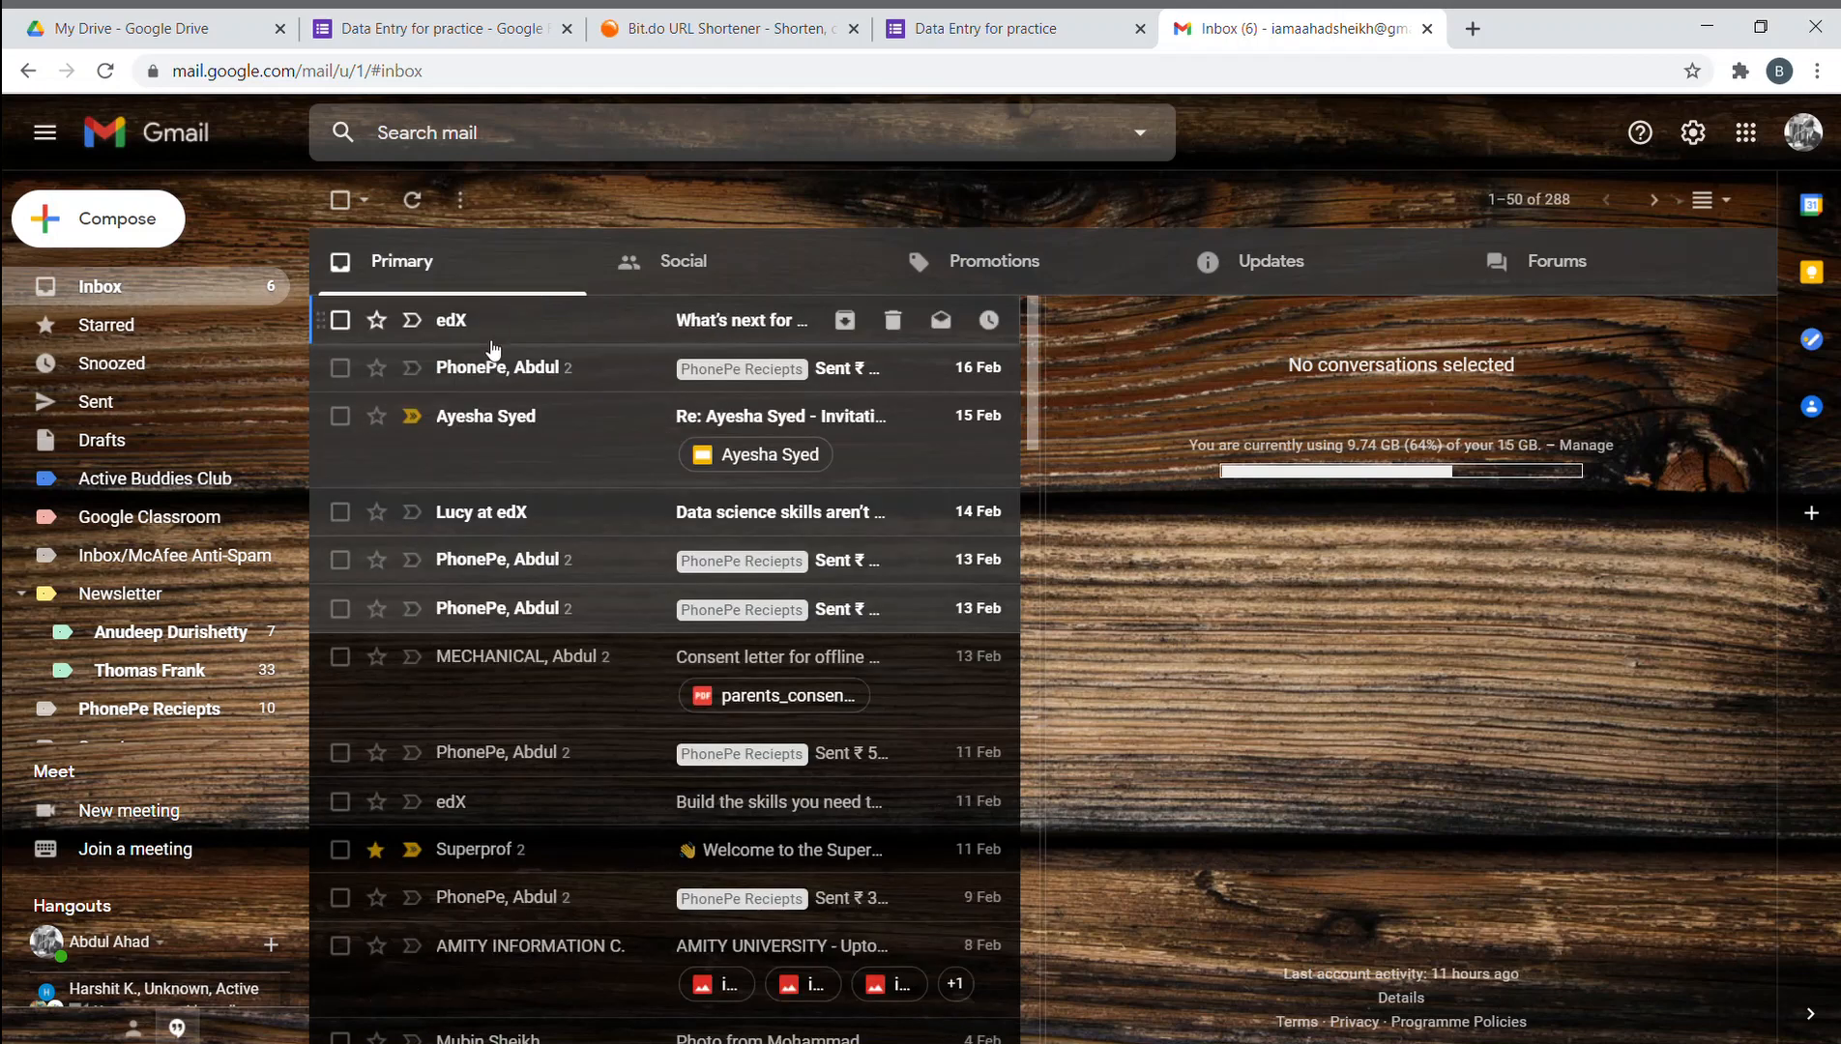
scroll(491, 387, "down", 7)
scroll(488, 406, "up", 7)
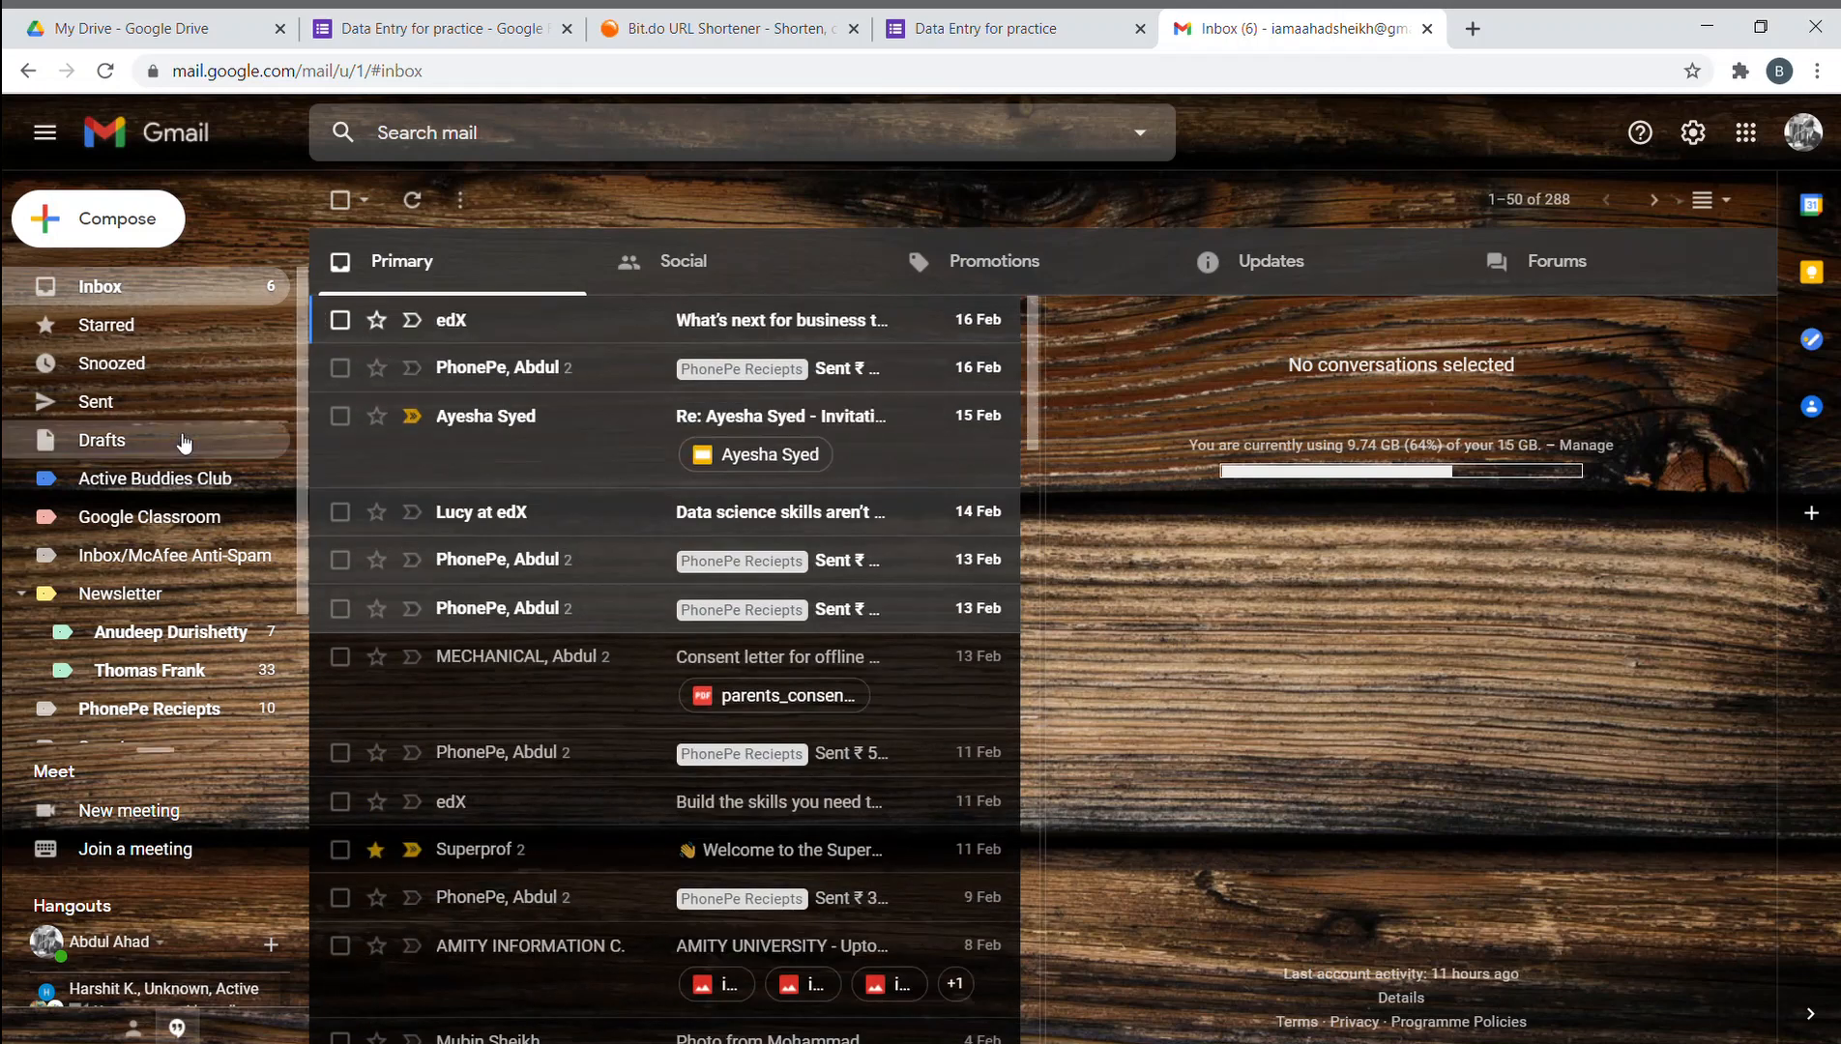
- Revisit the Active Buddies Club label, refresh the Inbox, and scroll the sidebar to More
left_click(145, 367)
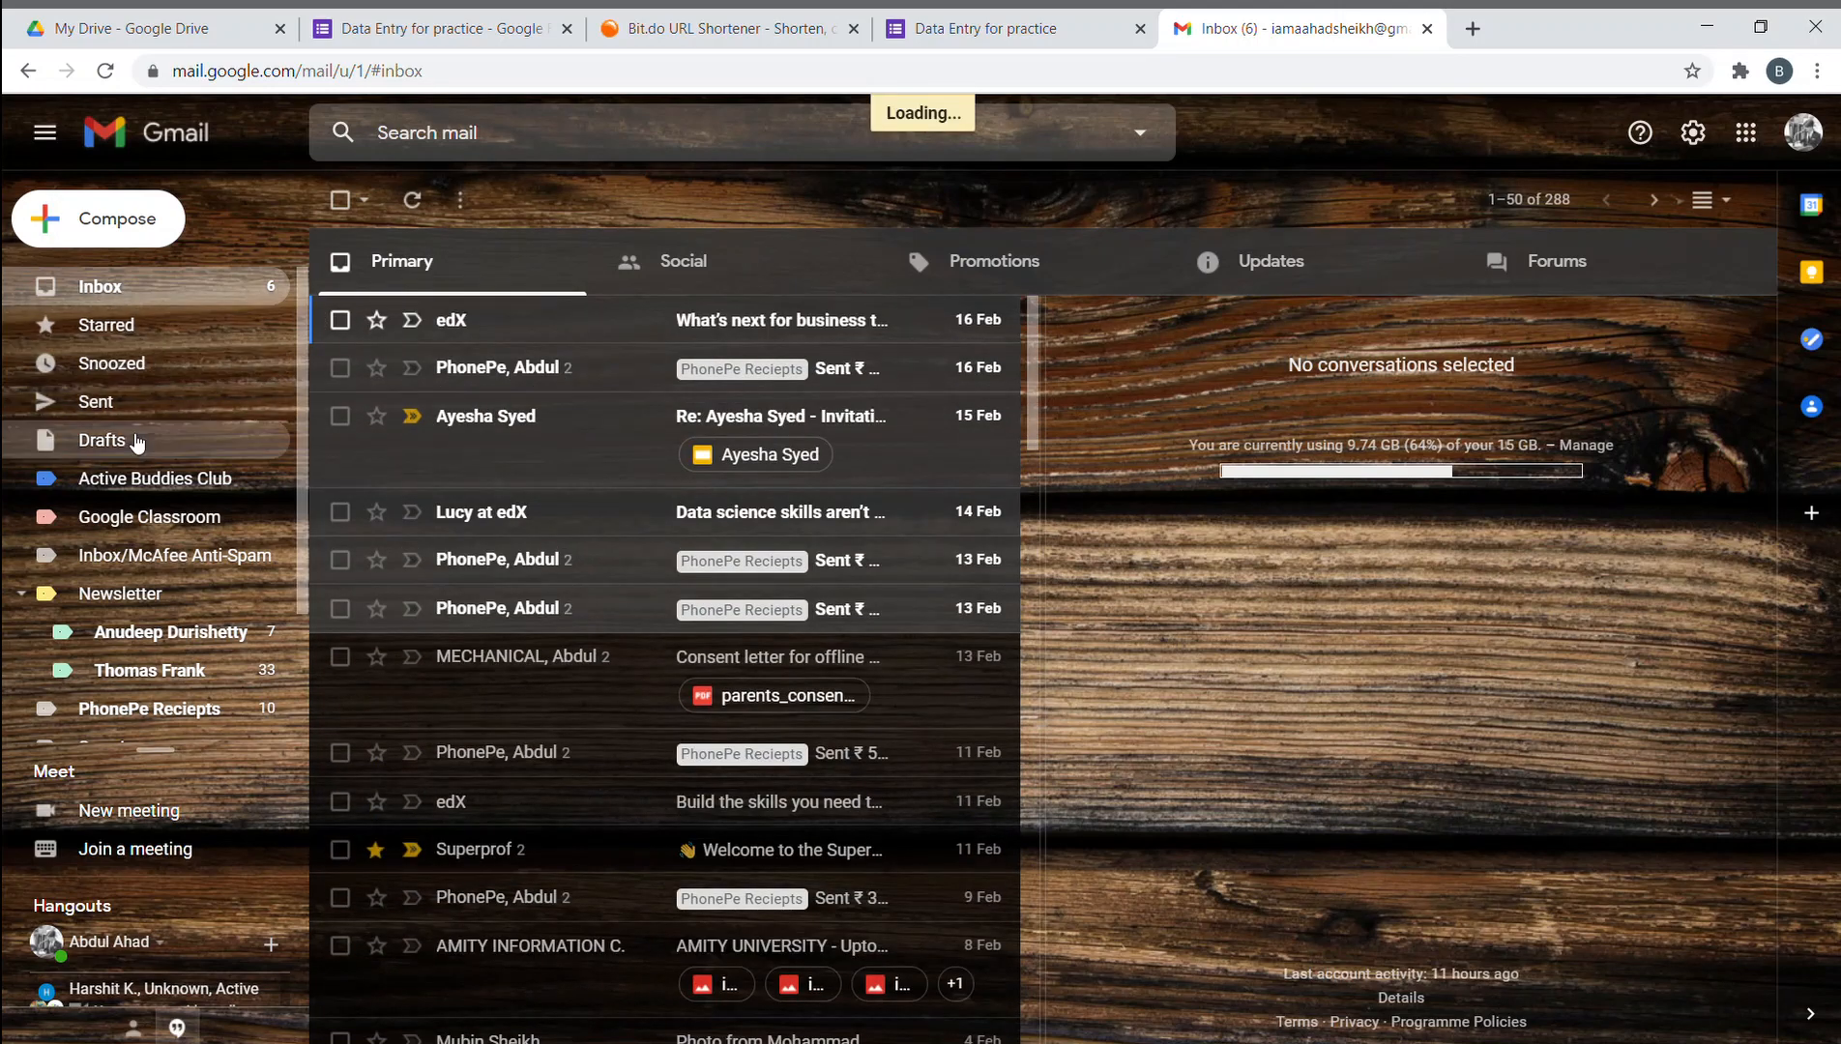
left_click(158, 488)
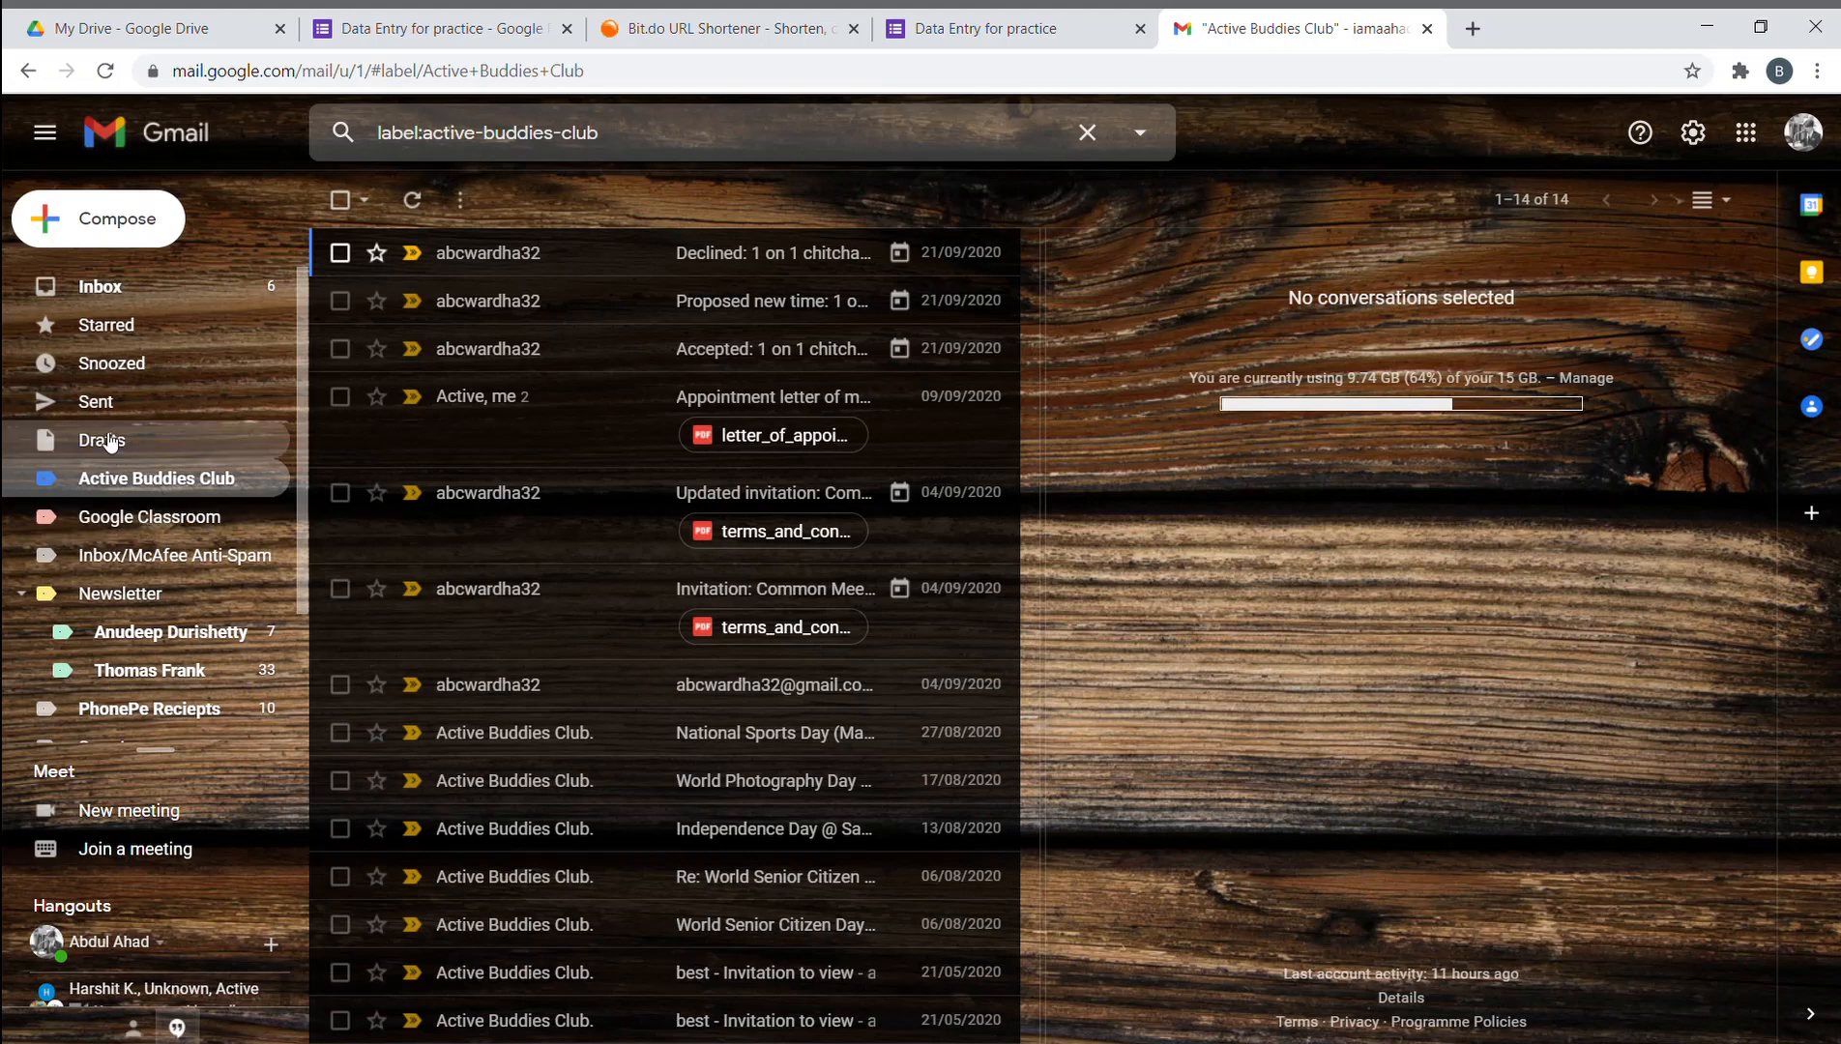
left_click(125, 288)
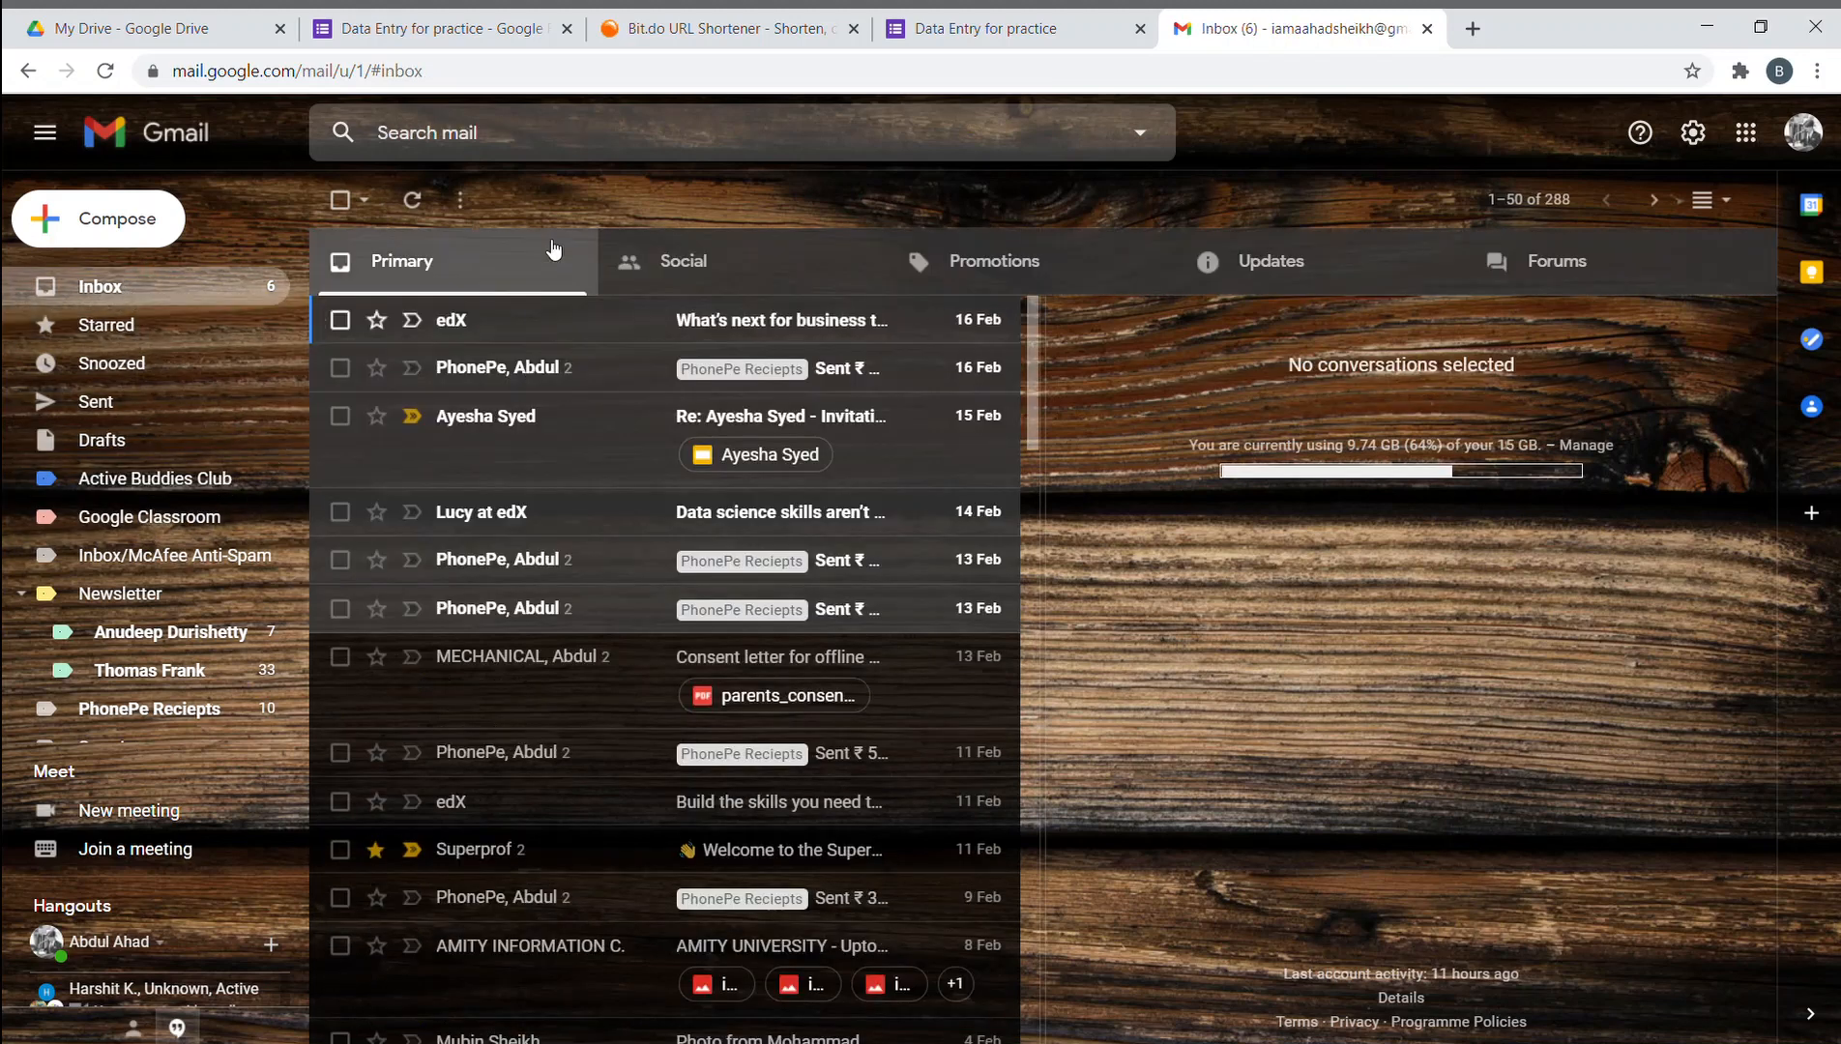
left_click(411, 200)
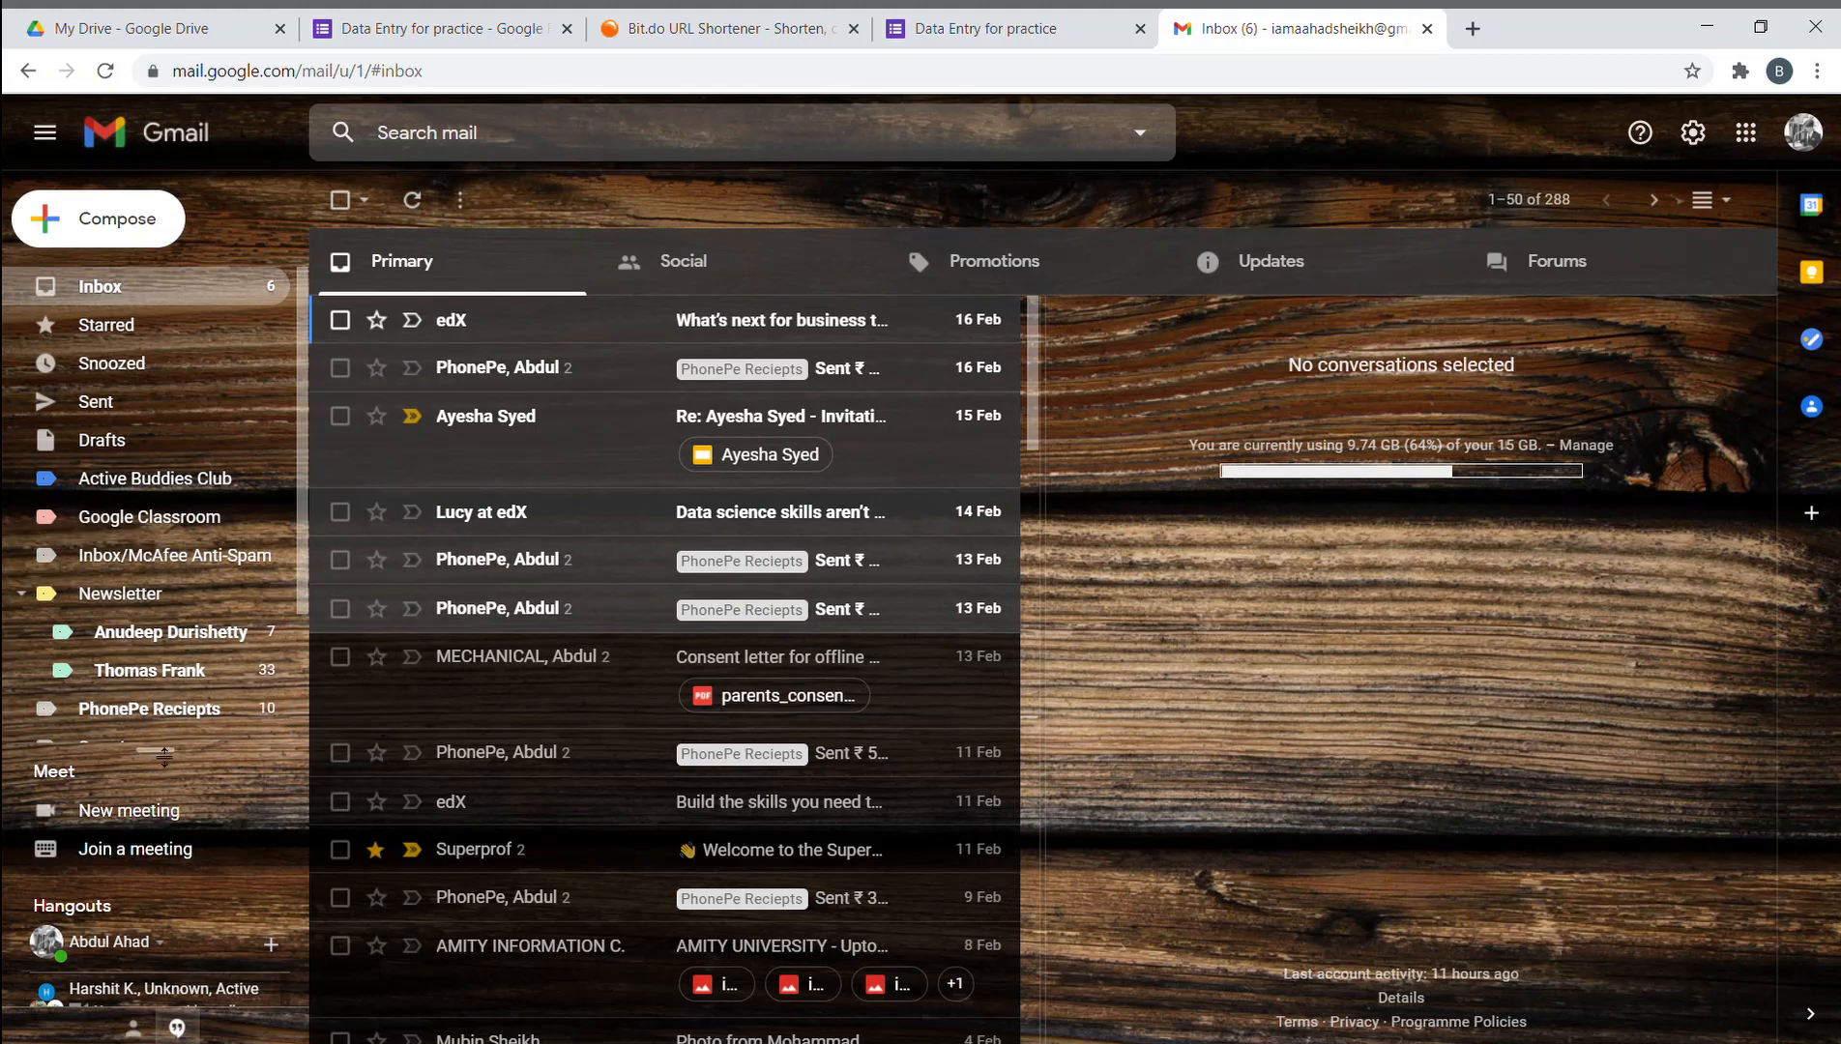
left_click_drag(306, 454, 301, 753)
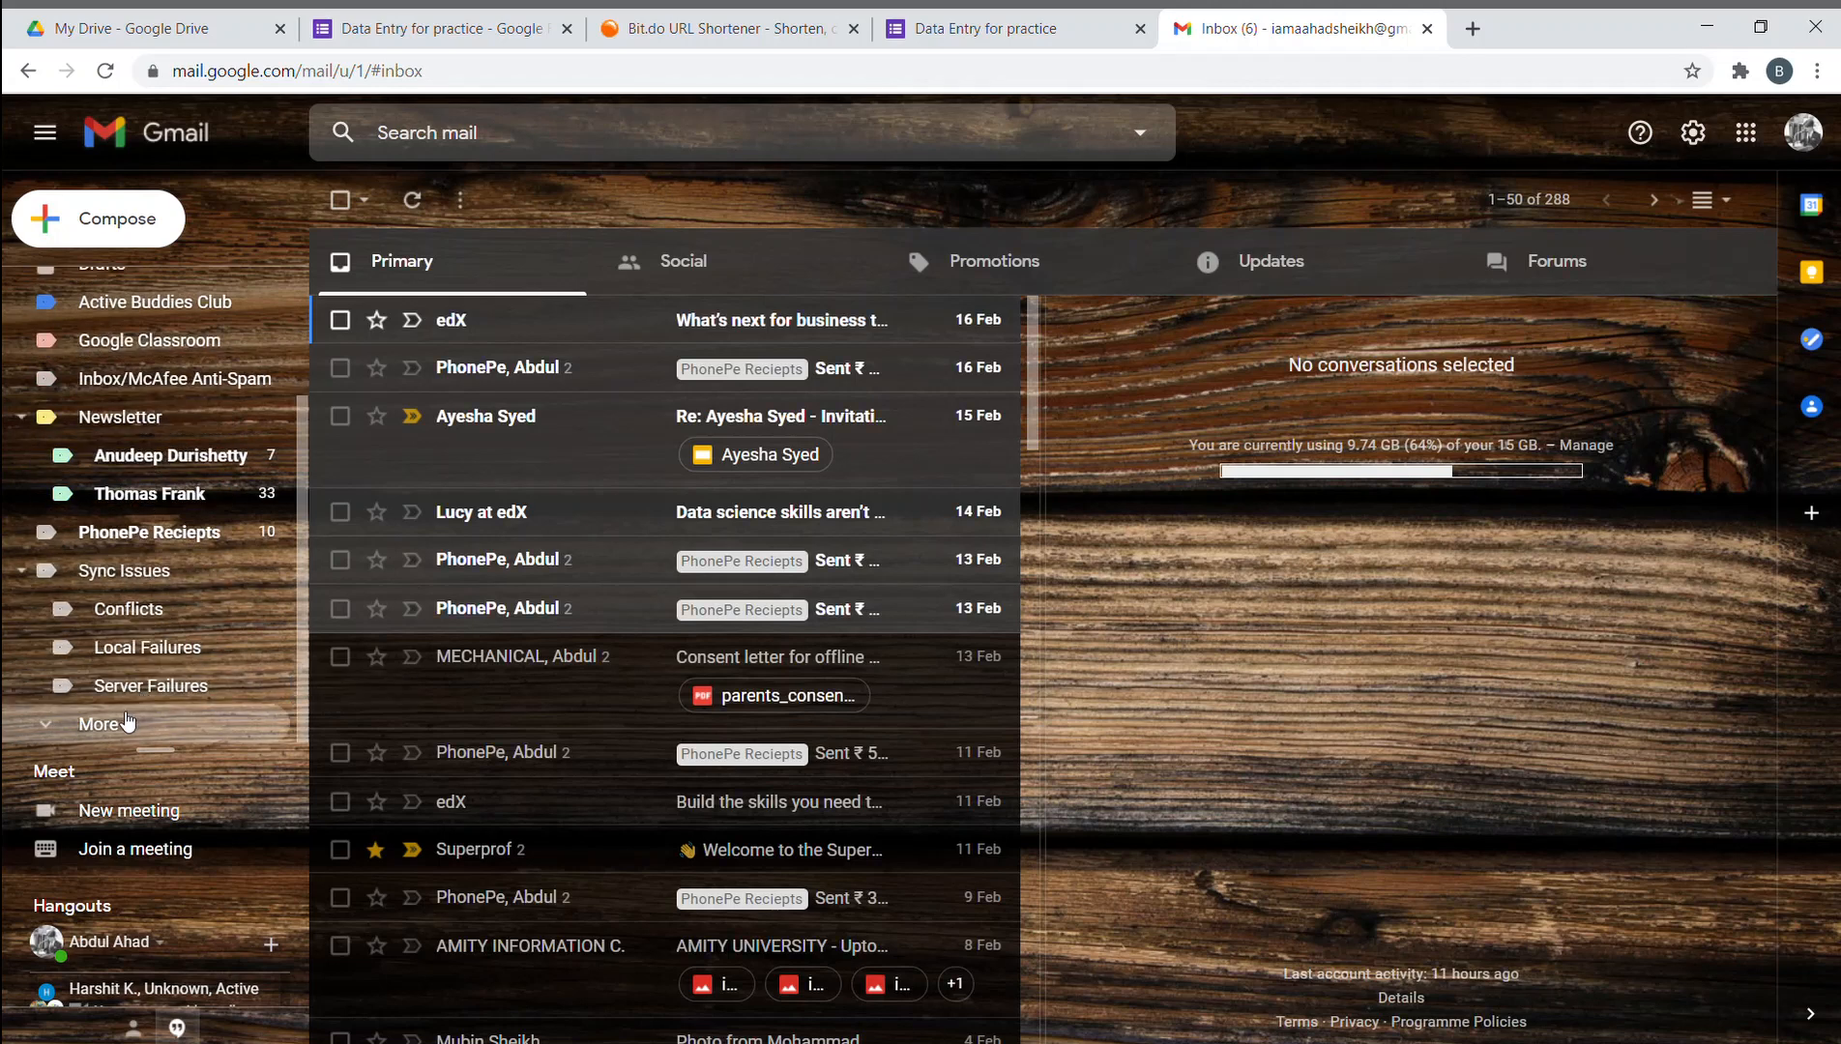
left_click(93, 728)
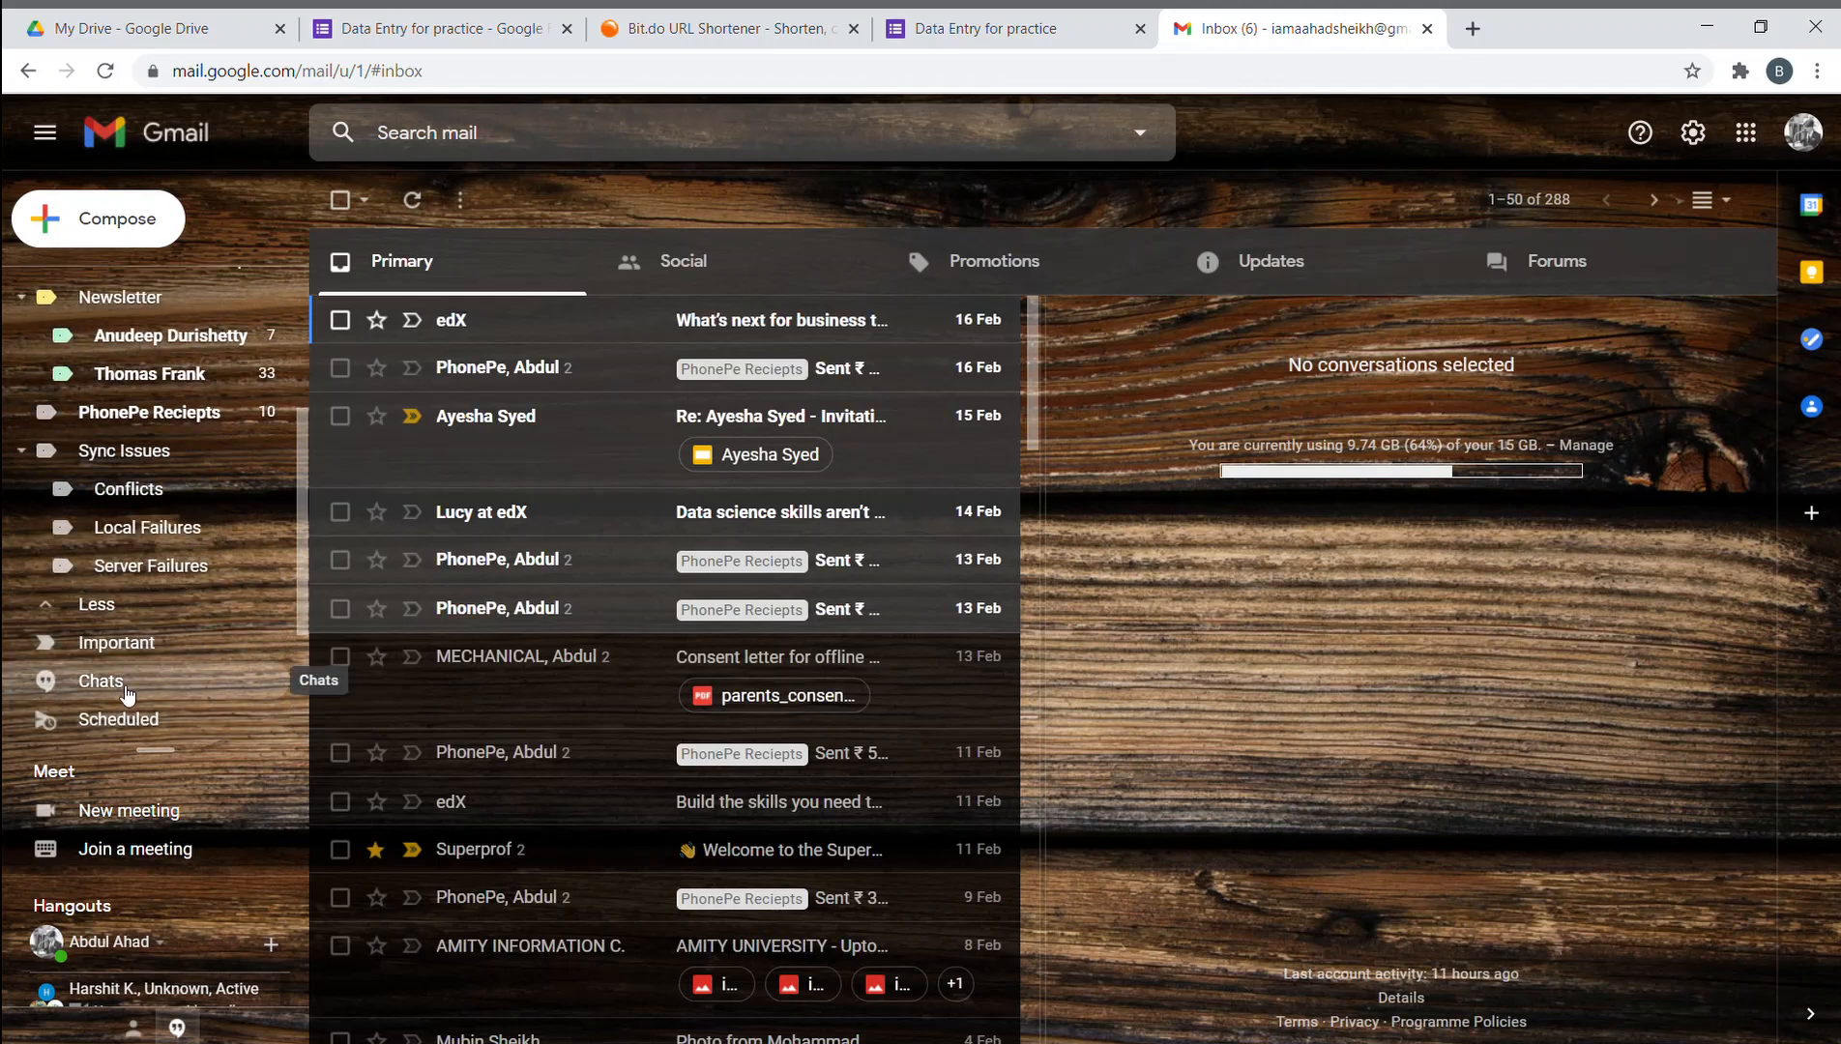
scroll(125, 701, "up", 3)
scroll(133, 707, "up", 1)
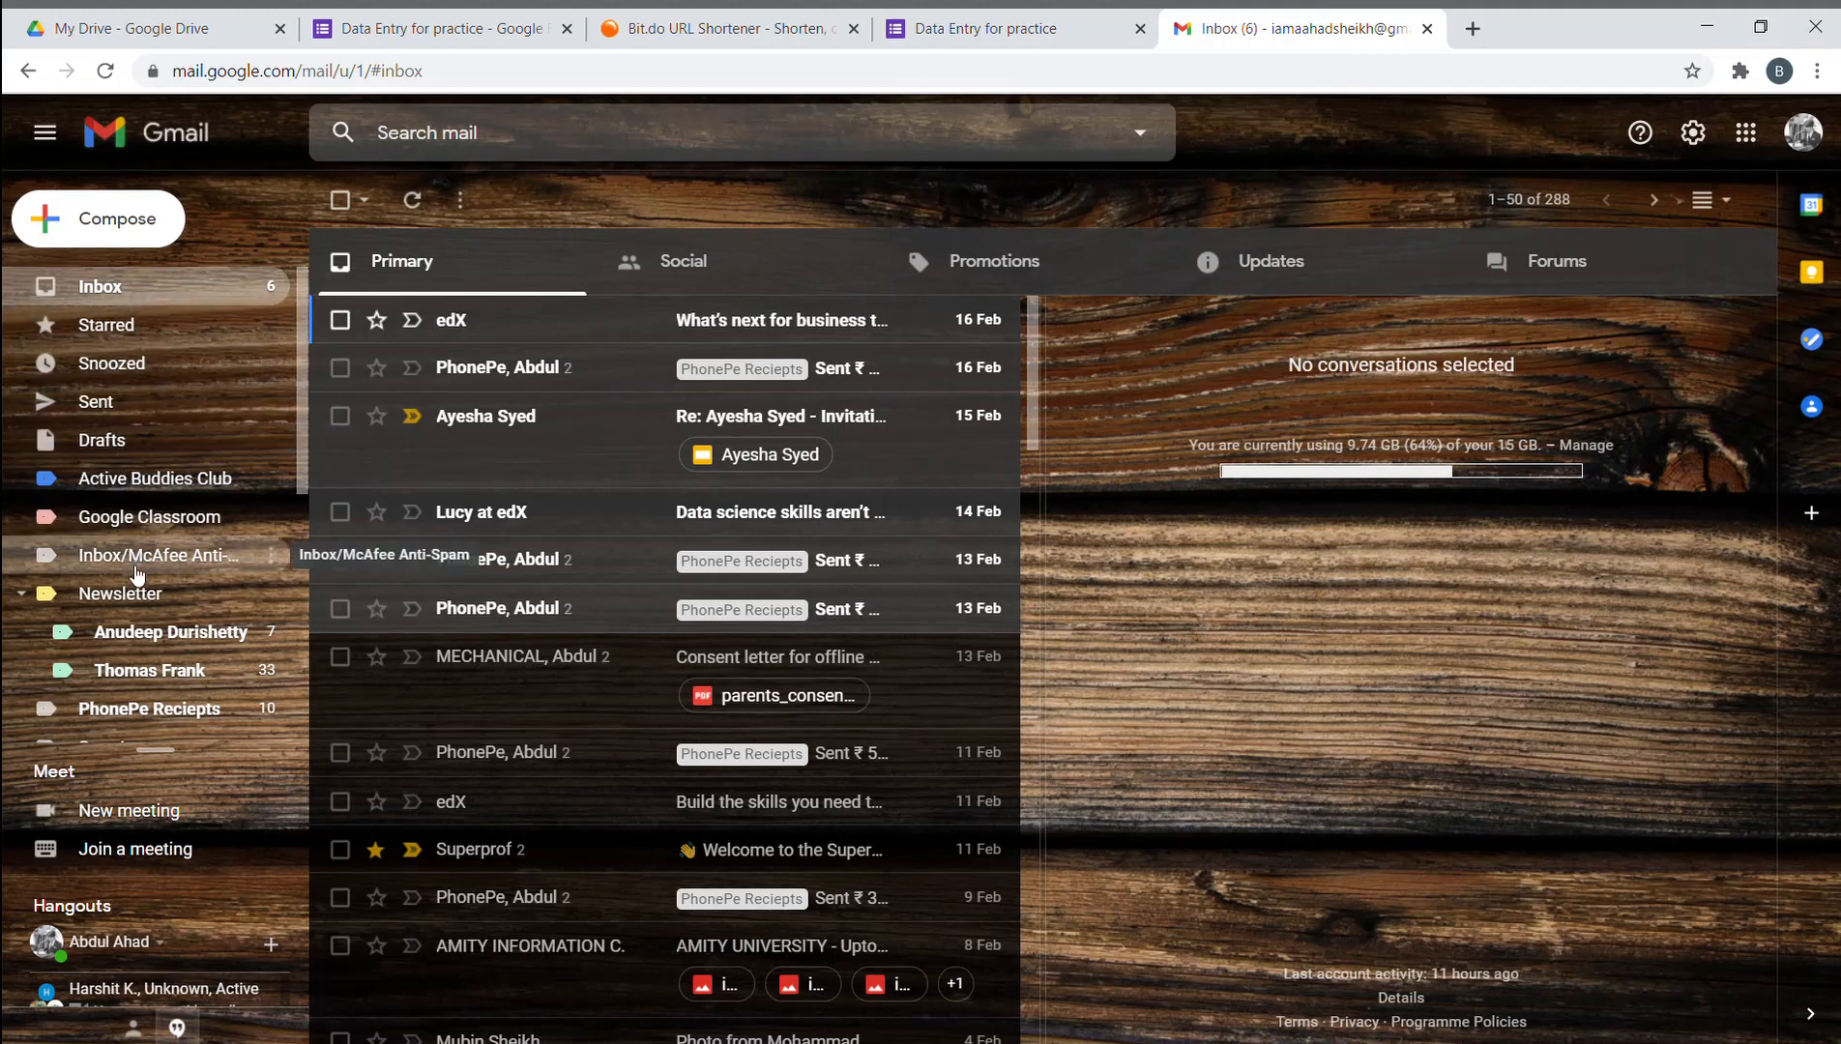
scroll(145, 542, "down", 2)
scroll(160, 630, "down", 1)
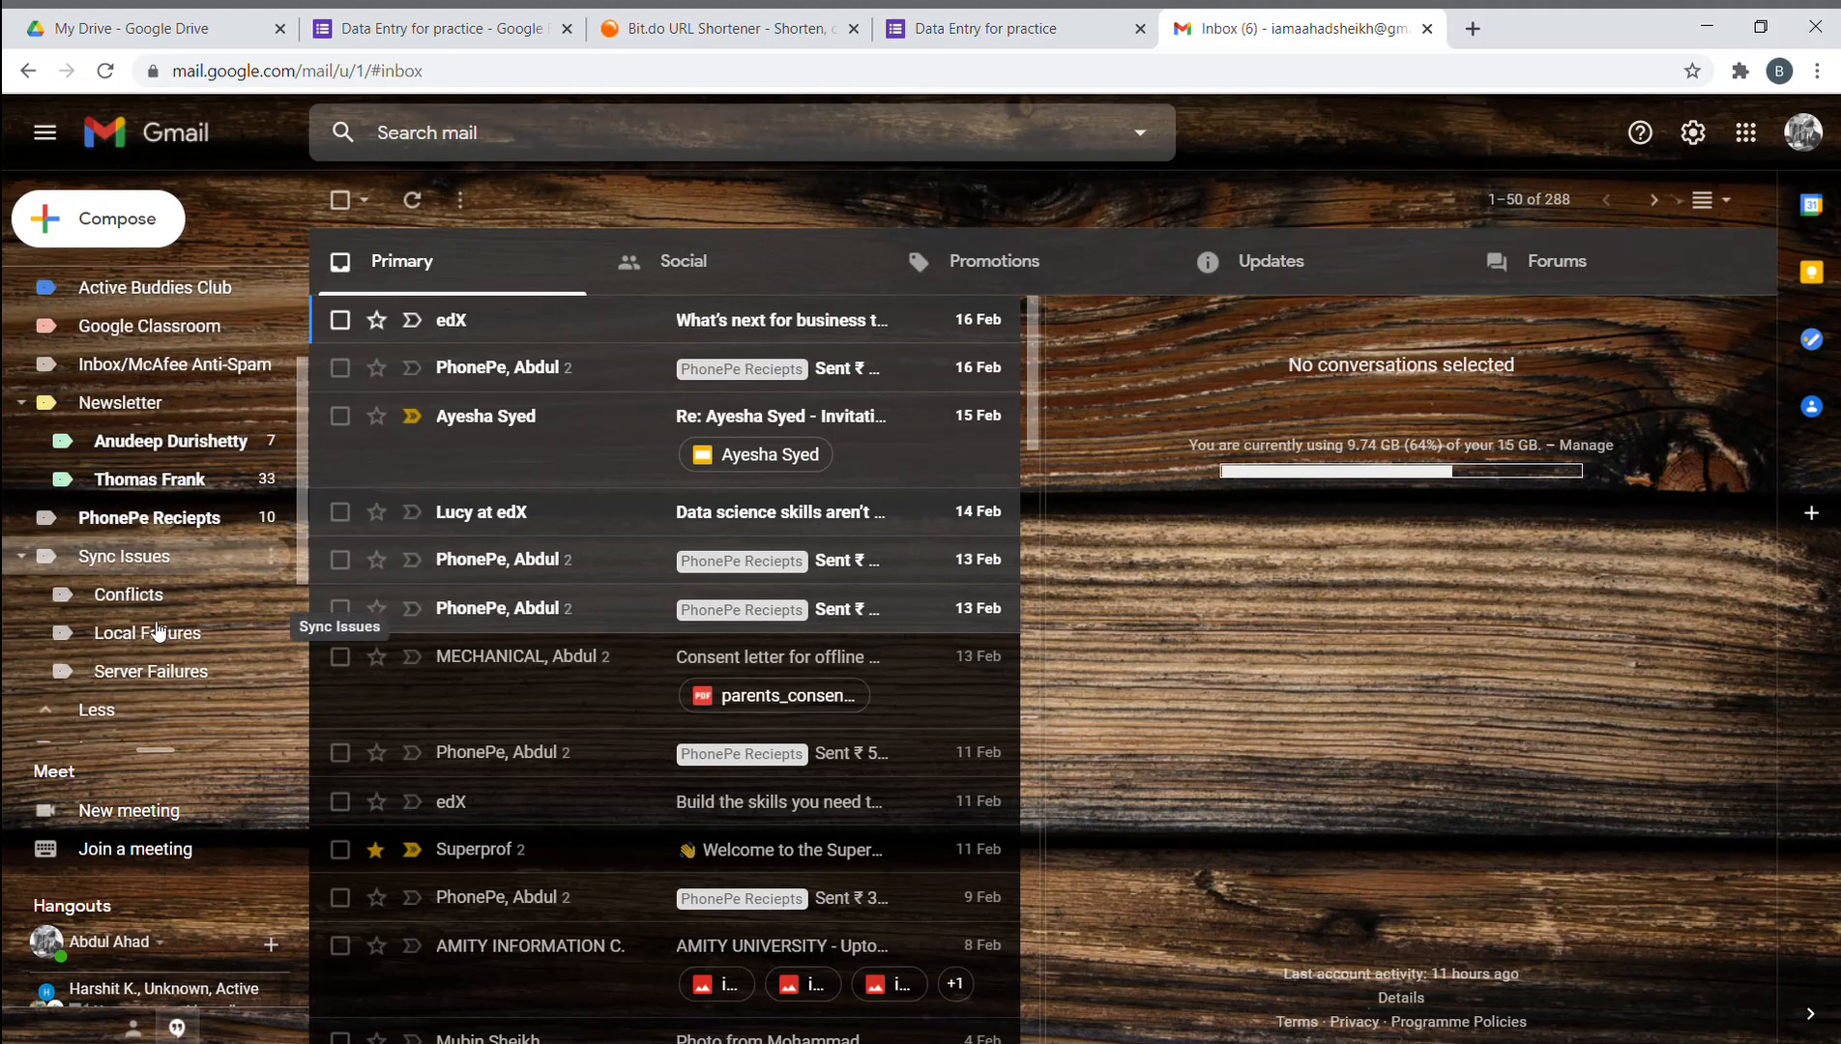
scroll(158, 631, "down", 1)
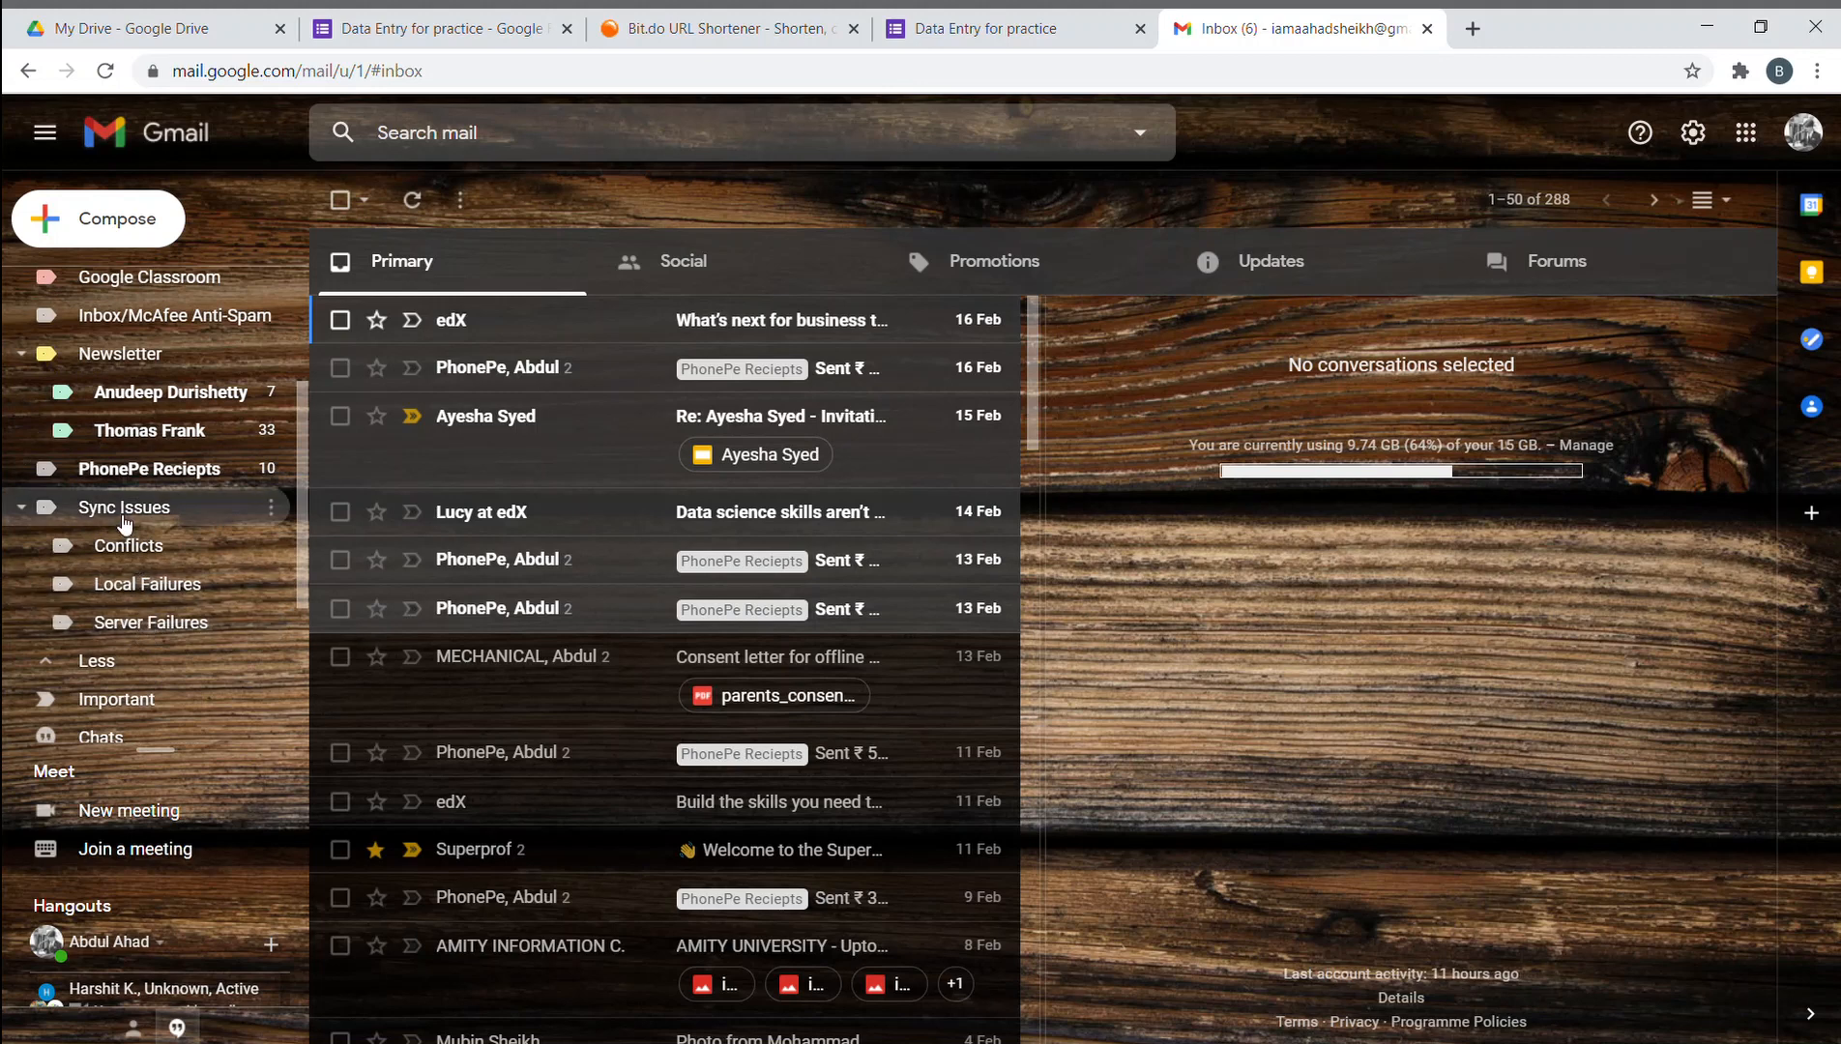
scroll(126, 425, "up", 3)
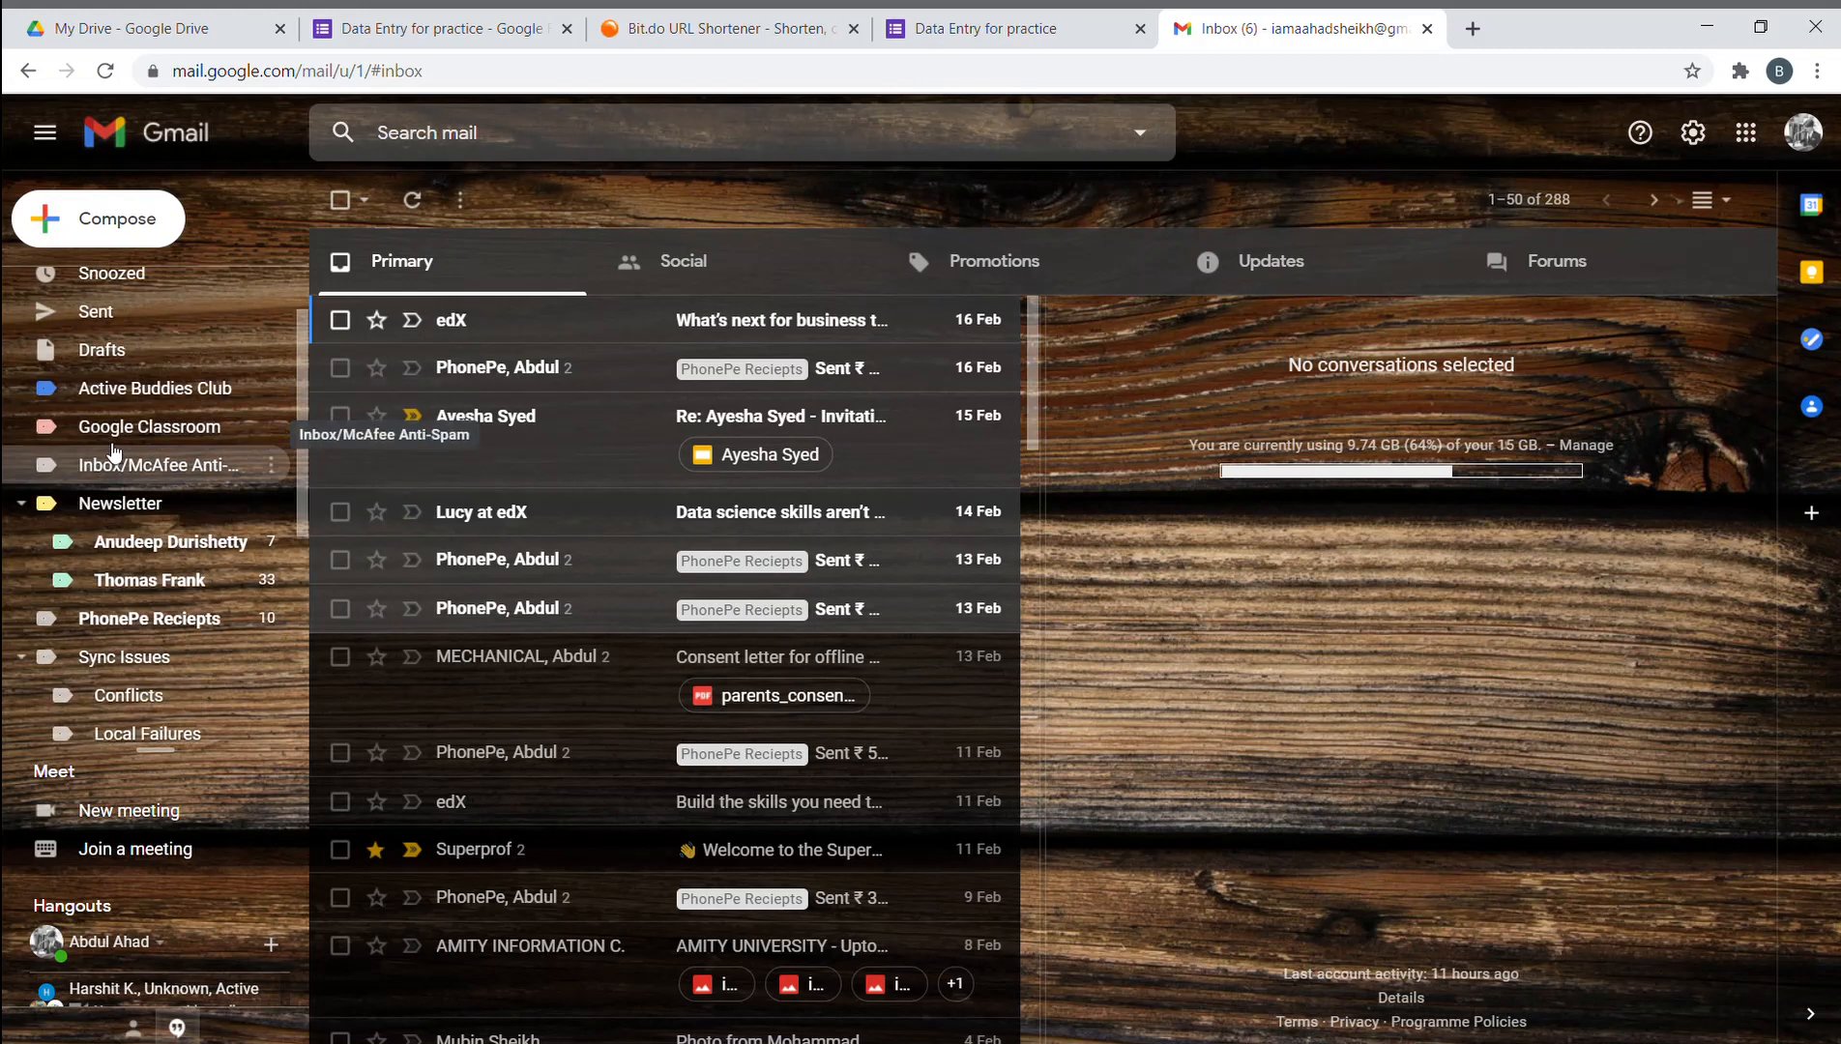
scroll(114, 450, "up", 2)
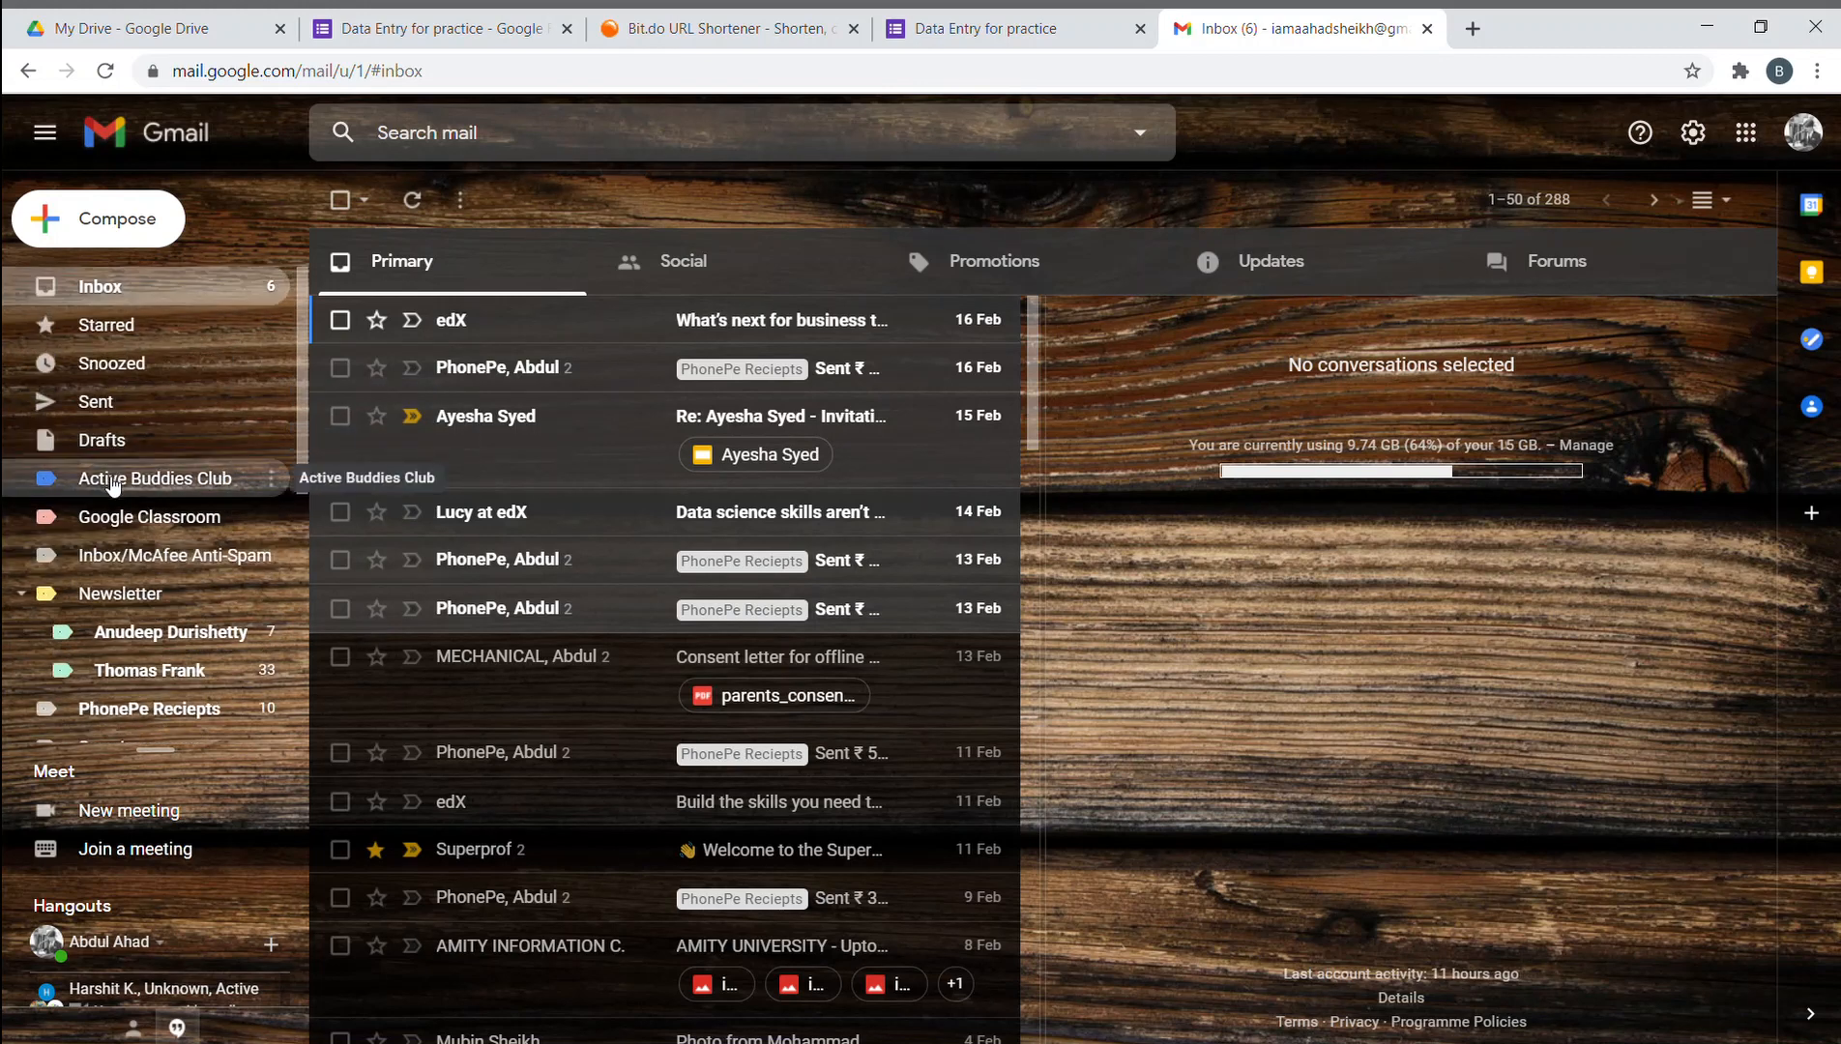
left_click(144, 324)
left_click(139, 290)
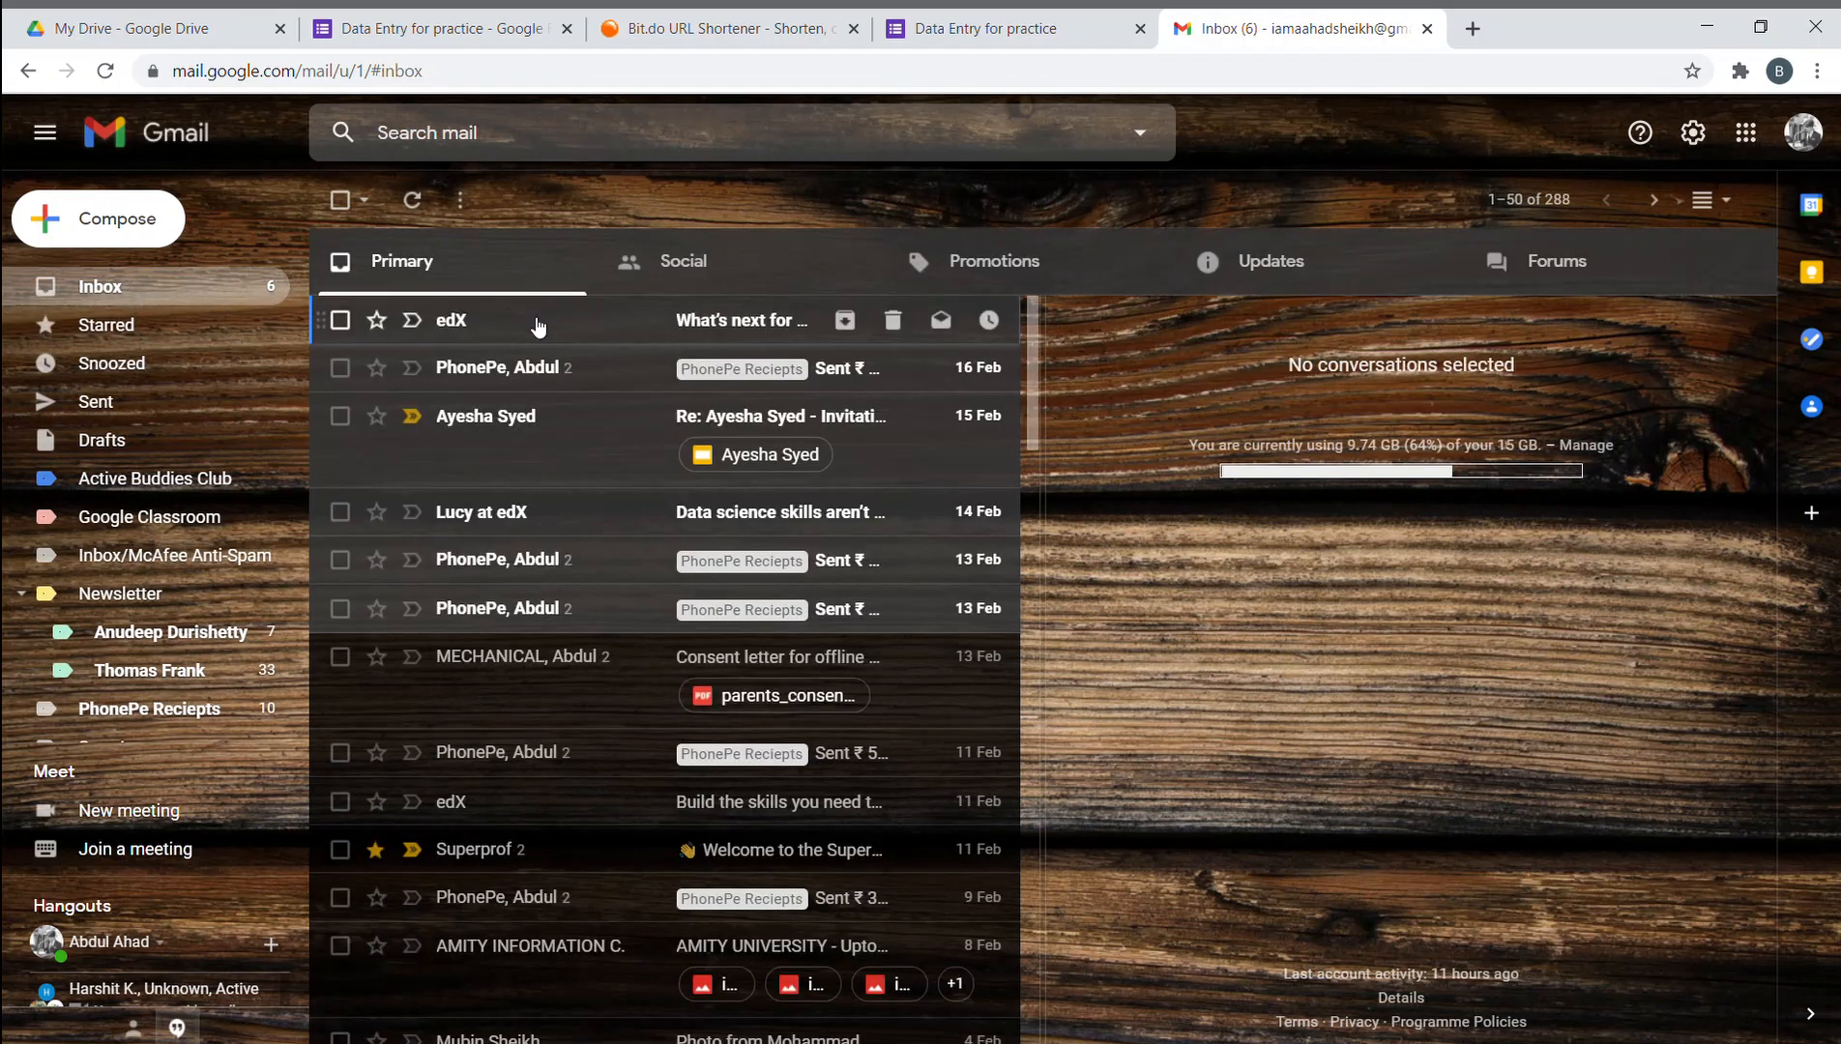
left_click(118, 436)
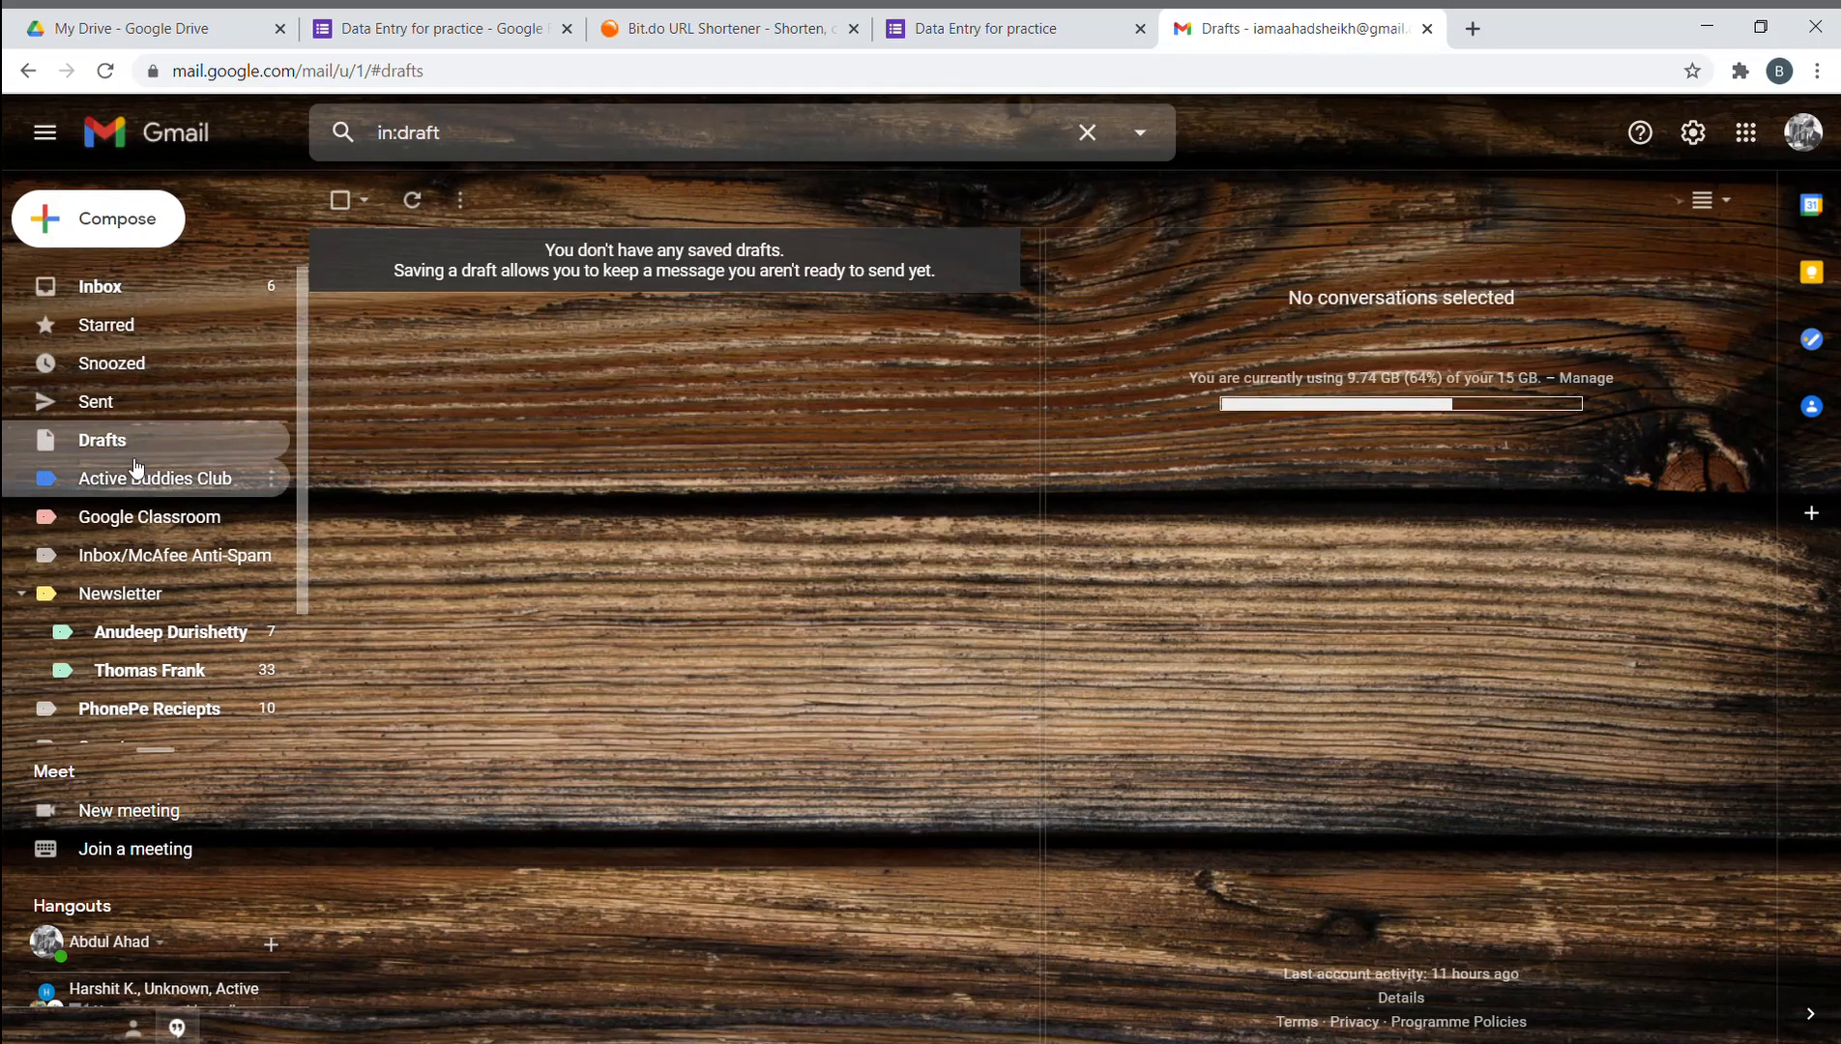
left_click(135, 468)
left_click(147, 517)
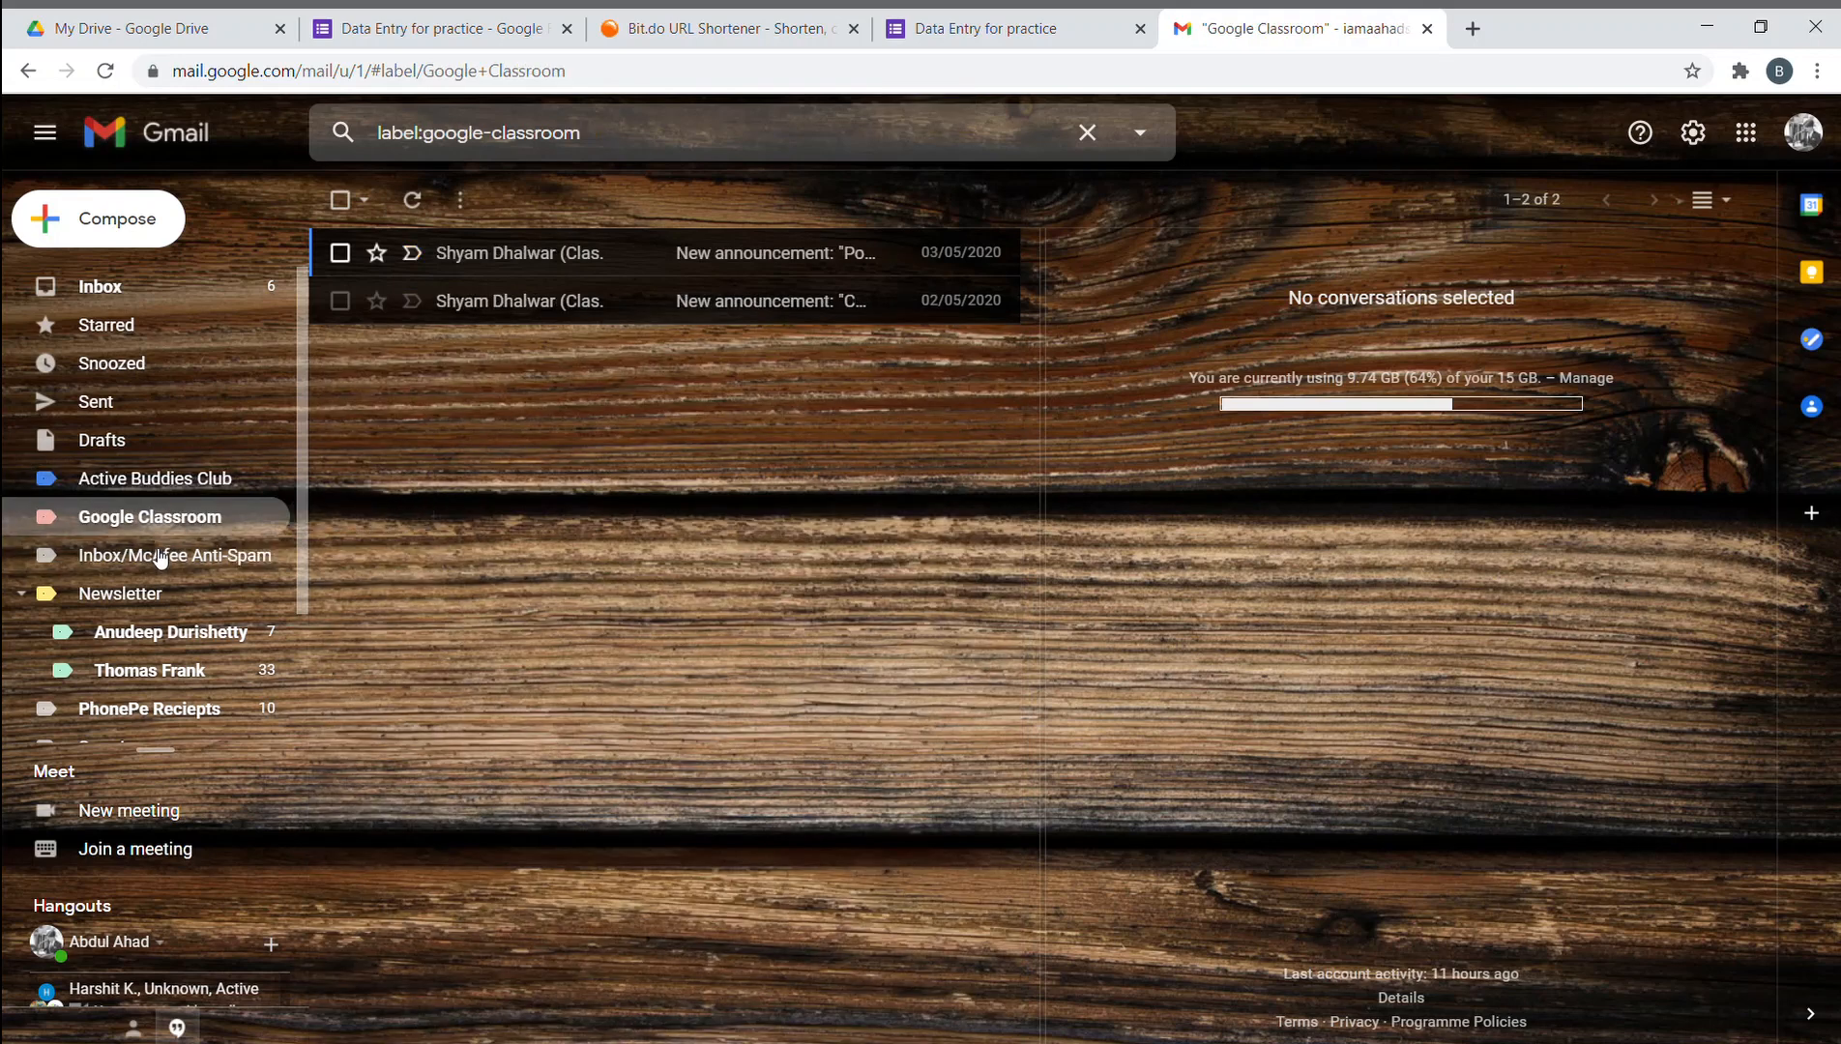
left_click(159, 559)
left_click(159, 632)
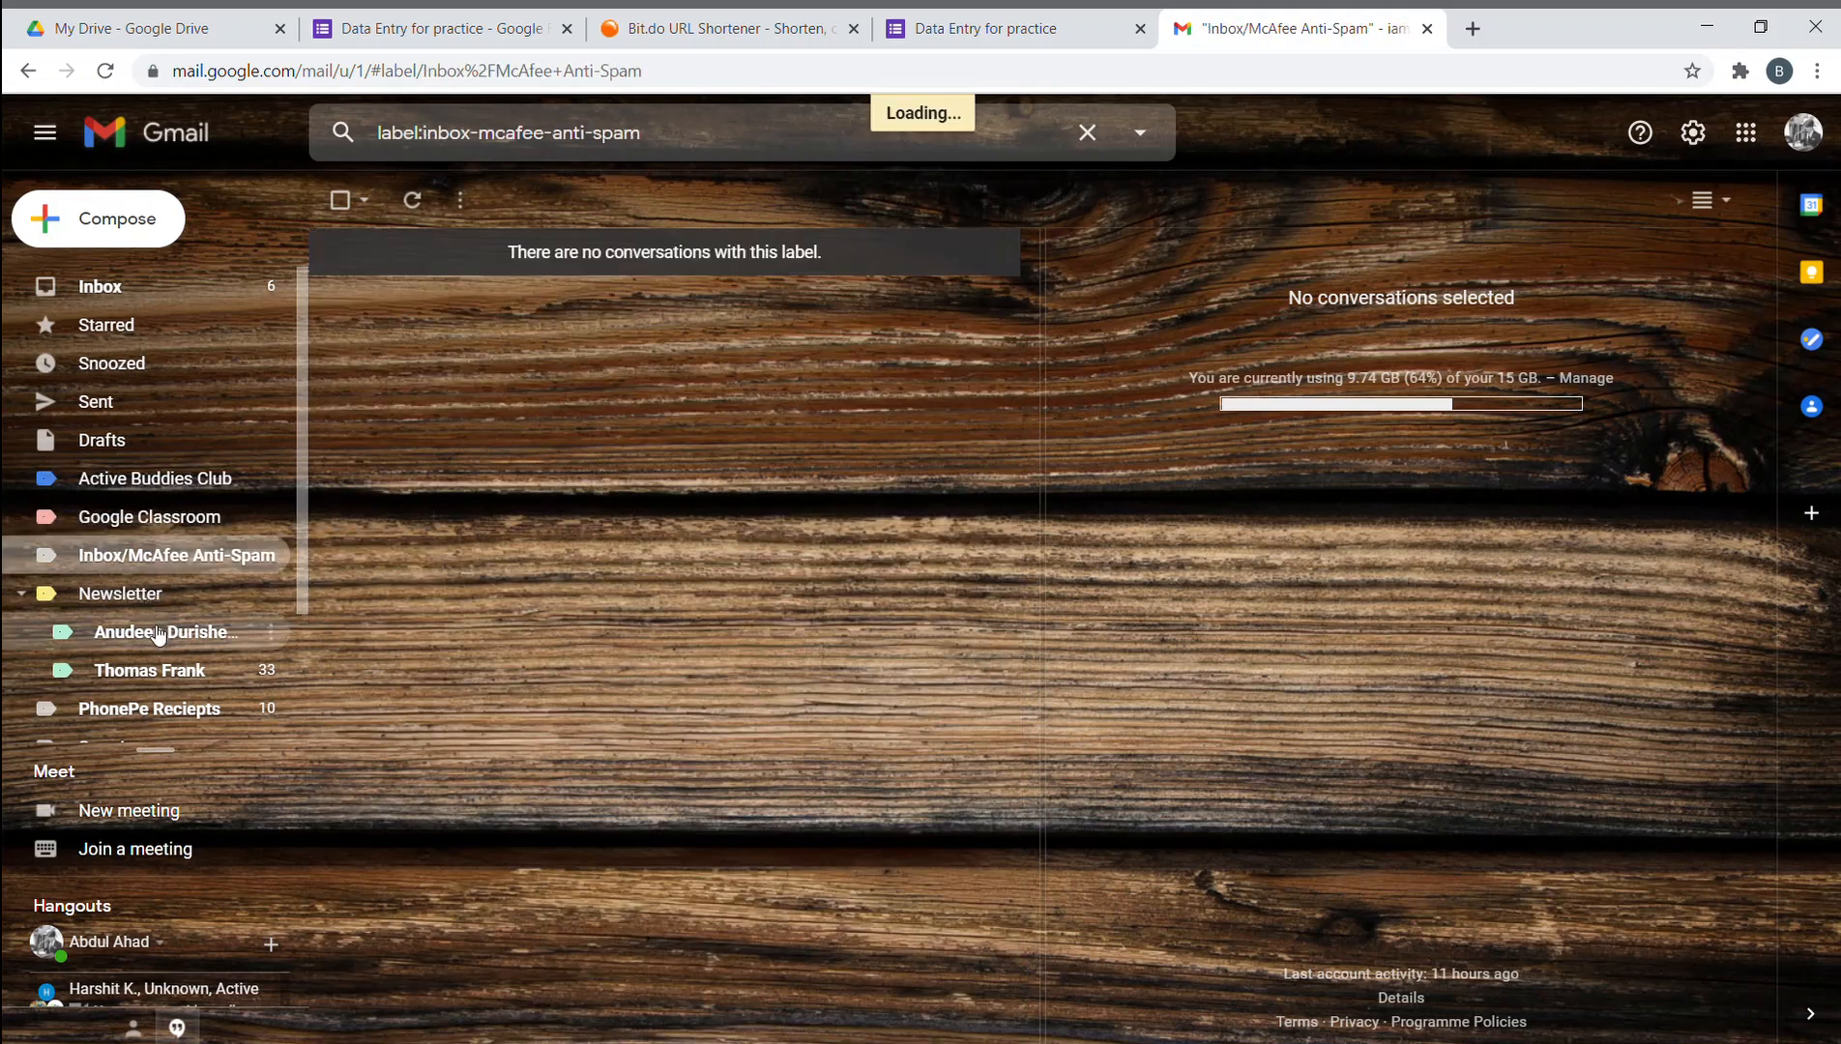
left_click(145, 709)
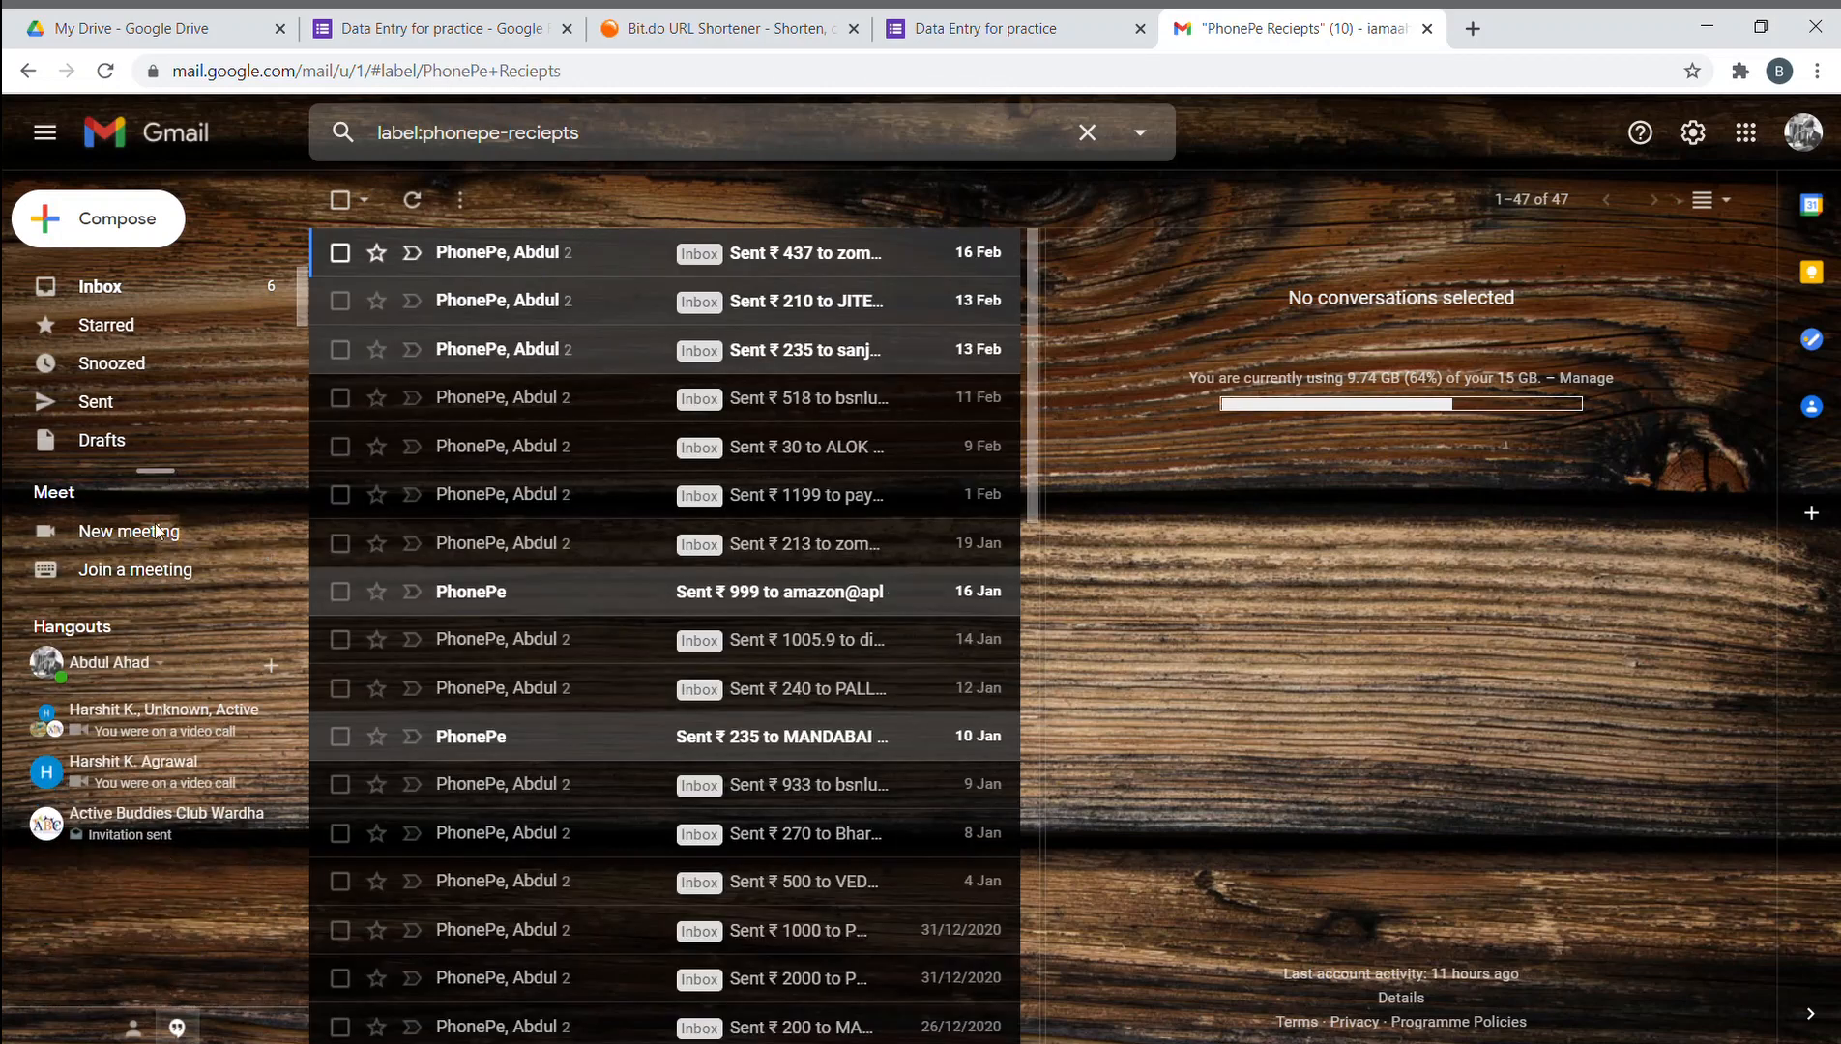
scroll(300, 542, "down", 2)
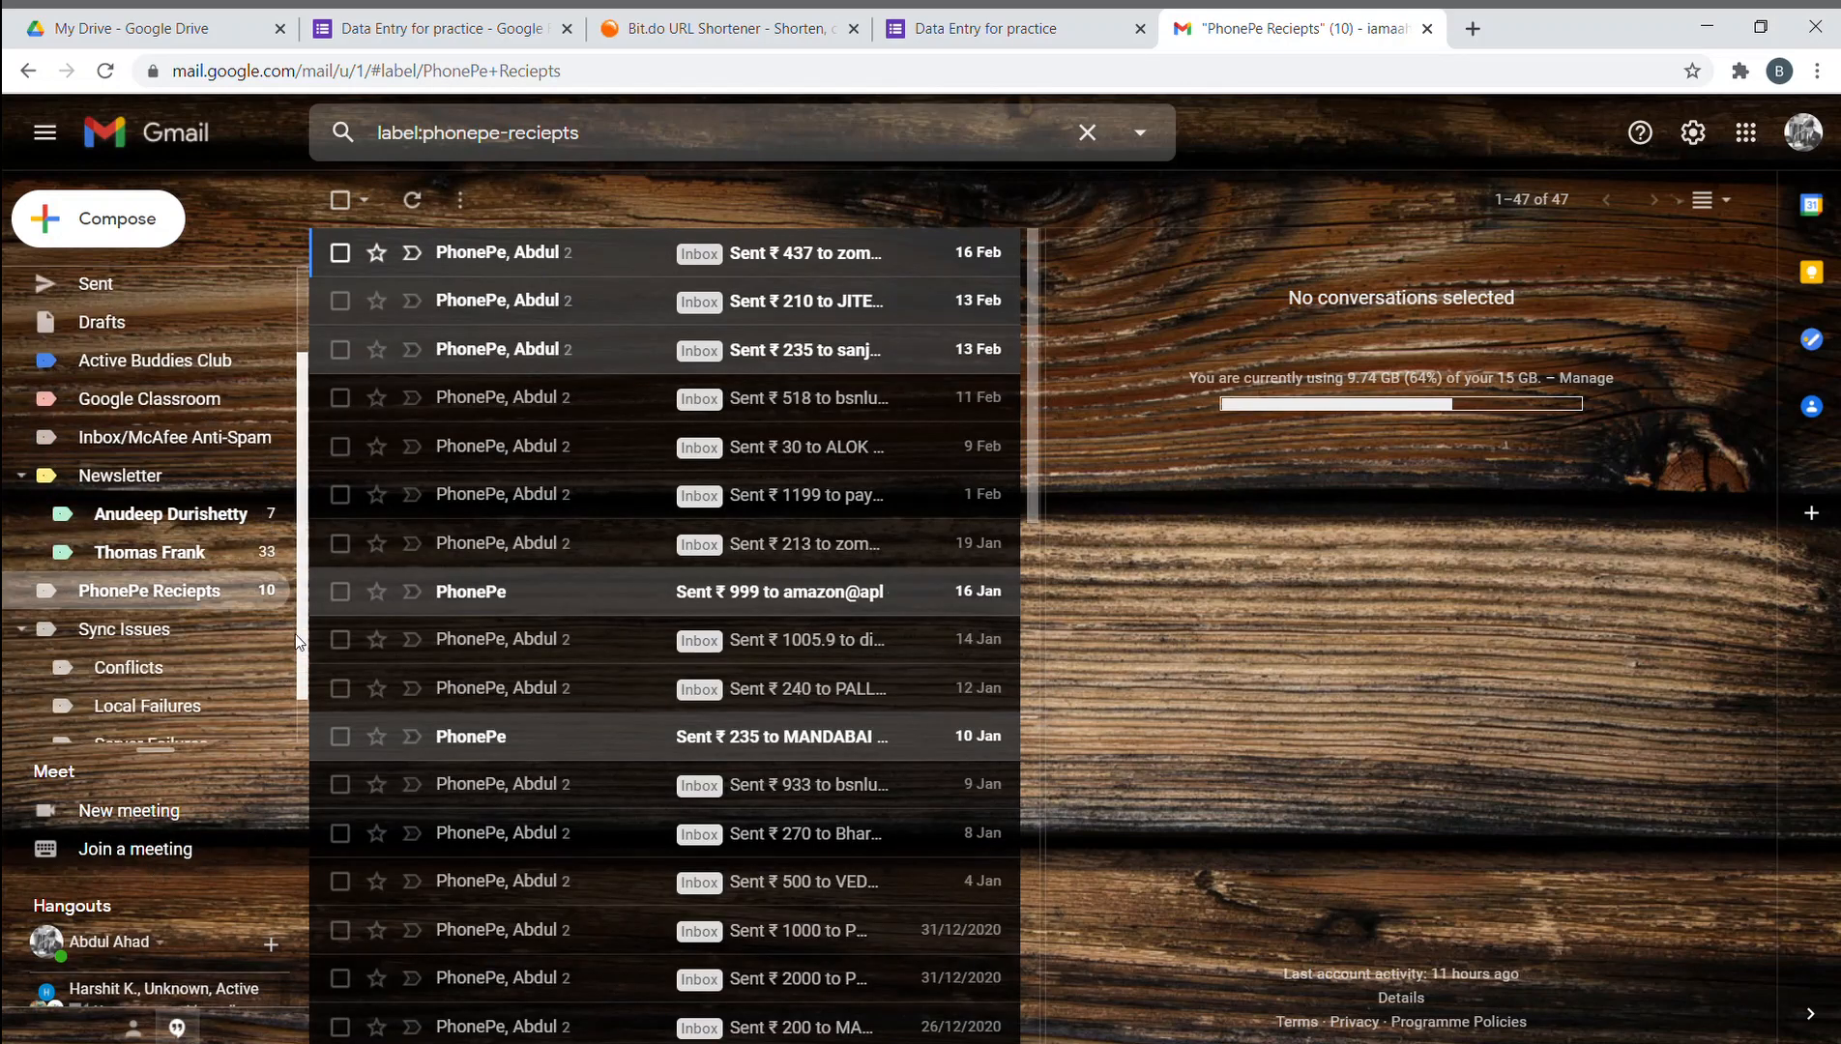
scroll(179, 689, "up", 2)
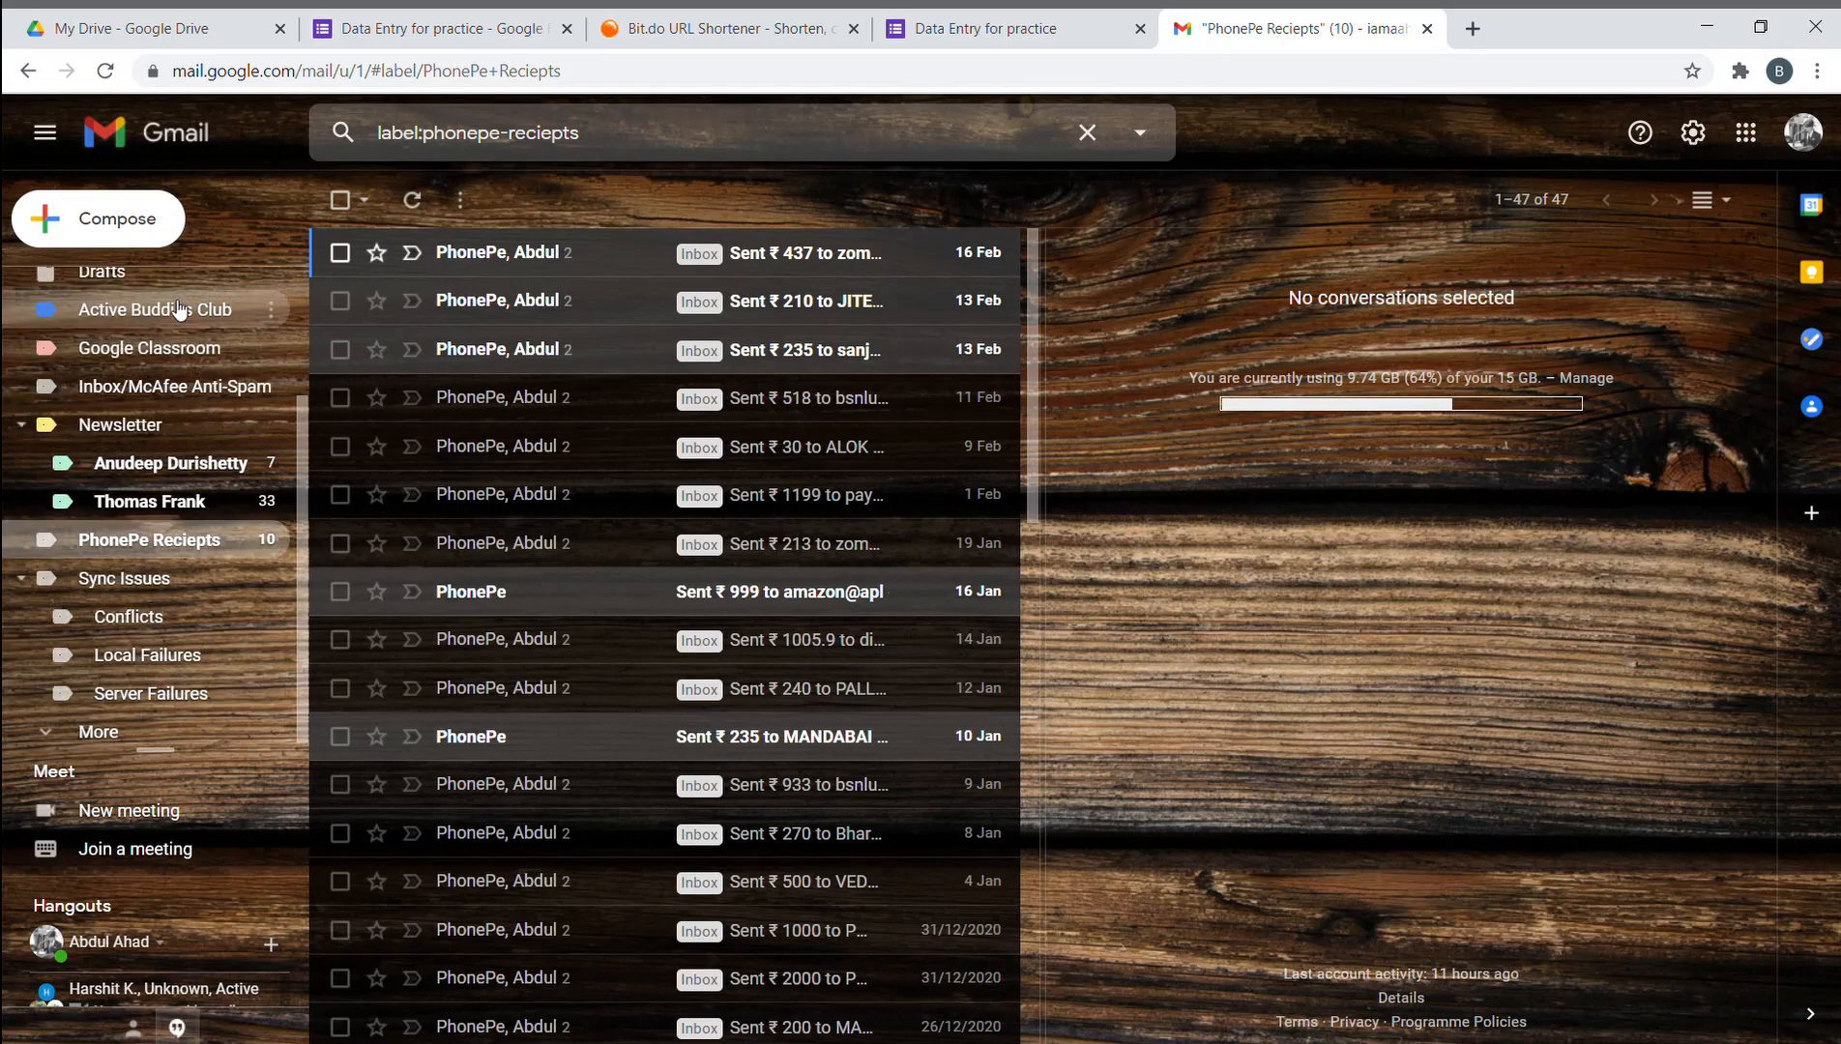
left_click(123, 290)
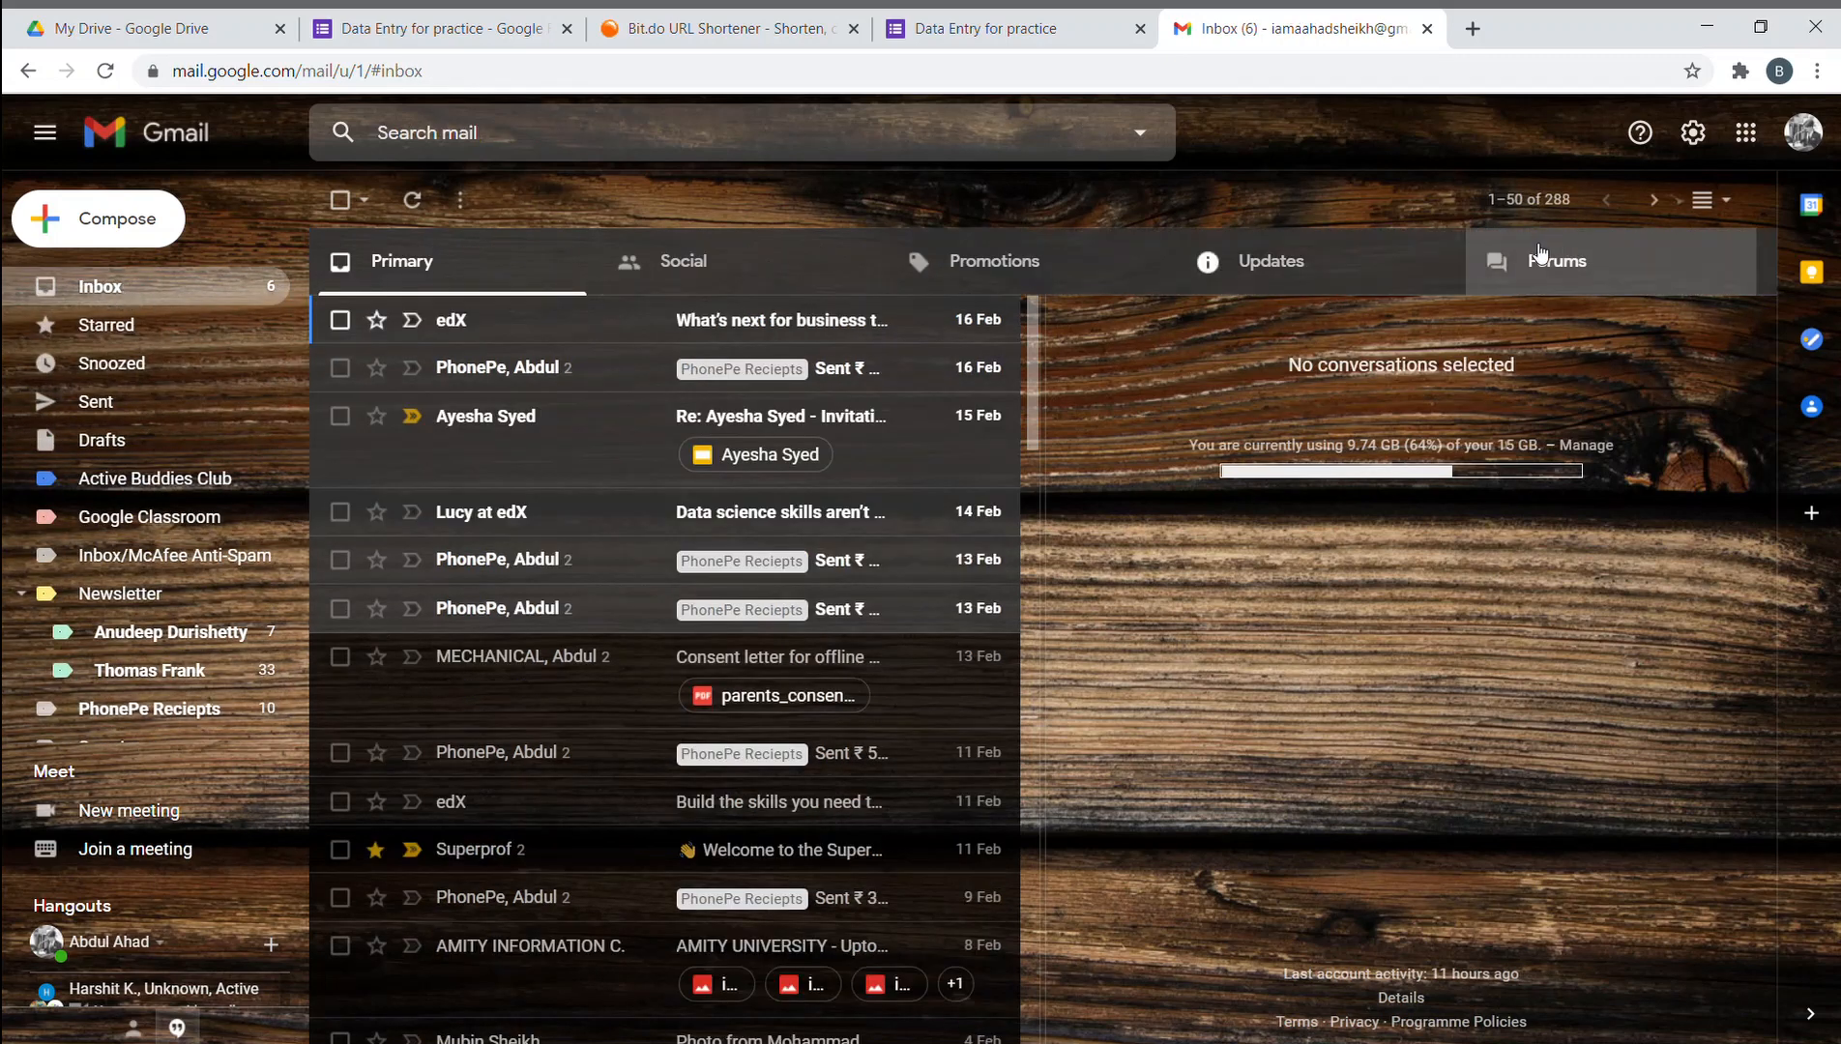
left_click(1529, 199)
left_click(1367, 225)
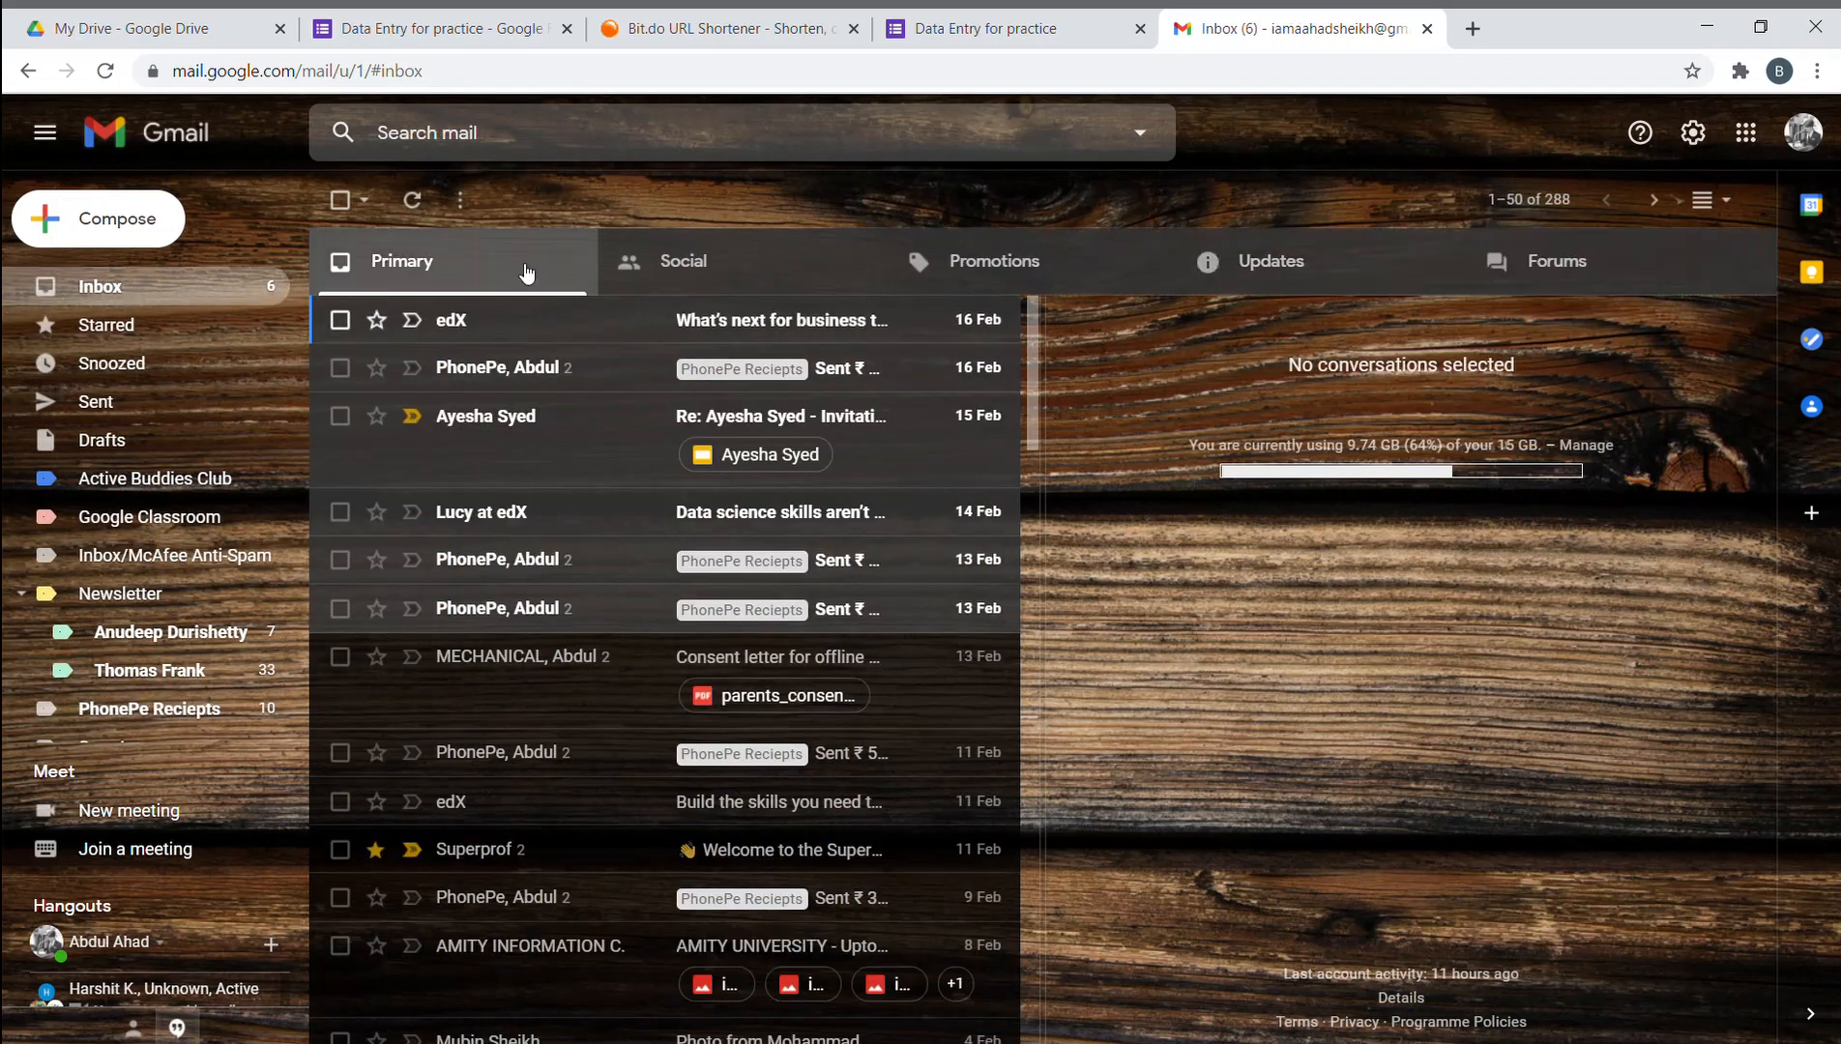
- Close the response-submitted and Gmail tabs, returning to the Data Entry for practice editor
left_click(1017, 40)
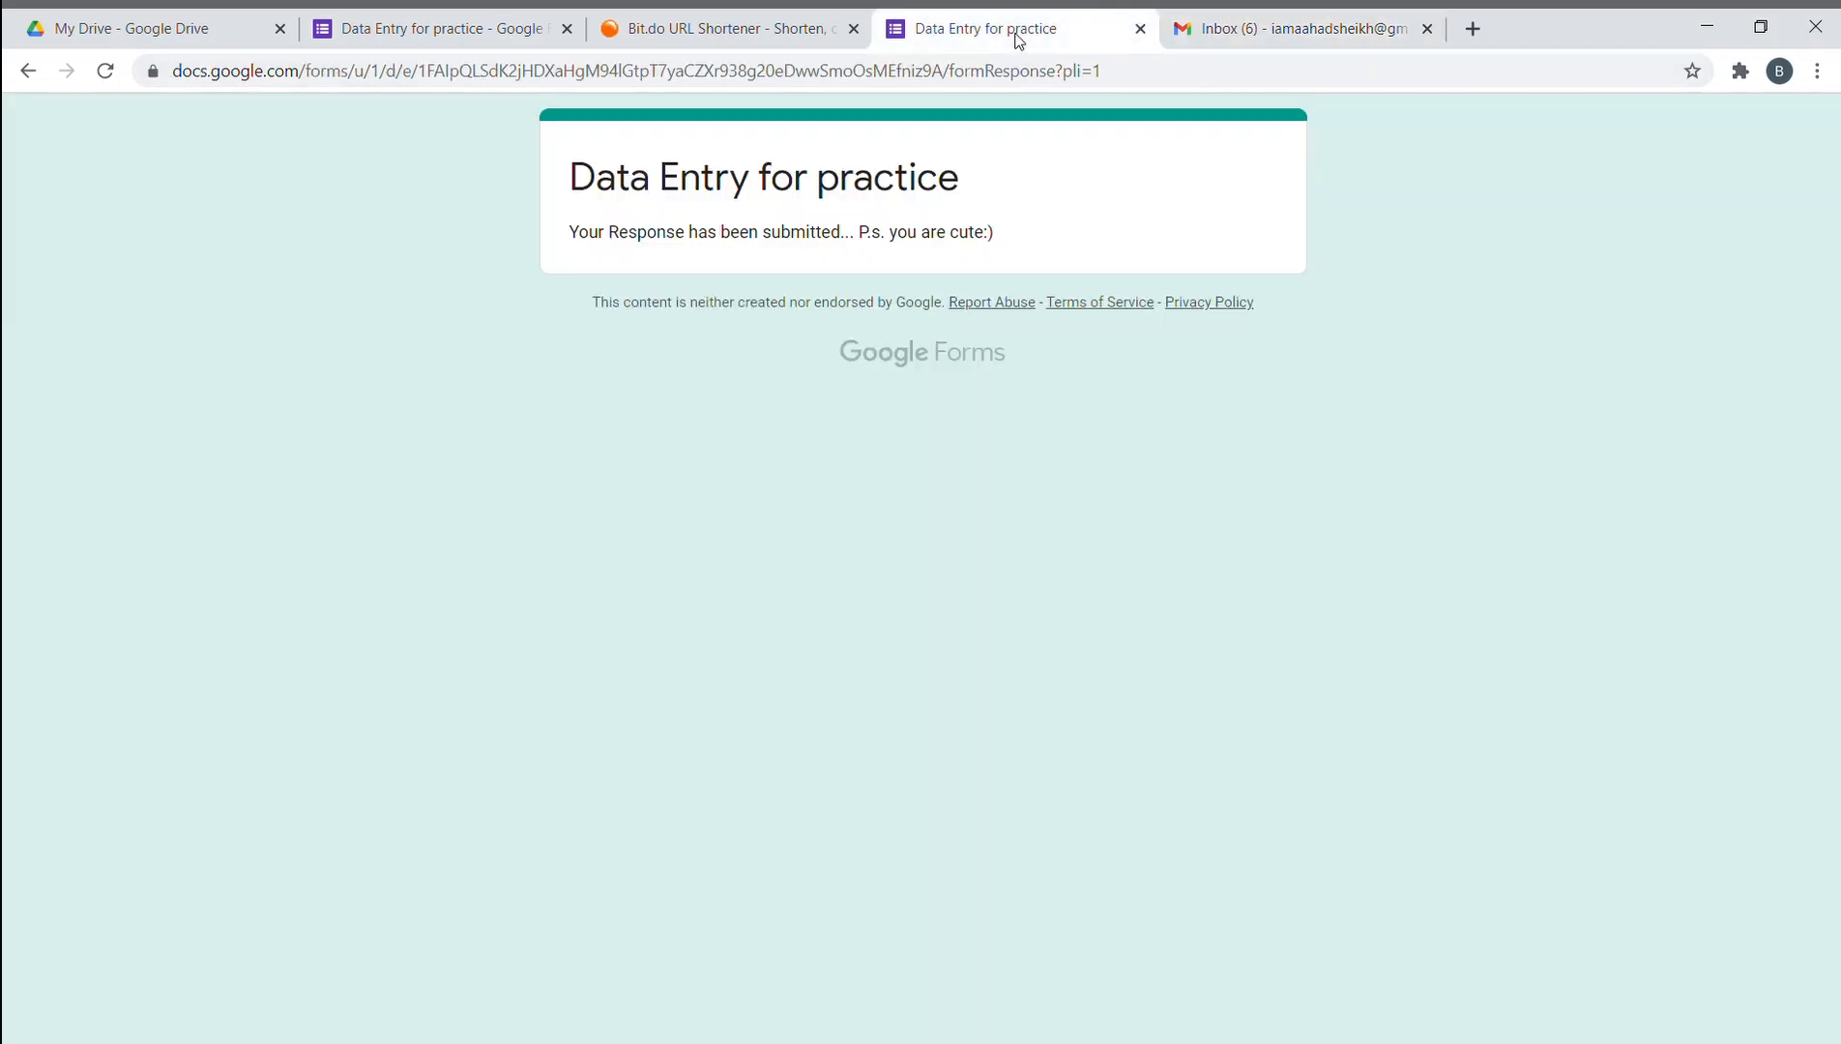
left_click(1141, 29)
left_click(1140, 29)
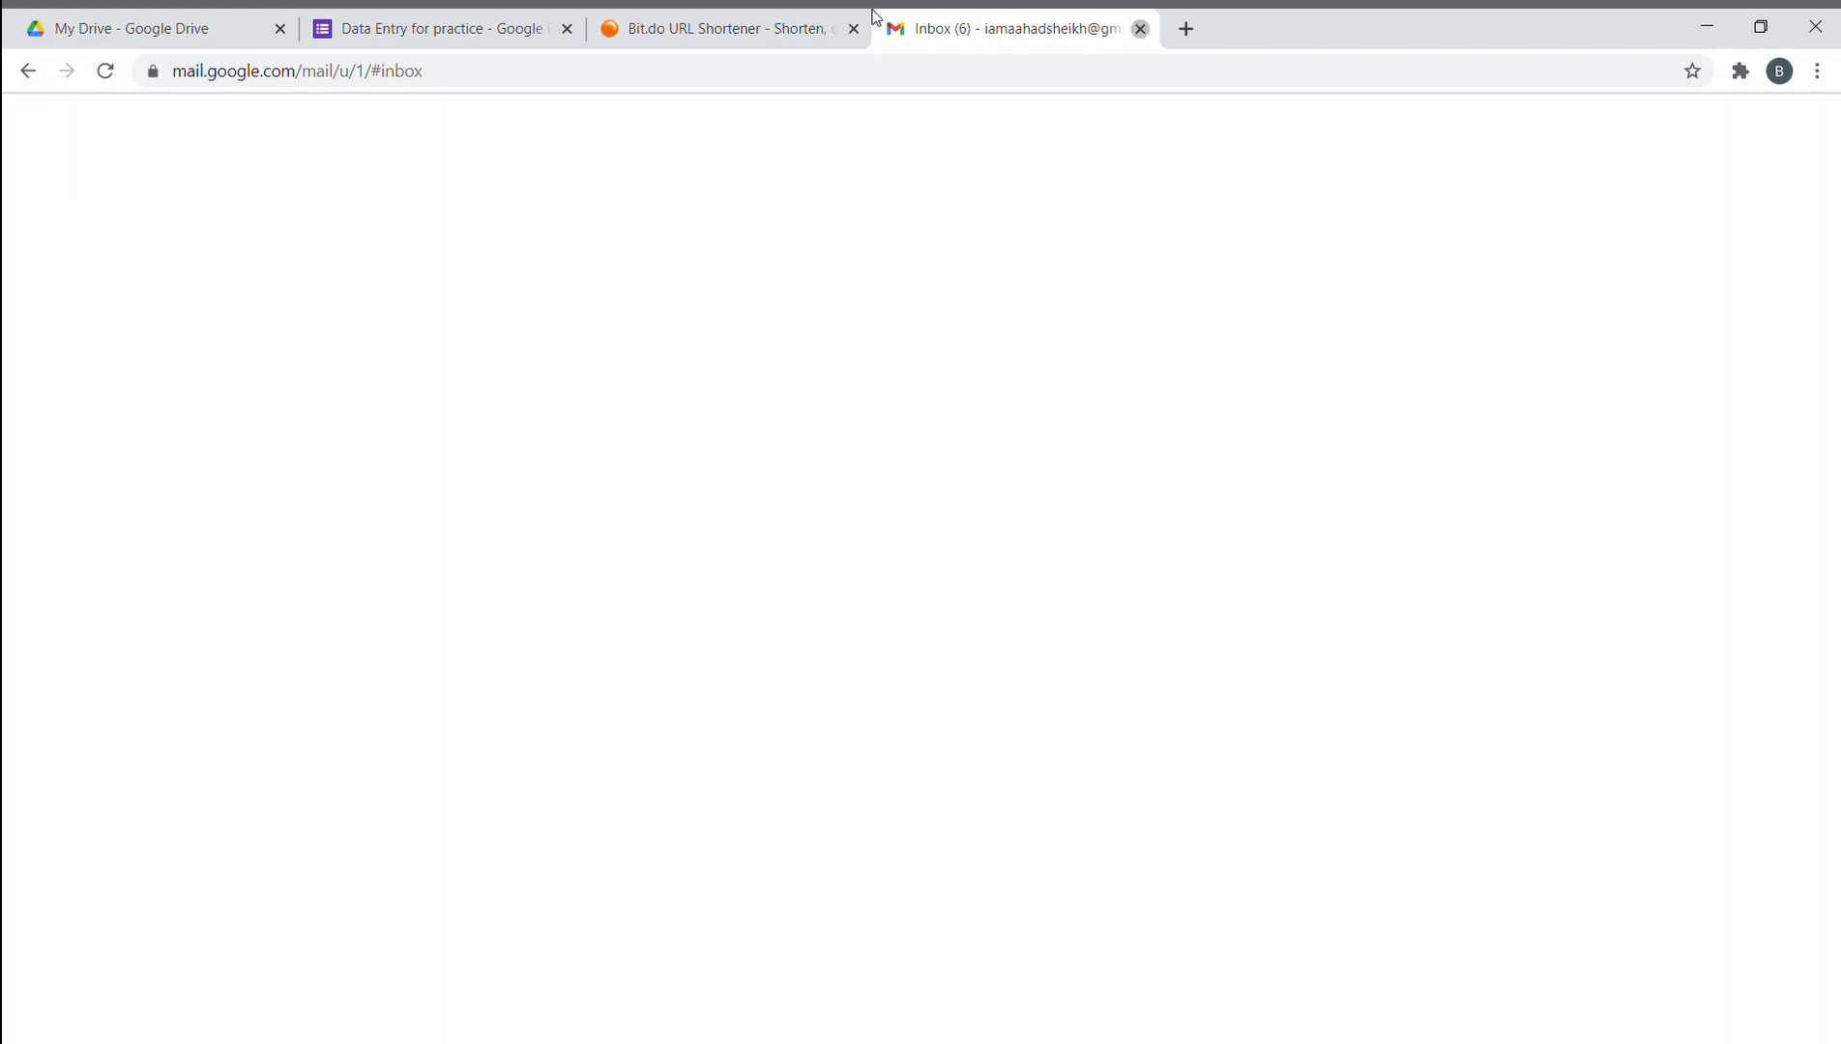
left_click(458, 36)
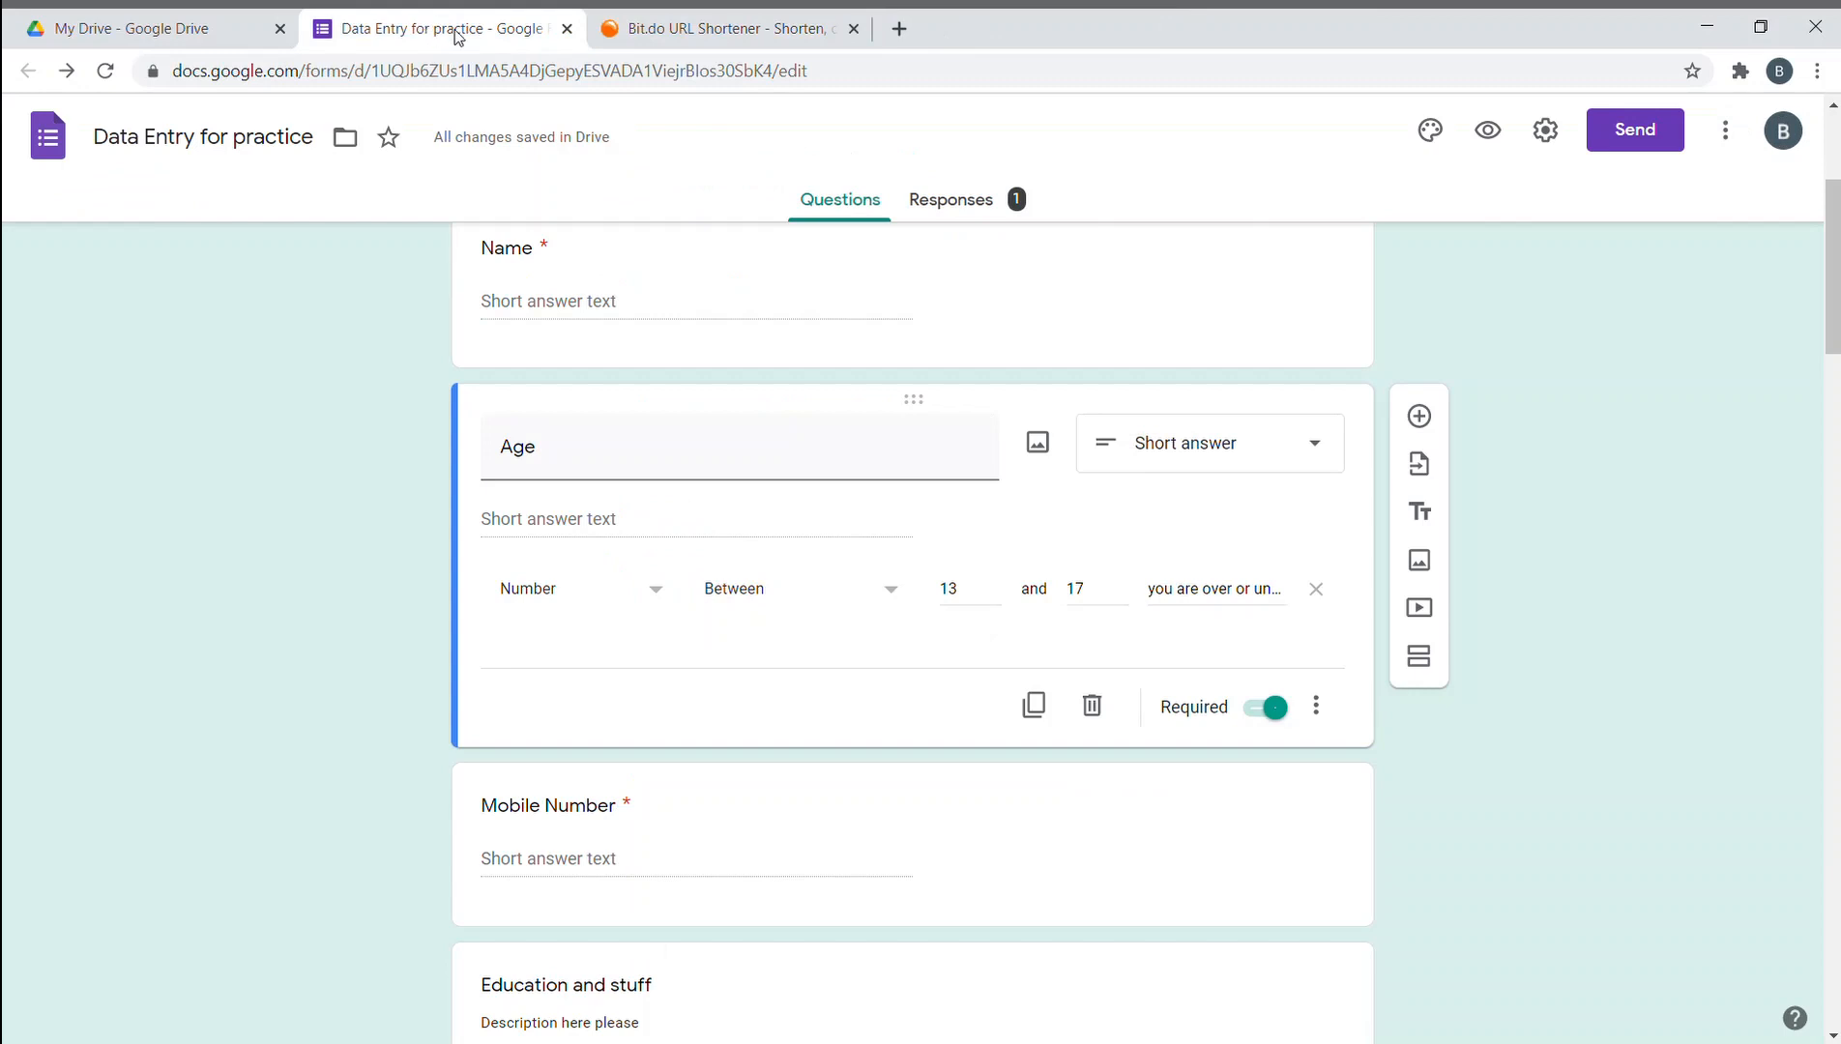
- Open the Responses tab in Question view and step back to the Name question
left_click(967, 200)
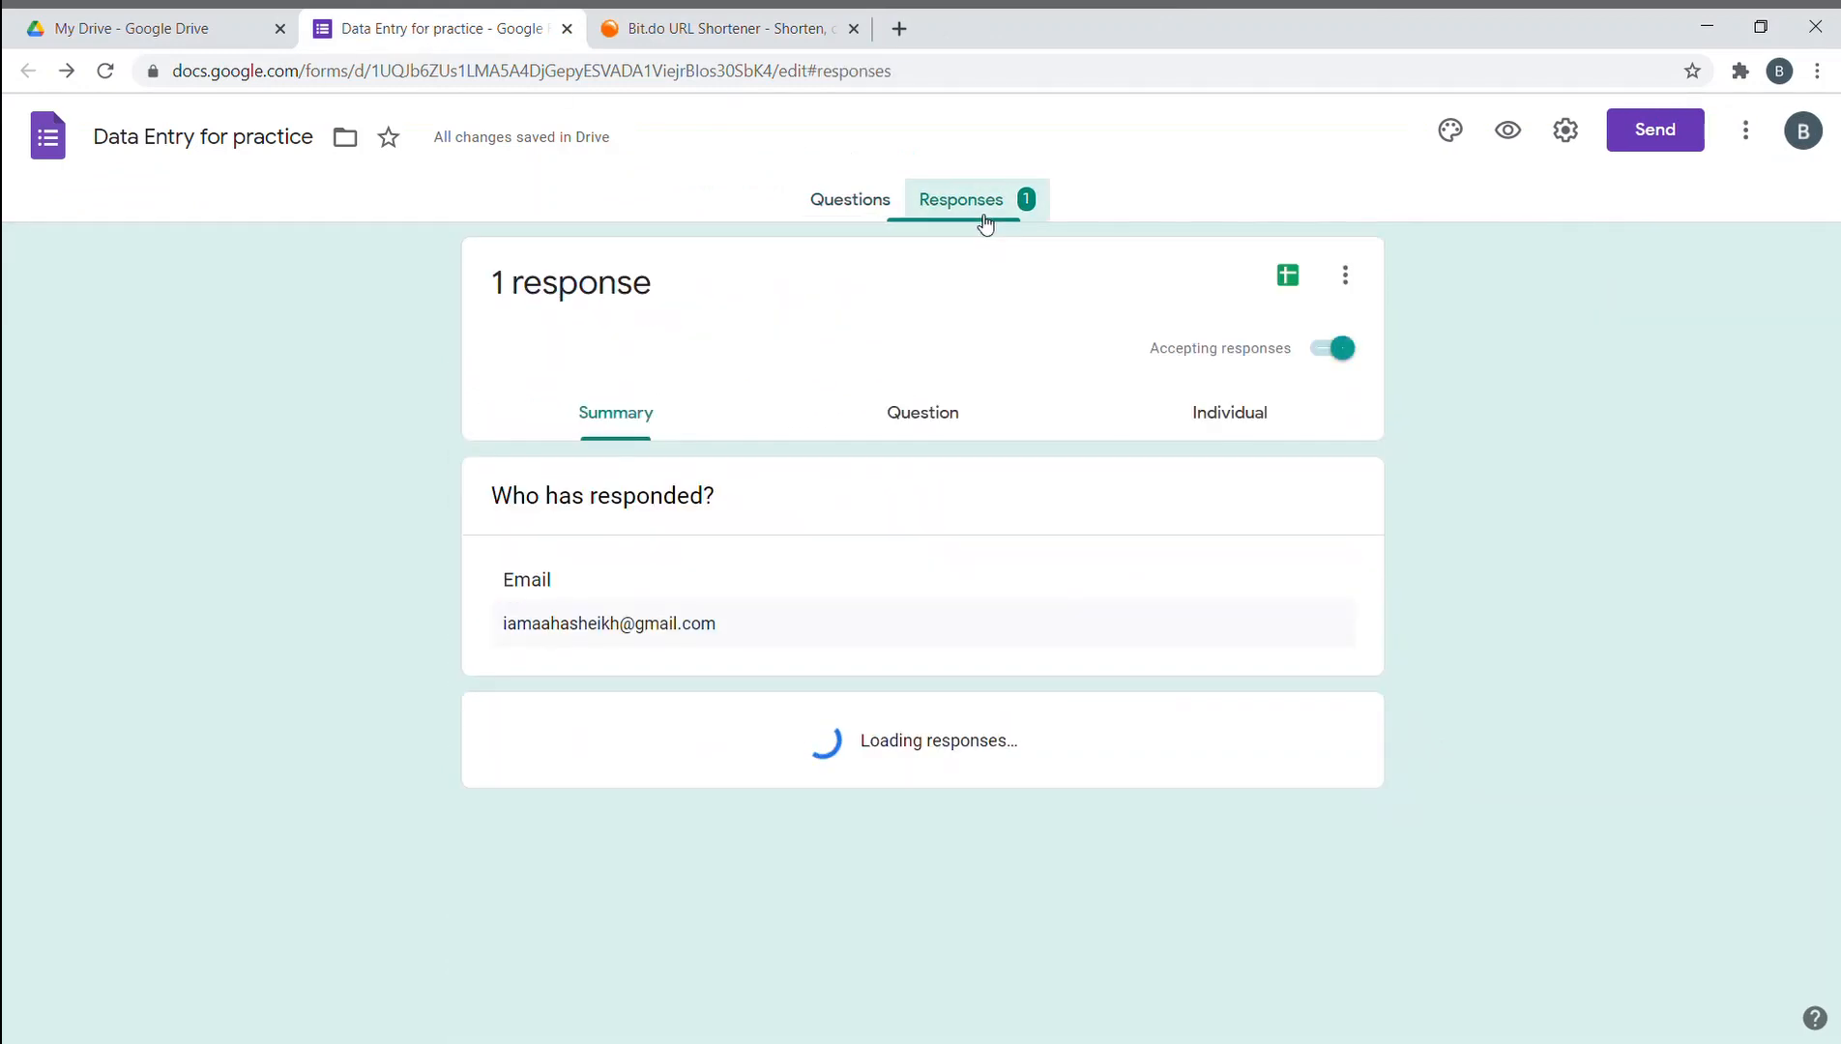
scroll(892, 415, "down", 1)
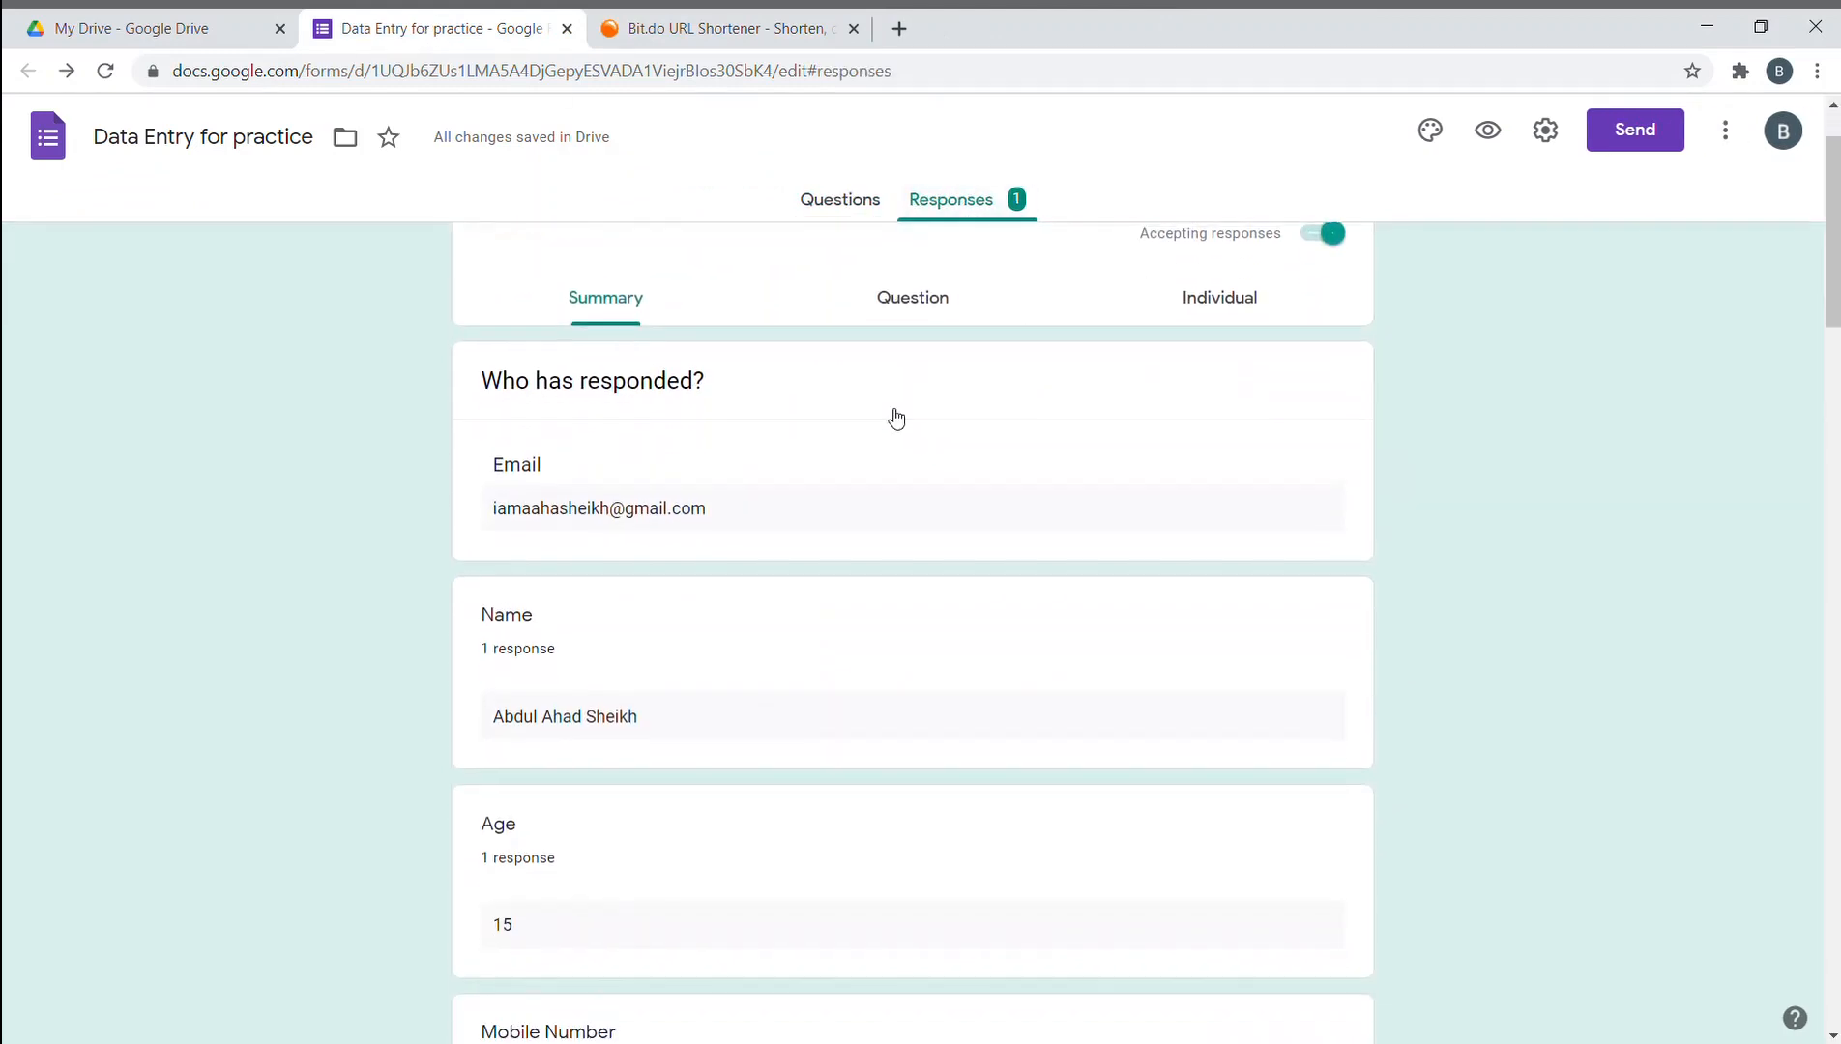
scroll(824, 356, "up", 1)
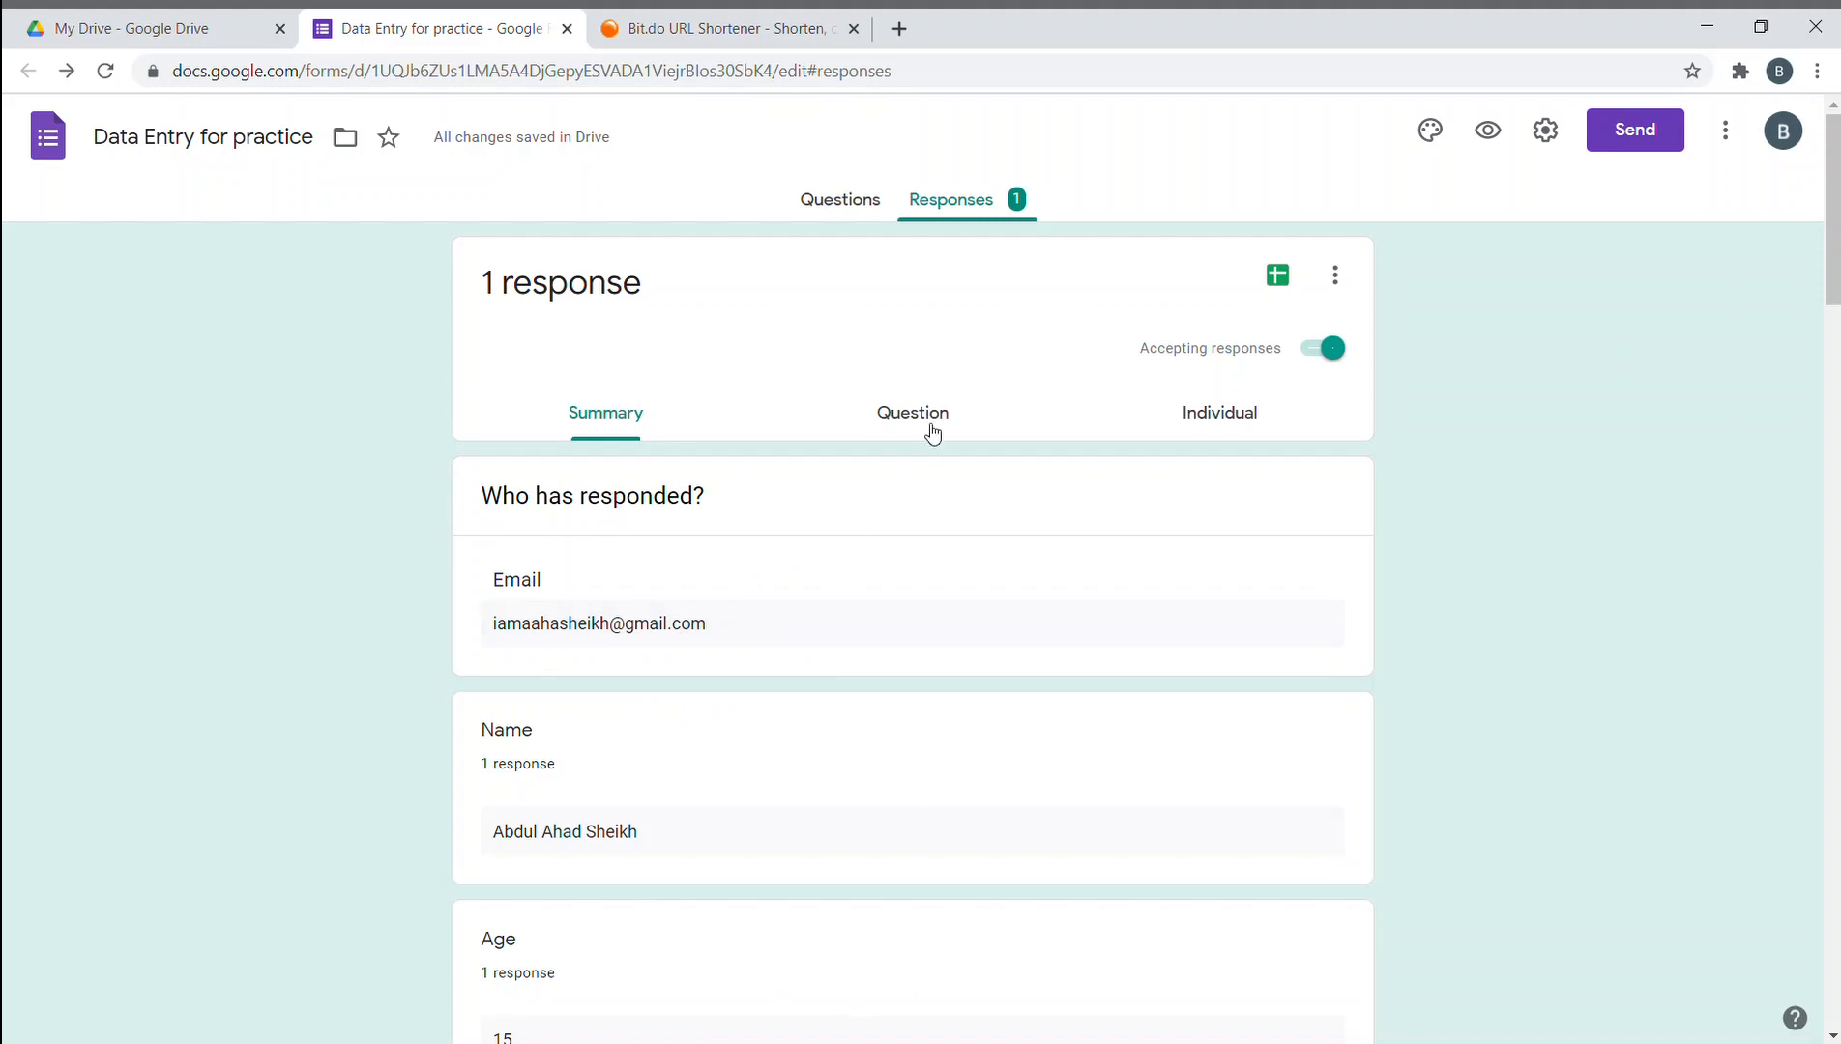
left_click(931, 434)
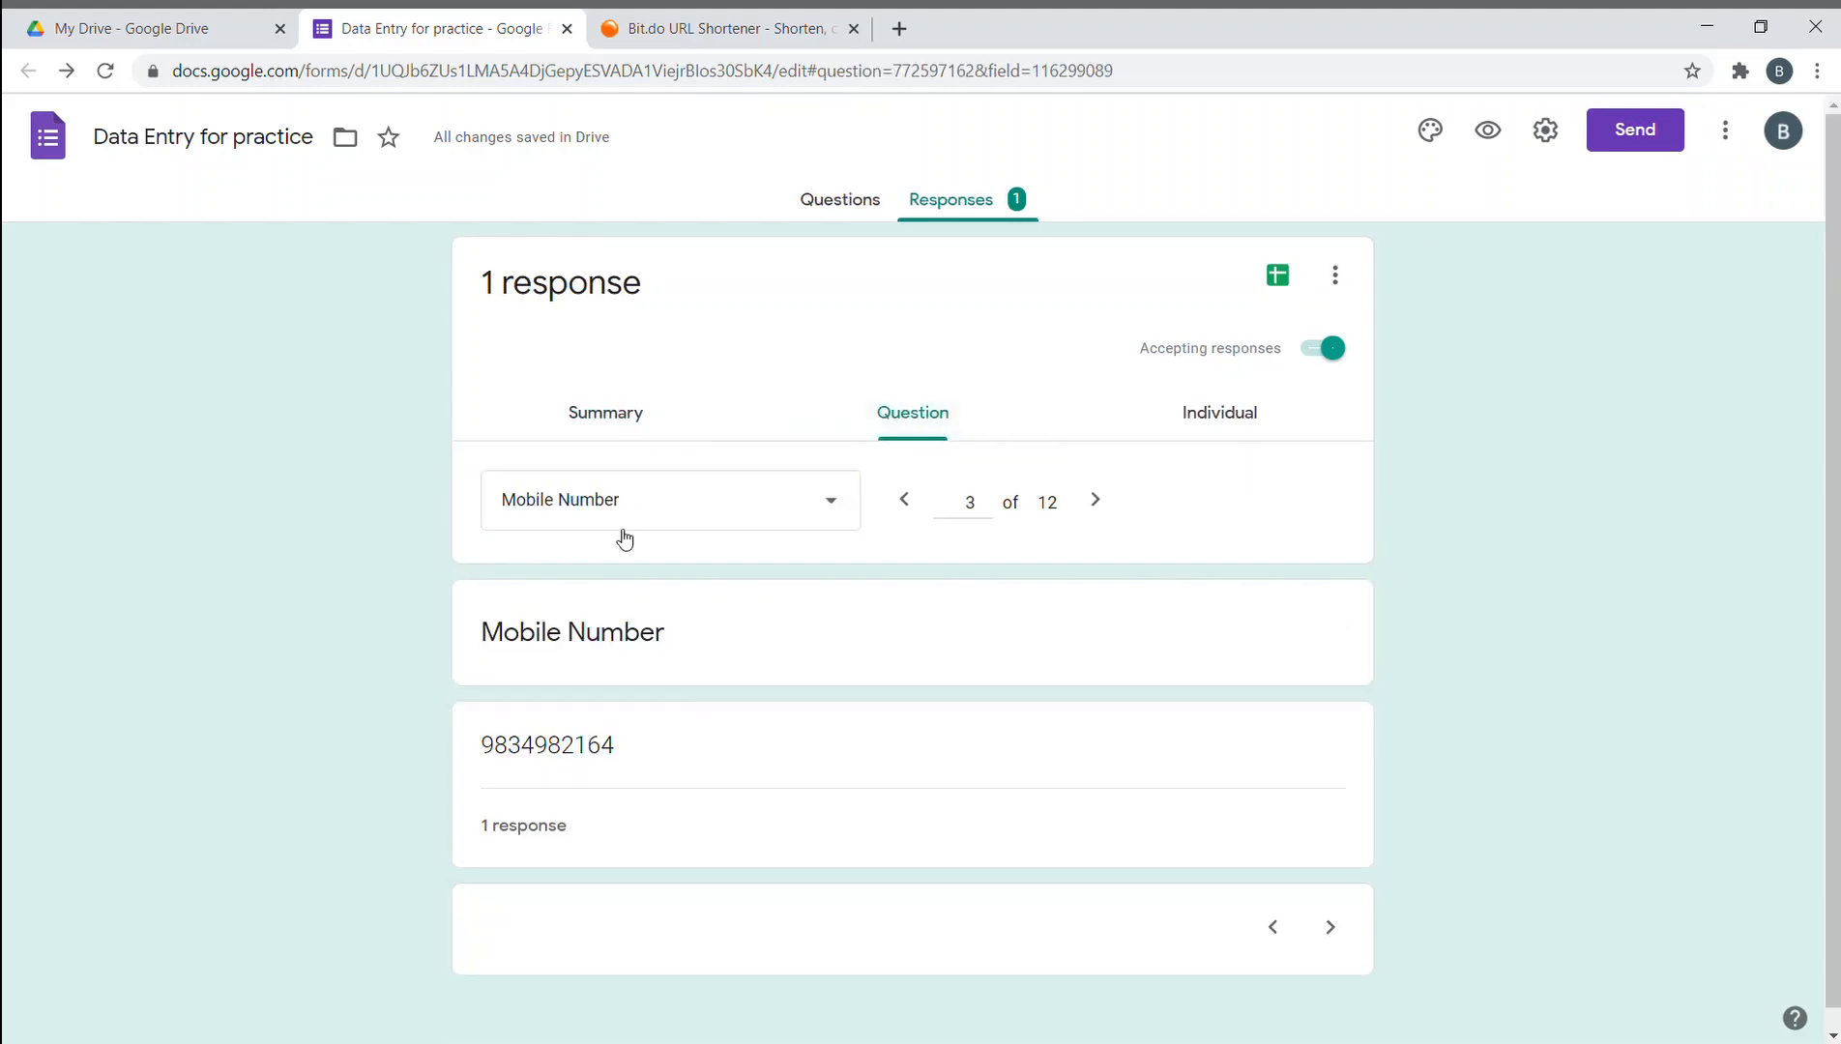
scroll(636, 676, "down", 1)
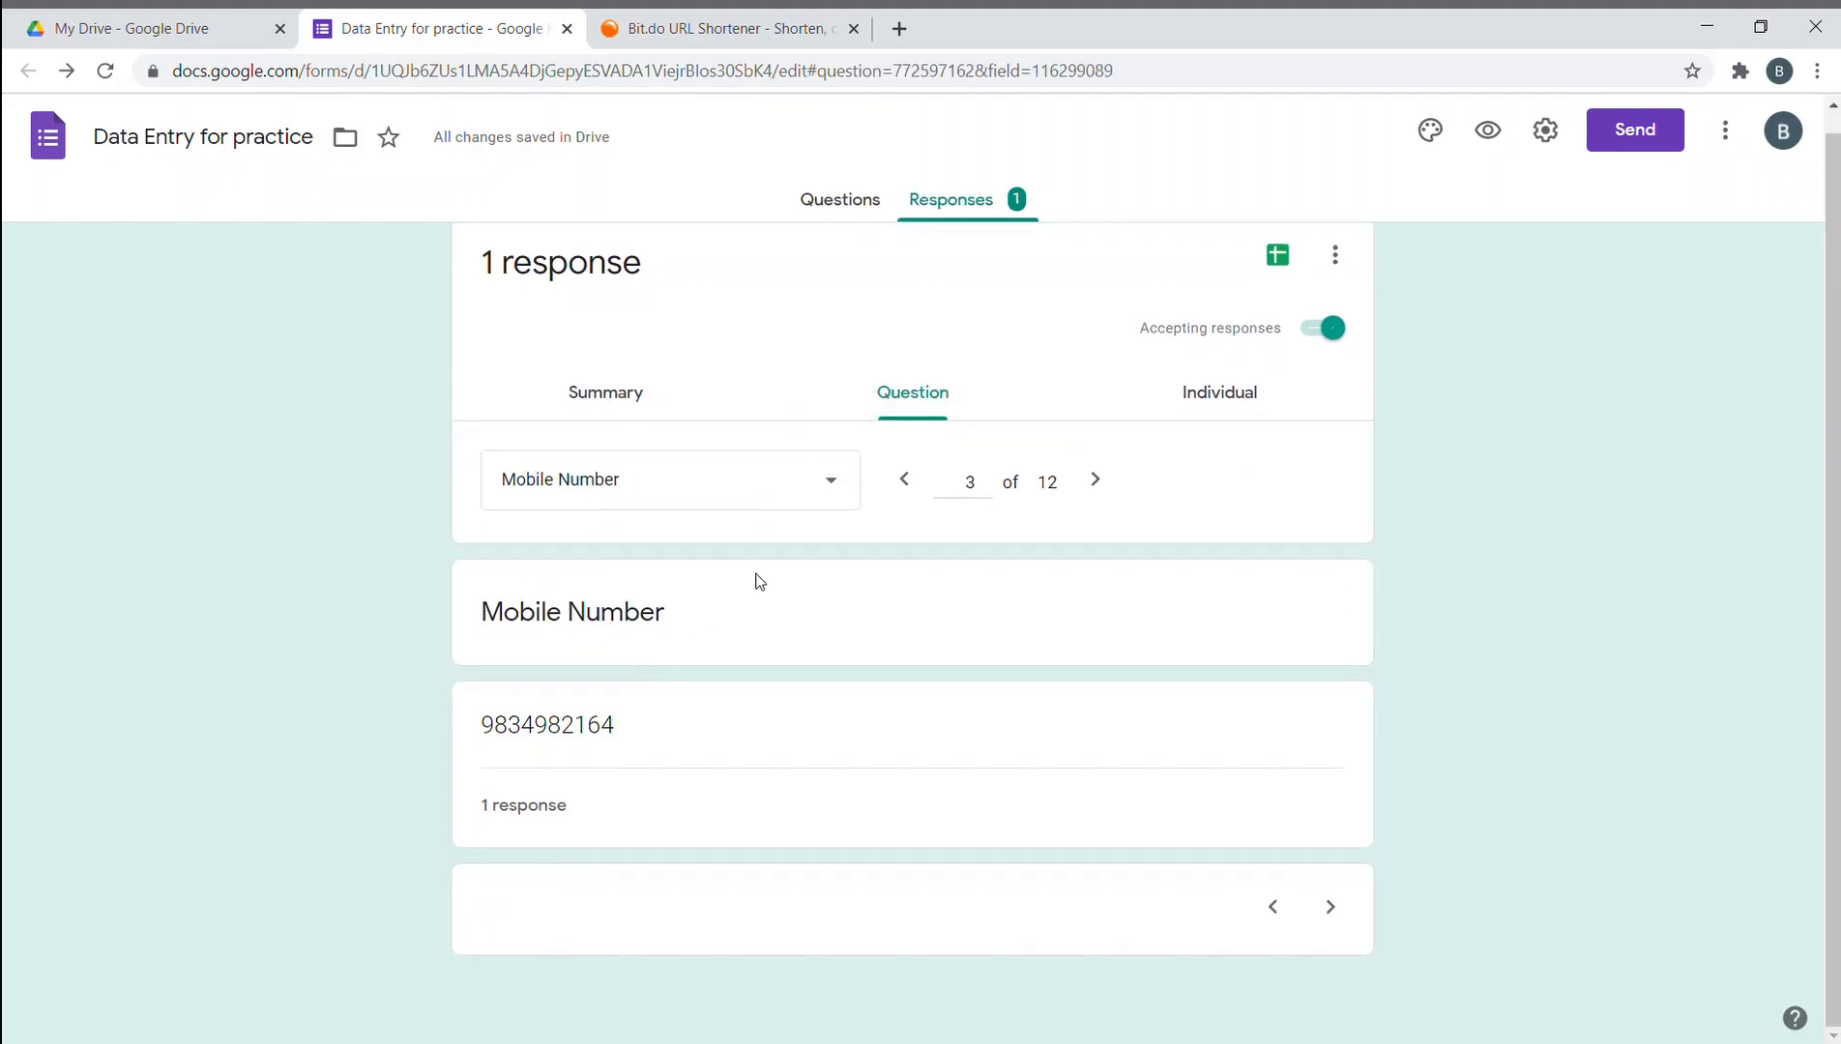
left_click(904, 489)
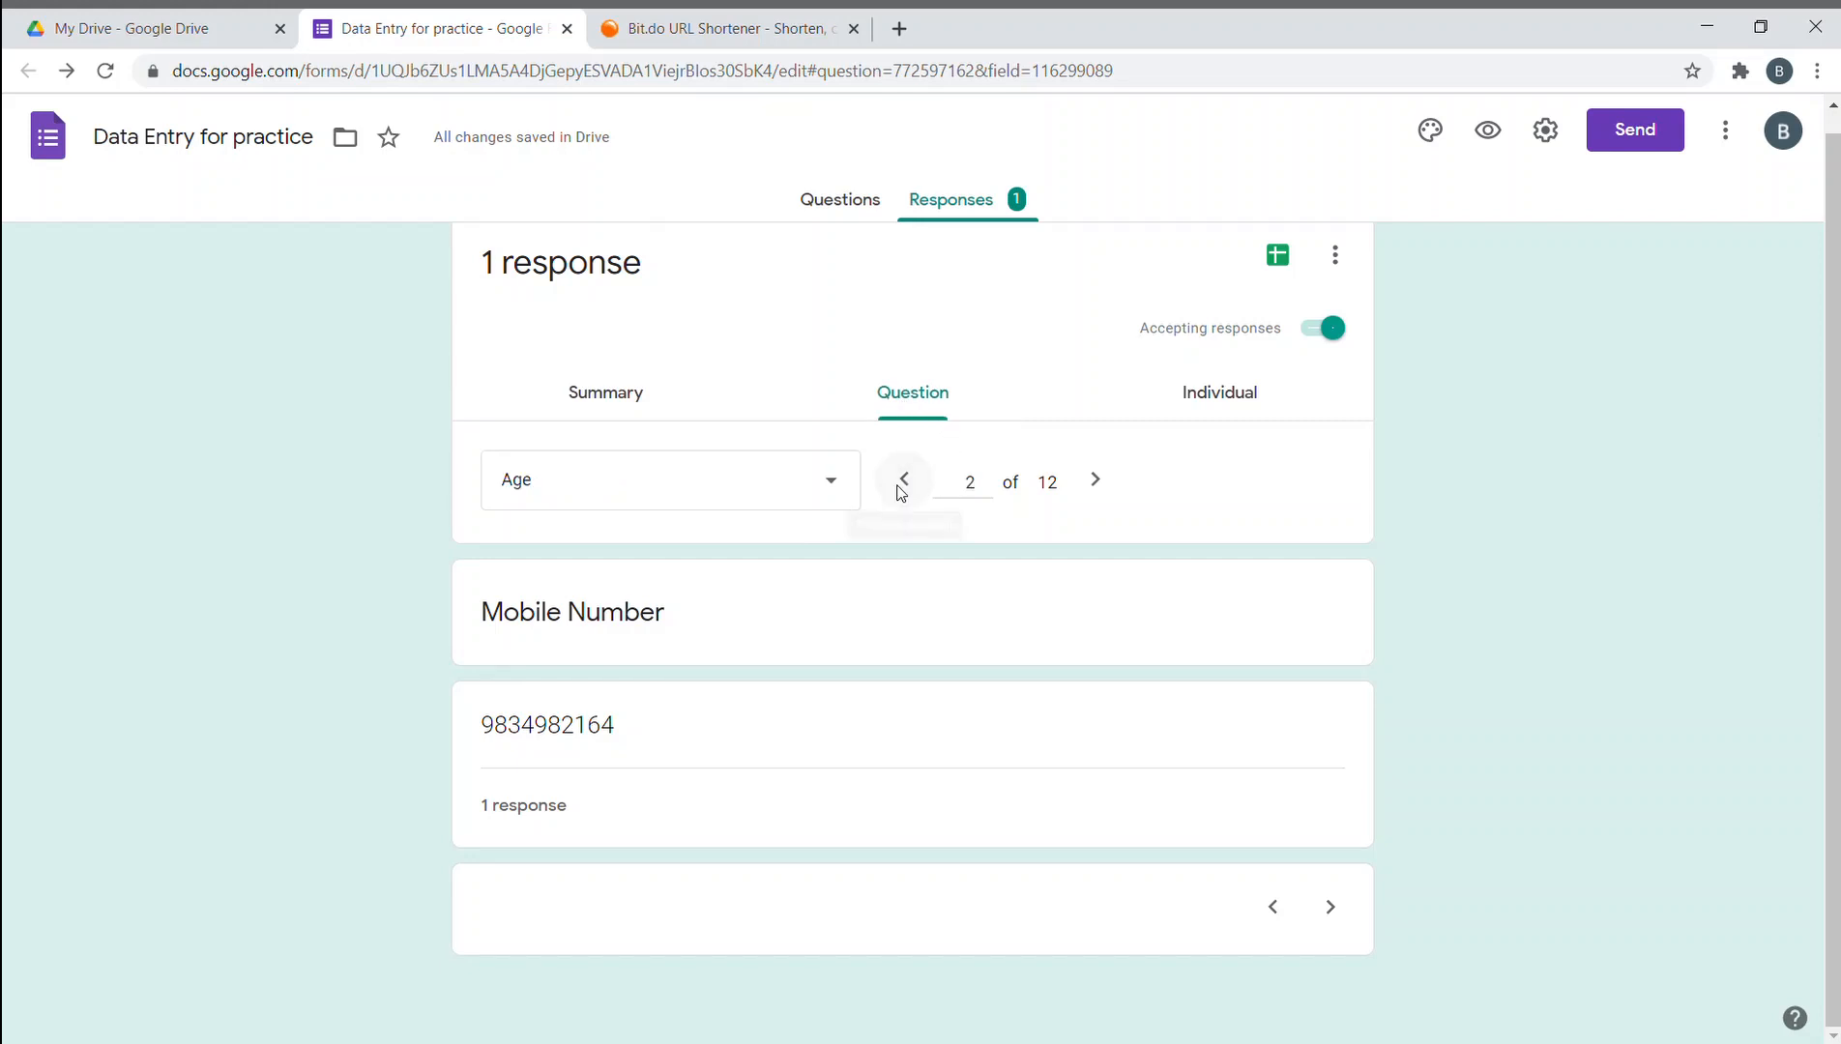
left_click(902, 488)
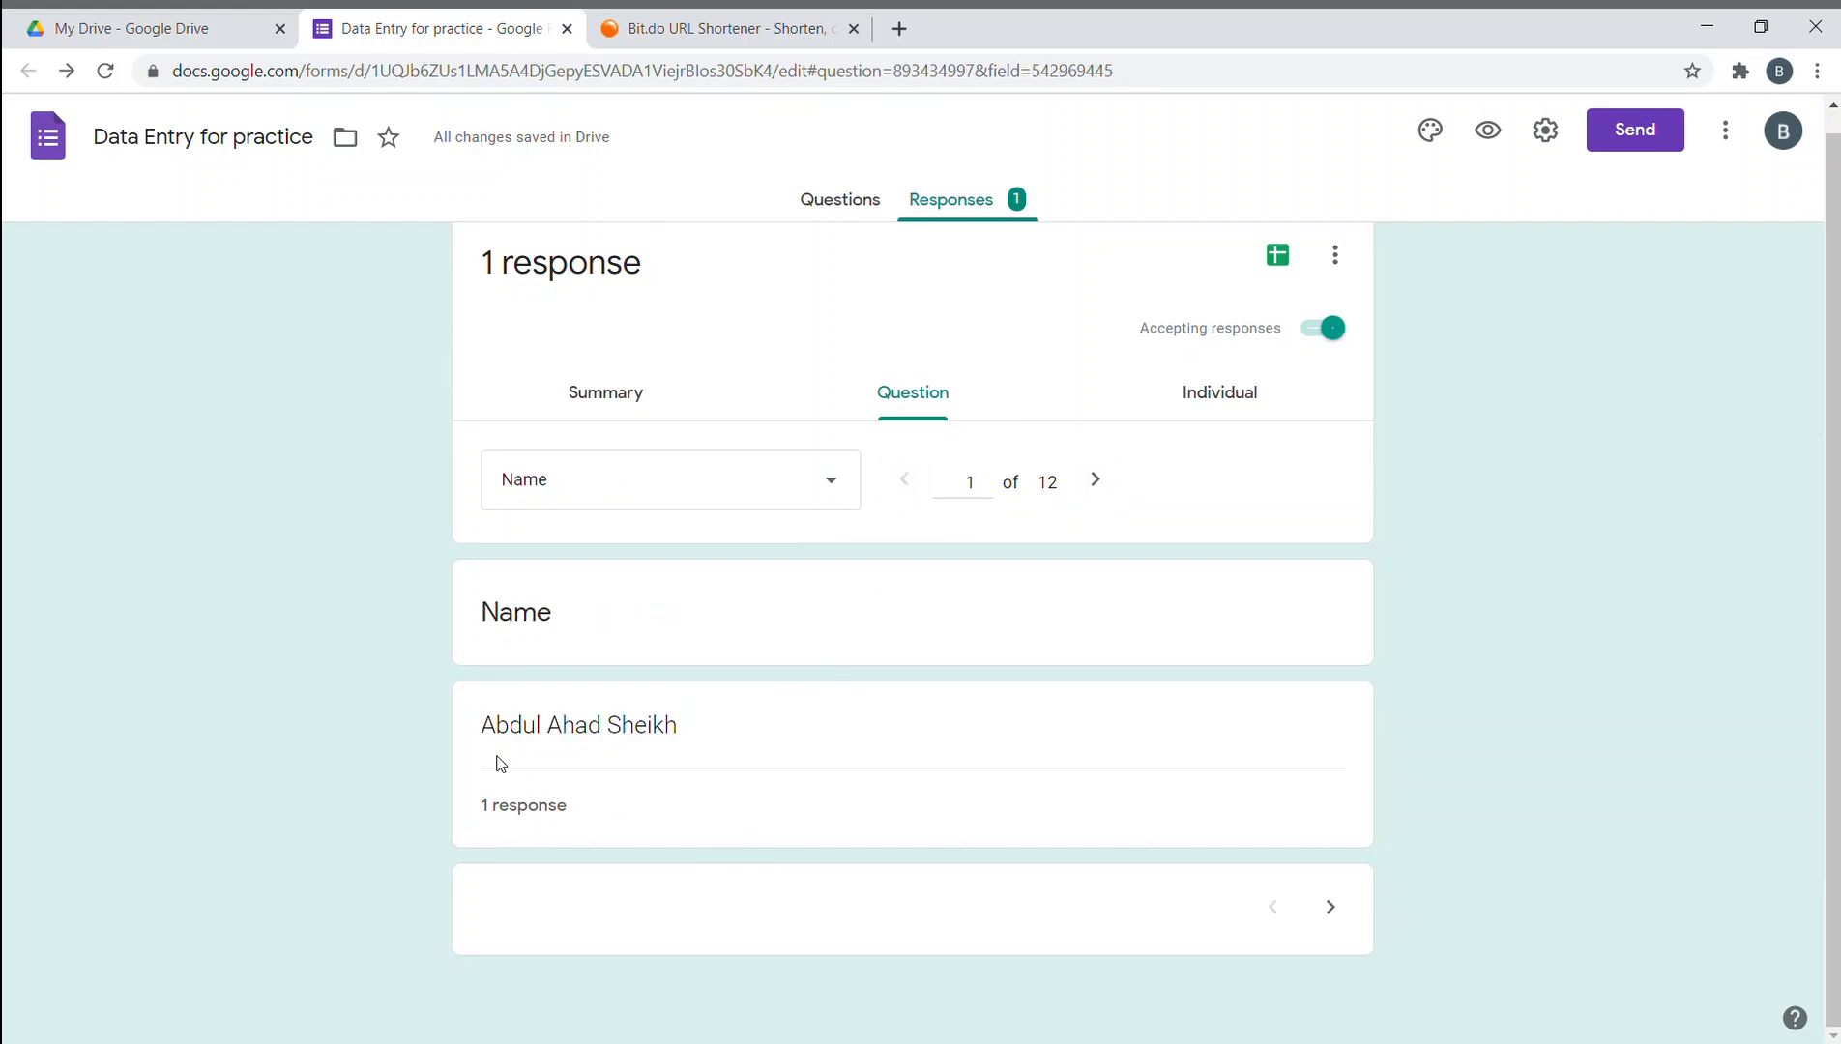
- View the single response as an individual submission, then return to the summary
left_click(1208, 411)
scroll(994, 559, "down", 2)
scroll(1121, 341, "up", 1)
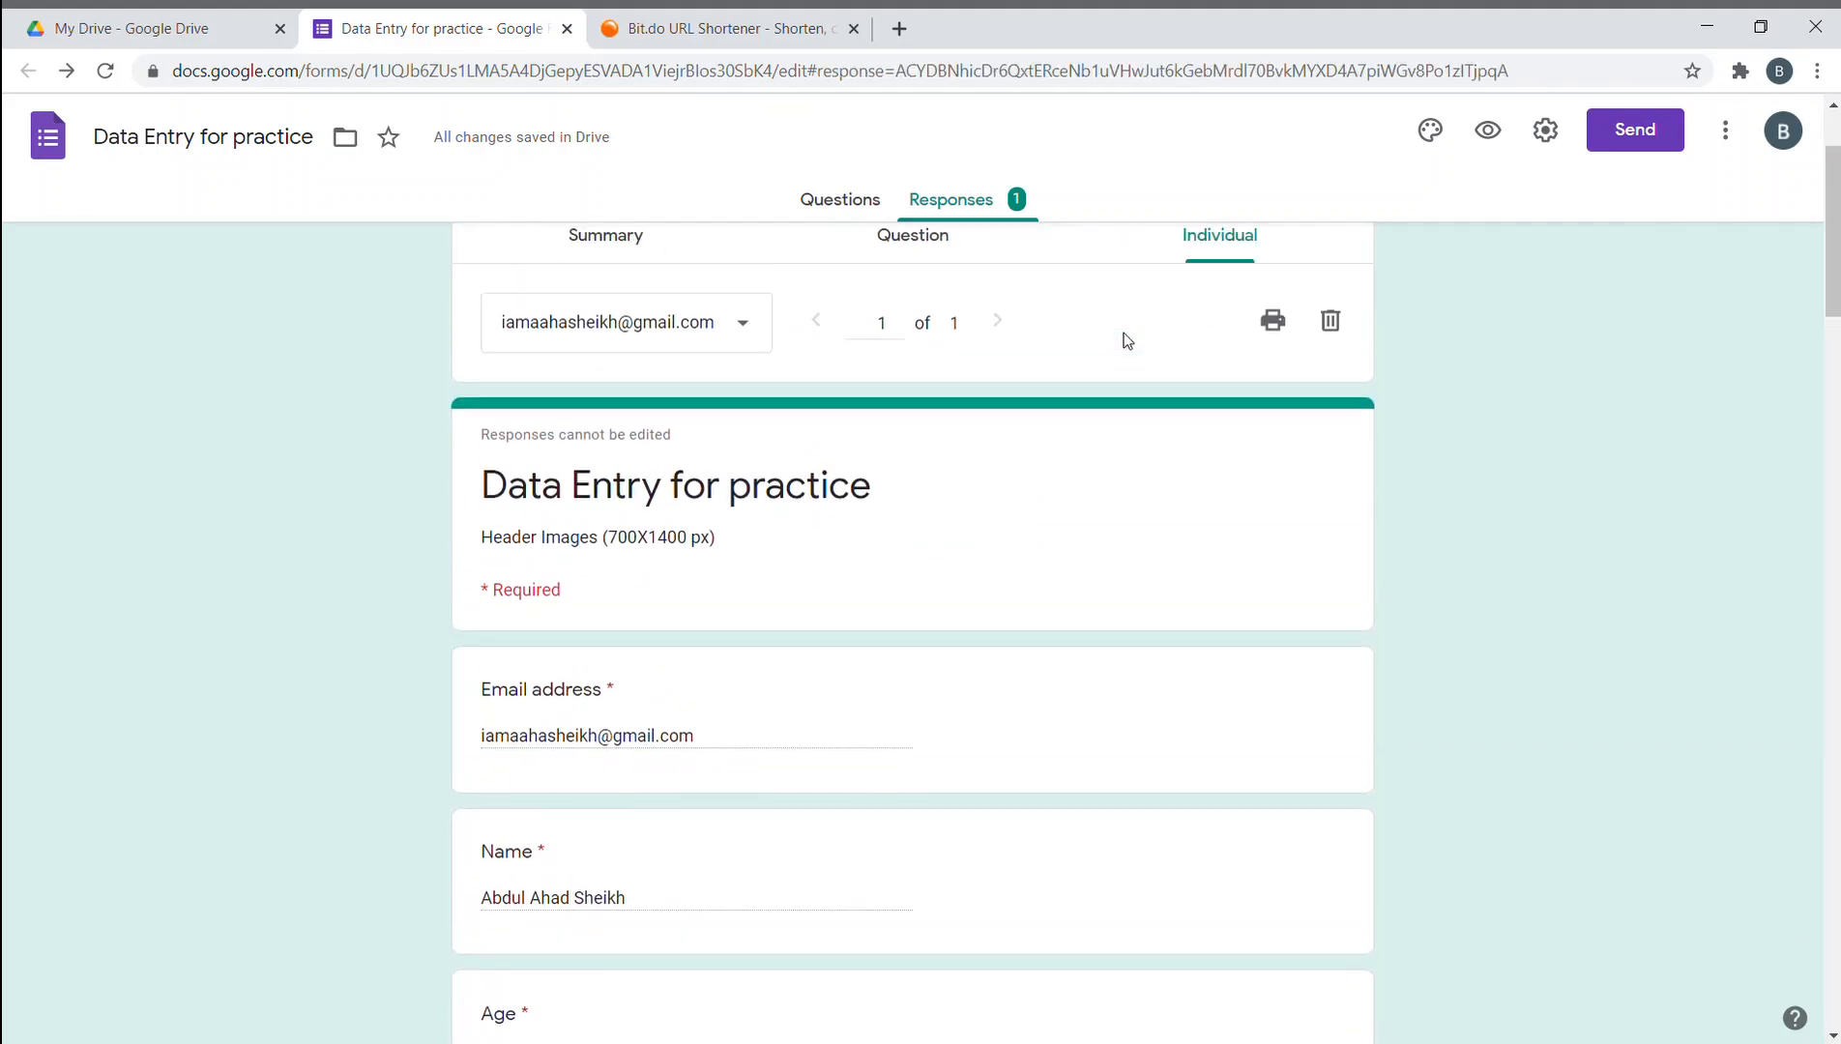
scroll(468, 696, "down", 7)
scroll(470, 688, "down", 8)
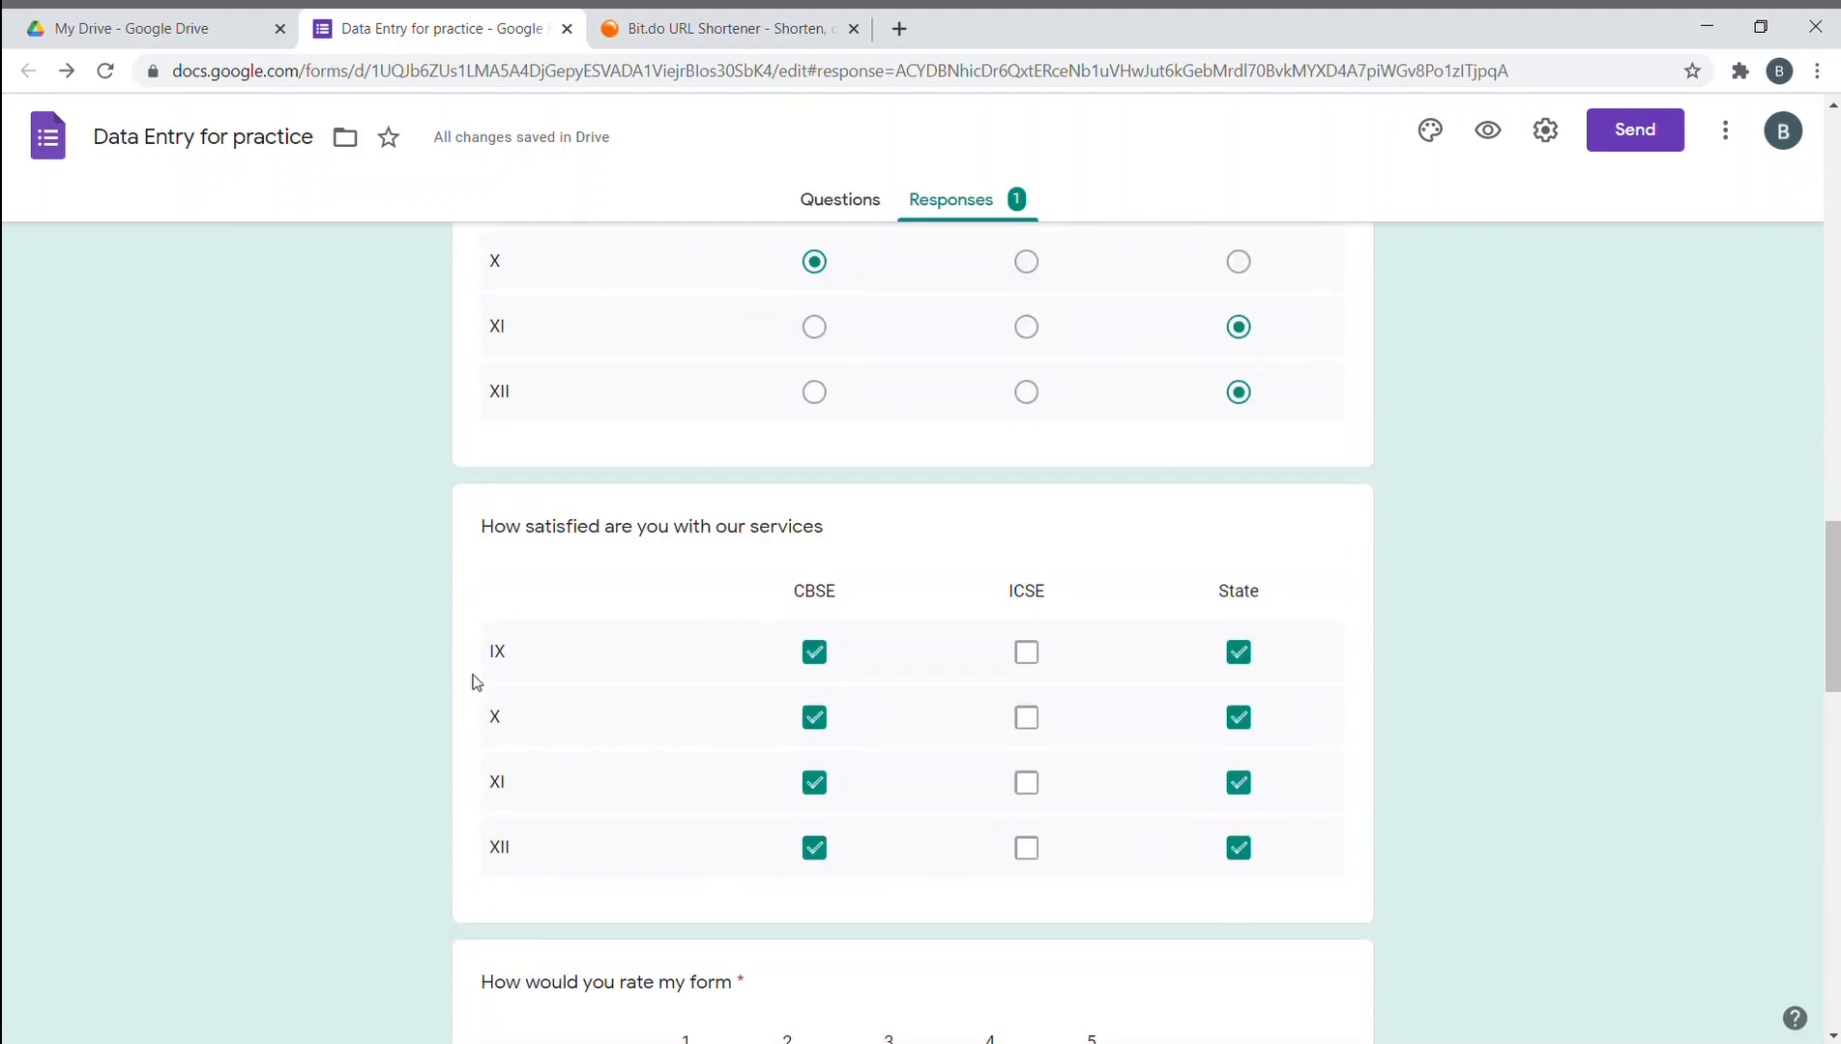
scroll(533, 682, "up", 12)
scroll(606, 676, "up", 5)
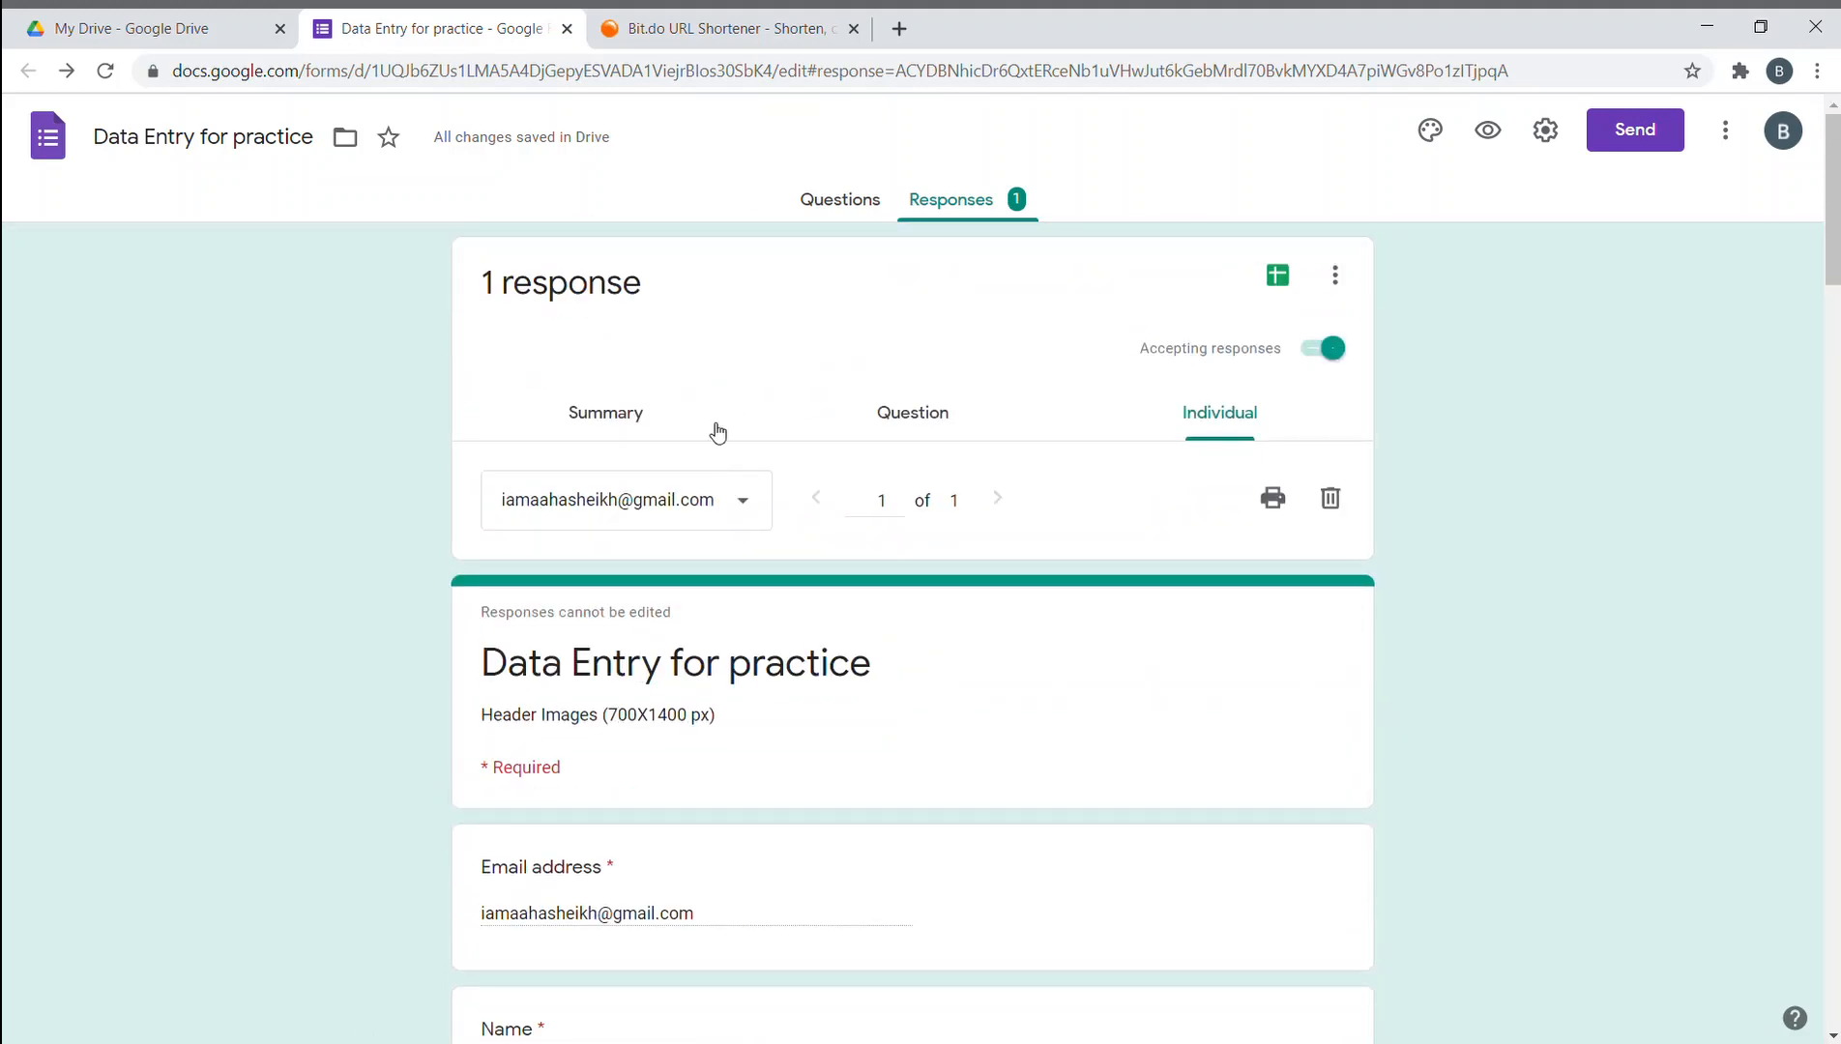
left_click(638, 418)
- Review the satisfaction grid charts, then open a fresh blank browser tab
scroll(984, 404, "down", 2)
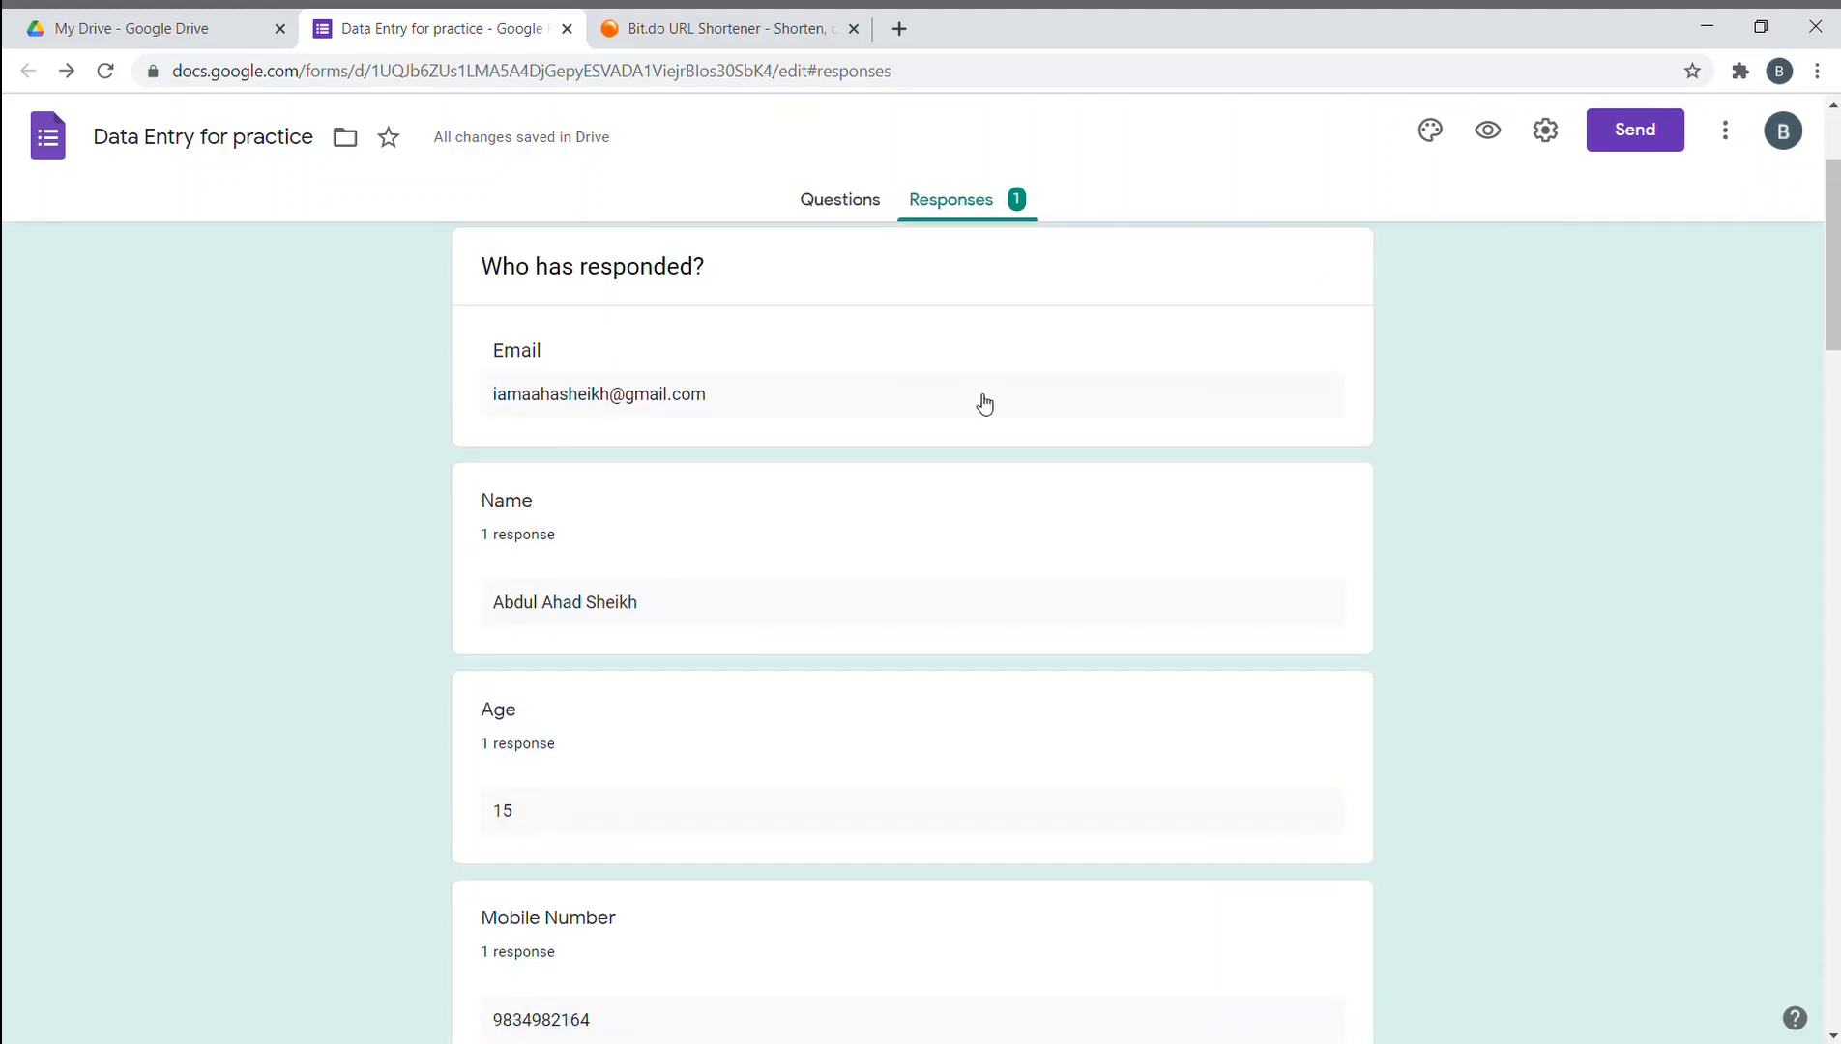
scroll(813, 533, "down", 1)
scroll(700, 466, "up", 1)
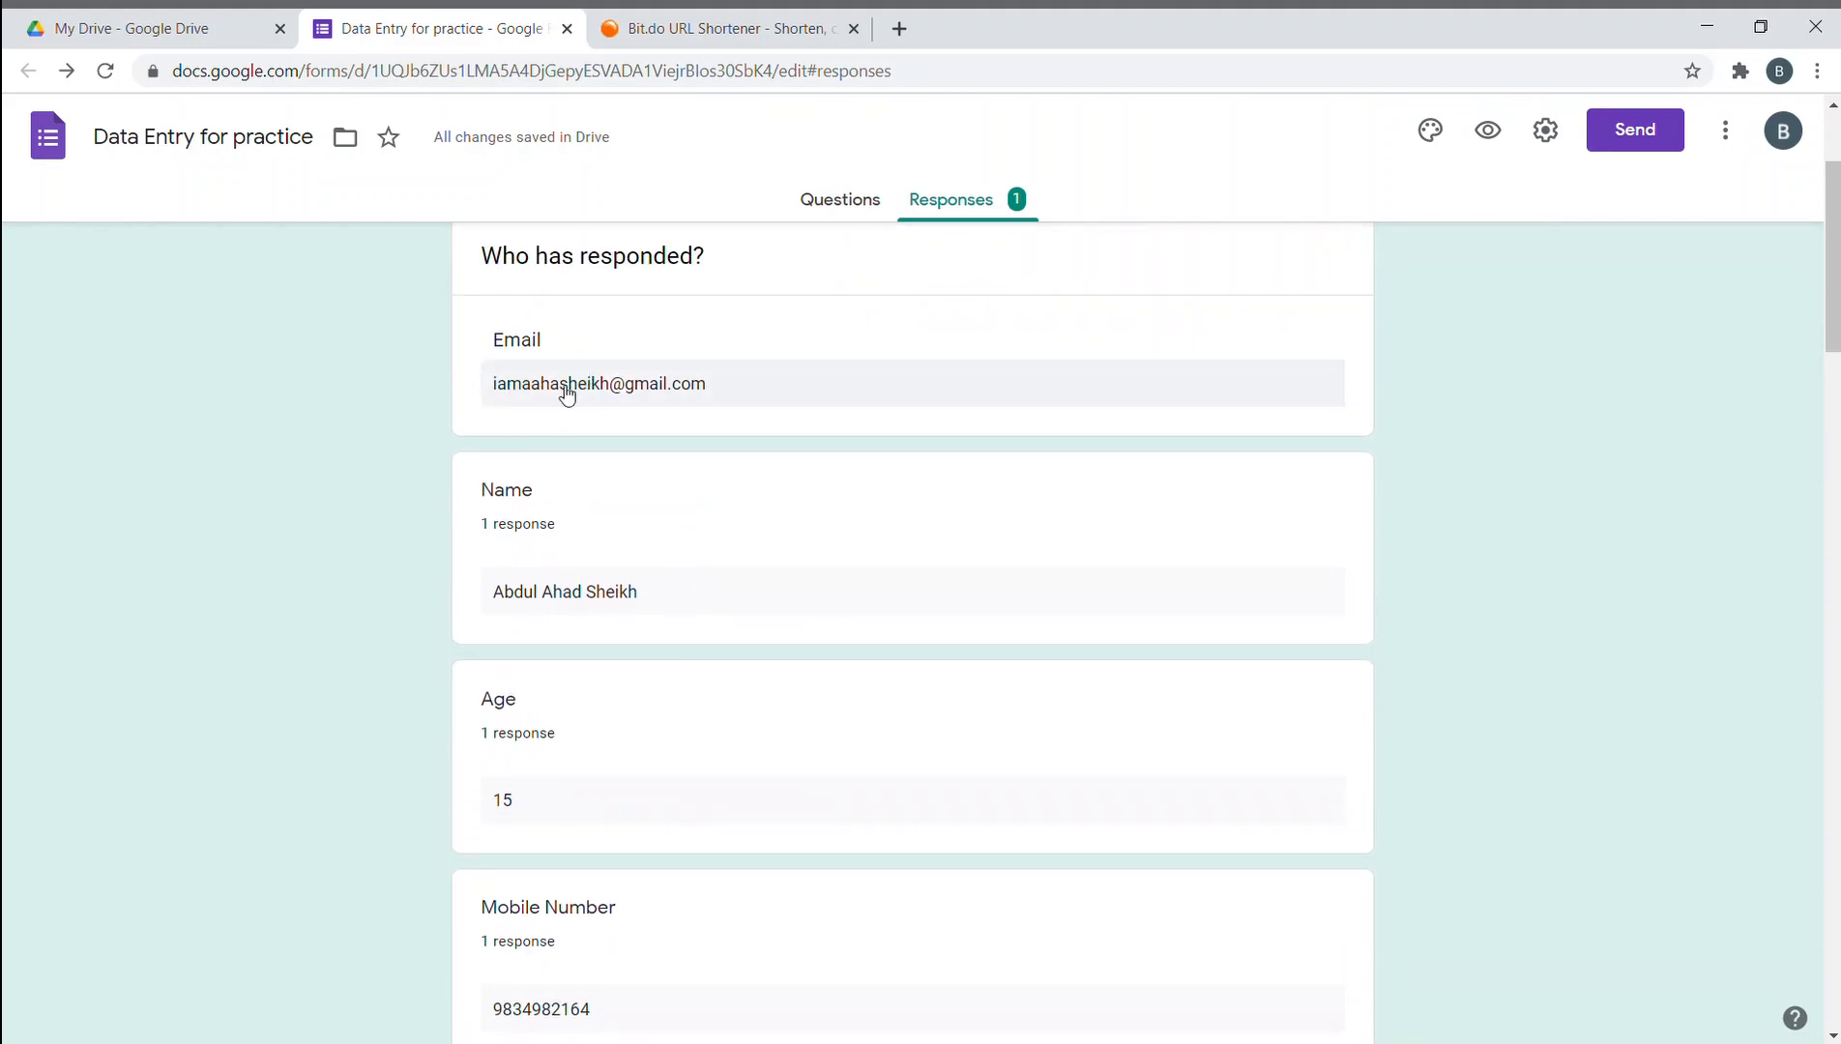
scroll(874, 410, "down", 1)
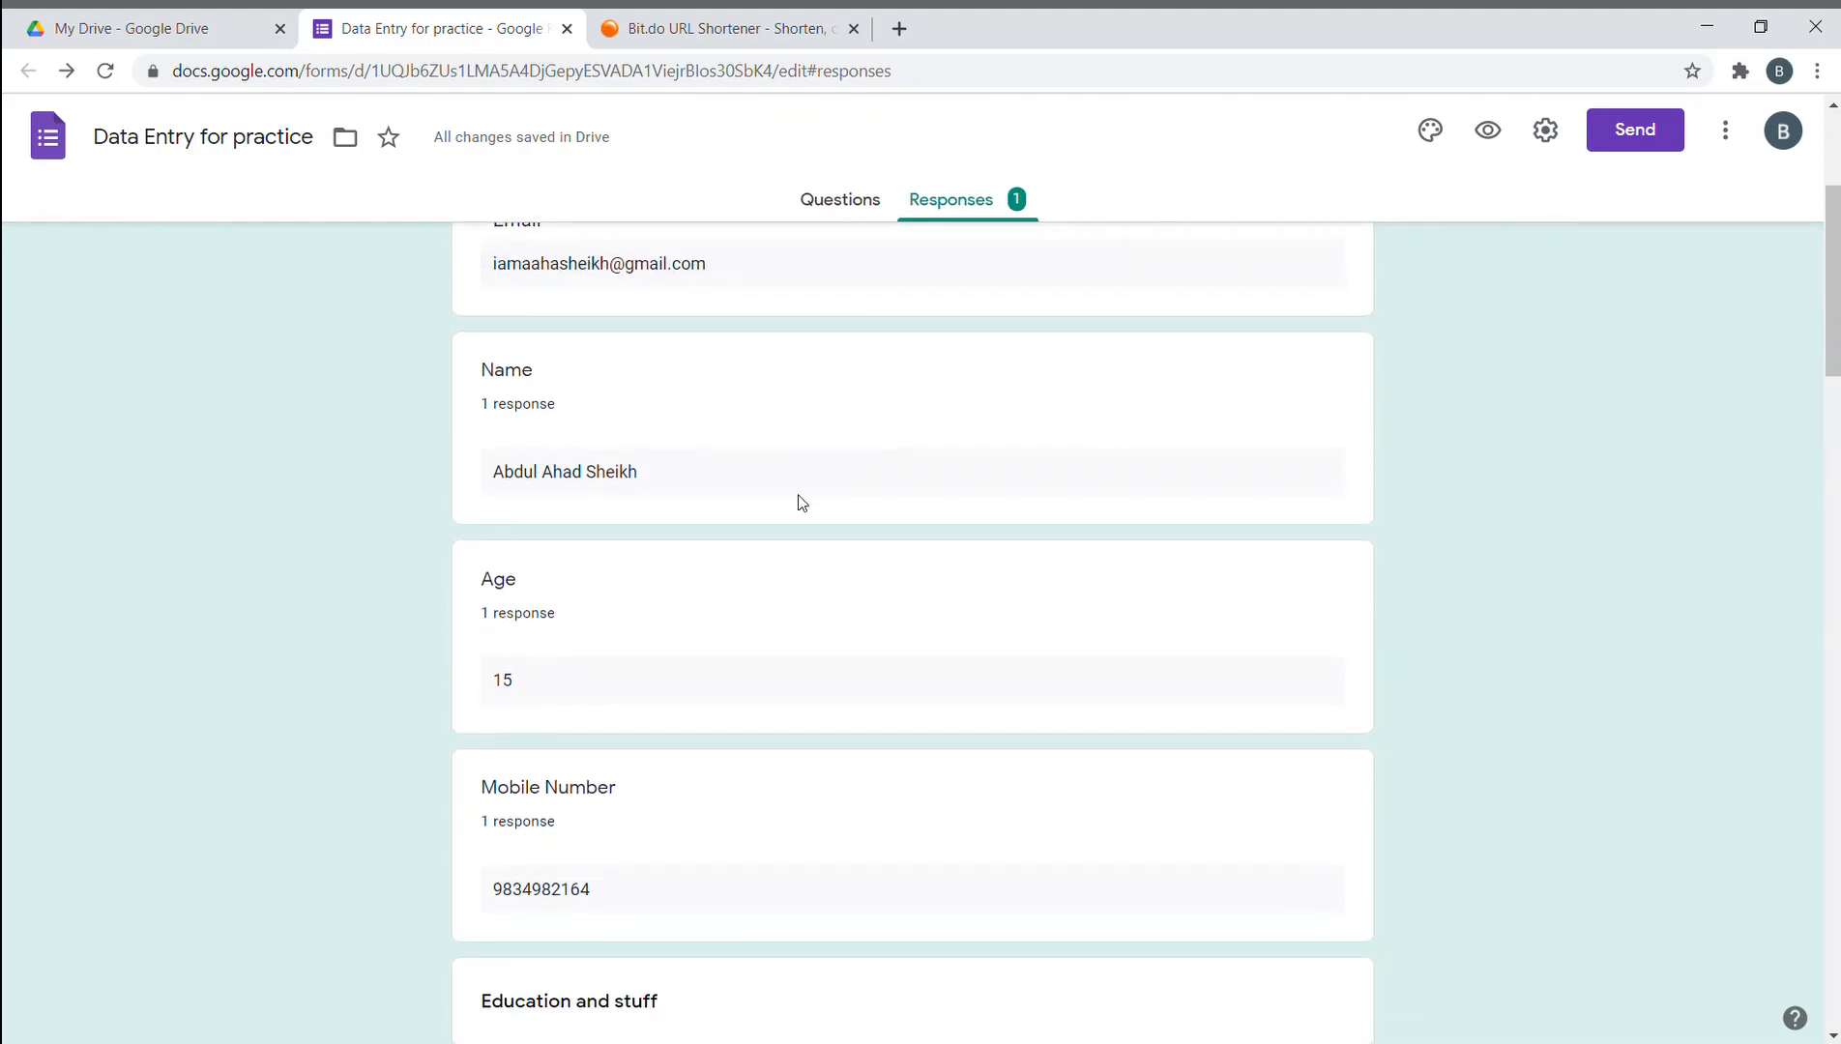
scroll(800, 500, "down", 3)
scroll(628, 484, "down", 4)
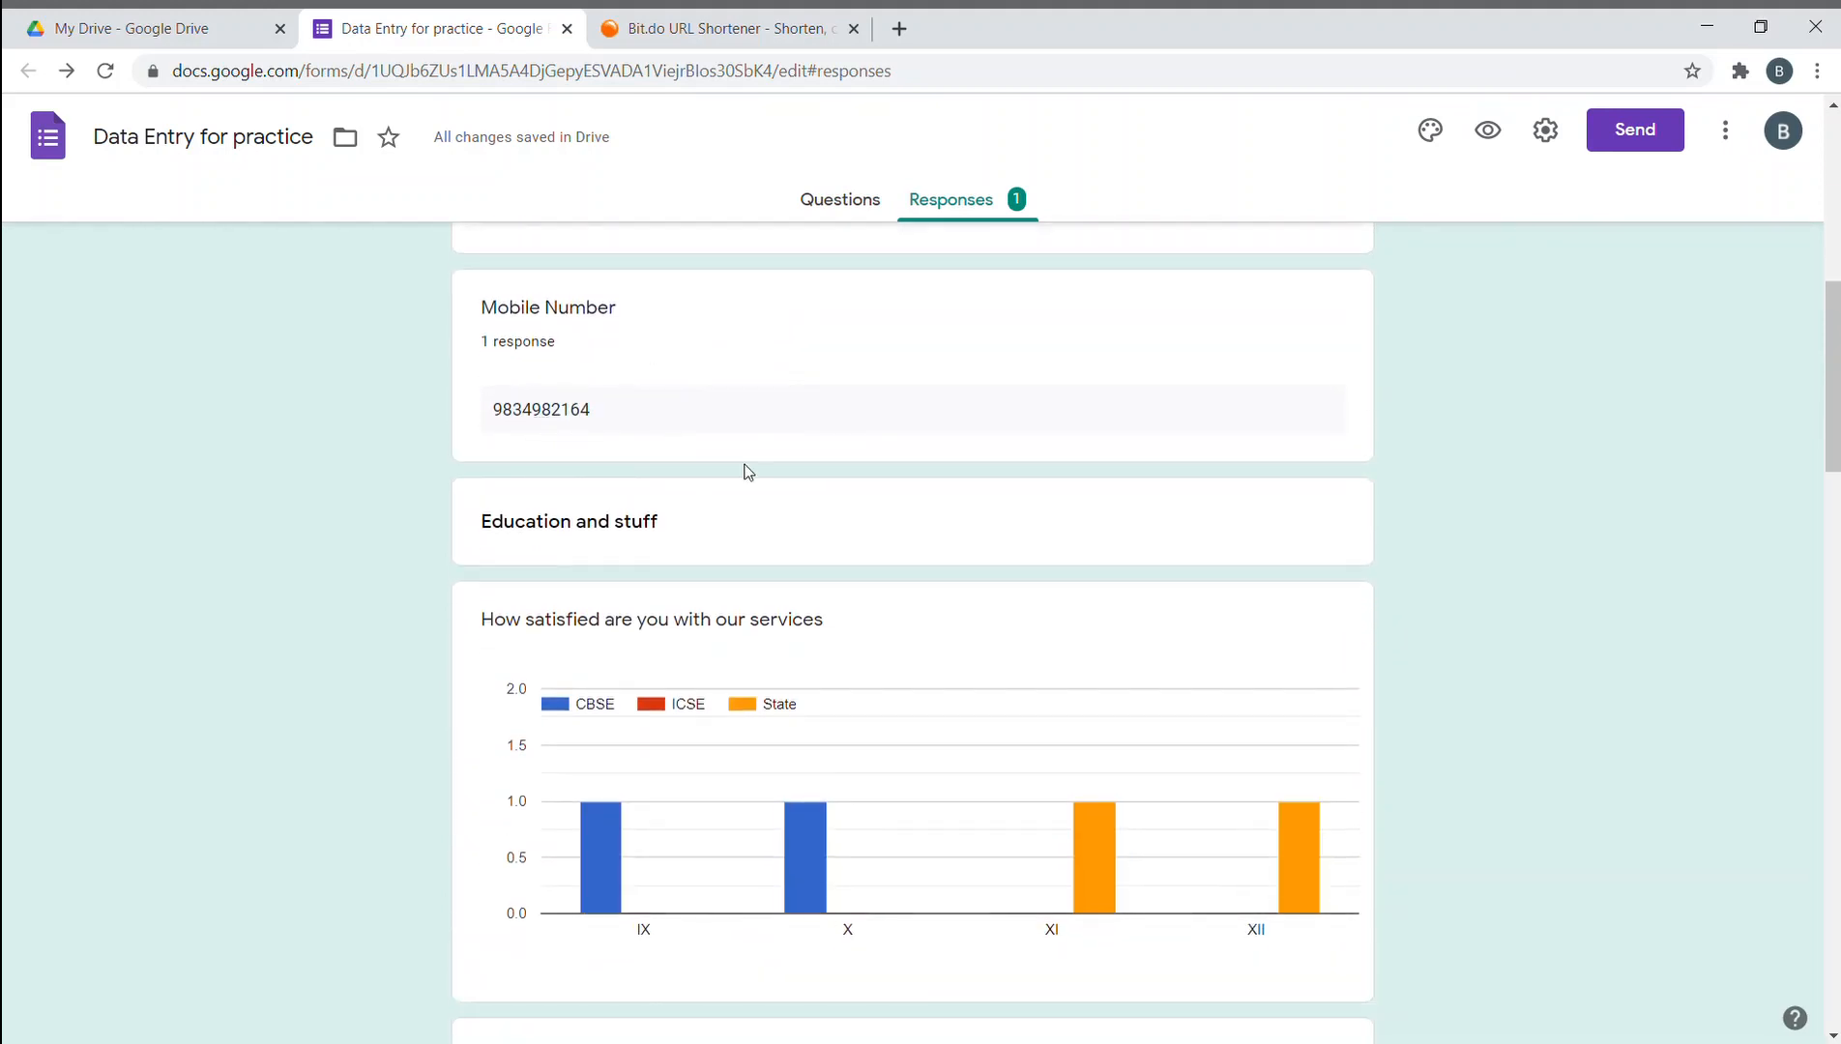
scroll(648, 427, "up", 1)
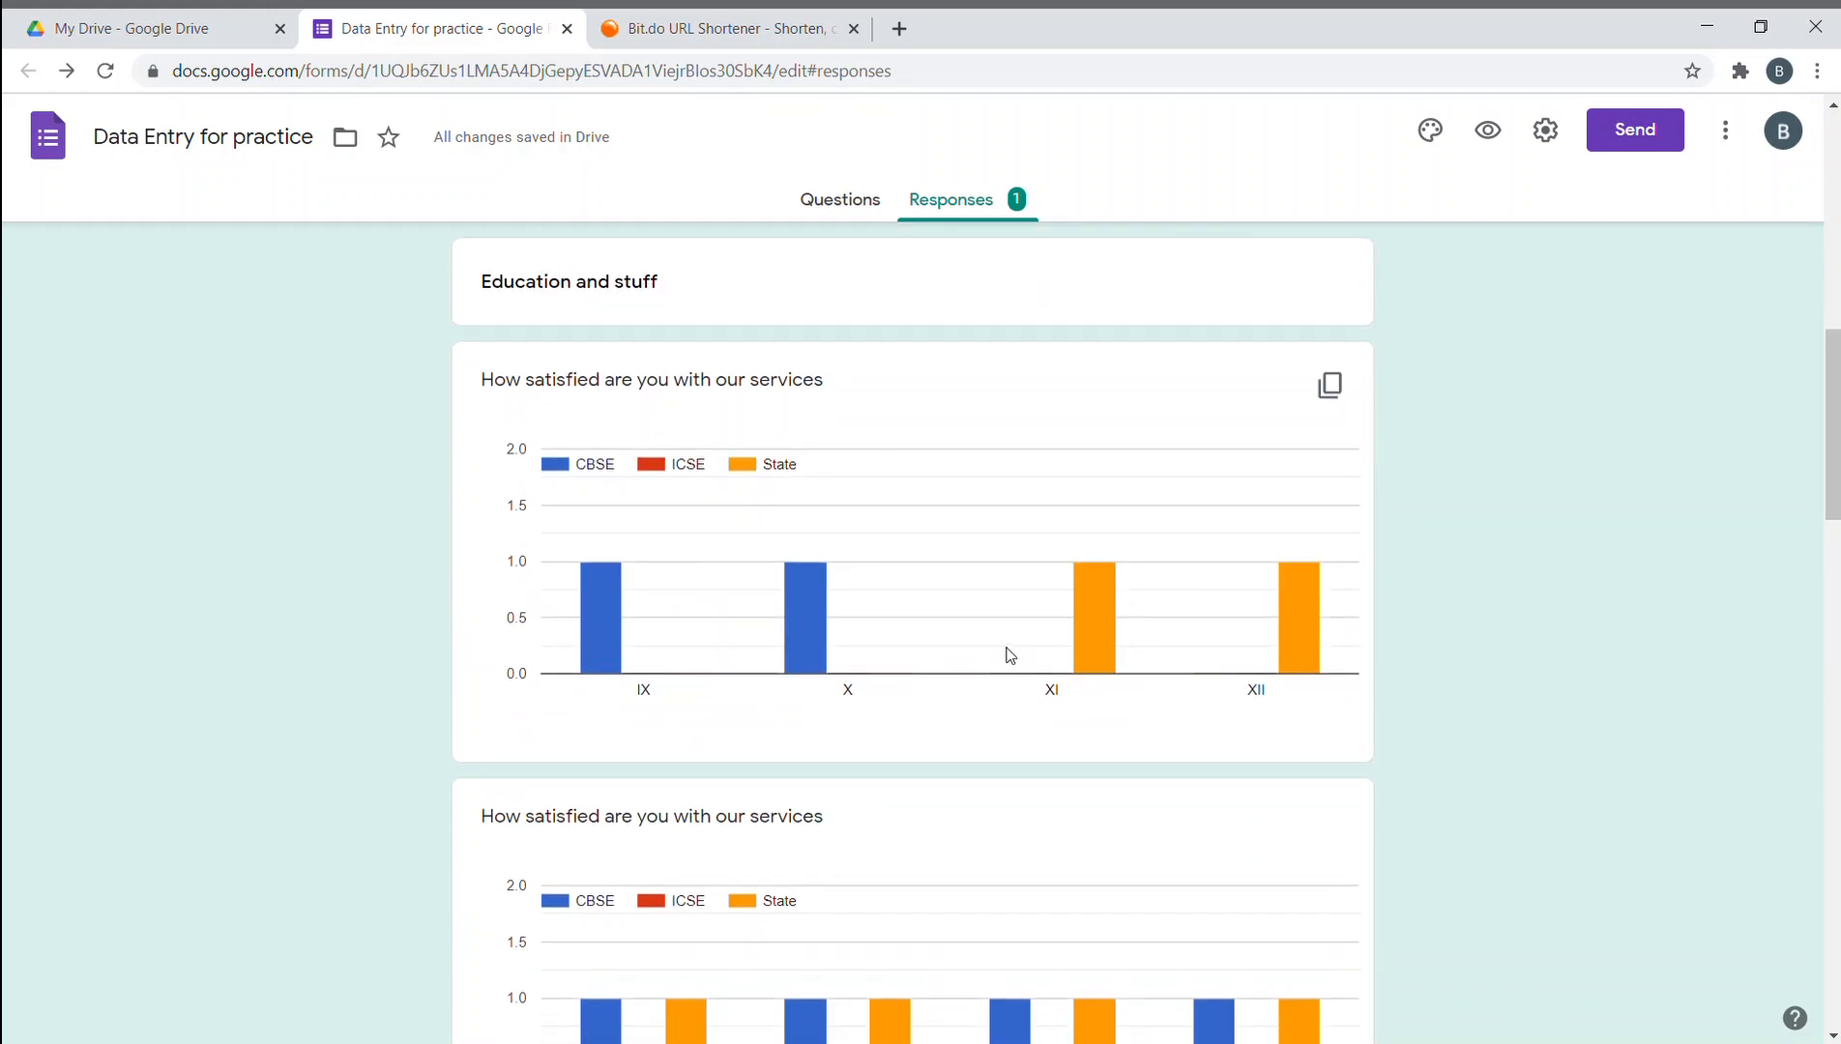
scroll(1005, 654, "up", 6)
scroll(1002, 650, "down", 11)
scroll(1001, 654, "up", 4)
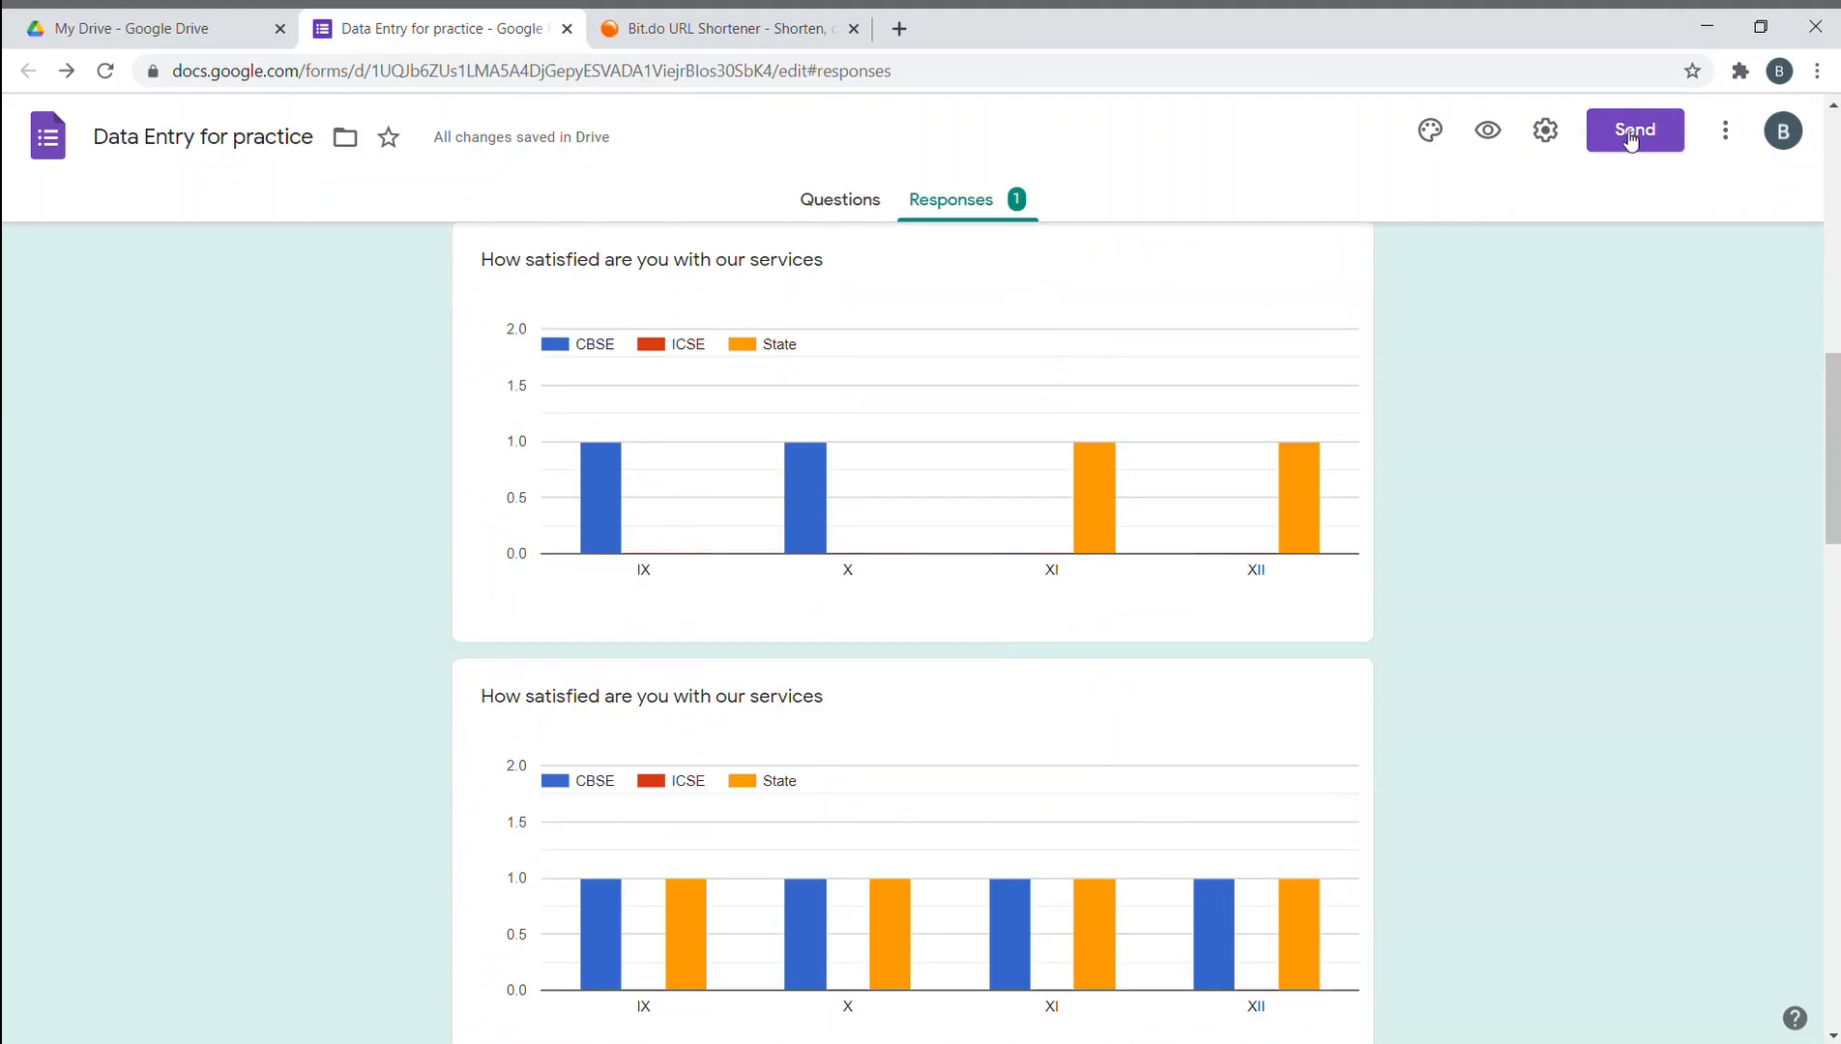
left_click(899, 28)
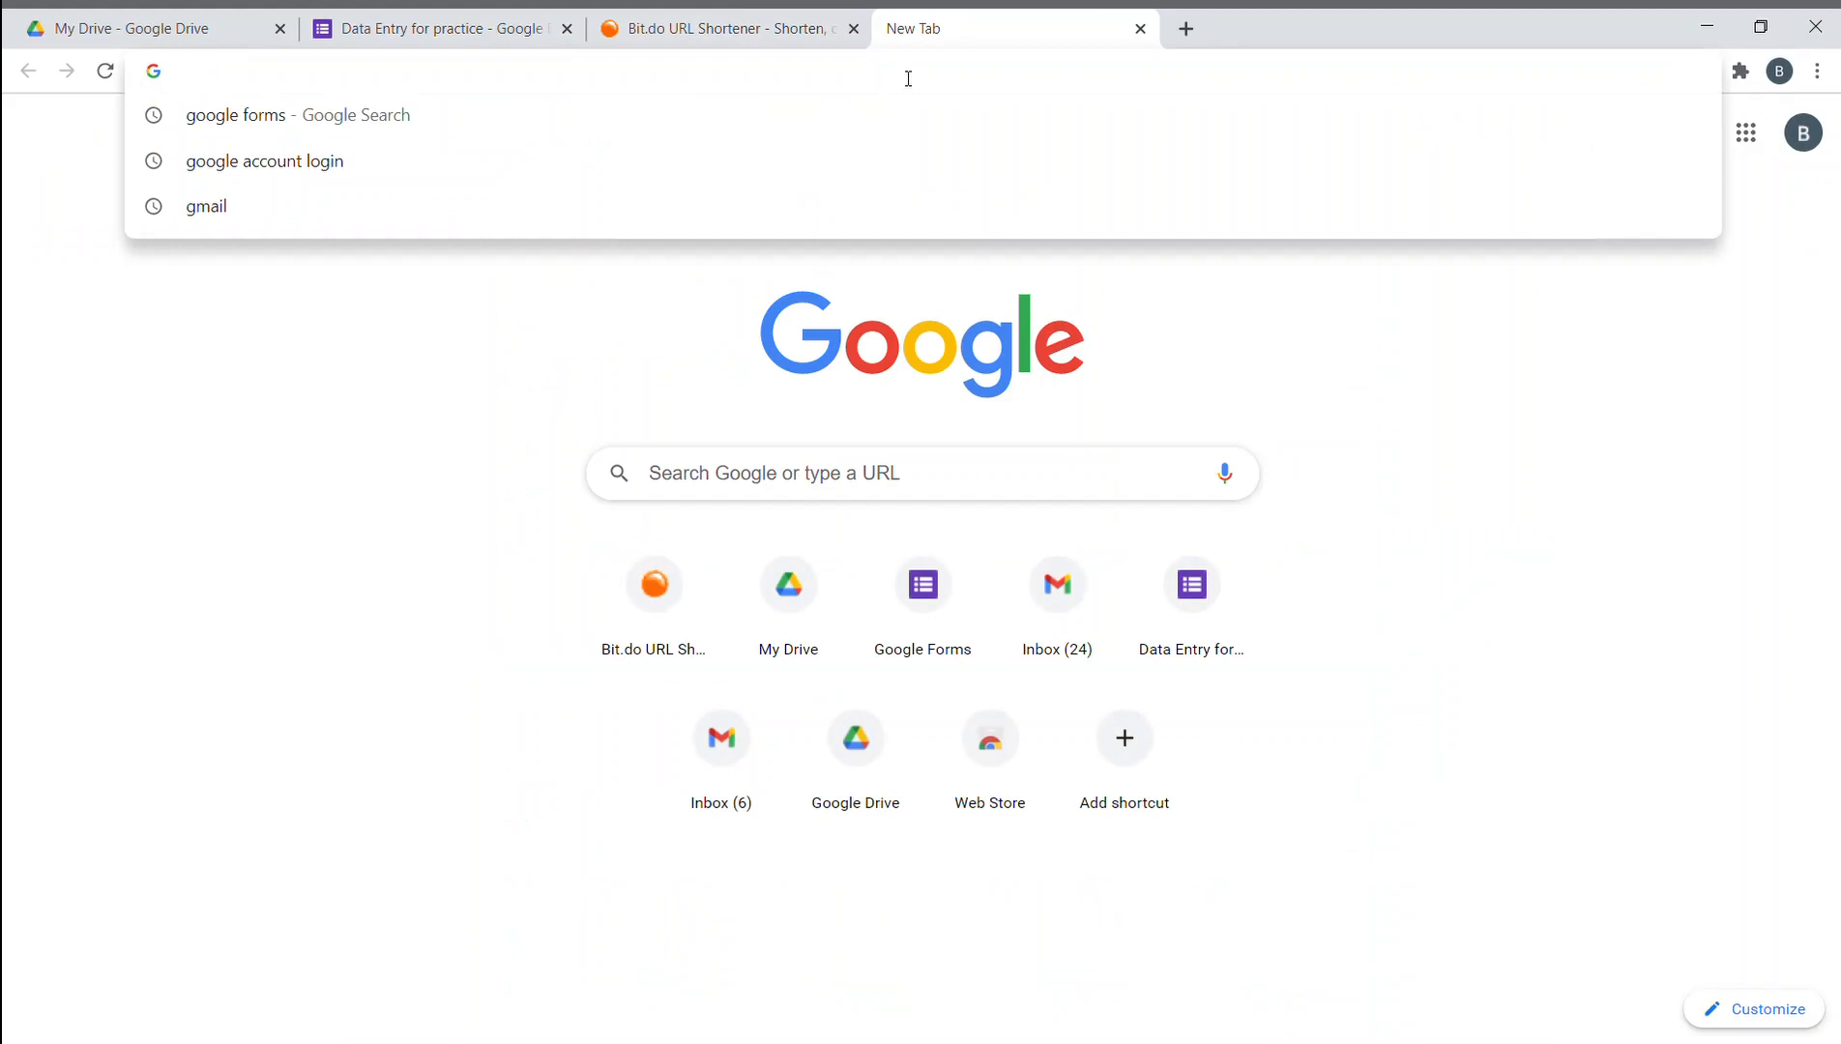
- Open the Data Entry for practice form through the bit.do/ahadform short link
type("dit")
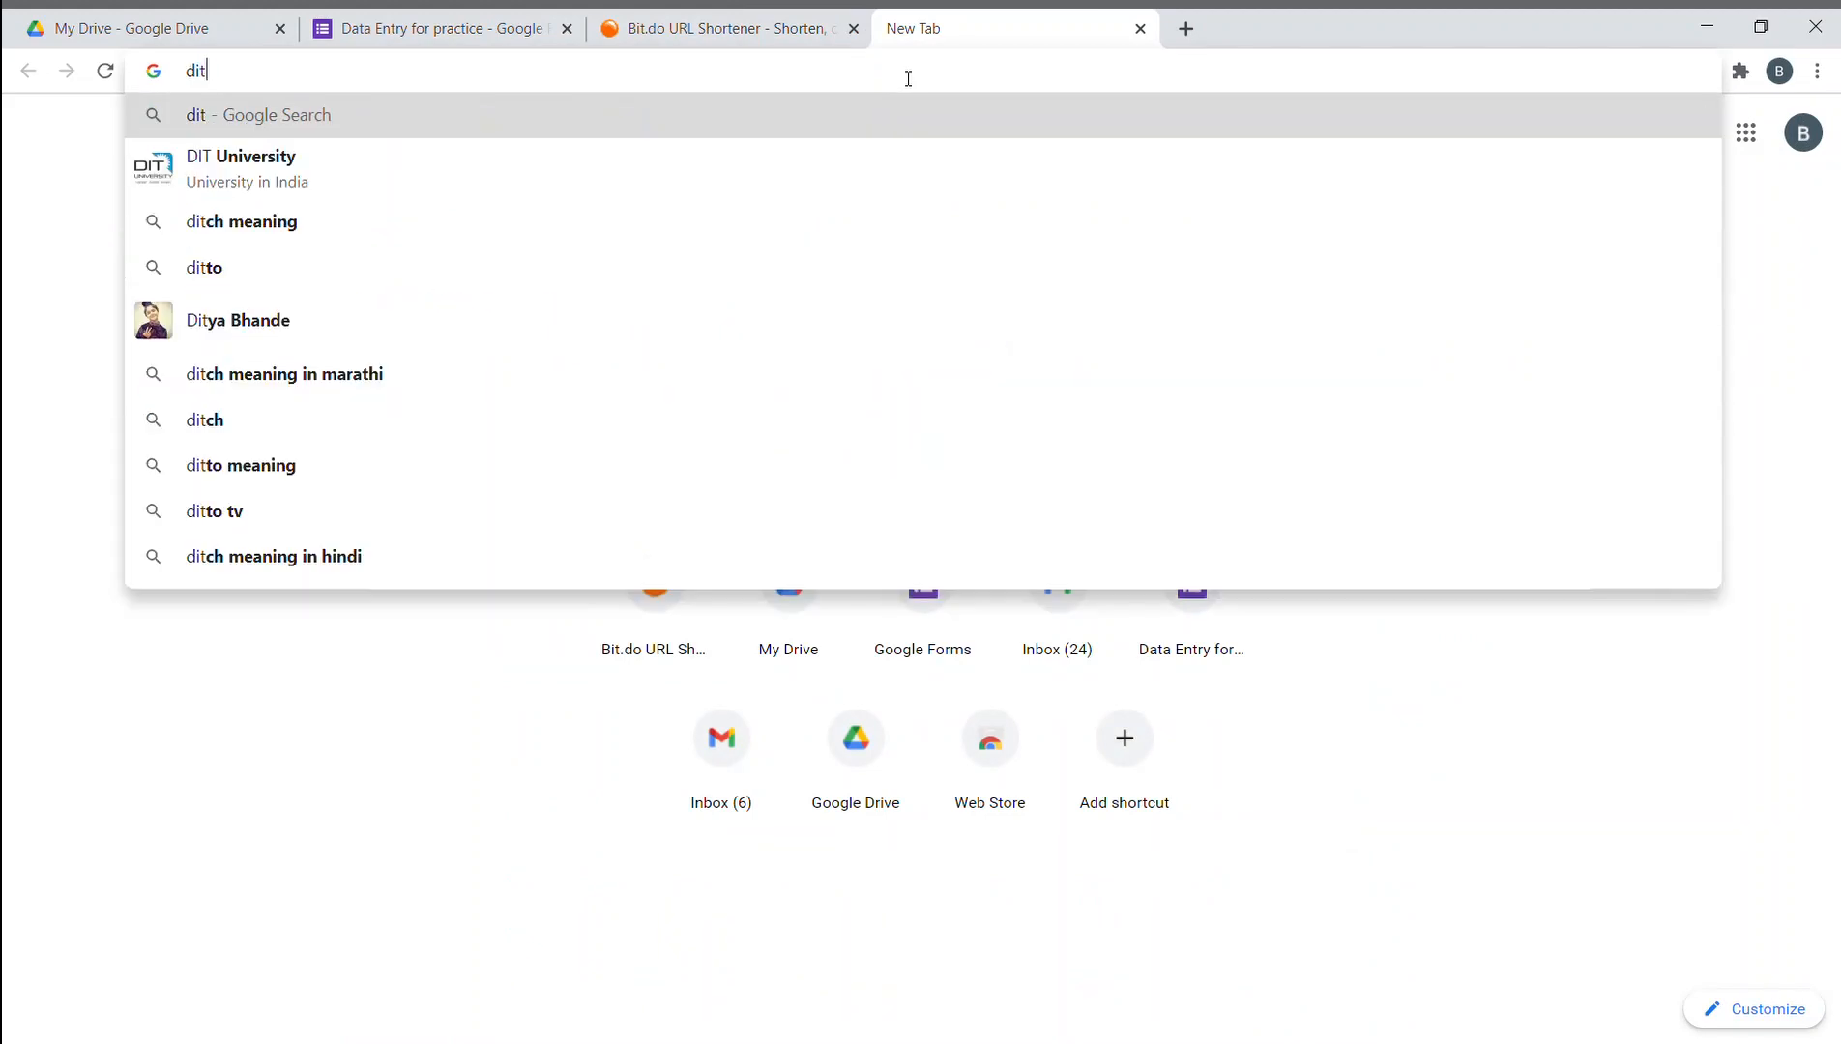
key("BackSpace")
key("BackSpace")
key("BackSpace")
type("bit.do")
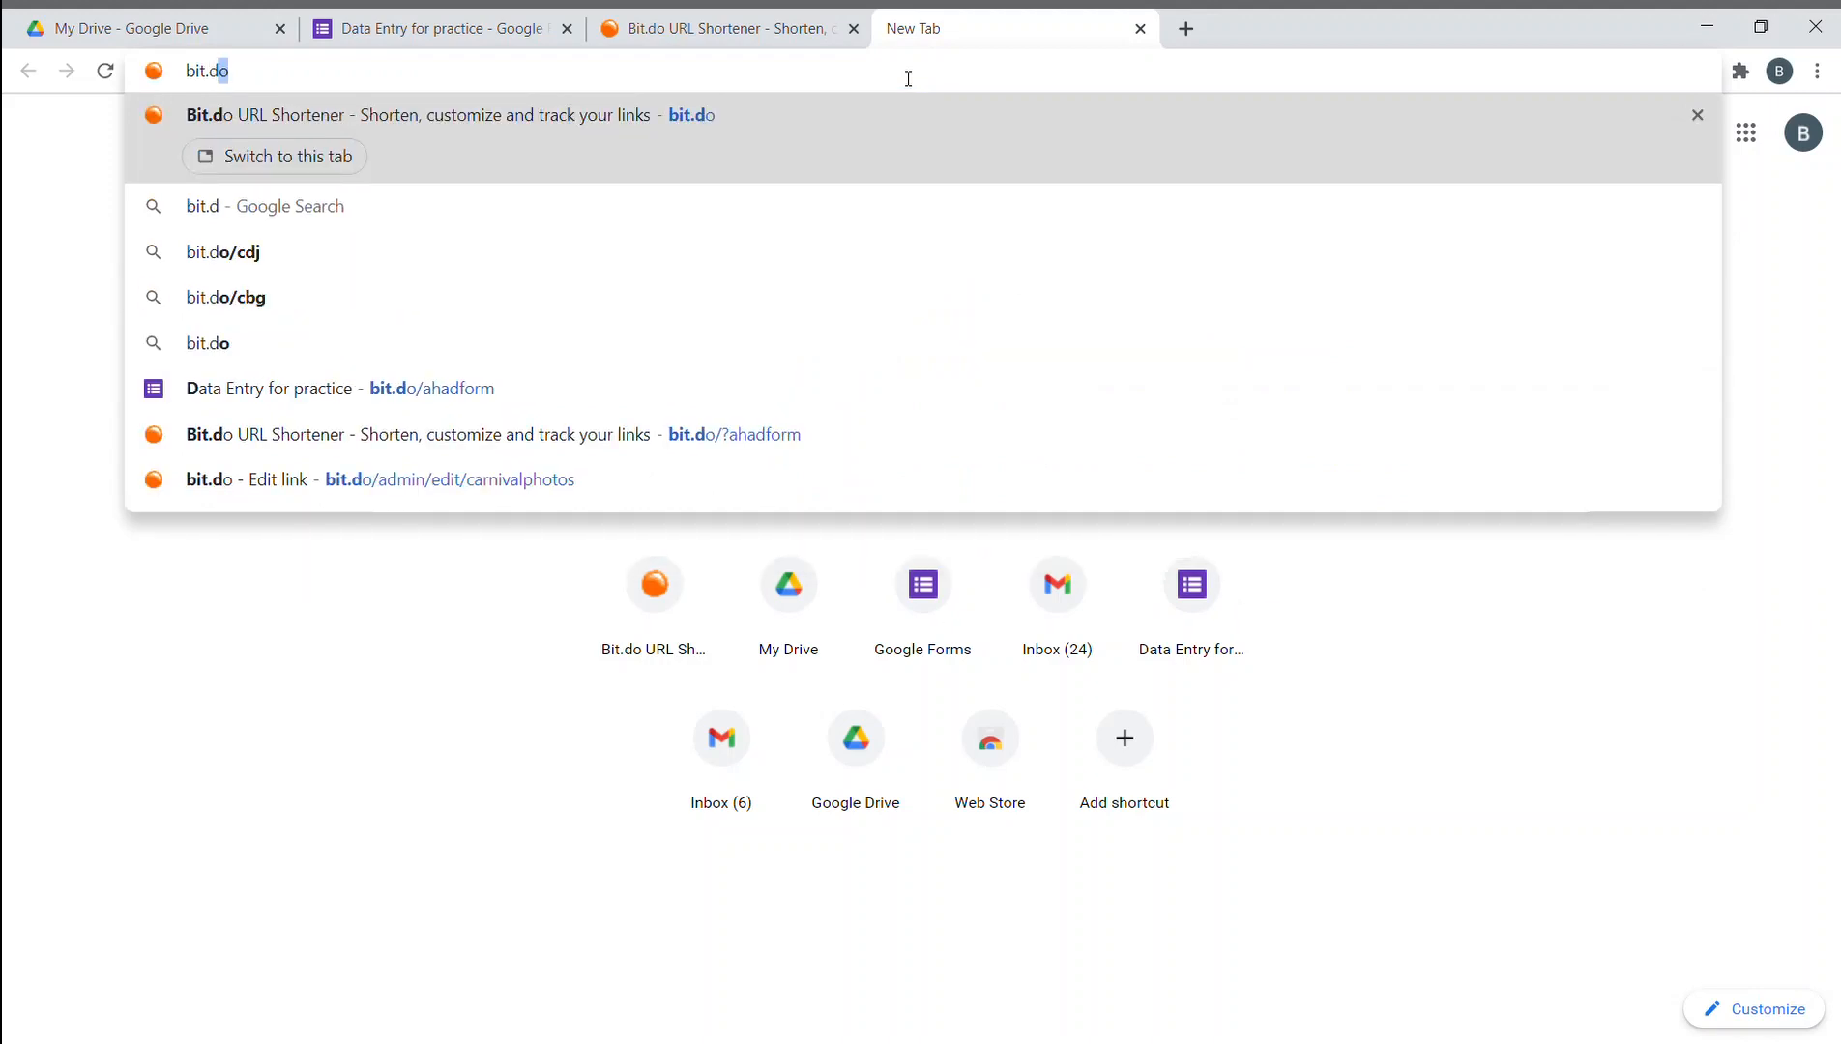
left_click(566, 386)
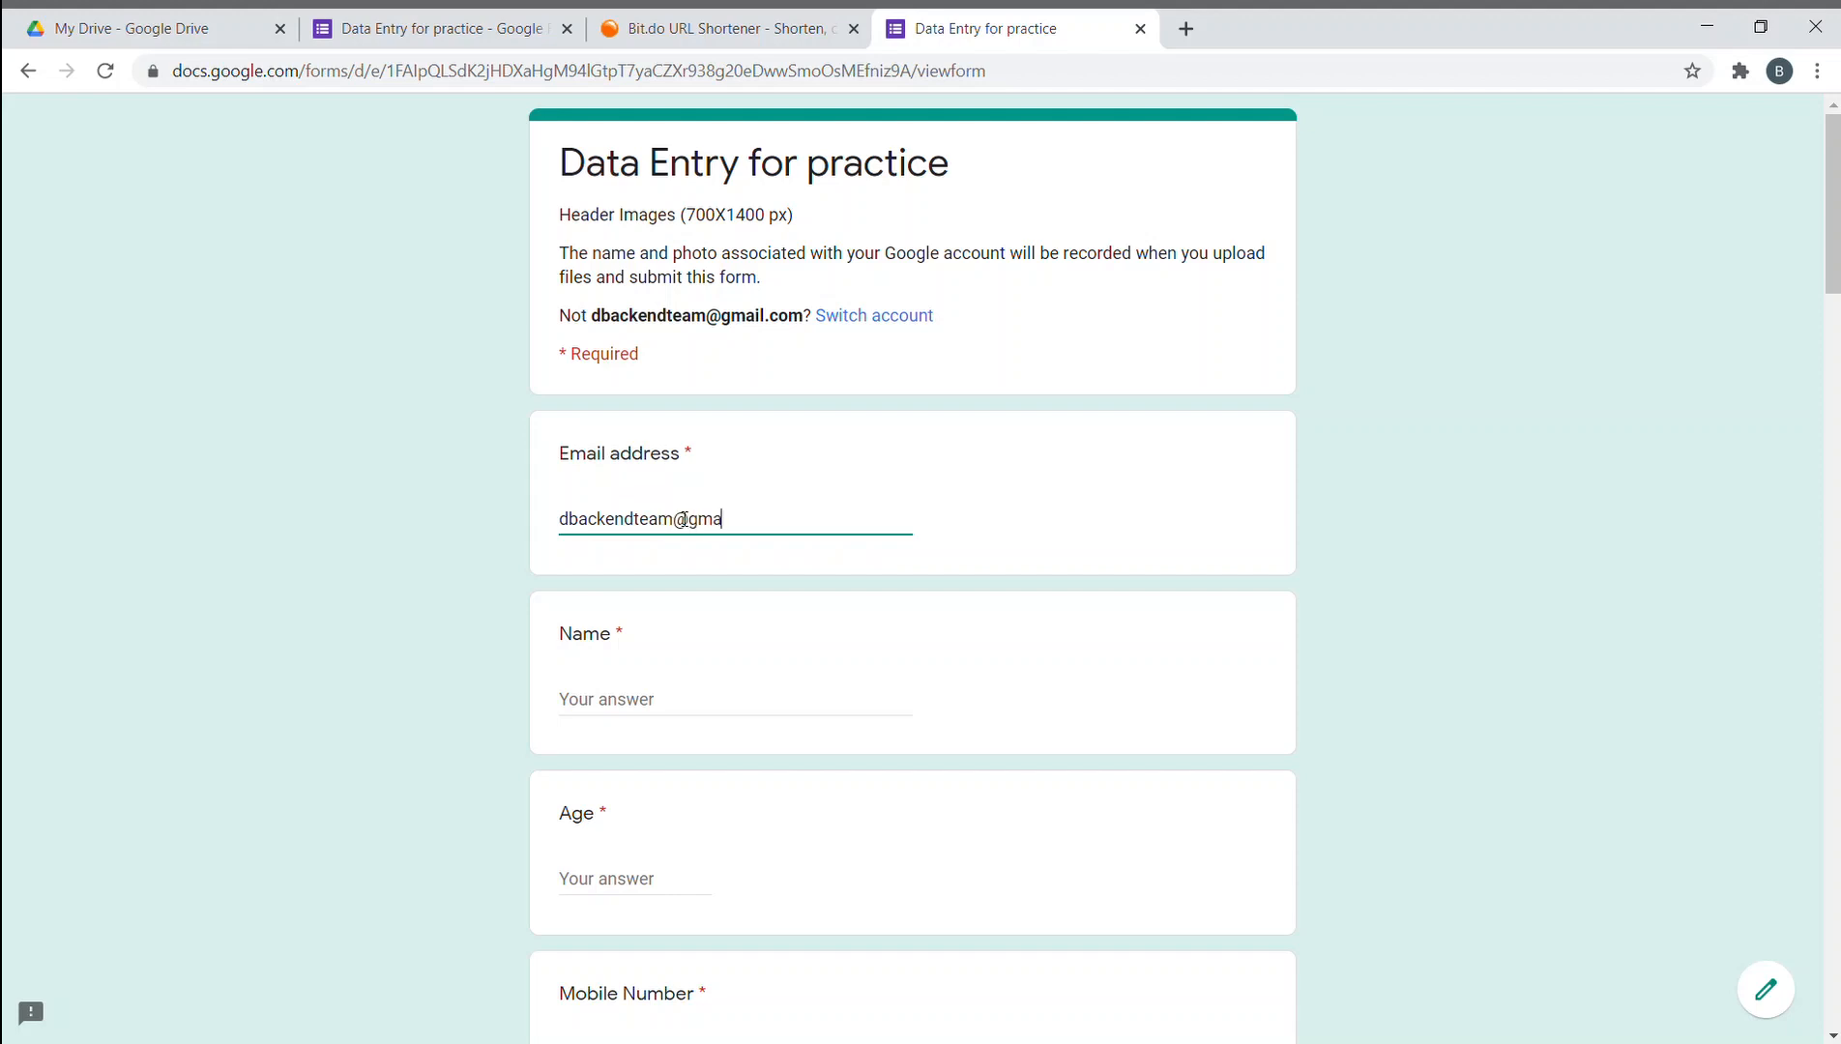
- Fill in the respondent's name, age 14 and mobile number
left_click(632, 699)
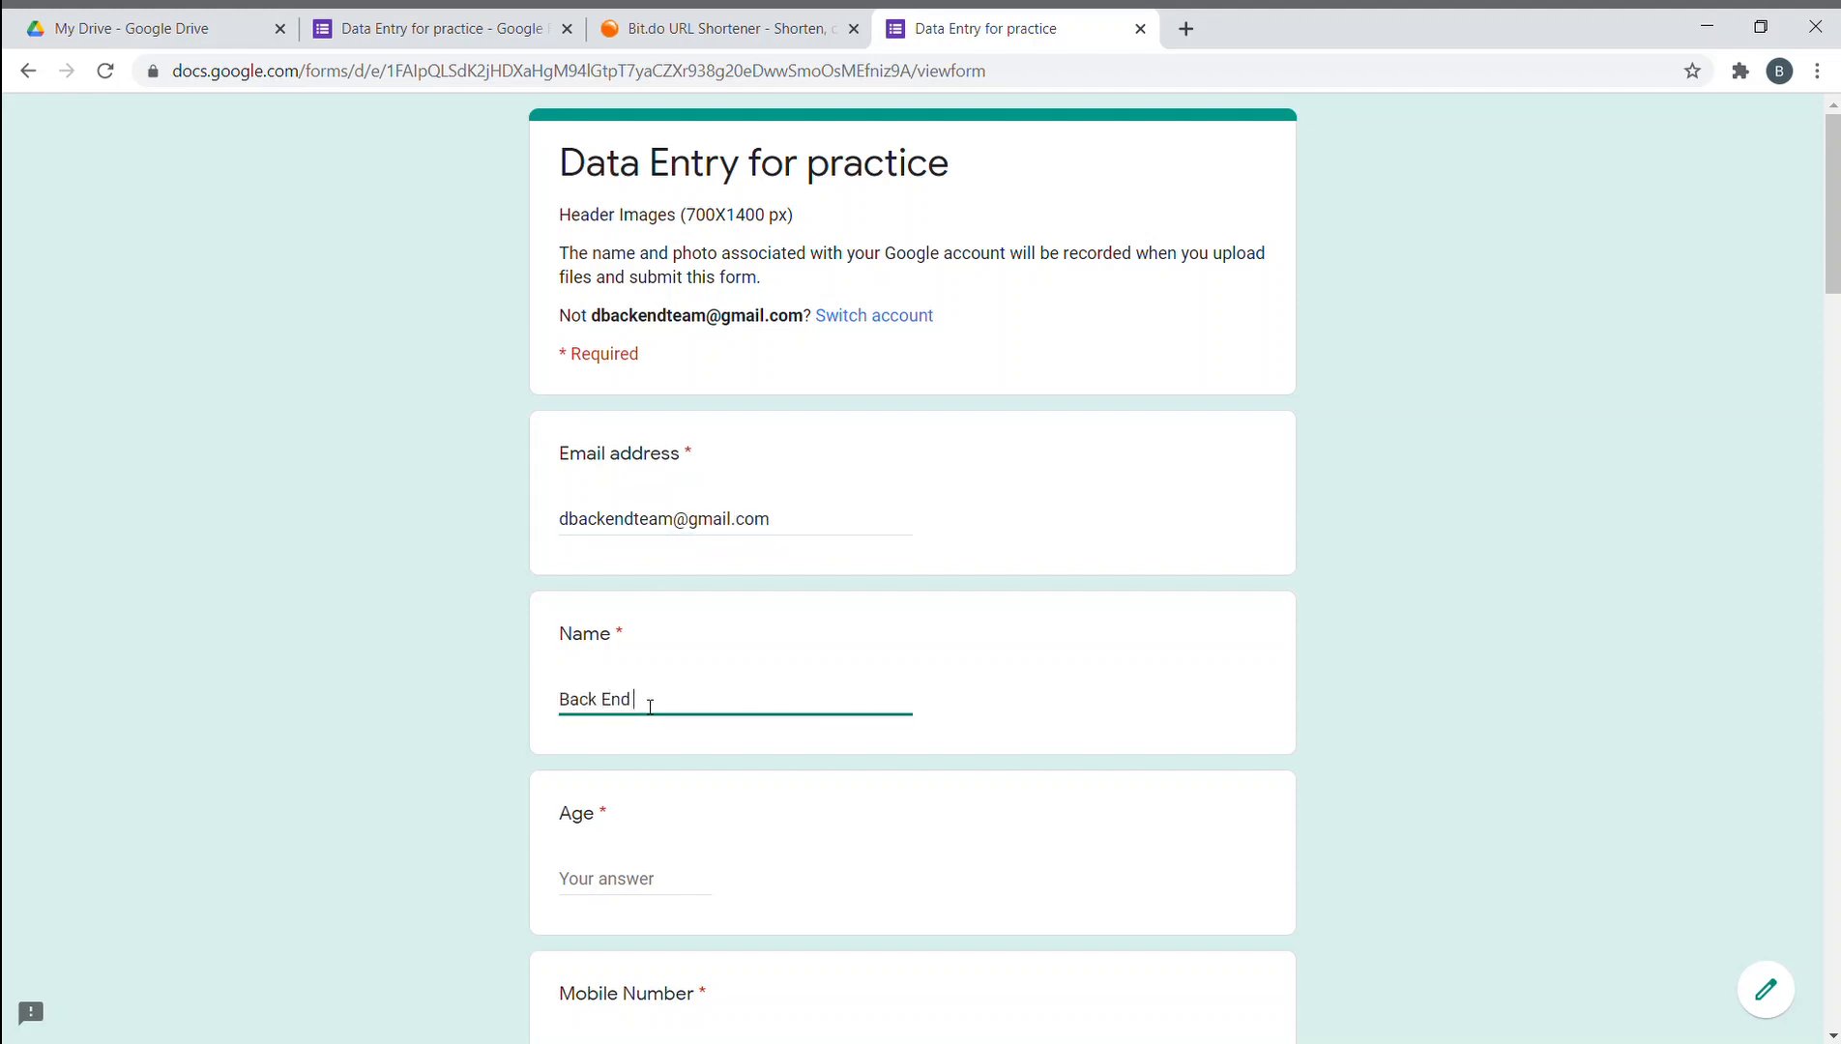
scroll(650, 706, "down", 2)
left_click(633, 650)
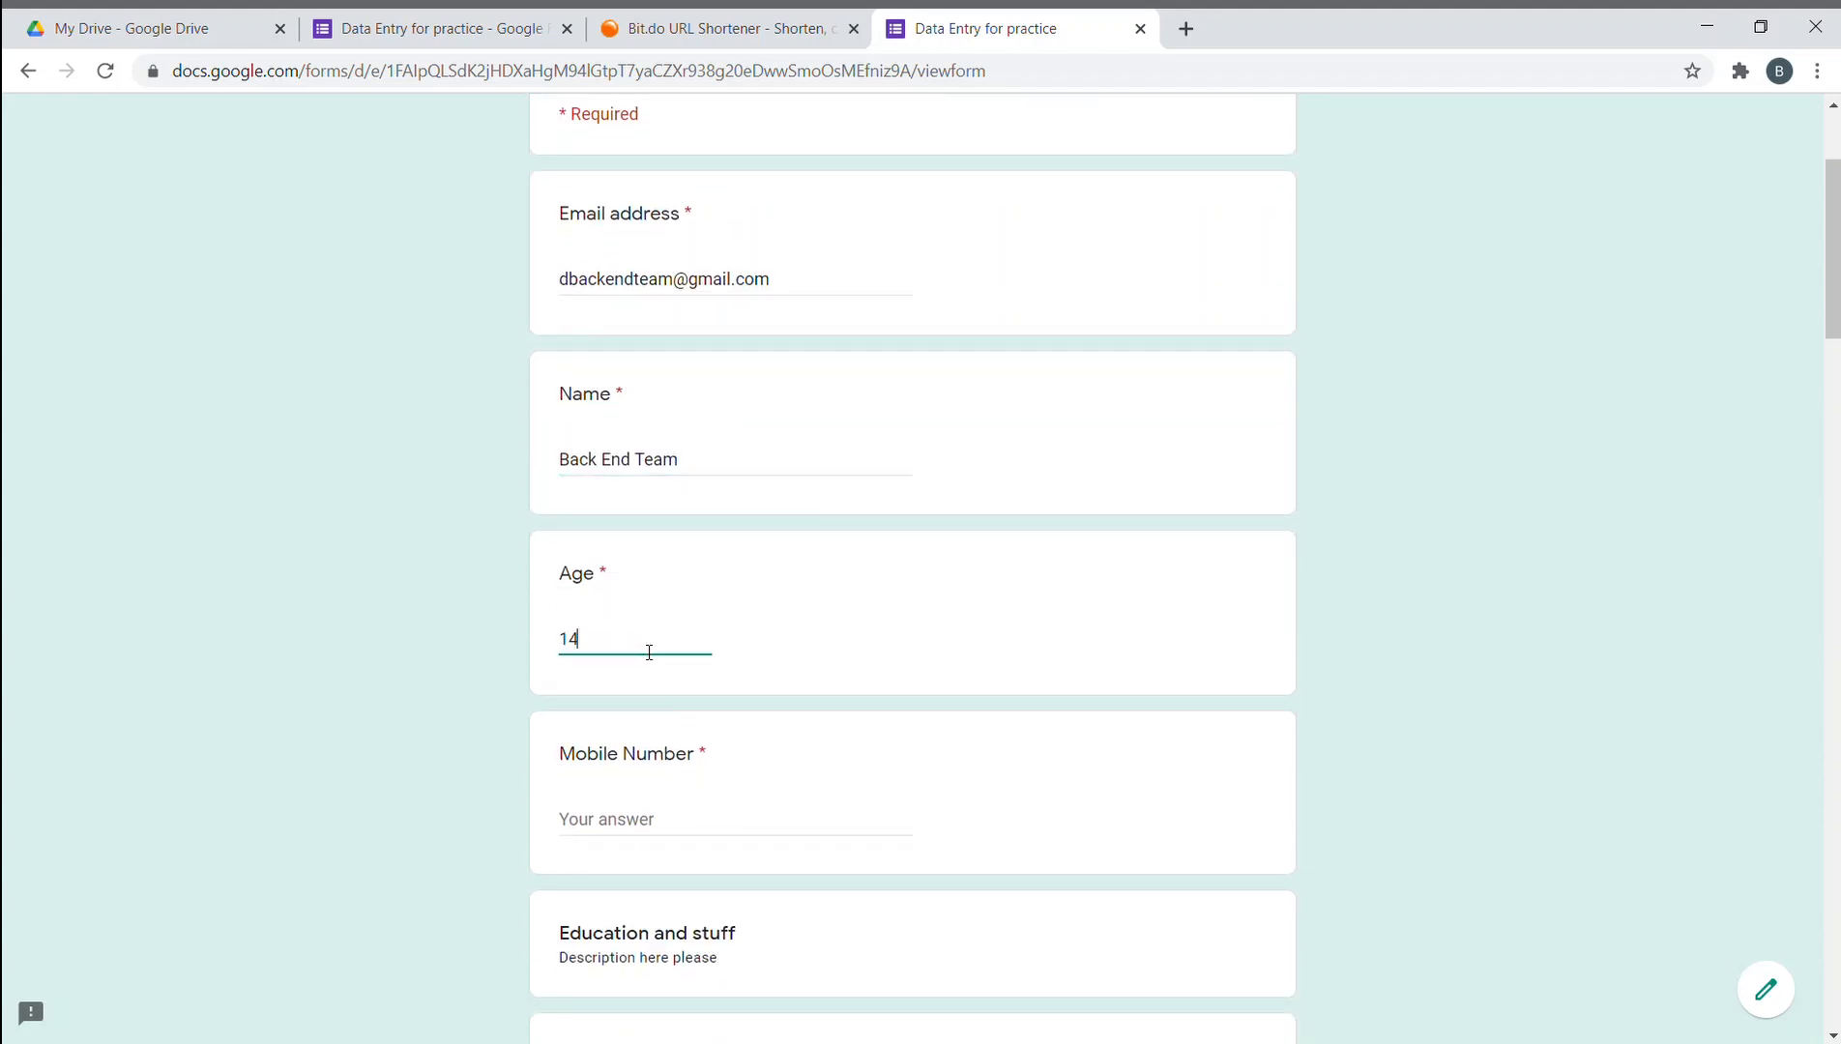
scroll(647, 650, "down", 3)
left_click(612, 459)
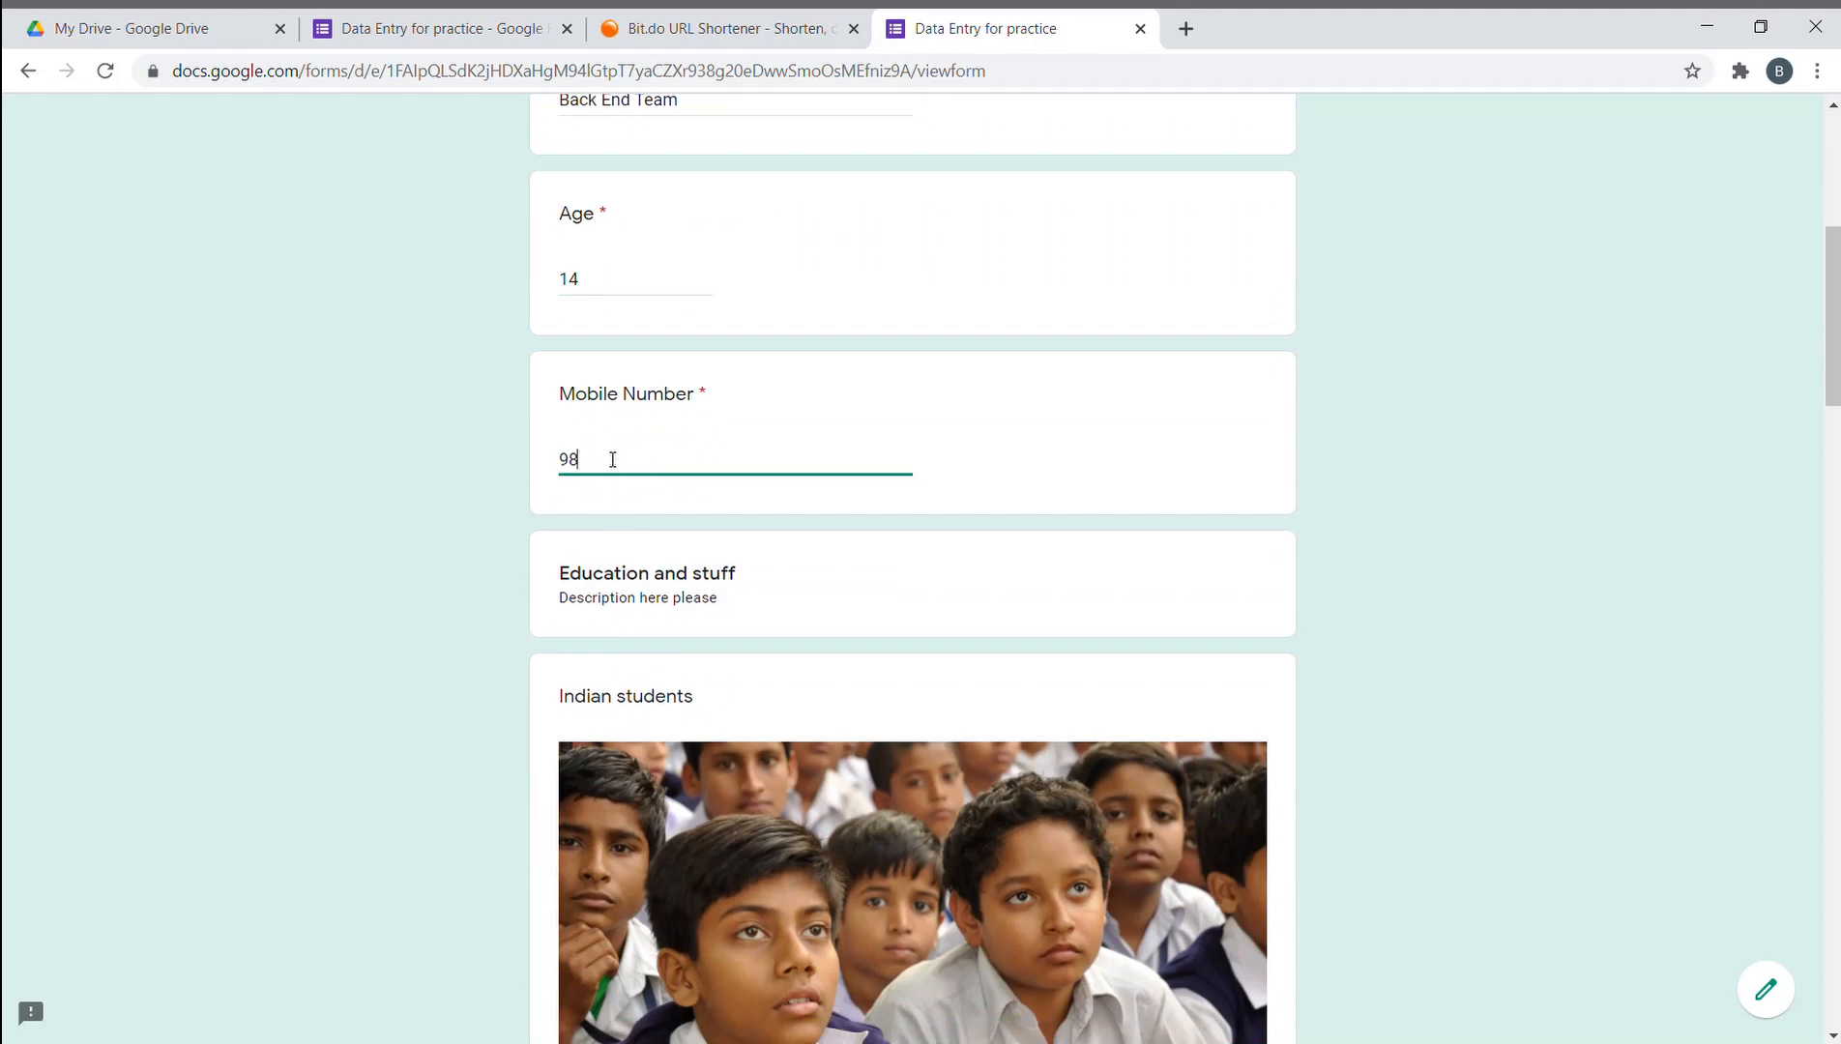
scroll(616, 476, "down", 7)
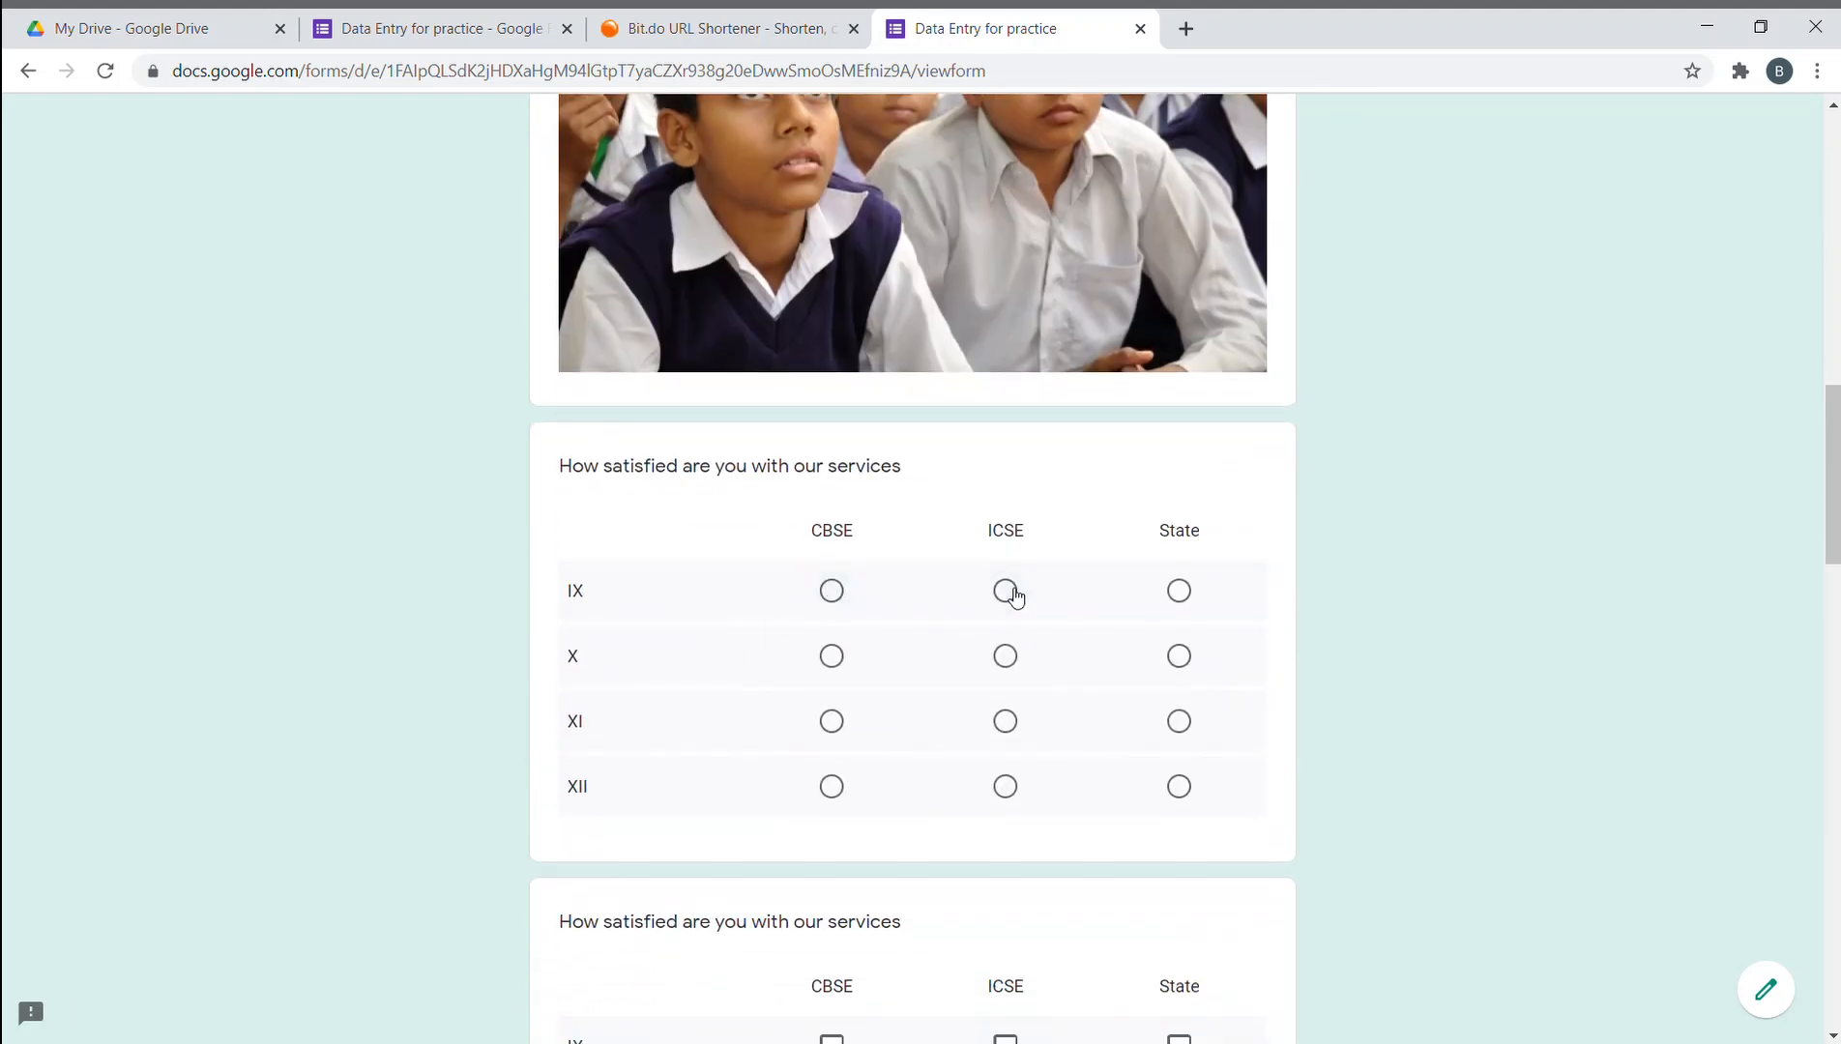
- Choose ICSE for grades IX, X, XI and XII in both grade grids
left_click(1005, 591)
left_click(1005, 655)
left_click(1005, 721)
left_click(1005, 785)
scroll(1006, 787, "down", 5)
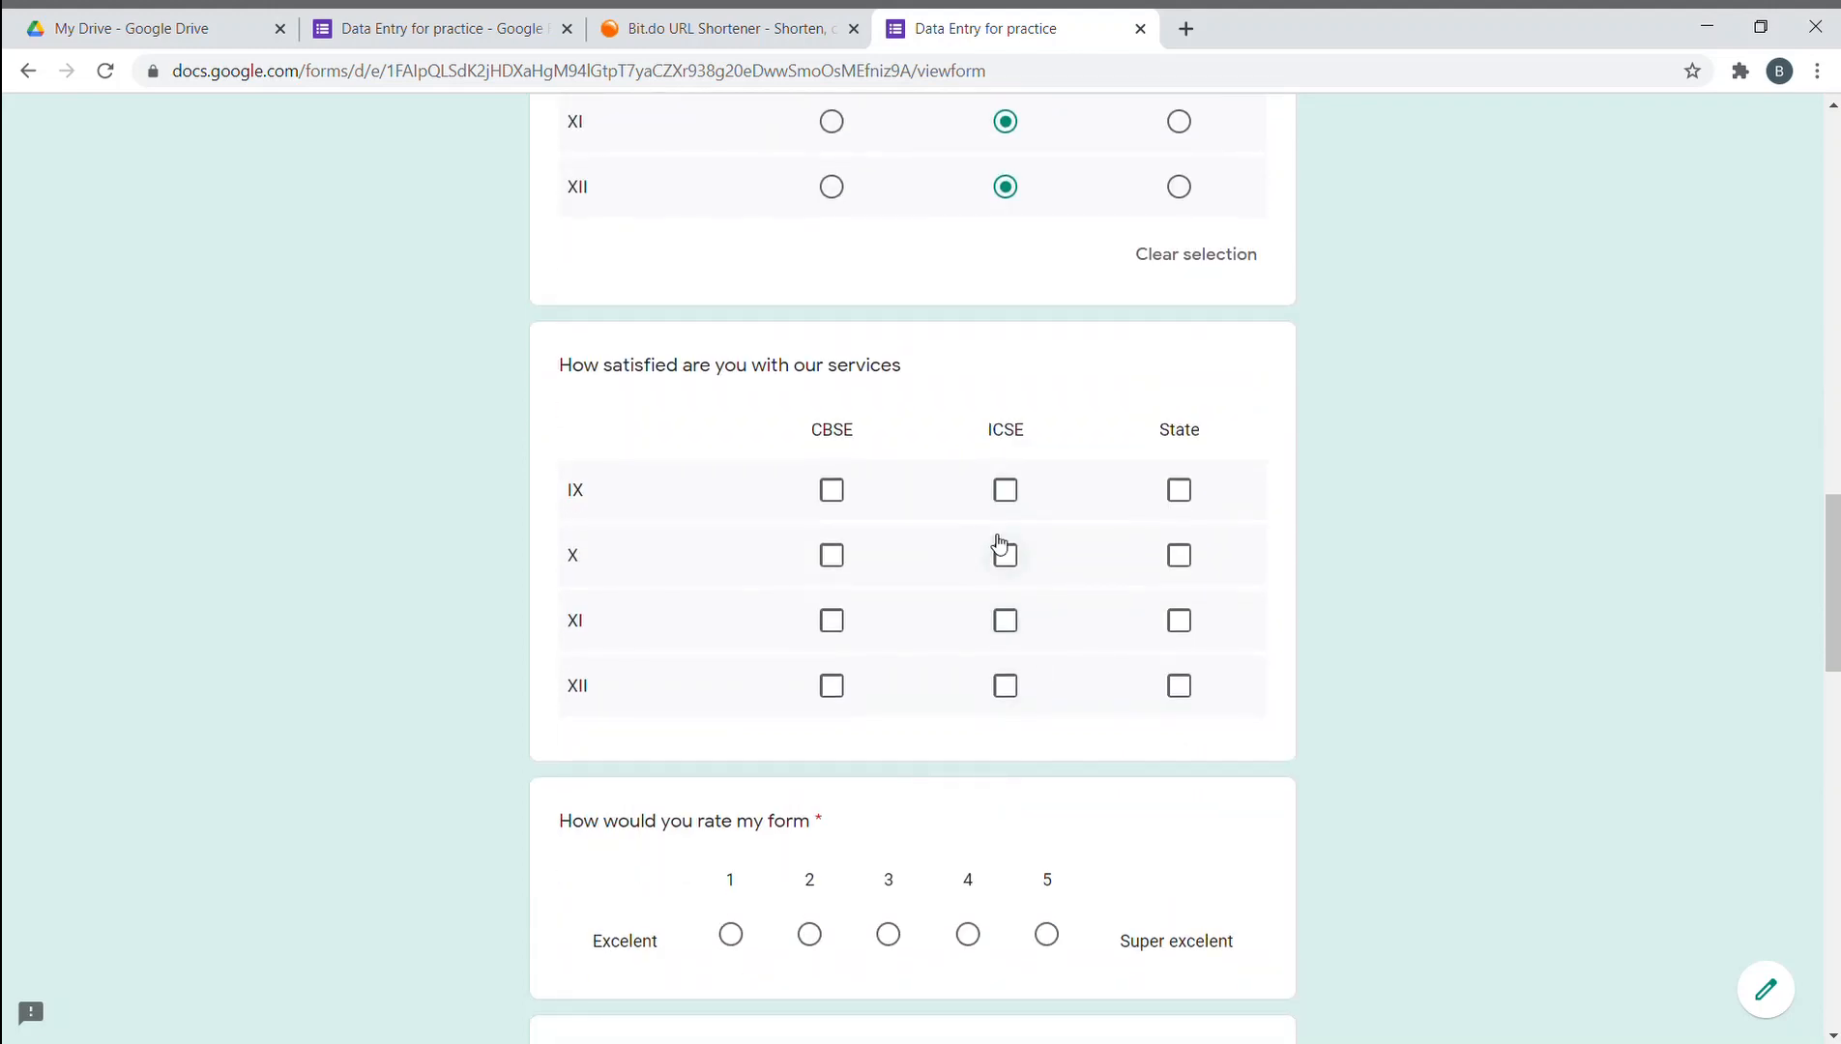
left_click(1006, 490)
left_click(1006, 555)
left_click(1006, 620)
left_click(1005, 686)
scroll(1005, 688, "down", 3)
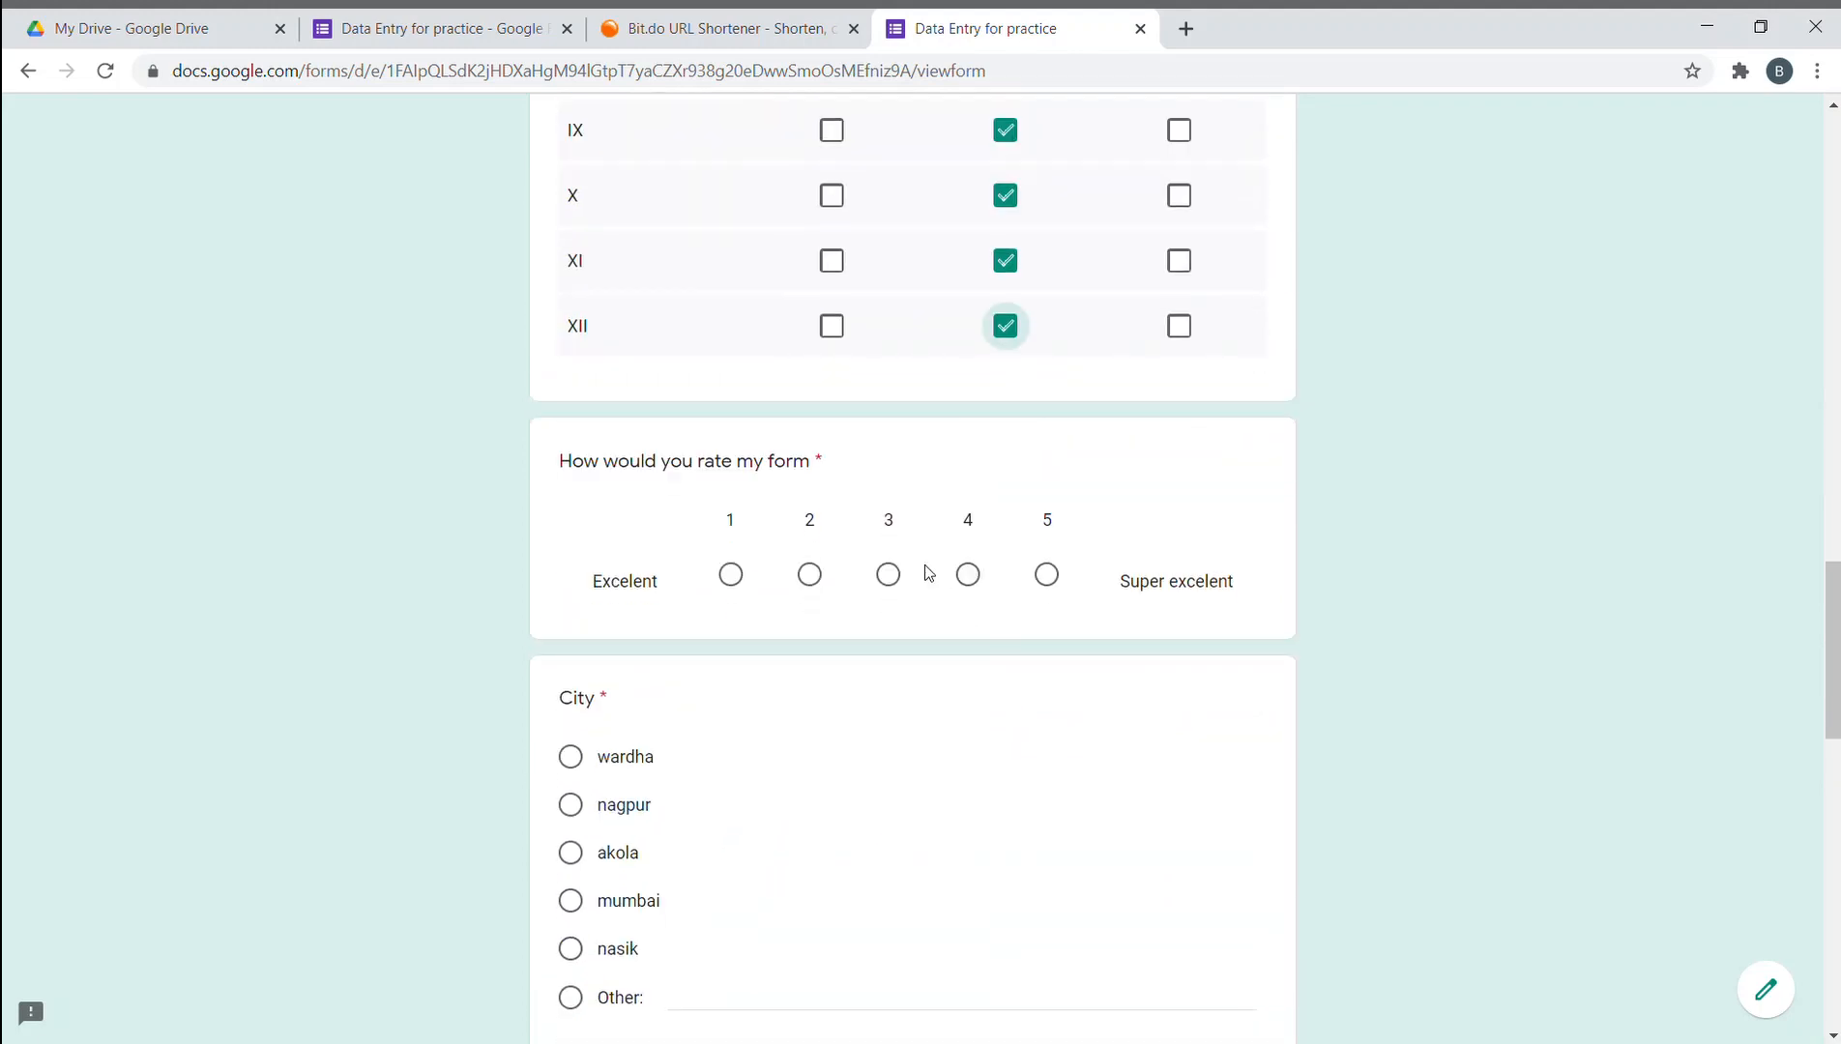
- Rate the form 3, answer the single-choice City question, and tick mumbai and nasik
left_click(895, 578)
scroll(831, 590, "down", 5)
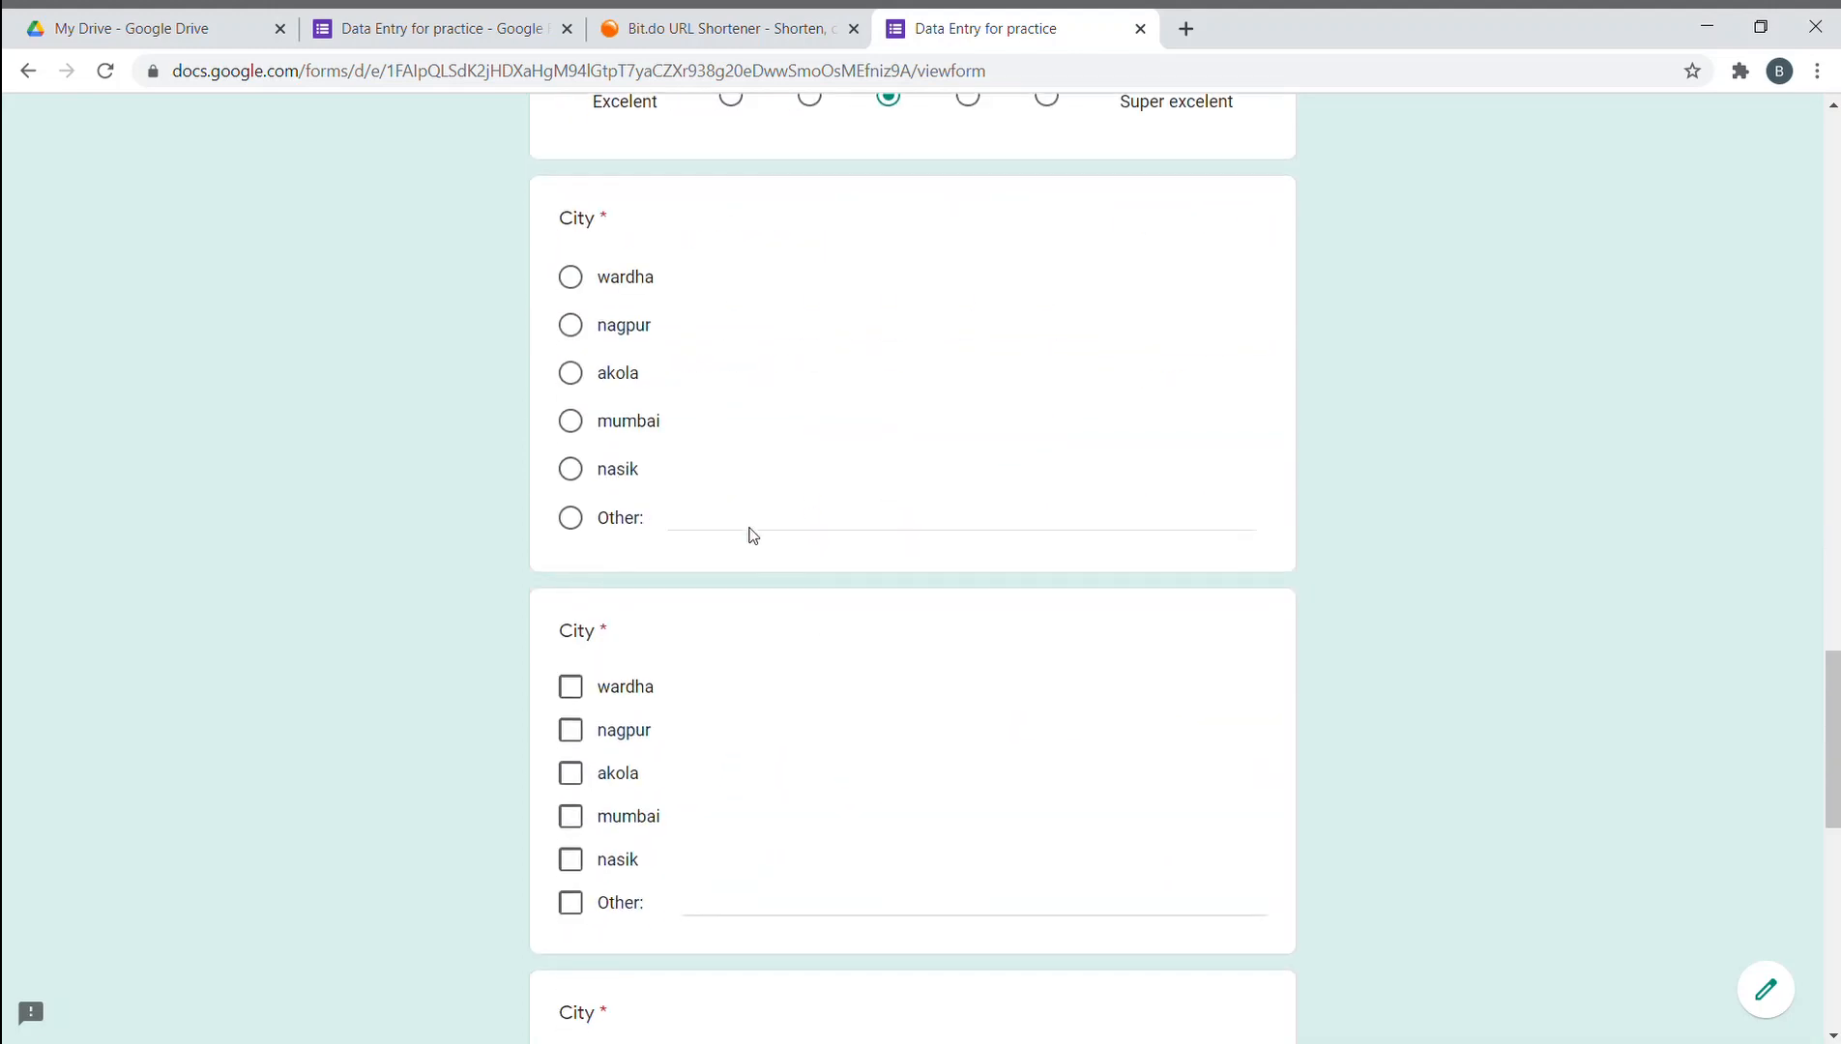
left_click(571, 373)
scroll(695, 423, "down", 4)
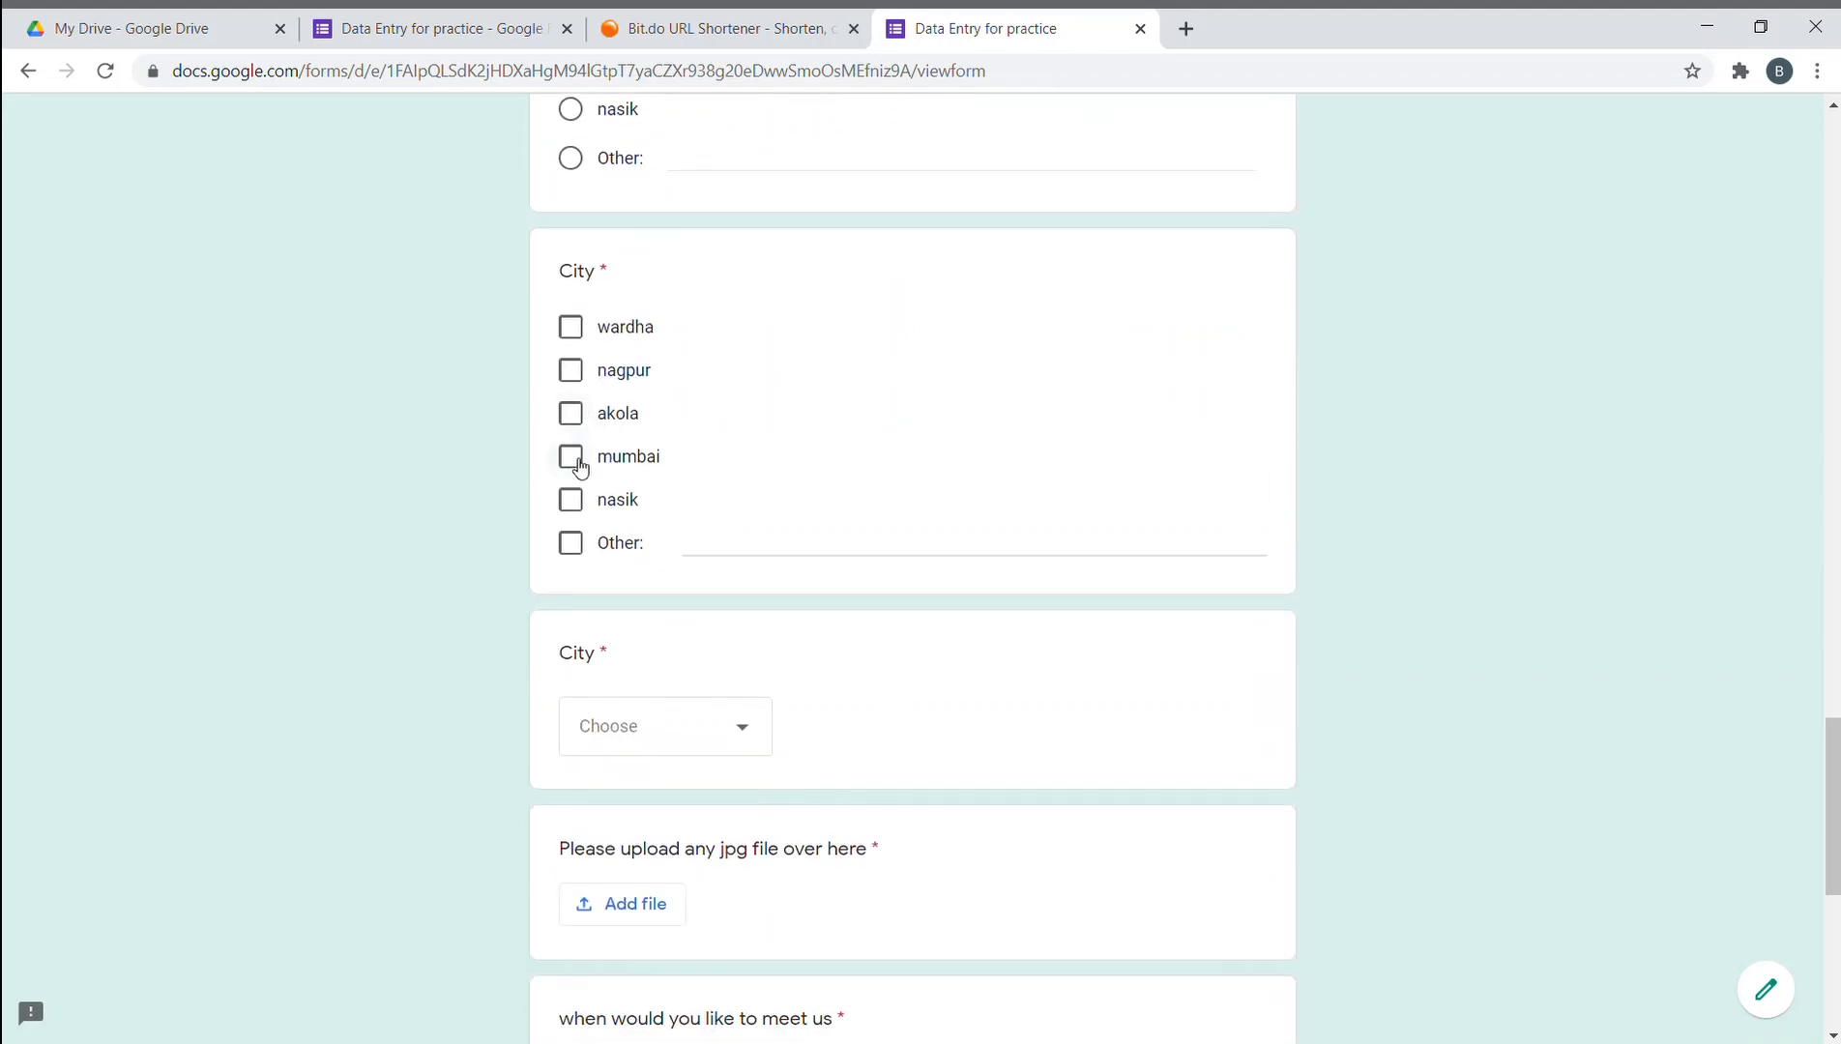
left_click(572, 500)
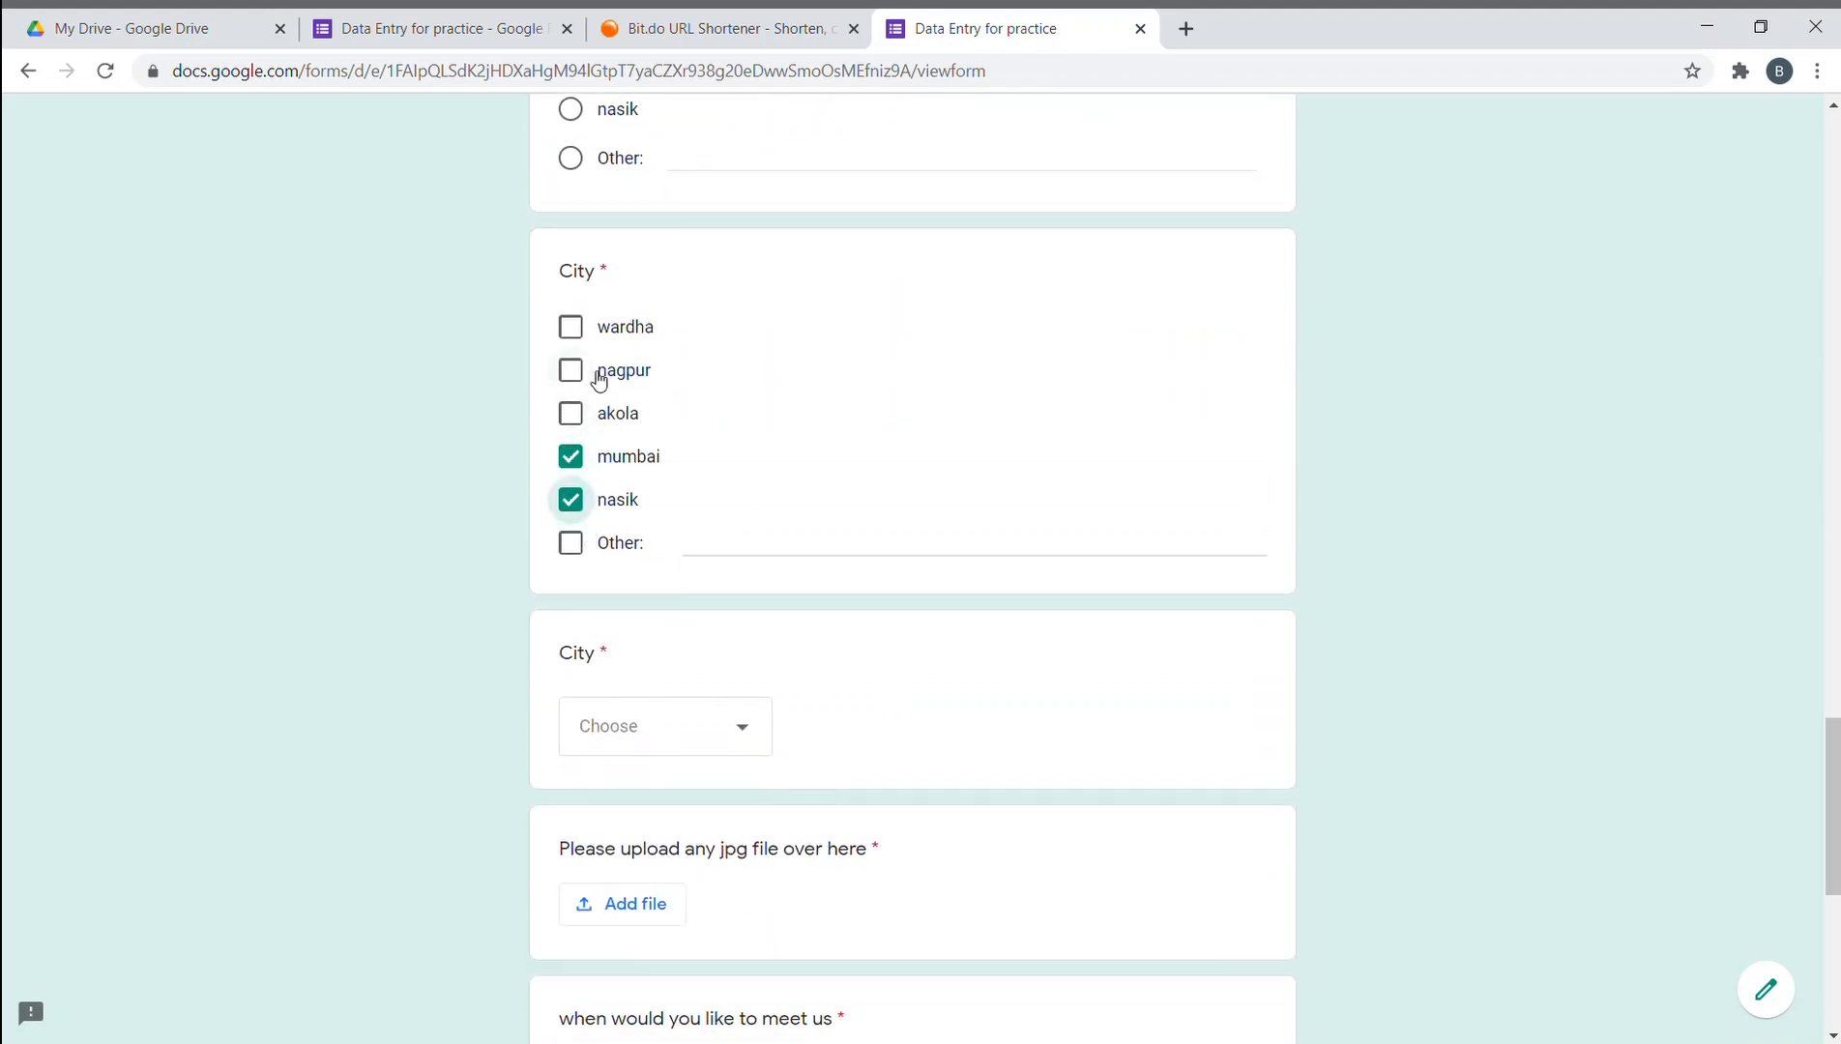
scroll(598, 380, "down", 5)
- Choose mumbai in the City dropdown and bring up the Insert file dialog for the jpg question
left_click(727, 271)
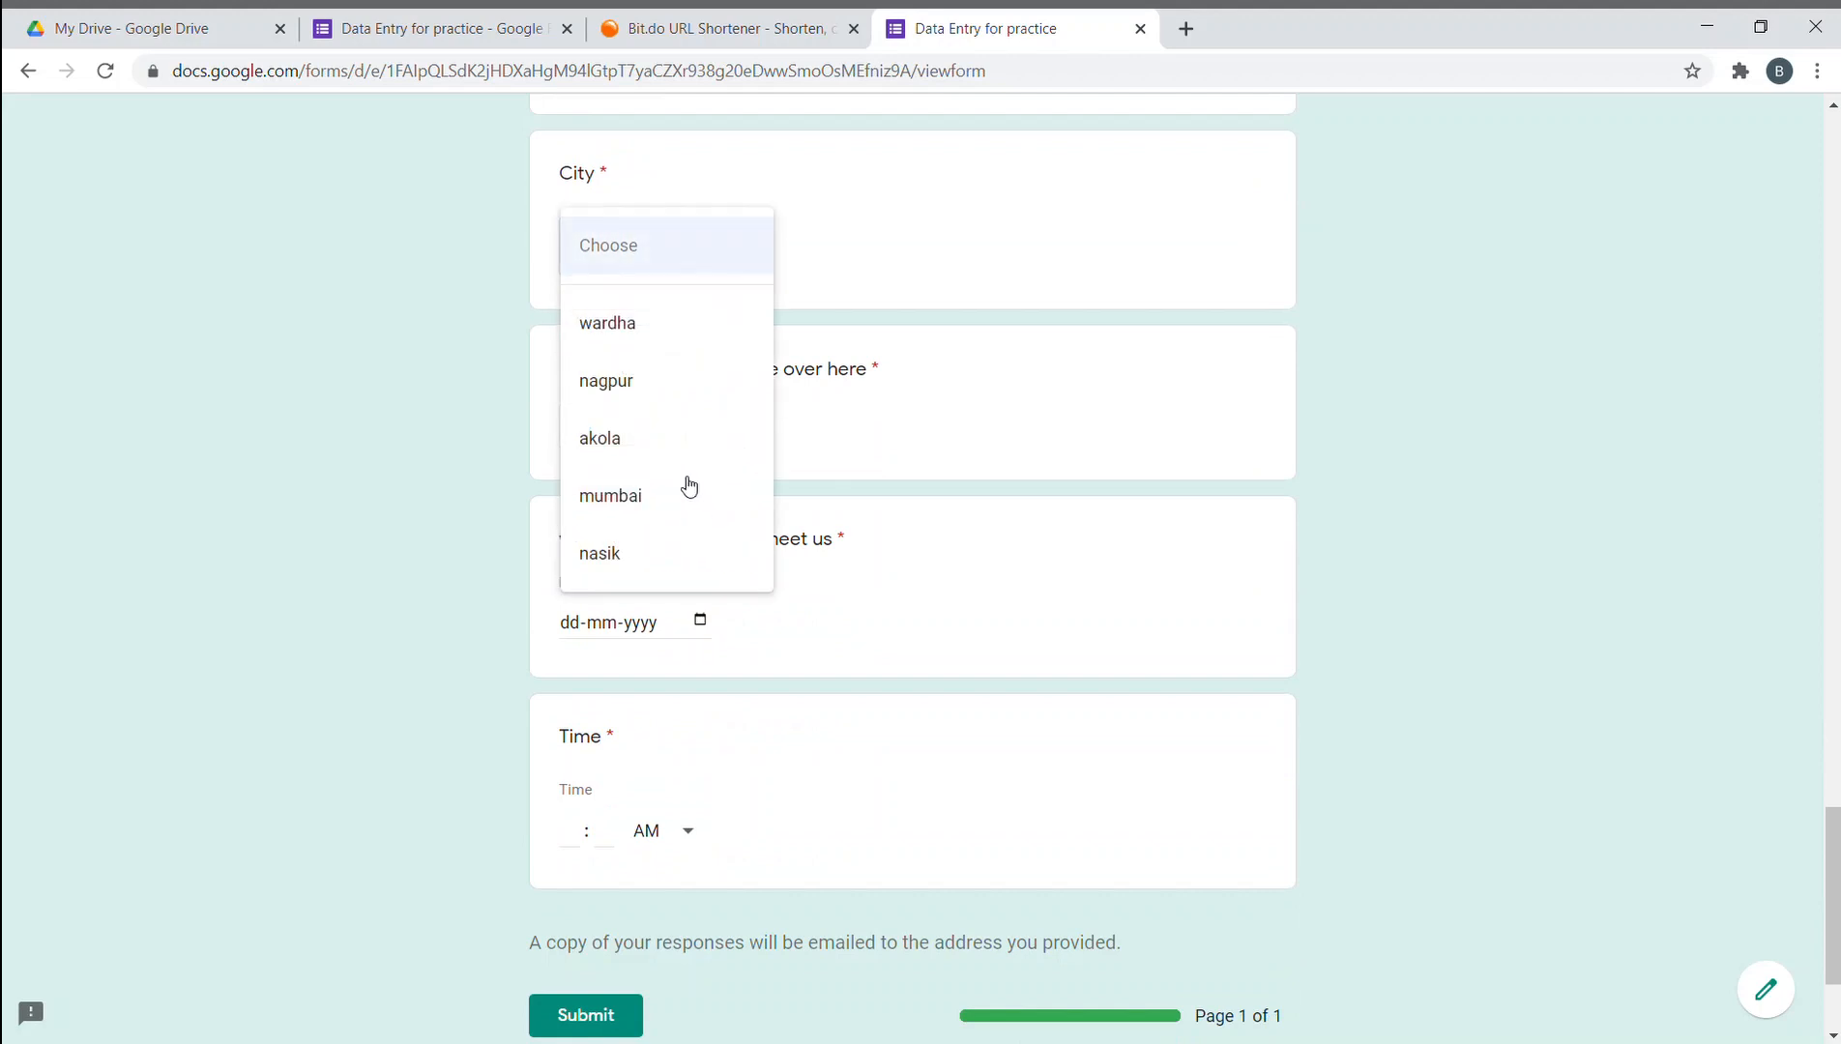
left_click(670, 513)
scroll(690, 431, "down", 1)
left_click(639, 306)
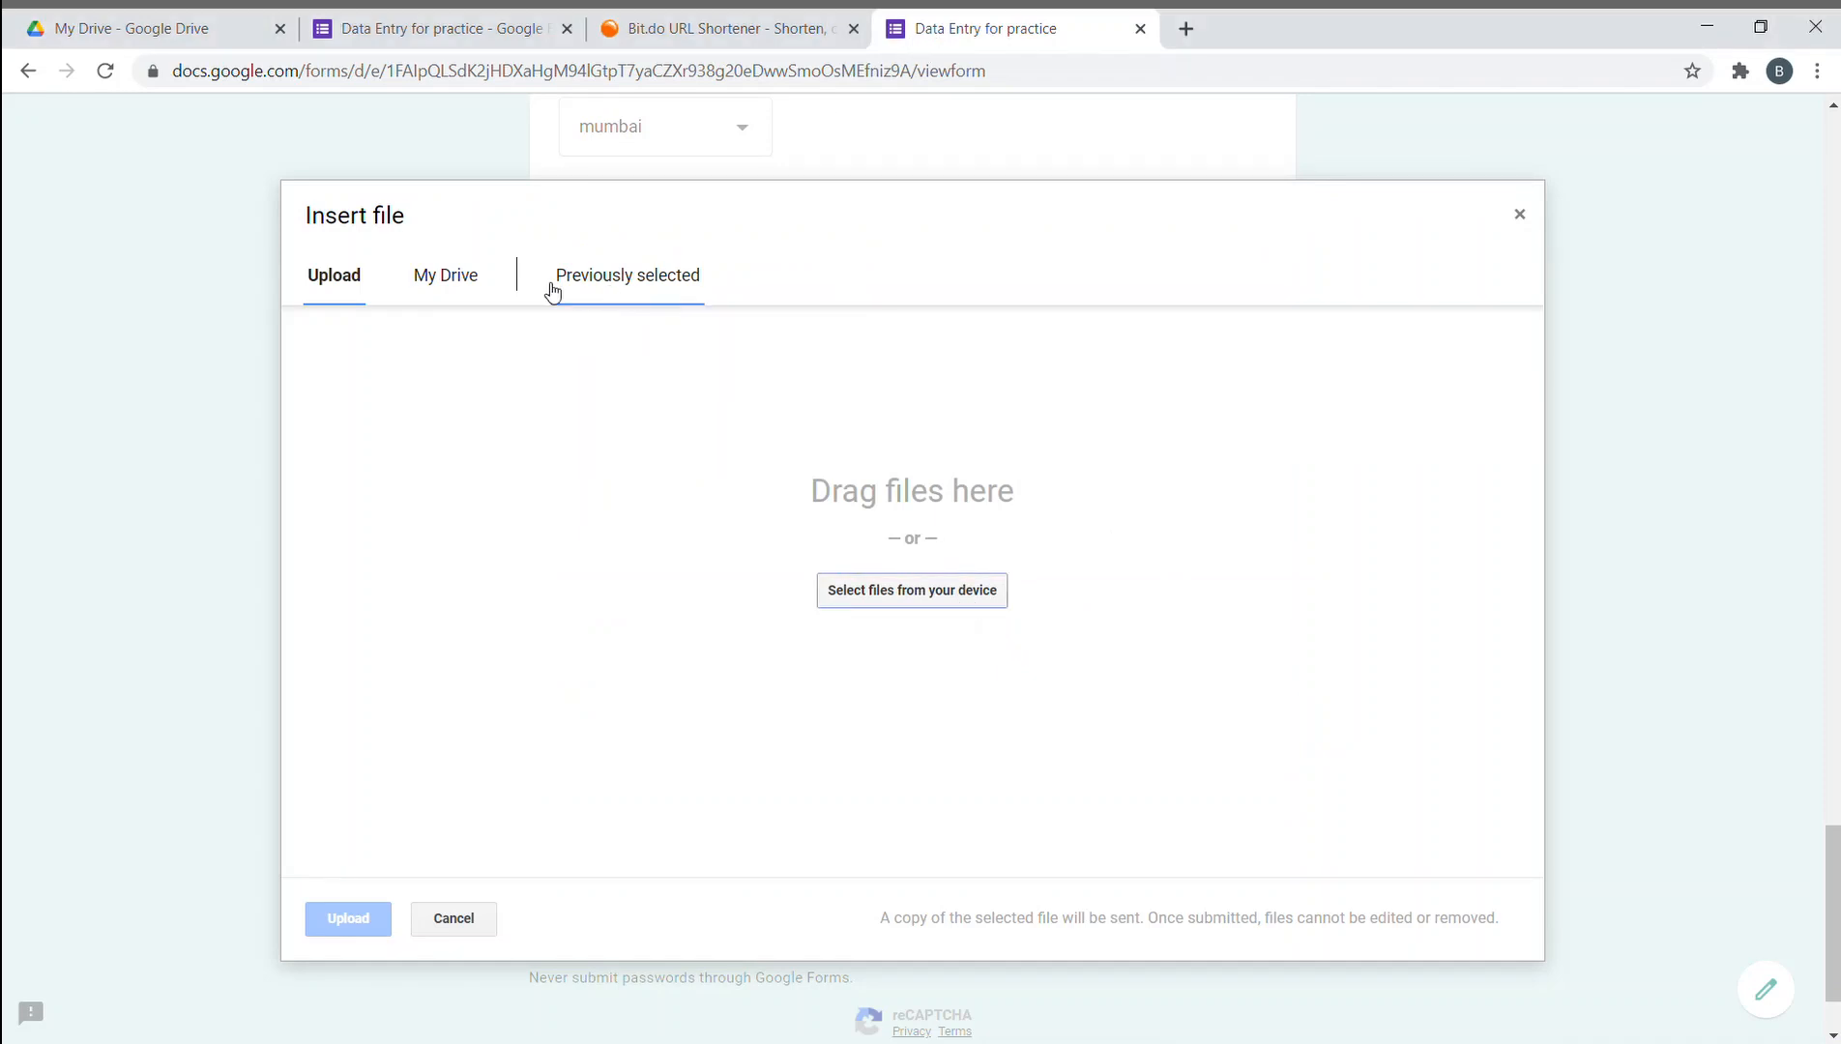
- Upload IMG_20201204_0003.jpg from the computer as the jpg question's answer
left_click(491, 283)
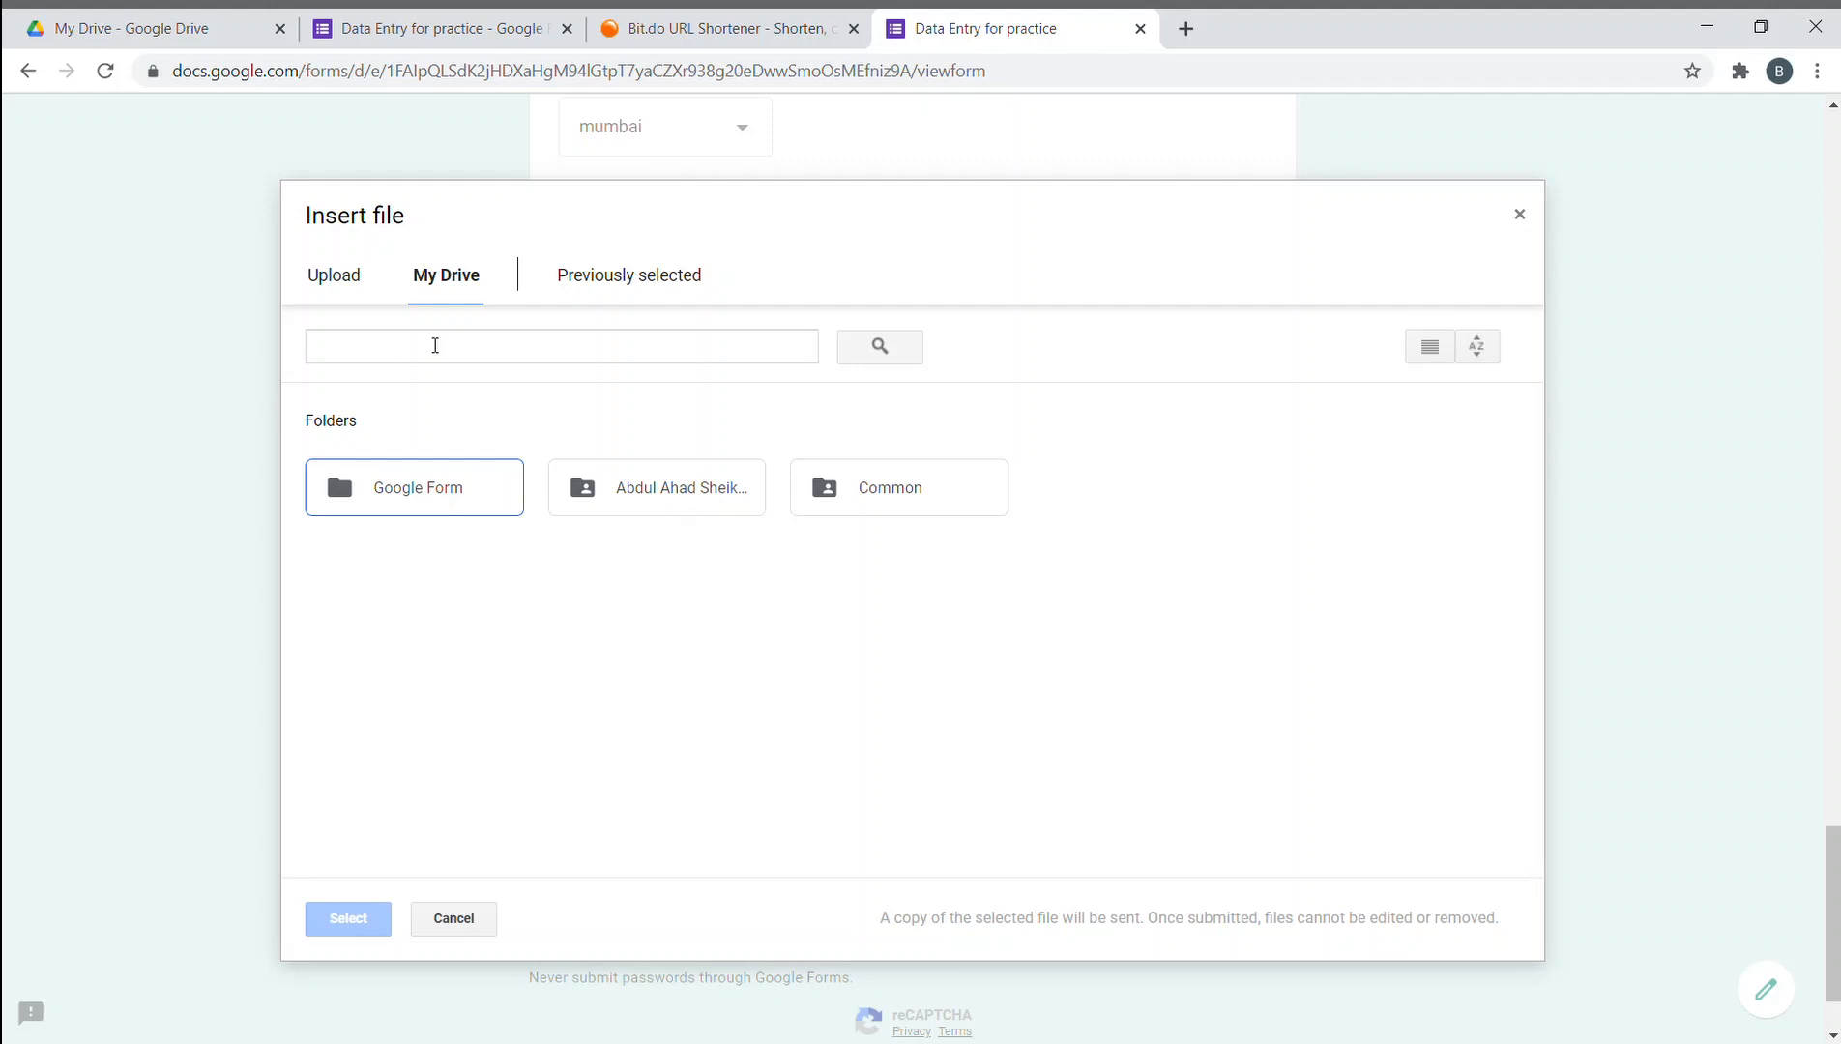
left_click(340, 280)
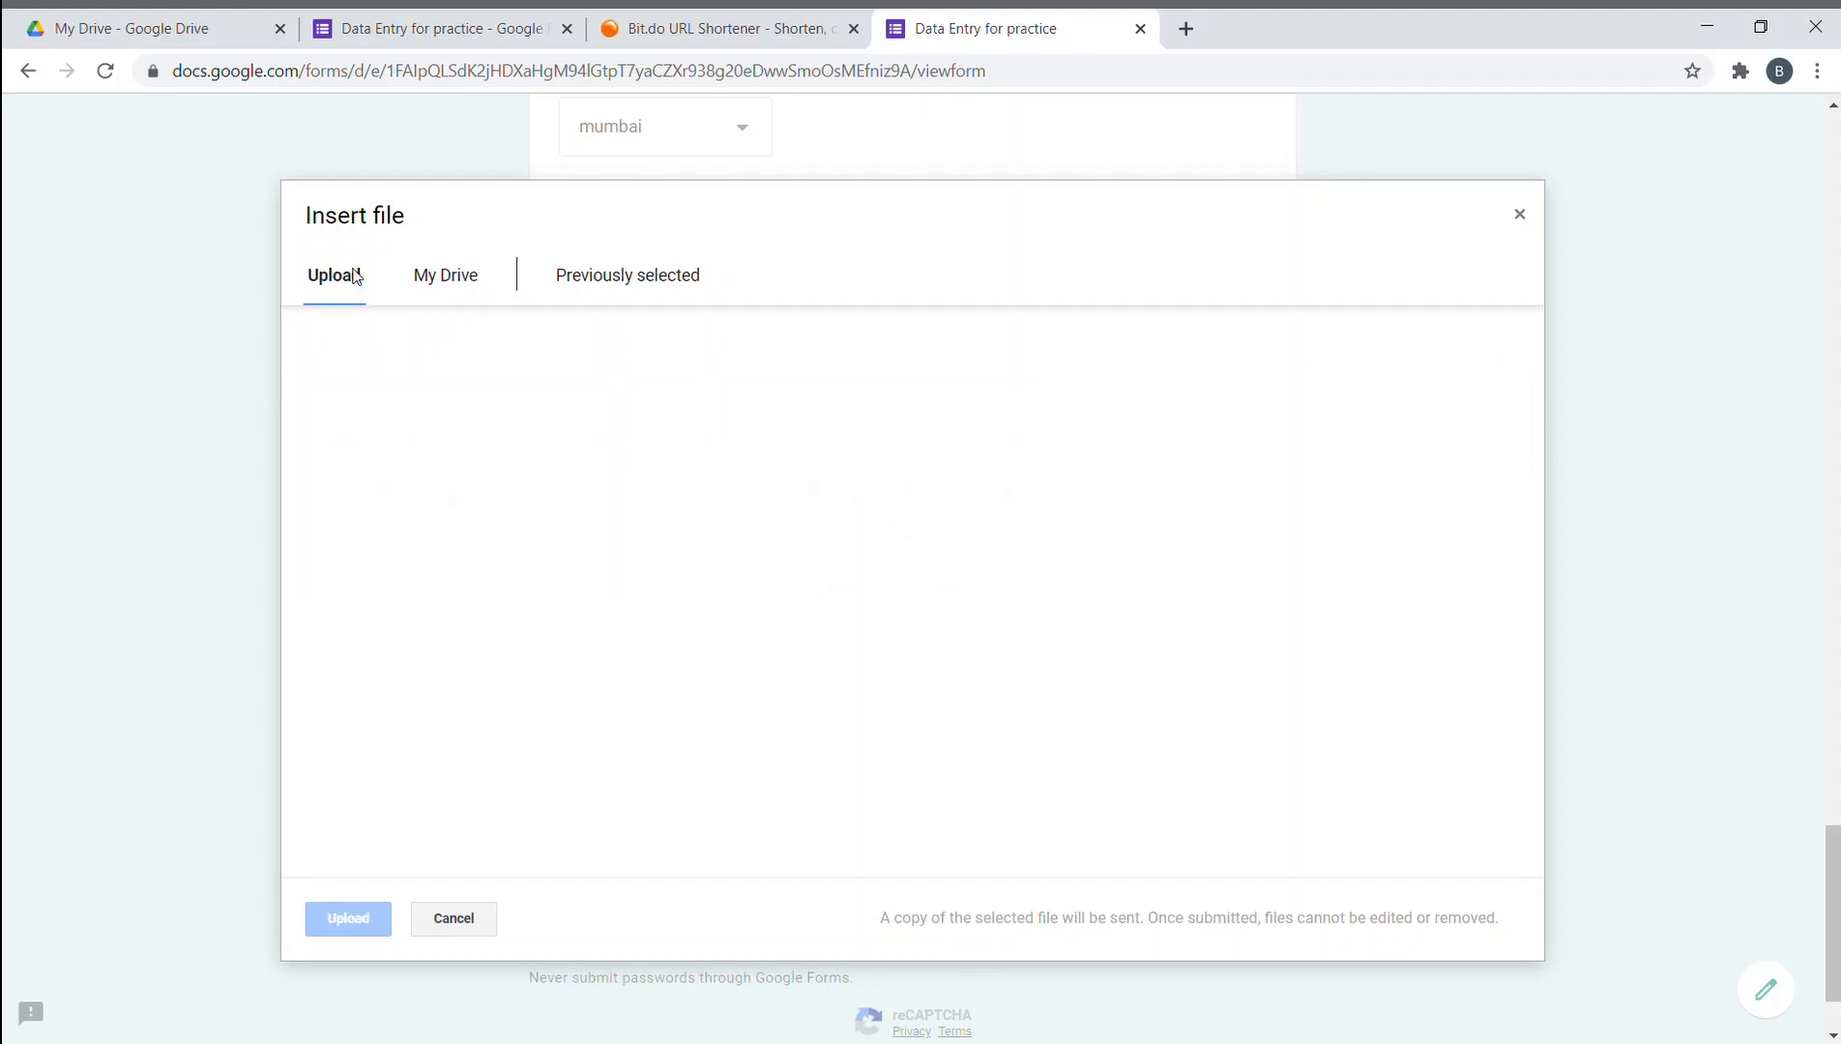
left_click(580, 287)
left_click(475, 296)
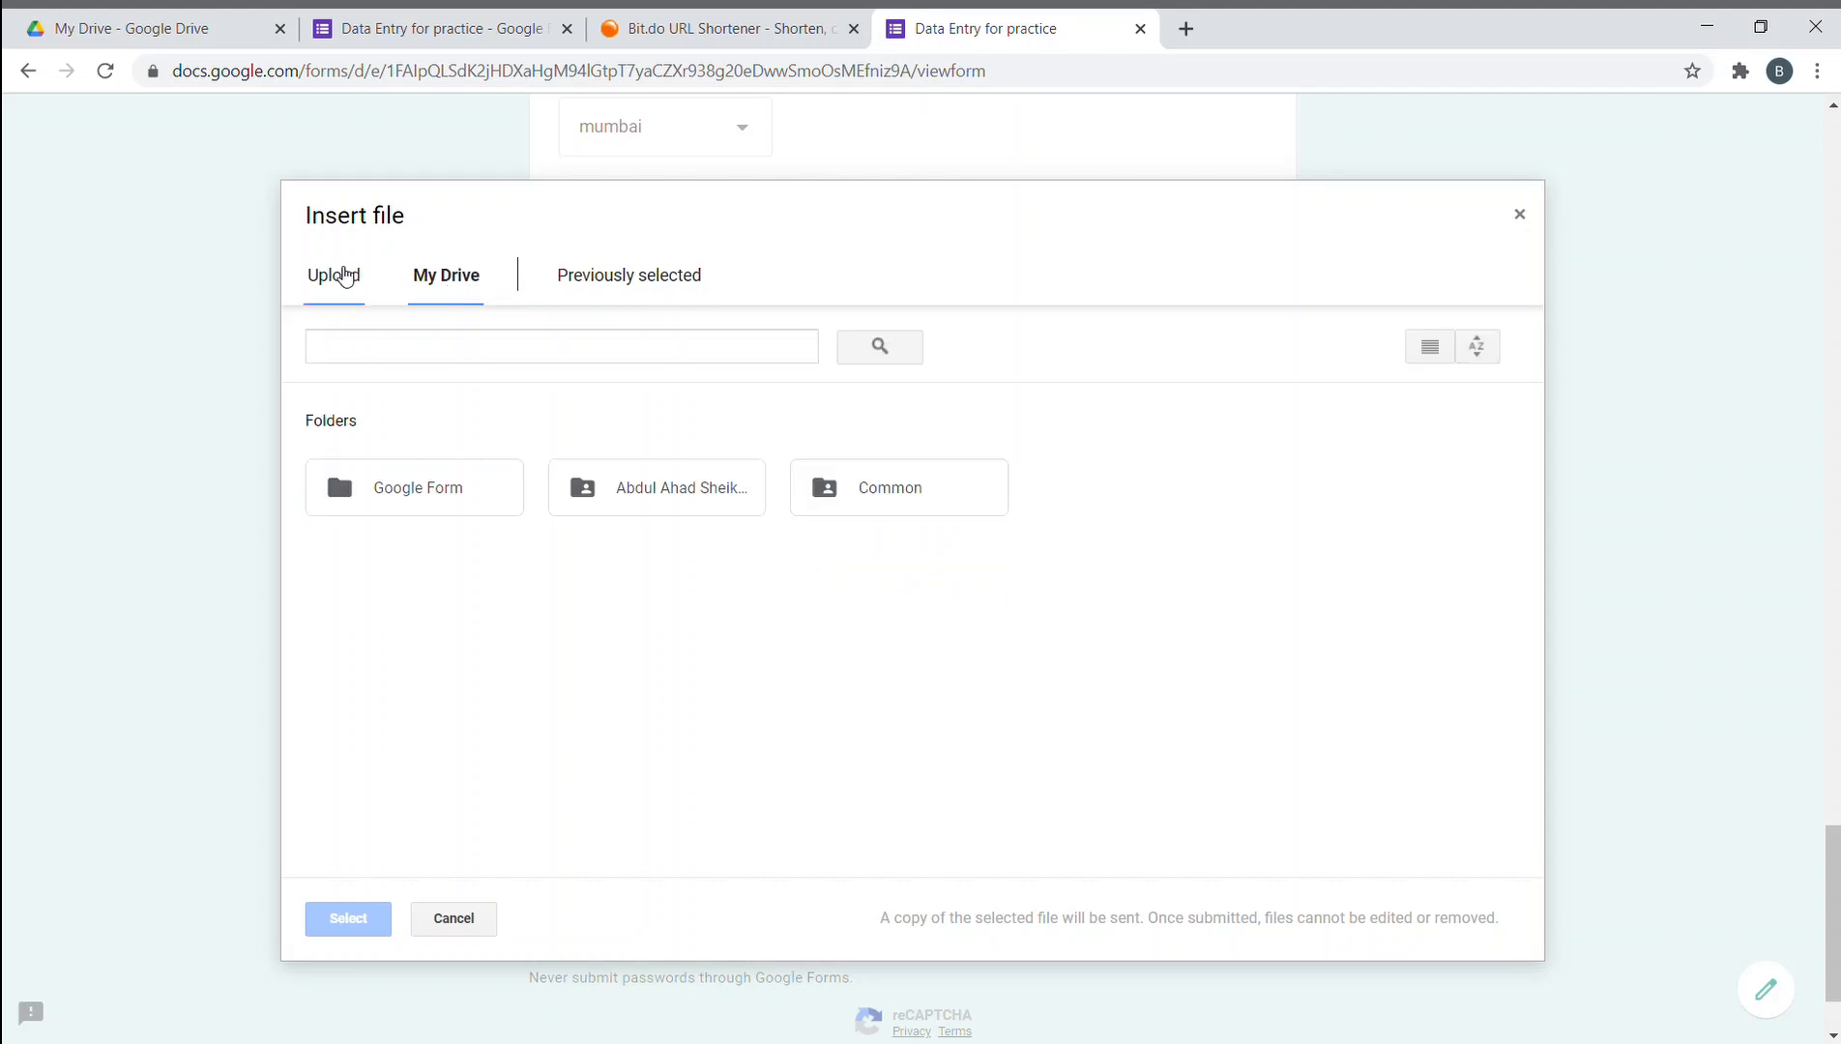
left_click(339, 275)
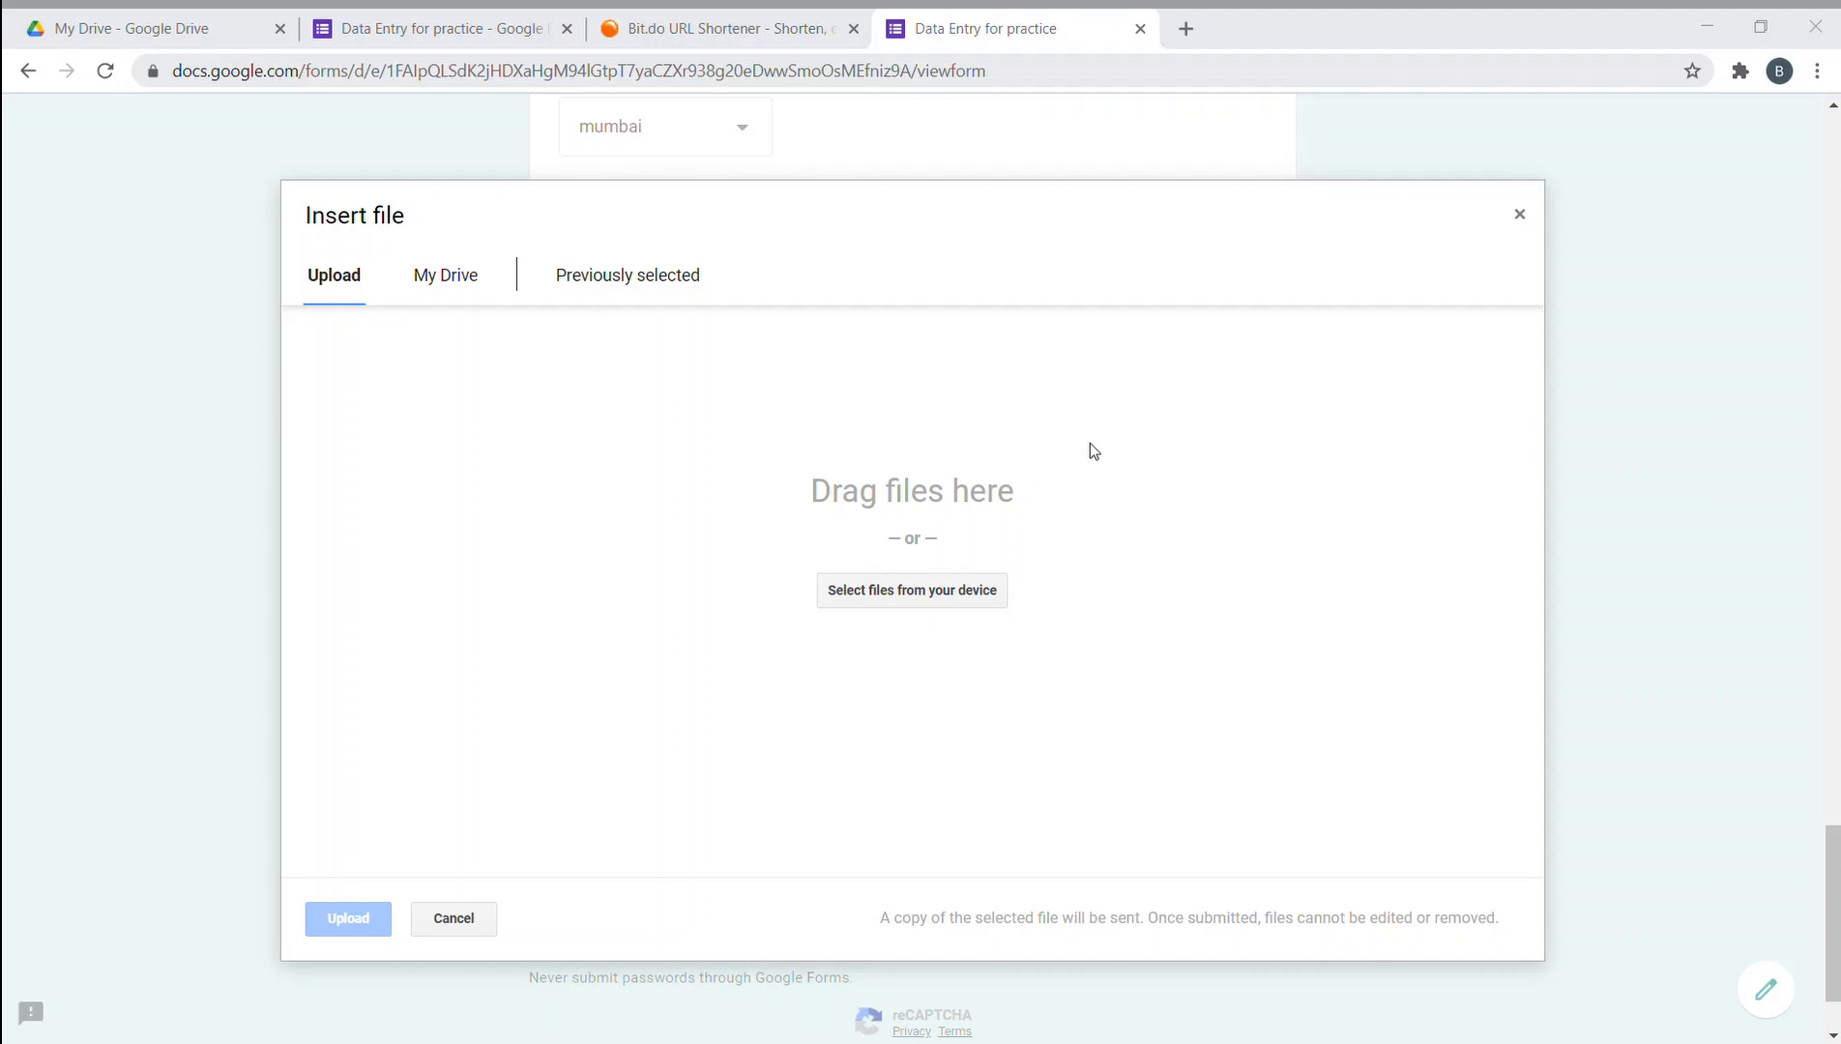
left_click_drag(965, 594, 1097, 595)
left_click(348, 919)
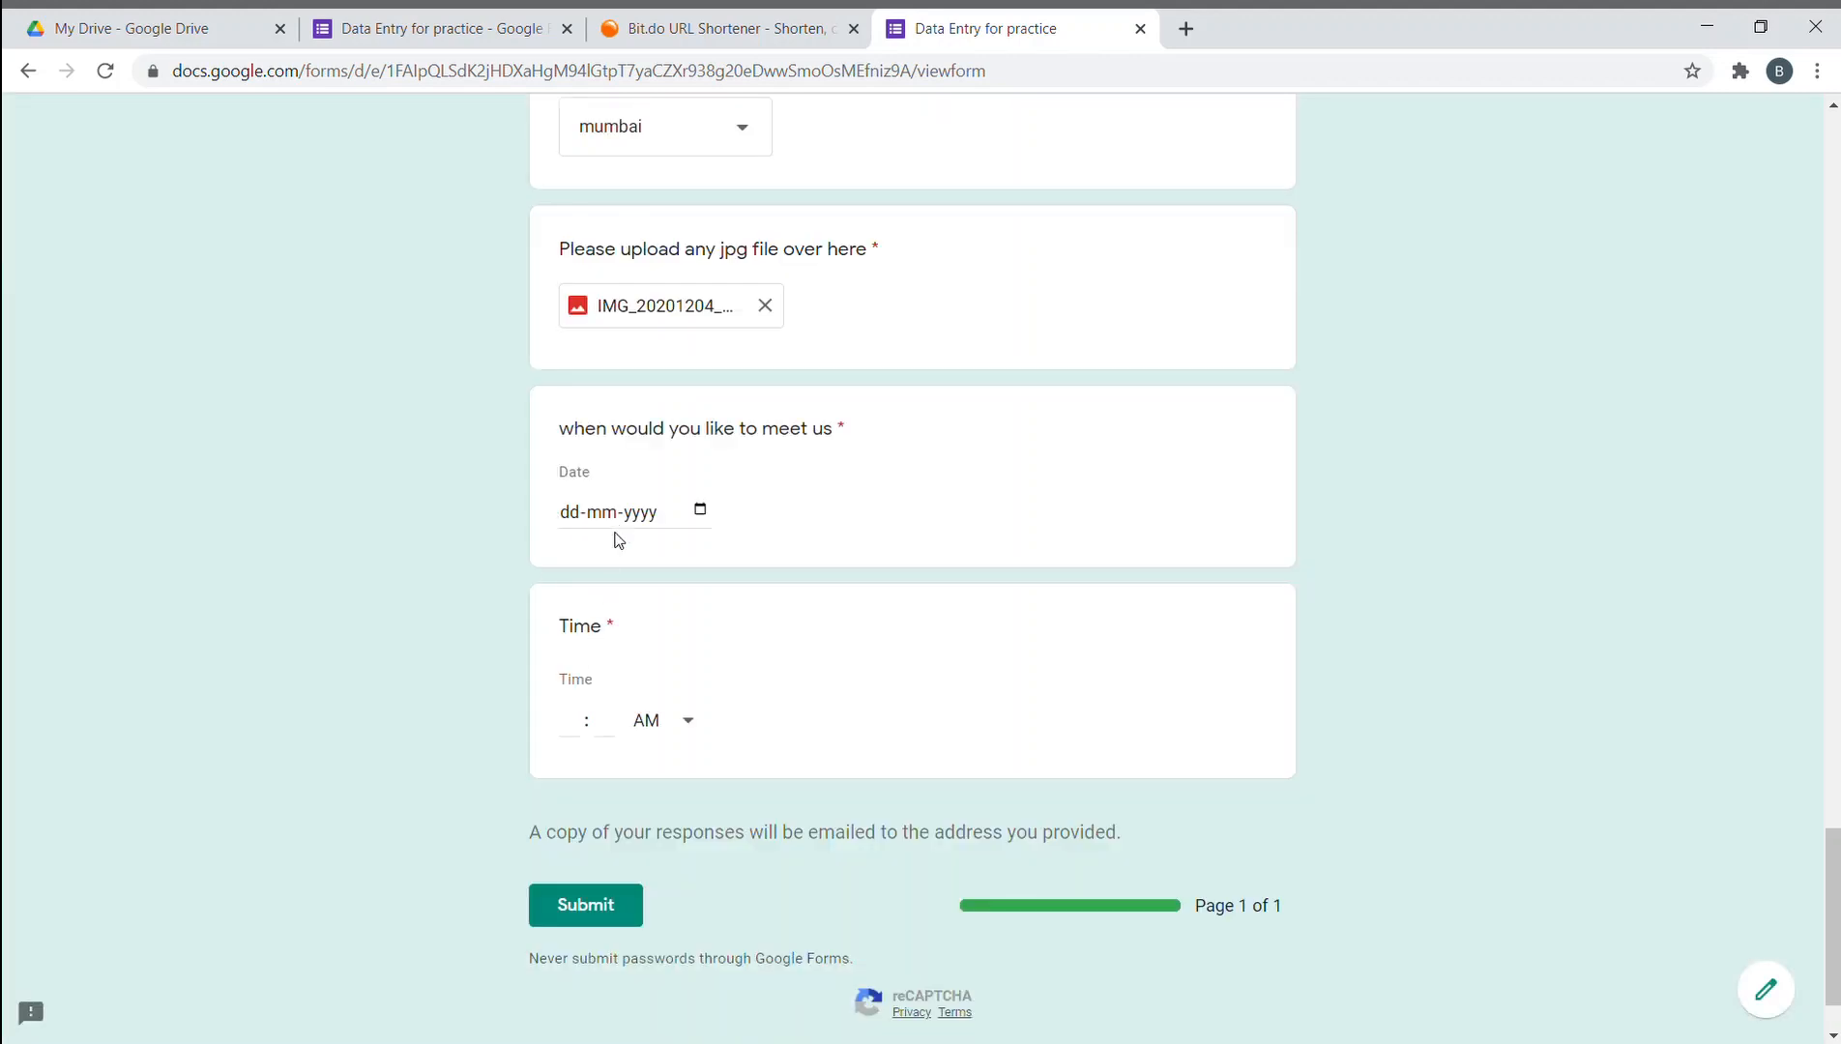
- Set the meeting date to 18-02-2021 from the calendar
left_click(628, 520)
left_click(570, 522)
left_click(696, 698)
- Set the meeting time to 12:02 AM
left_click(580, 725)
left_click(646, 716)
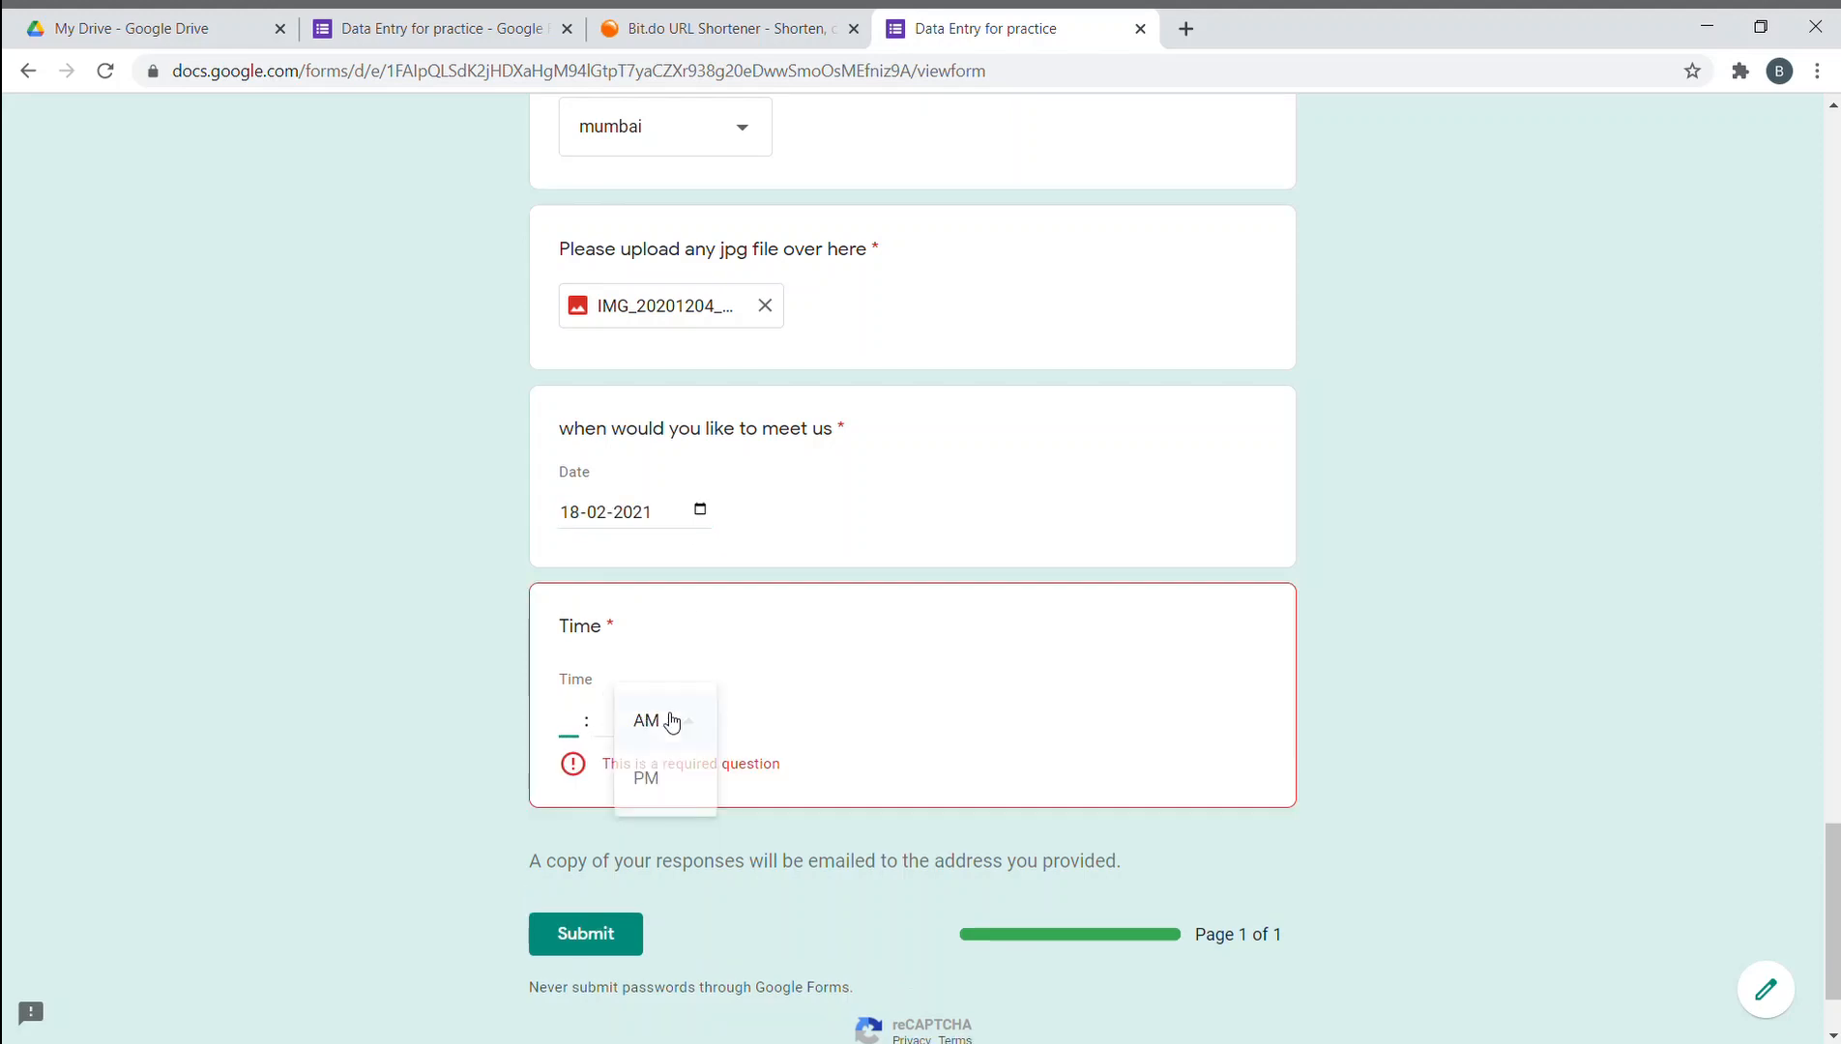
left_click(676, 722)
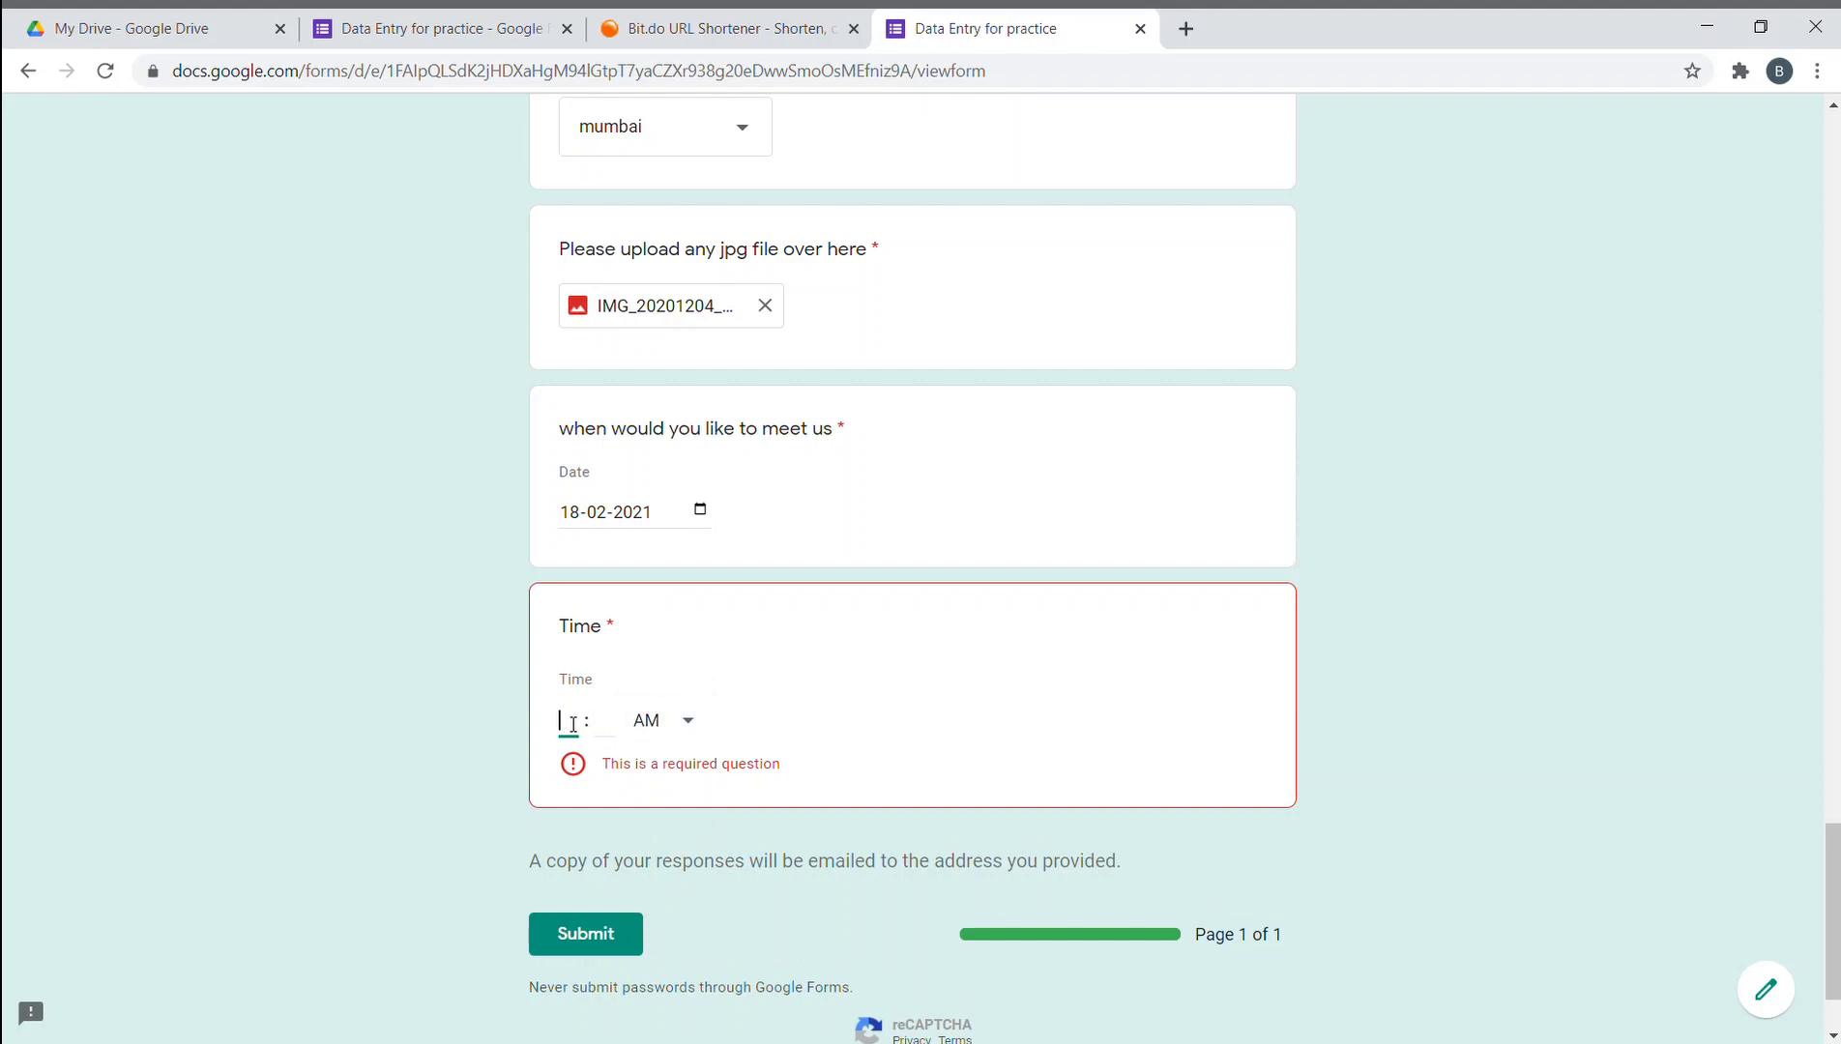
left_click(643, 720)
left_click(612, 730)
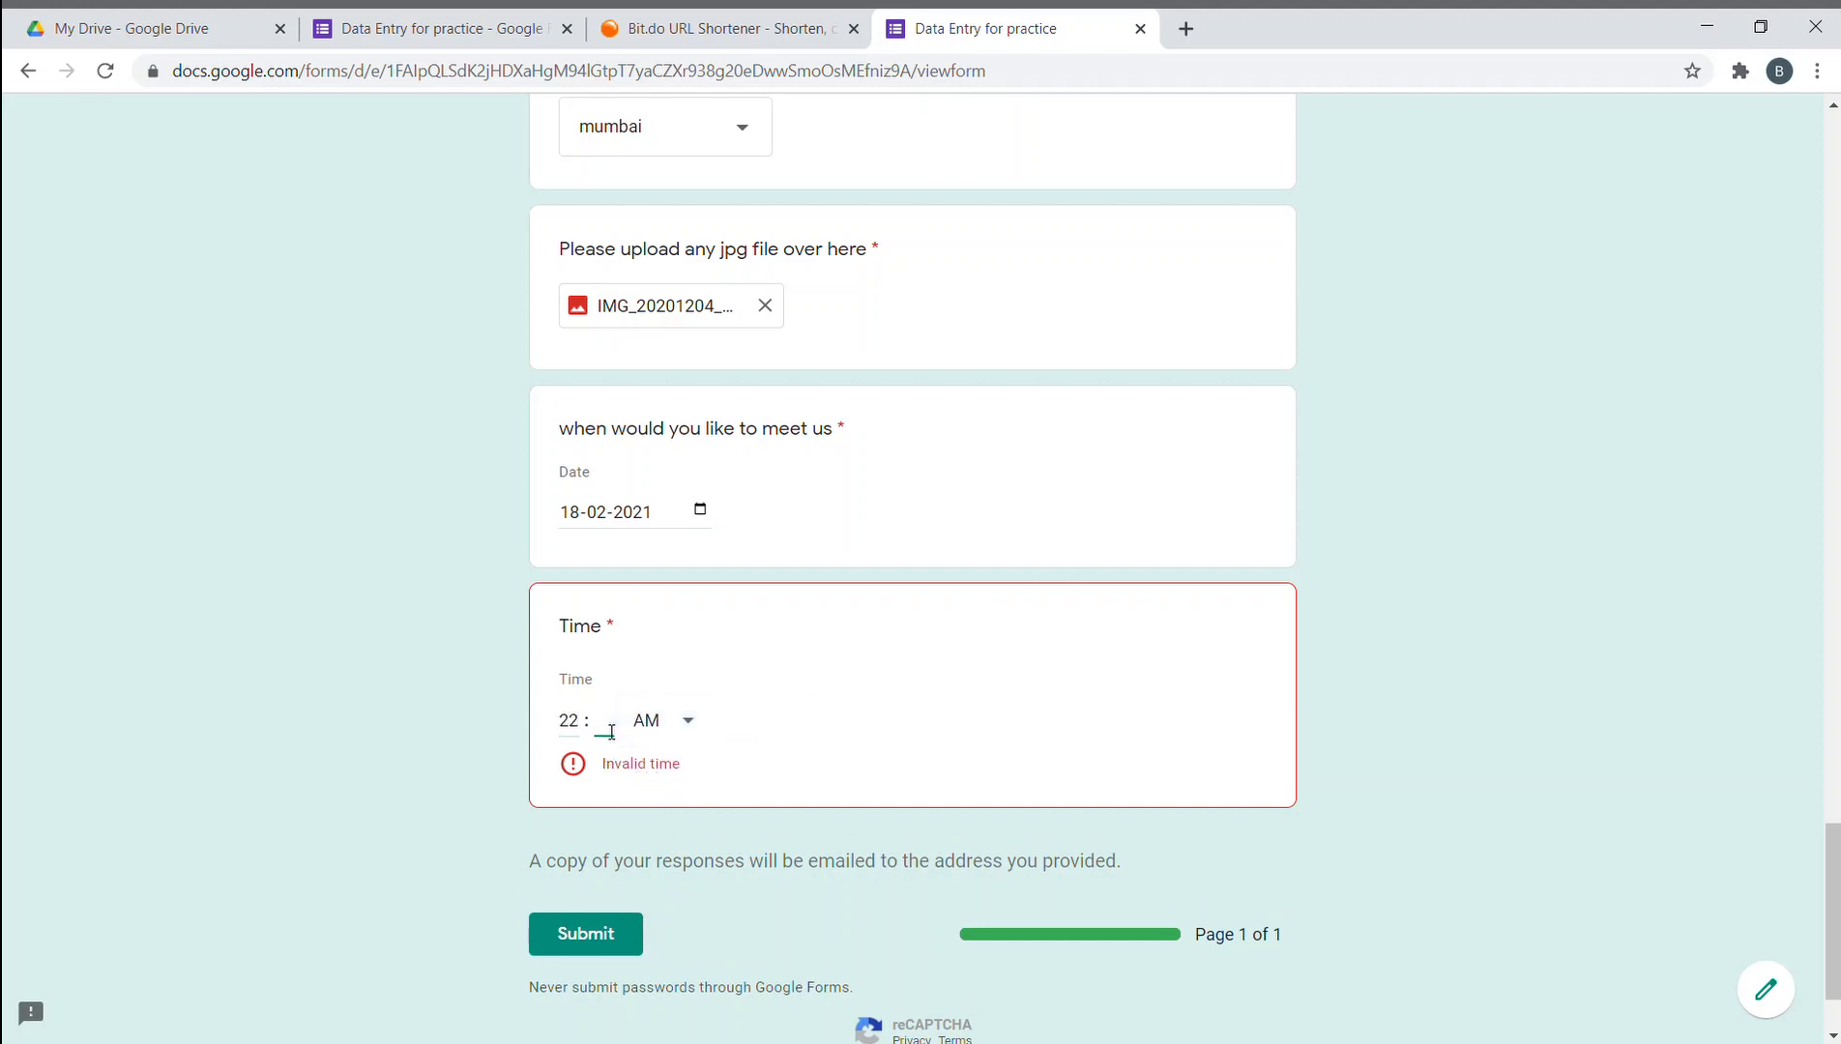
type("02")
left_click(706, 694)
left_click(930, 681)
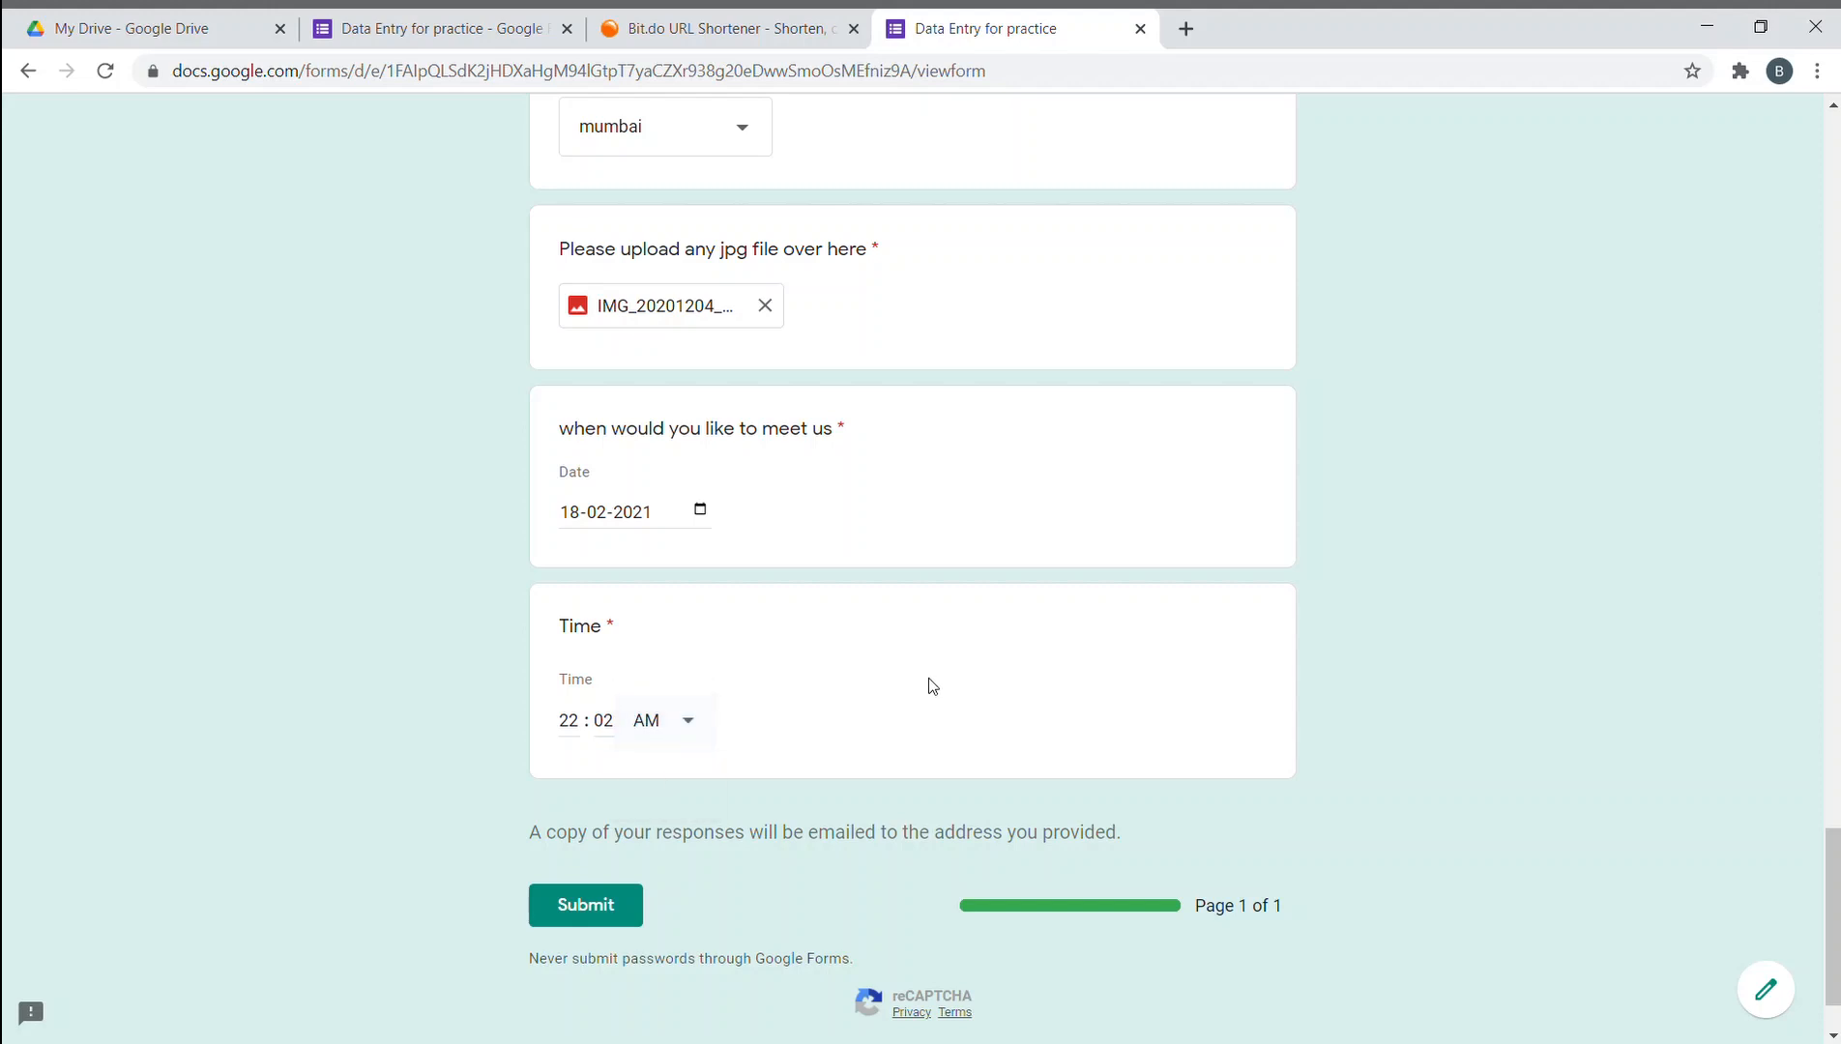
left_click(573, 730)
type("12")
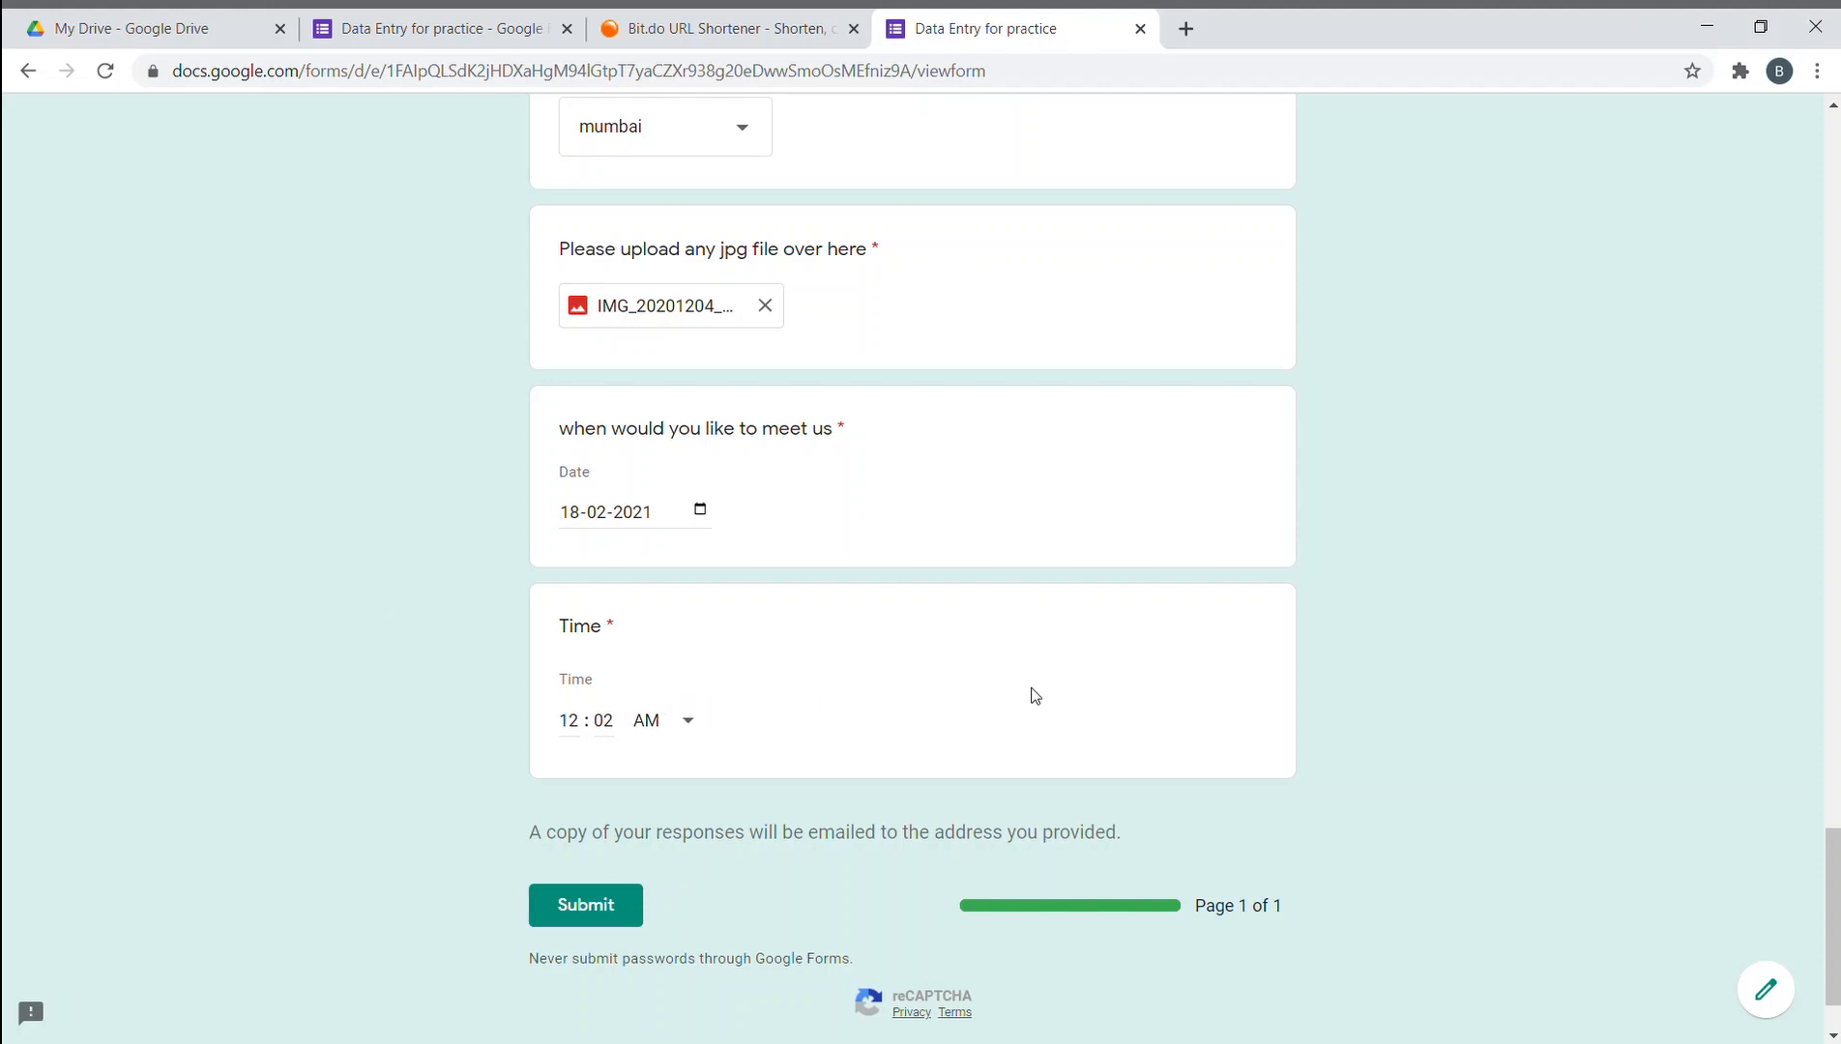
- Submit the practice form response, pass the traffic-light reCAPTCHA, and close the response tab
scroll(1034, 696, "up", 20)
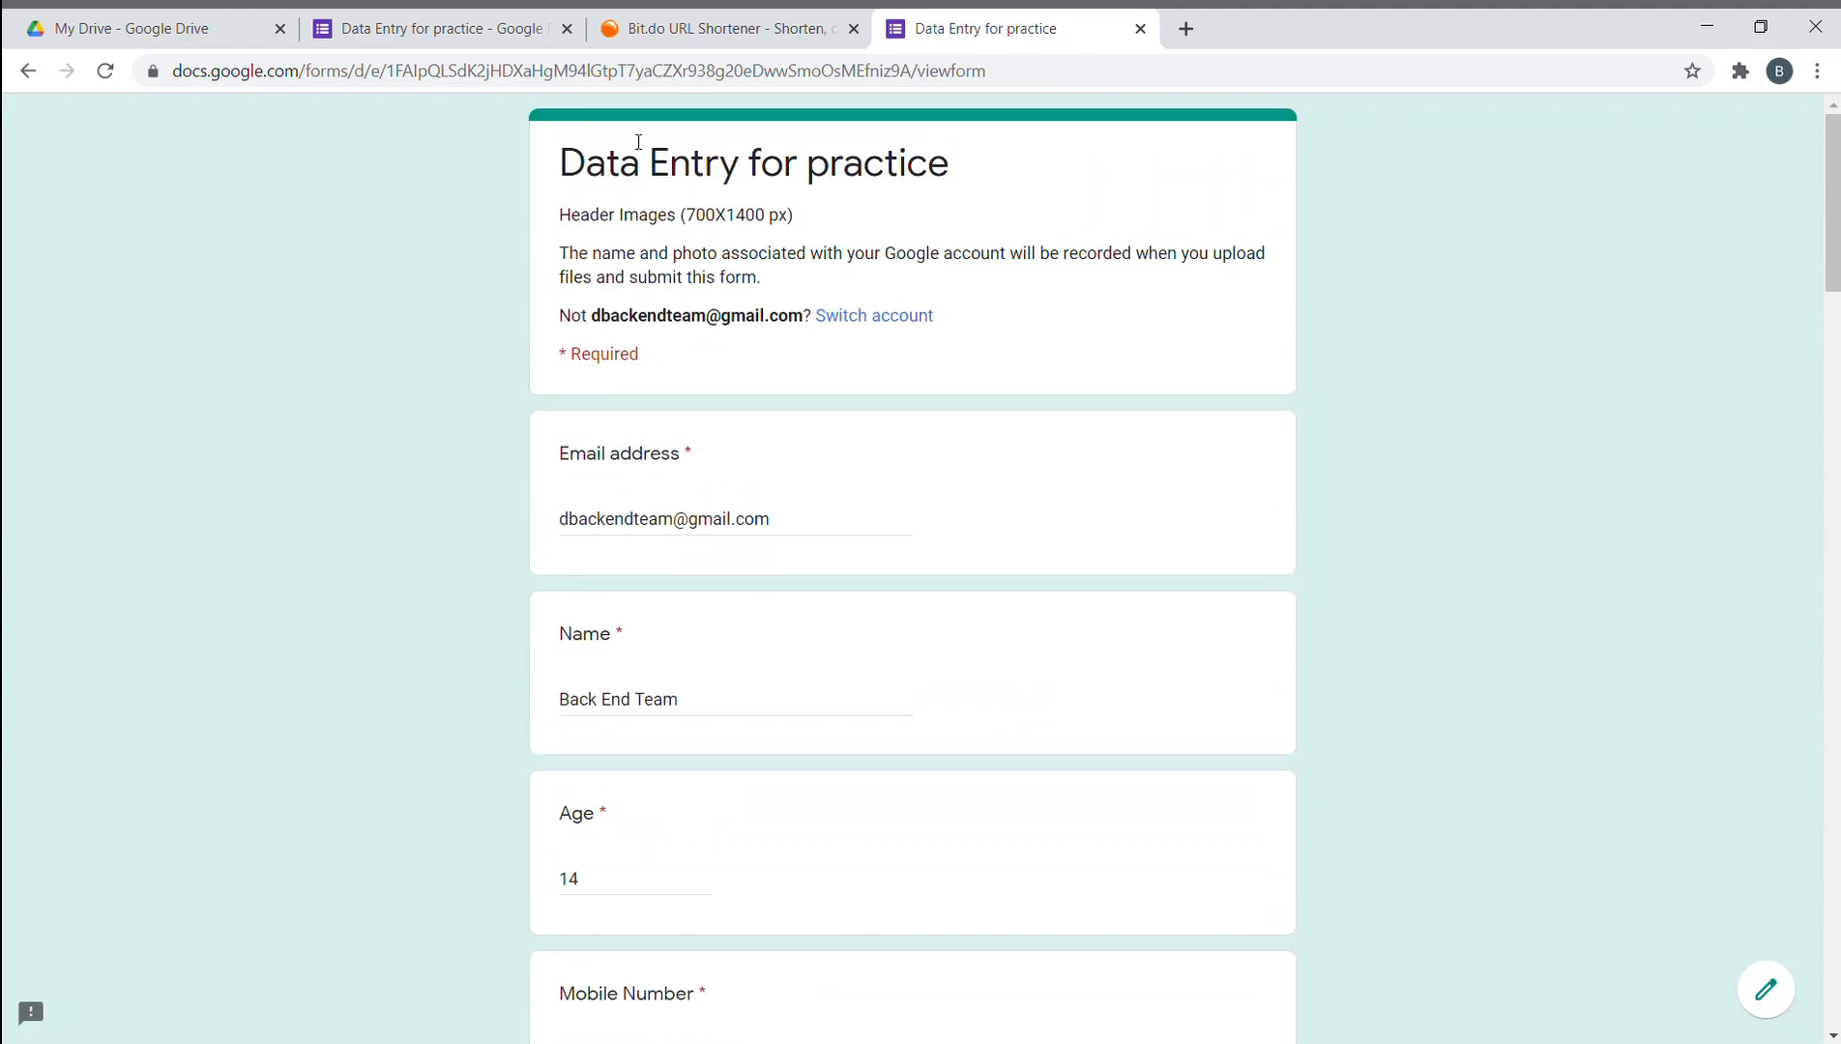
scroll(750, 327, "down", 20)
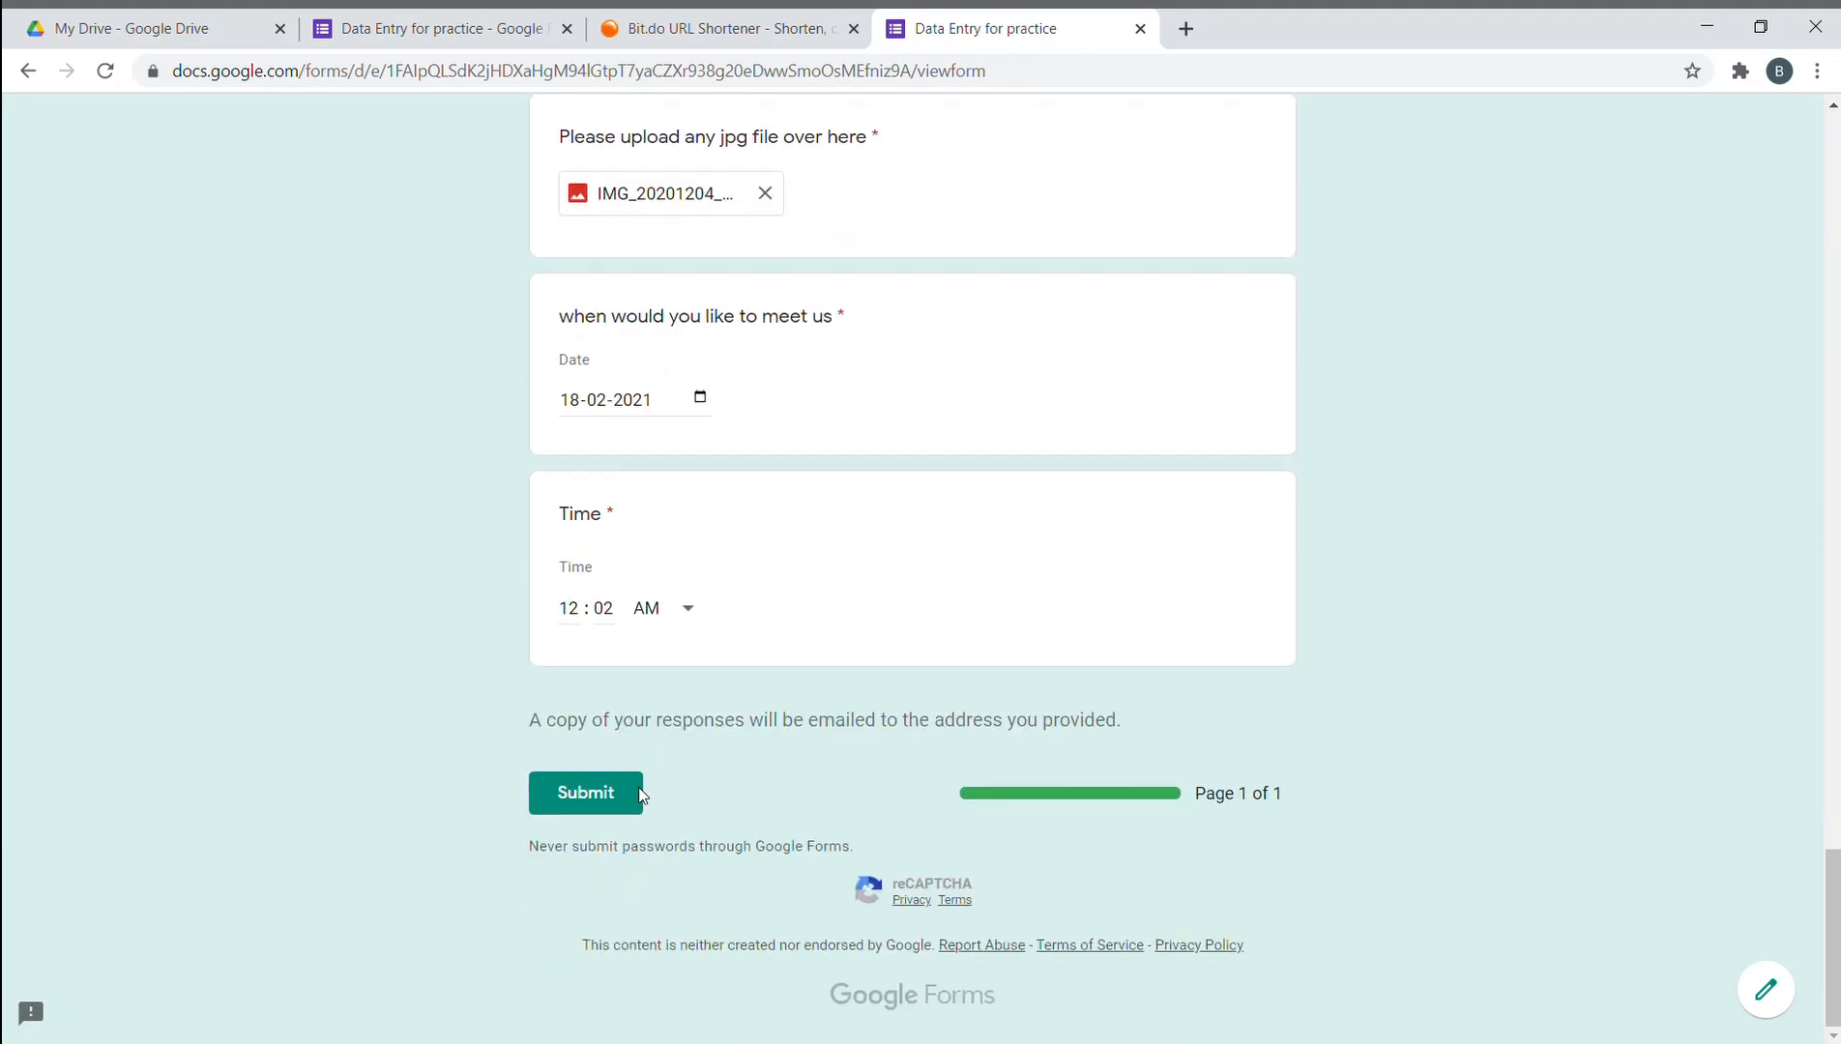
left_click(604, 793)
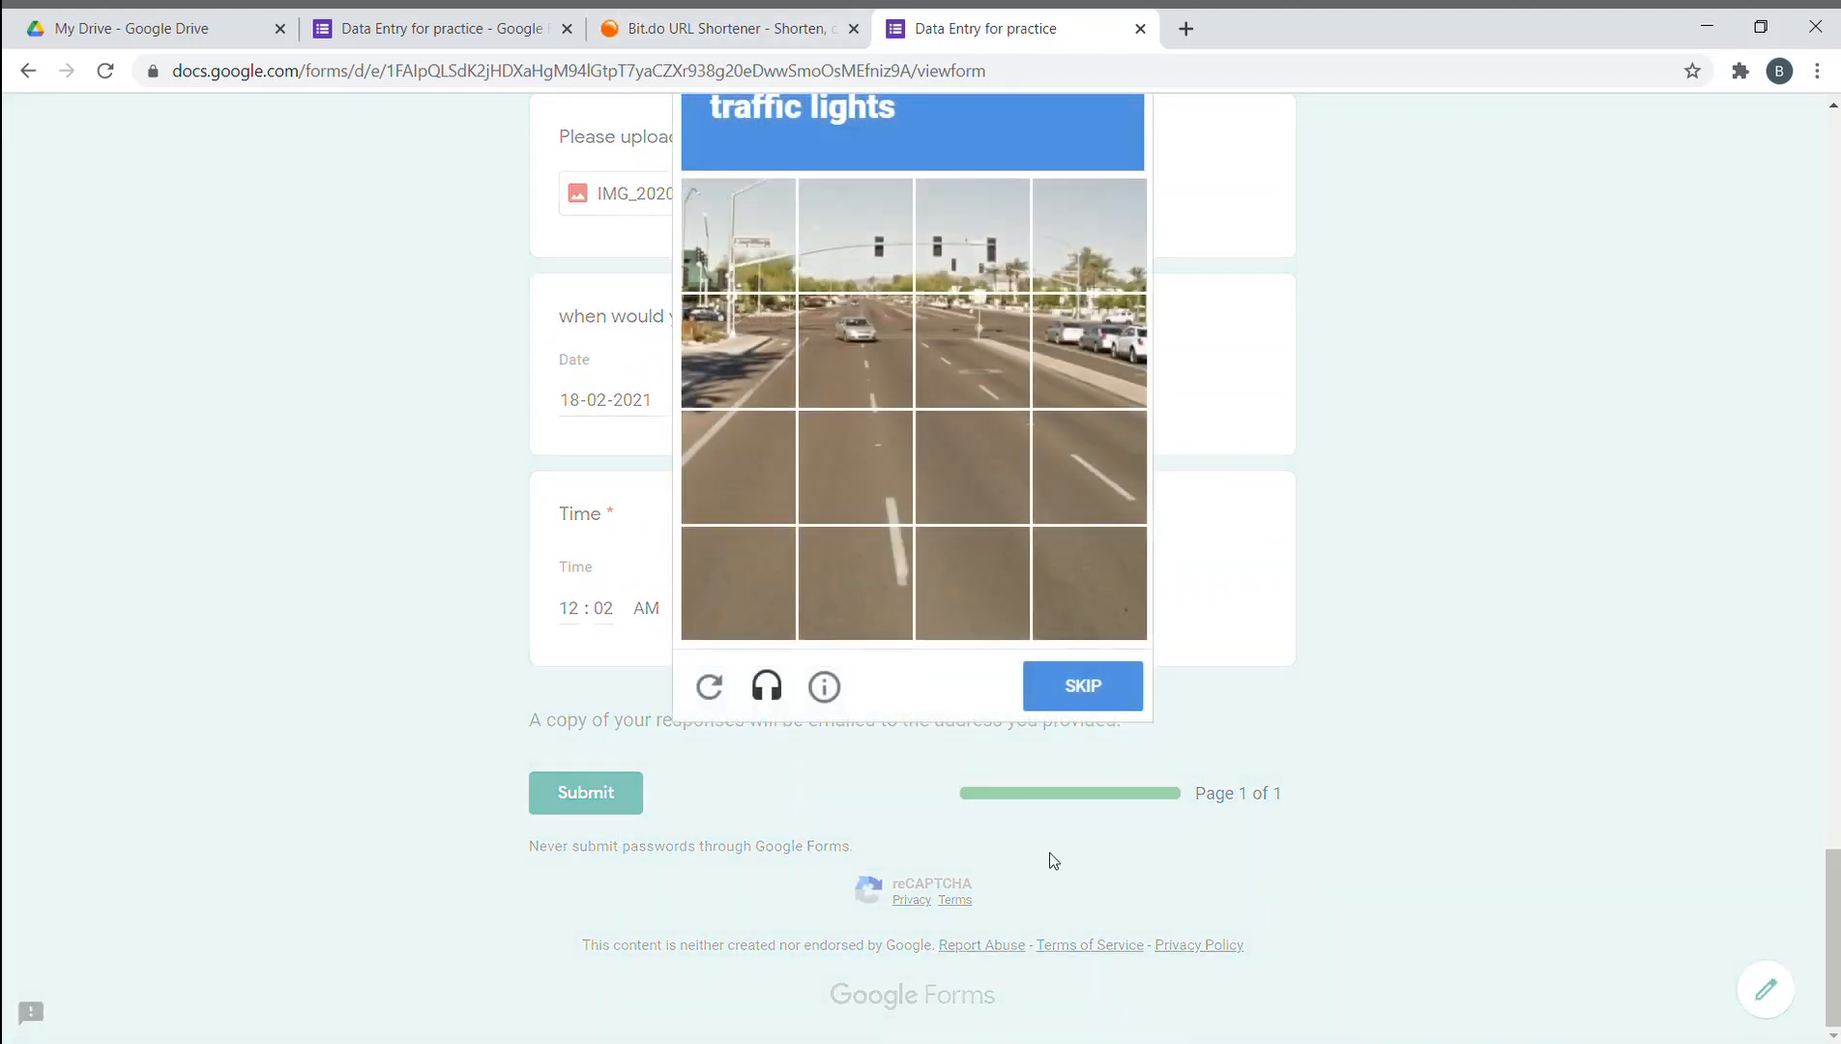
scroll(941, 543, "up", 1)
left_click(868, 357)
left_click(972, 355)
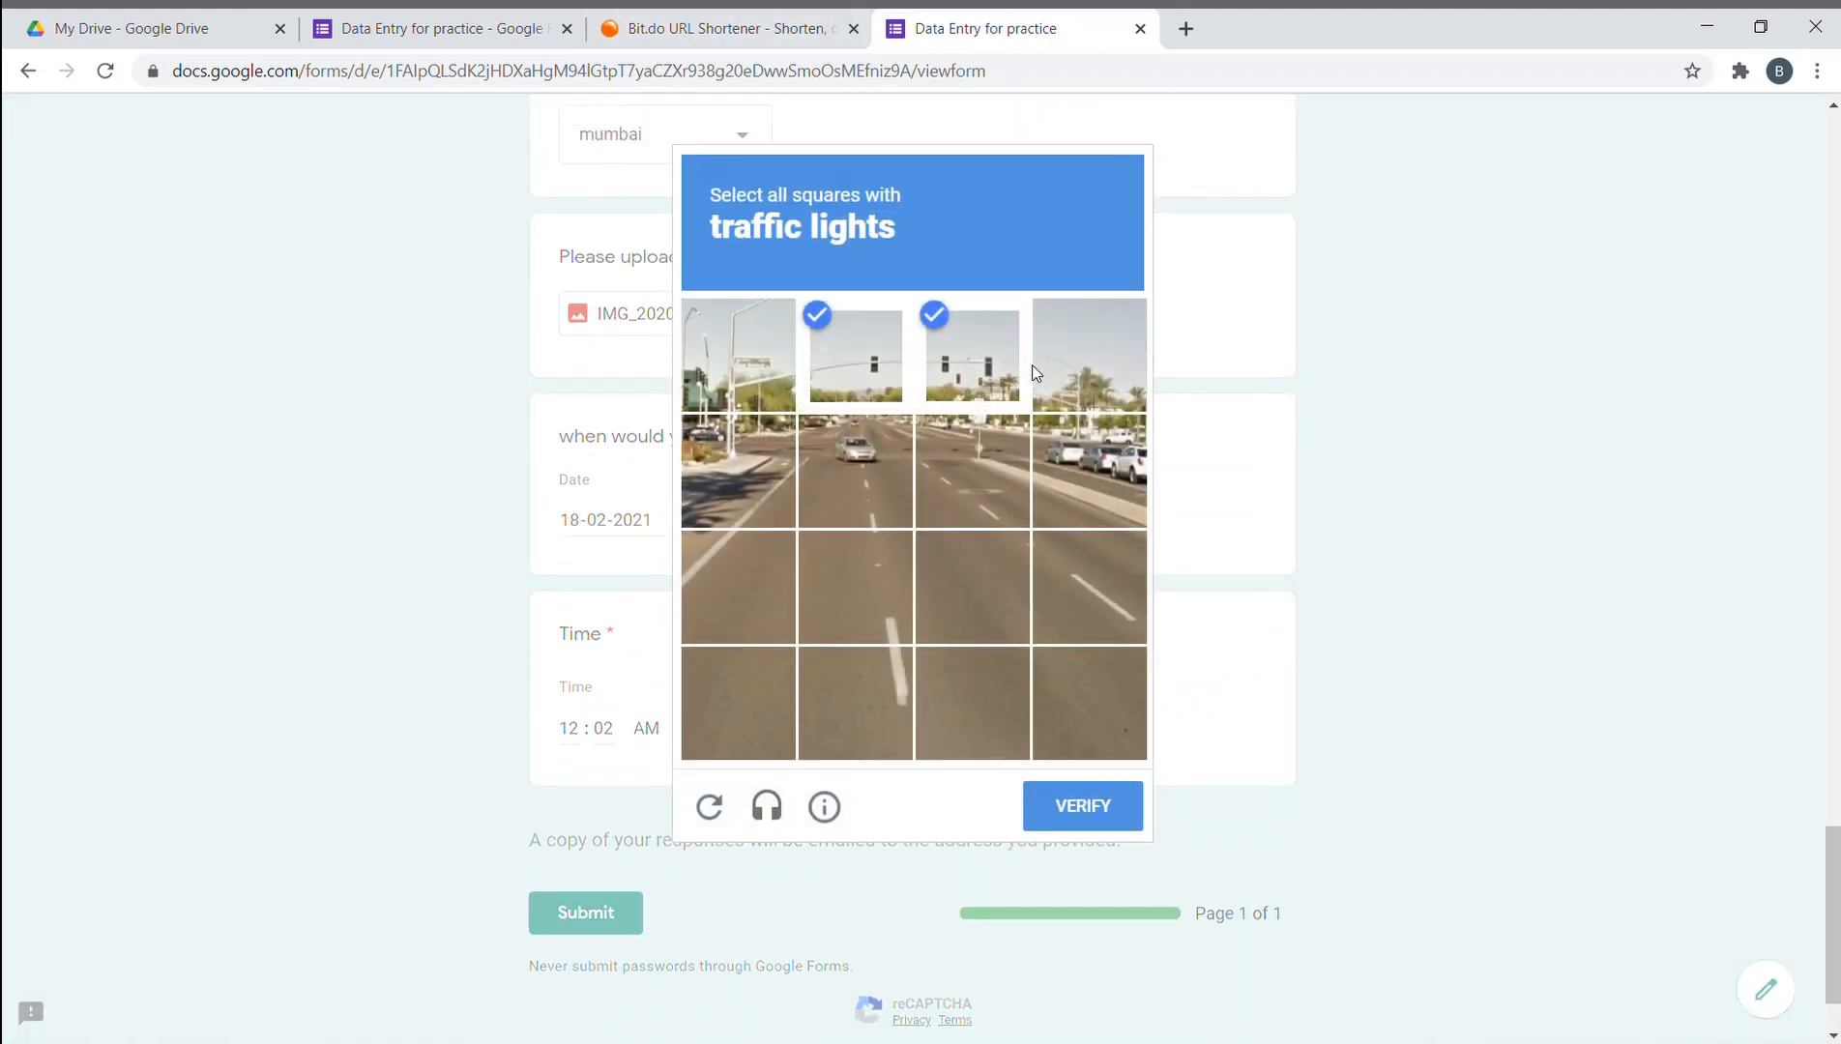
left_click(1089, 354)
left_click(1082, 804)
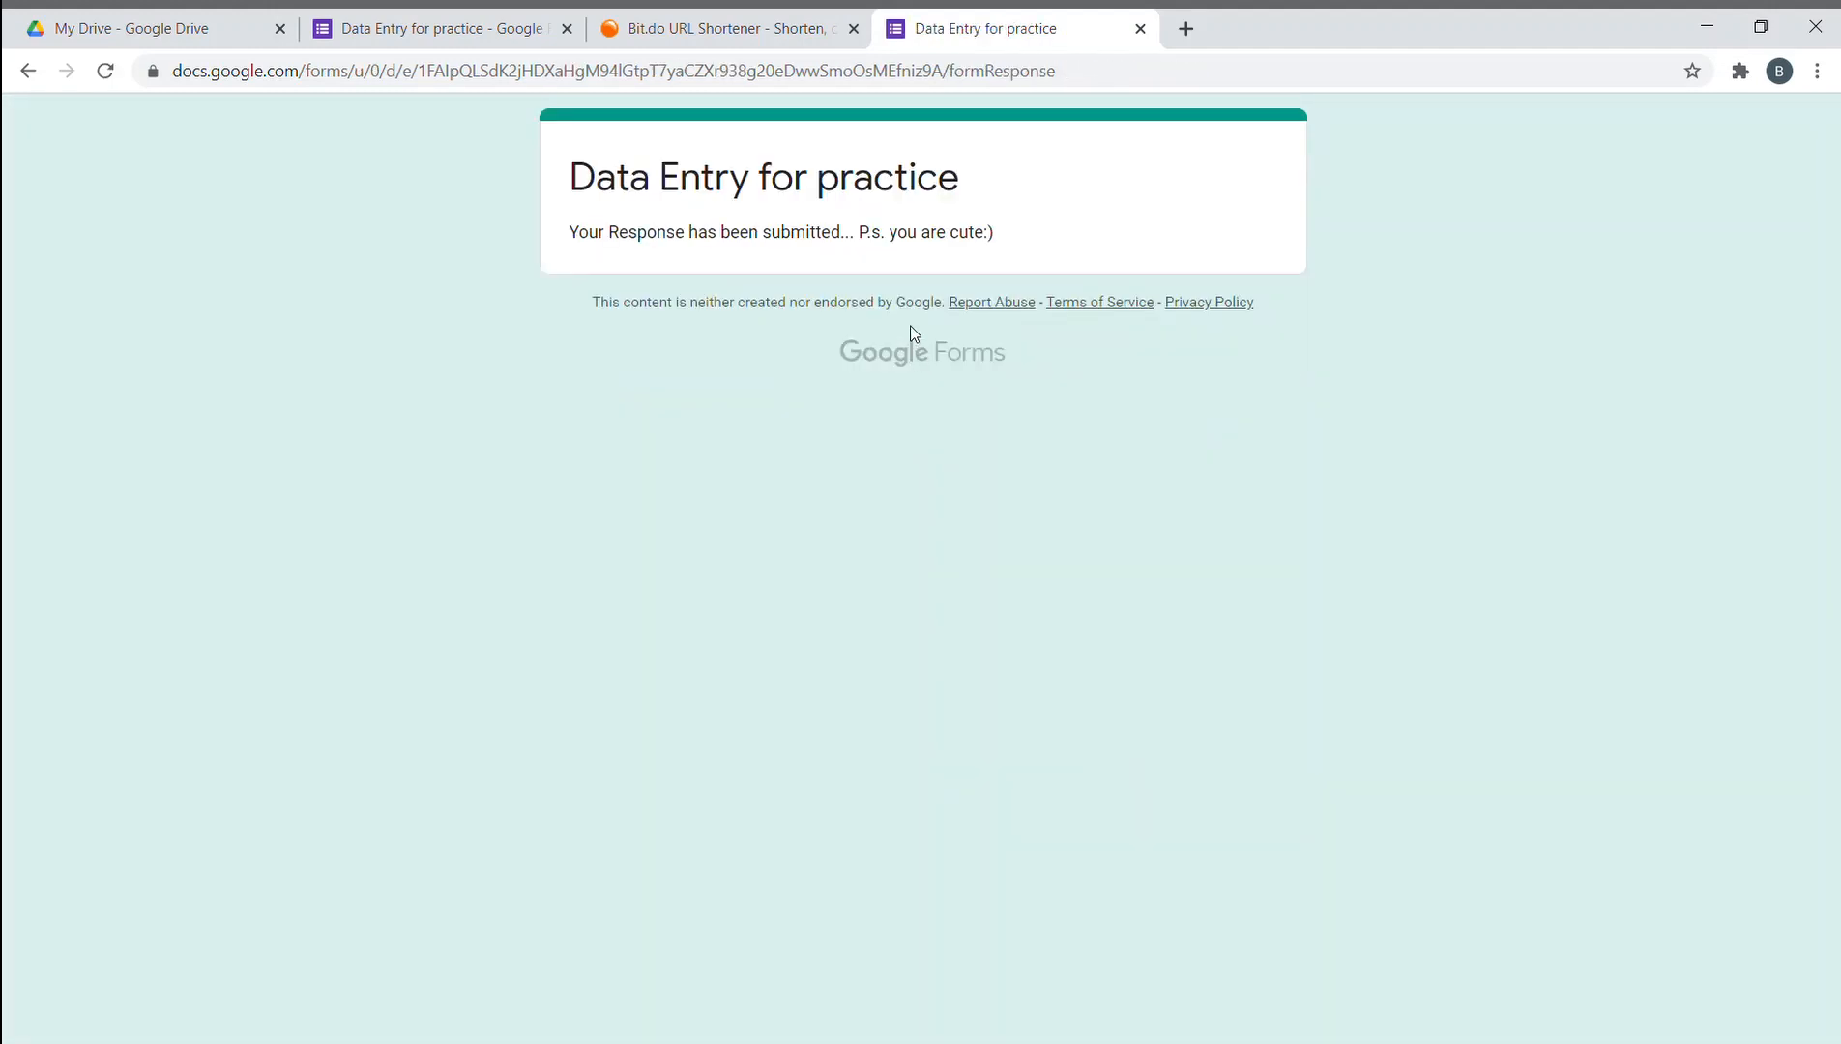
left_click(1141, 35)
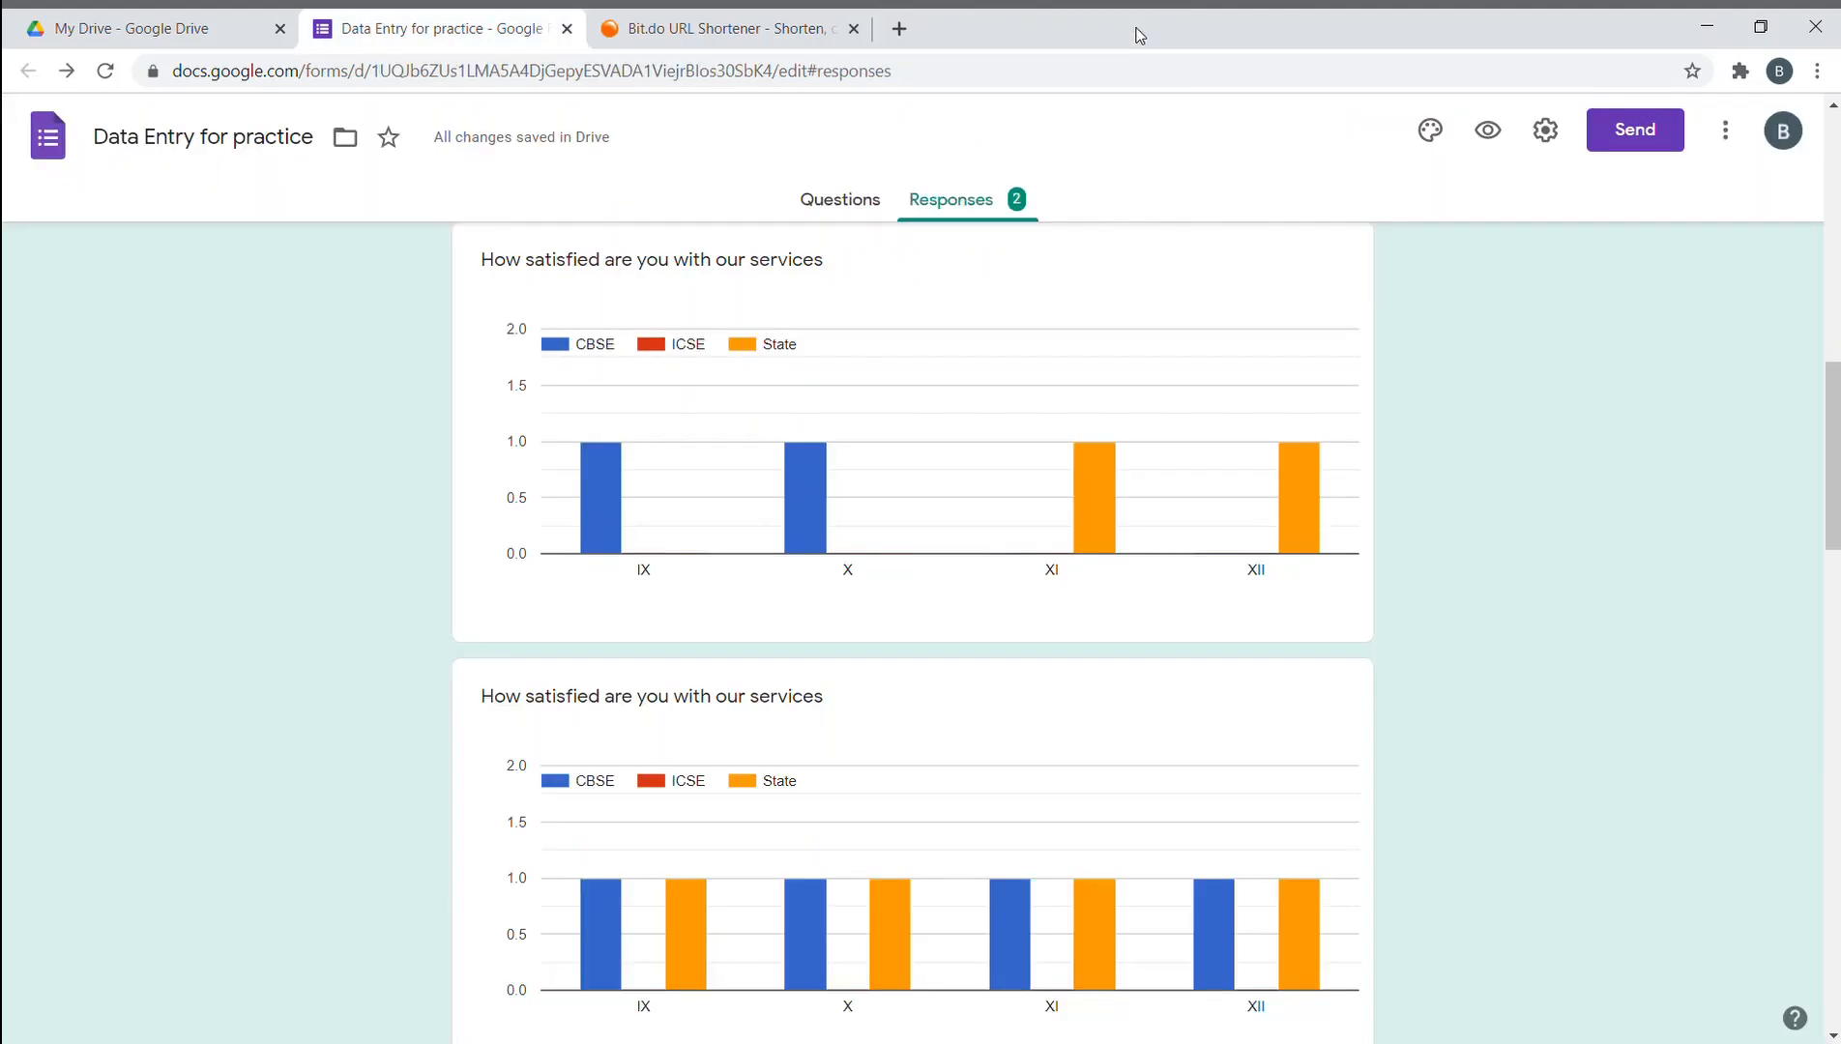
left_click(961, 210)
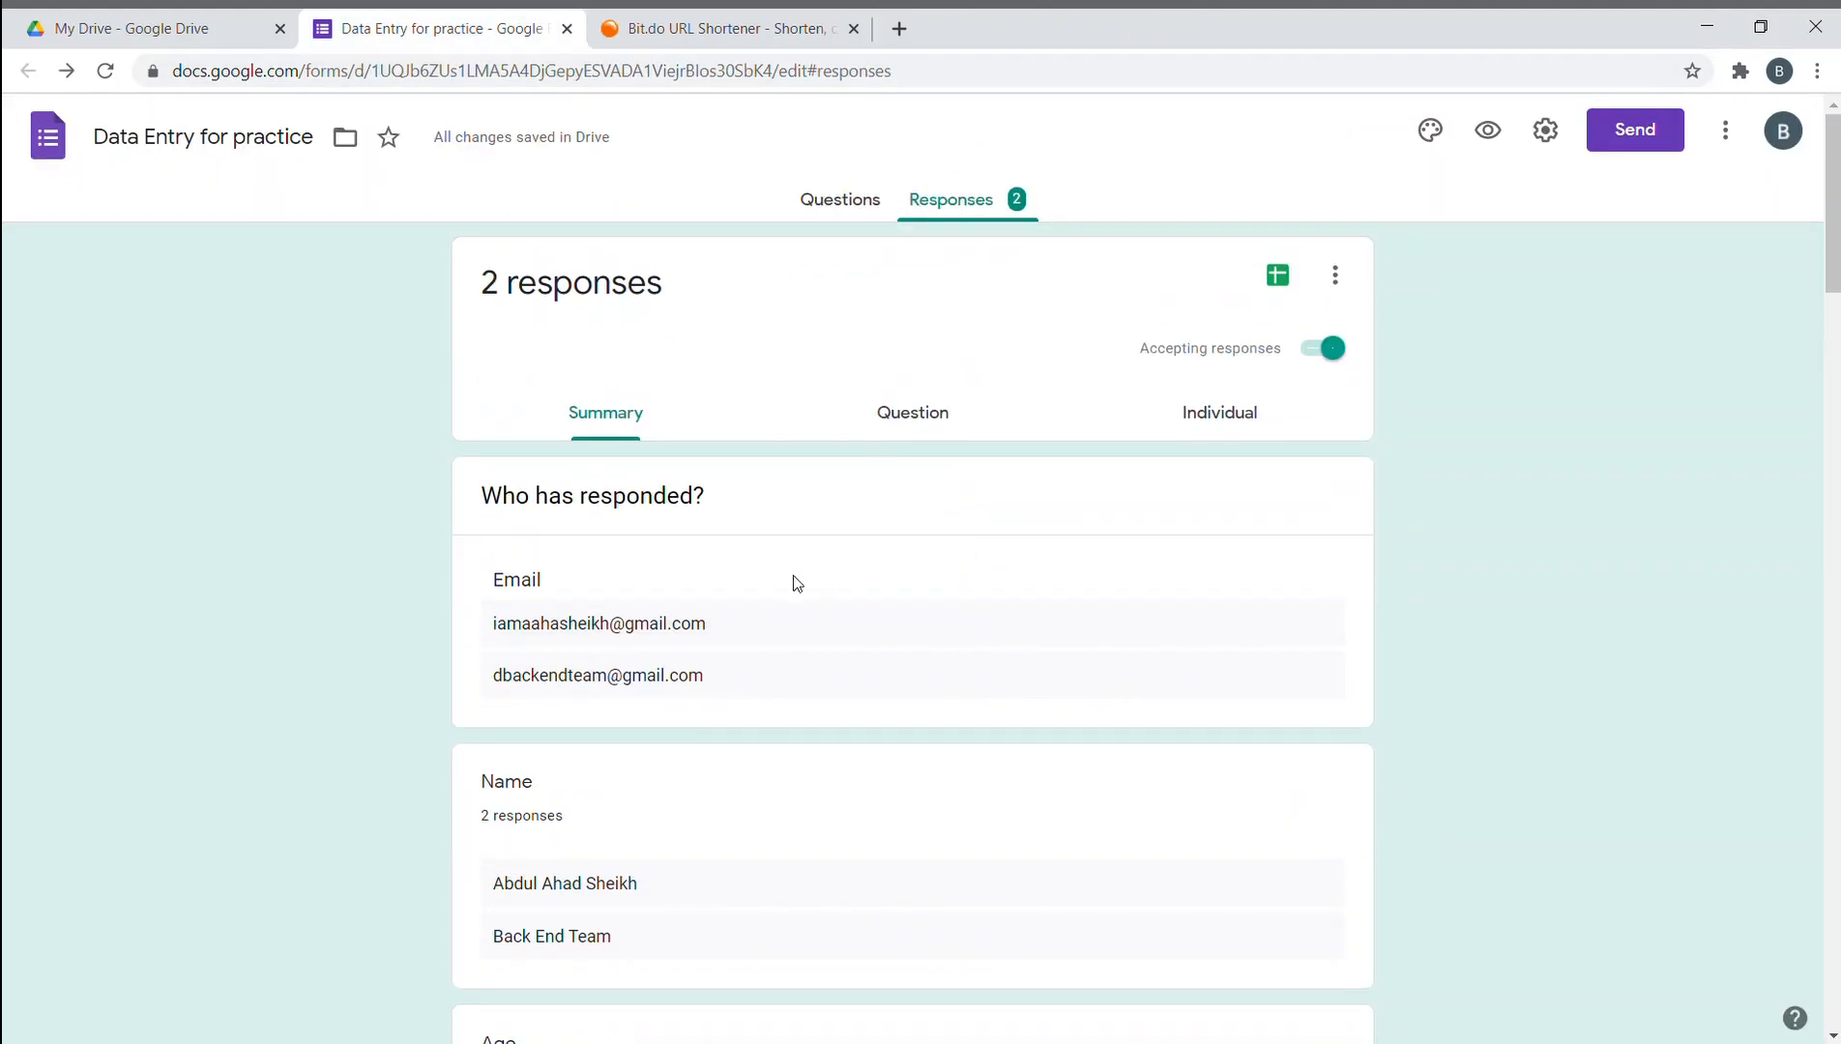
scroll(793, 578, "down", 1)
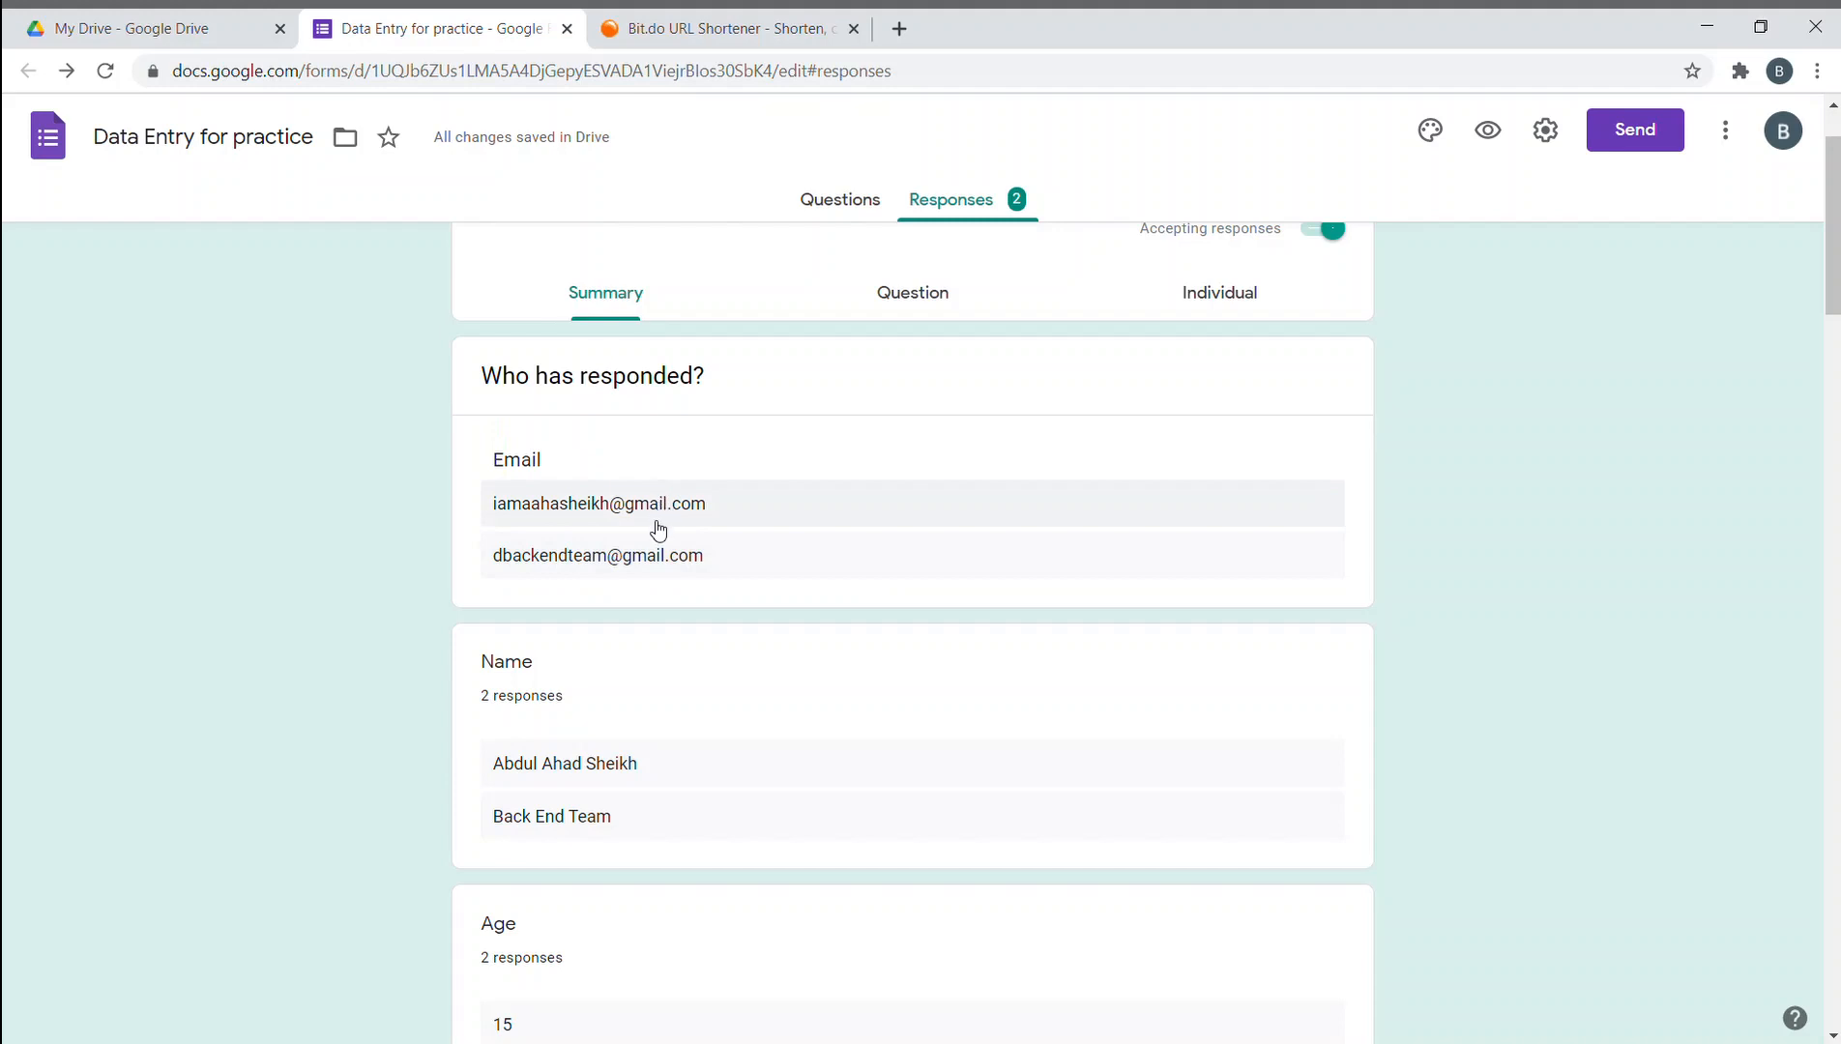
scroll(648, 580, "down", 3)
scroll(581, 592, "down", 7)
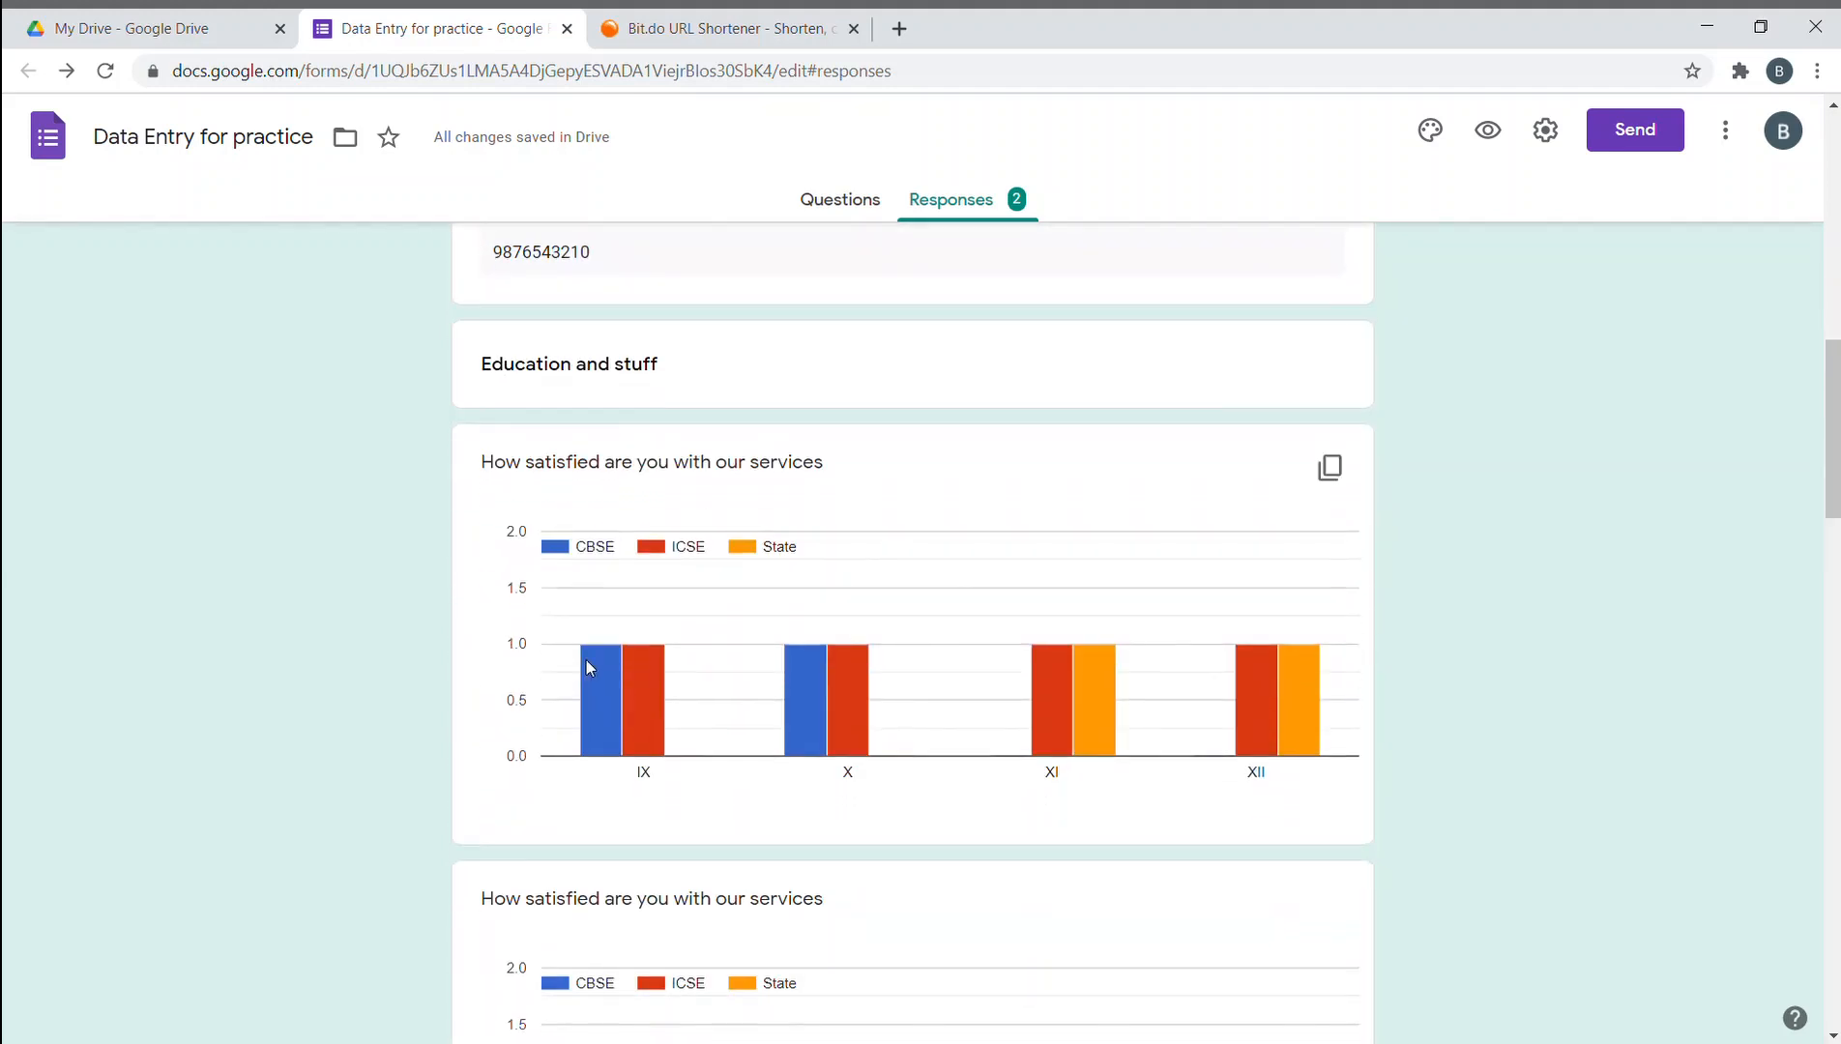
scroll(588, 662, "down", 1)
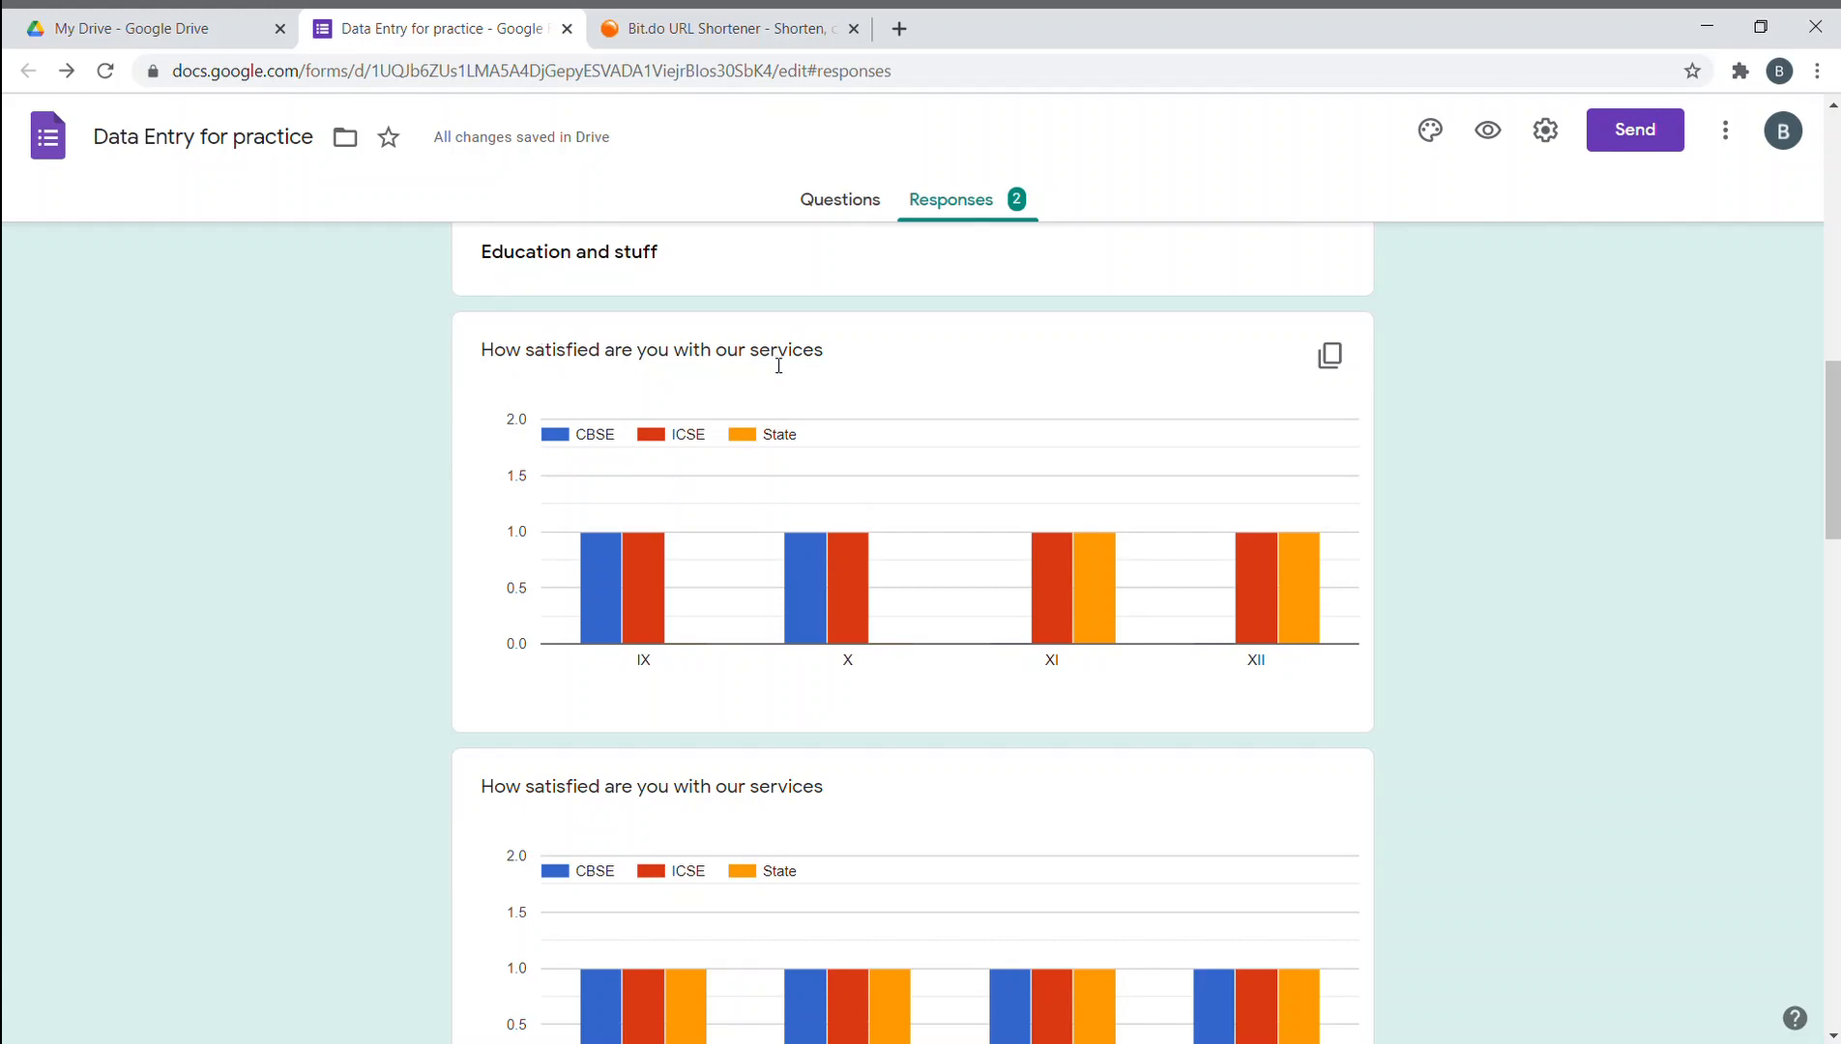
scroll(794, 392, "up", 1)
scroll(617, 472, "down", 1)
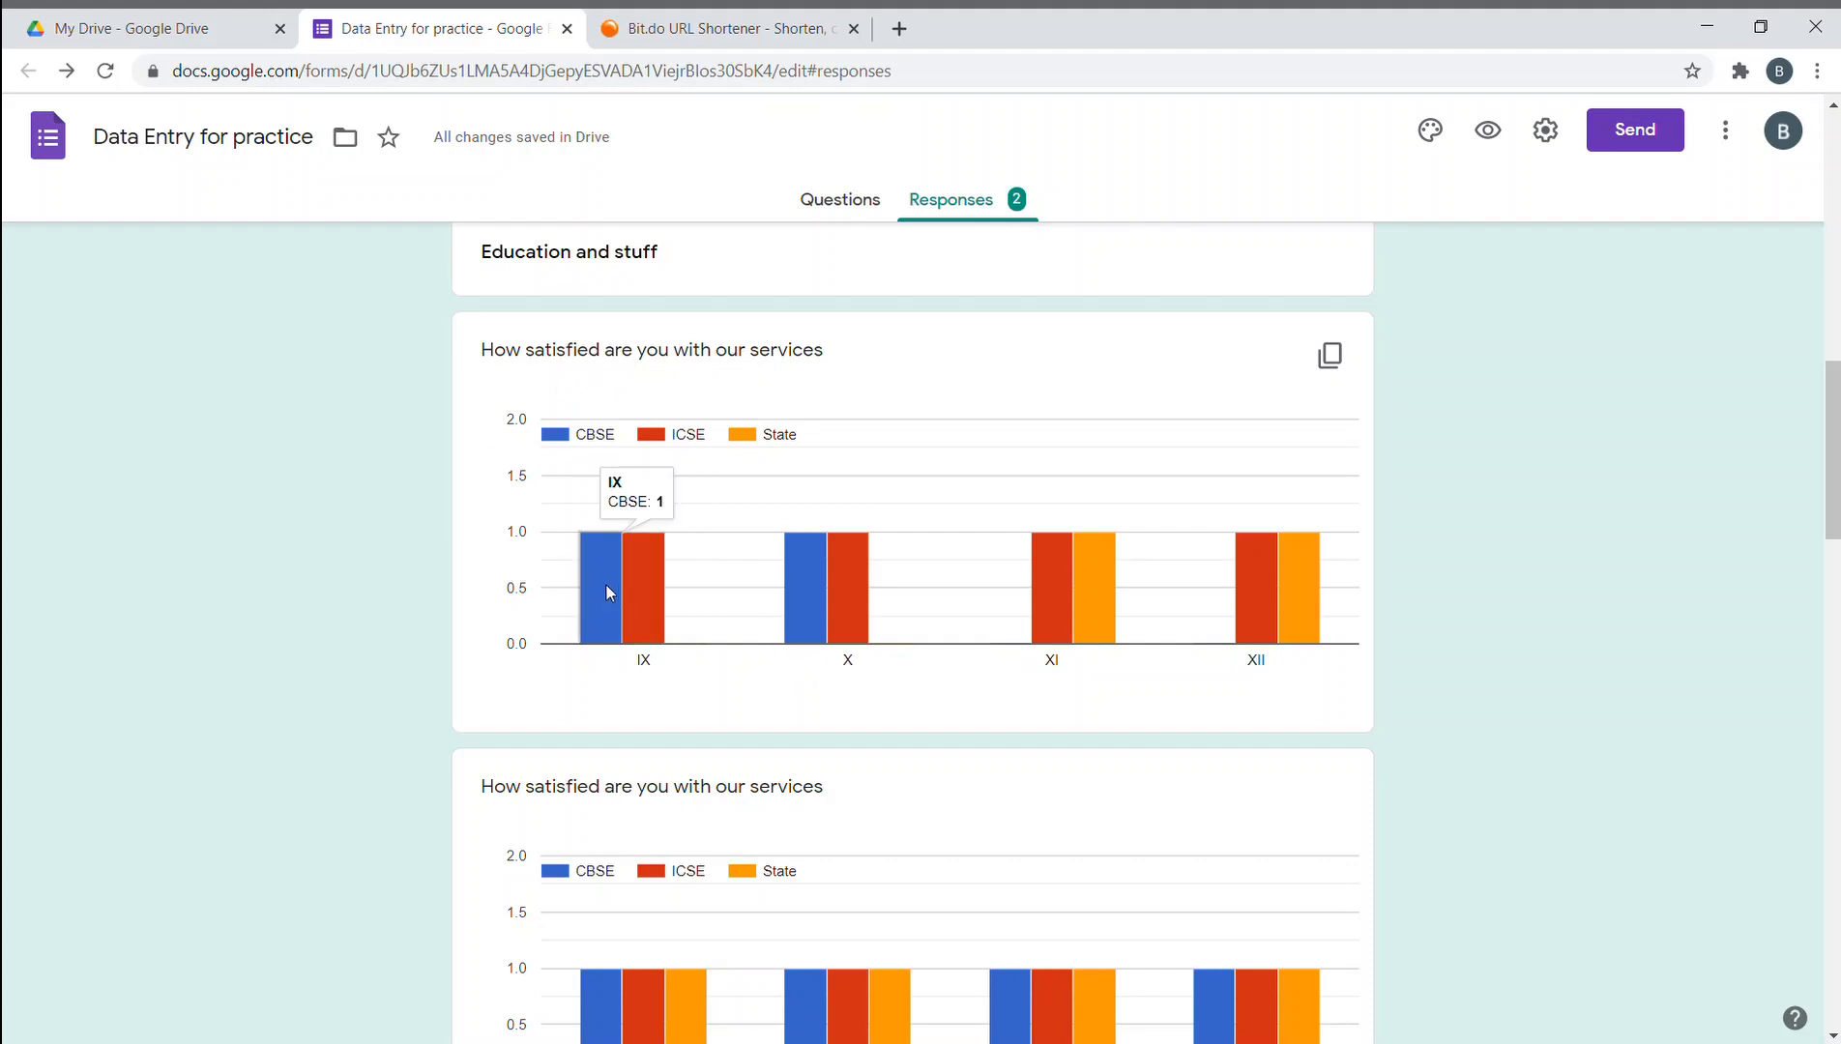
mouse_move(607, 559)
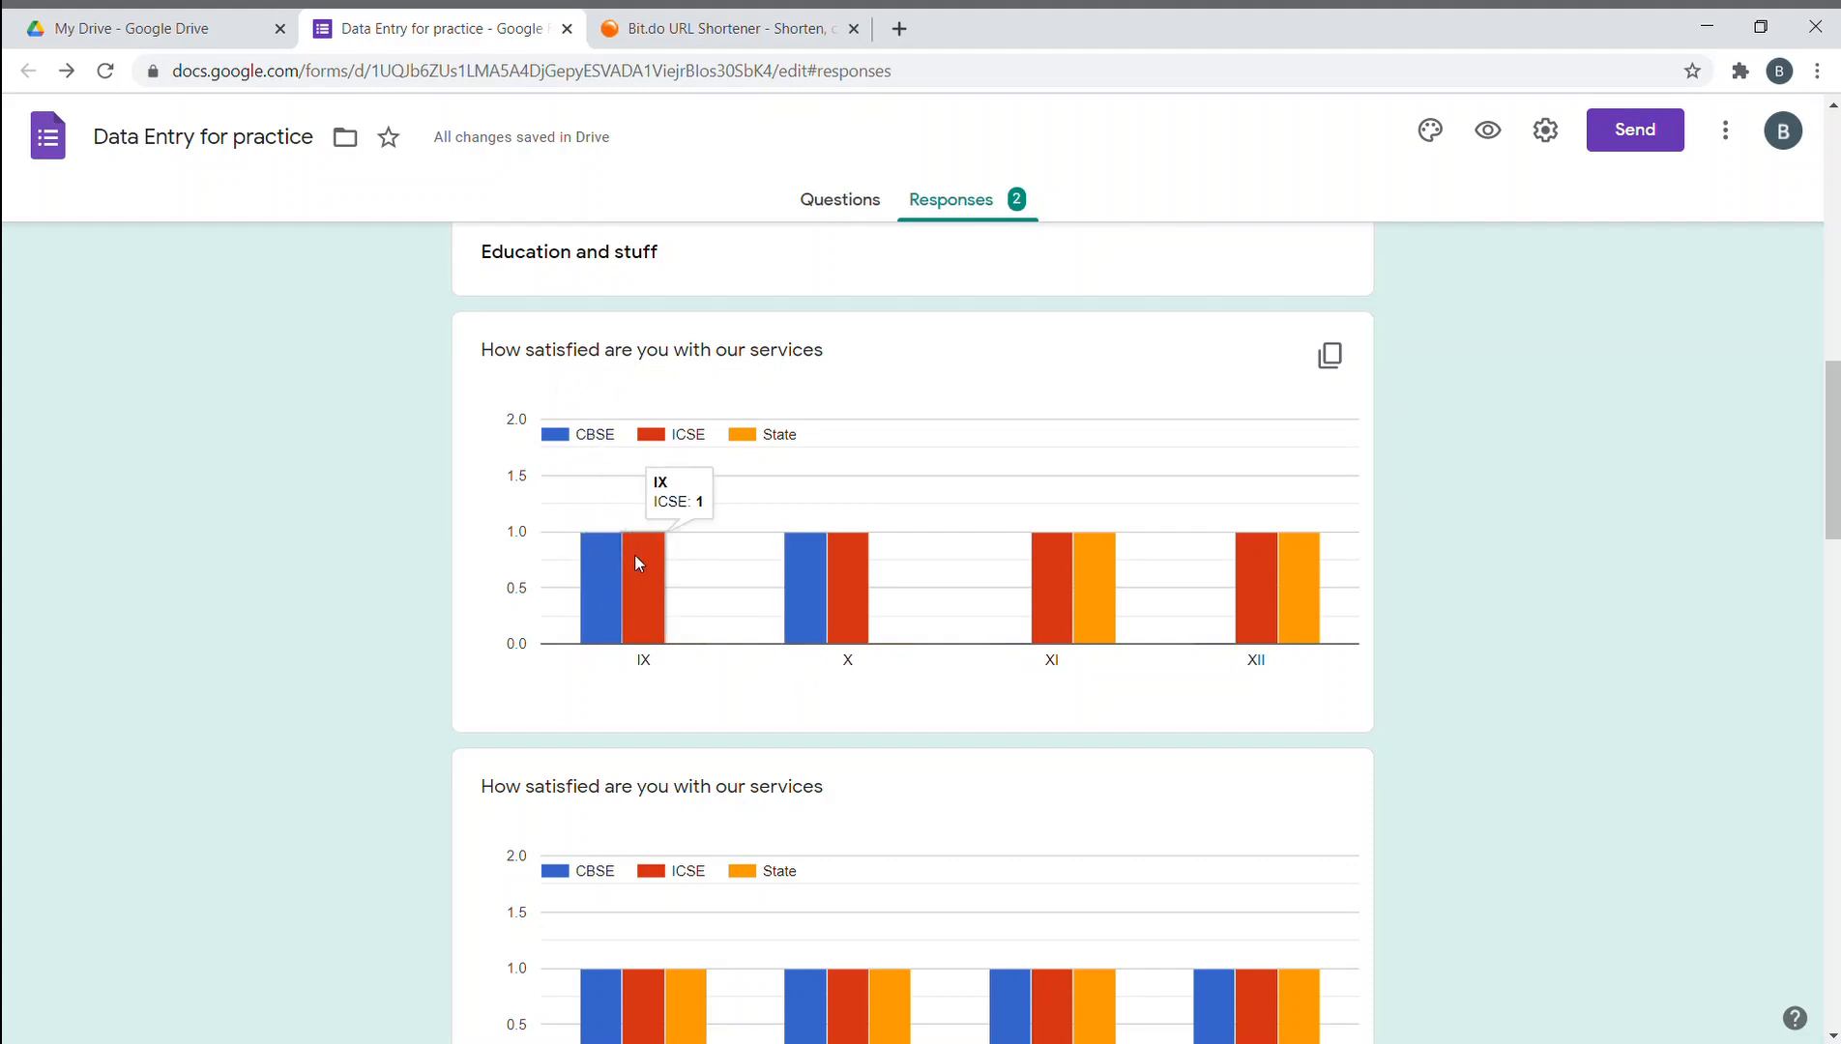
mouse_move(617, 637)
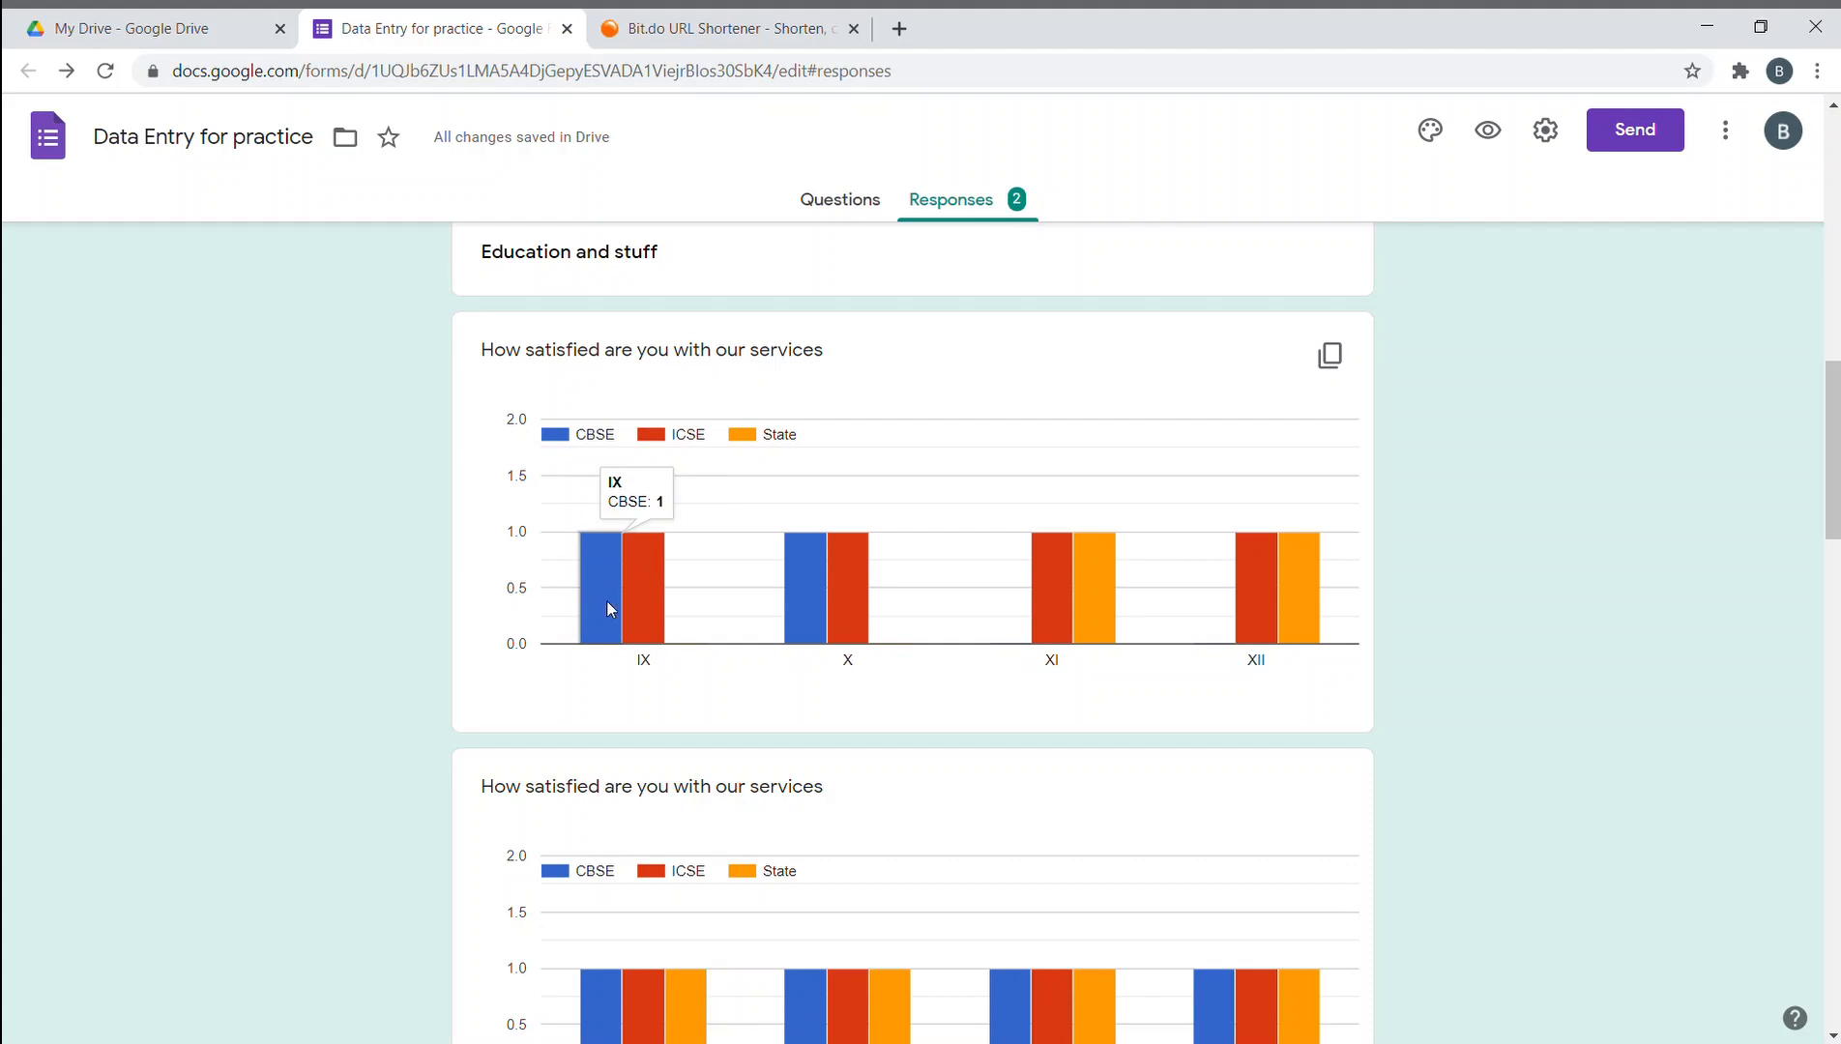
mouse_move(621, 599)
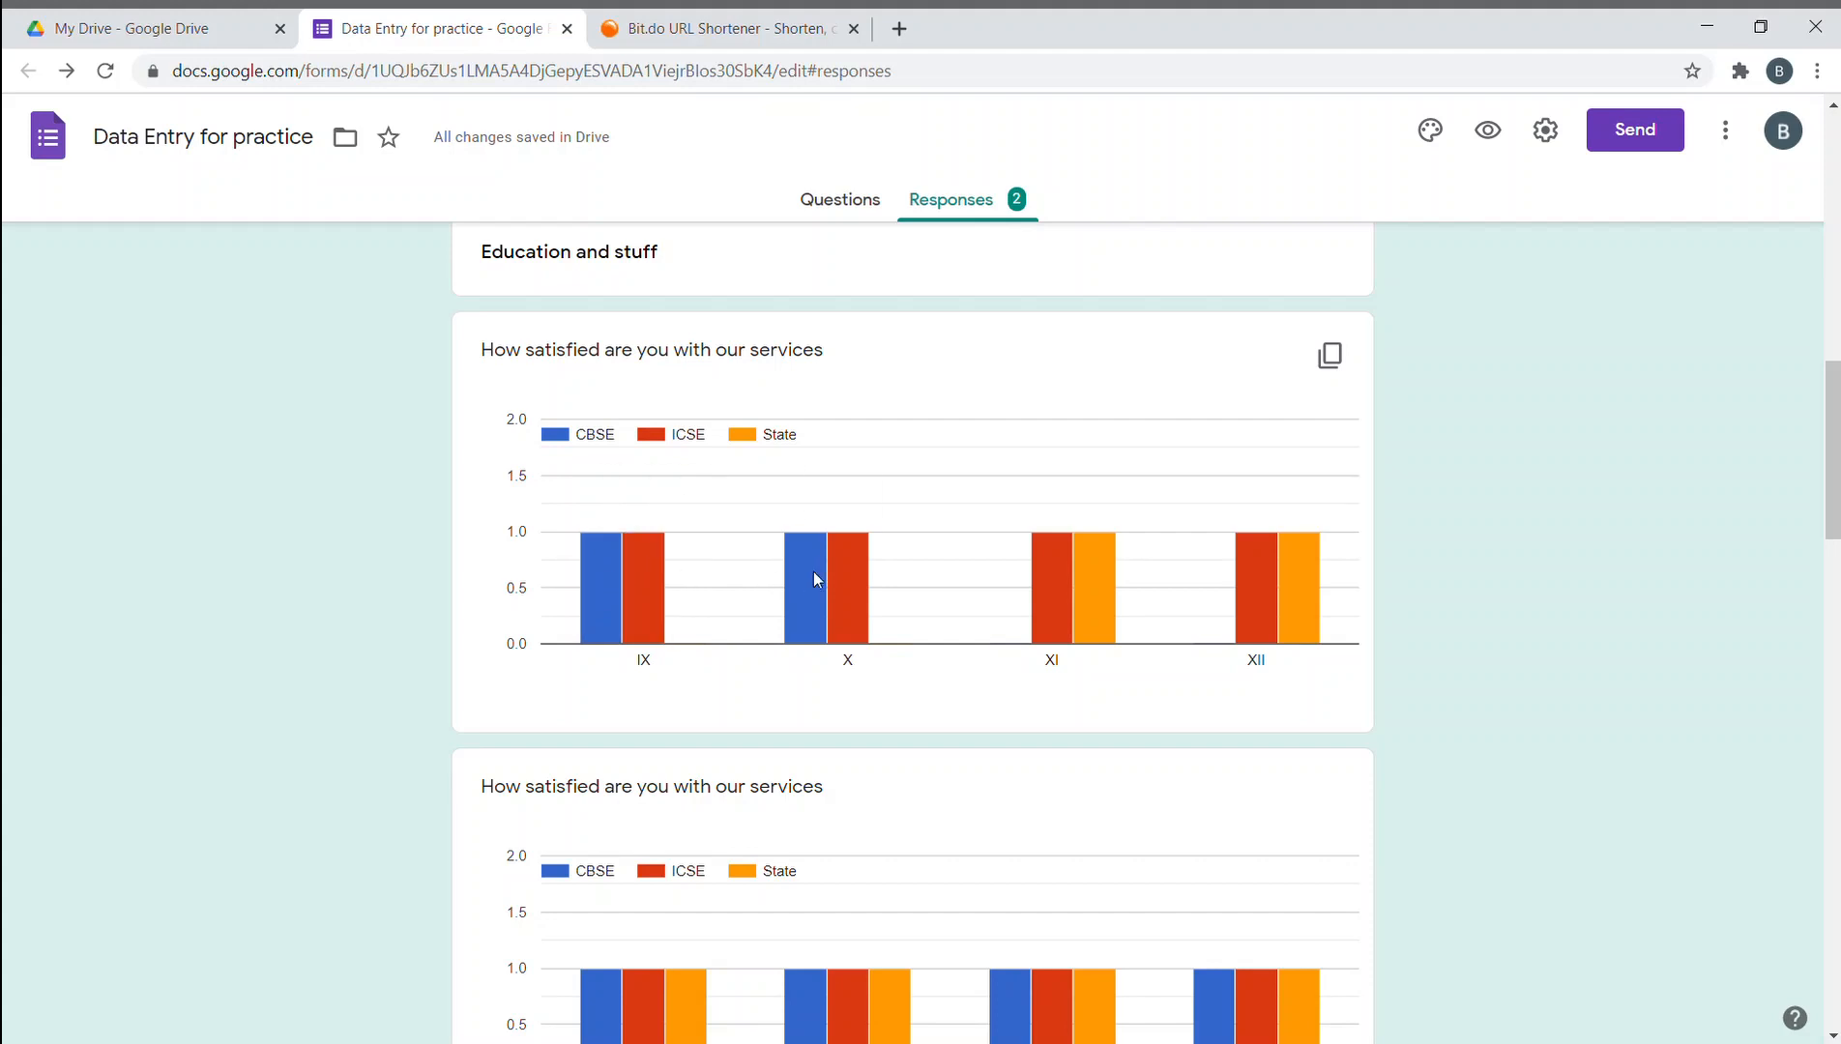
mouse_move(1108, 595)
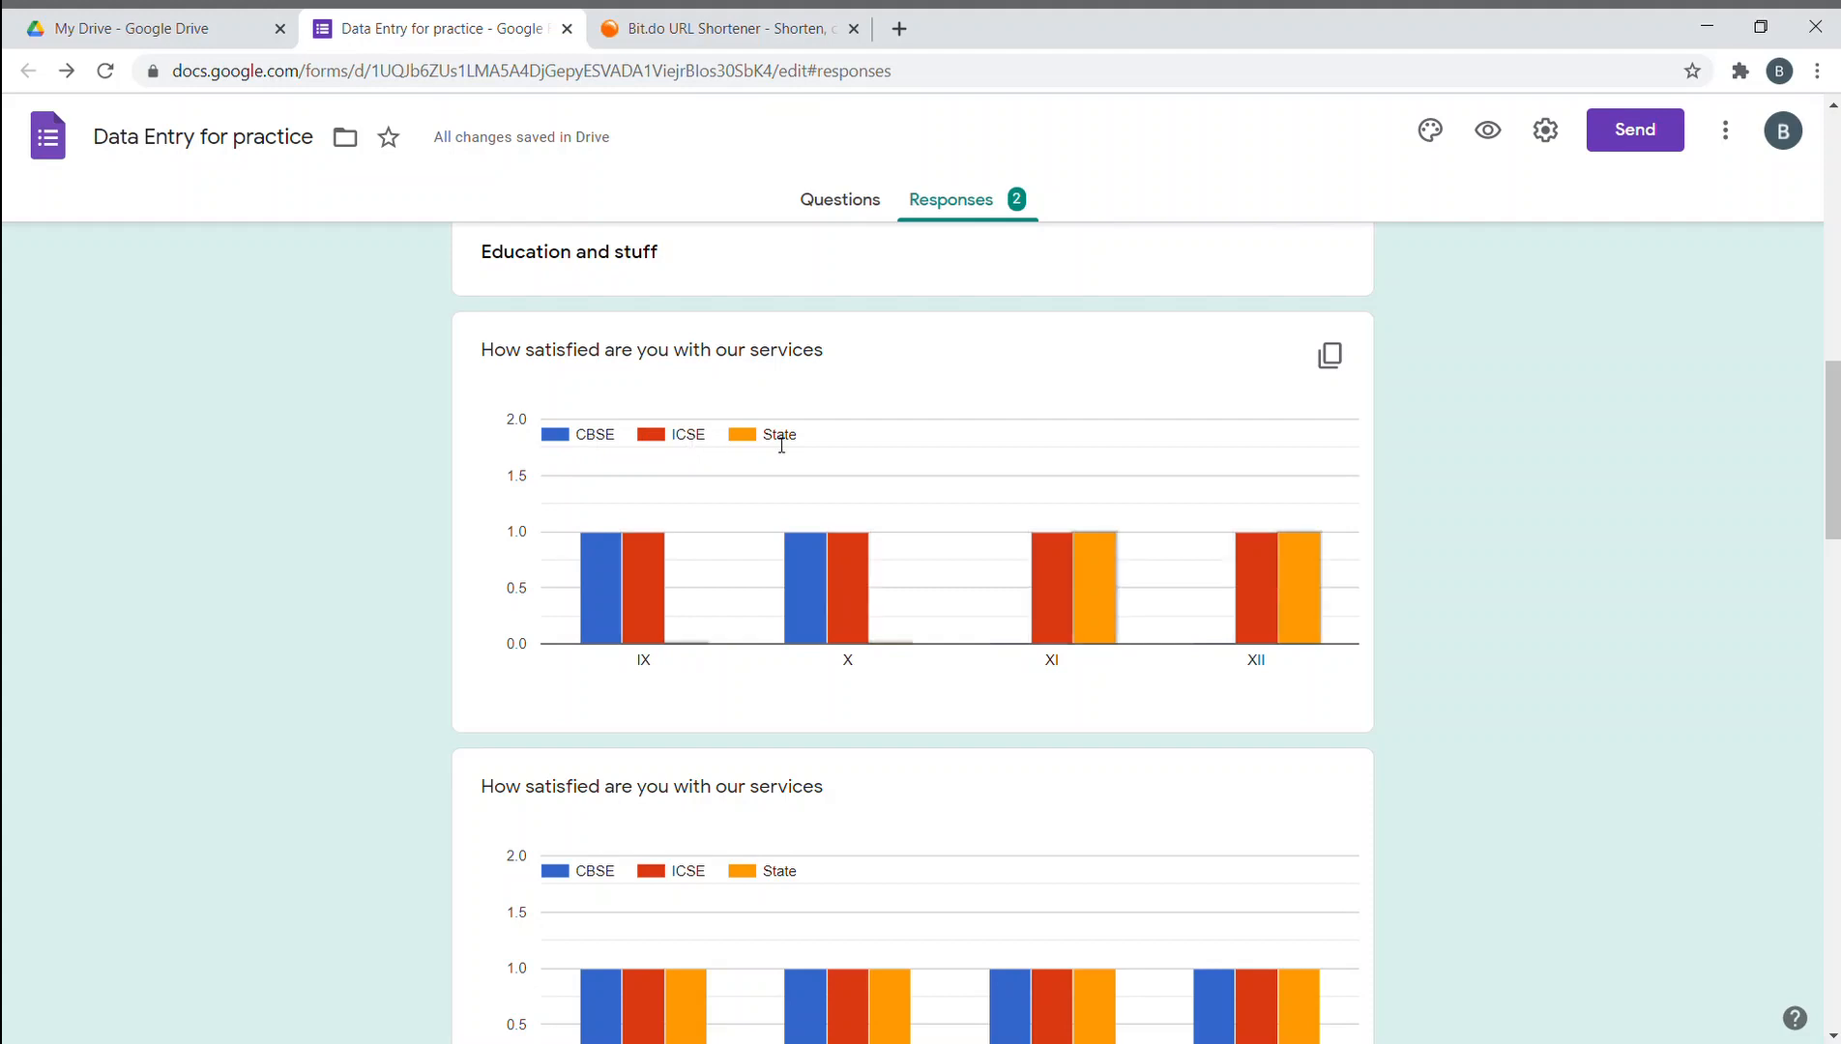
scroll(803, 445, "down", 4)
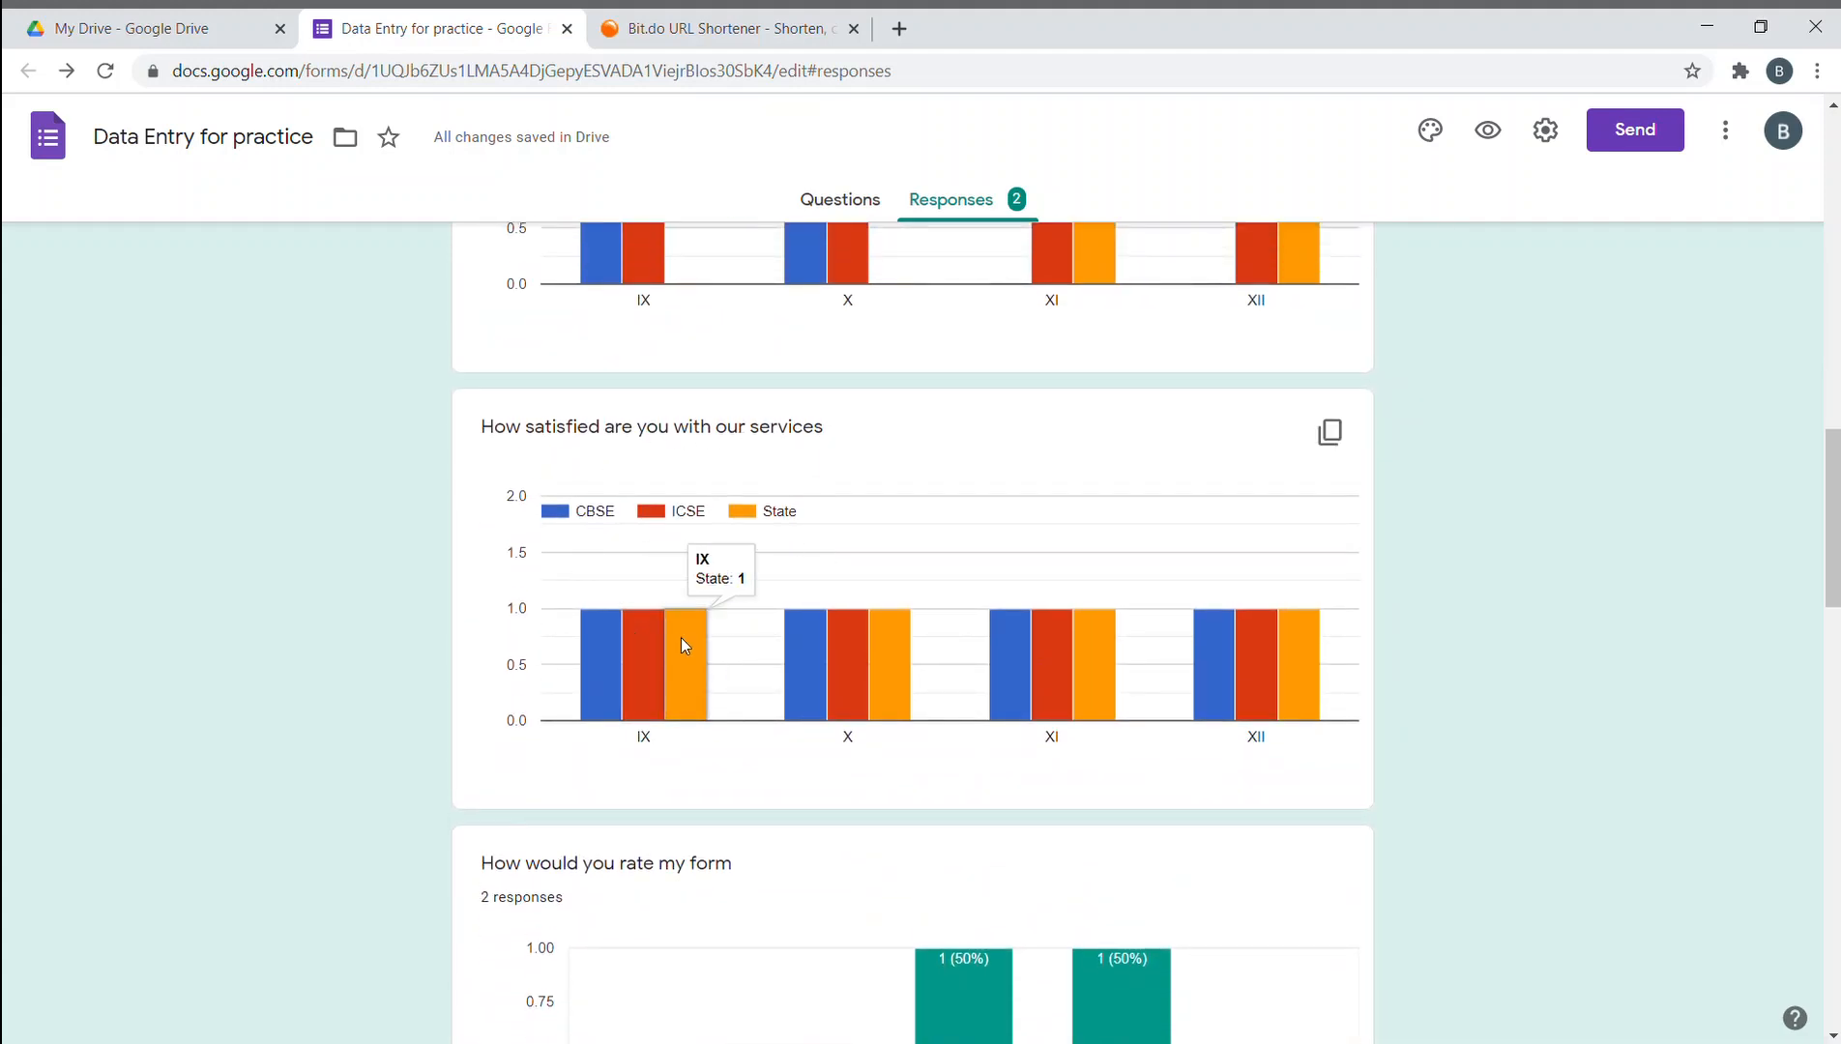
scroll(1298, 686, "down", 4)
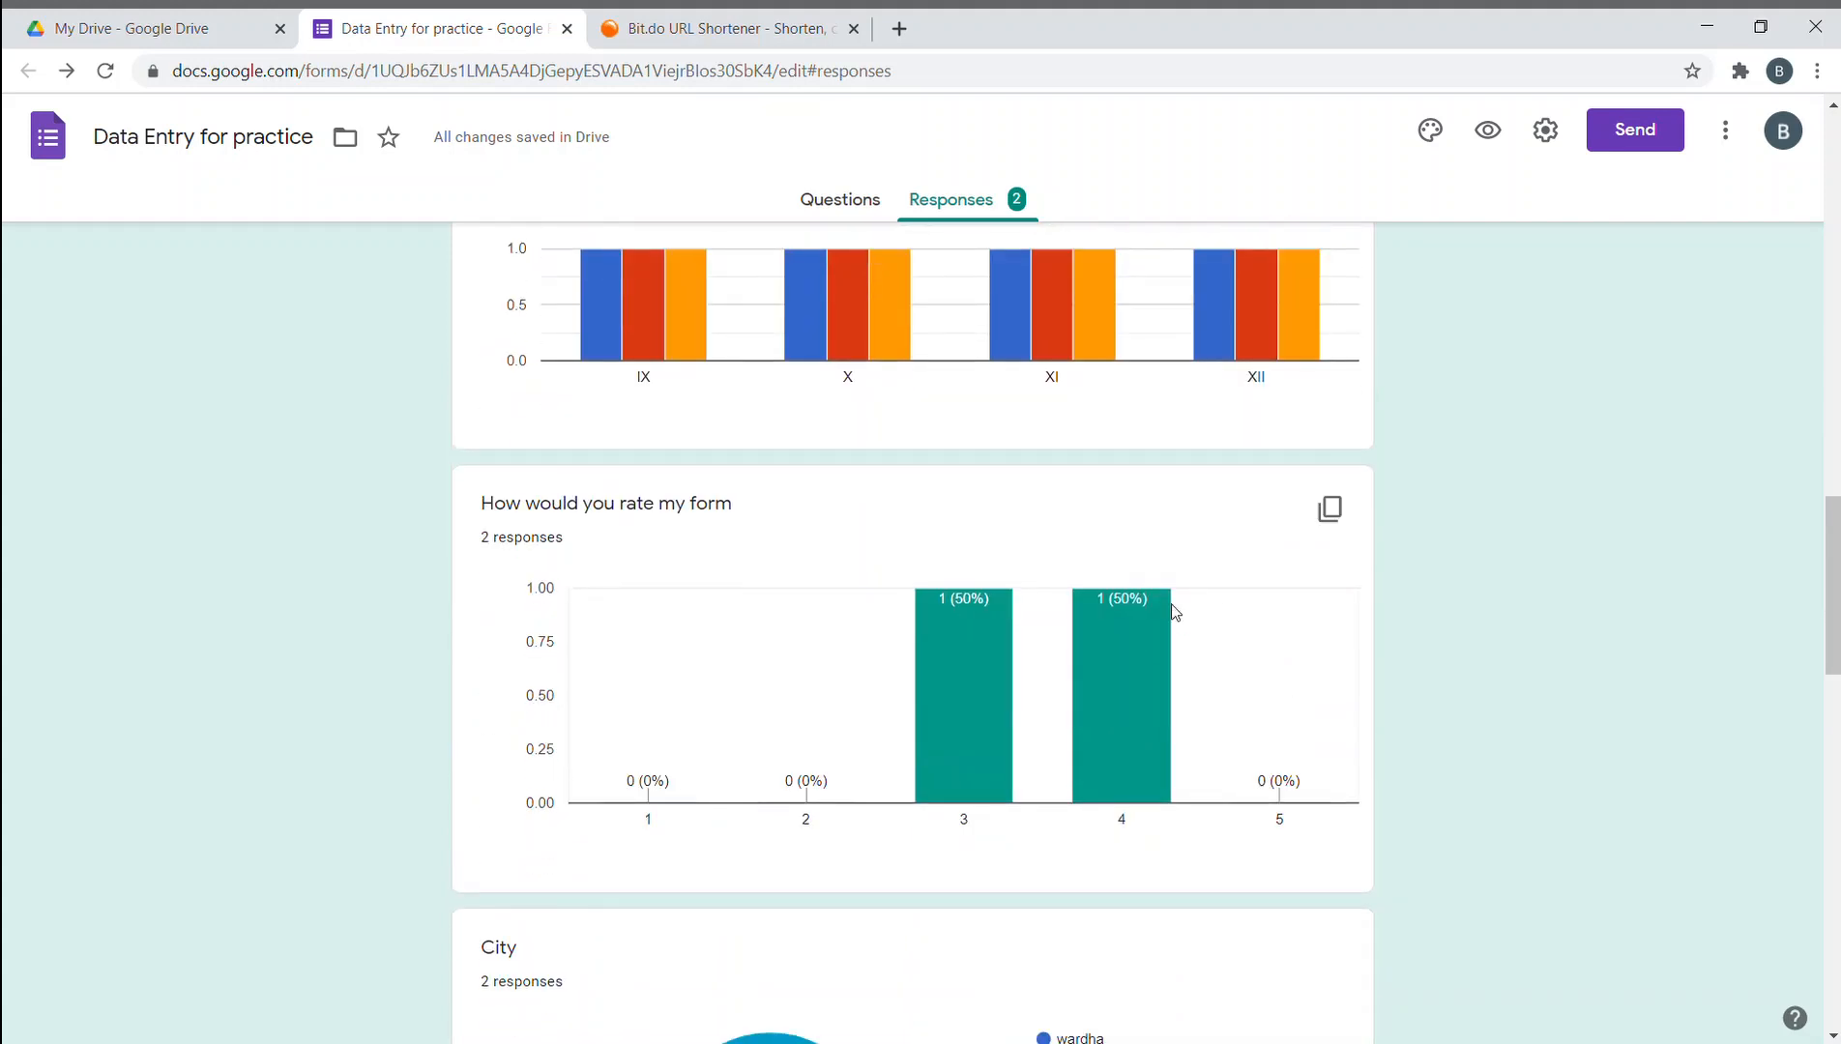
scroll(1171, 608, "up", 1)
scroll(1131, 591, "down", 4)
scroll(395, 303, "up", 1)
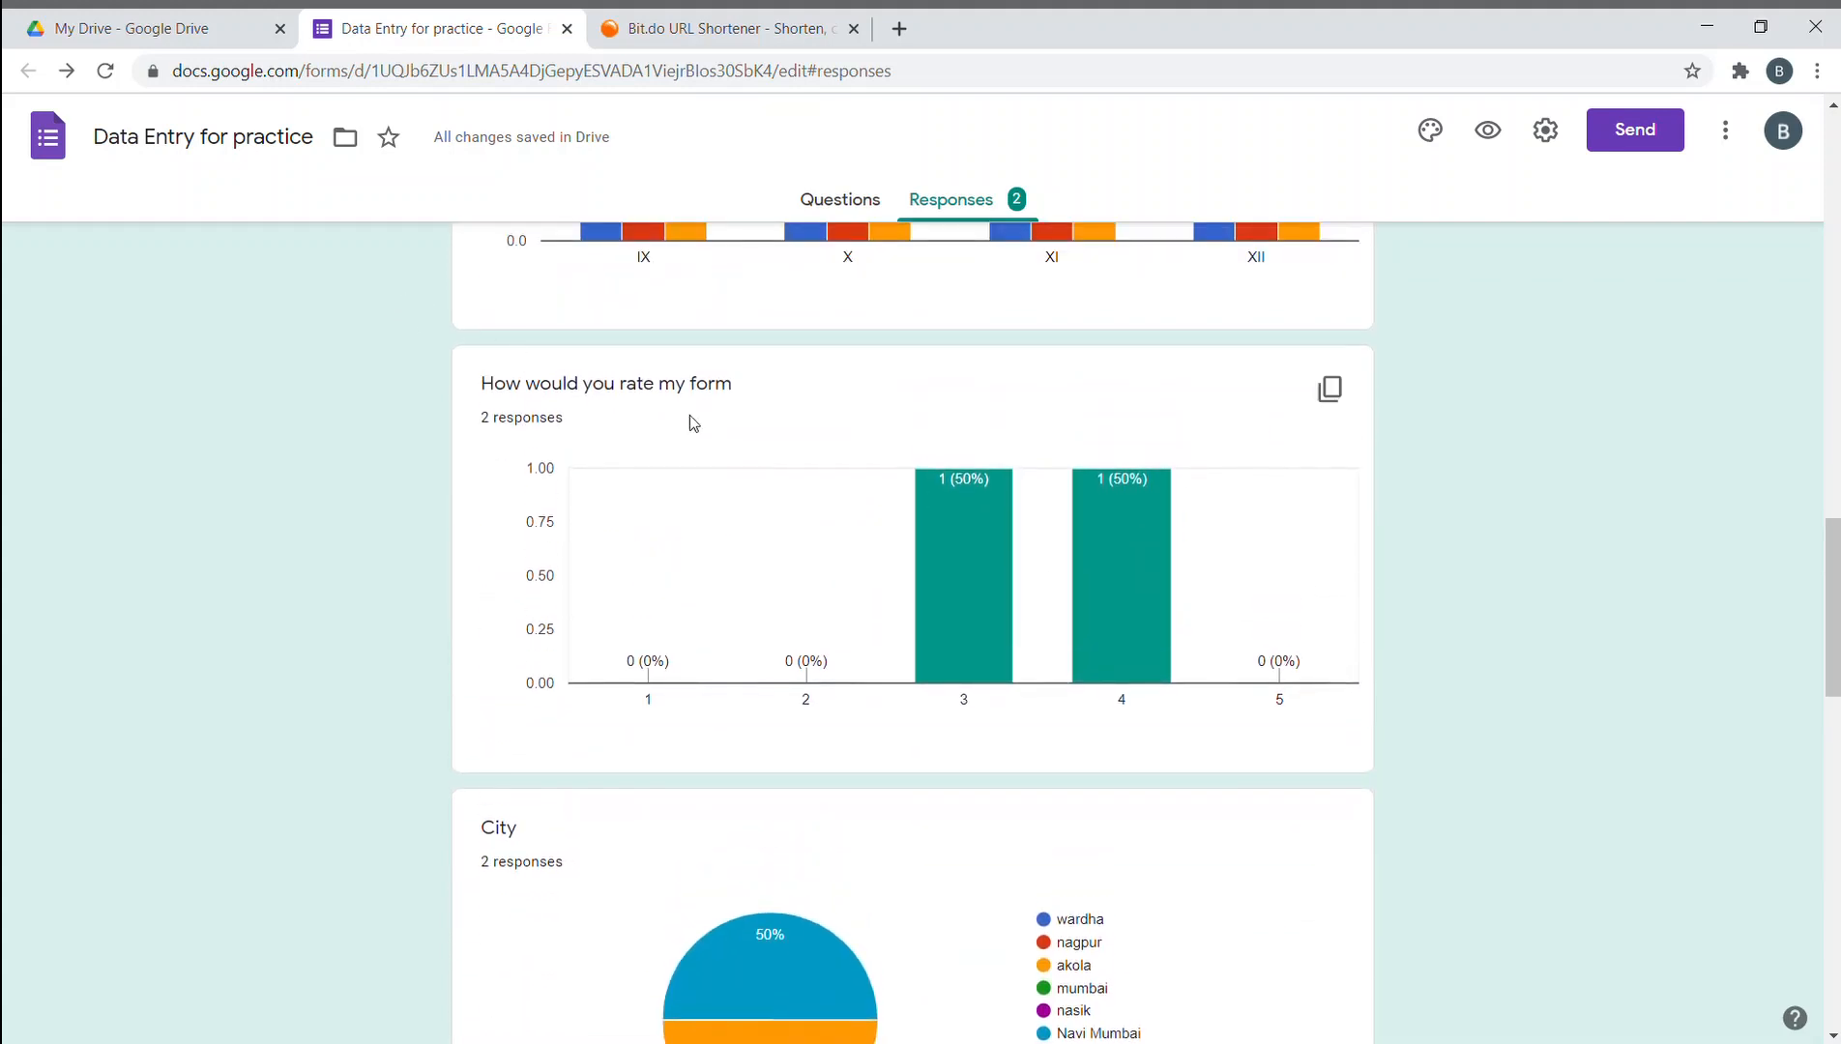
mouse_move(975, 528)
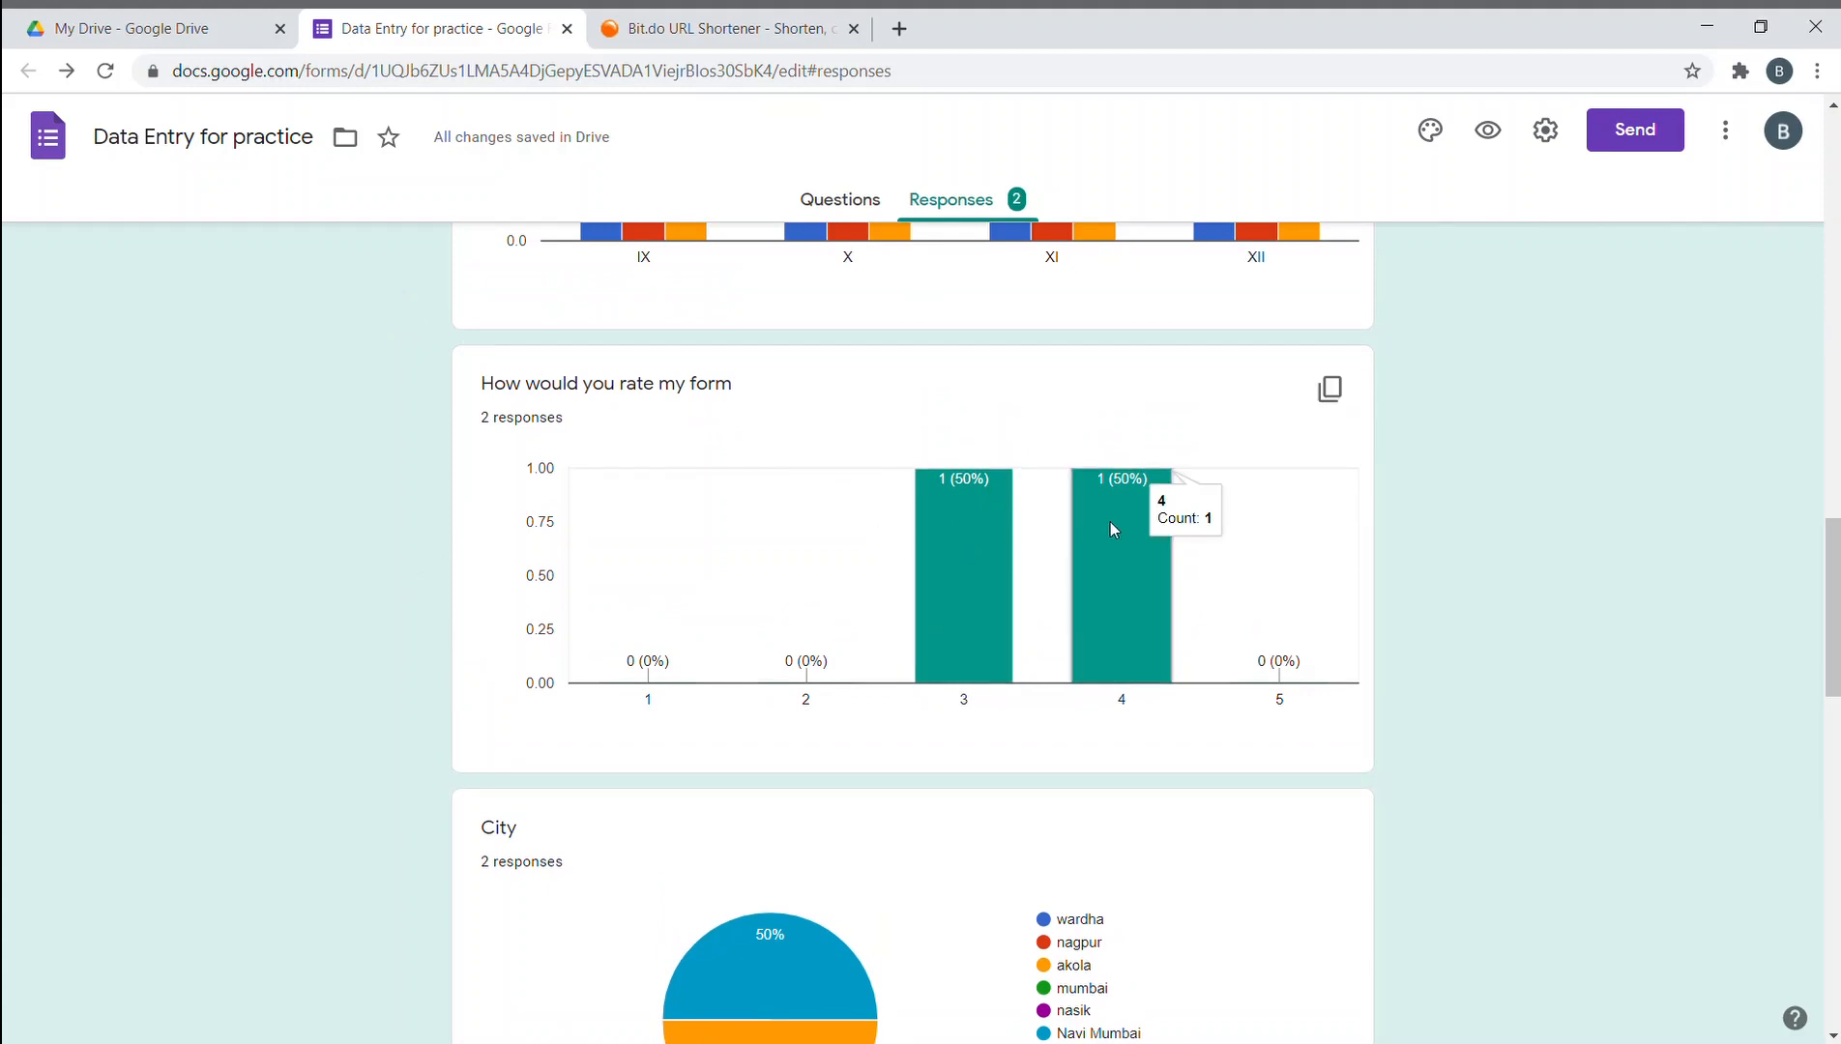
scroll(1110, 522, "down", 5)
scroll(1098, 493, "up", 2)
scroll(1073, 464, "down", 2)
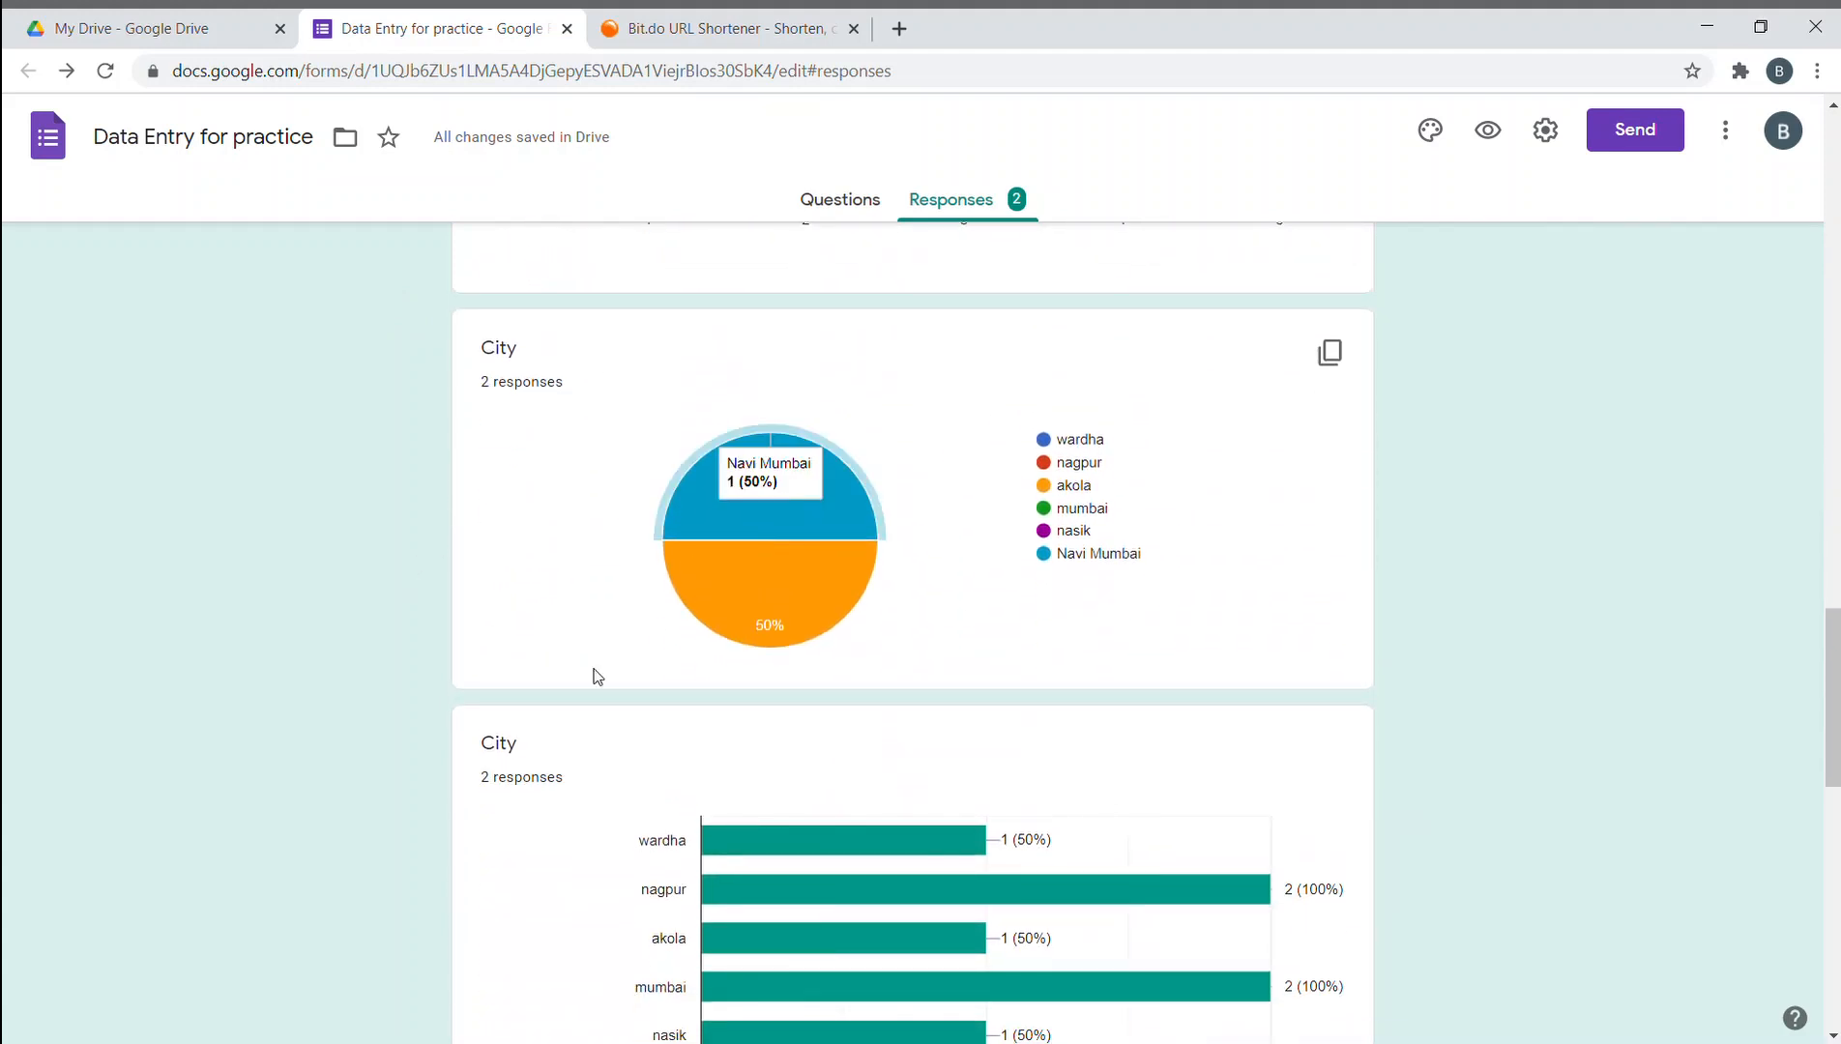
mouse_move(781, 541)
mouse_move(746, 615)
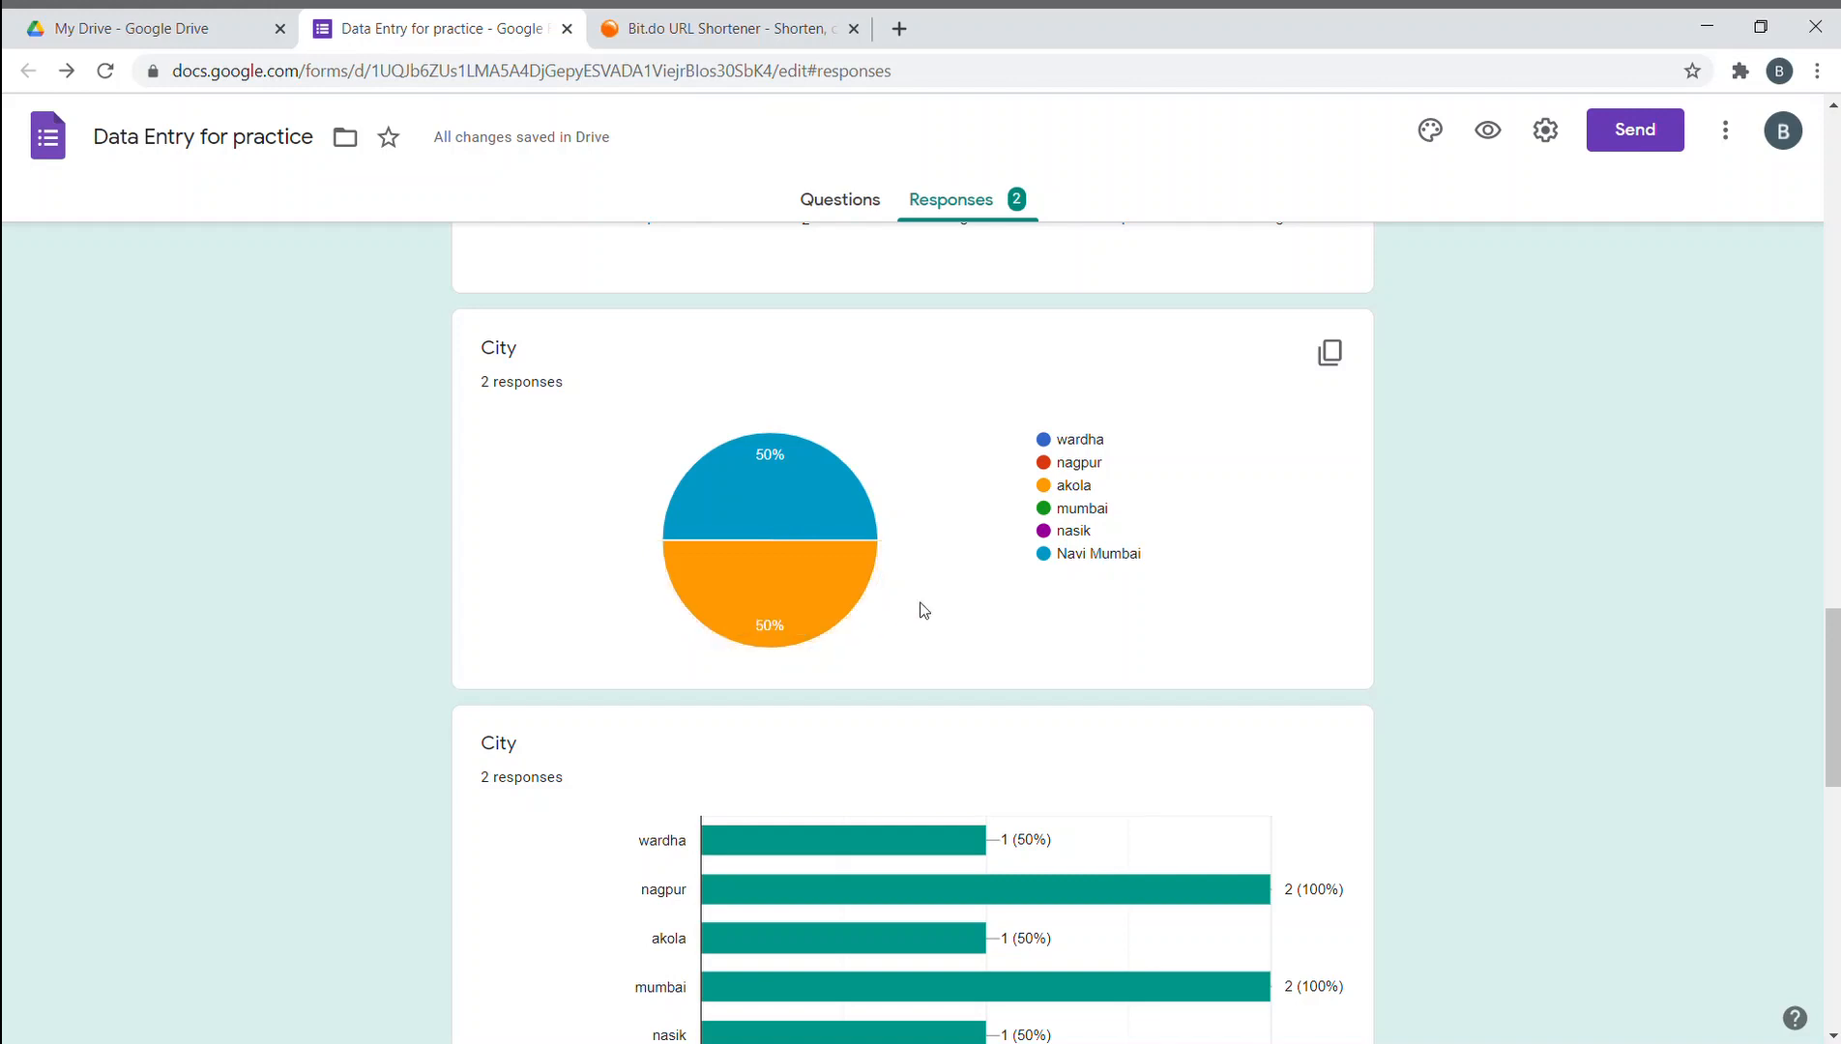
scroll(899, 589, "down", 2)
scroll(885, 559, "down", 1)
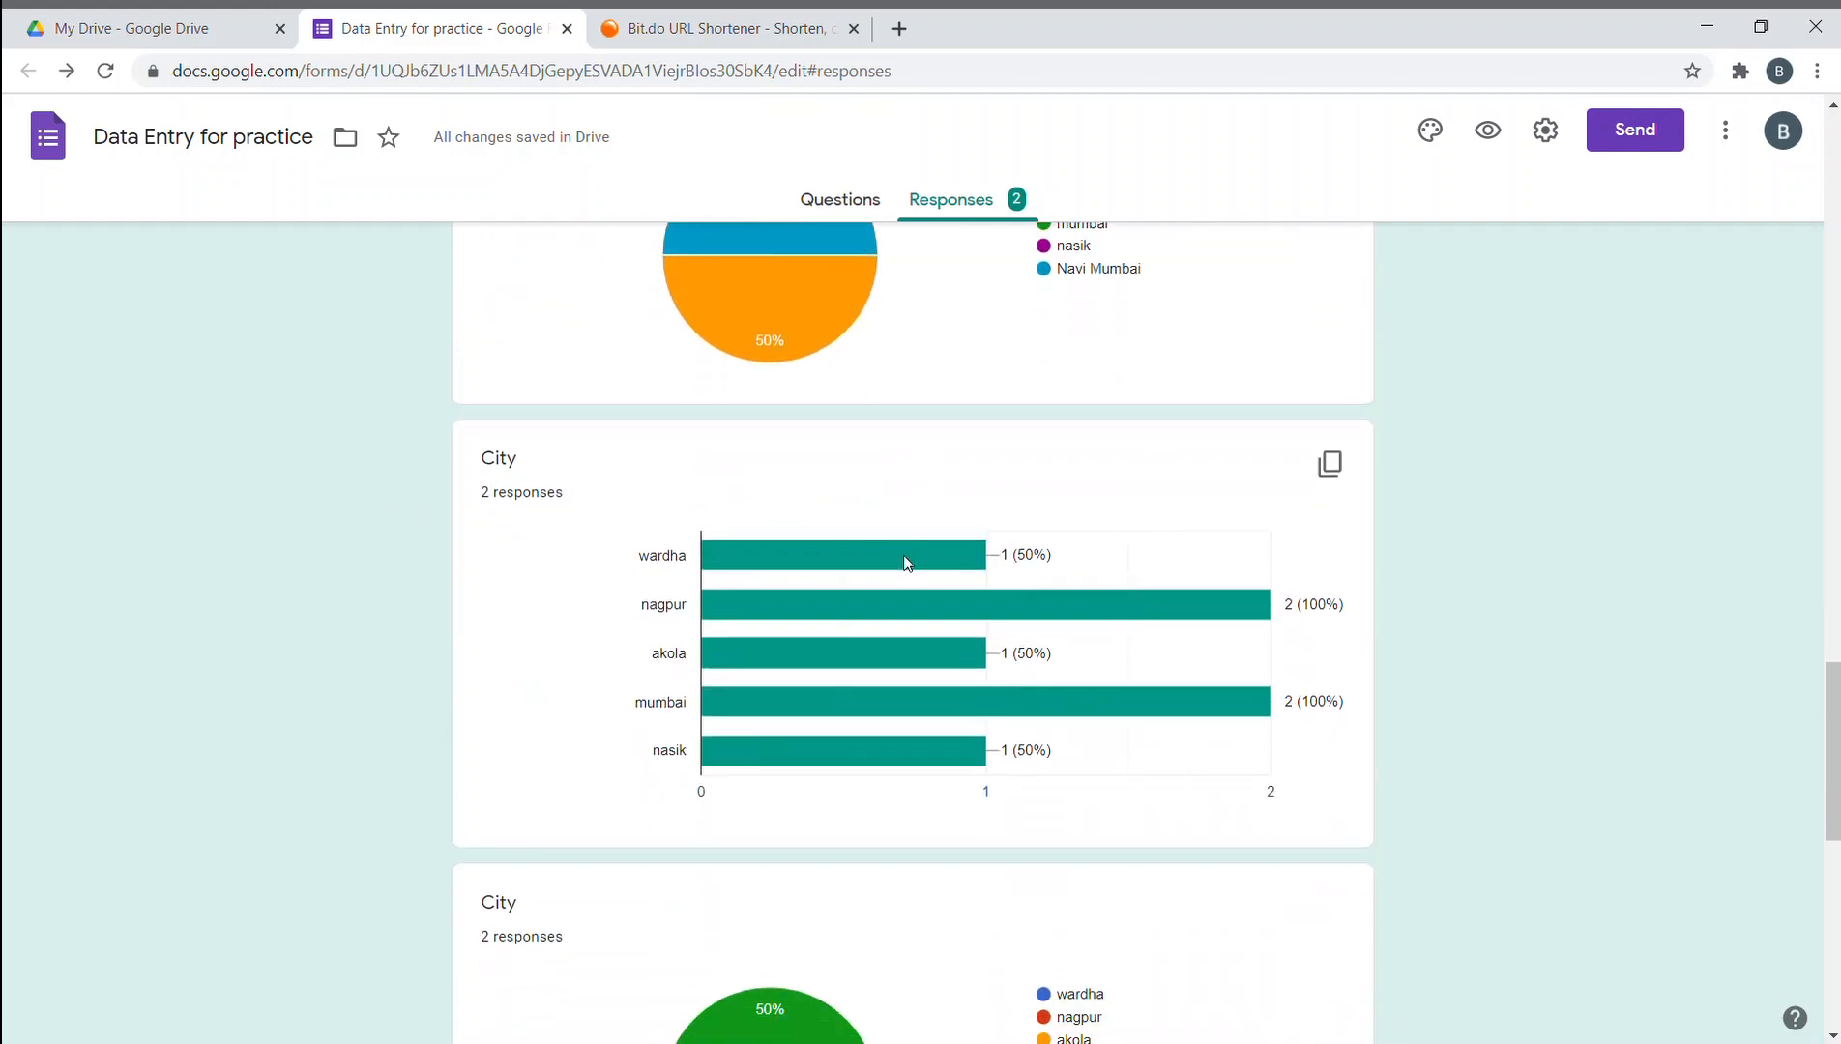
mouse_move(891, 483)
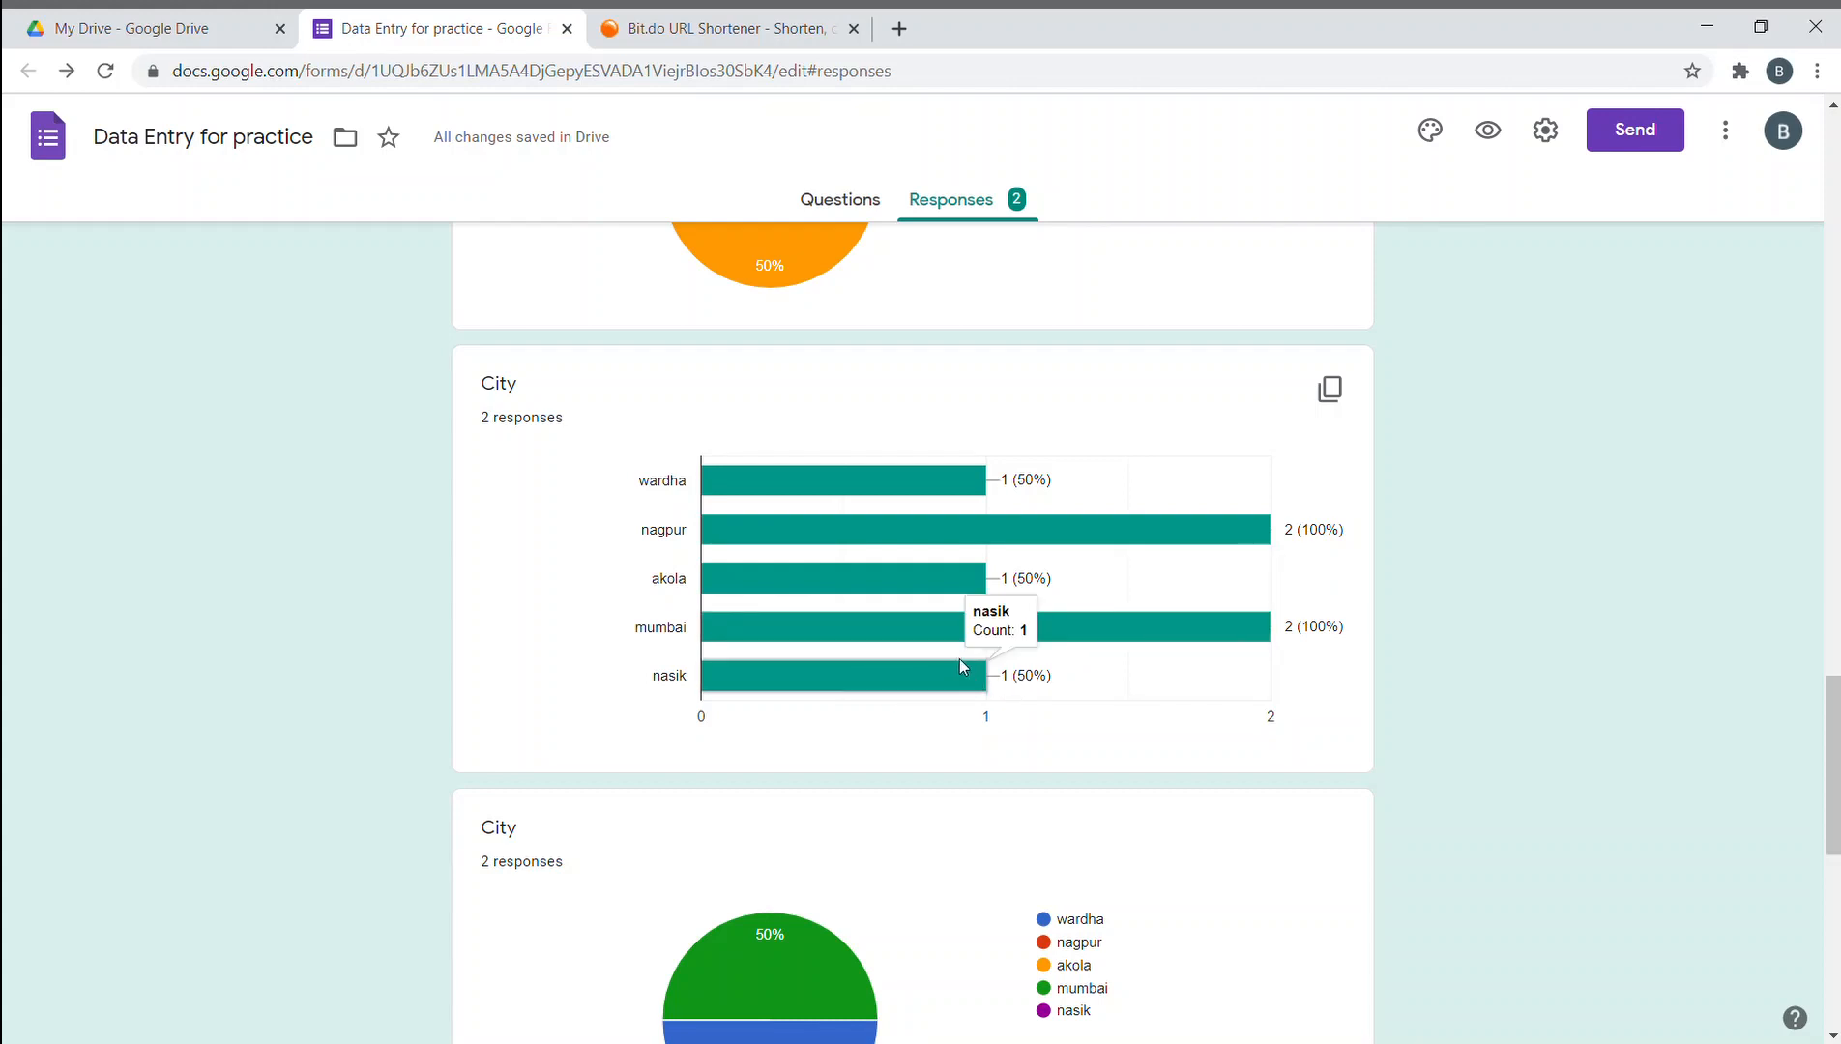
mouse_move(953, 628)
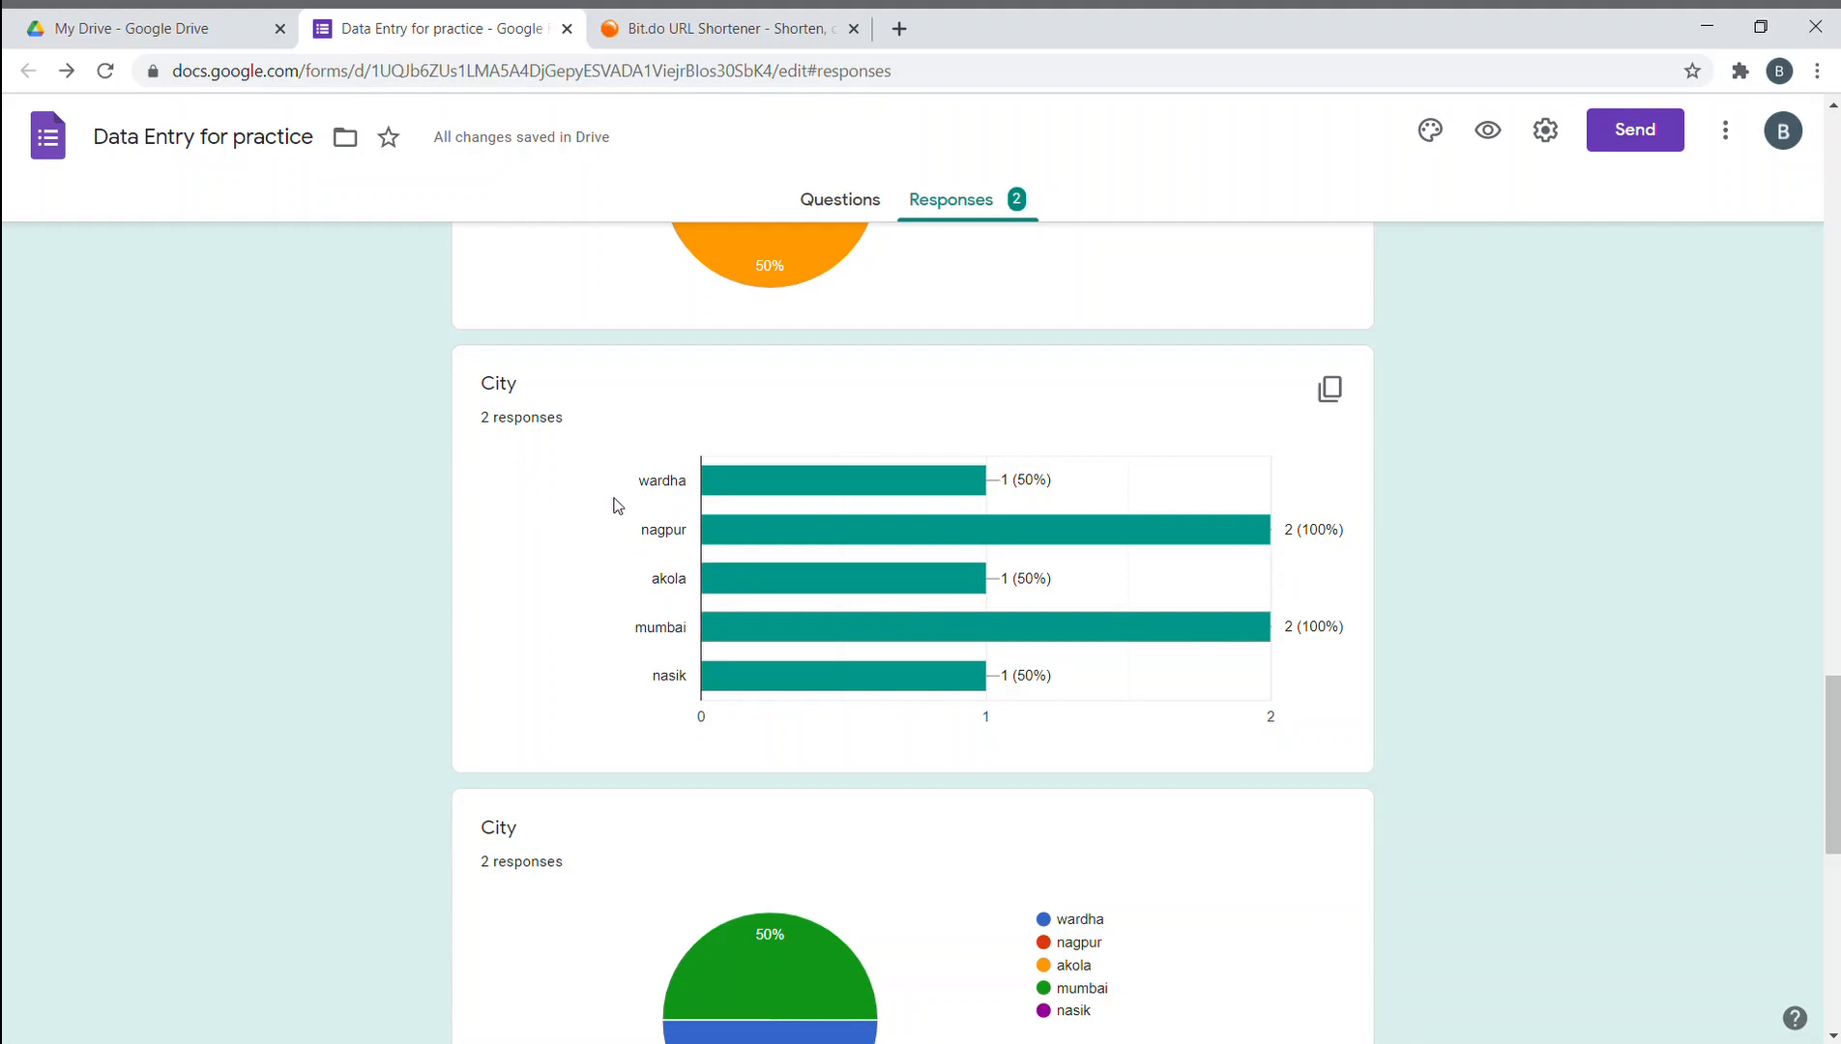
scroll(616, 505, "down", 2)
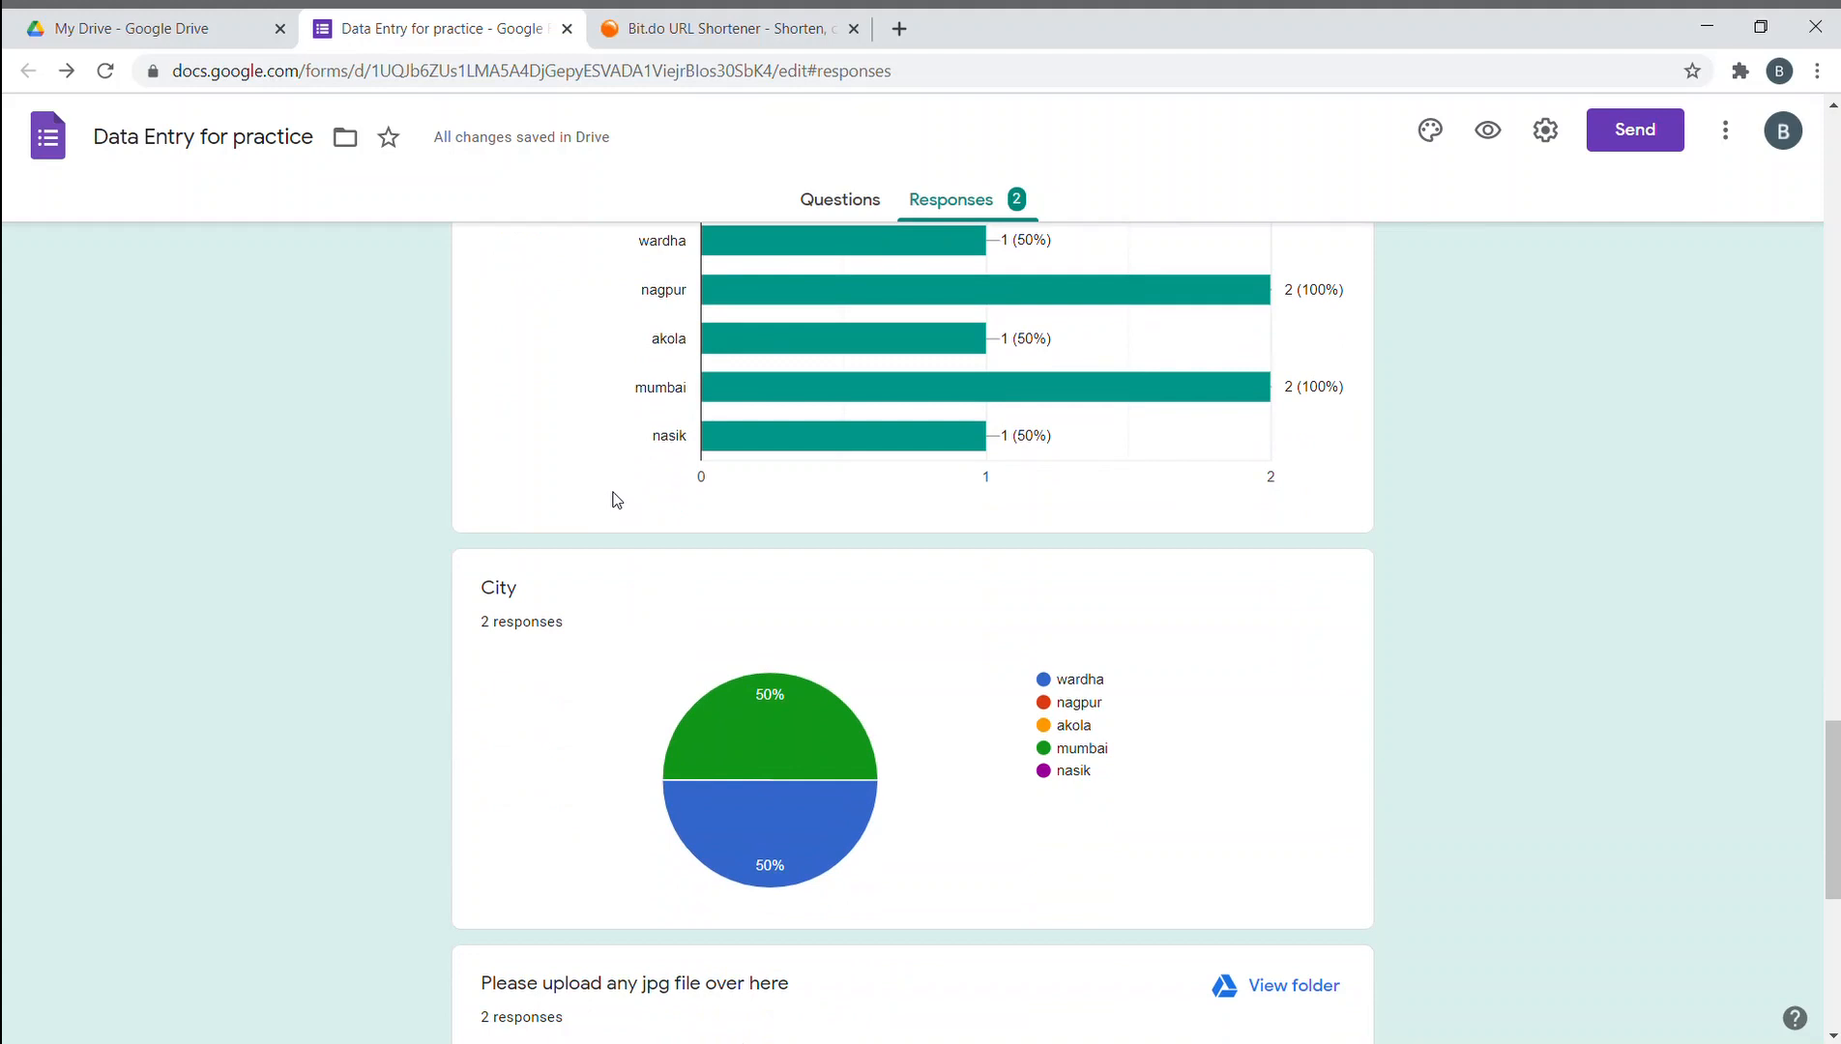
- Scroll through the response summaries, highlighting the Feb 2021 meeting-date entry
scroll(614, 497, "down", 1)
scroll(585, 454, "down", 2)
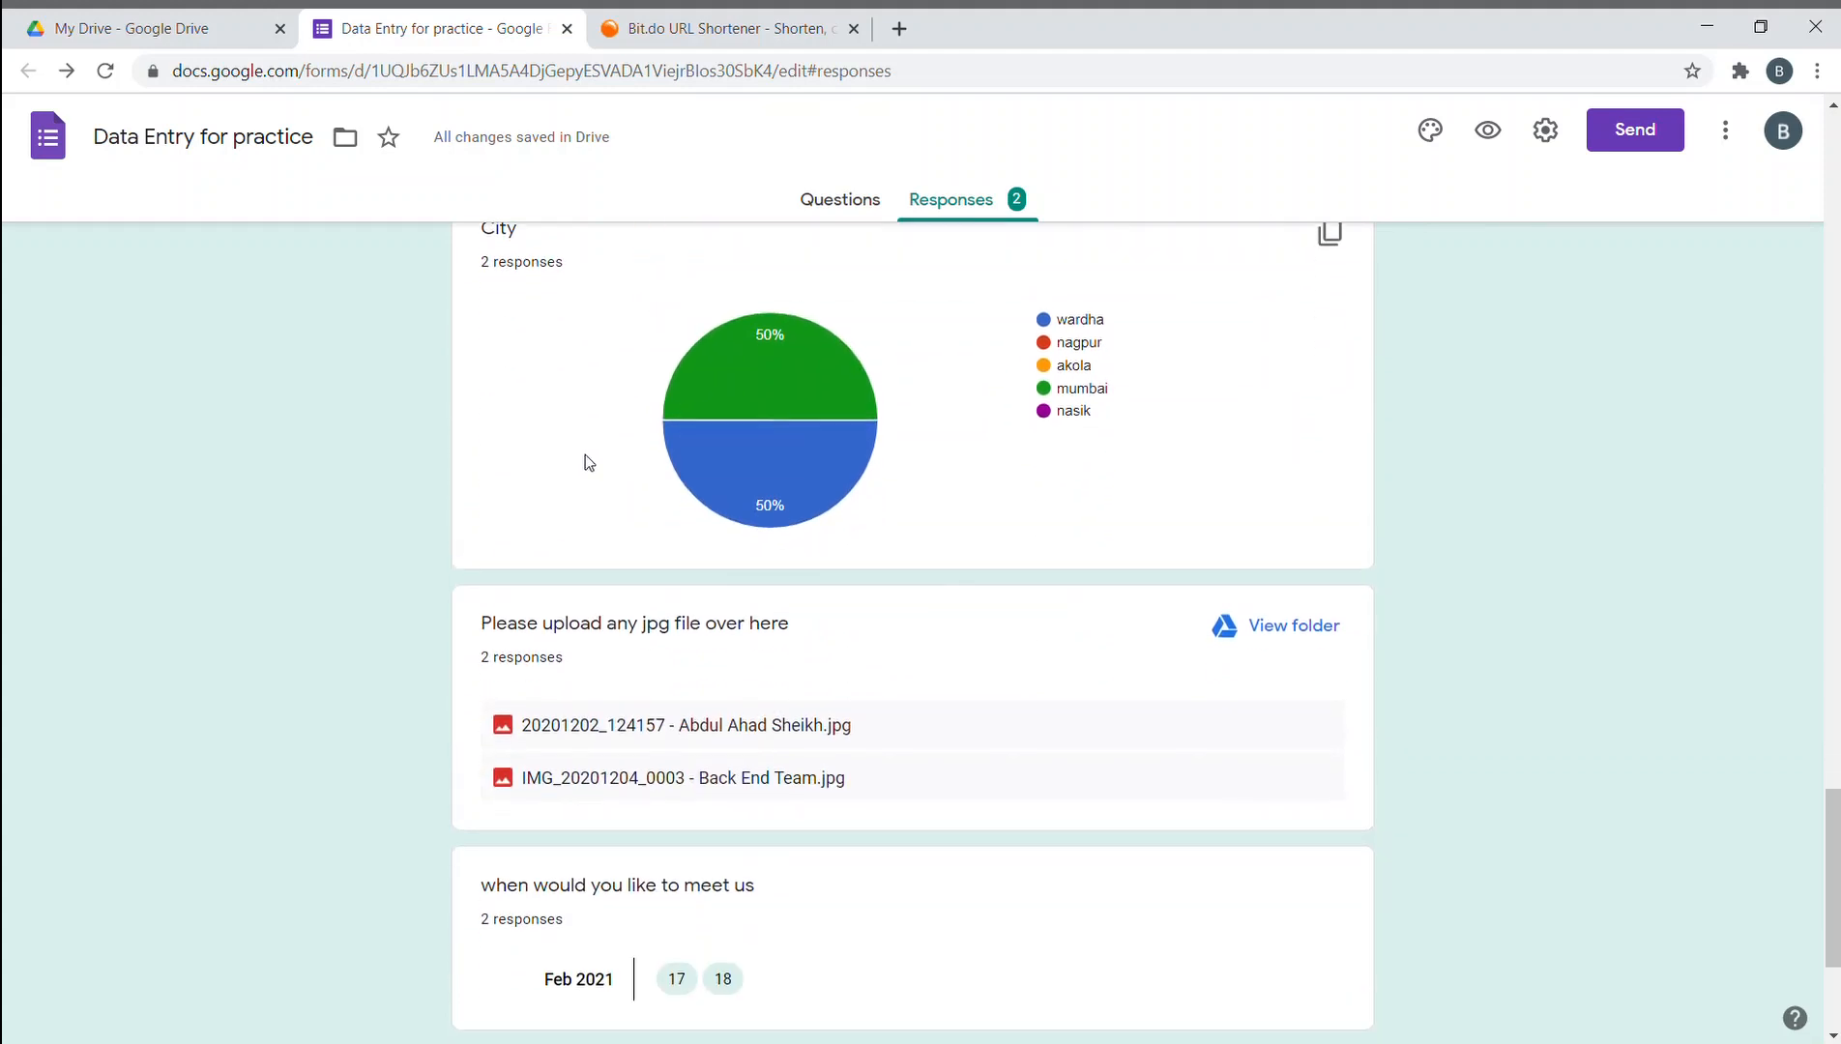
scroll(585, 462, "up", 1)
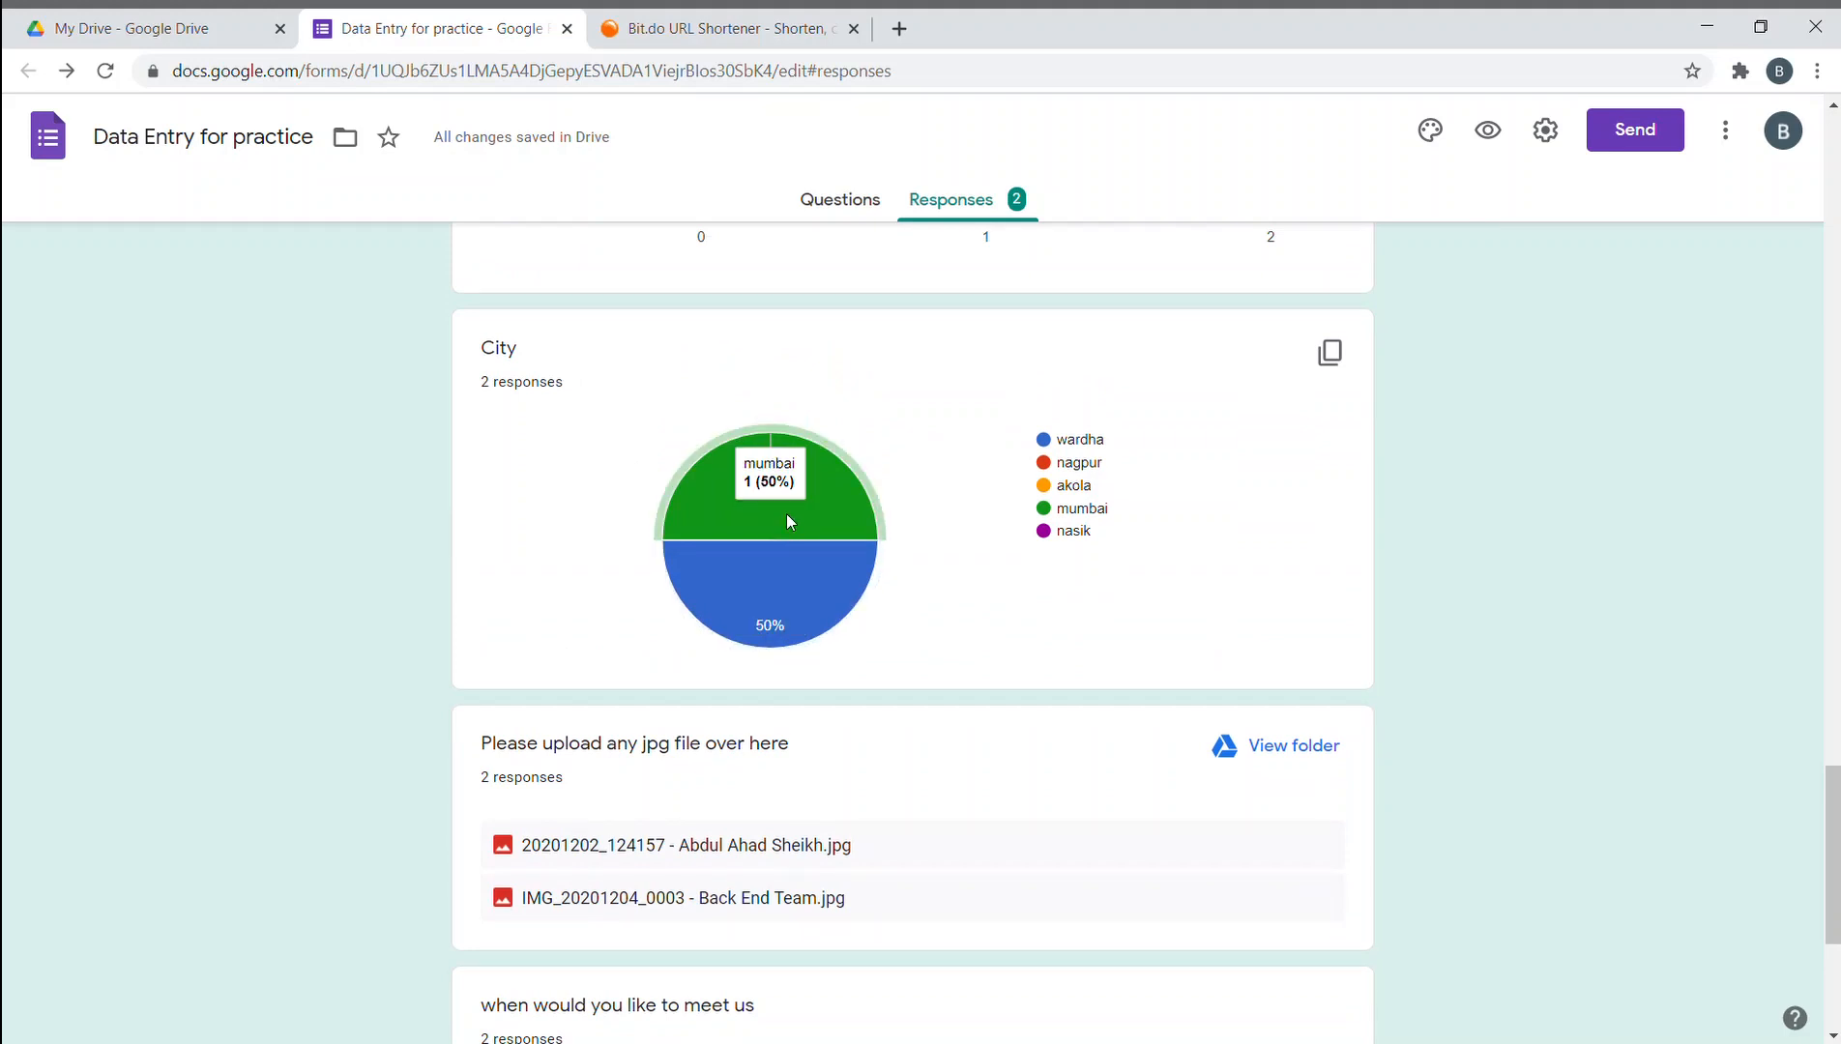
mouse_move(852, 522)
scroll(773, 560, "down", 3)
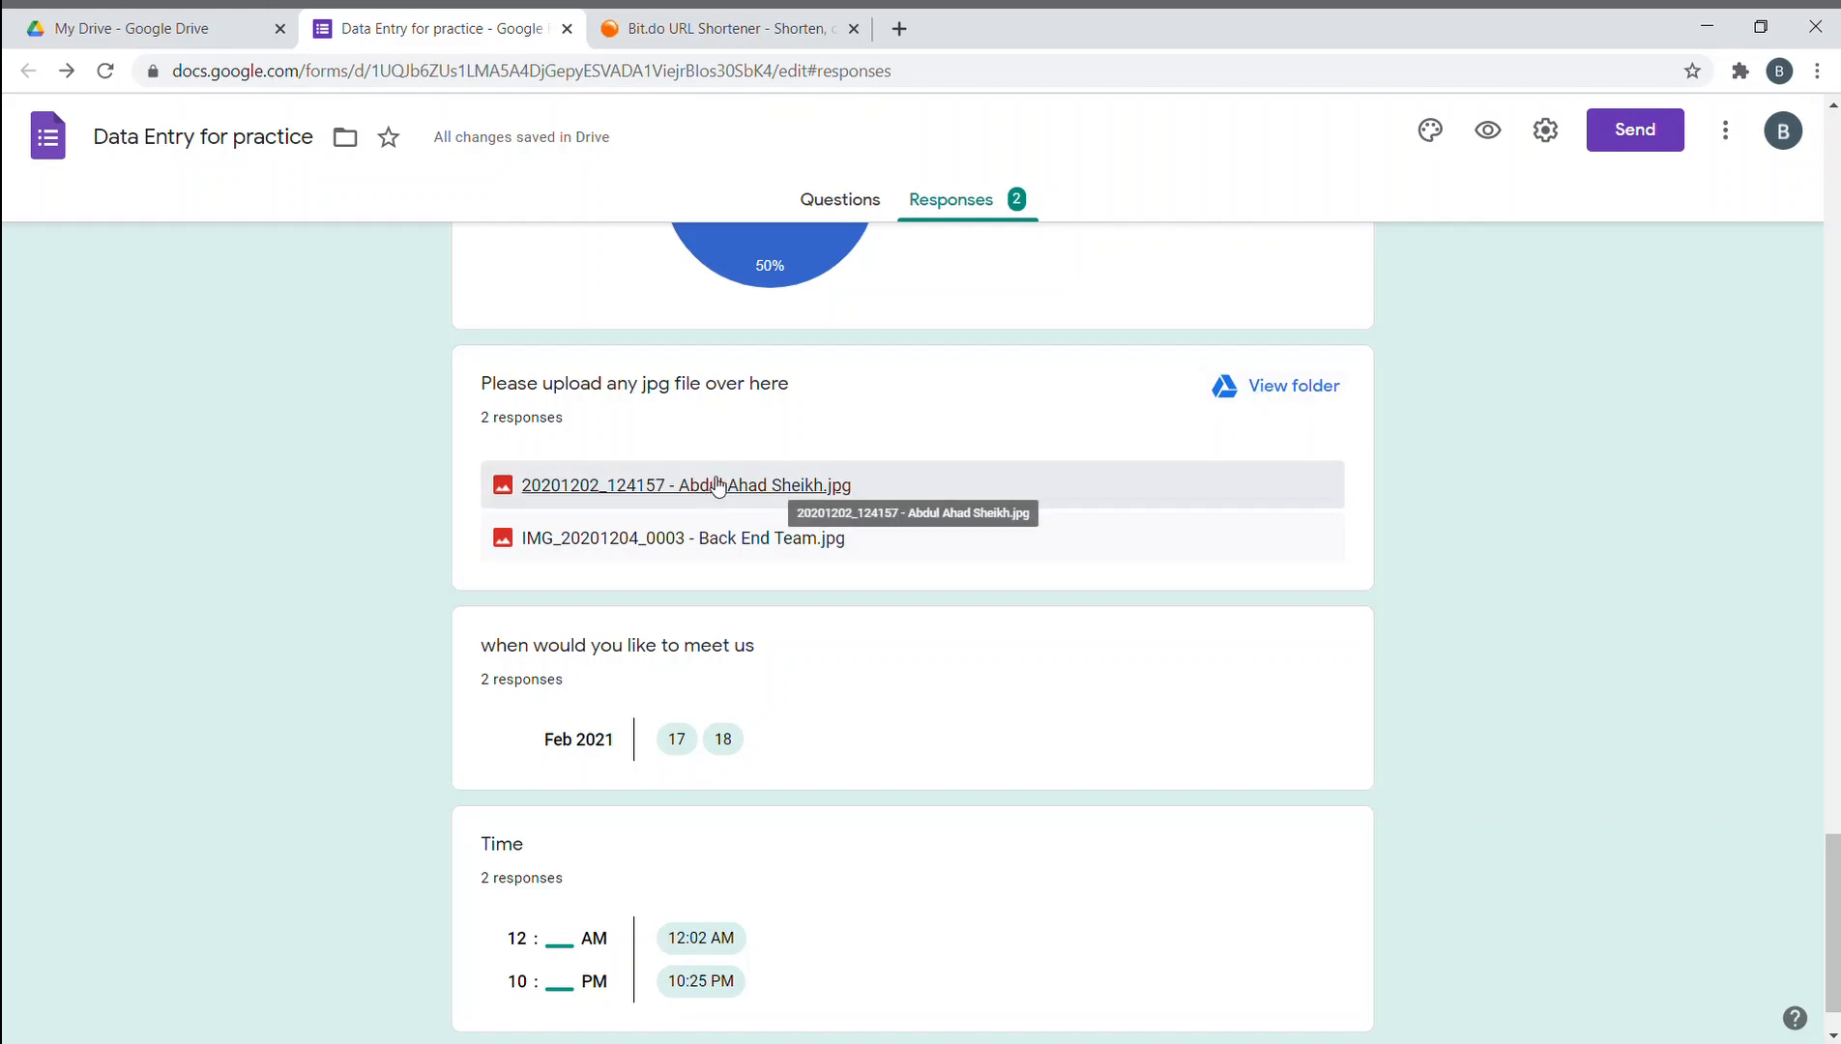
scroll(715, 493, "down", 1)
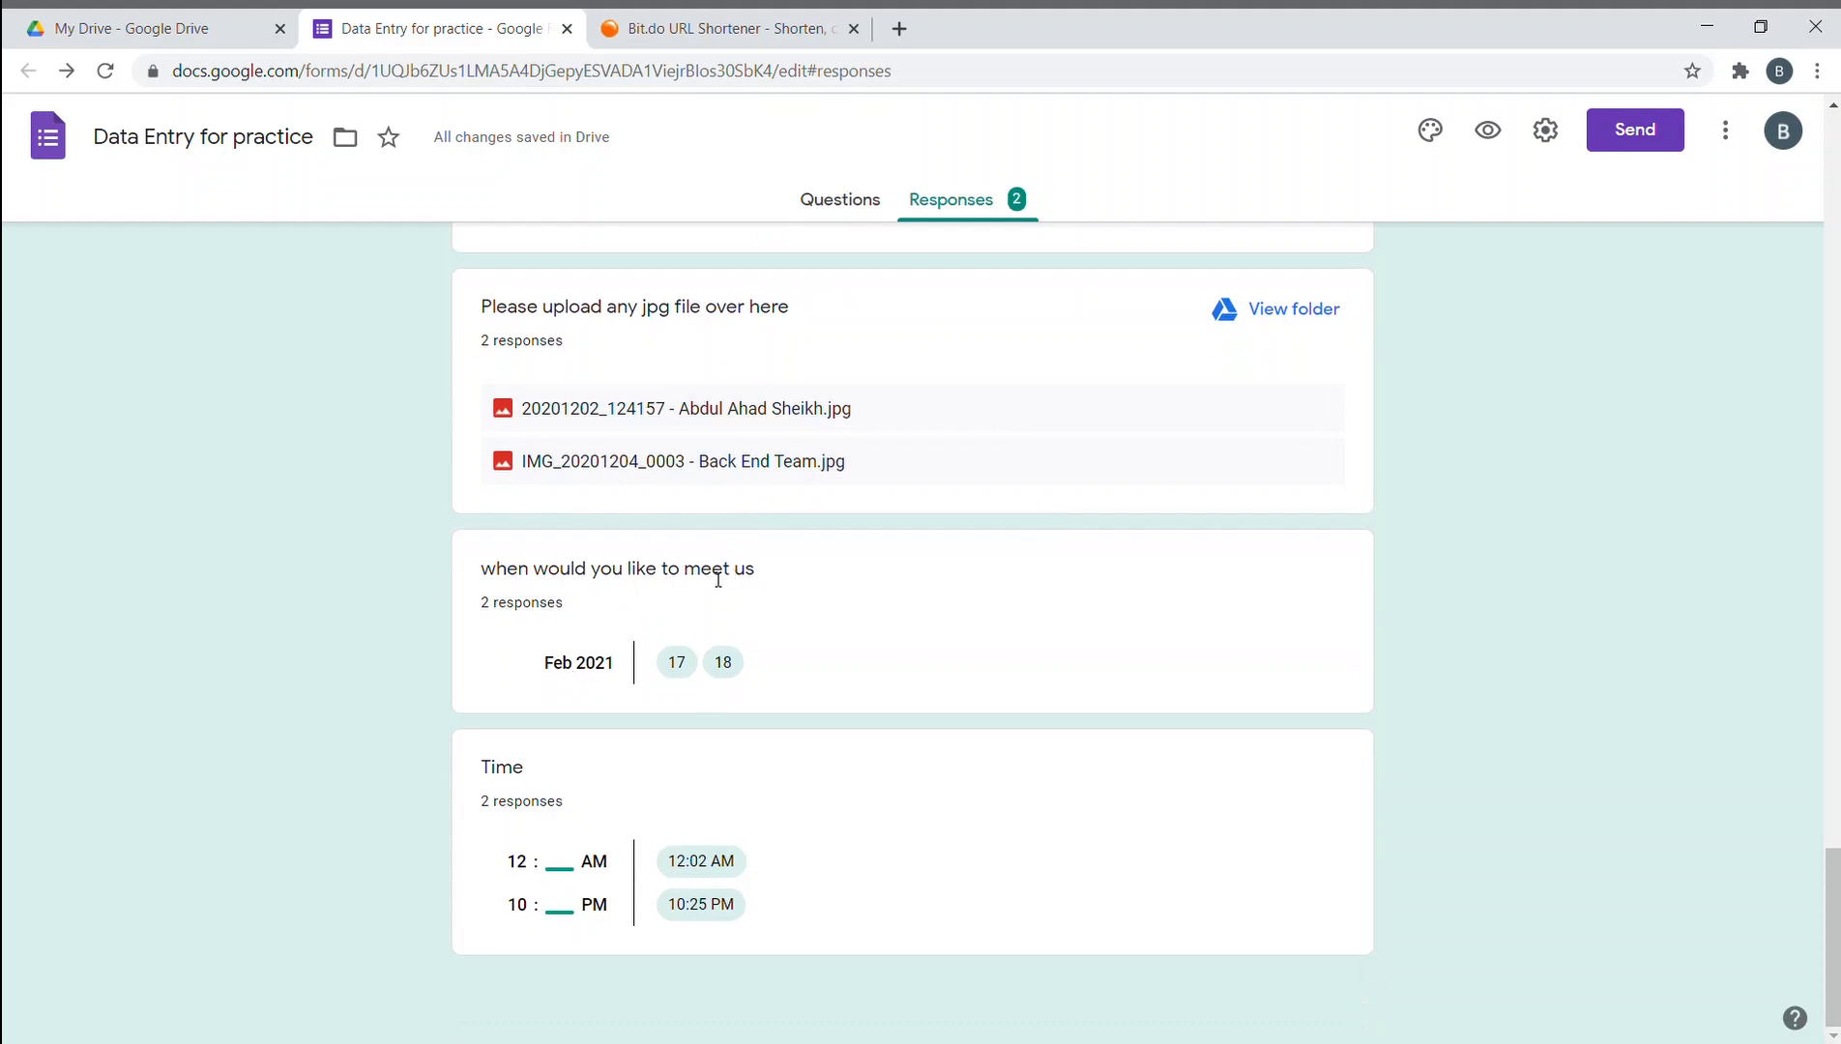
left_click_drag(553, 663, 616, 674)
left_click(658, 698)
scroll(1044, 336, "up", 1)
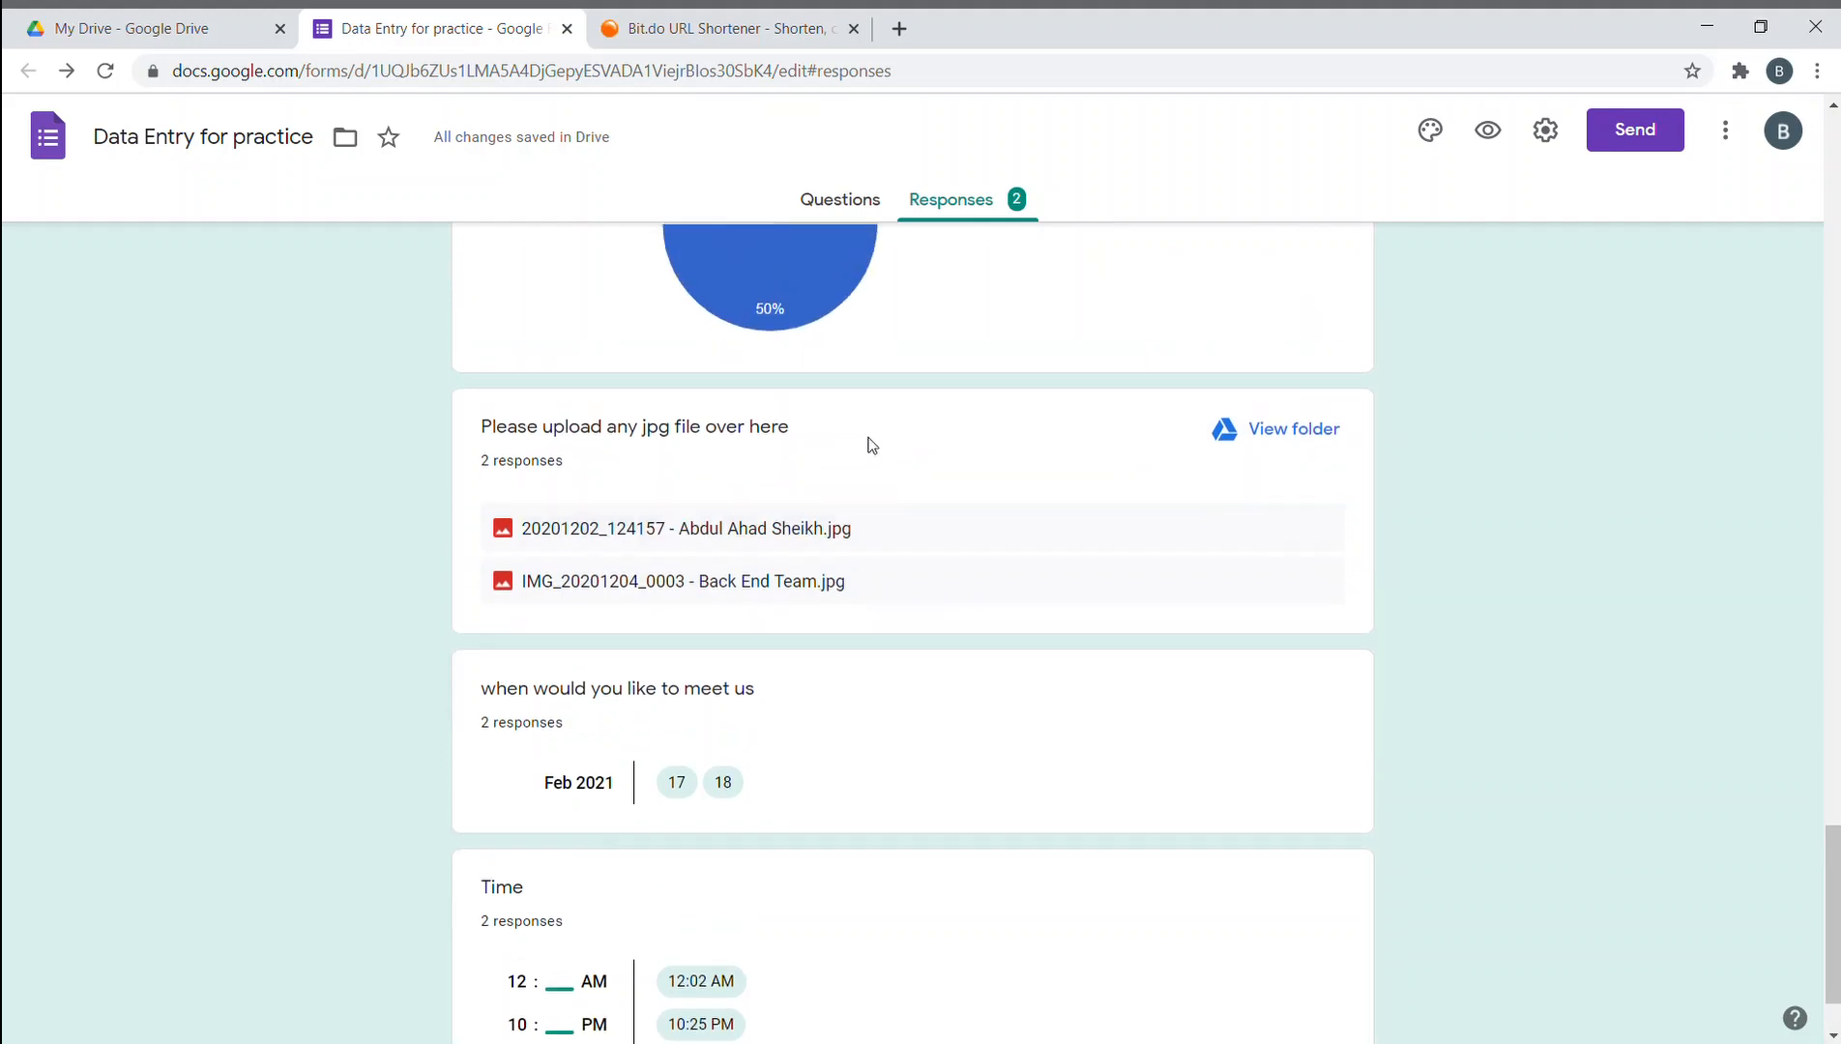
- Preview both uploaded jpg responses, then close their previews
left_click(720, 522)
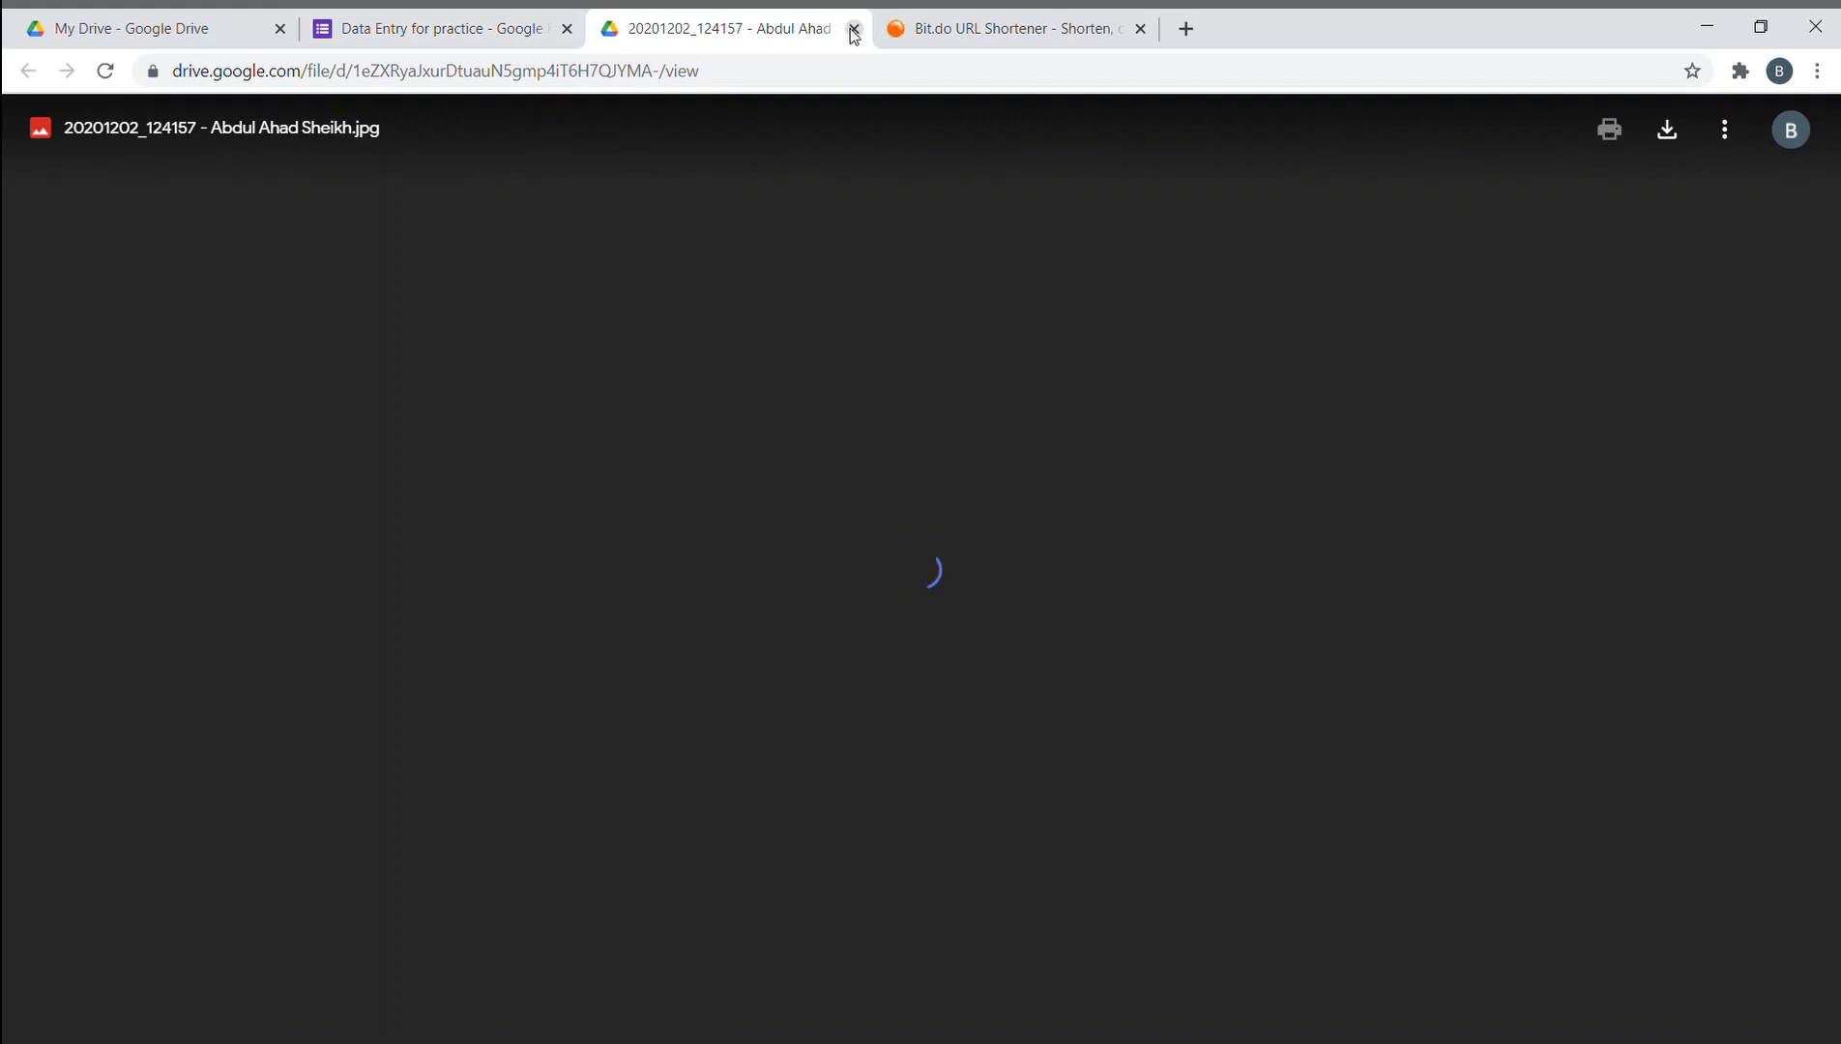
left_click(478, 31)
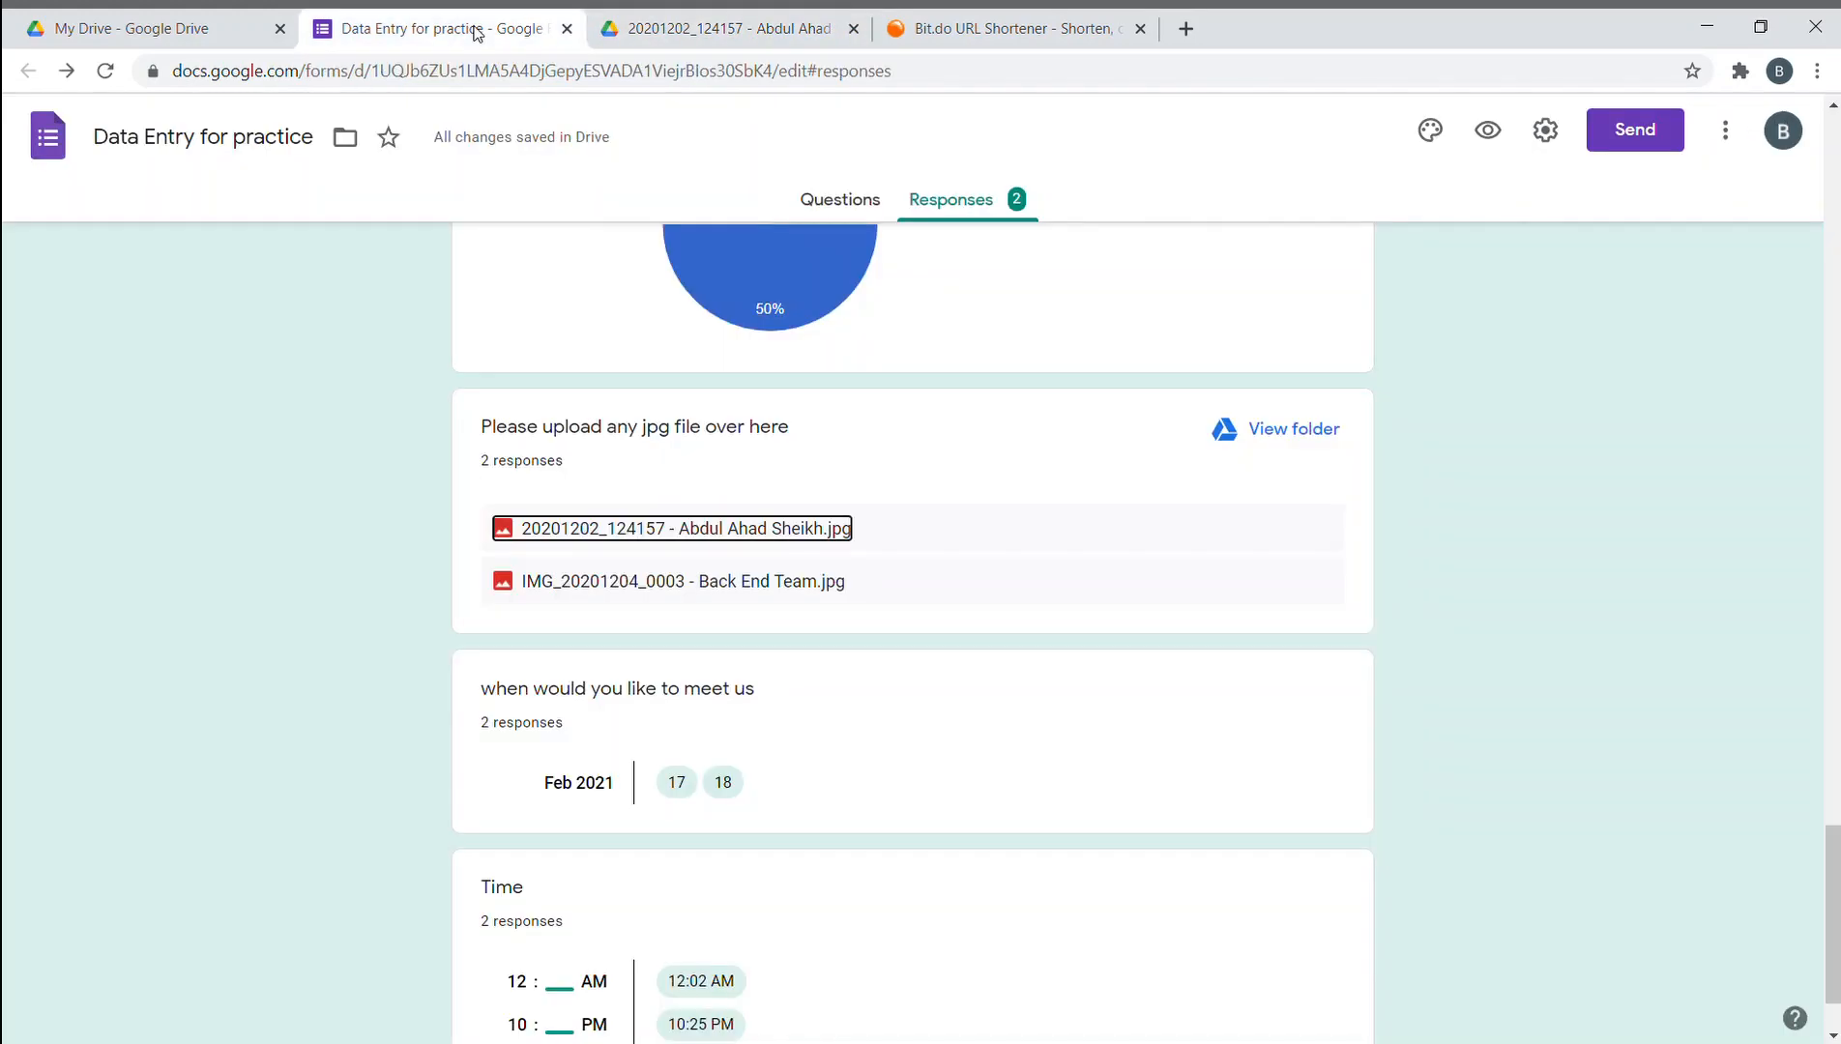
key("ctrl+Tab")
left_click(509, 13)
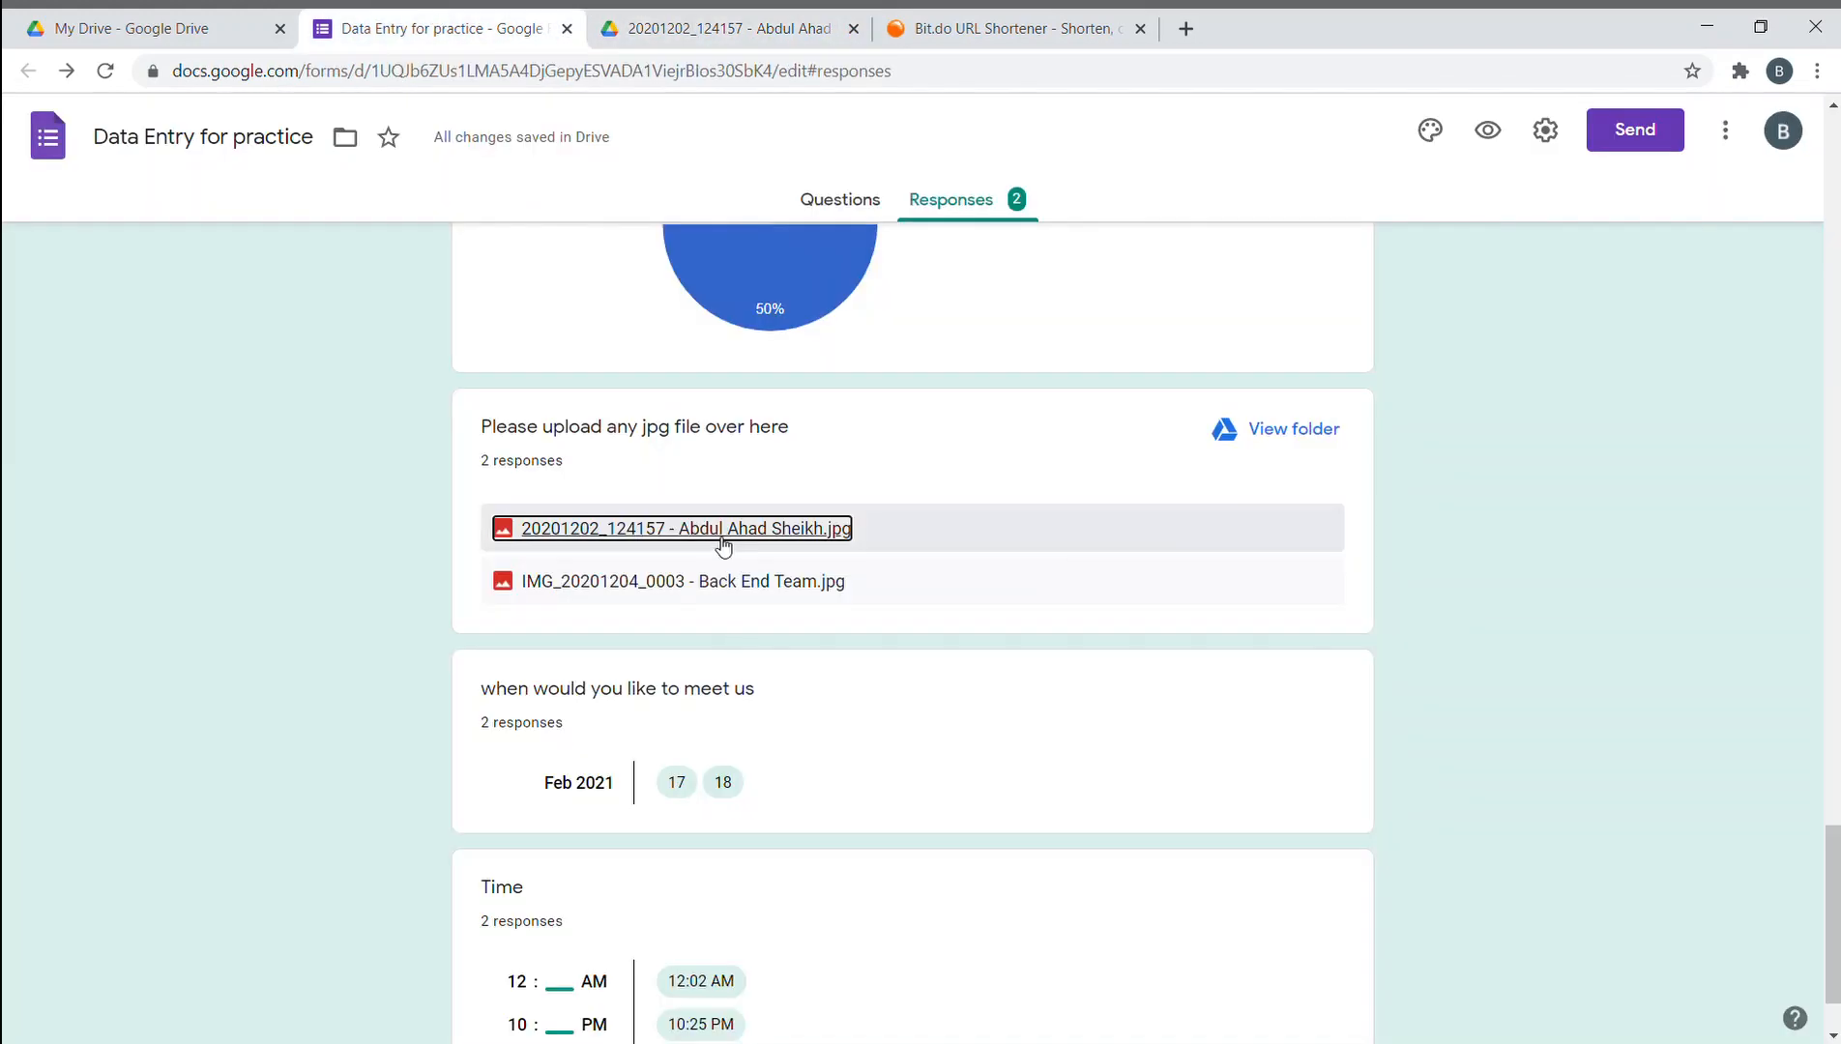
left_click(713, 577)
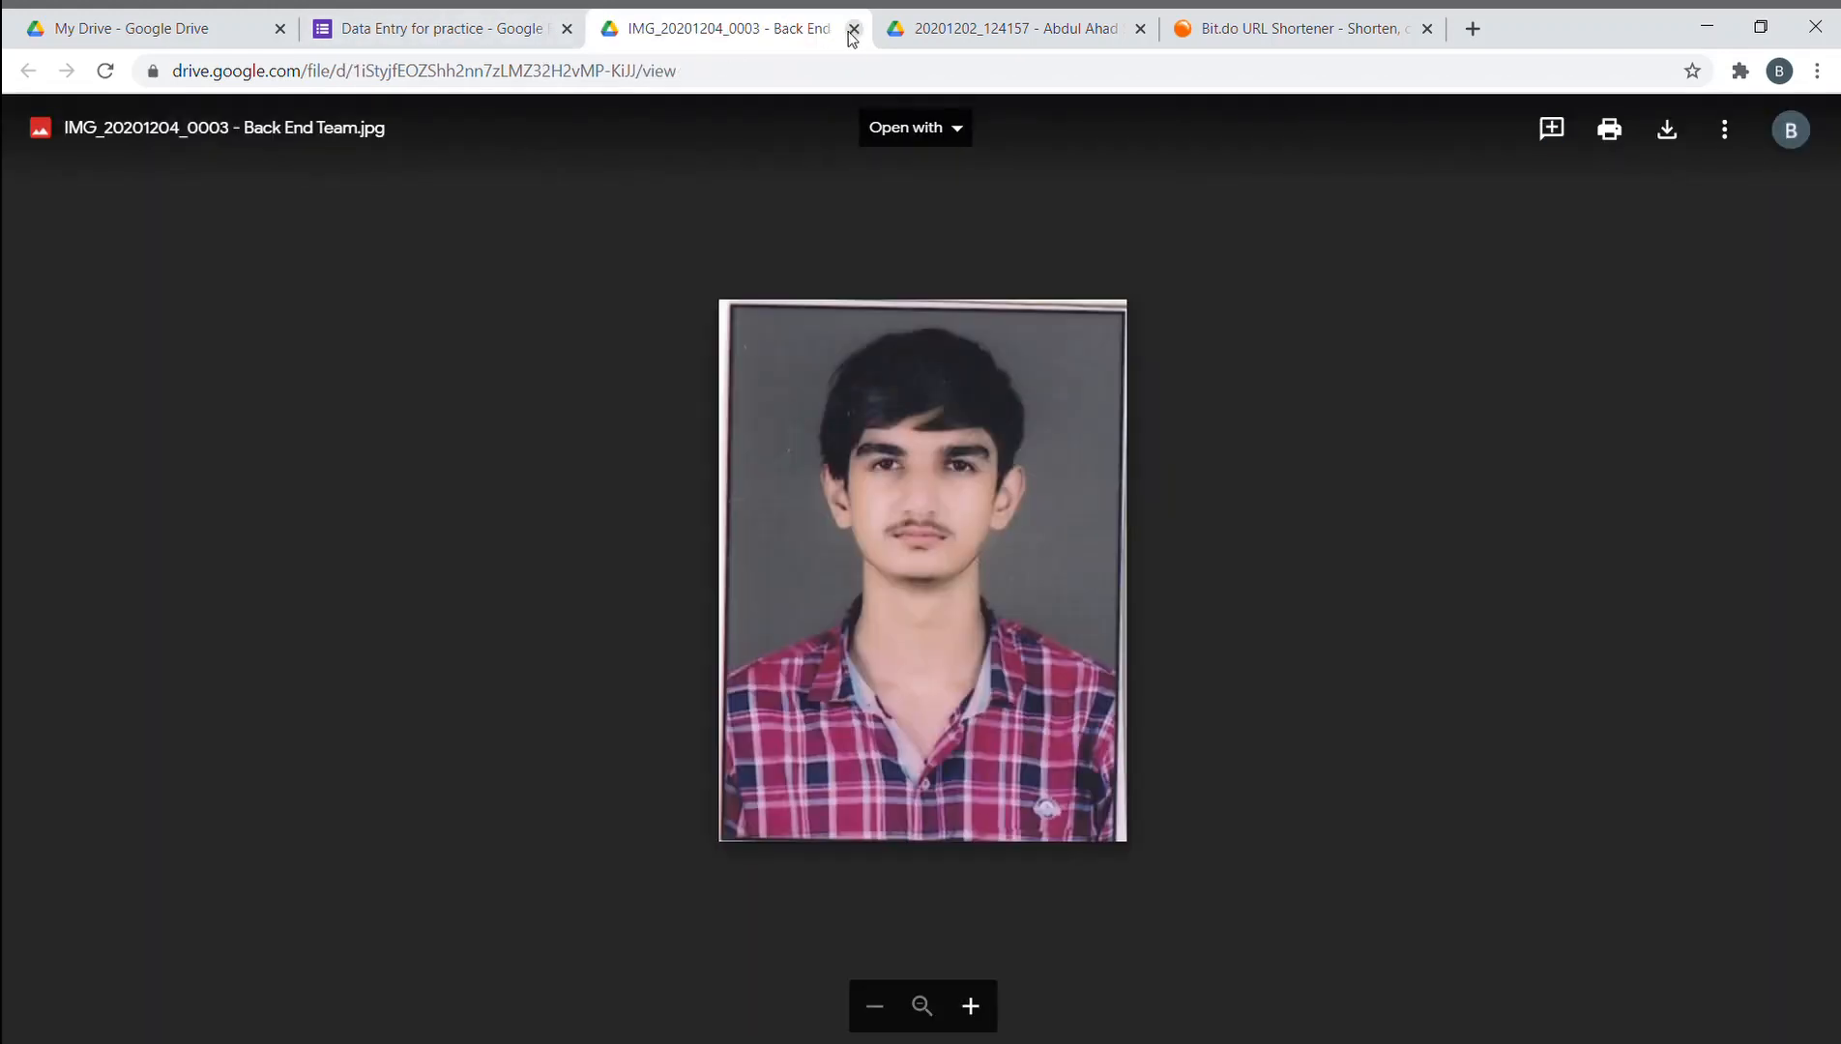
left_click(853, 30)
left_click(853, 30)
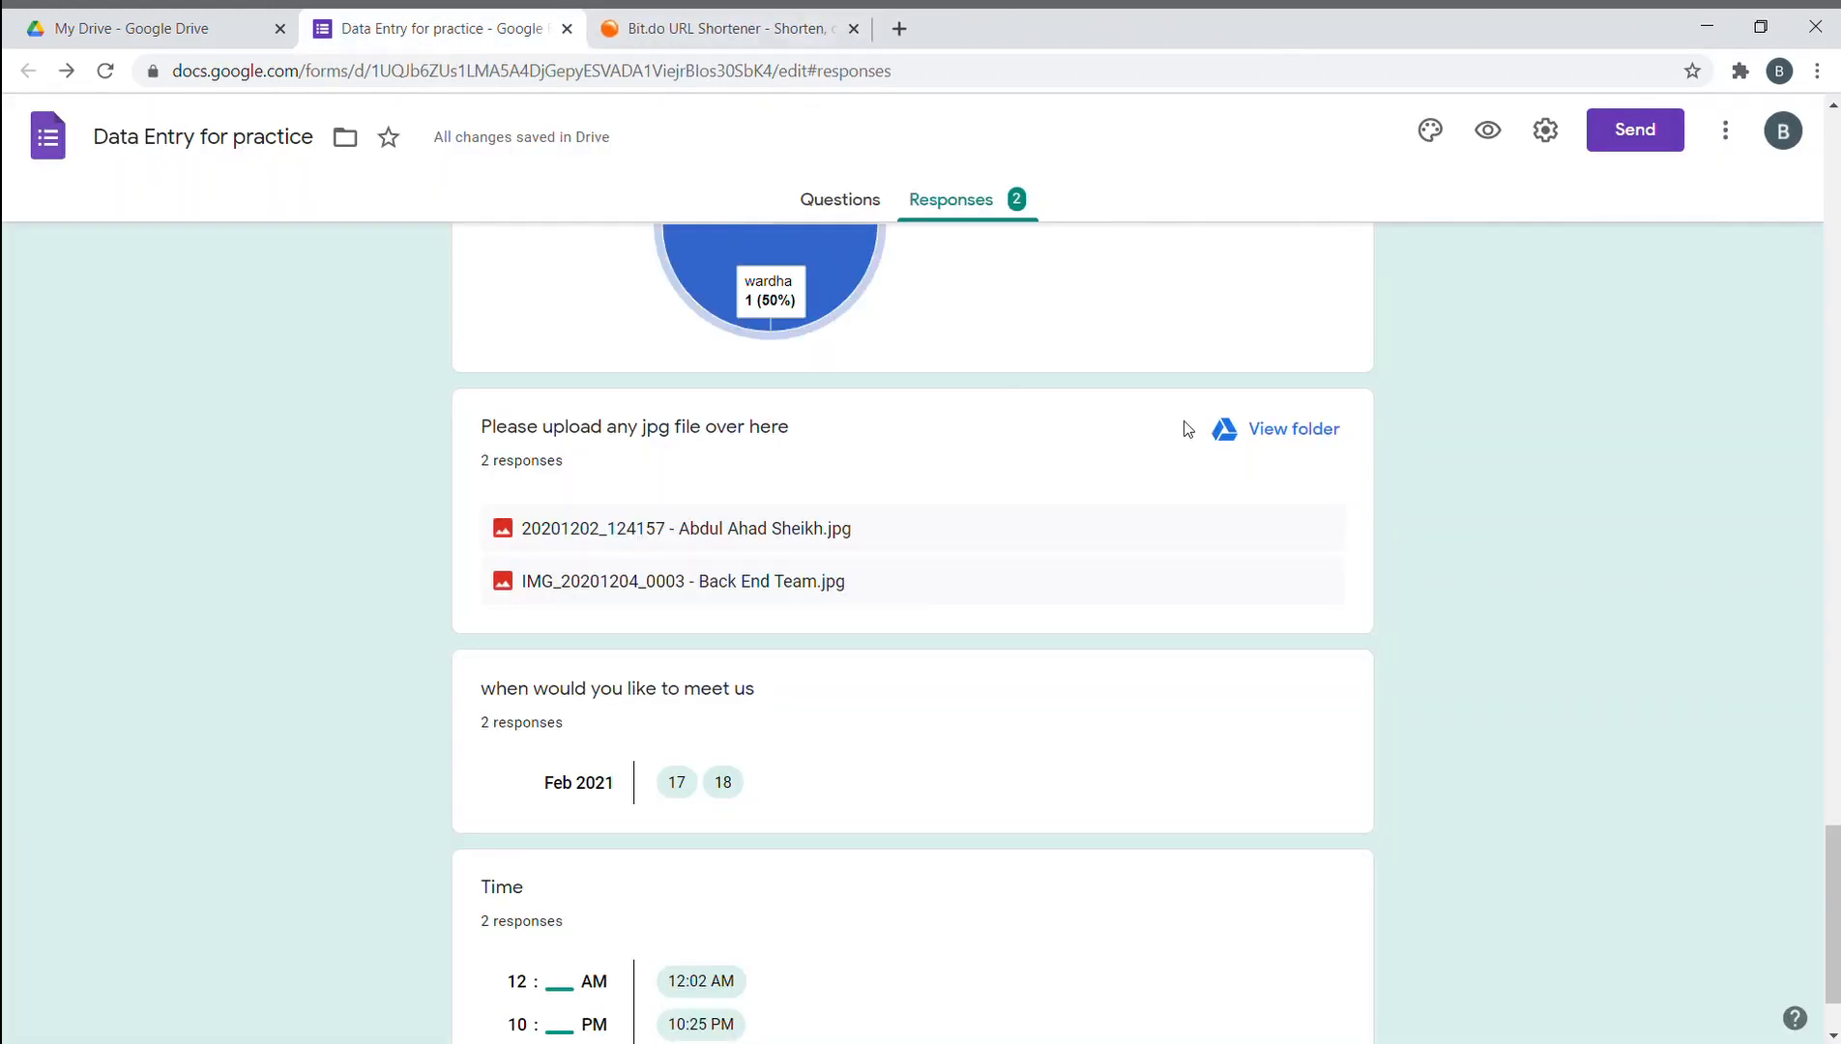
- Check the Drive folder holding the uploads, then close the Forms editor tab
left_click(1278, 428)
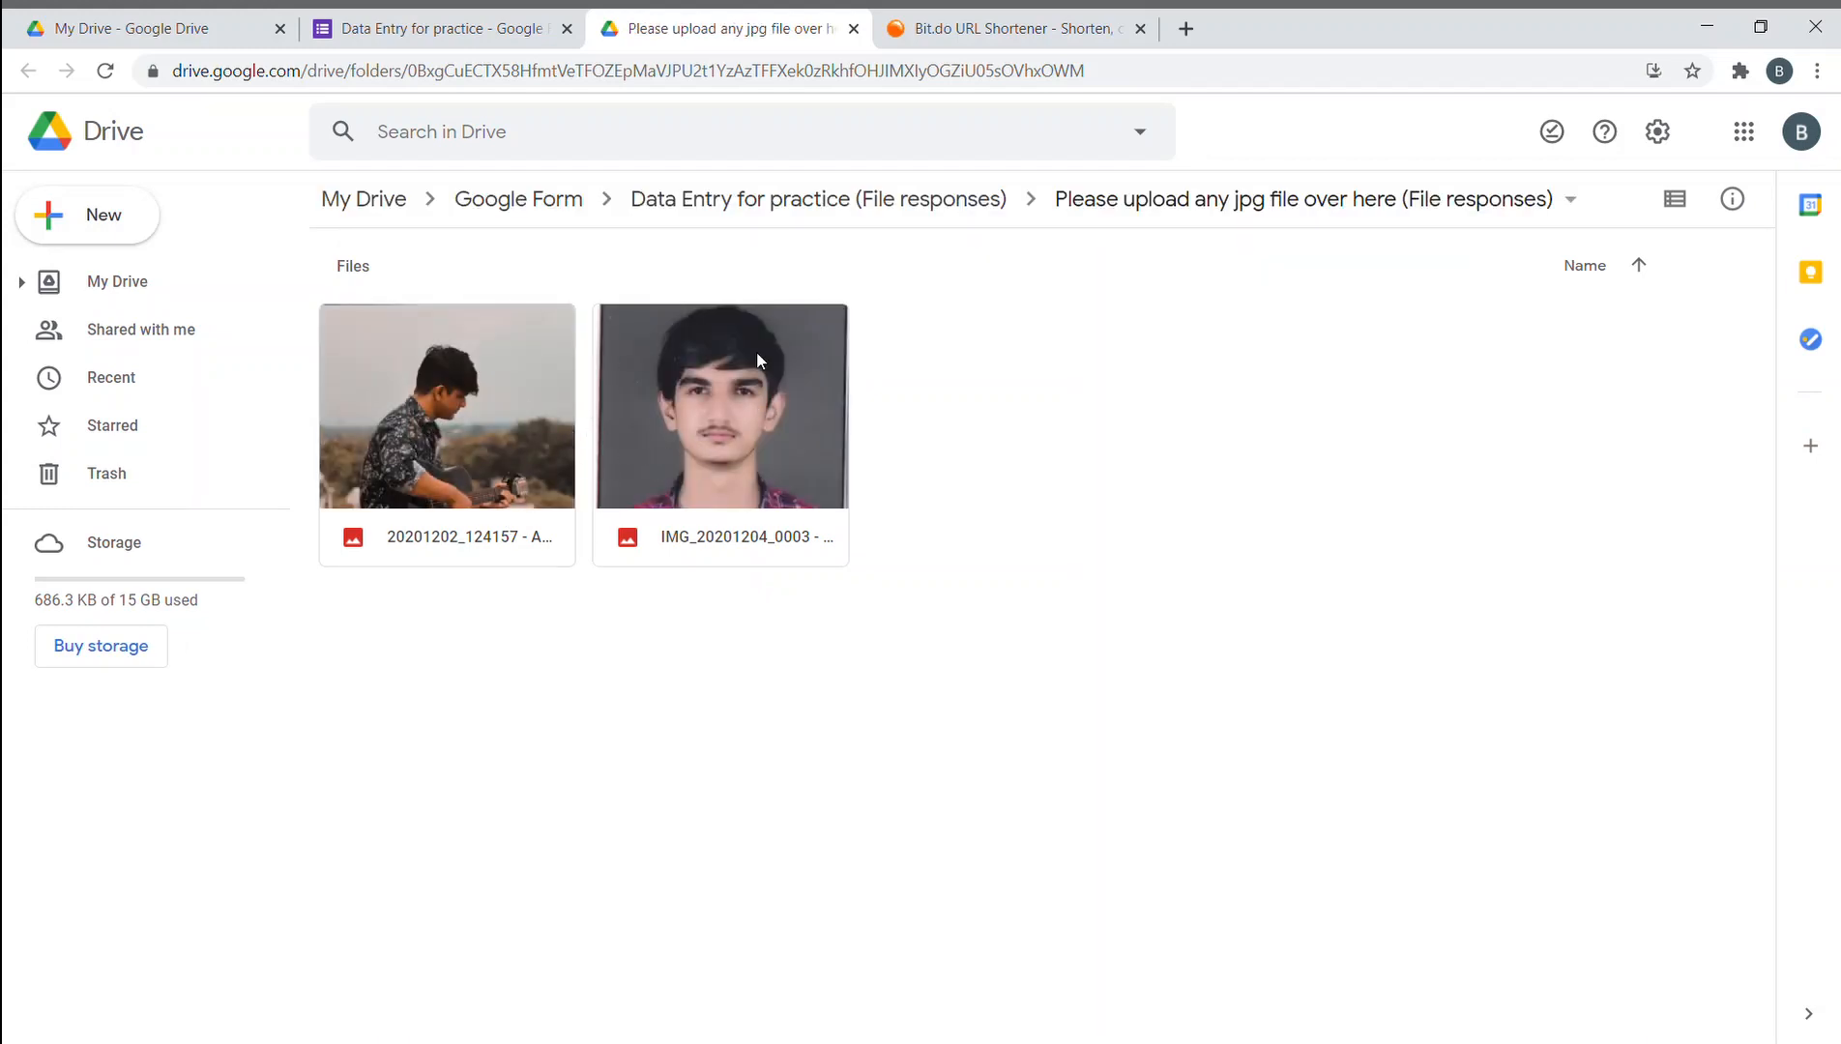
left_click(852, 29)
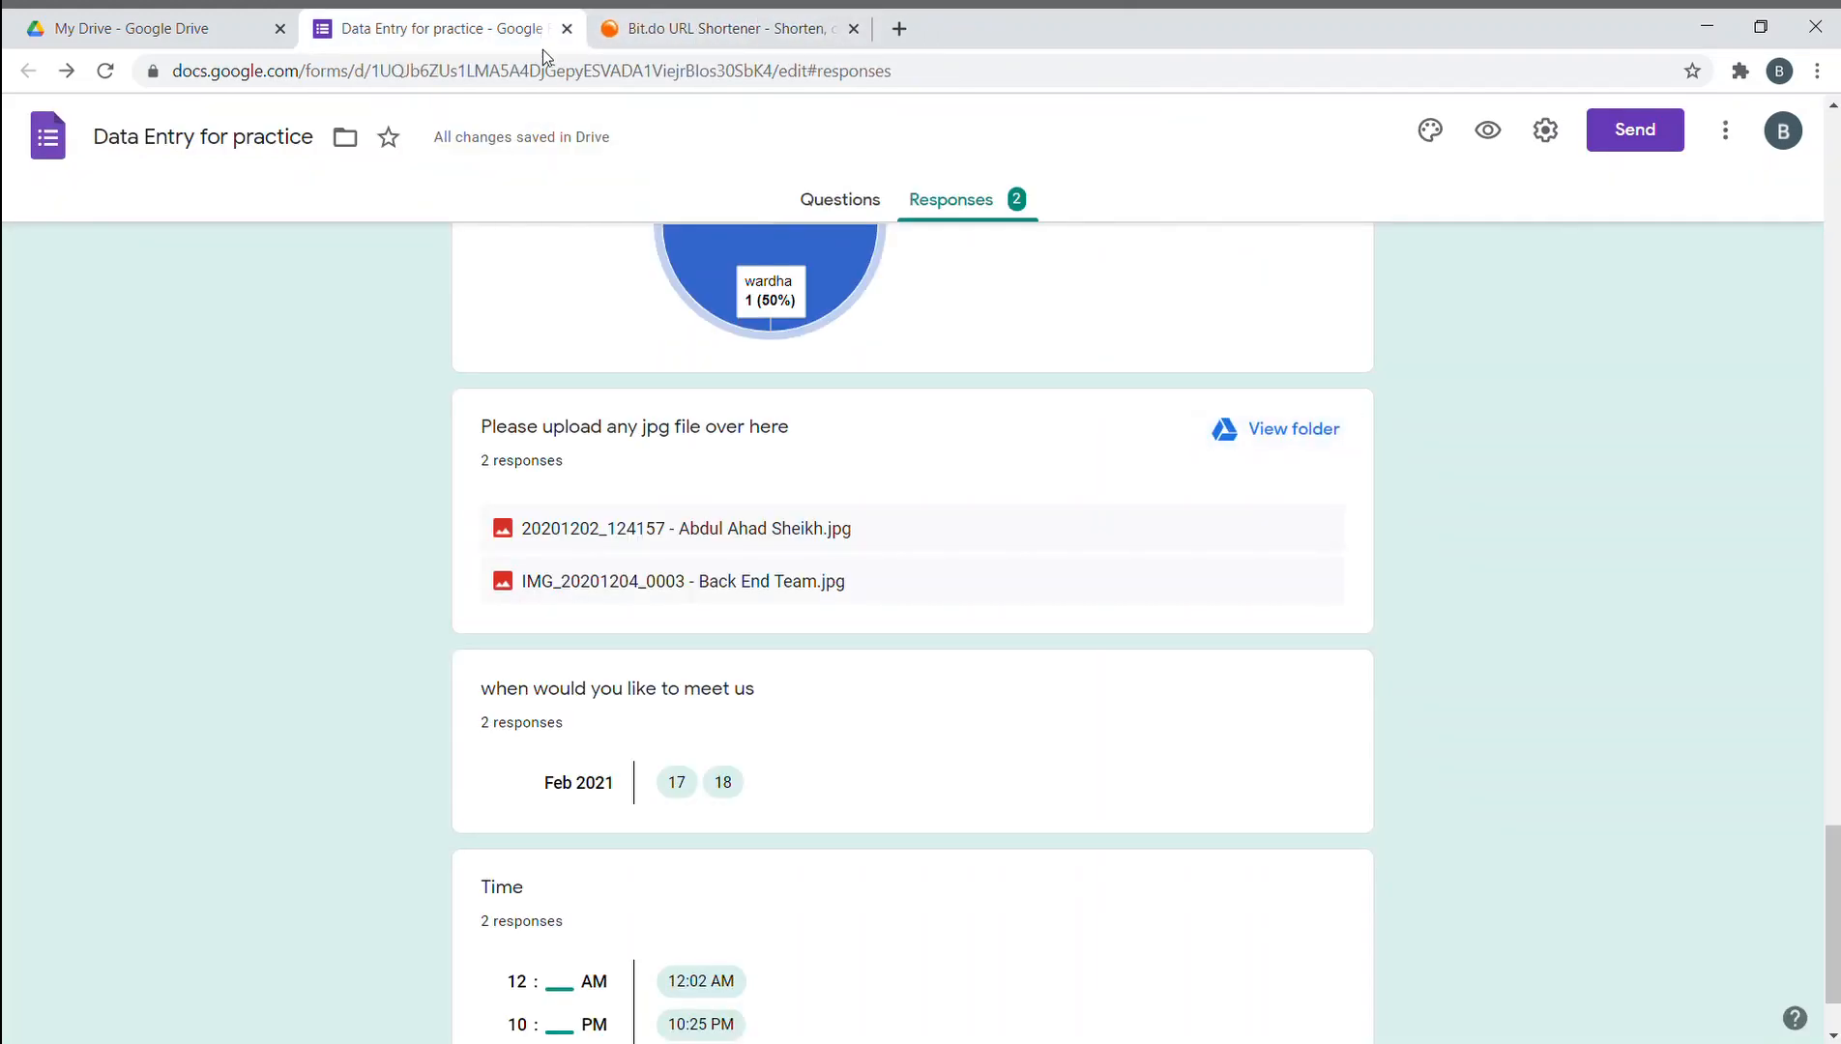
scroll(1014, 667, "down", 15)
scroll(1014, 650, "up", 15)
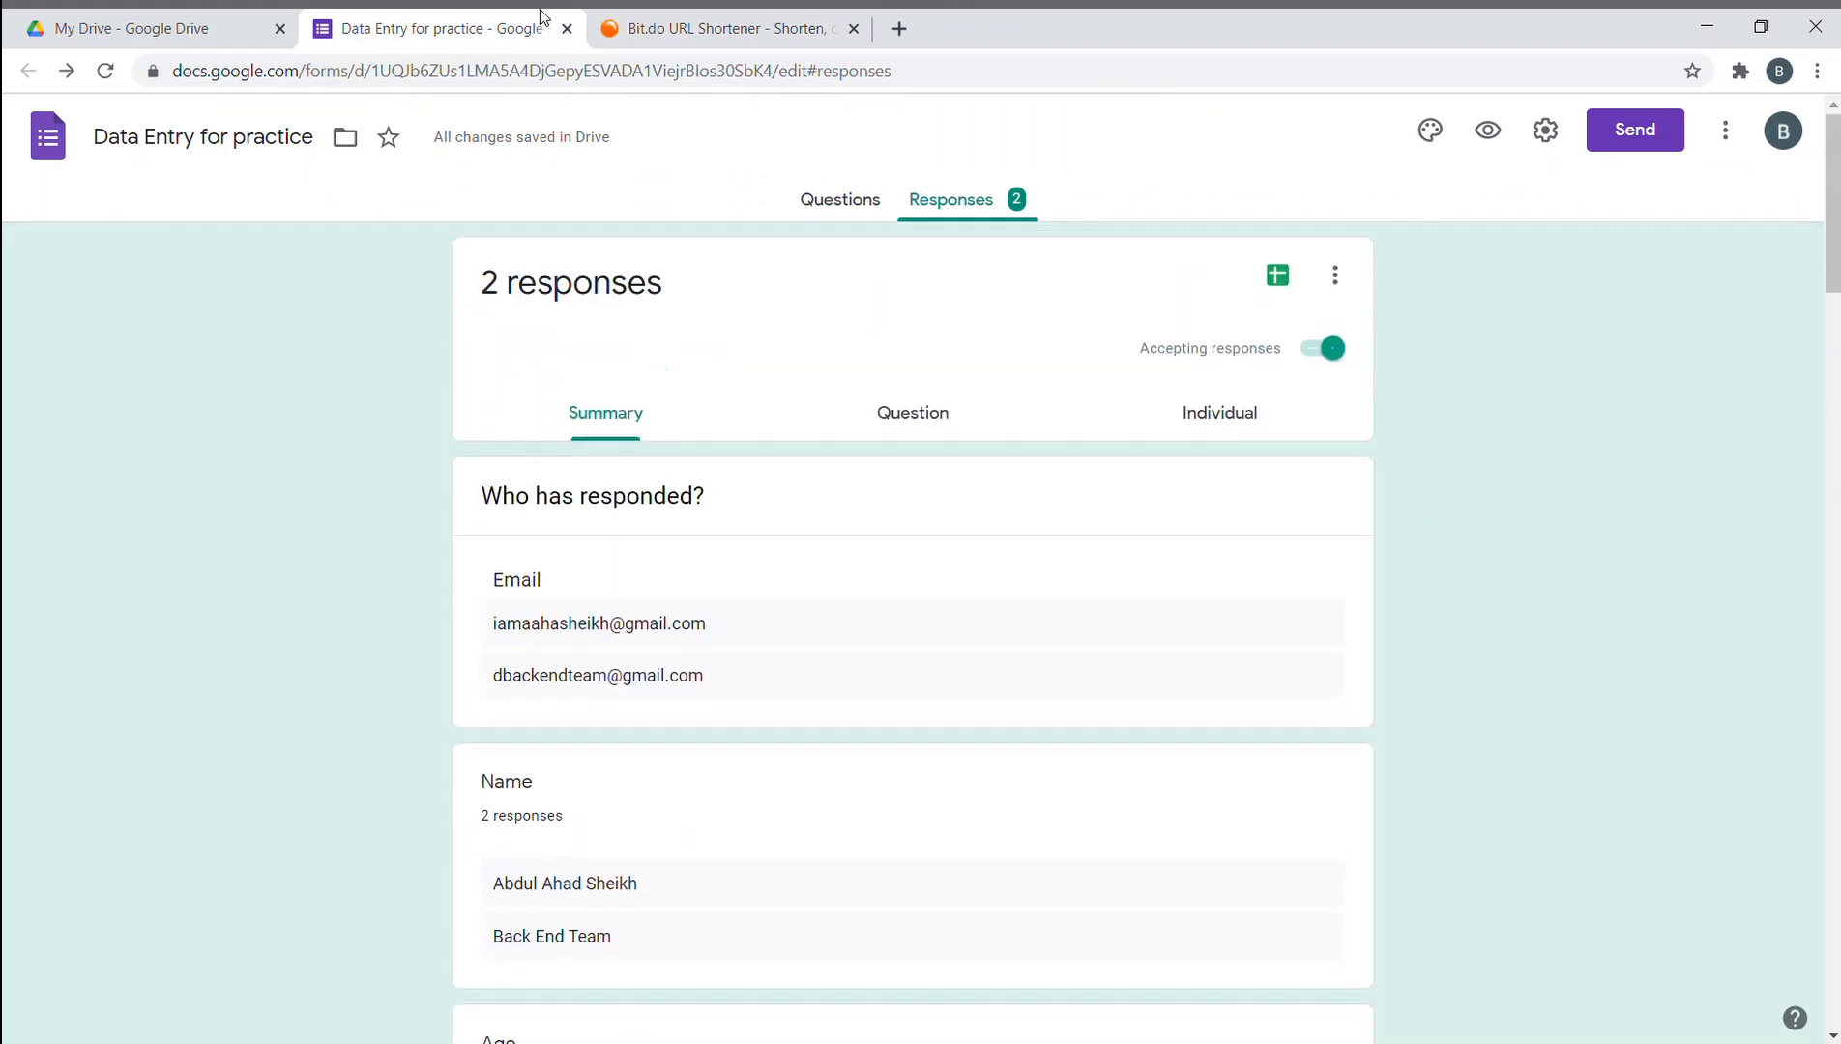
left_click(567, 29)
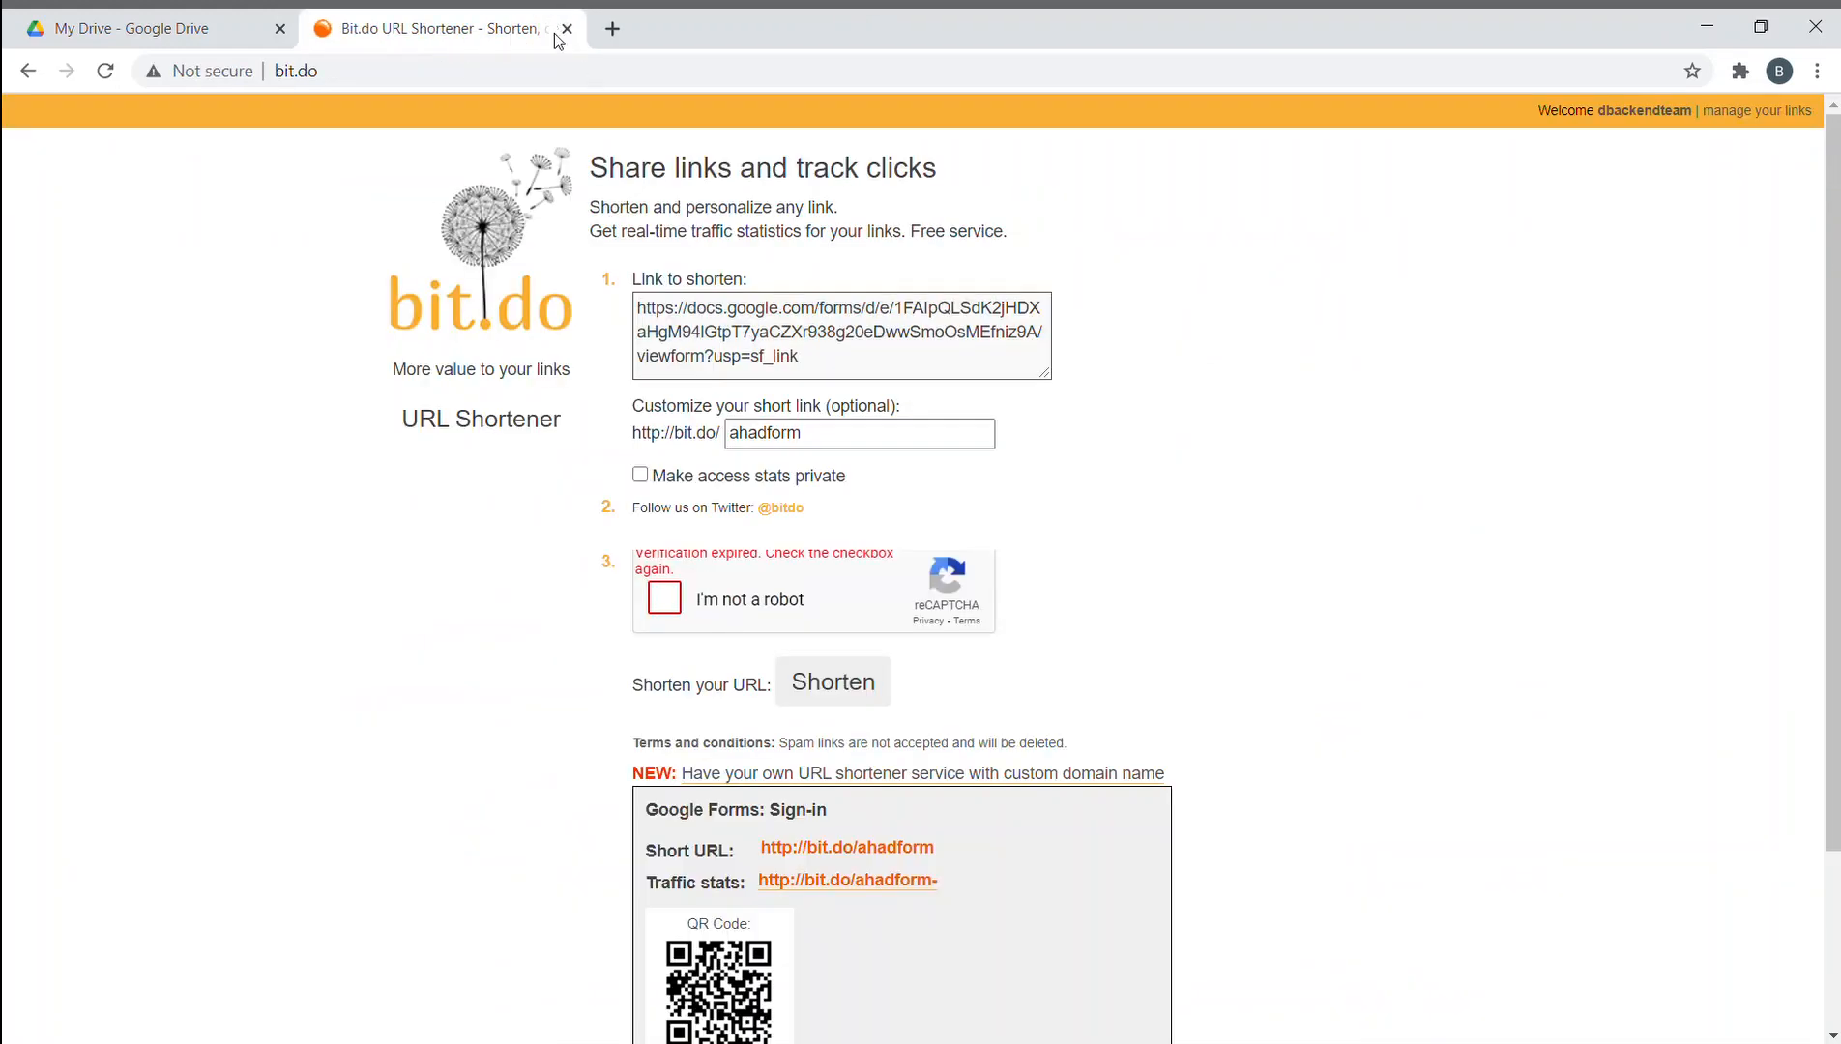
- Move the Google Form folder from My Drive into the personal shared folder, accepting the access change
left_click(563, 29)
left_click(894, 839)
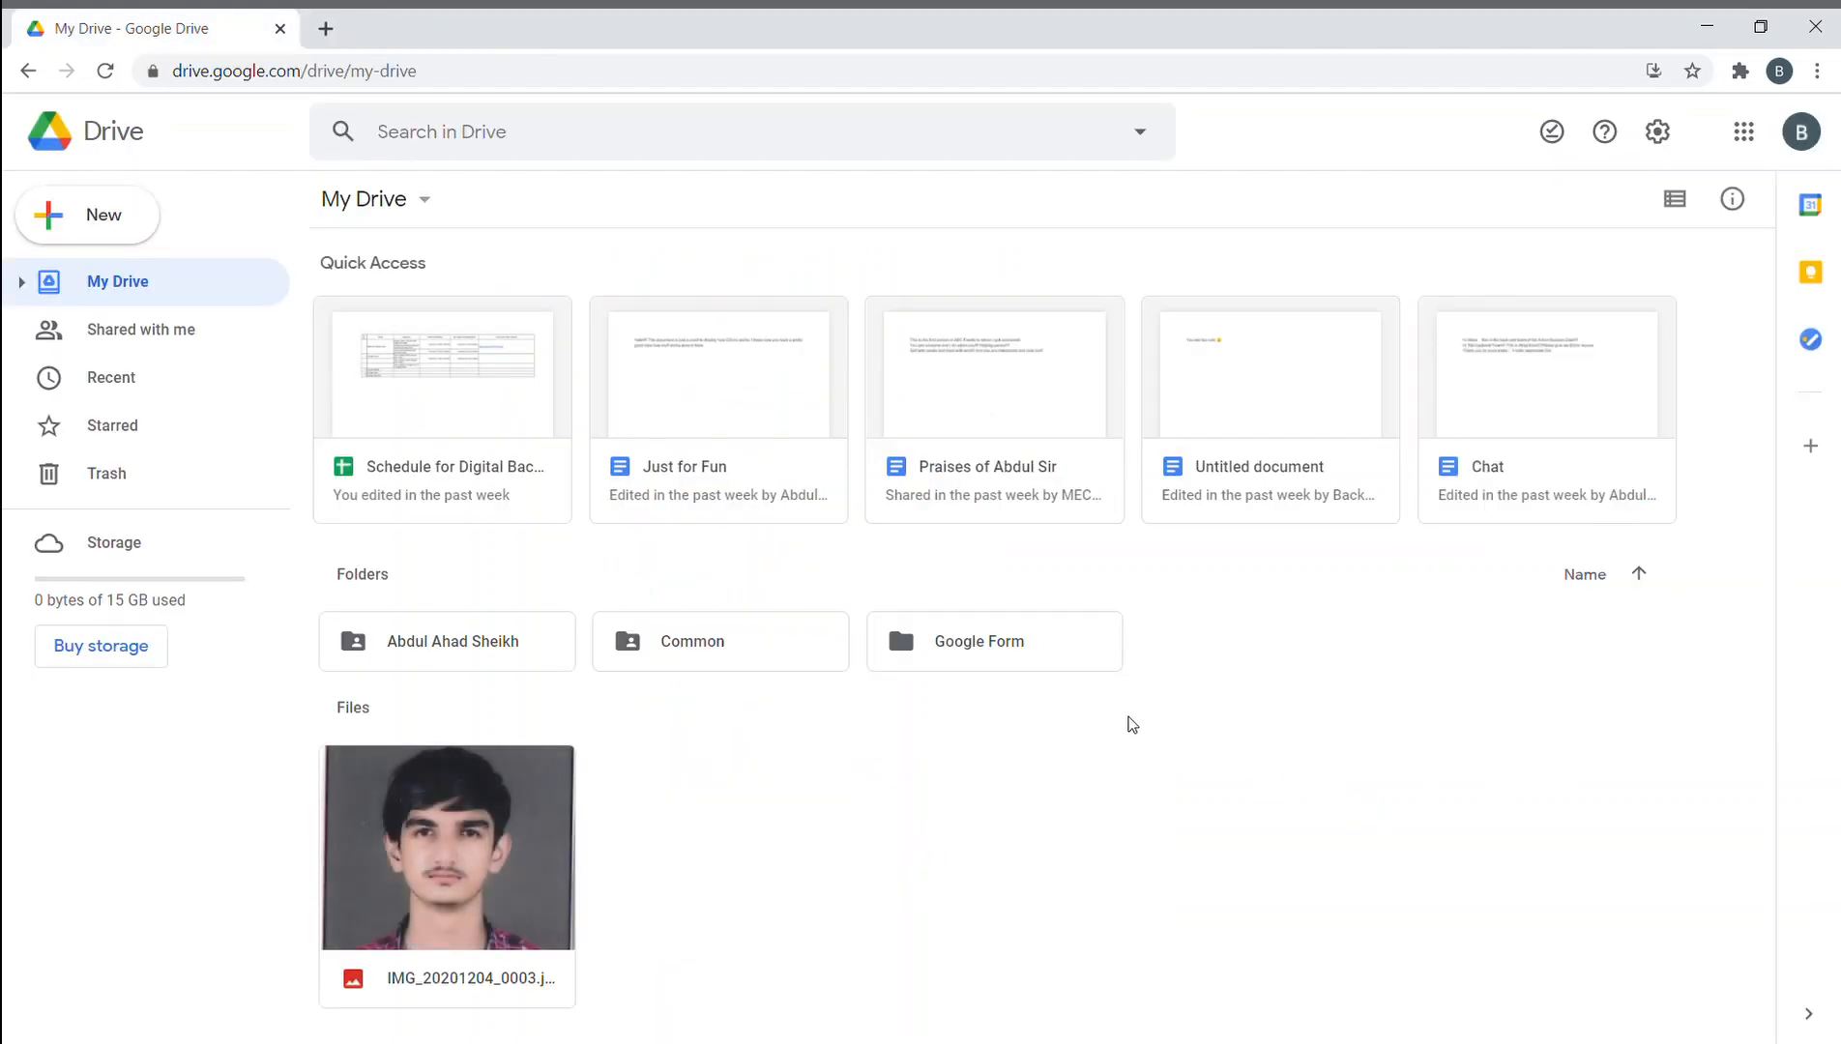
left_click(968, 658)
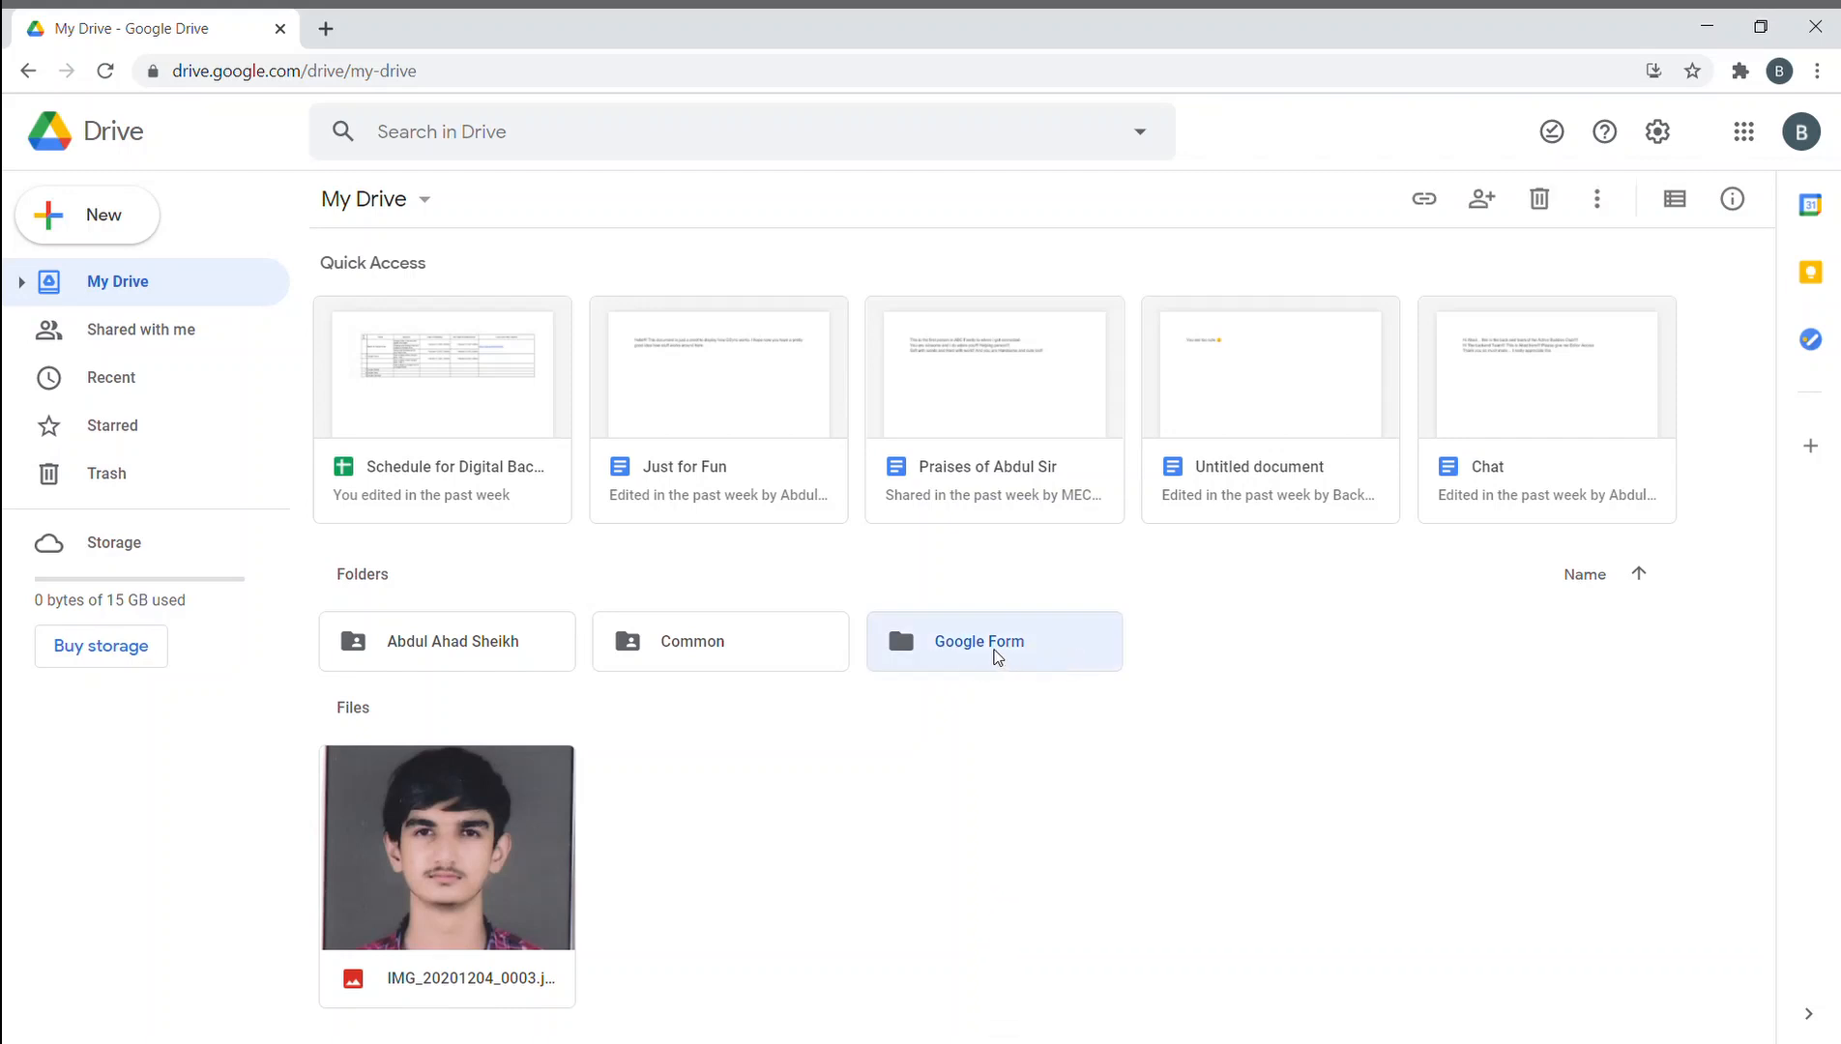
left_click_drag(995, 657, 473, 650)
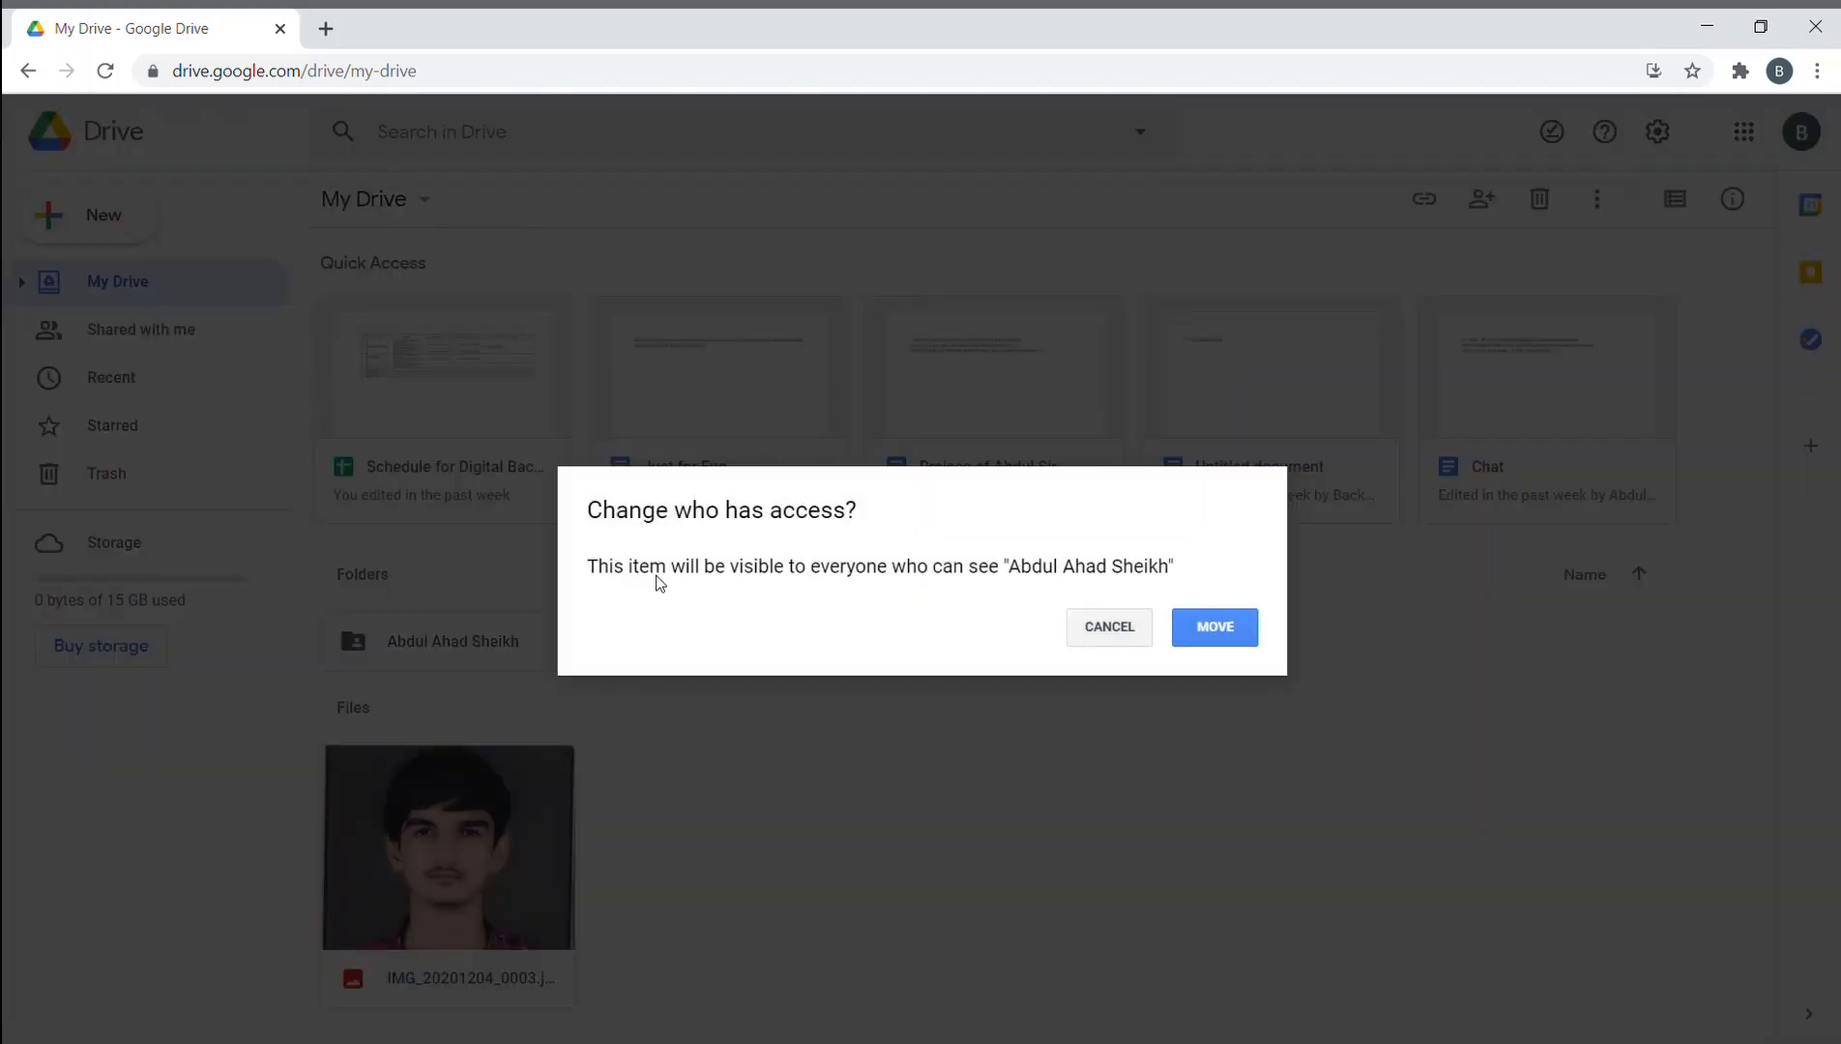
left_click(1238, 625)
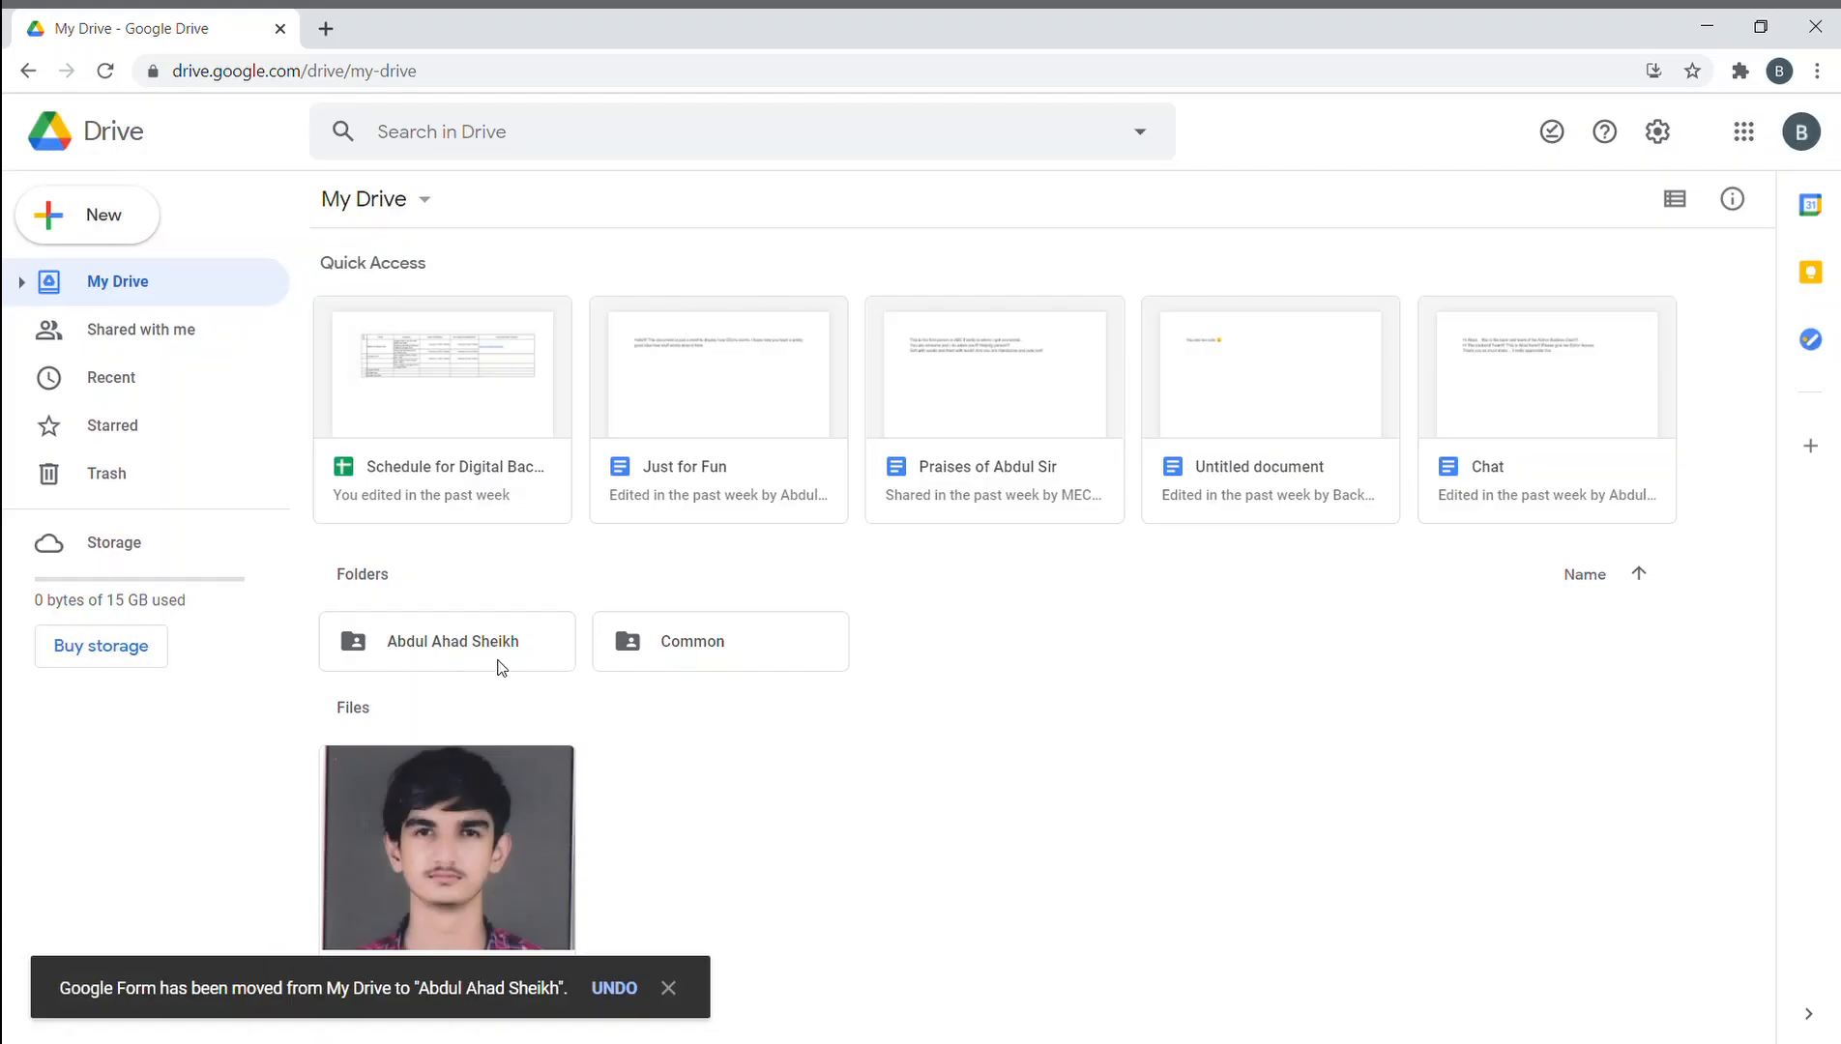
left_click(445, 648)
- Browse the personal folder down through Google Form to the jpg uploads folder, then return to My Drive
double_click(445, 649)
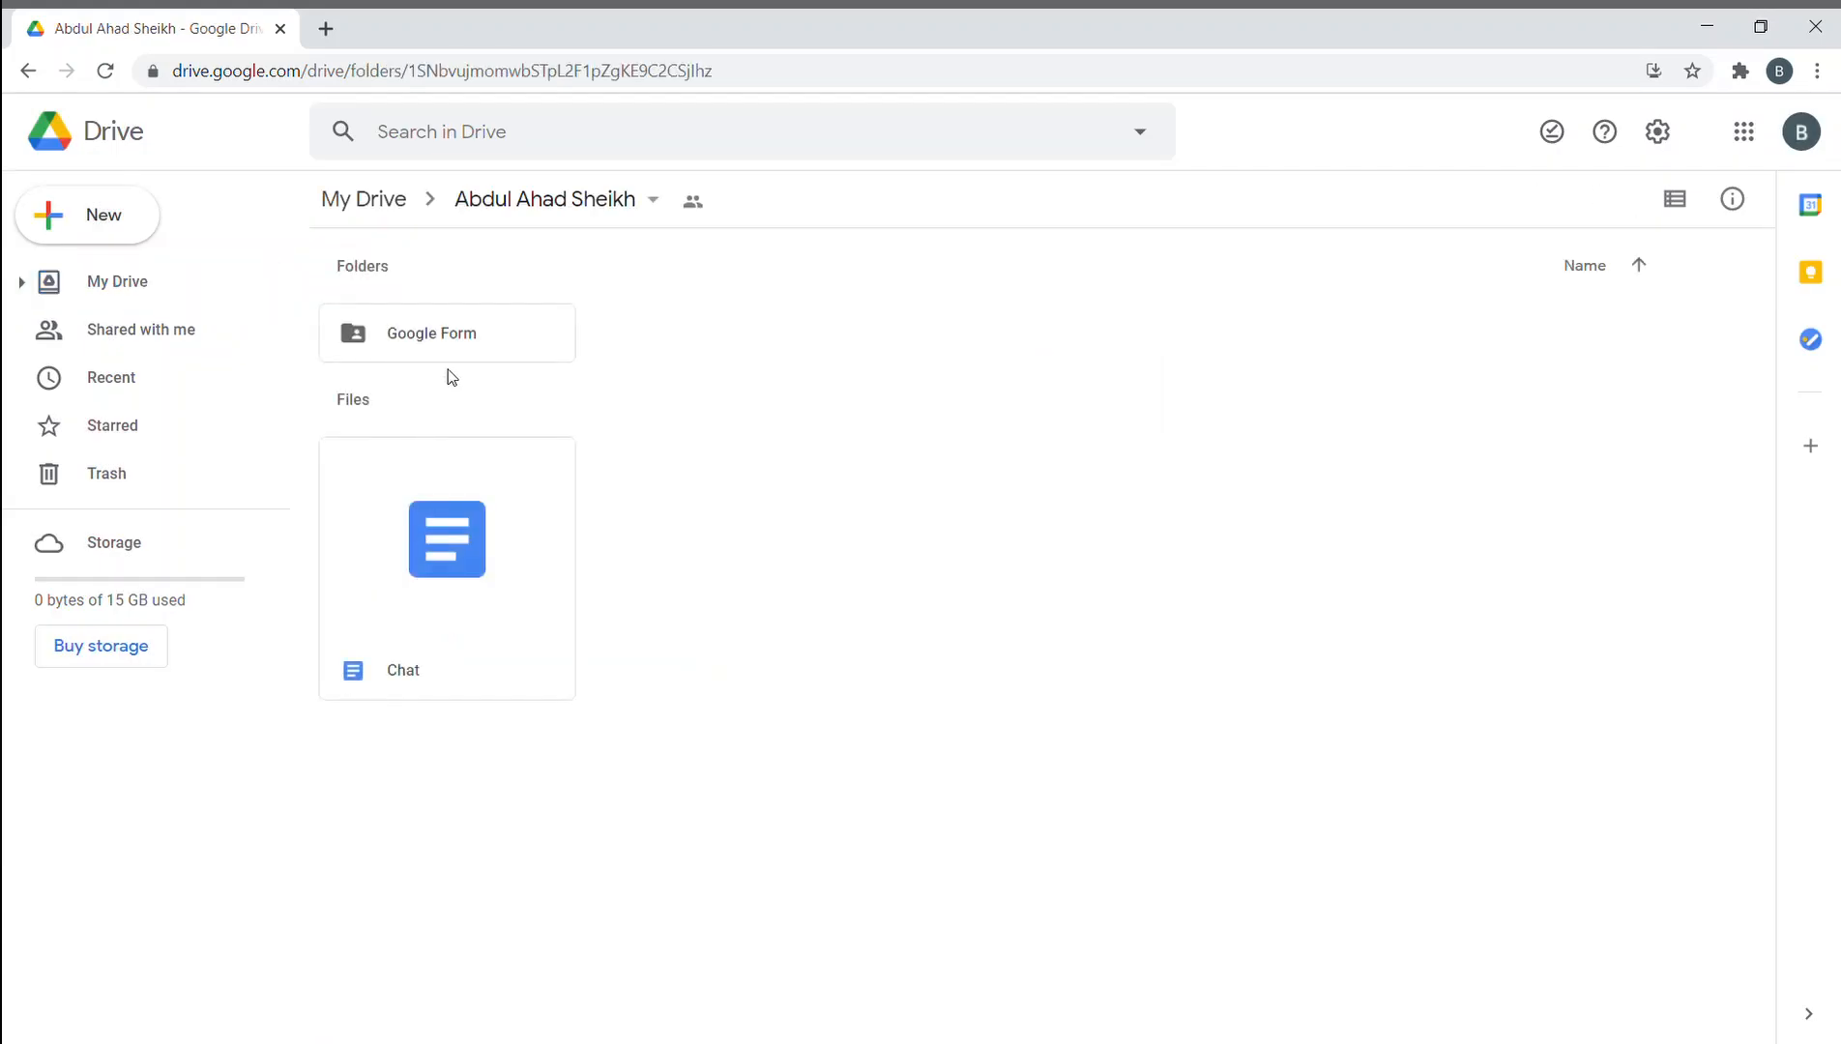
double_click(517, 352)
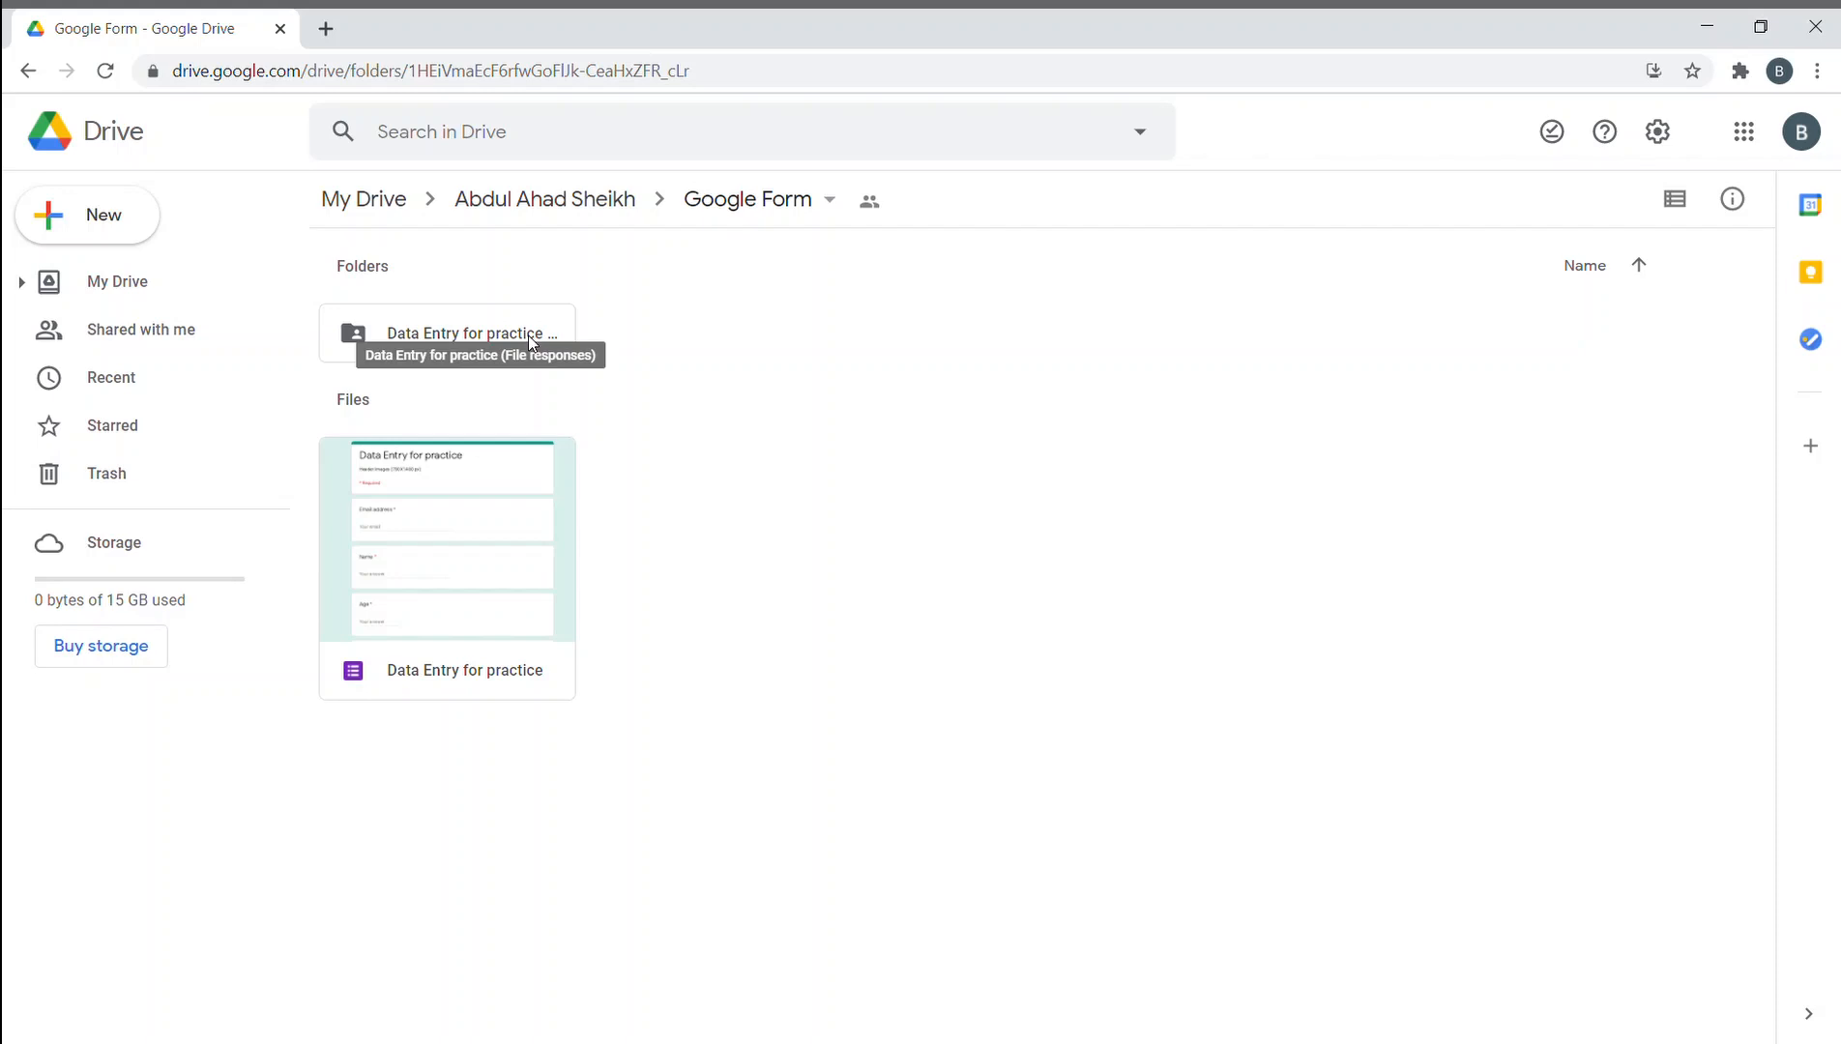
double_click(531, 338)
double_click(465, 334)
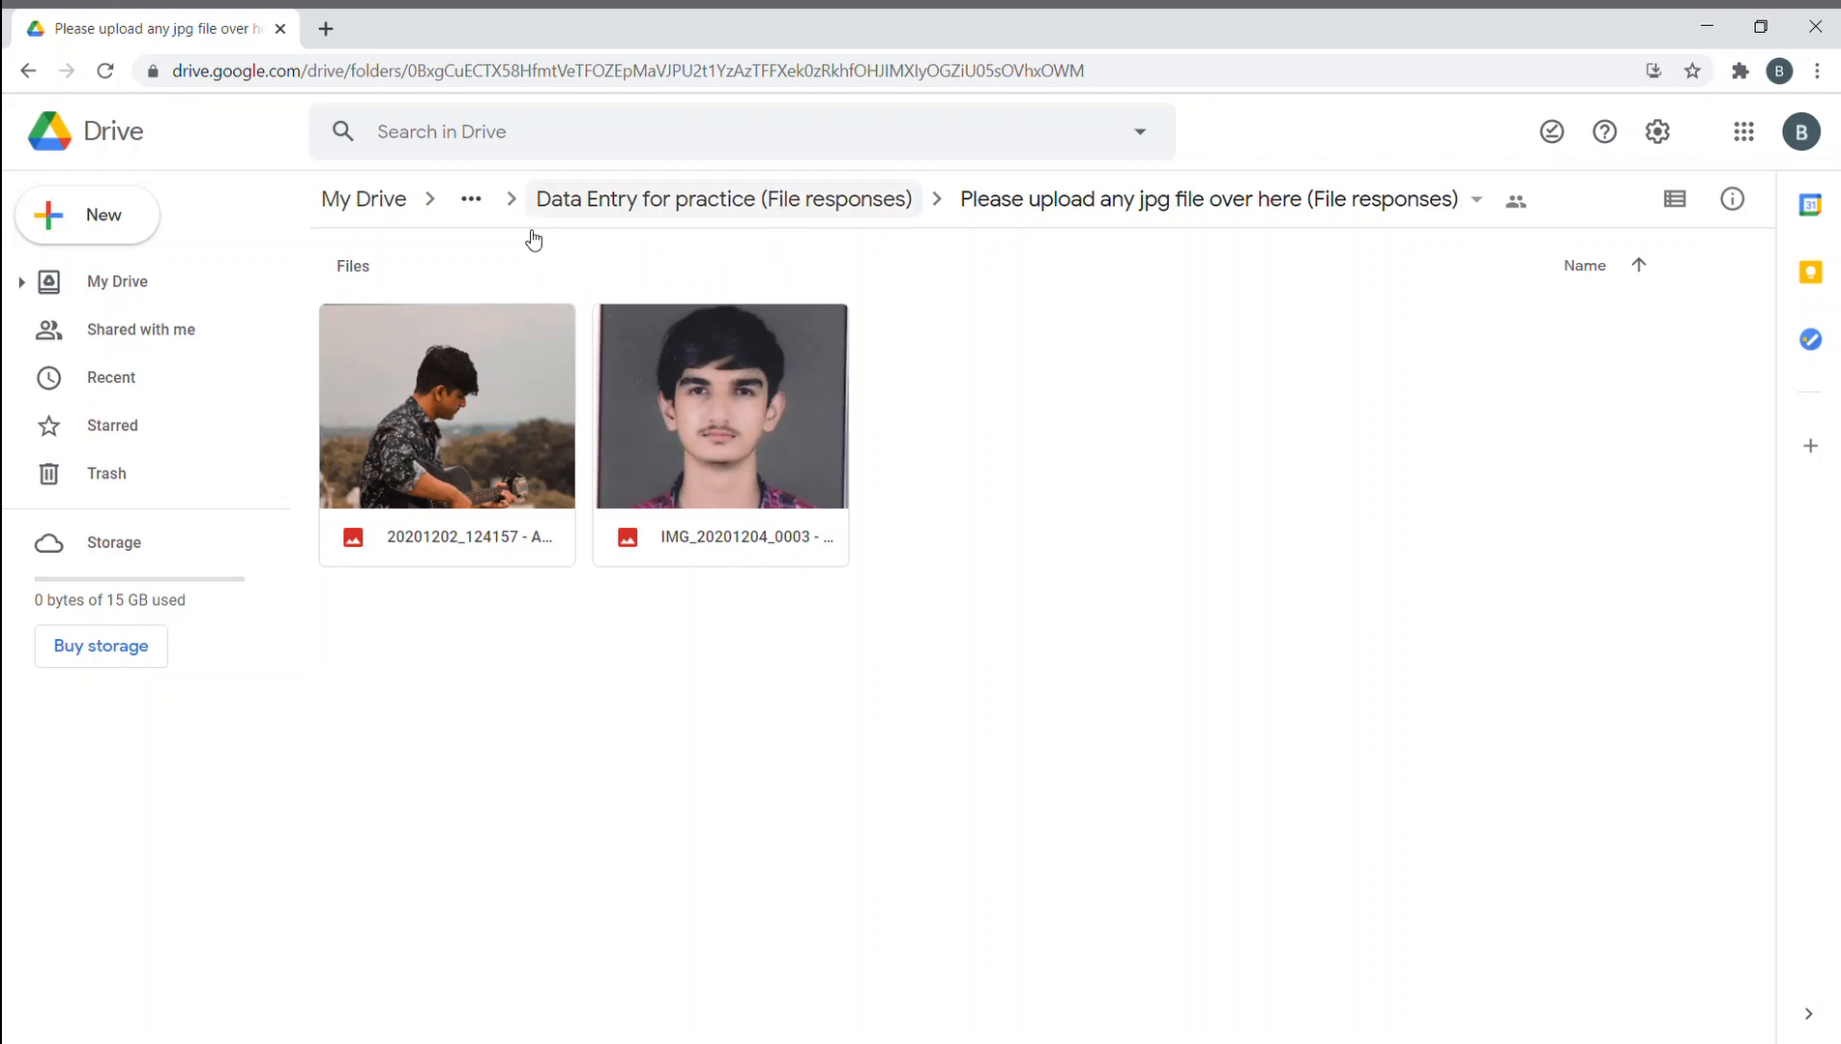
left_click(373, 202)
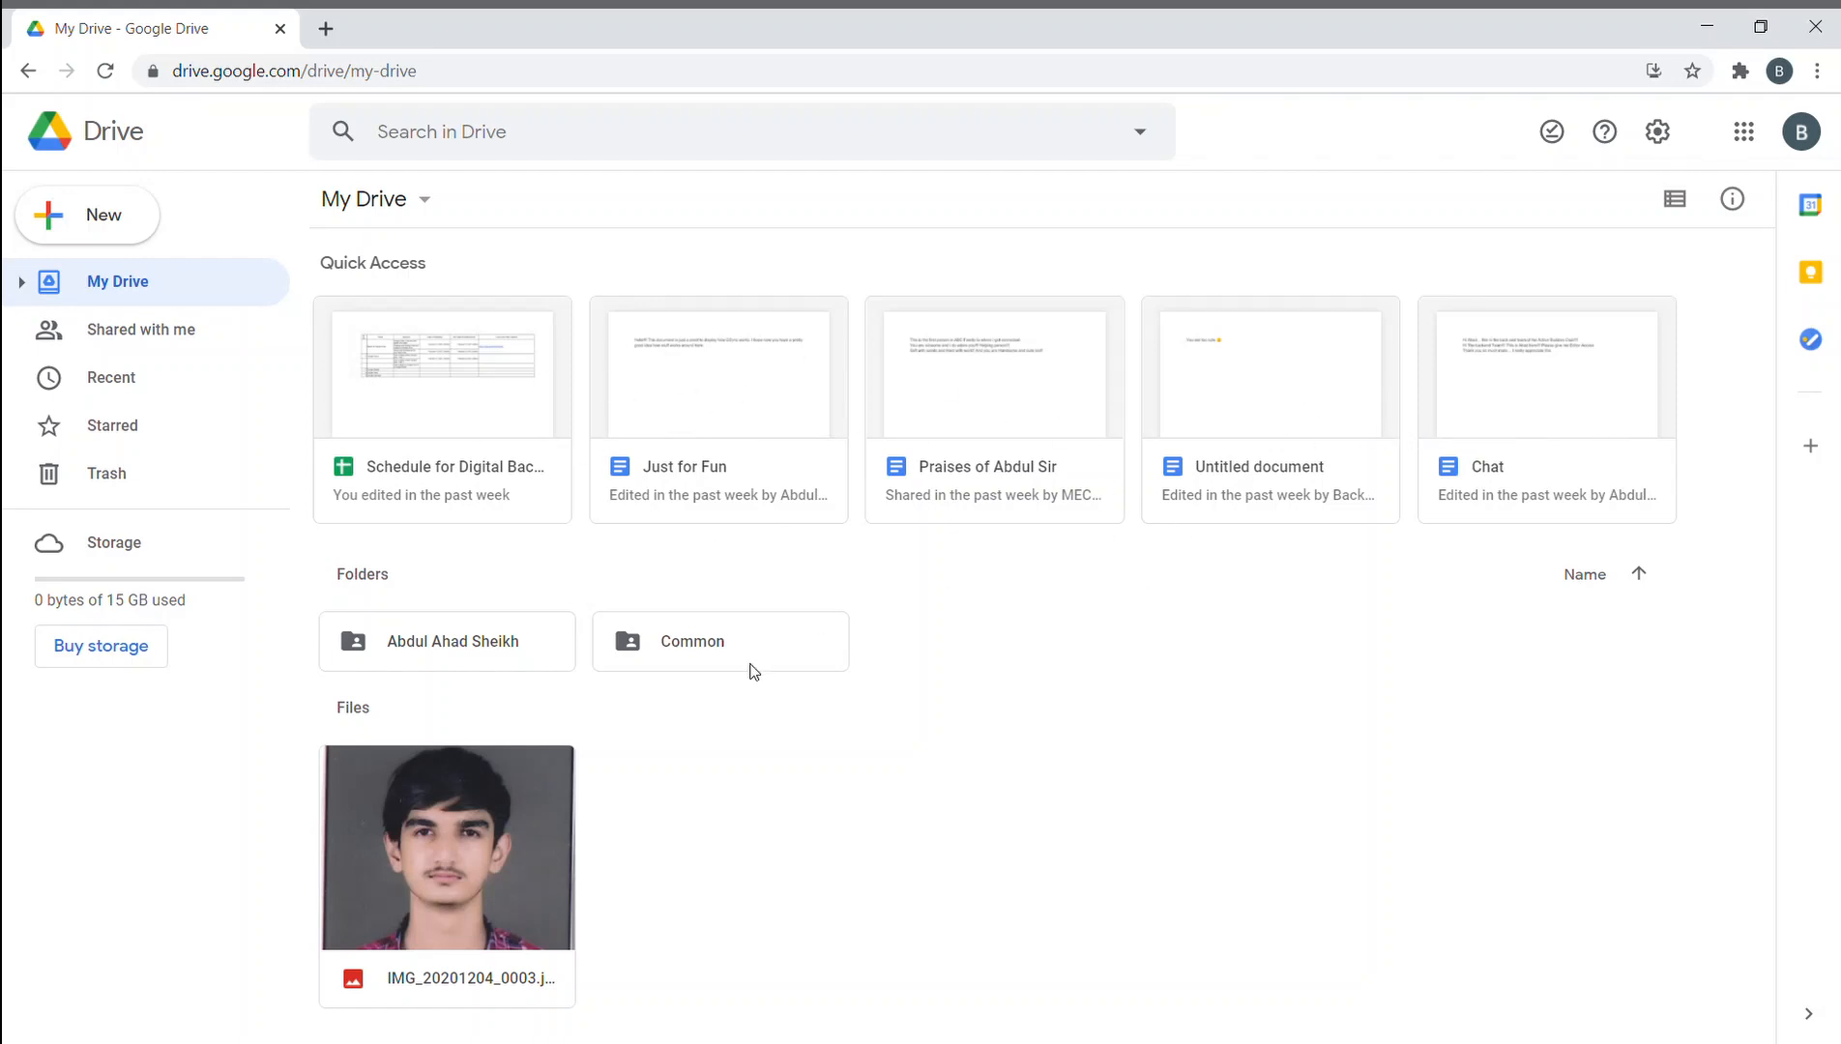
- Navigate back to the Google Form folder and open the Data Entry for practice form
double_click(522, 644)
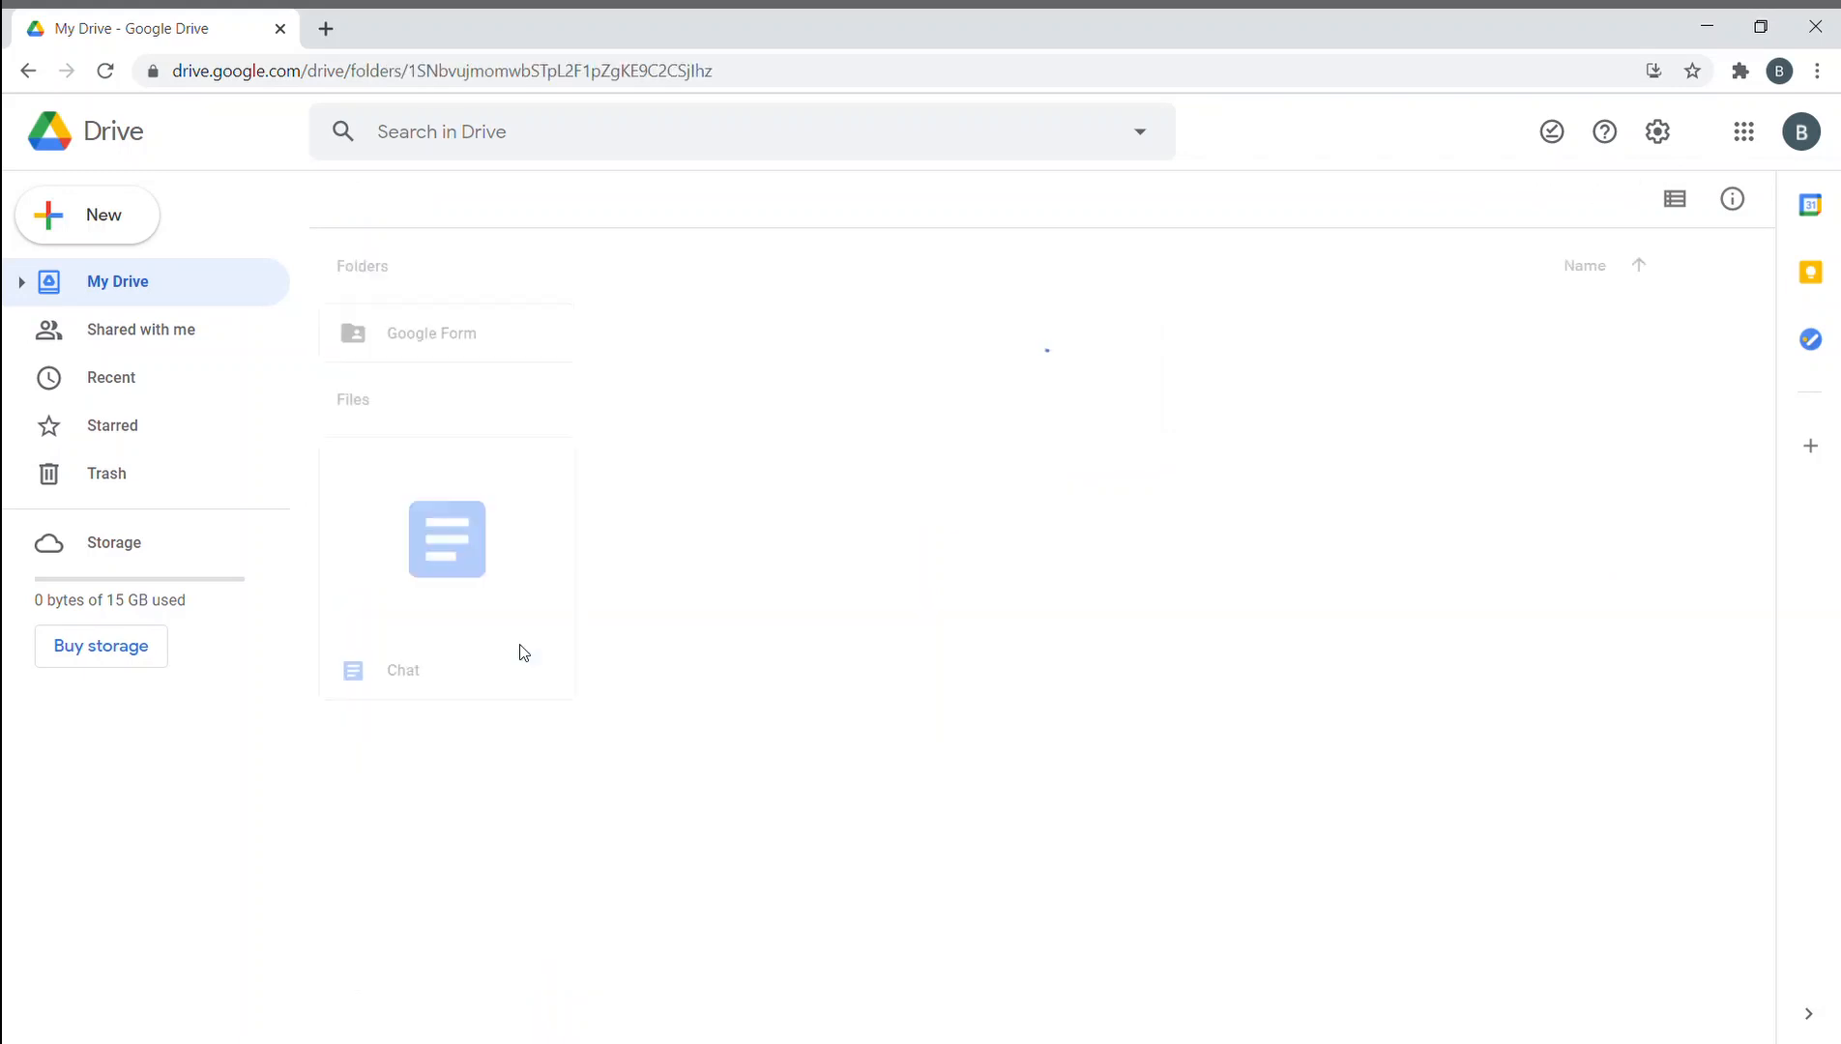
double_click(460, 333)
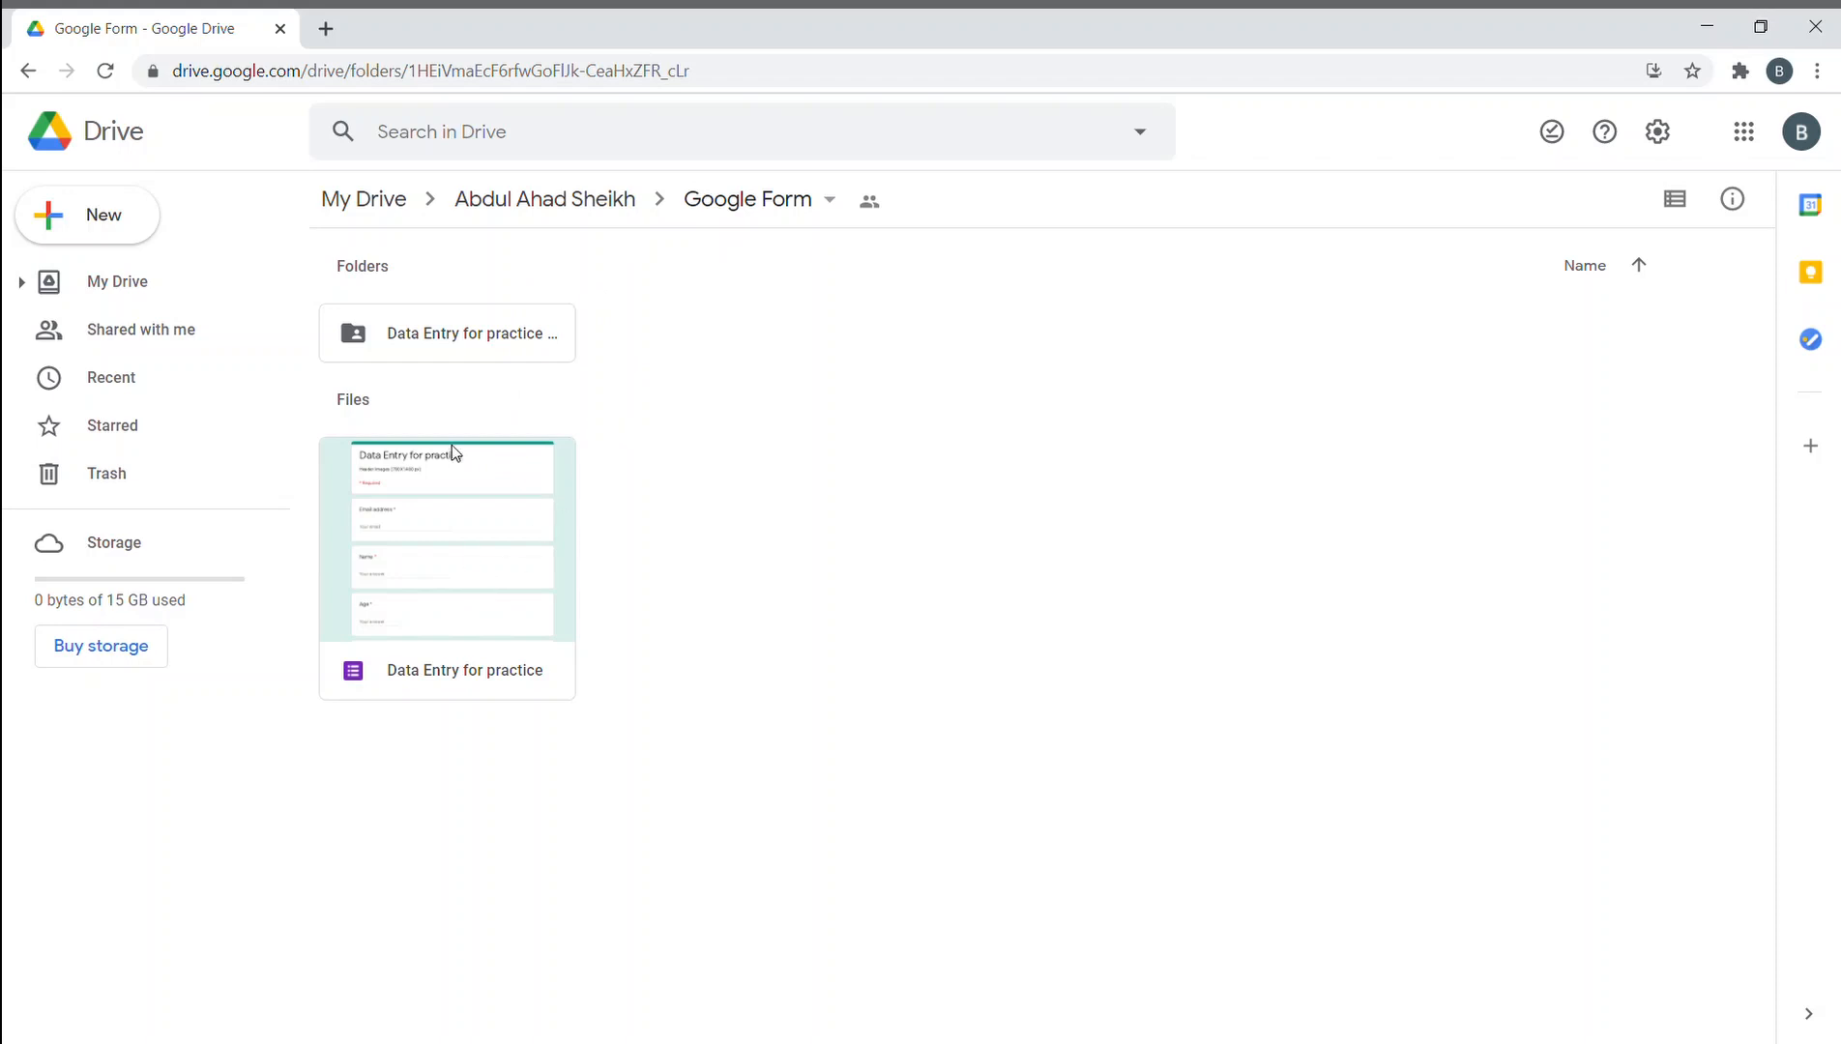
double_click(486, 336)
double_click(479, 355)
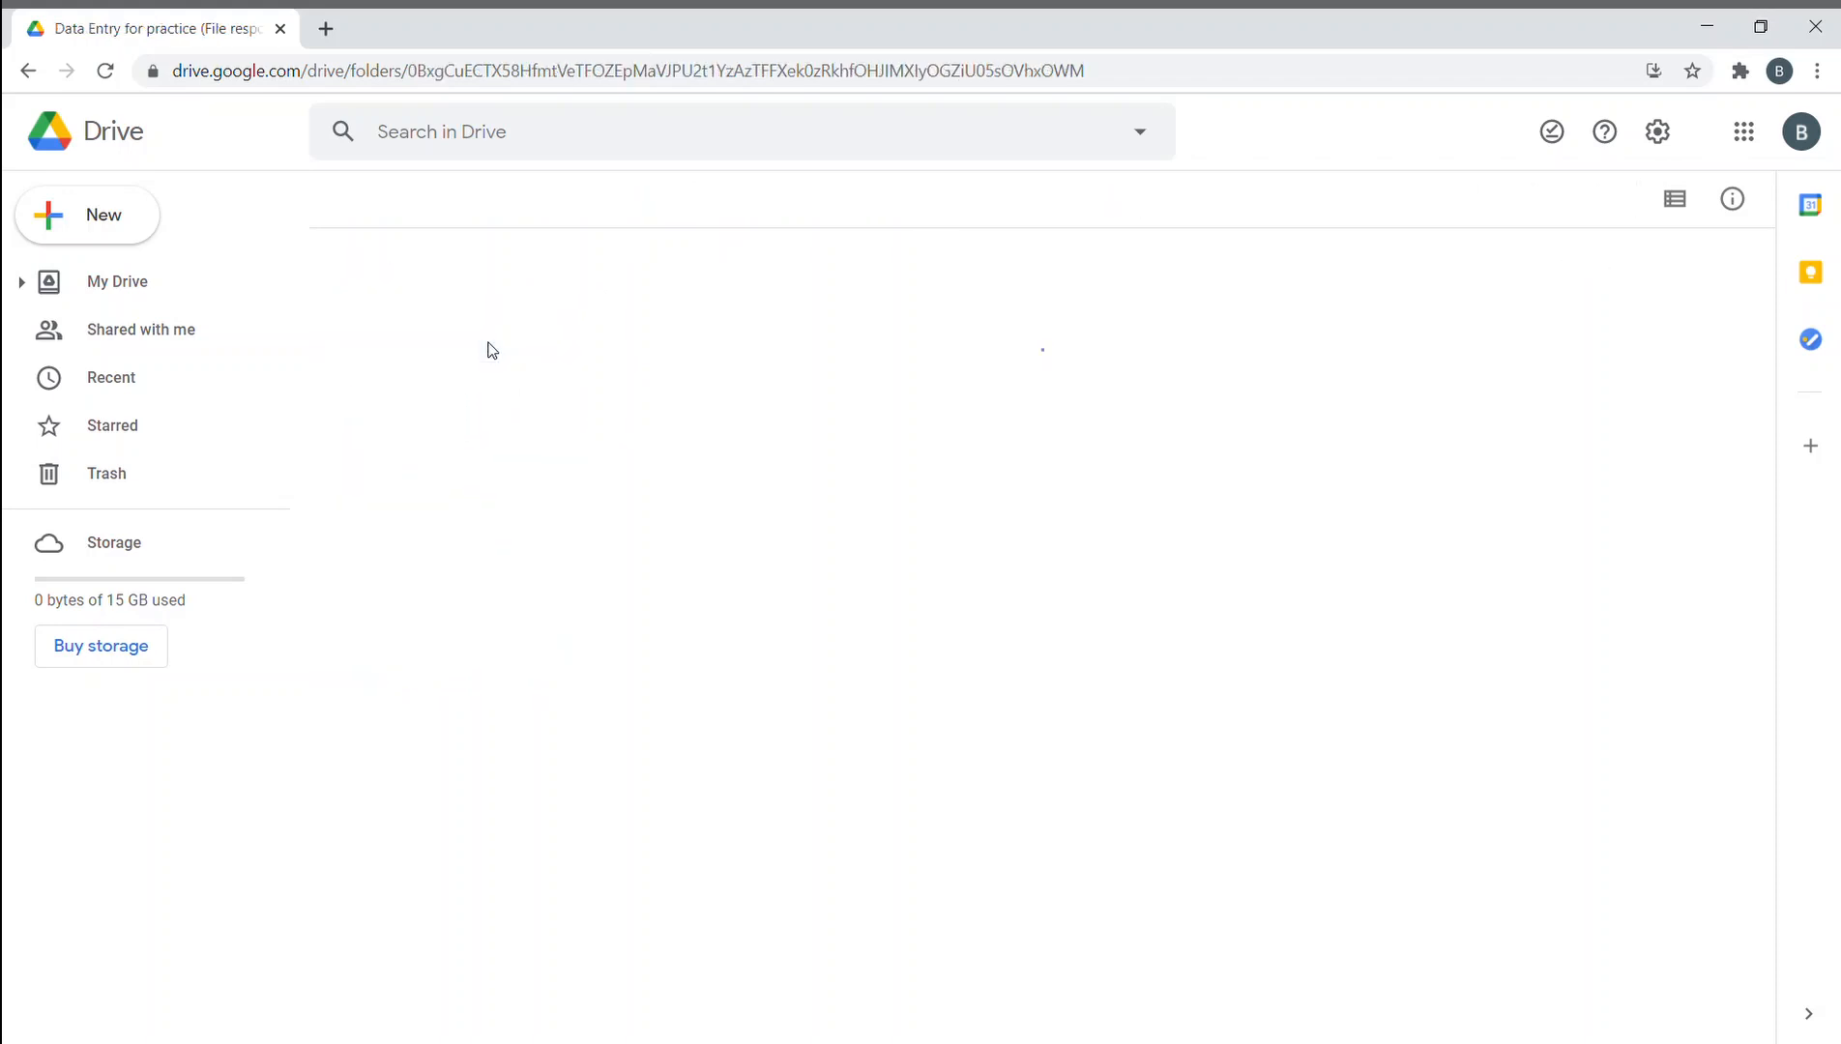
left_click(619, 196)
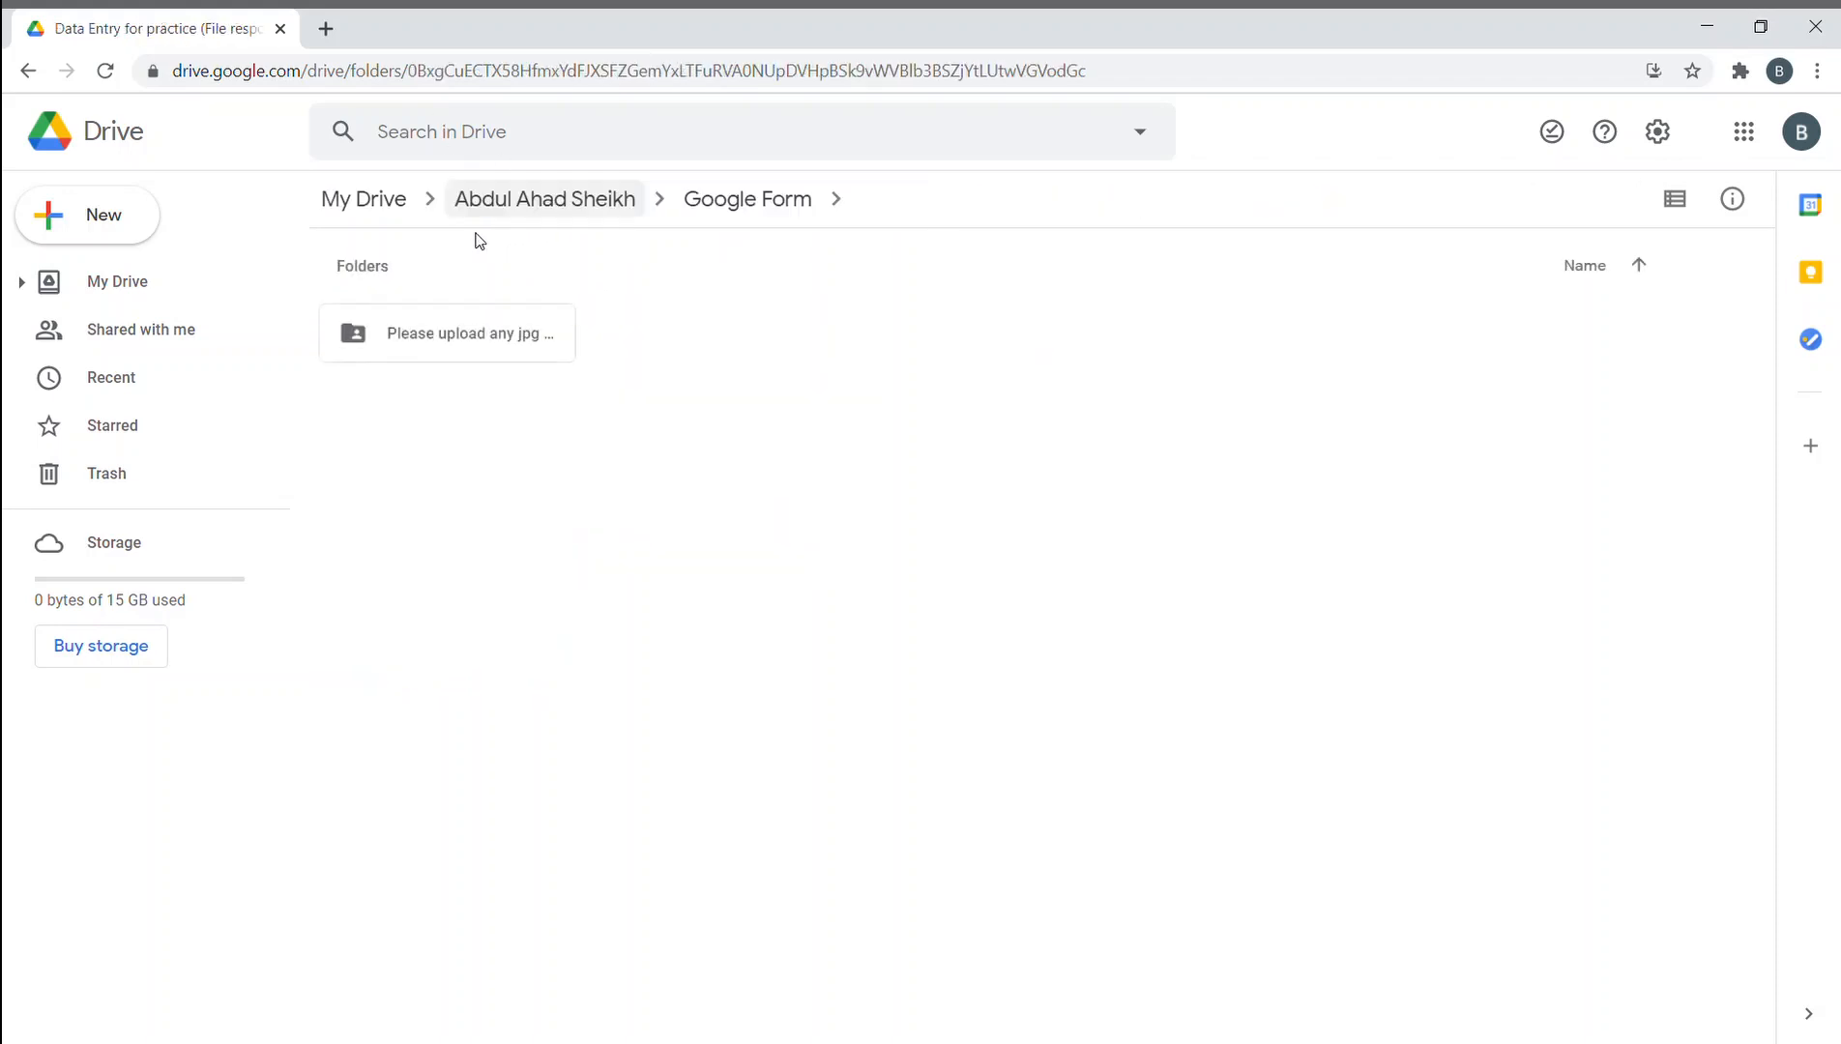
left_click(510, 201)
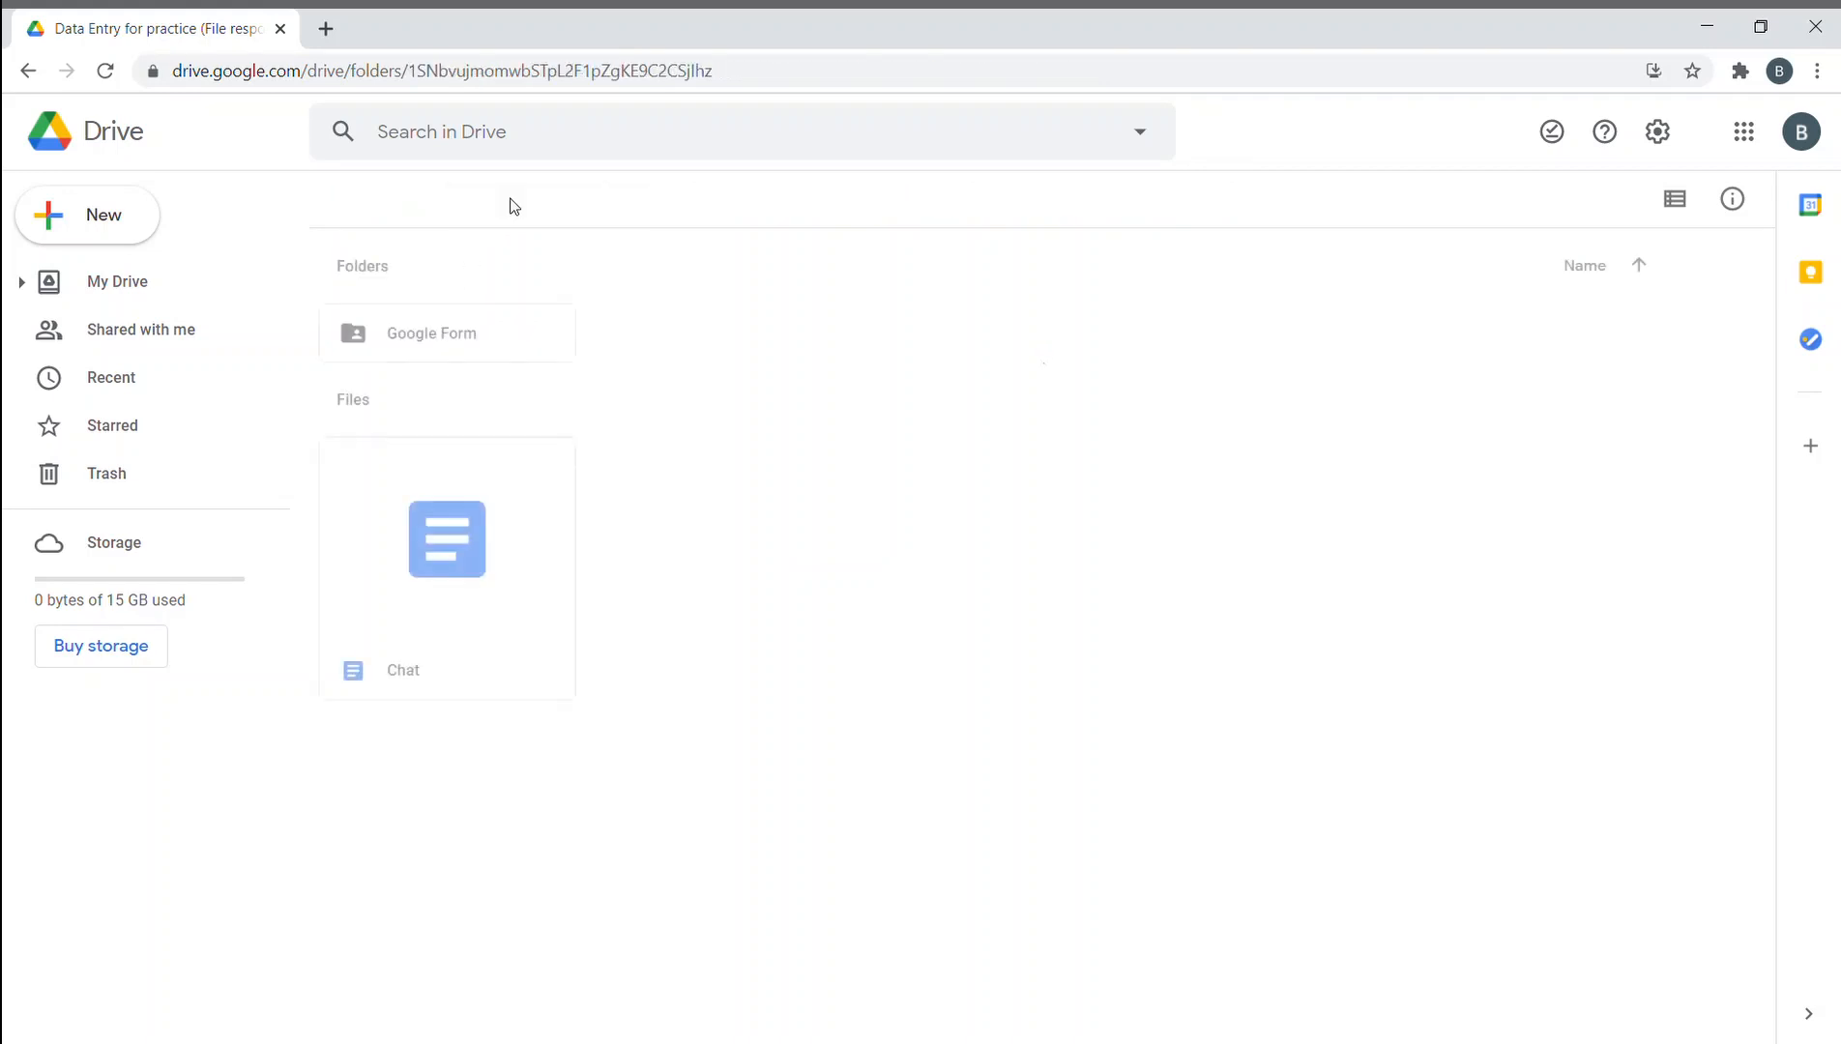
double_click(489, 336)
double_click(483, 541)
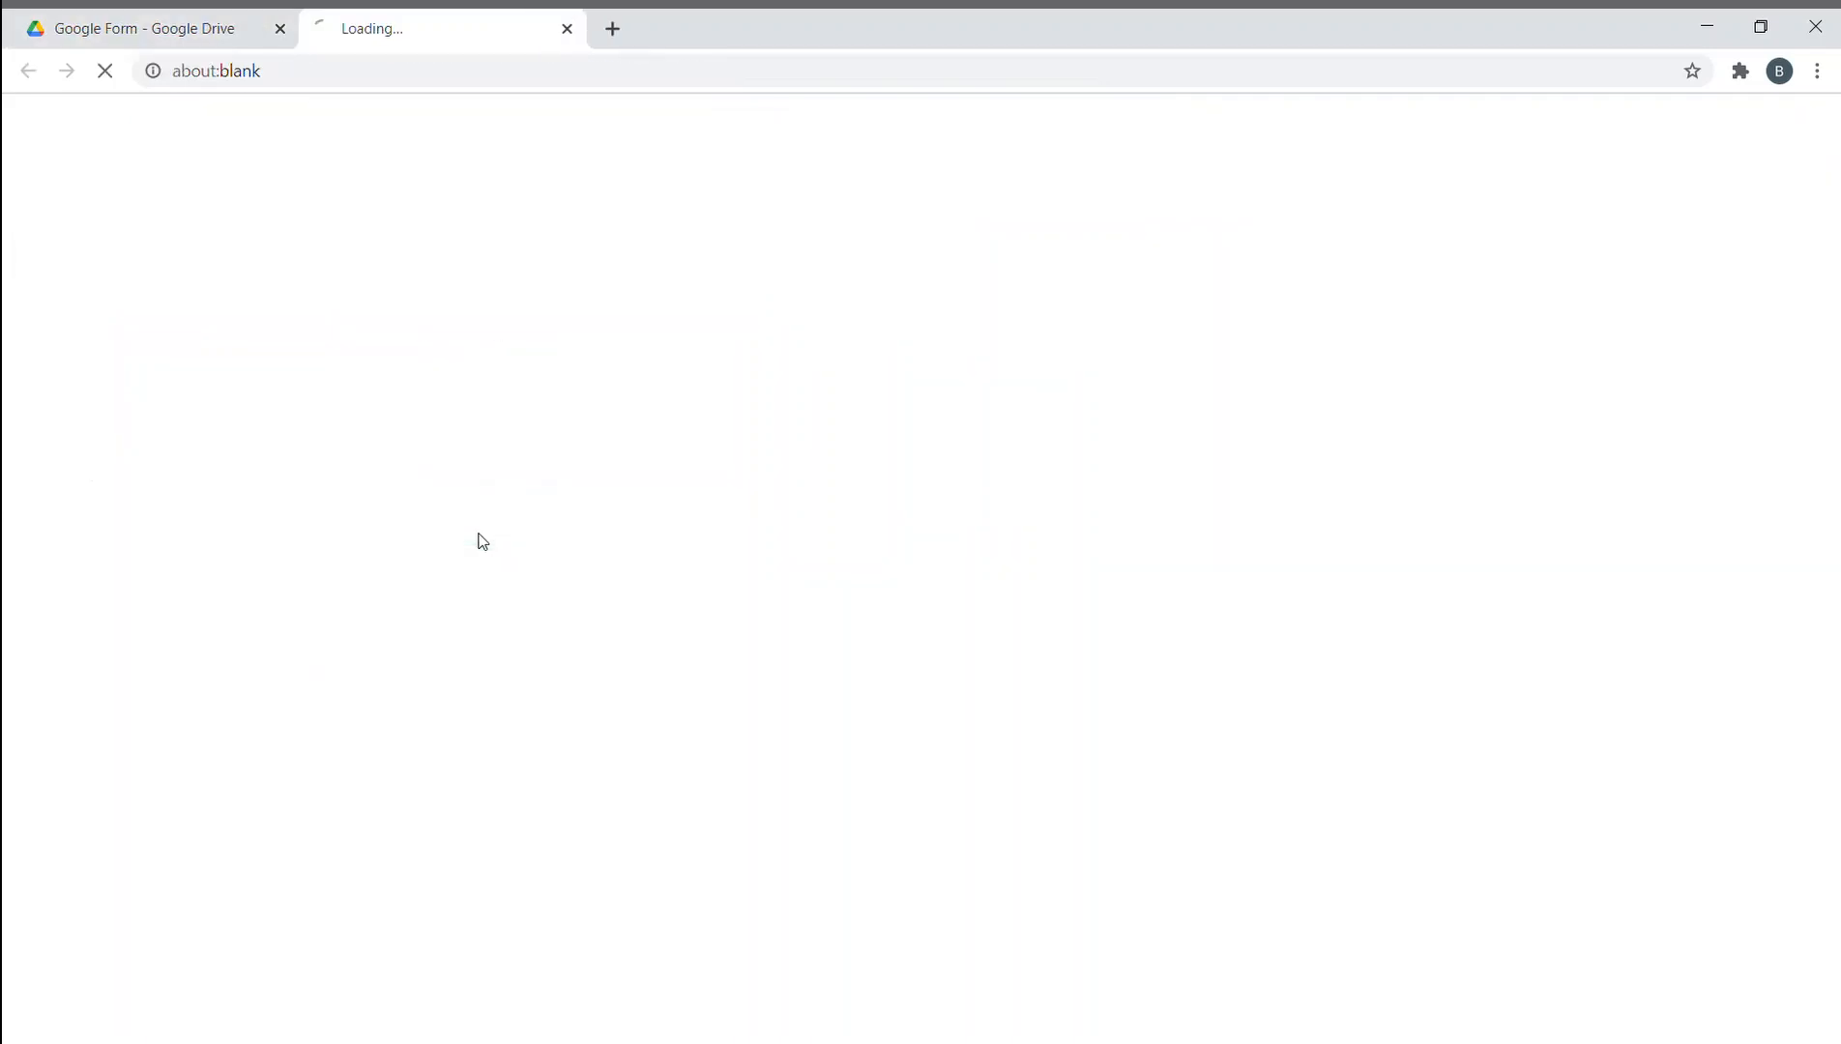
- Scroll through the Data Entry for practice questions, dismiss the creation tip, and return to the Google Form folder tab
scroll(756, 531, "down", 12)
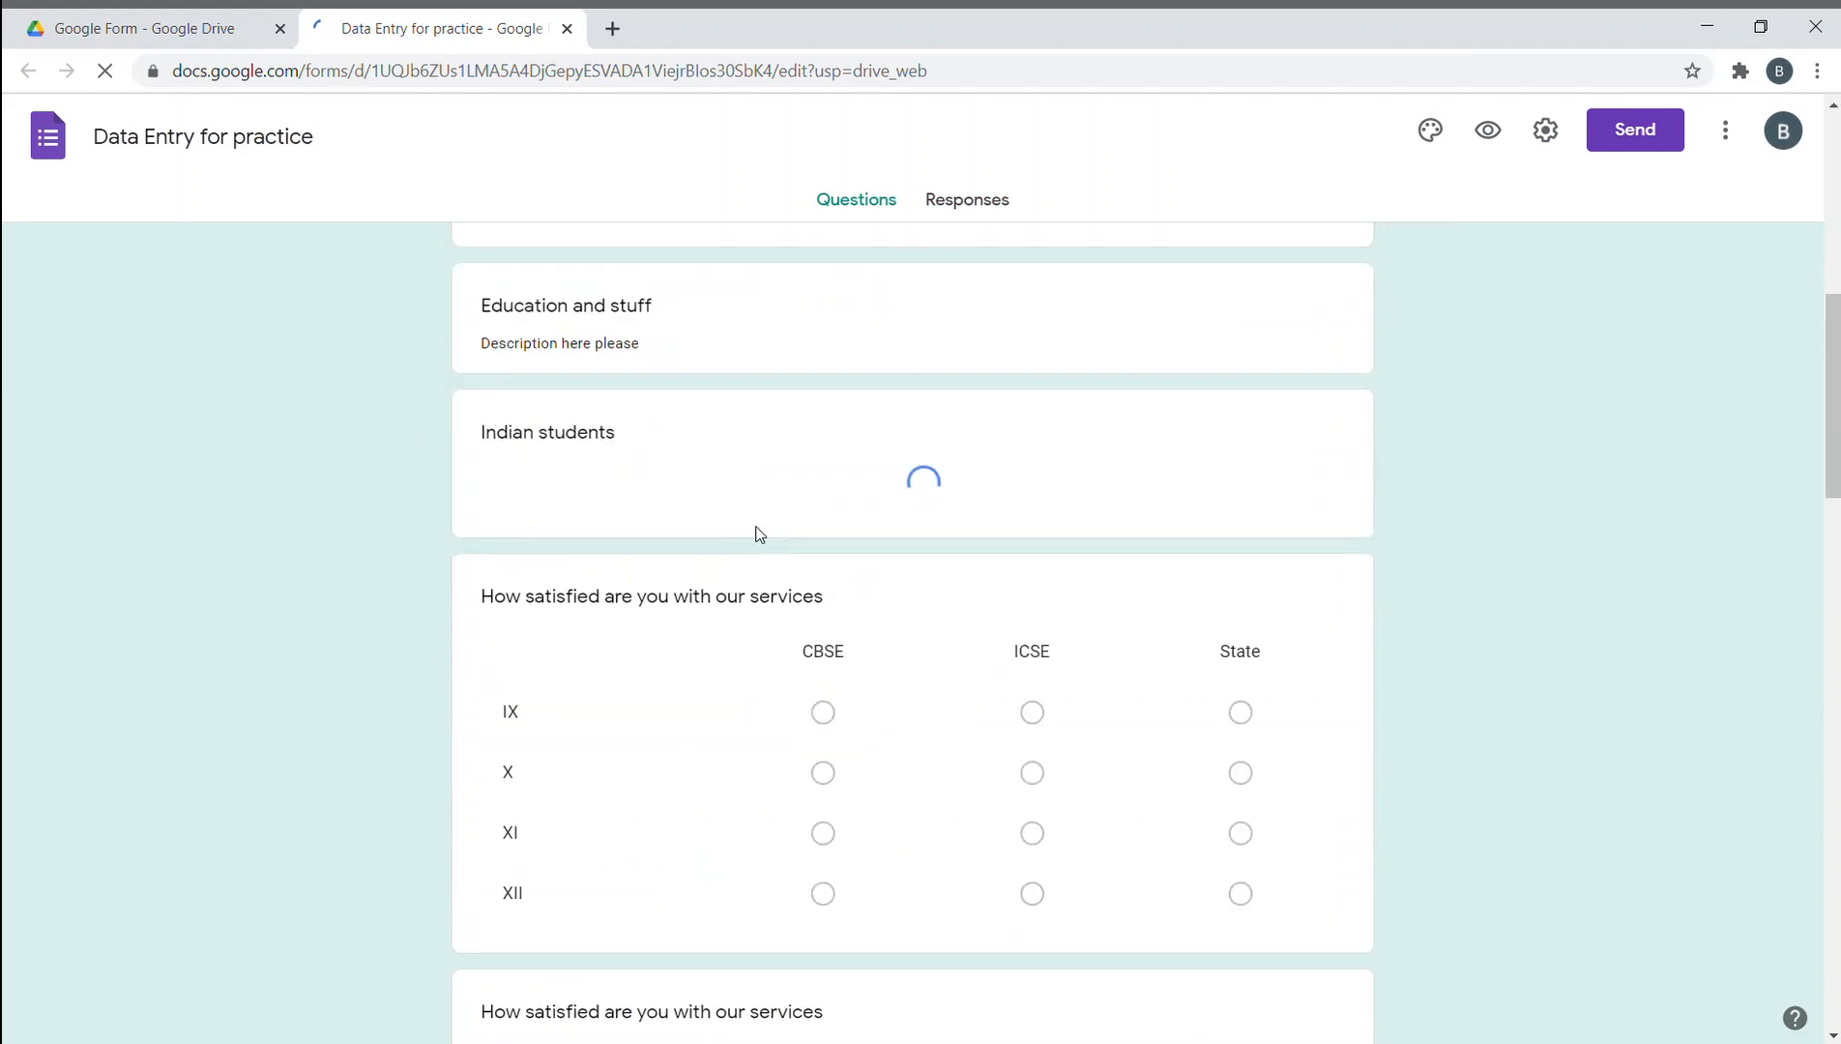
scroll(758, 525, "down", 13)
scroll(758, 522, "down", 16)
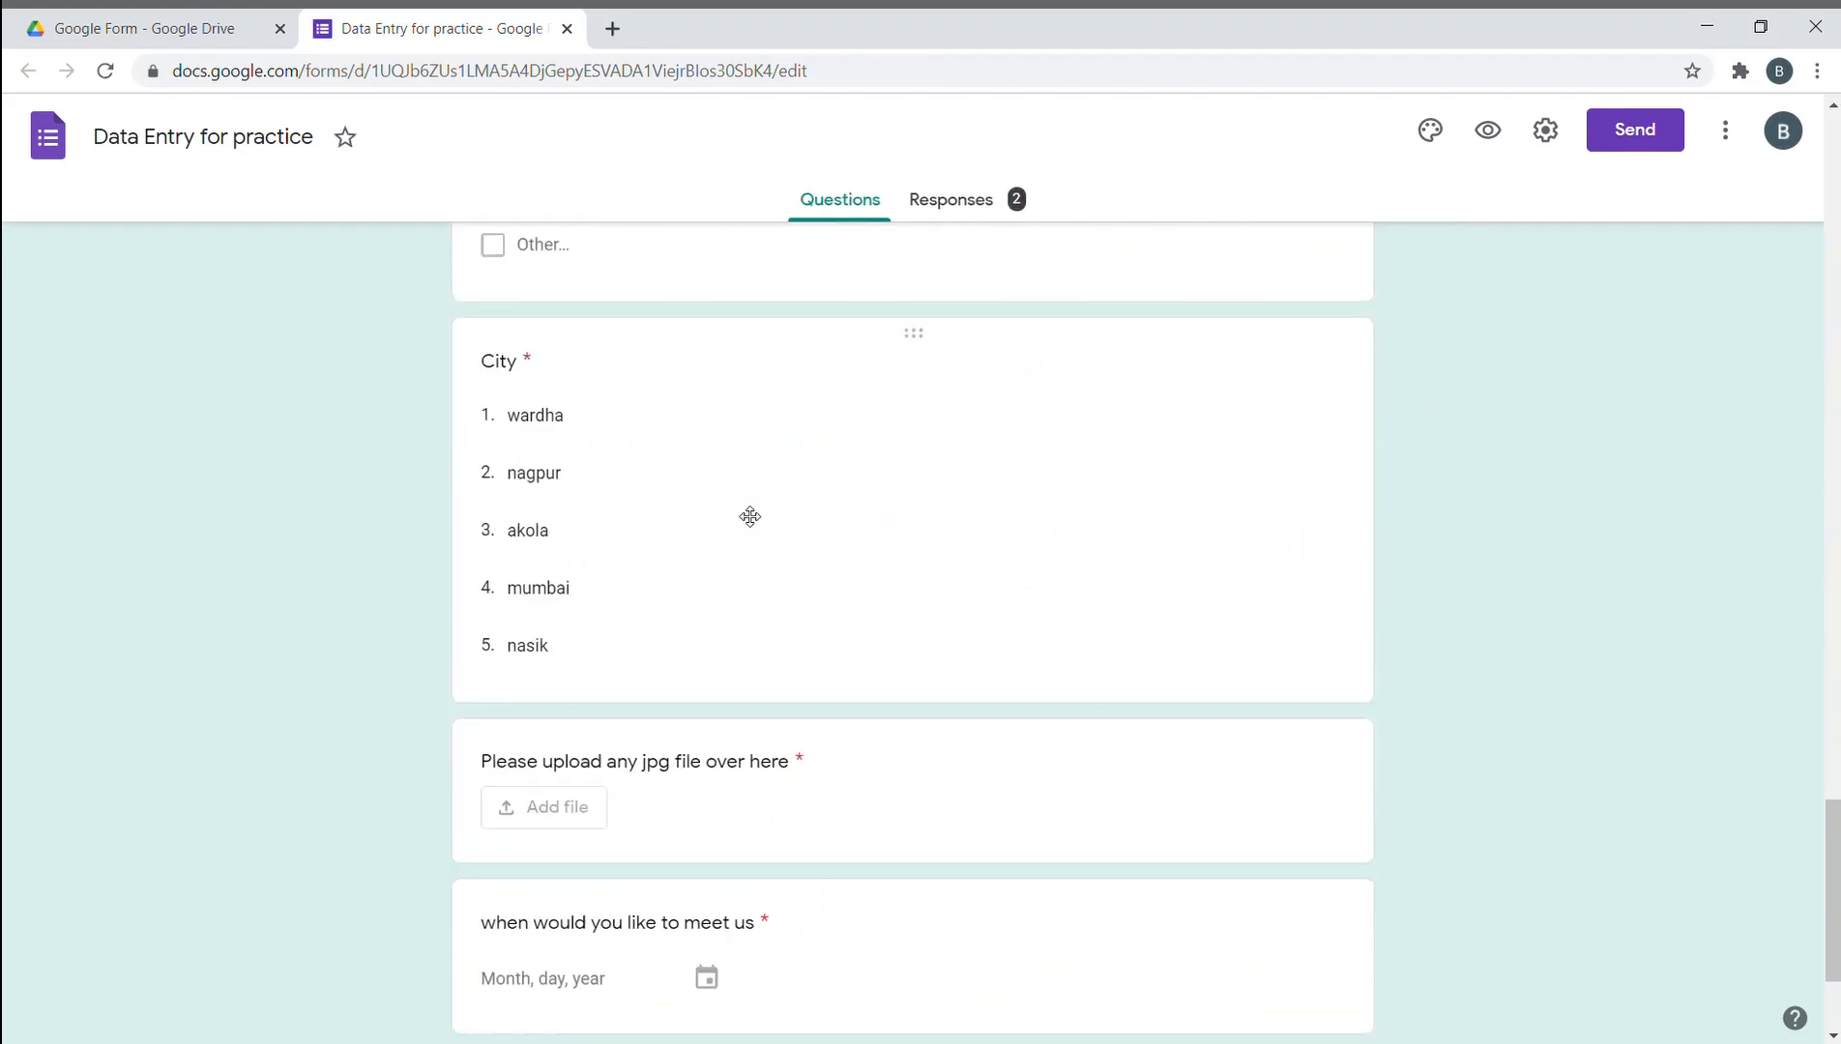
scroll(744, 517, "up", 19)
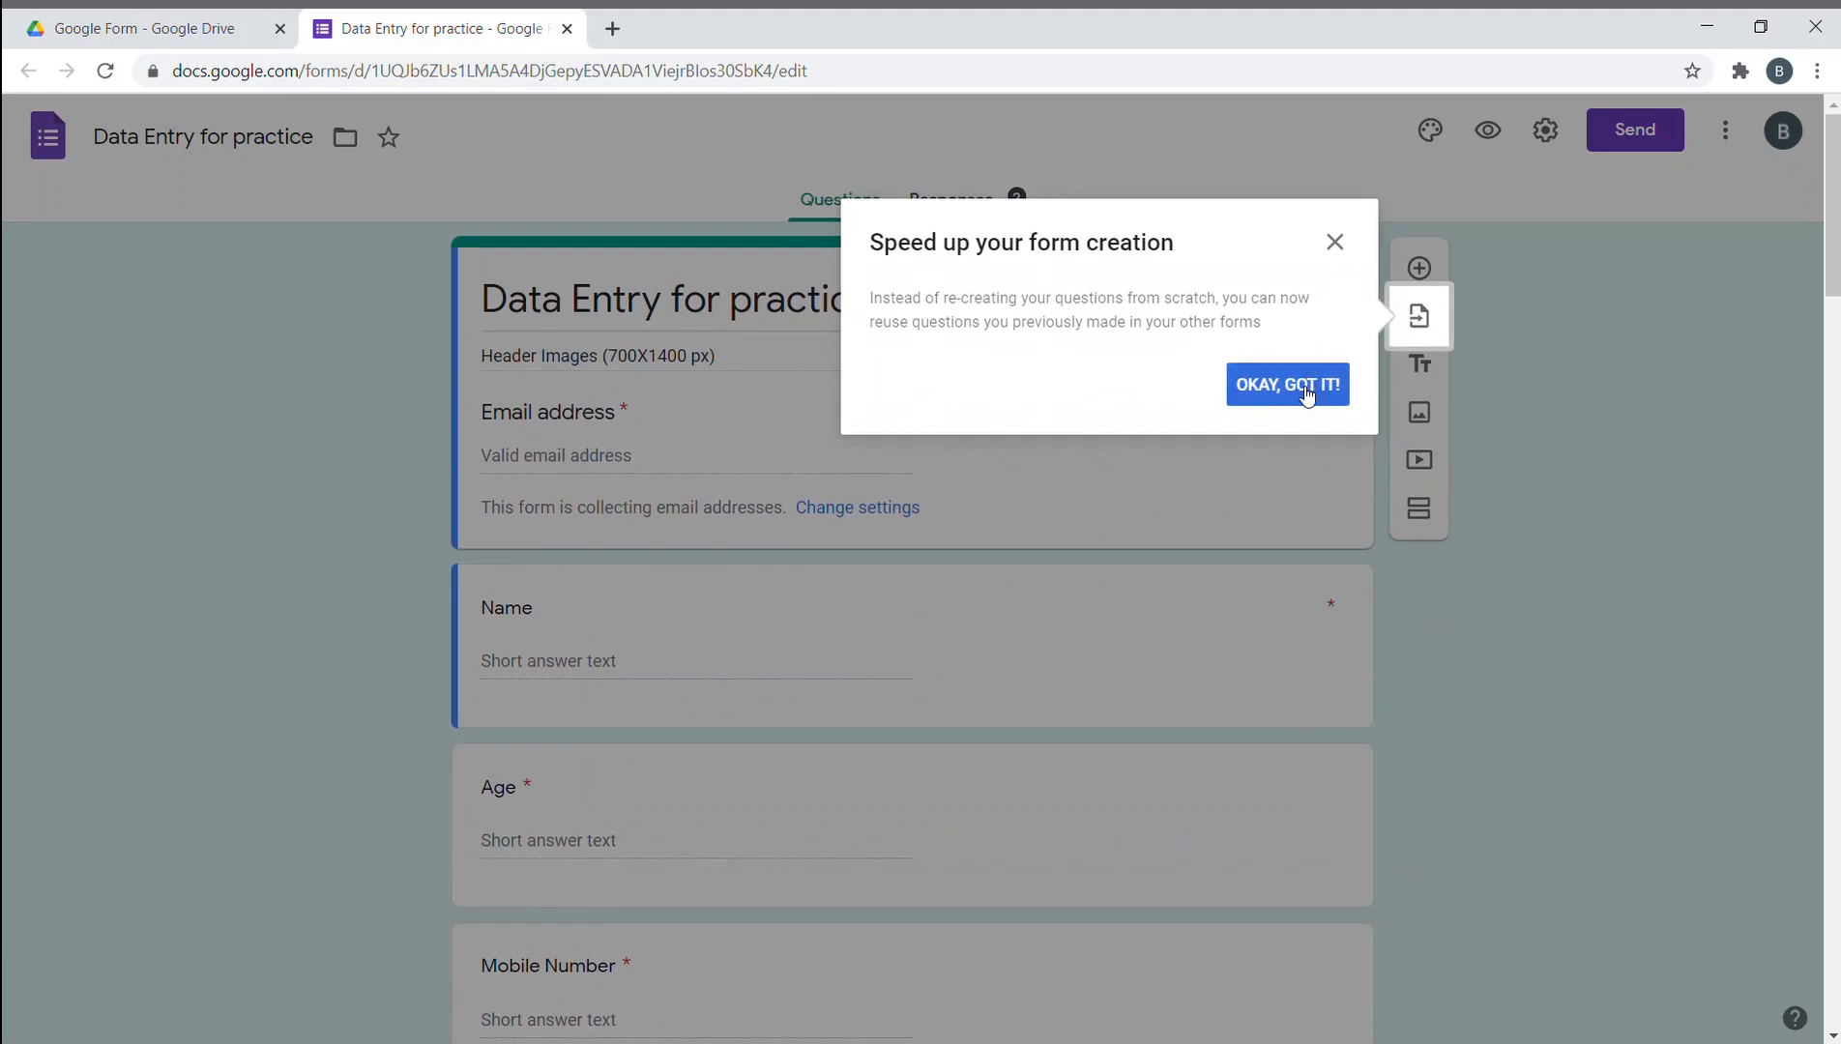
left_click(1310, 384)
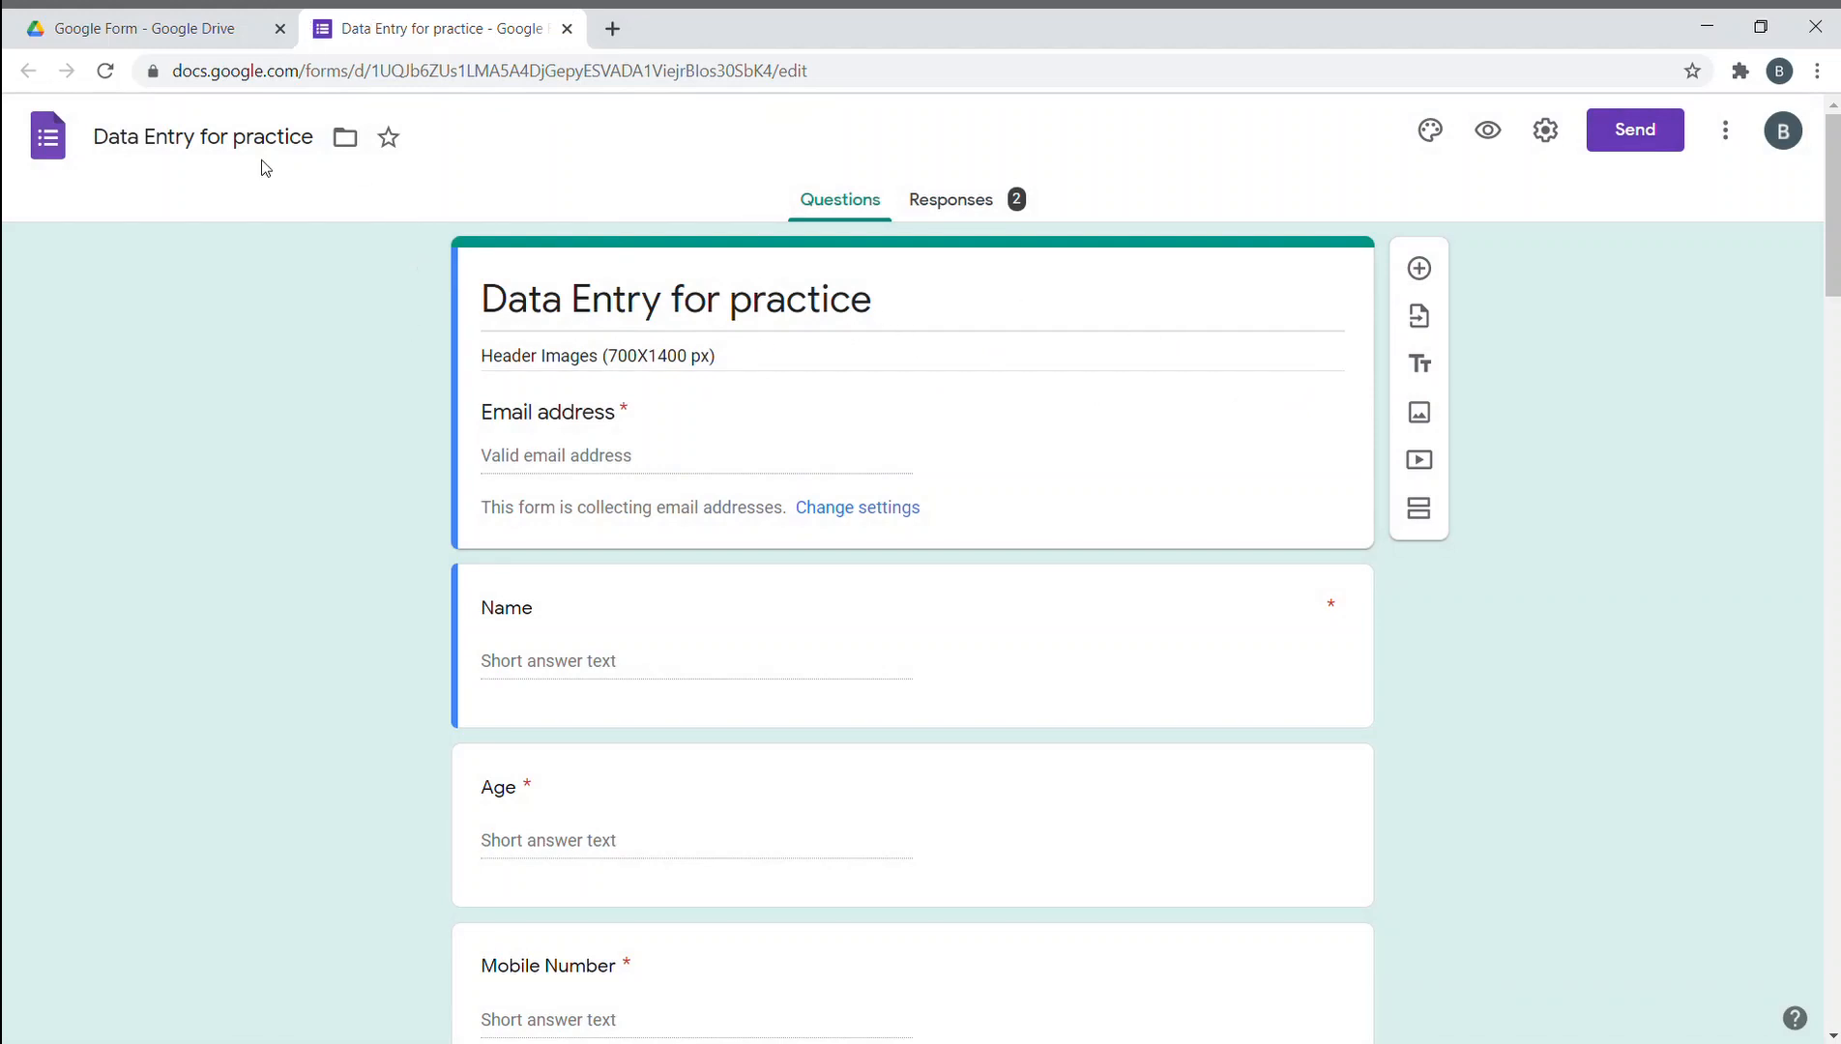
left_click(236, 32)
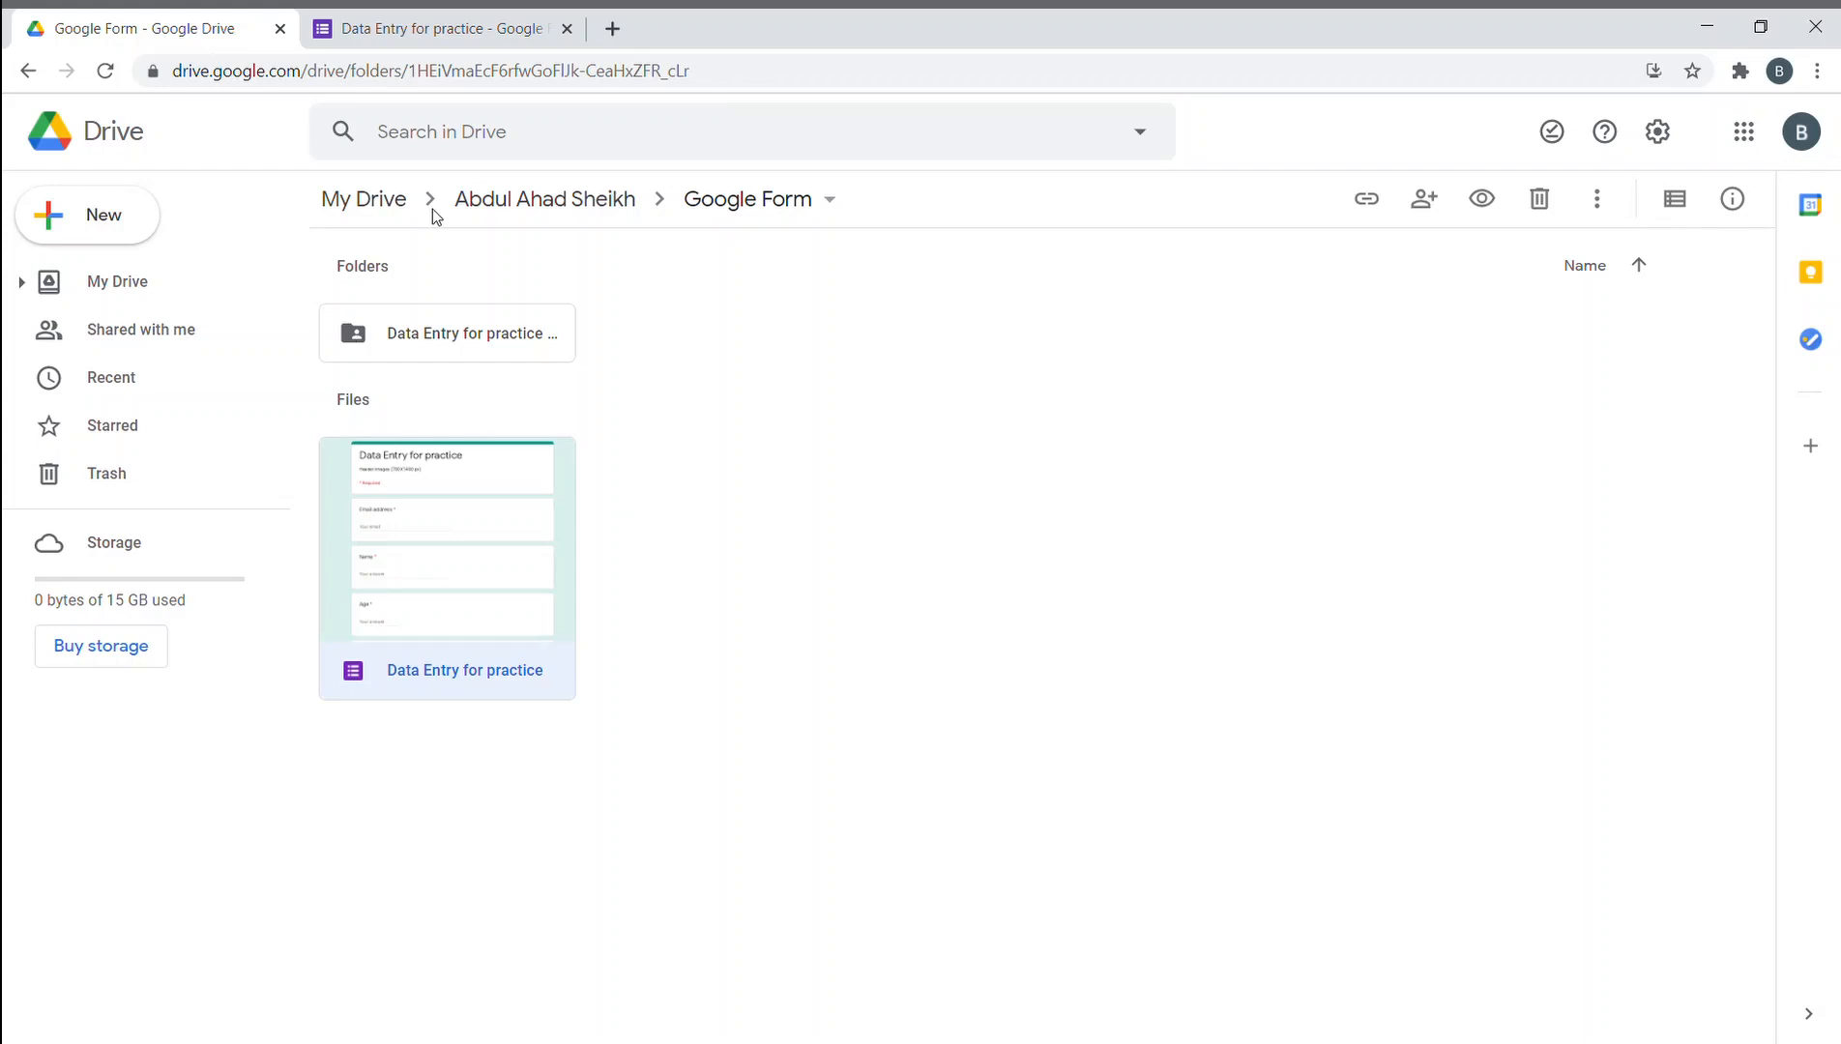
- Browse the personal and Google Form folders, then open the Just for Fun document from the Common folder
left_click(391, 200)
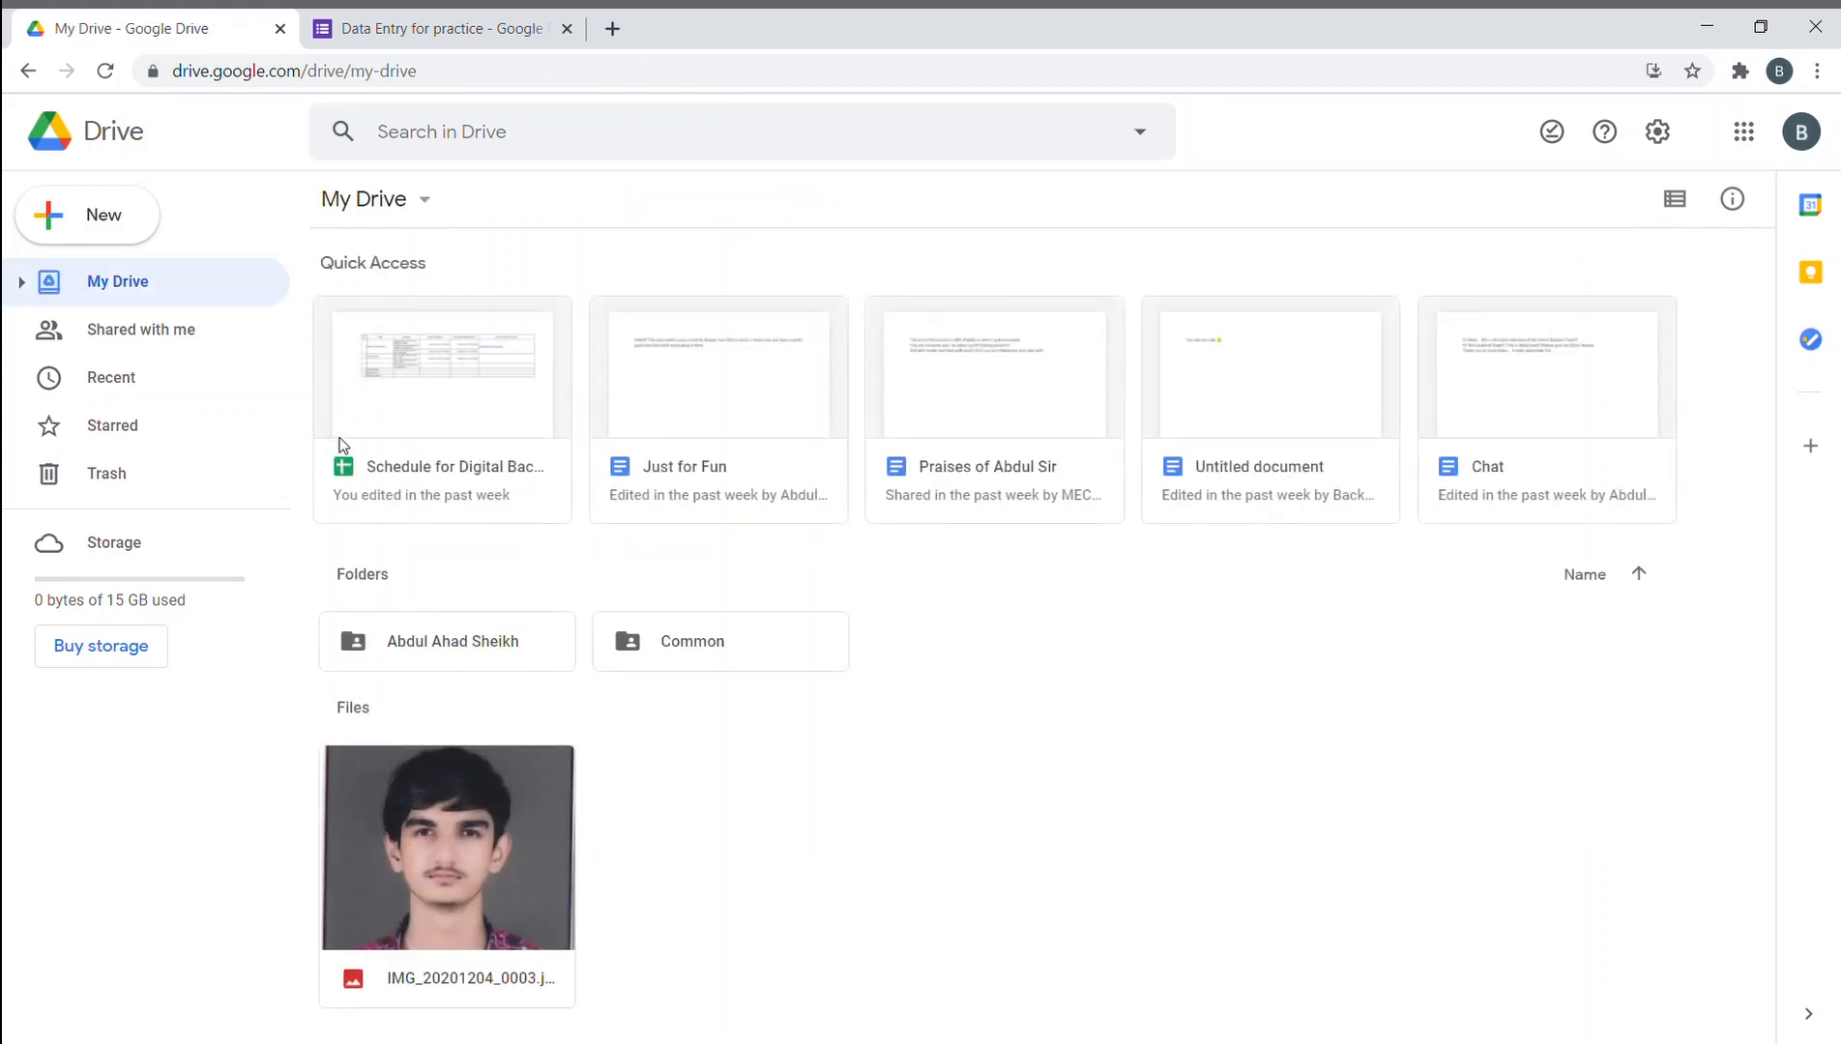
double_click(505, 646)
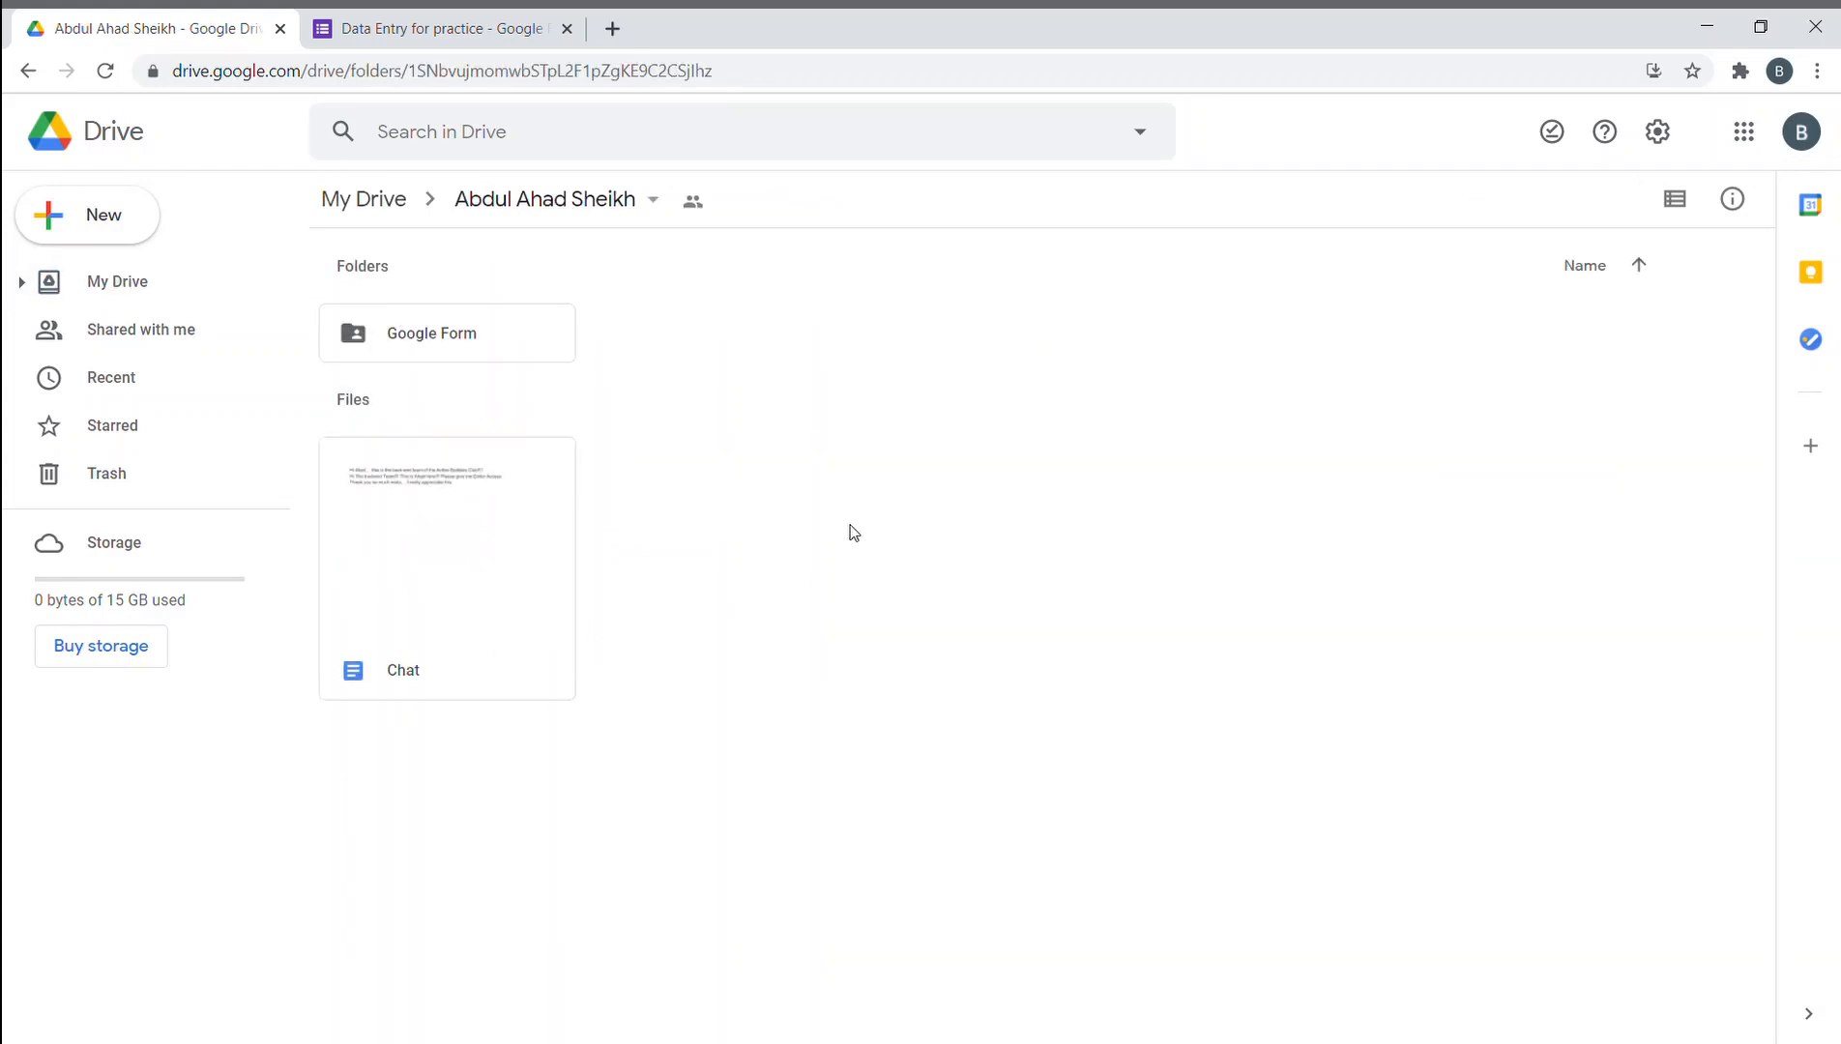
right_click(846, 523)
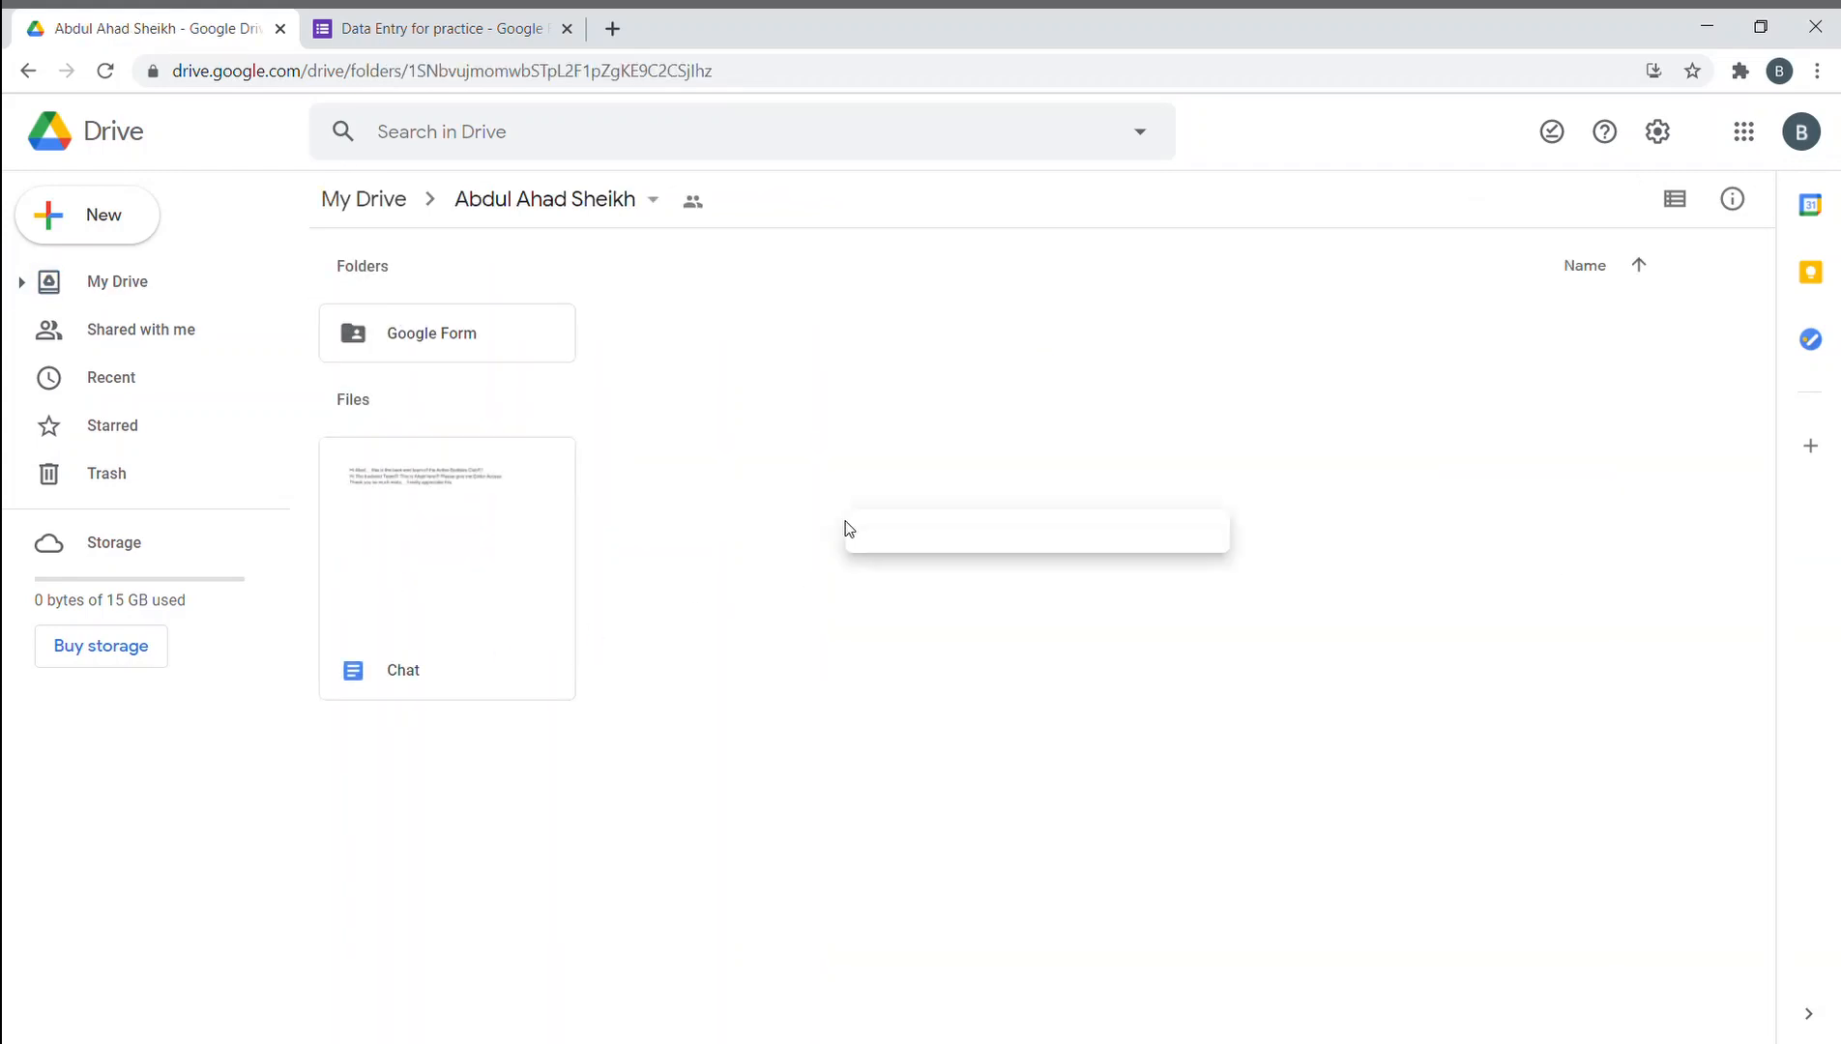
left_click(784, 524)
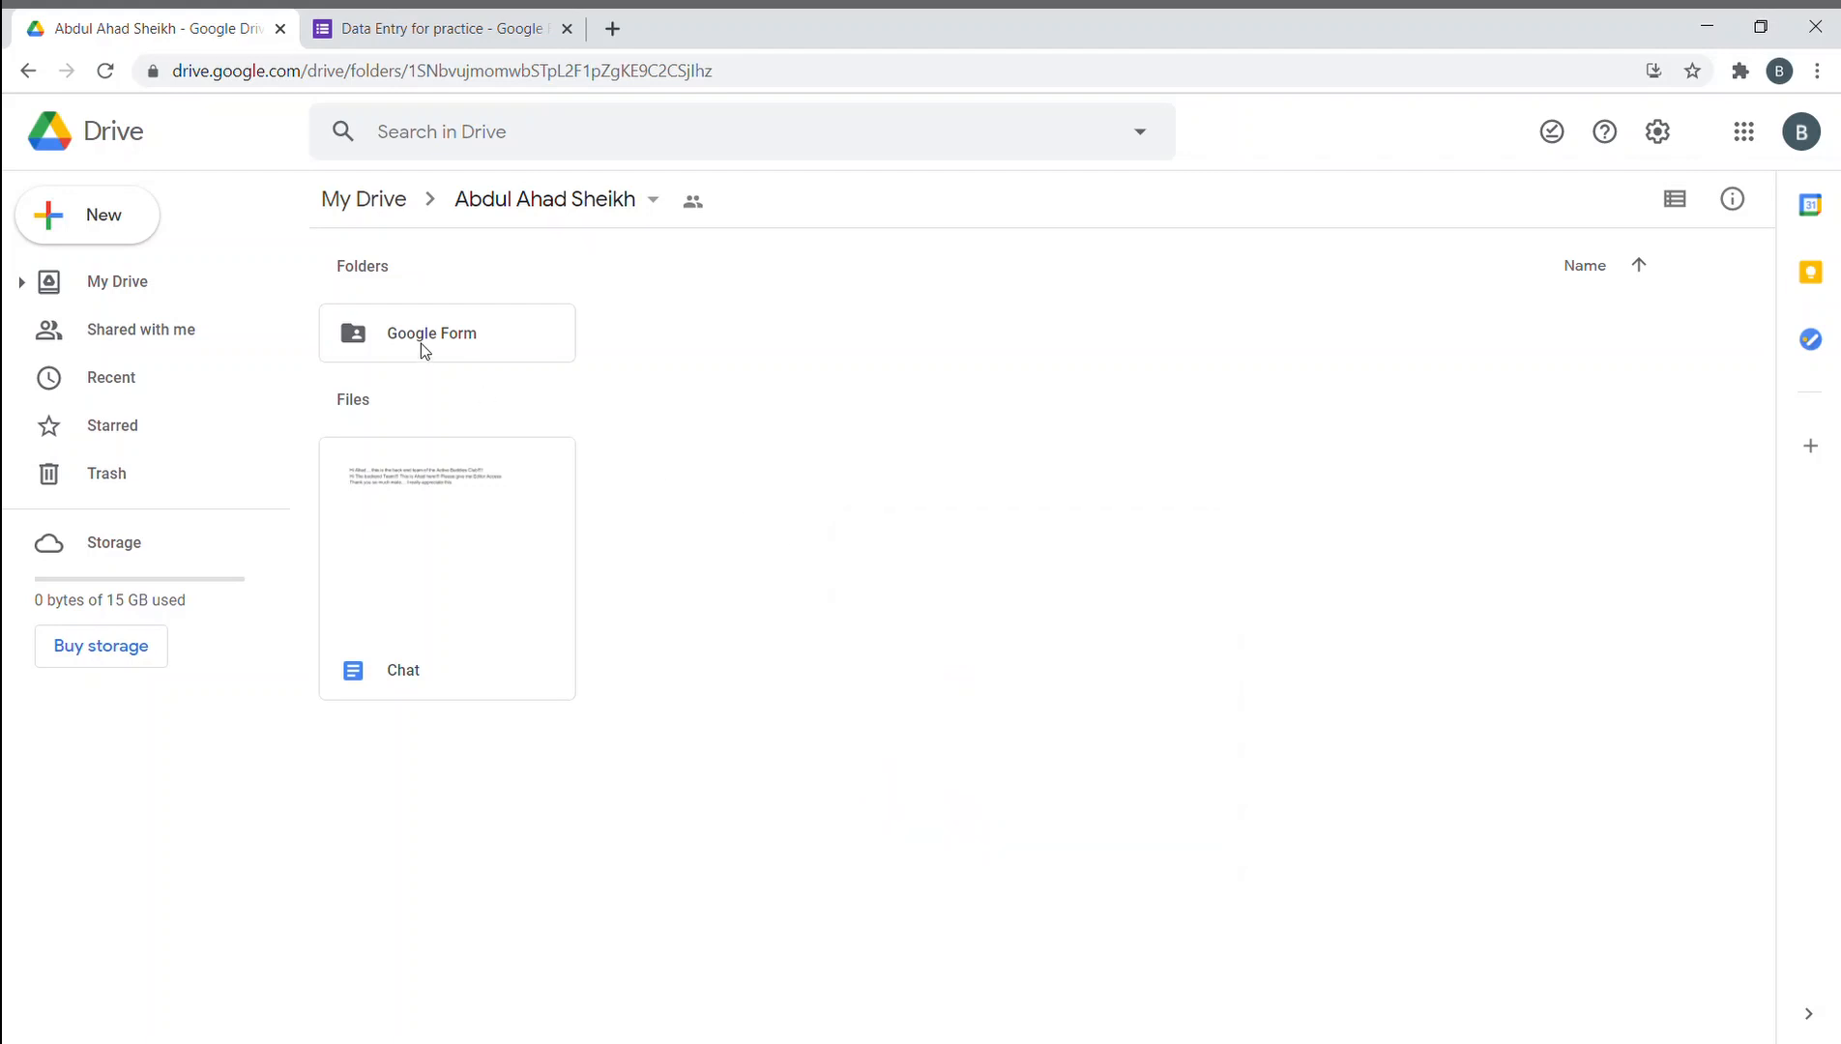
double_click(422, 344)
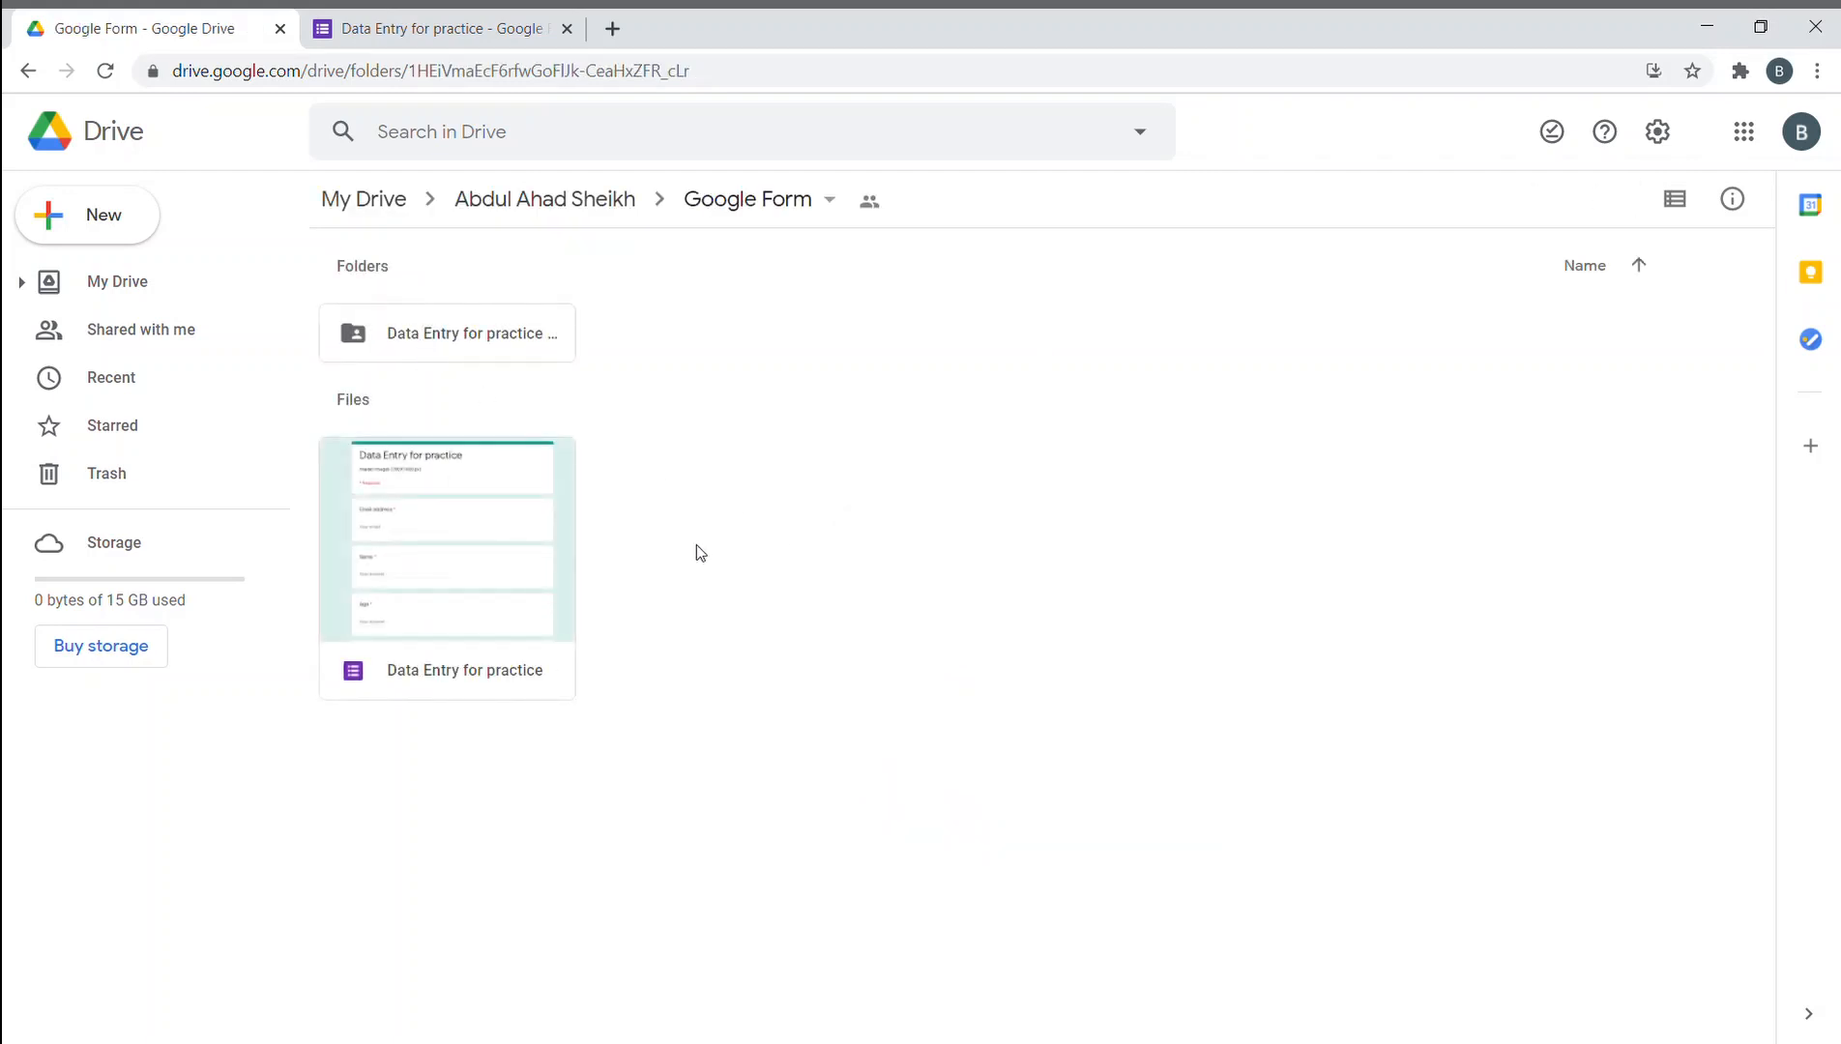
right_click(826, 520)
left_click(682, 439)
left_click(391, 209)
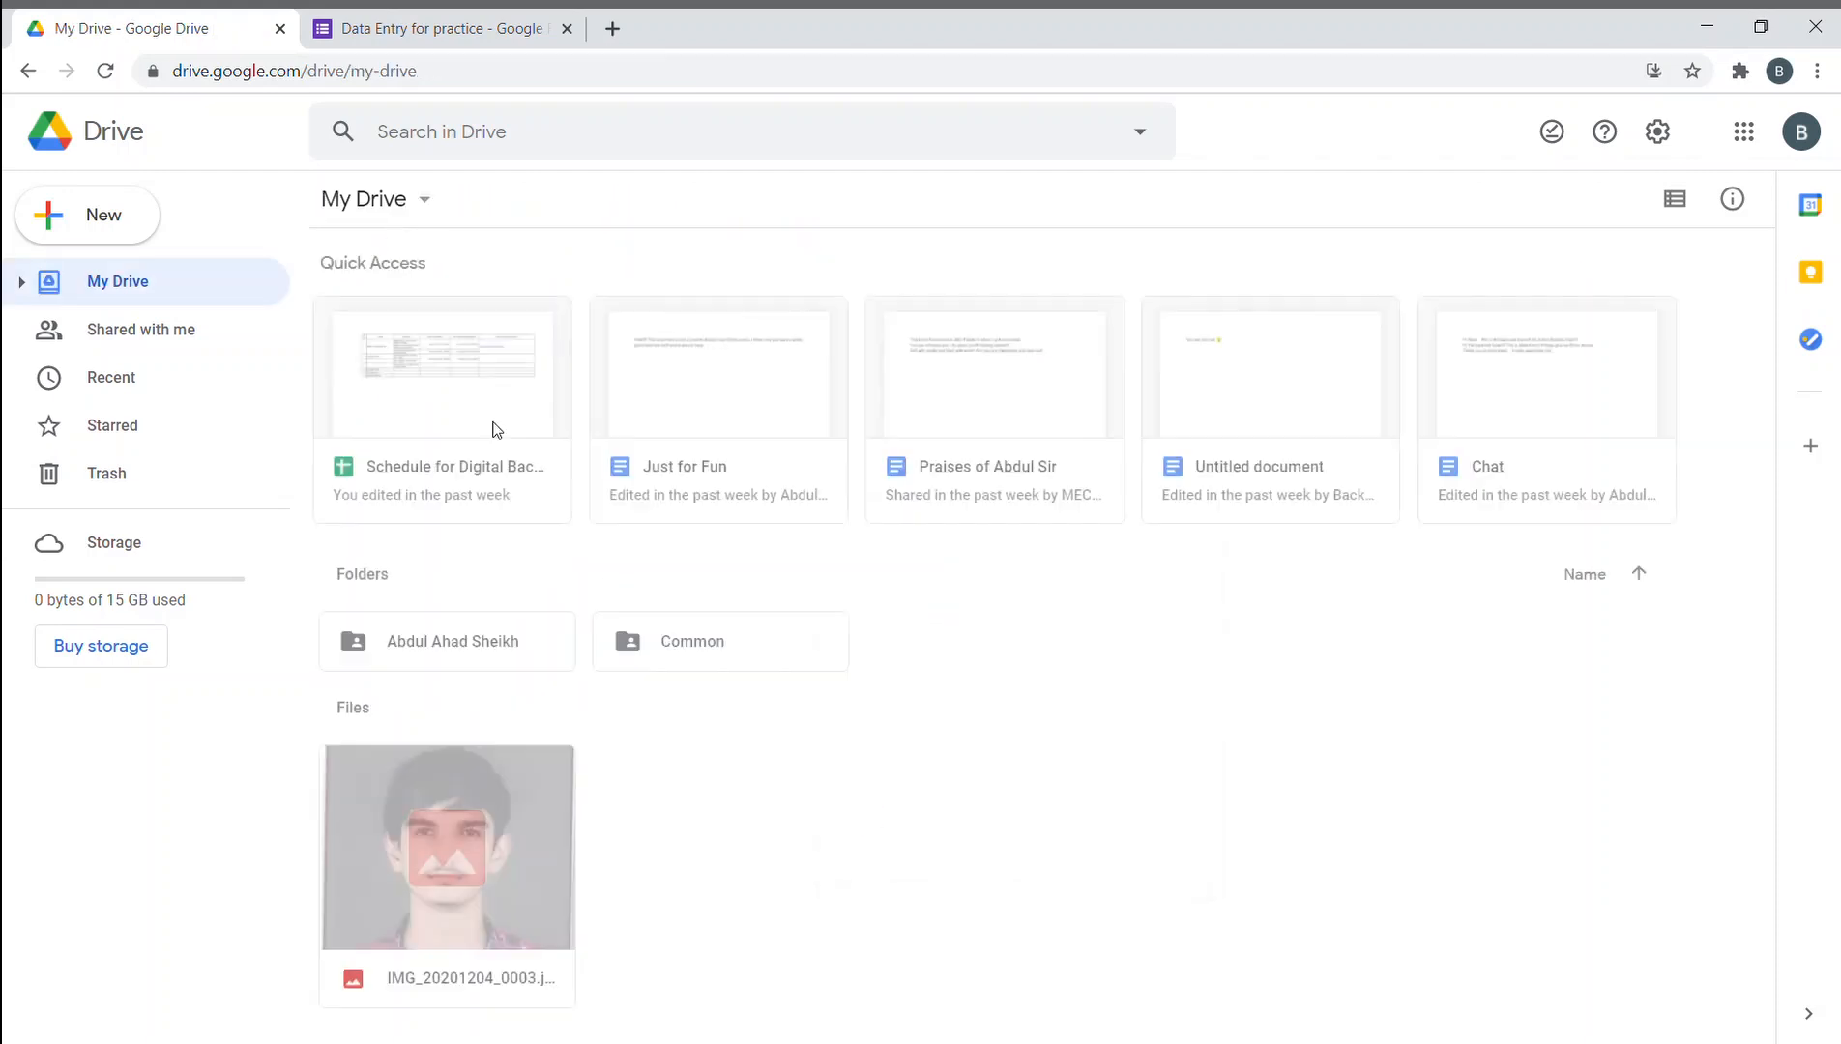
double_click(735, 657)
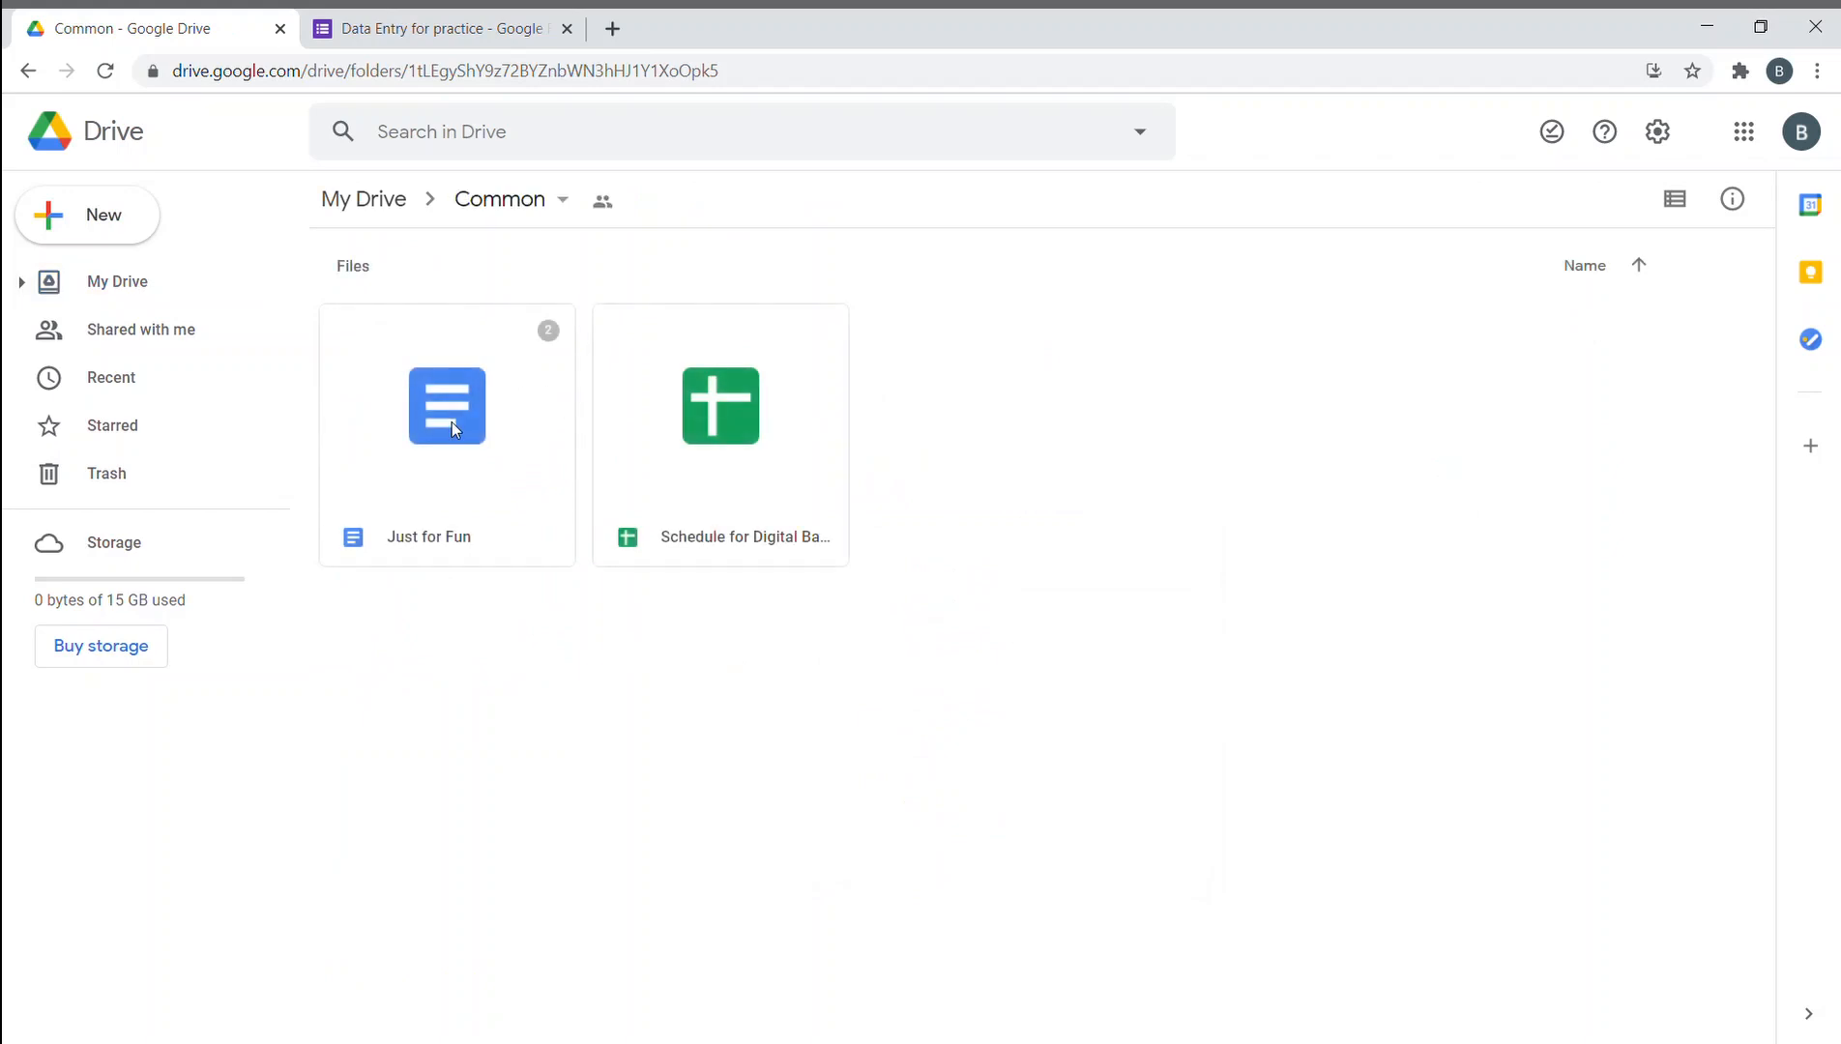
double_click(469, 462)
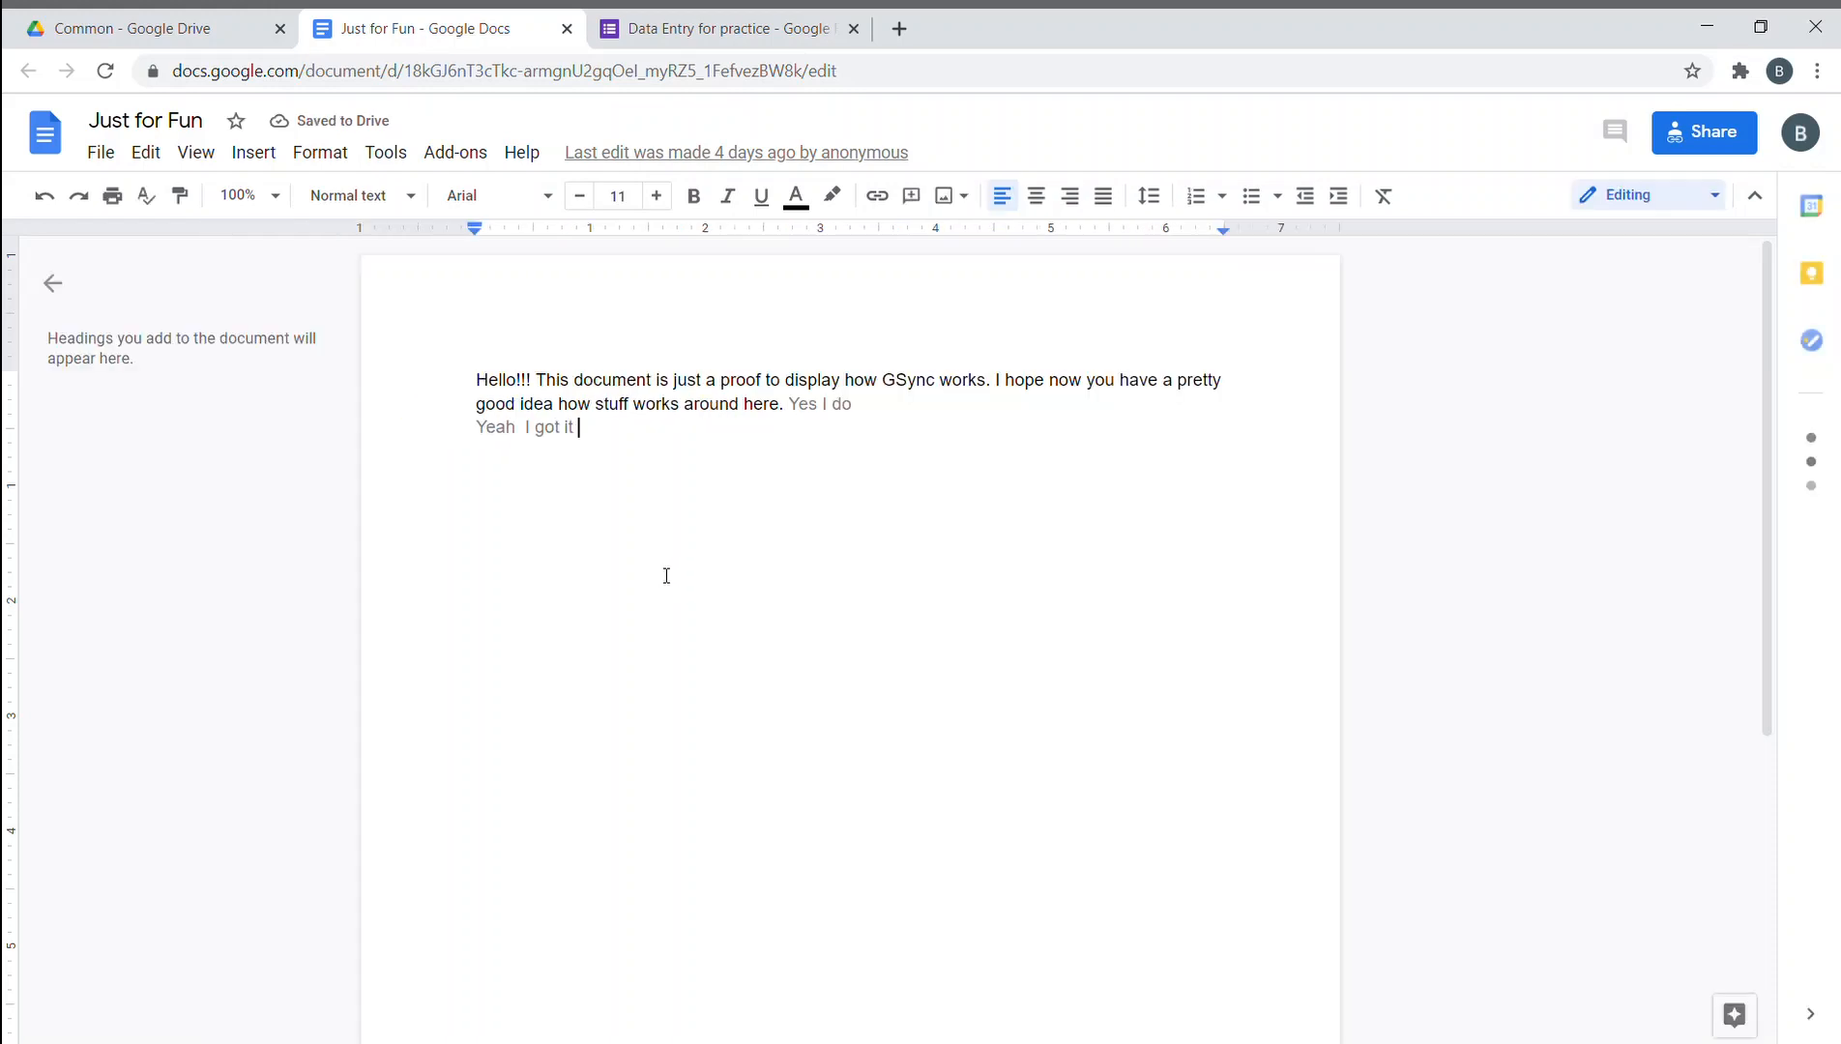
- Type a 'Google Form Question' heading listing Emails Collect, Name, Age, Mobile number, City and City(Drop)
scroll(661, 573, "down", 3)
scroll(661, 573, "down", 2)
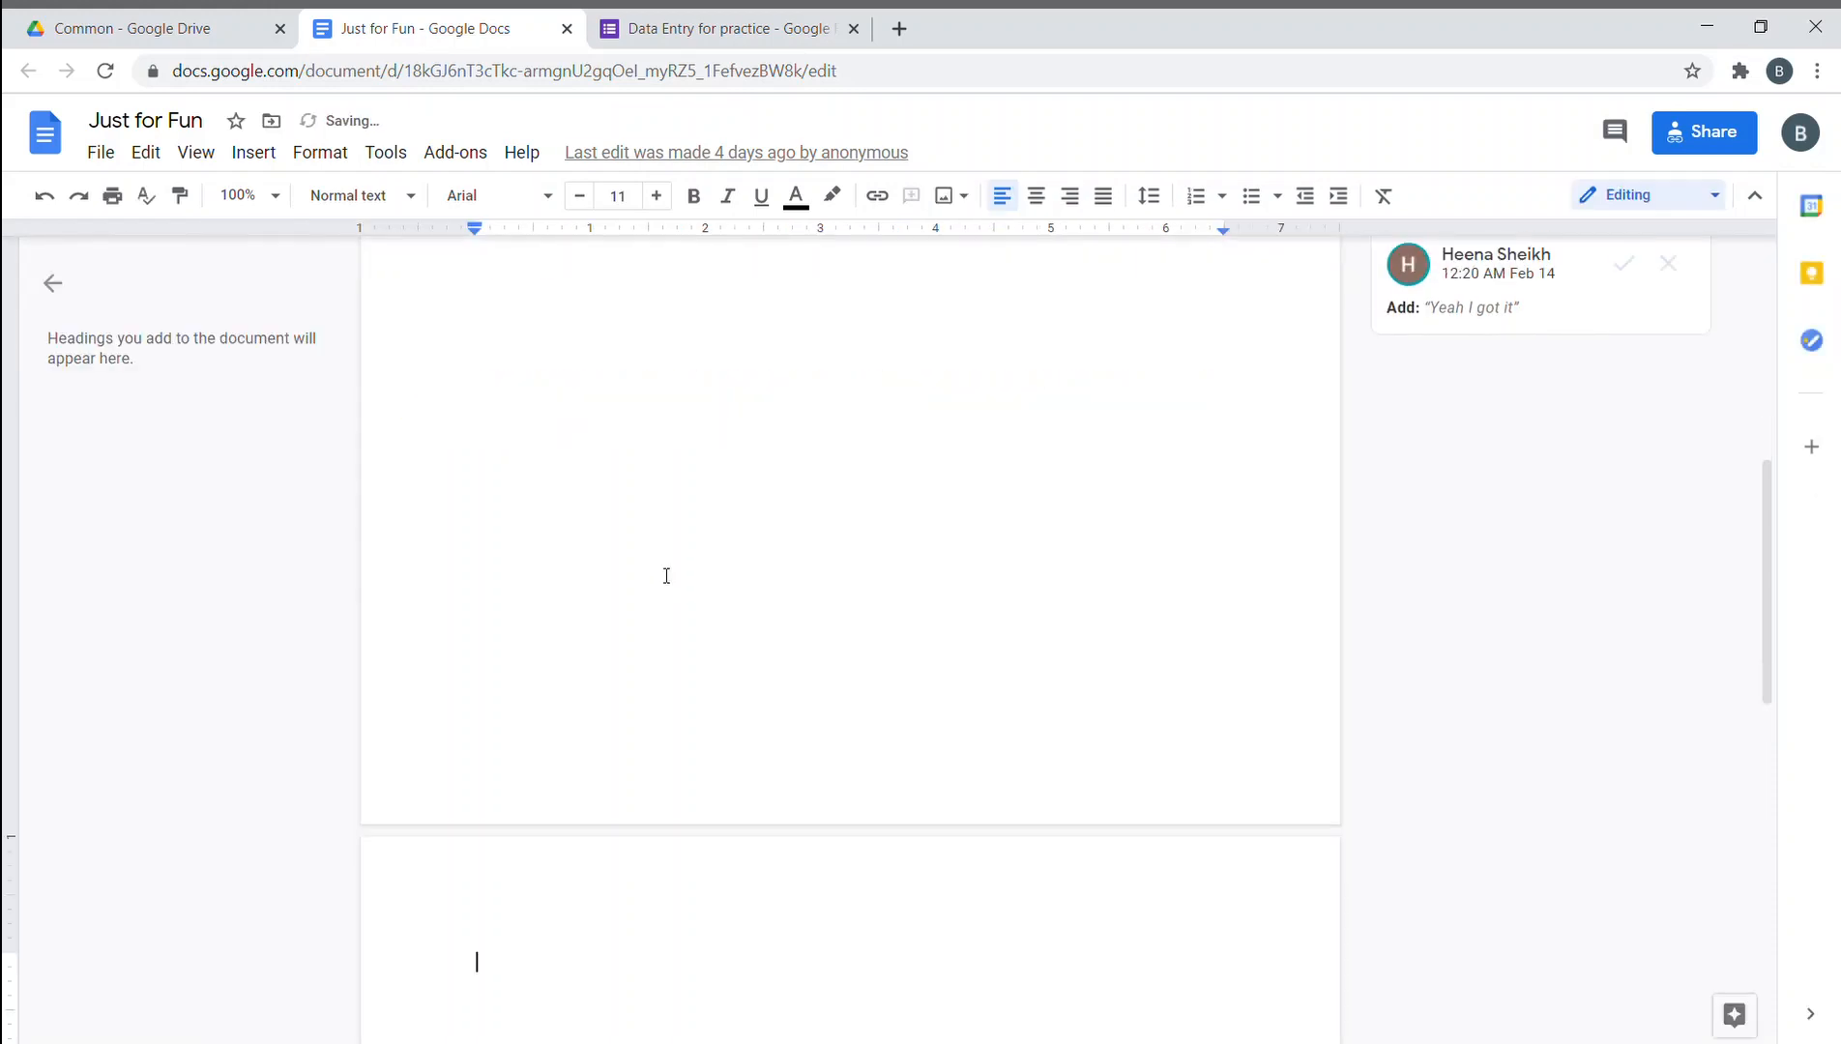
type("Google Fo")
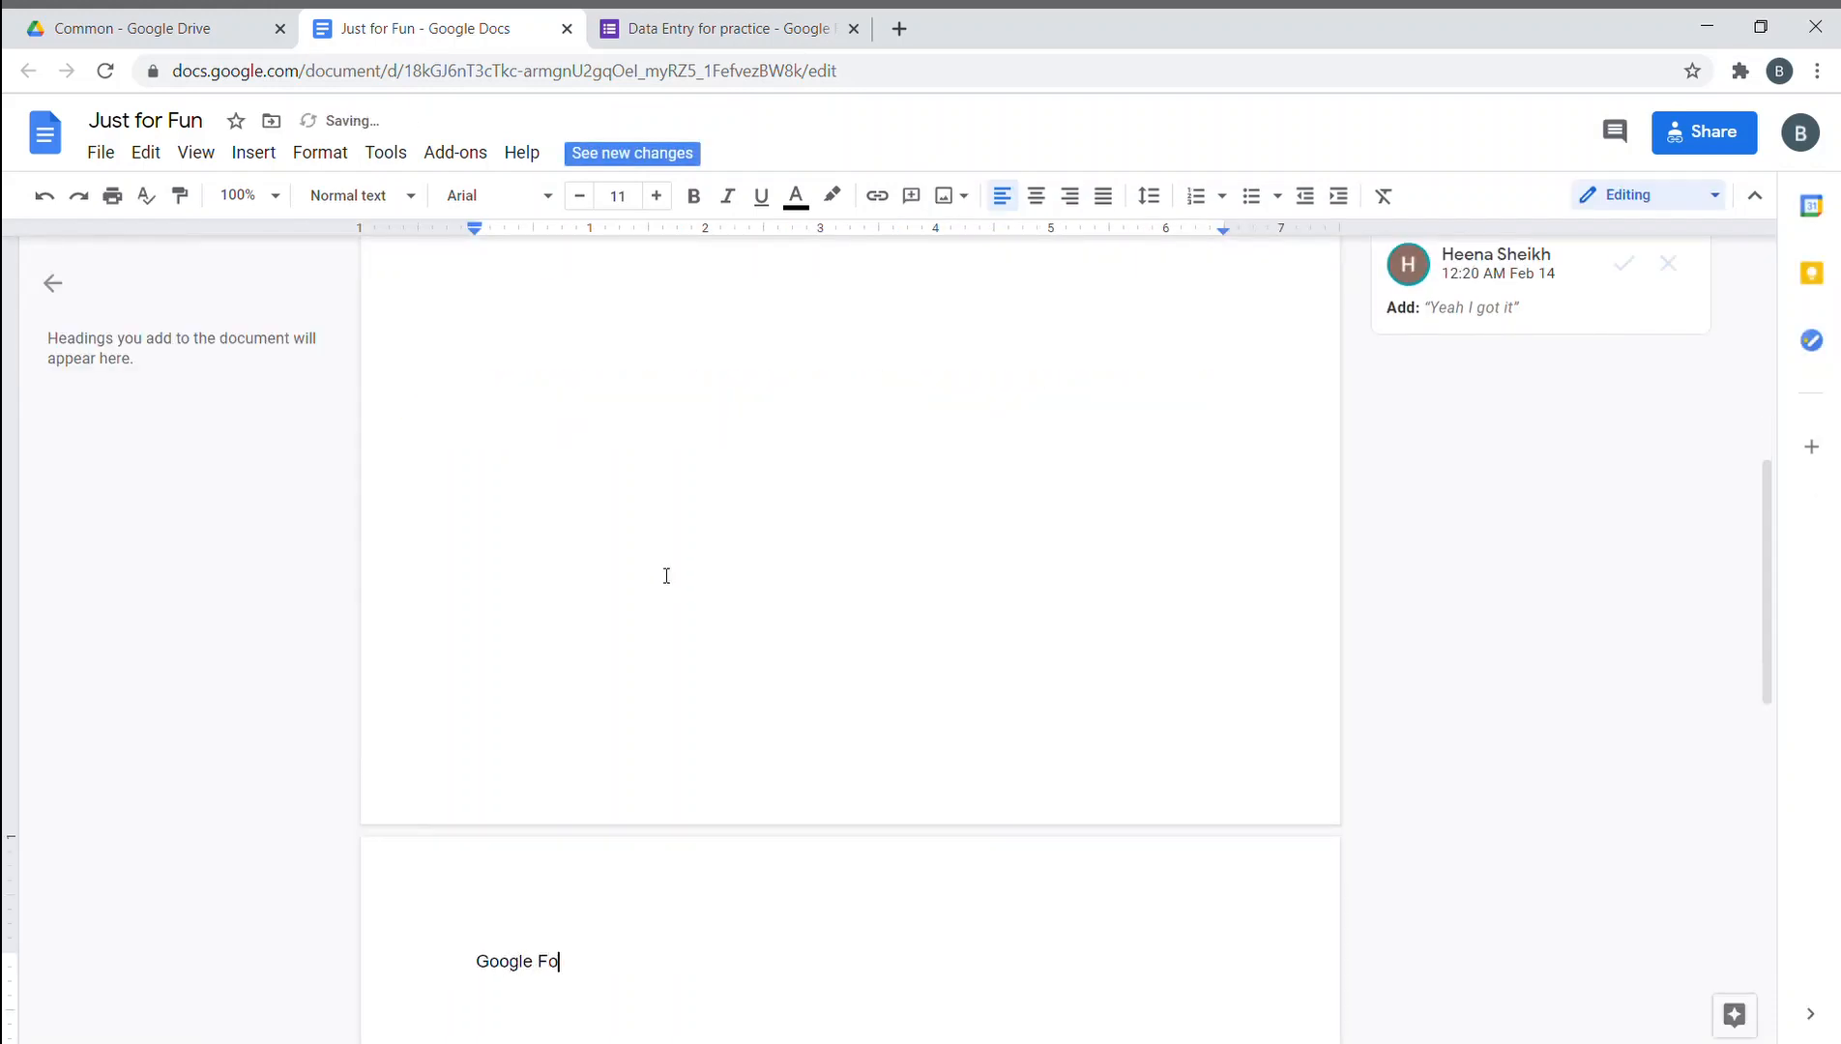
type("rm Question")
key("Return")
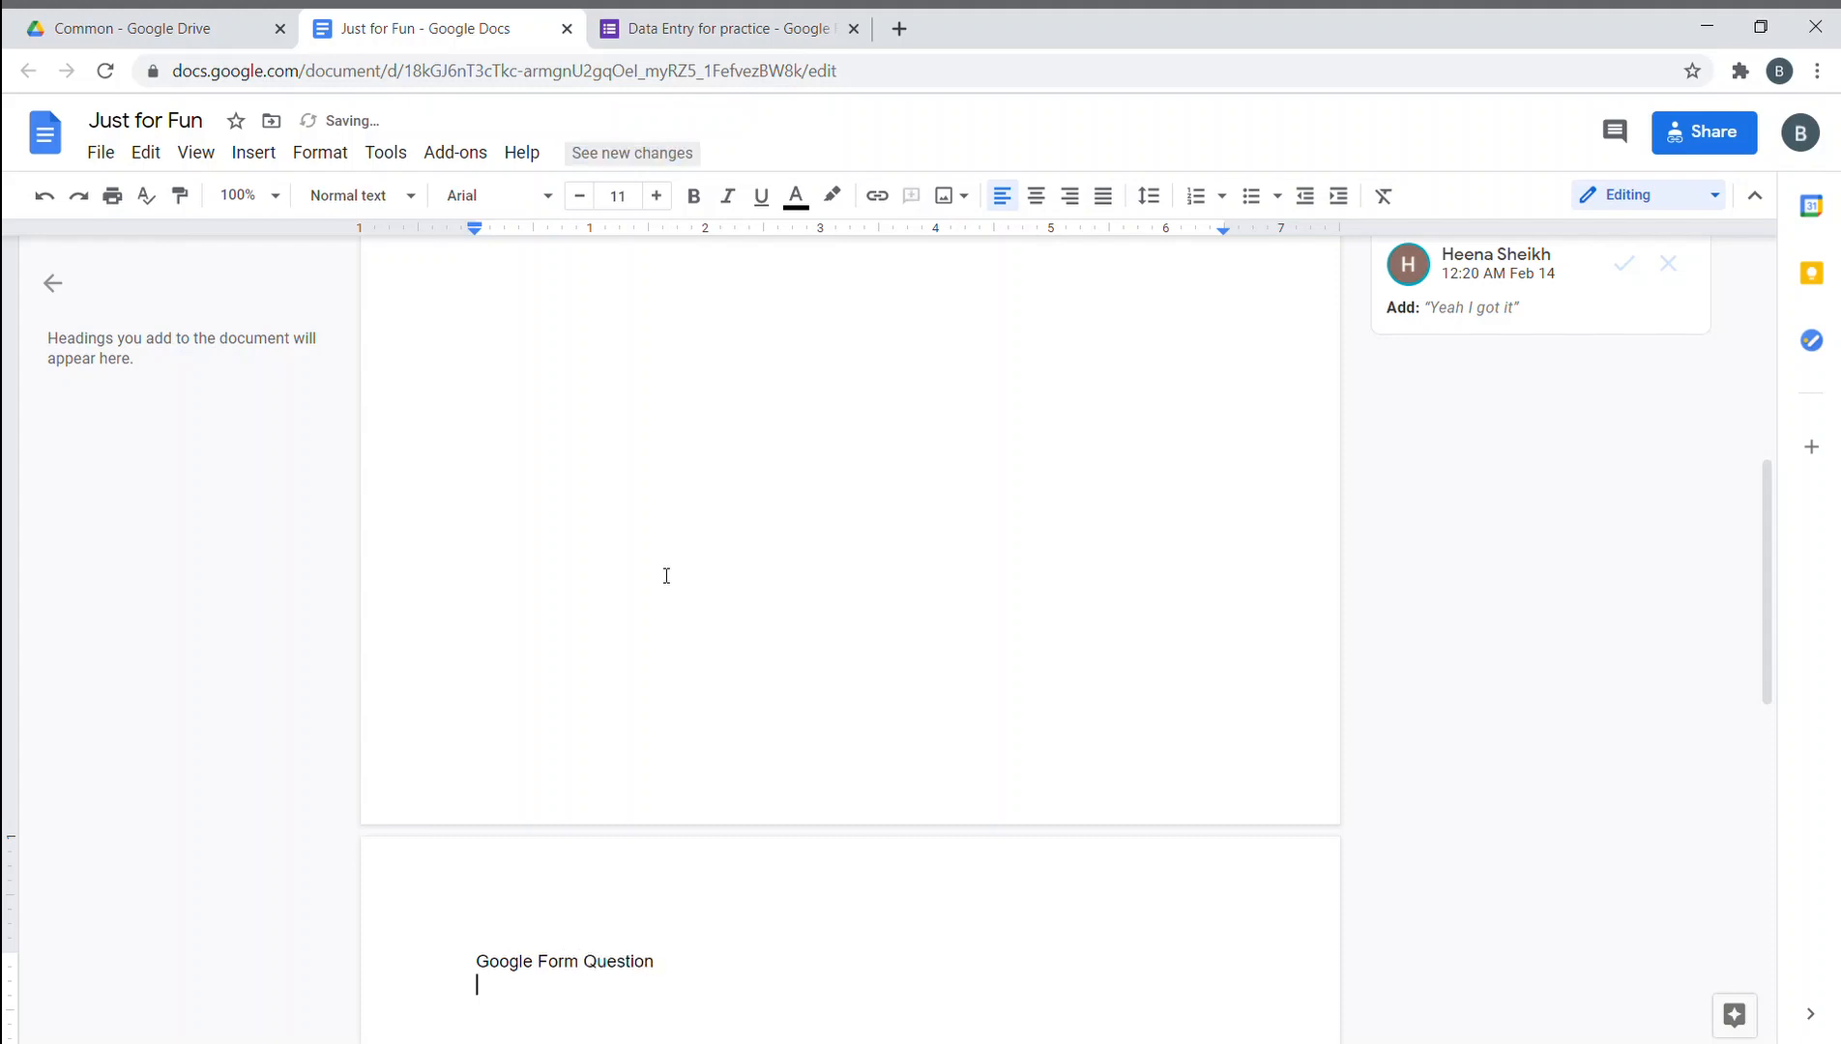
type("Emails Collect")
key("Return")
type("Name")
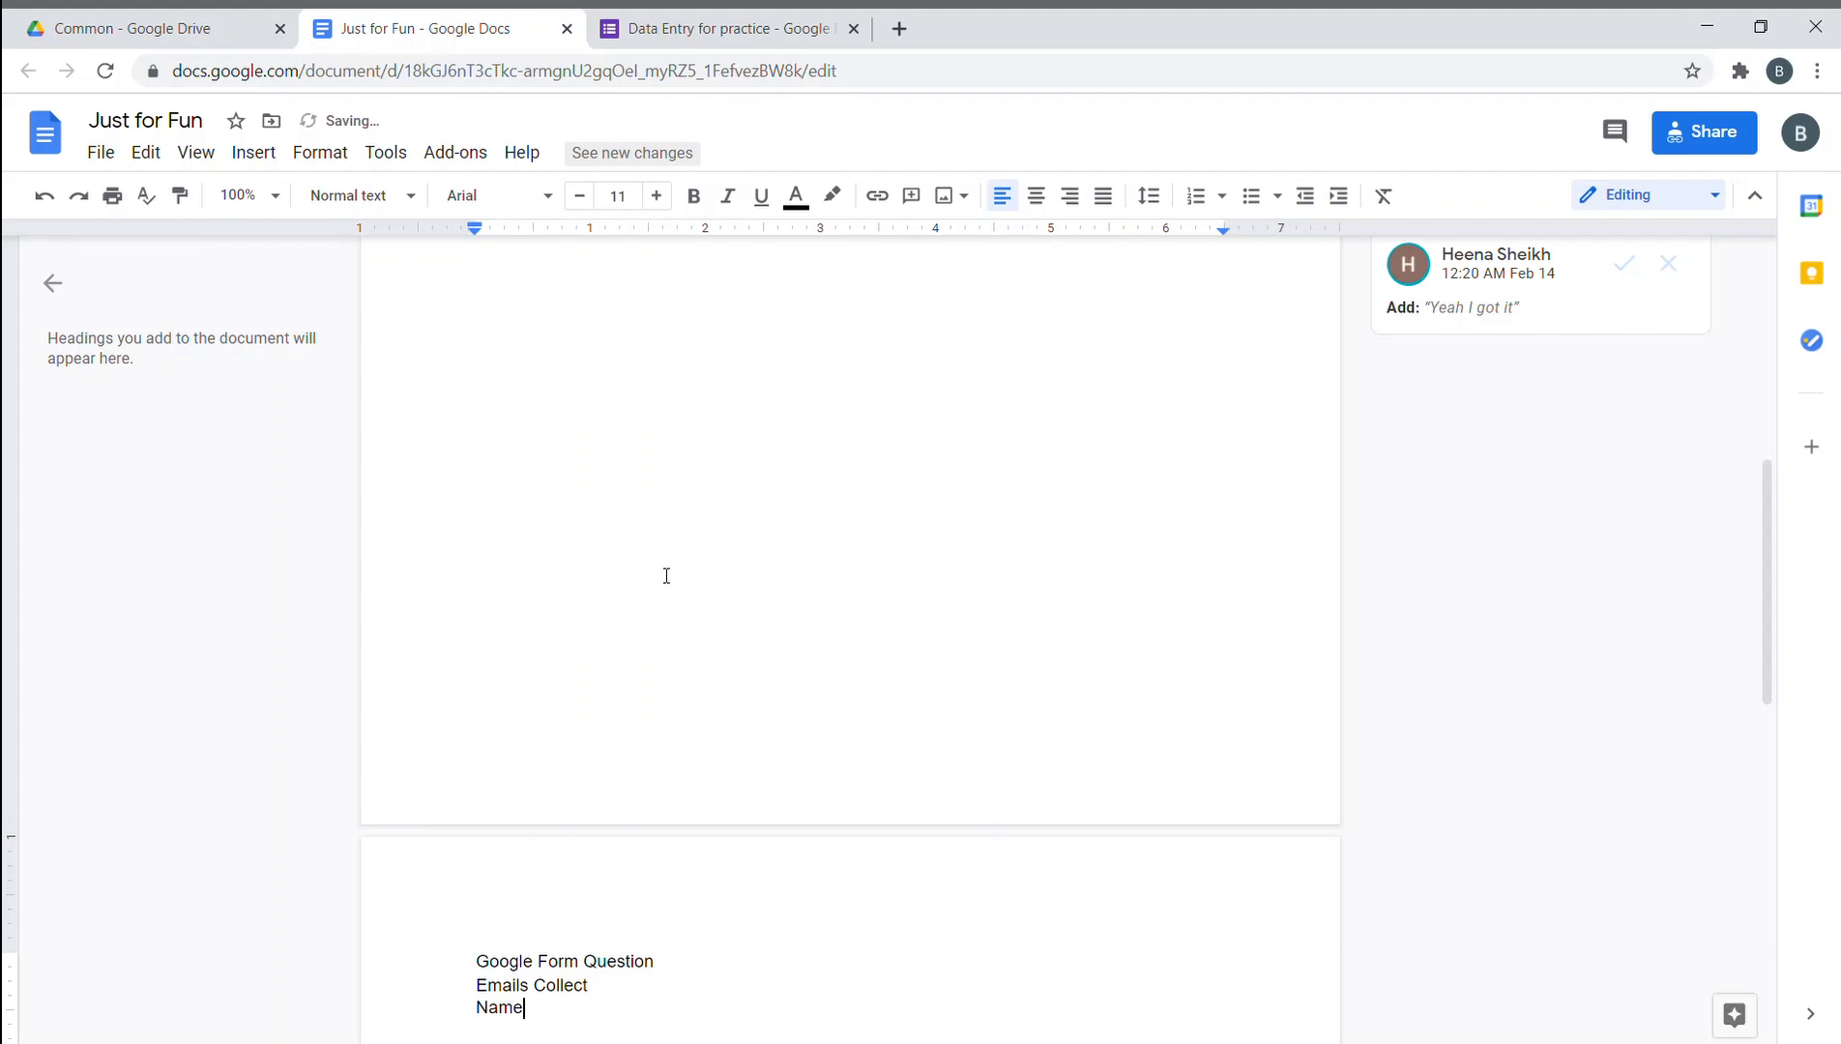
key("Return")
type("Age")
key("Return")
type("Num")
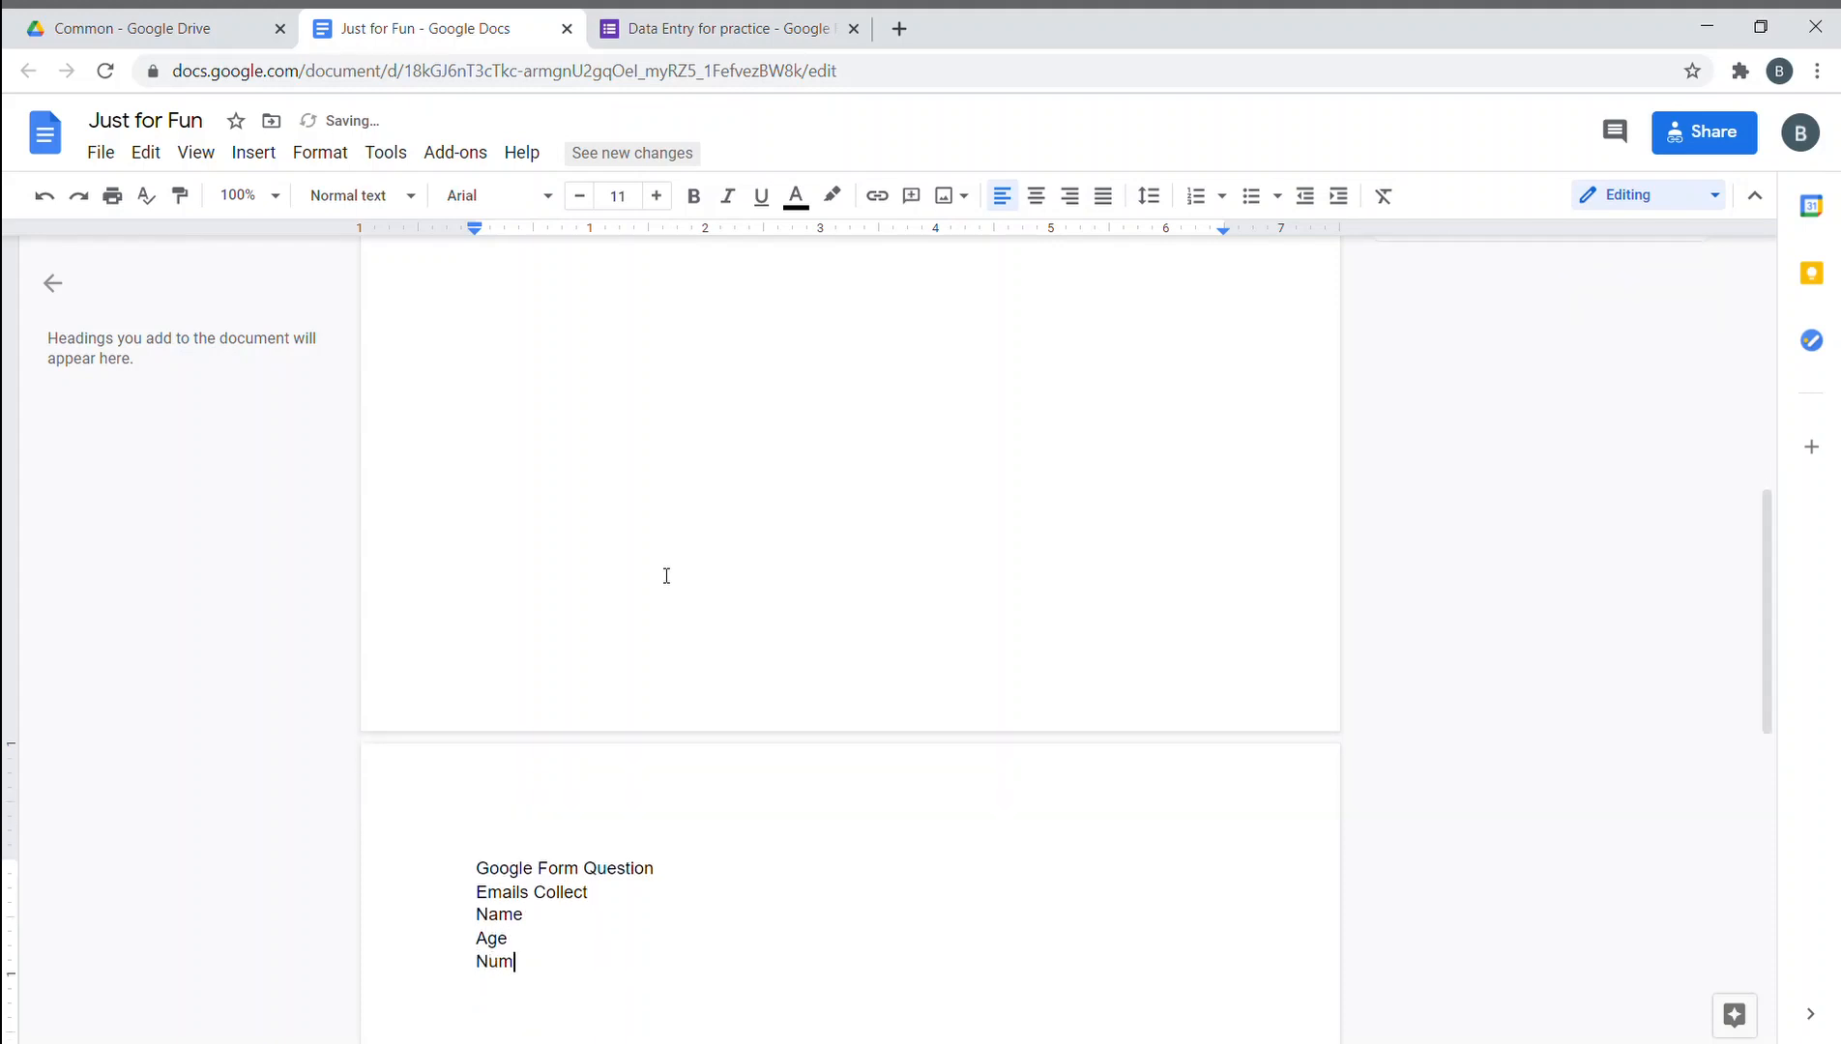
key("BackSpace")
key("BackSpace")
key("BackSpace")
type("Mobile number")
key("Return")
type("City")
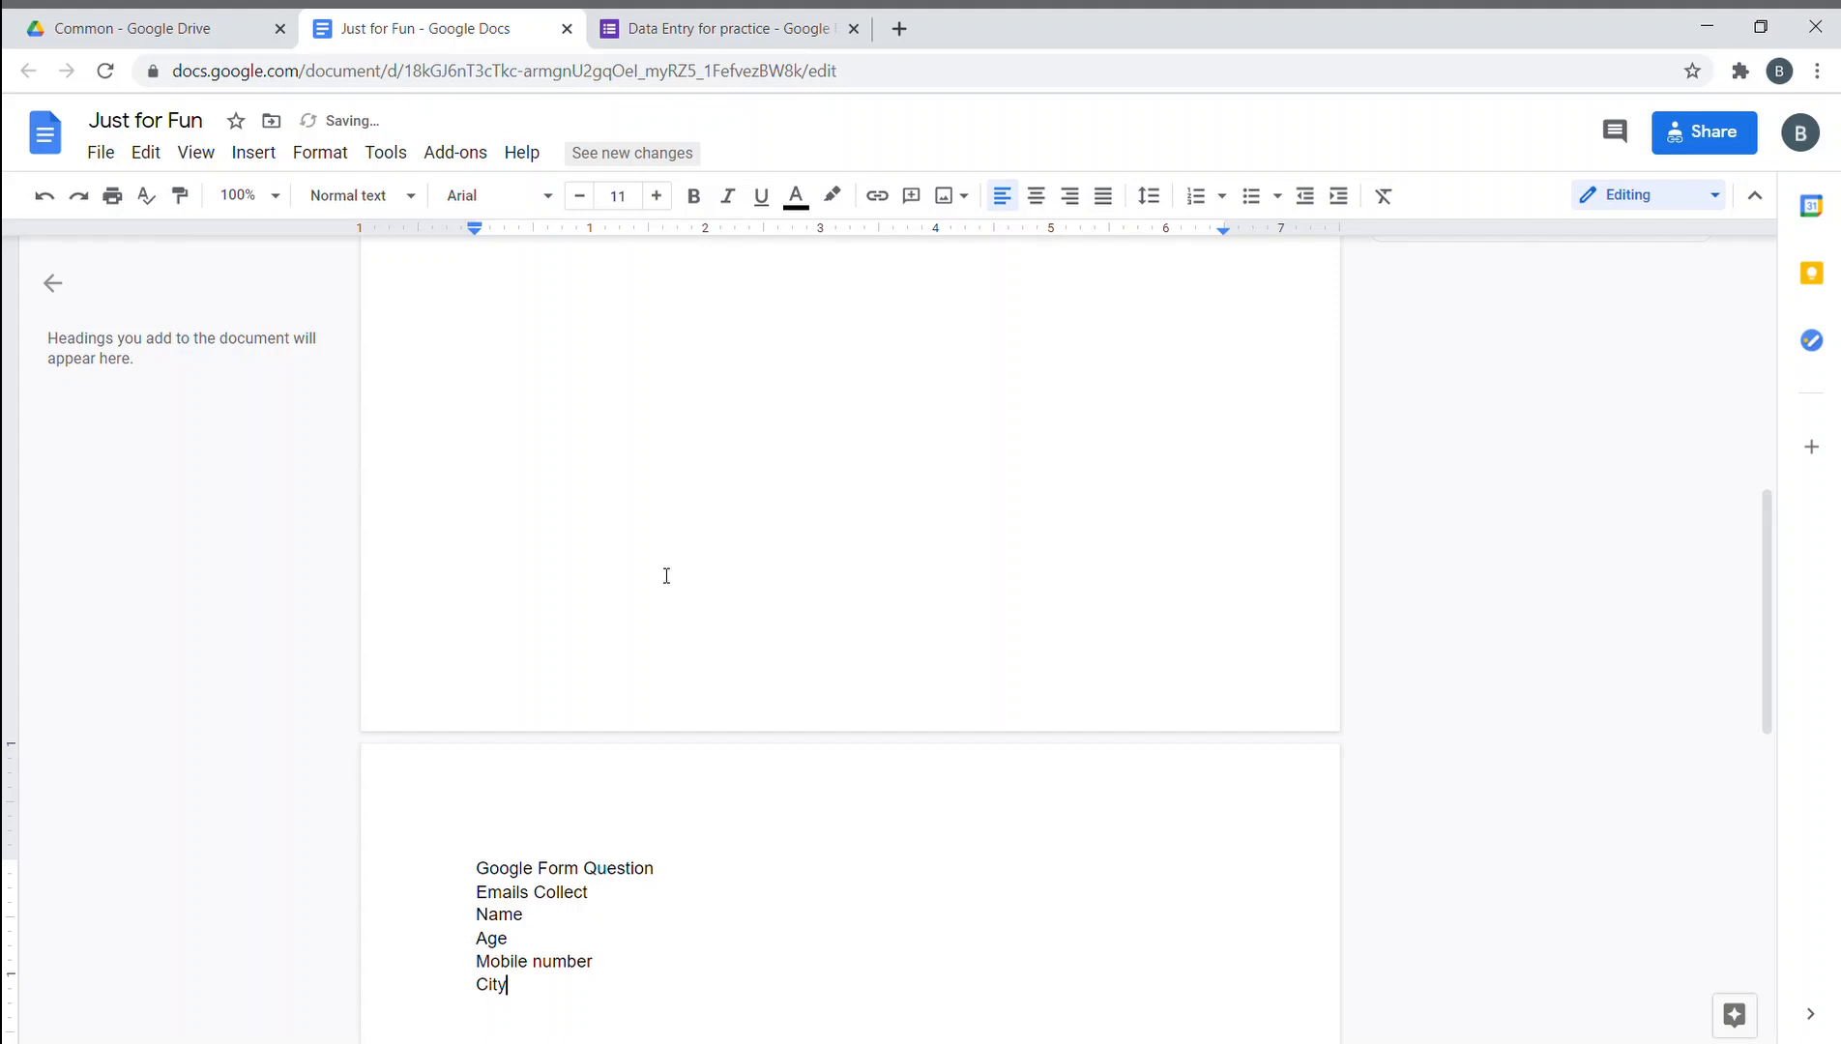
key("Return")
type("City(Drop")
key("Return")
- Add '(Response Validation)' to the Age line and paste it after Mobile number
type("(Res")
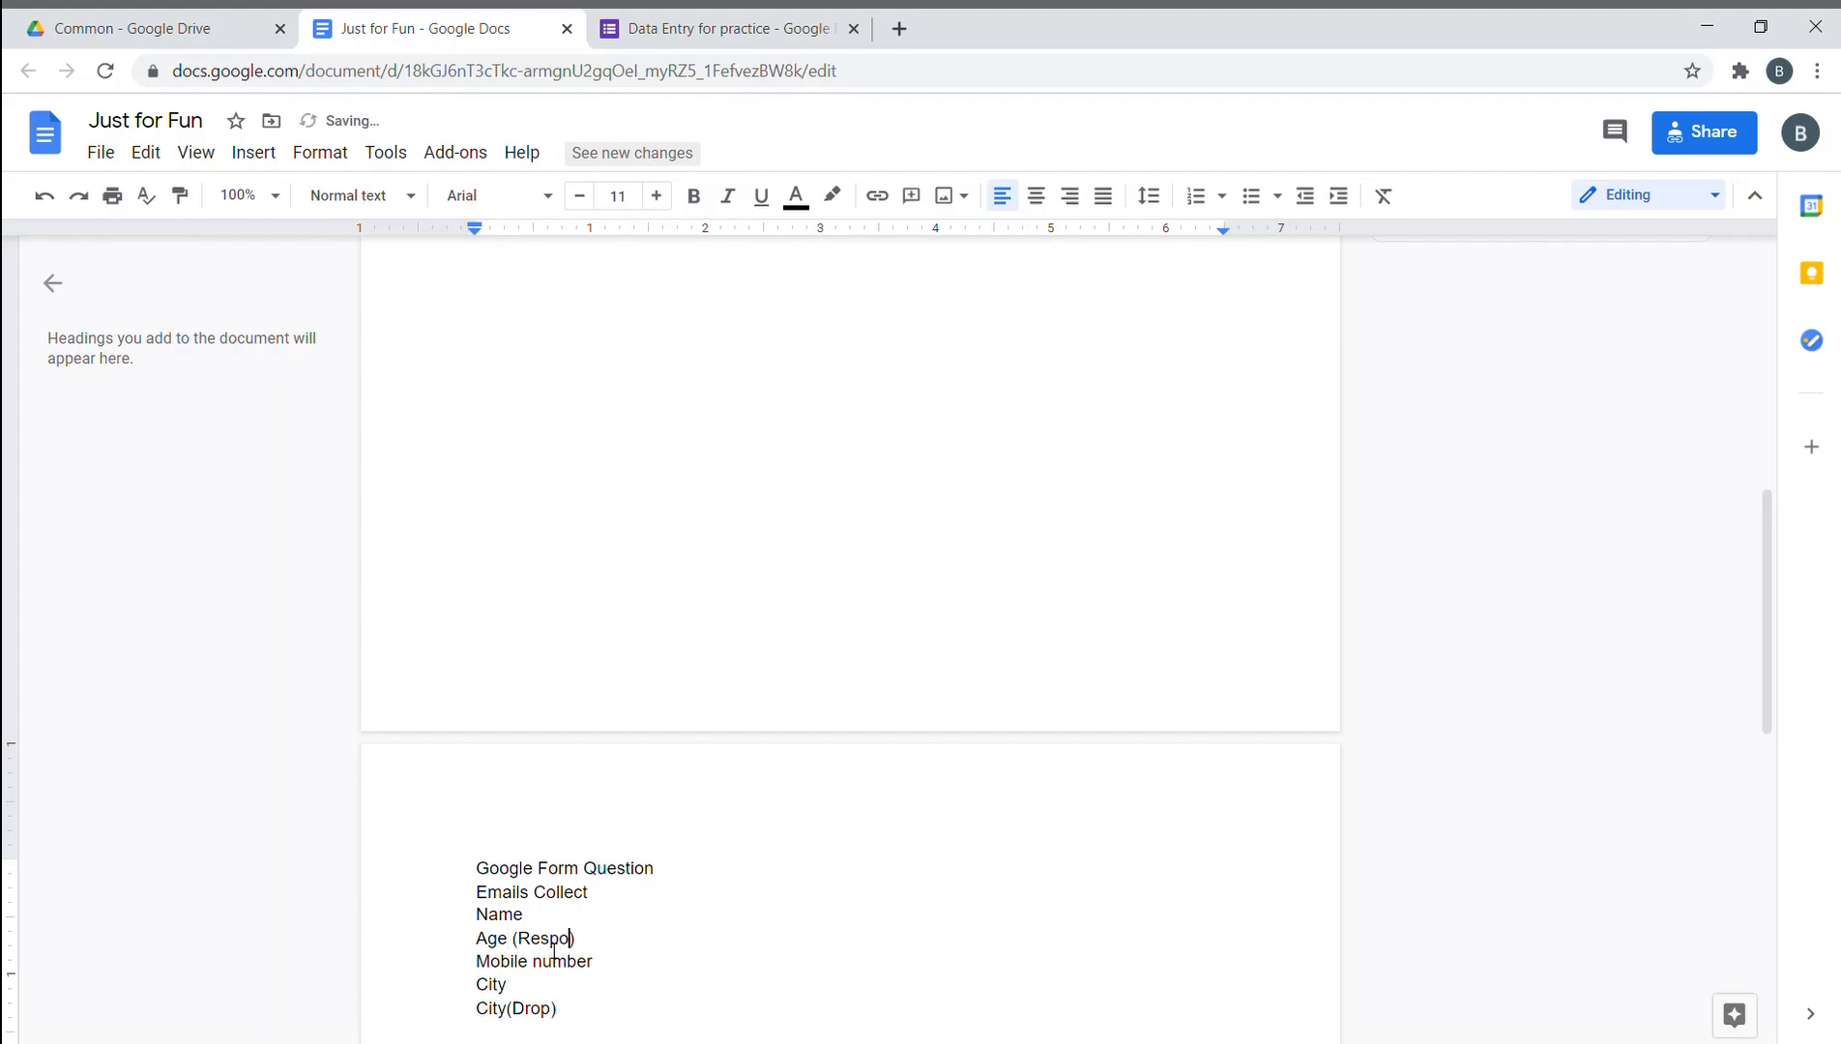
type("ponse")
type("Validation")
key("End")
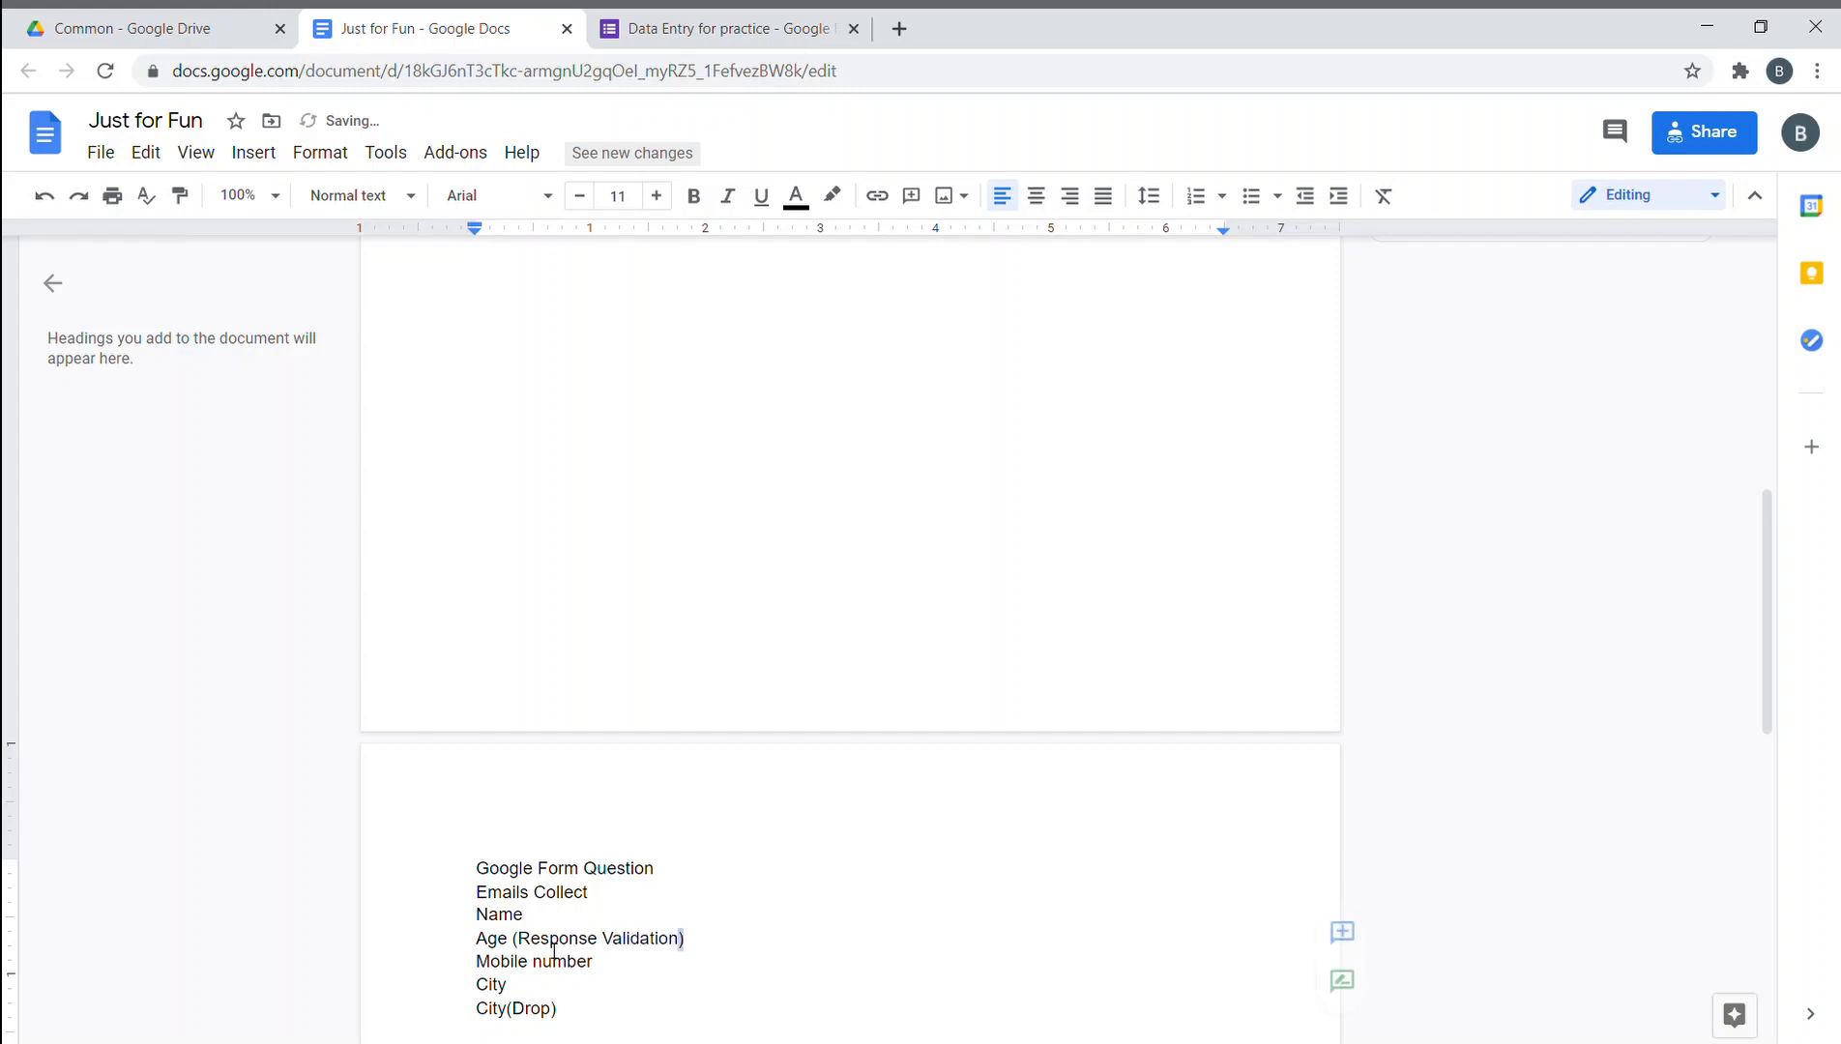
key("shift+Left")
key("shift+Left")
key("shift+Left")
key("shift+Left")
key("shift+Left")
key("shift+Left")
key("shift+Left")
key("shift+Left")
key("shift+Left")
key("shift+Left")
key("shift+Left")
key("shift+Left")
key("shift+Left")
key("shift+Left")
key("shift+Left")
key("shift+Left")
key("shift+Left")
key("shift+Left")
key("shift+Left")
key("shift+Left")
key("ctrl+c")
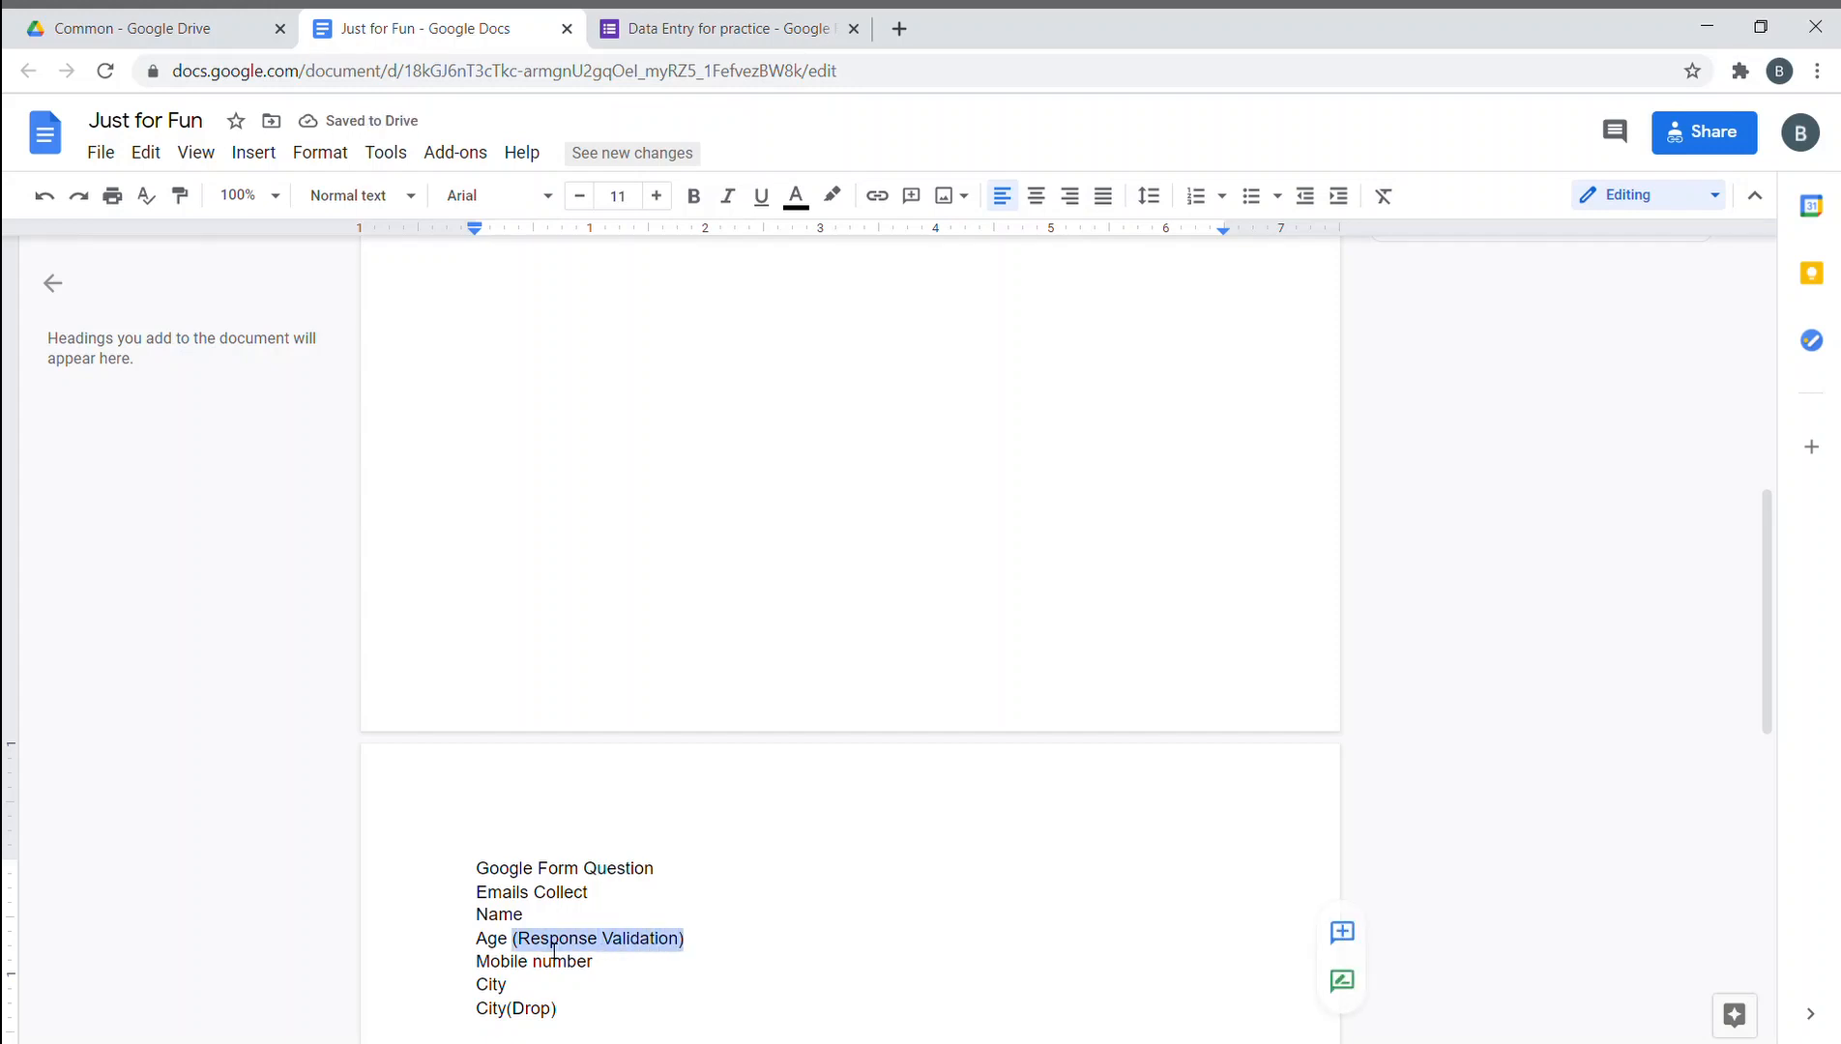
key("Down")
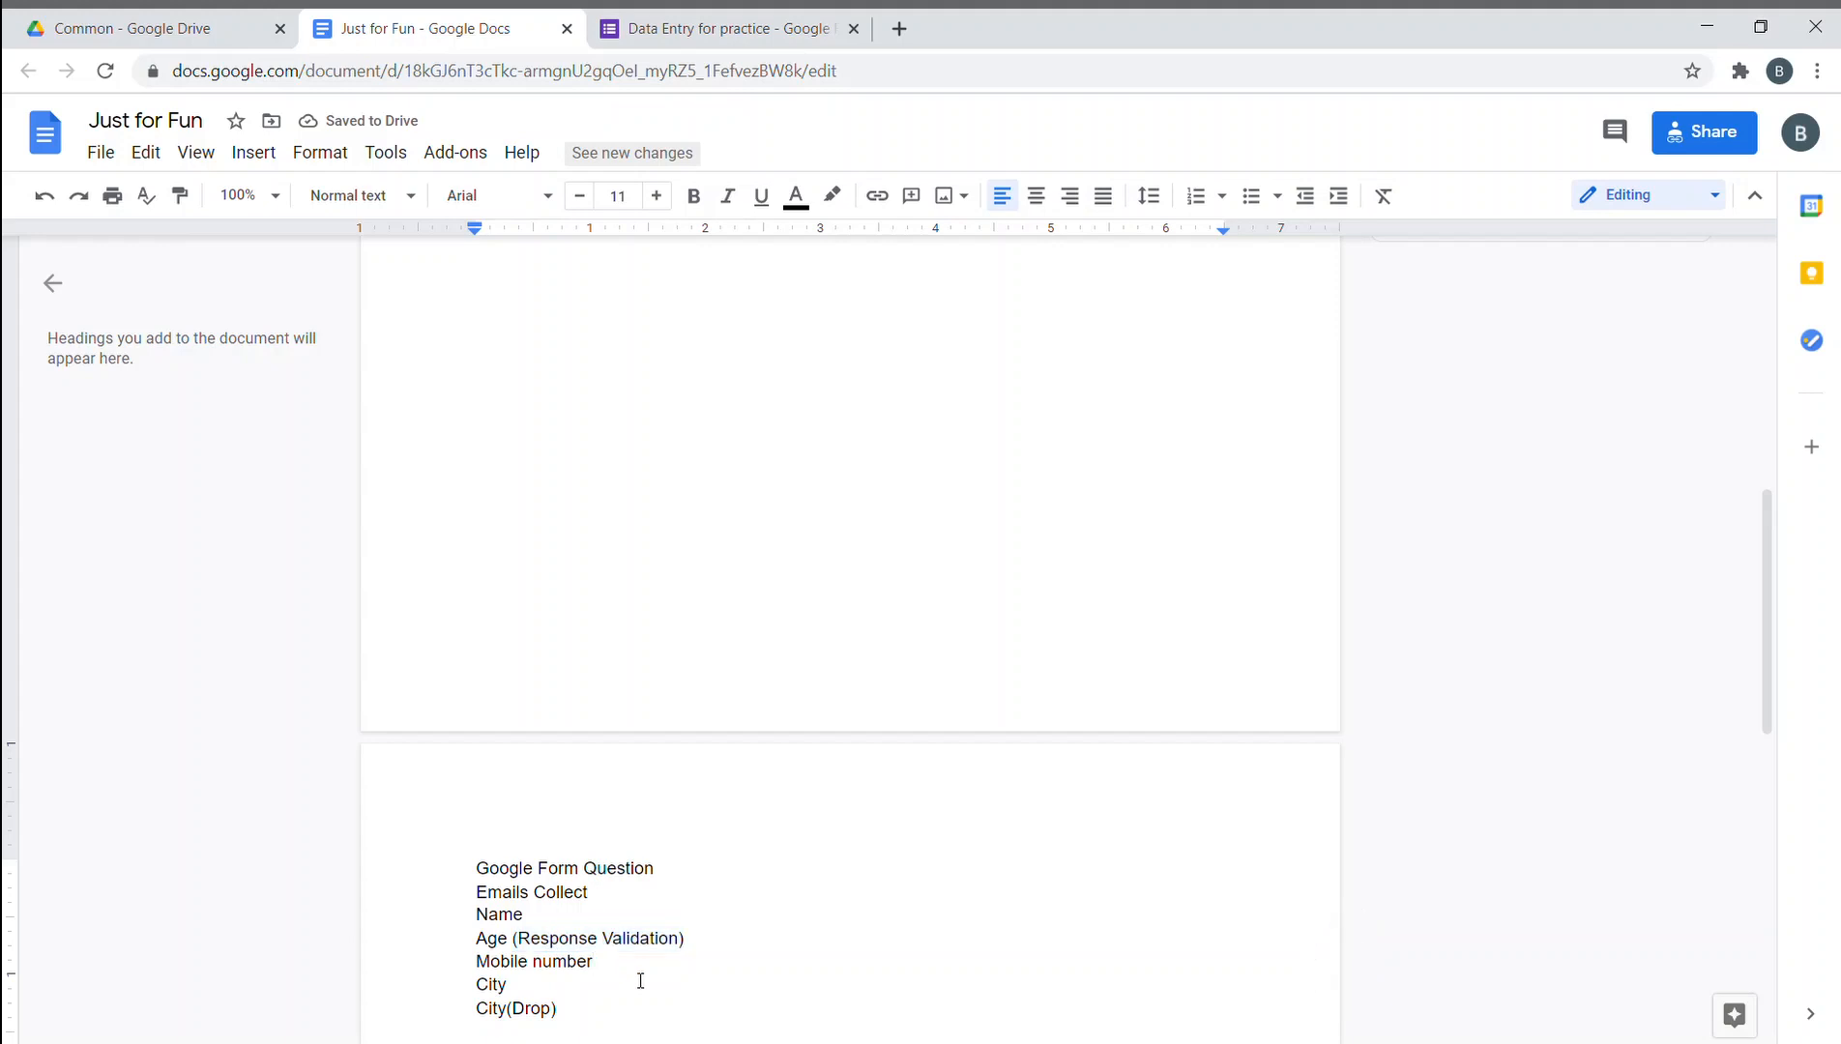
key("ctrl+v")
- Add 'Feedback (Linear Scale)' and 'Upload your beautiful face here (Photo)' to the question list
scroll(638, 977, "down", 3)
left_click(610, 793)
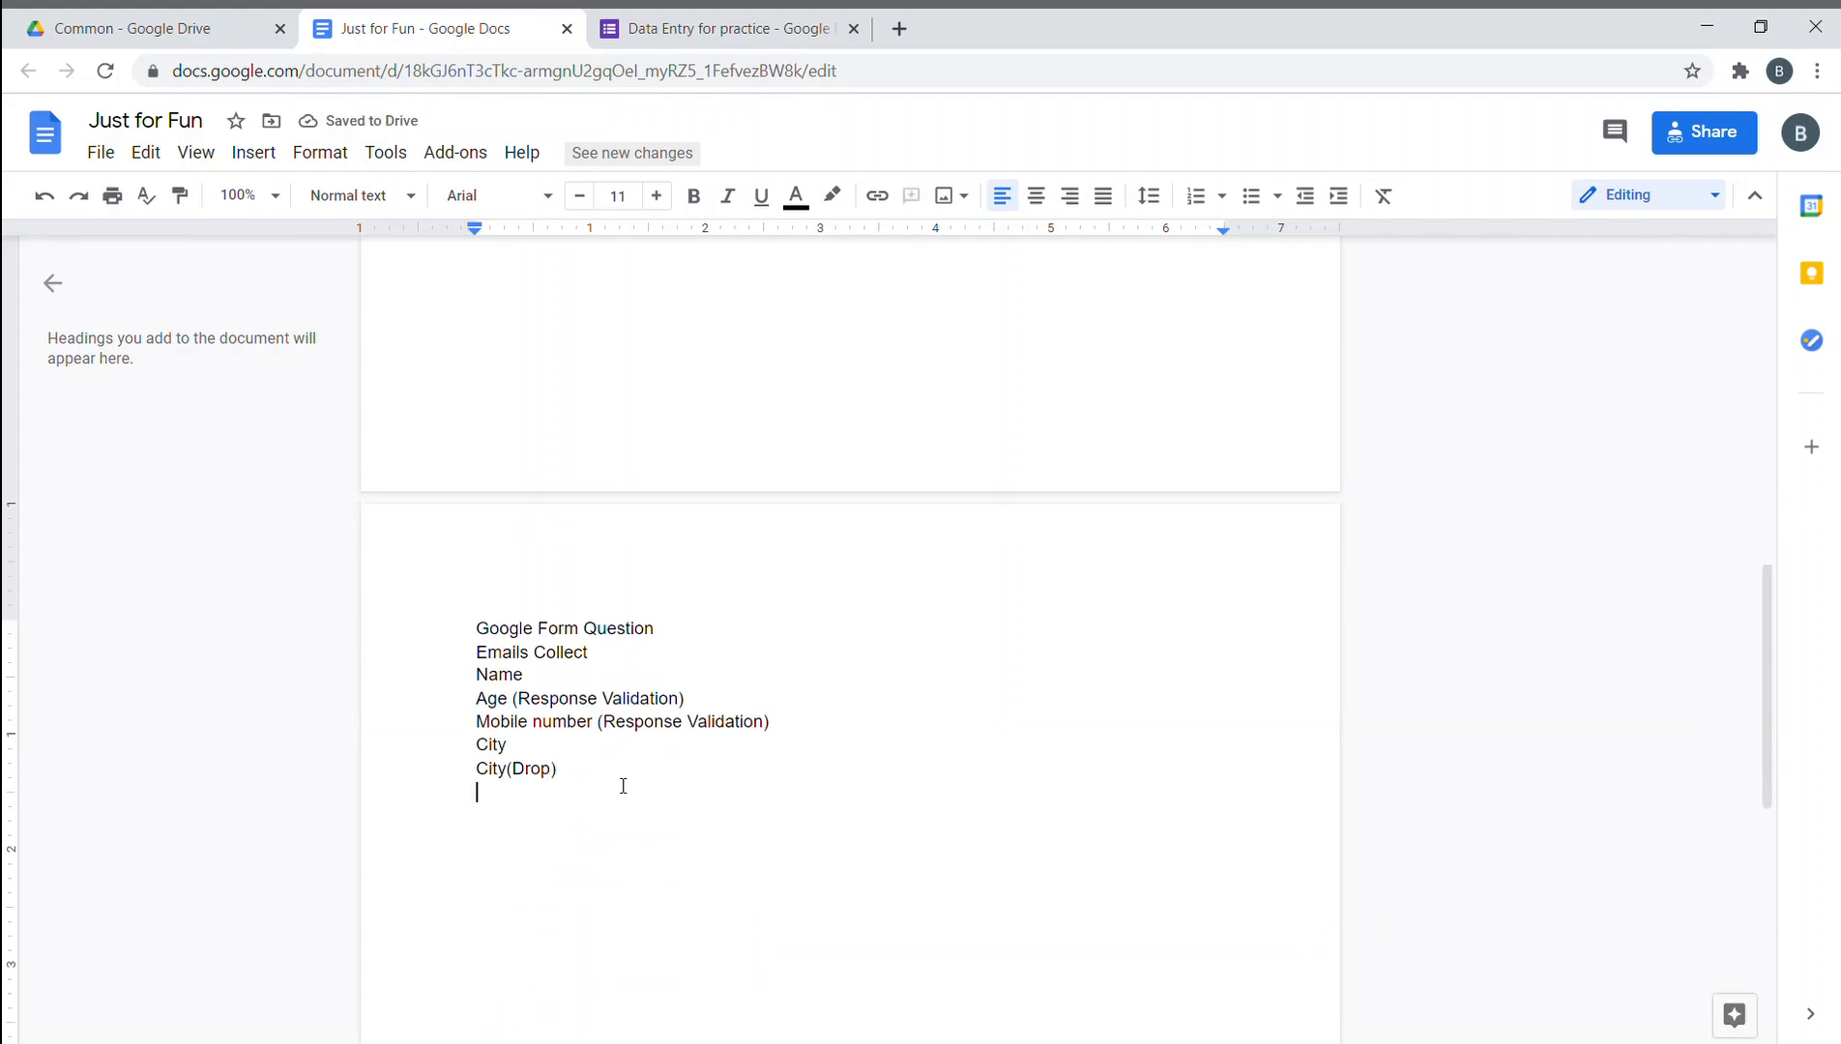
type("Feeb")
type("dback")
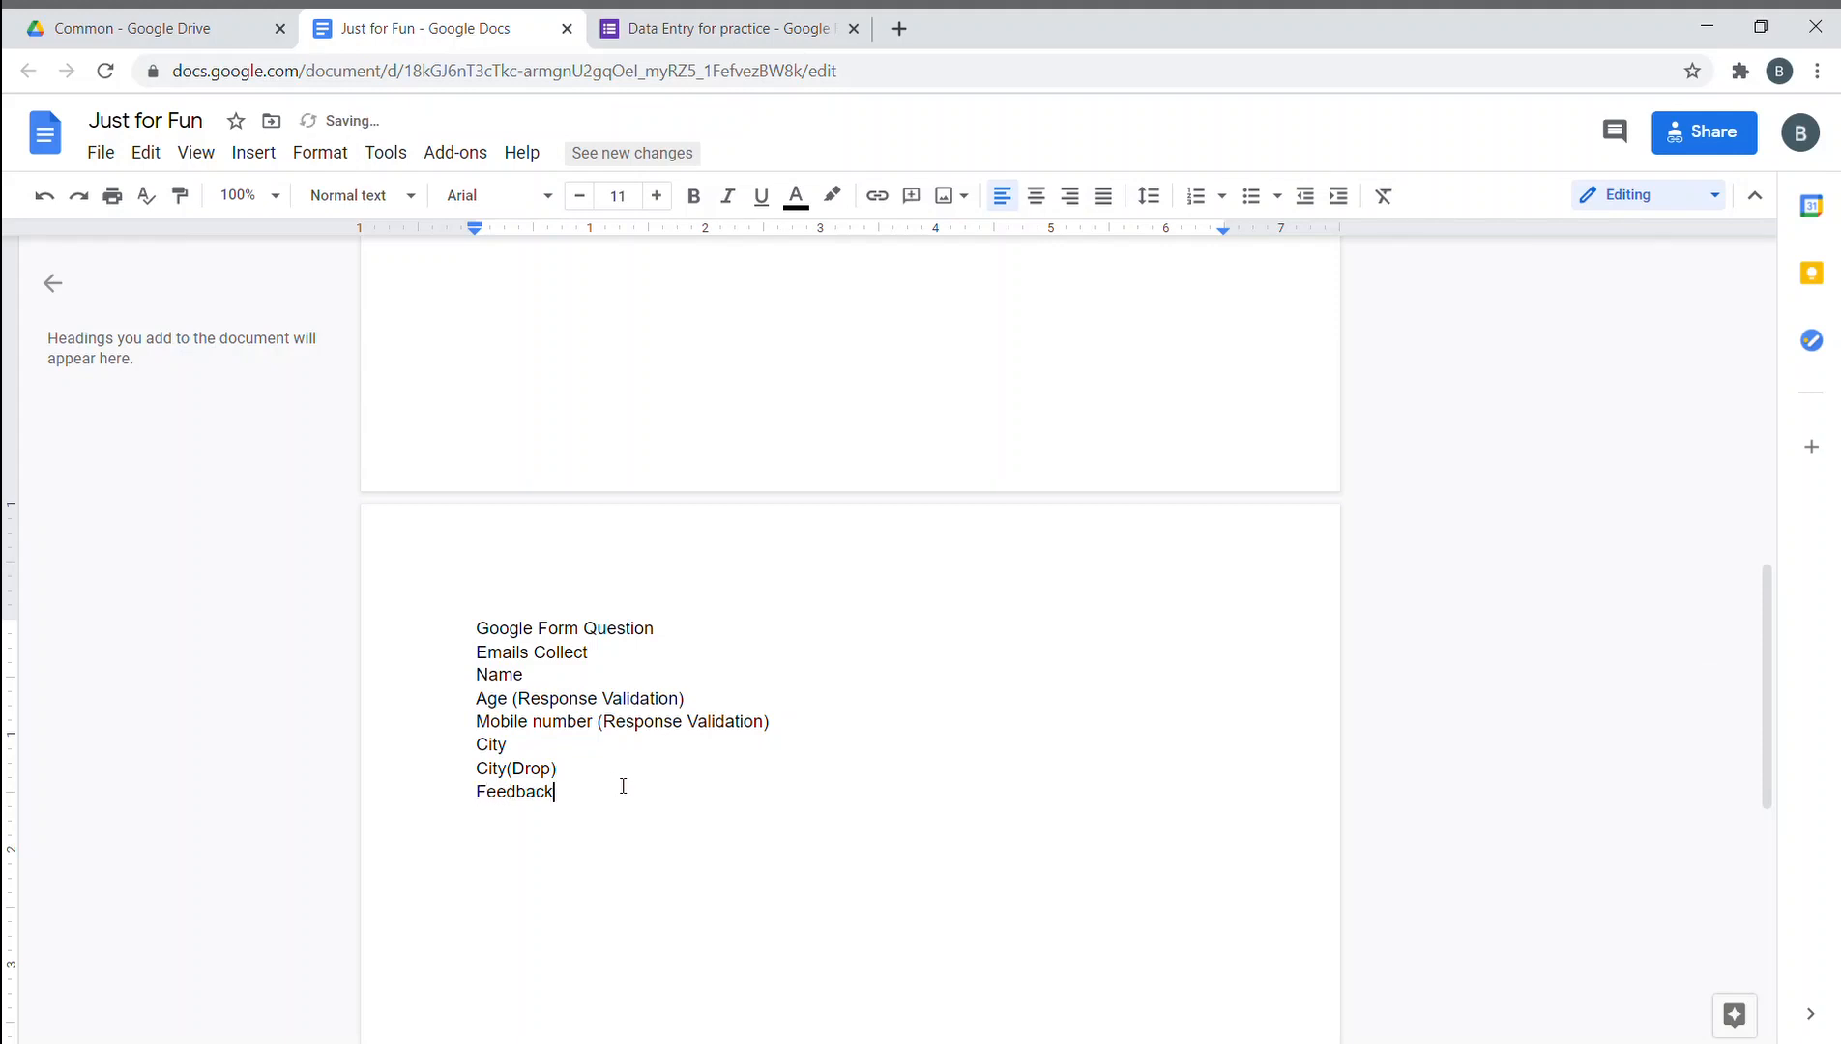
type("O")
key("BackSpace")
key("BackSpace")
type("(Liner)")
key("BackSpace")
type("ar Scale")
key("Return")
type("Upload your bu")
key("BackSpace")
type("ea")
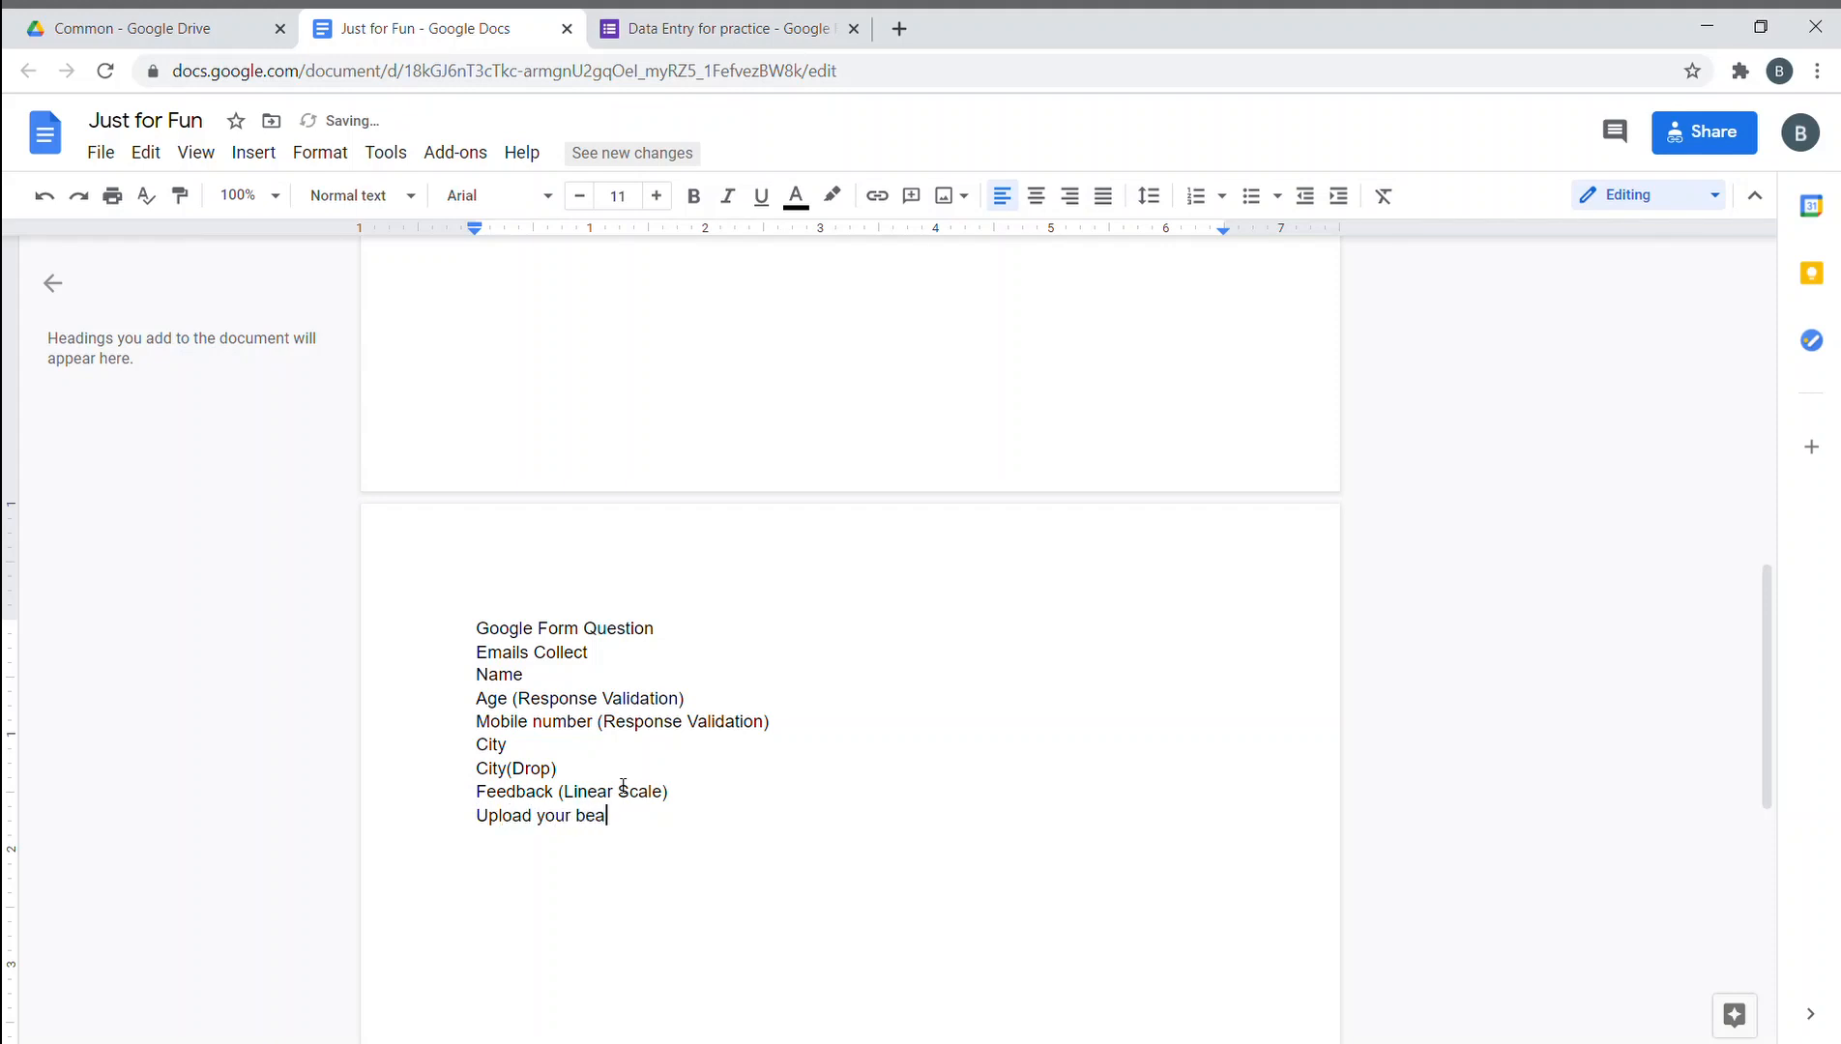
type("utiful face here ()Photo")
left_click(864, 835)
key("Return")
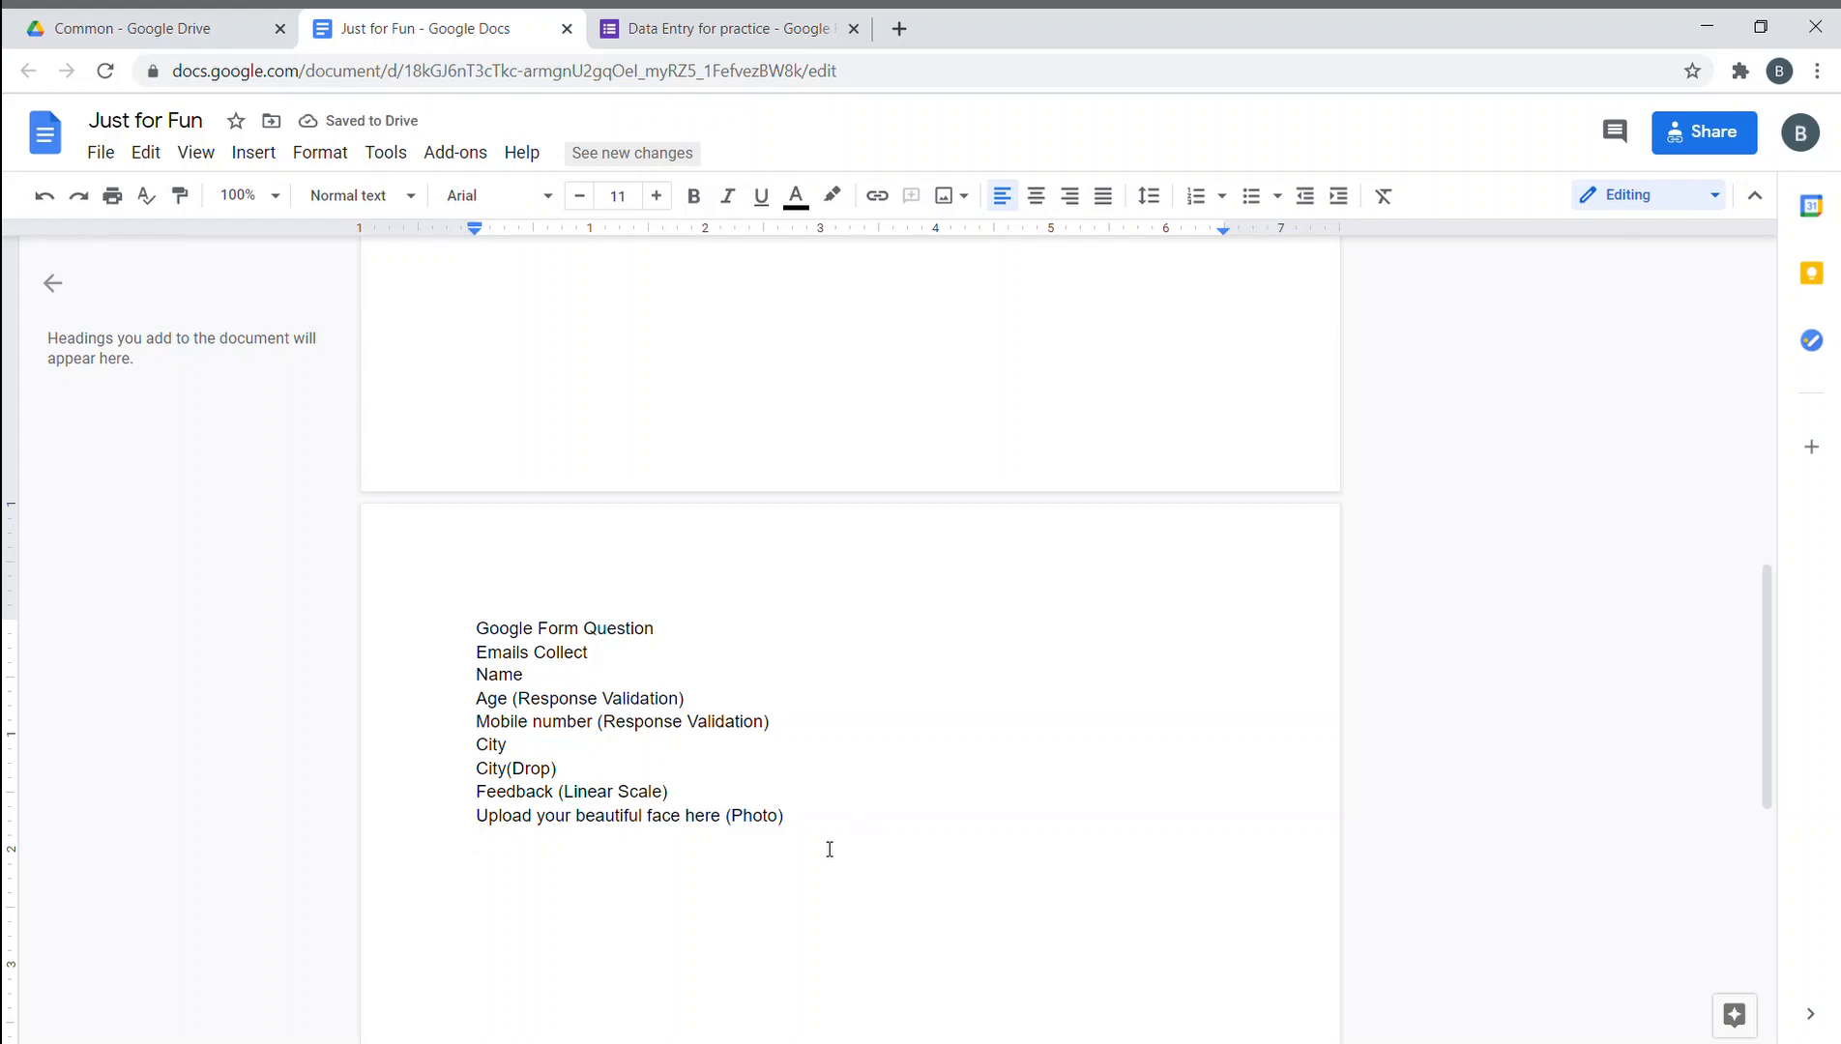
- Add the note 'Use bit.do to shorten your link to bit.do/[yourname]form' below the list
left_click_drag(830, 846, 760, 871)
key("Return")
type("Use bit.do")
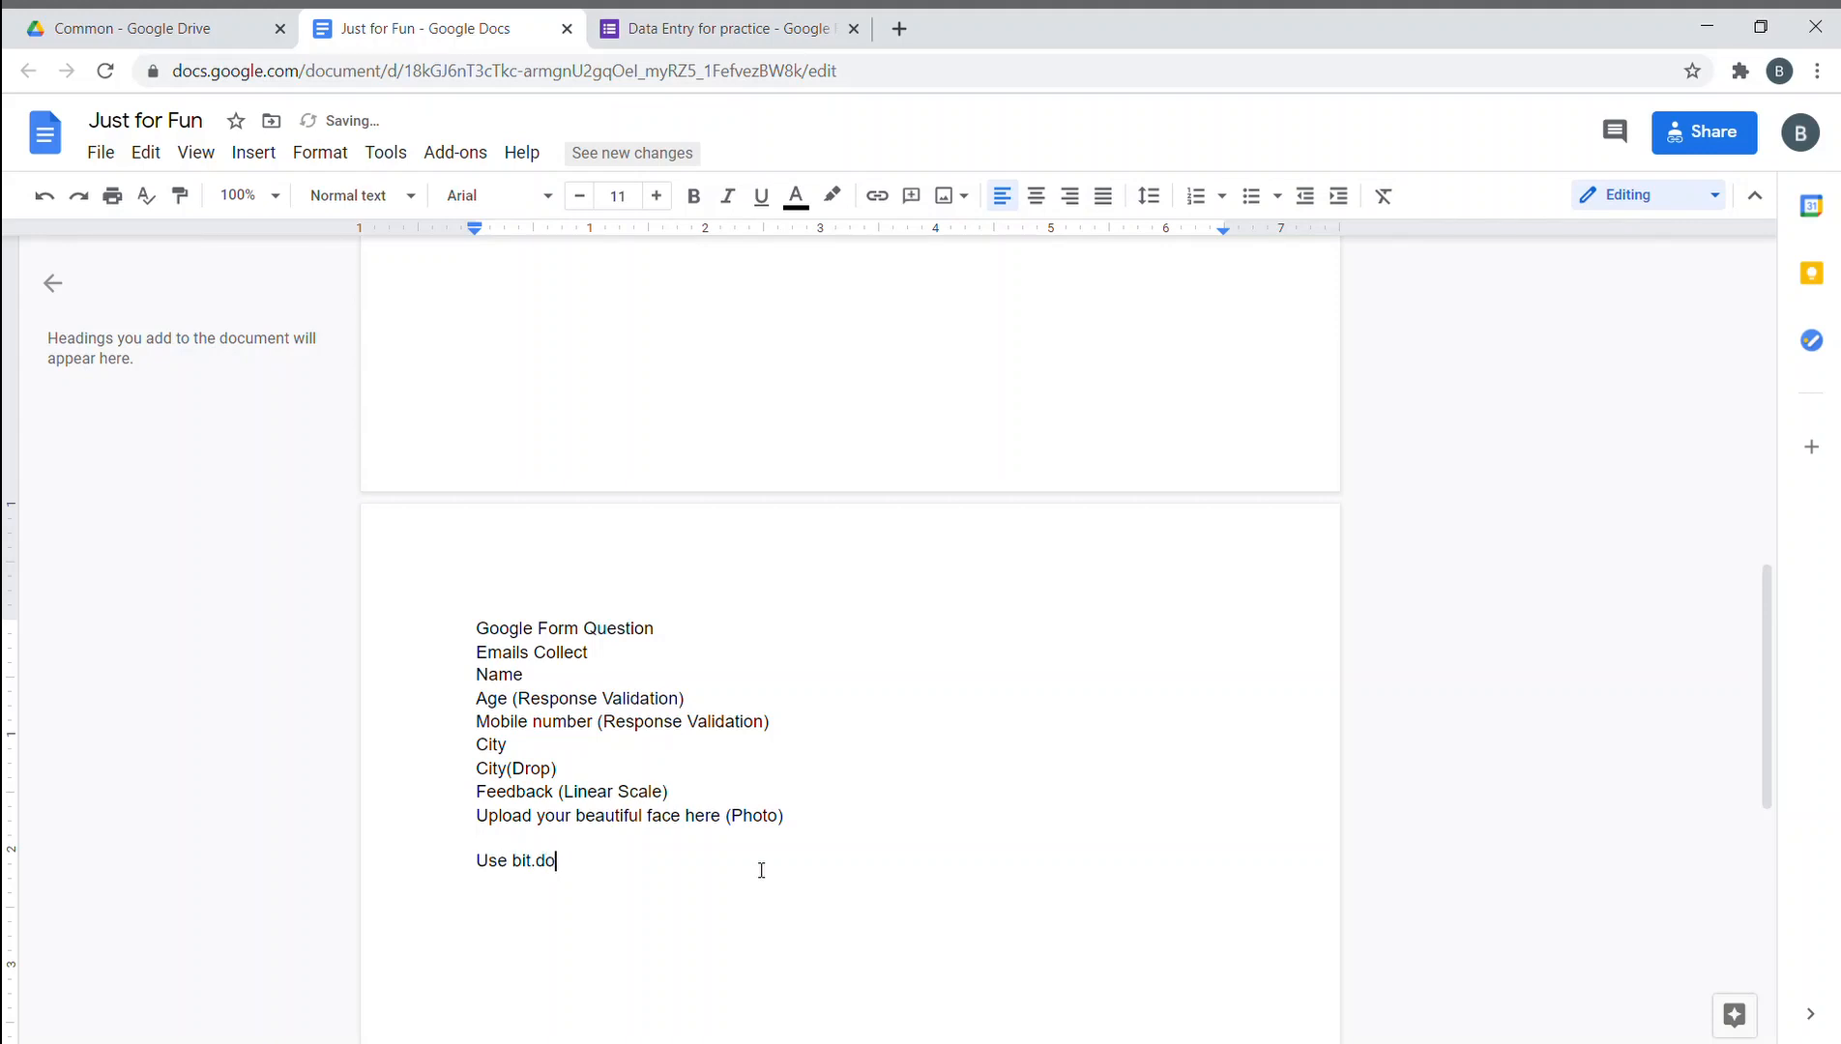
type(" to shr")
key("BackSpace")
type("o")
type("ten")
key("BackSpace")
key("BackSpace")
key("BackSpace")
type("rten your link to")
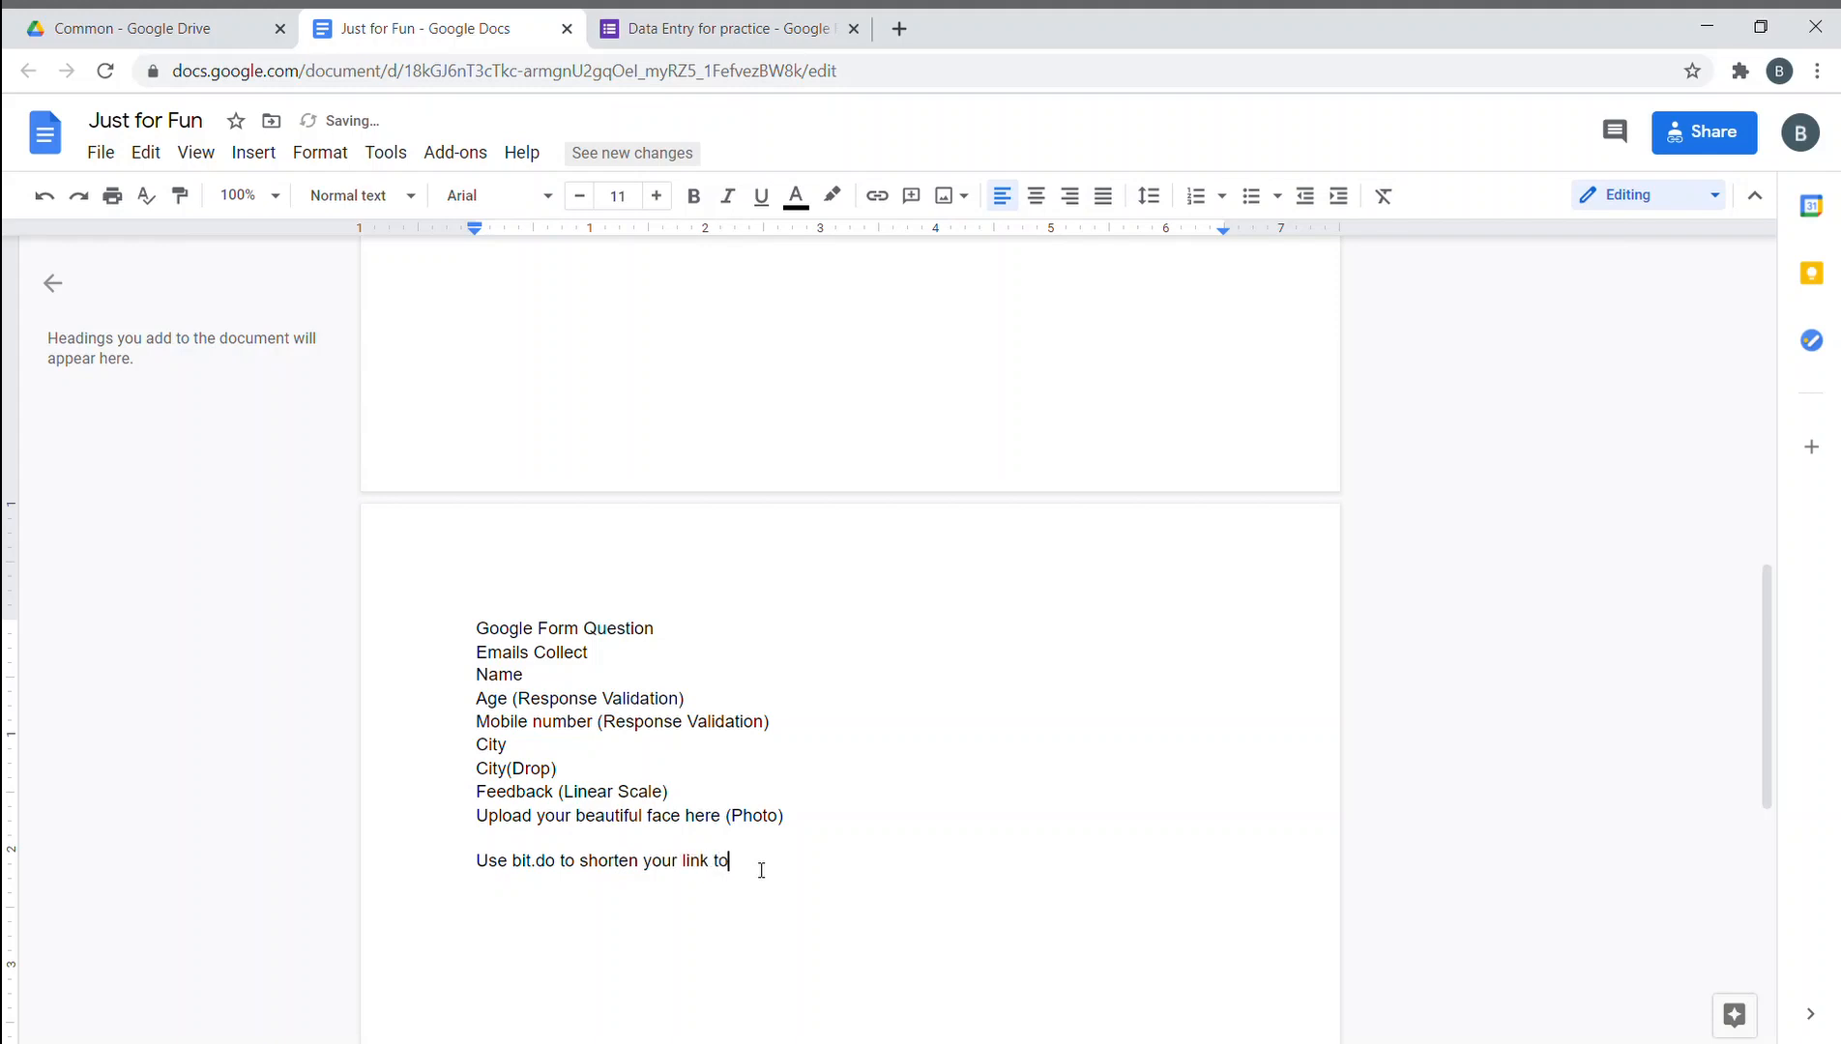
type(" bit.do/yourname]")
left_click(762, 869)
type("[")
key("End")
type("form")
- Add an 'Eg.' line with a sample bit.do form link
key("Return")
type("Eg. bit.do")
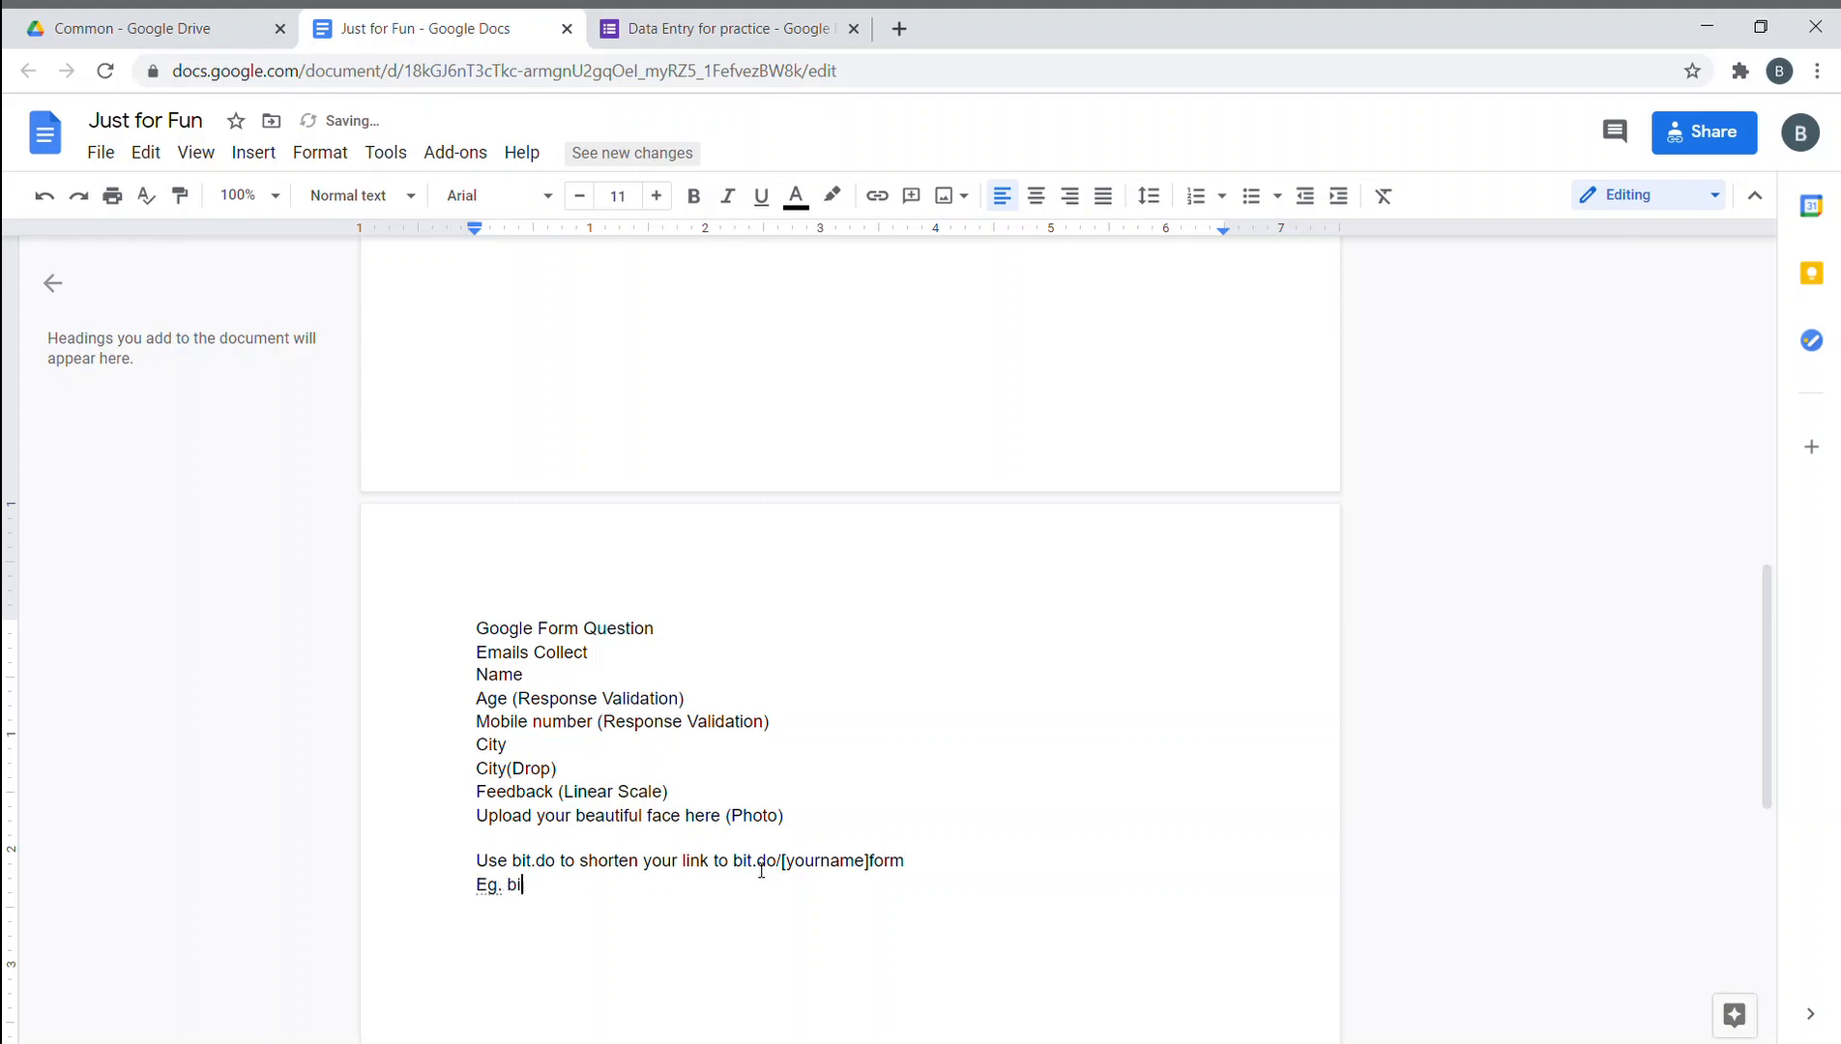
key("BackSpace")
key("BackSpace")
key("BackSpace")
type(".do")
type("/ahad")
type("fomr")
key("BackSpace")
key("BackSpace")
key("BackSpace")
type("orm")
scroll(794, 952, "down", 3)
- Insert an 'Assignment' line above the Google Form Question list
left_click(481, 388)
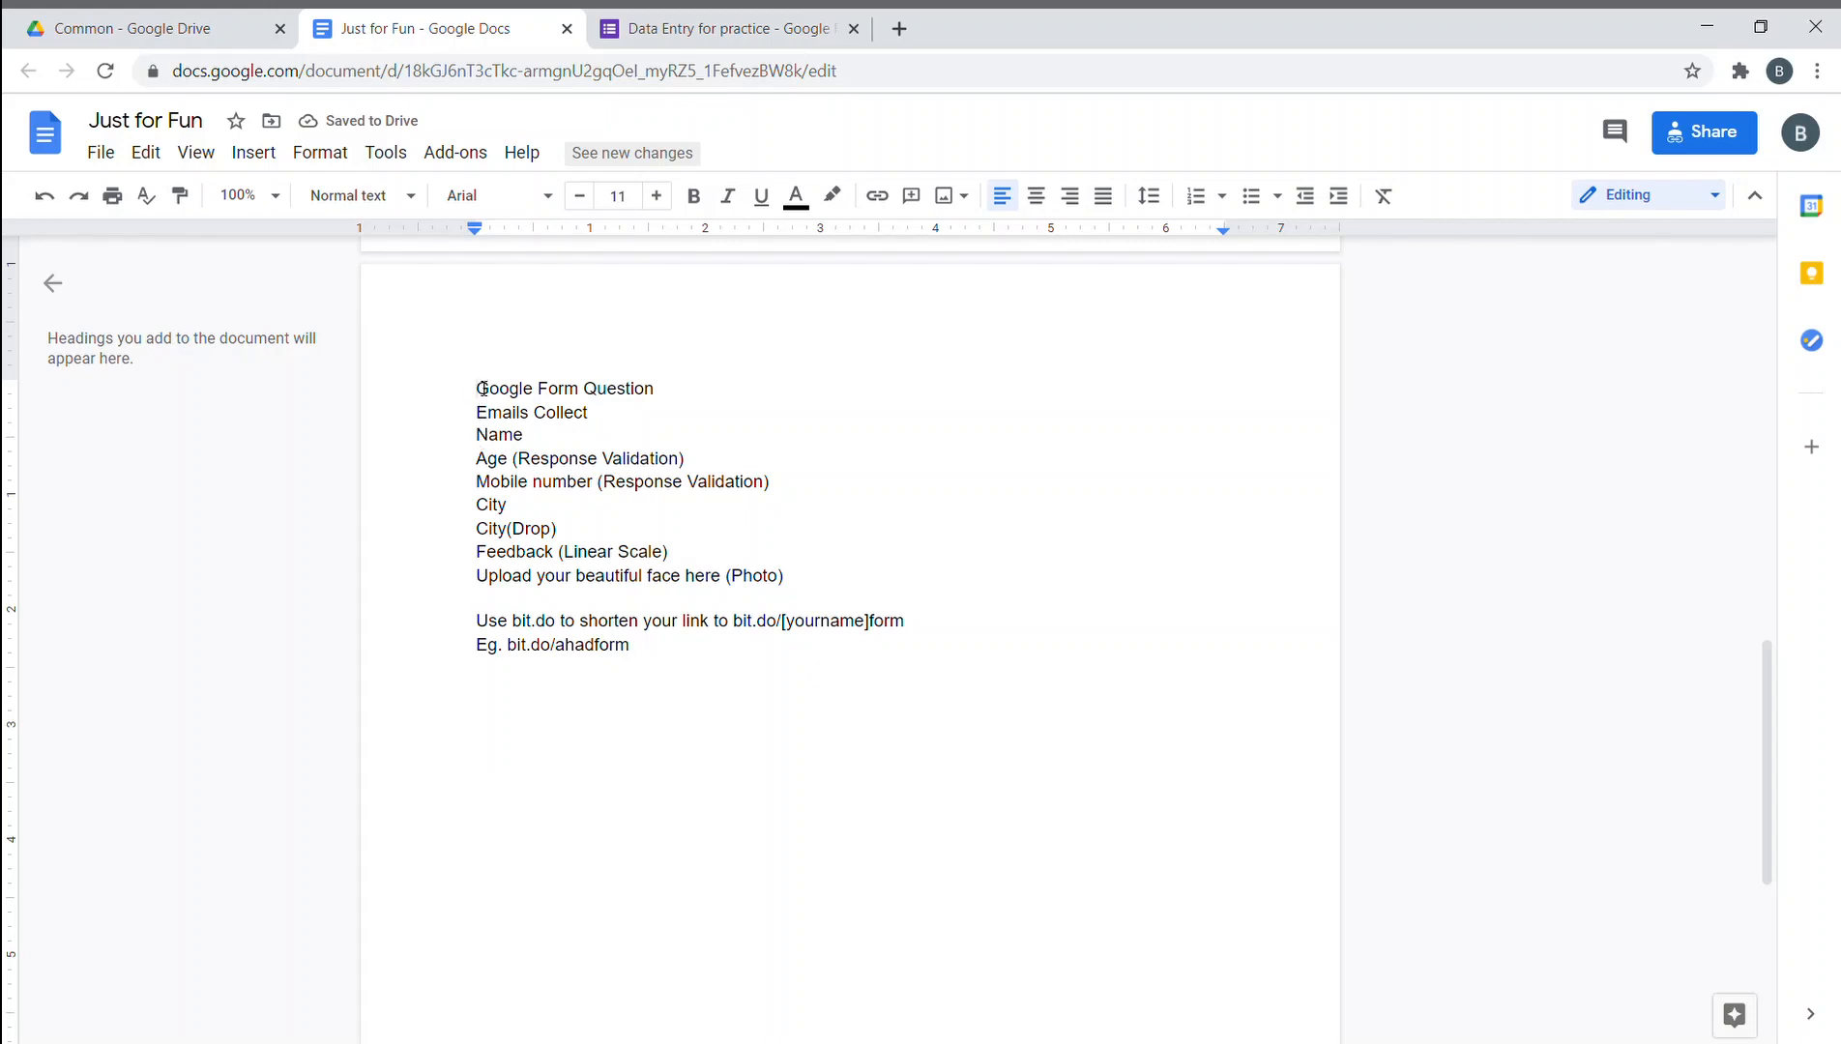
key("Return")
key("Up")
key("Up")
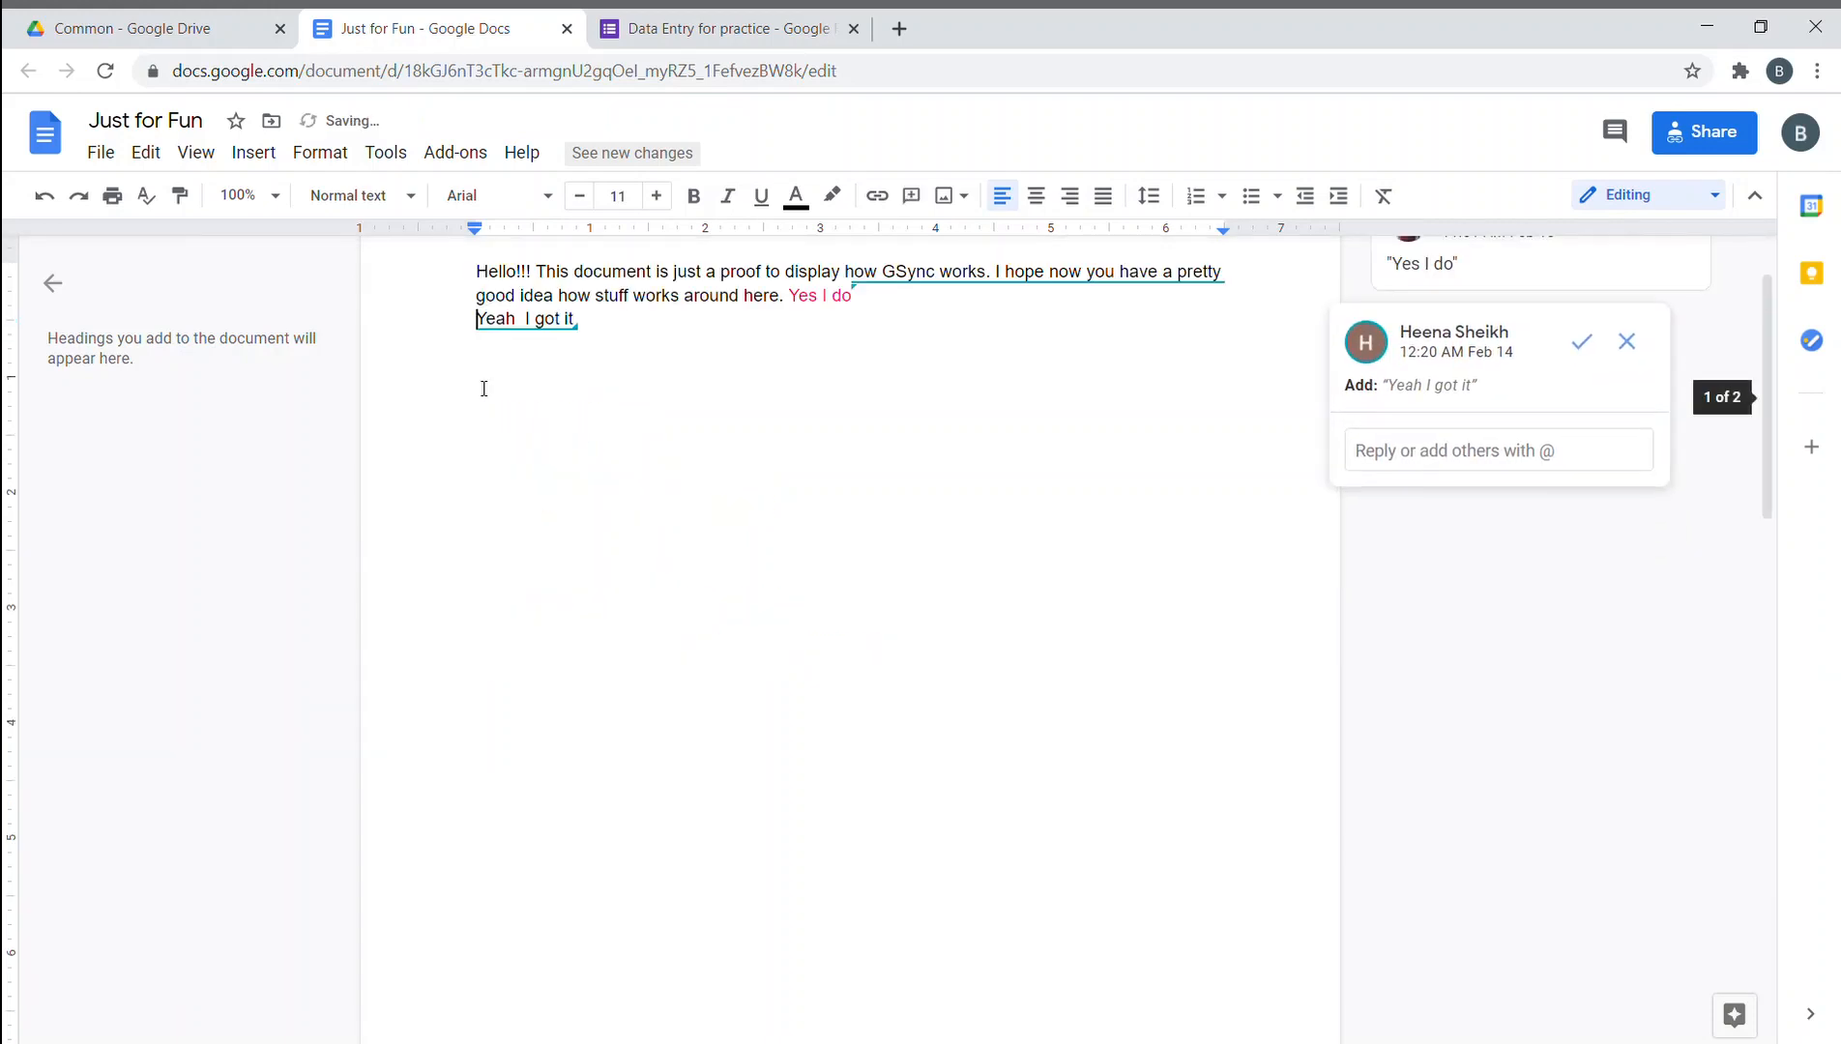
key("Down")
key("Down")
type("Assig")
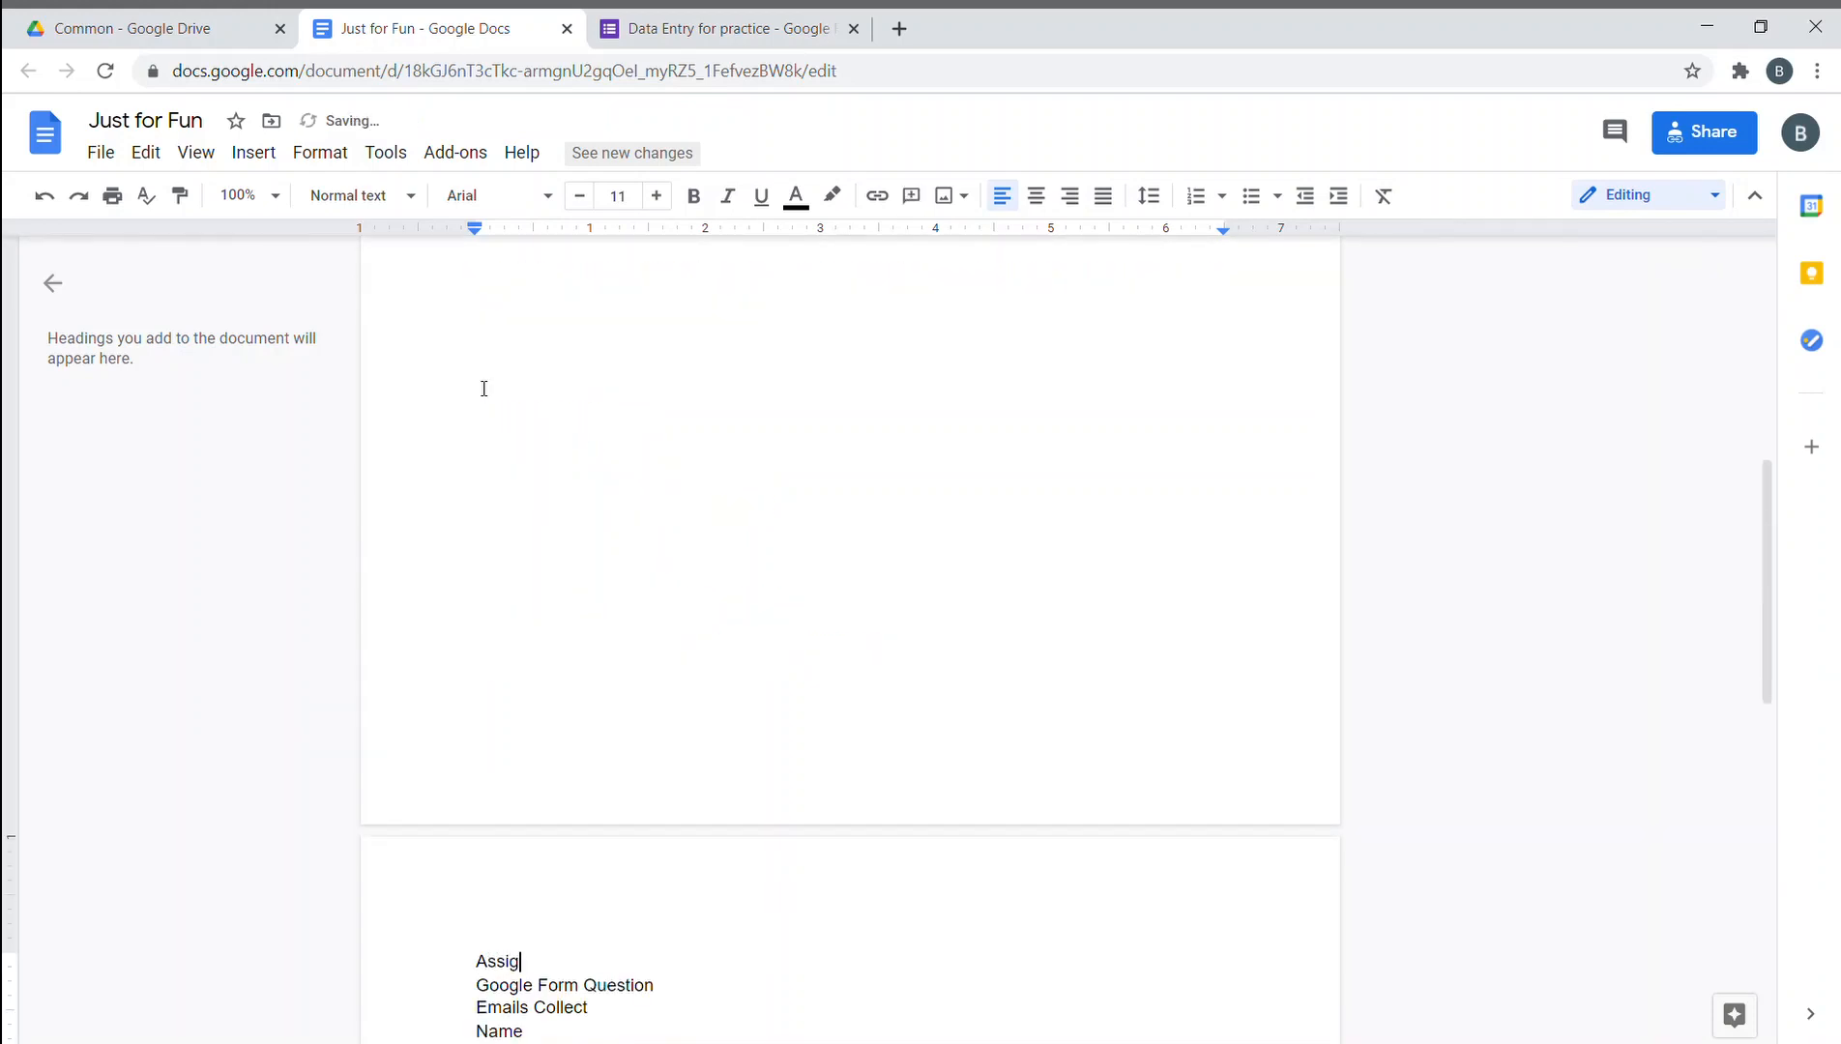
type("nment")
- Make Assignment a larger bold, italic, underlined heading, then open the Schedule spreadsheet from Drive
key("shift+Left")
key("shift+Left")
key("shift+Left")
key("shift+Left")
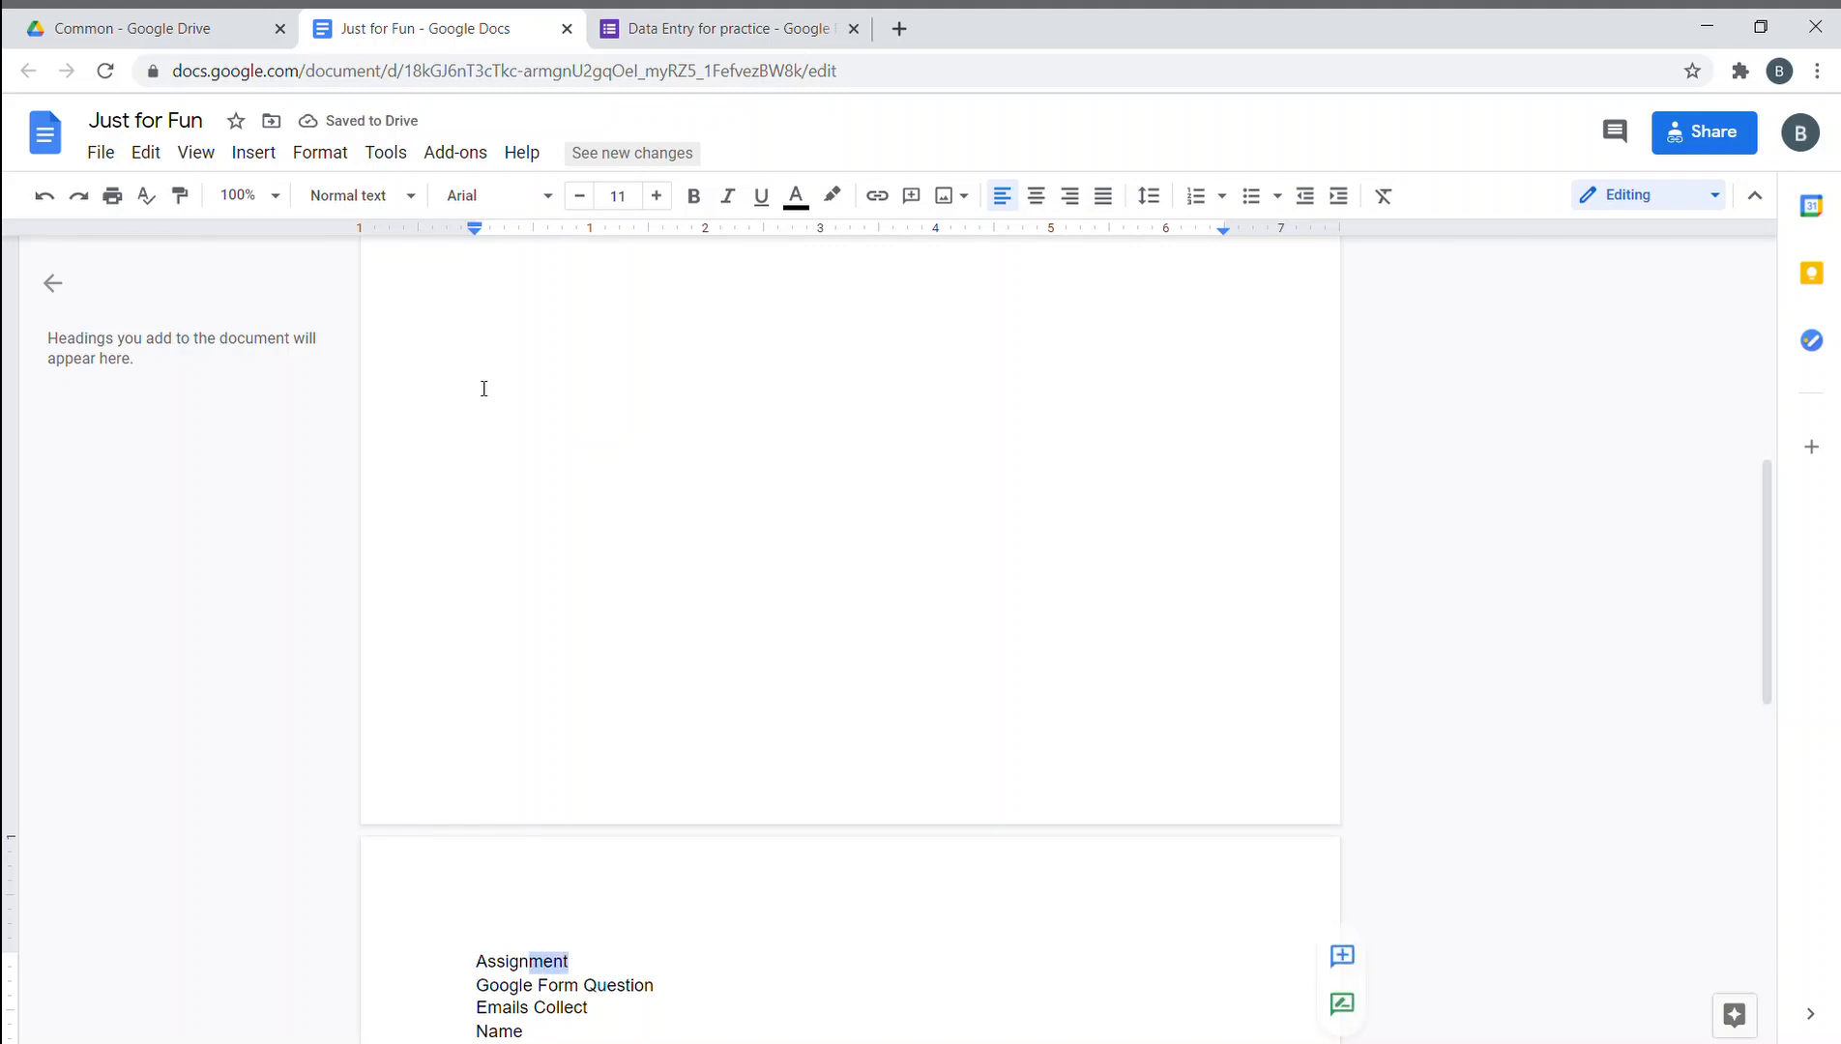
key("shift+Left")
key("shift+Left")
key("shift+Left")
key("shift+Left")
key("shift+Left")
key("shift+Left")
key("ctrl+shift+period")
key("ctrl+shift+period")
key("ctrl+shift+period")
key("ctrl+shift+period")
key("ctrl+shift+period")
key("ctrl+shift+period")
key("ctrl+shift+period")
key("ctrl+shift+period")
key("ctrl+shift+period")
key("ctrl+shift+period")
key("ctrl+shift+period")
key("ctrl+shift+period")
key("ctrl+shift+period")
key("ctrl+shift+period")
key("ctrl+shift+period")
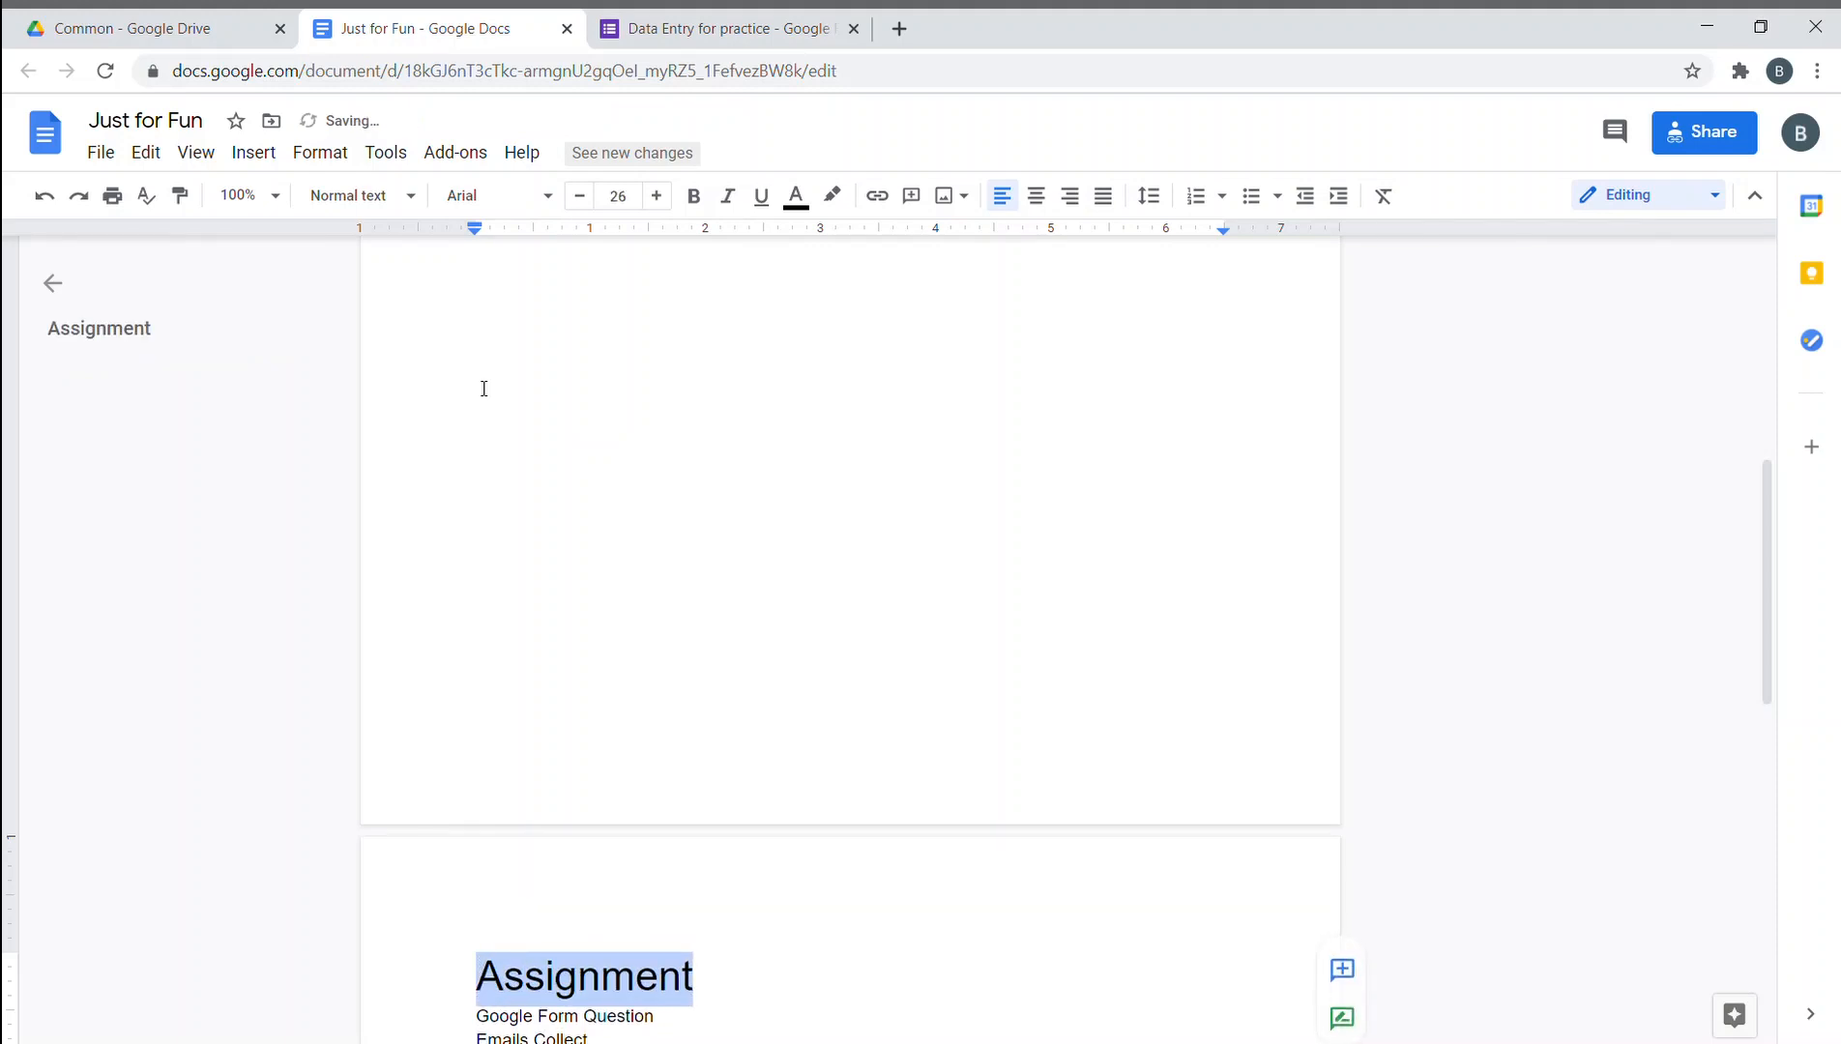
key("ctrl+b")
key("ctrl+i")
key("ctrl+u")
scroll(557, 549, "down", 5)
left_click(753, 650)
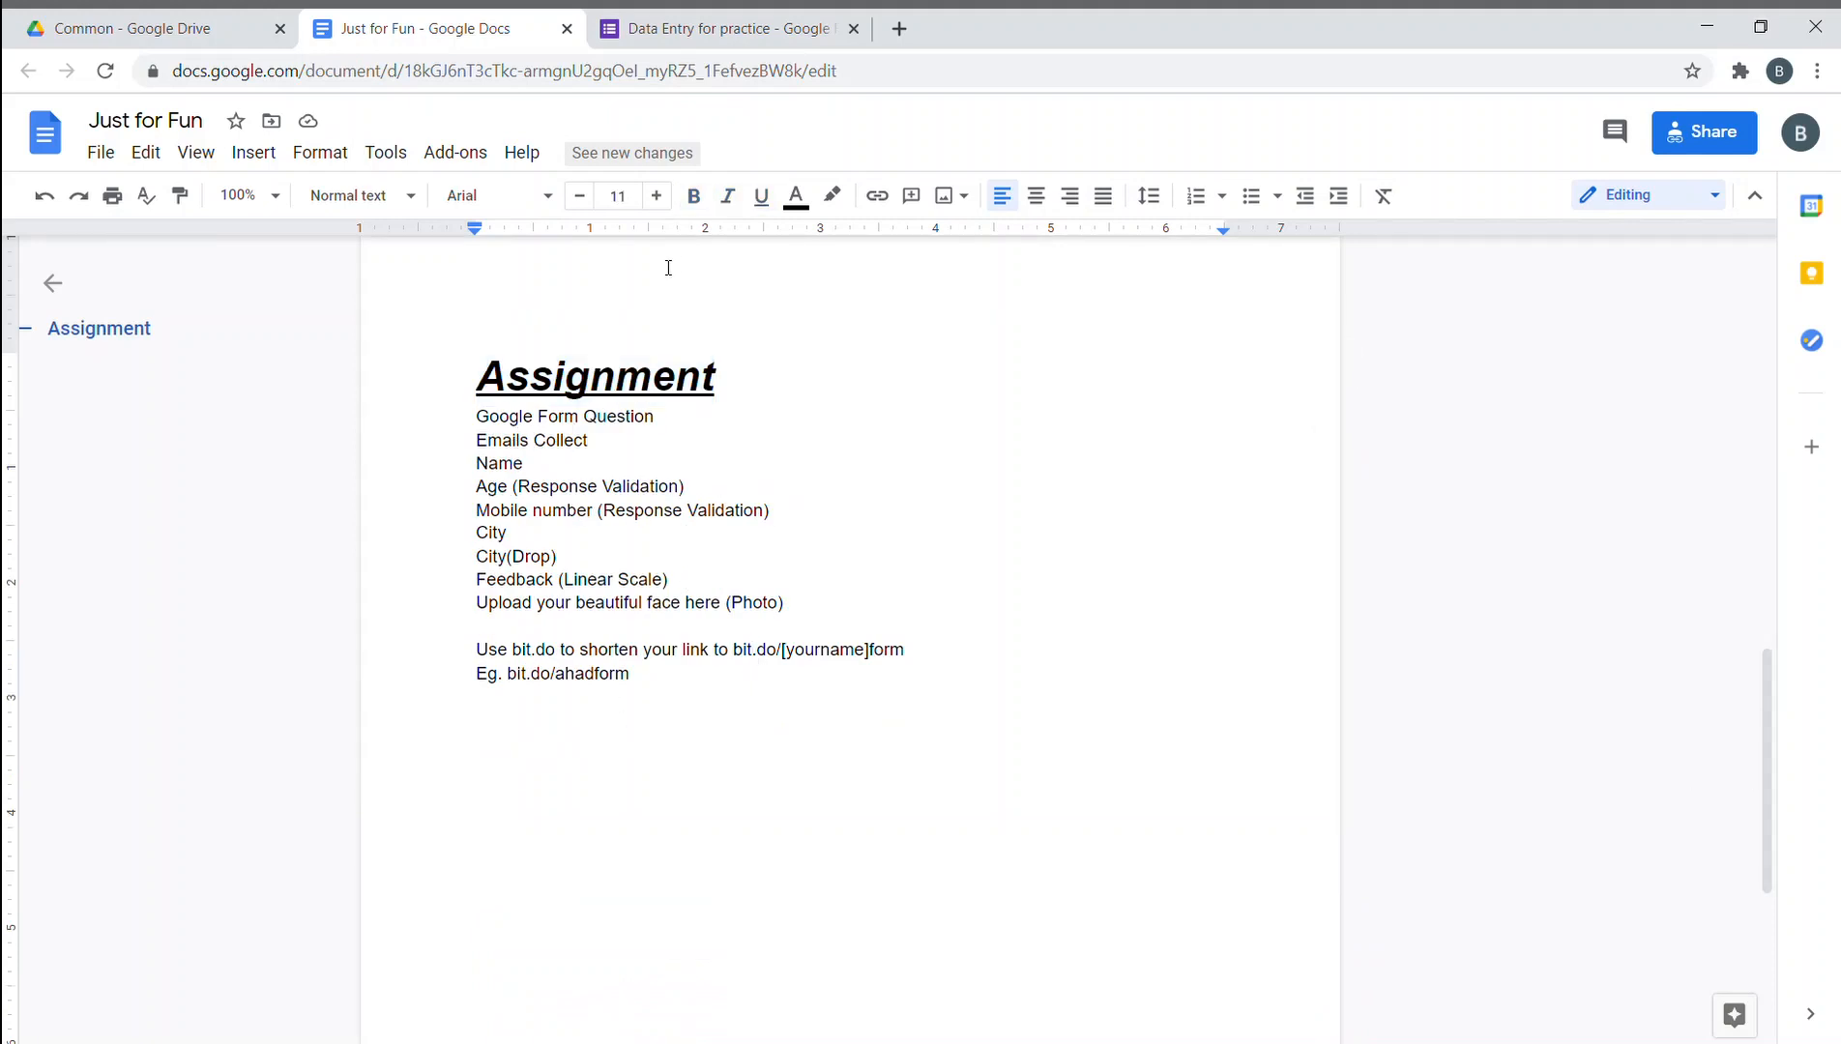
left_click(235, 31)
double_click(720, 421)
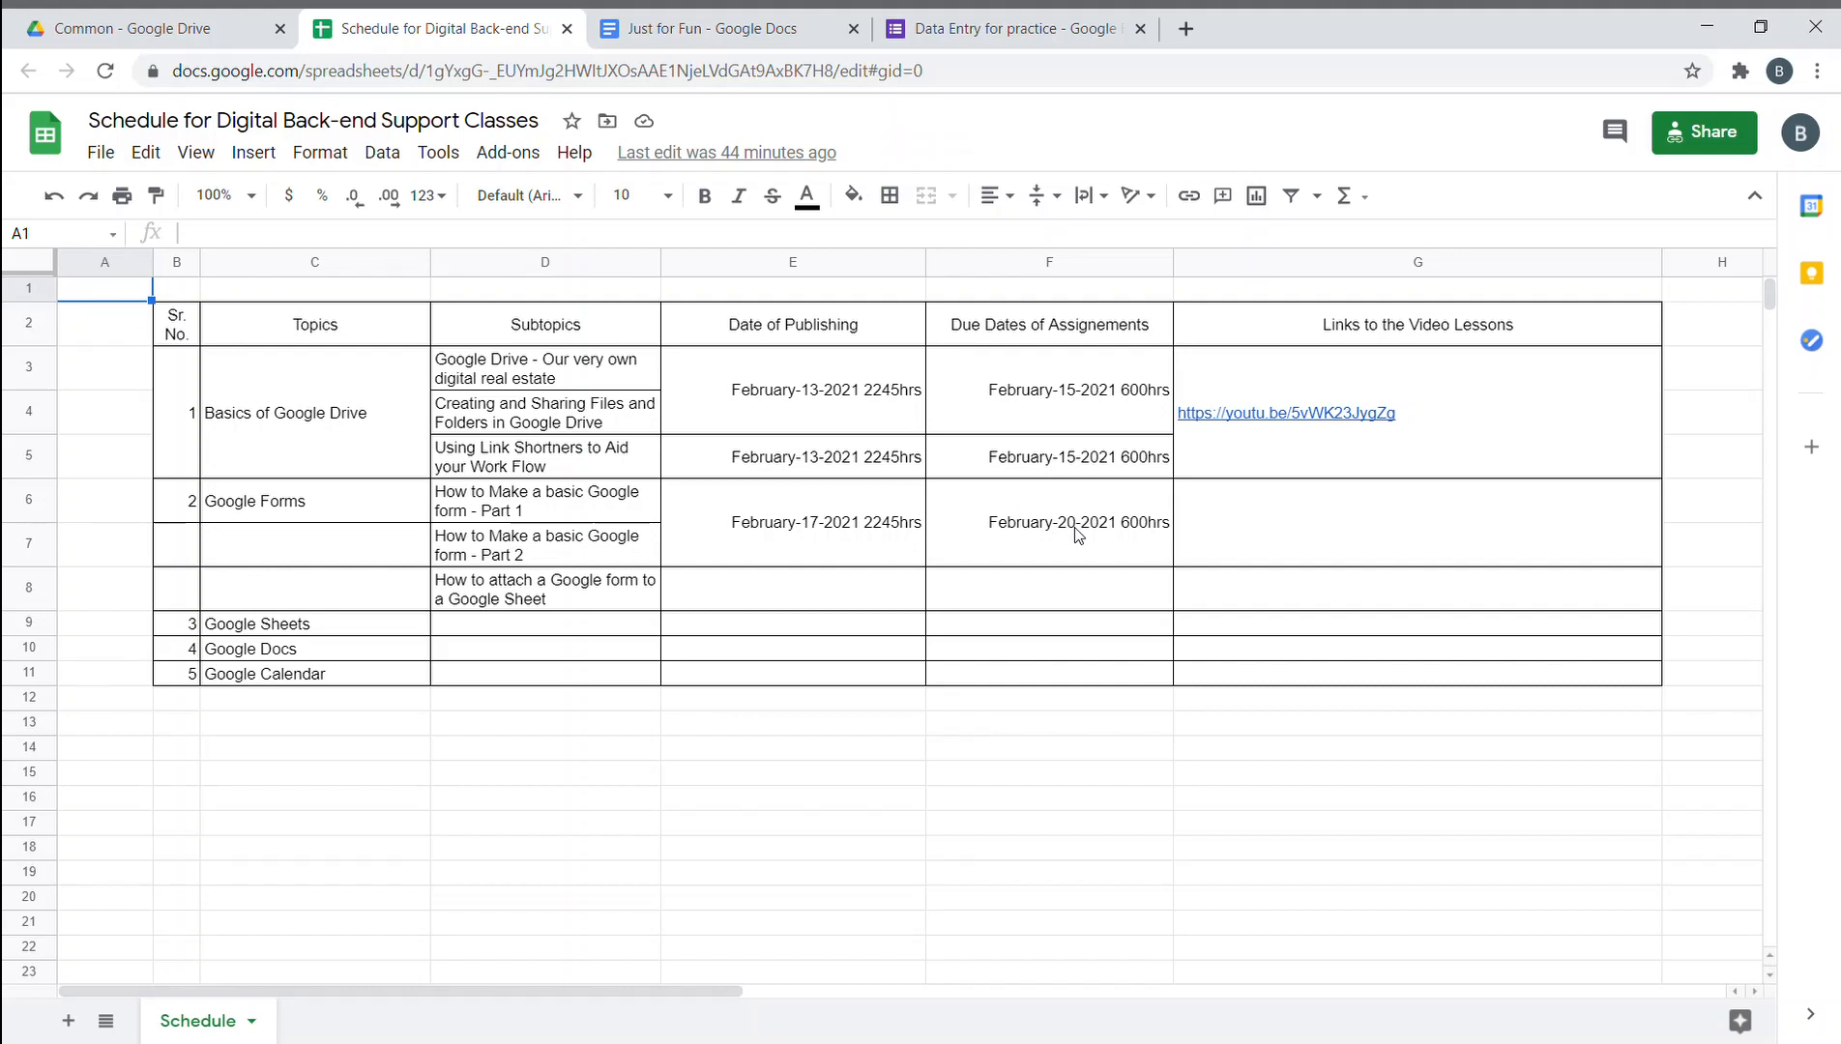
- Change the Google Forms due time in F6:F7 from 600hrs to 2400hrs, then verify it
left_click(1127, 524)
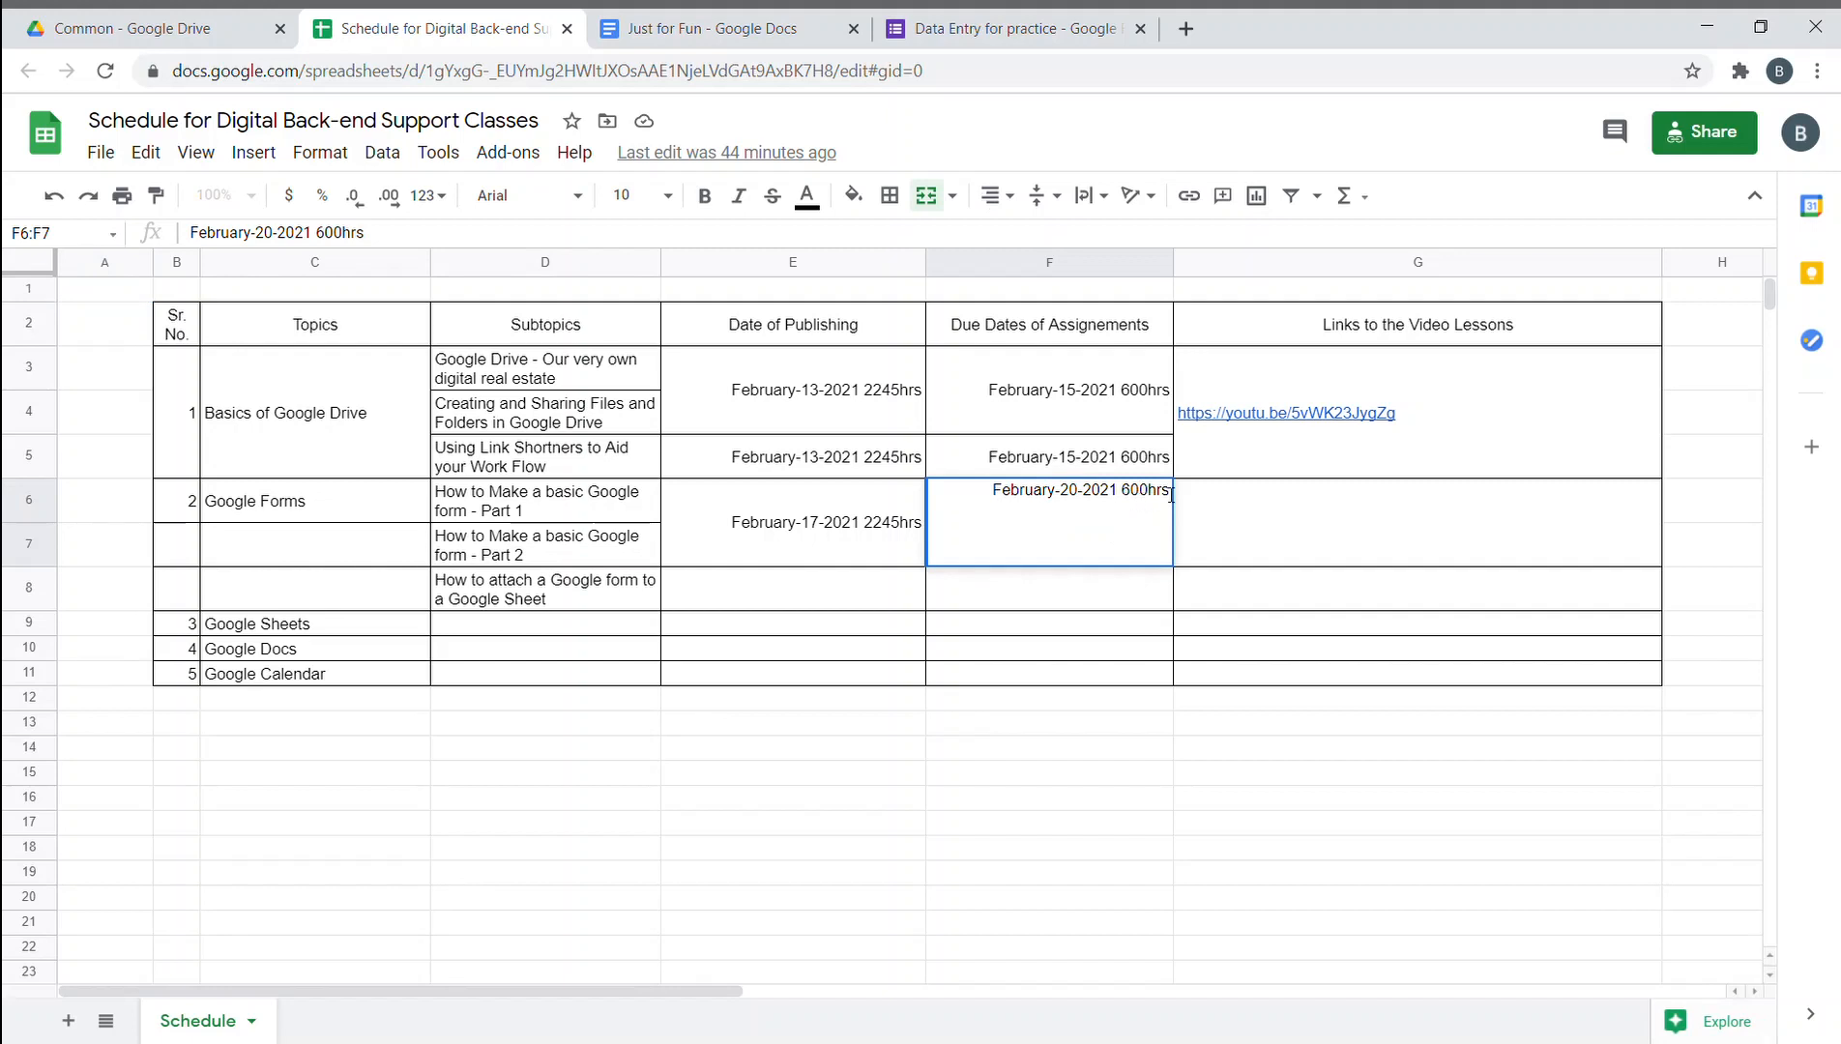
key("BackSpace")
type("24")
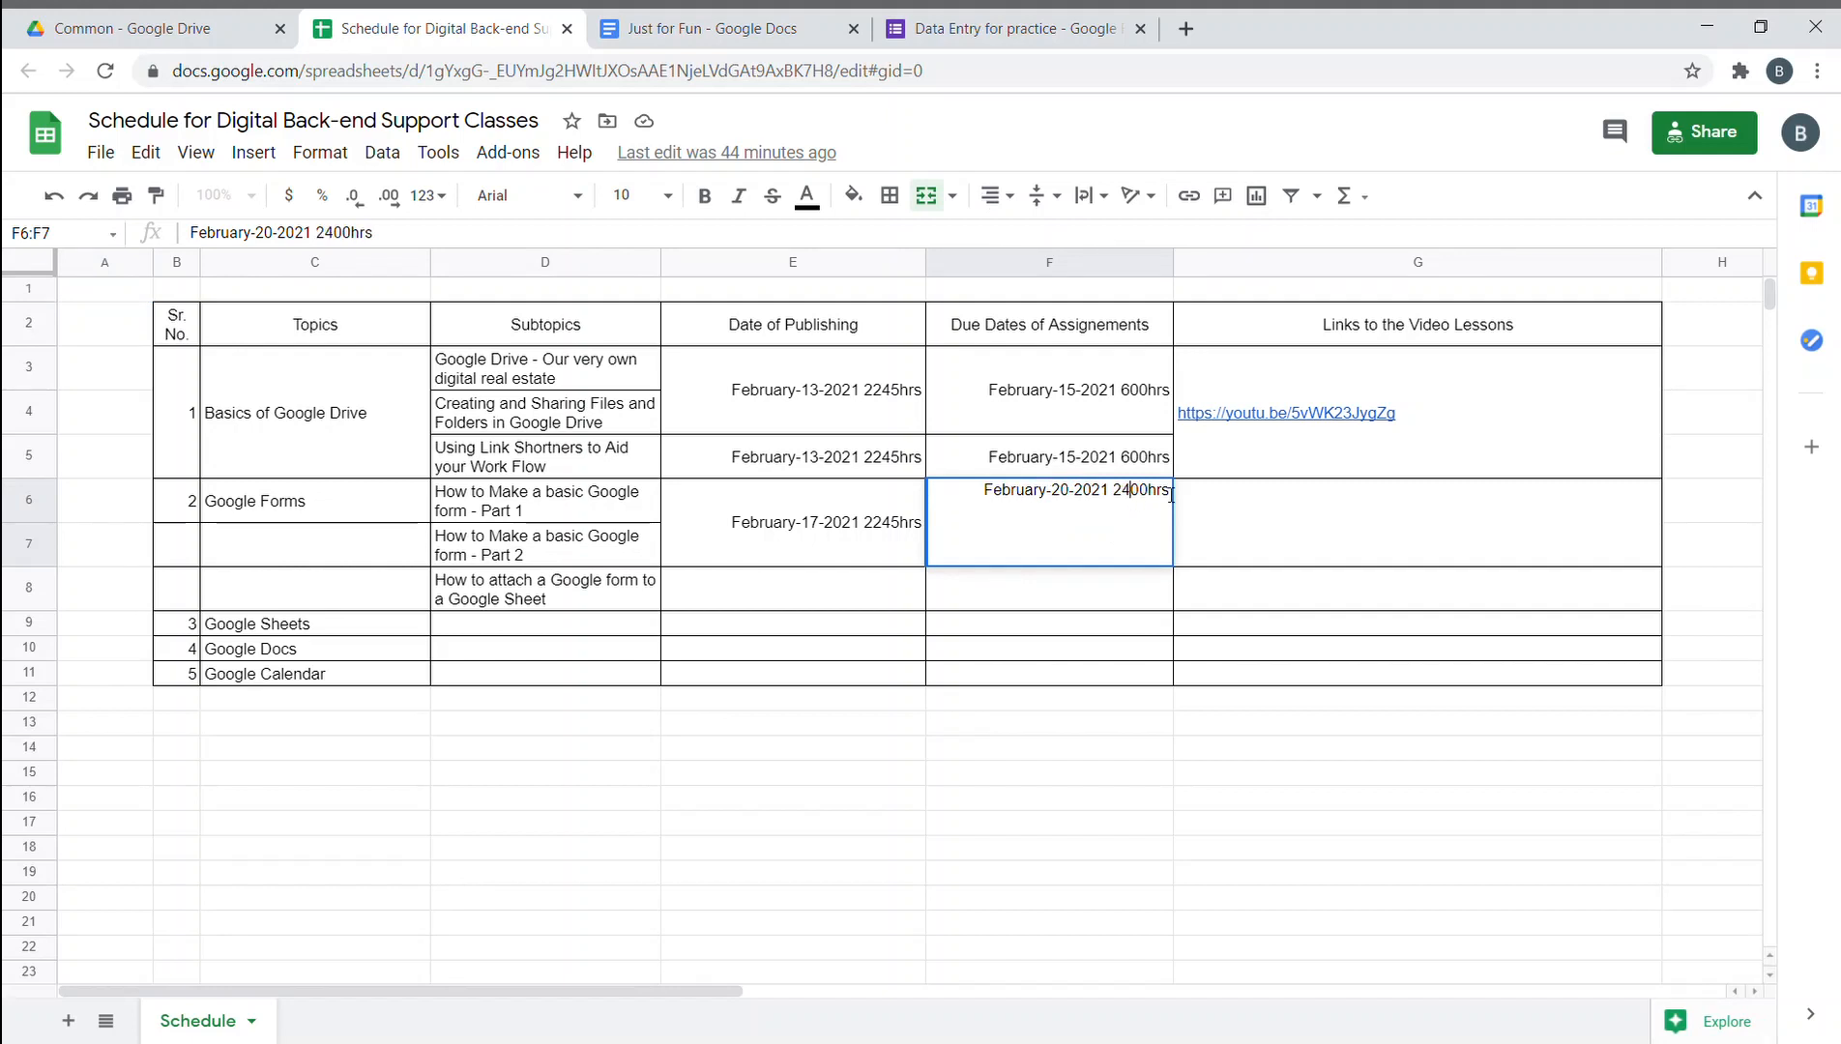
left_click(1139, 720)
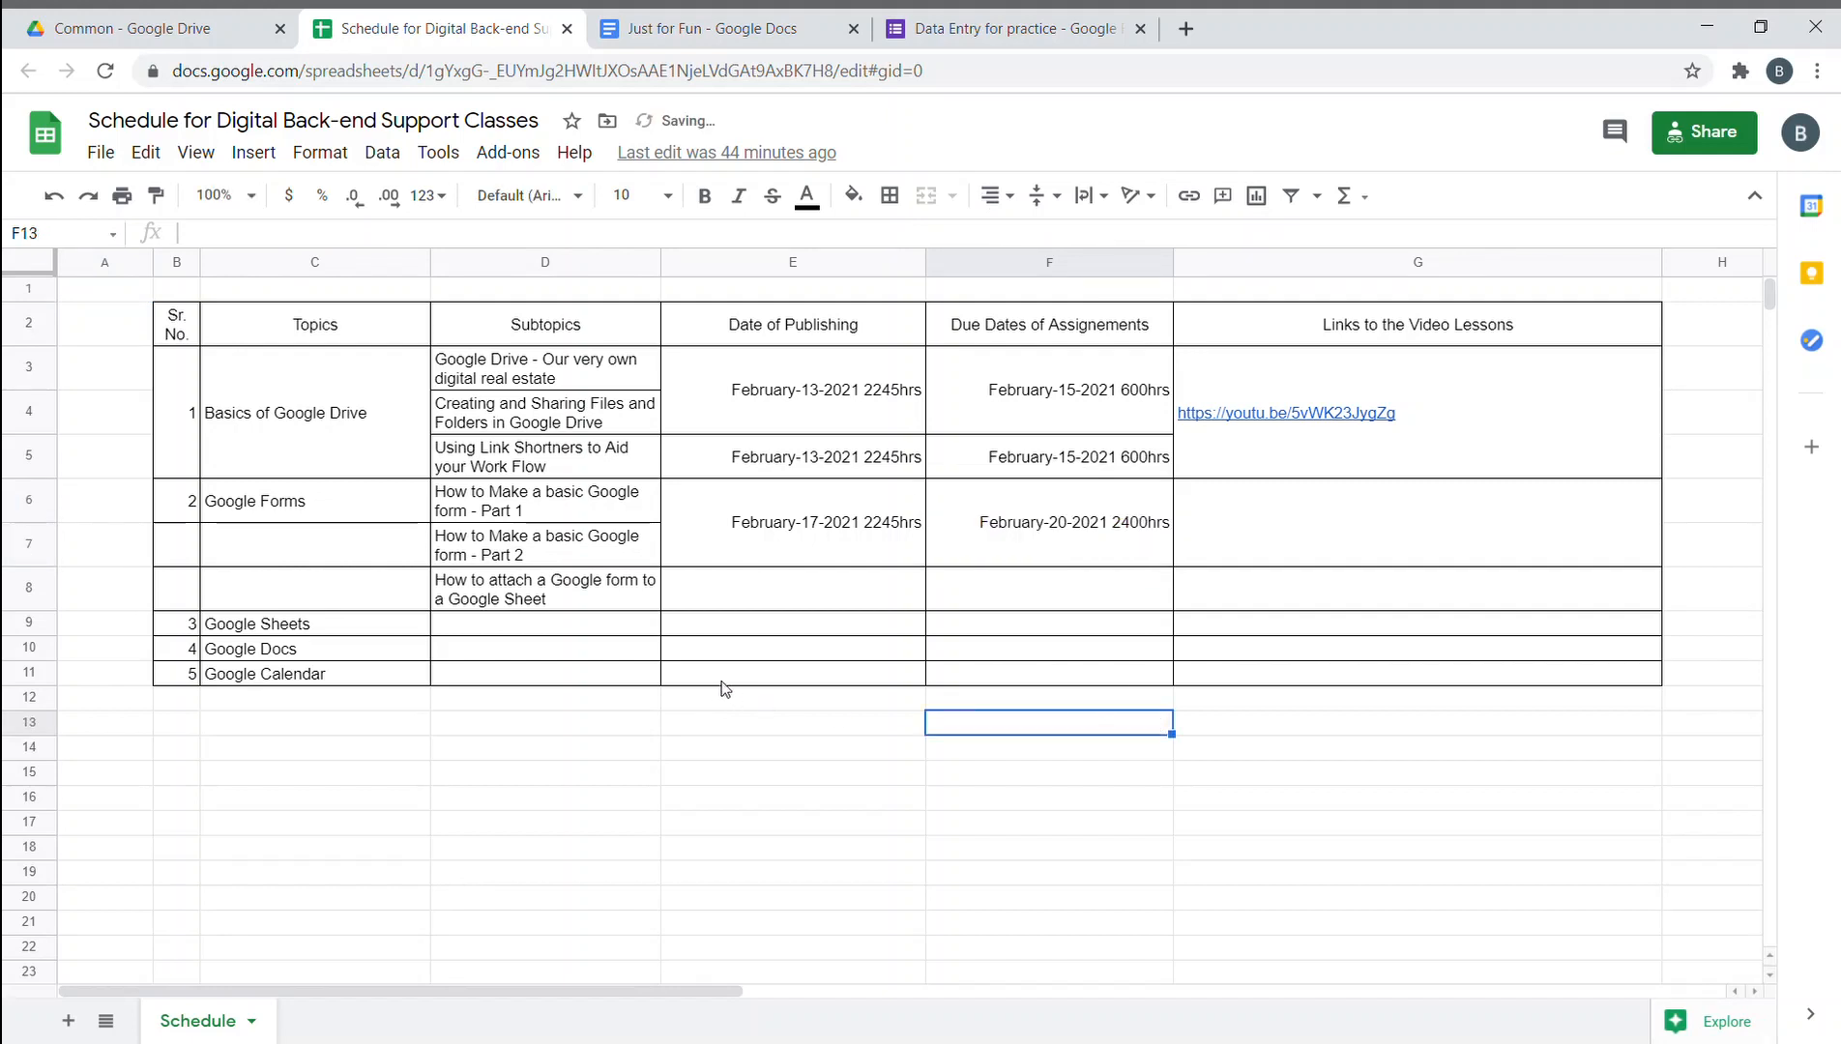
left_click(1078, 520)
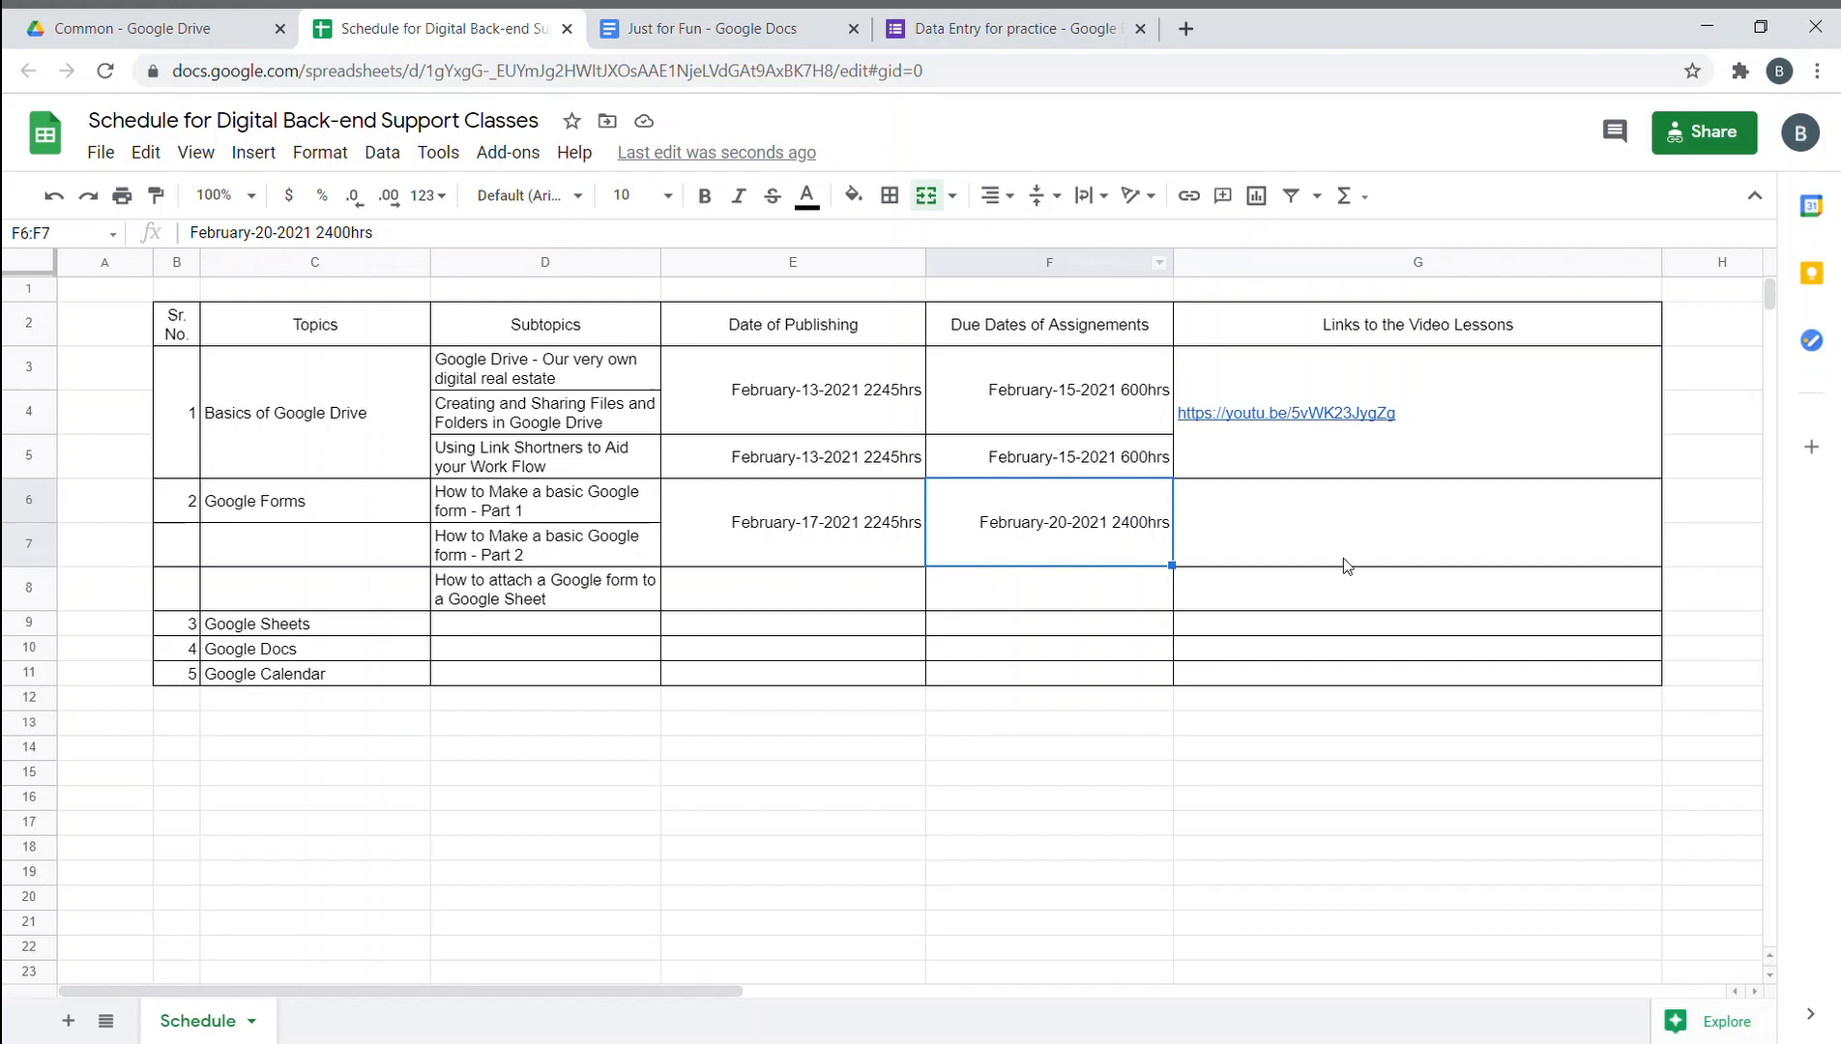
left_click(1030, 749)
- Glance at the Just for Fun document and the Data Entry for practice form, then return to the schedule
left_click(647, 20)
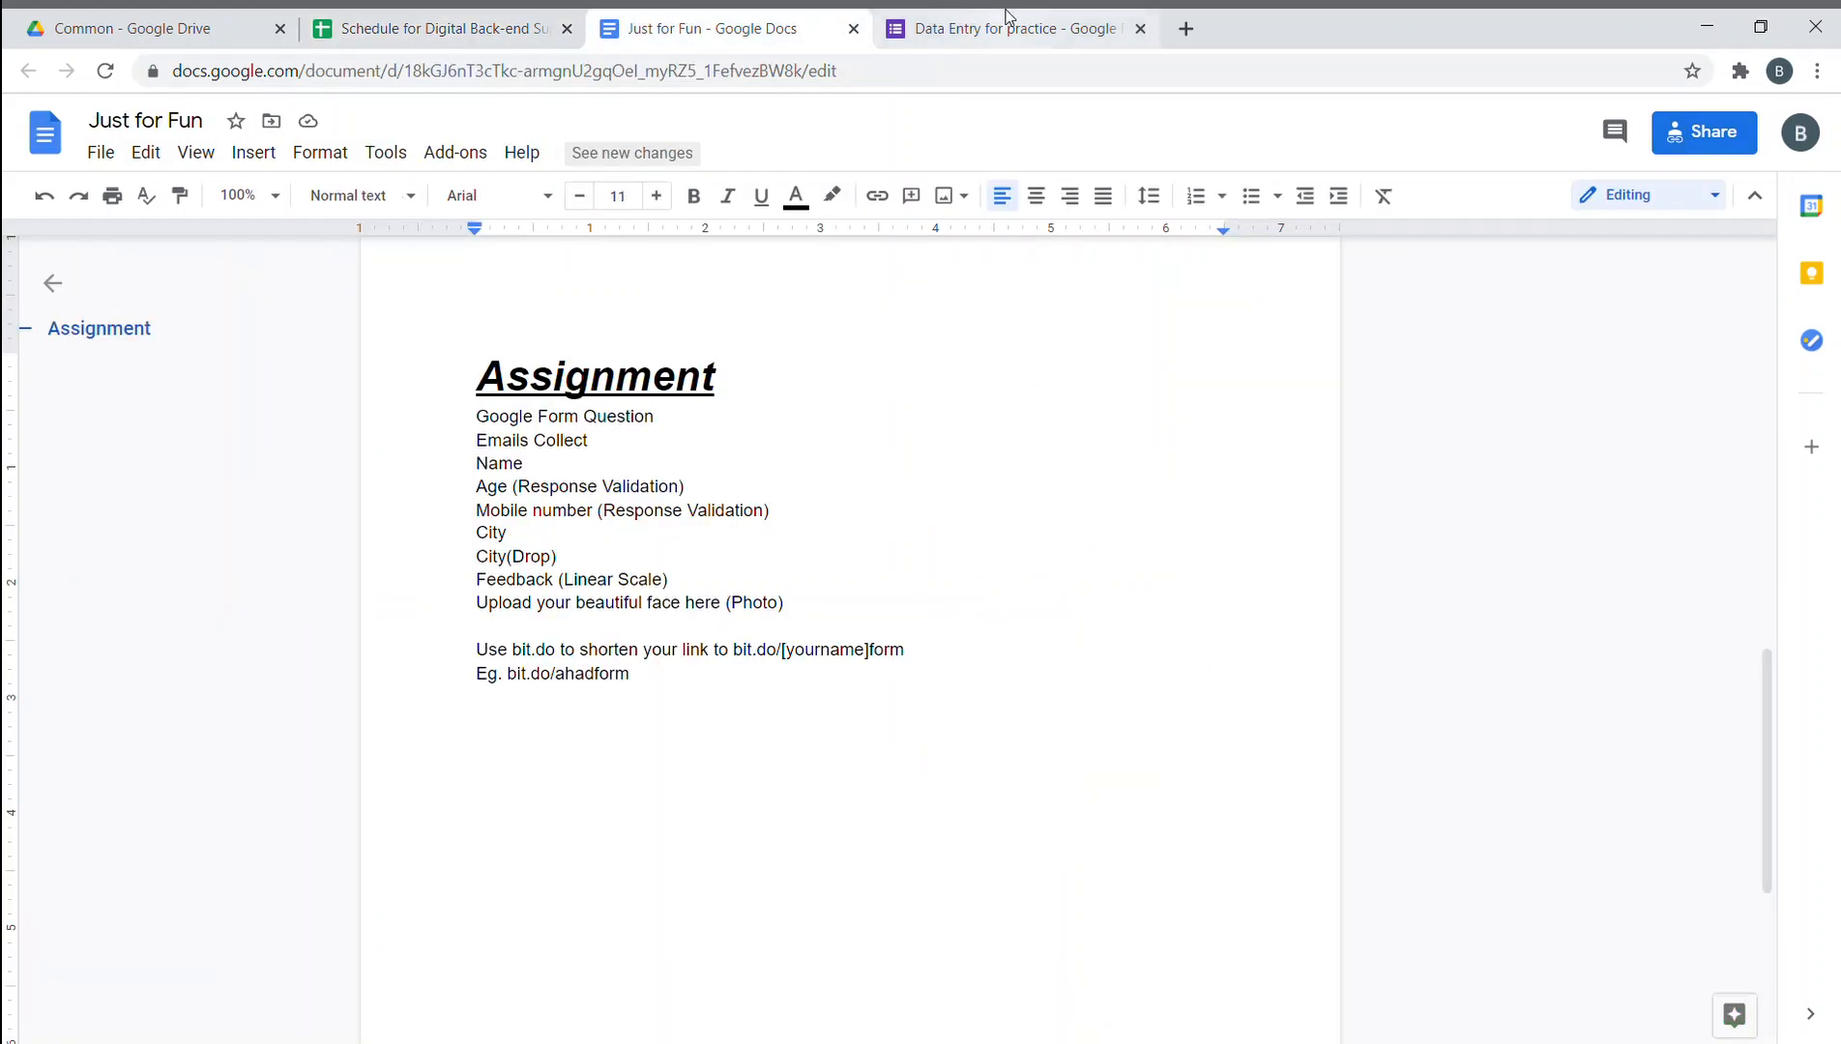
left_click(977, 27)
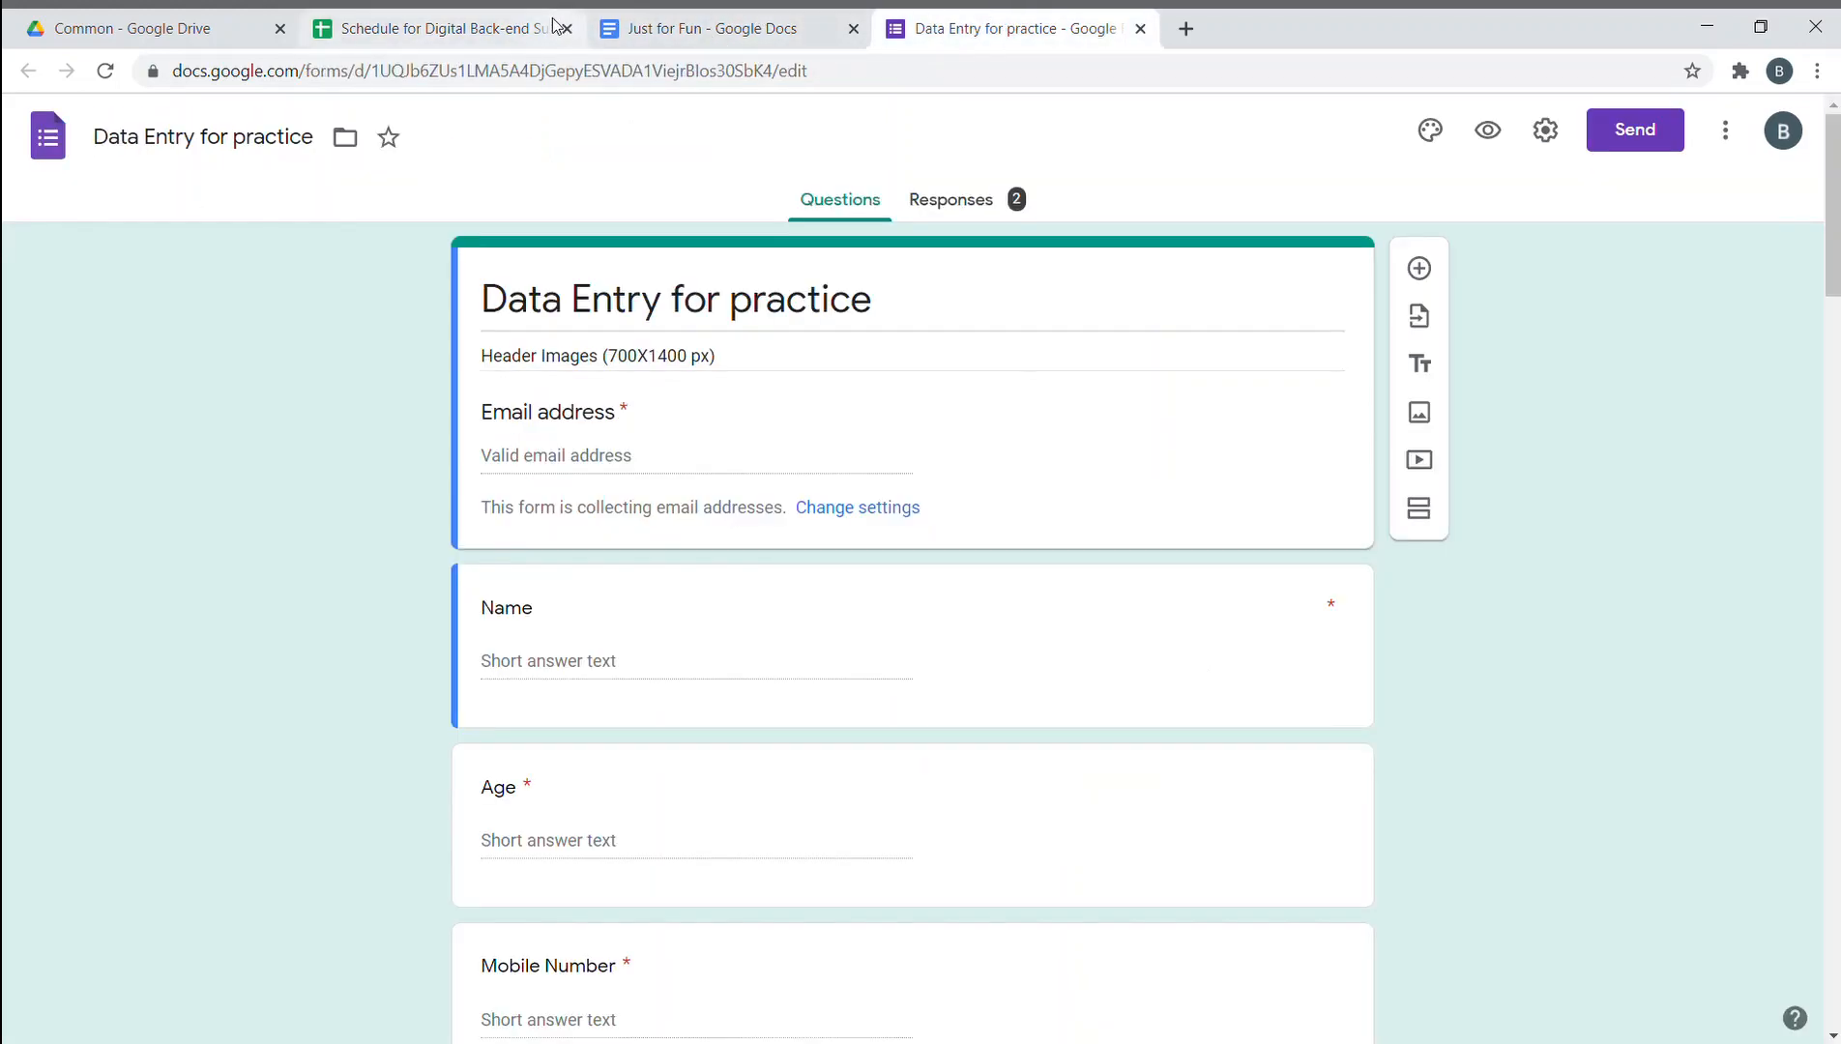
left_click(504, 31)
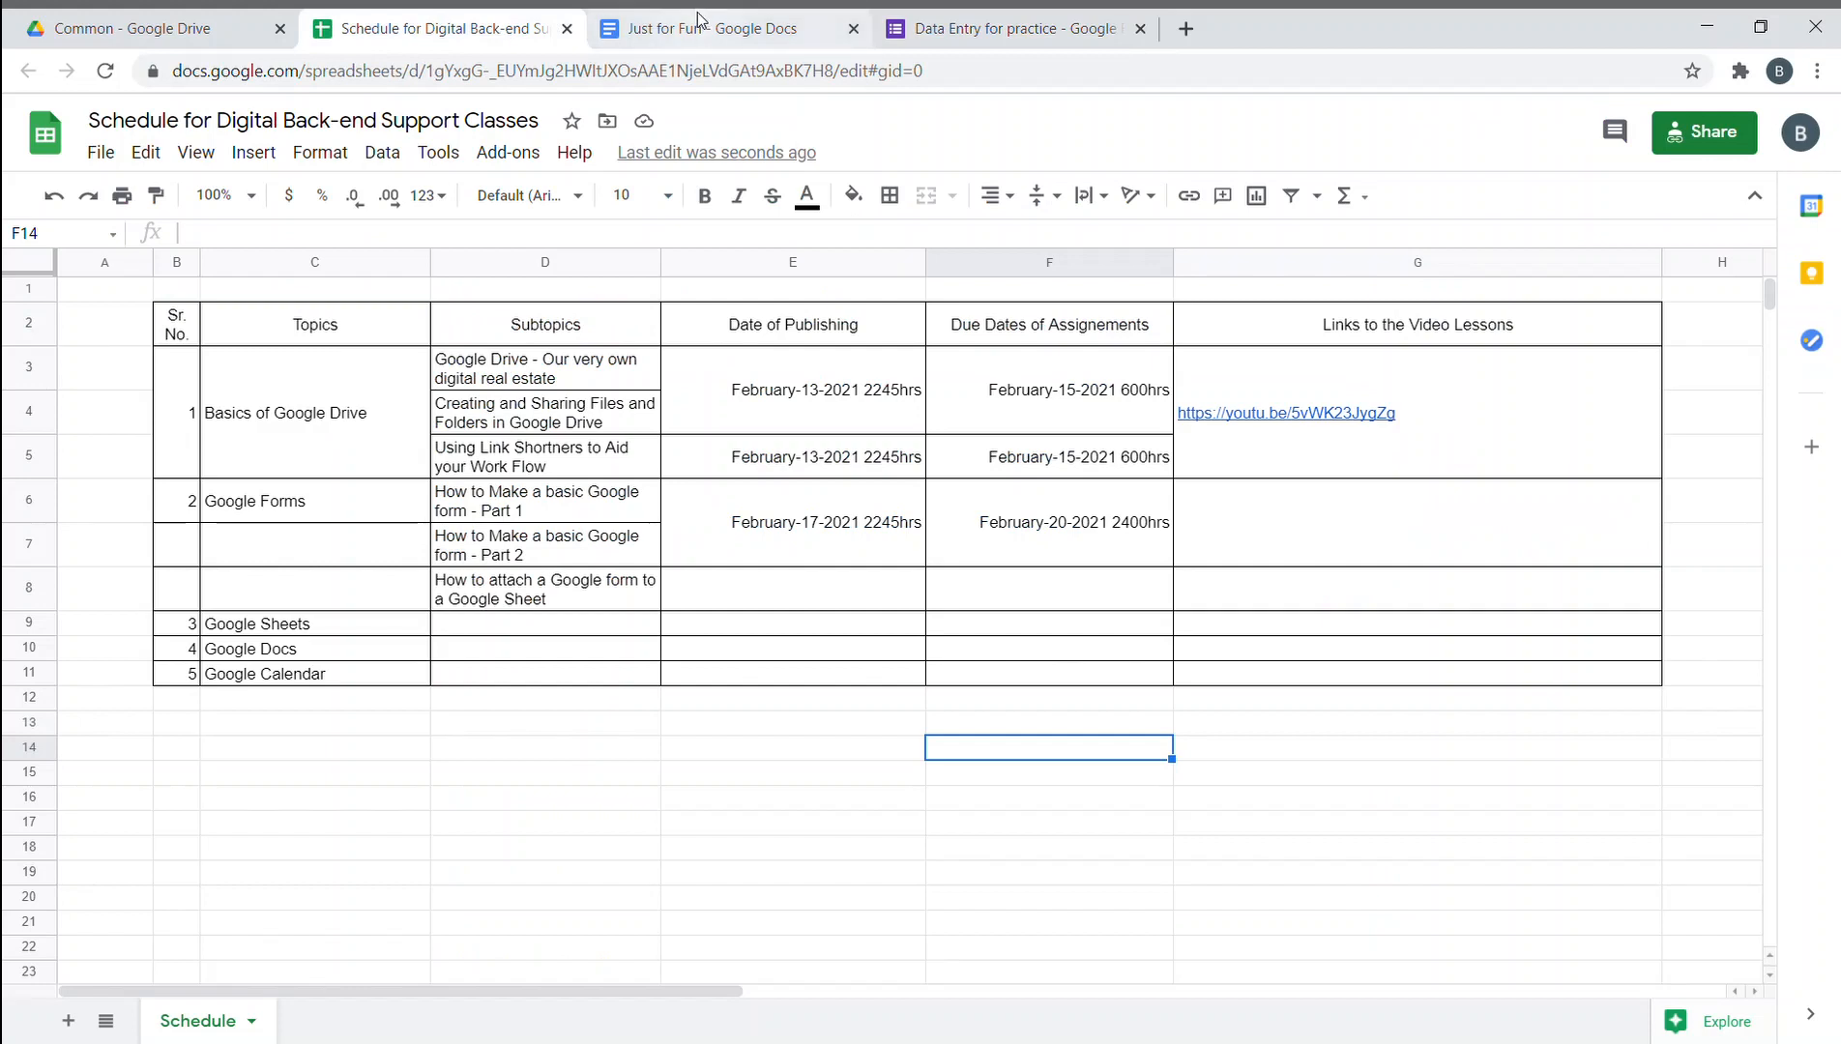